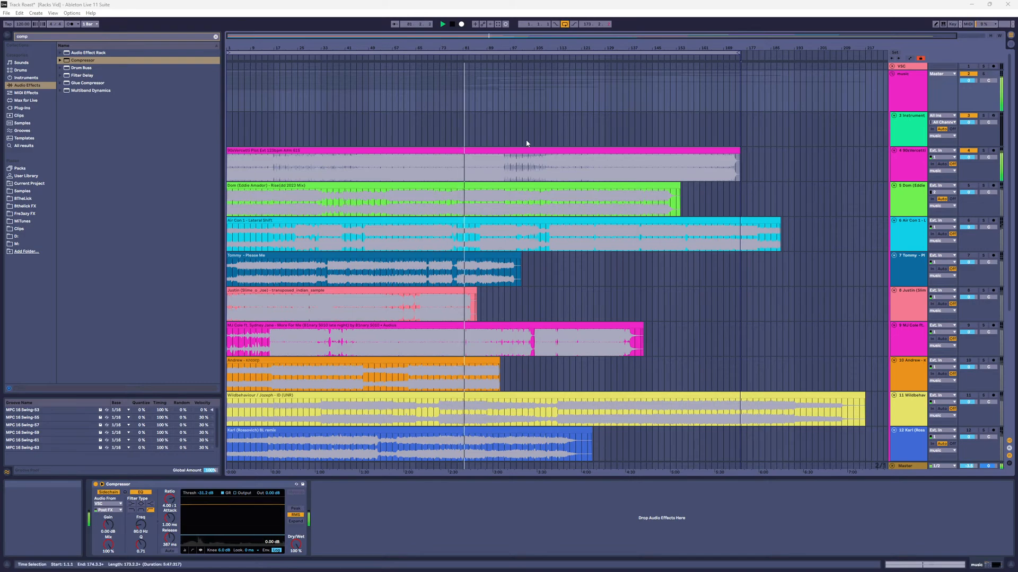
Turn on the PointerFocus cursor highlight.
{"action": "key", "text": "super"}
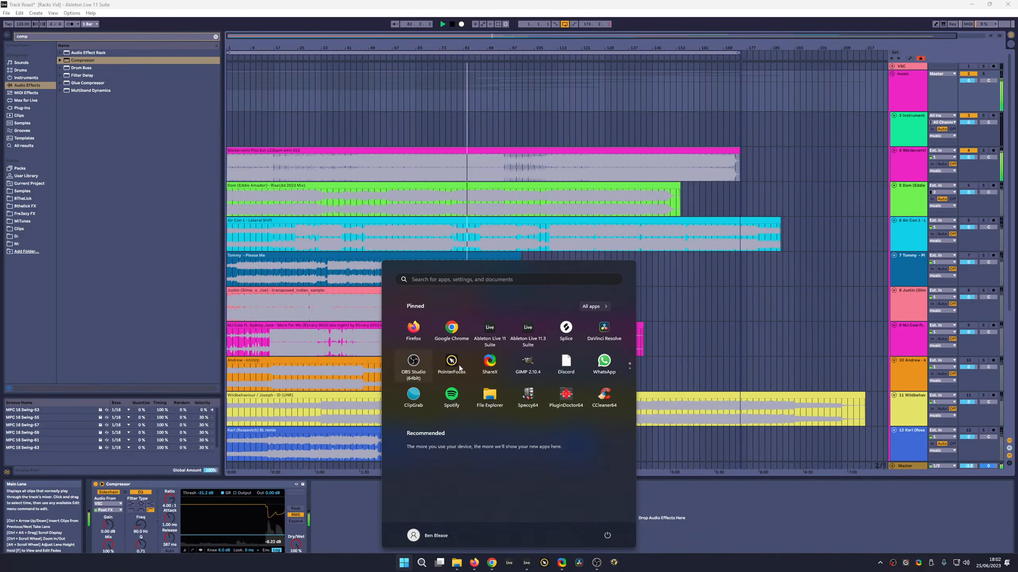
{"action": "key", "text": "super"}
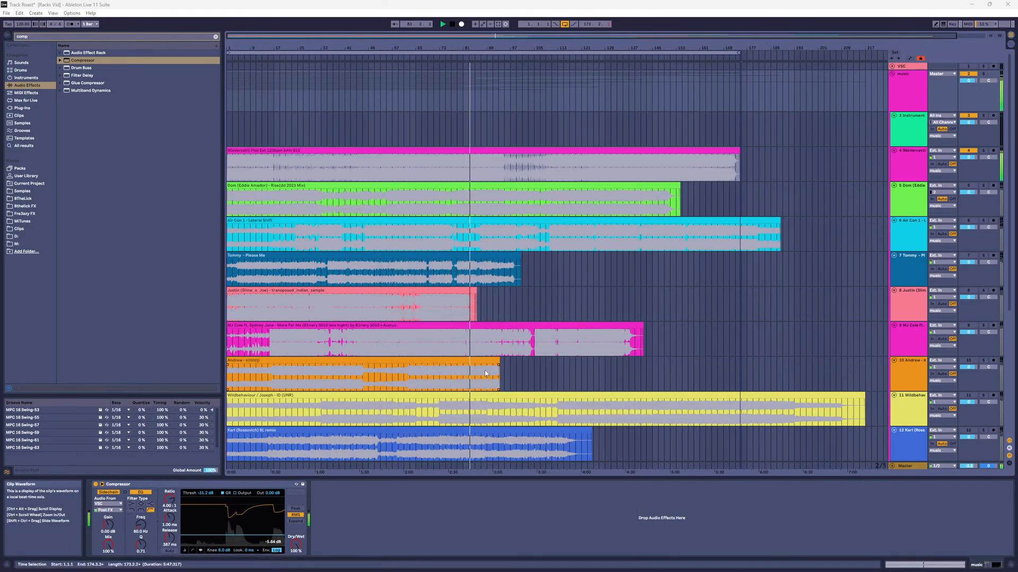
{"action": "middle_click", "coordinate": [436, 240]}
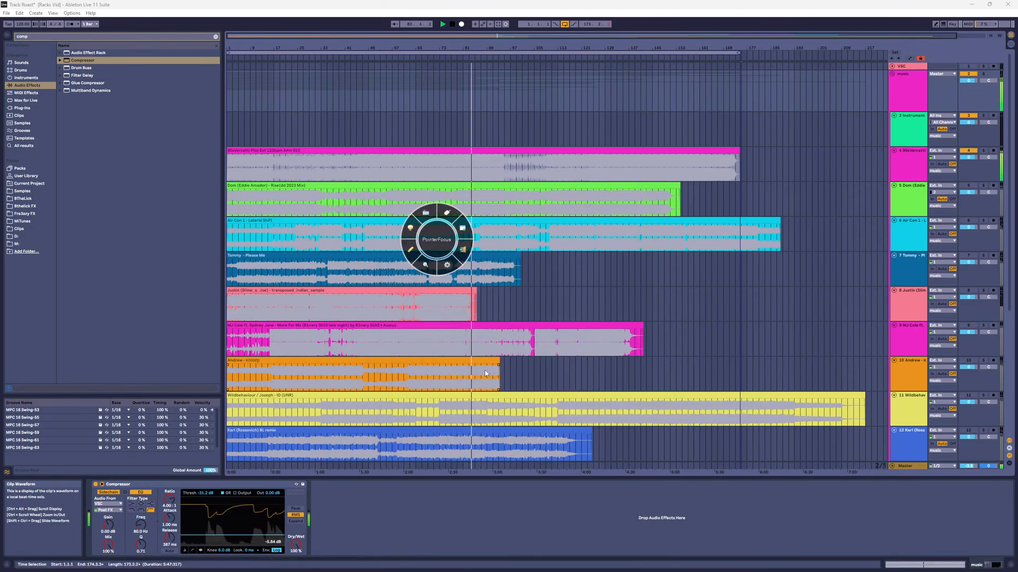
{"action": "left_click", "coordinate": [464, 225]}
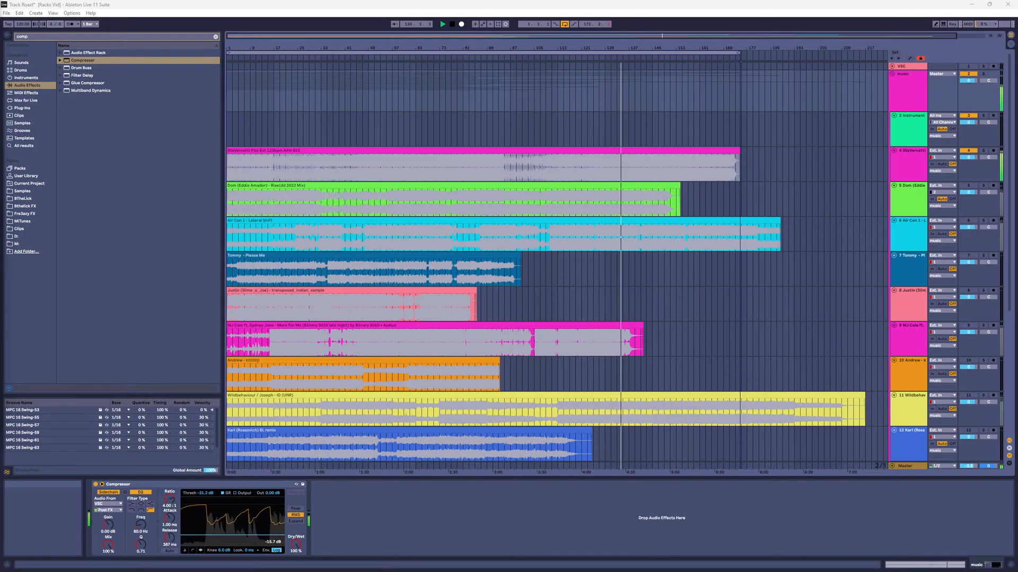
{"action": "mouse_move", "coordinate": [734, 568]}
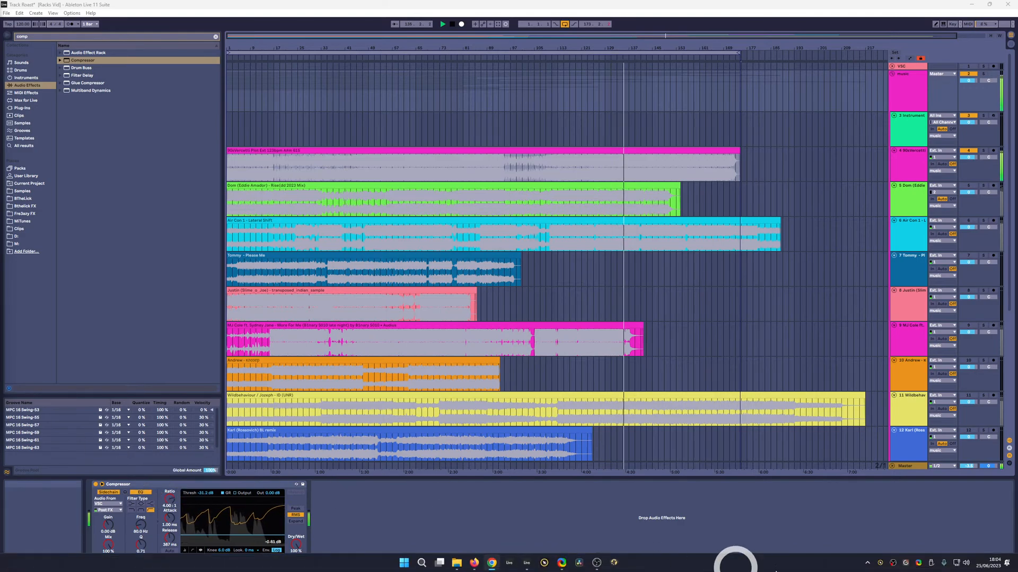
{"action": "left_click", "coordinate": [906, 563]}
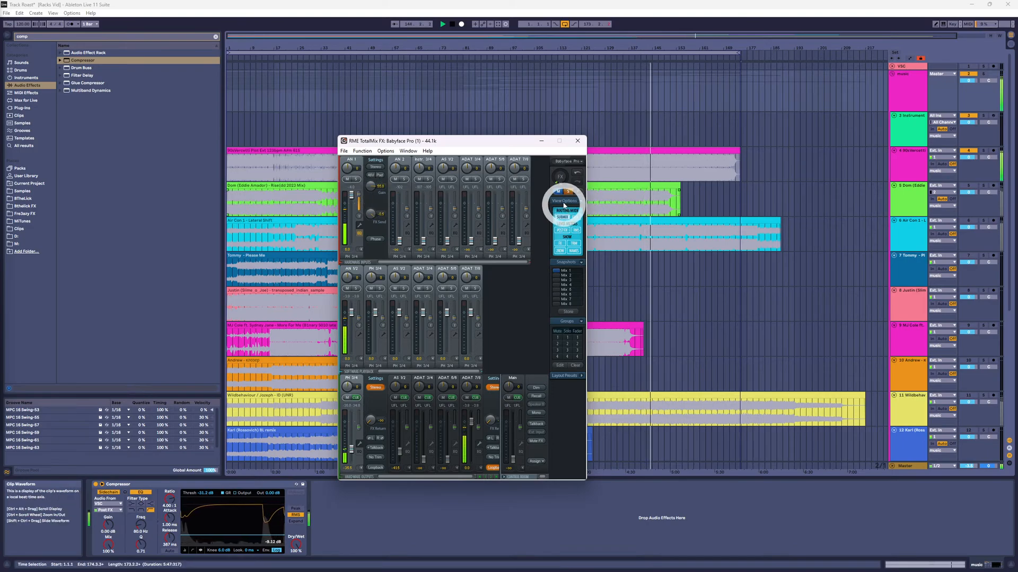
{"action": "left_click", "coordinate": [578, 141]}
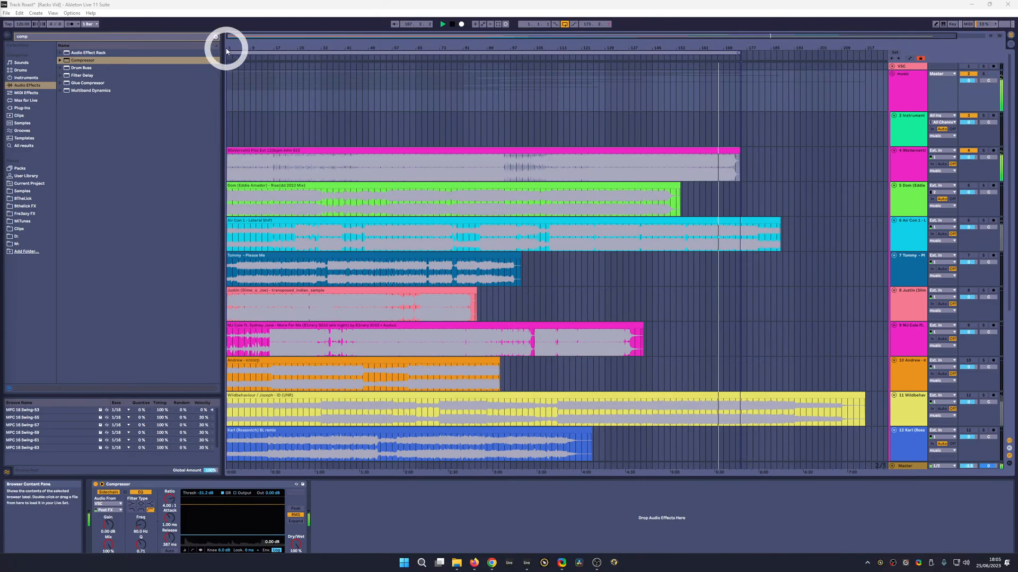
Look through all the audio tracks in the arrangement, from the first clips down to track 17 and back.
{"action": "left_click_drag", "start_coordinate": [233, 47], "coordinate": [233, 47]}
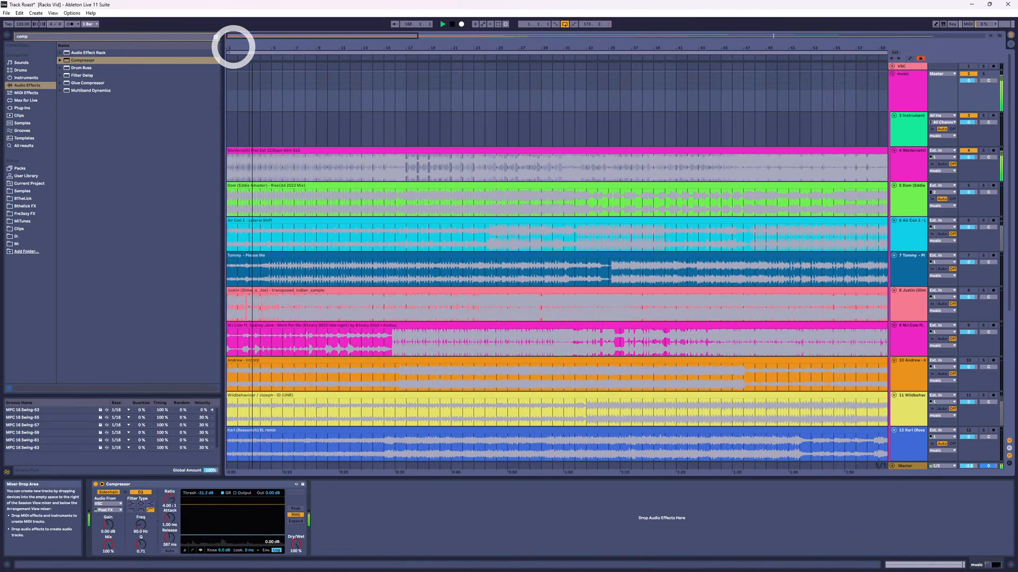
{"action": "left_click", "coordinate": [271, 185]}
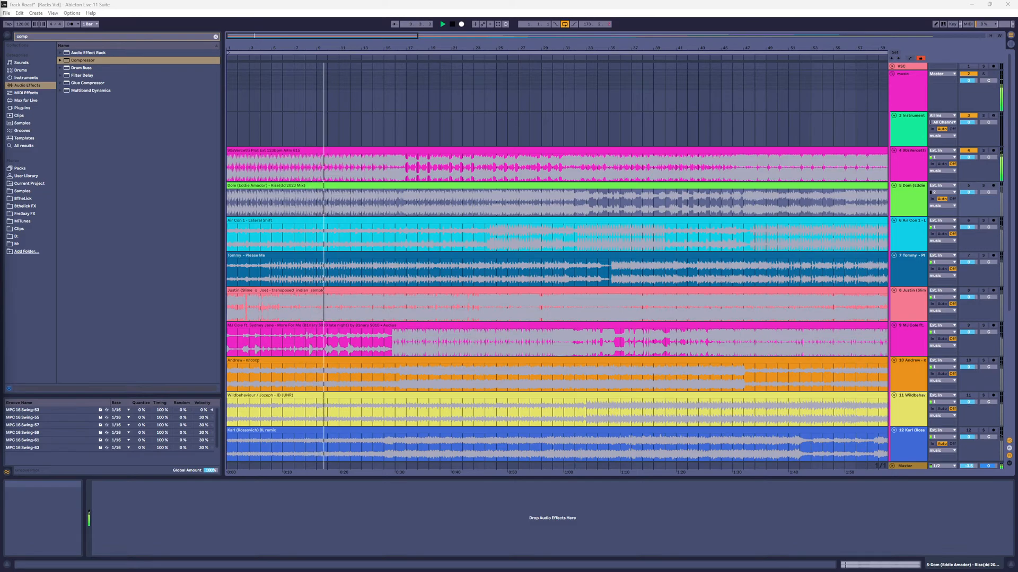
{"action": "scroll", "coordinate": [515, 364], "scroll_direction": "down", "scroll_amount": 5}
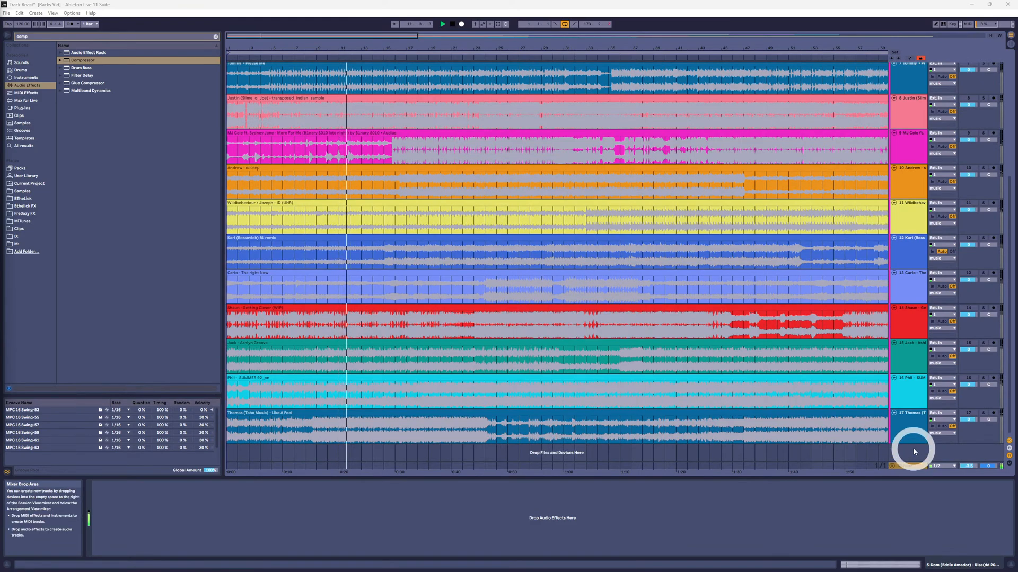
{"action": "left_click", "coordinate": [918, 432]}
{"action": "scroll", "coordinate": [472, 371], "scroll_direction": "up", "scroll_amount": 1}
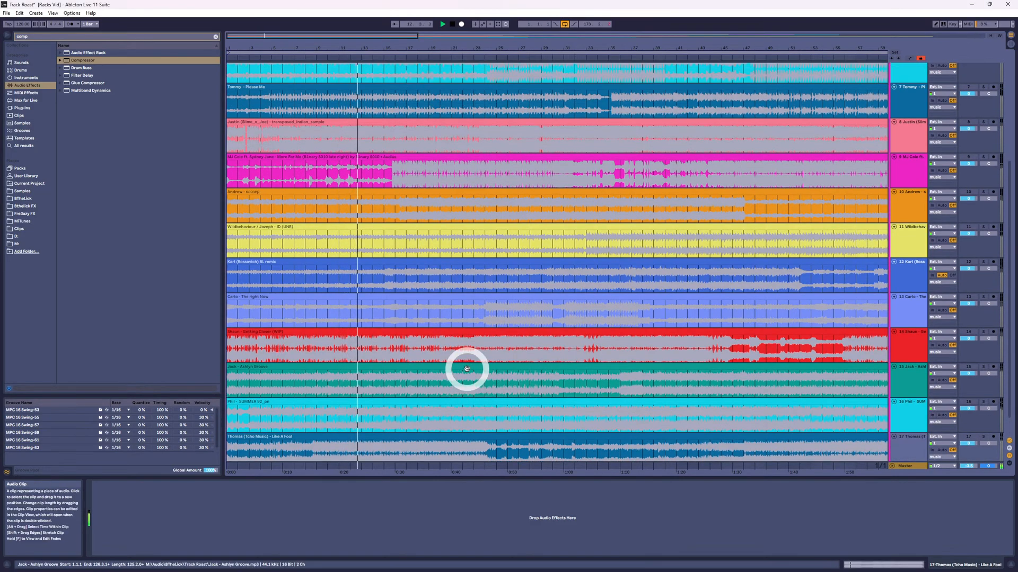
{"action": "scroll", "coordinate": [467, 372], "scroll_direction": "down", "scroll_amount": 1}
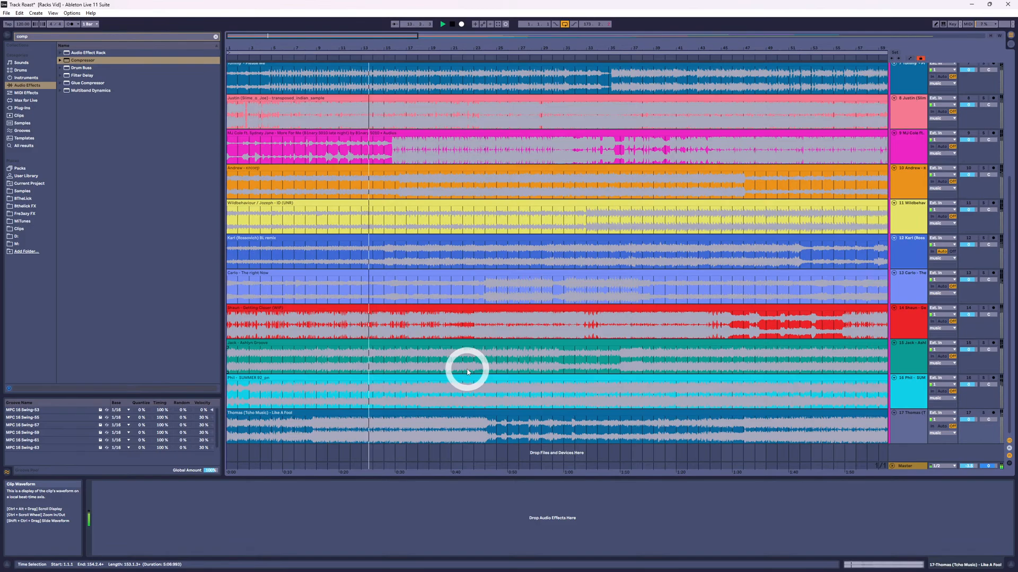
{"action": "scroll", "coordinate": [467, 372], "scroll_direction": "up", "scroll_amount": 4}
{"action": "scroll", "coordinate": [523, 302], "scroll_direction": "down", "scroll_amount": 3}
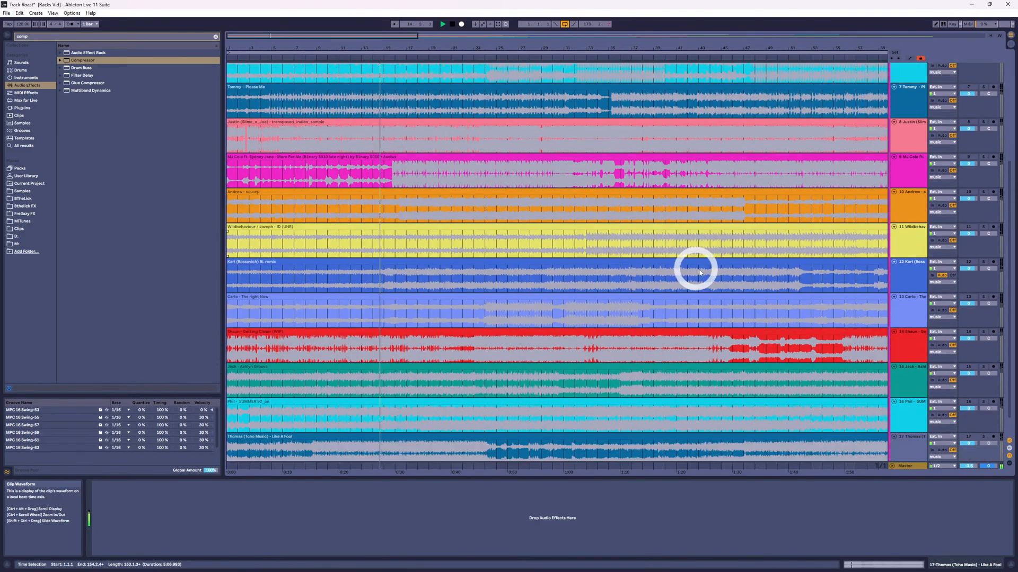
{"action": "scroll", "coordinate": [902, 320], "scroll_direction": "down", "scroll_amount": 1}
{"action": "scroll", "coordinate": [903, 428], "scroll_direction": "up", "scroll_amount": 3}
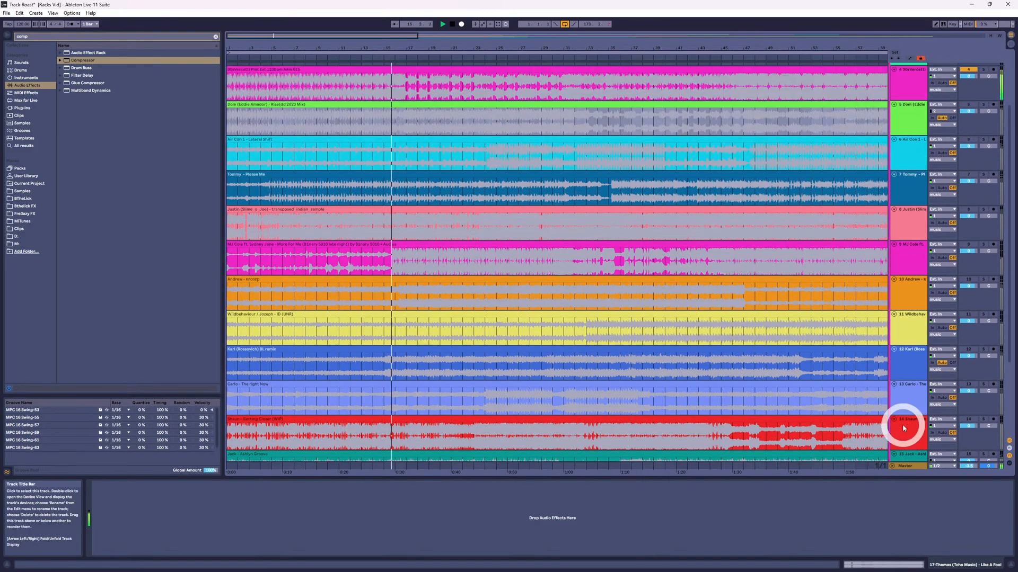
{"action": "scroll", "coordinate": [903, 428], "scroll_direction": "up", "scroll_amount": 2}
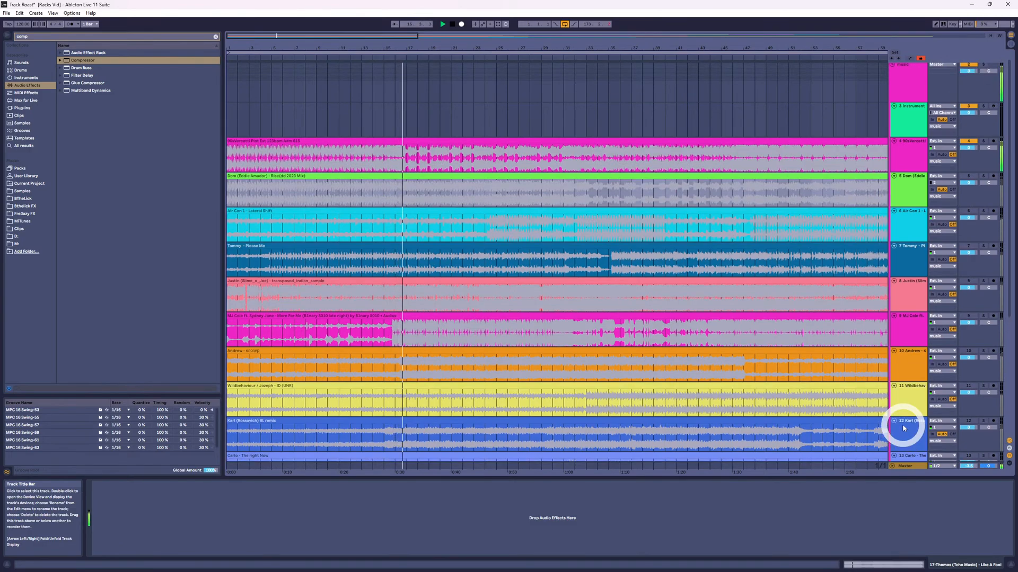
{"action": "scroll", "coordinate": [903, 428], "scroll_direction": "down", "scroll_amount": 4}
{"action": "scroll", "coordinate": [904, 428], "scroll_direction": "up", "scroll_amount": 2}
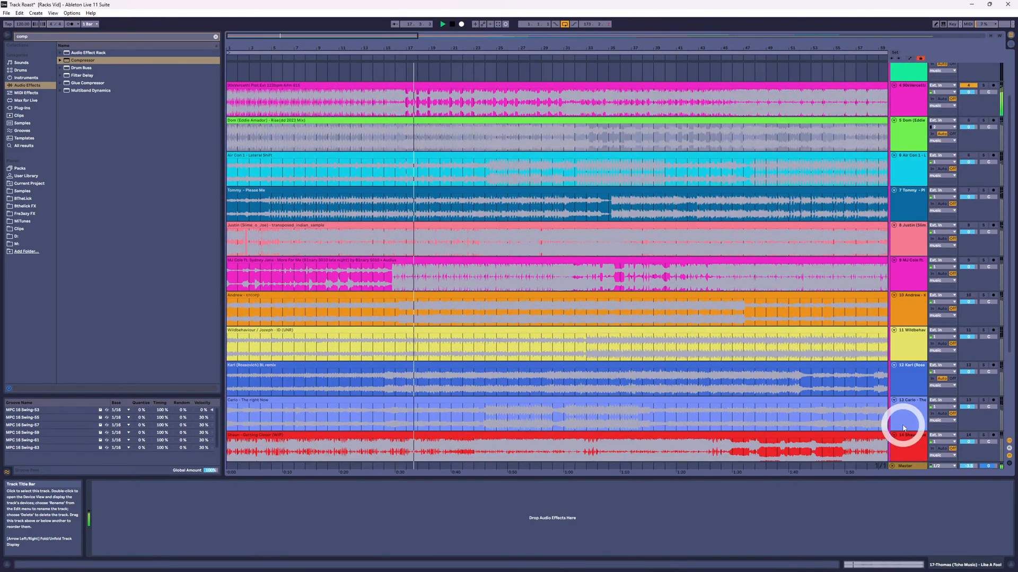
{"action": "scroll", "coordinate": [903, 428], "scroll_direction": "up", "scroll_amount": 1}
{"action": "scroll", "coordinate": [903, 427], "scroll_direction": "down", "scroll_amount": 2}
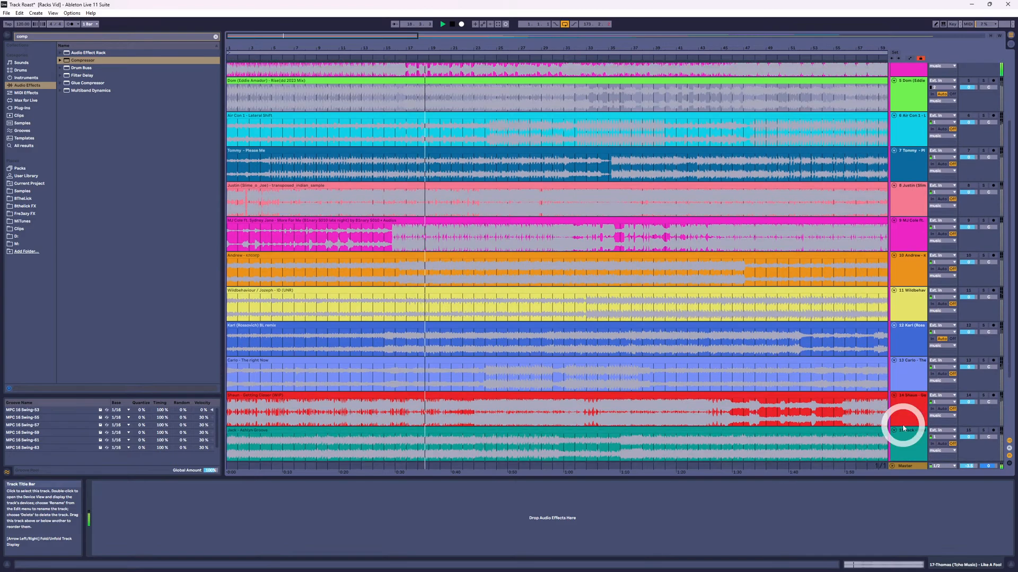
{"action": "scroll", "coordinate": [903, 427], "scroll_direction": "down", "scroll_amount": 3}
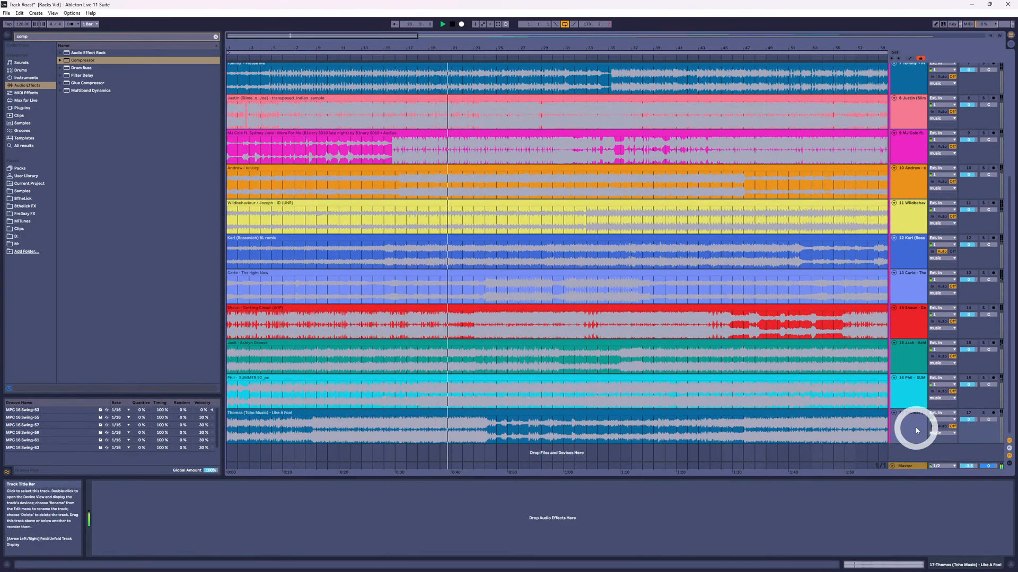
{"action": "scroll", "coordinate": [916, 427], "scroll_direction": "up", "scroll_amount": 4}
{"action": "scroll", "coordinate": [918, 431], "scroll_direction": "up", "scroll_amount": 1}
{"action": "scroll", "coordinate": [906, 424], "scroll_direction": "down", "scroll_amount": 5}
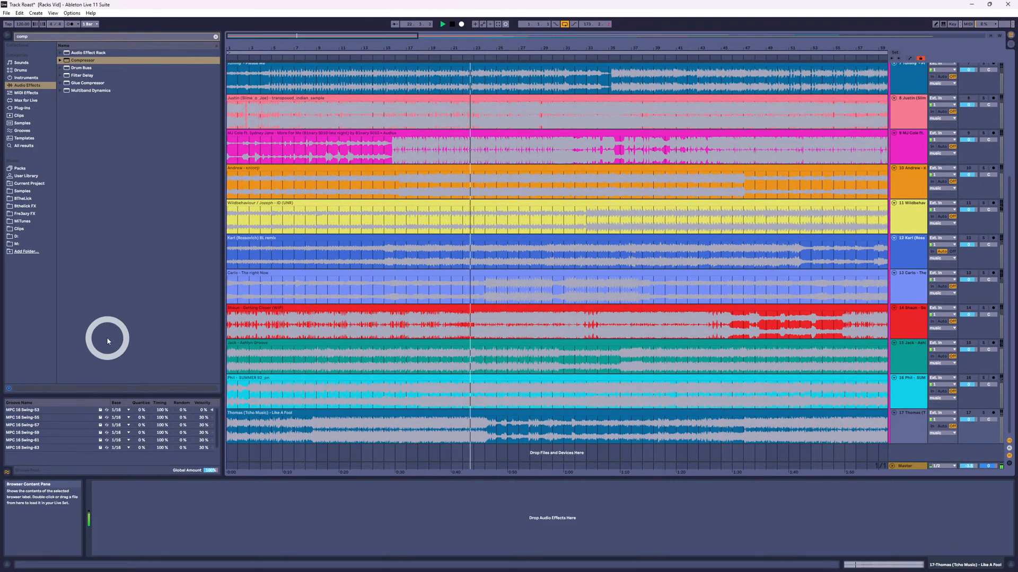
{"action": "scroll", "coordinate": [552, 364], "scroll_direction": "up", "scroll_amount": 8}
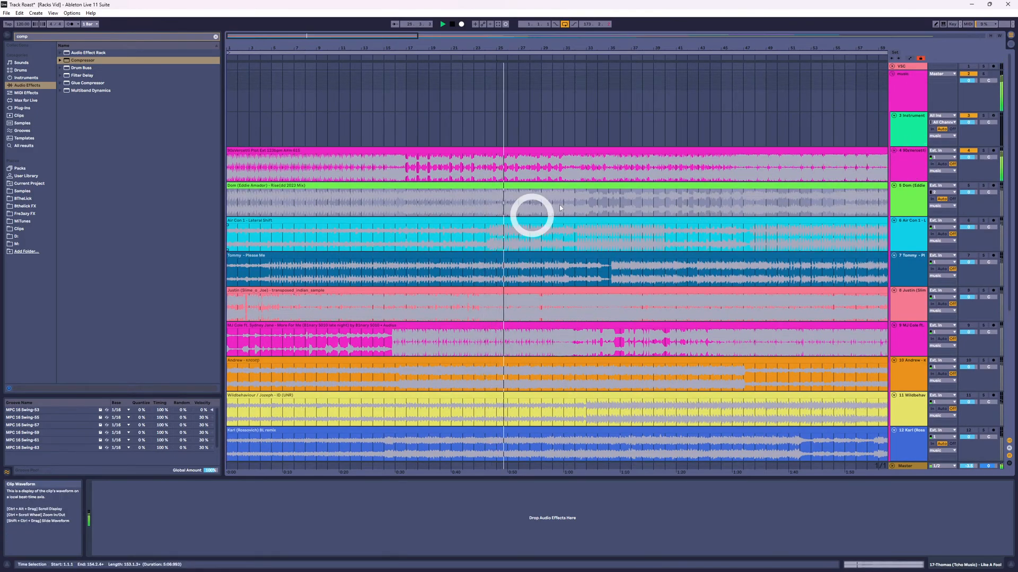
Select track 4 and clear the browser's search text.
{"action": "left_click_drag", "start_coordinate": [914, 166], "coordinate": [897, 206]}
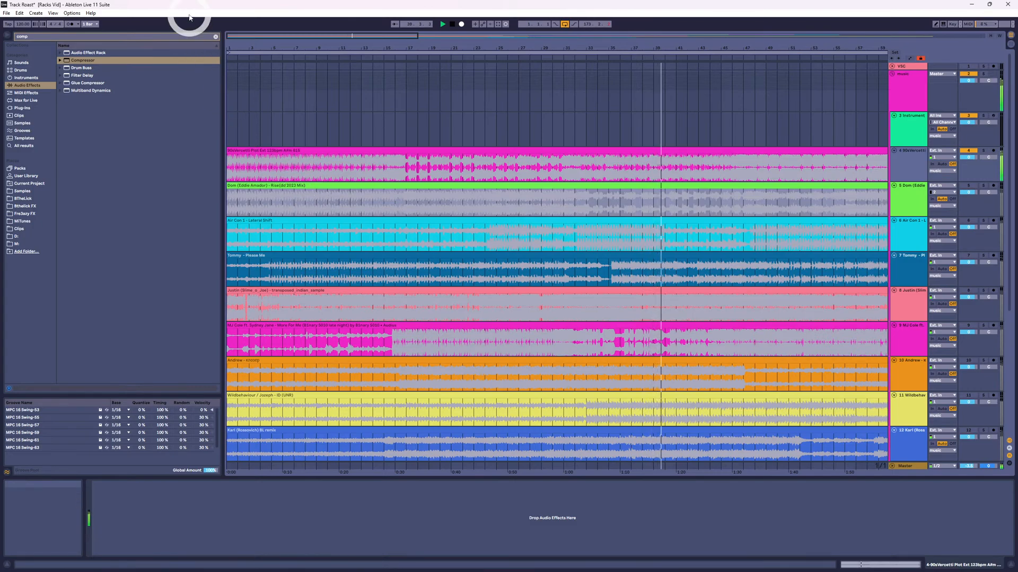
{"action": "left_click", "coordinate": [215, 37]}
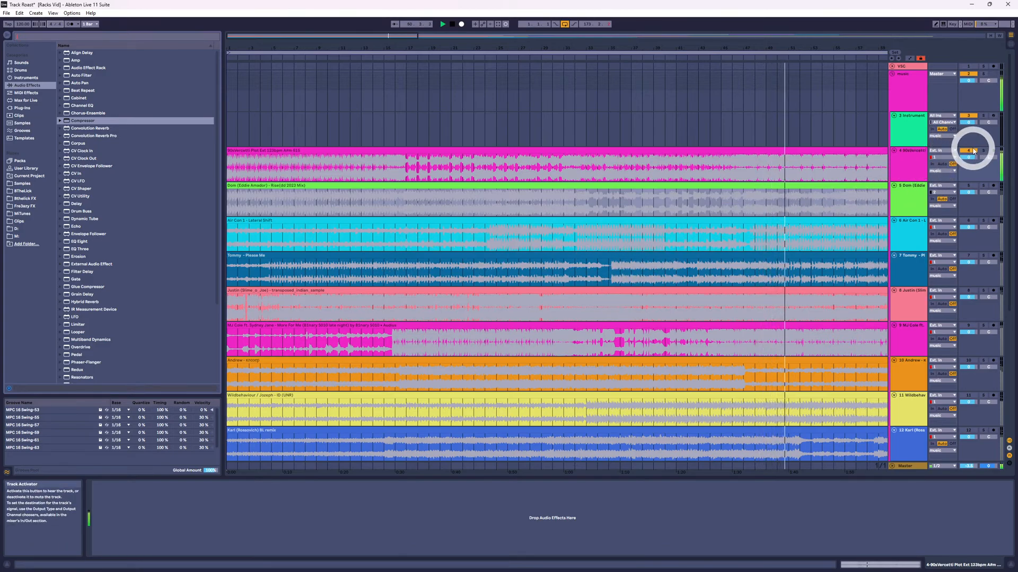
{"action": "left_click", "coordinate": [836, 182]}
{"action": "left_click", "coordinate": [195, 268]}
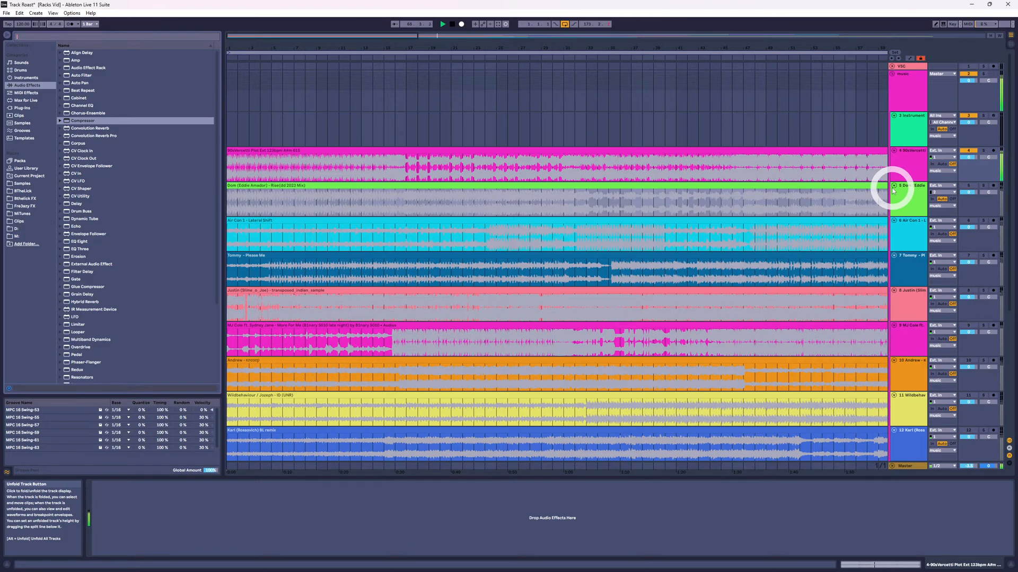
{"action": "left_click", "coordinate": [924, 160]}
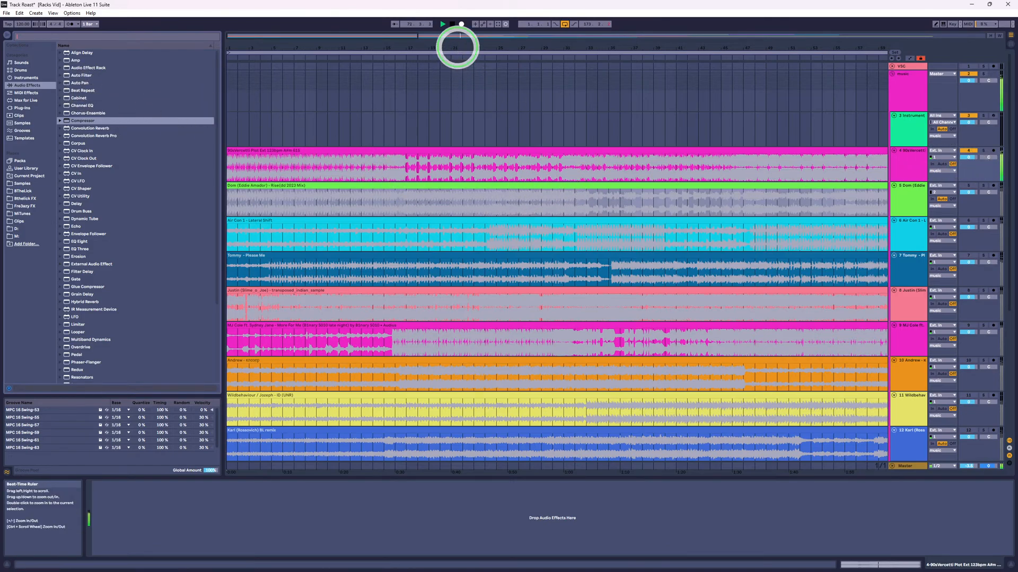
{"action": "left_click_drag", "start_coordinate": [457, 47], "coordinate": [239, 46]}
Search the BTheLick folder in the browser for "techno".
{"action": "left_click", "coordinate": [69, 38]}
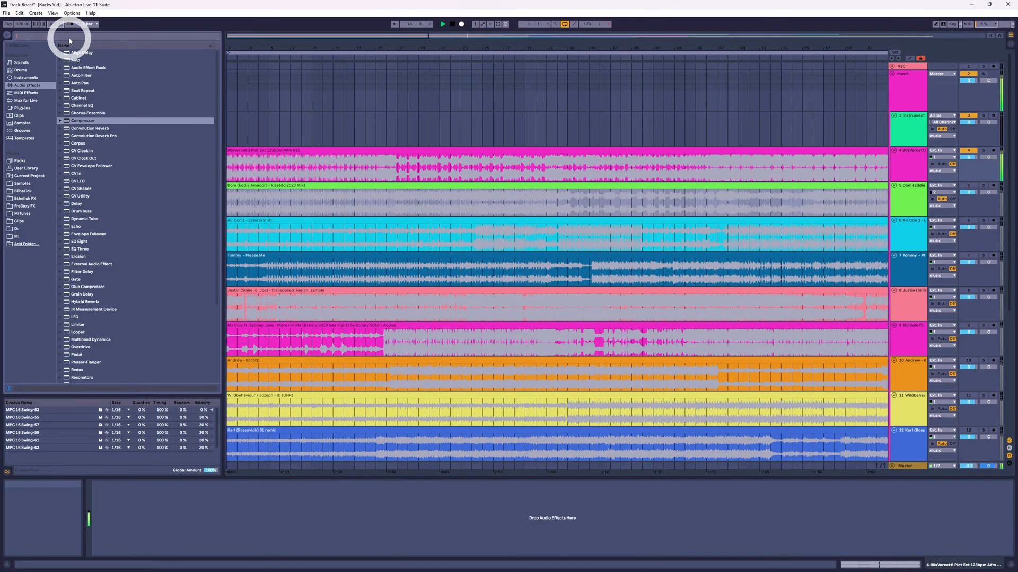
{"action": "type", "text": "techno"}
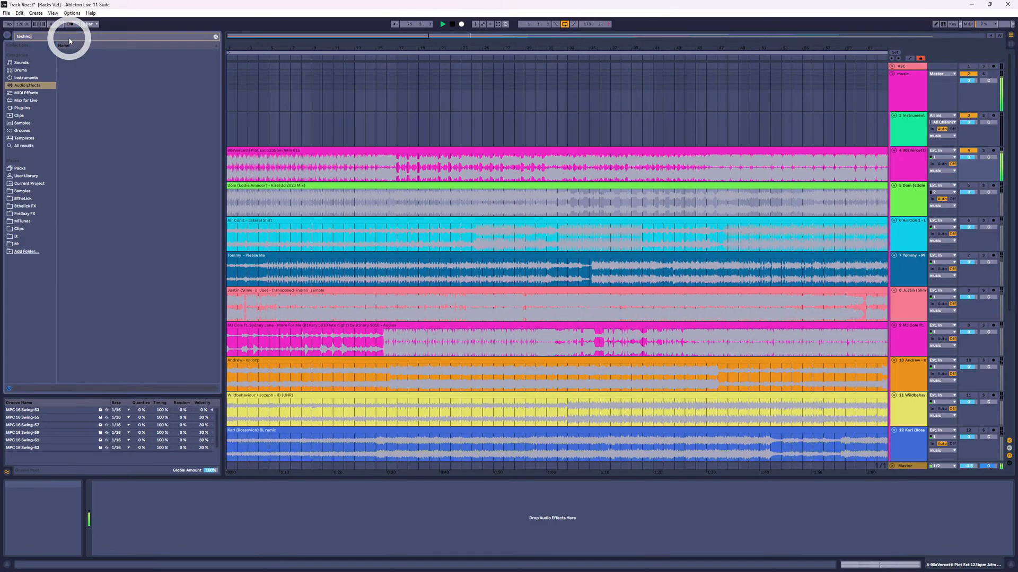
{"action": "left_click", "coordinate": [22, 198]}
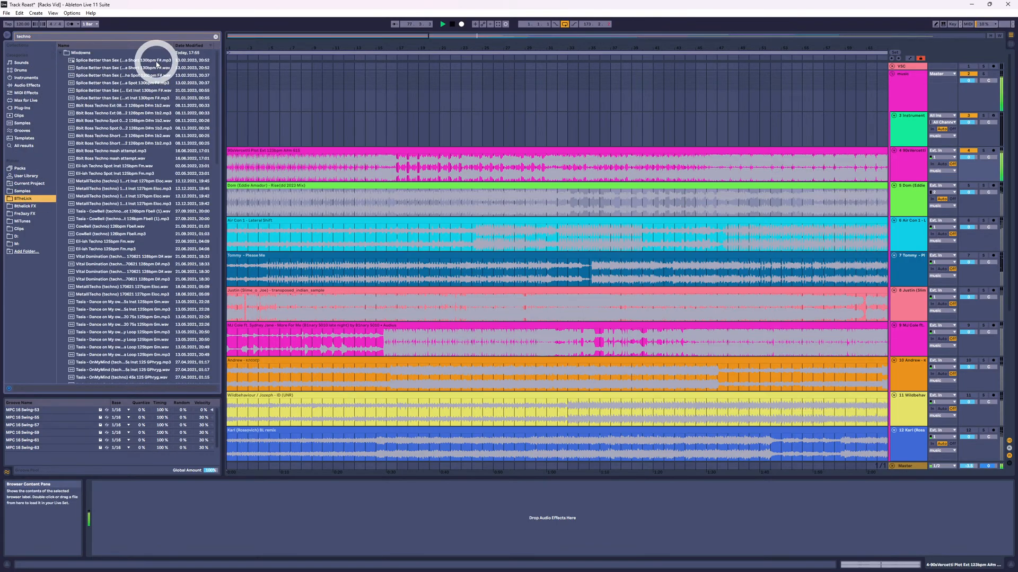
Select the Splice Better than Sex (techno) 310123 Alpha Short 130bpm F#.wav mixdown and widen the browser to show full file names.
{"action": "left_click_drag", "start_coordinate": [151, 68], "coordinate": [173, 84]}
{"action": "left_click", "coordinate": [500, 315]}
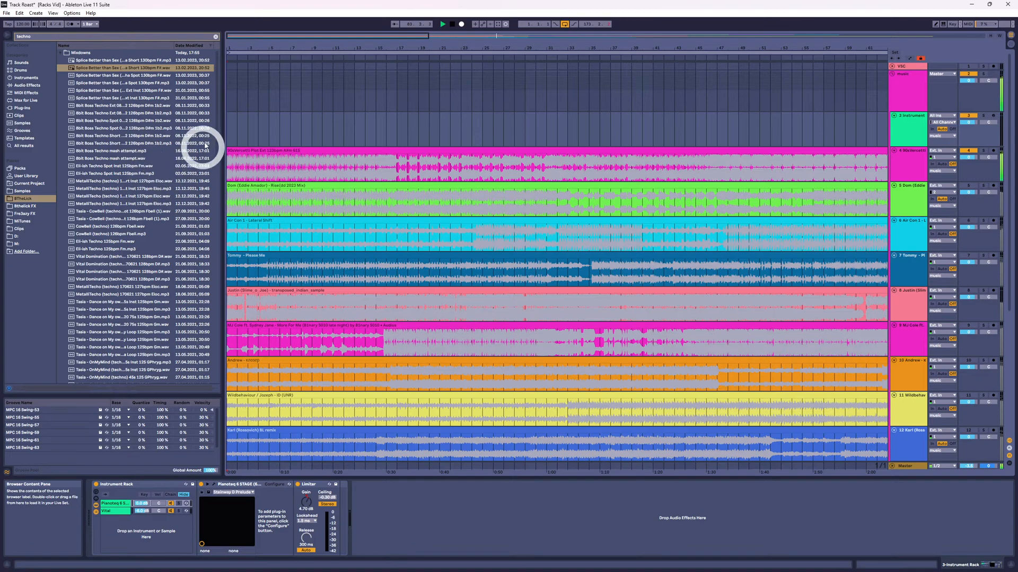
{"action": "left_click_drag", "start_coordinate": [223, 102], "coordinate": [348, 113]}
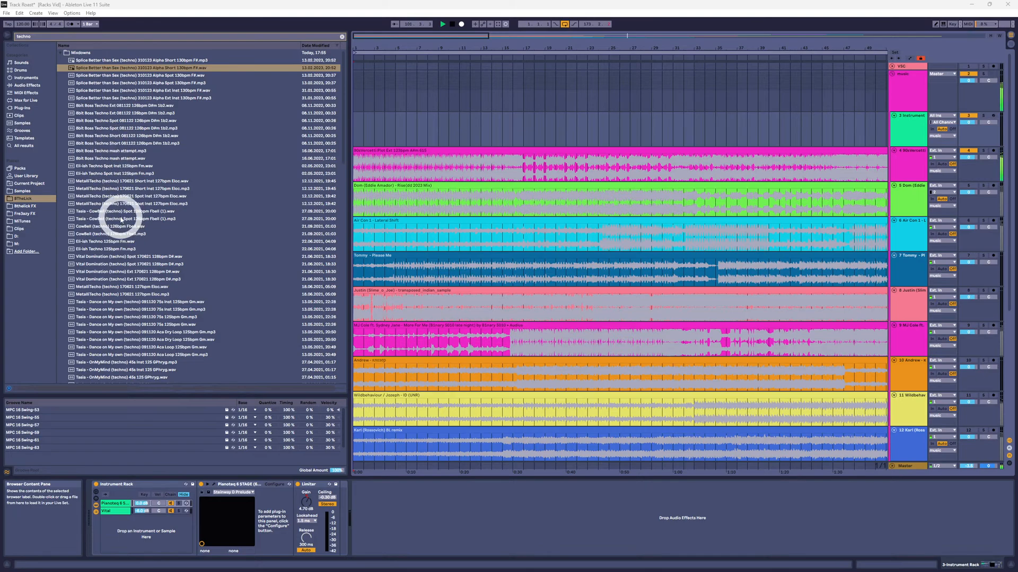
Look through the techno files in the Mixdowns folder, comparing their version names, tempos and keys.
{"action": "scroll", "coordinate": [168, 171], "scroll_direction": "down", "scroll_amount": 9}
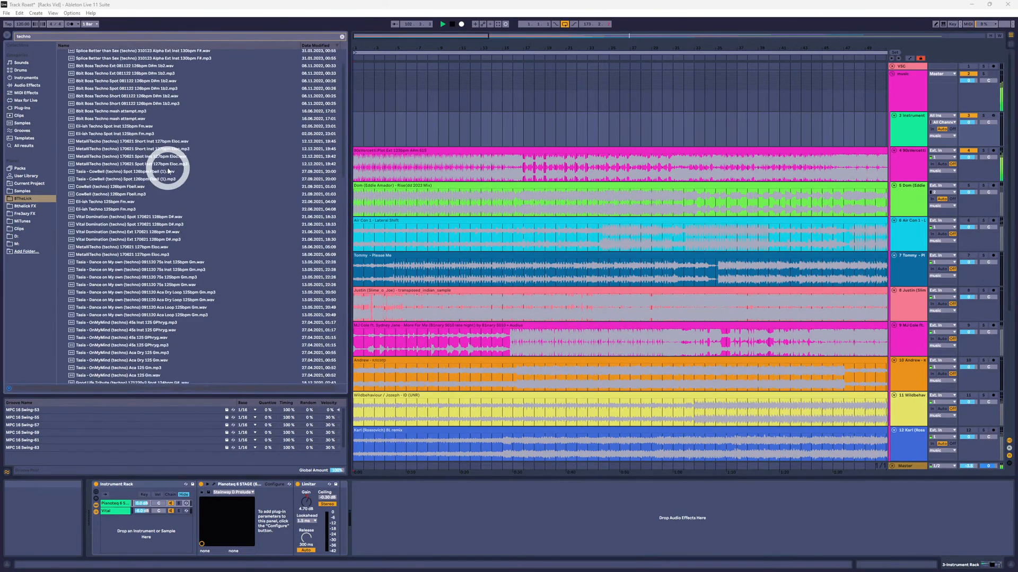
{"action": "scroll", "coordinate": [168, 167], "scroll_direction": "down", "scroll_amount": 10}
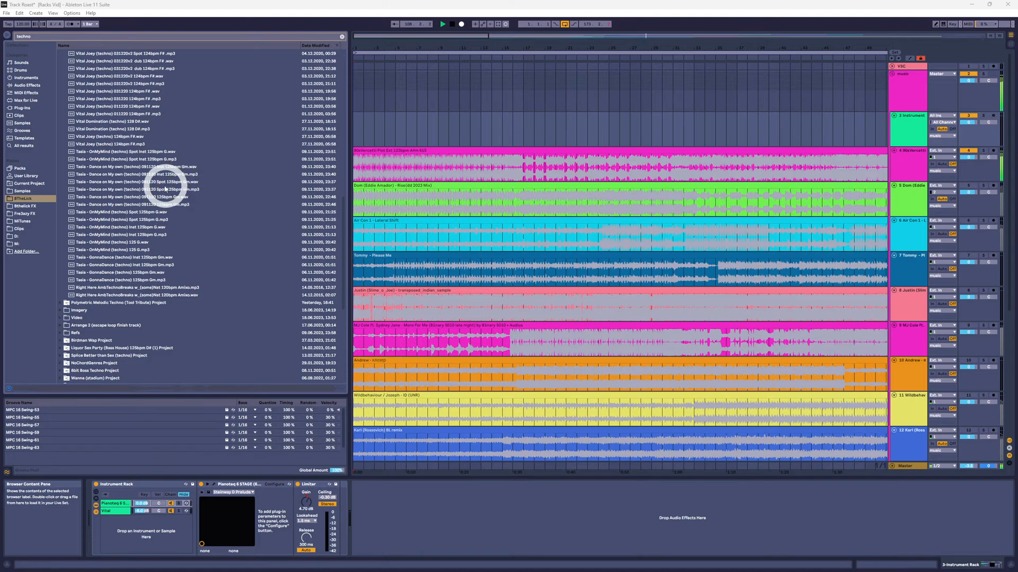
{"action": "scroll", "coordinate": [170, 193], "scroll_direction": "up", "scroll_amount": 5}
{"action": "scroll", "coordinate": [170, 192], "scroll_direction": "up", "scroll_amount": 10}
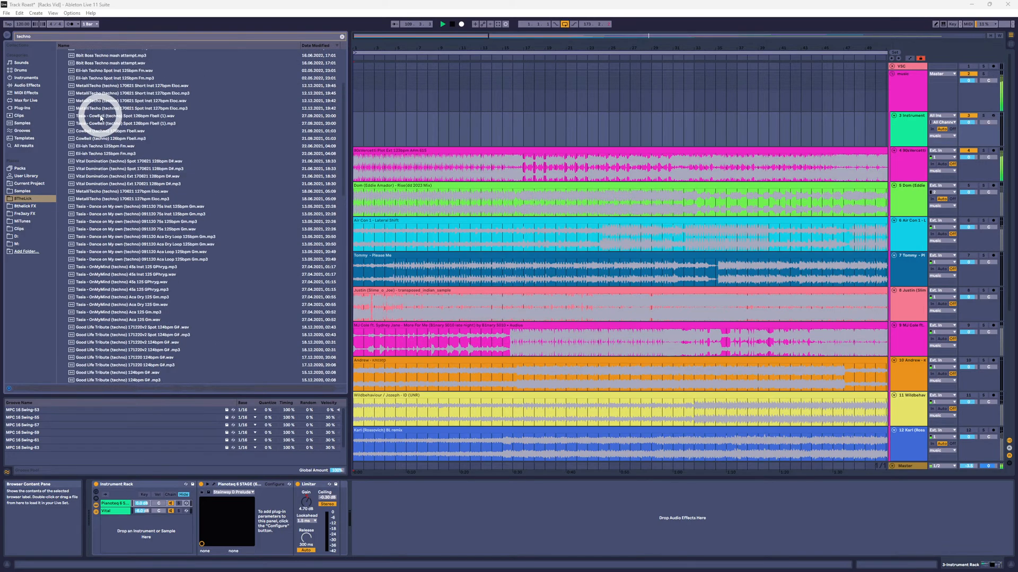
{"action": "scroll", "coordinate": [202, 152], "scroll_direction": "up", "scroll_amount": 3}
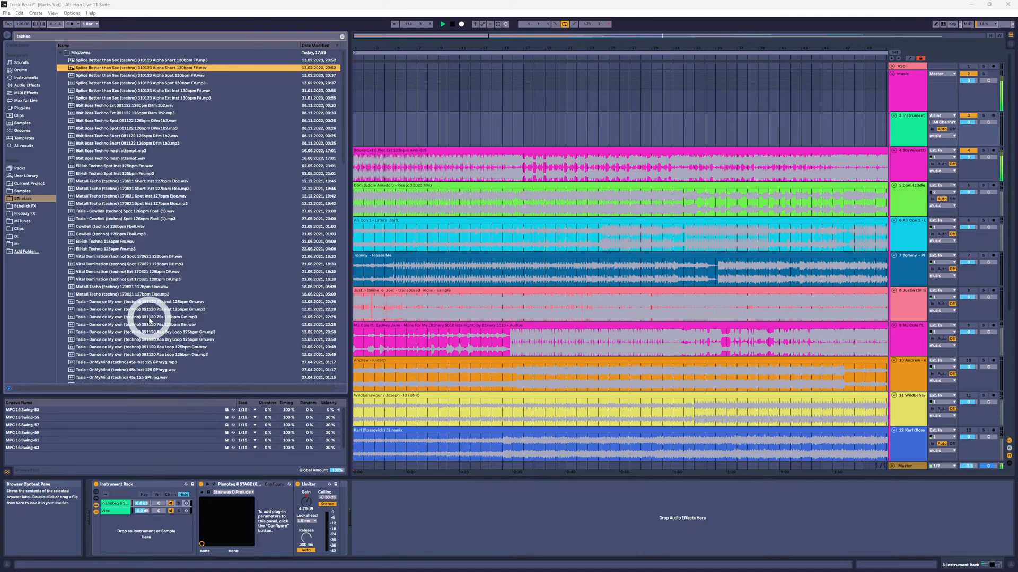
{"action": "scroll", "coordinate": [158, 274], "scroll_direction": "down", "scroll_amount": 2}
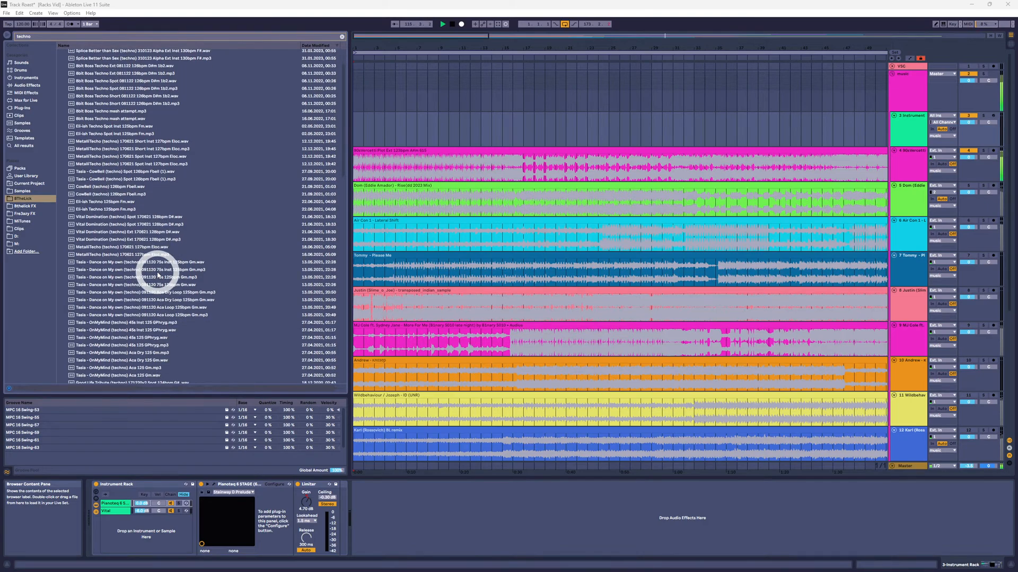
{"action": "scroll", "coordinate": [157, 273], "scroll_direction": "up", "scroll_amount": 2}
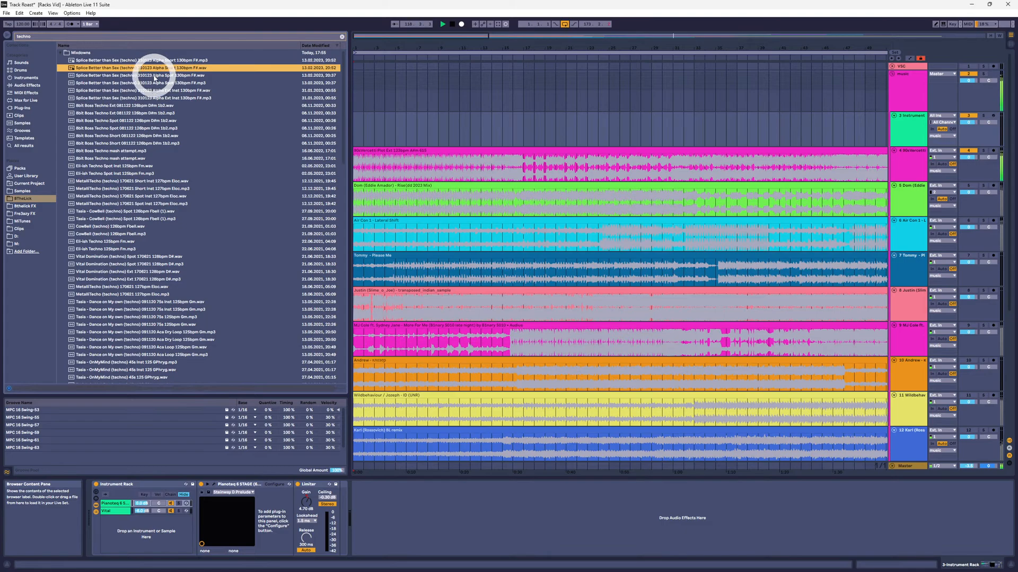
Place the Splice Better than Sex (techno) 310123 Alpha Spot 130bpm F#.wav mixdown at the start of track 4.
{"action": "left_click_drag", "start_coordinate": [152, 75], "coordinate": [356, 164]}
{"action": "left_click_drag", "start_coordinate": [414, 45], "coordinate": [414, 40]}
{"action": "left_click", "coordinate": [393, 167]}
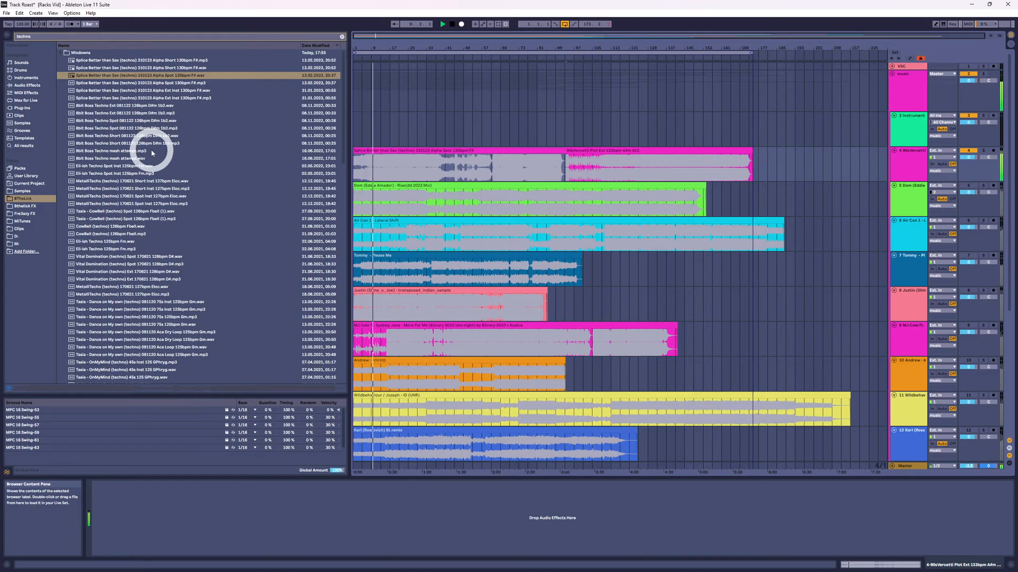
Look further through the techno mixdowns and search the BTheLick folder for "splice bett".
{"action": "scroll", "coordinate": [145, 240], "scroll_direction": "down", "scroll_amount": 5}
{"action": "scroll", "coordinate": [146, 246], "scroll_direction": "down", "scroll_amount": 7}
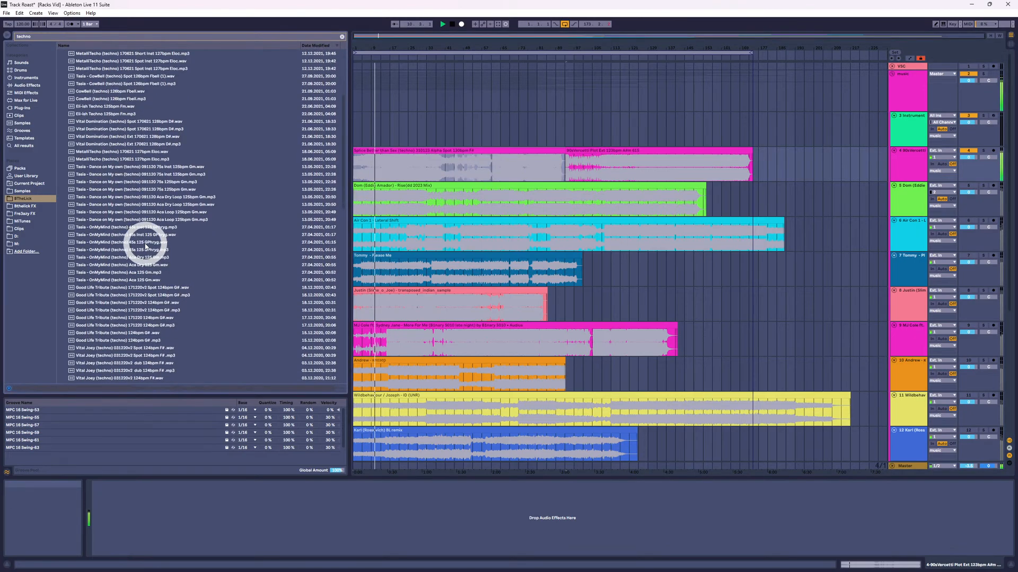
{"action": "scroll", "coordinate": [145, 247], "scroll_direction": "up", "scroll_amount": 12}
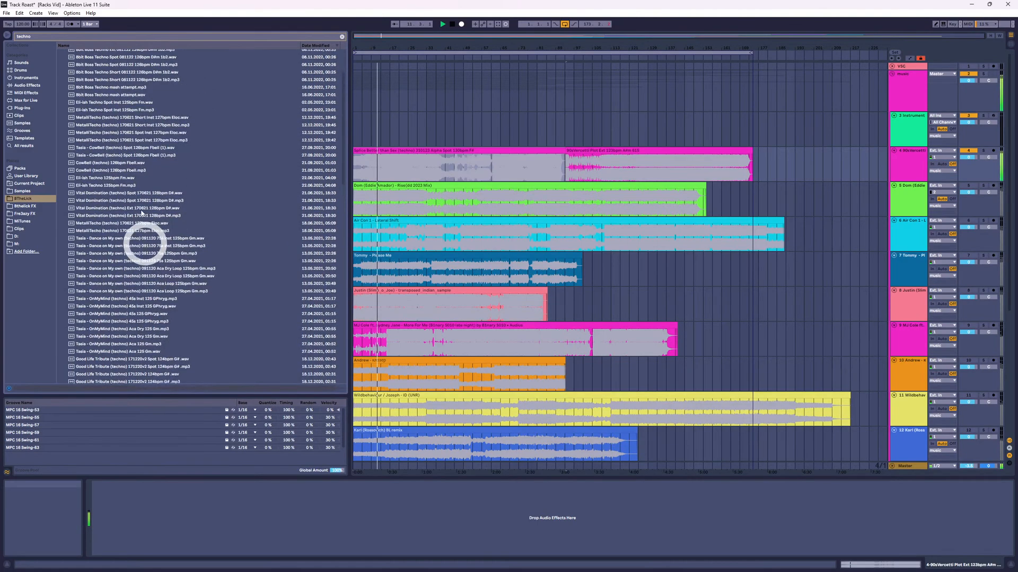
{"action": "left_click", "coordinate": [89, 74]}
{"action": "left_click", "coordinate": [29, 37]}
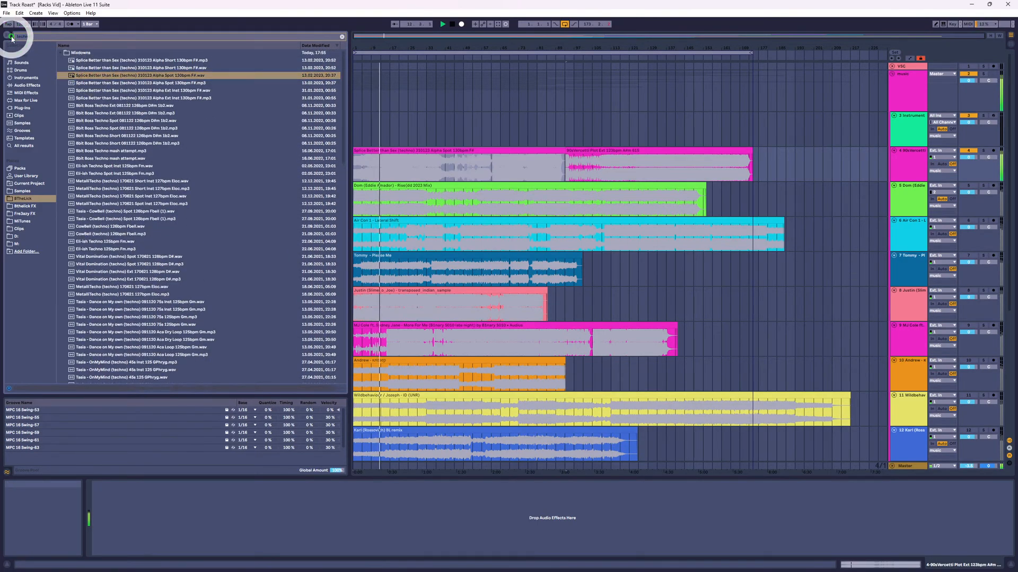
{"action": "type", "text": "splice"}
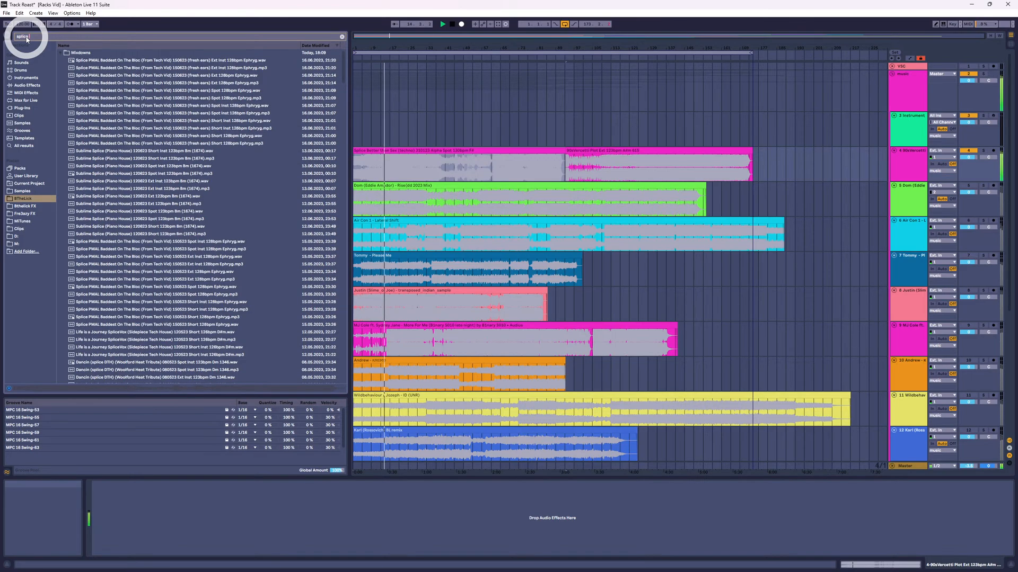
{"action": "type", "text": " bett"}
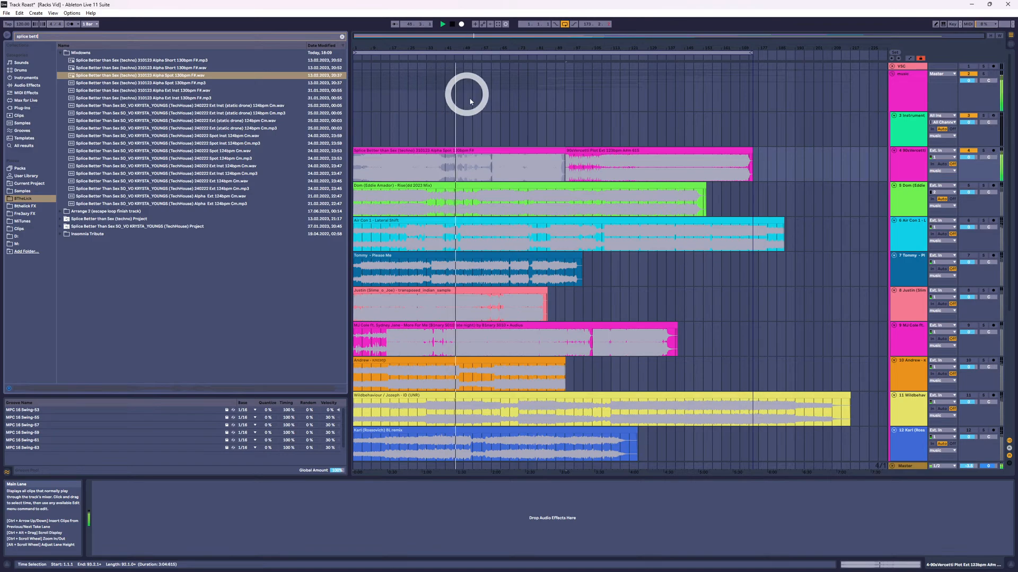
Delete the leftover original clip from track 4 and set the arrangement loop to the Splice Better than Sex clip.
{"action": "left_click", "coordinate": [507, 152]}
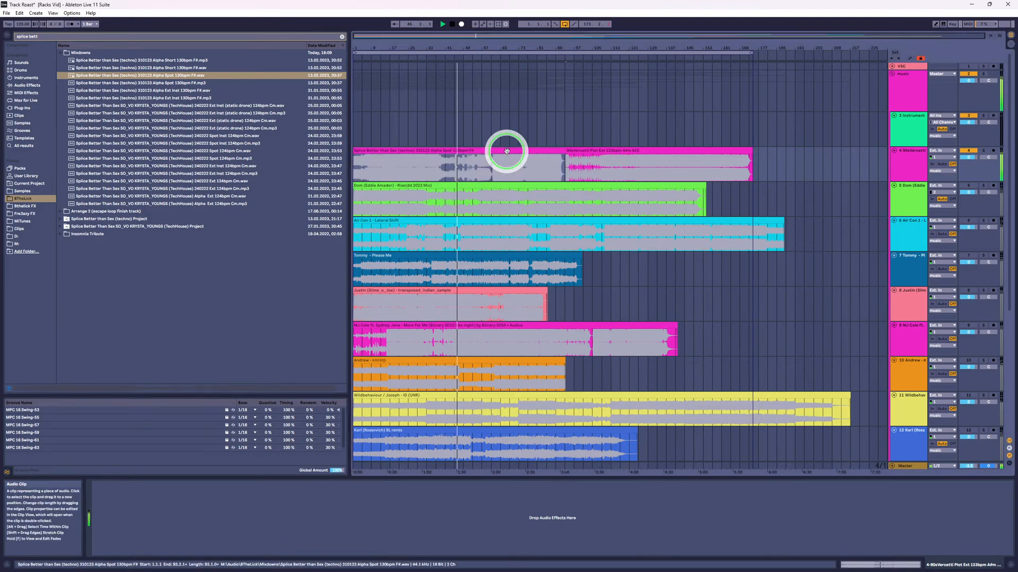
{"action": "left_click", "coordinate": [620, 153]}
{"action": "key", "text": "Delete"}
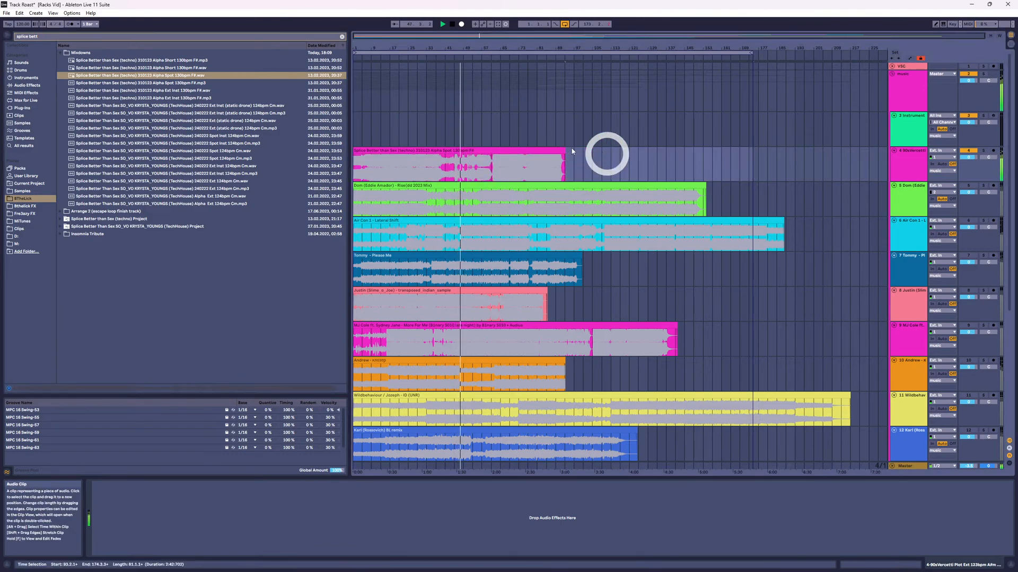
{"action": "left_click", "coordinate": [545, 149]}
{"action": "key", "text": "ctrl+l"}
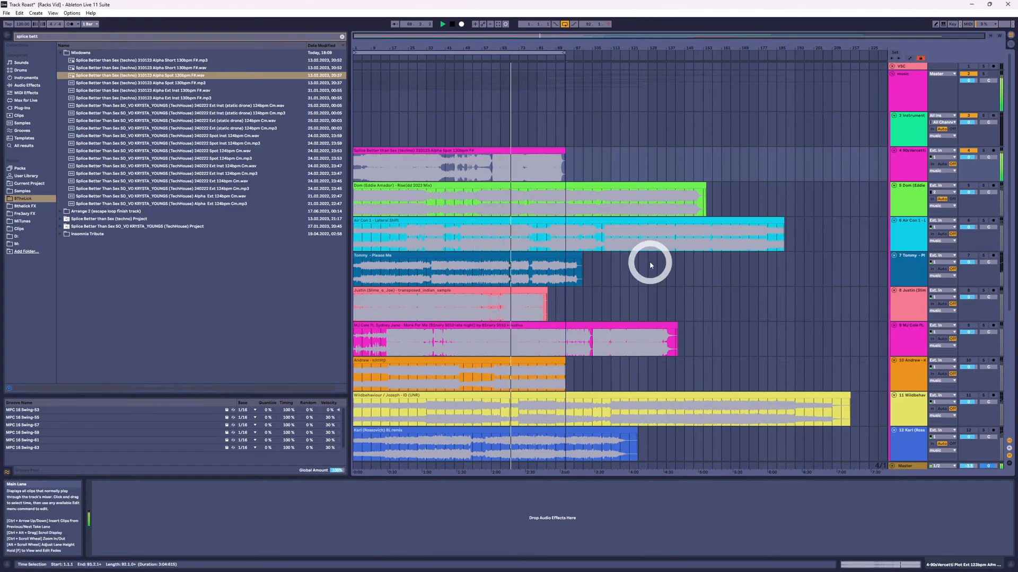
Compare the Splice Better than Sex reference on track 4 with the Rise clip on track 5 during playback.
{"action": "left_click", "coordinate": [488, 150]}
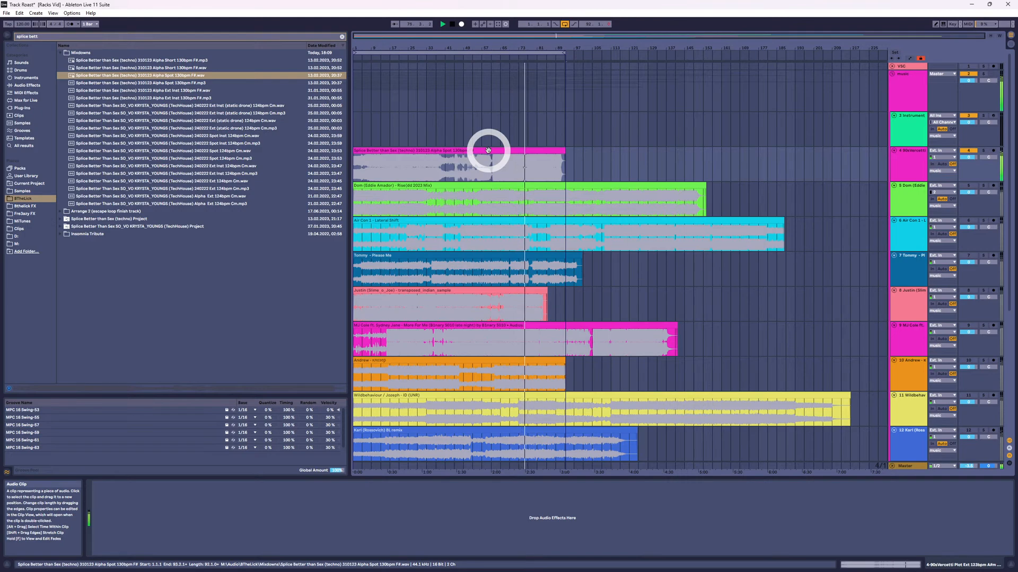
{"action": "left_click", "coordinate": [905, 172]}
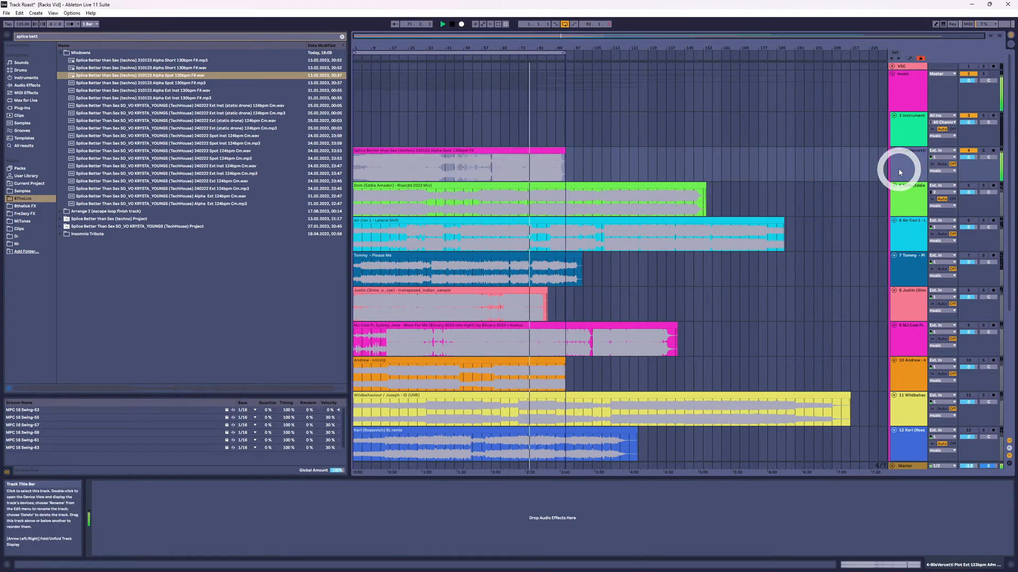
{"action": "left_click", "coordinate": [594, 187]}
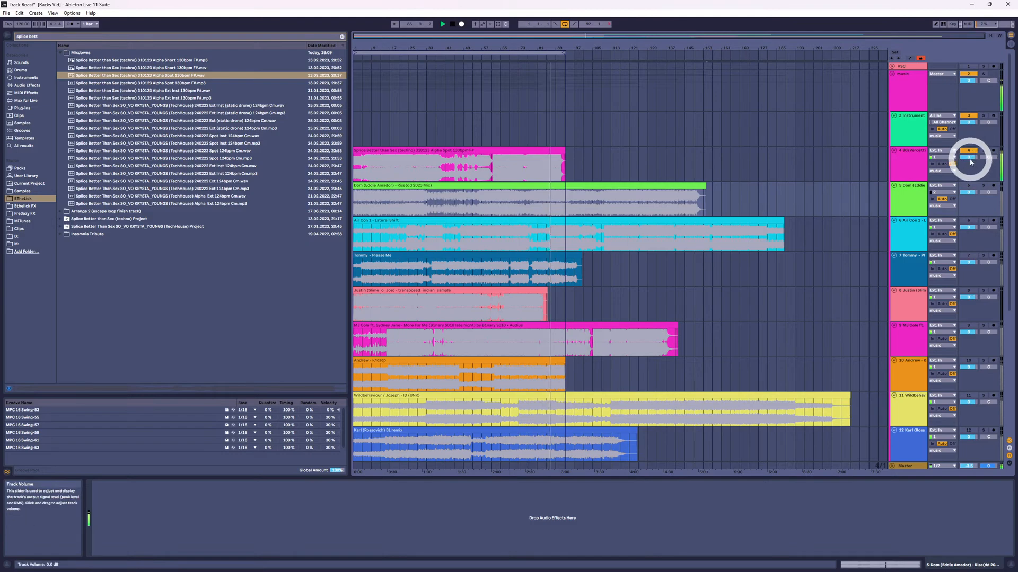
{"action": "left_click", "coordinate": [903, 166]}
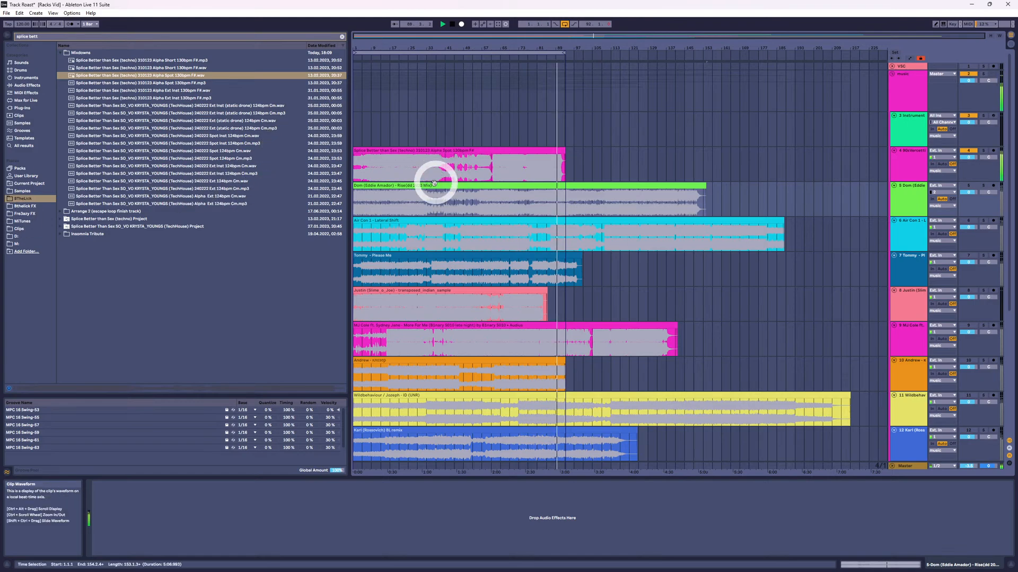
{"action": "left_click", "coordinate": [434, 184]}
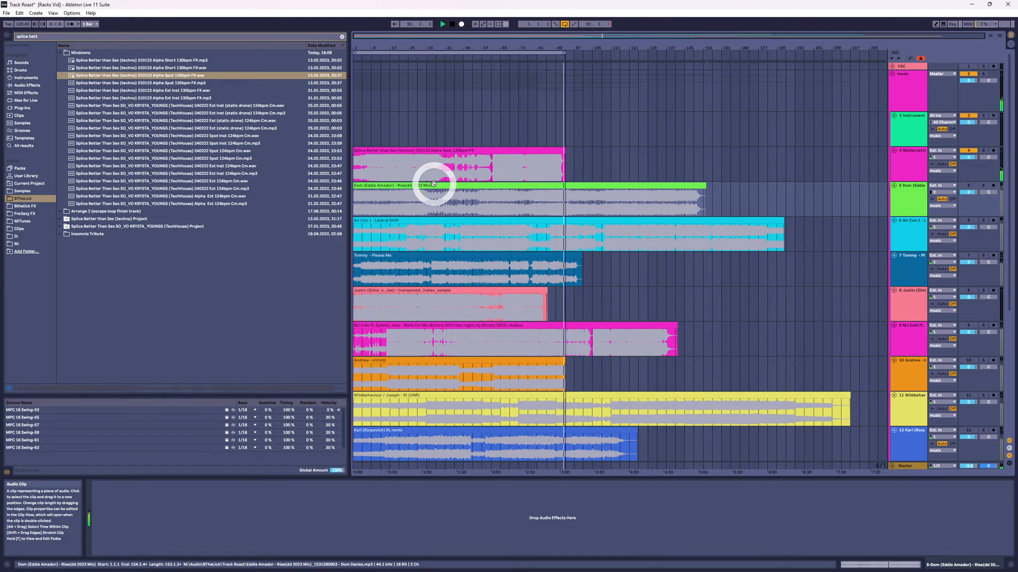
{"action": "left_click", "coordinate": [530, 149]}
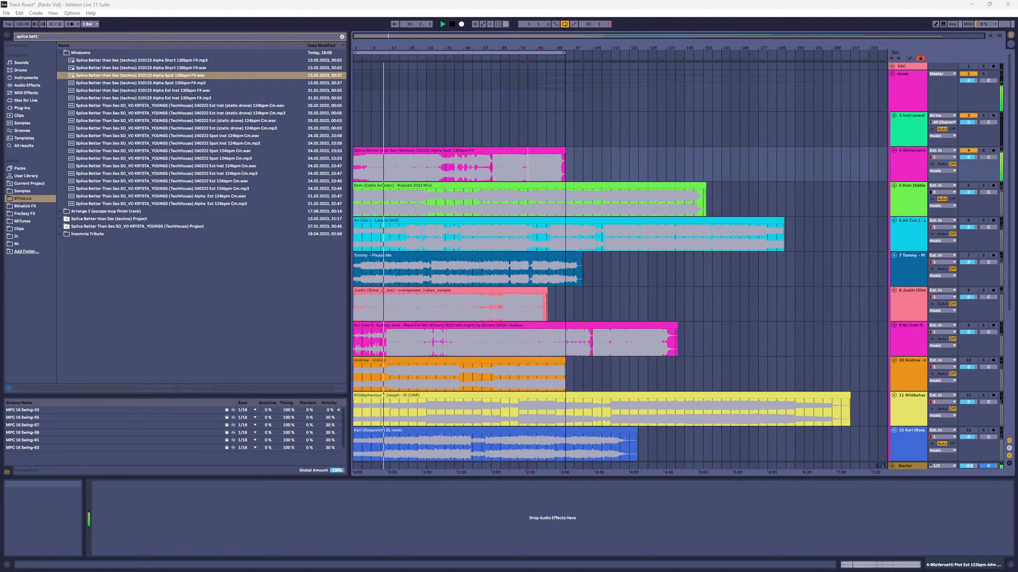
{"action": "left_click", "coordinate": [357, 249]}
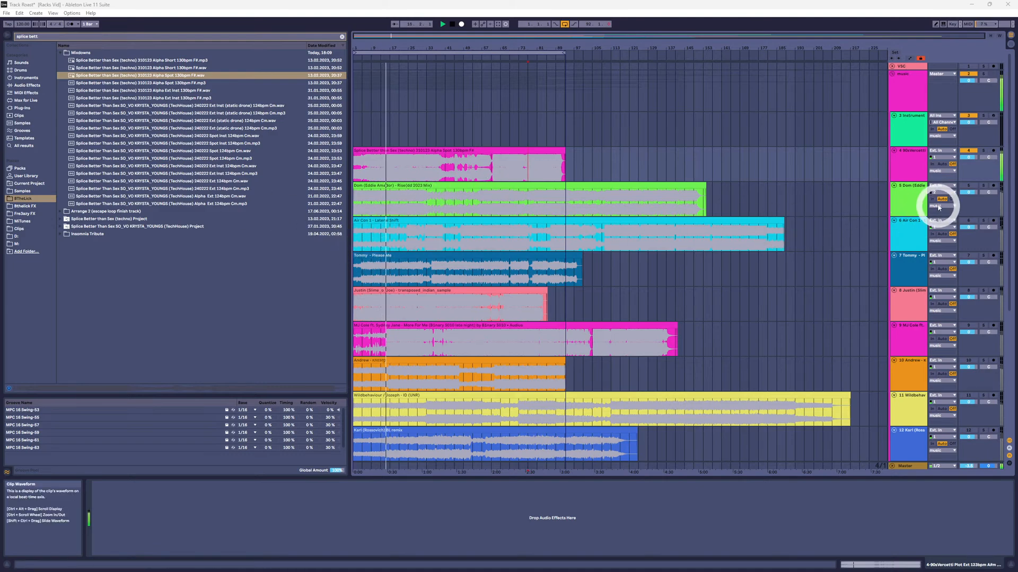
Mute track 4 and activate track 5 so that the Rise mix is heard instead of the reference.
{"action": "left_click", "coordinate": [968, 151]}
{"action": "left_click", "coordinate": [968, 188]}
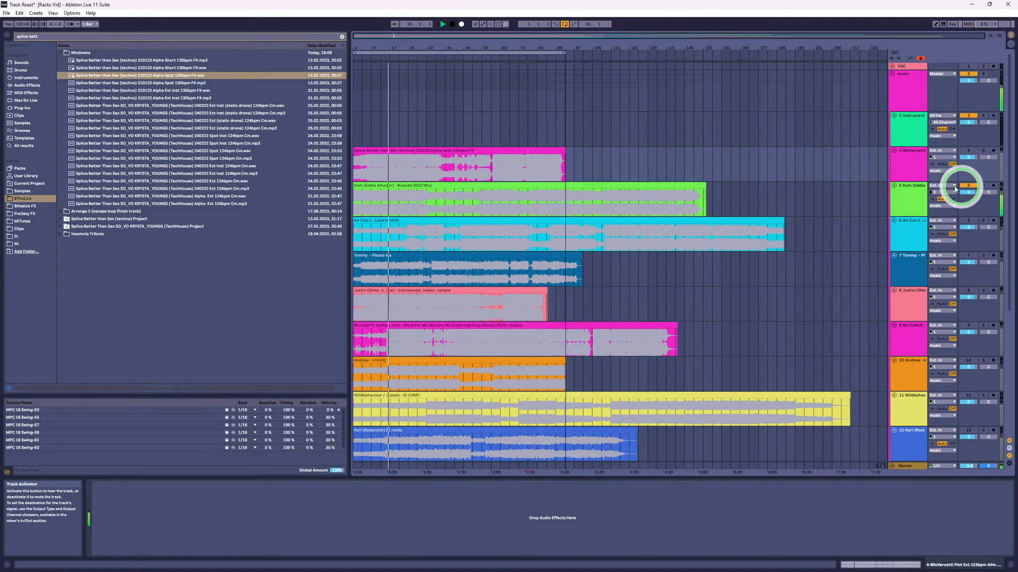
{"action": "left_click", "coordinate": [909, 189]}
Extend the end of the arrangement loop to bar 153, near the end of the Rise clip on track 5.
{"action": "left_click", "coordinate": [374, 187]}
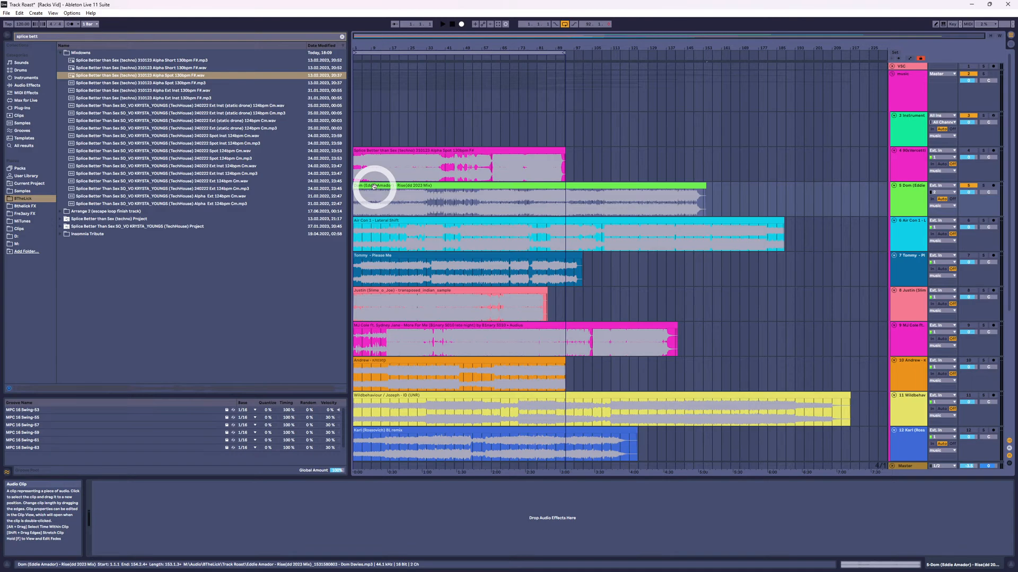
{"action": "left_click", "coordinate": [388, 199]}
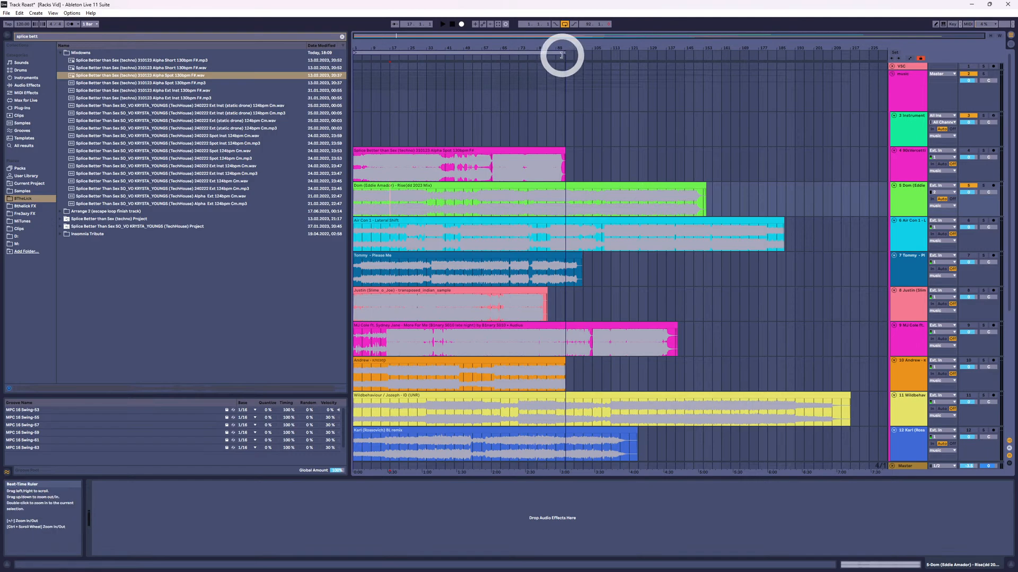
{"action": "left_click_drag", "start_coordinate": [561, 54], "coordinate": [705, 82]}
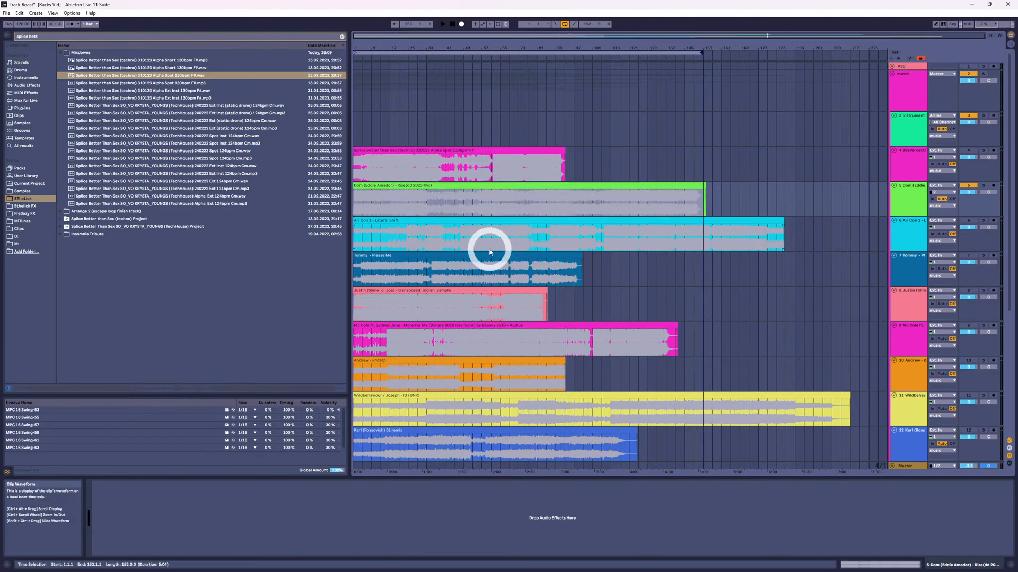
Play the Rise clip on track 5 from bar 9, placing the insert marker at bar 21 and at bar 45.
{"action": "left_click", "coordinate": [389, 195]}
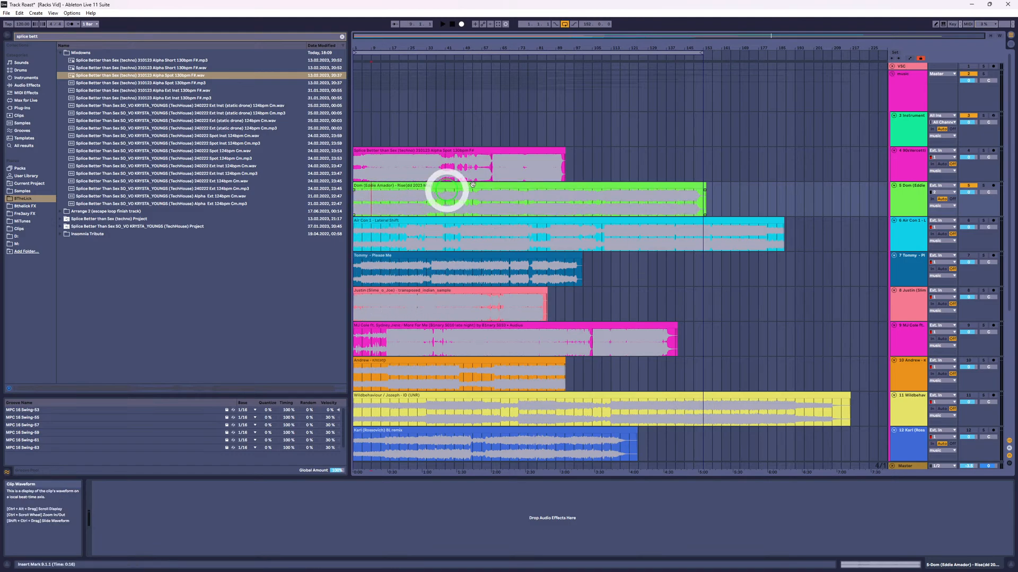
{"action": "key", "text": "space"}
{"action": "left_click", "coordinate": [406, 186]}
{"action": "left_click", "coordinate": [397, 202]}
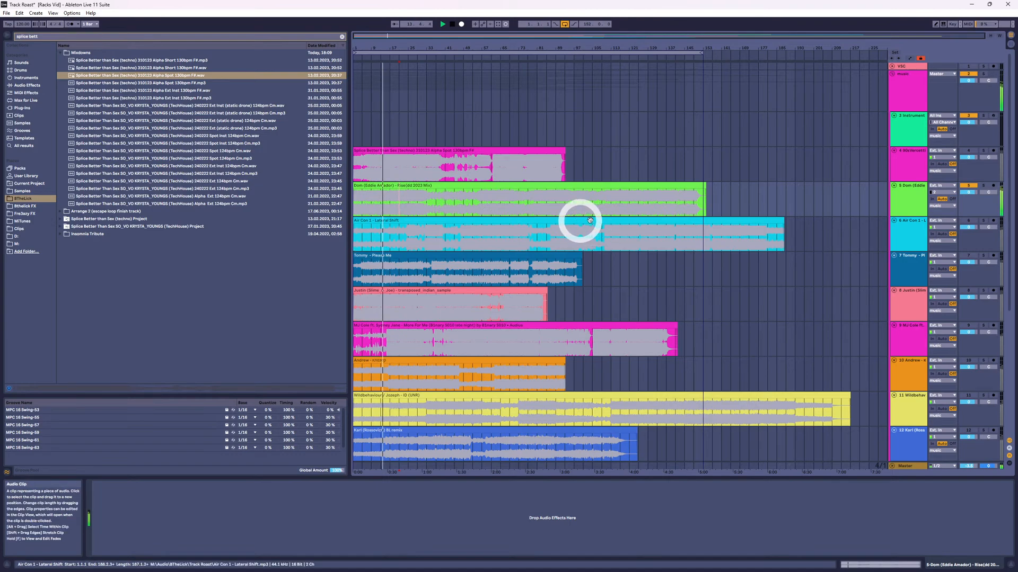
{"action": "left_click", "coordinate": [914, 193]}
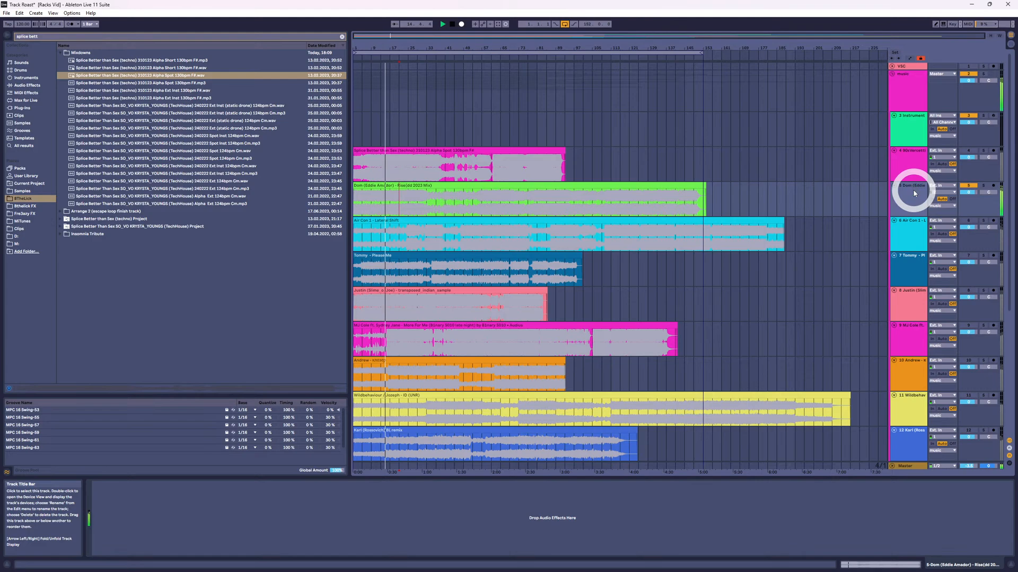
{"action": "left_click", "coordinate": [522, 205]}
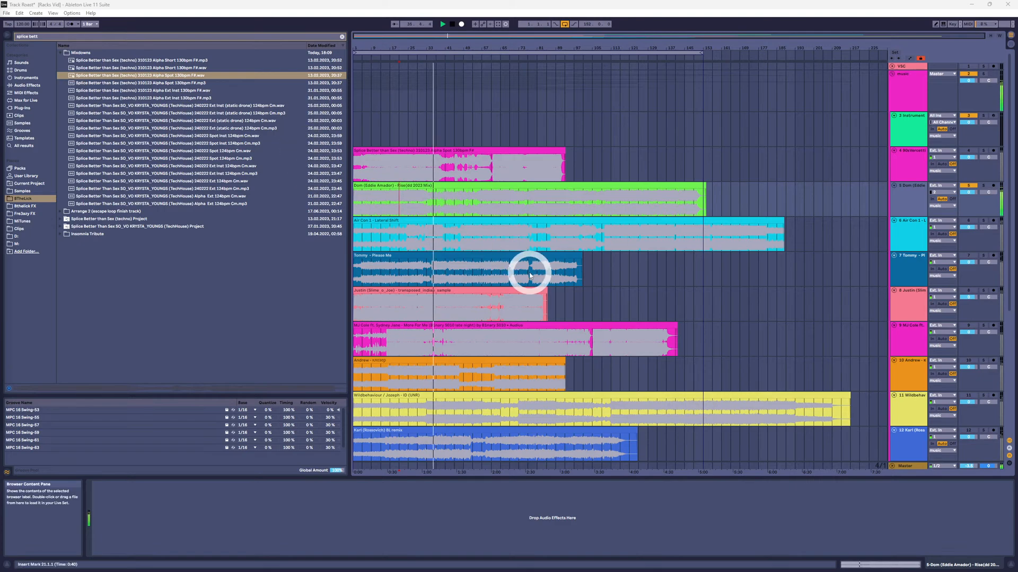
{"action": "left_click", "coordinate": [454, 205]}
{"action": "left_click", "coordinate": [904, 205]}
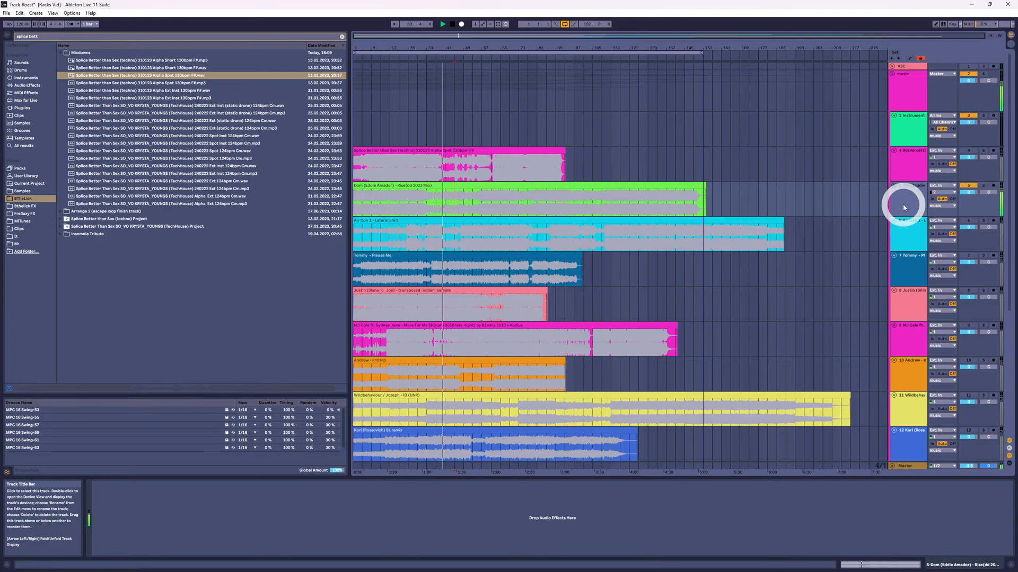
Try raising track 5's volume to 1.4 dB and reset it to 0 dB.
{"action": "left_click", "coordinate": [971, 195]}
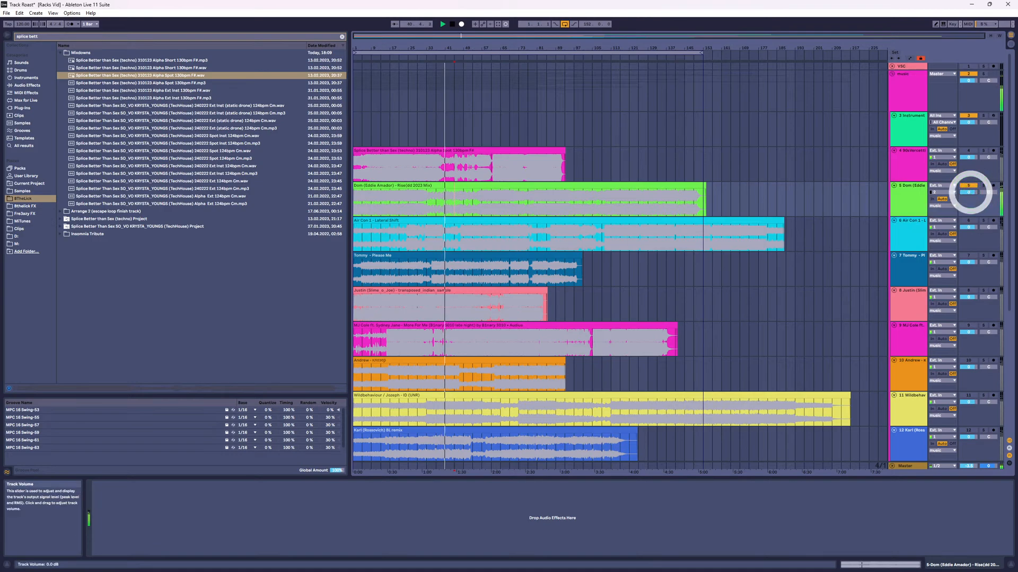
{"action": "left_click_drag", "start_coordinate": [969, 192], "coordinate": [969, 188]}
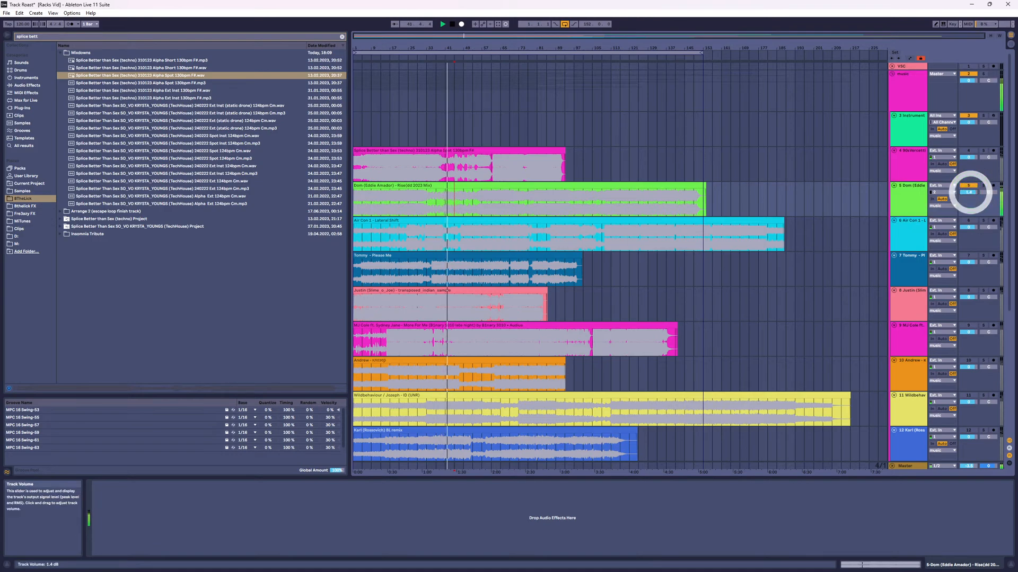
{"action": "double_click", "coordinate": [971, 194]}
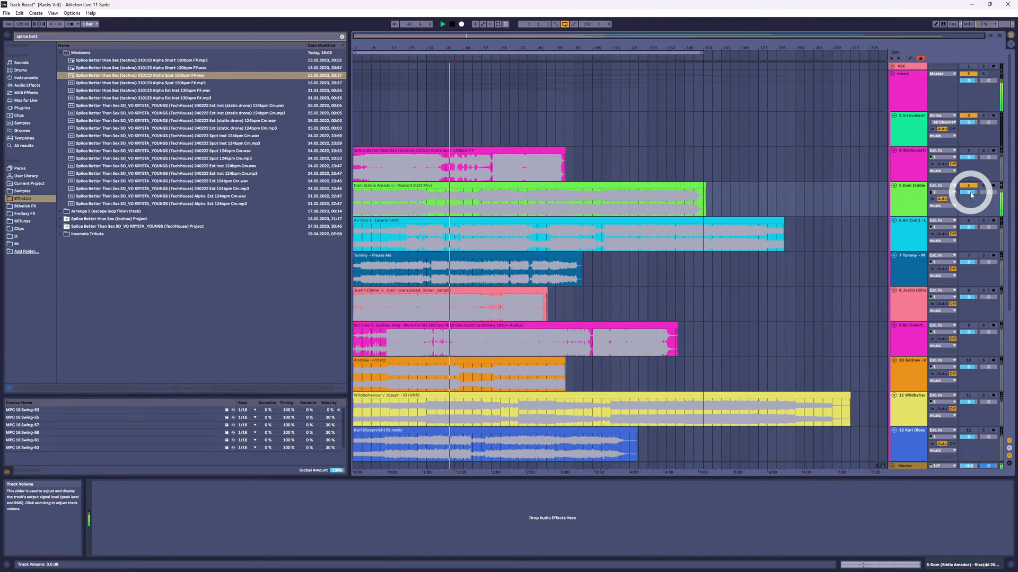
Show the Master track's devices, and select the Instrument Rack track 3 and arm it for recording.
{"action": "left_click", "coordinate": [969, 467]}
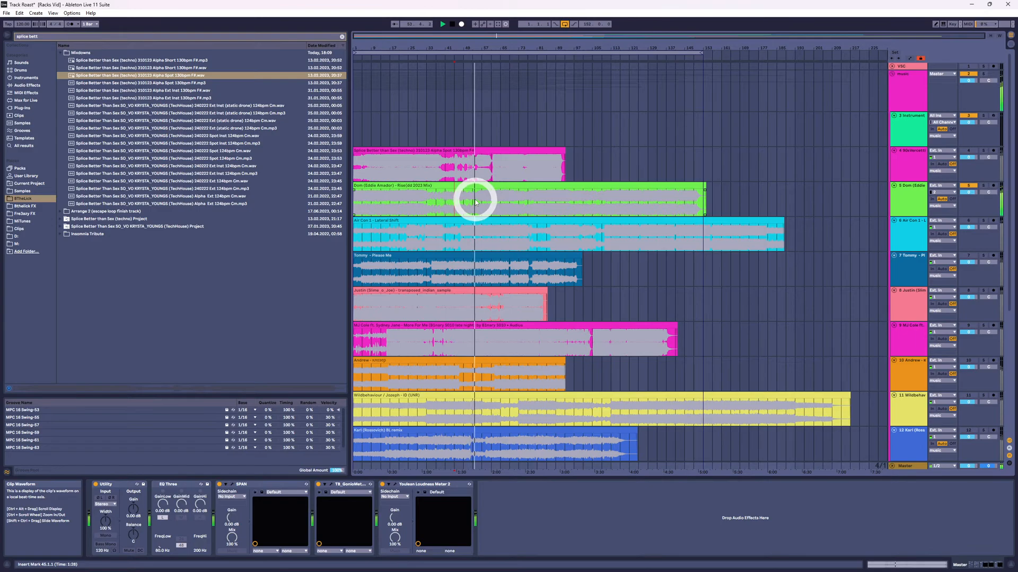
{"action": "left_click", "coordinate": [897, 140]}
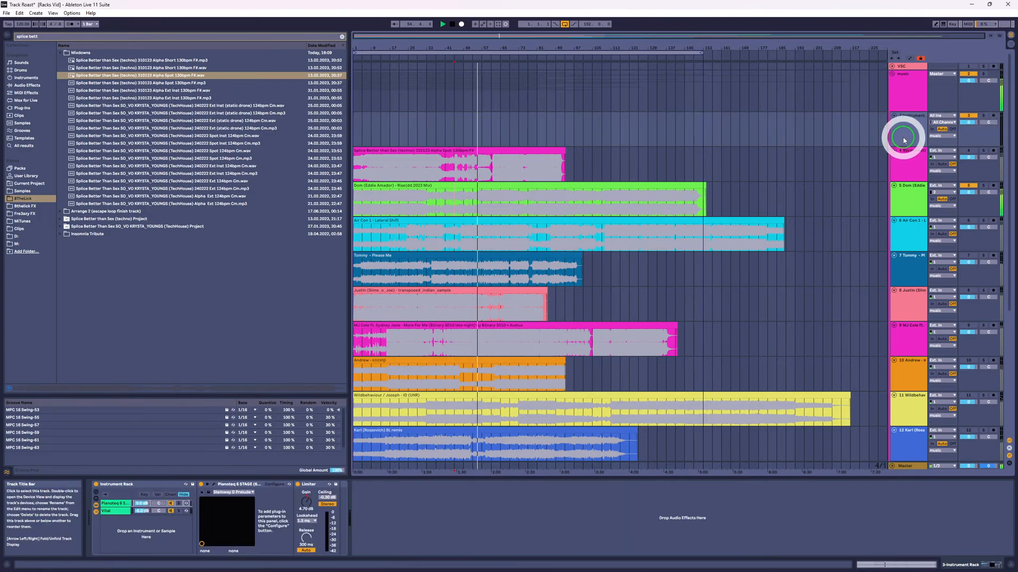
{"action": "left_click", "coordinate": [992, 116]}
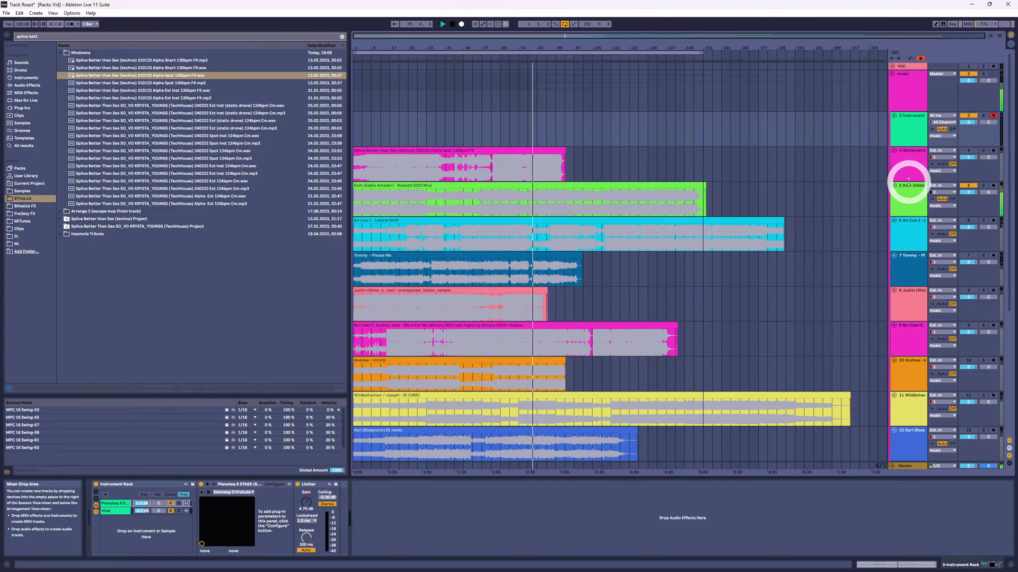
Select track 5, restart playback of the Rise clip from bar 61 and place the insert marker at bar 69 and further on.
{"action": "left_click", "coordinate": [905, 211]}
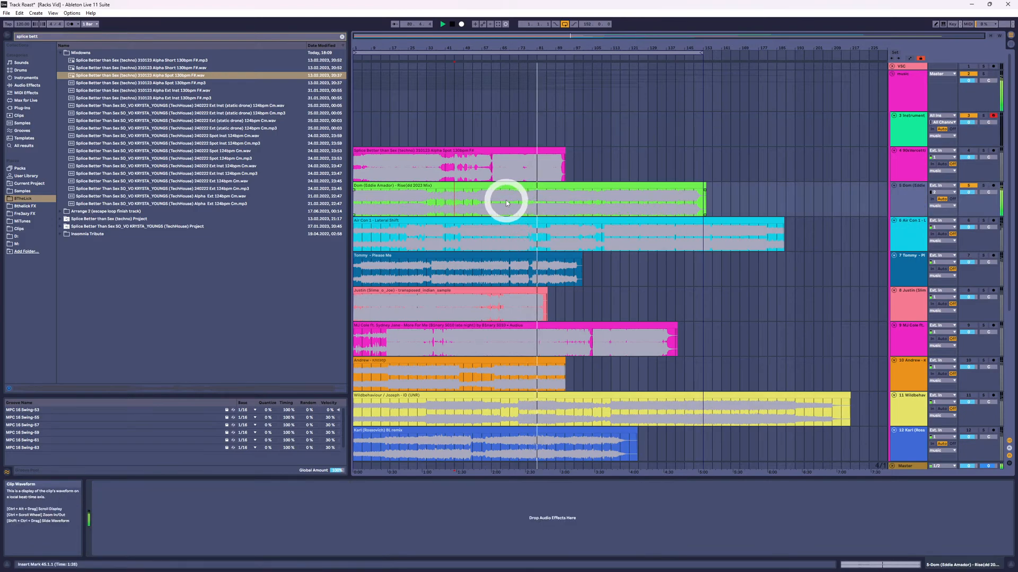
{"action": "left_click_drag", "start_coordinate": [493, 199], "coordinate": [502, 188]}
{"action": "key", "text": "space"}
{"action": "key", "text": "space"}
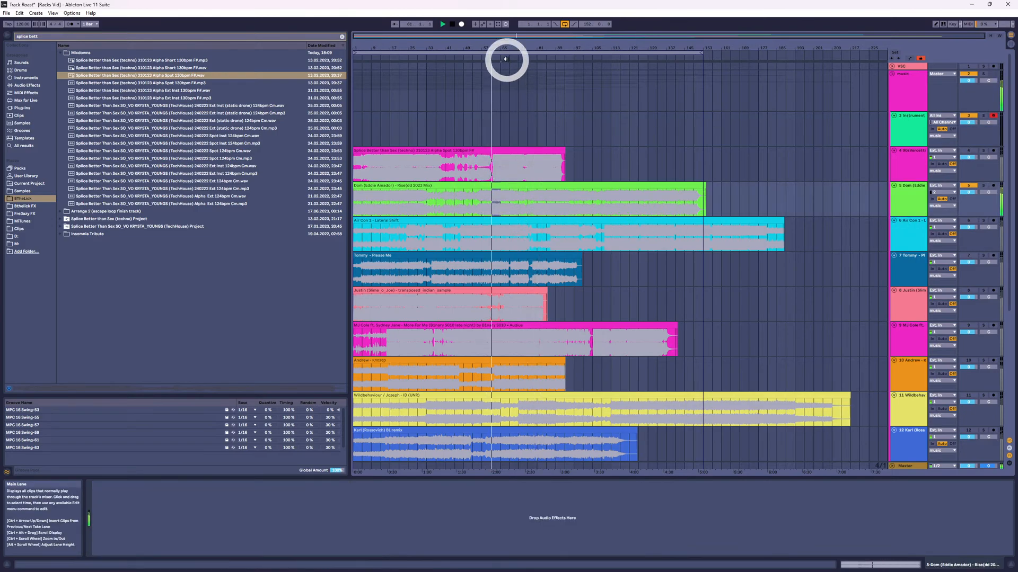
{"action": "left_click_drag", "start_coordinate": [508, 48], "coordinate": [571, 173]}
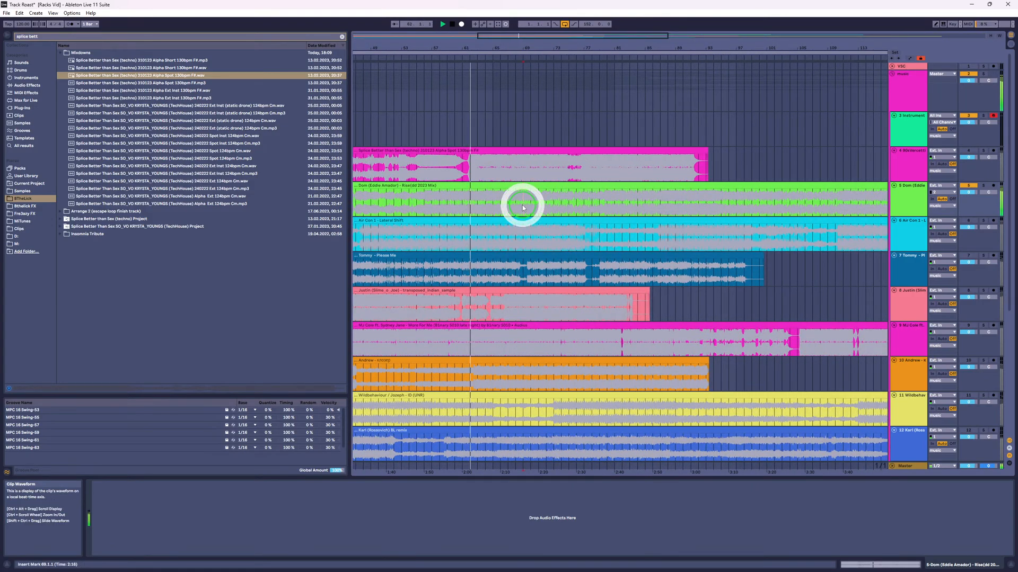
{"action": "left_click", "coordinate": [552, 205]}
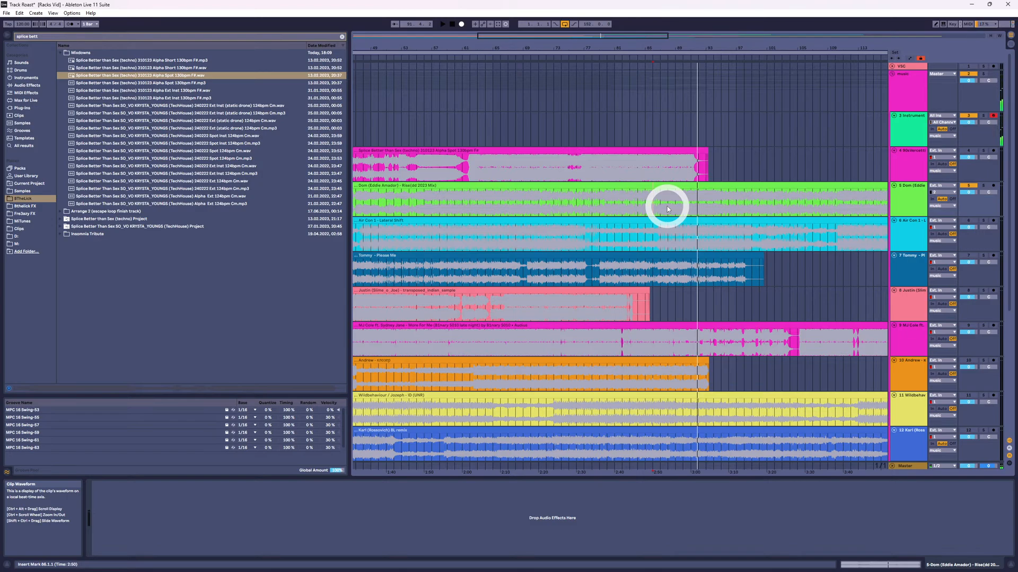
Insert a MIDI track below track 5 and create a four-bar MIDI clip on it from bar 87 to bar 91.
{"action": "left_click", "coordinate": [698, 205]}
{"action": "key", "text": "space"}
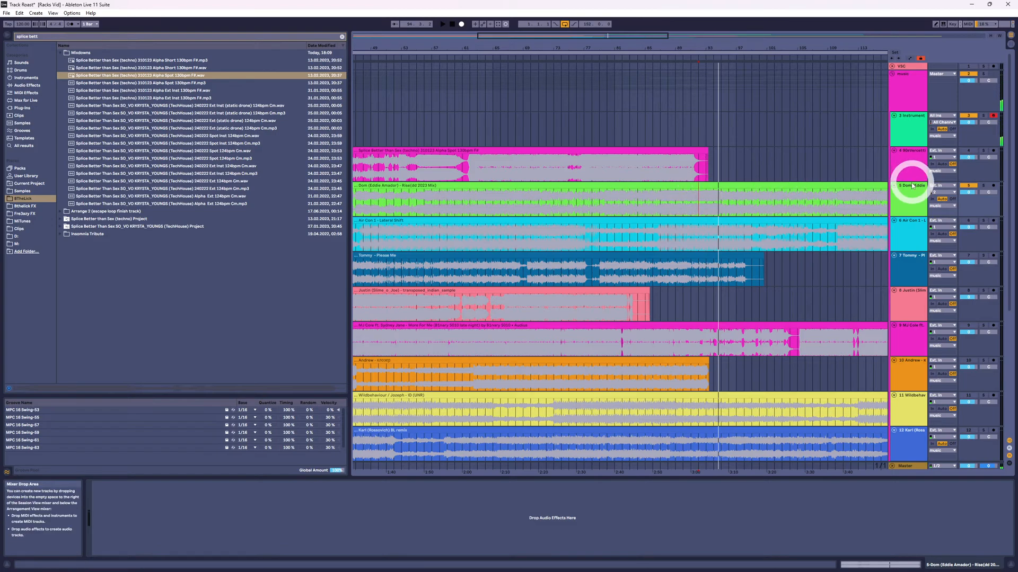
{"action": "key", "text": "ctrl+shift+t"}
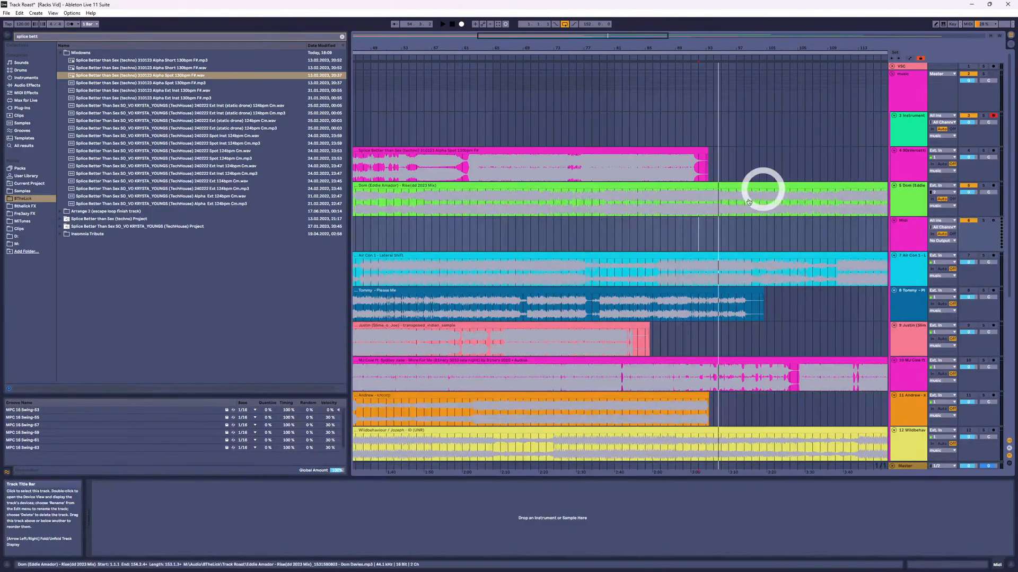
{"action": "left_click", "coordinate": [664, 230]}
{"action": "left_click_drag", "start_coordinate": [664, 230], "coordinate": [691, 231]}
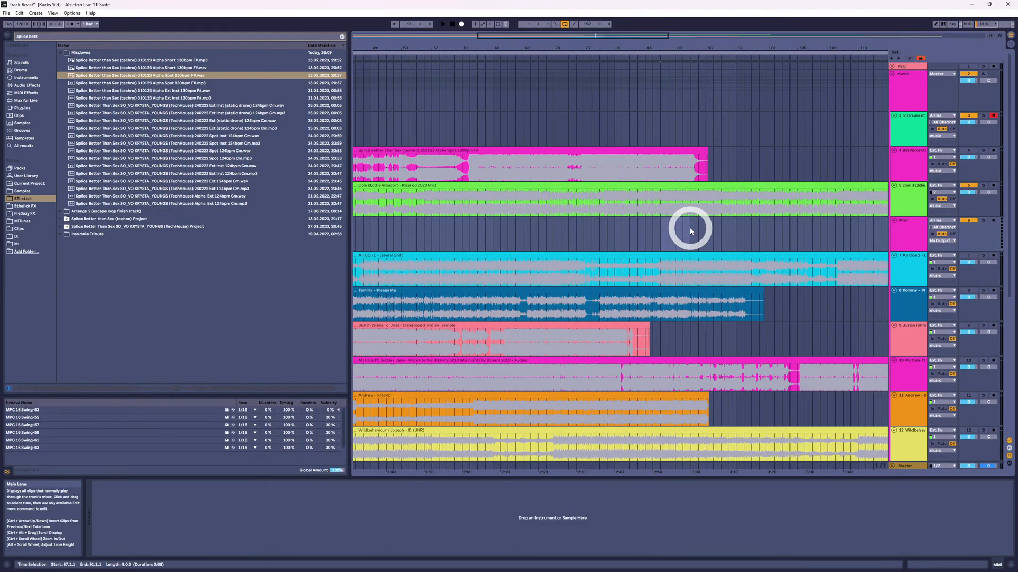
{"action": "double_click", "coordinate": [690, 231]}
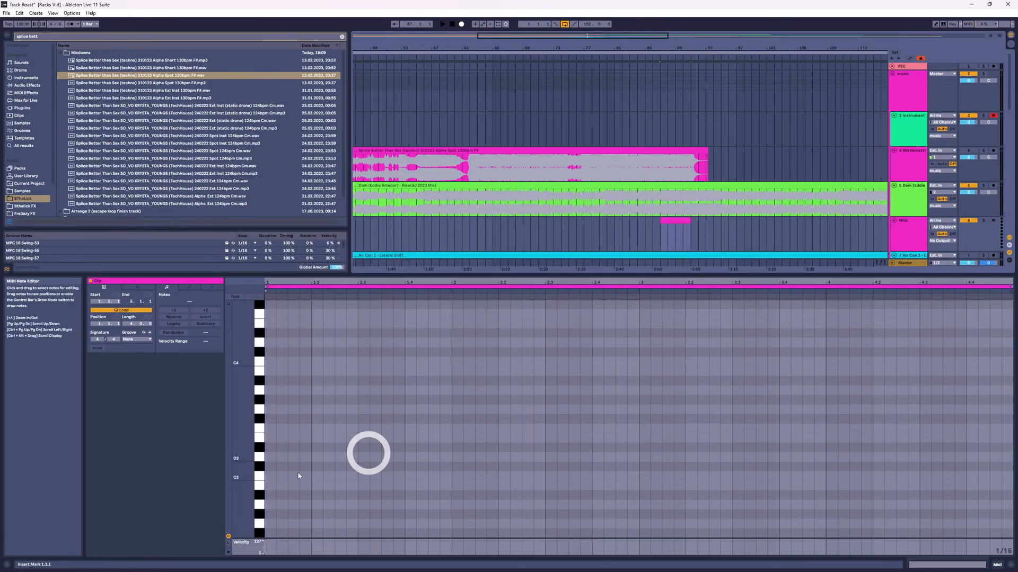
Add a sixteenth-note F2 at the start of the MIDI clip and move the clip to Instrument Rack track 3.
{"action": "left_click", "coordinate": [281, 484]}
{"action": "double_click", "coordinate": [269, 501]}
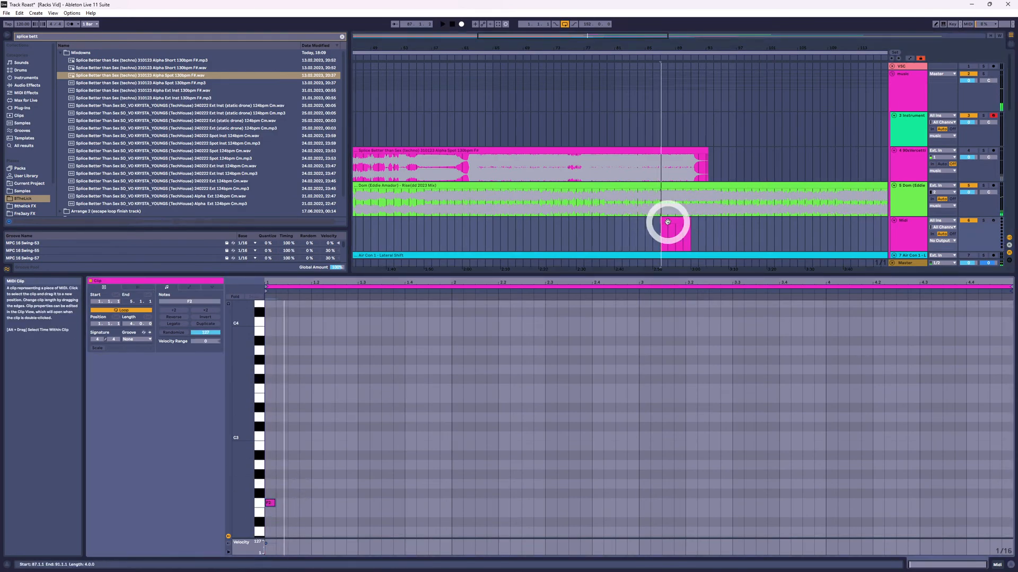
{"action": "left_click", "coordinate": [694, 133]}
{"action": "left_click", "coordinate": [675, 137]}
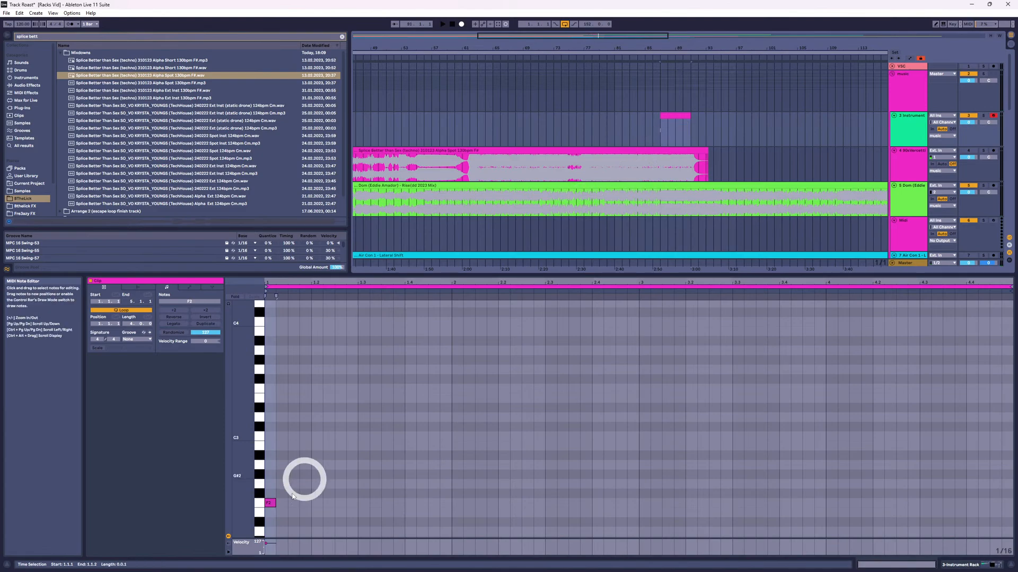
Build a sixteenth-note chord of F3, G#3, C4, D#4 and G4 at 1.1.1 in place of the F2, and copy it to 1.2.
{"action": "key", "text": "space"}
{"action": "key", "text": "space"}
{"action": "left_click", "coordinate": [274, 505]}
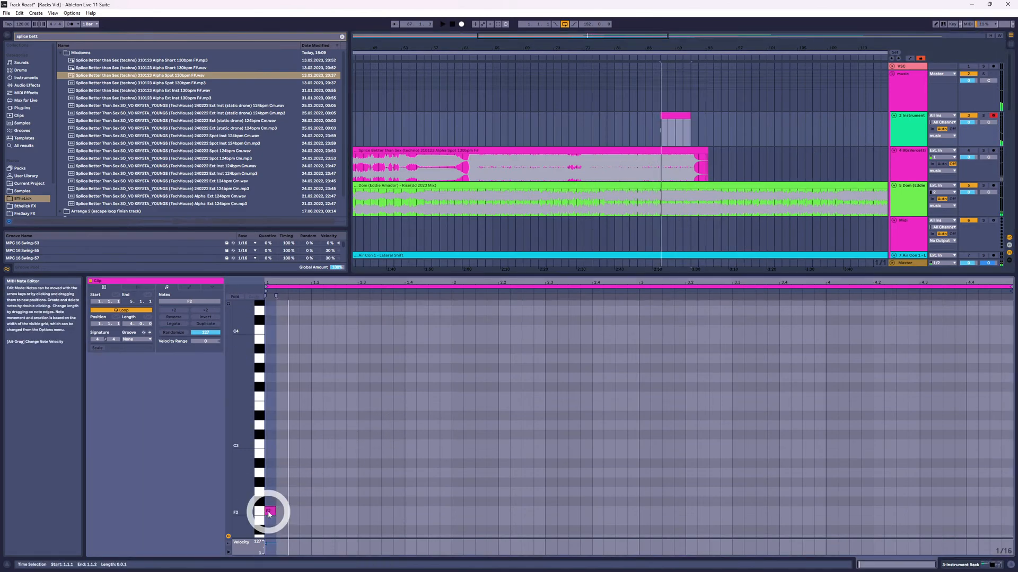
{"action": "left_click_drag", "start_coordinate": [269, 512], "coordinate": [274, 330]}
{"action": "scroll", "coordinate": [290, 340], "scroll_direction": "up", "scroll_amount": 5}
{"action": "scroll", "coordinate": [294, 352], "scroll_direction": "down", "scroll_amount": 2}
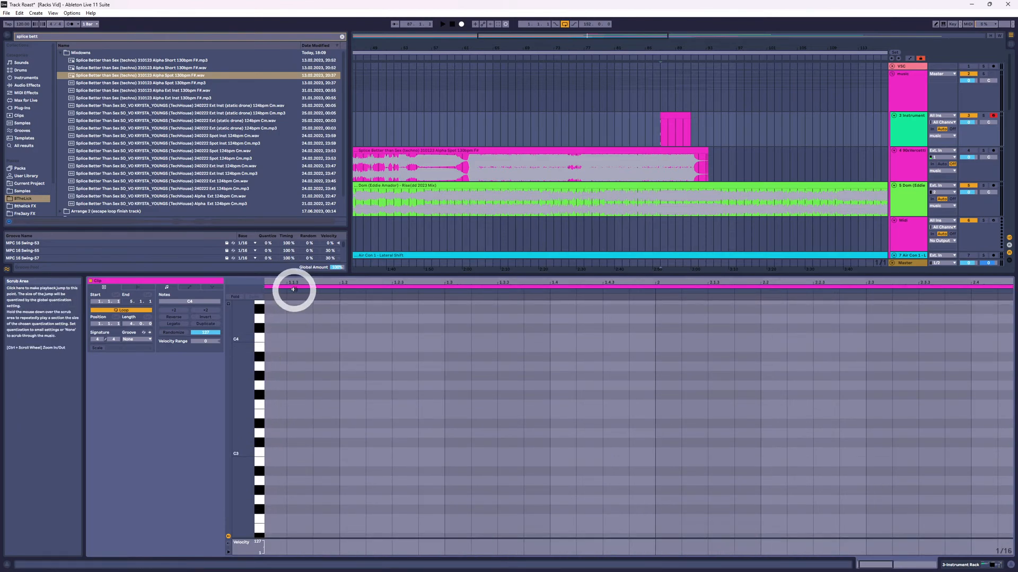
{"action": "left_click_drag", "start_coordinate": [296, 283], "coordinate": [324, 282]}
{"action": "left_click_drag", "start_coordinate": [255, 365], "coordinate": [377, 454]}
{"action": "key", "text": "space"}
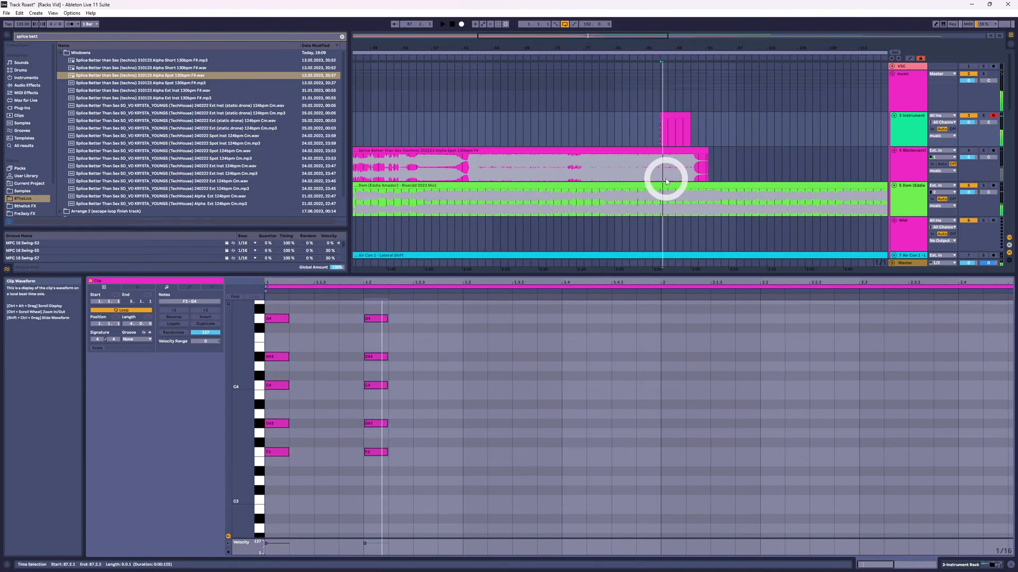
Raise the project tempo and solo the Instrument Rack track to audition its chord clip.
{"action": "left_click", "coordinate": [499, 152]}
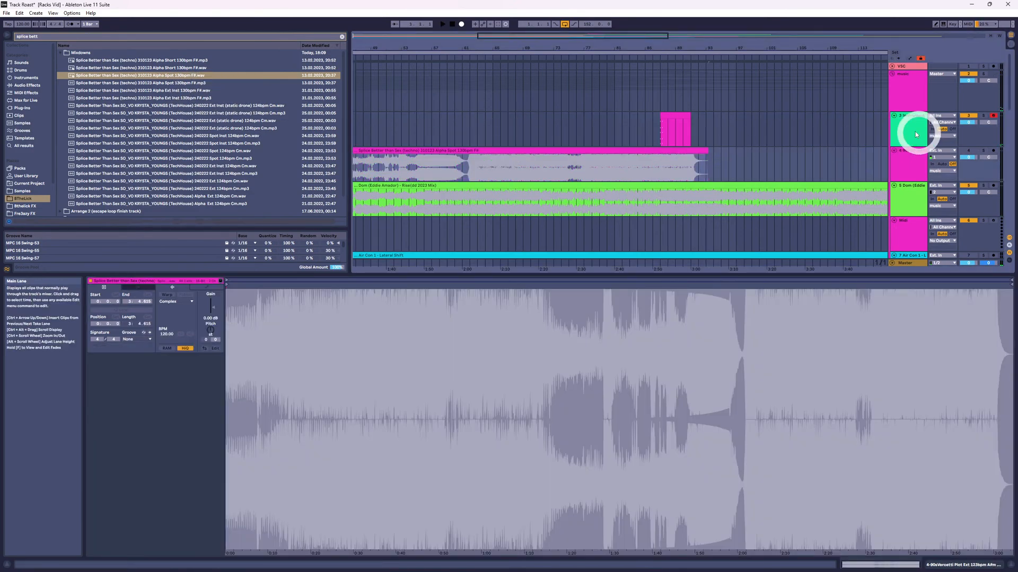
{"action": "left_click", "coordinate": [24, 24]}
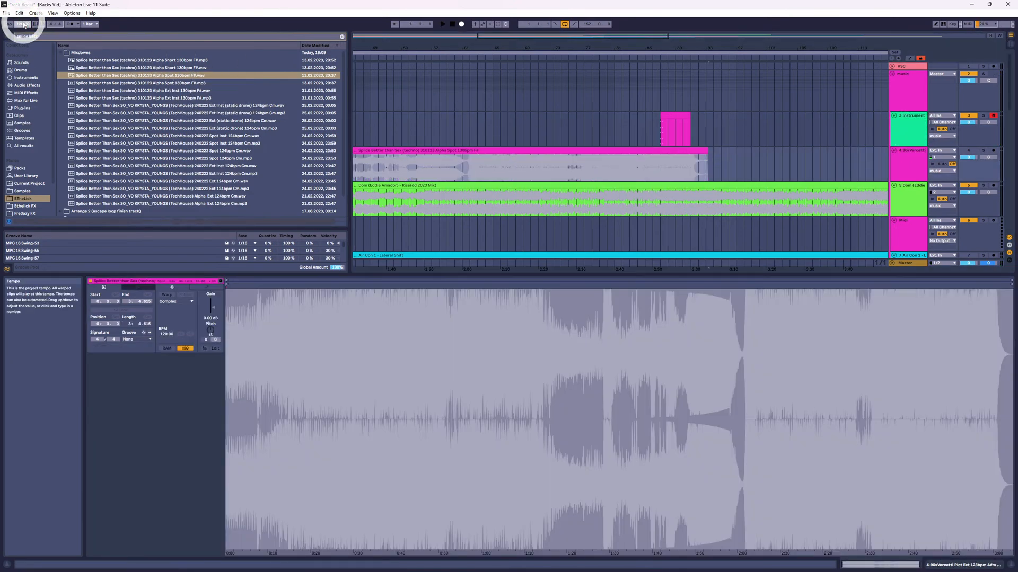
{"action": "left_click", "coordinate": [678, 119]}
{"action": "left_click", "coordinate": [983, 115]}
{"action": "key", "text": "space"}
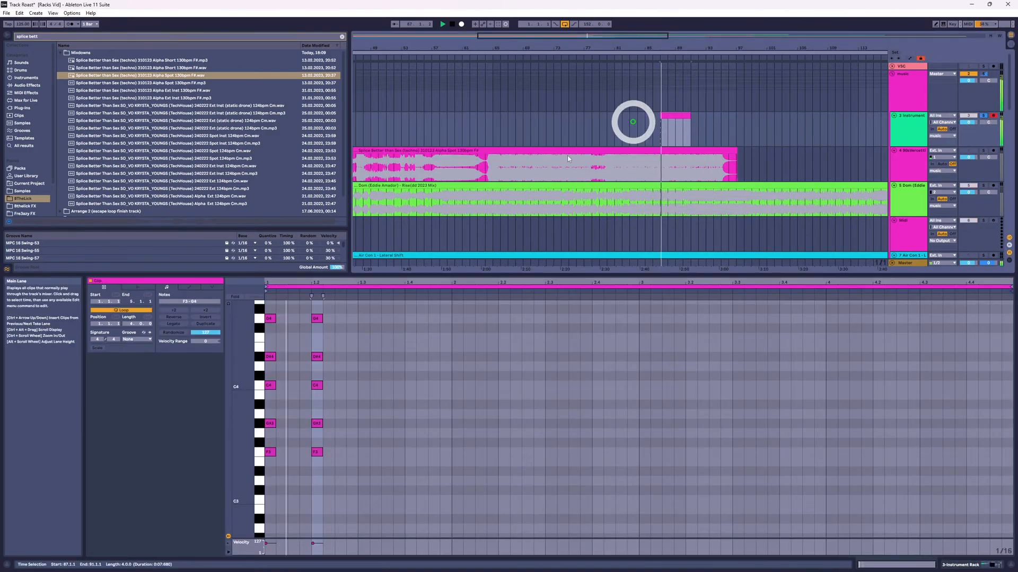
{"action": "key", "text": "space"}
Copy the chord to 1.2.4, 1.3.3 and 1.4.3 to complete a five-hit rhythm in the clip's first bar.
{"action": "left_click", "coordinate": [318, 364]}
{"action": "left_click_drag", "start_coordinate": [313, 461], "coordinate": [434, 461]}
{"action": "mouse_move", "coordinate": [458, 313]}
{"action": "left_mouse_down"}
{"action": "mouse_move", "coordinate": [438, 487]}
{"action": "mouse_move", "coordinate": [439, 323]}
{"action": "left_mouse_up"}
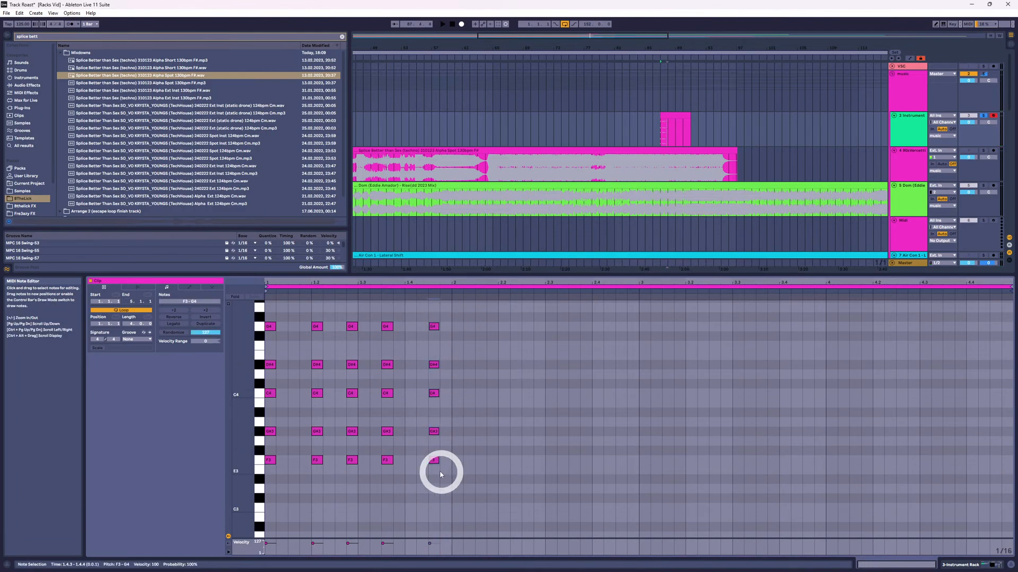
Set the MIDI clip's scale to F Minor and show only the scale's notes in the note editor.
{"action": "left_click", "coordinate": [101, 346]}
{"action": "left_click", "coordinate": [119, 349]}
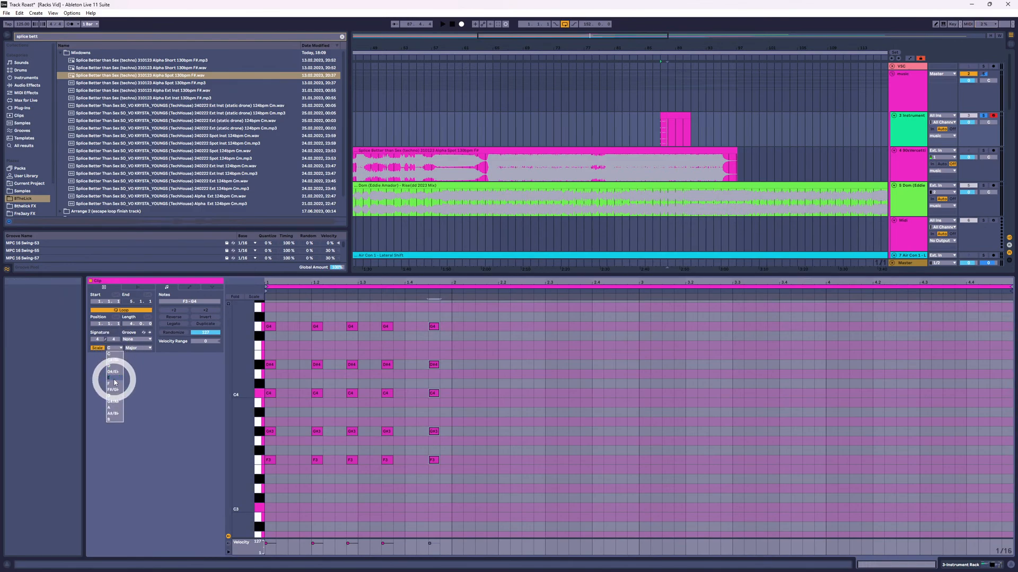
{"action": "left_click", "coordinate": [115, 384]}
{"action": "left_click", "coordinate": [137, 348]}
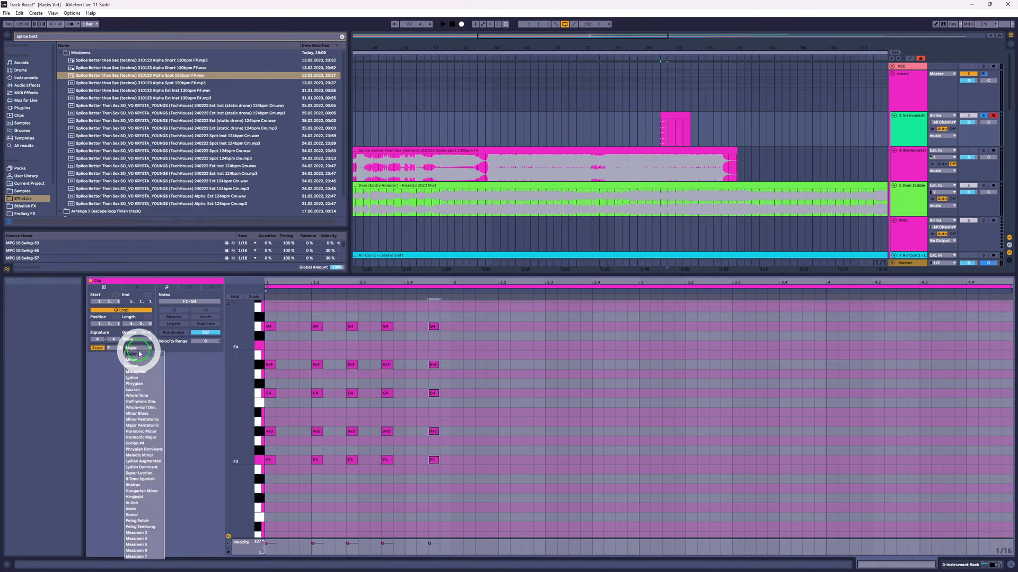
{"action": "left_click", "coordinate": [134, 361]}
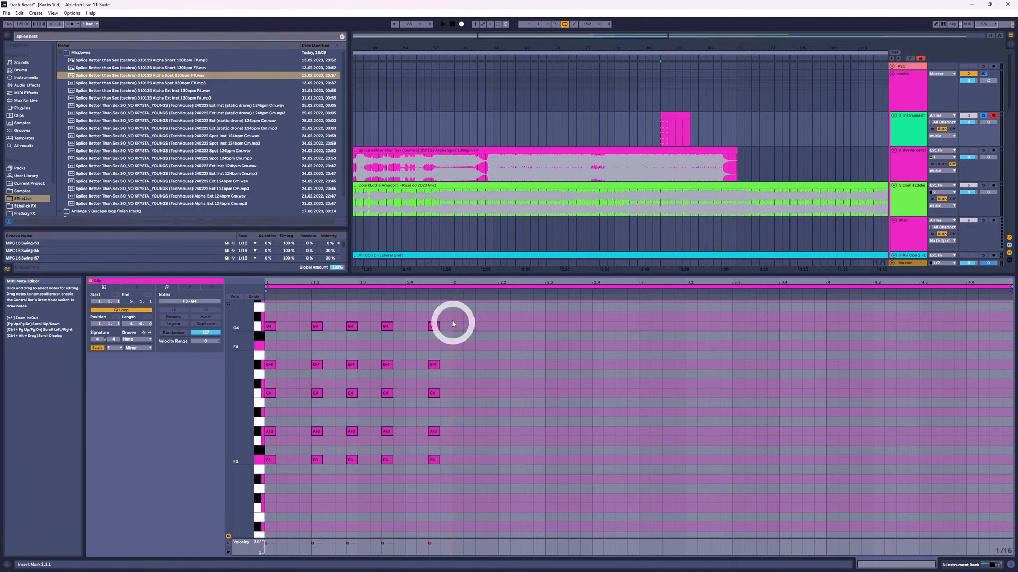
{"action": "left_click_drag", "start_coordinate": [451, 319], "coordinate": [434, 470]}
{"action": "left_click", "coordinate": [254, 297]}
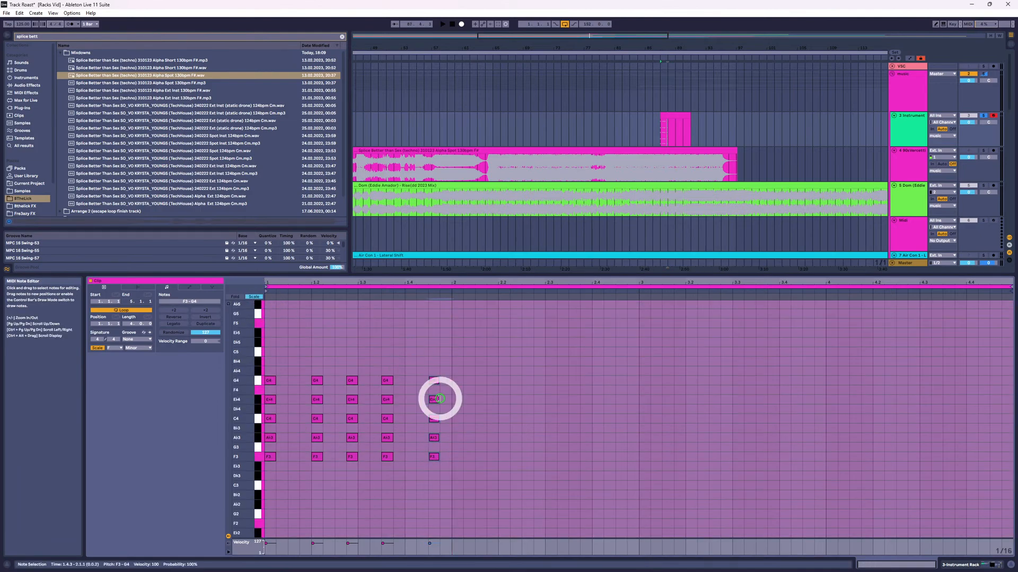
{"action": "left_click", "coordinate": [440, 360]}
{"action": "left_click_drag", "start_coordinate": [444, 428], "coordinate": [457, 475]}
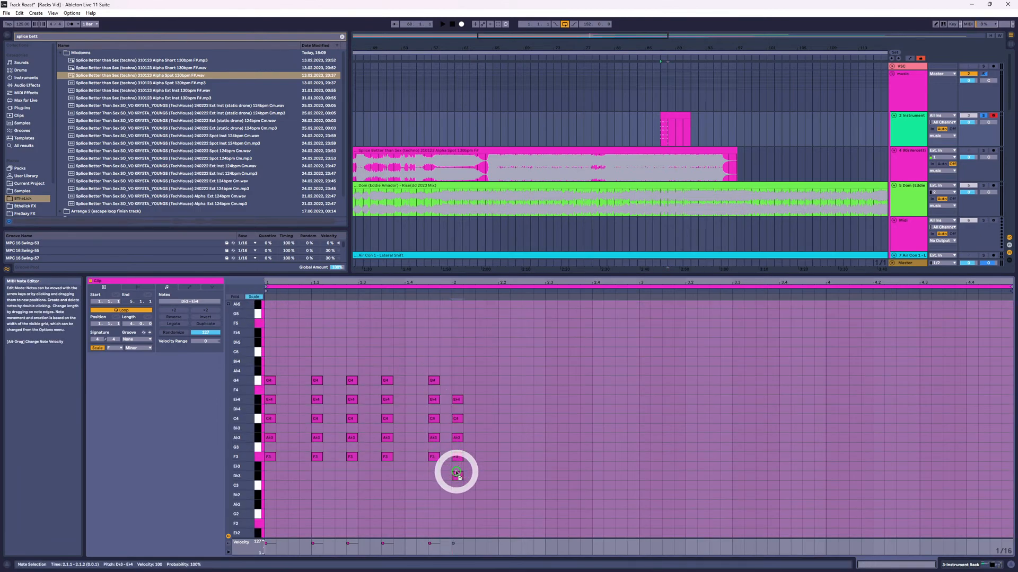
{"action": "key", "text": "Delete"}
Copy the first bar's chord pattern to bar 2 spanning Eb3 to F4 and to bar 3 spanning C3 to Db4, and play it.
{"action": "left_click_drag", "start_coordinate": [450, 352], "coordinate": [210, 462]}
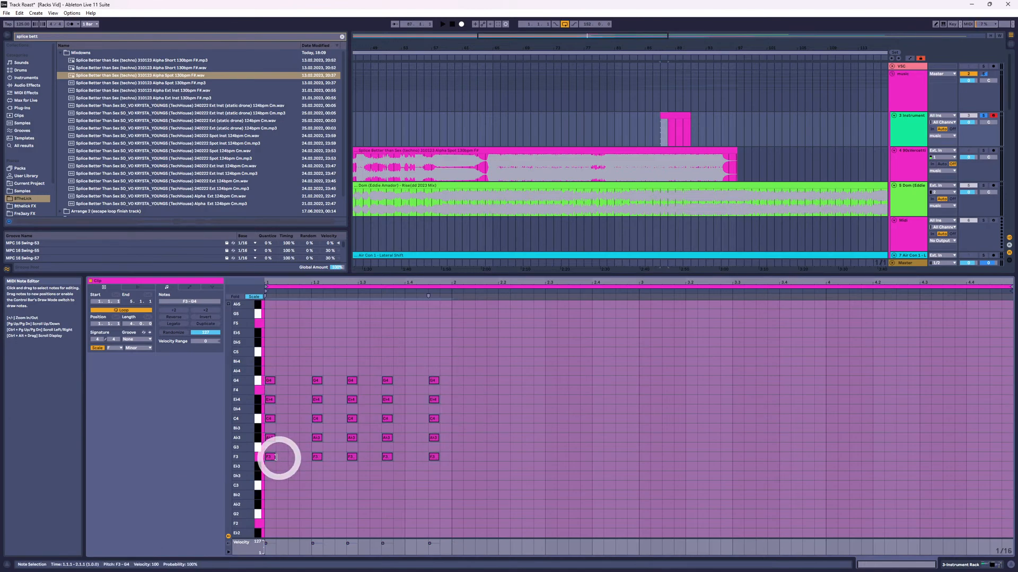
{"action": "left_click_drag", "start_coordinate": [274, 456], "coordinate": [644, 486]}
{"action": "key", "text": "space"}
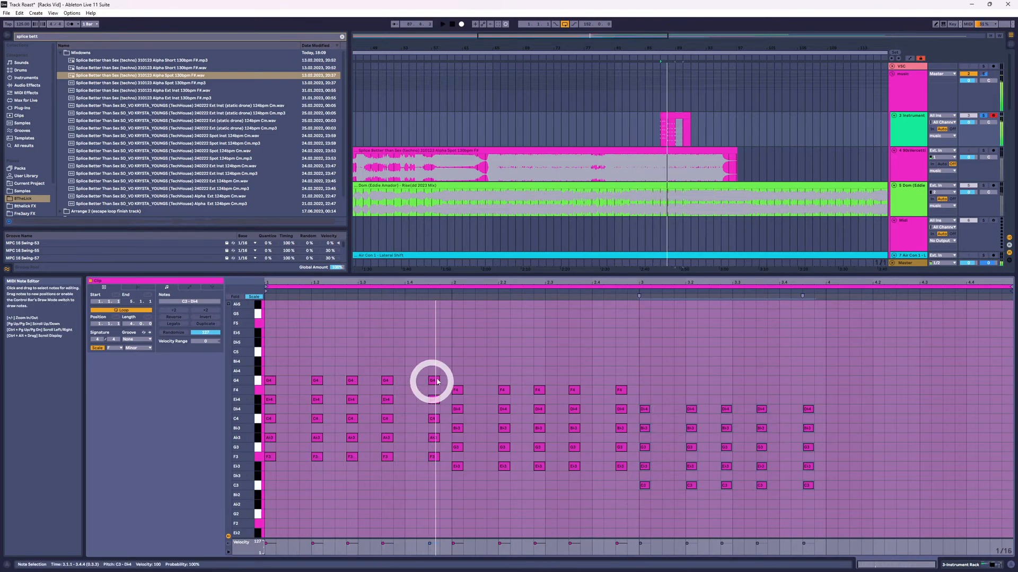
{"action": "key", "text": "space"}
Duplicate the clip's third-bar chord pattern into bar 4 and play the progression.
{"action": "left_click_drag", "start_coordinate": [432, 361], "coordinate": [434, 457]}
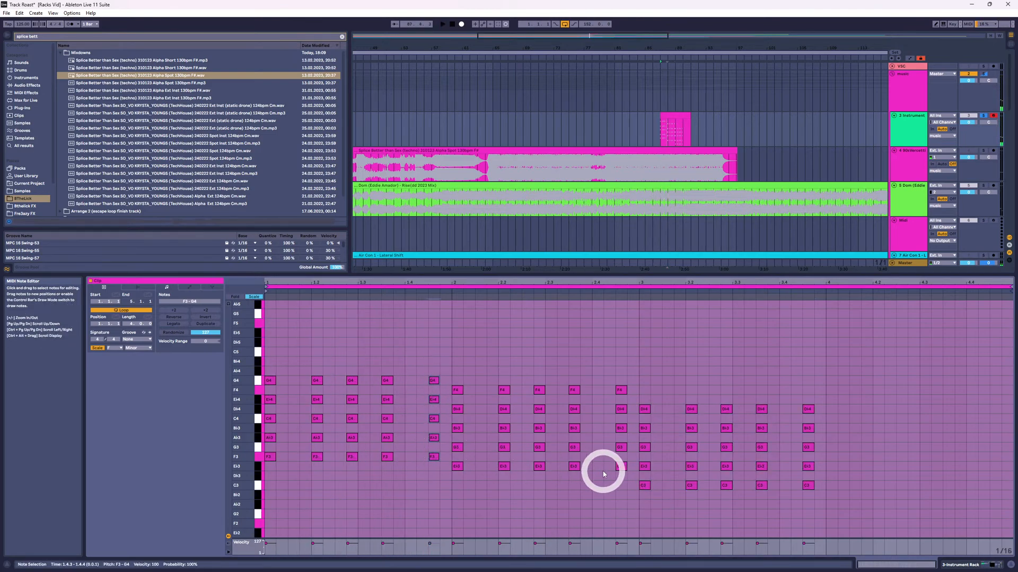
{"action": "left_click_drag", "start_coordinate": [617, 373], "coordinate": [620, 479]}
{"action": "left_click_drag", "start_coordinate": [779, 395], "coordinate": [806, 481]}
{"action": "left_click_drag", "start_coordinate": [825, 391], "coordinate": [662, 517]}
{"action": "key", "text": "ctrl+d"}
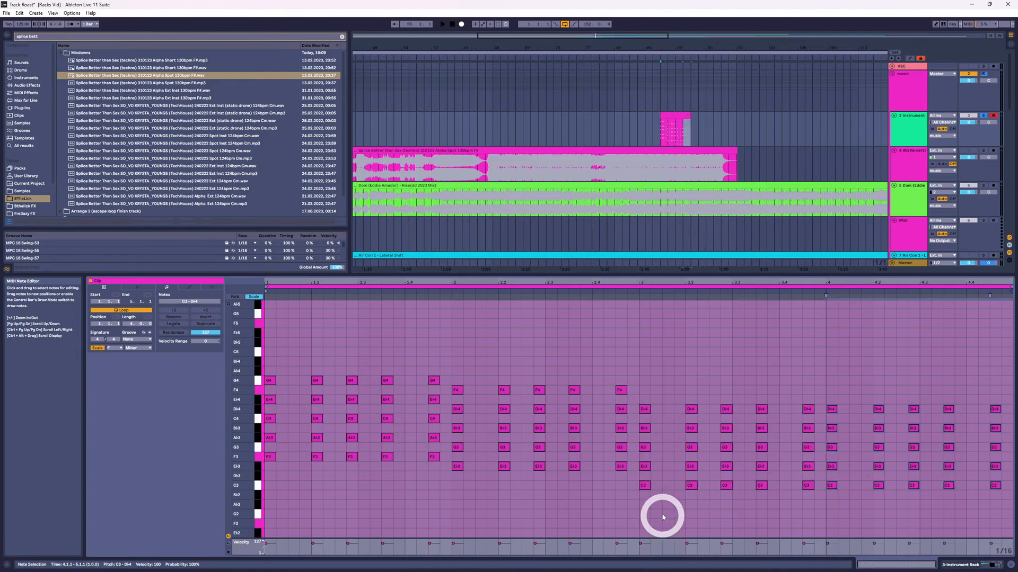
{"action": "key", "text": "space"}
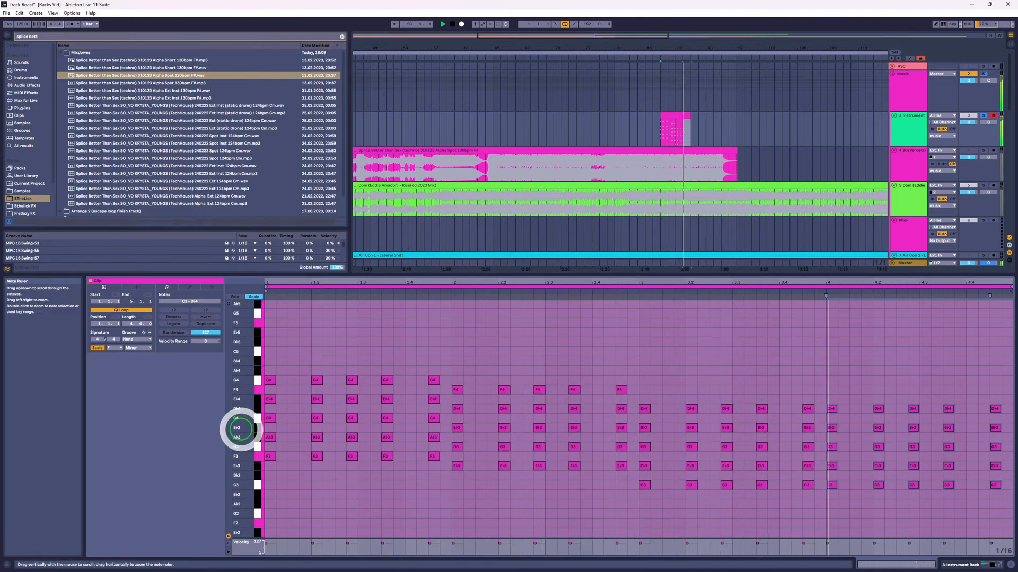
Examine the top F4 notes in bar 2 and the progression's lowest notes F3, Eb3 and C3.
{"action": "left_click", "coordinate": [453, 352]}
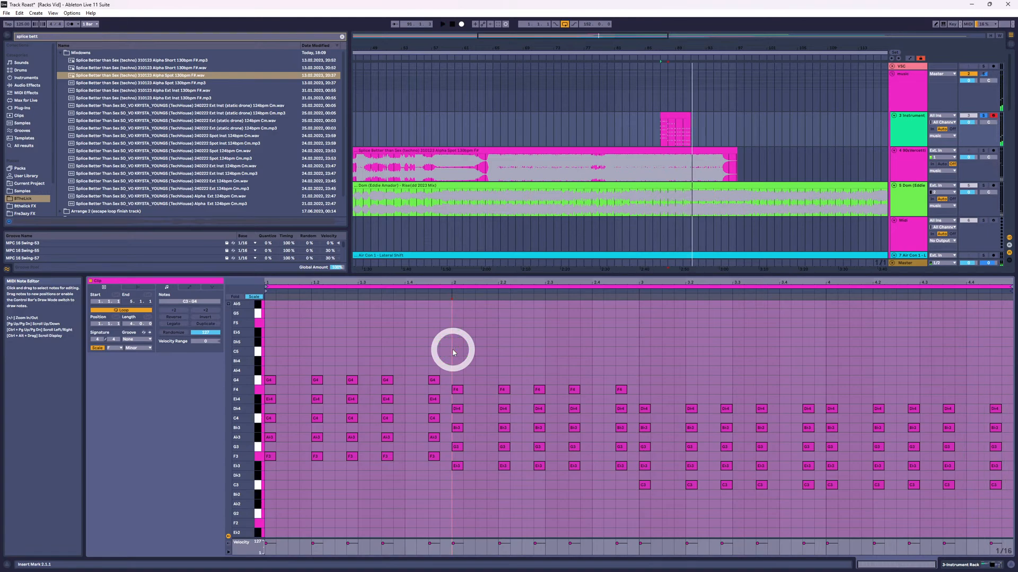
{"action": "left_click_drag", "start_coordinate": [461, 358], "coordinate": [632, 395]}
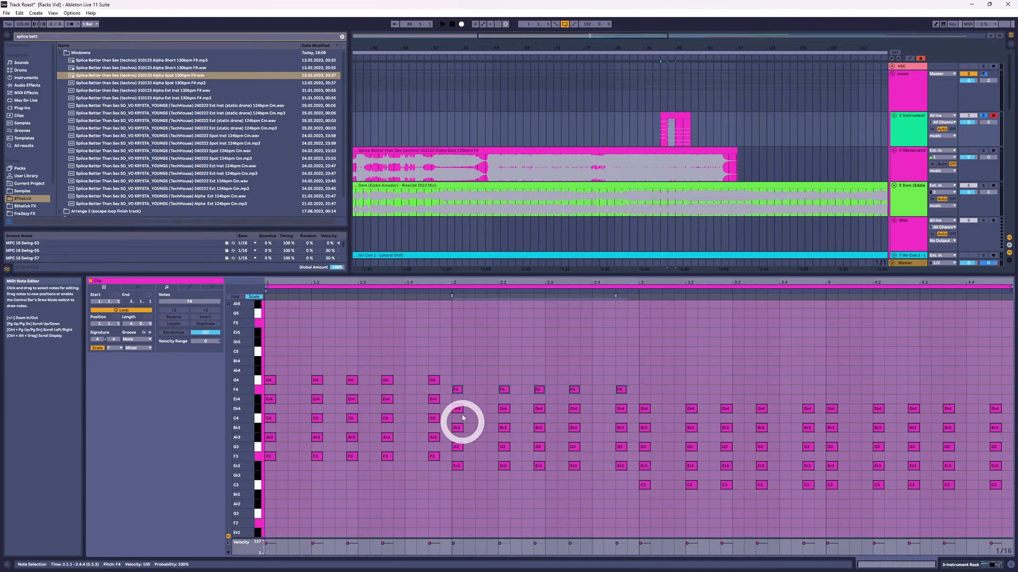
{"action": "left_click", "coordinate": [276, 458]}
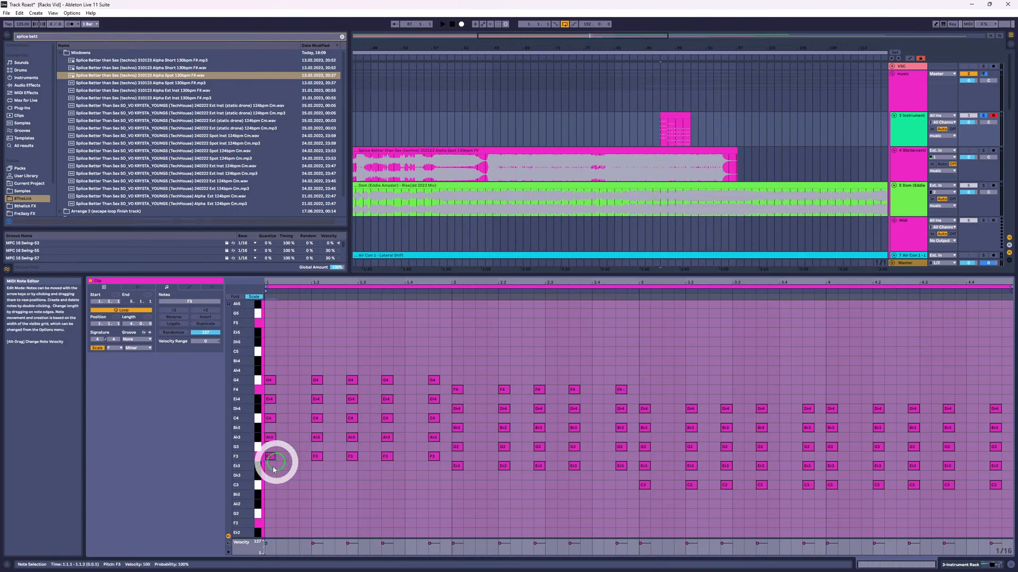
{"action": "left_click_drag", "start_coordinate": [271, 471], "coordinate": [432, 456]}
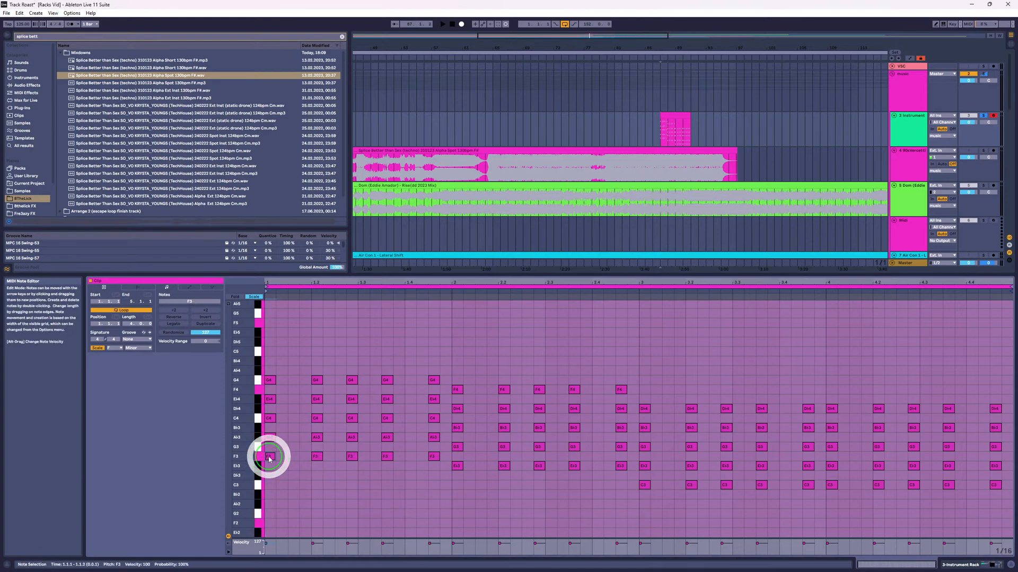
{"action": "left_click", "coordinate": [457, 469]}
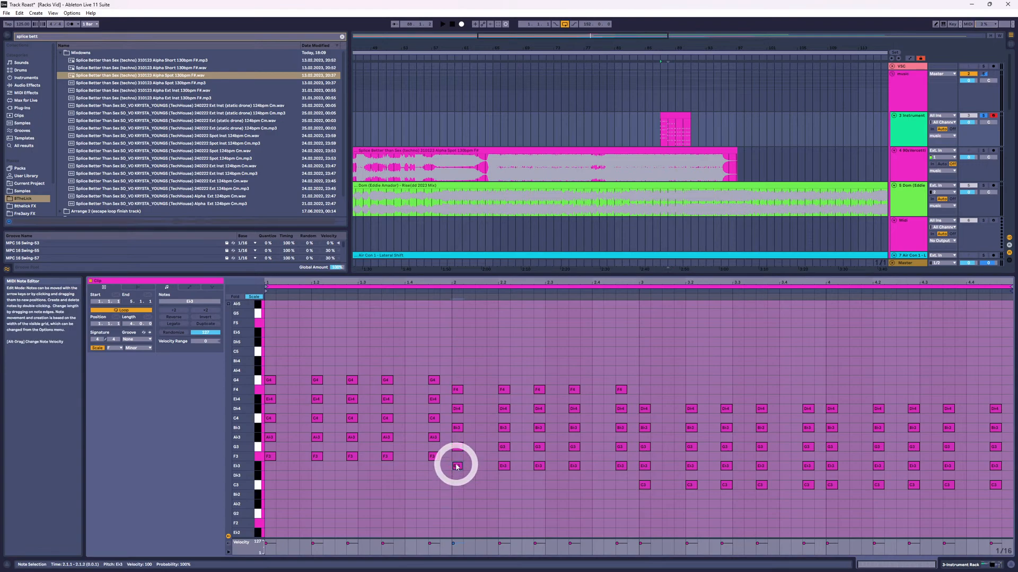
{"action": "left_click", "coordinate": [644, 486]}
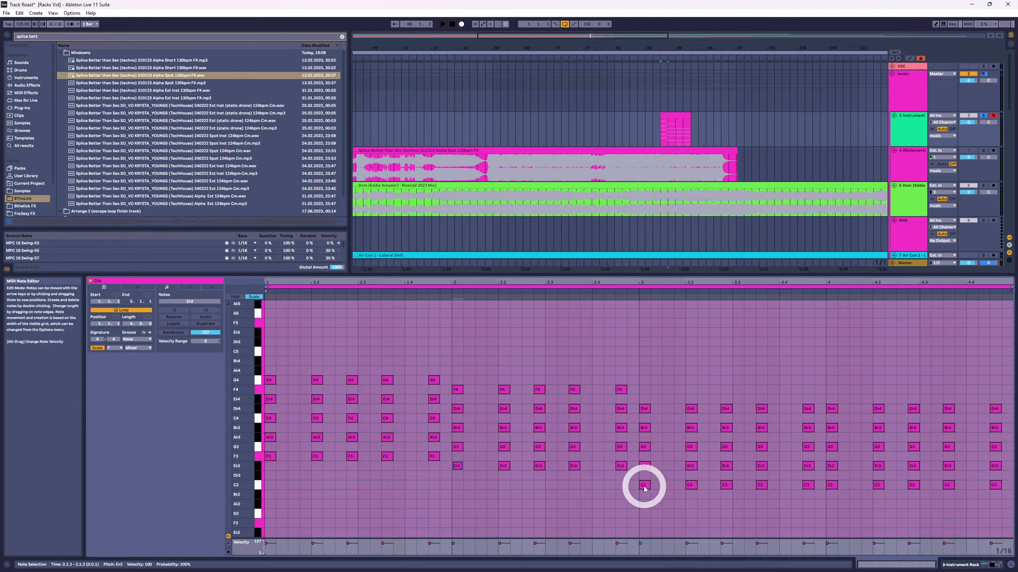
{"action": "left_click", "coordinate": [994, 485], "text": "shift"}
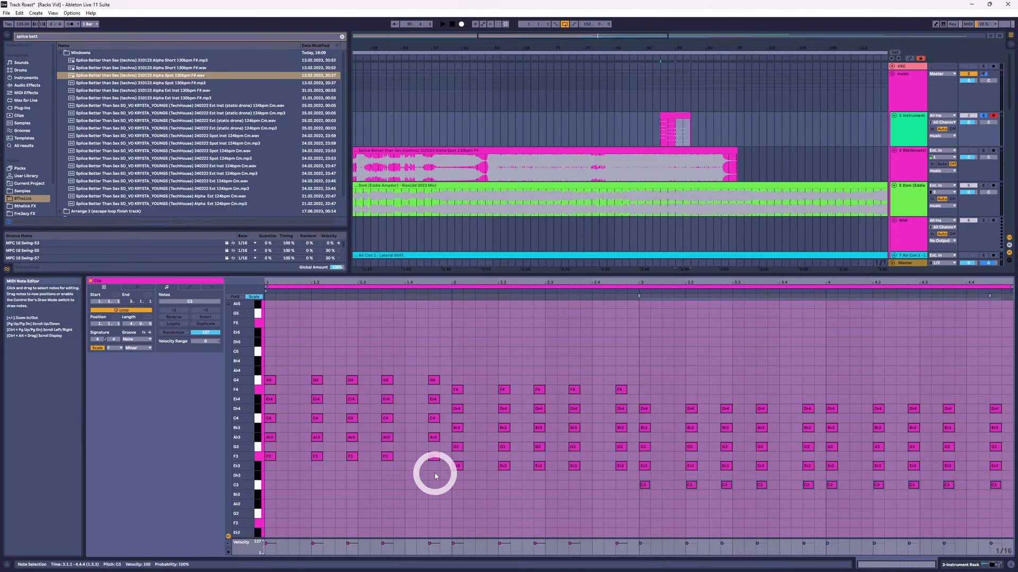
{"action": "left_click_drag", "start_coordinate": [273, 472], "coordinate": [1000, 477]}
Play the progression and examine the first-bar chords and the Db4 notes in bar 2.
{"action": "left_click_drag", "start_coordinate": [272, 359], "coordinate": [275, 453]}
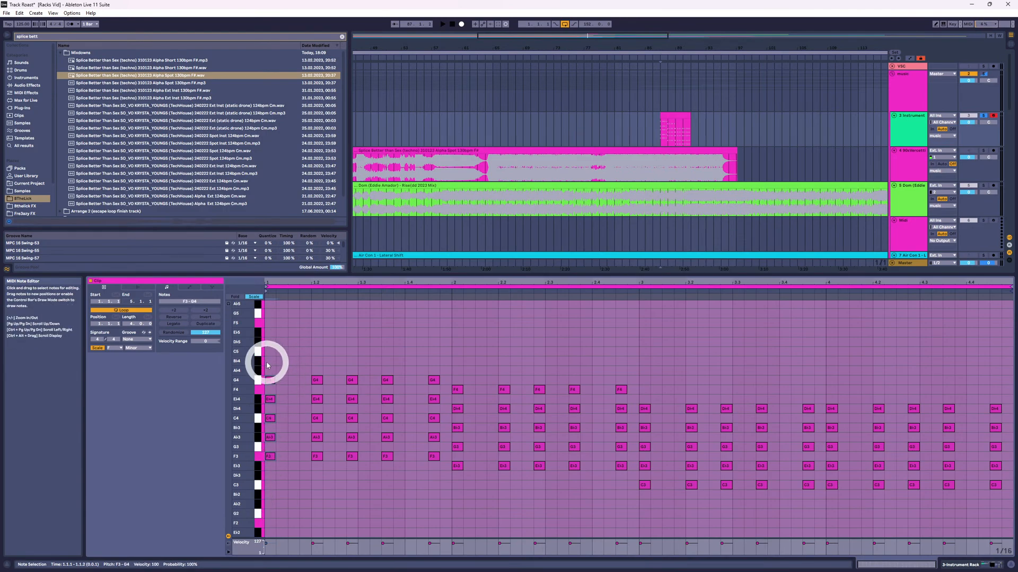
{"action": "left_click_drag", "start_coordinate": [267, 365], "coordinate": [432, 500]}
{"action": "key", "text": "space"}
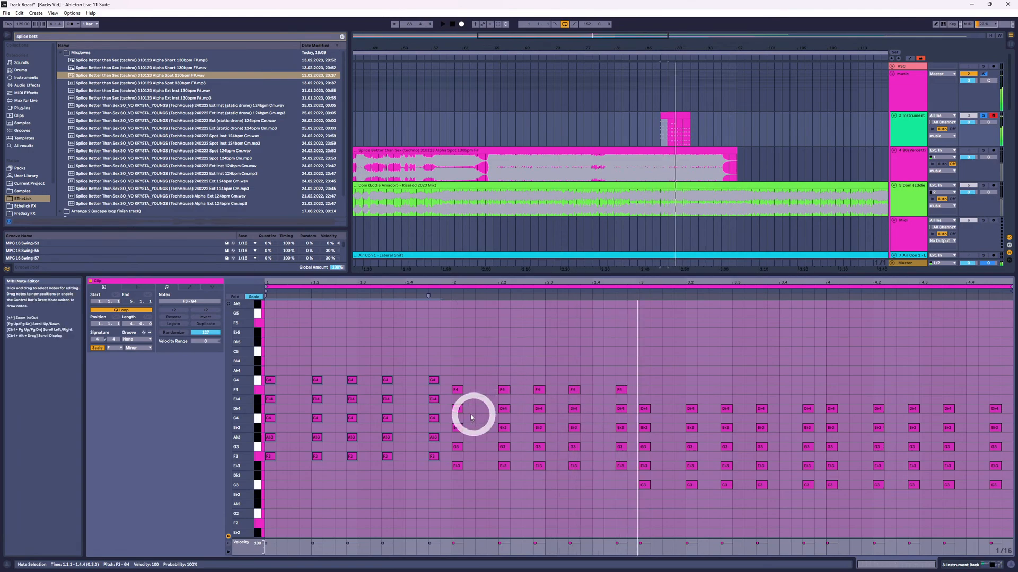
{"action": "left_click_drag", "start_coordinate": [460, 417], "coordinate": [624, 414]}
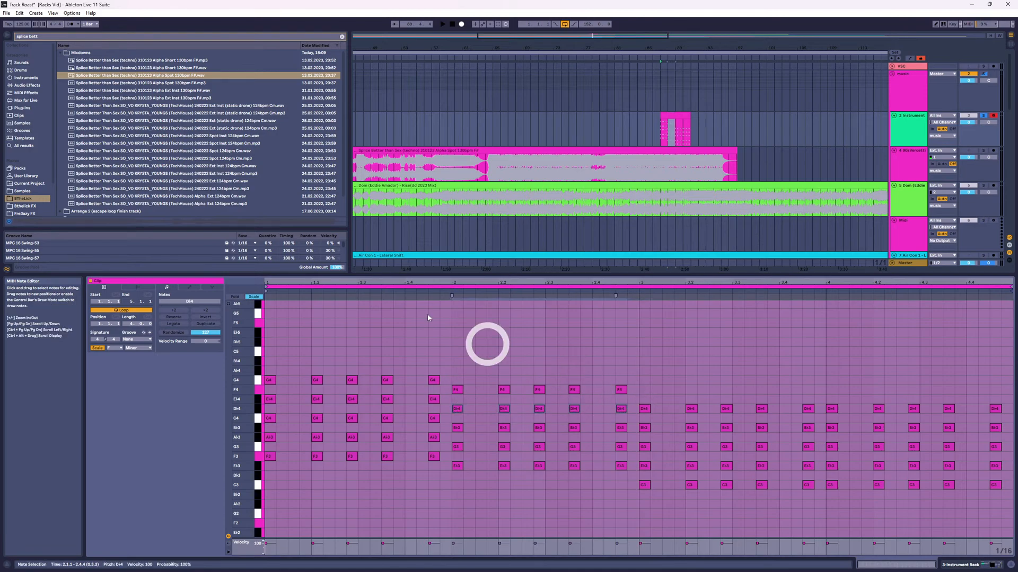
{"action": "left_click", "coordinate": [450, 293]}
{"action": "left_click", "coordinate": [466, 405]}
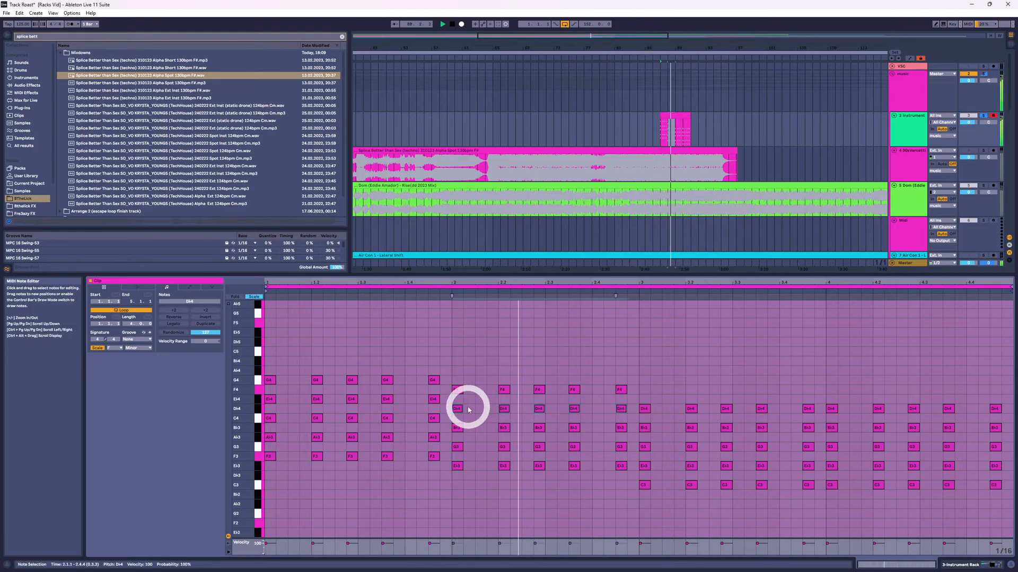
{"action": "left_click_drag", "start_coordinate": [463, 404], "coordinate": [621, 422]}
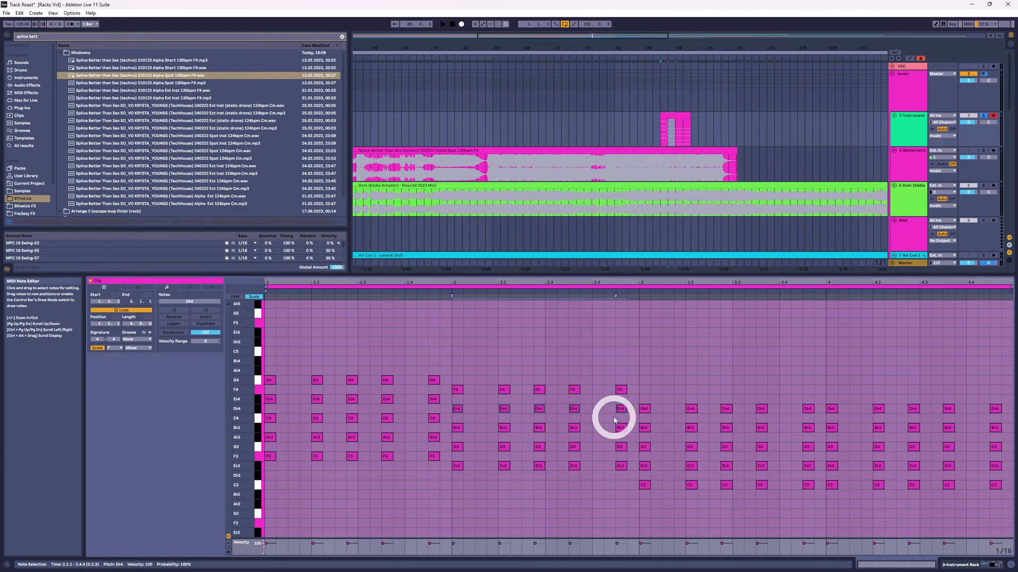
Deactivate the Db4 notes in bars 2 to 4 of the chord clip and play the progression.
{"action": "left_click", "coordinate": [406, 293]}
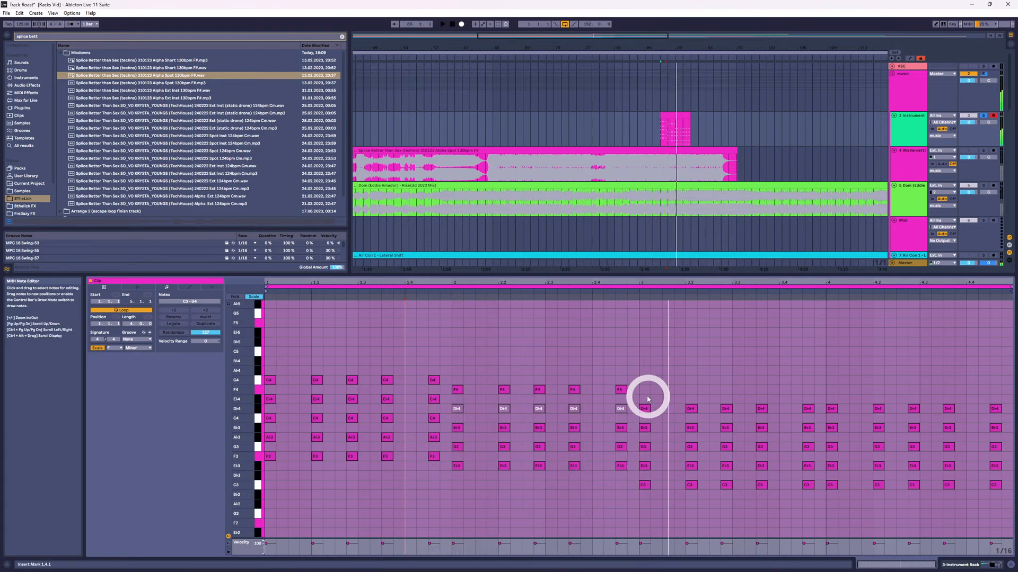
{"action": "left_click_drag", "start_coordinate": [643, 396], "coordinate": [997, 413]}
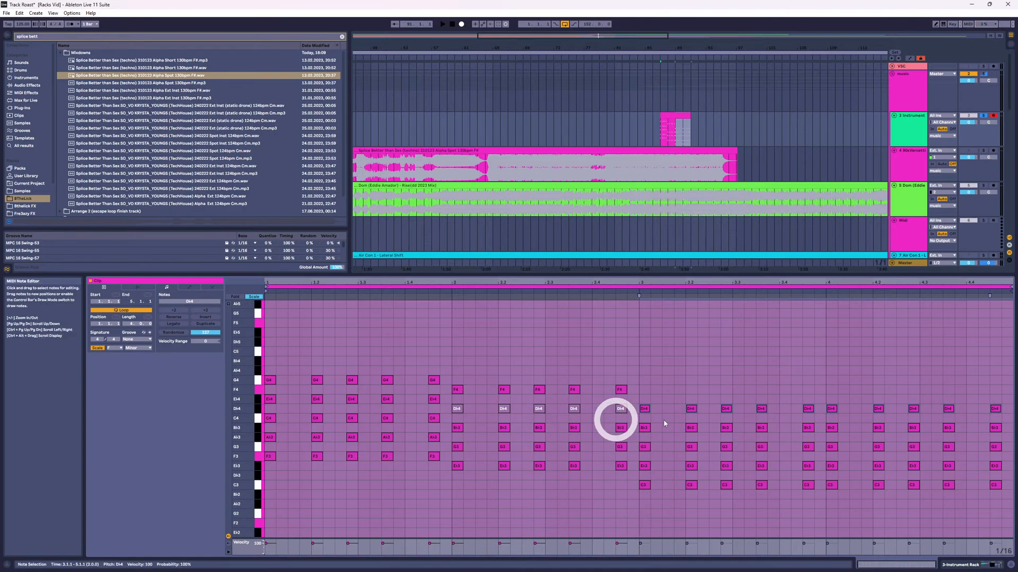
{"action": "left_click_drag", "start_coordinate": [650, 407], "coordinate": [1010, 416]}
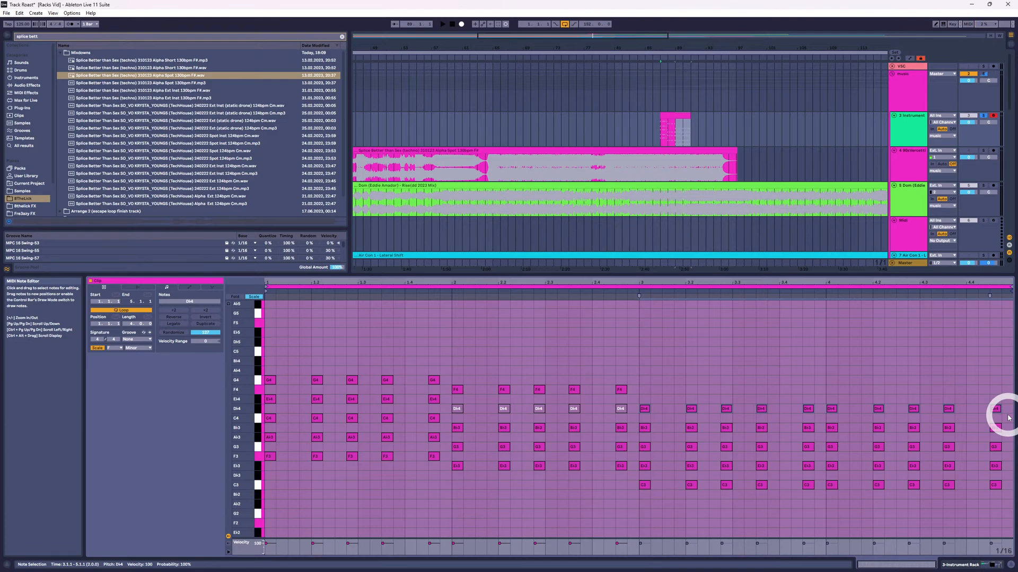
{"action": "key", "text": "space"}
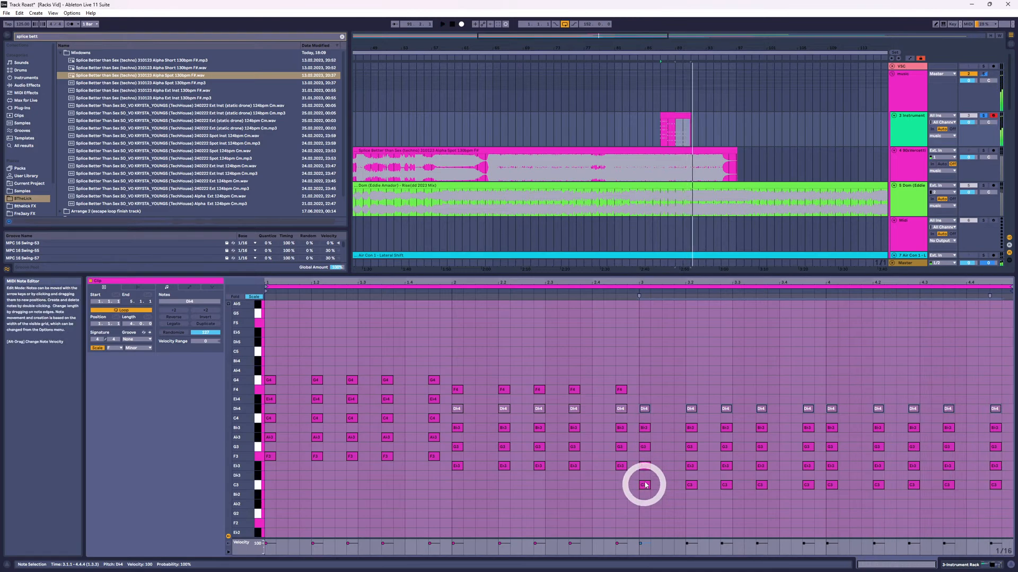
Try raising the Eb3 notes in bars 3 and 4 by one octave and play the progression.
{"action": "left_click_drag", "start_coordinate": [644, 475], "coordinate": [1000, 466]}
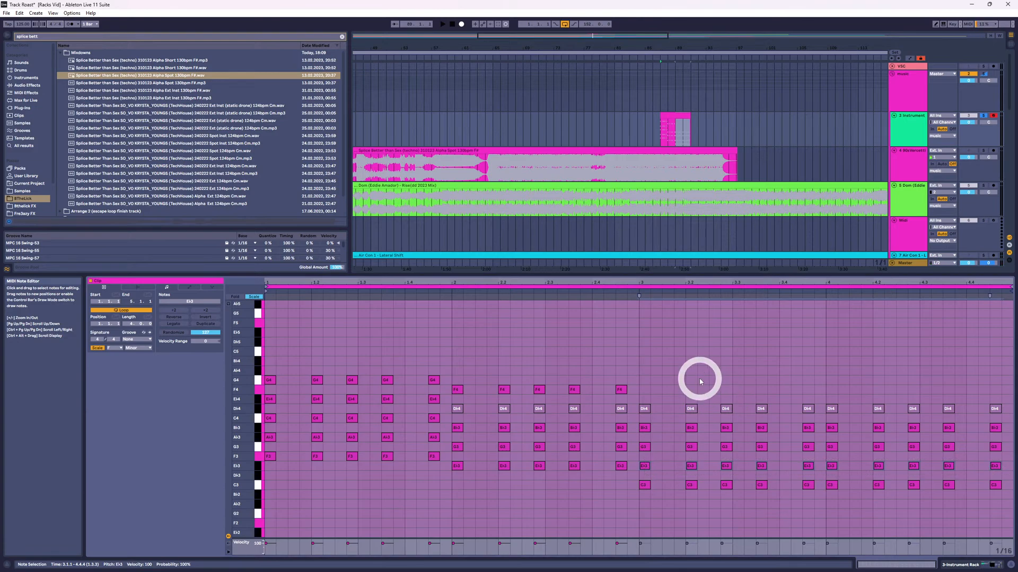
{"action": "key", "text": "shift+Up"}
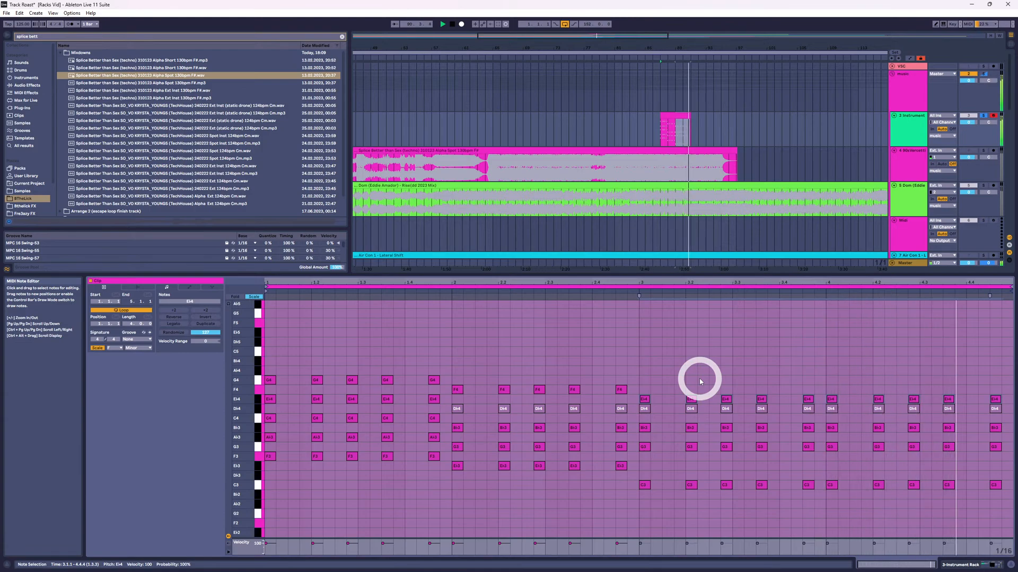
{"action": "key", "text": "space"}
{"action": "key", "text": "shift+Down"}
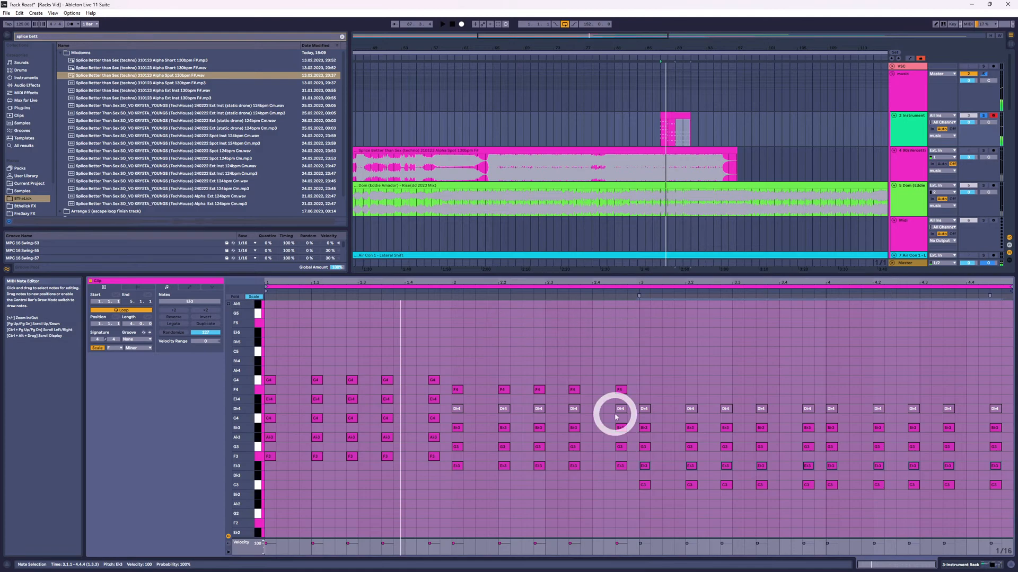
Examine the C3 to Bb3 notes in bars 3 and 4, then the bar 2 chords and their Db4 notes.
{"action": "left_click_drag", "start_coordinate": [637, 498], "coordinate": [1007, 425]}
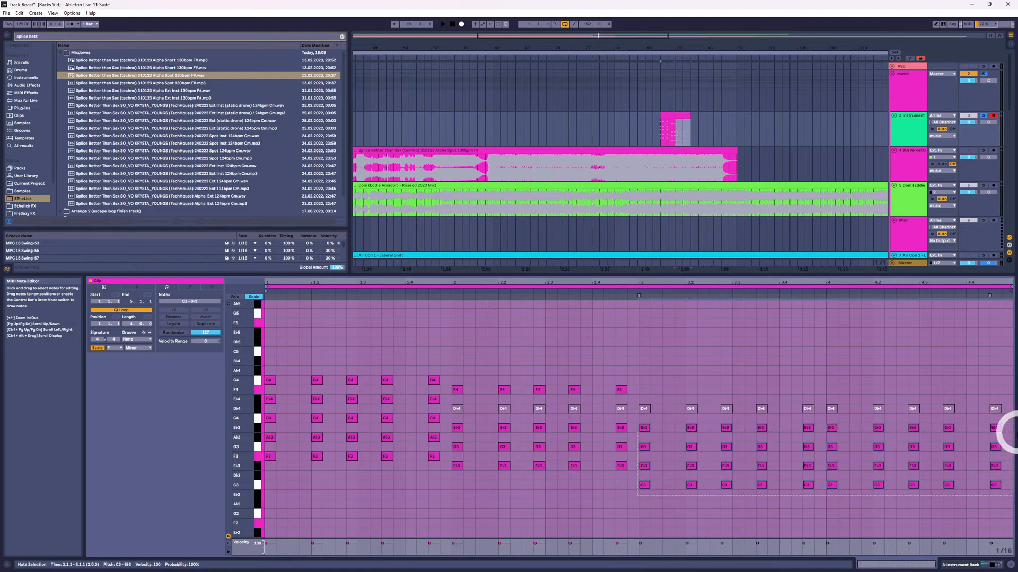
{"action": "left_click", "coordinate": [252, 419]}
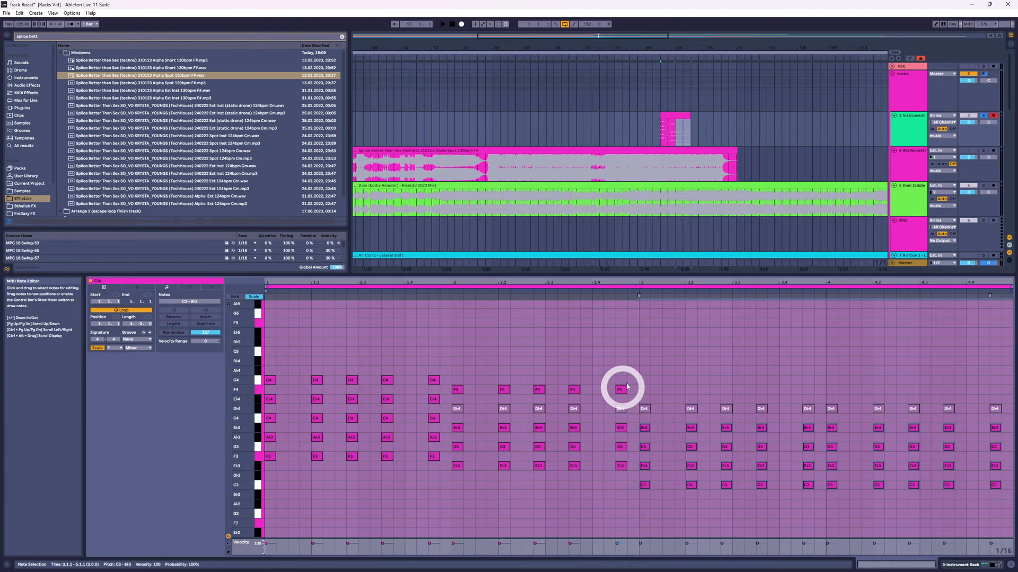
{"action": "left_click_drag", "start_coordinate": [627, 363], "coordinate": [455, 475]}
{"action": "left_click_drag", "start_coordinate": [455, 416], "coordinate": [630, 410]}
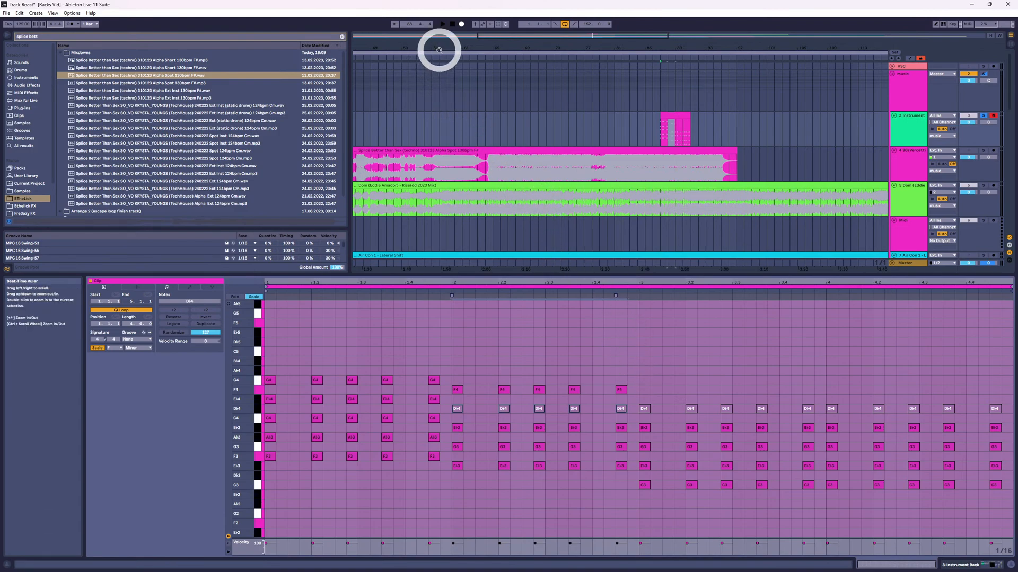
Delete the empty Midi track directly below the Rise track in the arrangement.
{"action": "left_click_drag", "start_coordinate": [439, 50], "coordinate": [438, 31]}
{"action": "scroll", "coordinate": [482, 159], "scroll_direction": "down", "scroll_amount": 4}
{"action": "scroll", "coordinate": [482, 159], "scroll_direction": "down", "scroll_amount": 5}
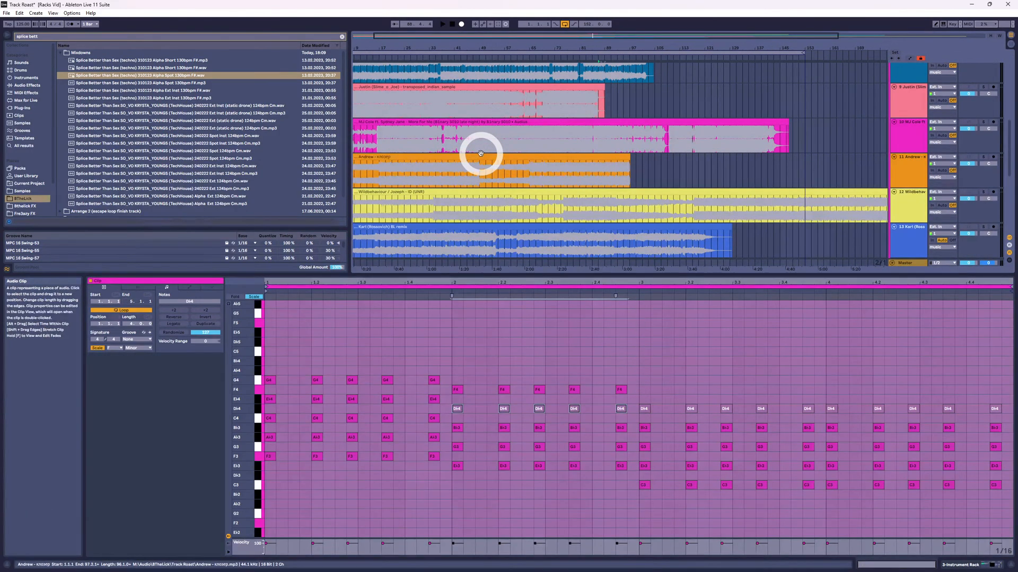
{"action": "scroll", "coordinate": [476, 163], "scroll_direction": "down", "scroll_amount": 4}
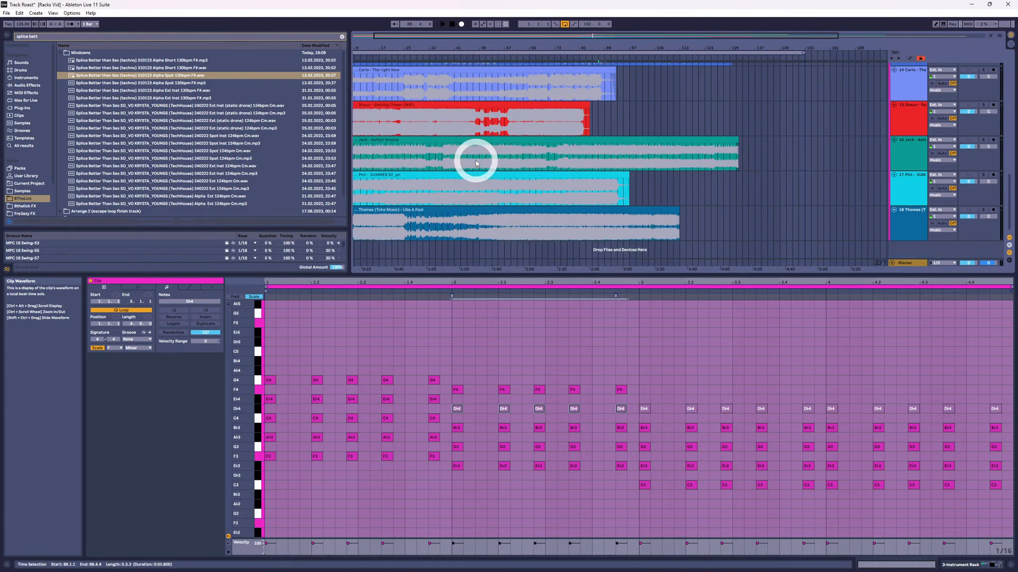
{"action": "scroll", "coordinate": [470, 168], "scroll_direction": "up", "scroll_amount": 12}
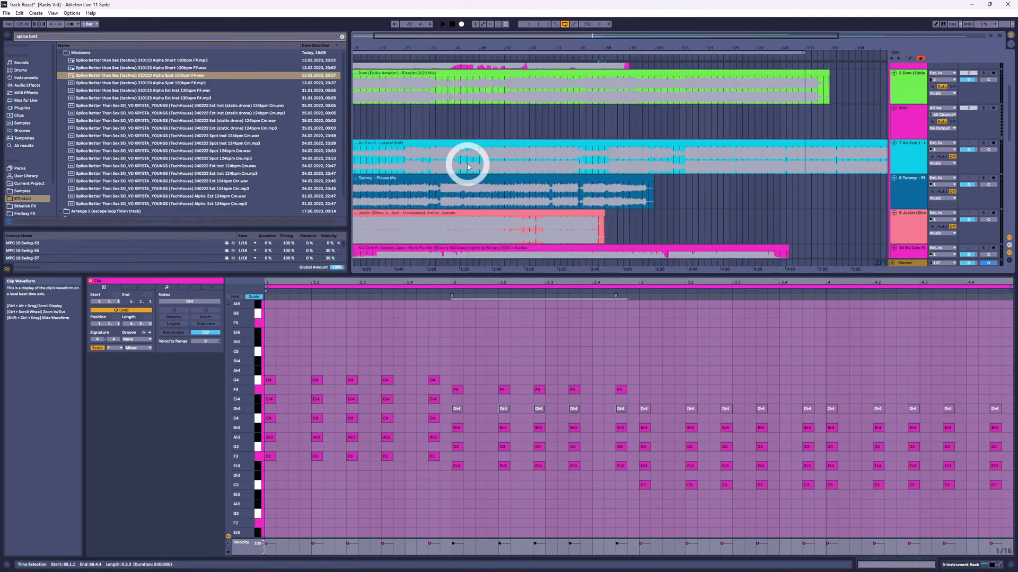
{"action": "left_click_drag", "start_coordinate": [409, 47], "coordinate": [413, 43]}
{"action": "scroll", "coordinate": [400, 151], "scroll_direction": "down", "scroll_amount": 2}
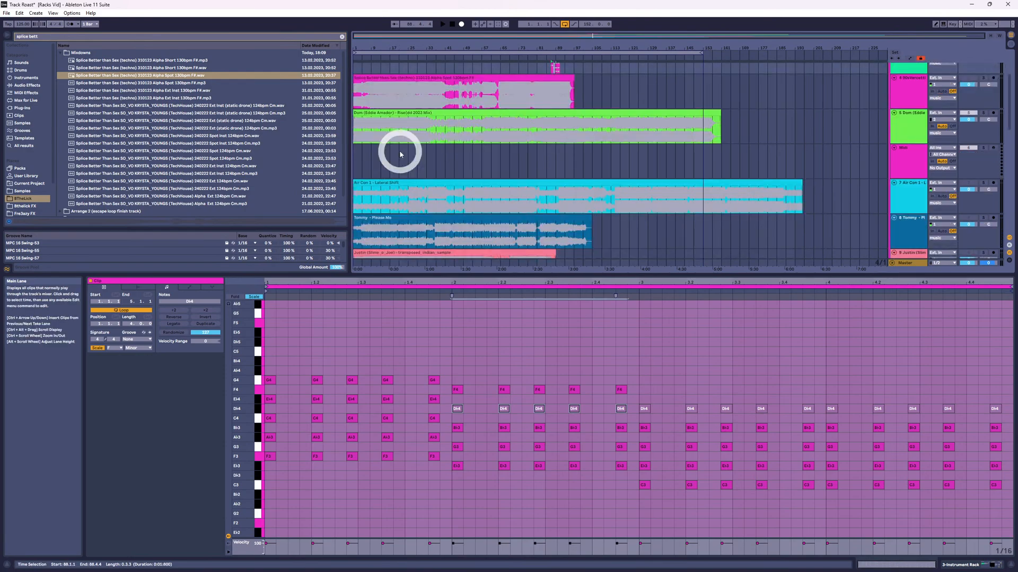
{"action": "left_click", "coordinate": [376, 178]}
{"action": "left_click", "coordinate": [906, 159]}
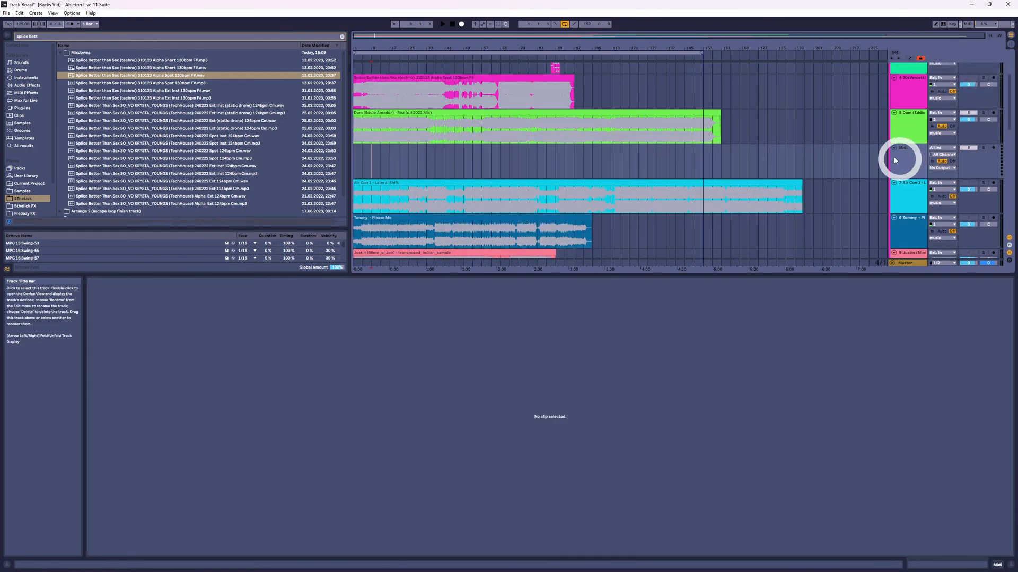
{"action": "key", "text": "Delete"}
Reopen the chord MIDI clip on the instrument track for note editing.
{"action": "left_click", "coordinate": [411, 120]}
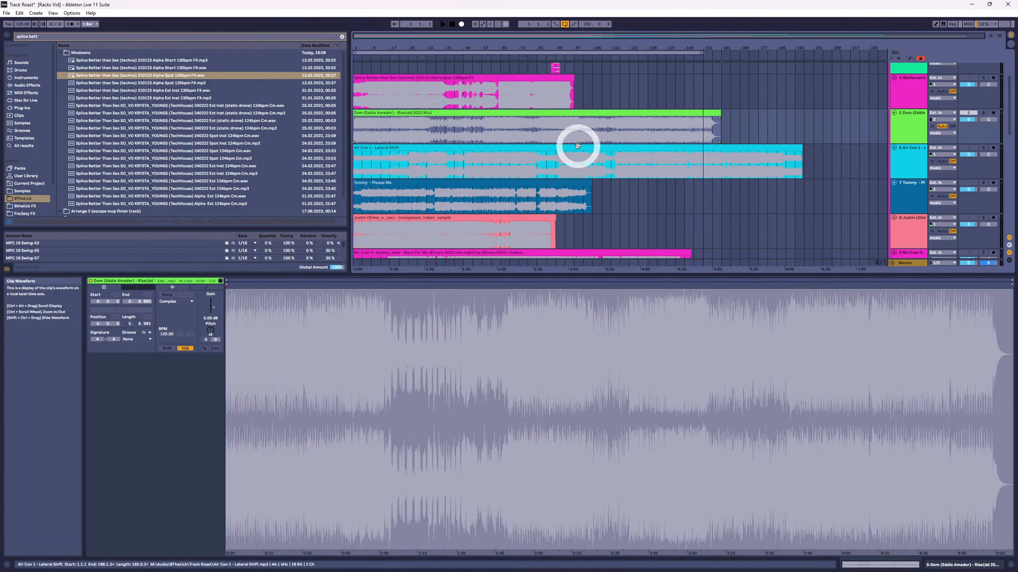
{"action": "key", "text": "Tab"}
{"action": "key", "text": "Tab"}
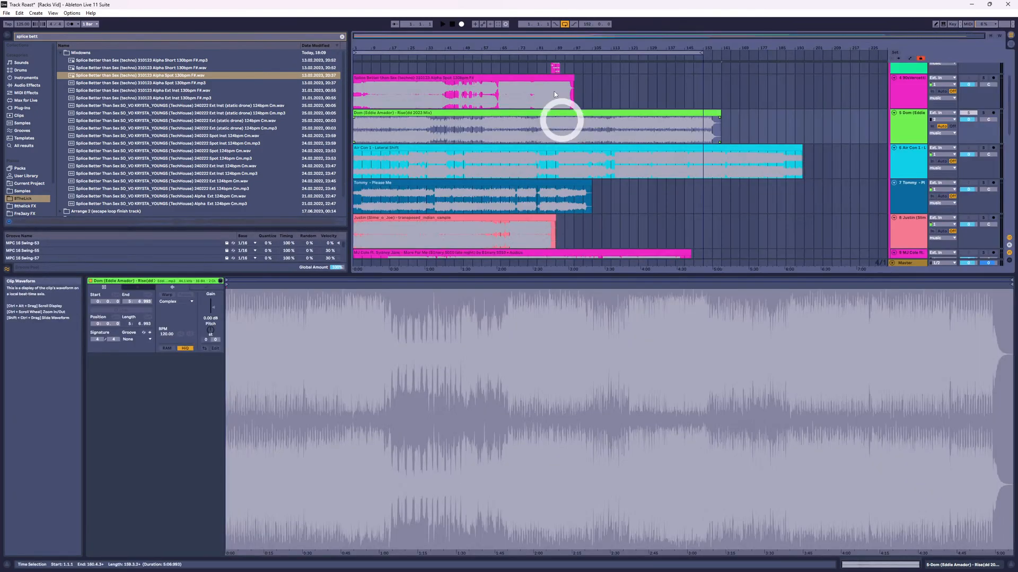
{"action": "left_click", "coordinate": [555, 67]}
Narrow the browser, switch to full screen, and reduce the note editor's height to enlarge the arrangement.
{"action": "left_click", "coordinate": [321, 124]}
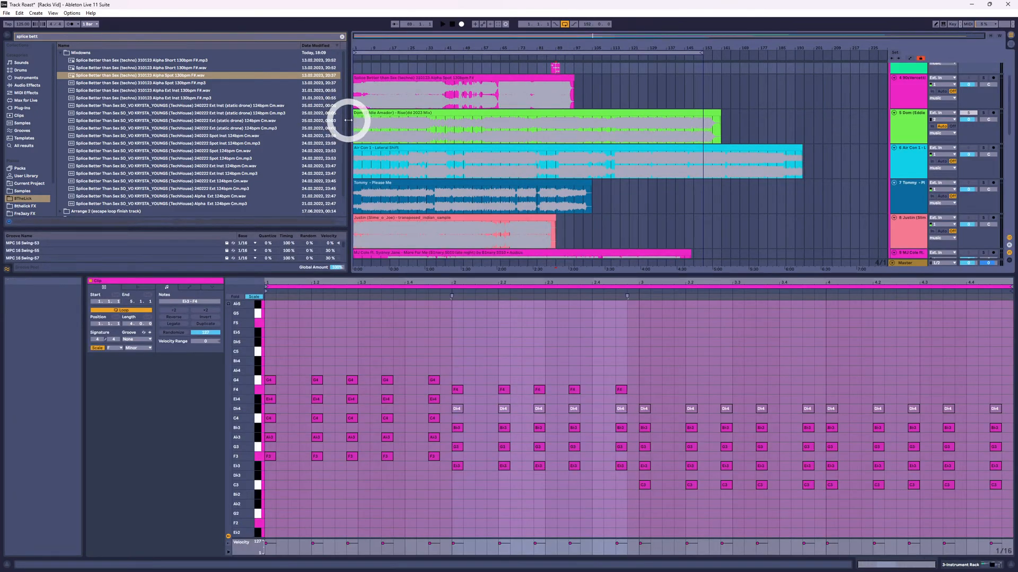
{"action": "left_click_drag", "start_coordinate": [348, 120], "coordinate": [251, 124]}
{"action": "key", "text": "F11"}
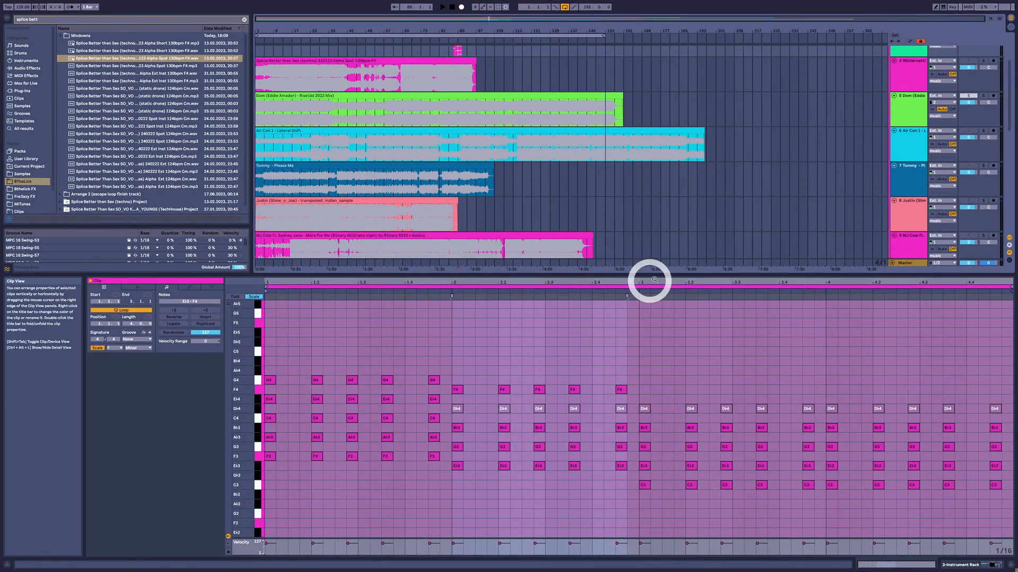
{"action": "left_click_drag", "start_coordinate": [630, 276], "coordinate": [472, 320]}
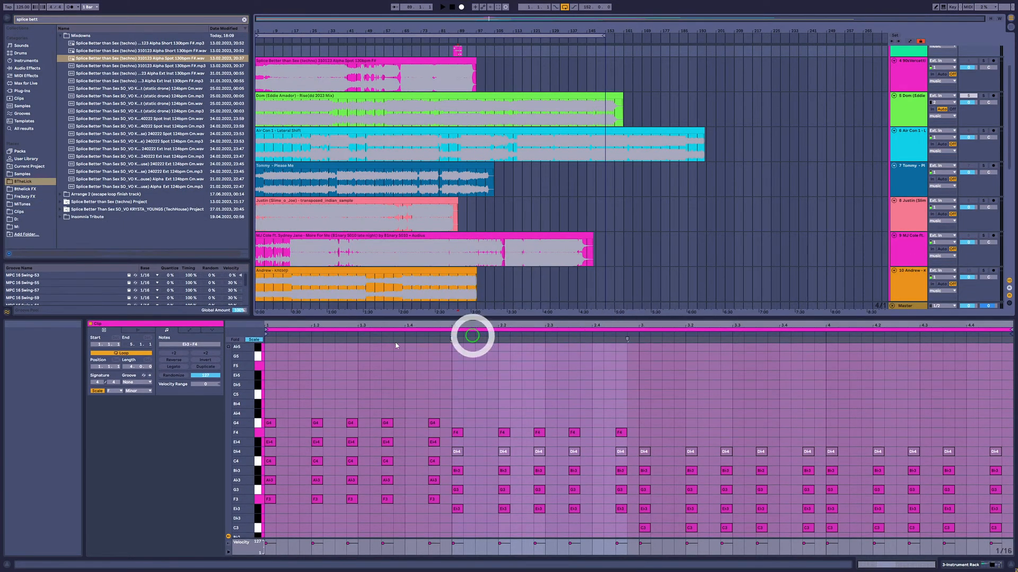
{"action": "left_click", "coordinate": [257, 279]}
{"action": "scroll", "coordinate": [419, 217], "scroll_direction": "up", "scroll_amount": 2}
{"action": "scroll", "coordinate": [496, 363], "scroll_direction": "down", "scroll_amount": 3}
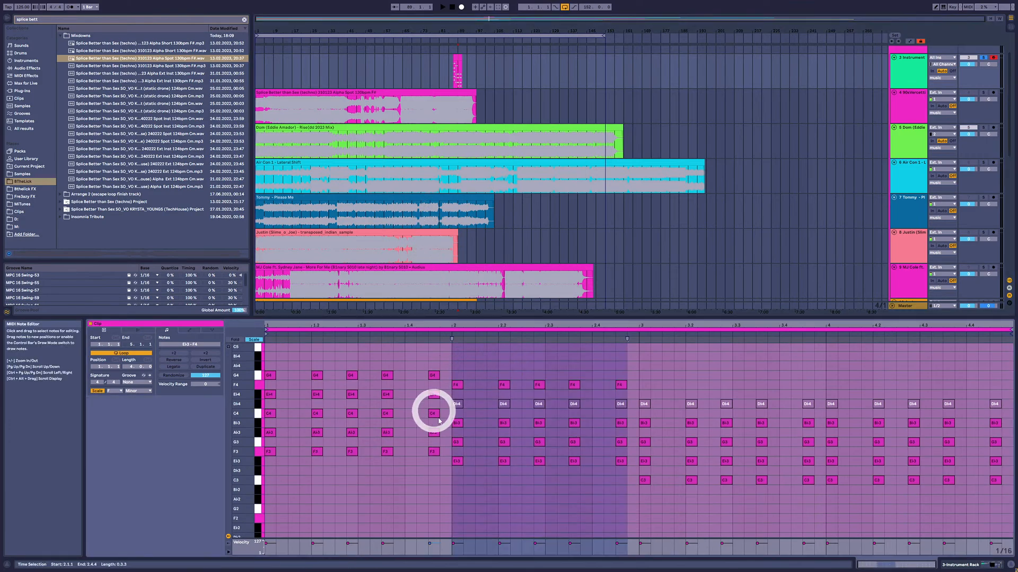
{"action": "scroll", "coordinate": [439, 411], "scroll_direction": "up", "scroll_amount": 1}
Play the progression and examine the deactivated Db4 notes in bars 2 to 4.
{"action": "left_click", "coordinate": [454, 411]}
{"action": "left_click_drag", "start_coordinate": [460, 422], "coordinate": [630, 430]}
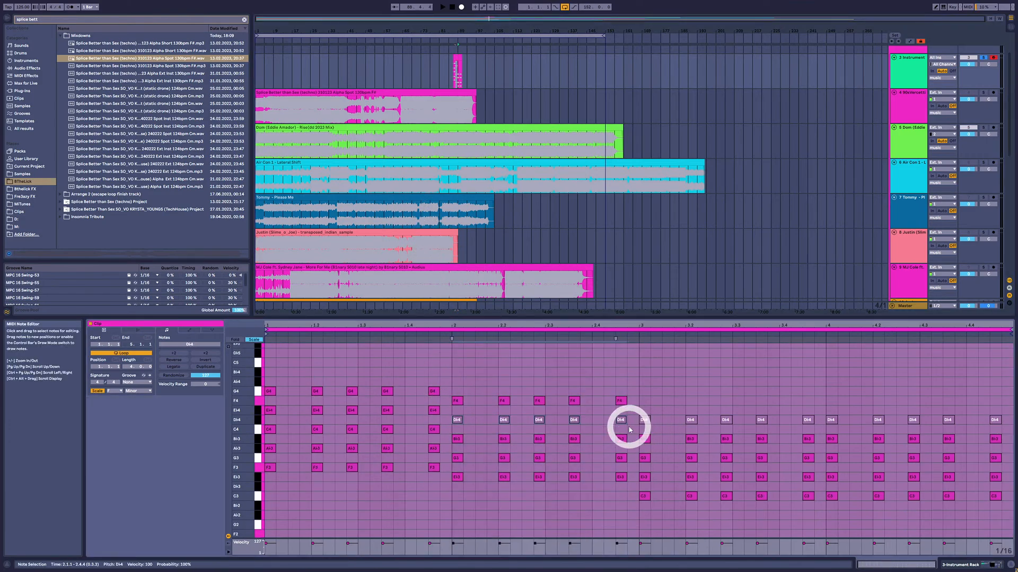
{"action": "left_click_drag", "start_coordinate": [456, 411], "coordinate": [629, 426]}
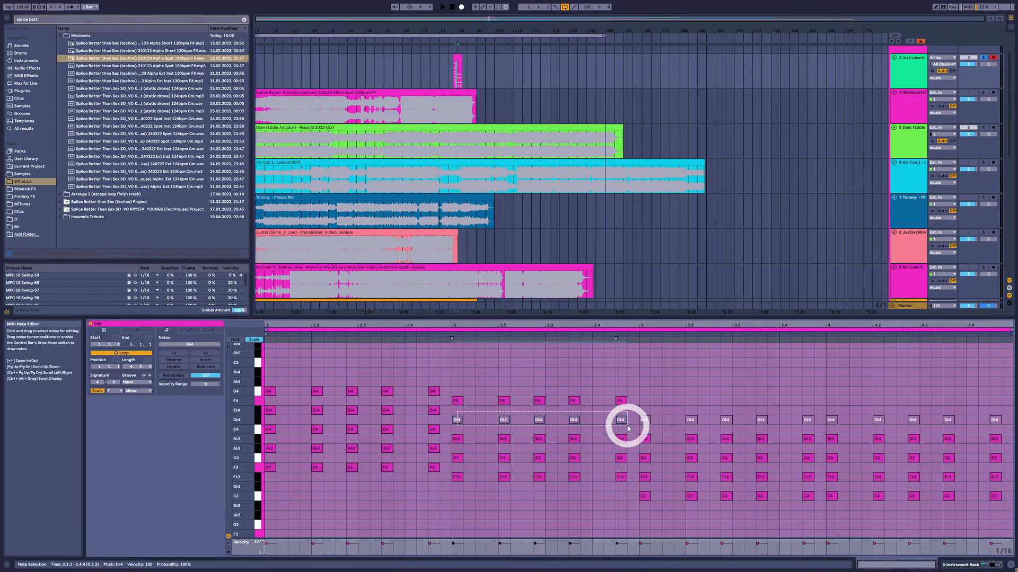
{"action": "left_click_drag", "start_coordinate": [468, 406], "coordinate": [1008, 427]}
{"action": "key", "text": "space"}
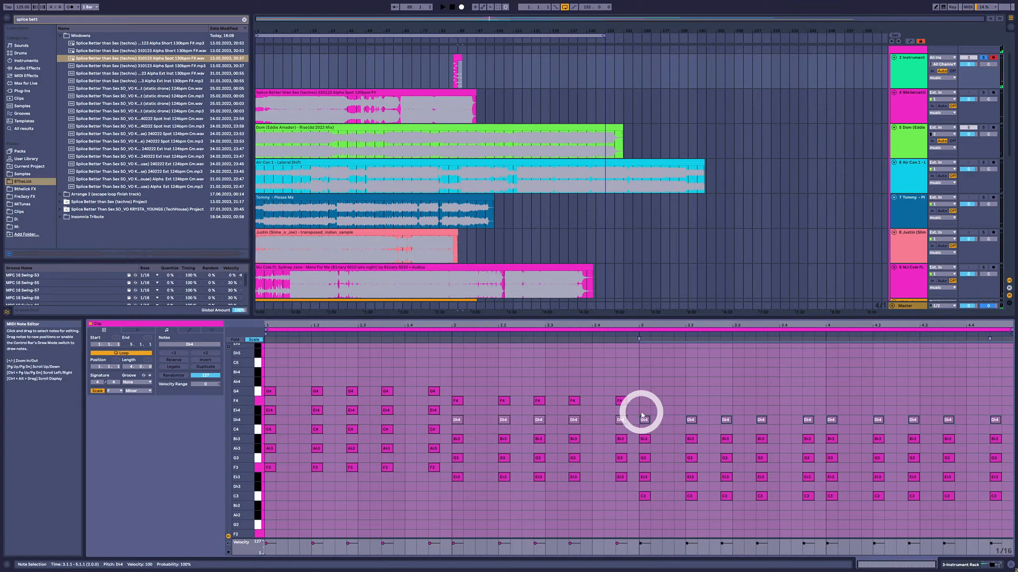
Reactivate the Db4 notes in bars 3 and 4 and play the progression.
{"action": "left_click_drag", "start_coordinate": [641, 413], "coordinate": [1013, 426]}
{"action": "mouse_move", "coordinate": [652, 512]}
{"action": "left_mouse_down"}
{"action": "mouse_move", "coordinate": [972, 504]}
{"action": "mouse_move", "coordinate": [1009, 438]}
{"action": "mouse_move", "coordinate": [689, 416]}
{"action": "mouse_move", "coordinate": [1012, 414]}
{"action": "mouse_move", "coordinate": [721, 440]}
{"action": "mouse_move", "coordinate": [645, 430]}
{"action": "left_mouse_up"}
{"action": "key", "text": "space"}
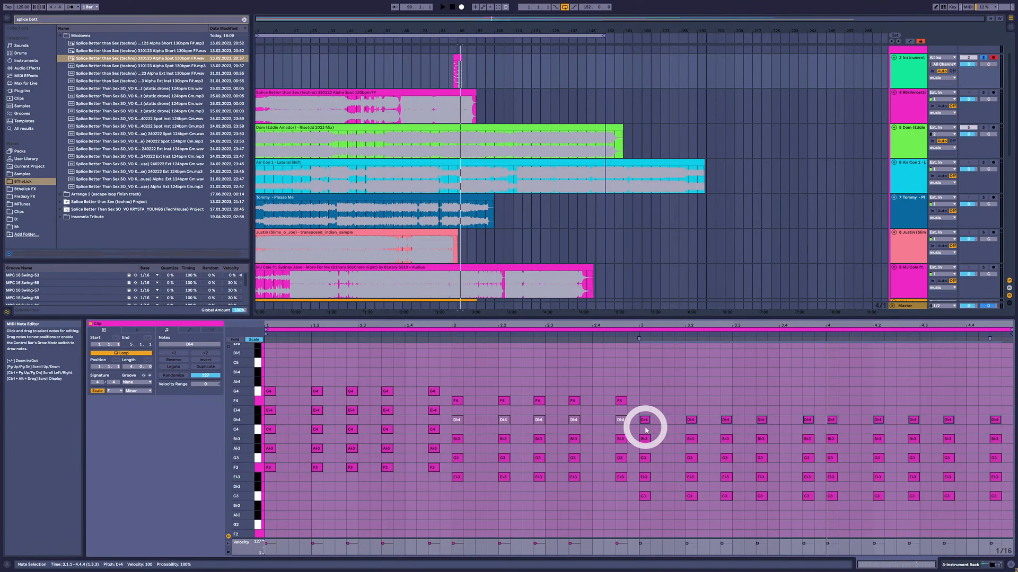
{"action": "key", "text": "space"}
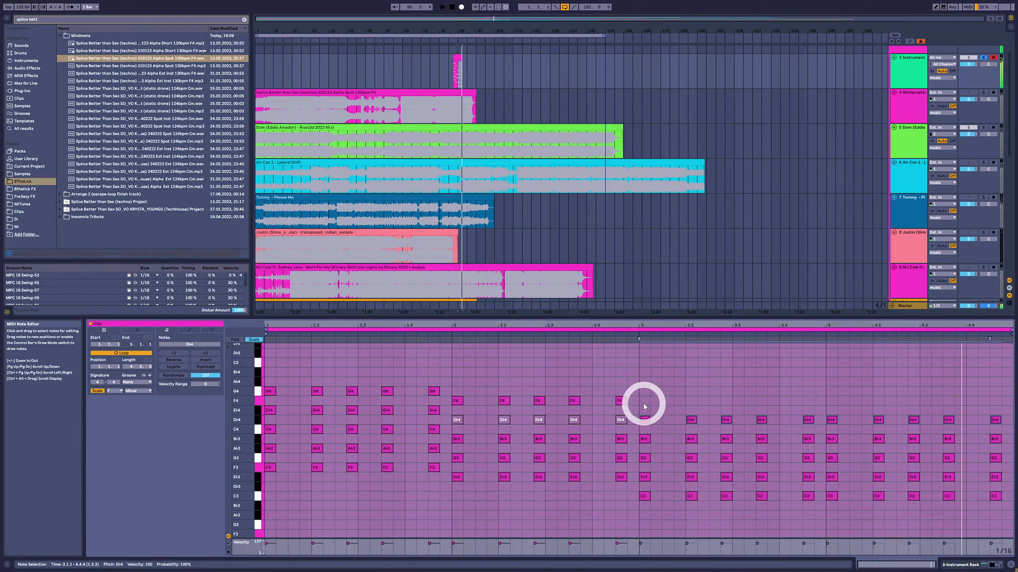
Raise the Db4 notes in bars 3 and 4 to F4 and play them against the F4 notes in bar 2.
{"action": "left_click_drag", "start_coordinate": [645, 406], "coordinate": [996, 424]}
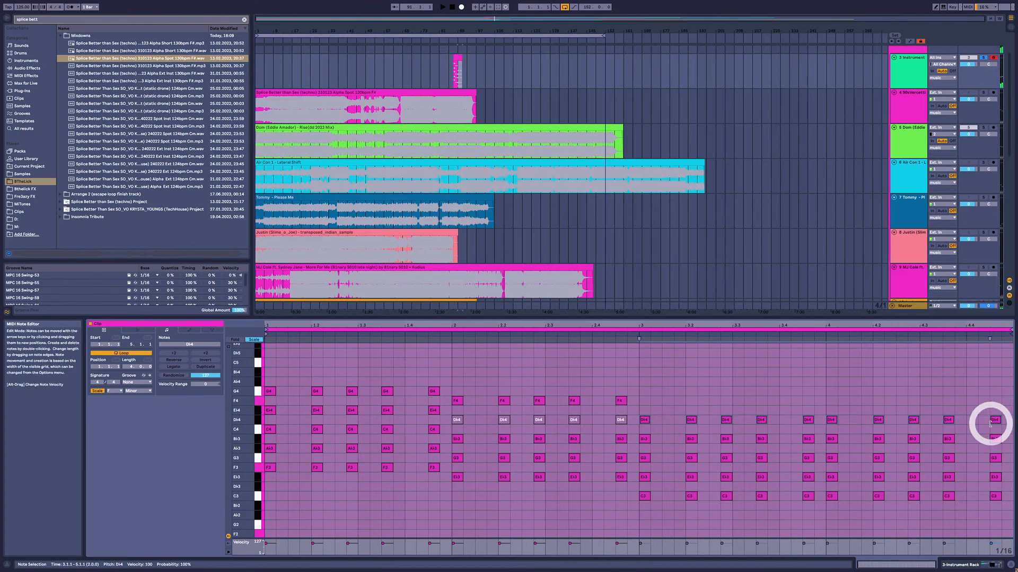
{"action": "key", "text": "Up"}
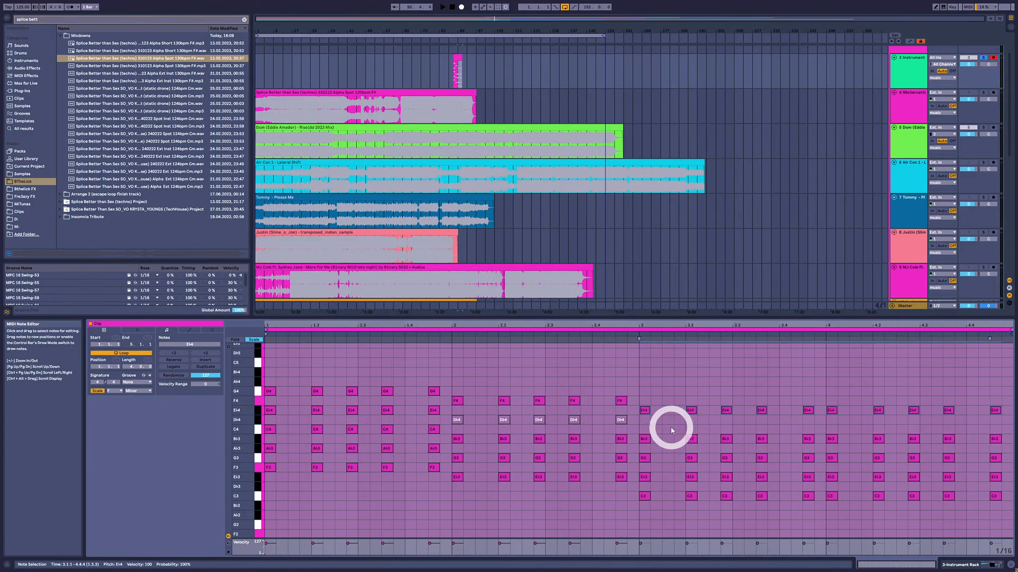
{"action": "key", "text": "Up"}
{"action": "key", "text": "Up"}
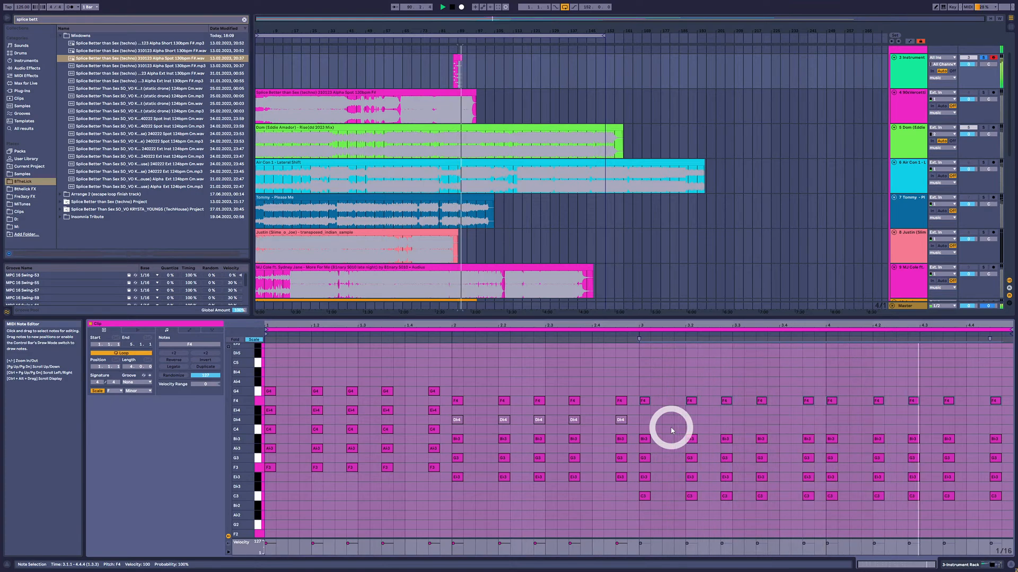
{"action": "left_click_drag", "start_coordinate": [453, 383], "coordinate": [623, 419]}
{"action": "key", "text": "space"}
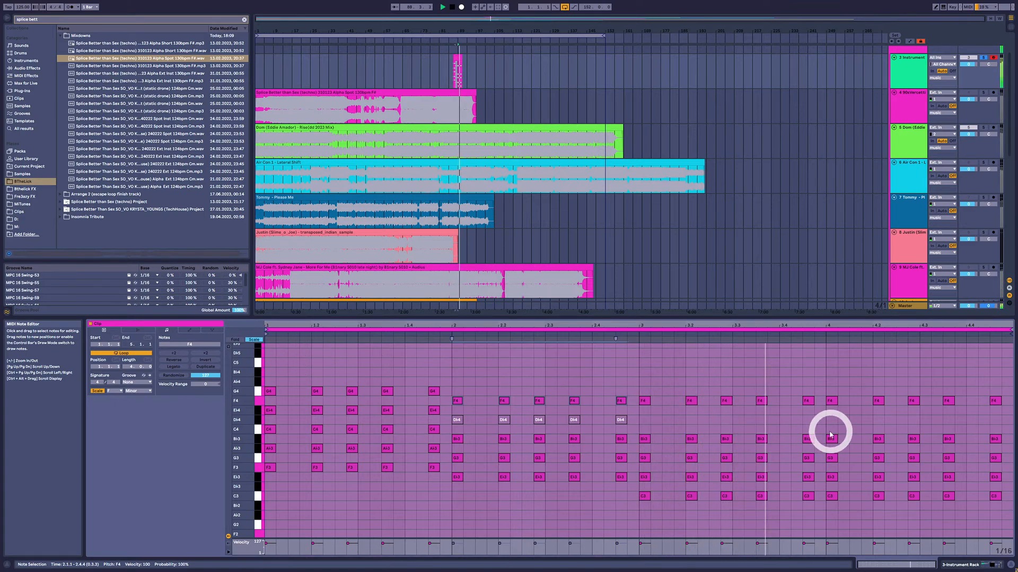
{"action": "left_click_drag", "start_coordinate": [640, 378], "coordinate": [1013, 427]}
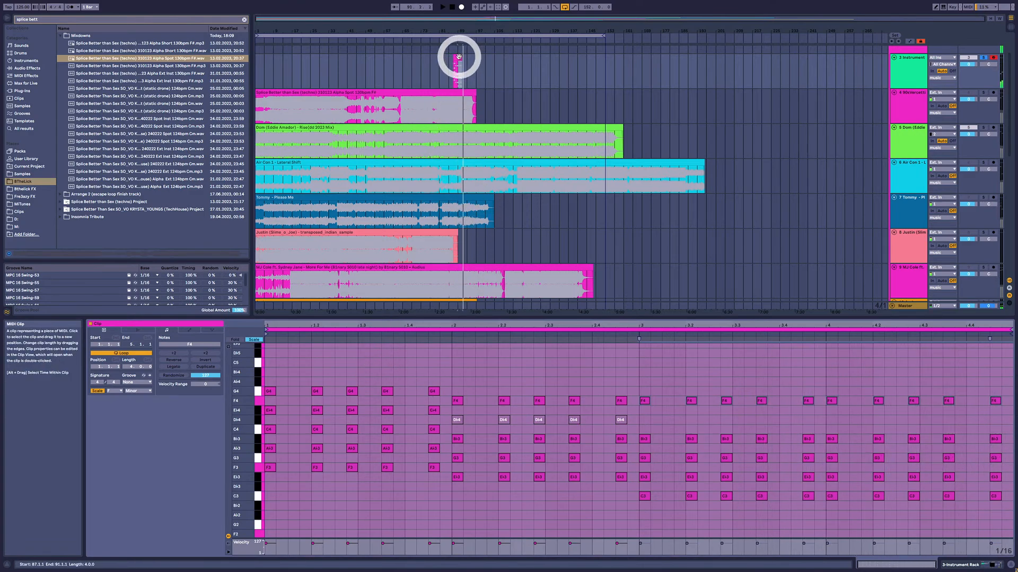
Loop the arrangement over the four-bar chord clip starting at bar 87 and play it.
{"action": "left_click", "coordinate": [447, 68]}
{"action": "key", "text": "ctrl+l"}
{"action": "key", "text": "space"}
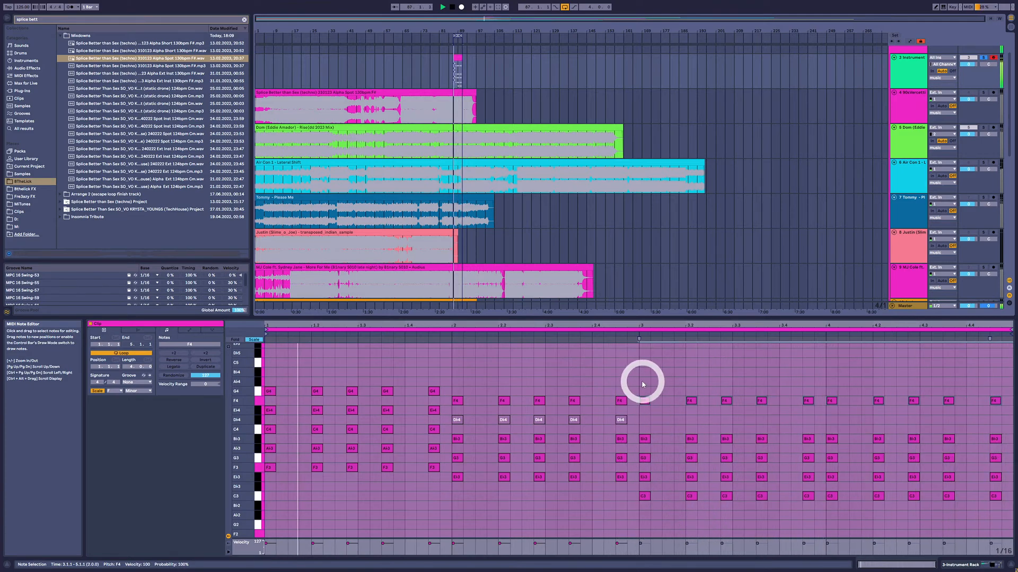
Deactivate the F4 notes in bars 3 and 4, duplicate the Bb3 notes there up to C4, and play the result.
{"action": "left_click_drag", "start_coordinate": [643, 384], "coordinate": [1012, 416]}
{"action": "left_click_drag", "start_coordinate": [618, 336], "coordinate": [634, 337]}
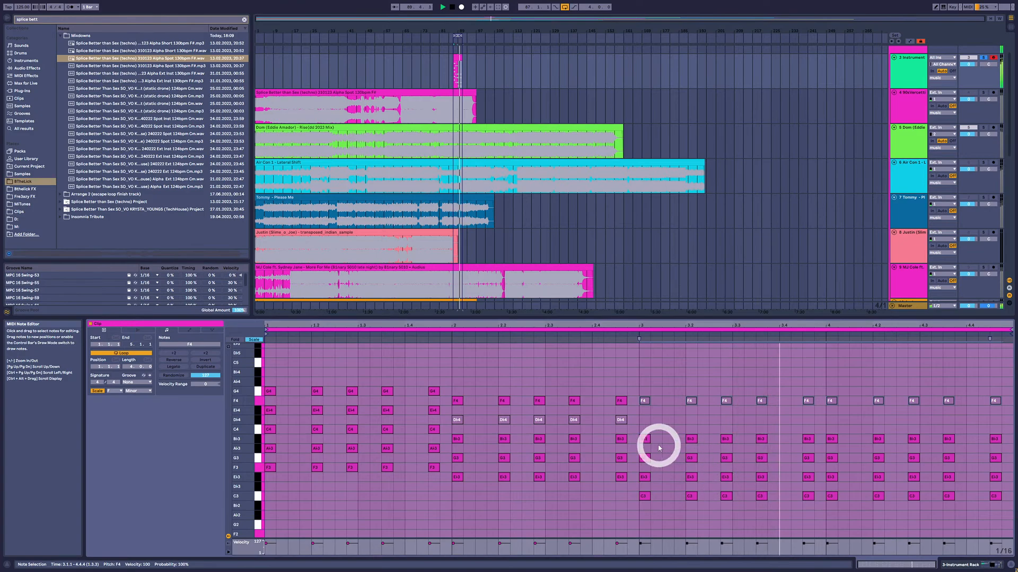
{"action": "left_click_drag", "start_coordinate": [643, 430], "coordinate": [1006, 445]}
{"action": "key", "text": "space"}
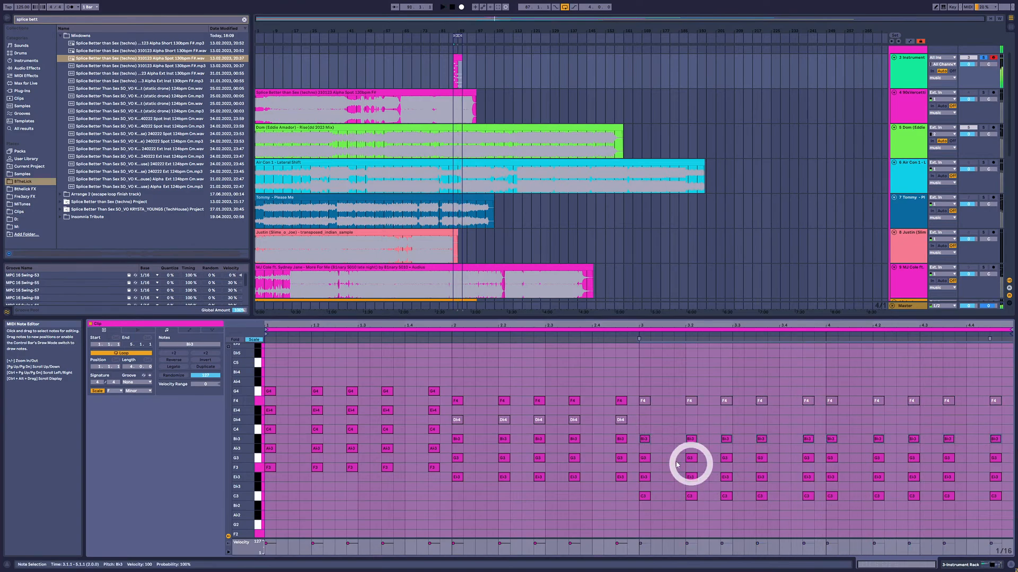
{"action": "left_click_drag", "start_coordinate": [647, 439], "coordinate": [648, 432]}
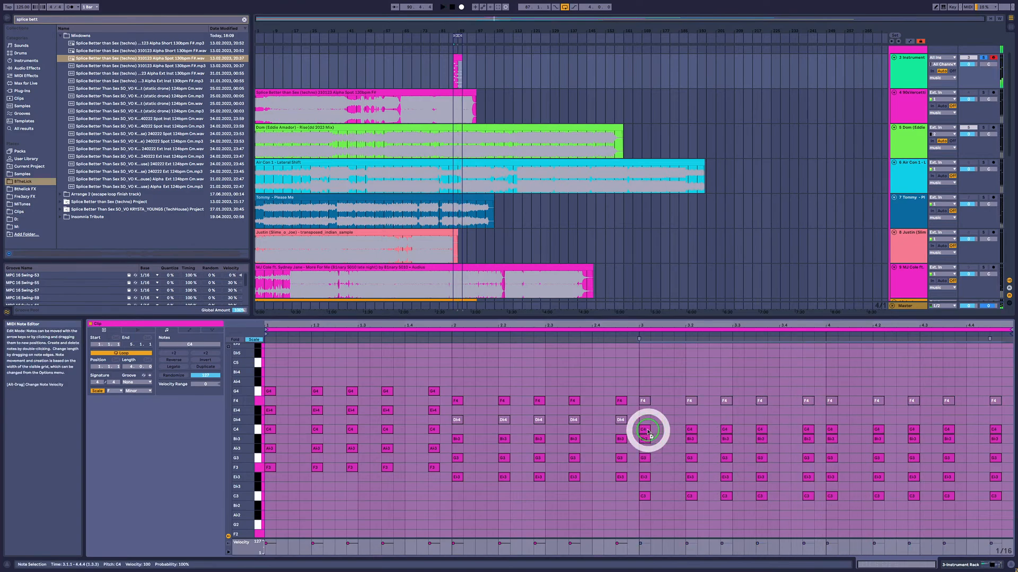
{"action": "left_click", "coordinate": [628, 334]}
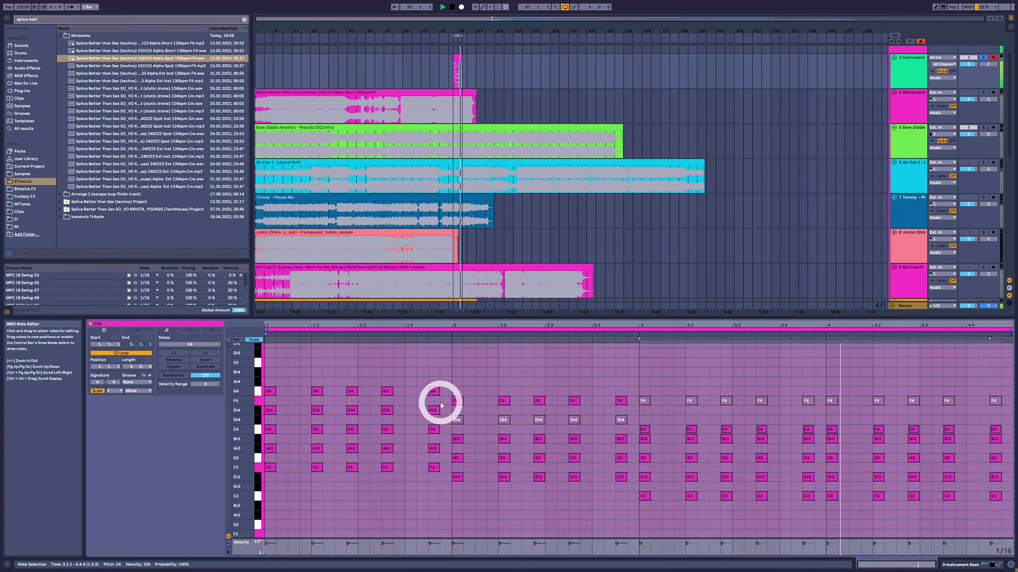
Deactivate the Eb4 notes in bar 1 and play the progression from the start of the clip.
{"action": "key", "text": "space"}
{"action": "left_click", "coordinate": [258, 411]}
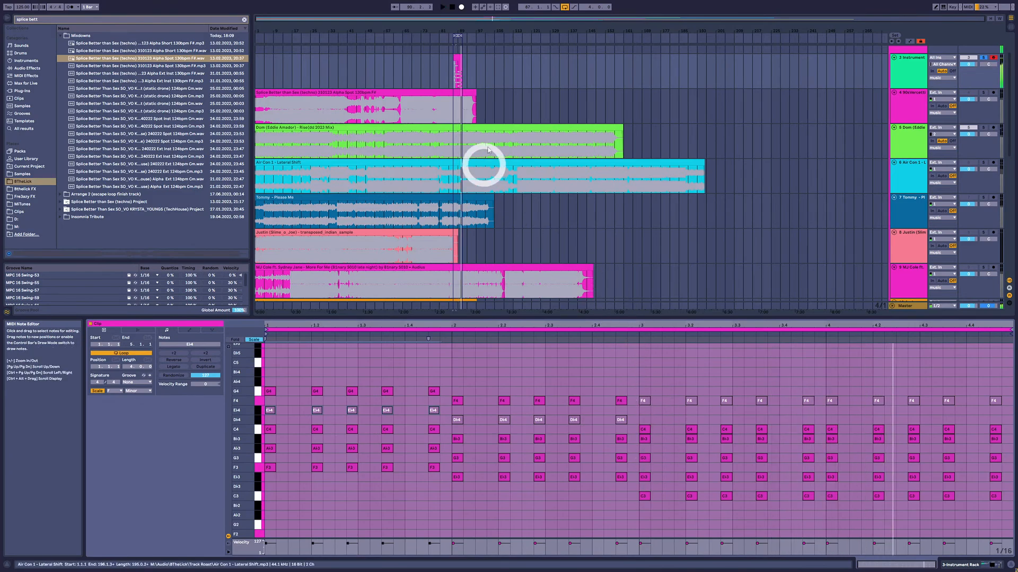
{"action": "left_click", "coordinate": [455, 59]}
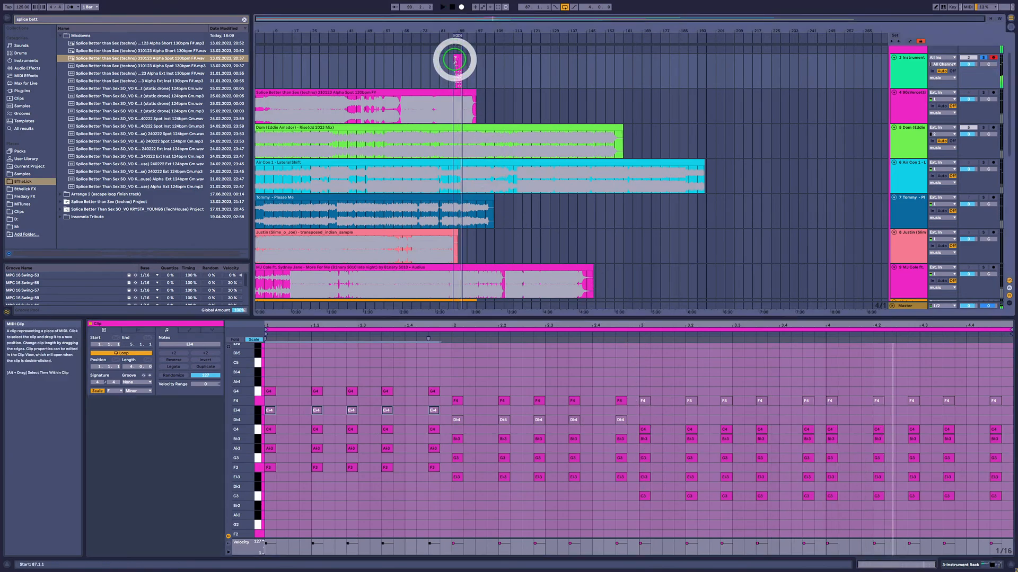
Take the solo off the instrument track and solo the Rise track instead.
{"action": "left_click", "coordinate": [983, 92], "text": "ctrl"}
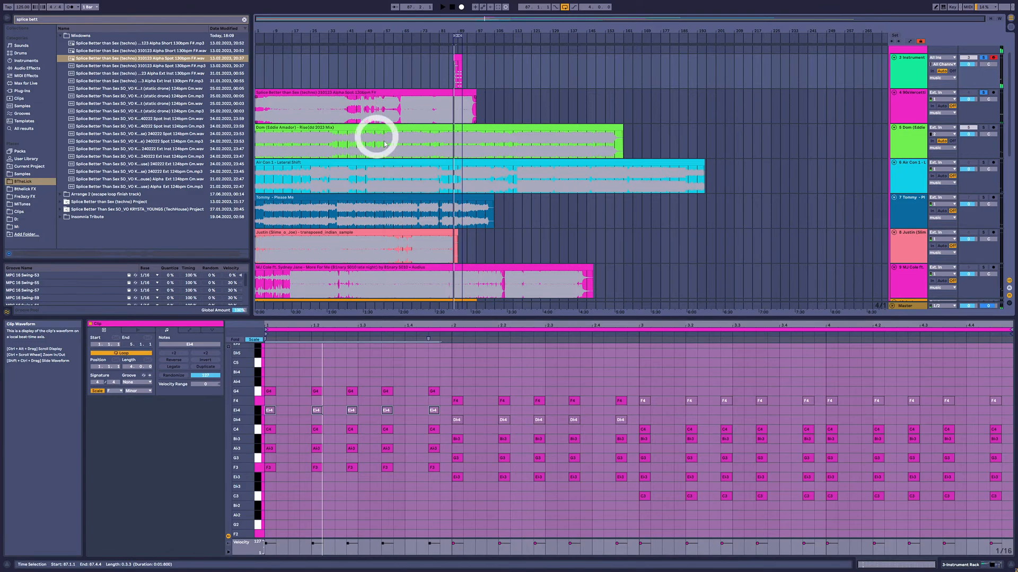
{"action": "left_click", "coordinate": [985, 58]}
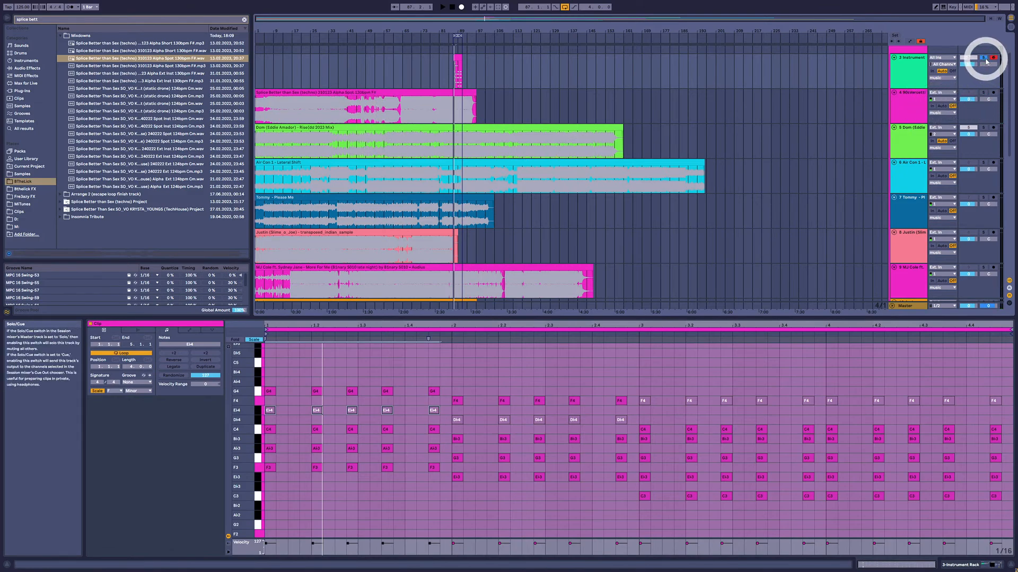
{"action": "left_click", "coordinate": [985, 58]}
{"action": "left_click", "coordinate": [976, 57]}
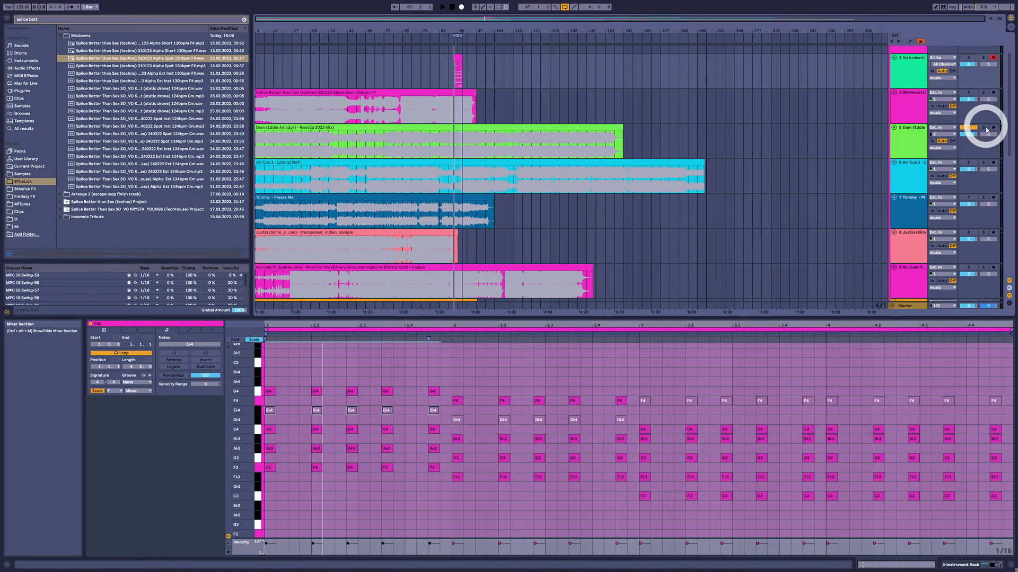
{"action": "left_click", "coordinate": [985, 129]}
Play short excerpts of the Rise track around bars 77 to 87.
{"action": "left_click", "coordinate": [485, 171]}
{"action": "left_click", "coordinate": [451, 177]}
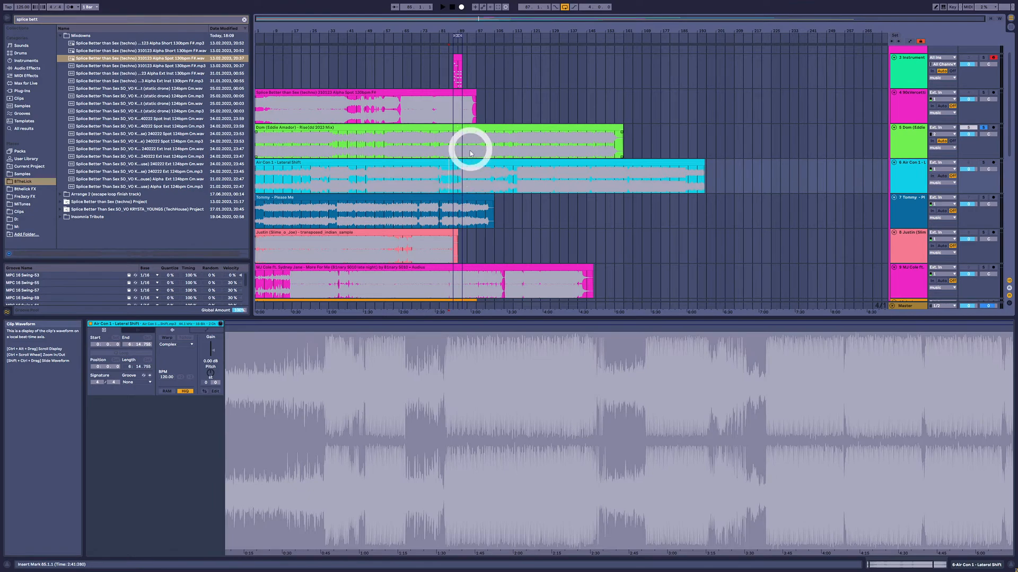
{"action": "left_click", "coordinate": [438, 190]}
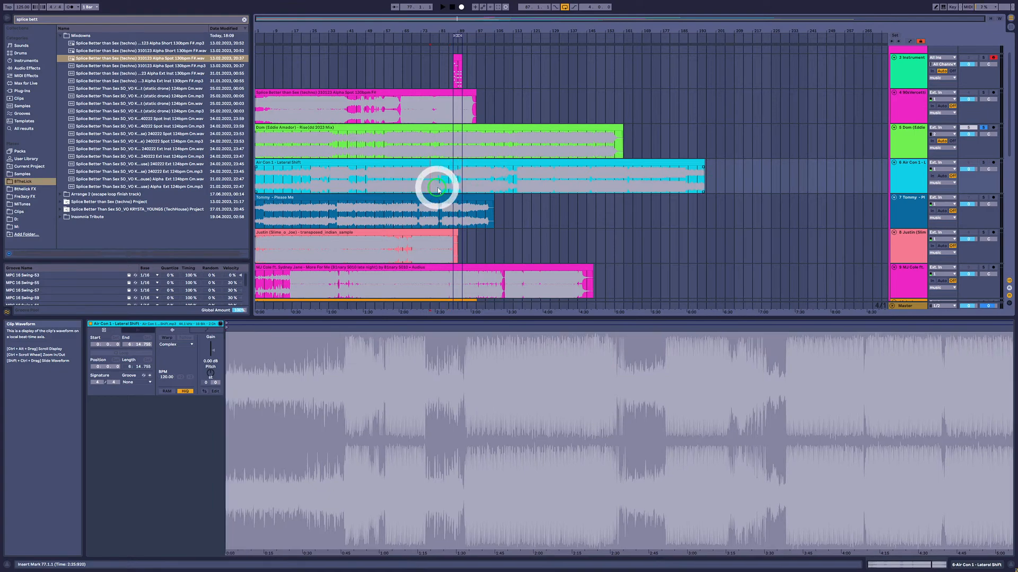
{"action": "left_click", "coordinate": [452, 149]}
{"action": "key", "text": "space"}
{"action": "key", "text": "space"}
{"action": "left_click", "coordinate": [432, 146]}
{"action": "key", "text": "space"}
{"action": "key", "text": "space"}
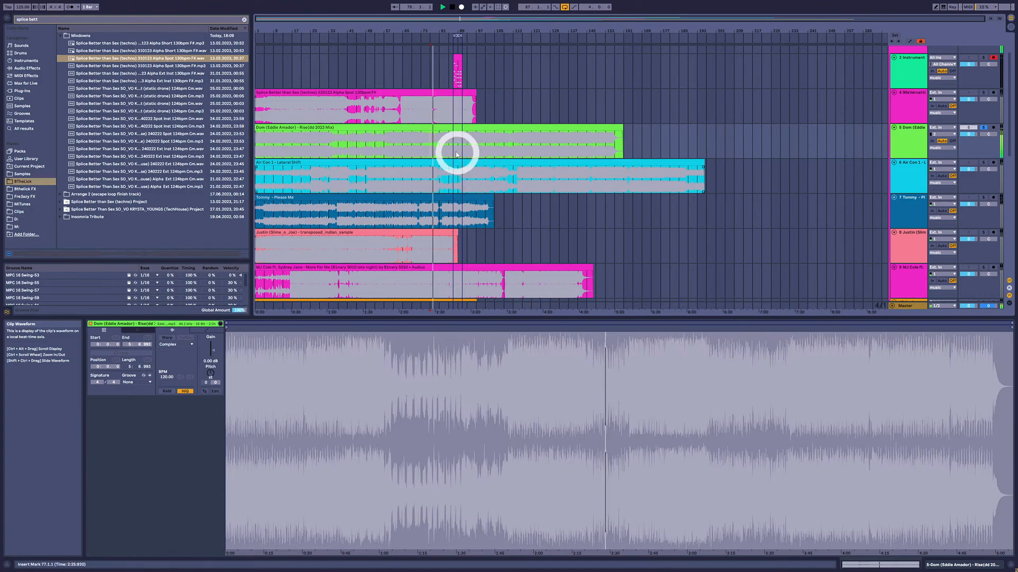
{"action": "key", "text": "space"}
Add five F2 bass notes to bar 1 of the MIDI clip, following the rhythm of the chord.
{"action": "left_click", "coordinate": [457, 58]}
{"action": "scroll", "coordinate": [441, 408], "scroll_direction": "down", "scroll_amount": 3}
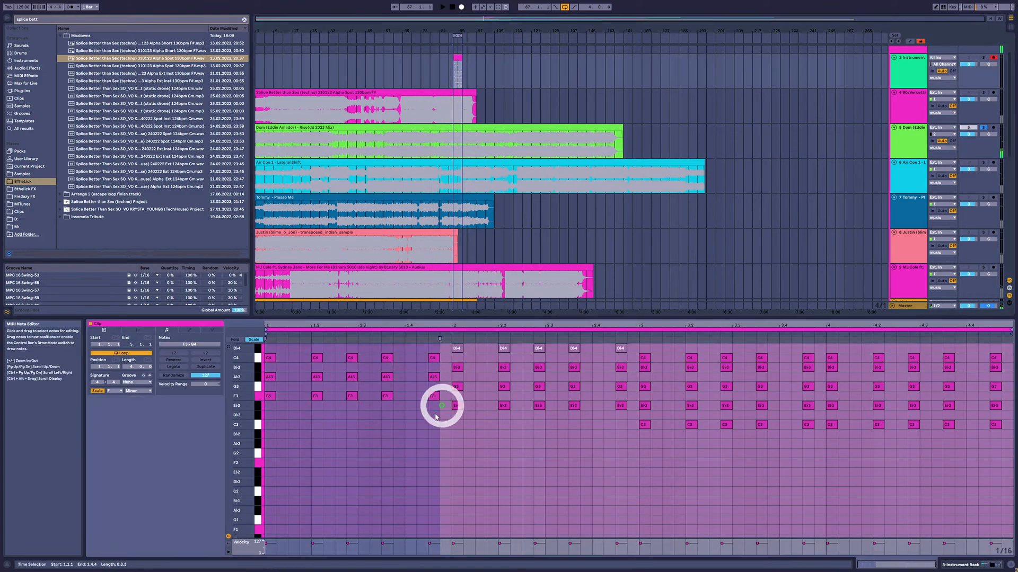
{"action": "left_click", "coordinate": [267, 440]}
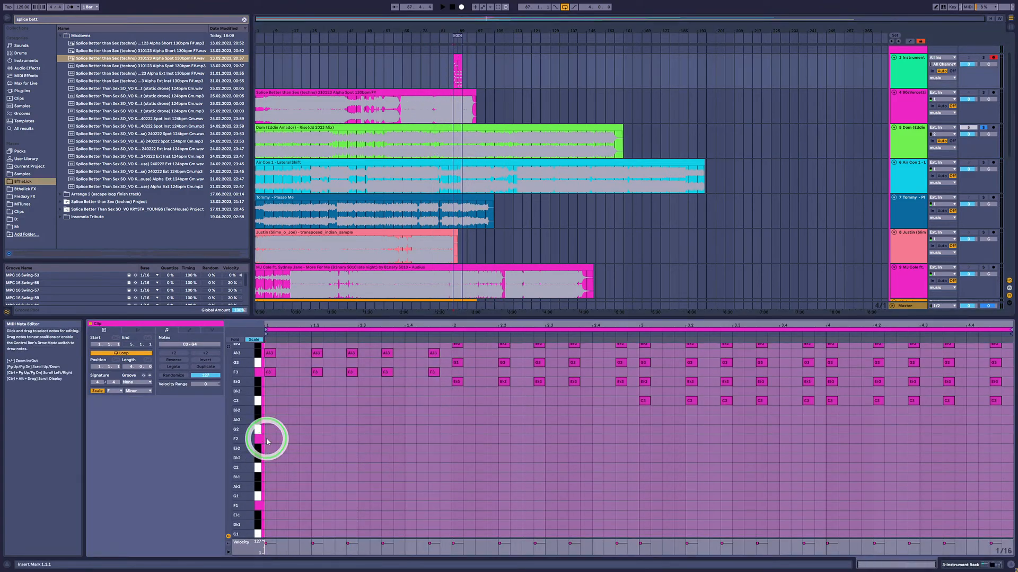
{"action": "double_click", "coordinate": [269, 440]}
{"action": "double_click", "coordinate": [316, 440]}
{"action": "double_click", "coordinate": [339, 440]}
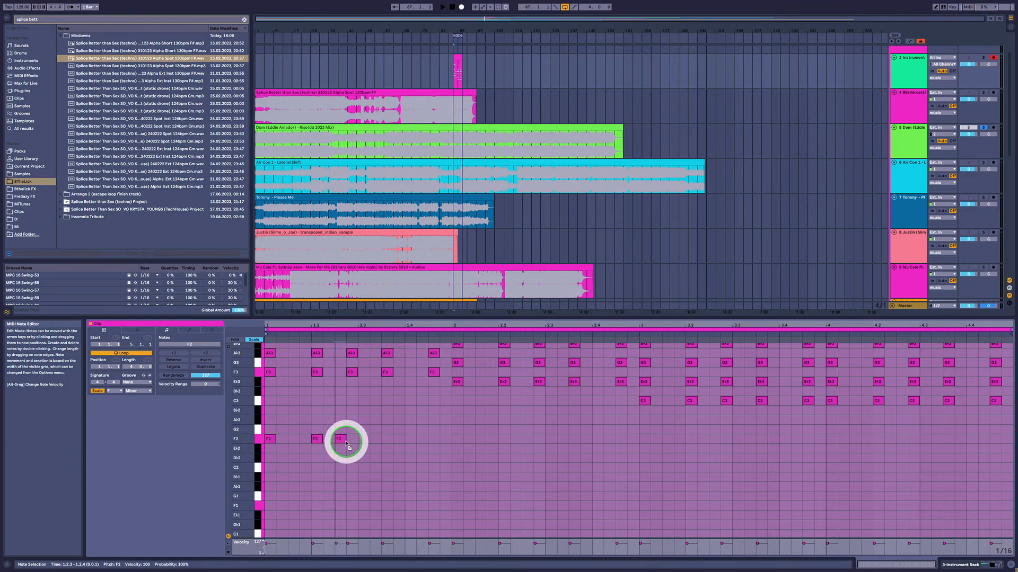
{"action": "double_click", "coordinate": [387, 439]}
{"action": "double_click", "coordinate": [433, 439]}
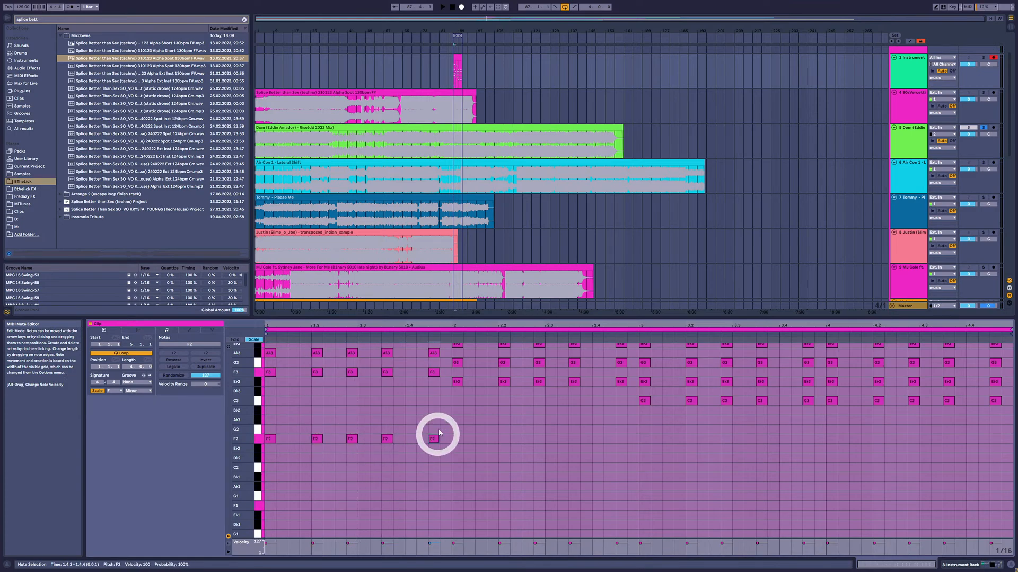
Duplicate bar 1's F2 bass notes across bars 2, 3 and 4.
{"action": "left_click_drag", "start_coordinate": [448, 420], "coordinate": [367, 463]}
{"action": "left_click", "coordinate": [272, 440]}
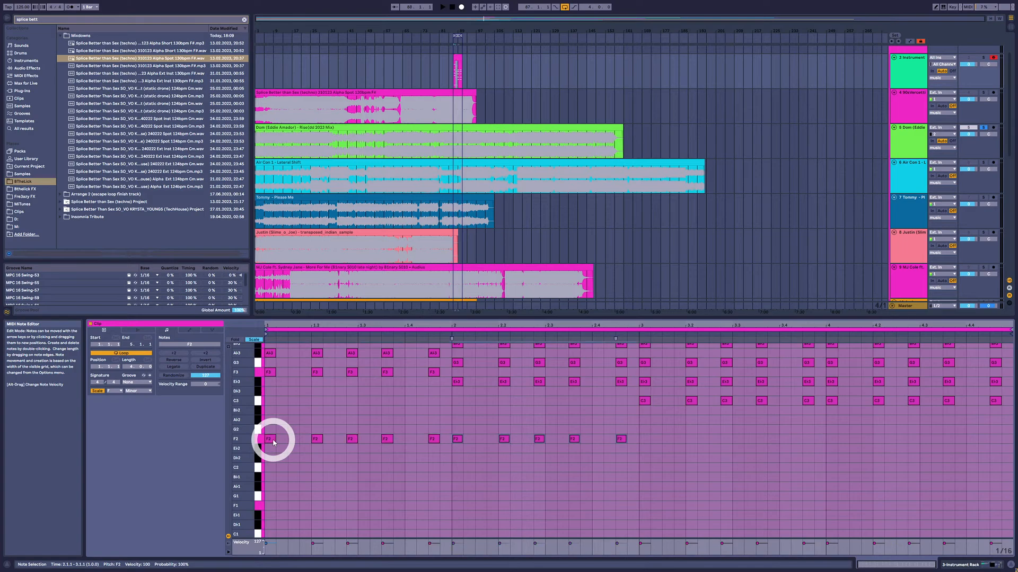
{"action": "key", "text": "ctrl+d"}
{"action": "key", "text": "ctrl+d"}
Lower all the F2 bass notes in the clip by an octave to F1.
{"action": "left_click_drag", "start_coordinate": [1004, 422], "coordinate": [228, 476]}
{"action": "scroll", "coordinate": [504, 461], "scroll_direction": "up", "scroll_amount": 2}
{"action": "scroll", "coordinate": [552, 413], "scroll_direction": "down", "scroll_amount": 3}
{"action": "scroll", "coordinate": [361, 409], "scroll_direction": "up", "scroll_amount": 1}
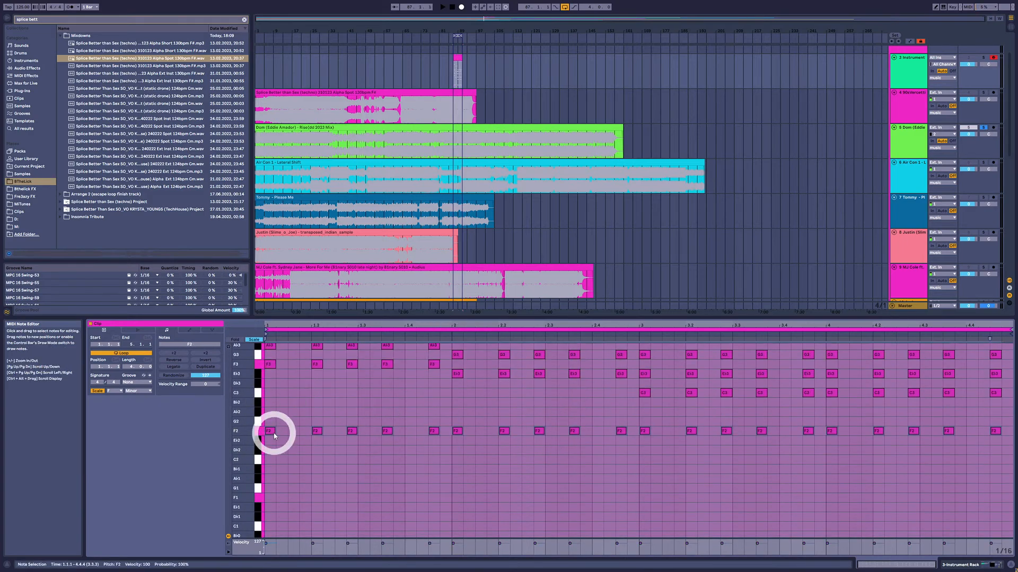
{"action": "left_click_drag", "start_coordinate": [268, 422], "coordinate": [989, 472]}
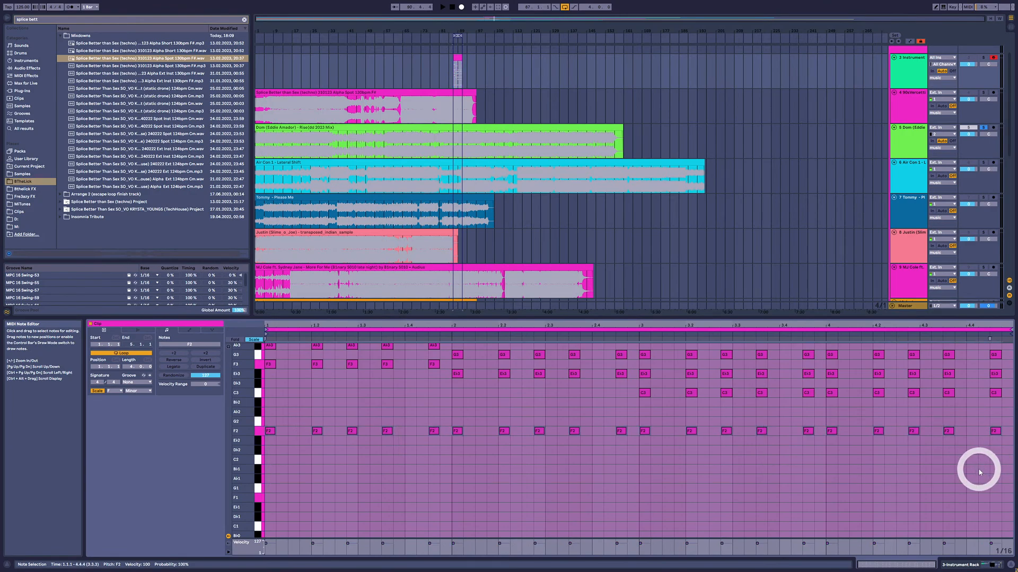
{"action": "key", "text": "shift+Down"}
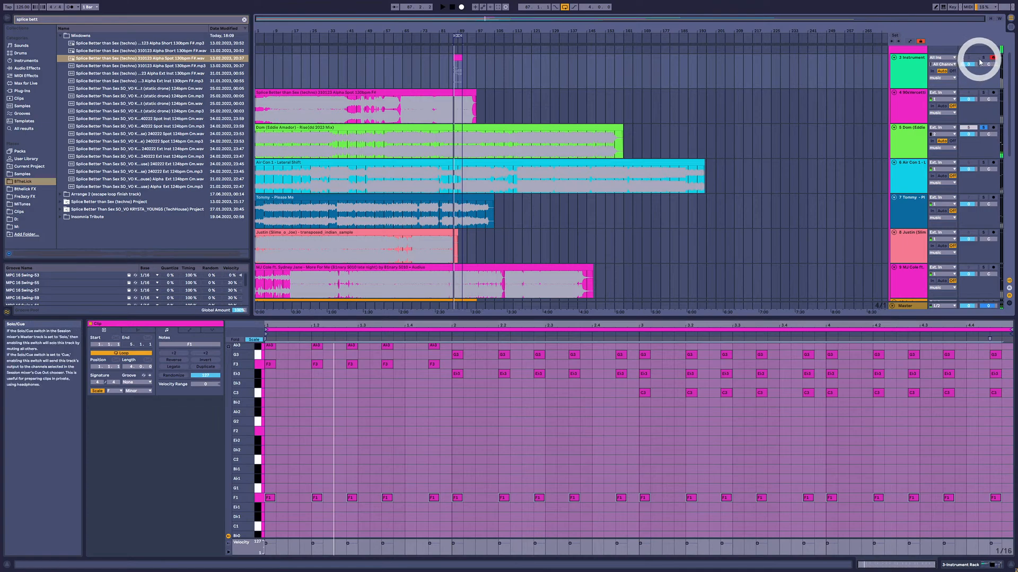
Solo the instrument track, take the solo off the Rise track, and play the progression with its bass notes.
{"action": "left_click", "coordinate": [458, 58]}
{"action": "key", "text": "space"}
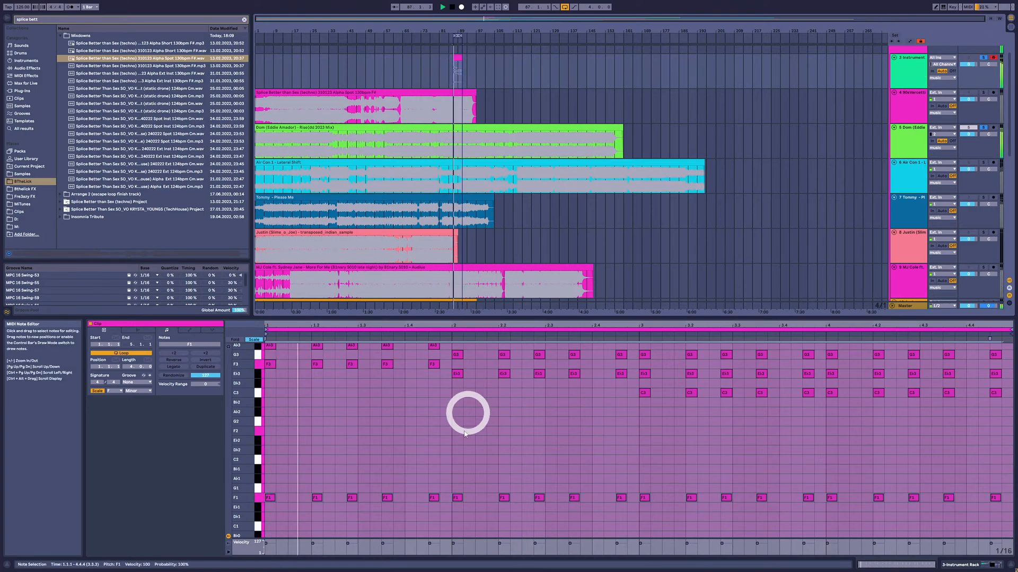
{"action": "key", "text": "space"}
{"action": "scroll", "coordinate": [999, 74], "scroll_direction": "up", "scroll_amount": 1}
{"action": "left_click", "coordinate": [978, 130]}
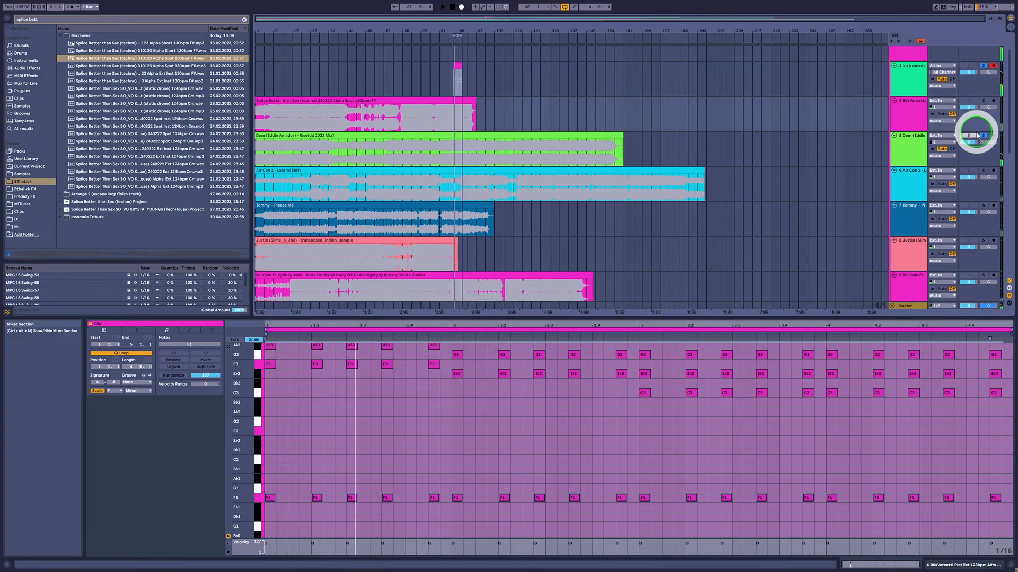
{"action": "left_click", "coordinate": [982, 137]}
{"action": "key", "text": "space"}
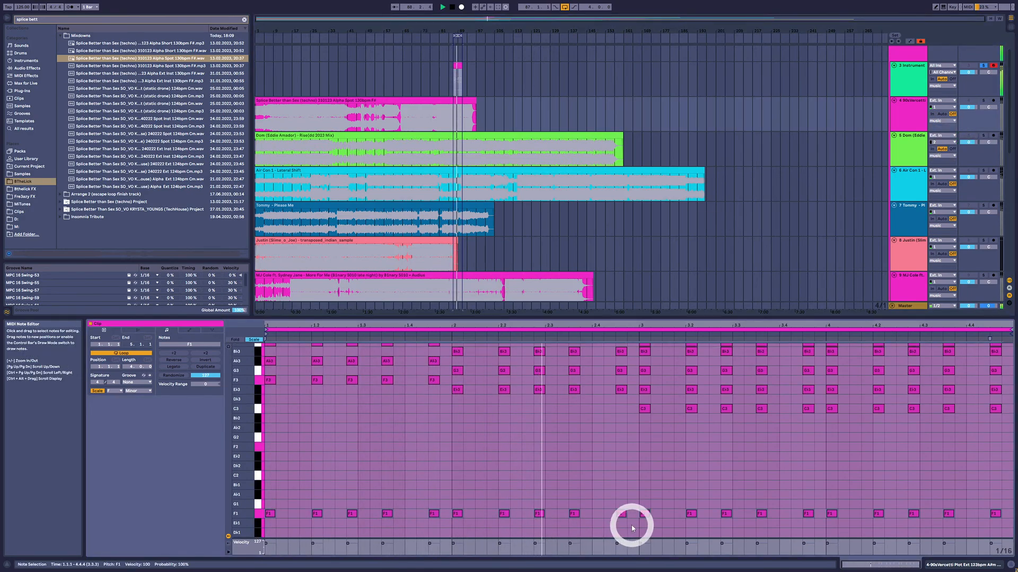
Play the progression and examine how the F1 bass notes in bars 2 to 4 work under the chords.
{"action": "scroll", "coordinate": [625, 525], "scroll_direction": "down", "scroll_amount": 1}
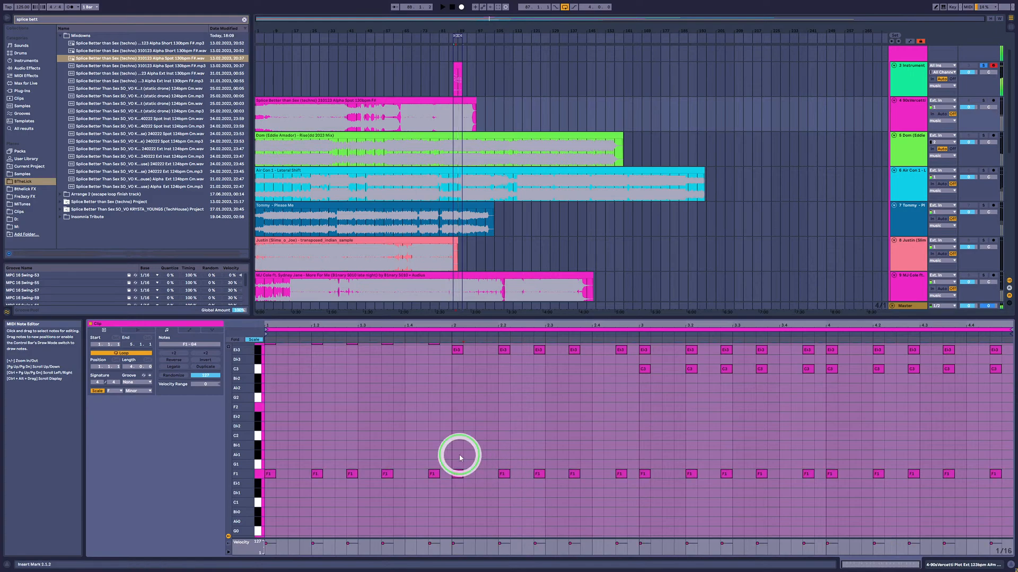
{"action": "left_click_drag", "start_coordinate": [456, 455], "coordinate": [629, 516]}
{"action": "scroll", "coordinate": [668, 514], "scroll_direction": "up", "scroll_amount": 3}
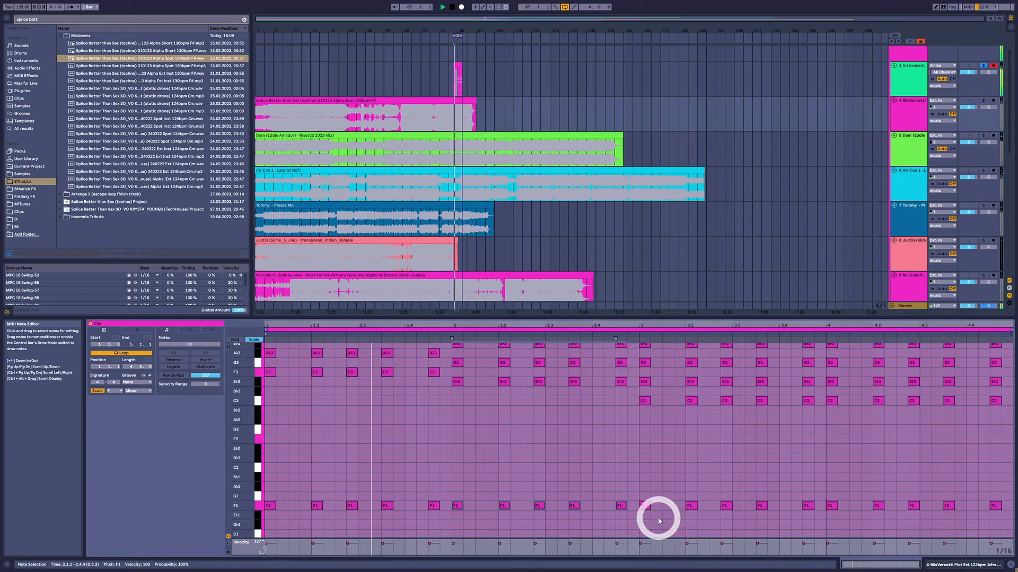
{"action": "scroll", "coordinate": [657, 518], "scroll_direction": "down", "scroll_amount": 4}
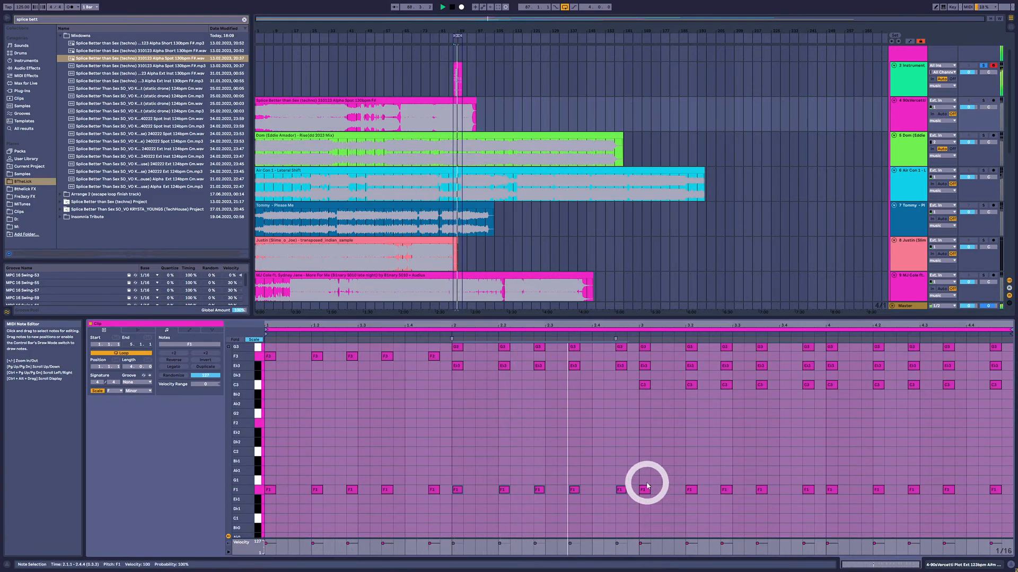
{"action": "left_click_drag", "start_coordinate": [645, 481], "coordinate": [999, 536]}
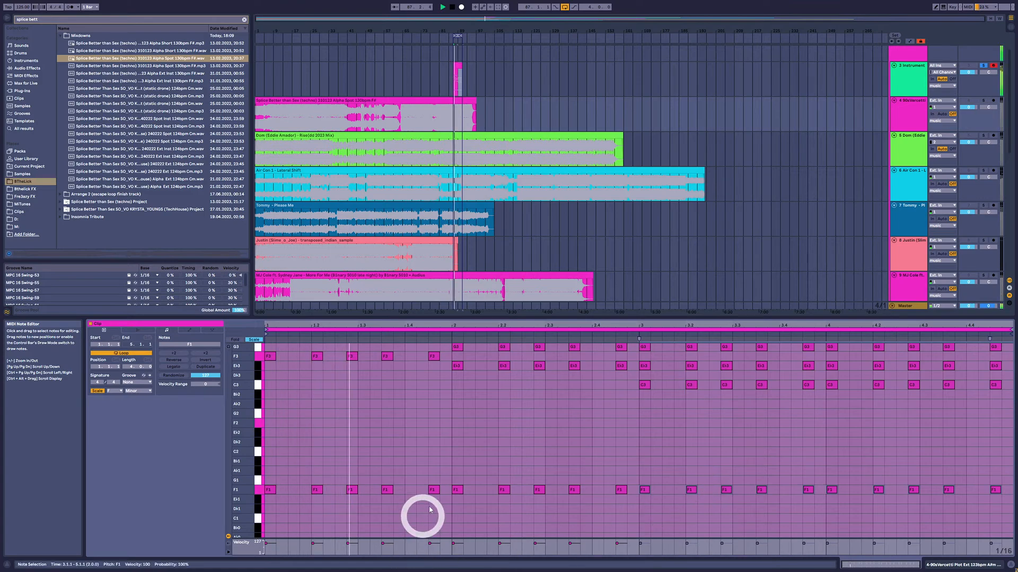
{"action": "scroll", "coordinate": [434, 509], "scroll_direction": "up", "scroll_amount": 1}
{"action": "scroll", "coordinate": [588, 518], "scroll_direction": "up", "scroll_amount": 1}
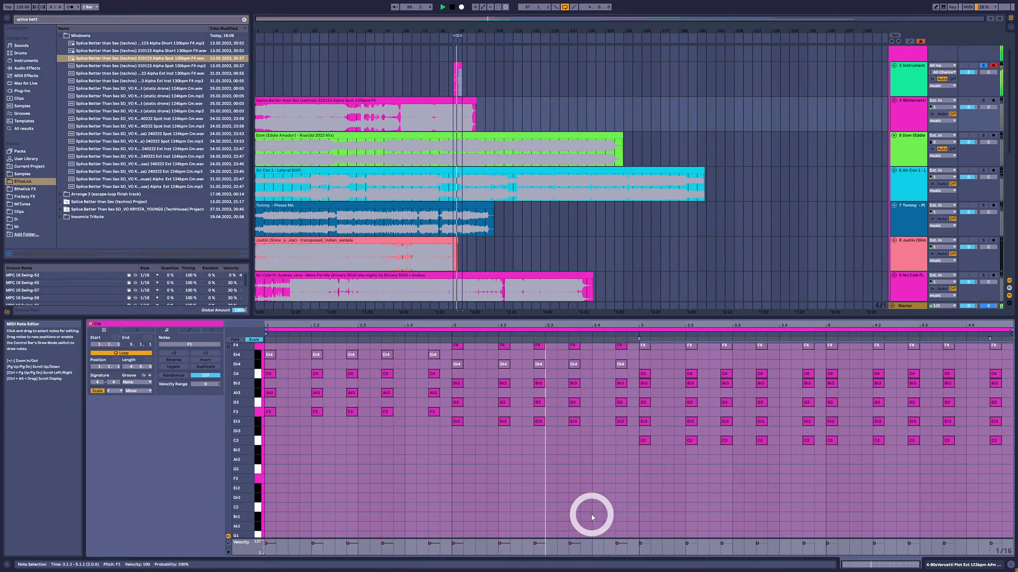
{"action": "scroll", "coordinate": [592, 518], "scroll_direction": "down", "scroll_amount": 4}
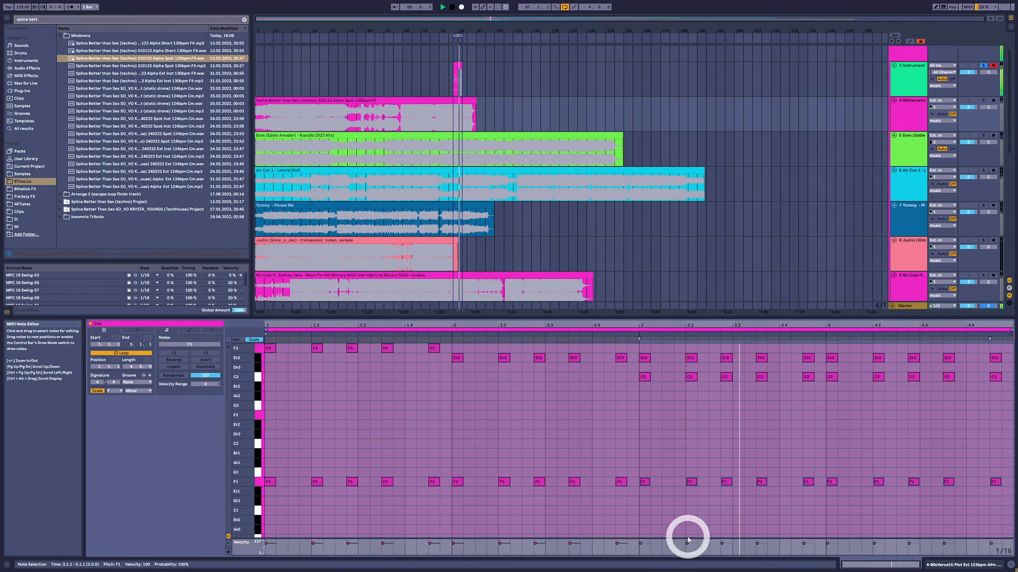
{"action": "left_click", "coordinate": [650, 480]}
{"action": "scroll", "coordinate": [583, 465], "scroll_direction": "up", "scroll_amount": 2}
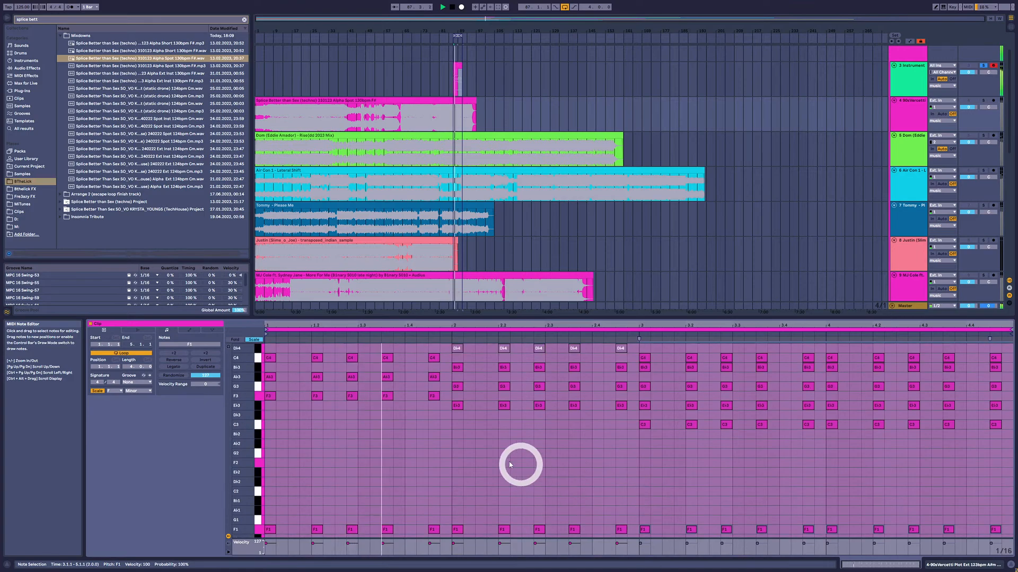
Compare the F1 bass notes in bars 2 to 4 with the chord notes above them.
{"action": "left_click_drag", "start_coordinate": [459, 495], "coordinate": [629, 545]}
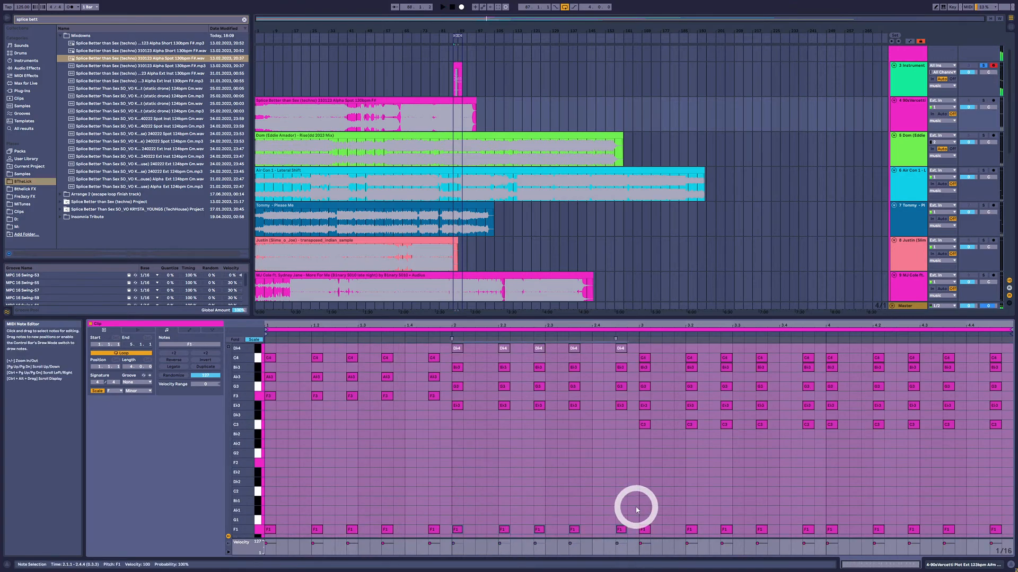
{"action": "scroll", "coordinate": [636, 502], "scroll_direction": "up", "scroll_amount": 2}
{"action": "left_click_drag", "start_coordinate": [453, 375], "coordinate": [631, 386]}
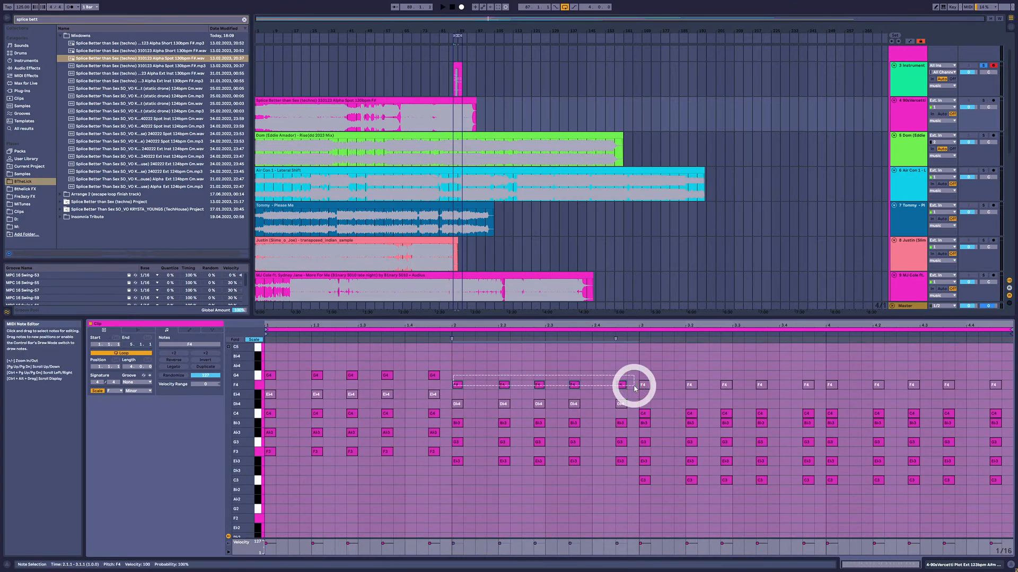
{"action": "scroll", "coordinate": [593, 419], "scroll_direction": "down", "scroll_amount": 8}
{"action": "left_click_drag", "start_coordinate": [454, 442], "coordinate": [624, 496]}
{"action": "left_click_drag", "start_coordinate": [638, 429], "coordinate": [1001, 503]}
{"action": "scroll", "coordinate": [703, 469], "scroll_direction": "up", "scroll_amount": 2}
{"action": "scroll", "coordinate": [703, 469], "scroll_direction": "up", "scroll_amount": 3}
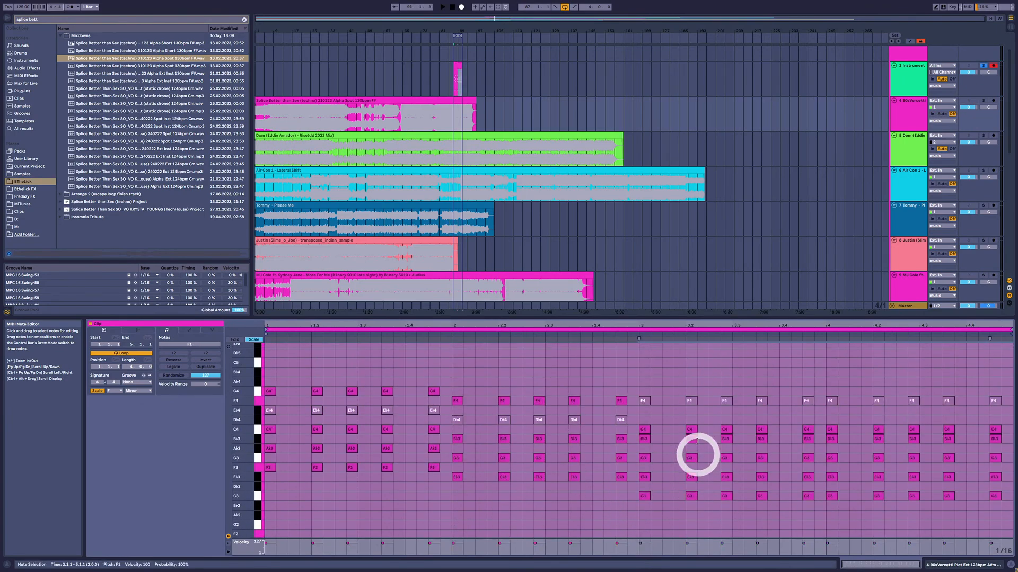
{"action": "left_click_drag", "start_coordinate": [647, 513], "coordinate": [1012, 455]}
{"action": "scroll", "coordinate": [837, 446], "scroll_direction": "down", "scroll_amount": 5}
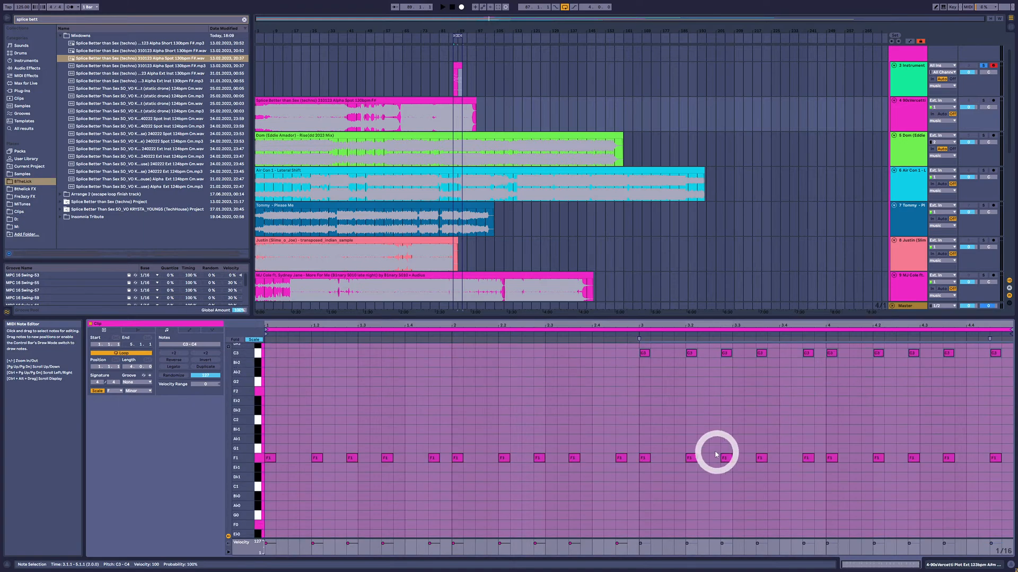
{"action": "left_click_drag", "start_coordinate": [642, 438], "coordinate": [998, 503]}
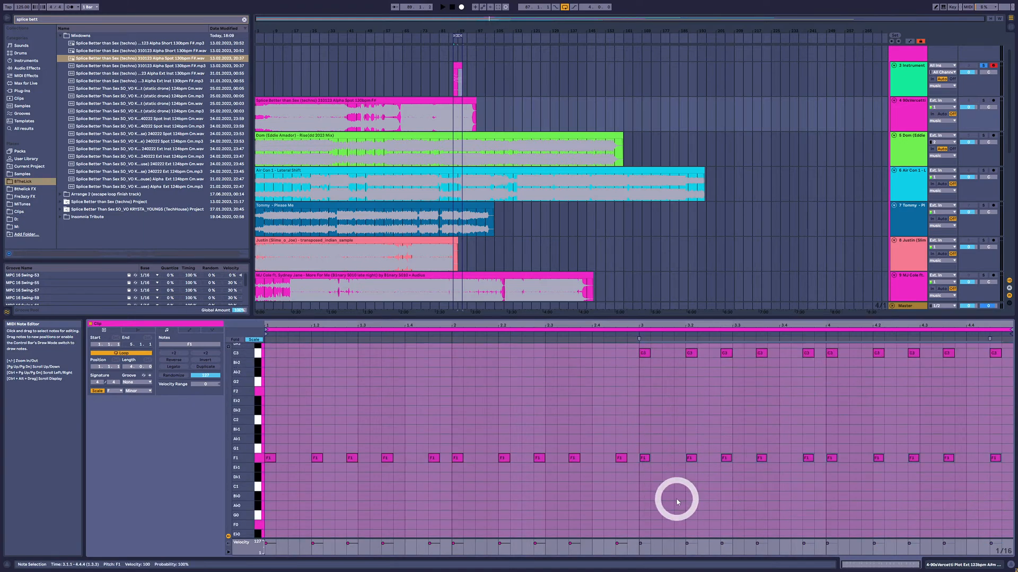
Lower the F1 bass notes in bars 3 and 4 to C1 and play the progression.
{"action": "key", "text": "Down"}
{"action": "key", "text": "Down"}
{"action": "key", "text": "Down"}
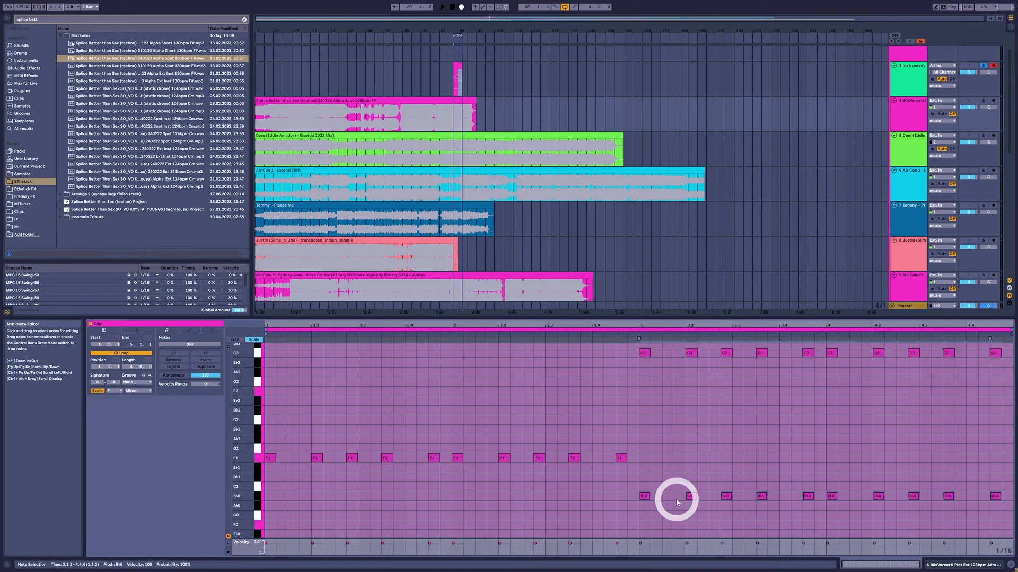
{"action": "key", "text": "space"}
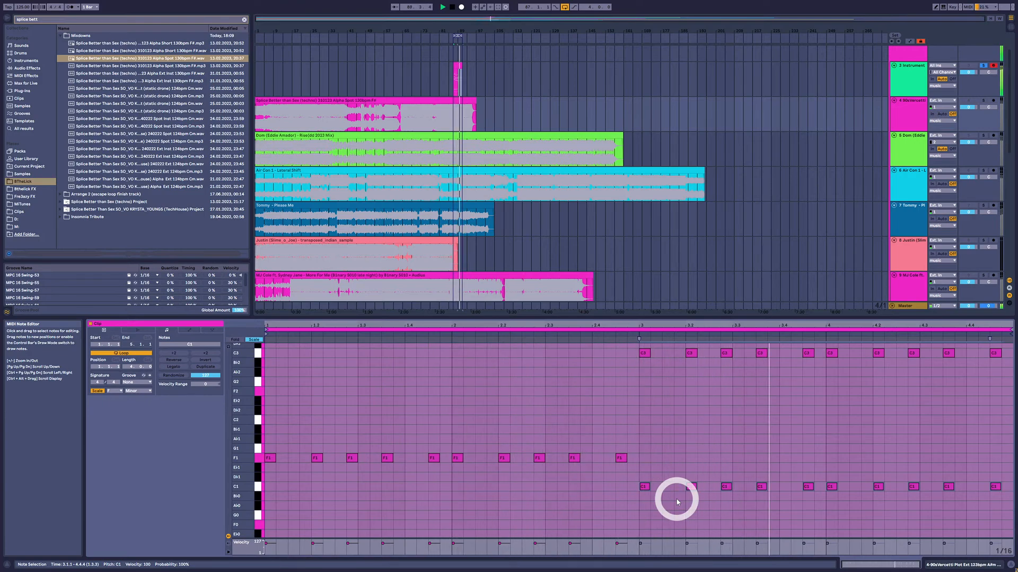
Lower the bass notes in bar 2 to Eb1 and play the progression with the moving bass line.
{"action": "left_click_drag", "start_coordinate": [638, 432], "coordinate": [454, 477]}
{"action": "key", "text": "Down"}
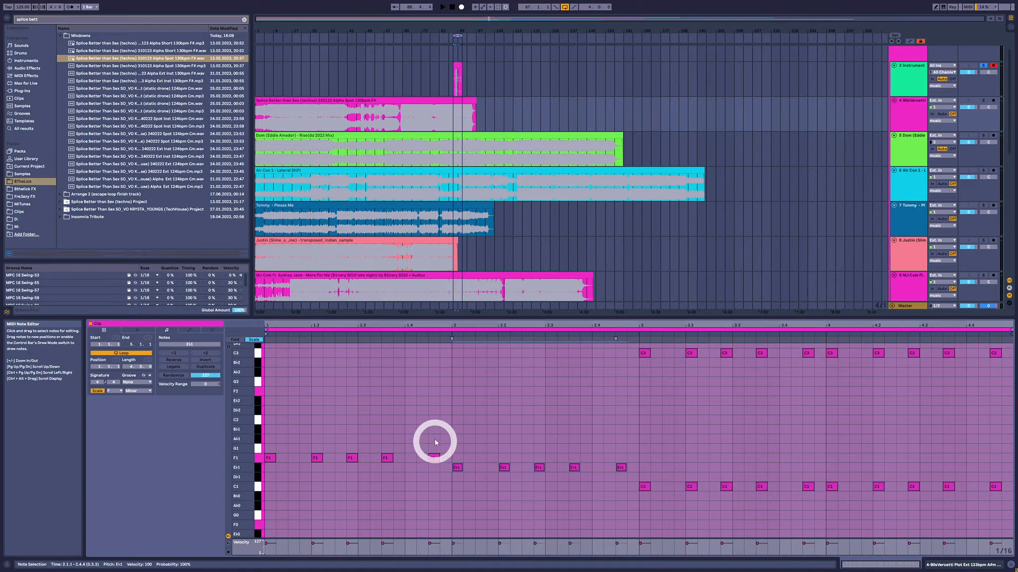
{"action": "left_click_drag", "start_coordinate": [440, 432], "coordinate": [621, 483]}
{"action": "left_click_drag", "start_coordinate": [624, 476], "coordinate": [1007, 493]}
{"action": "key", "text": "space"}
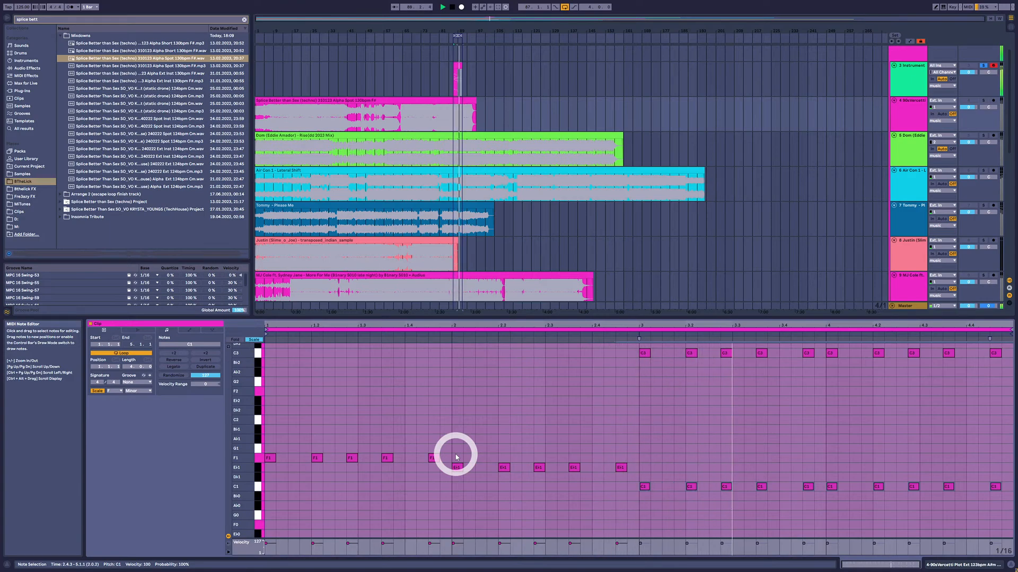
Solo the Rise track and play its arrangement from bar 117.
{"action": "scroll", "coordinate": [822, 393], "scroll_direction": "up", "scroll_amount": 8}
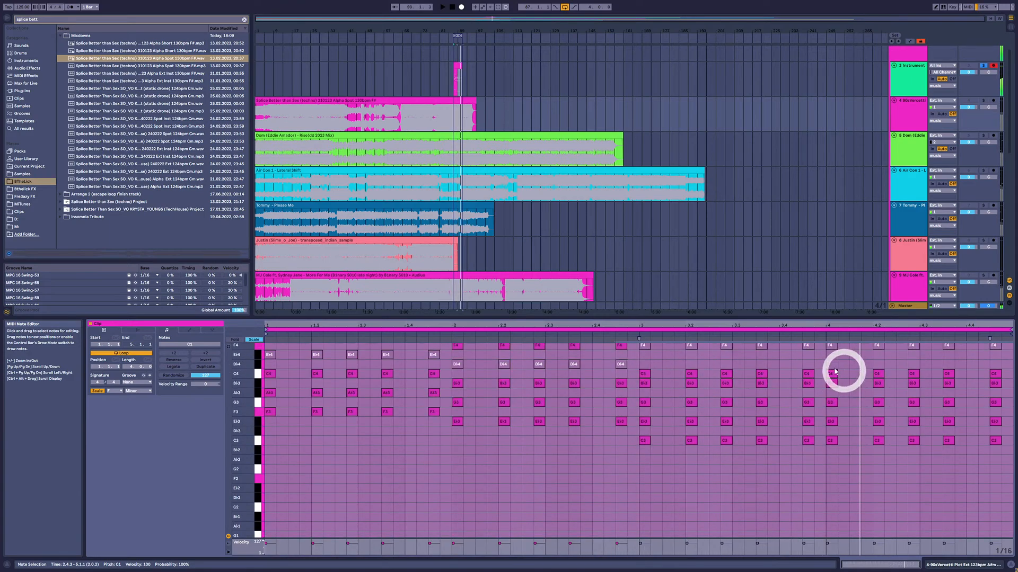
{"action": "scroll", "coordinate": [642, 408], "scroll_direction": "down", "scroll_amount": 3}
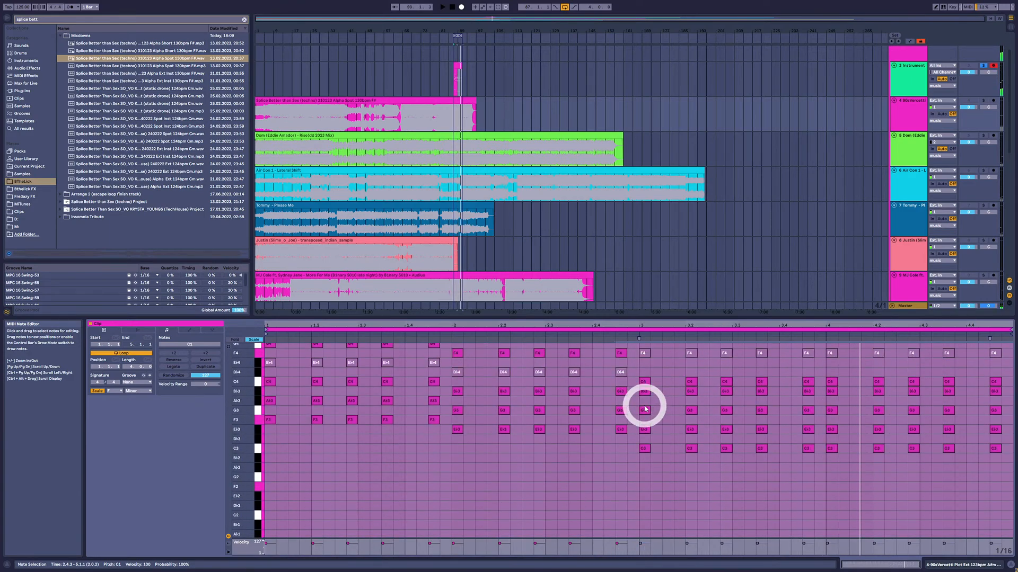
{"action": "left_click", "coordinate": [501, 148]}
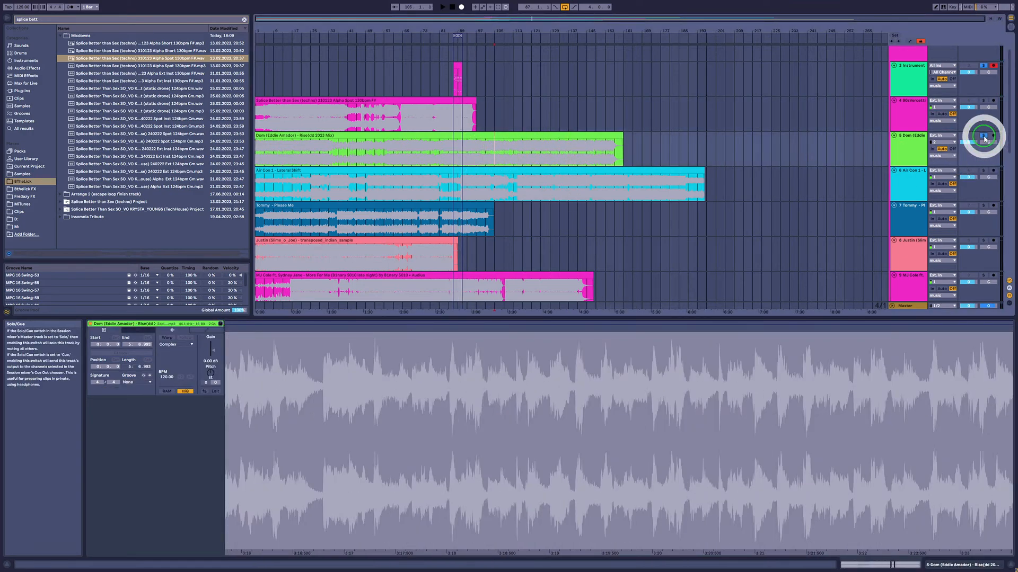
{"action": "scroll", "coordinate": [583, 300], "scroll_direction": "down", "scroll_amount": 4}
{"action": "scroll", "coordinate": [557, 145], "scroll_direction": "up", "scroll_amount": 2}
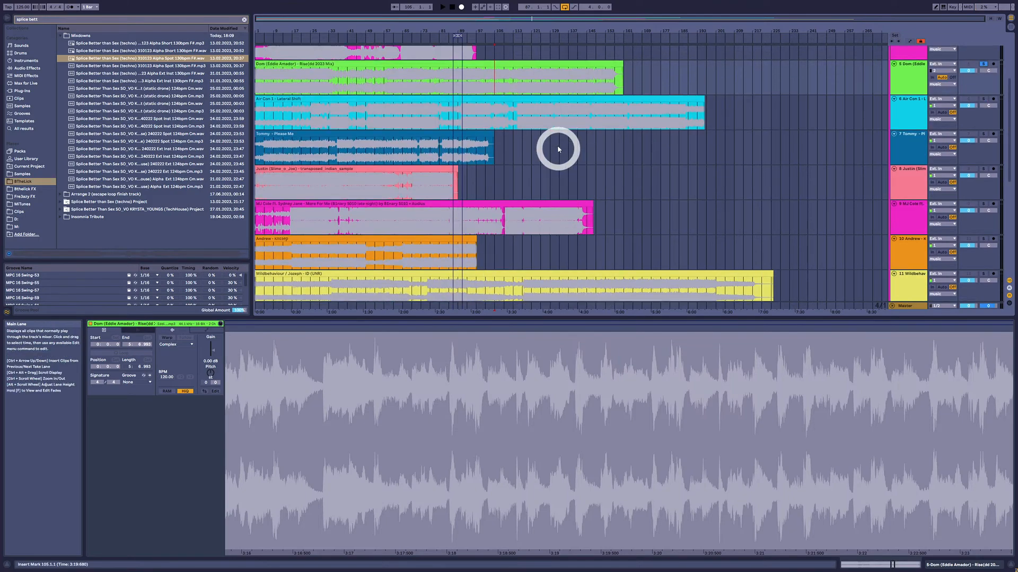
{"action": "left_click", "coordinate": [521, 115]}
{"action": "key", "text": "space"}
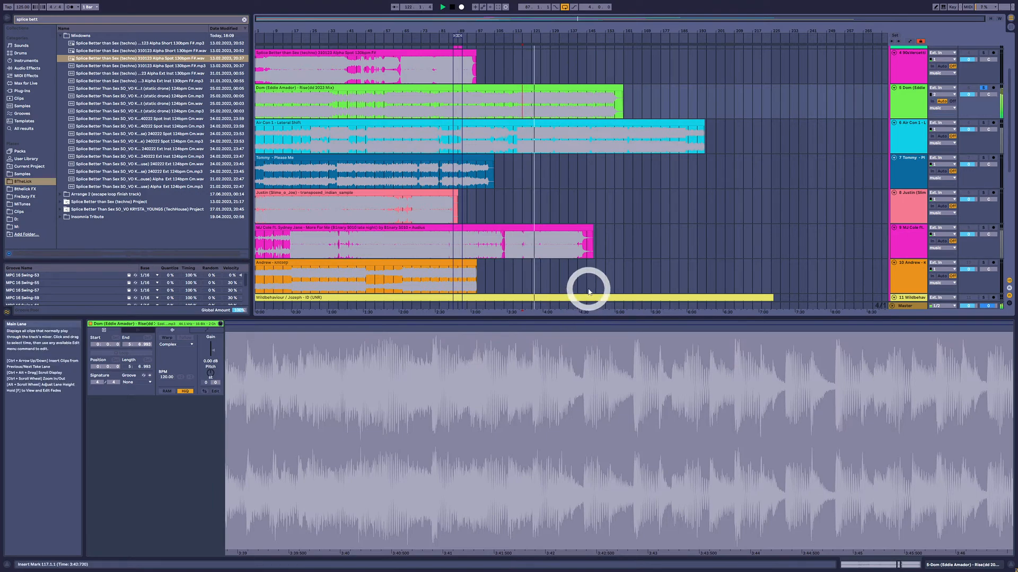
{"action": "scroll", "coordinate": [588, 289], "scroll_direction": "down", "scroll_amount": 3}
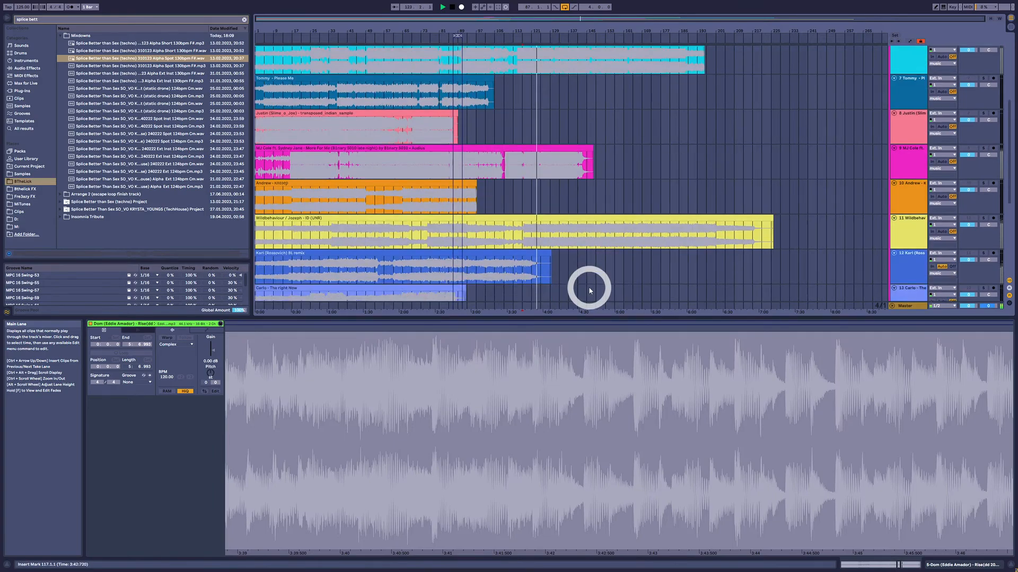
{"action": "scroll", "coordinate": [589, 287], "scroll_direction": "up", "scroll_amount": 4}
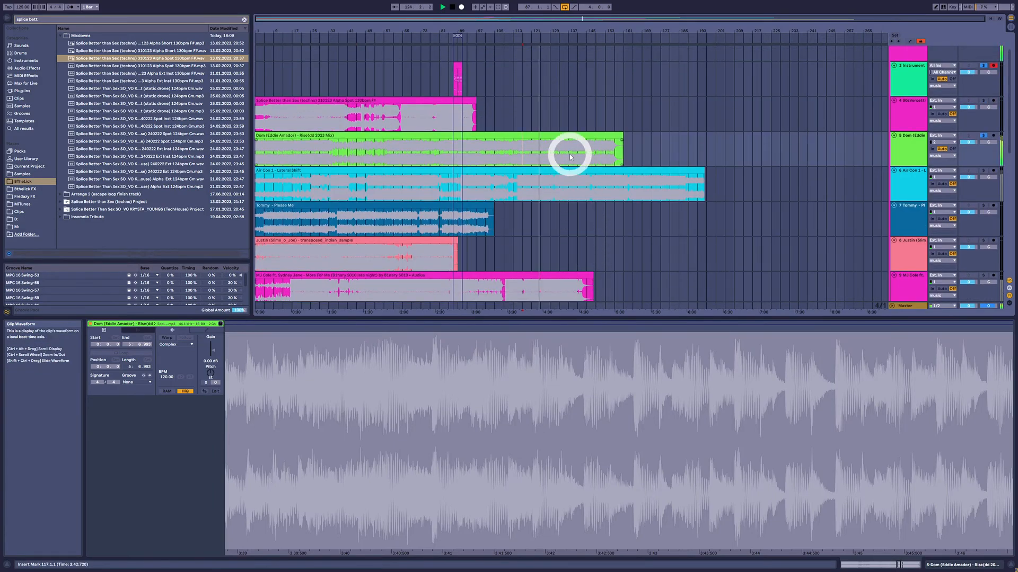
{"action": "scroll", "coordinate": [588, 288], "scroll_direction": "down", "scroll_amount": 4}
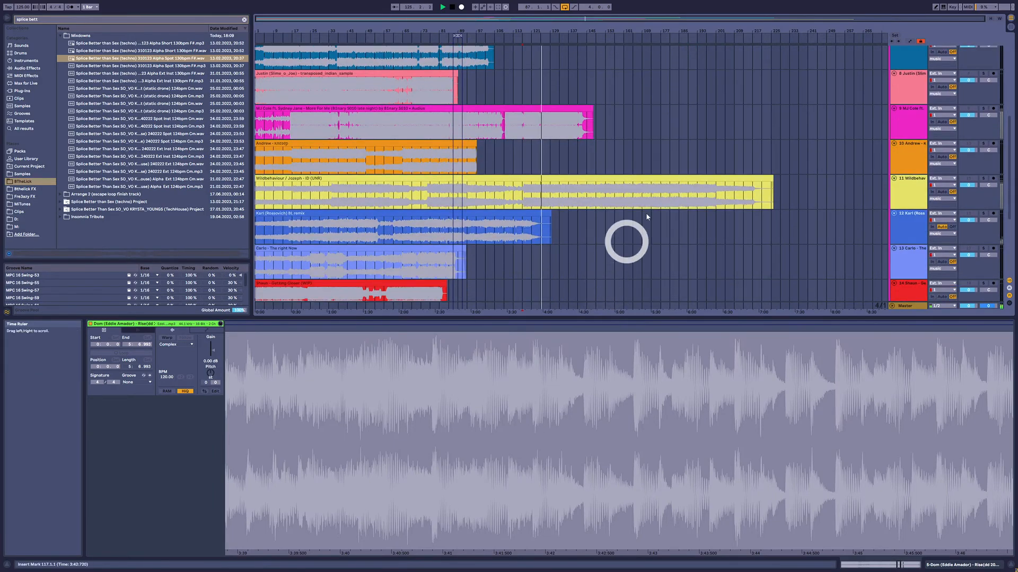
Reopen the chord clip and raise the C4 notes to Db4 in bar 3 and to Eb4 in bar 4.
{"action": "key", "text": "shift+Tab"}
{"action": "scroll", "coordinate": [576, 139], "scroll_direction": "up", "scroll_amount": 2}
{"action": "scroll", "coordinate": [576, 137], "scroll_direction": "up", "scroll_amount": 3}
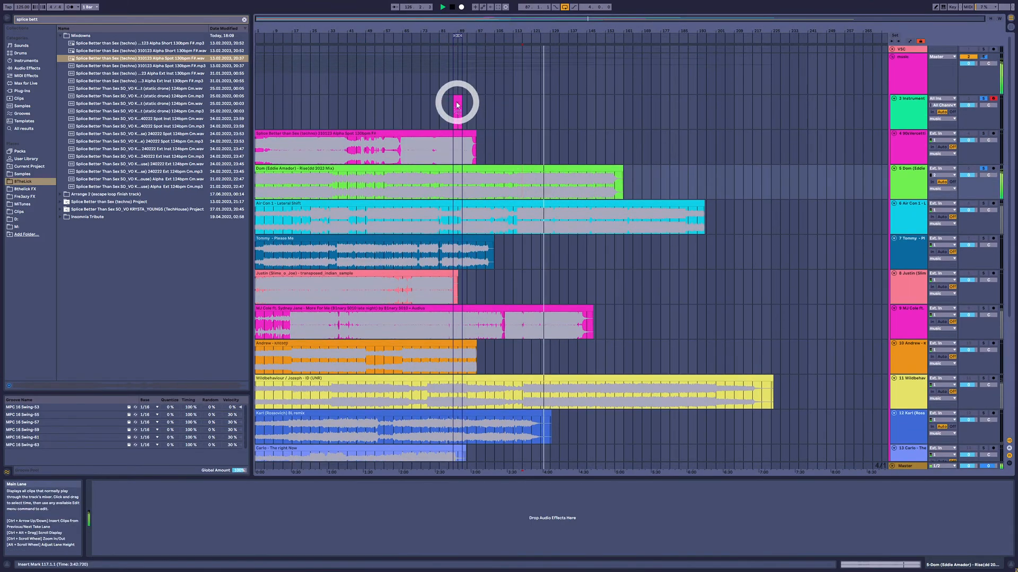
{"action": "double_click", "coordinate": [457, 99]}
{"action": "scroll", "coordinate": [689, 382], "scroll_direction": "up", "scroll_amount": 5}
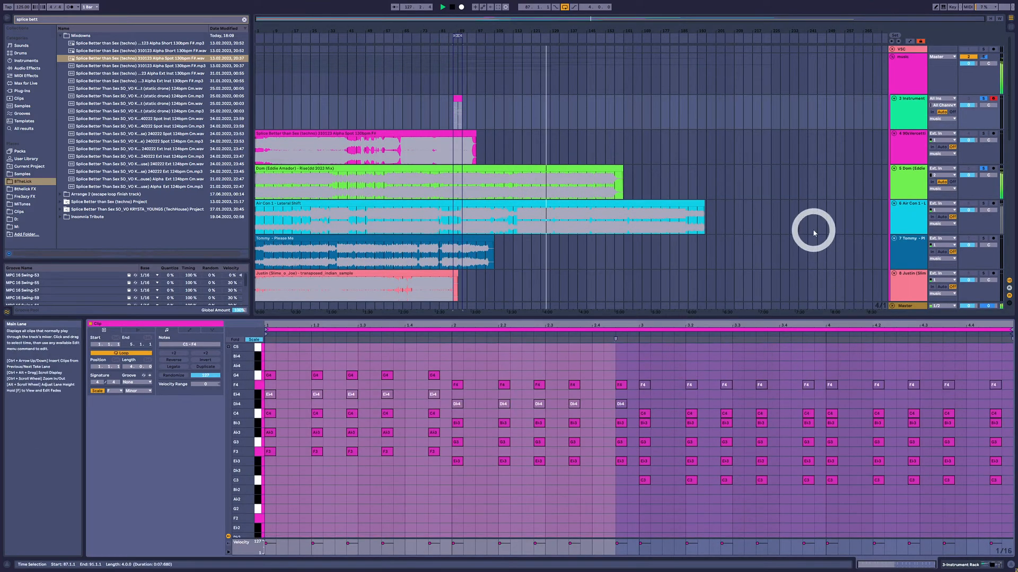
{"action": "scroll", "coordinate": [813, 229], "scroll_direction": "down", "scroll_amount": 2}
{"action": "scroll", "coordinate": [744, 408], "scroll_direction": "up", "scroll_amount": 1}
{"action": "left_click_drag", "start_coordinate": [636, 424], "coordinate": [1014, 439]}
{"action": "key", "text": "Up"}
{"action": "key", "text": "Up"}
{"action": "key", "text": "Up"}
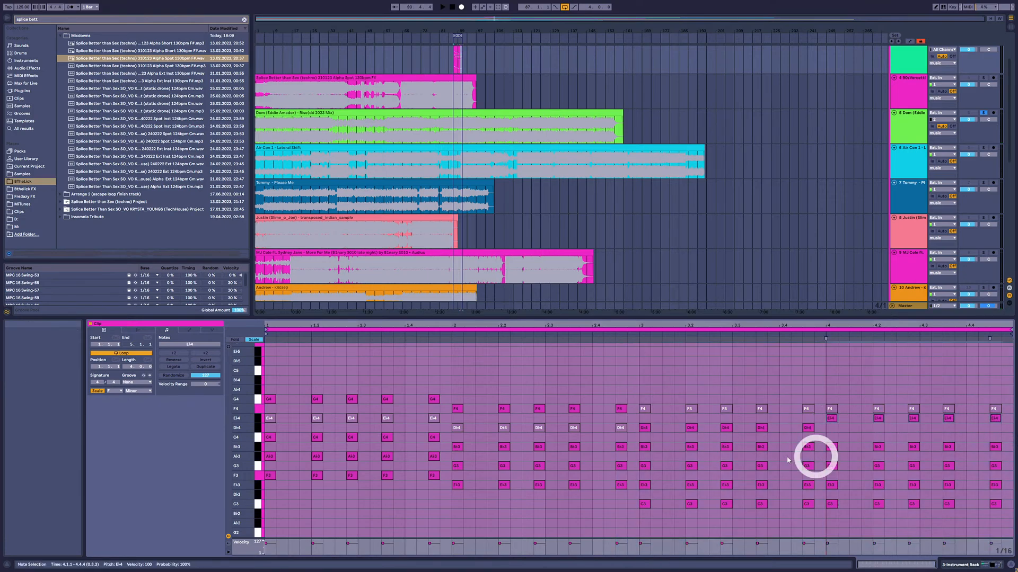
Take the solo off the Rise track and play the revised chord progression on the instrument track.
{"action": "scroll", "coordinate": [922, 109], "scroll_direction": "up", "scroll_amount": 1}
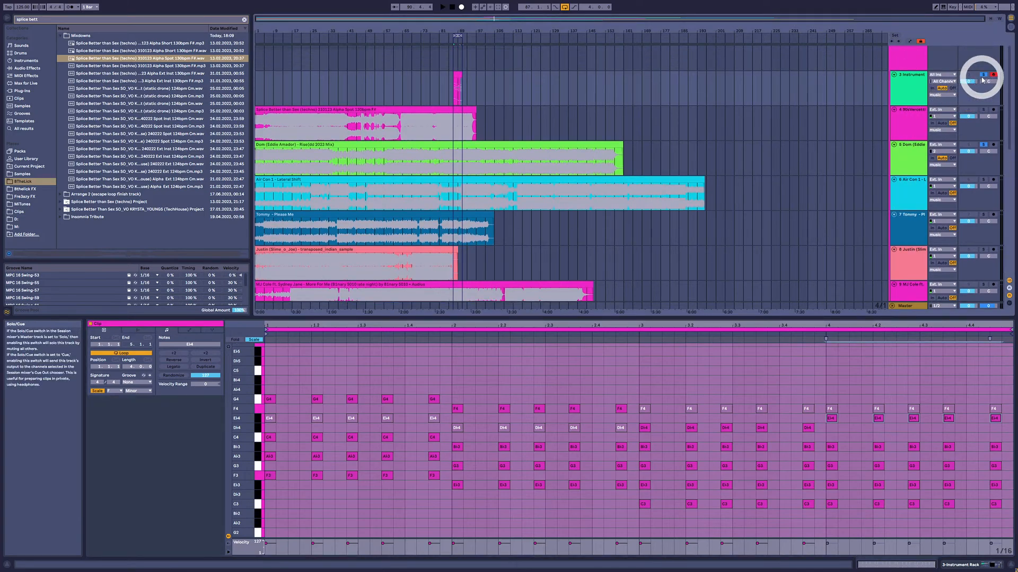
{"action": "key", "text": "space"}
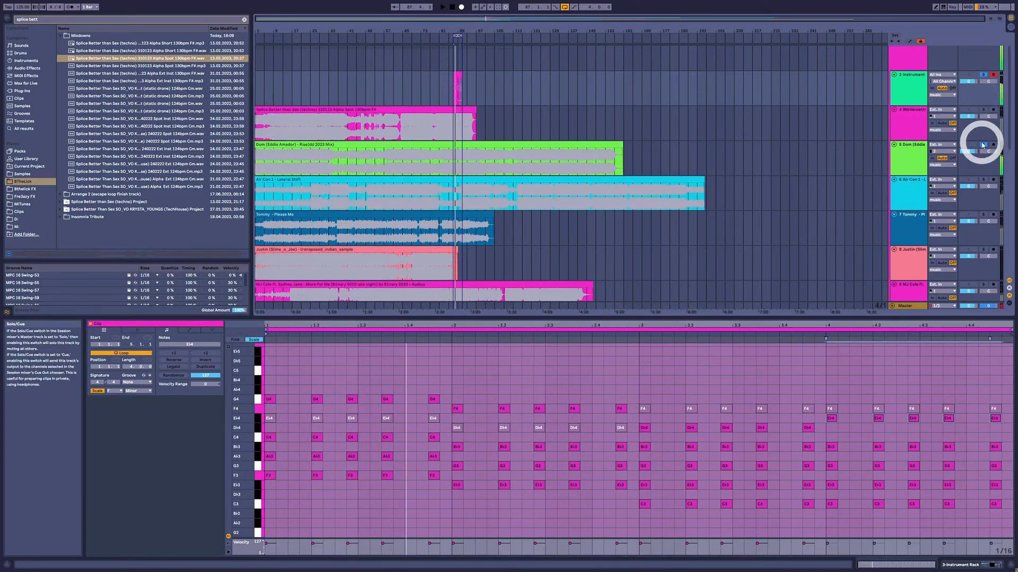
{"action": "scroll", "coordinate": [743, 443], "scroll_direction": "down", "scroll_amount": 2}
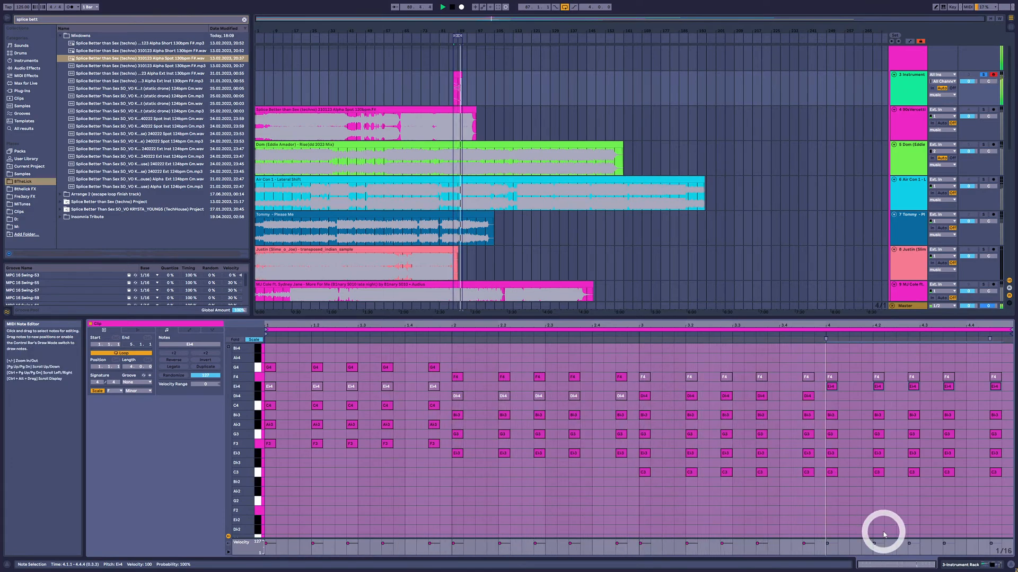
{"action": "left_click_drag", "start_coordinate": [833, 395], "coordinate": [1013, 372]}
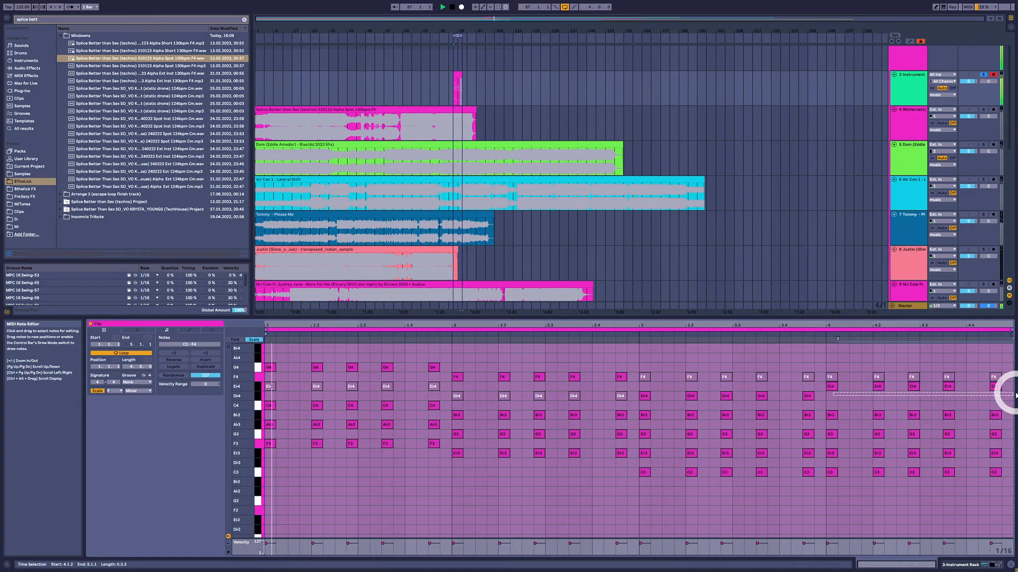
{"action": "left_click_drag", "start_coordinate": [821, 401], "coordinate": [641, 397]}
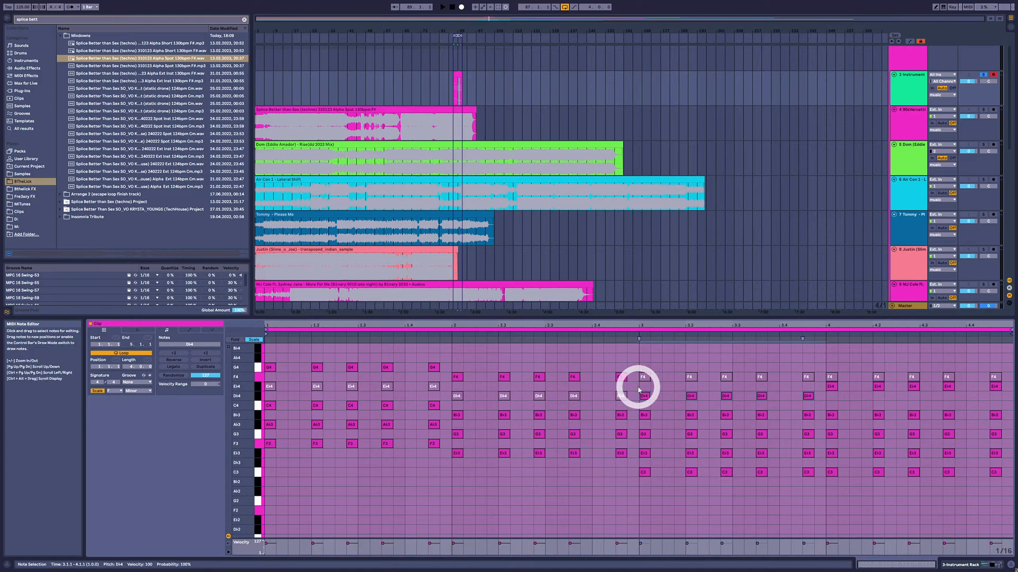
Compare the Db4 notes in bars 2 and 3 with the Eb4 notes in bar 4.
{"action": "left_click_drag", "start_coordinate": [639, 391], "coordinate": [815, 410]}
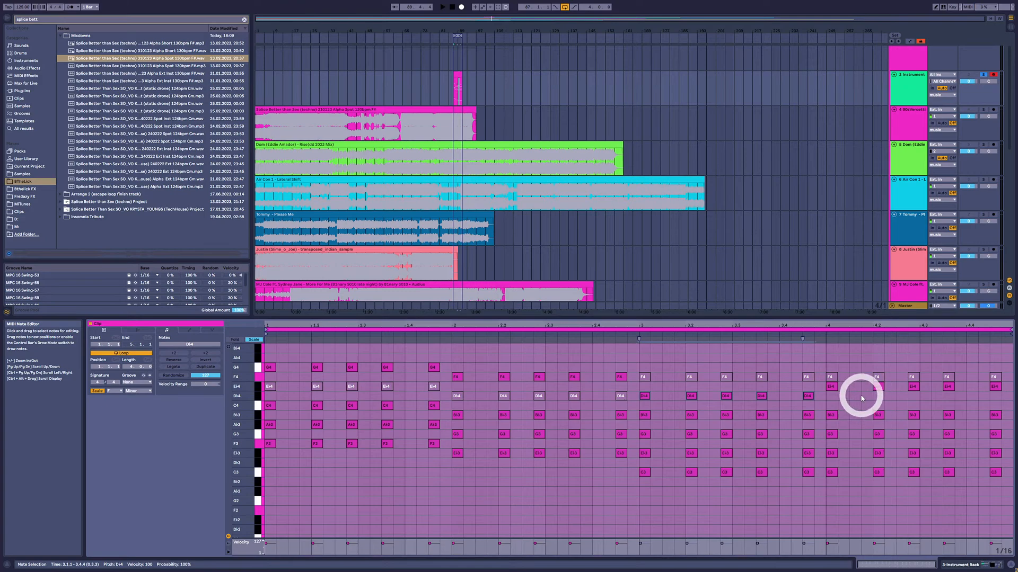
{"action": "left_click_drag", "start_coordinate": [833, 393], "coordinate": [996, 395]}
{"action": "left_click_drag", "start_coordinate": [811, 390], "coordinate": [645, 404]}
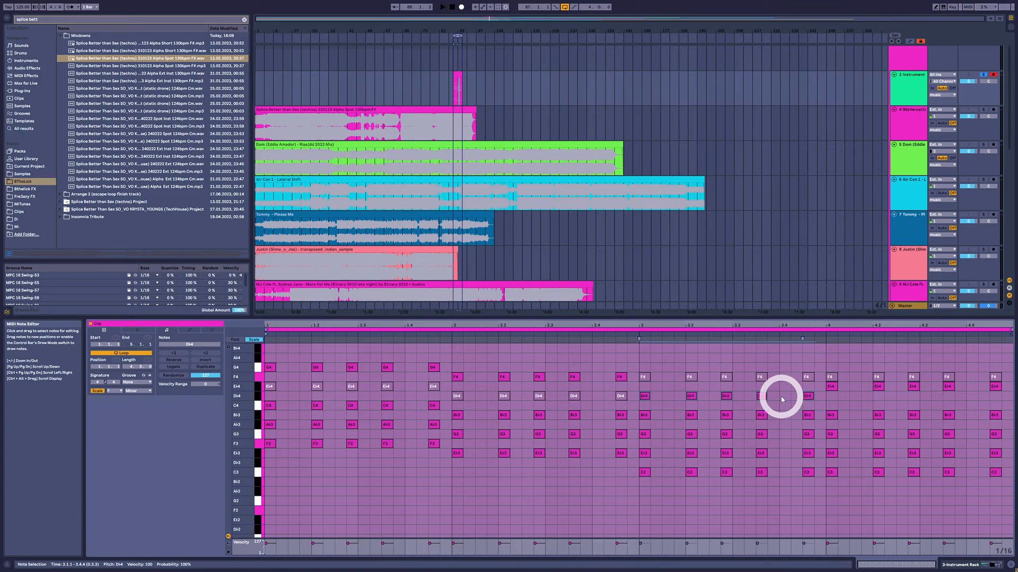
{"action": "left_click_drag", "start_coordinate": [830, 399], "coordinate": [1010, 384]}
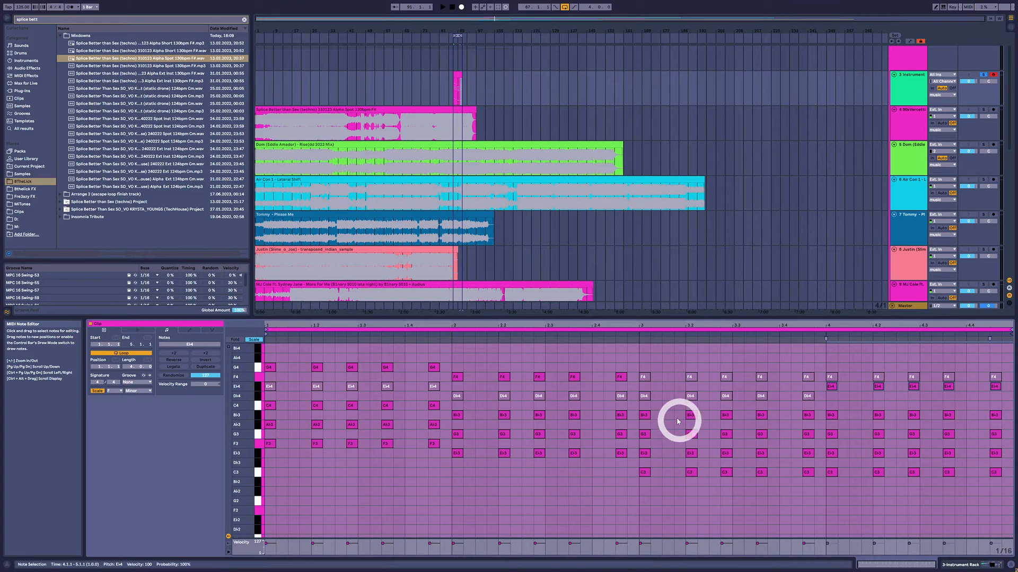
{"action": "left_click_drag", "start_coordinate": [646, 396], "coordinate": [817, 395]}
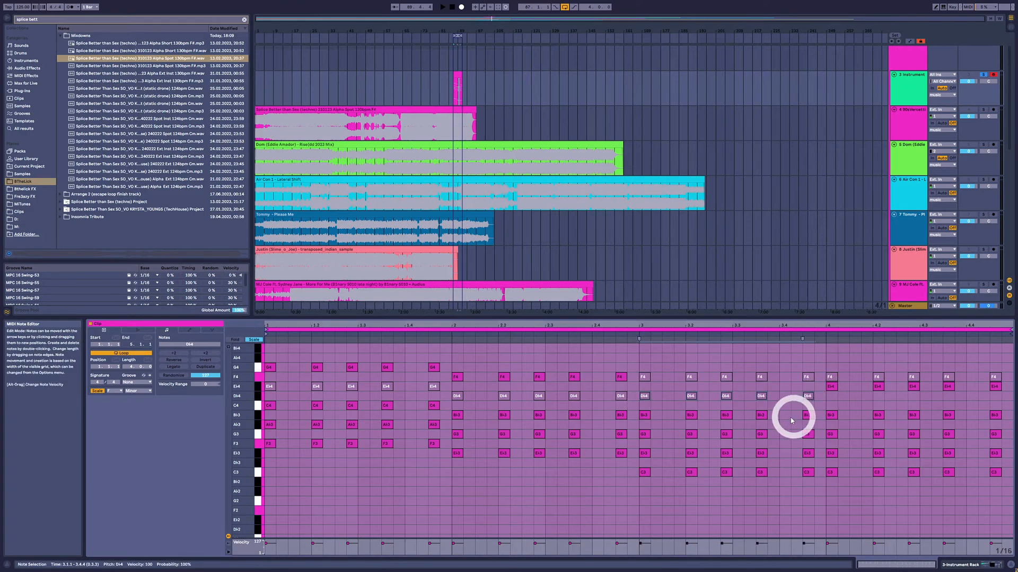
{"action": "left_click", "coordinate": [626, 391]}
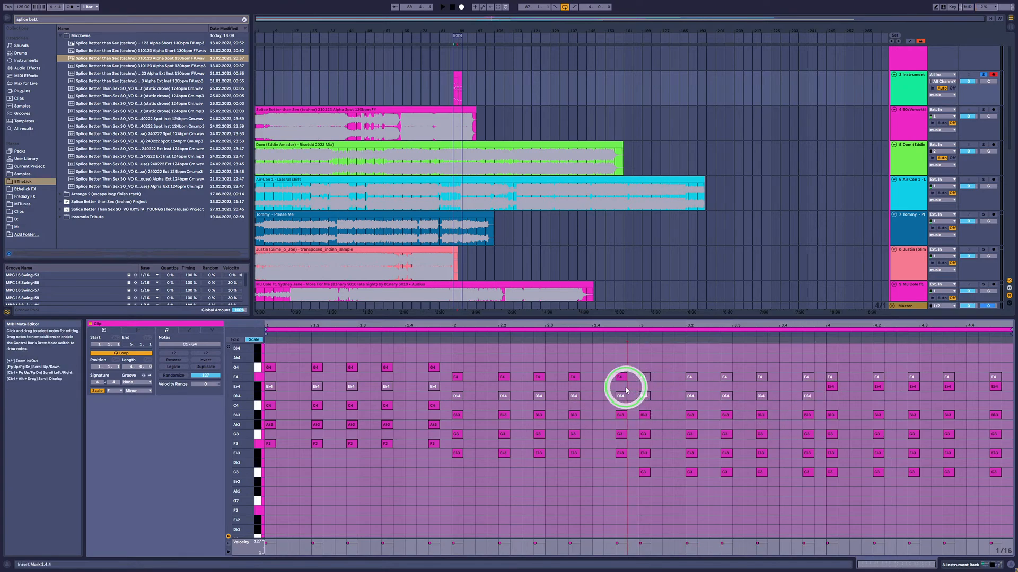
{"action": "left_click_drag", "start_coordinate": [626, 391], "coordinate": [461, 404]}
{"action": "left_click_drag", "start_coordinate": [650, 390], "coordinate": [812, 403]}
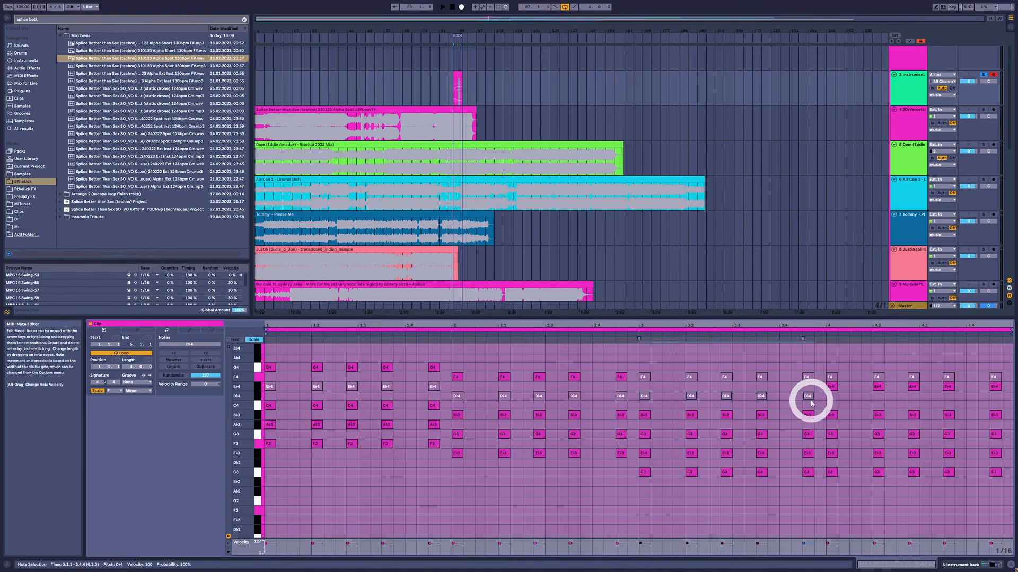
{"action": "left_click_drag", "start_coordinate": [829, 400], "coordinate": [991, 396]}
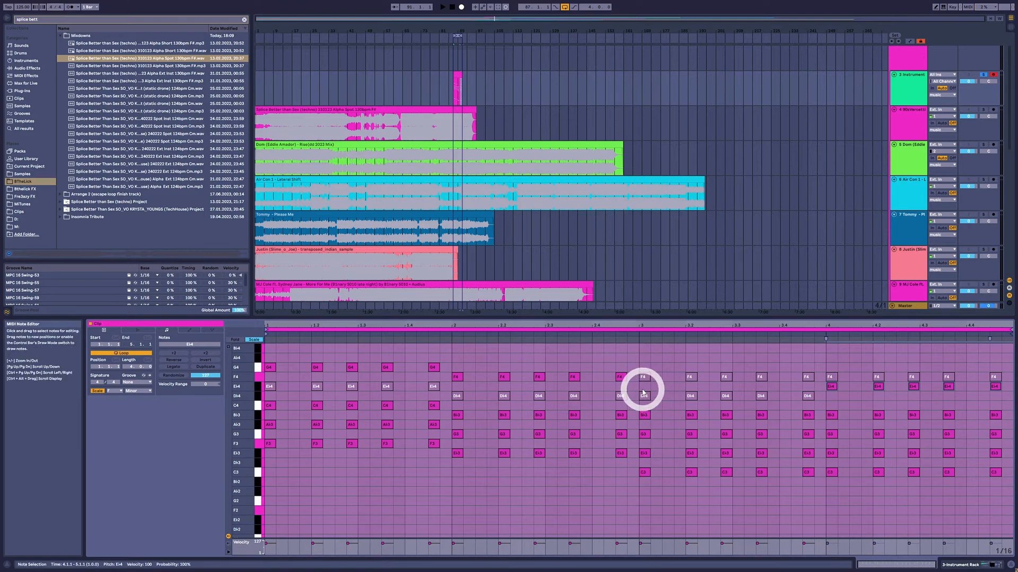
Try the Db4 notes in bar 3 at C4, then move them back to Db4.
{"action": "left_click_drag", "start_coordinate": [643, 393], "coordinate": [807, 408]}
{"action": "key", "text": "Down"}
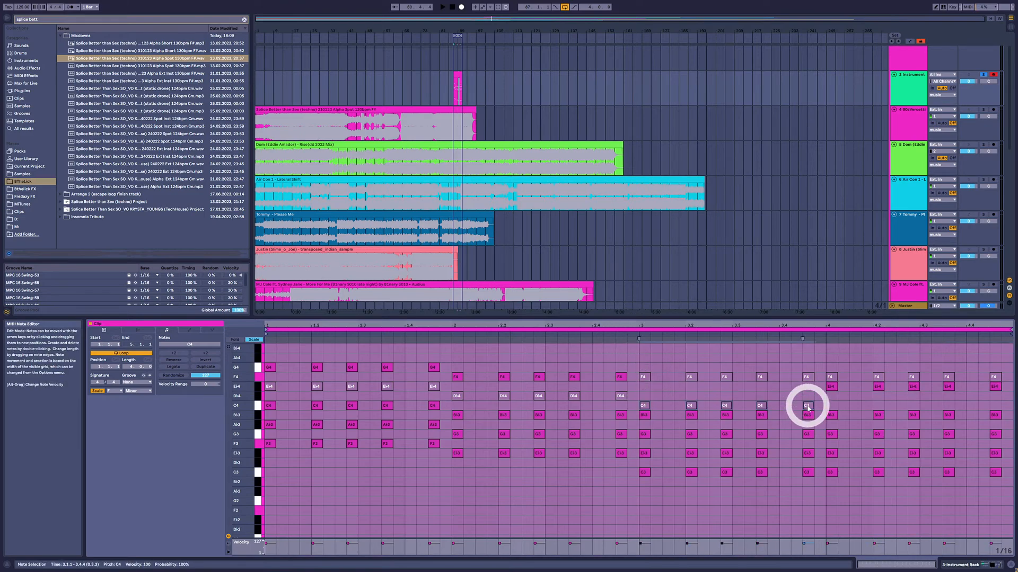
{"action": "key", "text": "0"}
{"action": "left_click_drag", "start_coordinate": [649, 396], "coordinate": [833, 411]}
{"action": "left_click_drag", "start_coordinate": [647, 500], "coordinate": [649, 395]}
{"action": "key", "text": "Up"}
{"action": "key", "text": "Up"}
{"action": "key", "text": "Down"}
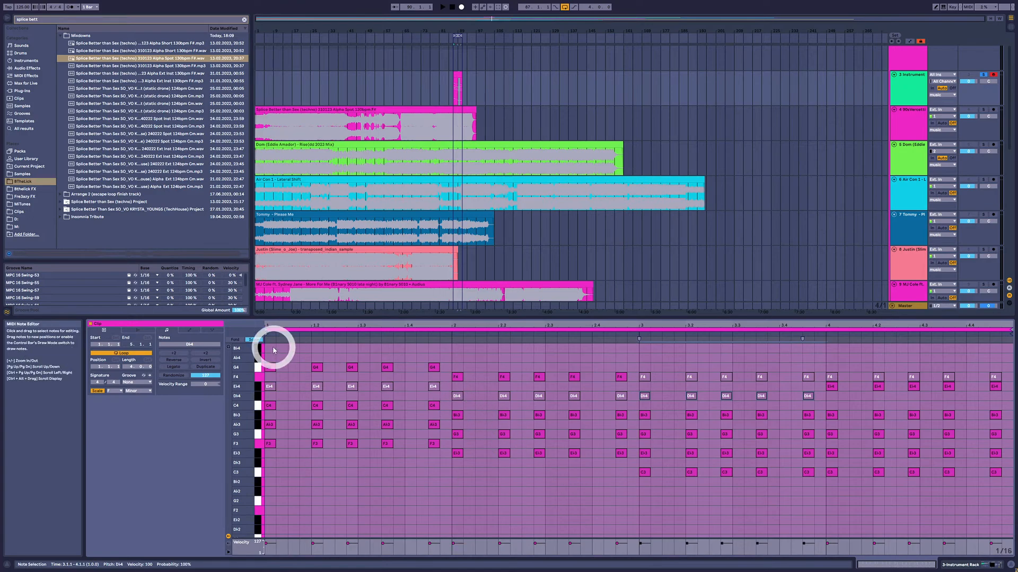
Show all the notes outside the scale and raise the Db4 notes in bar 3 to D4.
{"action": "left_click", "coordinate": [255, 340]}
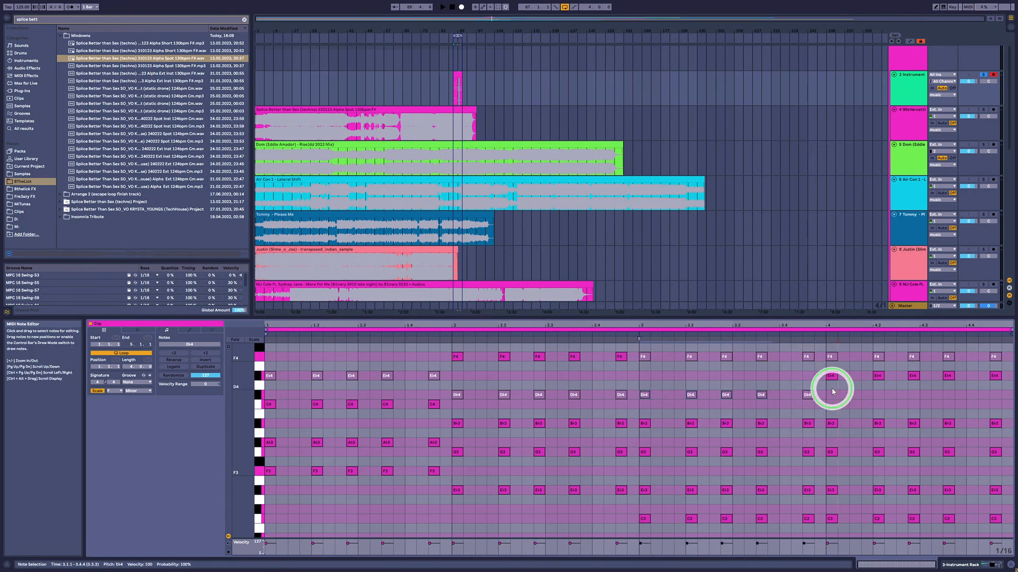
{"action": "left_click_drag", "start_coordinate": [831, 387], "coordinate": [640, 405]}
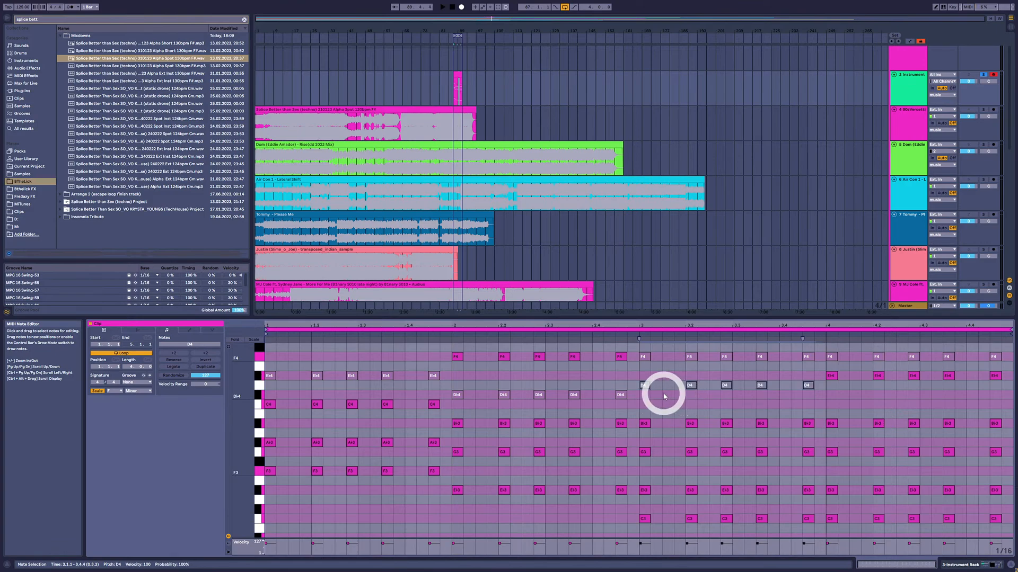
{"action": "key", "text": "Up"}
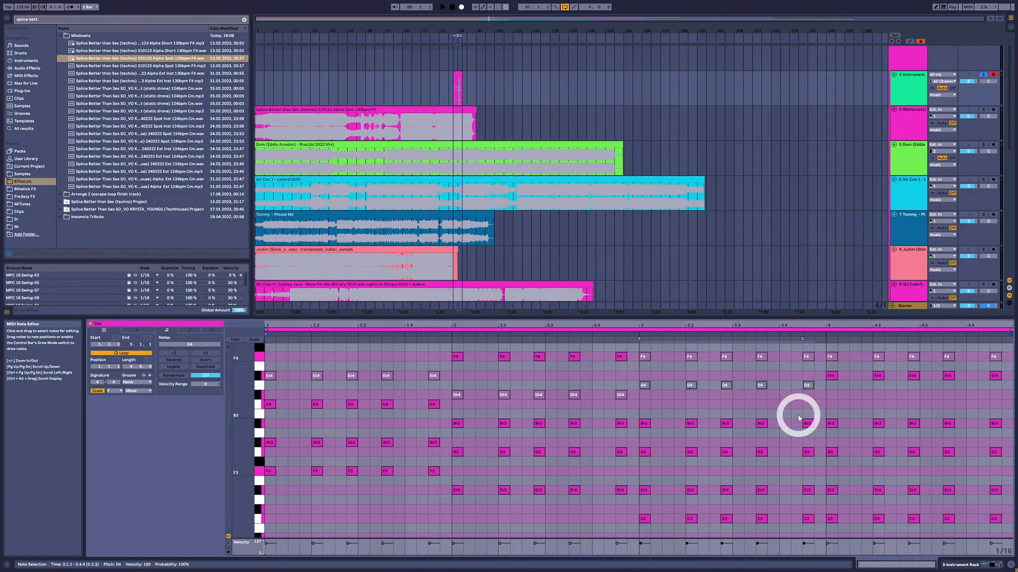
{"action": "left_click", "coordinate": [799, 418]}
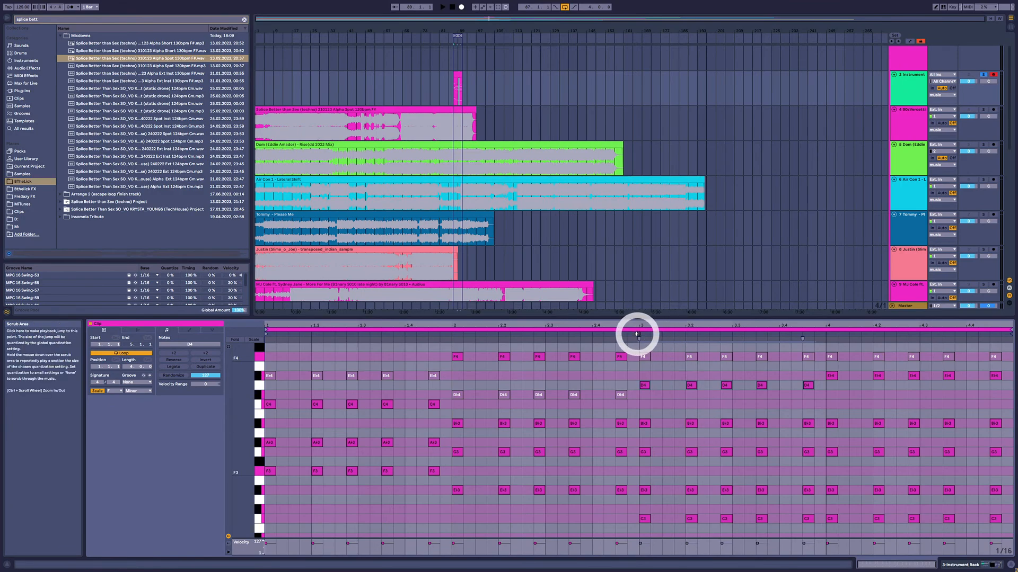
{"action": "left_click_drag", "start_coordinate": [647, 370], "coordinate": [788, 395]}
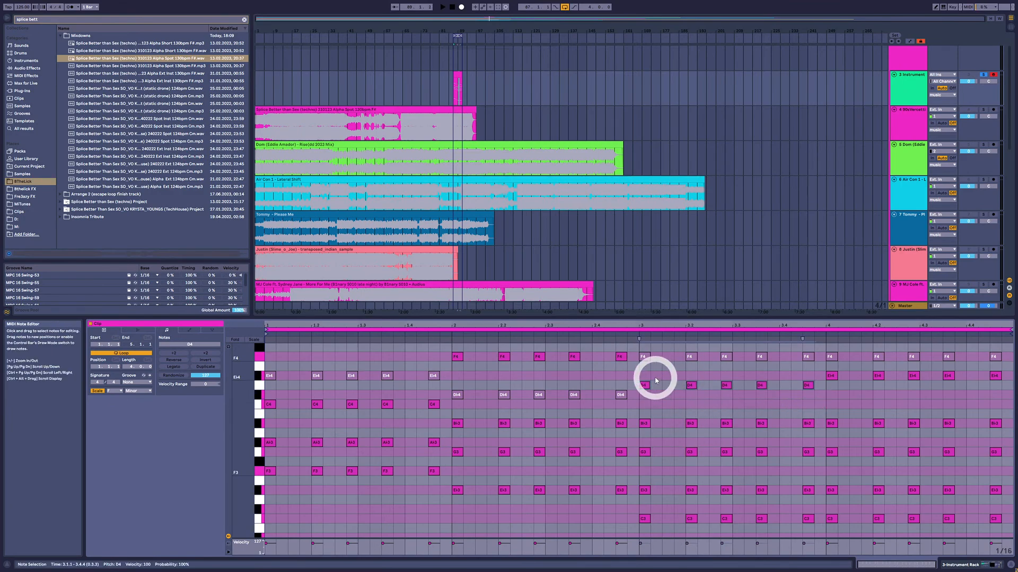
{"action": "left_click_drag", "start_coordinate": [648, 379], "coordinate": [820, 403]}
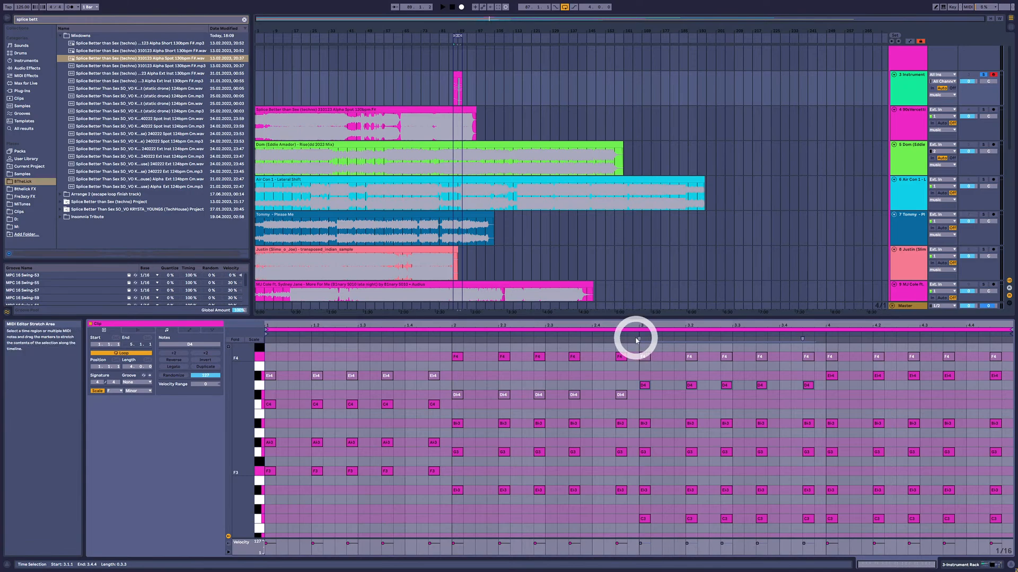
Lower the Eb4 notes in bar 4 to D4 and play bars 3 and 4 to hear the change.
{"action": "left_click", "coordinate": [635, 336]}
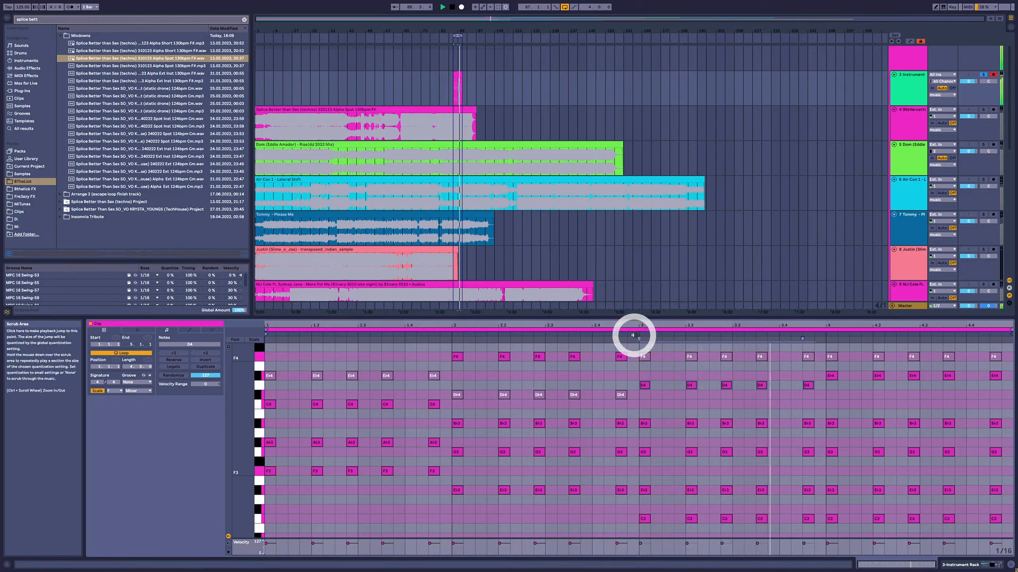
{"action": "left_click_drag", "start_coordinate": [828, 390], "coordinate": [1009, 375]}
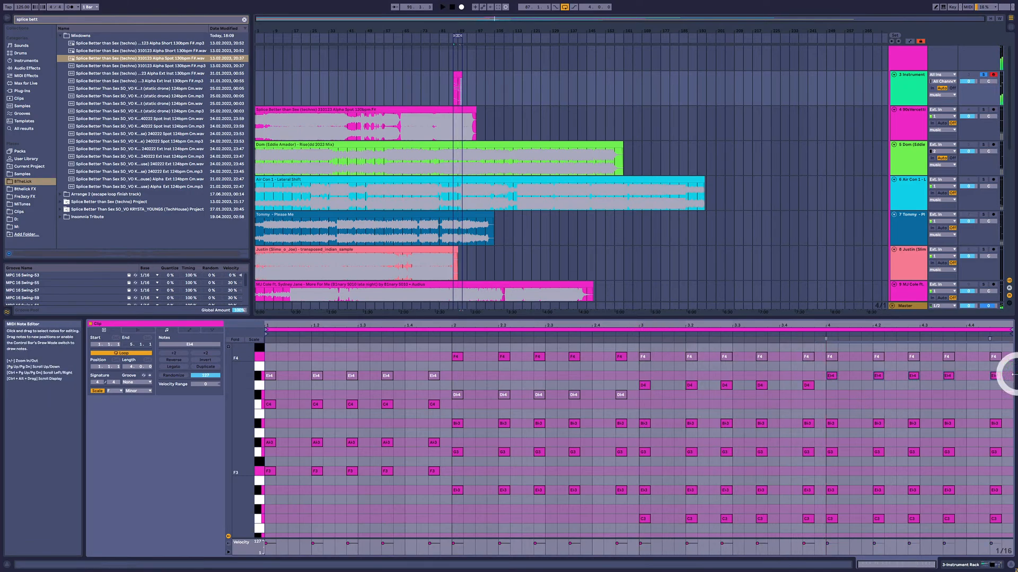
{"action": "key", "text": "Down"}
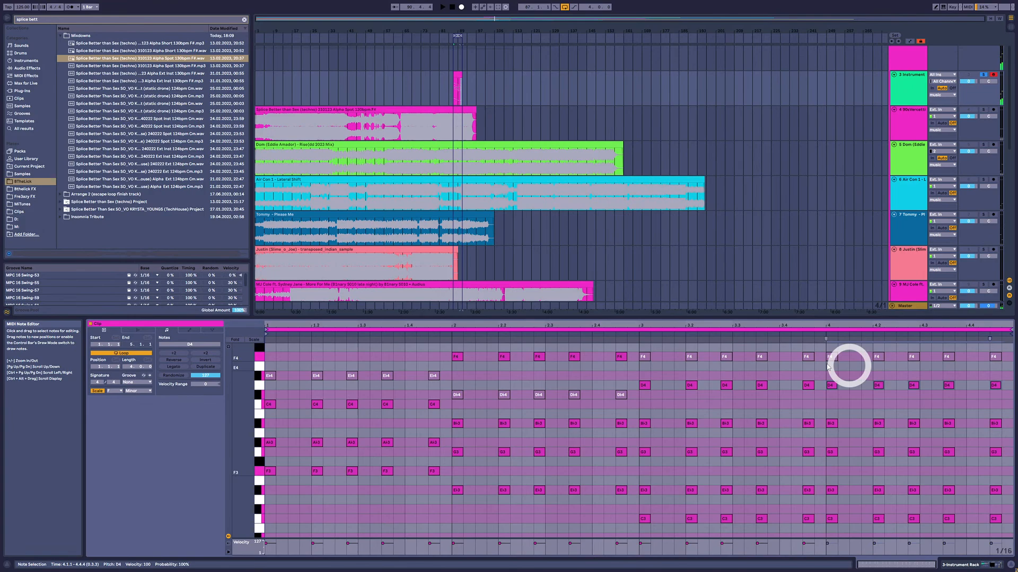
{"action": "left_click", "coordinate": [631, 336]}
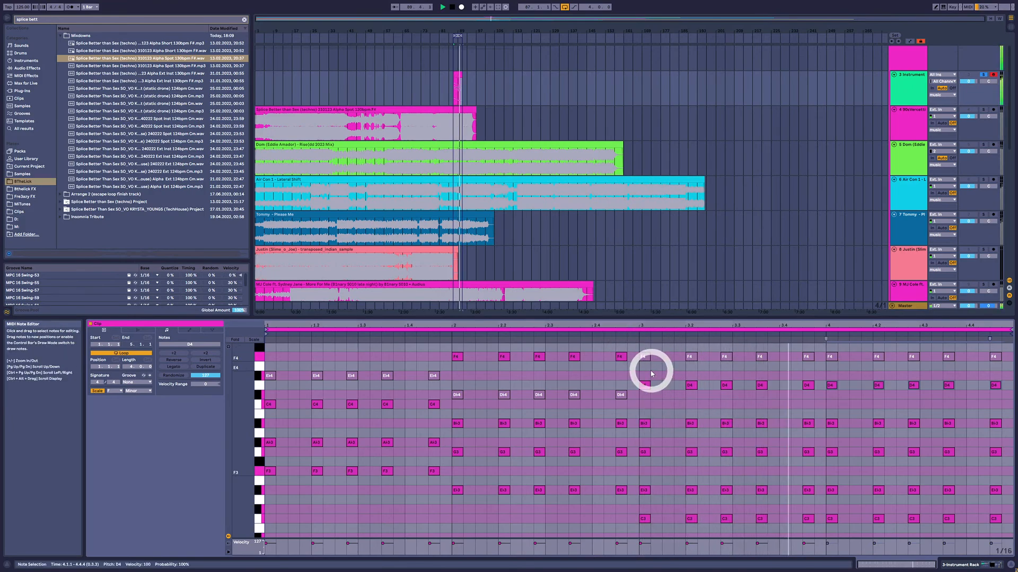
{"action": "left_click_drag", "start_coordinate": [646, 367], "coordinate": [1010, 404]}
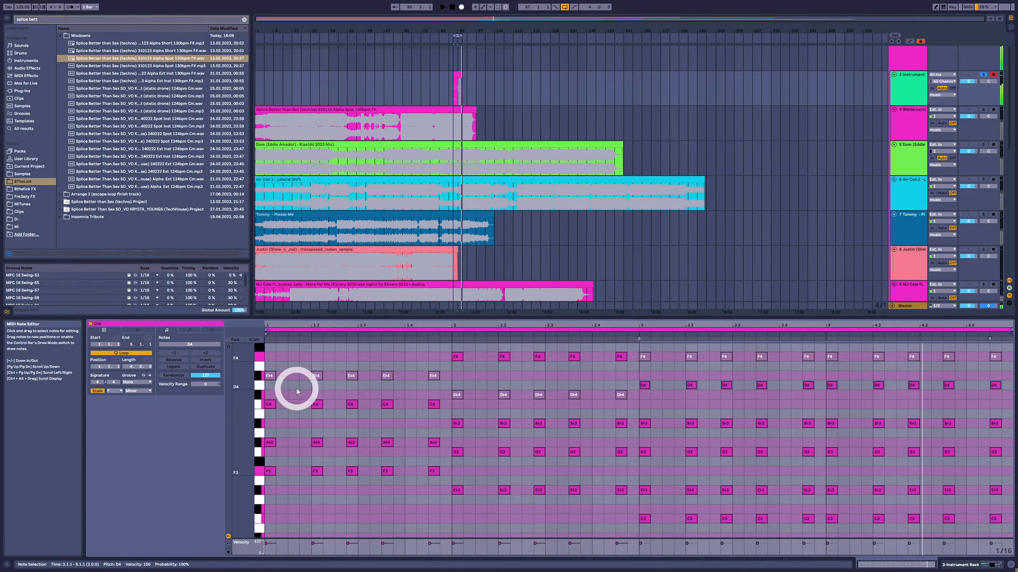
{"action": "left_click", "coordinate": [266, 334]}
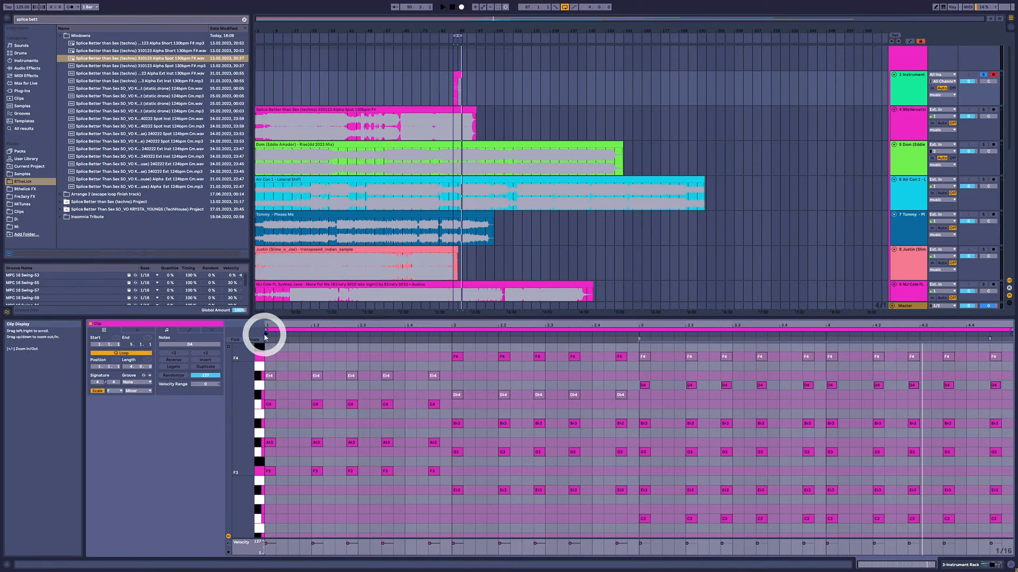
Try folding the piano roll to the F minor scale, then unfold it to show all notes again.
{"action": "left_click", "coordinate": [131, 391]}
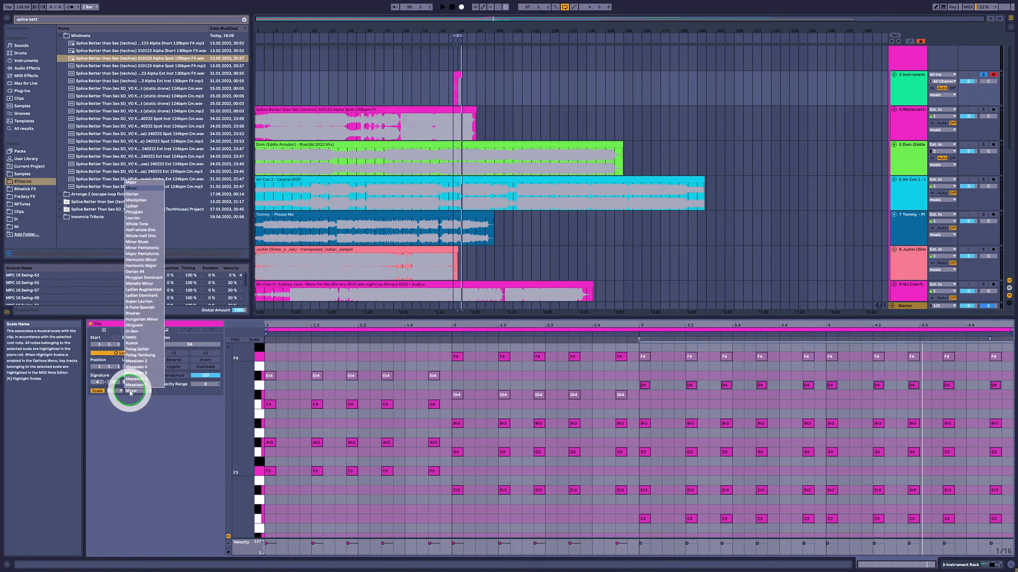
{"action": "left_click", "coordinate": [131, 393]}
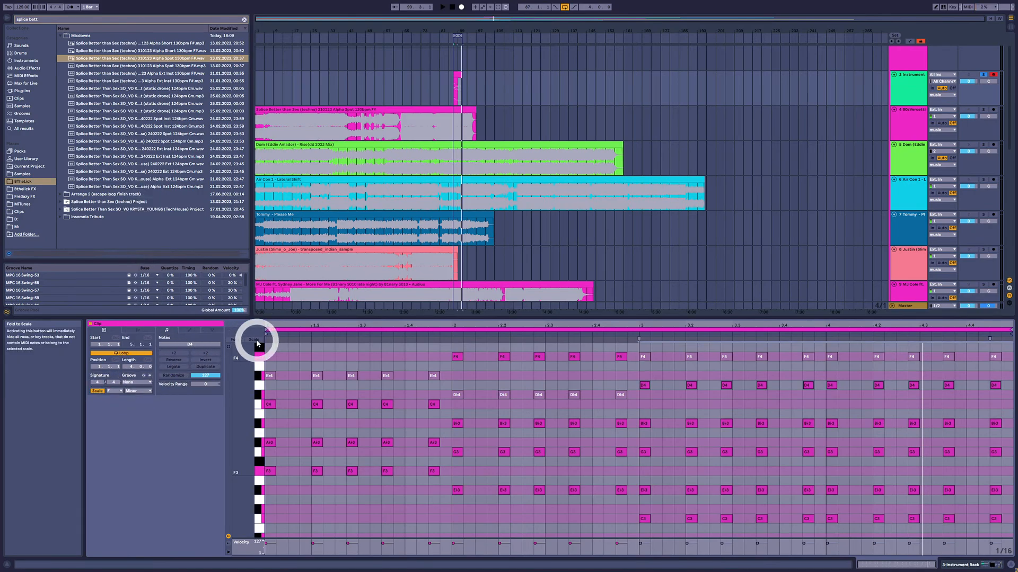
{"action": "left_click", "coordinate": [255, 341]}
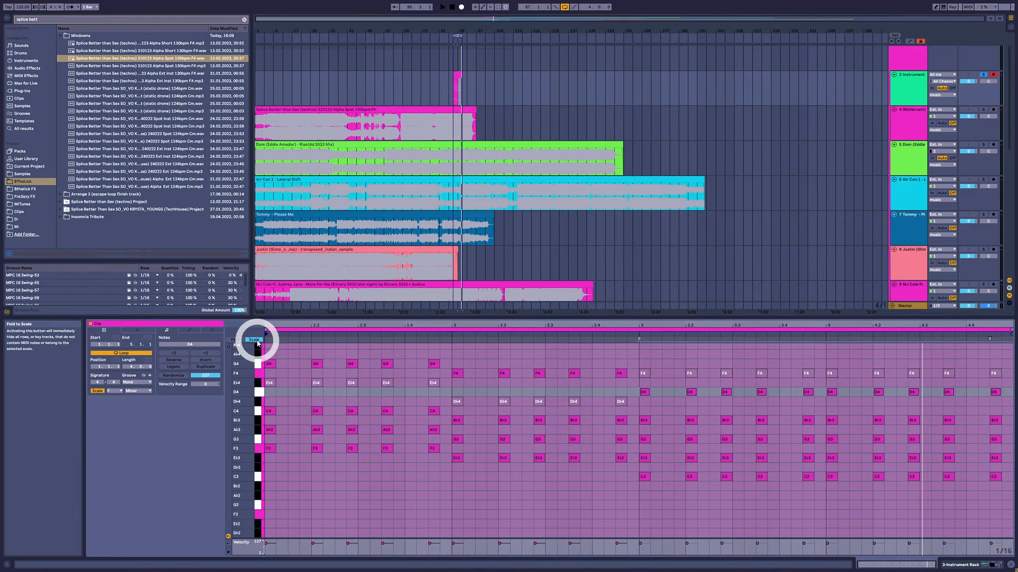
{"action": "left_click", "coordinate": [258, 341]}
{"action": "left_click", "coordinate": [259, 341]}
{"action": "left_click", "coordinate": [259, 341]}
{"action": "left_click", "coordinate": [259, 340]}
{"action": "left_click", "coordinate": [258, 341]}
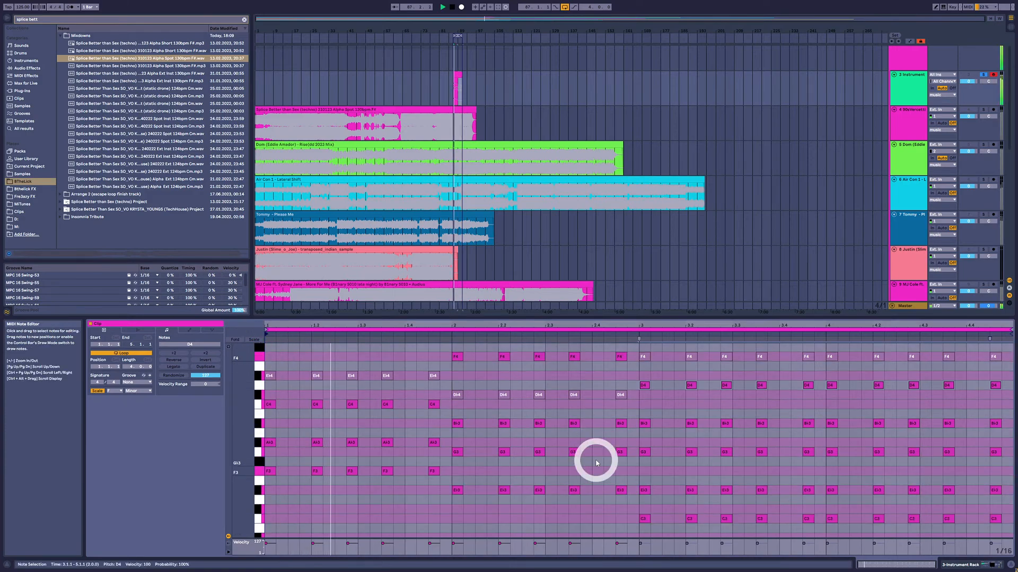
Try the D4 notes in bar 4 at C4, then move them back to D4.
{"action": "scroll", "coordinate": [598, 477], "scroll_direction": "up", "scroll_amount": 2}
{"action": "scroll", "coordinate": [638, 496], "scroll_direction": "down", "scroll_amount": 1}
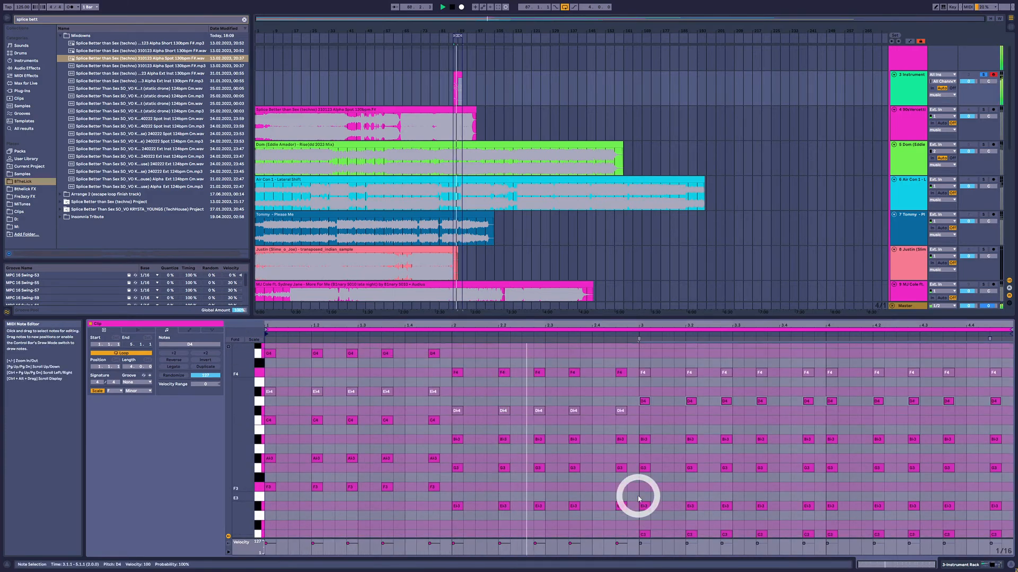
{"action": "scroll", "coordinate": [758, 482], "scroll_direction": "down", "scroll_amount": 3}
{"action": "scroll", "coordinate": [716, 456], "scroll_direction": "up", "scroll_amount": 3}
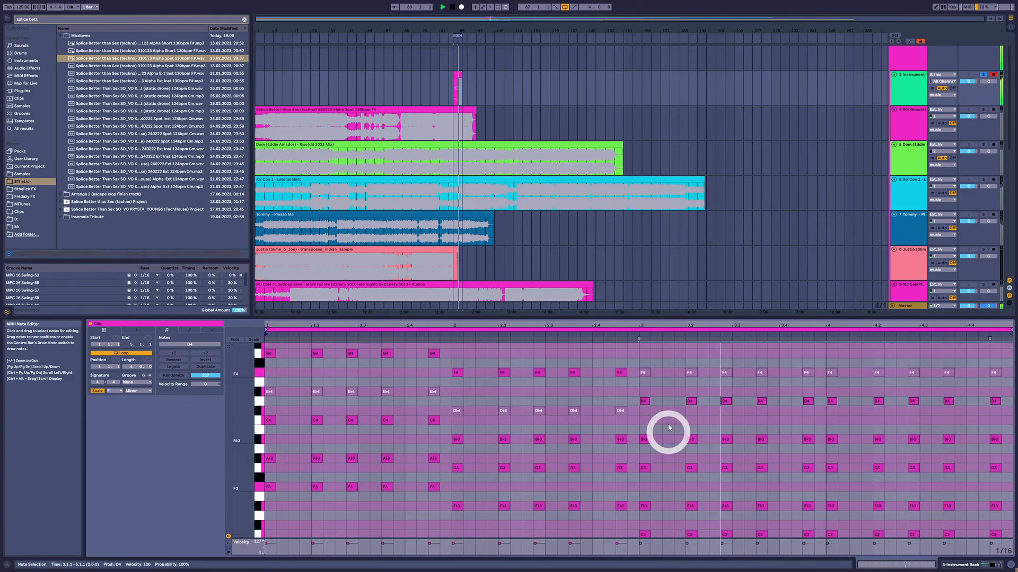
{"action": "left_click_drag", "start_coordinate": [643, 391], "coordinate": [834, 413]}
{"action": "key", "text": "space"}
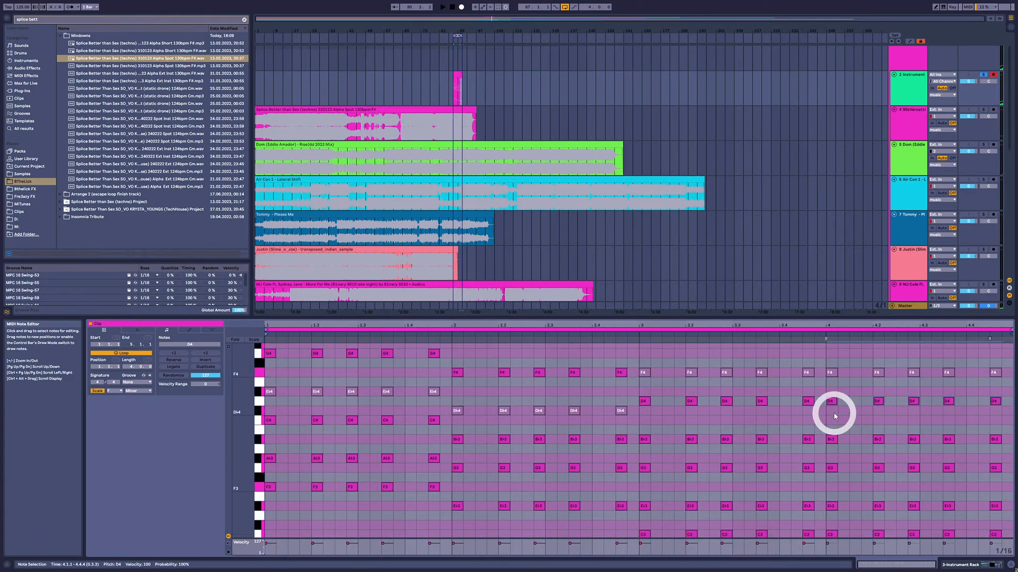
{"action": "key", "text": "Down"}
{"action": "key", "text": "Down"}
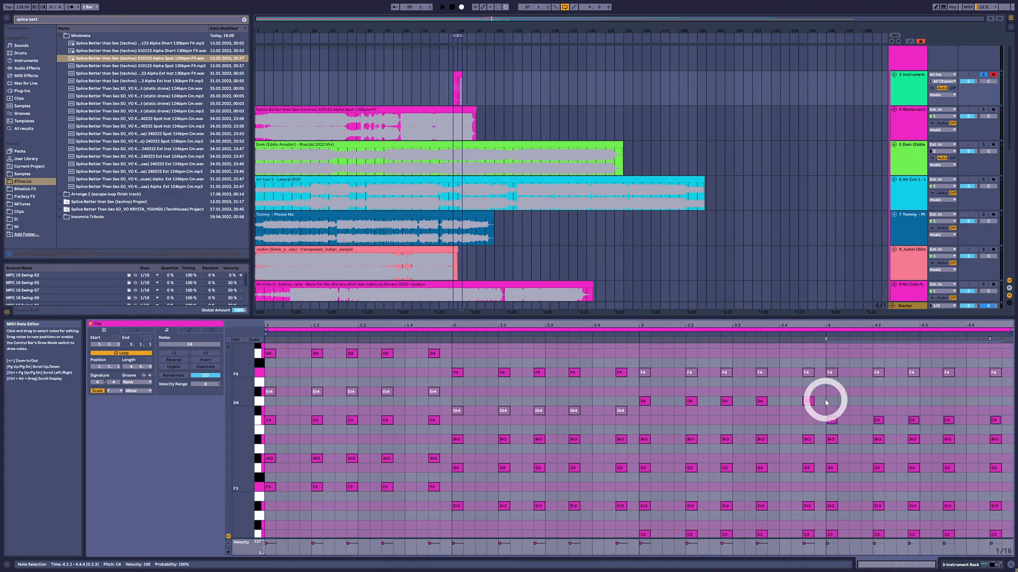
{"action": "key", "text": "Up"}
{"action": "key", "text": "Up"}
Lower the D4 notes in bars 3 and 4 to Db4 and play the progression.
{"action": "left_click_drag", "start_coordinate": [1002, 386], "coordinate": [645, 418]}
{"action": "key", "text": "Down"}
{"action": "key", "text": "space"}
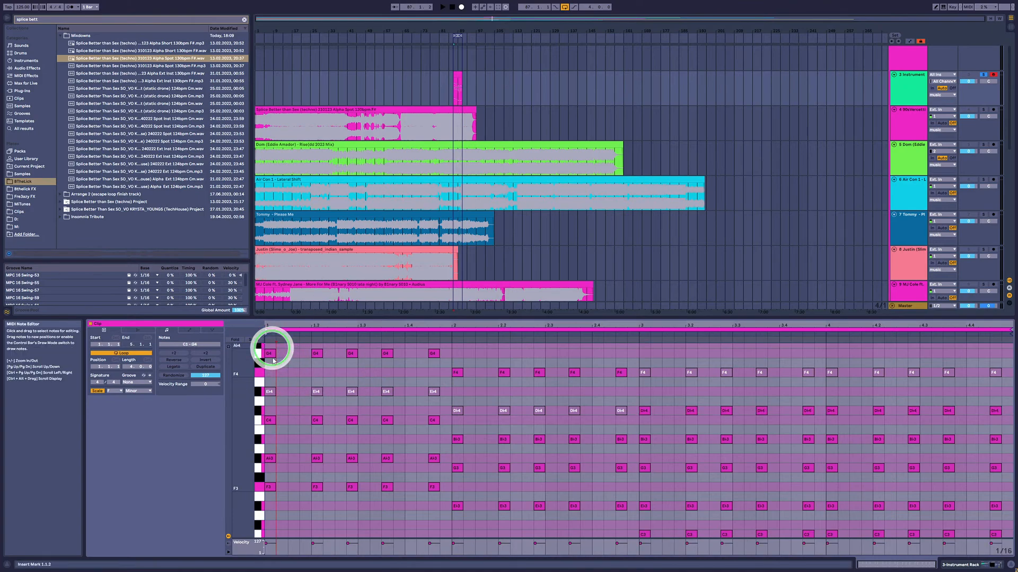
Examine the notes of the whole progression, the chord in bars 3 and 4, and the chord in bar 2.
{"action": "left_click_drag", "start_coordinate": [272, 345], "coordinate": [992, 528]}
{"action": "scroll", "coordinate": [744, 499], "scroll_direction": "down", "scroll_amount": 1}
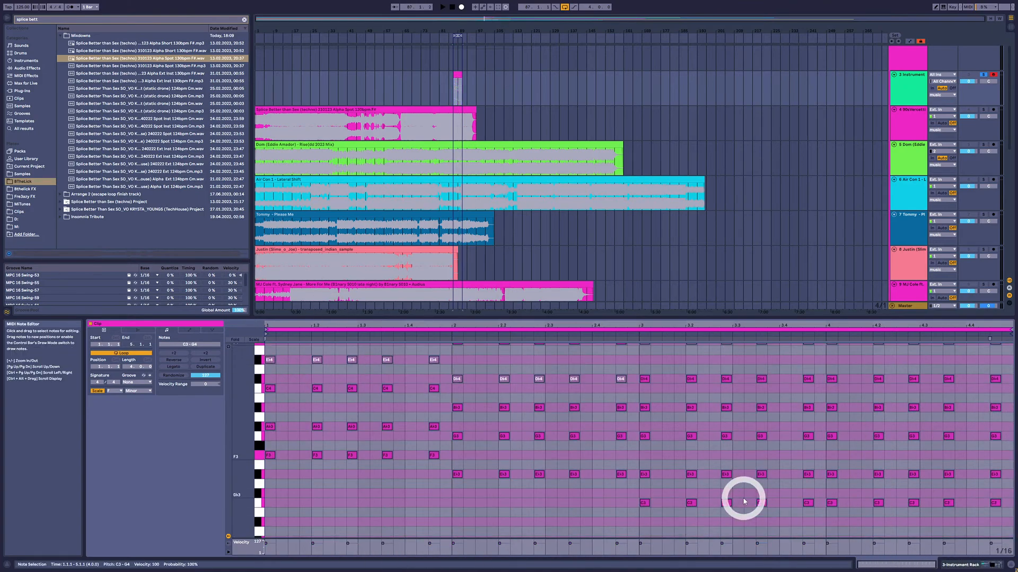
{"action": "scroll", "coordinate": [631, 472], "scroll_direction": "down", "scroll_amount": 4}
{"action": "scroll", "coordinate": [580, 473], "scroll_direction": "up", "scroll_amount": 5}
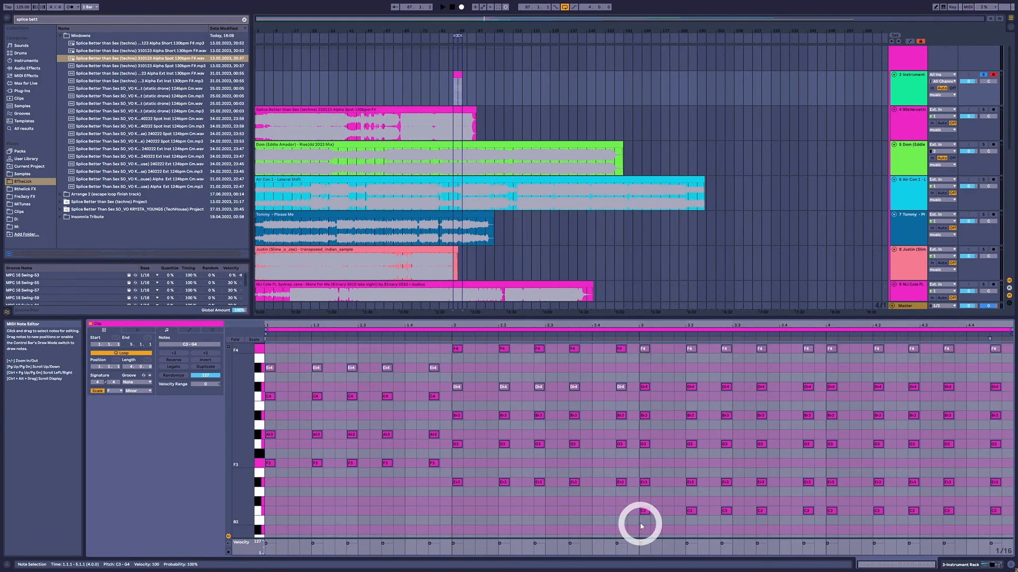
{"action": "left_click", "coordinate": [640, 524]}
{"action": "left_click_drag", "start_coordinate": [640, 523], "coordinate": [1010, 377]}
{"action": "scroll", "coordinate": [546, 493], "scroll_direction": "up", "scroll_amount": 3}
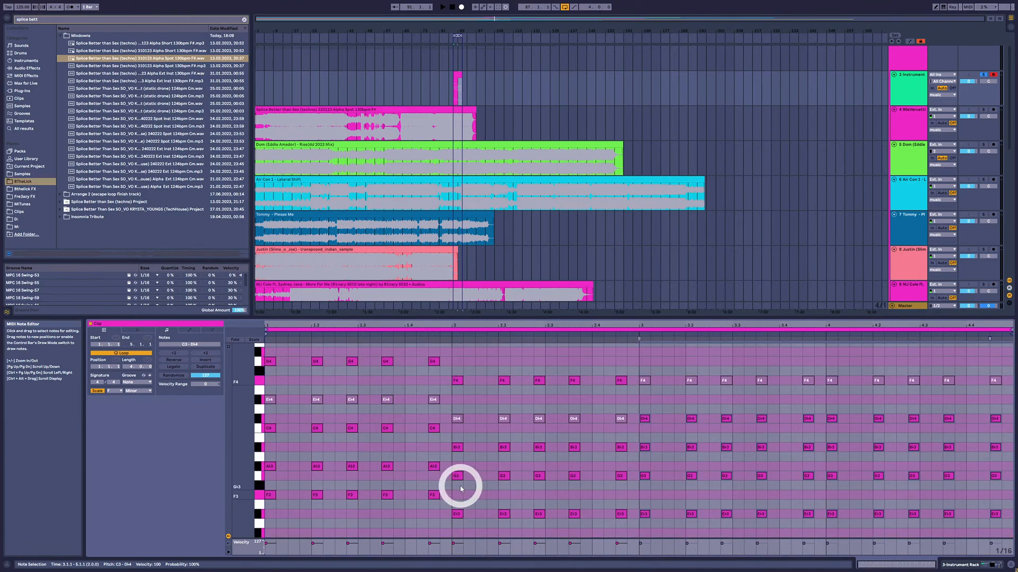
{"action": "left_click_drag", "start_coordinate": [463, 374], "coordinate": [630, 522]}
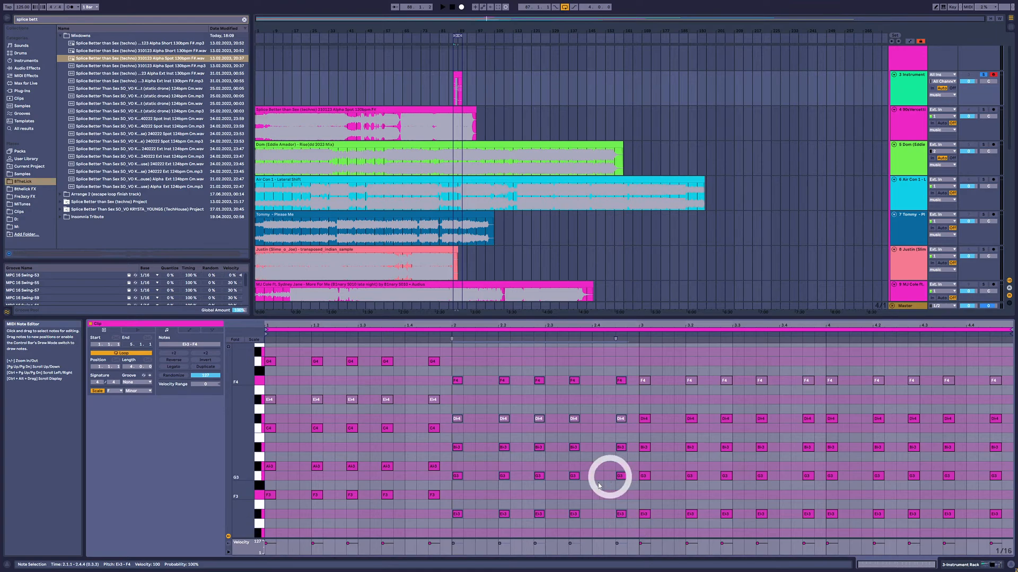
Deactivate the upper chord notes: Db4 and Bb3 in bars 3 and 4, F4 in bar 2 and G4 in bar 1.
{"action": "left_click_drag", "start_coordinate": [233, 418], "coordinate": [234, 416]}
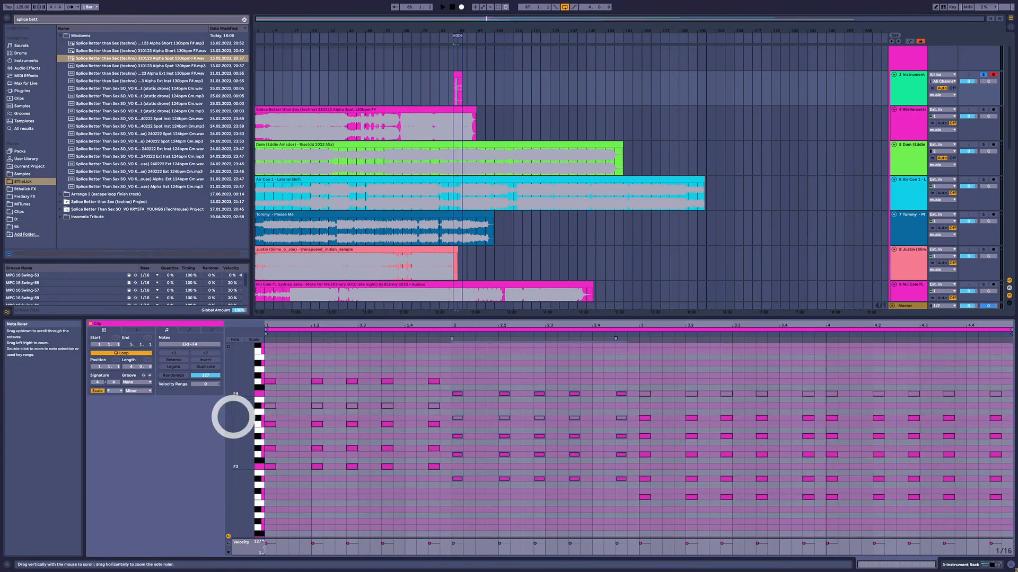
{"action": "left_click", "coordinate": [645, 484]}
{"action": "left_click_drag", "start_coordinate": [641, 426], "coordinate": [998, 441]}
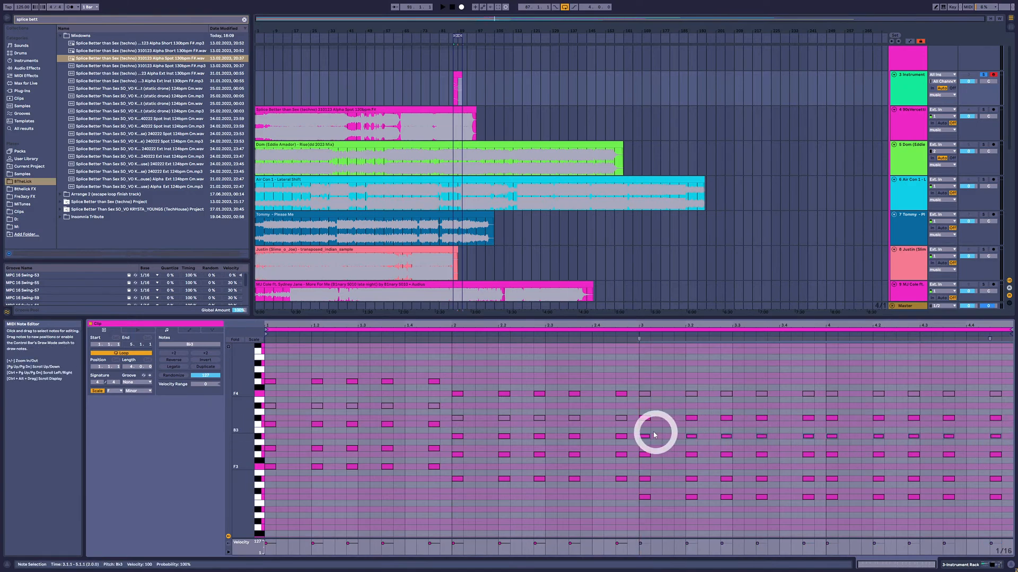
{"action": "left_click_drag", "start_coordinate": [652, 430], "coordinate": [647, 414]}
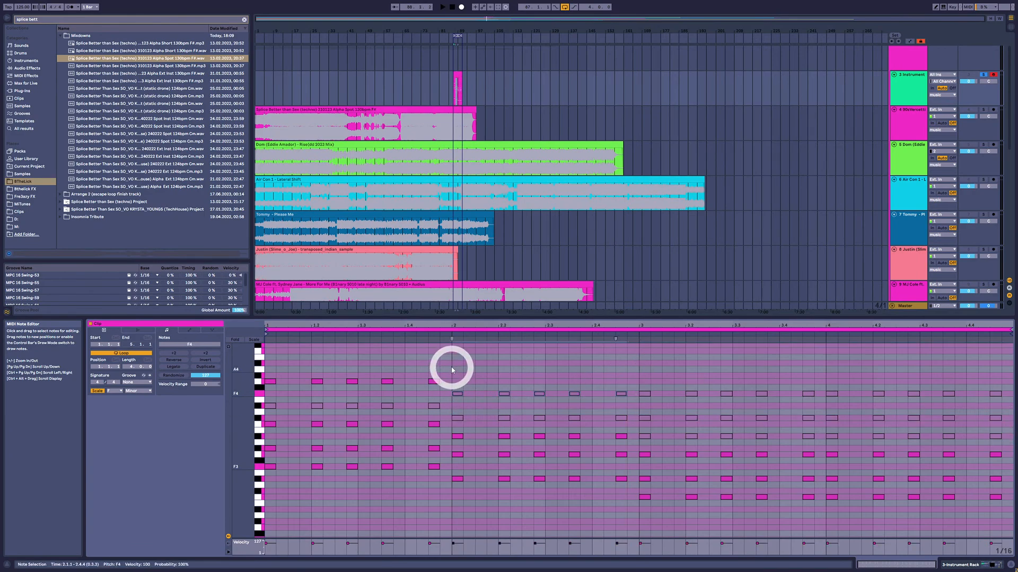
{"action": "left_click_drag", "start_coordinate": [452, 366], "coordinate": [263, 387]}
Play the thinned progression and compare it with the Bb3 notes in bars 3 and 4 switched on and off.
{"action": "key", "text": "space"}
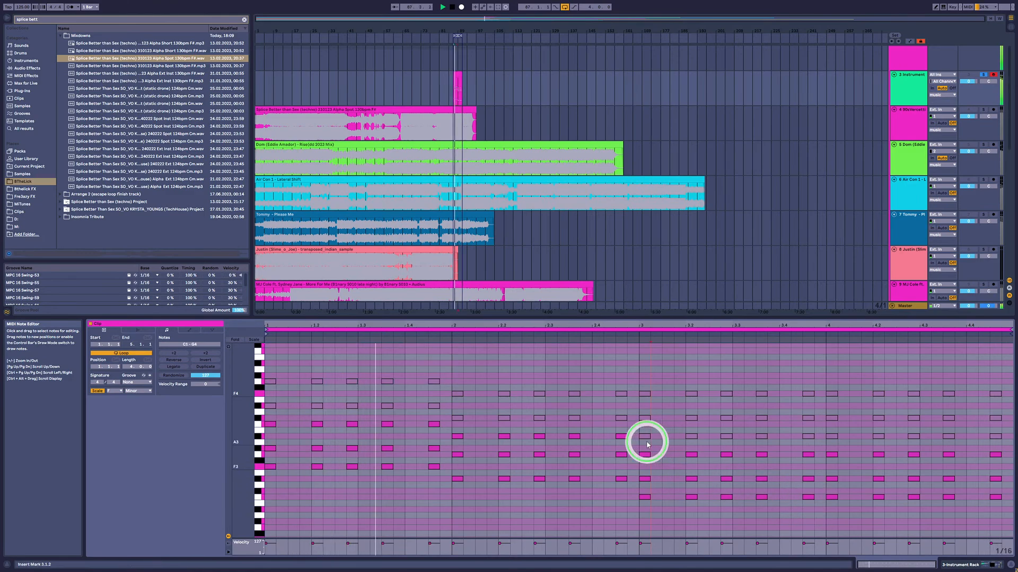
{"action": "left_click_drag", "start_coordinate": [648, 442], "coordinate": [1011, 439]}
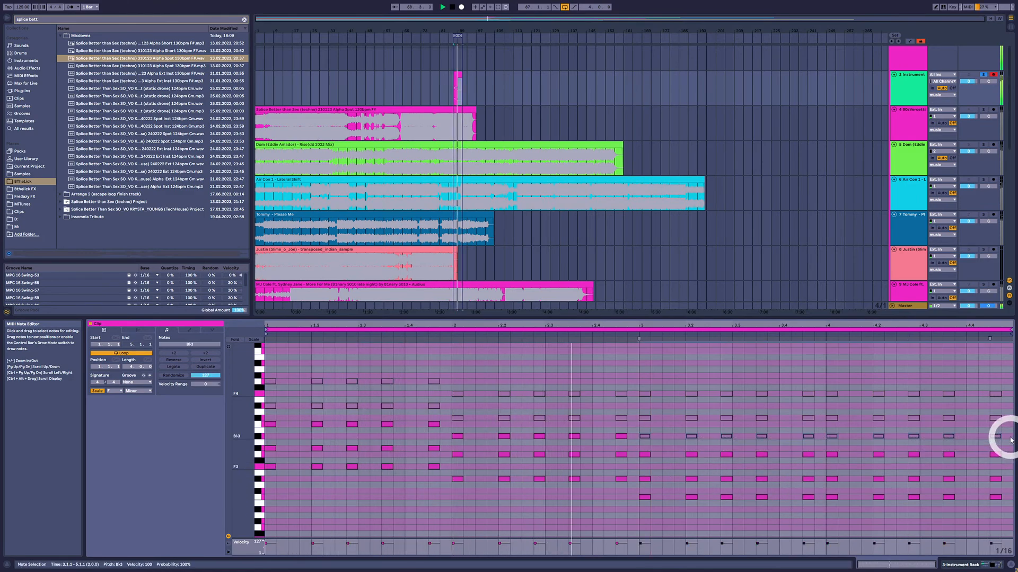
{"action": "key", "text": "0"}
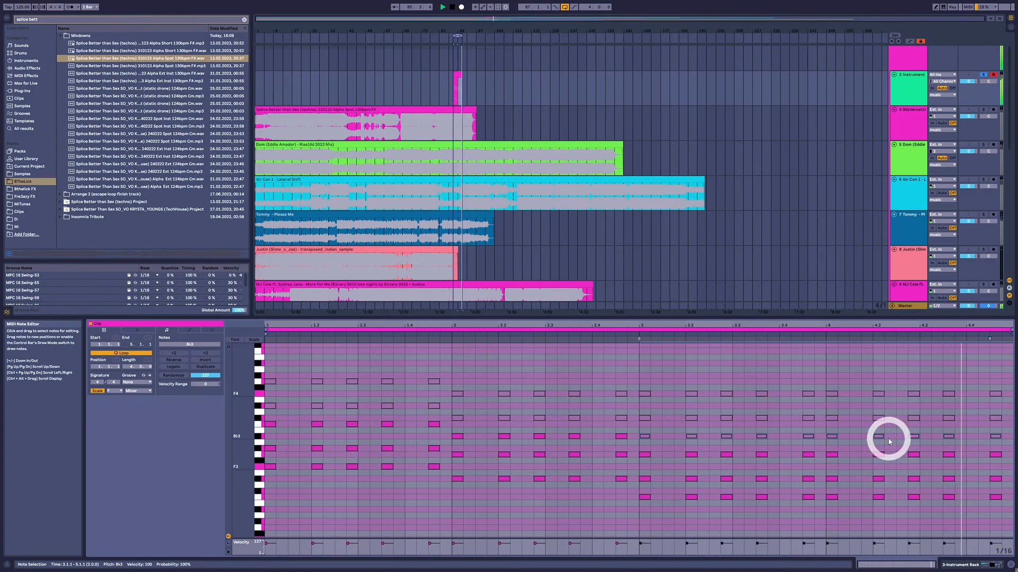
{"action": "key", "text": "0"}
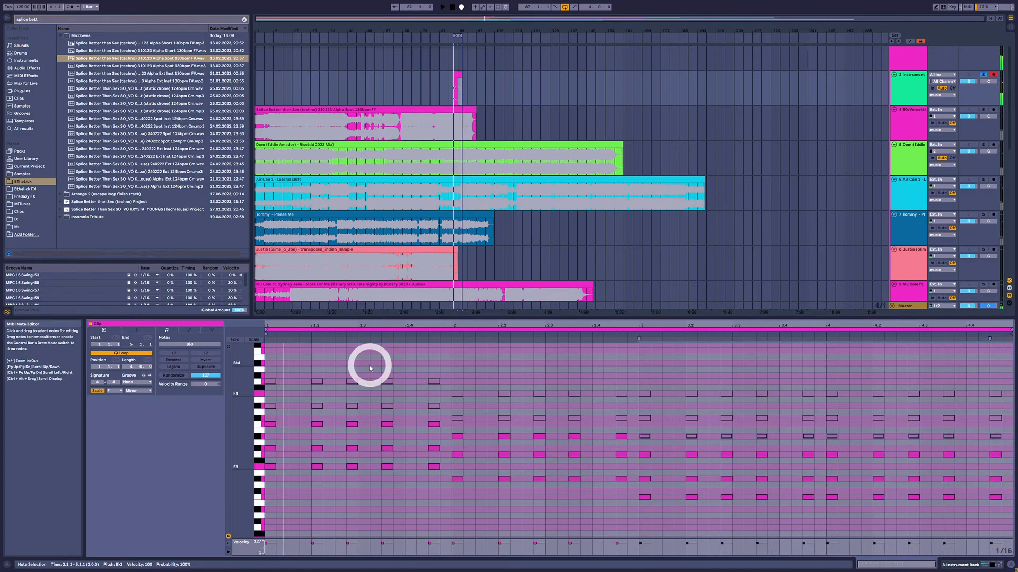
Solo the Rise track and play it from bar 117.
{"action": "left_click", "coordinate": [983, 145]}
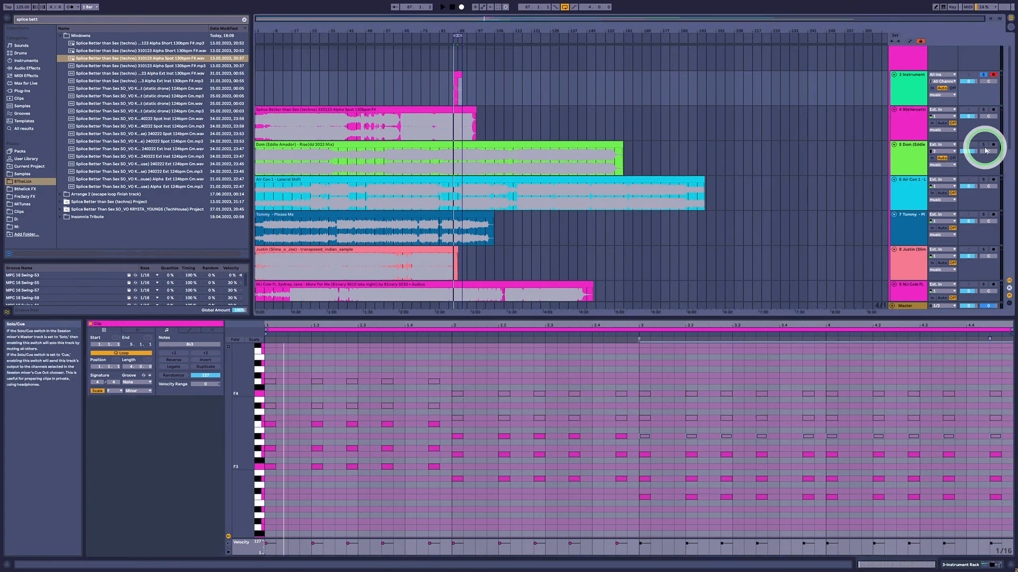
{"action": "left_click", "coordinate": [524, 166]}
{"action": "key", "text": "space"}
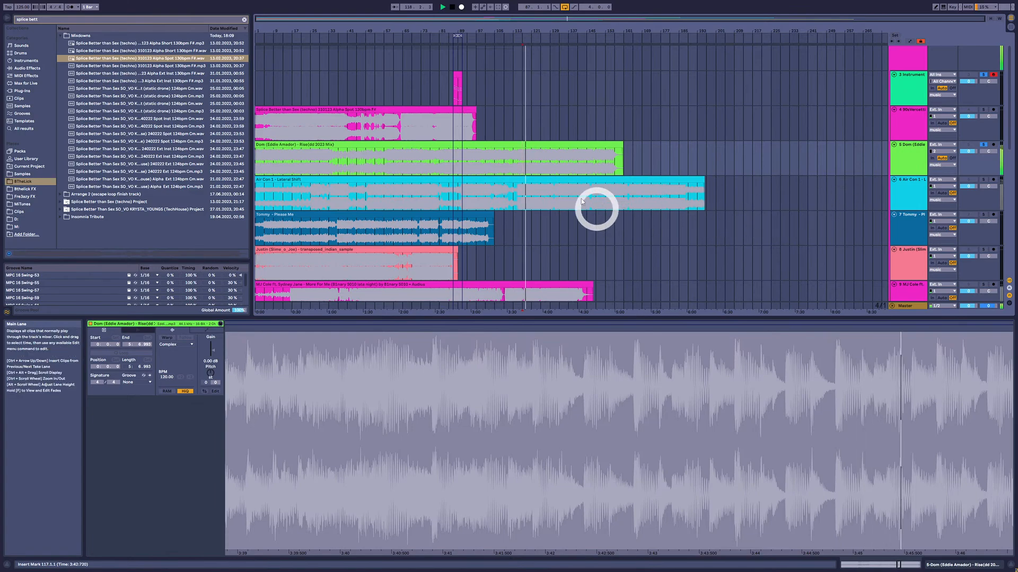
Compare sections of Rise by playing from bars 133, 149 and 33, and take the solo off the track.
{"action": "left_click", "coordinate": [563, 166]}
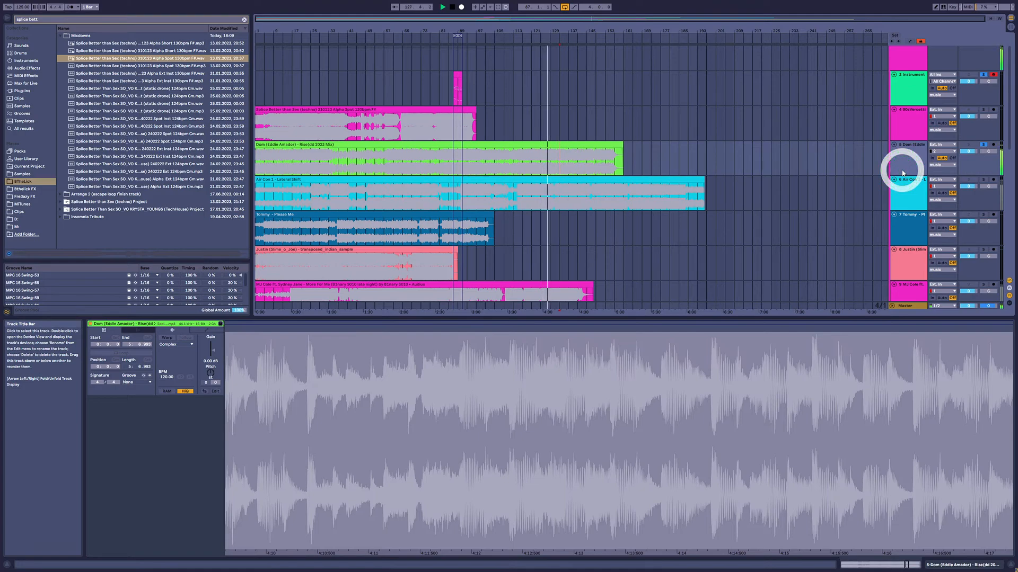
{"action": "left_click", "coordinate": [564, 168]}
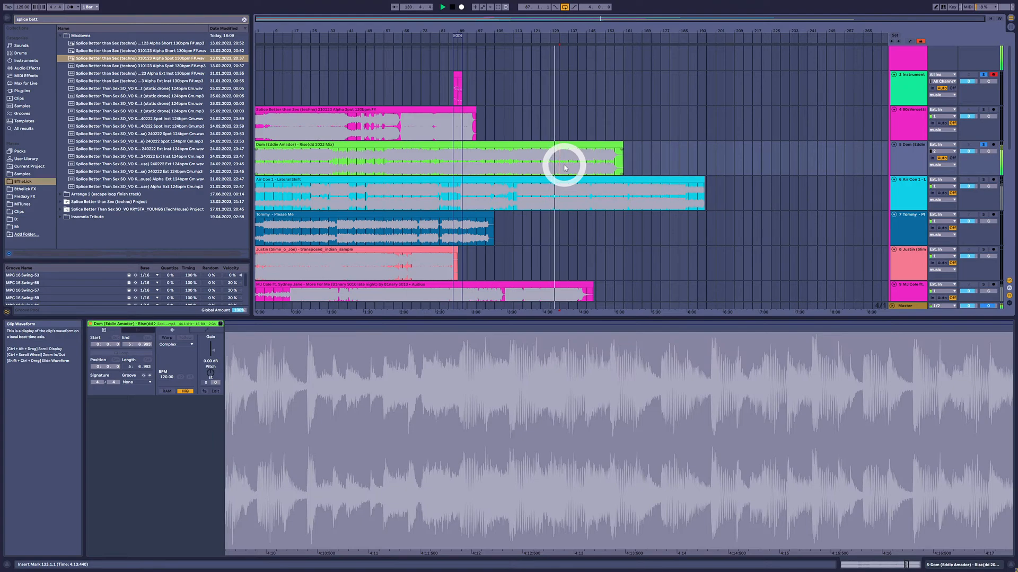
{"action": "left_click", "coordinate": [907, 201]}
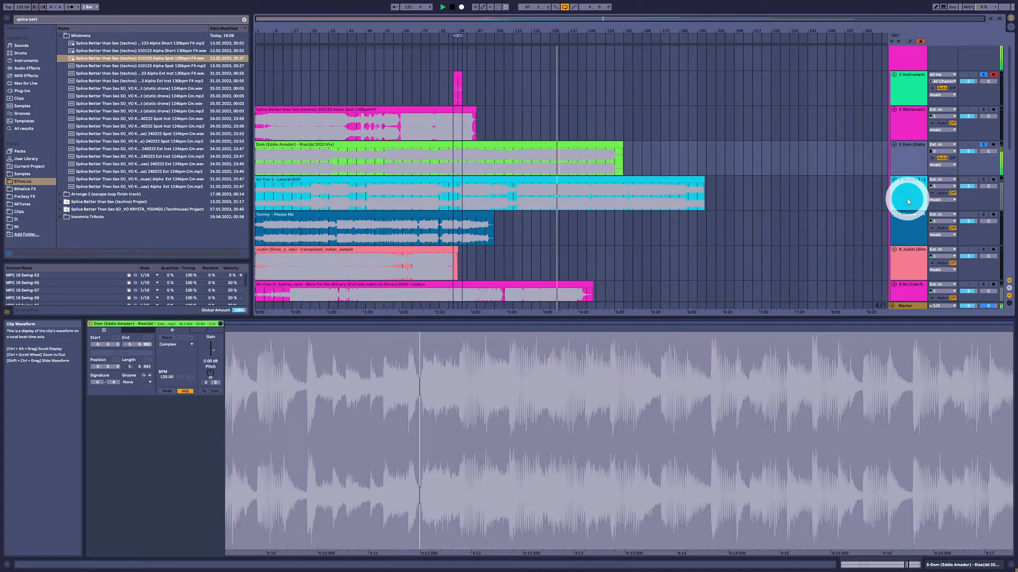
{"action": "left_click", "coordinate": [600, 163]}
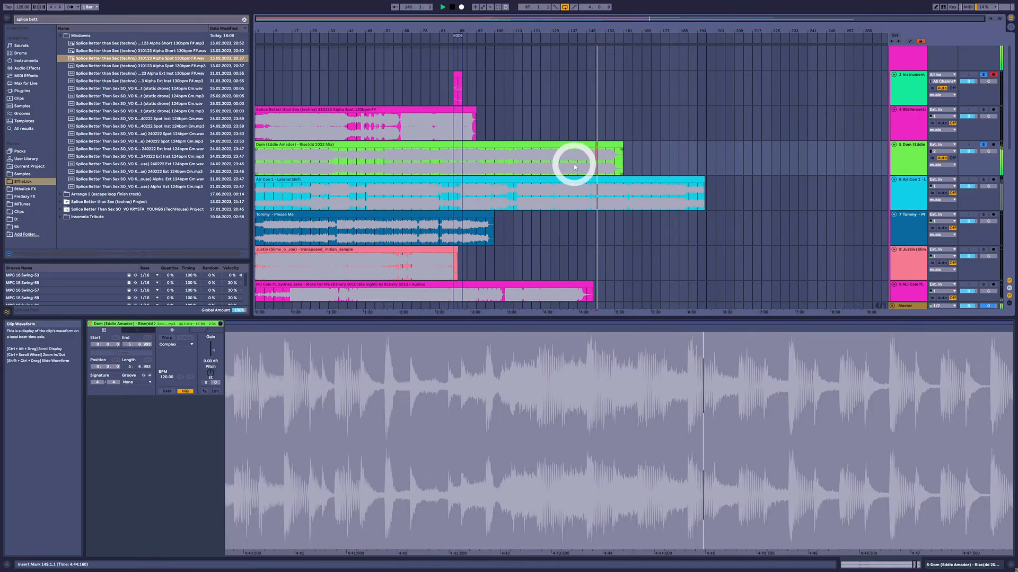
{"action": "left_click", "coordinate": [320, 166]}
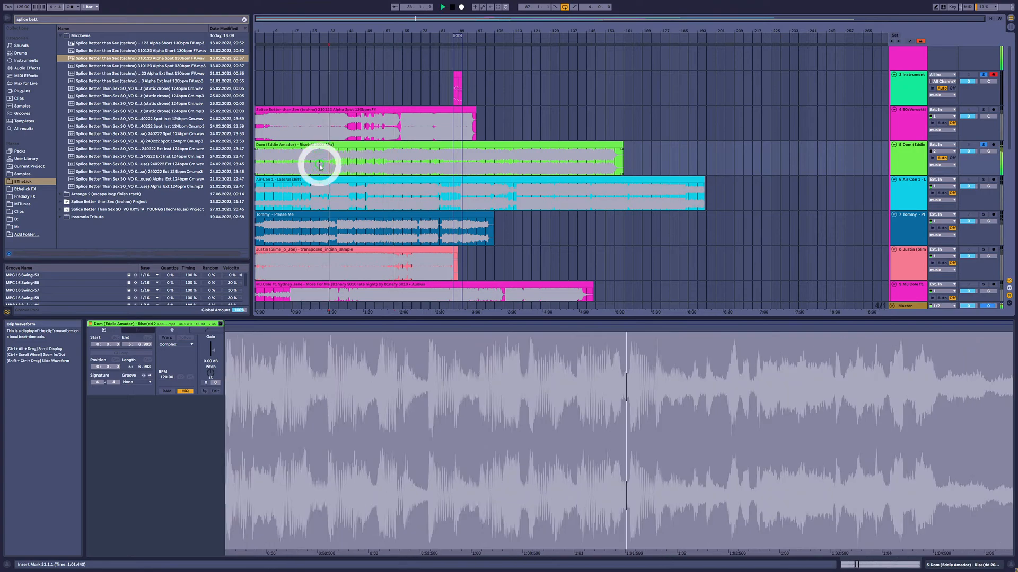
{"action": "left_click", "coordinate": [586, 164]}
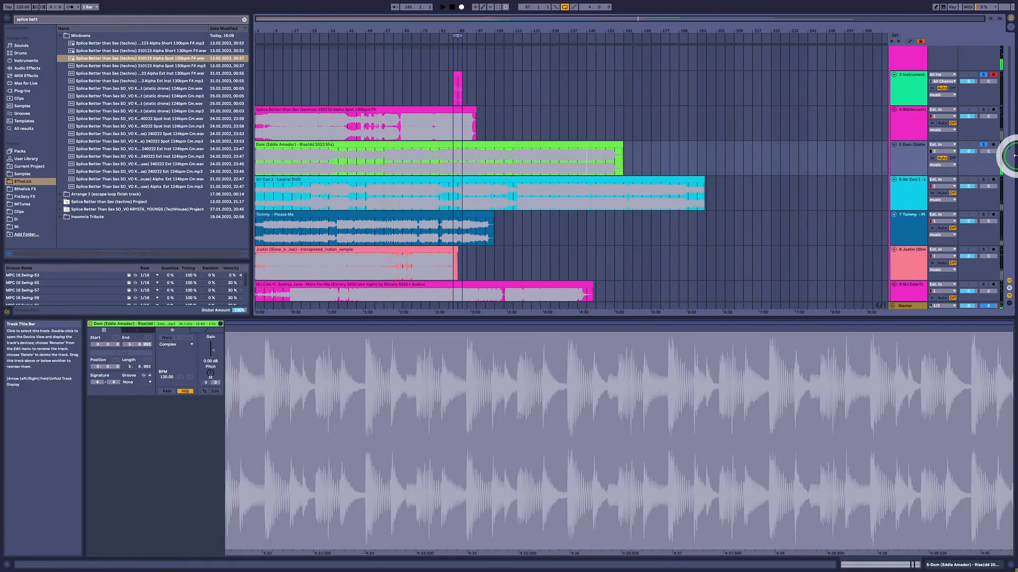
{"action": "left_click", "coordinate": [983, 146]}
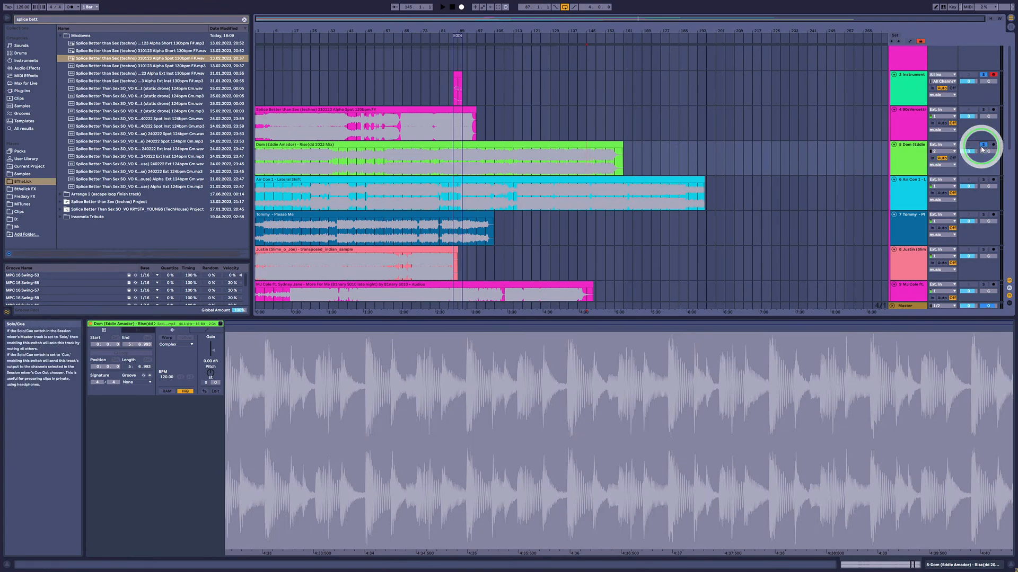
Select the Lateral Shift track and open its audio clip to view the full waveform.
{"action": "left_click", "coordinate": [907, 191]}
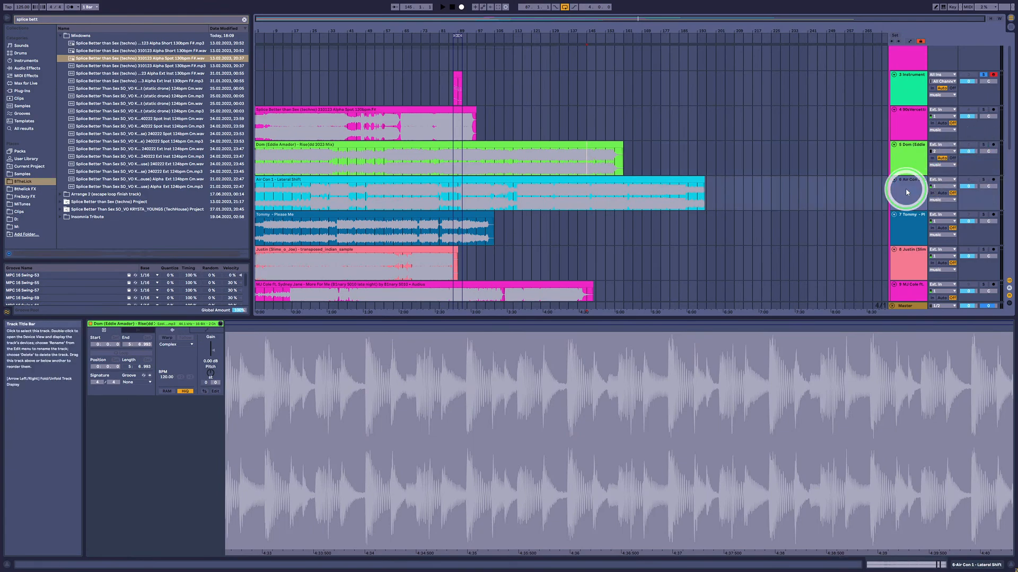
{"action": "left_click", "coordinate": [304, 180]}
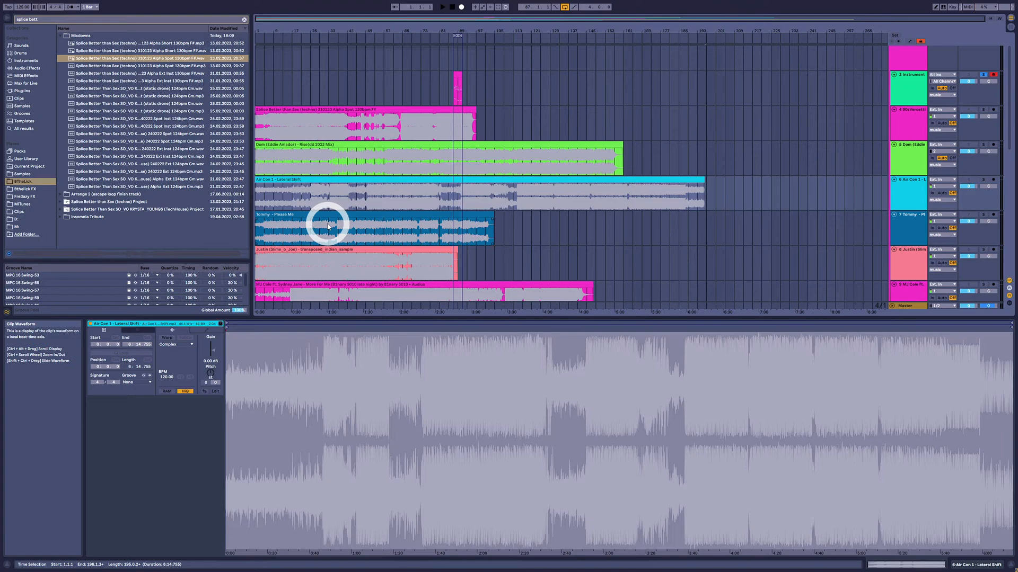
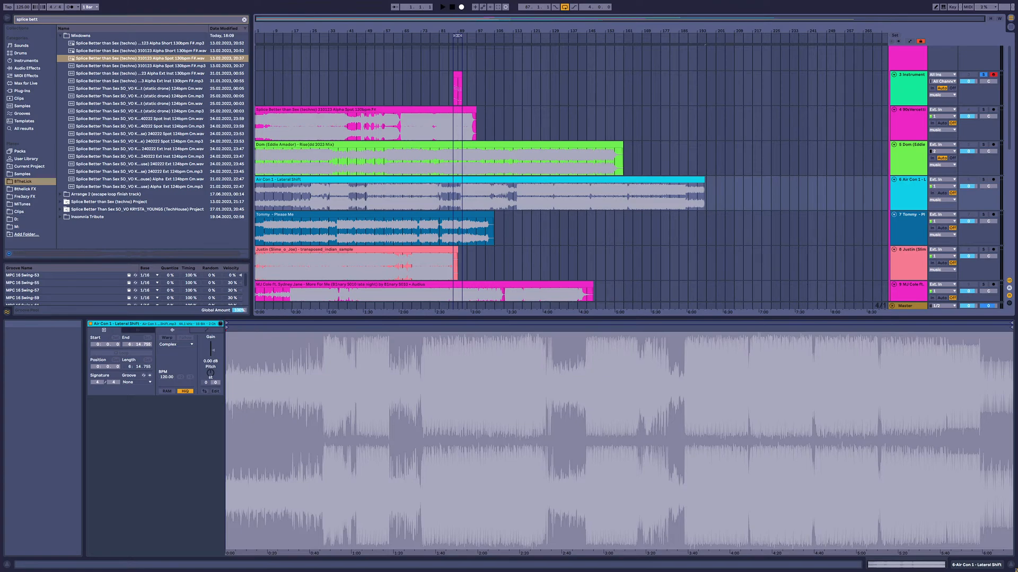
{"action": "scroll", "coordinate": [404, 261], "scroll_direction": "down", "scroll_amount": 6}
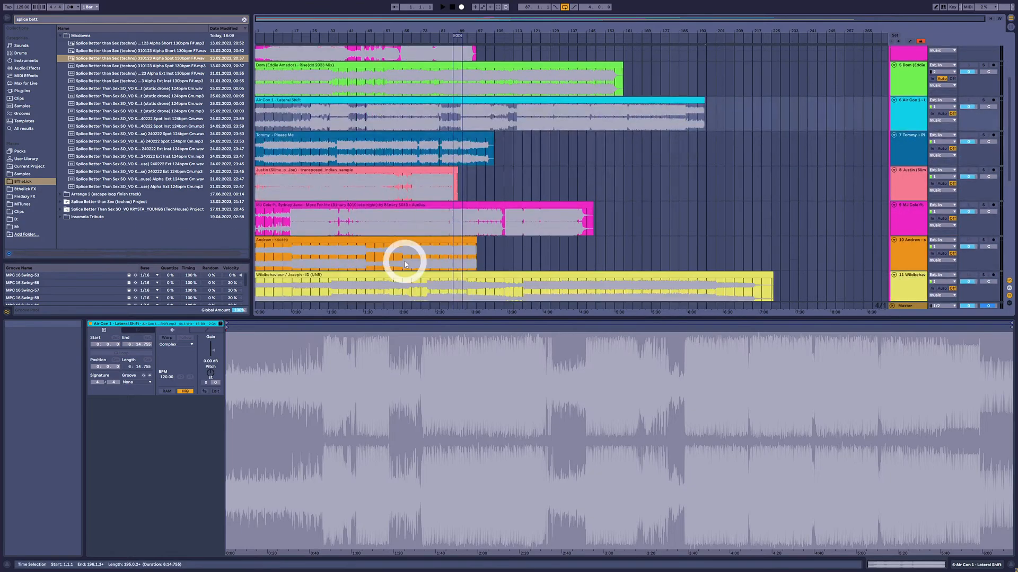
{"action": "scroll", "coordinate": [388, 236], "scroll_direction": "up", "scroll_amount": 6}
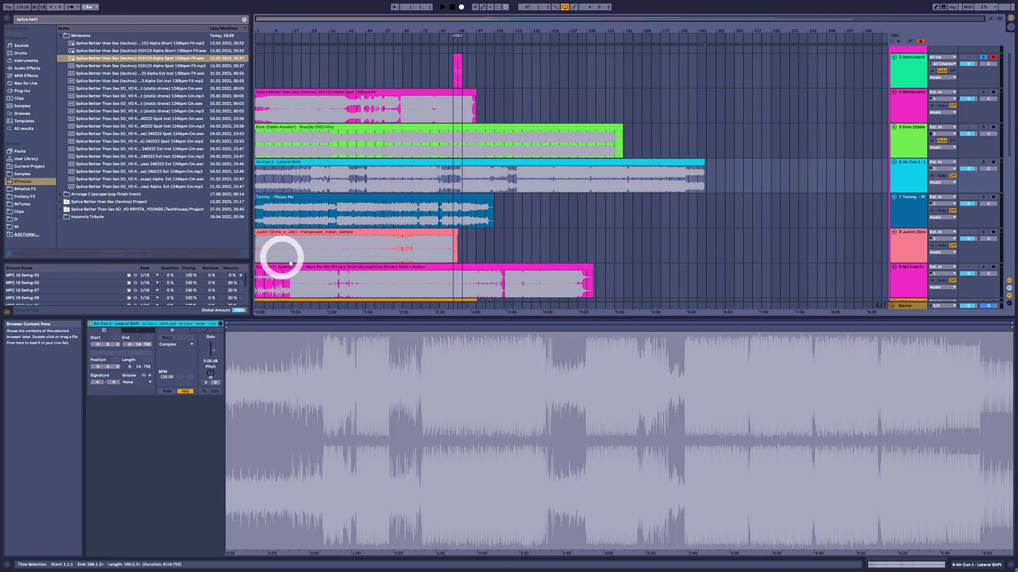
Compare the waveforms of Rise and Lateral Shift at their structural changes around bars 35 and 65.
{"action": "left_click", "coordinate": [296, 172]}
{"action": "left_click", "coordinate": [311, 143]}
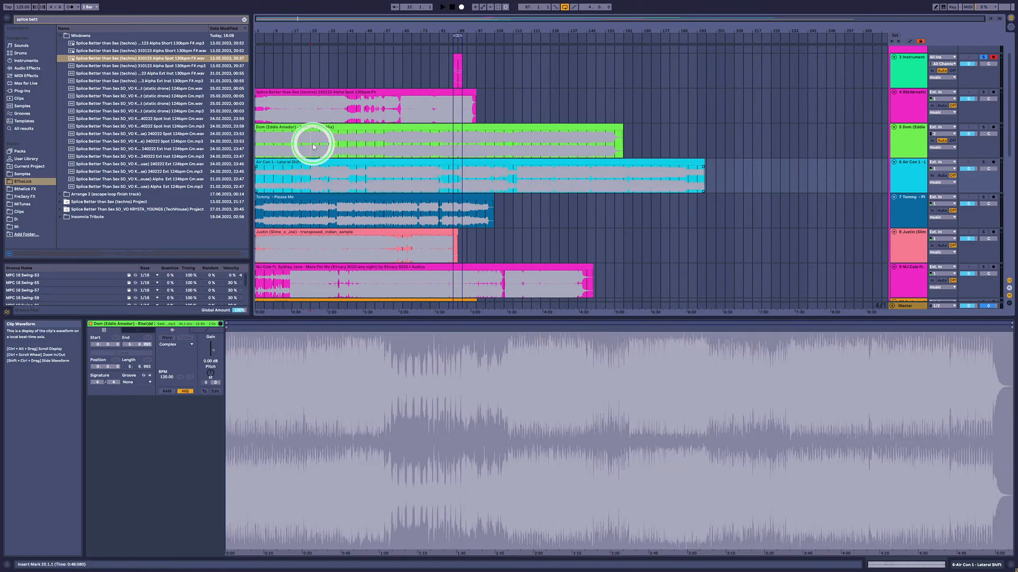
{"action": "left_click", "coordinate": [311, 181]}
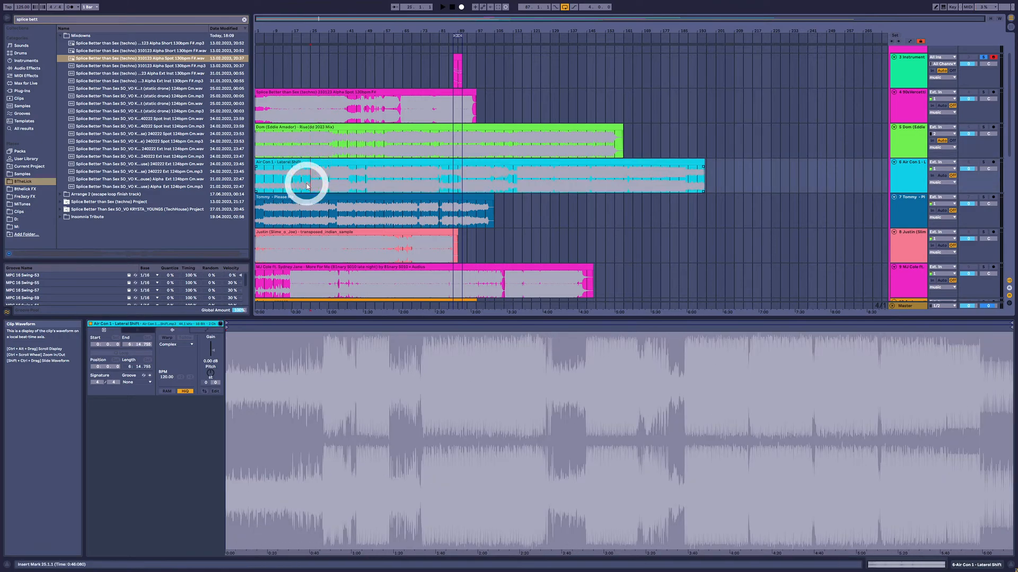
{"action": "left_click", "coordinate": [408, 145]}
{"action": "left_click", "coordinate": [408, 145]}
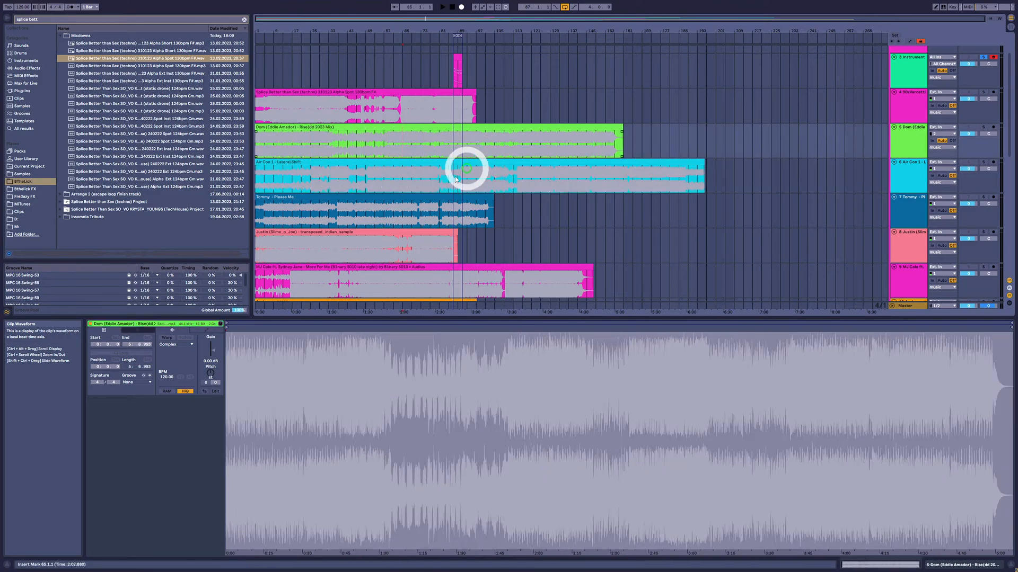
{"action": "left_click", "coordinate": [467, 170]}
Solo the Lateral Shift track and play it briefly from bar 35, followed by playback from its beginning.
{"action": "left_click", "coordinate": [313, 182]}
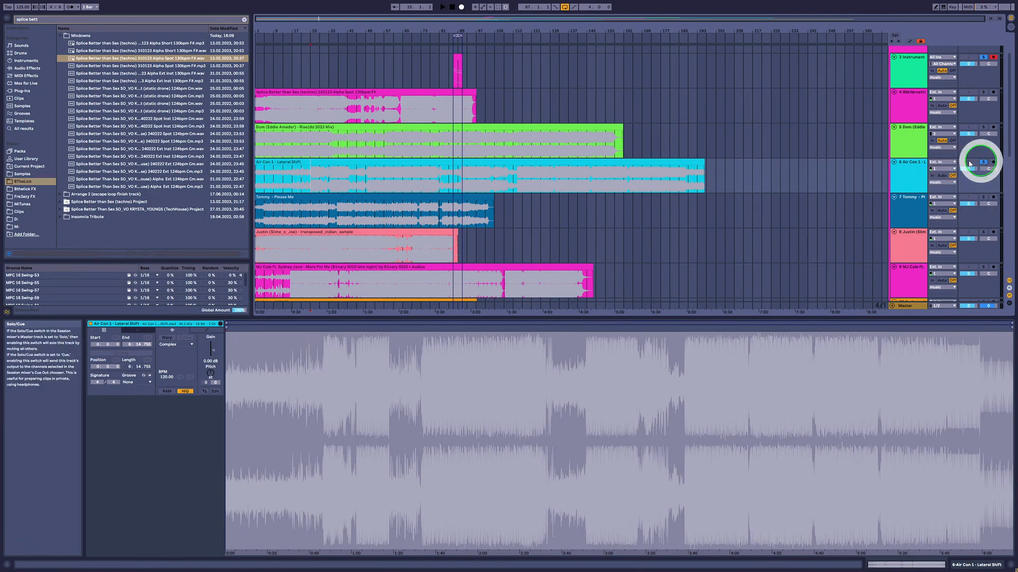
{"action": "key", "text": "space"}
{"action": "left_click", "coordinate": [333, 180]}
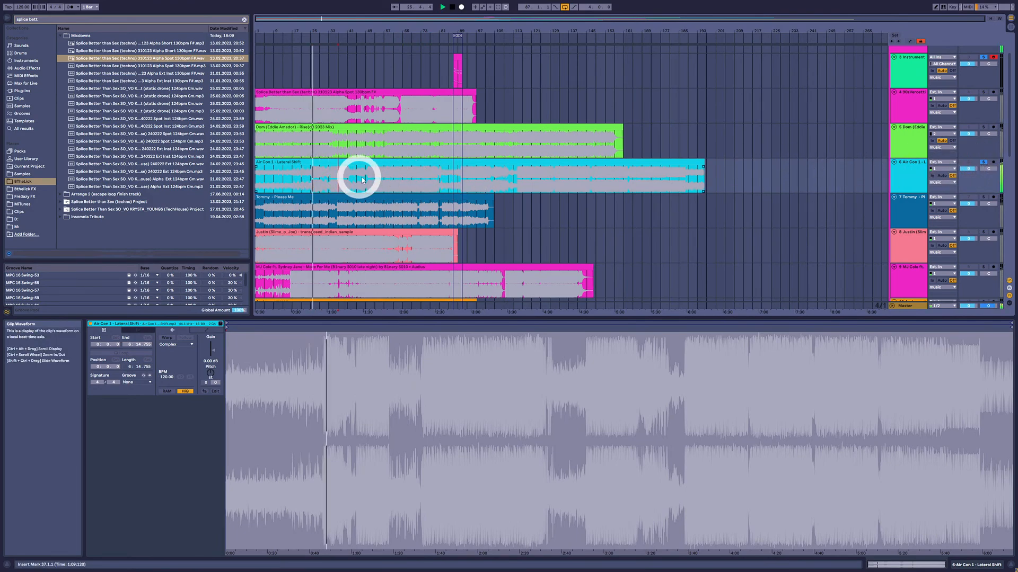
{"action": "left_click", "coordinate": [267, 164]}
{"action": "key", "text": "space"}
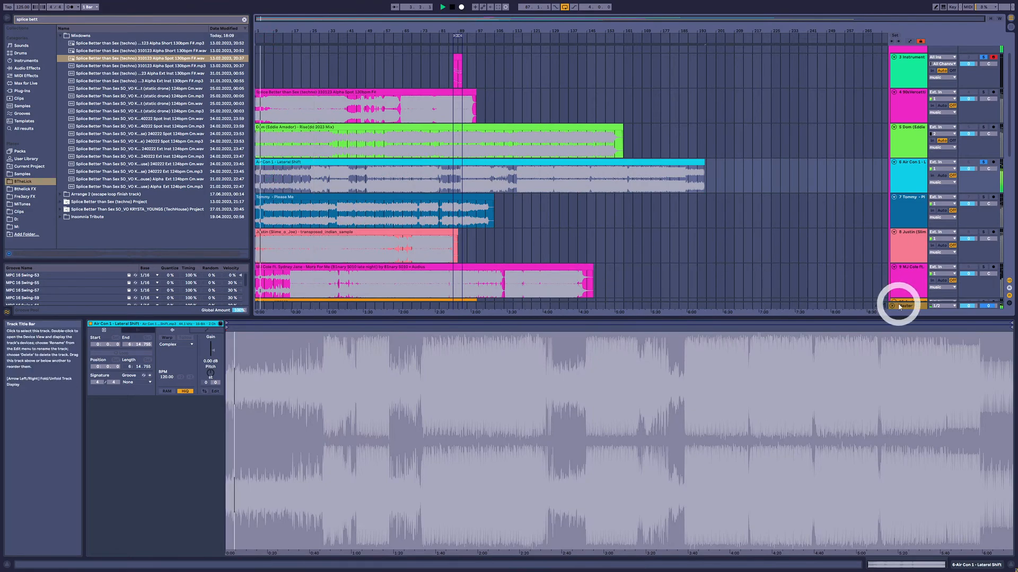
{"action": "scroll", "coordinate": [295, 173], "scroll_direction": "down", "scroll_amount": 1}
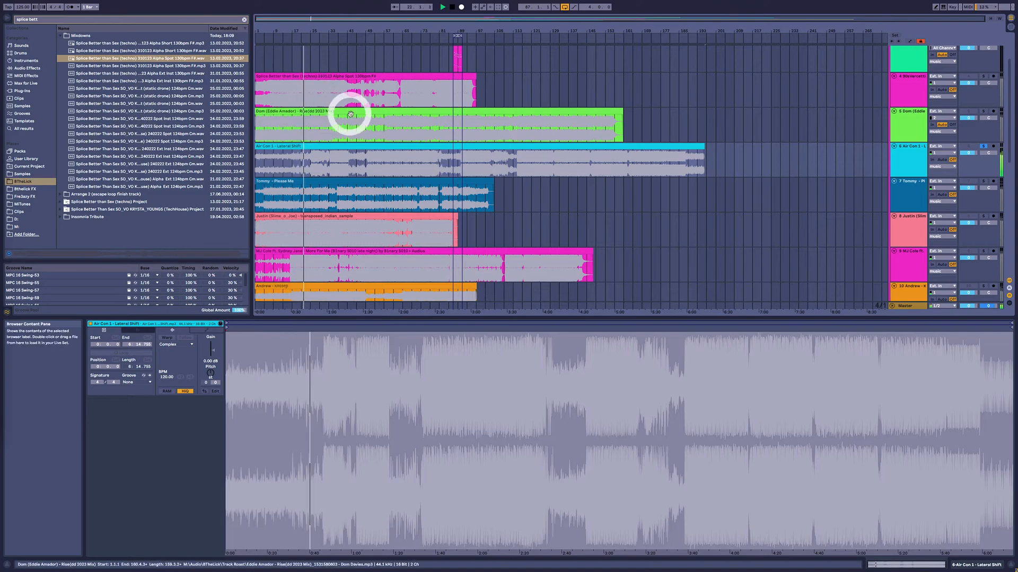
Listen on through Lateral Shift's section from bar 49, marking where it starts in the clip.
{"action": "left_click", "coordinate": [332, 161]}
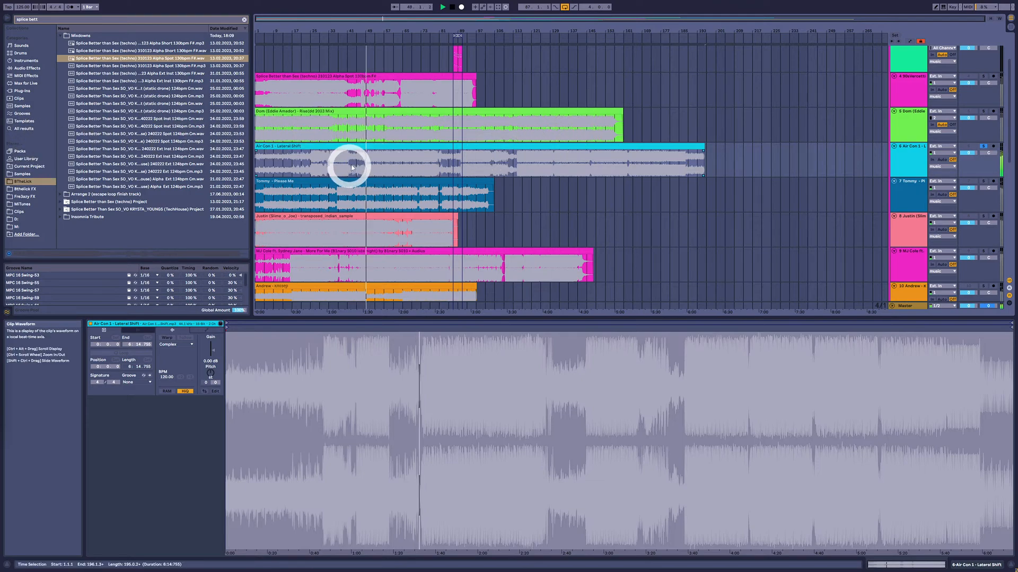
{"action": "left_click", "coordinate": [372, 164]}
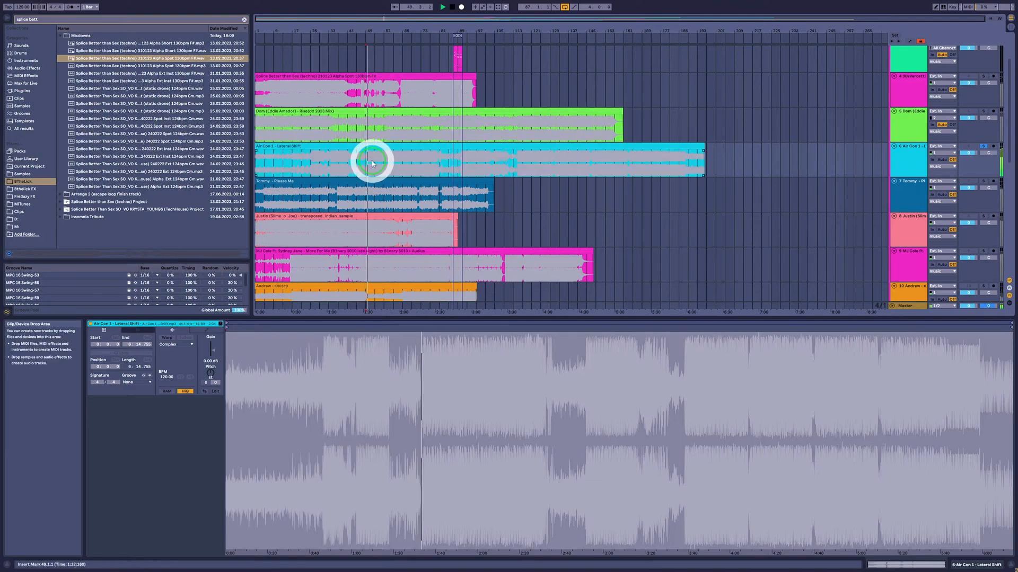
{"action": "left_click", "coordinate": [427, 147]}
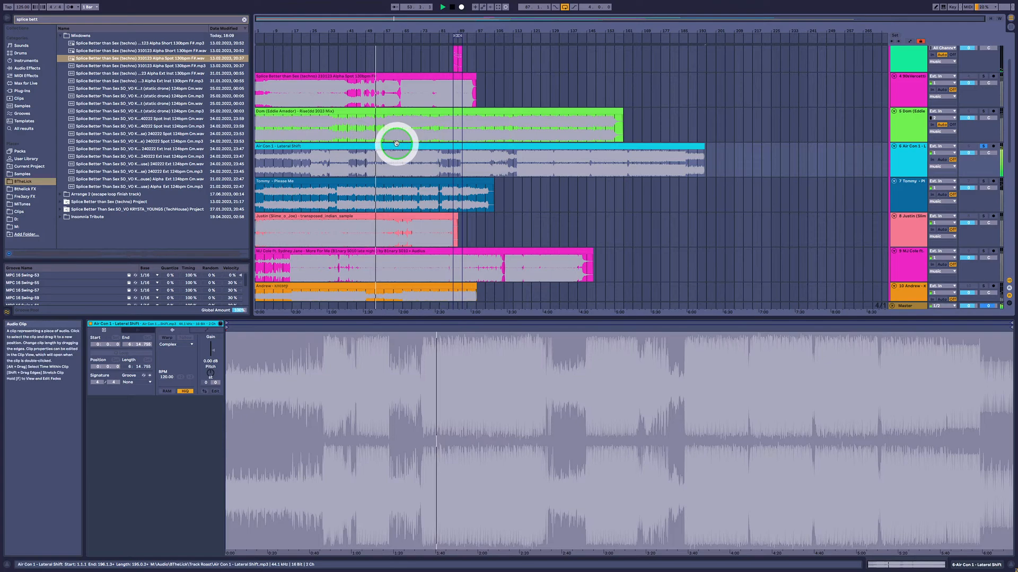
{"action": "left_click", "coordinate": [399, 167]}
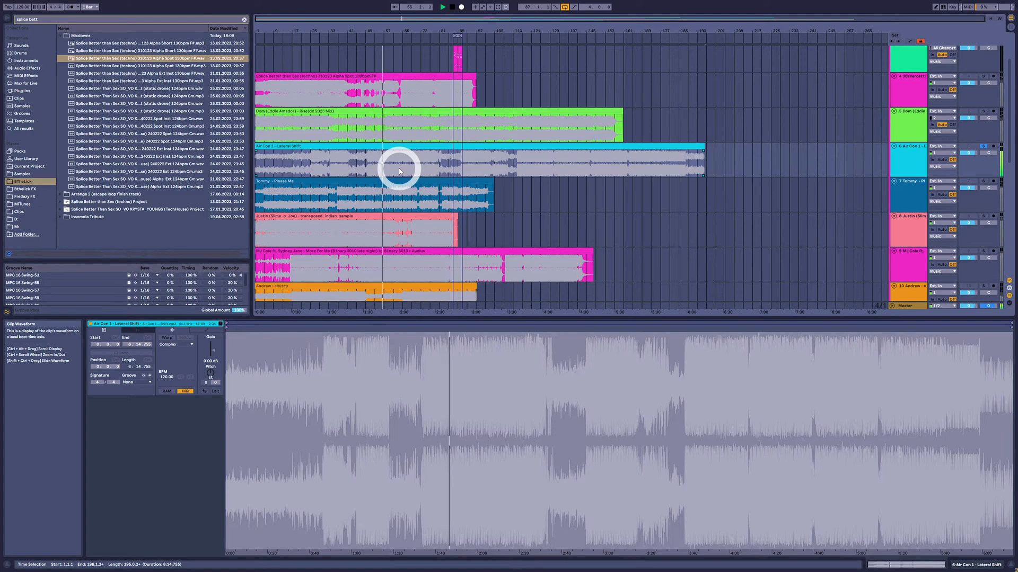
Show the Master track's device chain and audition Lateral Shift with EQ Three switched on and off.
{"action": "left_click", "coordinate": [920, 159]}
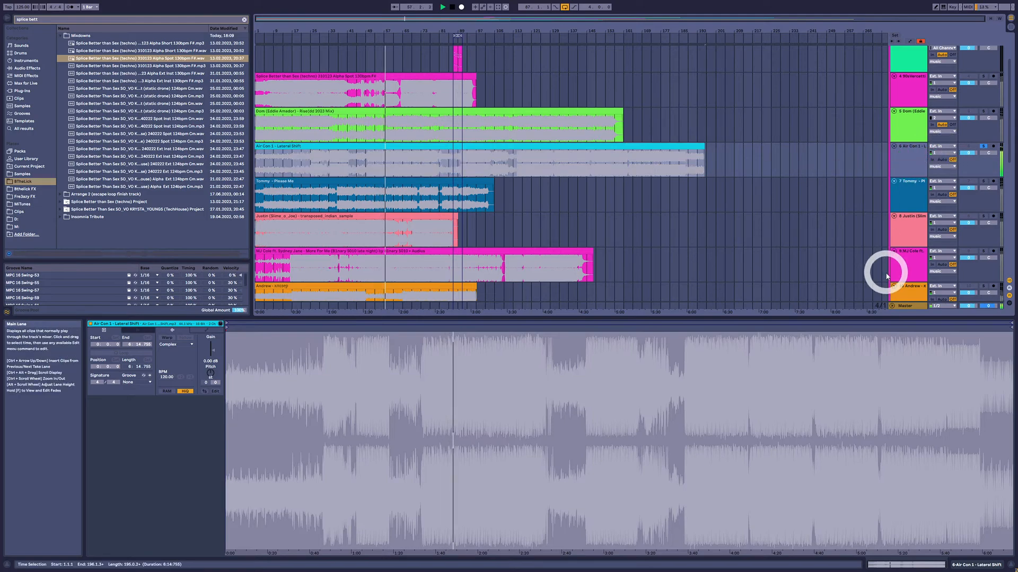
{"action": "left_click", "coordinate": [907, 310]}
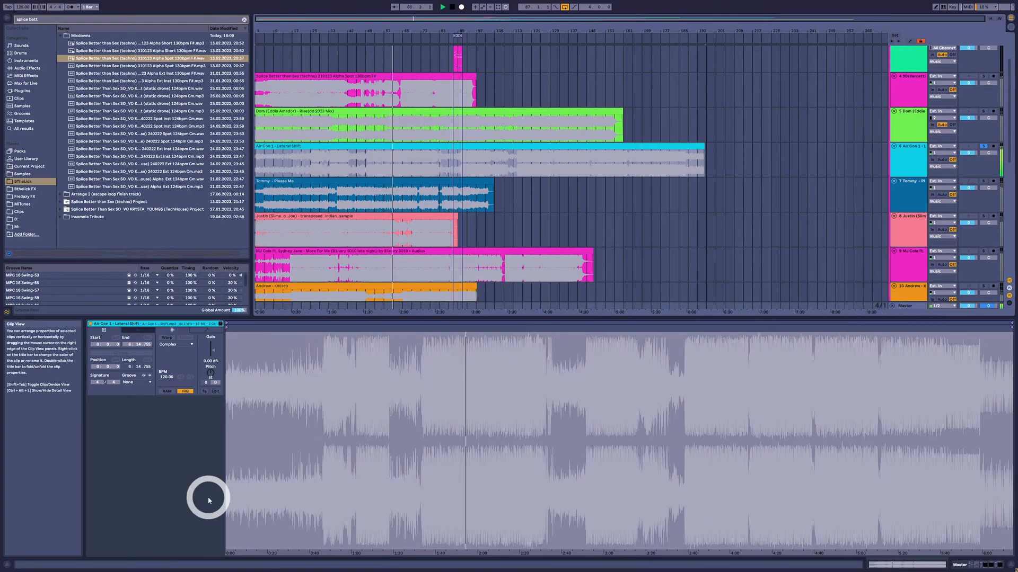
{"action": "key", "text": "shift+Tab"}
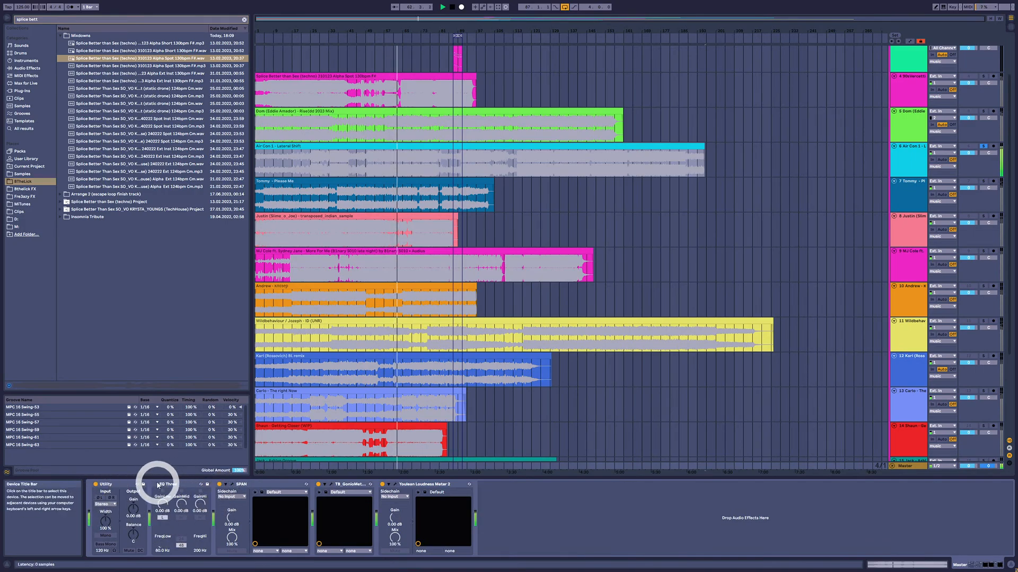
{"action": "left_click", "coordinate": [155, 484]}
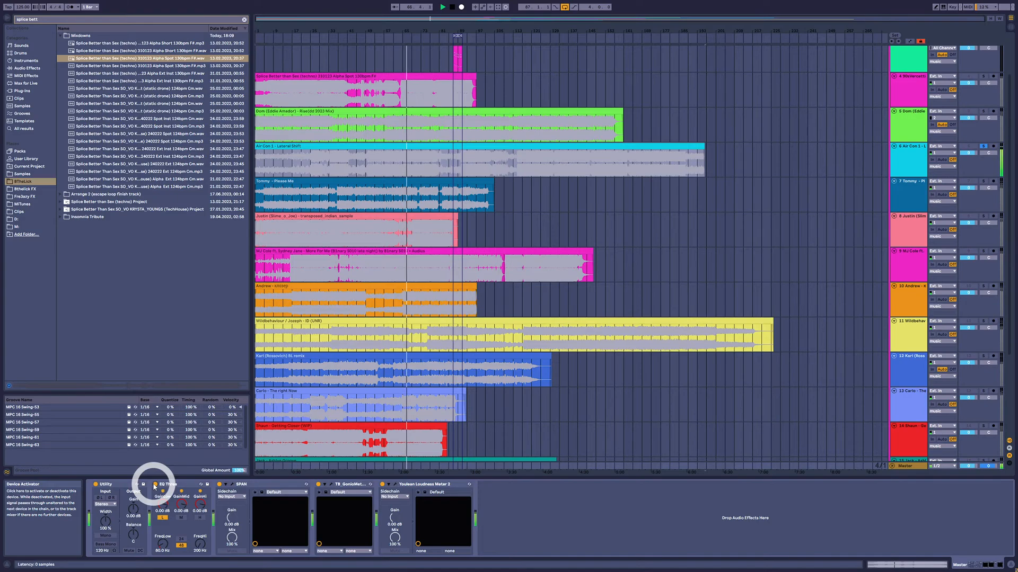
{"action": "left_click", "coordinate": [155, 487]}
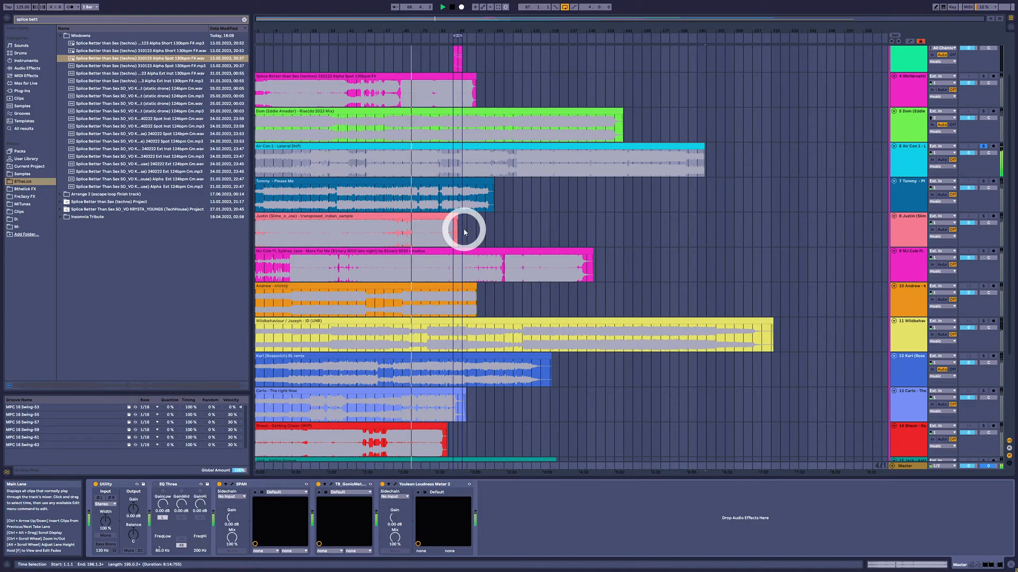
Turn off arrangement looping, extend the loop brace from bar 1 to bar 197, and place the insert marker at bar 93 of Lateral Shift.
{"action": "left_click", "coordinate": [922, 154]}
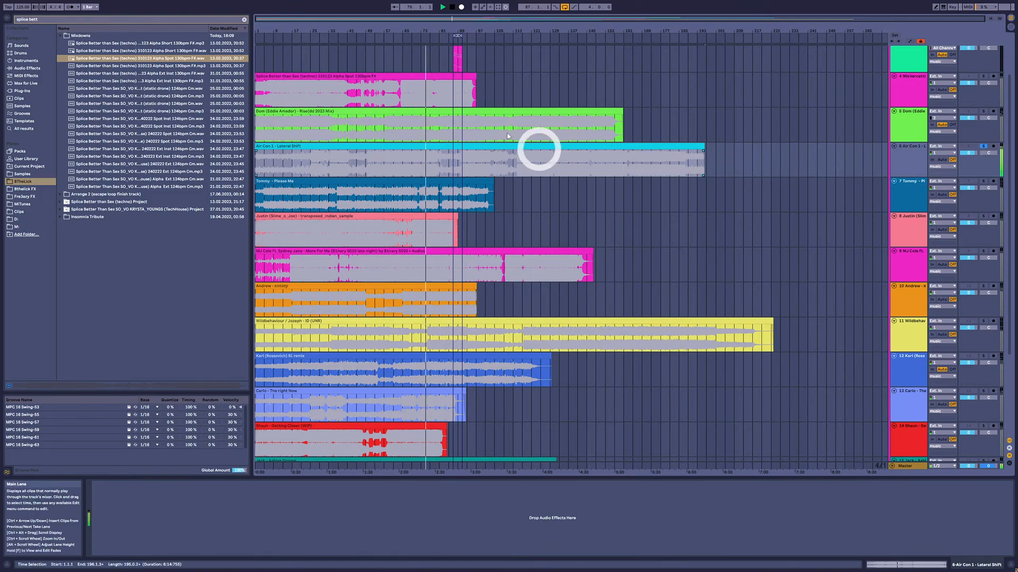
{"action": "left_click", "coordinate": [564, 7]}
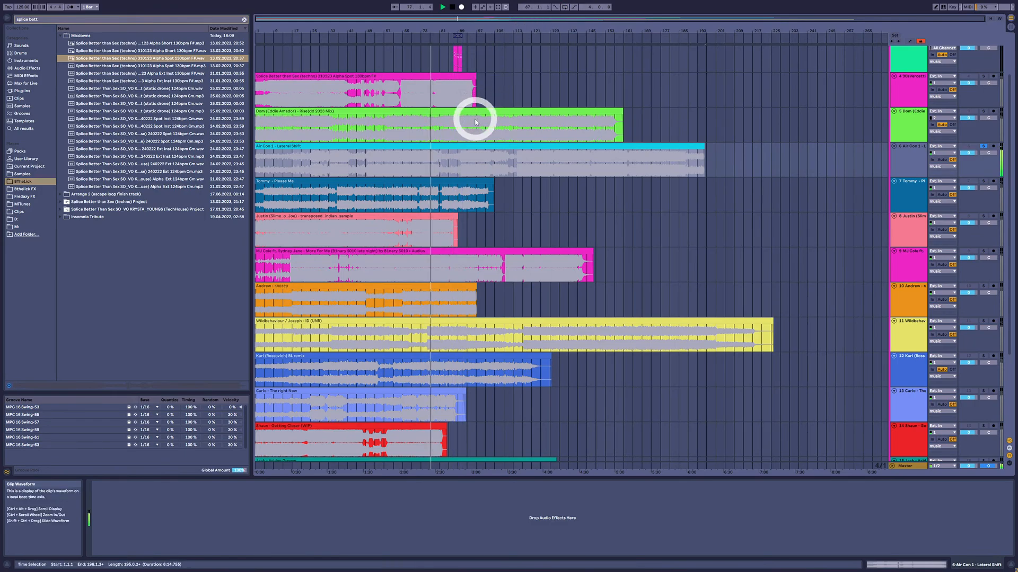
{"action": "left_click", "coordinate": [466, 159]}
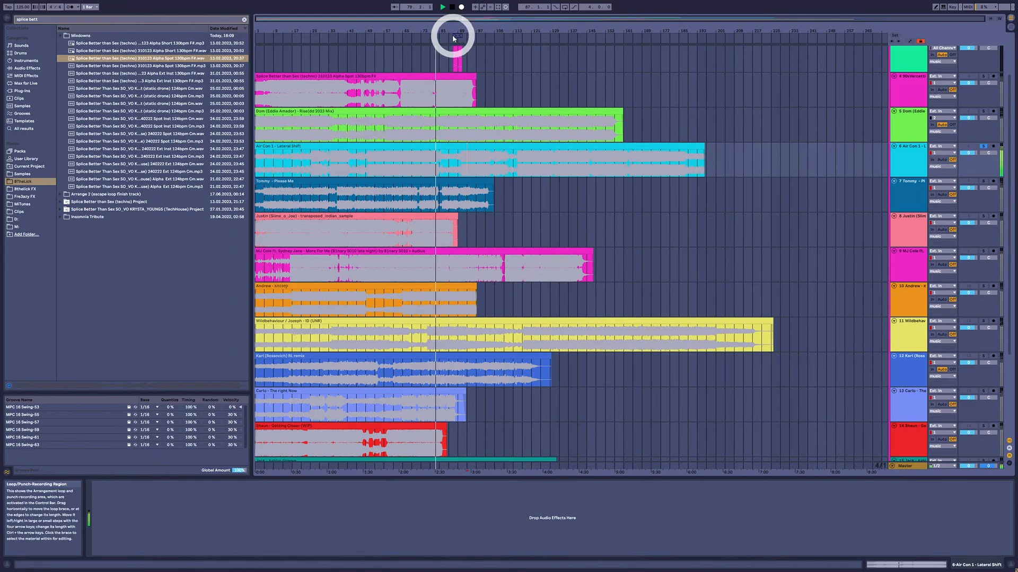
{"action": "left_click_drag", "start_coordinate": [456, 36], "coordinate": [227, 41]}
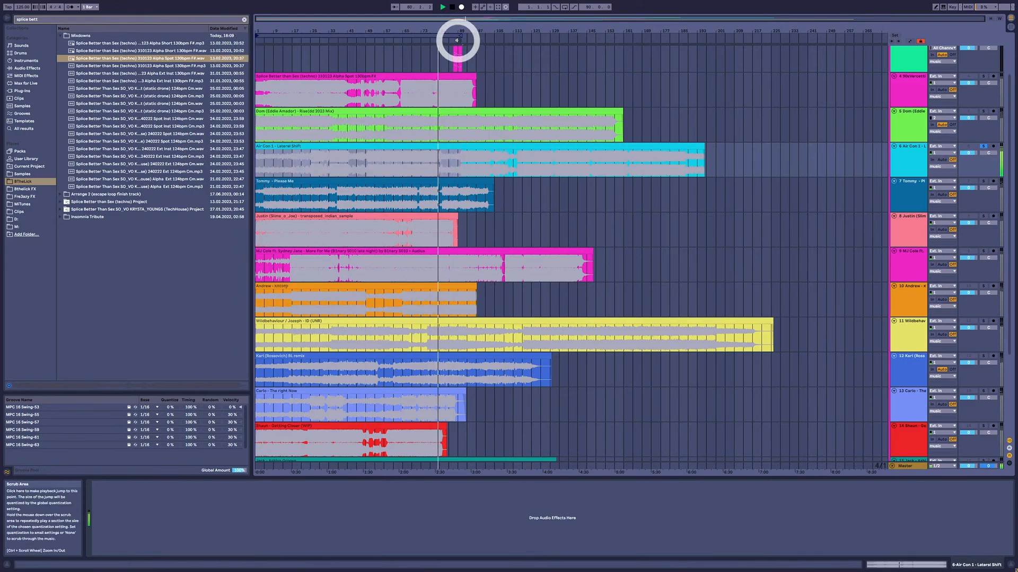
{"action": "left_click_drag", "start_coordinate": [460, 35], "coordinate": [704, 42]}
{"action": "left_click", "coordinate": [468, 170]}
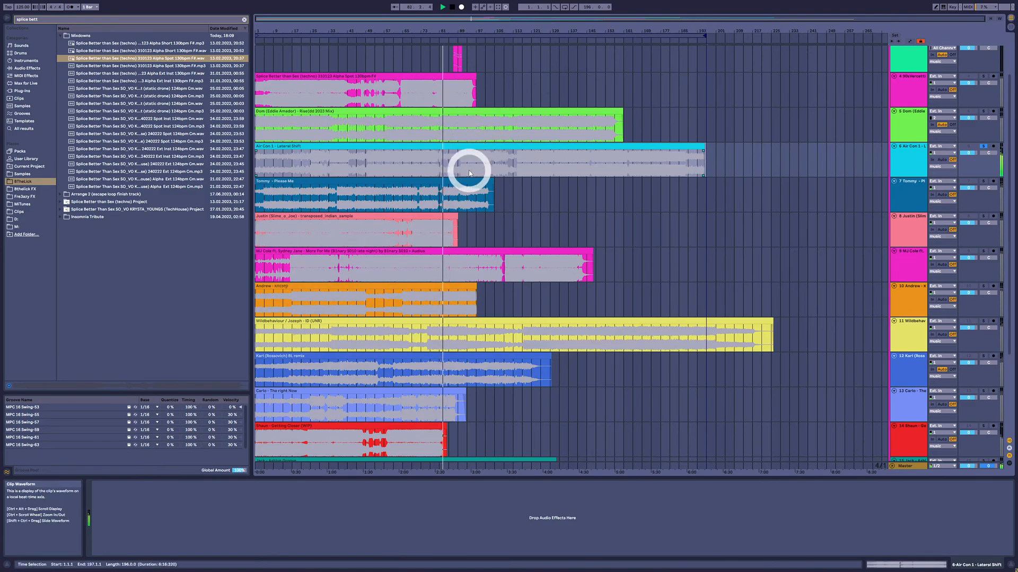
{"action": "left_click", "coordinate": [466, 170]}
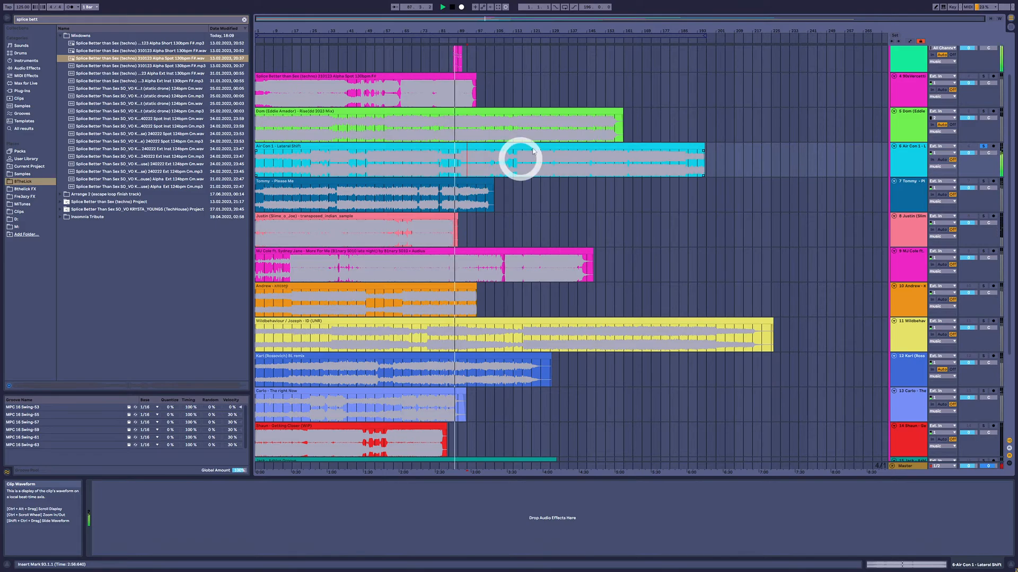
Take the solo off the Instrument Rack track and move its MIDI clip to bar 231.
{"action": "scroll", "coordinate": [583, 61], "scroll_direction": "up", "scroll_amount": 2}
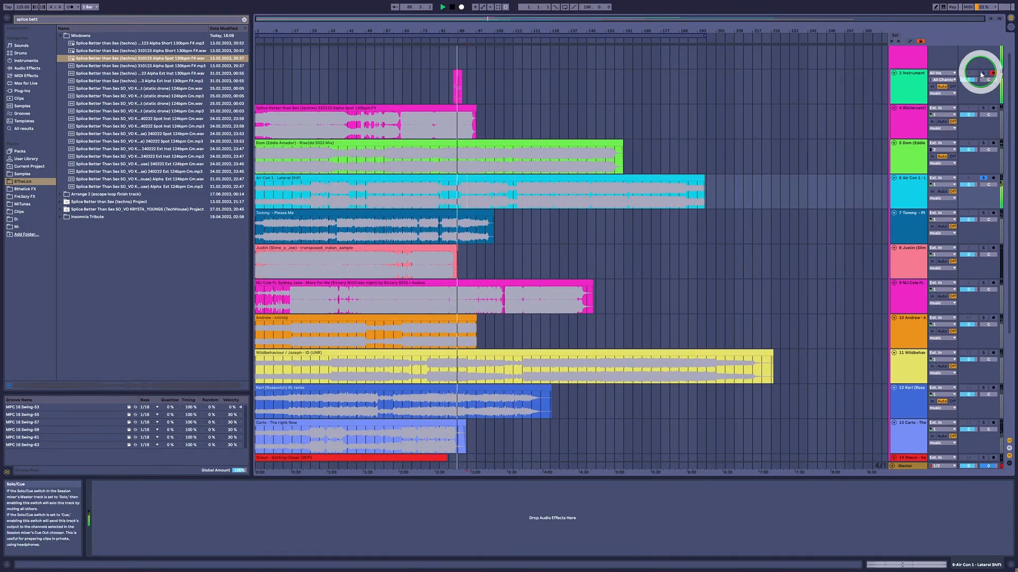
{"action": "left_click", "coordinate": [902, 77]}
{"action": "left_click", "coordinate": [475, 88]}
{"action": "left_click_drag", "start_coordinate": [461, 67], "coordinate": [793, 80]}
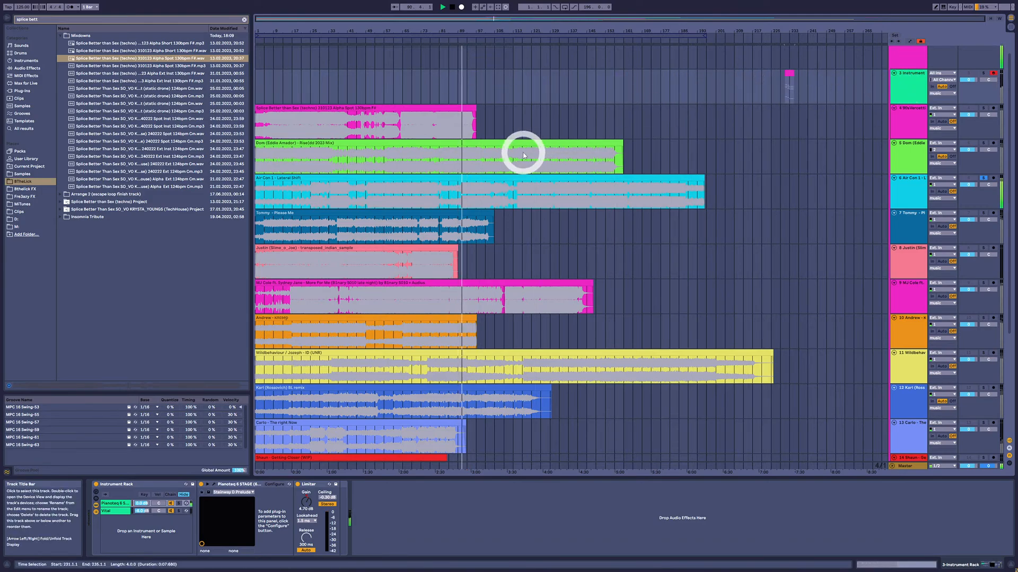
Review Lateral Shift's arrangement at bars 101 and 105, play it from bar 117, and mark bar 81.
{"action": "left_click", "coordinate": [504, 196]}
{"action": "left_click", "coordinate": [486, 195]}
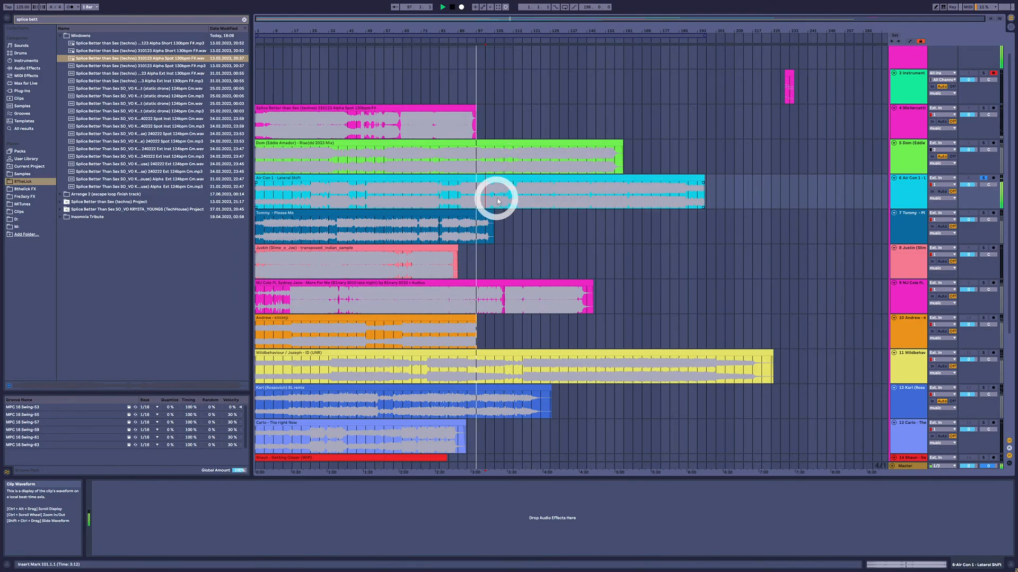
{"action": "left_click", "coordinate": [498, 201]}
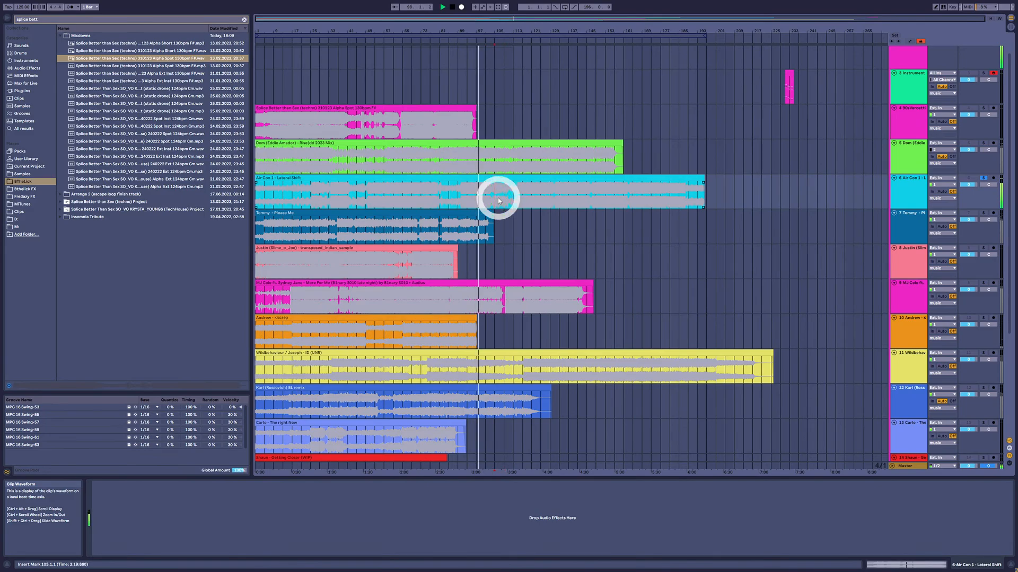
{"action": "left_click", "coordinate": [532, 205]}
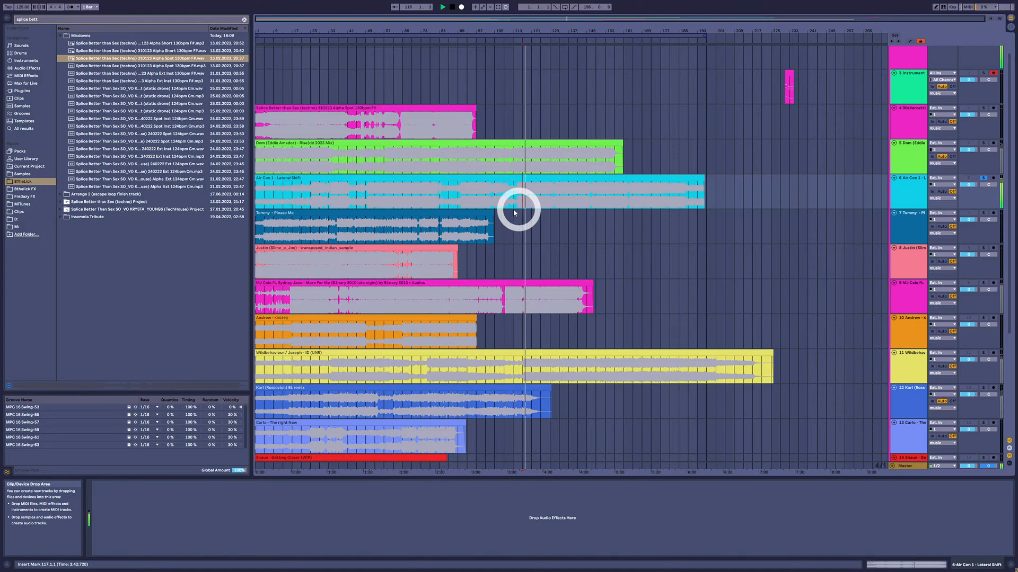
{"action": "left_click", "coordinate": [440, 194]}
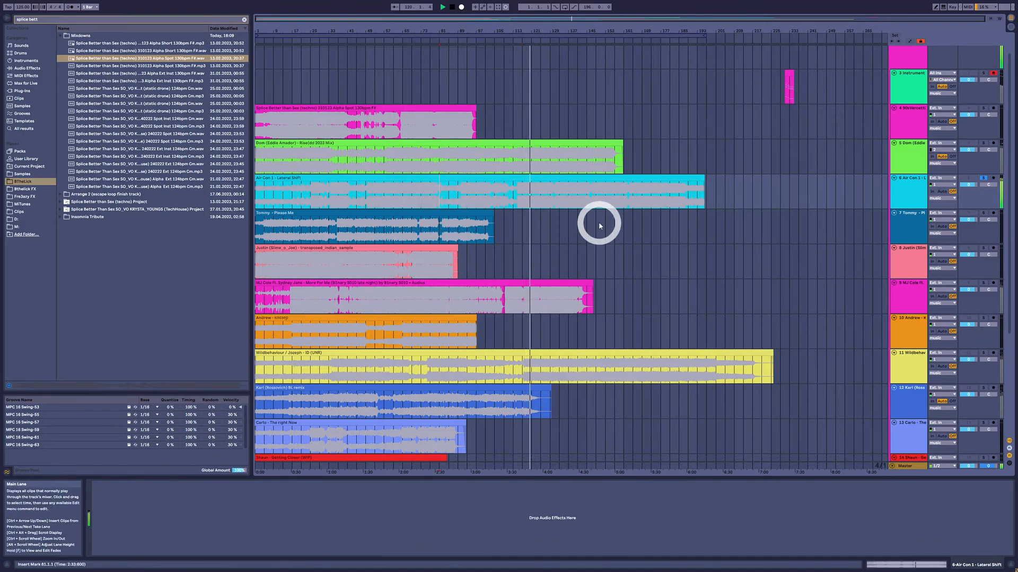
Solo the Instrument Rack track alongside Lateral Shift while it keeps playing.
{"action": "left_click", "coordinate": [984, 73]}
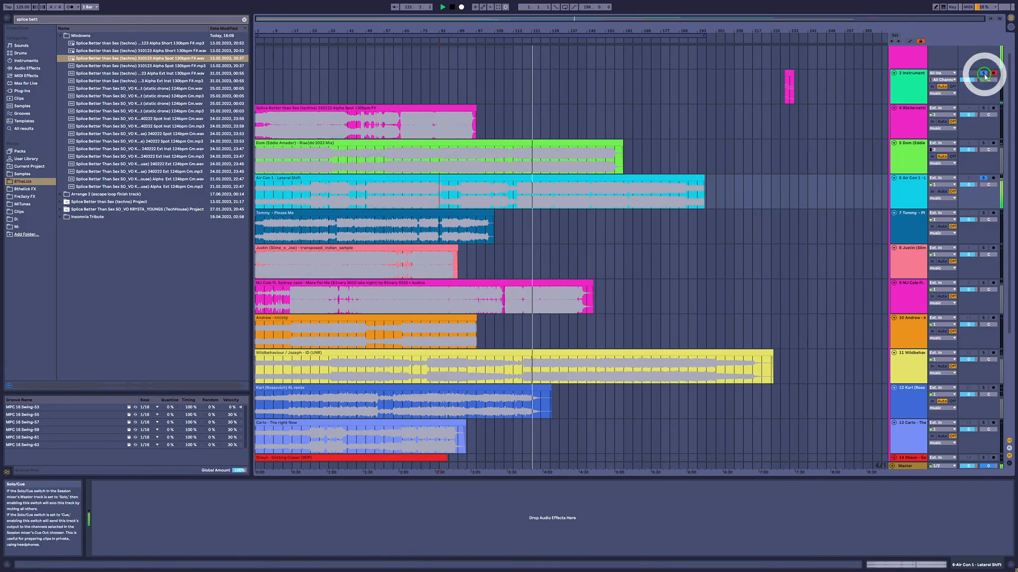
{"action": "left_click", "coordinate": [917, 196]}
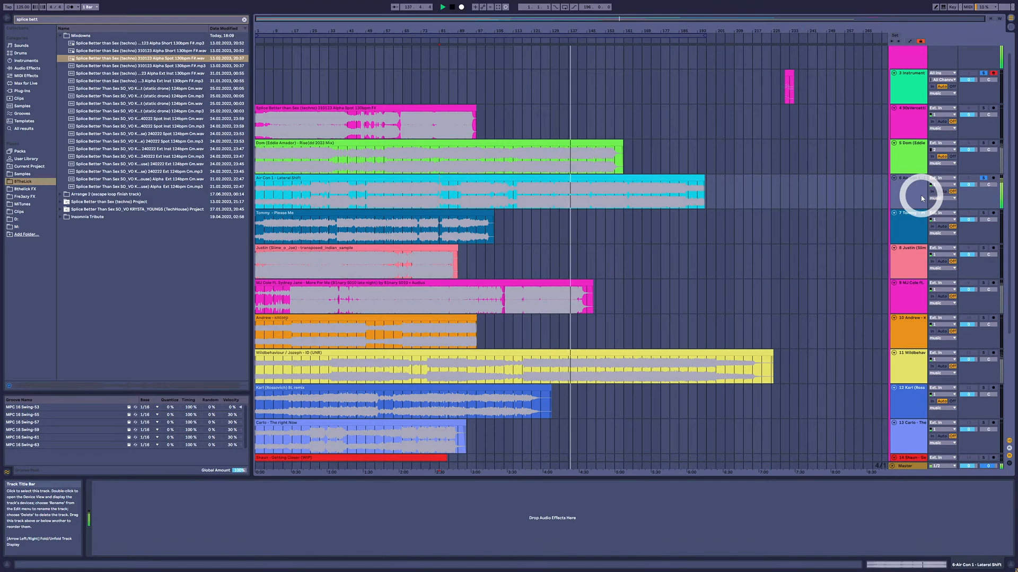
{"action": "left_click", "coordinate": [896, 222]}
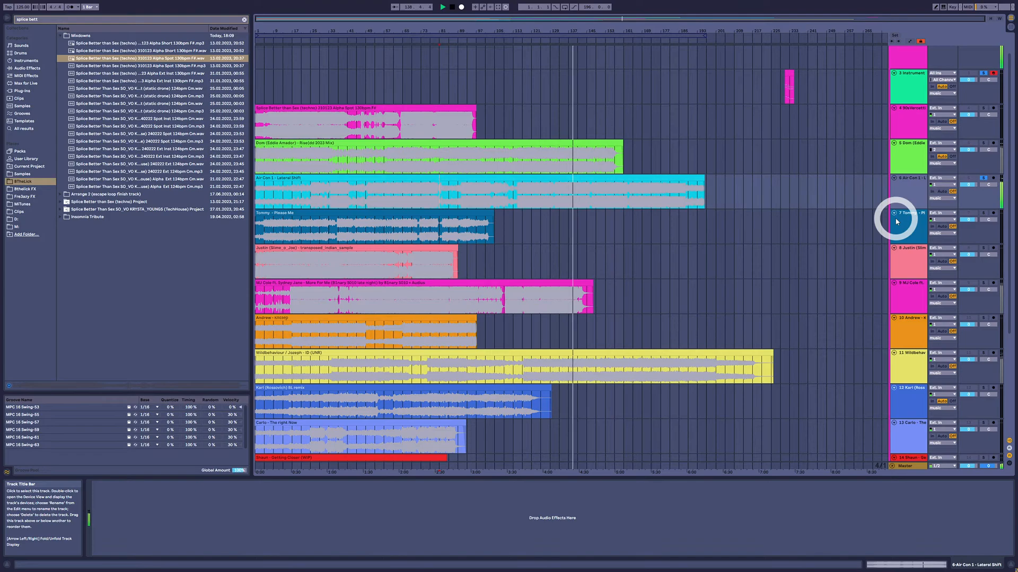
{"action": "left_click", "coordinate": [877, 209]}
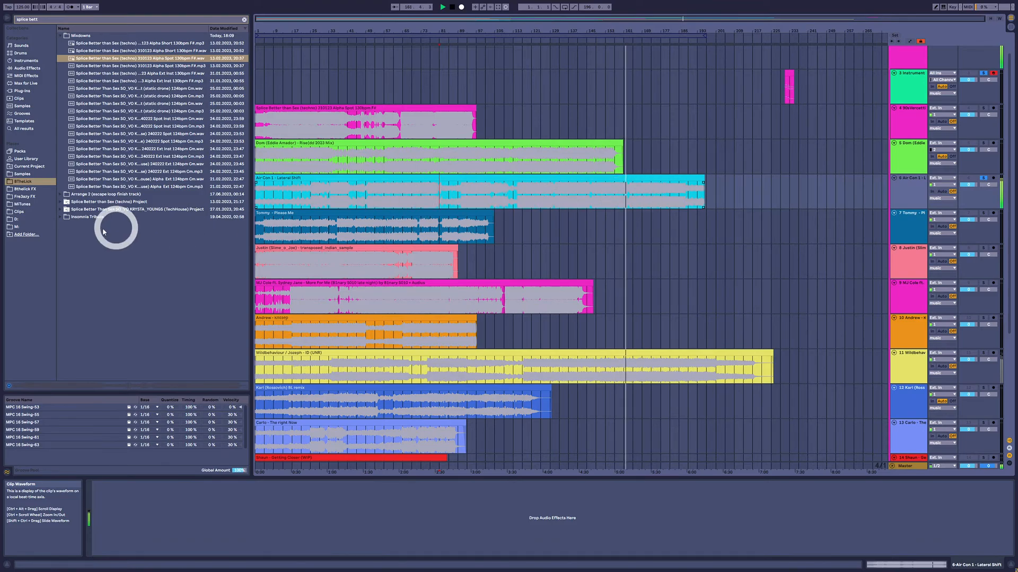
Search the Samples folder for "perc".
{"action": "left_click", "coordinate": [22, 174]}
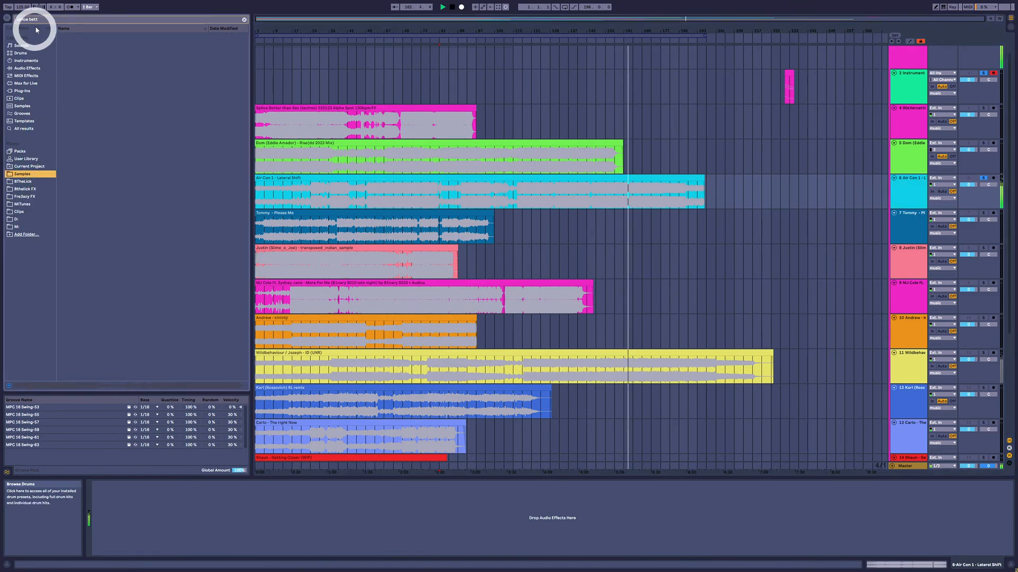
{"action": "key", "text": "ctrl+f"}
{"action": "type", "text": "perc"}
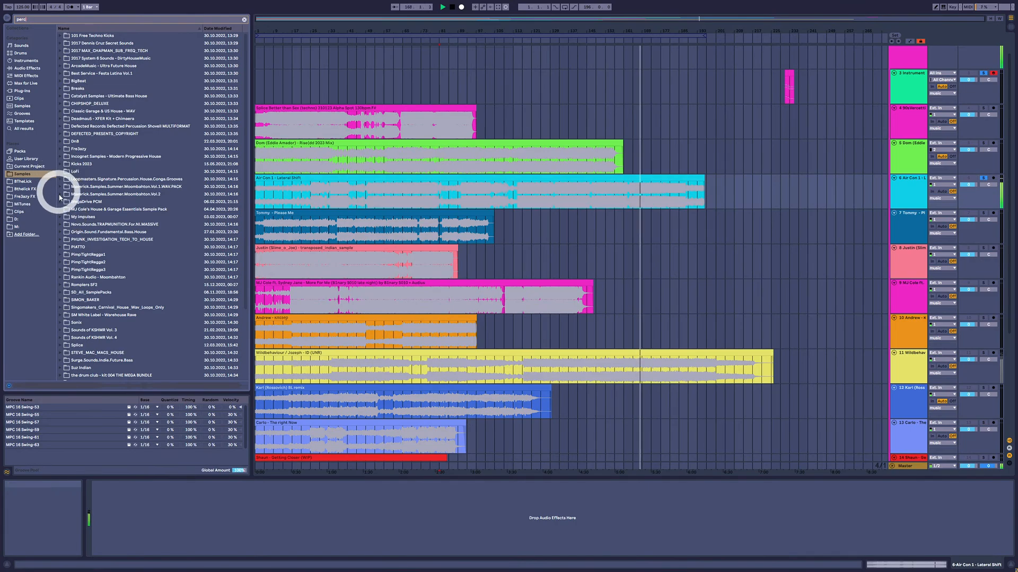
Expand the Thomas Penton - Essential Drums & Percussion 24bit pack and its PERCUSSION folder.
{"action": "scroll", "coordinate": [68, 238], "scroll_direction": "down", "scroll_amount": 2}
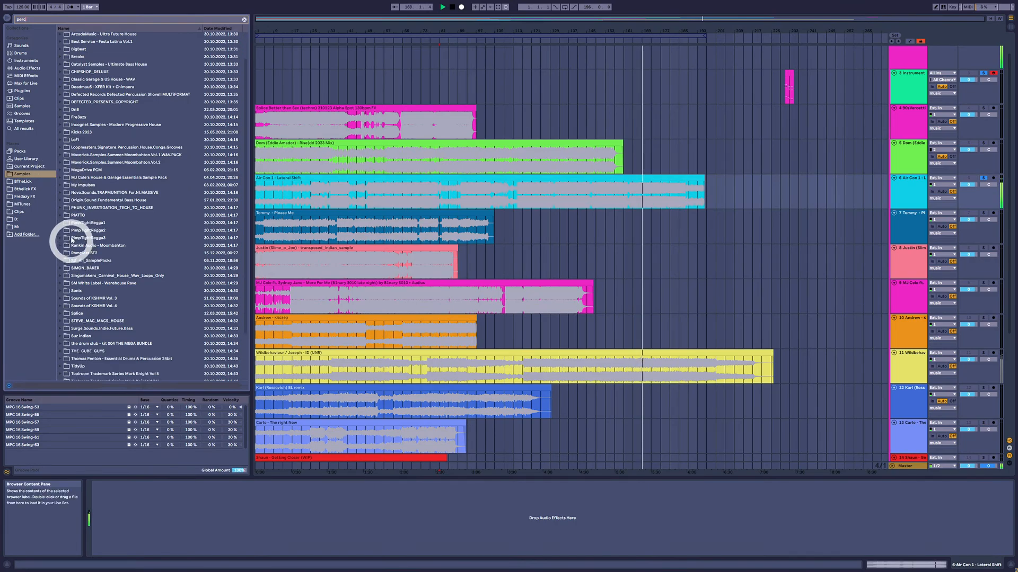
{"action": "scroll", "coordinate": [94, 291], "scroll_direction": "down", "scroll_amount": 2}
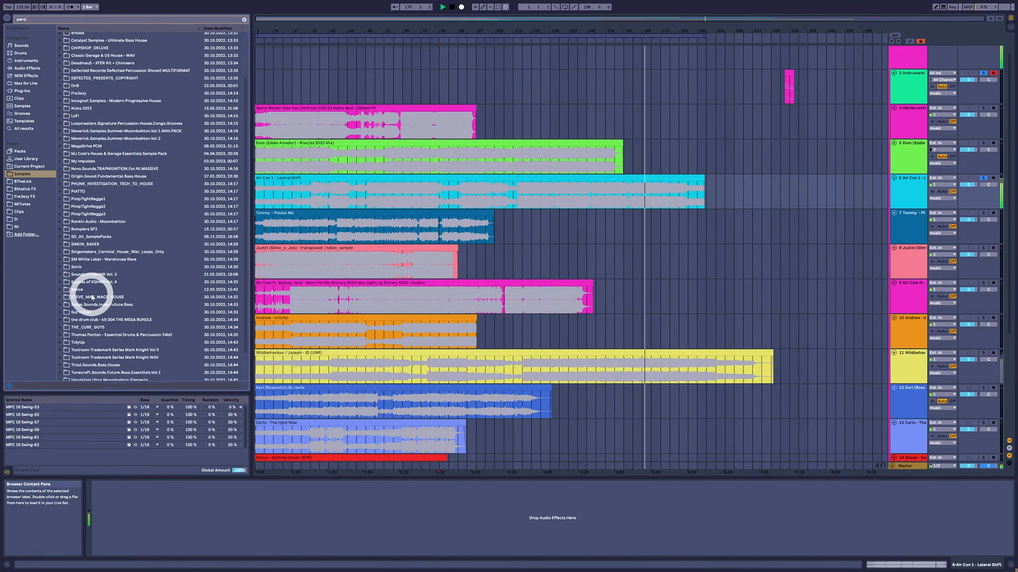
{"action": "scroll", "coordinate": [64, 311], "scroll_direction": "down", "scroll_amount": 2}
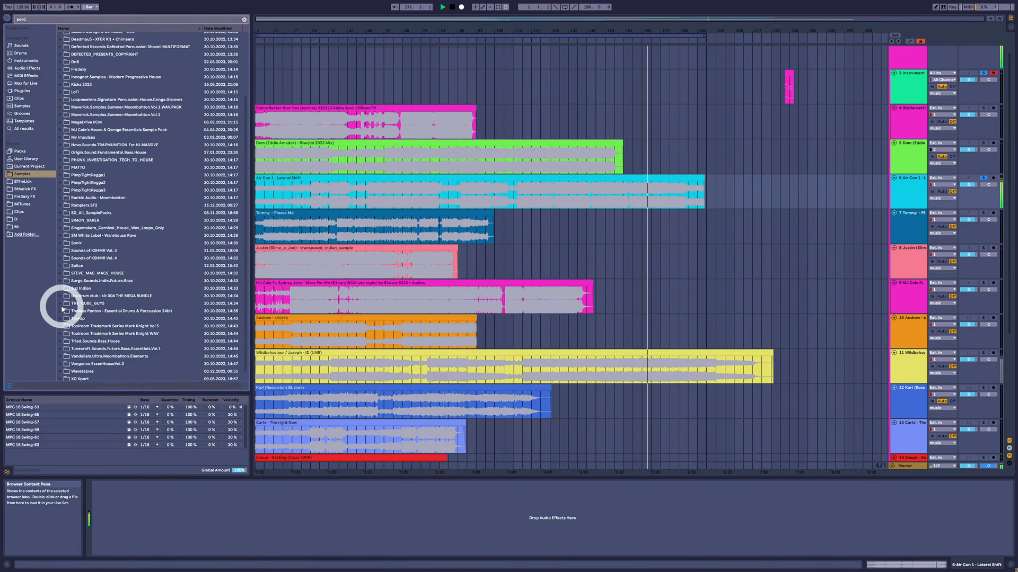
{"action": "scroll", "coordinate": [62, 310], "scroll_direction": "down", "scroll_amount": 1}
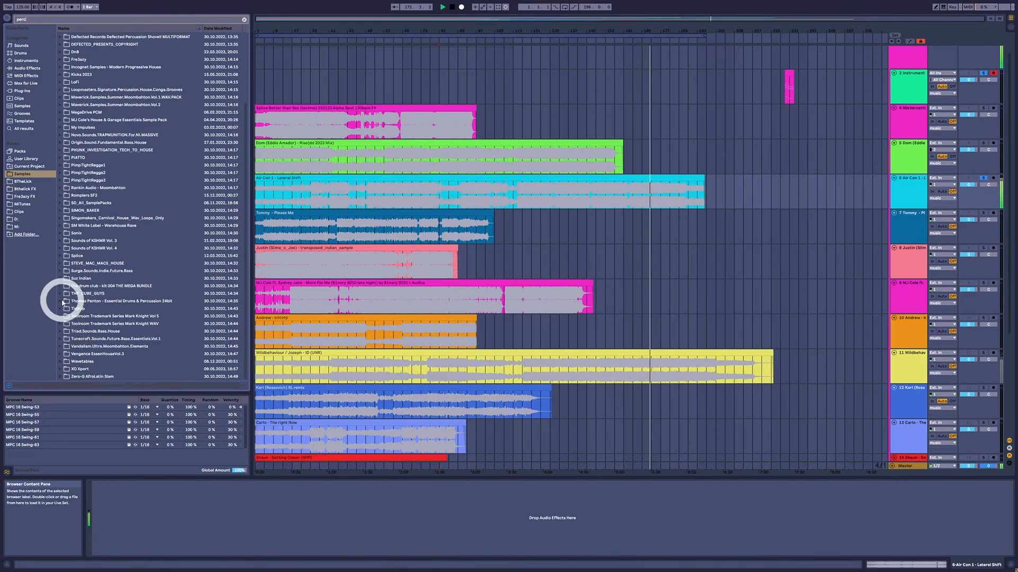
{"action": "left_click", "coordinate": [64, 301]}
{"action": "scroll", "coordinate": [68, 313], "scroll_direction": "down", "scroll_amount": 2}
{"action": "left_click", "coordinate": [68, 300]}
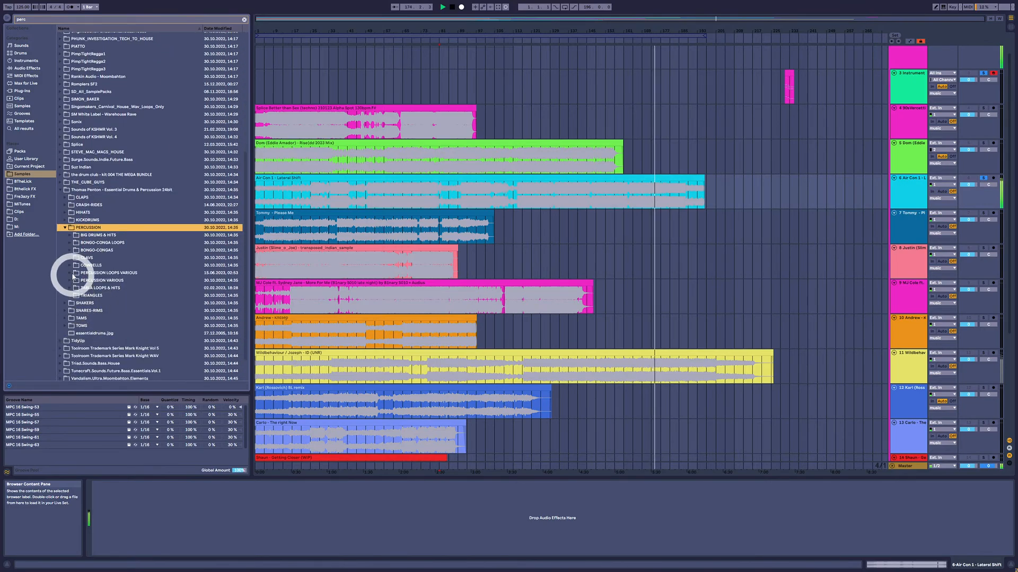
Audition BONGO-CONGA3.wav and another hit from the BONGO-CONGAS folder, and collapse the folder.
{"action": "left_click", "coordinate": [73, 250]}
{"action": "left_click", "coordinate": [106, 273]}
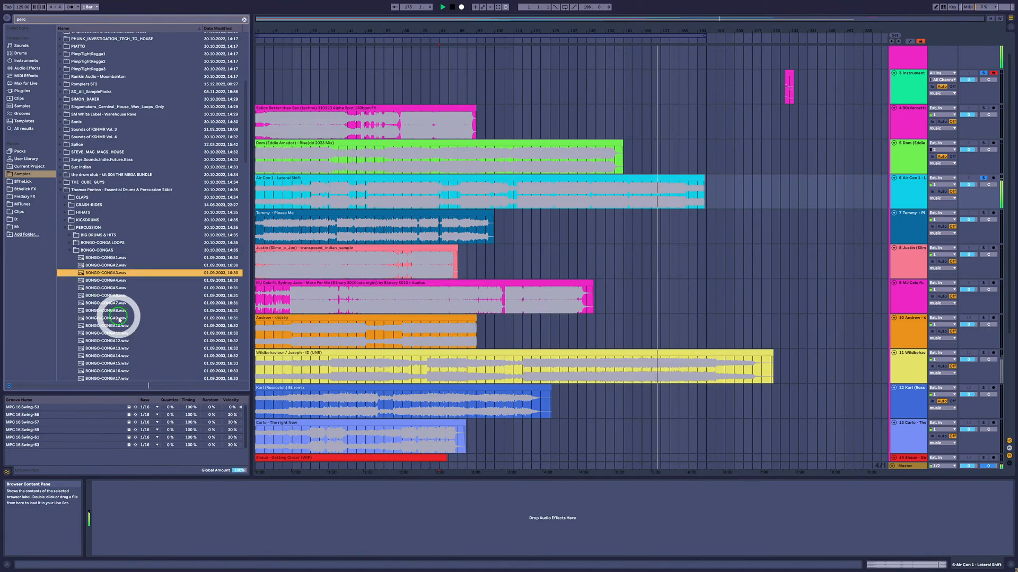
{"action": "left_click", "coordinate": [110, 334]}
{"action": "left_click", "coordinate": [69, 251]}
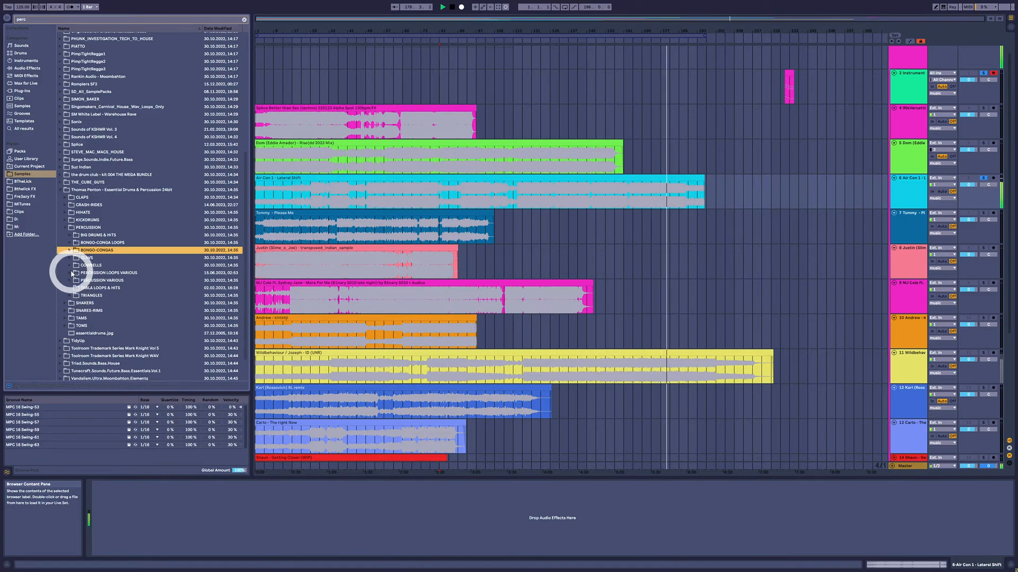
Audition PERCUSSION LOOP VARIOUS2.wav from the PERCUSSION LOOPS VARIOUS folder, and collapse the folder.
{"action": "left_click", "coordinate": [70, 273]}
{"action": "left_click", "coordinate": [89, 292]}
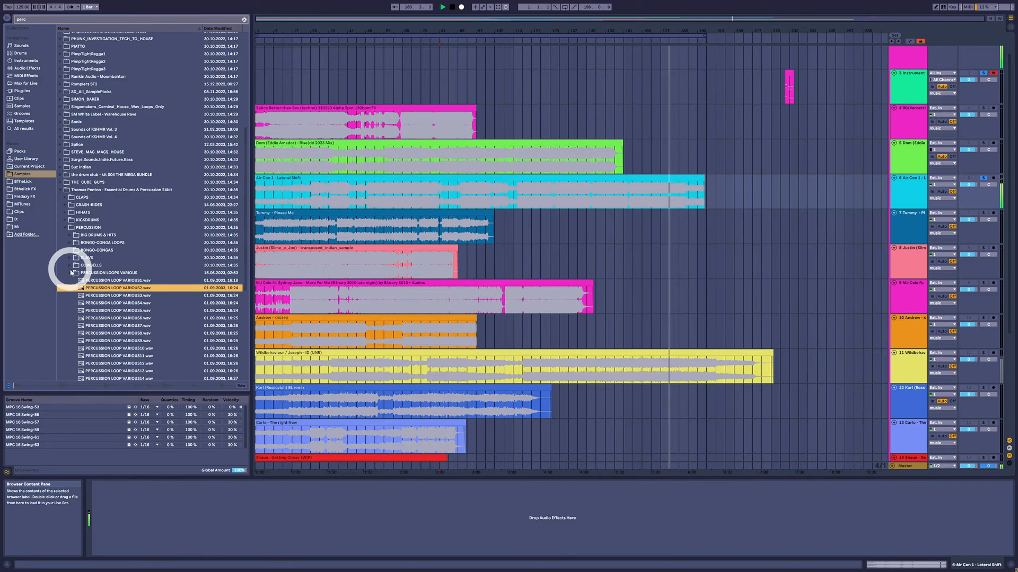
{"action": "left_click", "coordinate": [71, 273]}
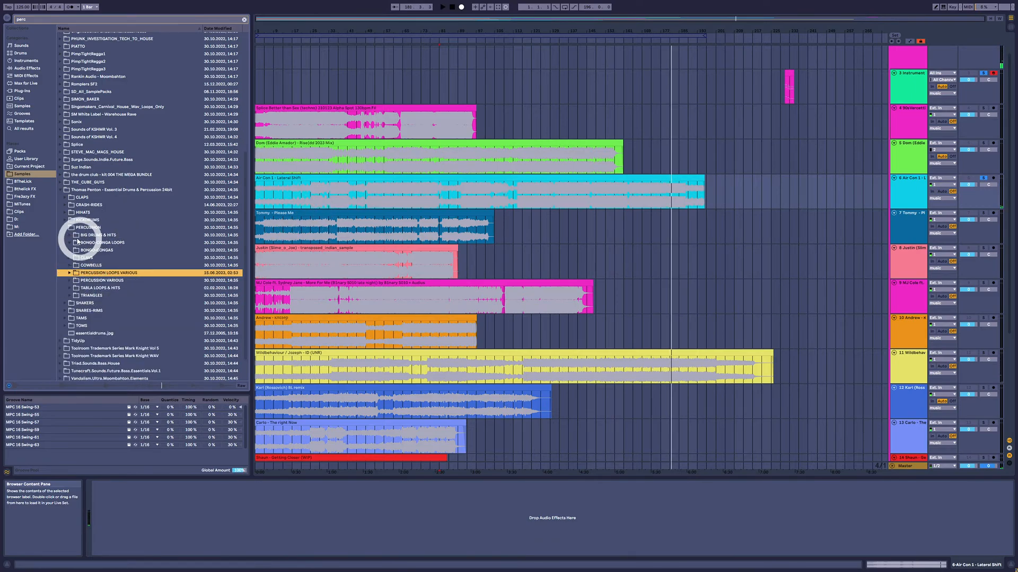
Expand the PERCUSSION VARIOUS folder and audition its samples one after another from PERCUSSION VARIOUS1.wav onwards.
{"action": "left_click", "coordinate": [89, 281]}
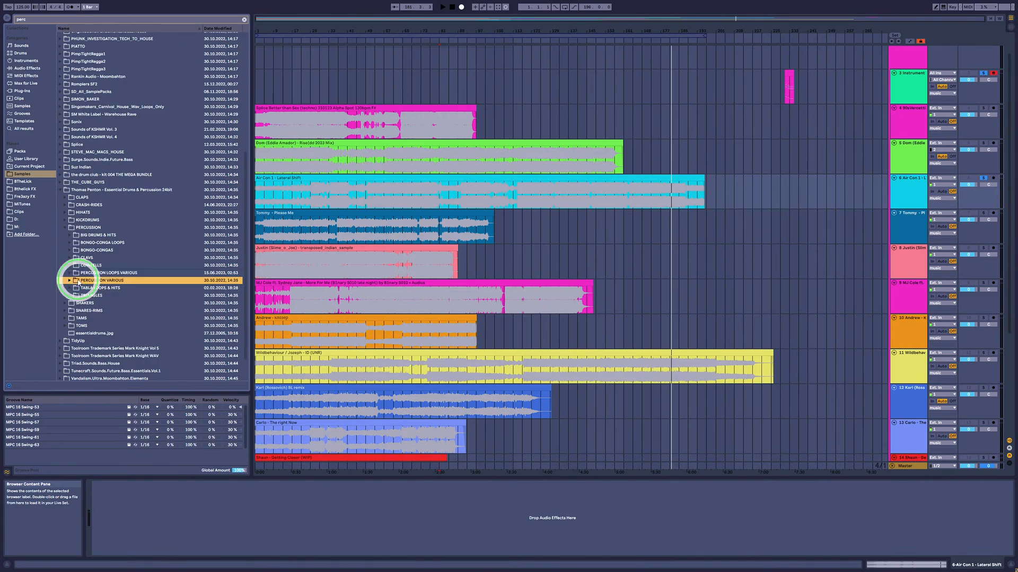
{"action": "left_click", "coordinate": [71, 280]}
{"action": "left_click", "coordinate": [91, 287]}
{"action": "key", "text": "Down"}
{"action": "key", "text": "Down"}
{"action": "key", "text": "Down"}
{"action": "key", "text": "Down"}
{"action": "key", "text": "Down"}
{"action": "key", "text": "Down"}
{"action": "key", "text": "Down"}
{"action": "key", "text": "Down"}
{"action": "key", "text": "Down"}
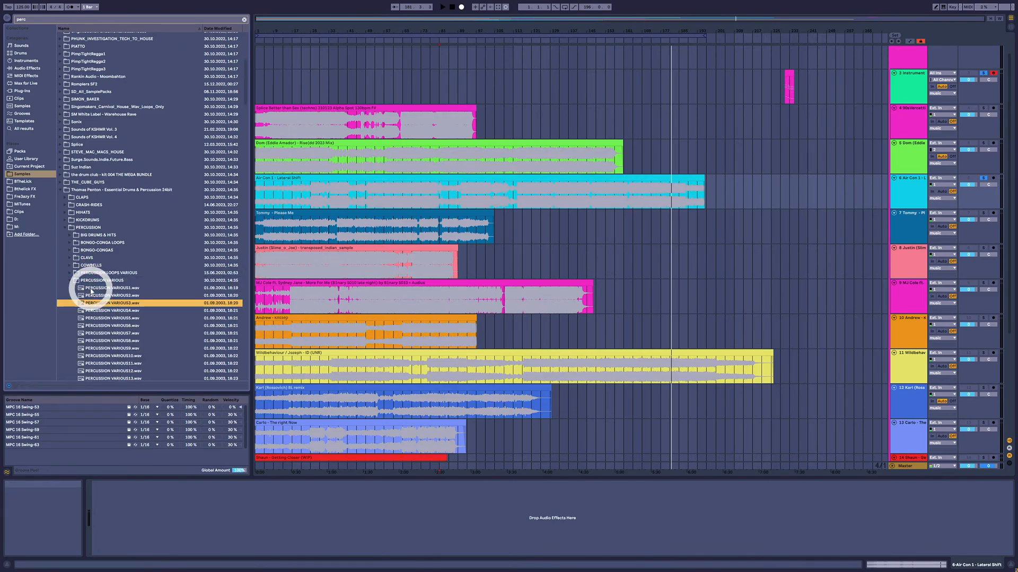
{"action": "key", "text": "Down"}
{"action": "key", "text": "Down"}
{"action": "key", "text": "Down"}
{"action": "key", "text": "Down"}
{"action": "key", "text": "Down"}
{"action": "key", "text": "Down"}
{"action": "key", "text": "Down"}
{"action": "key", "text": "Down"}
{"action": "key", "text": "Down"}
{"action": "key", "text": "Down"}
{"action": "key", "text": "Down"}
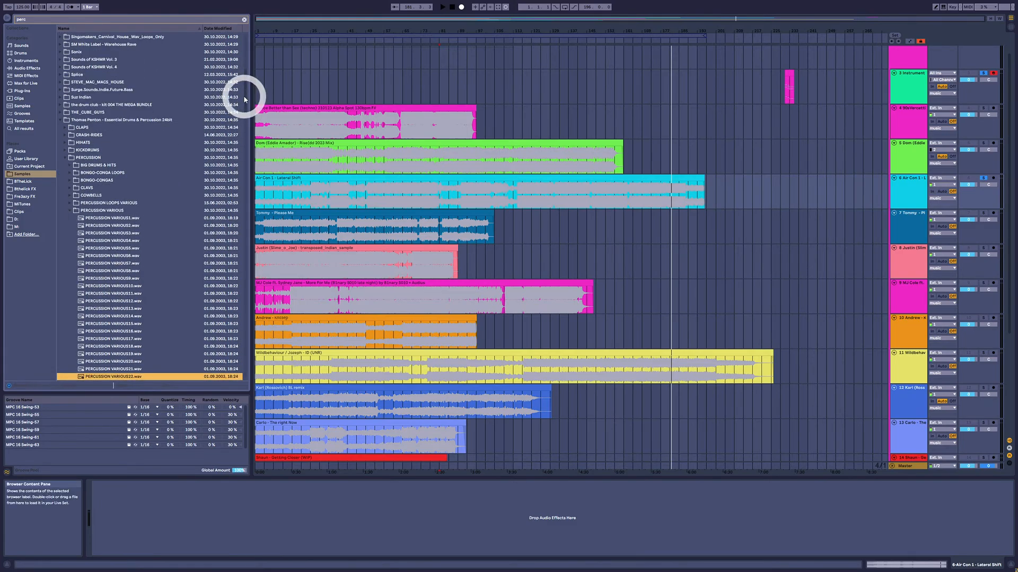
Audition a spread of hits further down the PERCUSSION VARIOUS folder, including PERCUSSION VARIOUS151.wav.
{"action": "left_click_drag", "start_coordinate": [245, 95], "coordinate": [238, 250]}
{"action": "left_click", "coordinate": [149, 202]}
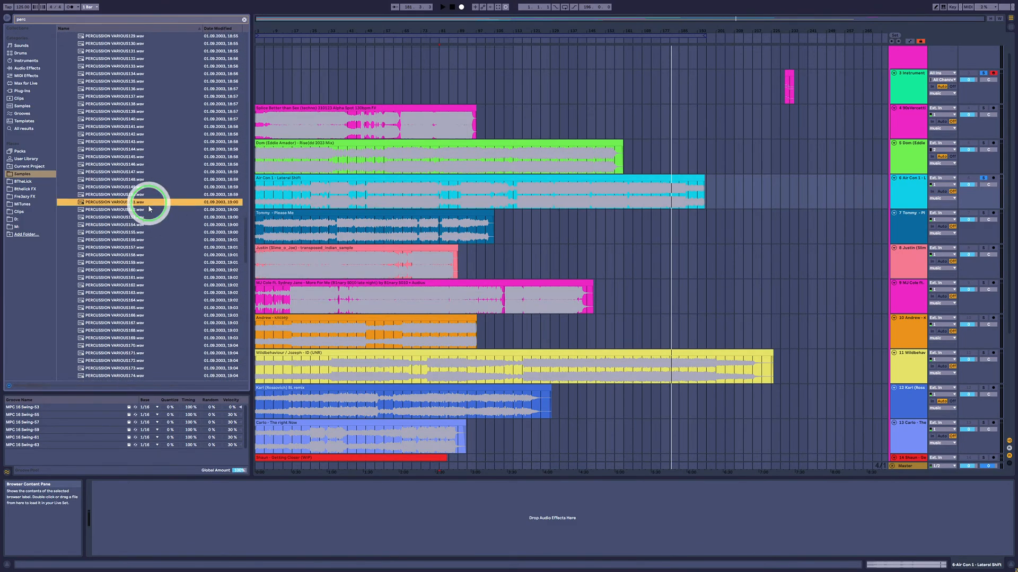
{"action": "left_click", "coordinate": [142, 271]}
{"action": "left_click", "coordinate": [136, 293]}
{"action": "left_click", "coordinate": [137, 317]}
{"action": "left_click", "coordinate": [139, 335]}
{"action": "left_click", "coordinate": [135, 354]}
{"action": "left_click", "coordinate": [117, 203]}
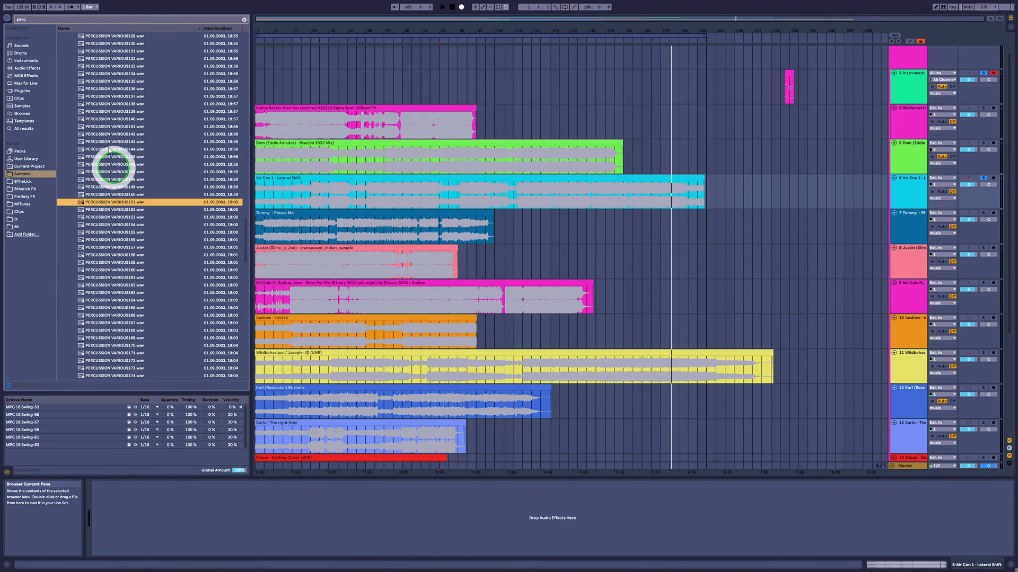
Audition more percussion hits including PERCUSSION VARIOUS194.wav, and collapse the Thomas Penton pack.
{"action": "left_click", "coordinate": [102, 118]}
{"action": "scroll", "coordinate": [123, 293], "scroll_direction": "down", "scroll_amount": 7}
{"action": "left_click", "coordinate": [121, 251]}
{"action": "left_click", "coordinate": [116, 289]}
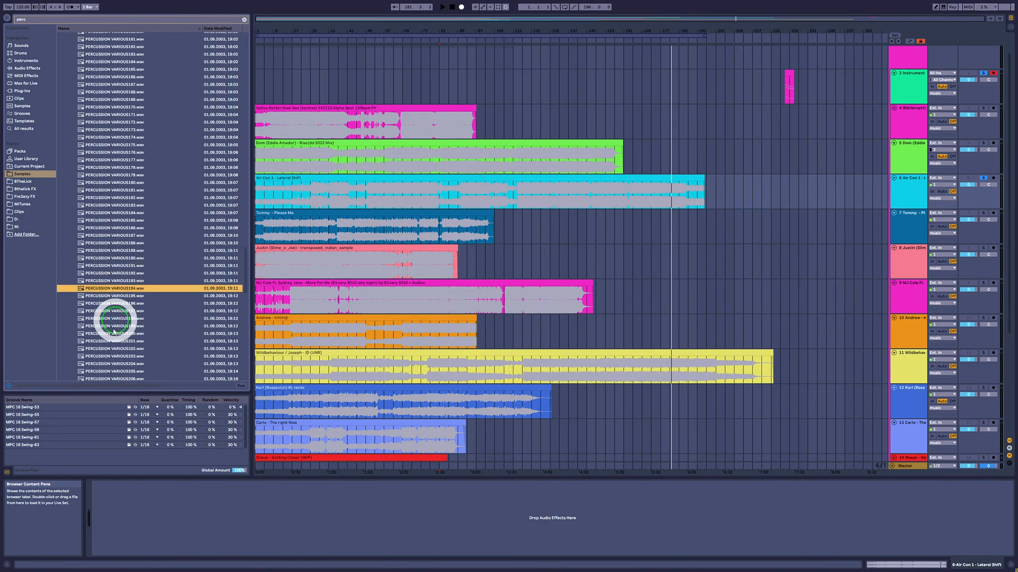
{"action": "left_click", "coordinate": [115, 326]}
{"action": "left_click", "coordinate": [117, 349]}
{"action": "scroll", "coordinate": [123, 363], "scroll_direction": "down", "scroll_amount": 1}
{"action": "left_click", "coordinate": [129, 348]}
{"action": "left_click_drag", "start_coordinate": [239, 275], "coordinate": [250, 87]}
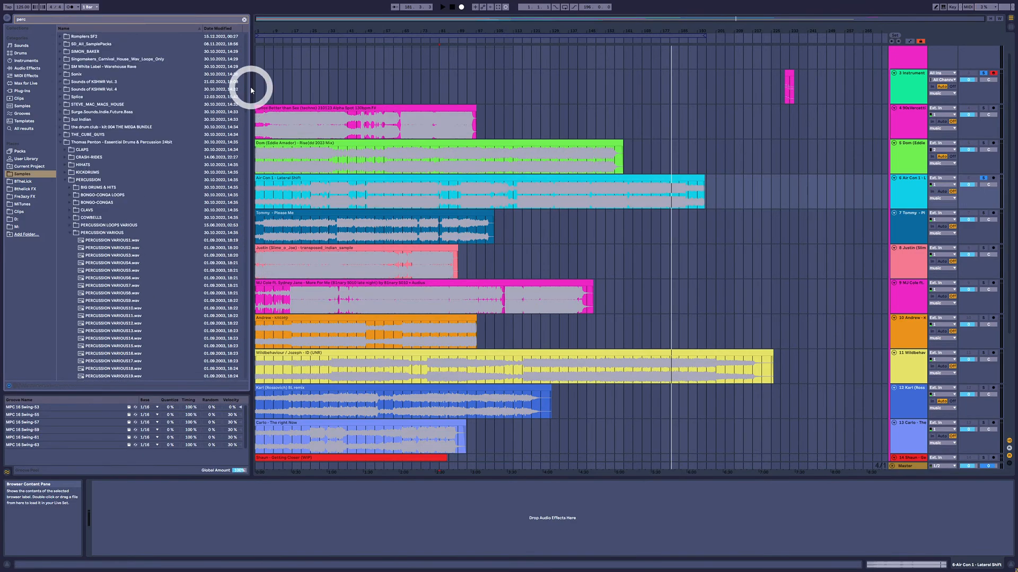
{"action": "left_click", "coordinate": [60, 144]}
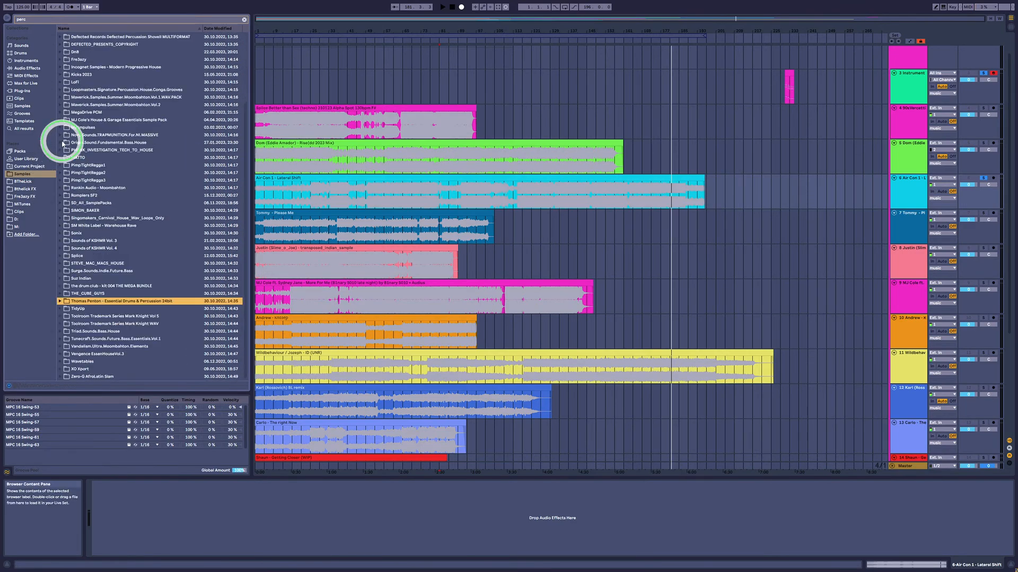
Review Lateral Shift's arrangement at bars 161 and 129, and play it from bar 173.
{"action": "left_click", "coordinate": [626, 183]}
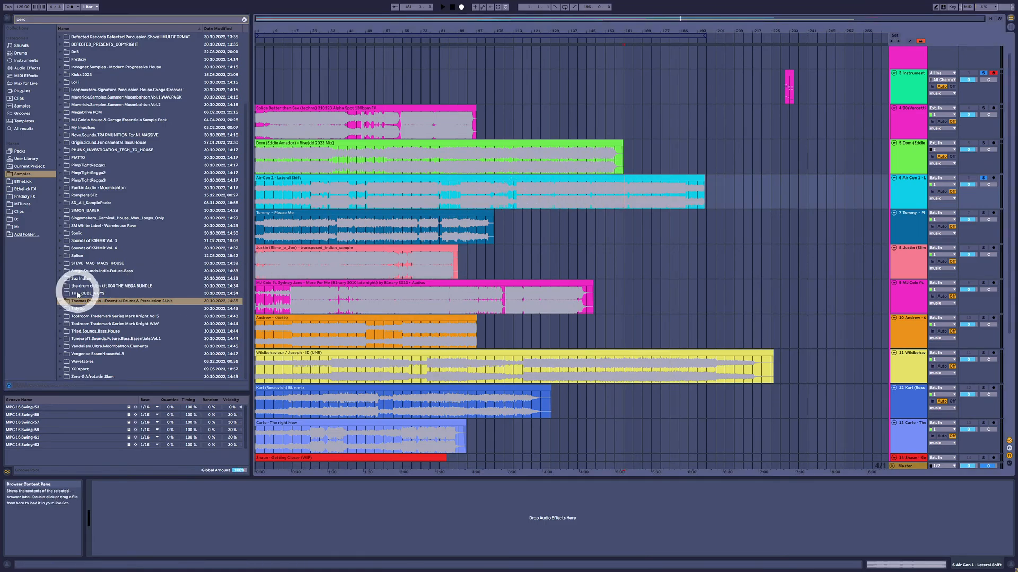
{"action": "left_click", "coordinate": [573, 190]}
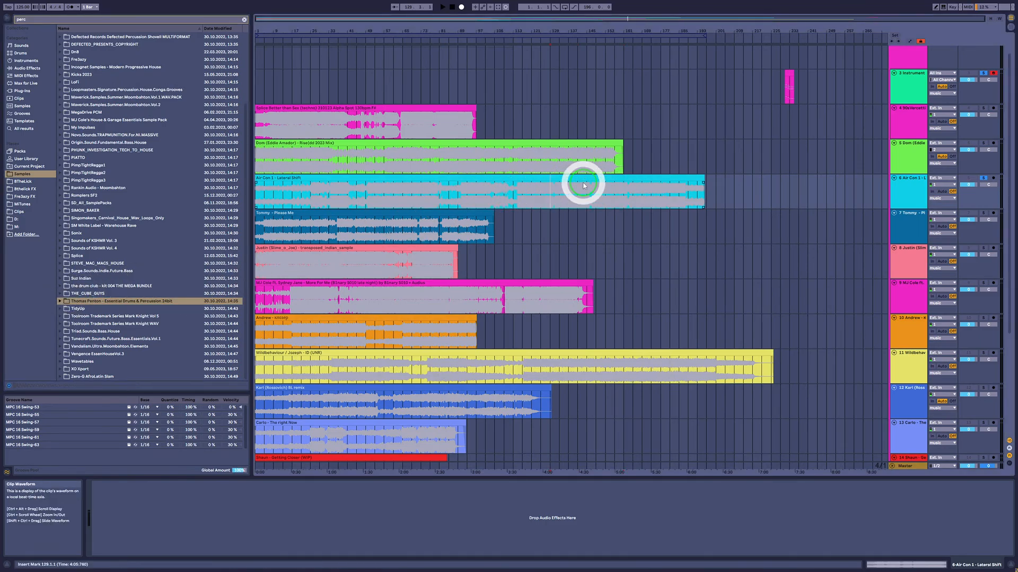
{"action": "left_click", "coordinate": [583, 185]}
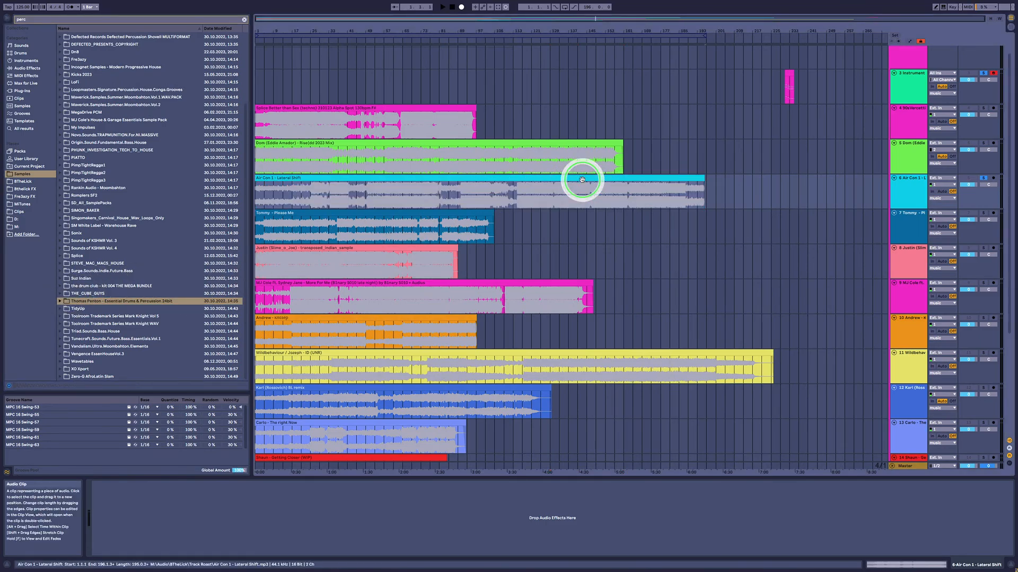
{"action": "left_click", "coordinate": [643, 177]}
{"action": "left_click", "coordinate": [650, 206]}
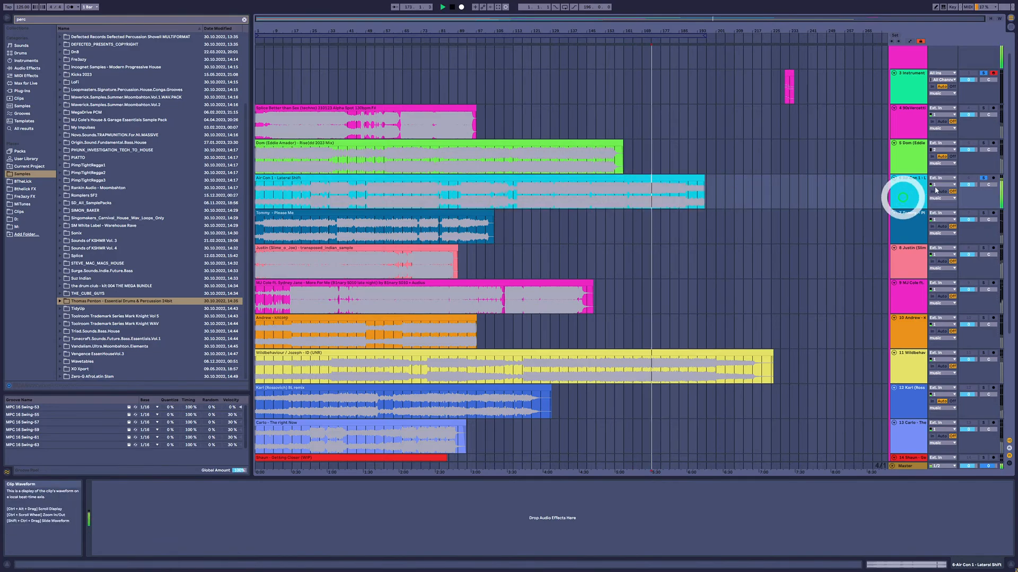
Take the solo off the Lateral Shift track and place the insert marker at bar 125.
{"action": "left_click", "coordinate": [983, 178]}
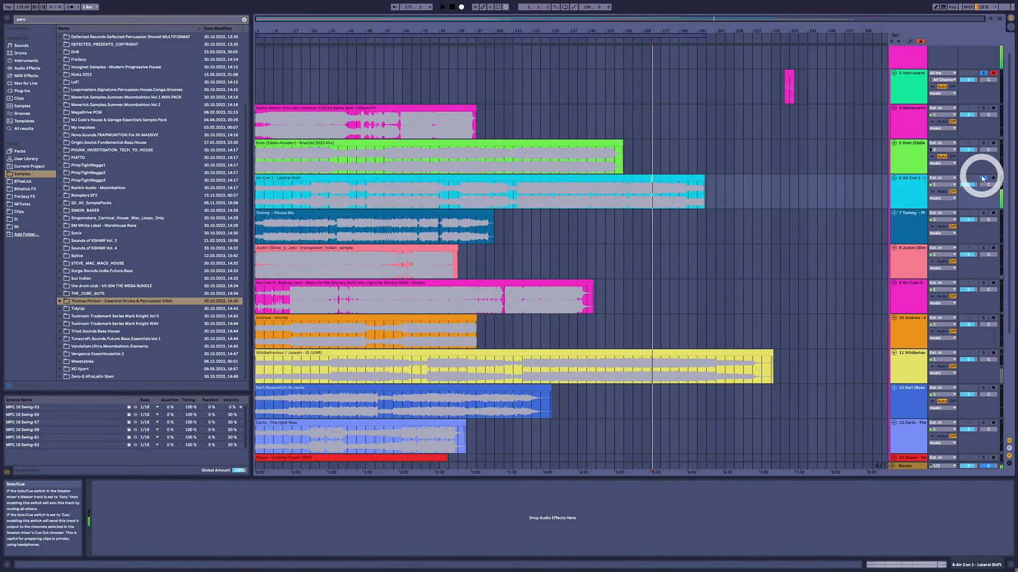
{"action": "left_click", "coordinate": [905, 222]}
{"action": "left_click", "coordinate": [587, 204]}
{"action": "left_click", "coordinate": [545, 200]}
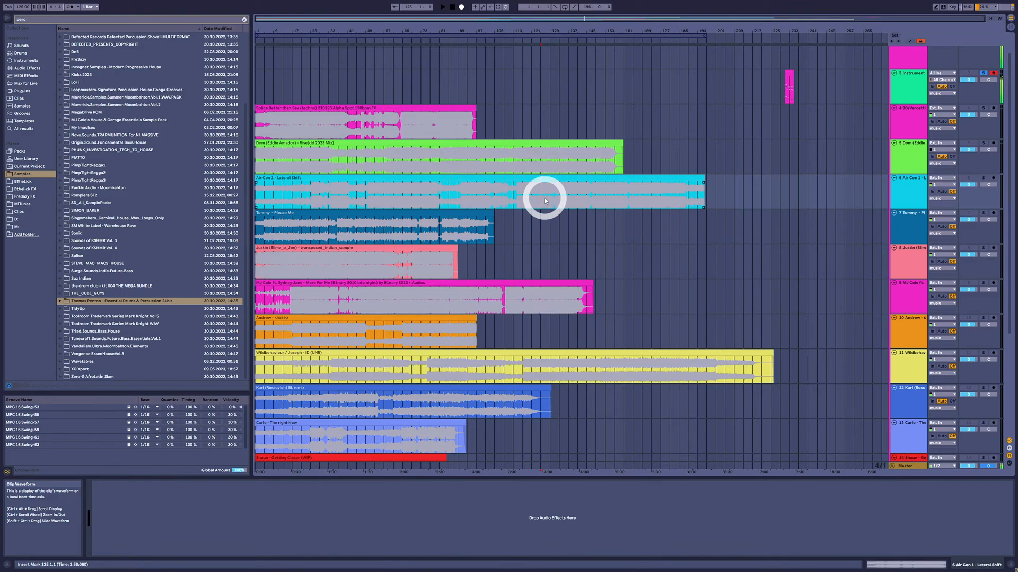
Review Lateral Shift's final section by marking bar 169, selecting the whole clip, and marking bar 177.
{"action": "left_click", "coordinate": [646, 198]}
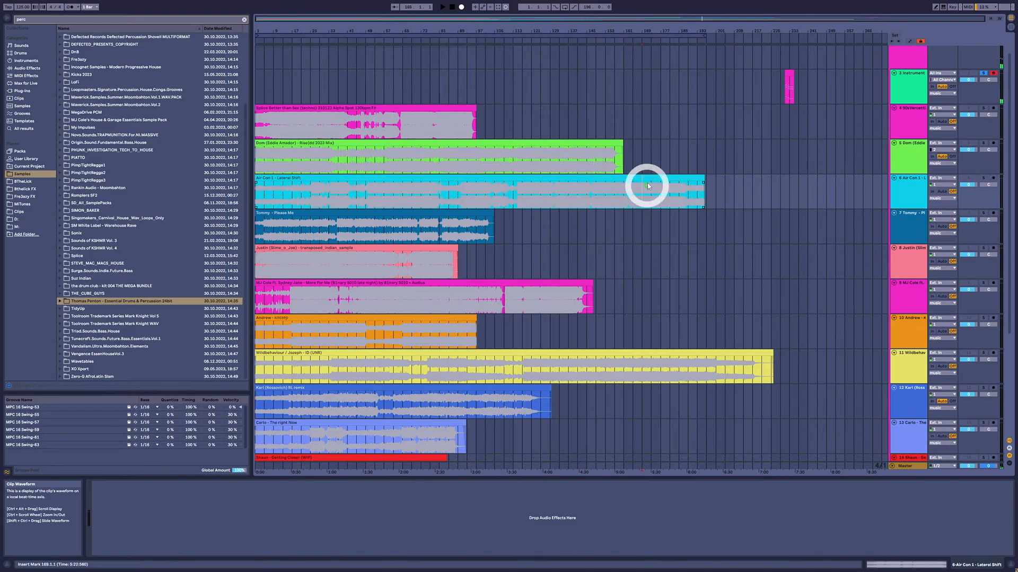
{"action": "left_click", "coordinate": [648, 179]}
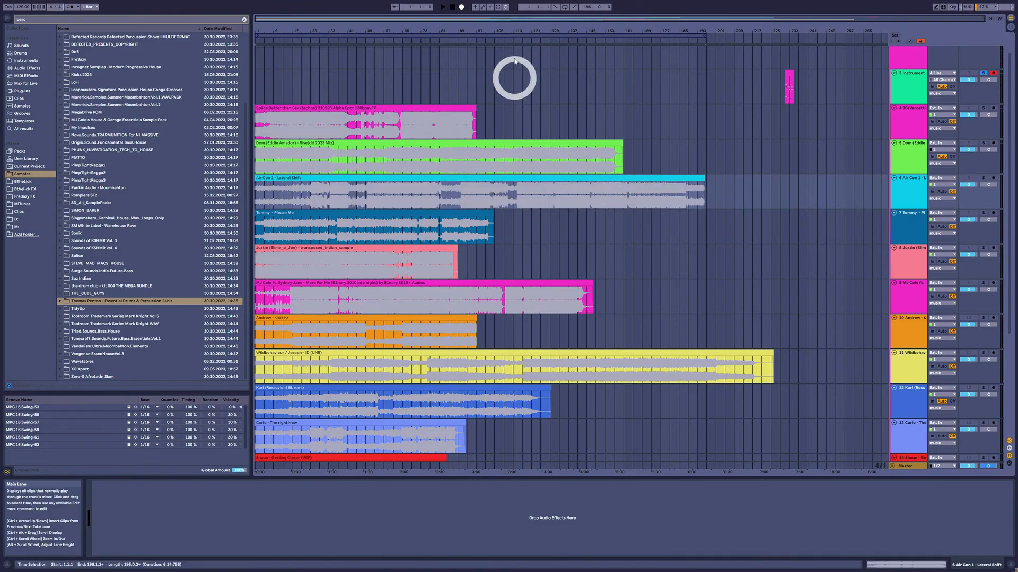
{"action": "left_click", "coordinate": [521, 32]}
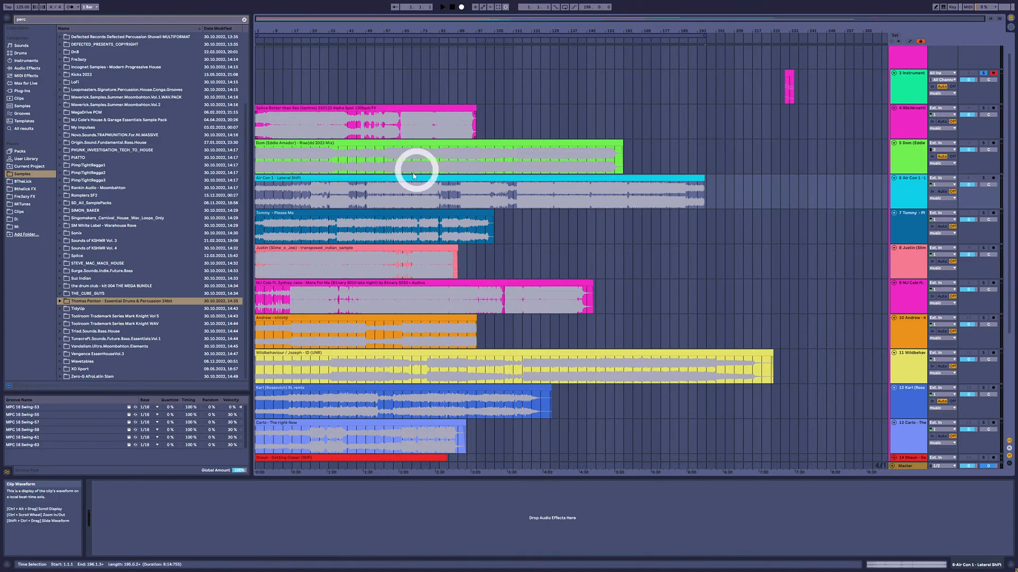
{"action": "left_click", "coordinate": [659, 196]}
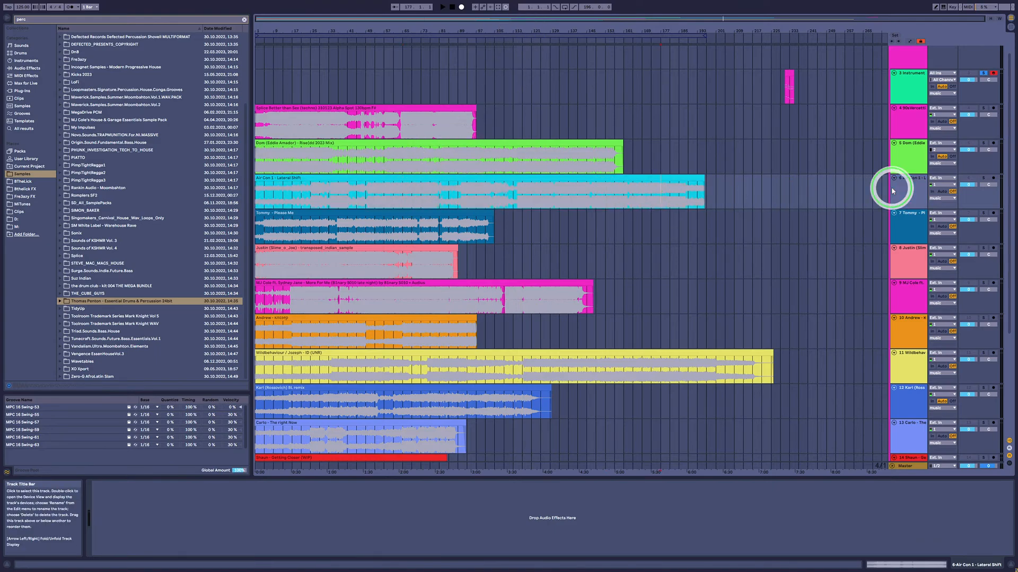
Compare the Lateral Shift and Please Me tracks, leaving Please Me selected.
{"action": "left_click", "coordinate": [898, 232]}
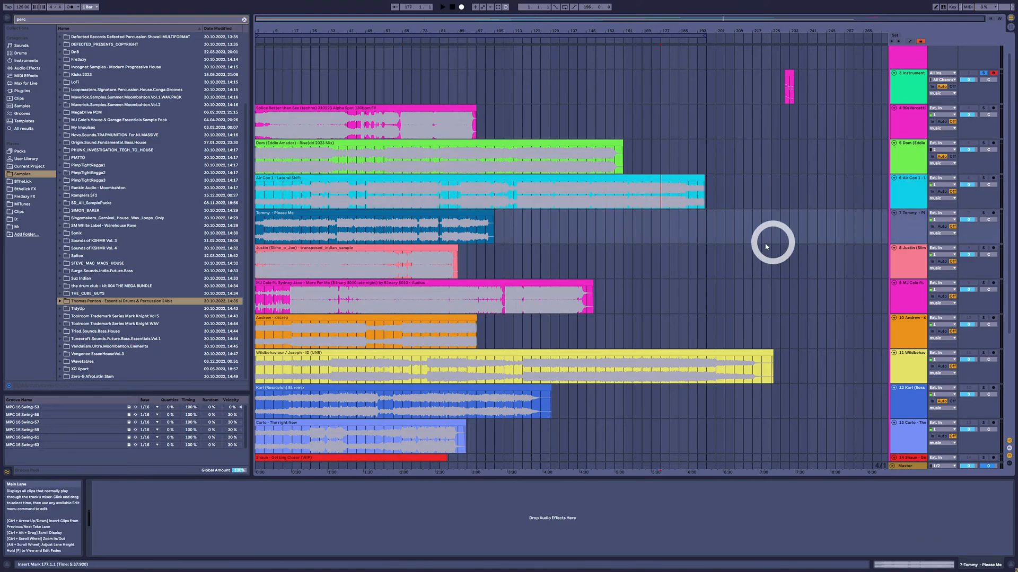
{"action": "left_click", "coordinate": [908, 190]}
{"action": "left_click", "coordinate": [914, 220]}
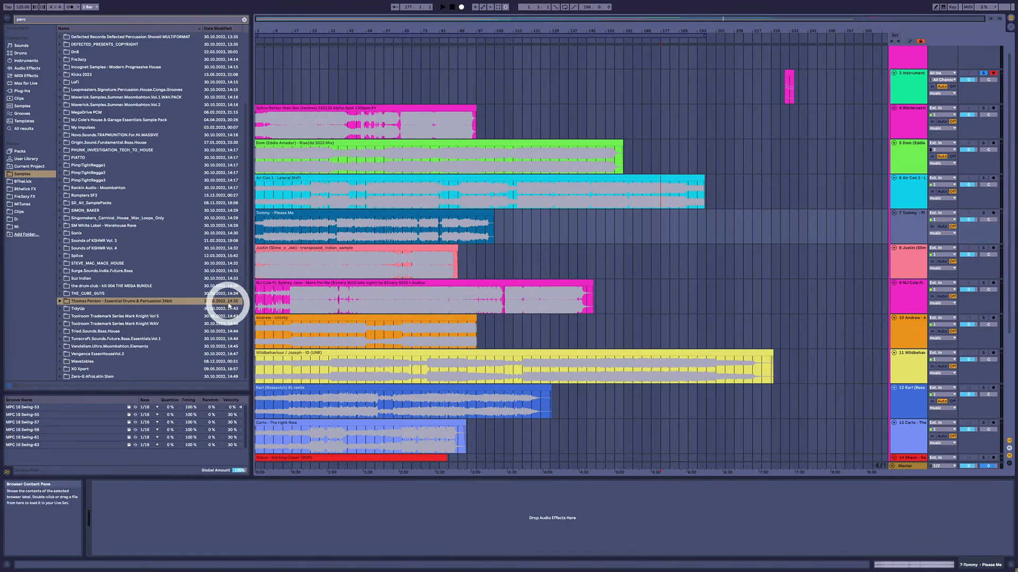
Mark bar 73 while revisiting Rise and Lateral Shift, and return to the Please Me track.
{"action": "left_click", "coordinate": [362, 197]}
{"action": "left_click", "coordinate": [410, 153]}
{"action": "left_click", "coordinate": [421, 195]}
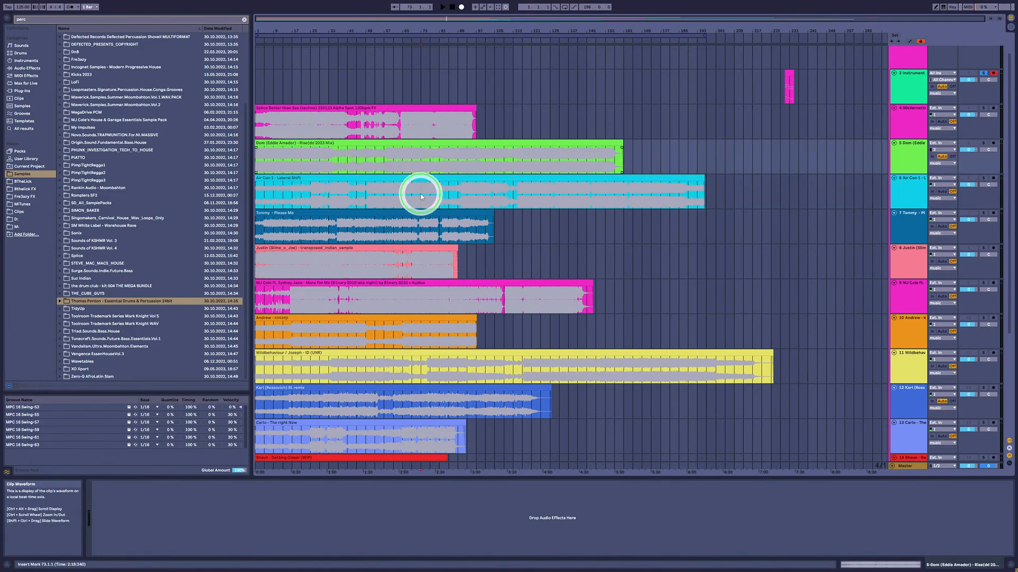
{"action": "left_click", "coordinate": [900, 228]}
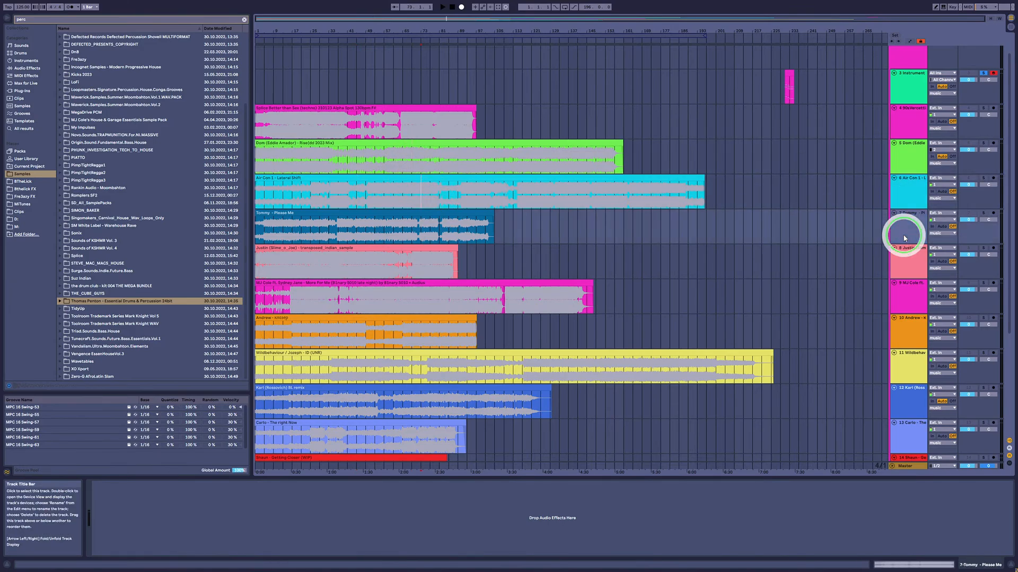
Solo the Please Me track and briefly audition it, marking bars 17 and 13 and selecting the whole clip.
{"action": "left_click", "coordinate": [283, 231]}
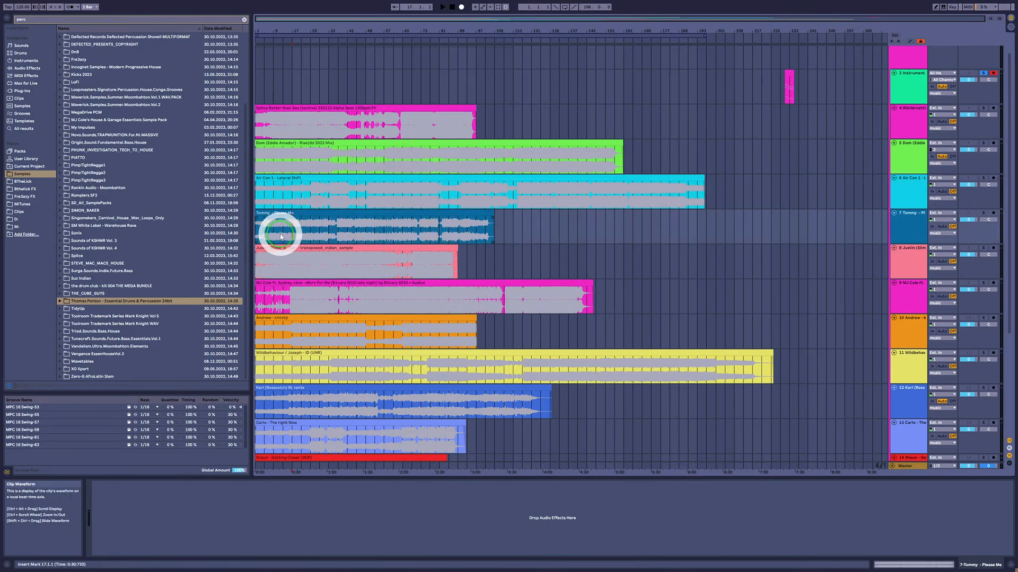
{"action": "left_click", "coordinate": [983, 213]}
{"action": "key", "text": "space"}
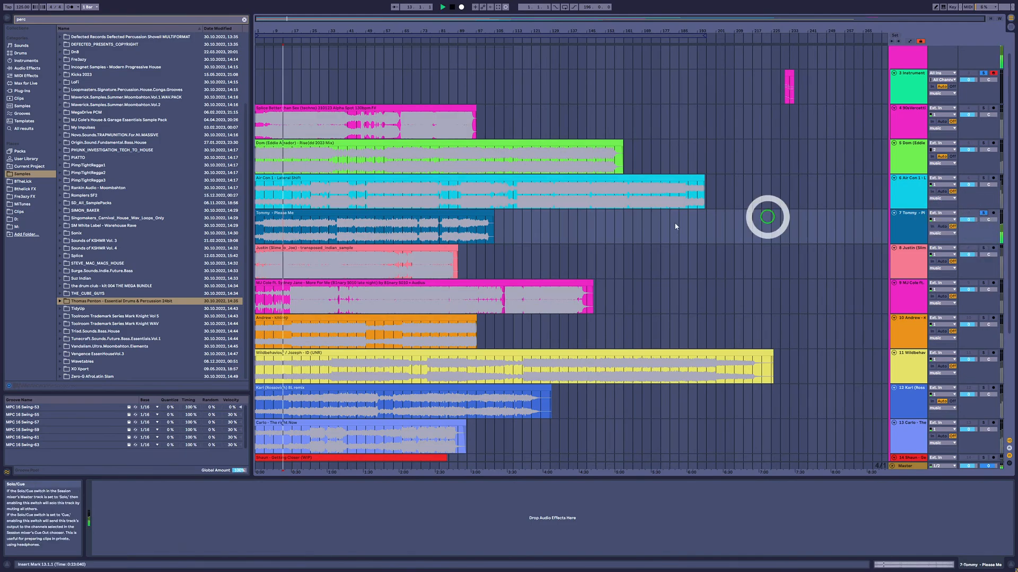
{"action": "left_click", "coordinate": [280, 214]}
{"action": "left_click", "coordinate": [267, 219]}
{"action": "left_click", "coordinate": [267, 214]}
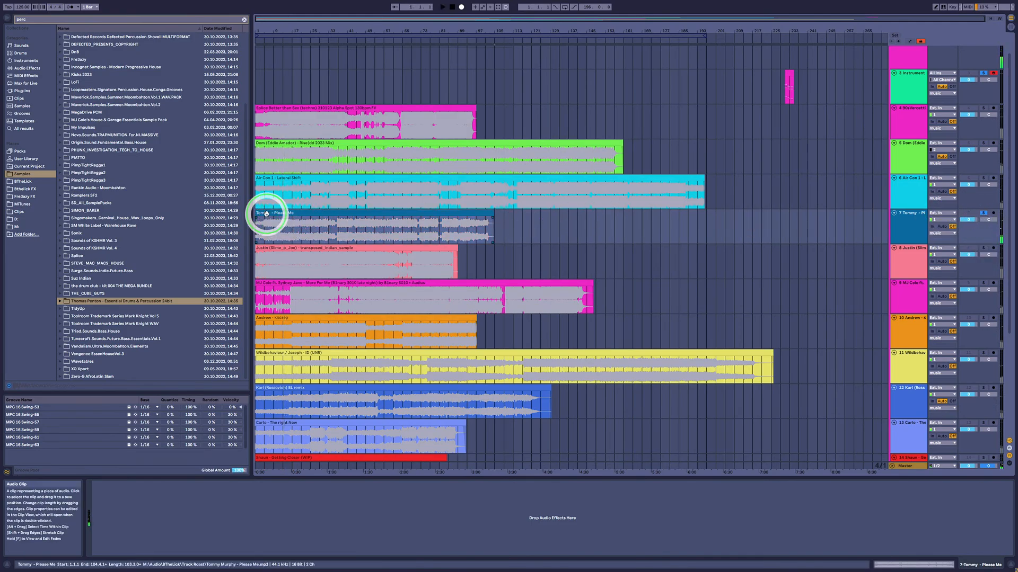
{"action": "key", "text": "space"}
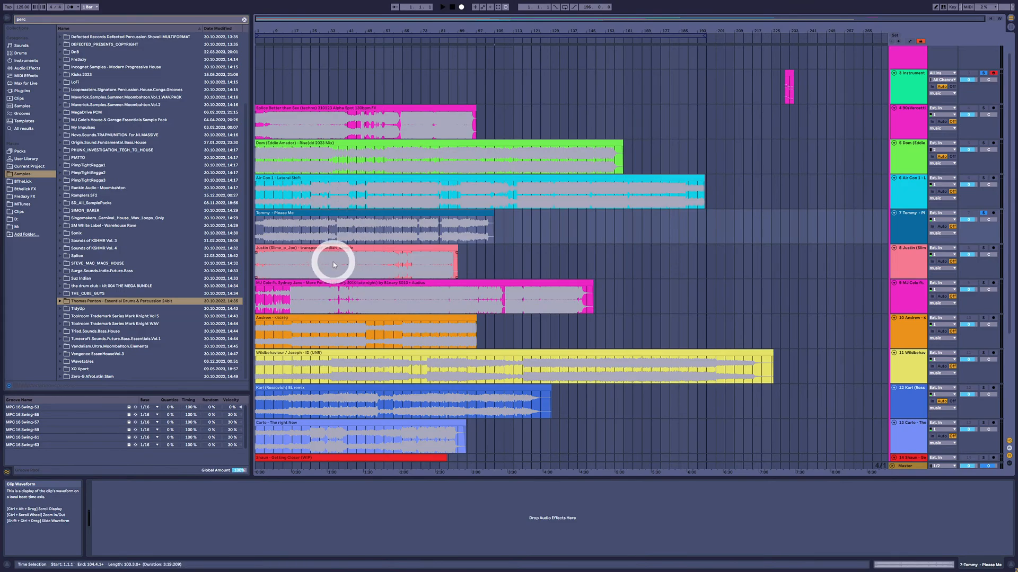
Mark bar 17 in Please Me, reselect the whole clip, and play it from bar 1.
{"action": "left_click", "coordinate": [294, 229]}
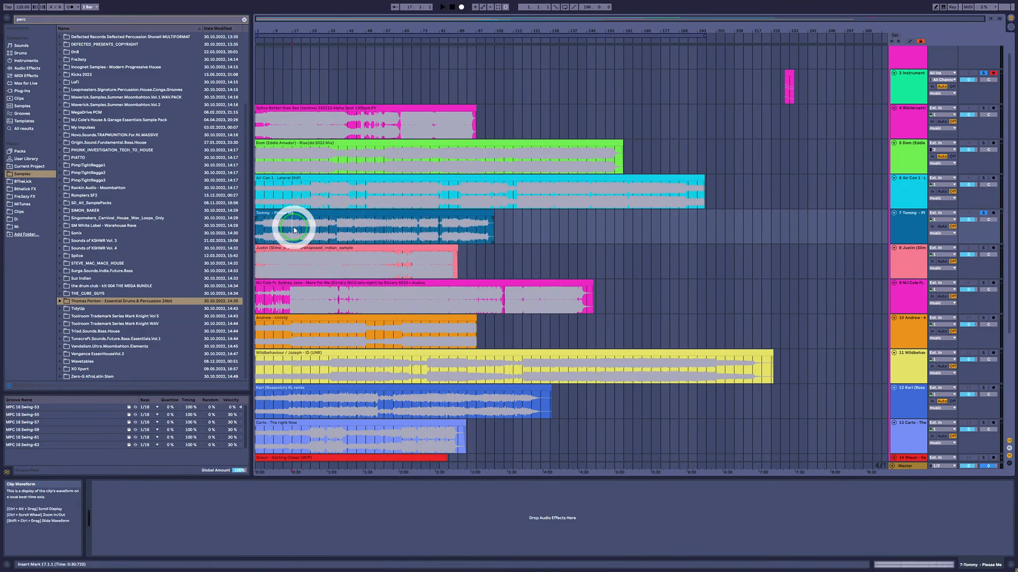
{"action": "key", "text": "space"}
{"action": "left_click", "coordinate": [276, 214]}
{"action": "key", "text": "space"}
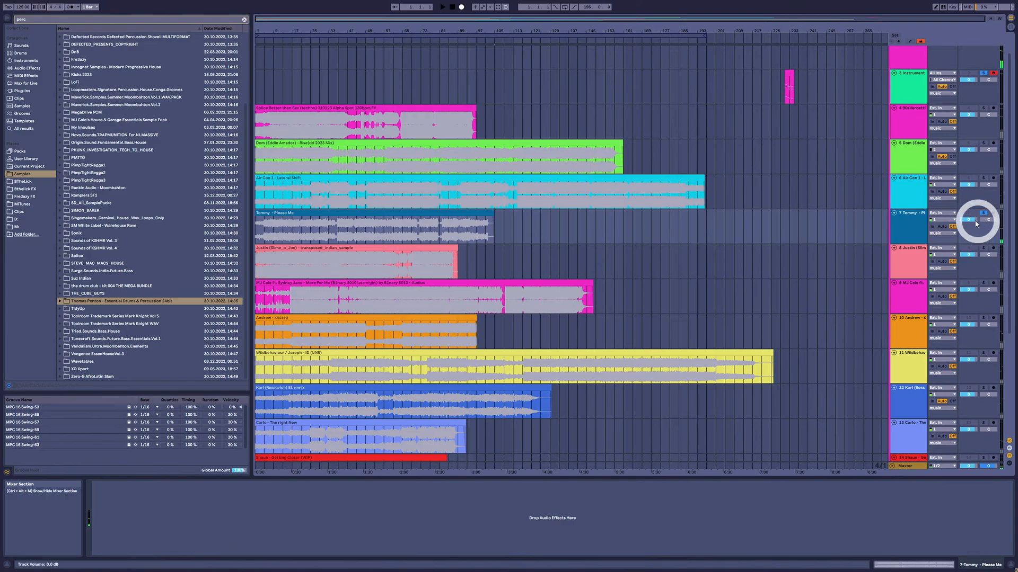
{"action": "left_click", "coordinate": [268, 233]}
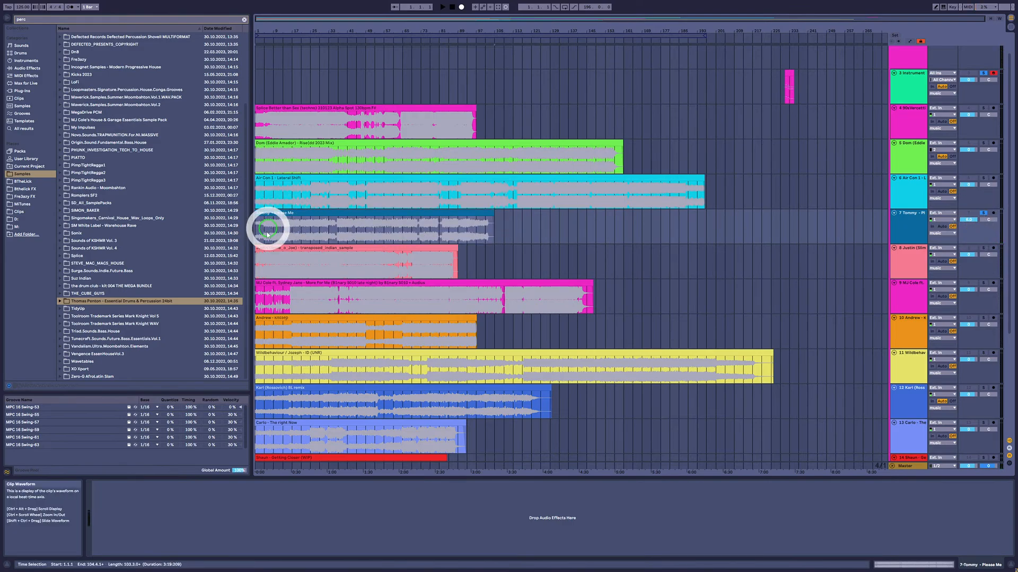
{"action": "left_click", "coordinate": [261, 212]}
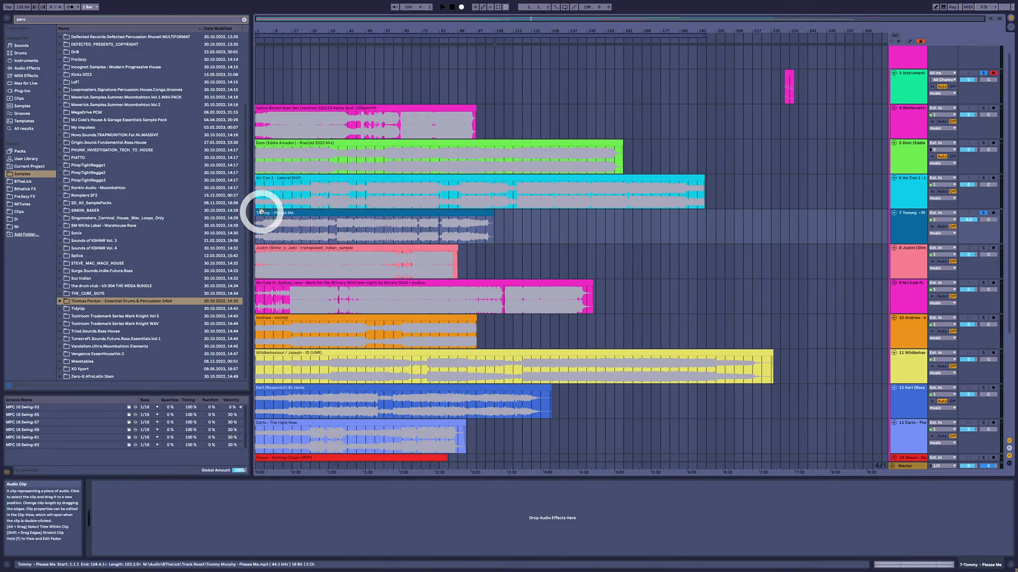
{"action": "key", "text": "space"}
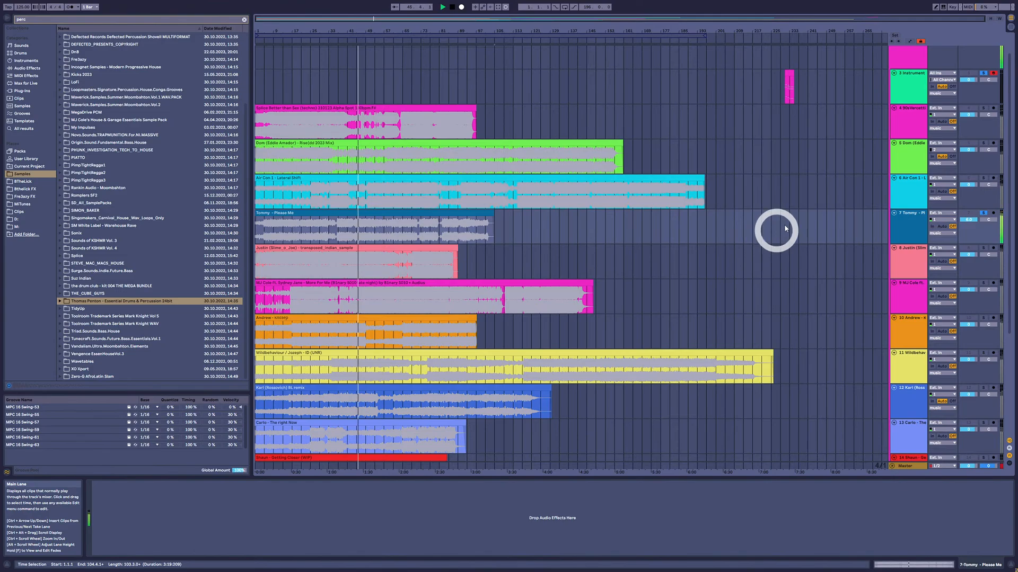
Open the Master track's devices and audition Please Me with EQ Three enabled, bypassing it again at the end.
{"action": "left_click", "coordinate": [912, 229]}
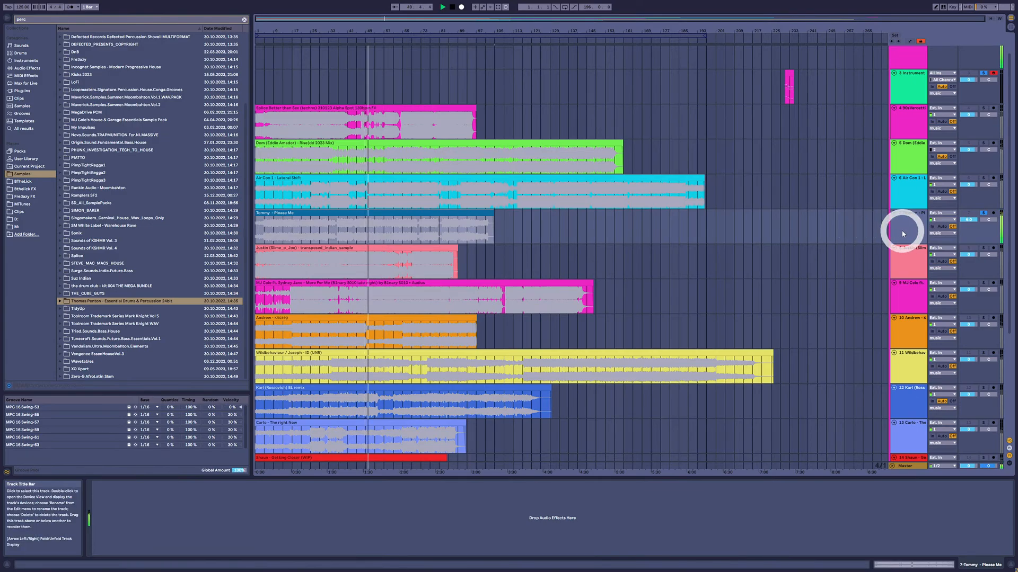
{"action": "left_click", "coordinate": [911, 466]}
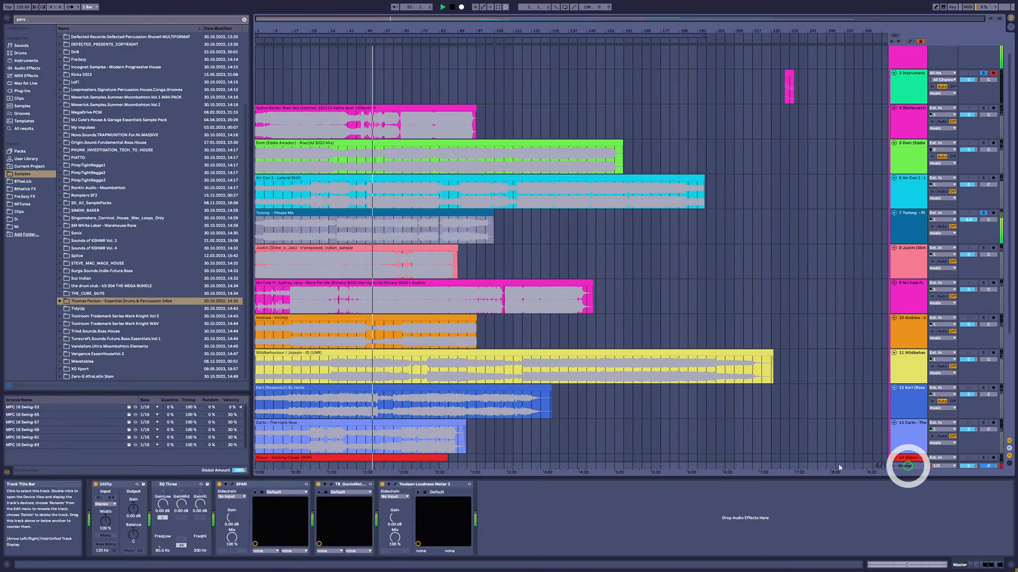
{"action": "left_click", "coordinate": [154, 484]}
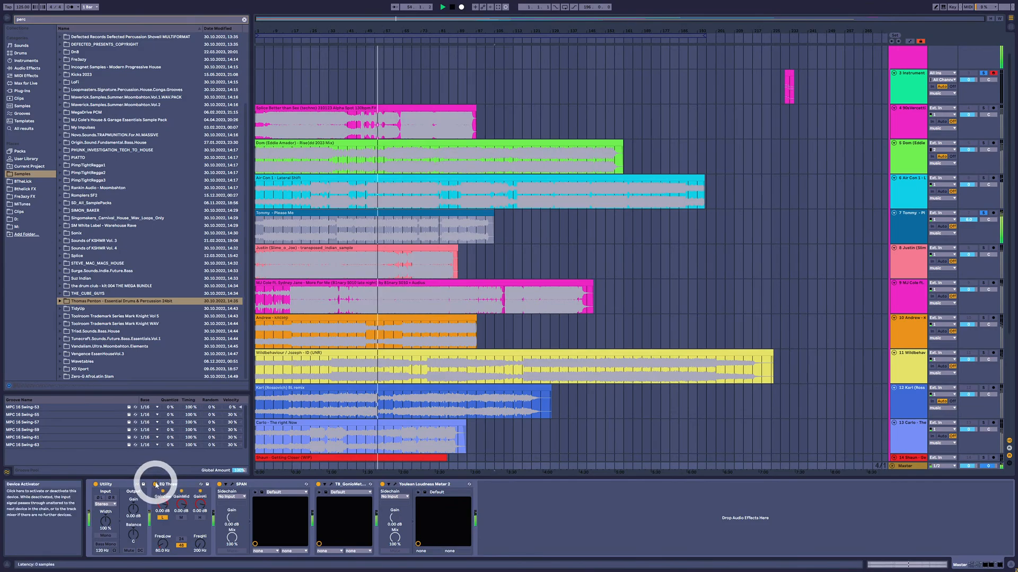
{"action": "left_click", "coordinate": [155, 485]}
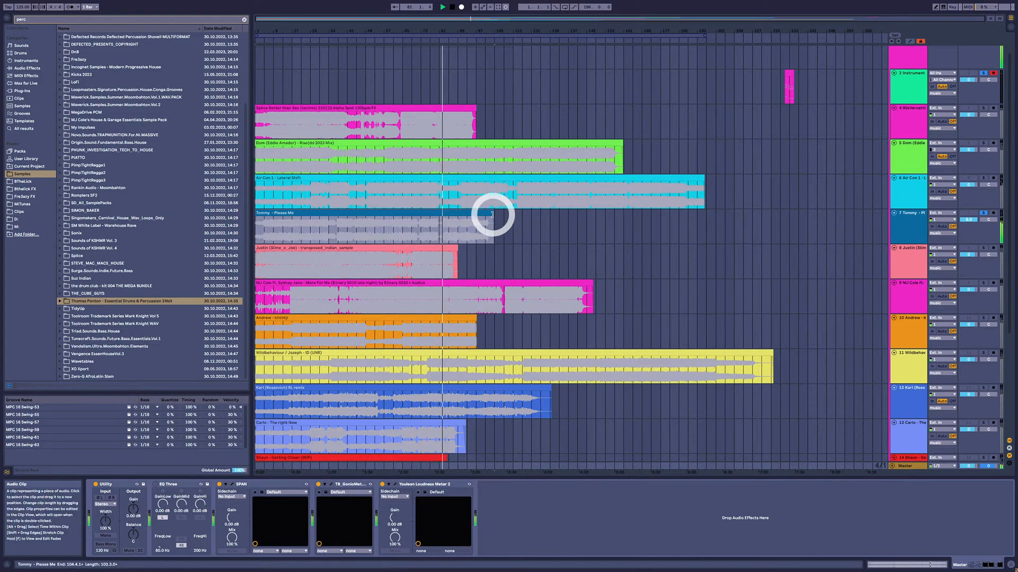
Select the whole Please Me clip during playback and fit its arrangement into view.
{"action": "left_click_drag", "start_coordinate": [429, 27], "coordinate": [494, 33]}
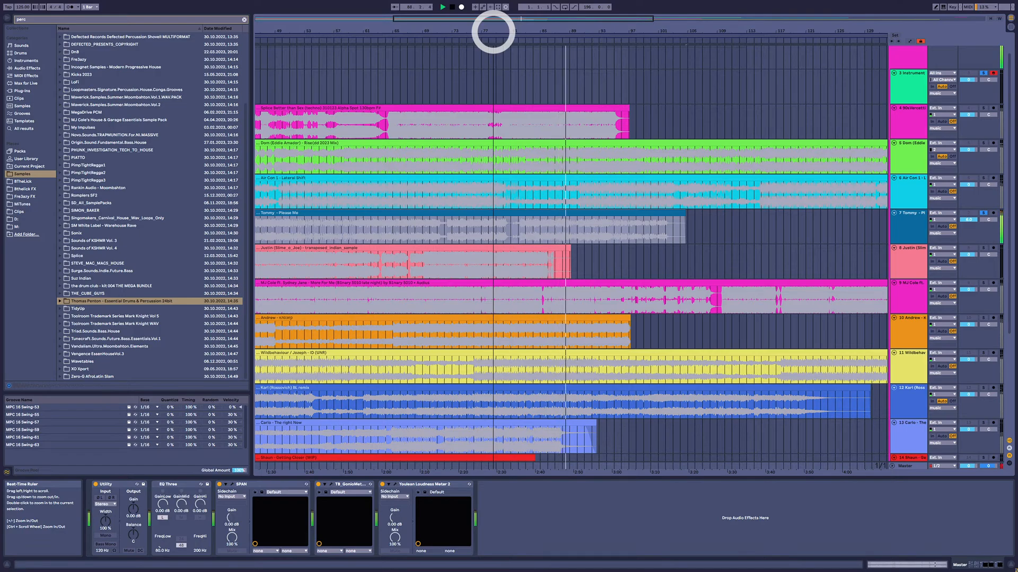
{"action": "mouse_move", "coordinate": [493, 32]}
{"action": "left_mouse_down"}
{"action": "mouse_move", "coordinate": [508, 31]}
{"action": "mouse_move", "coordinate": [493, 32]}
{"action": "left_mouse_up"}
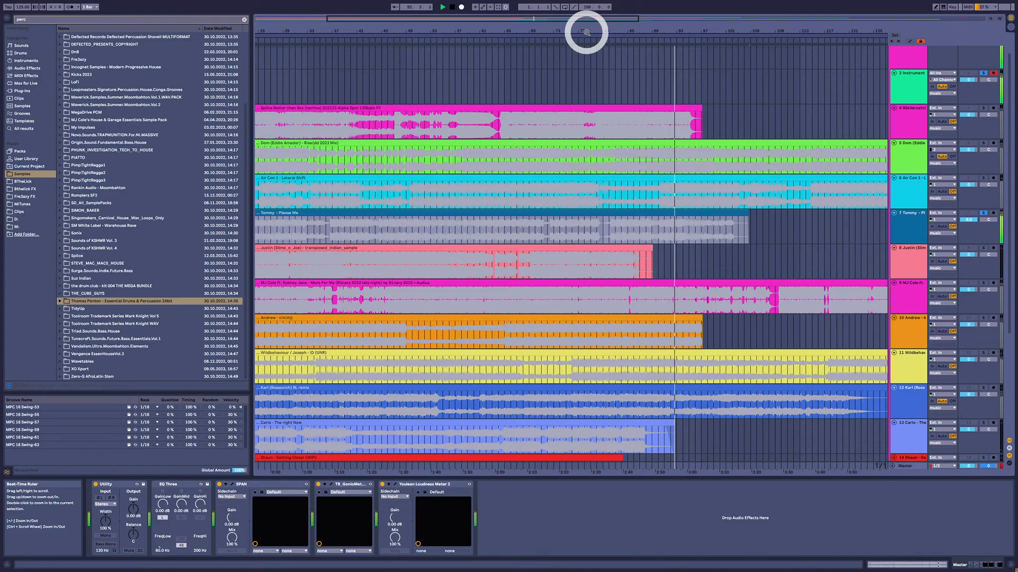
{"action": "left_click", "coordinate": [396, 213]}
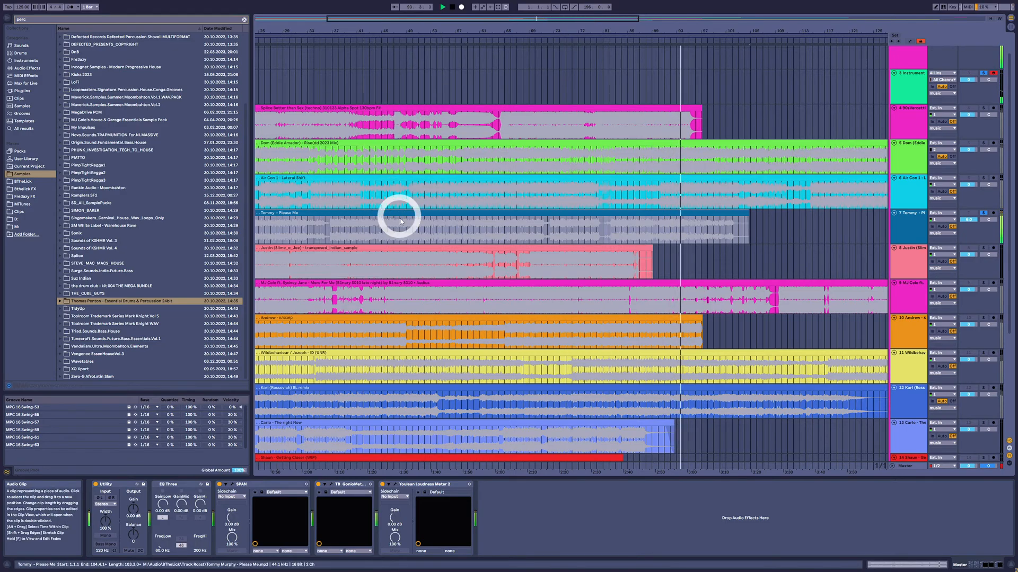
{"action": "left_click", "coordinate": [402, 228]}
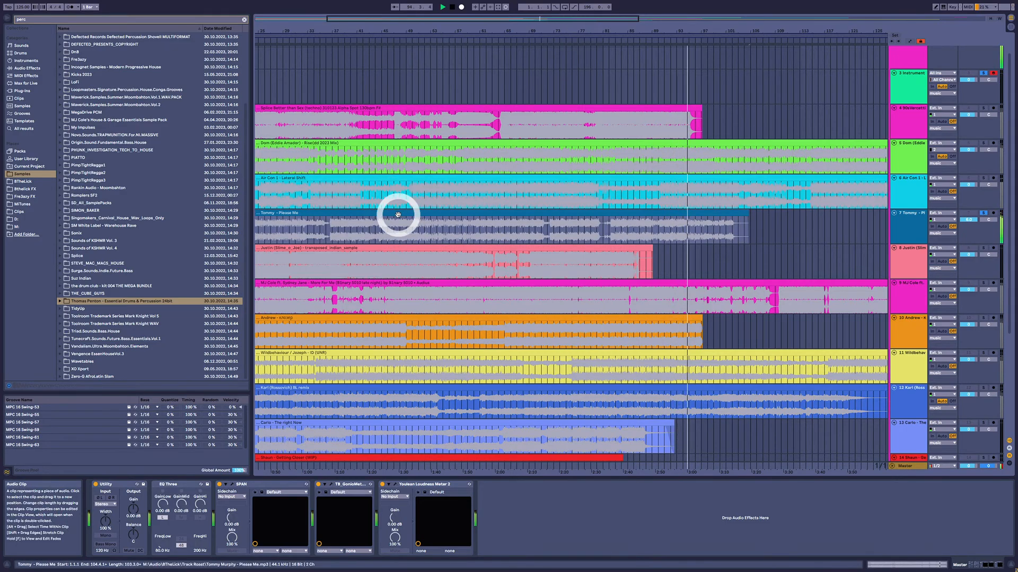
{"action": "double_click", "coordinate": [389, 27]}
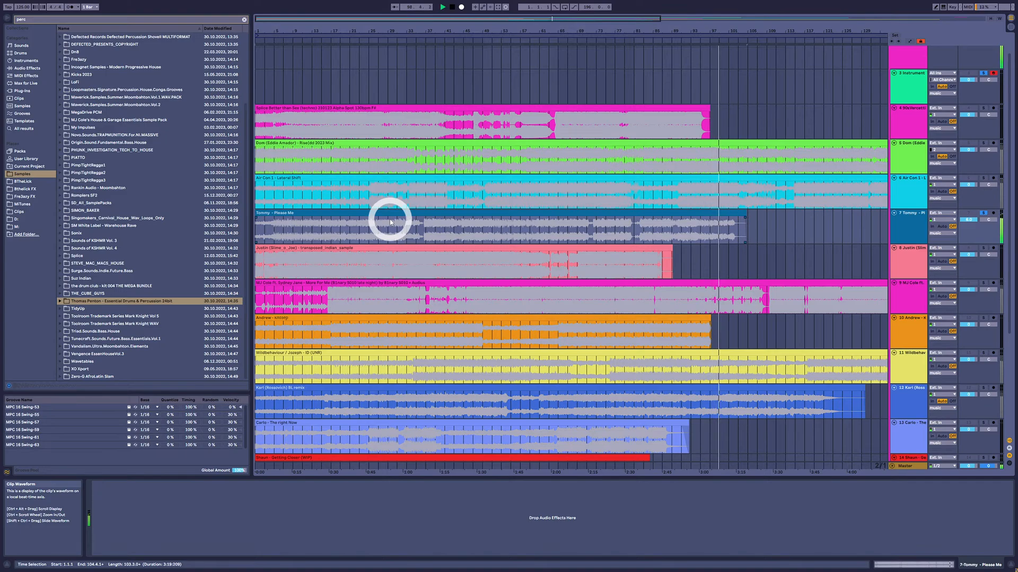
Audition different sections of Please Me by placing the insert marker at bars 9, 15, 37, 75, and 87.
{"action": "left_click", "coordinate": [299, 237]}
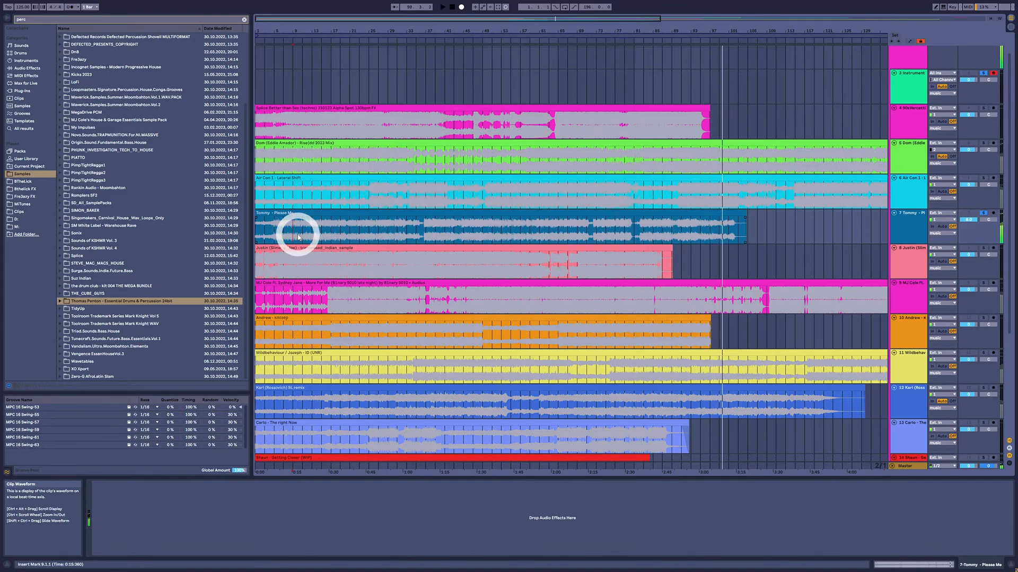
{"action": "key", "text": "space"}
{"action": "left_click", "coordinate": [323, 230]}
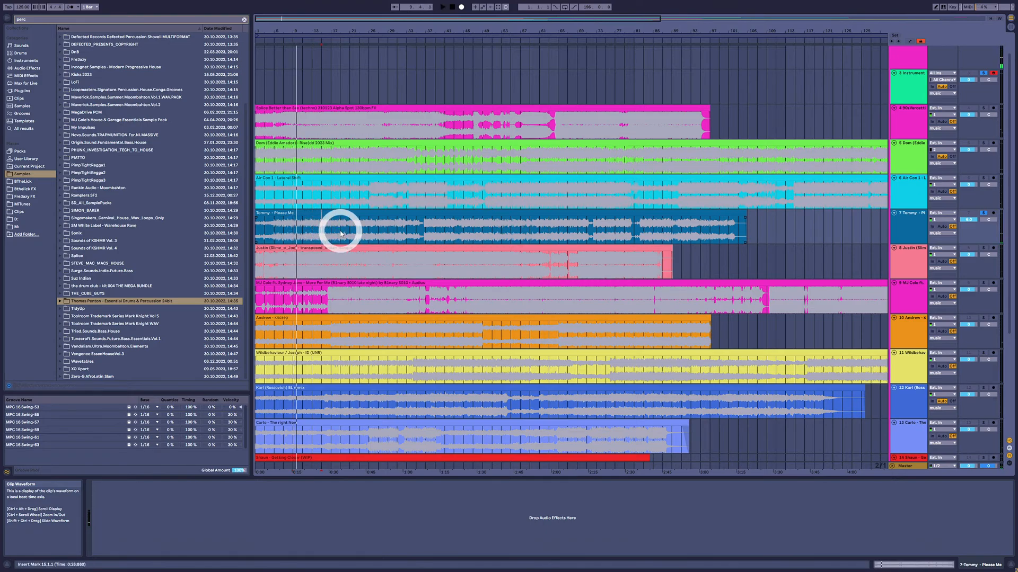
{"action": "left_click", "coordinate": [438, 231]}
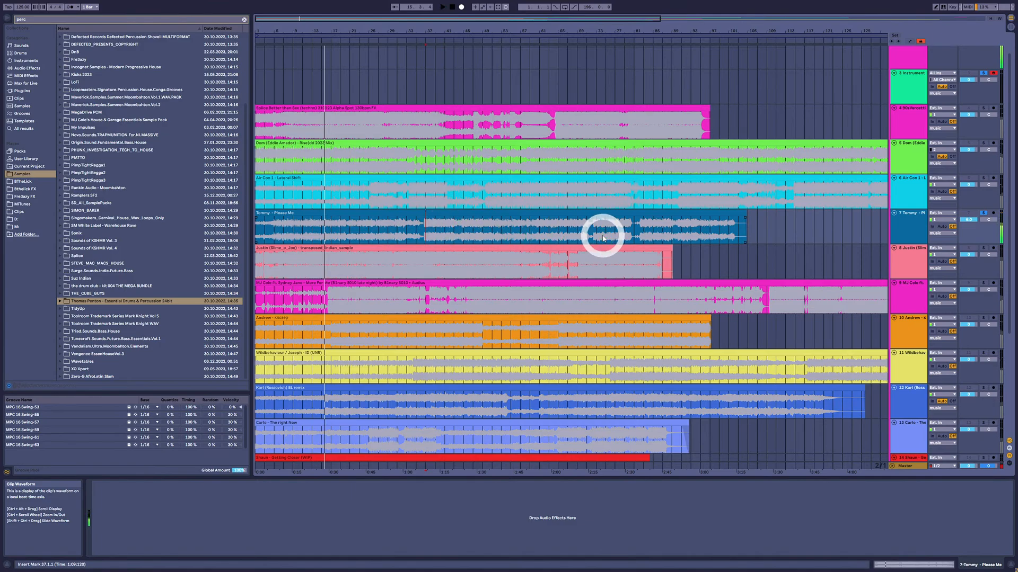
{"action": "left_click", "coordinate": [607, 233]}
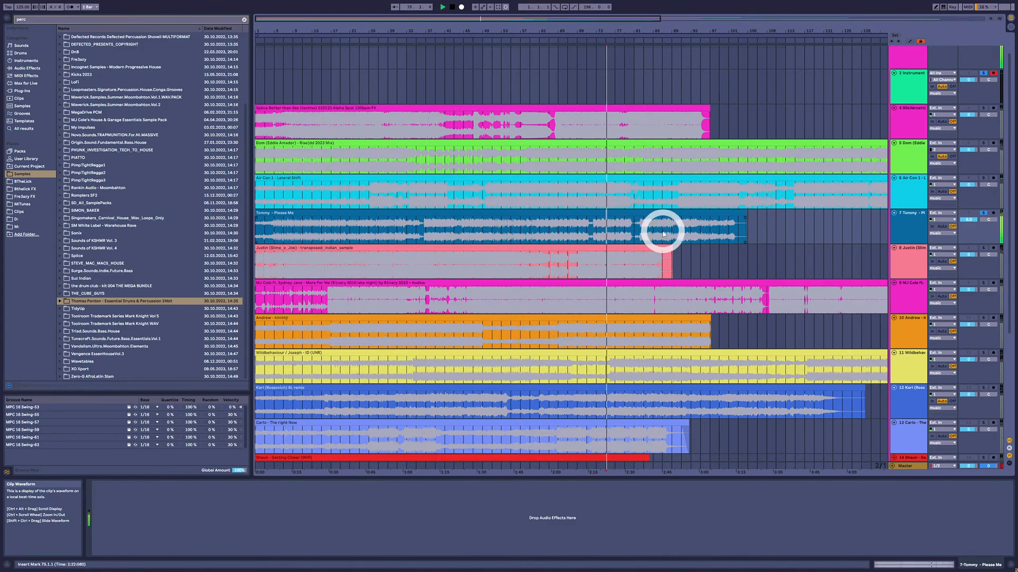
{"action": "left_click", "coordinate": [662, 234]}
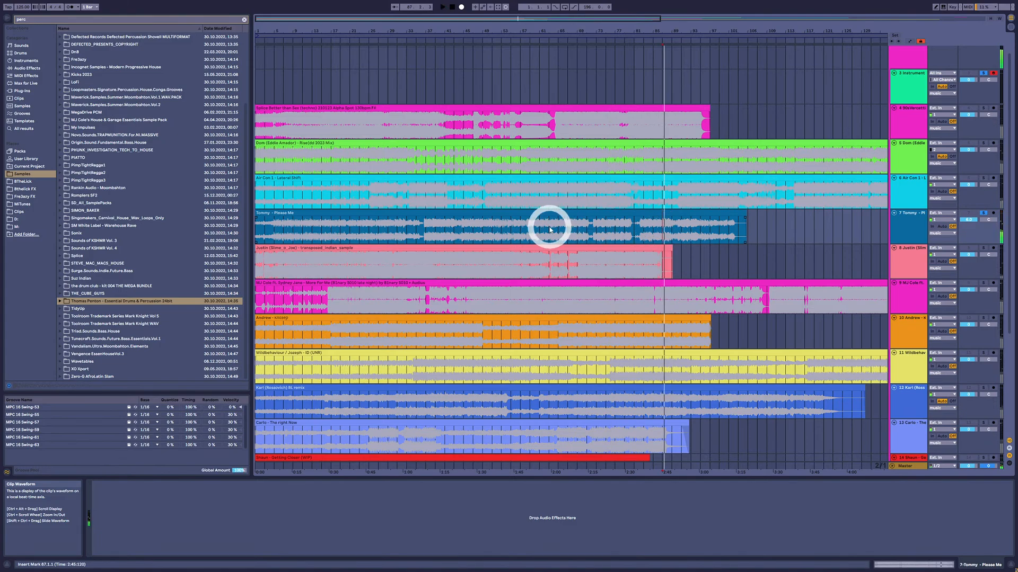
Stop playback and review Please Me's arrangement, selecting the whole clip and marking bars 85, 27, 17, 83, and 73.
{"action": "left_click", "coordinate": [545, 212]}
{"action": "key", "text": "space"}
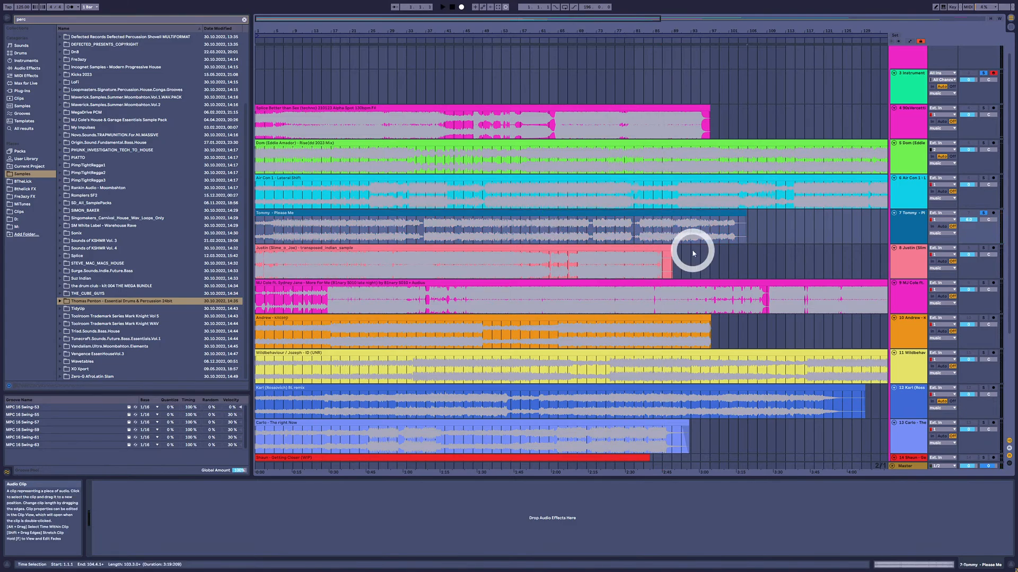
{"action": "left_click", "coordinate": [653, 223]}
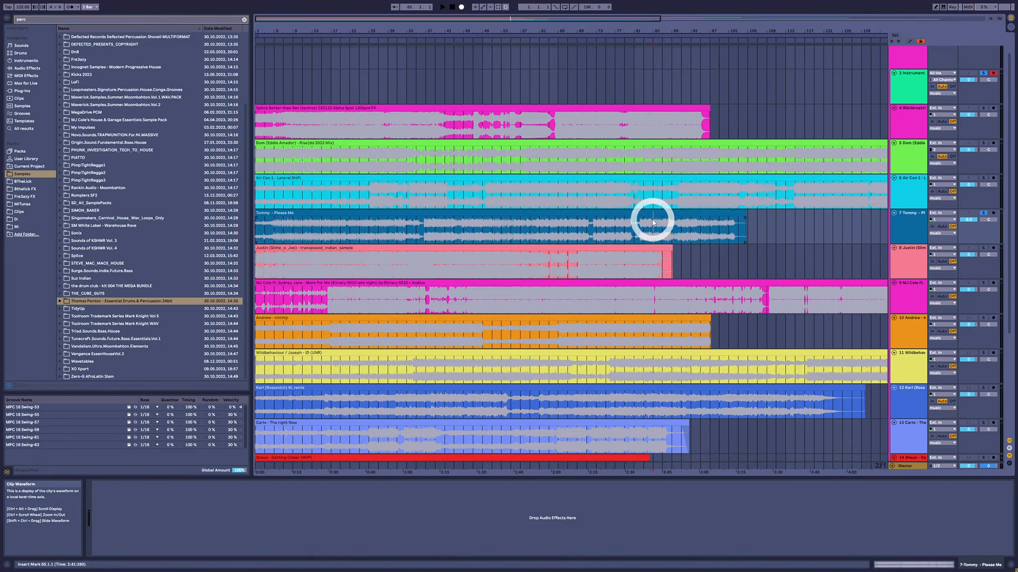
{"action": "left_click", "coordinate": [378, 229]}
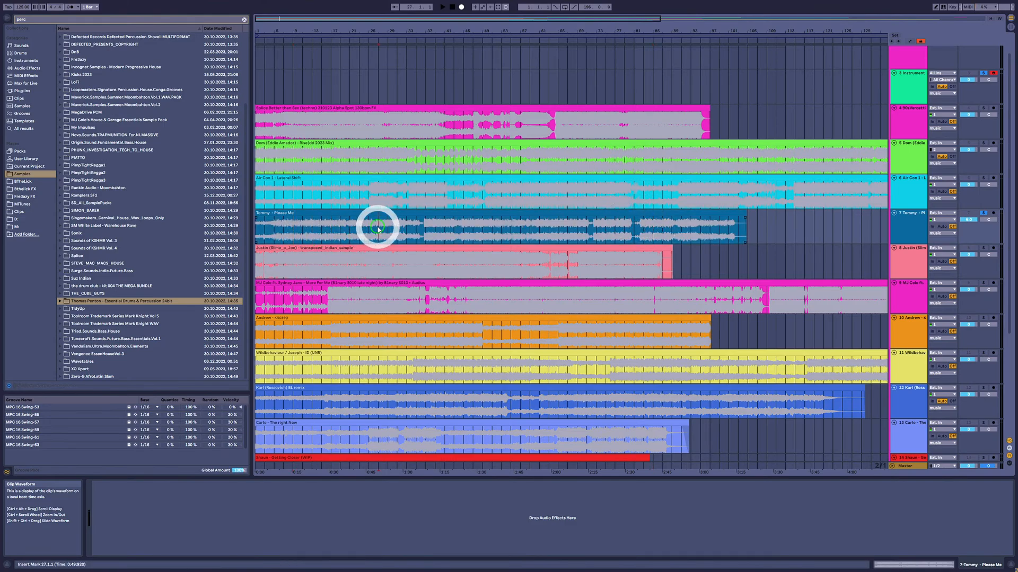
{"action": "left_click", "coordinate": [401, 231]}
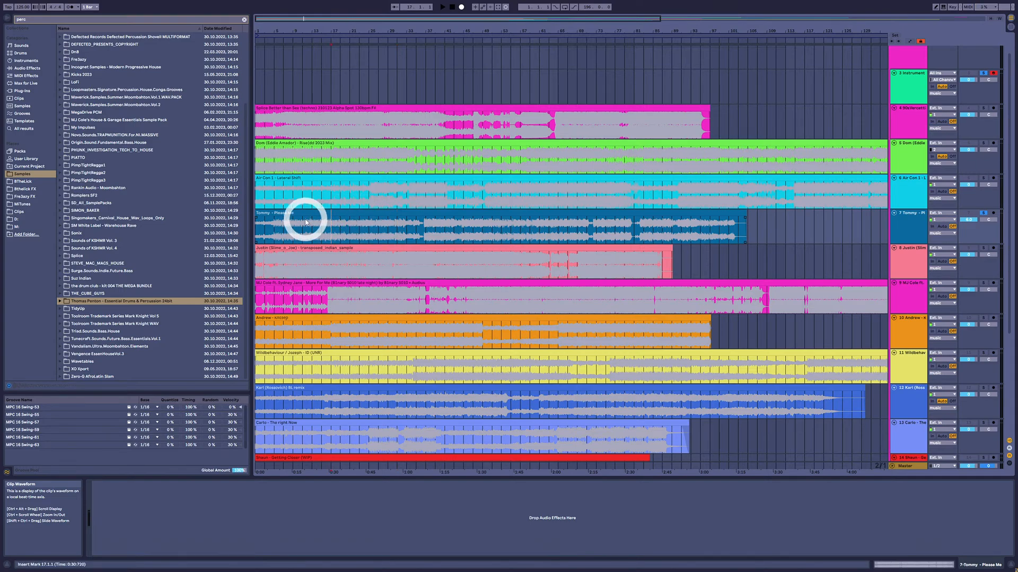
{"action": "left_click", "coordinate": [426, 228]}
{"action": "left_click", "coordinate": [644, 229]}
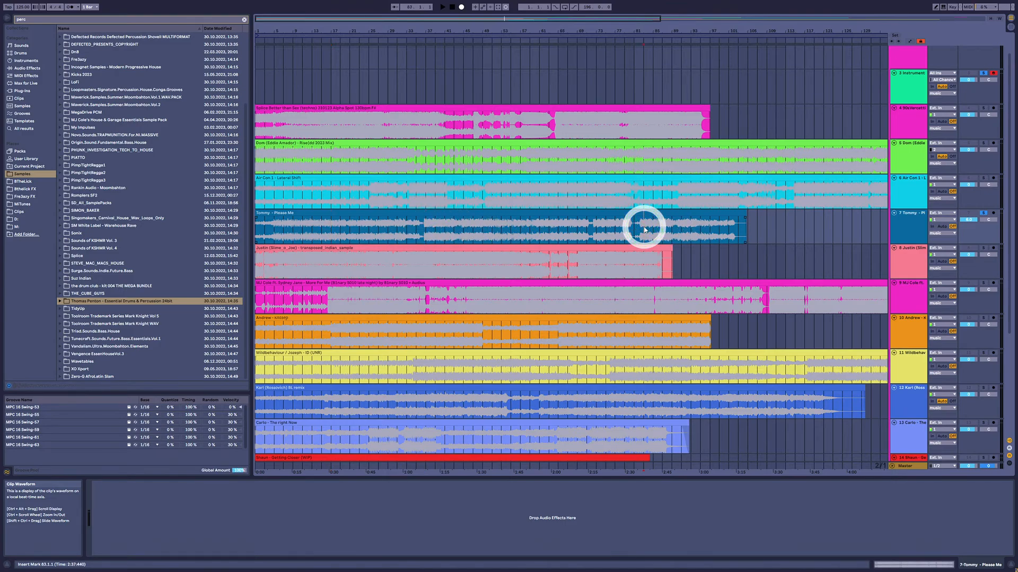
{"action": "left_click", "coordinate": [595, 225]}
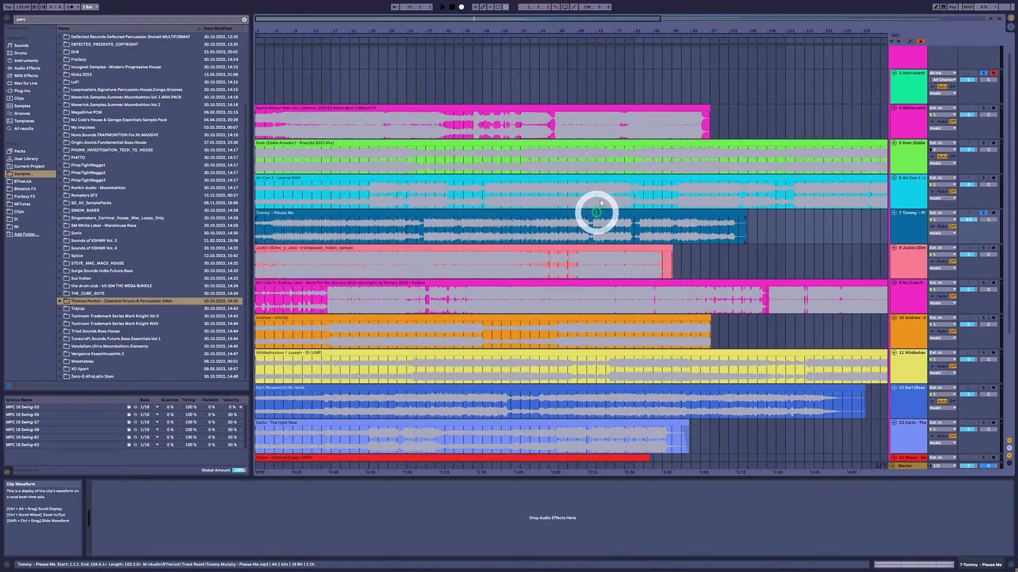
Play Please Me from position 72.3.1 to check the transition out of the short break.
{"action": "left_click_drag", "start_coordinate": [592, 29], "coordinate": [588, 67]}
{"action": "left_click", "coordinate": [597, 234]}
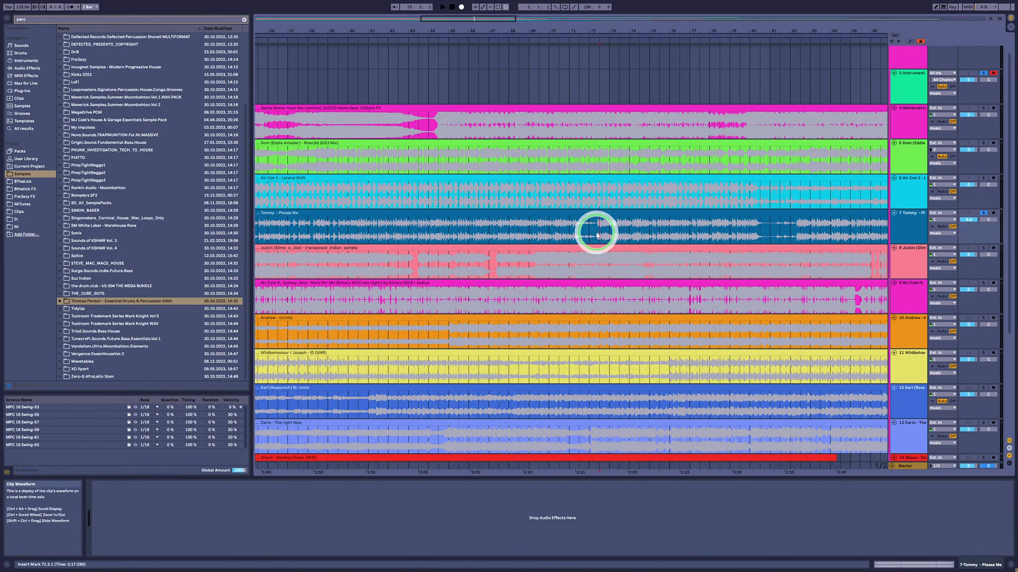
{"action": "key", "text": "space"}
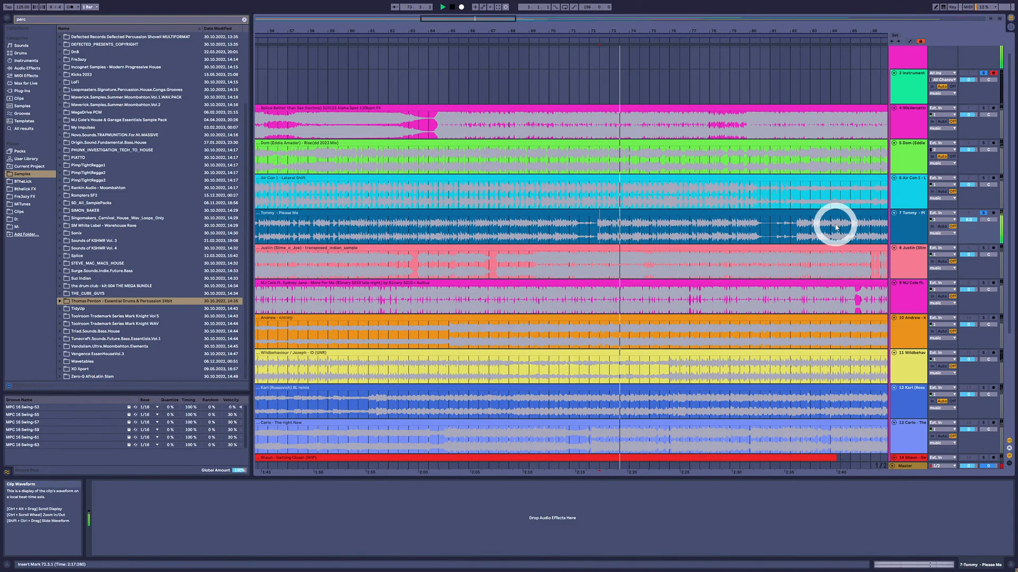
{"action": "scroll", "coordinate": [846, 214], "scroll_direction": "up", "scroll_amount": 2}
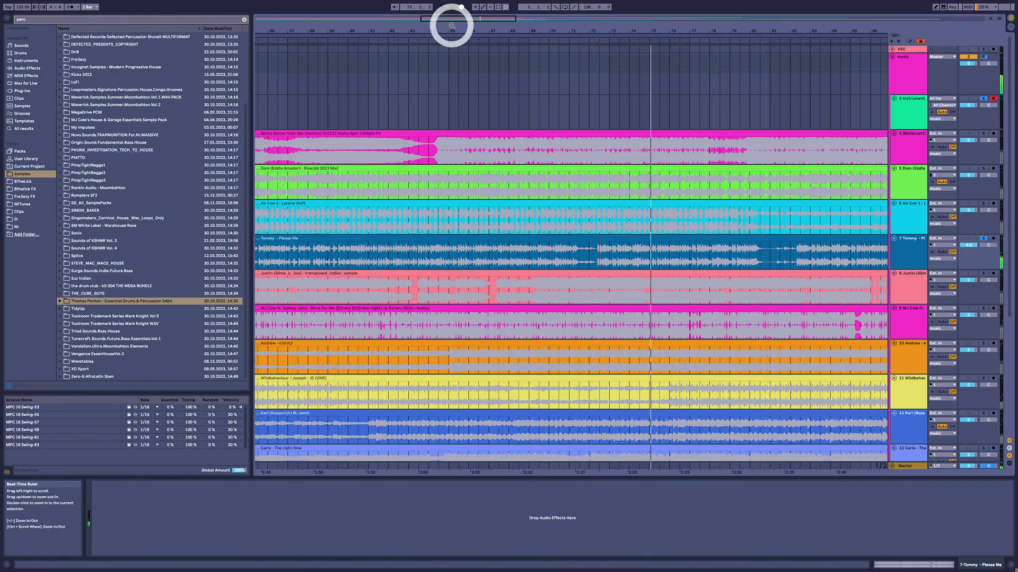
Place the insert marker at bar 73 of Please Me and examine the surrounding arrangement.
{"action": "left_click_drag", "start_coordinate": [447, 22], "coordinate": [471, 25]}
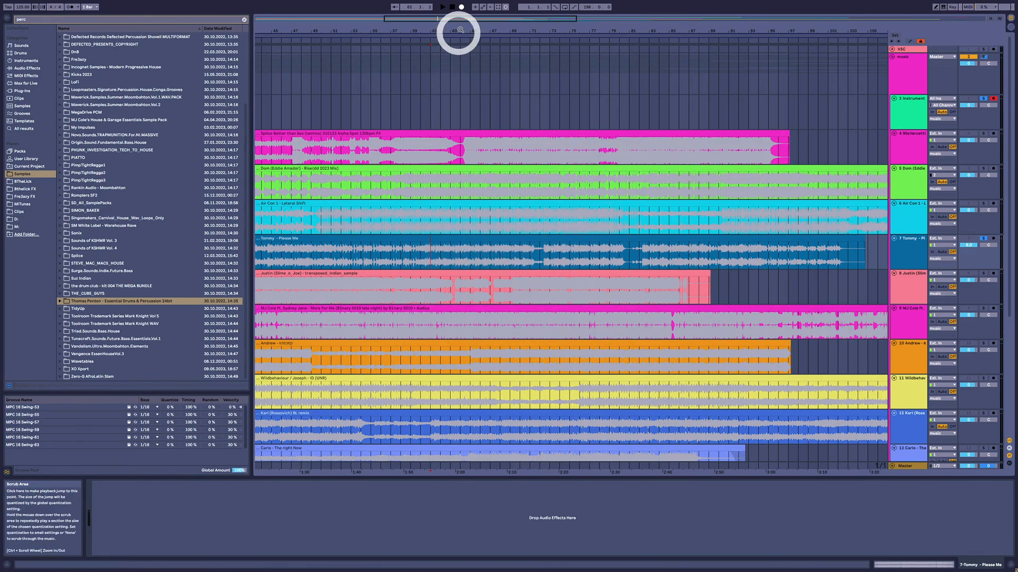
{"action": "left_click_drag", "start_coordinate": [457, 30], "coordinate": [460, 30]}
{"action": "left_click", "coordinate": [691, 251]}
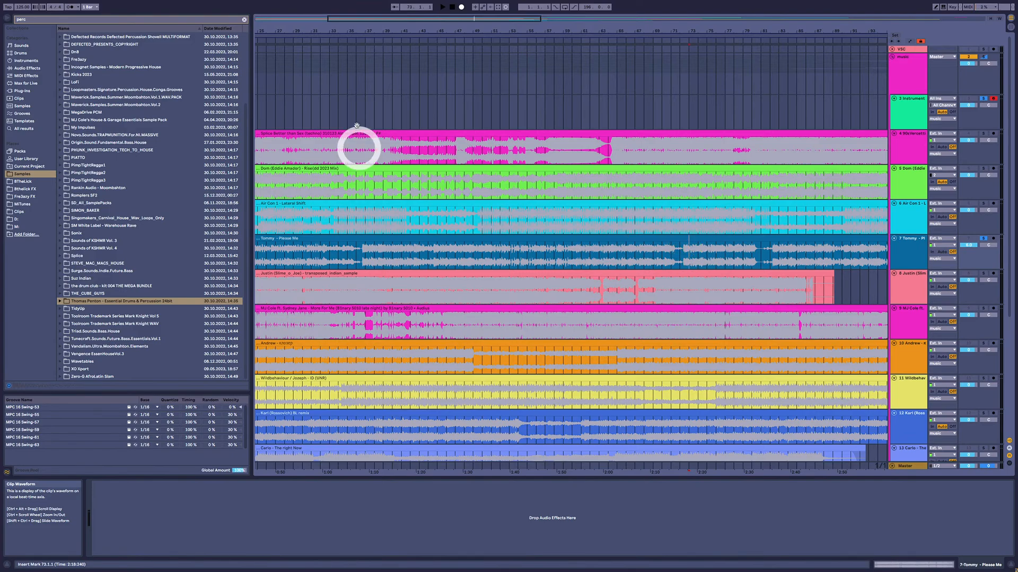
{"action": "left_click_drag", "start_coordinate": [386, 27], "coordinate": [409, 50]}
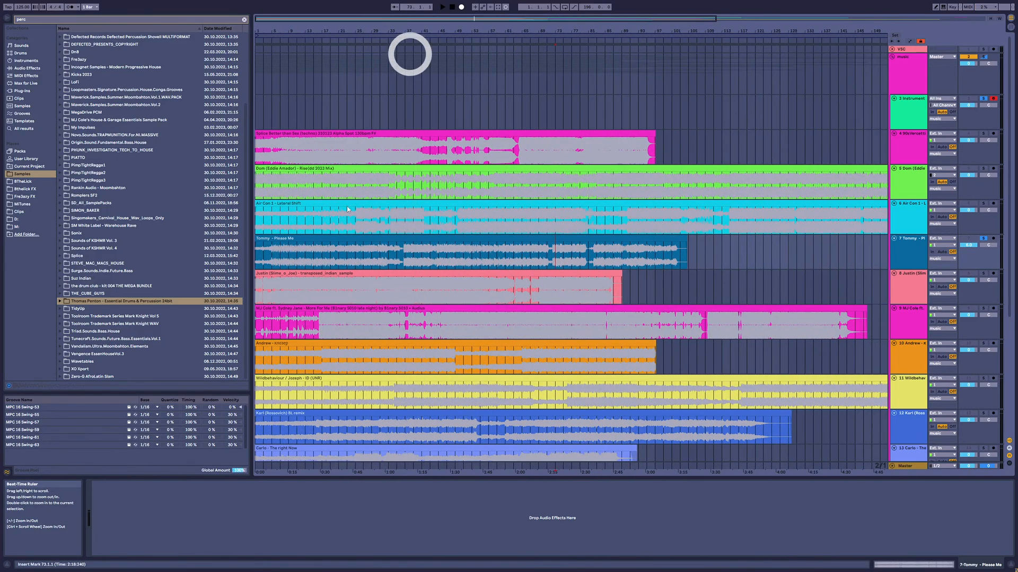
Compare sections of Please Me, placing the insert marker at bars 21, 63, and 67 and playing from bar 63.
{"action": "left_click", "coordinate": [314, 263]}
{"action": "key", "text": "space"}
{"action": "left_click", "coordinate": [339, 258]}
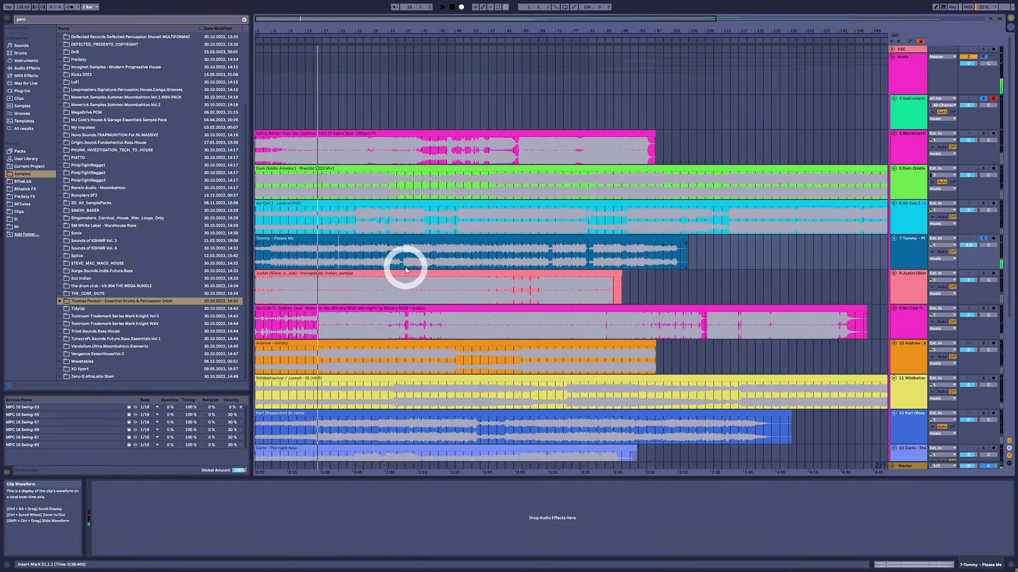
{"action": "key", "text": "space"}
{"action": "left_click", "coordinate": [512, 256]}
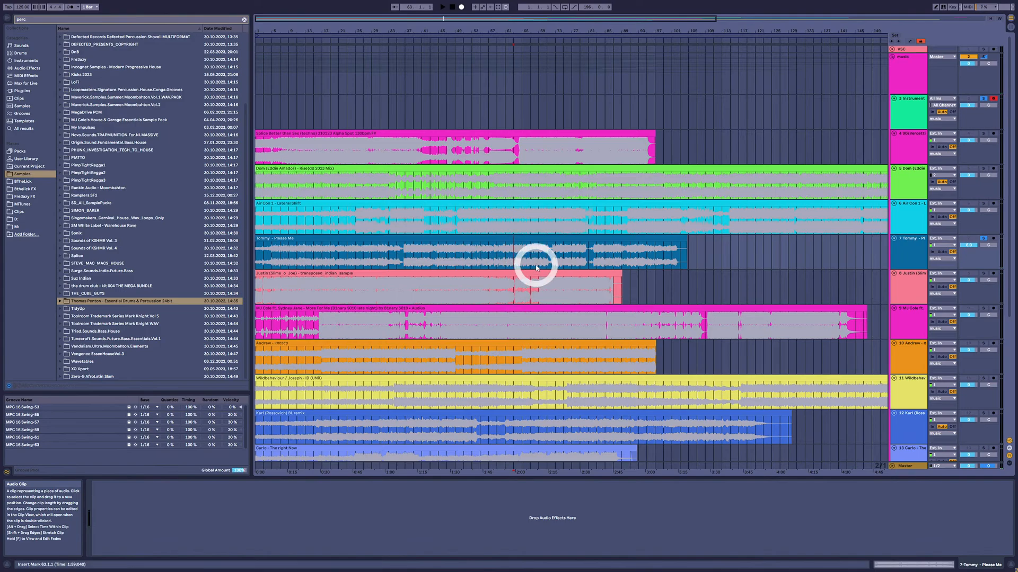
{"action": "key", "text": "space"}
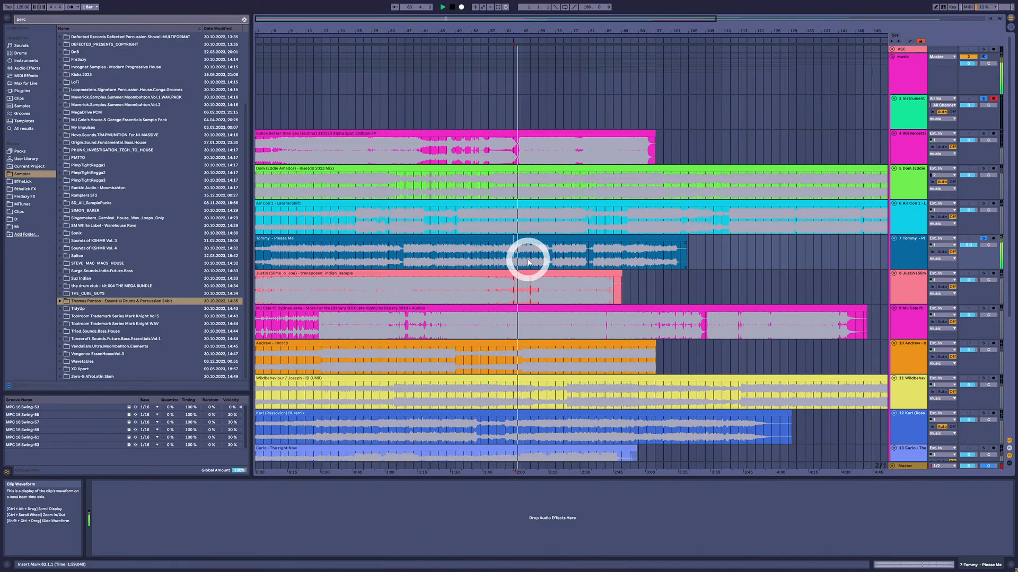
{"action": "left_click", "coordinate": [528, 262]}
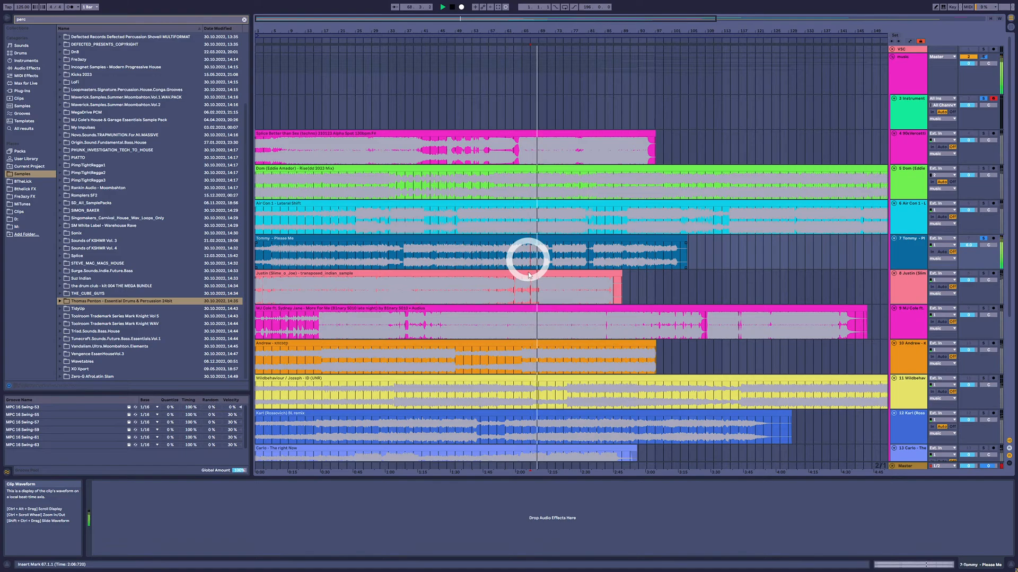
{"action": "left_click", "coordinate": [530, 292]}
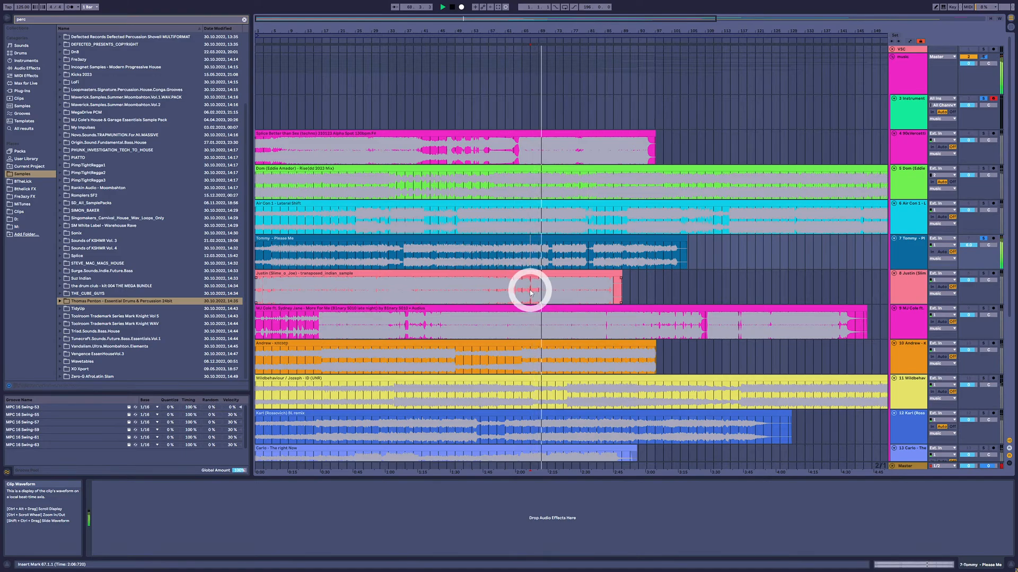
{"action": "left_click", "coordinate": [541, 266]}
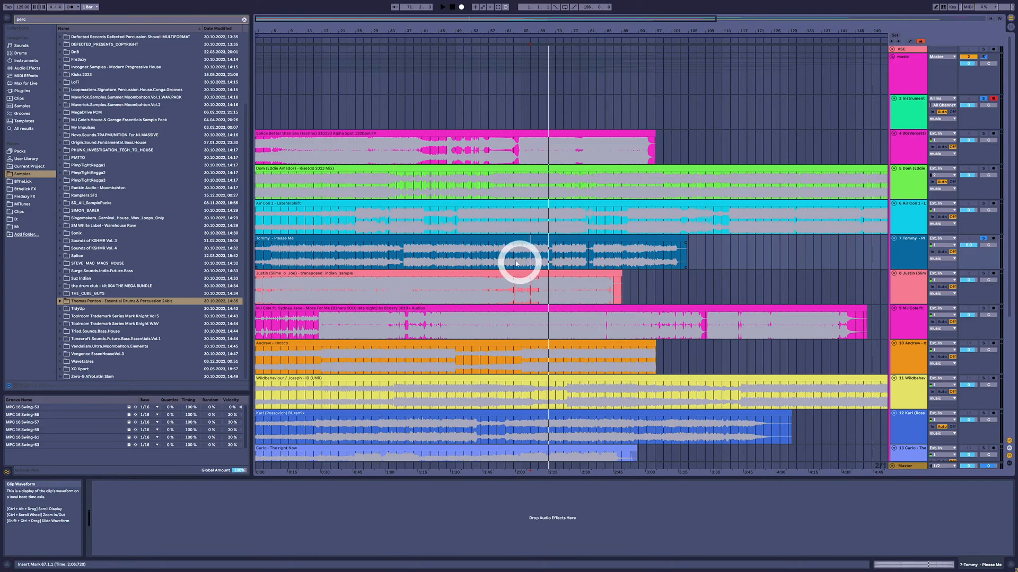
Mark bar 23 of Please Me, then audition the track with the insert marker at bars 53 and 37.
{"action": "left_click", "coordinate": [352, 259]}
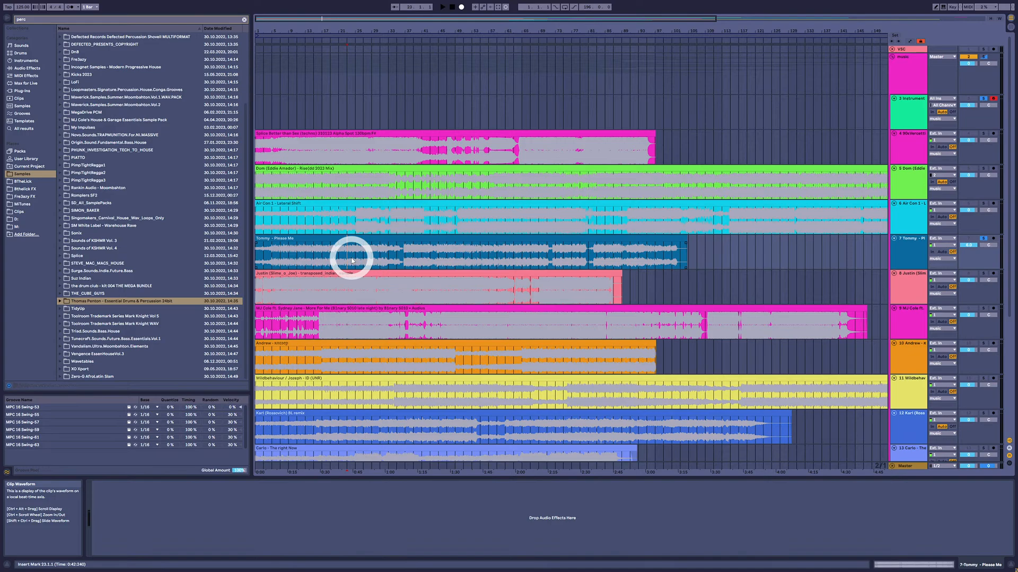
{"action": "left_click", "coordinate": [319, 259]}
{"action": "key", "text": "space"}
{"action": "left_click", "coordinate": [472, 259]}
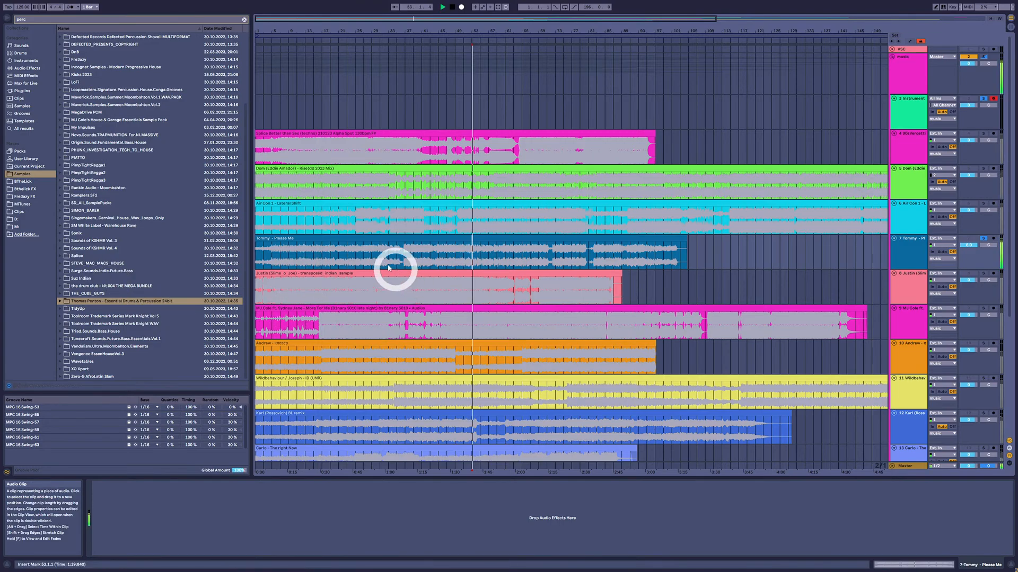
{"action": "left_click", "coordinate": [407, 261]}
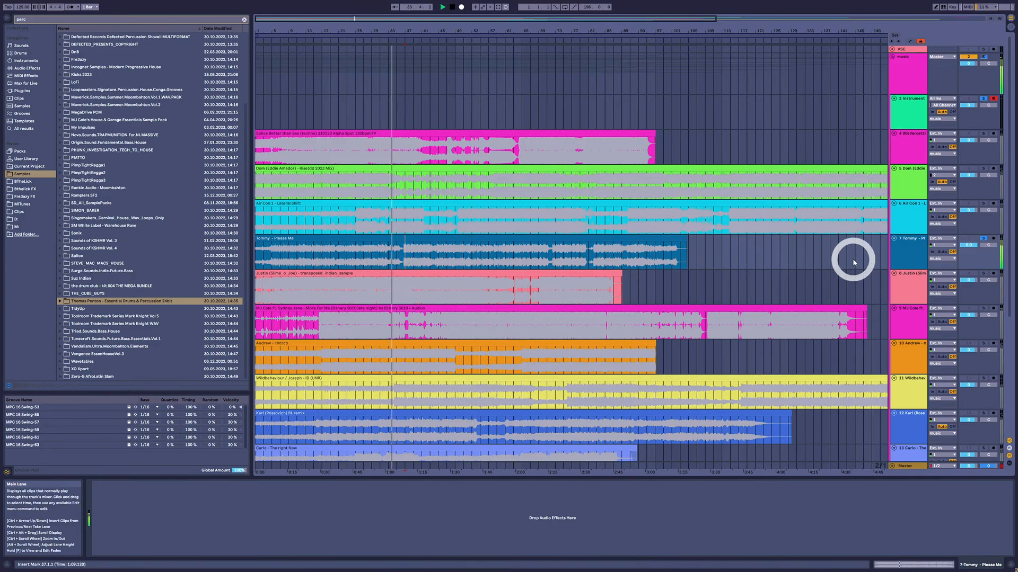
Select the Please Me track, play it from bar 43, and return the insert marker to bar 43.
{"action": "left_click", "coordinate": [904, 253]}
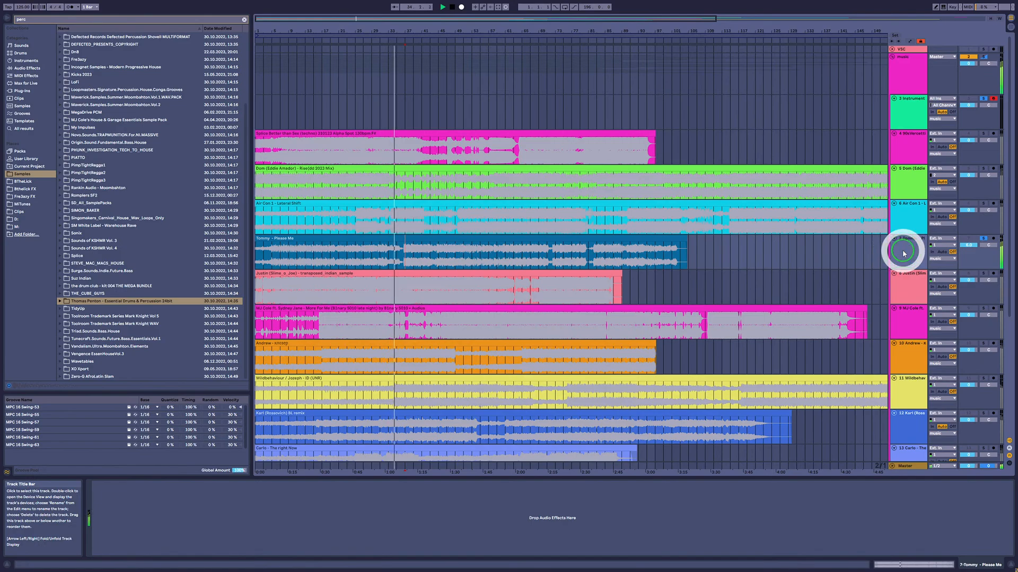
{"action": "left_click", "coordinate": [419, 254]}
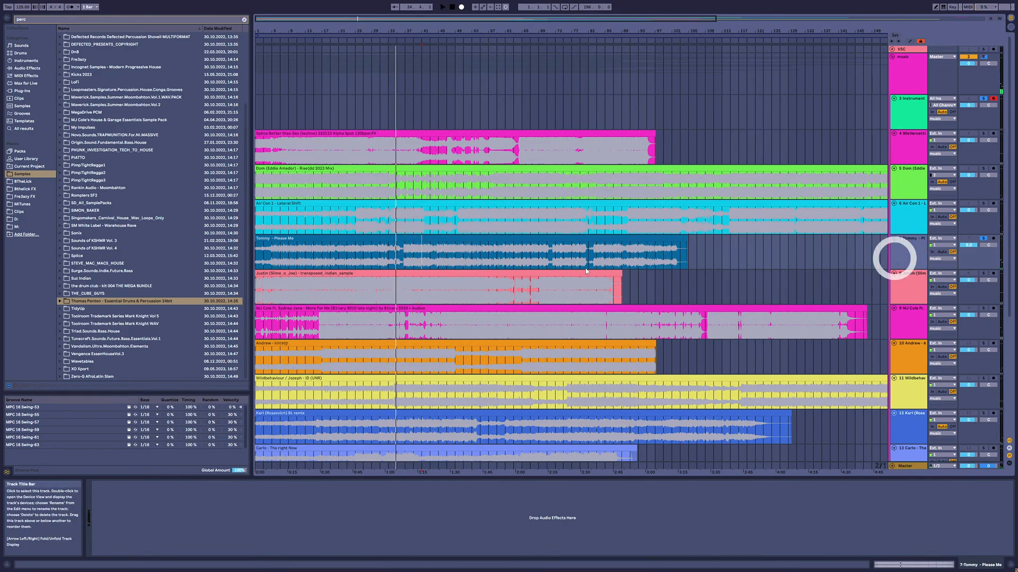
{"action": "left_click", "coordinate": [428, 258]}
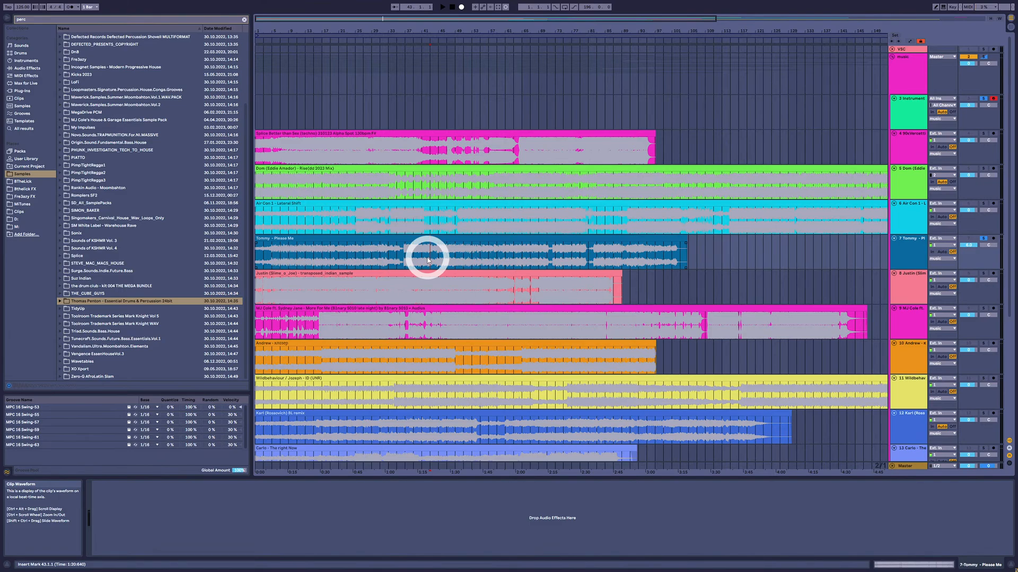
{"action": "key", "text": "space"}
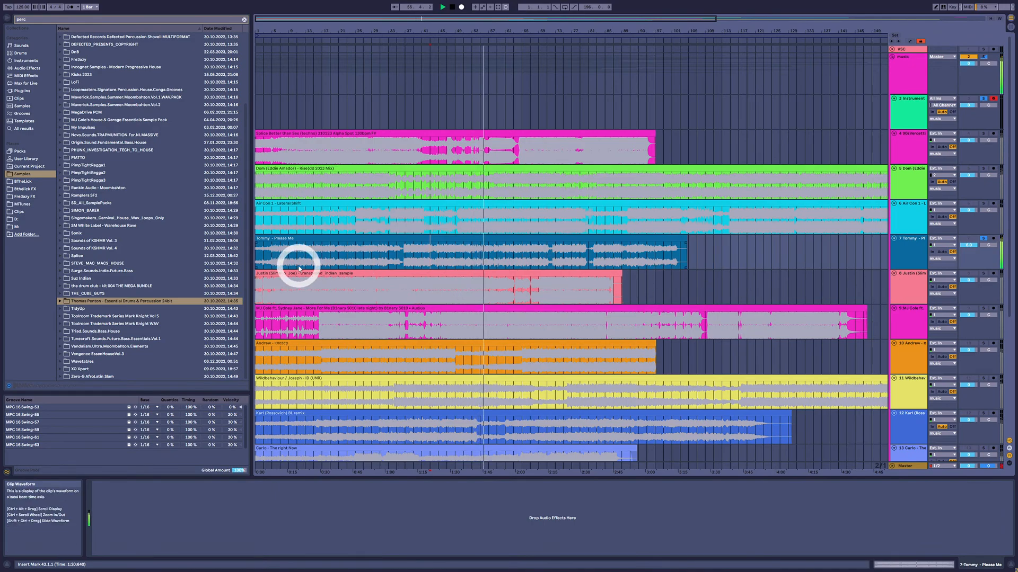
{"action": "left_click", "coordinate": [605, 254]}
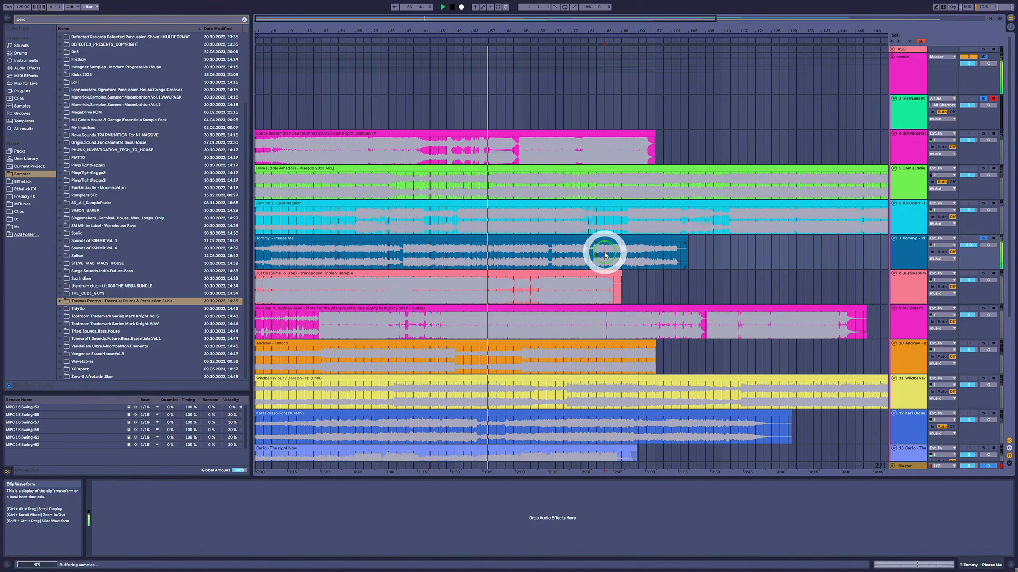
{"action": "left_click", "coordinate": [430, 254]}
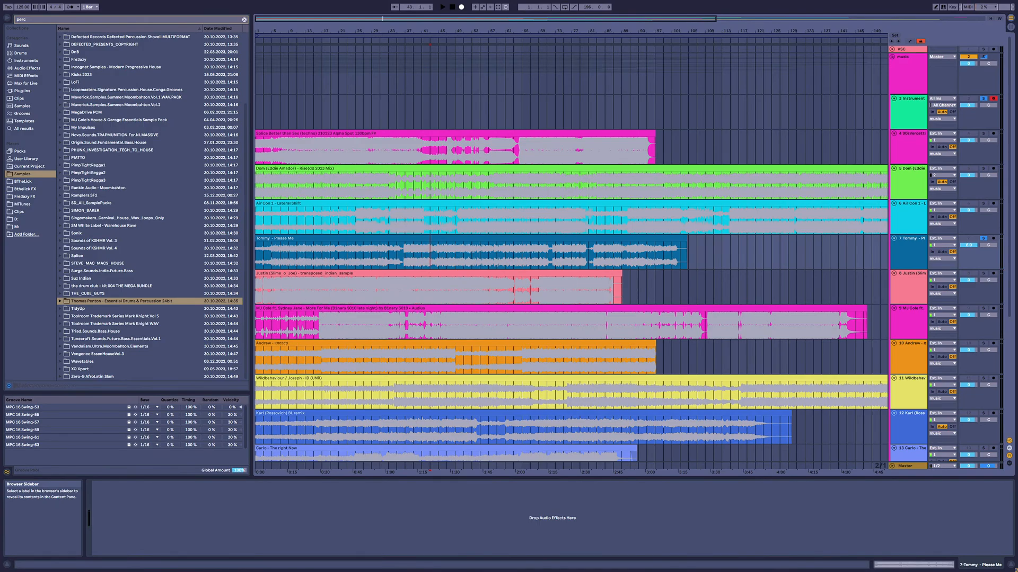
Review Please Me's arrangement by marking bar 55 and selecting the whole clip, then mark bar 23 on the transposed_indian_sample track.
{"action": "left_click", "coordinate": [299, 365]}
{"action": "left_click", "coordinate": [478, 260]}
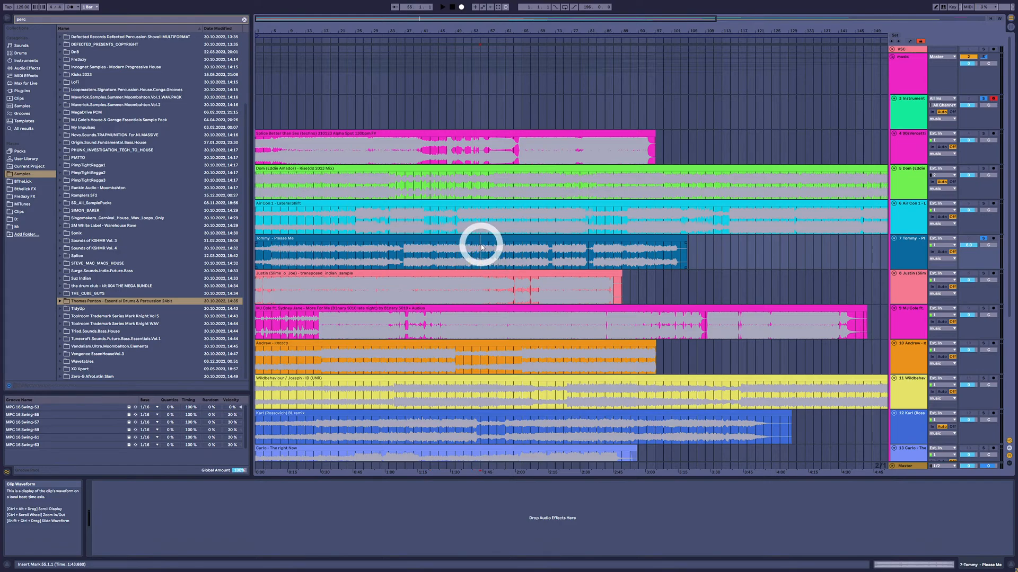
{"action": "left_click", "coordinate": [484, 240]}
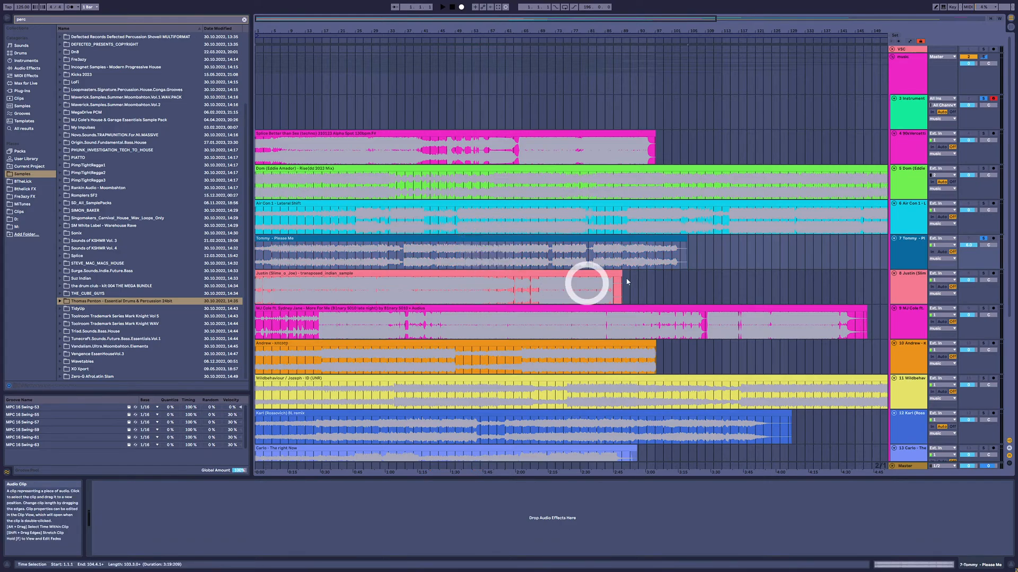
{"action": "left_click", "coordinate": [910, 243]}
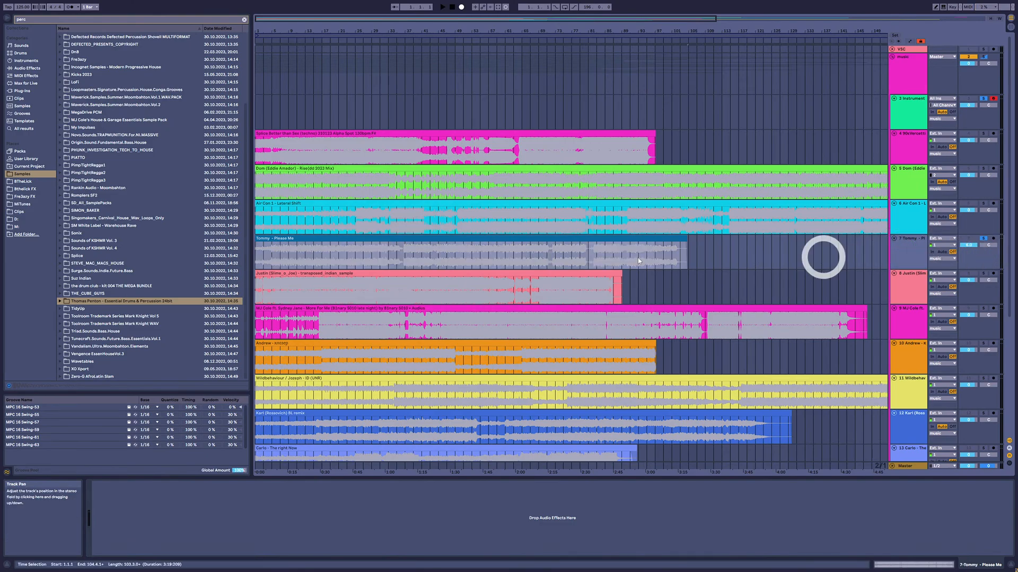
{"action": "left_click", "coordinate": [315, 258]}
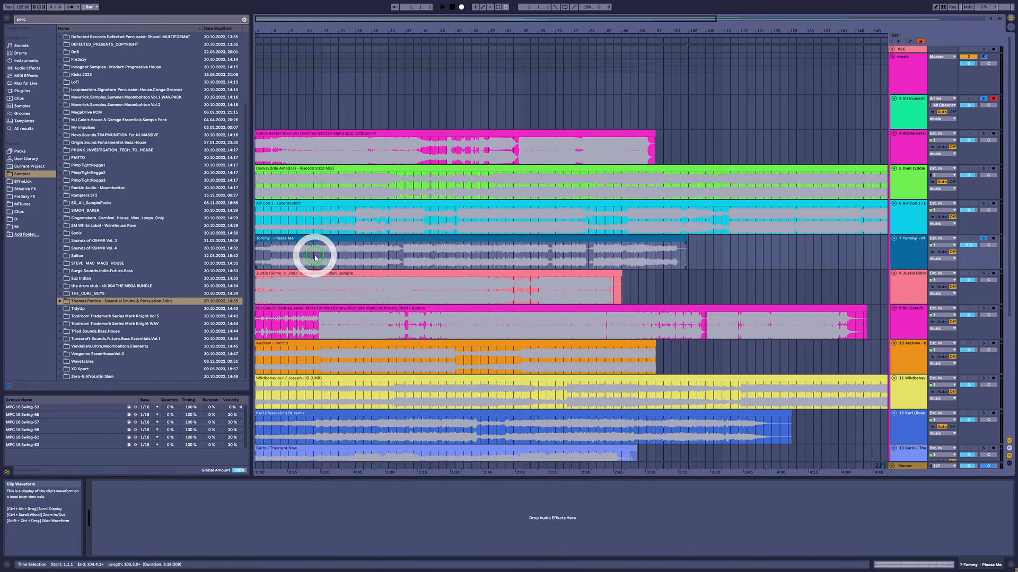
{"action": "left_click", "coordinate": [346, 288]}
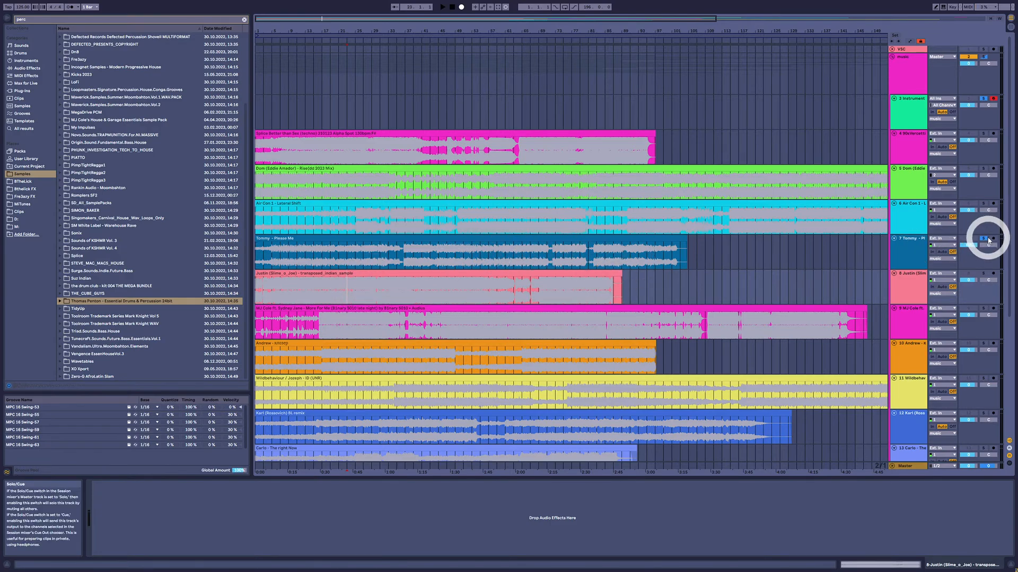
Examine Please Me's section lengths by placing the insert marker at bars 9, 79, and 45.
{"action": "left_click", "coordinate": [328, 264]}
{"action": "left_click_drag", "start_coordinate": [314, 286], "coordinate": [276, 271]}
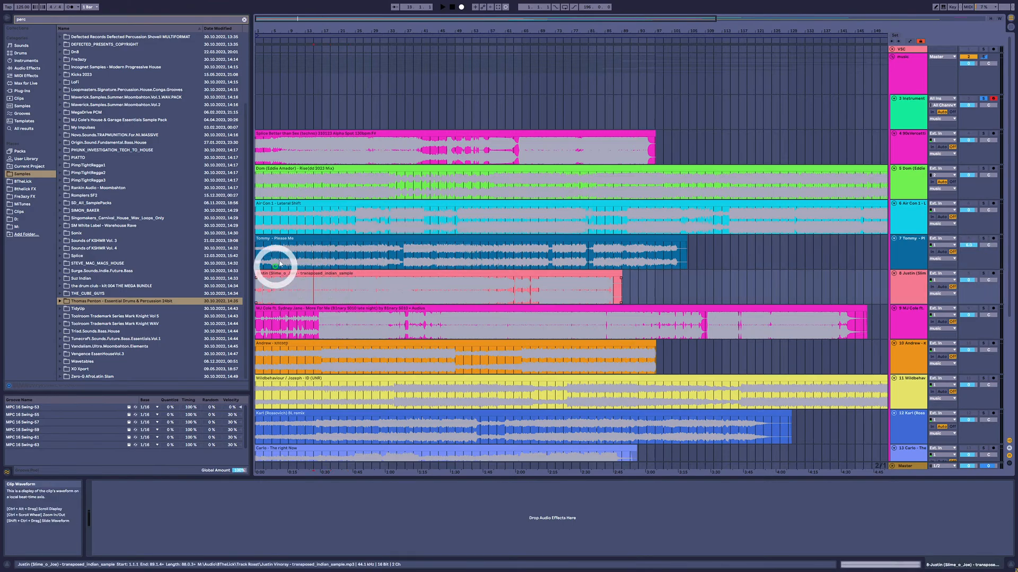
{"action": "left_click", "coordinate": [287, 253]}
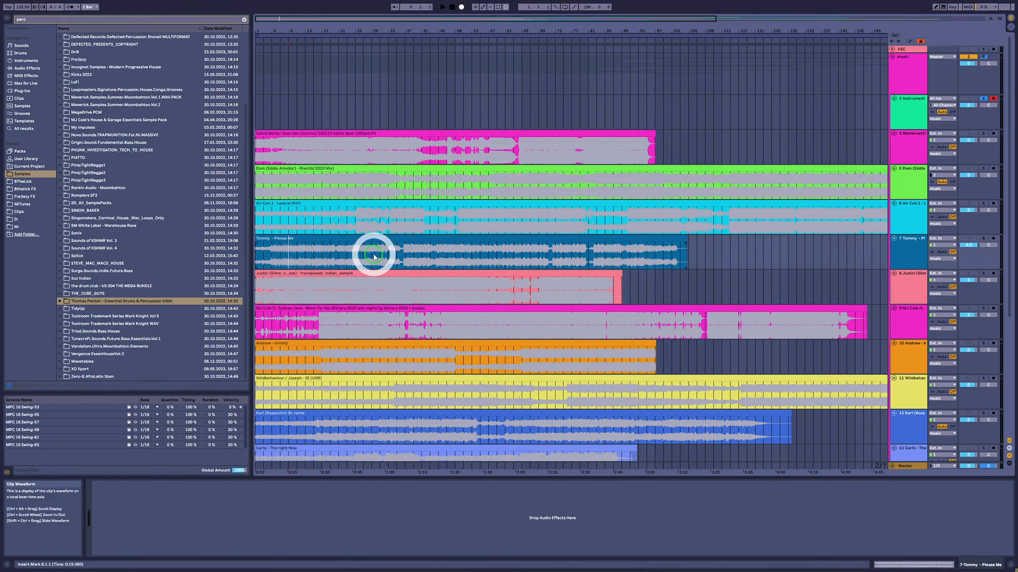
{"action": "left_click", "coordinate": [421, 260]}
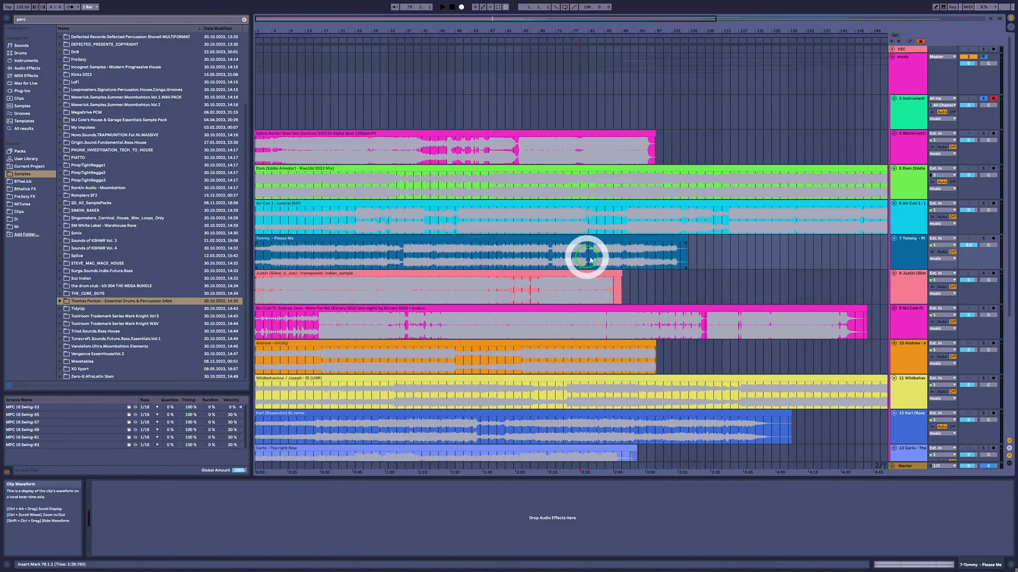
{"action": "left_click", "coordinate": [439, 262]}
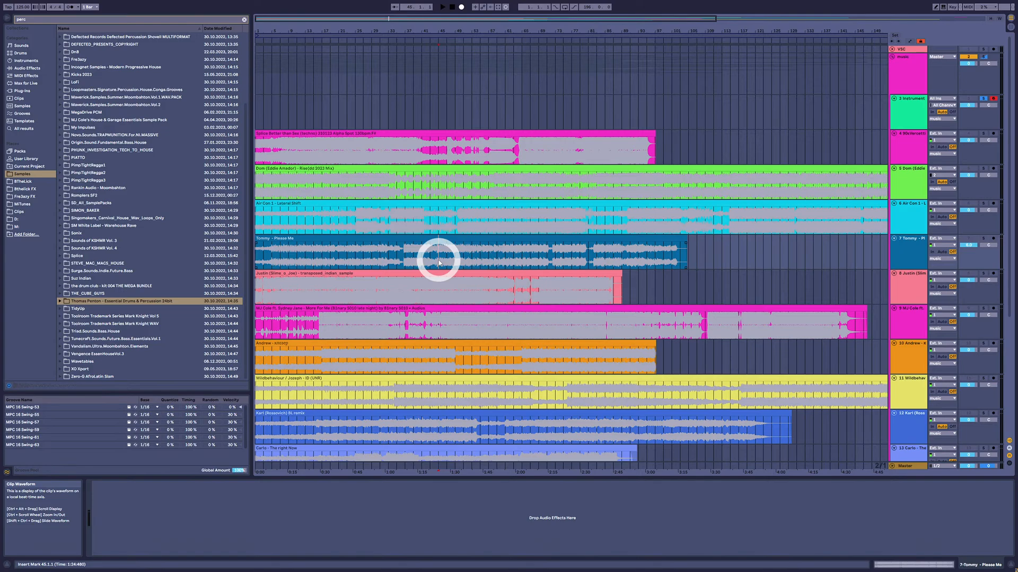
Review Please Me's structure by selecting the whole clip and marking bars 17, 83, 85, and 43.
{"action": "left_click", "coordinate": [403, 238]}
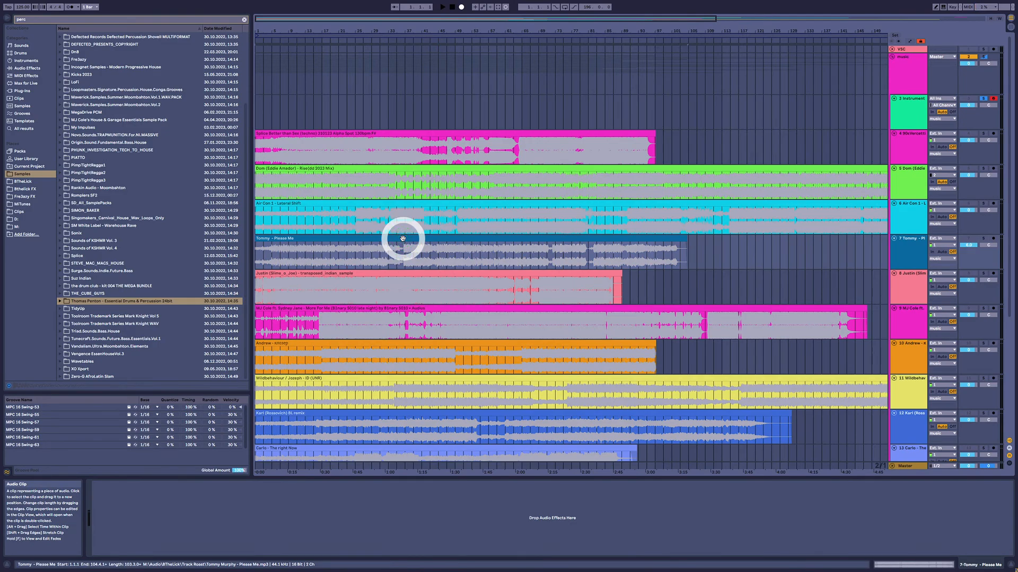
{"action": "left_click", "coordinate": [325, 248]}
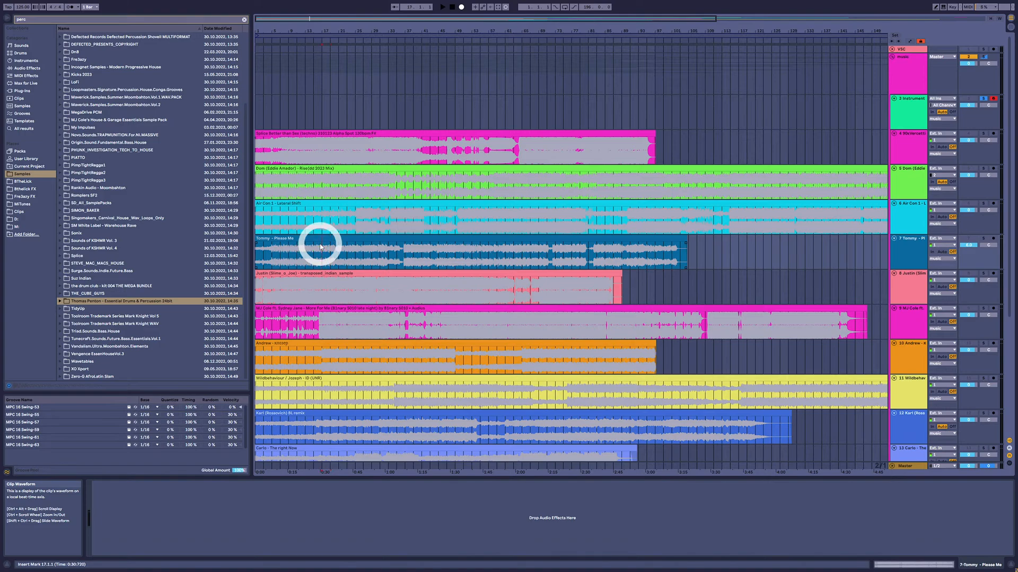
{"action": "left_click", "coordinate": [326, 239]}
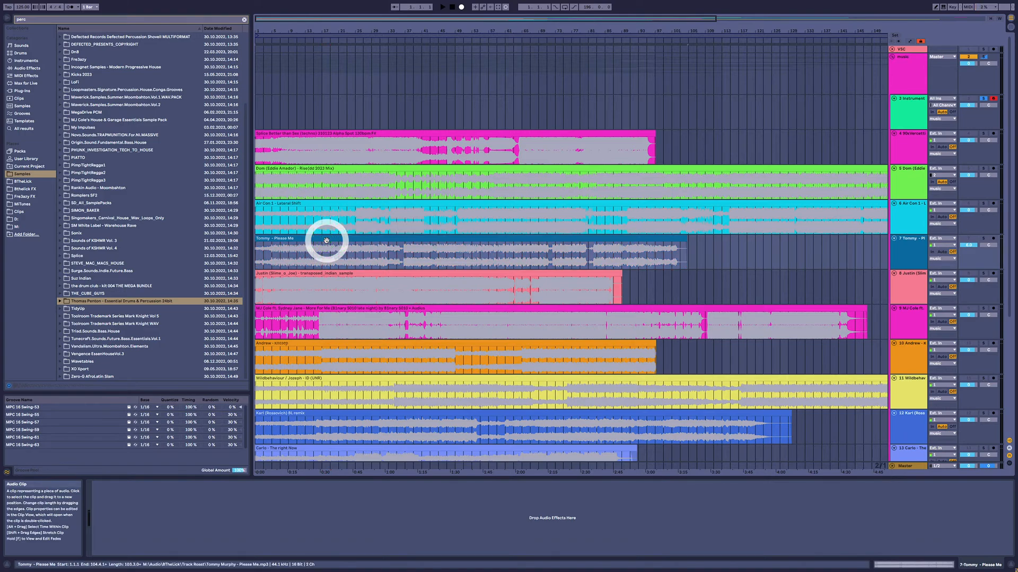
{"action": "left_click", "coordinate": [390, 255]}
{"action": "left_click", "coordinate": [602, 261]}
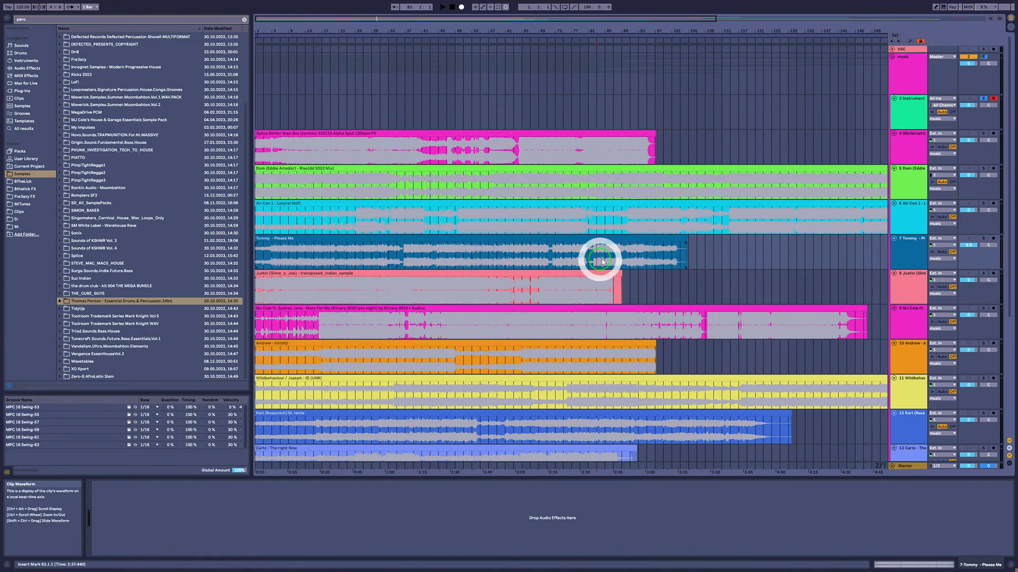
{"action": "left_click", "coordinate": [603, 262]}
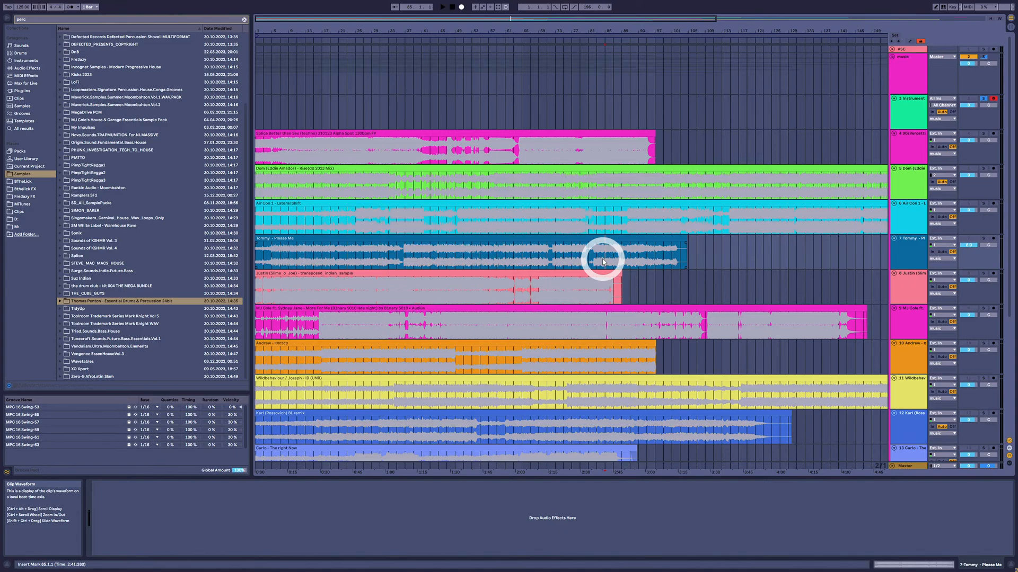
{"action": "left_click", "coordinate": [429, 290]}
{"action": "left_click", "coordinate": [432, 258]}
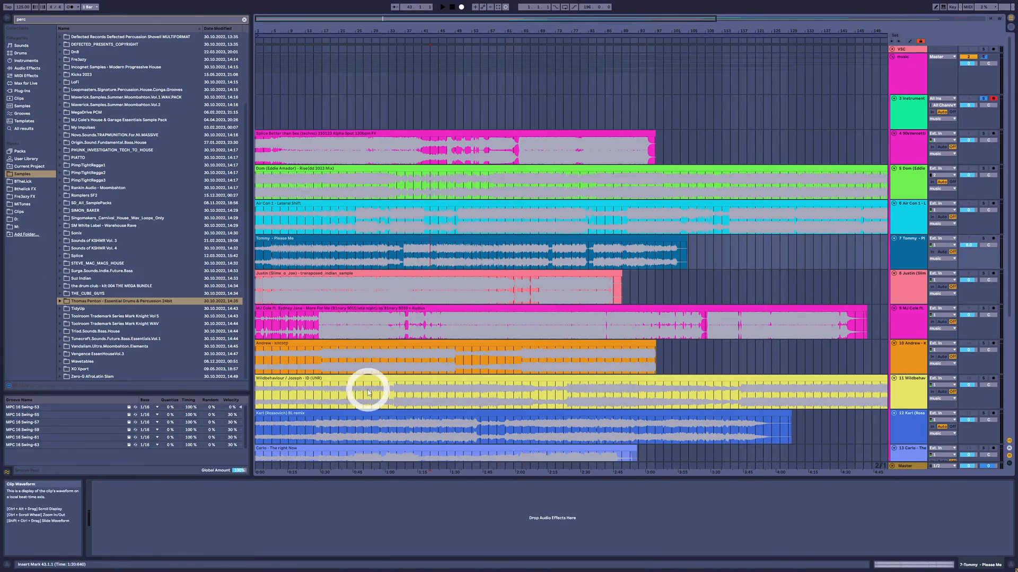
{"action": "left_click", "coordinate": [339, 424]}
Mark bar 17 of Please Me, solo its track, and play it from bar 41.
{"action": "left_click", "coordinate": [333, 259]}
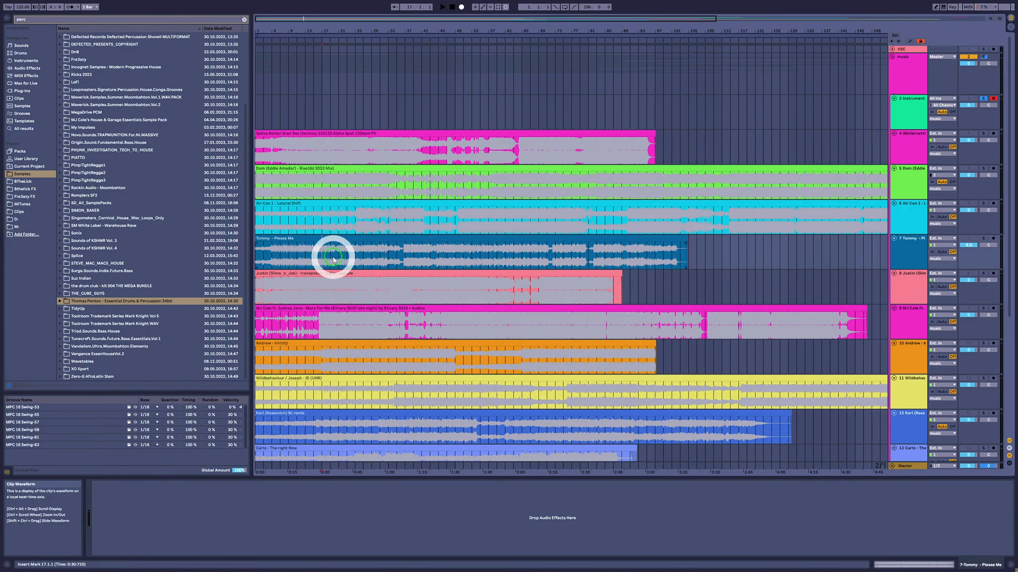
{"action": "key", "text": "space"}
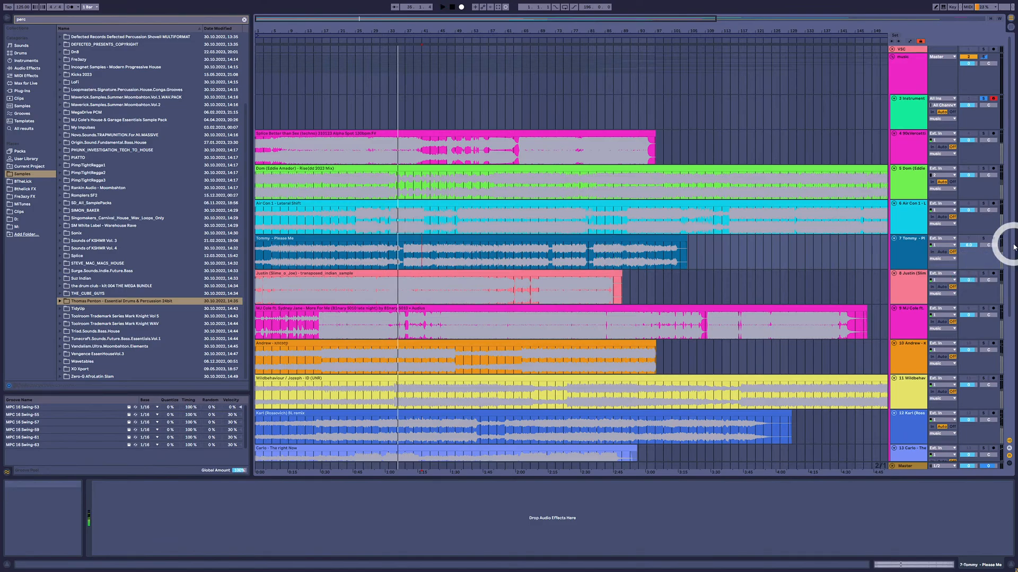
{"action": "left_click", "coordinate": [983, 238]}
{"action": "key", "text": "space"}
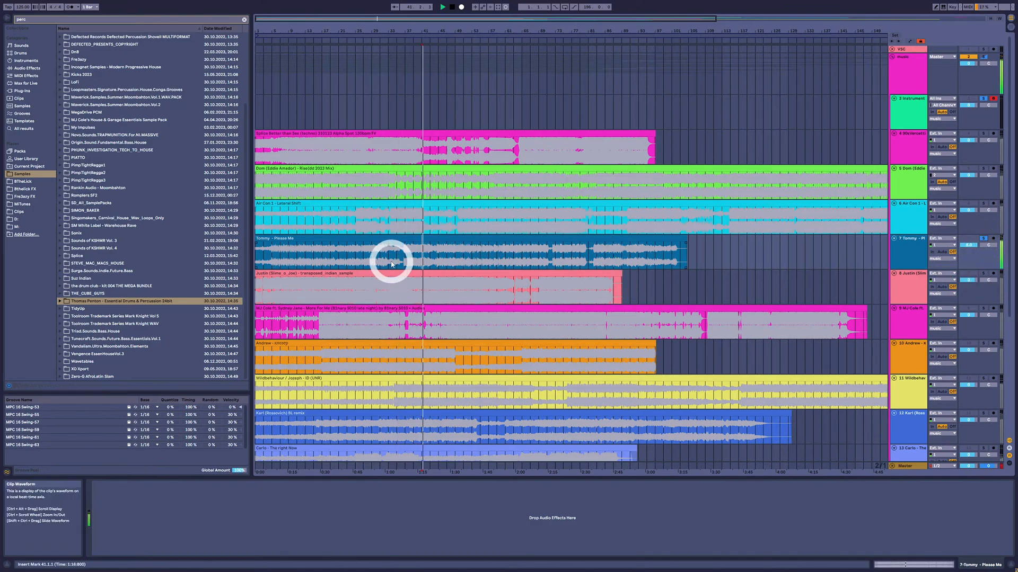
Solo the "transposed_indian_sample" track in place of the "Please Me" track and select its clip.
{"action": "left_click", "coordinate": [501, 236]}
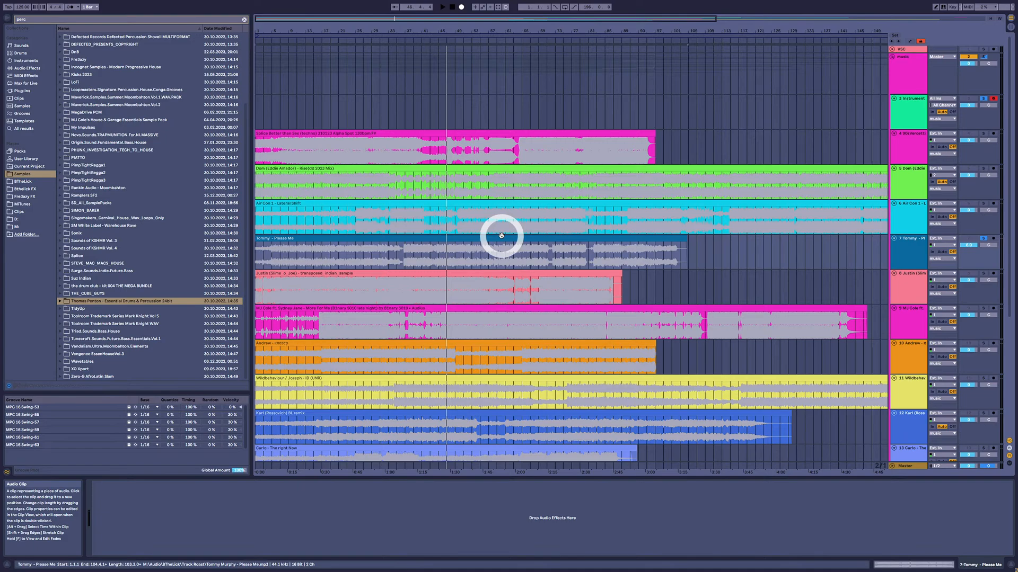
{"action": "left_click", "coordinate": [374, 309]}
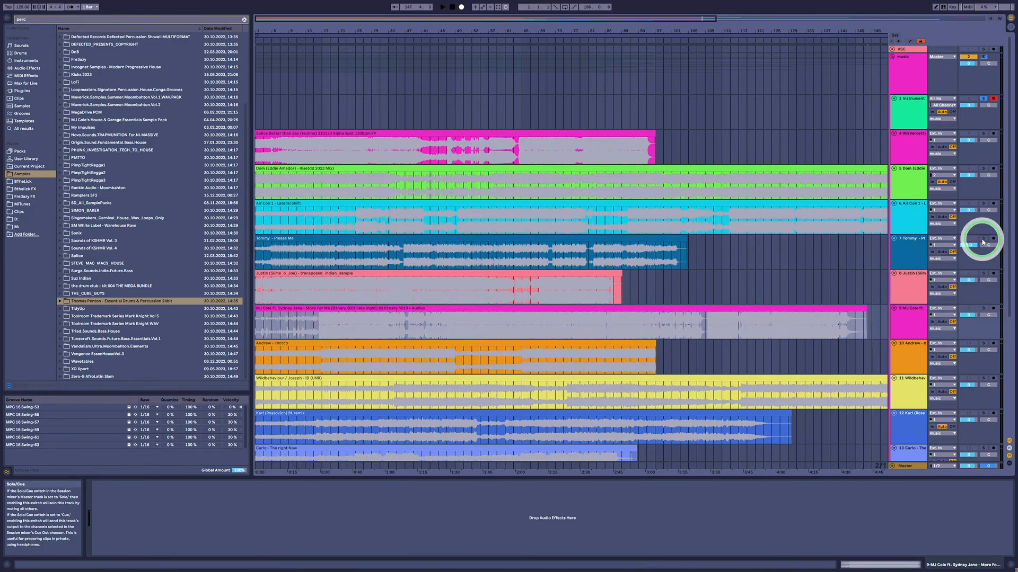
{"action": "left_click", "coordinate": [979, 275]}
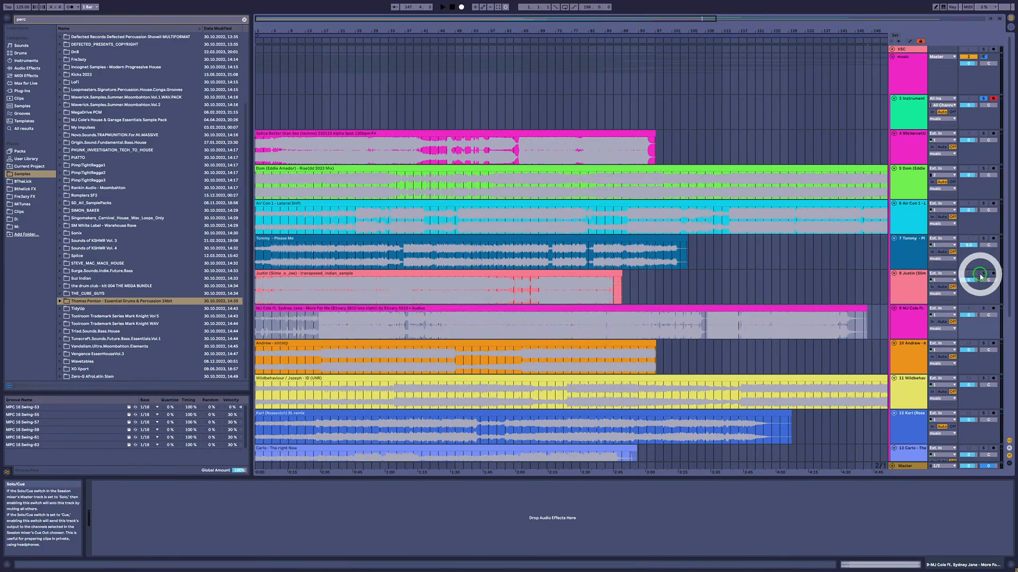
{"action": "left_click", "coordinate": [289, 286]}
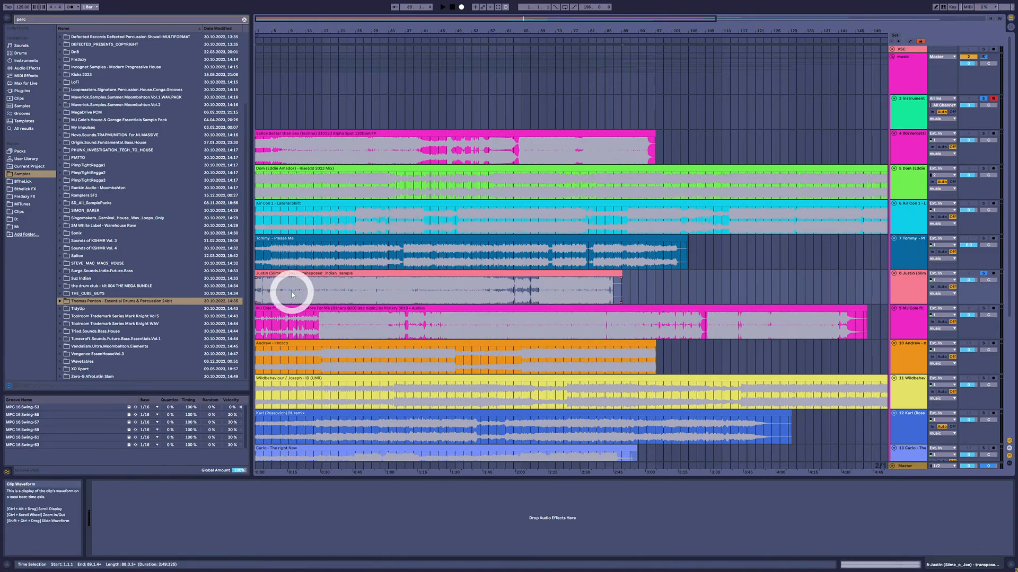
{"action": "left_click", "coordinate": [324, 273]}
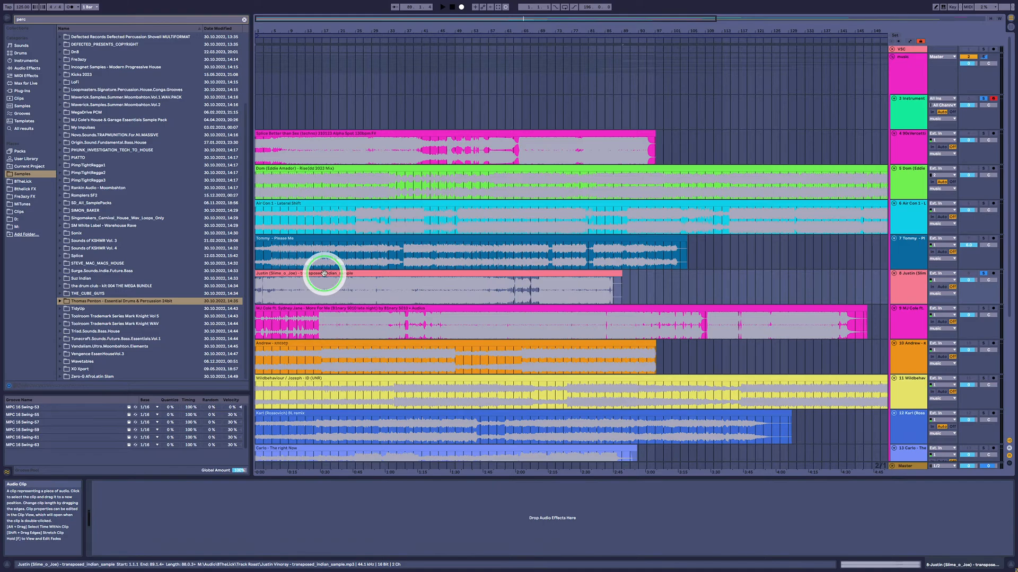
Select the "transposed_indian_sample" clip and play the soloed track from bar 1.
{"action": "left_click", "coordinate": [313, 283]}
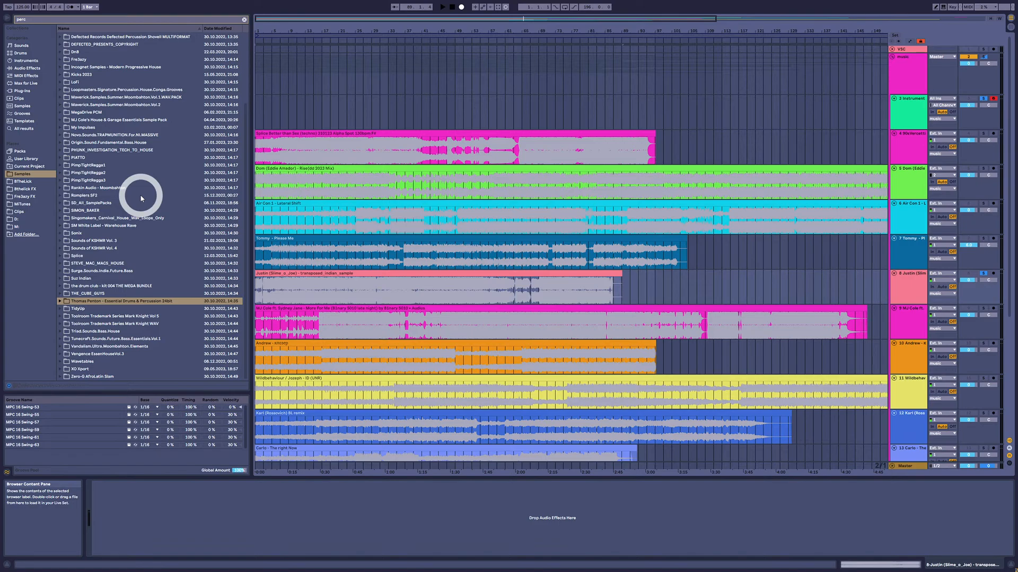
{"action": "left_click", "coordinate": [288, 278]}
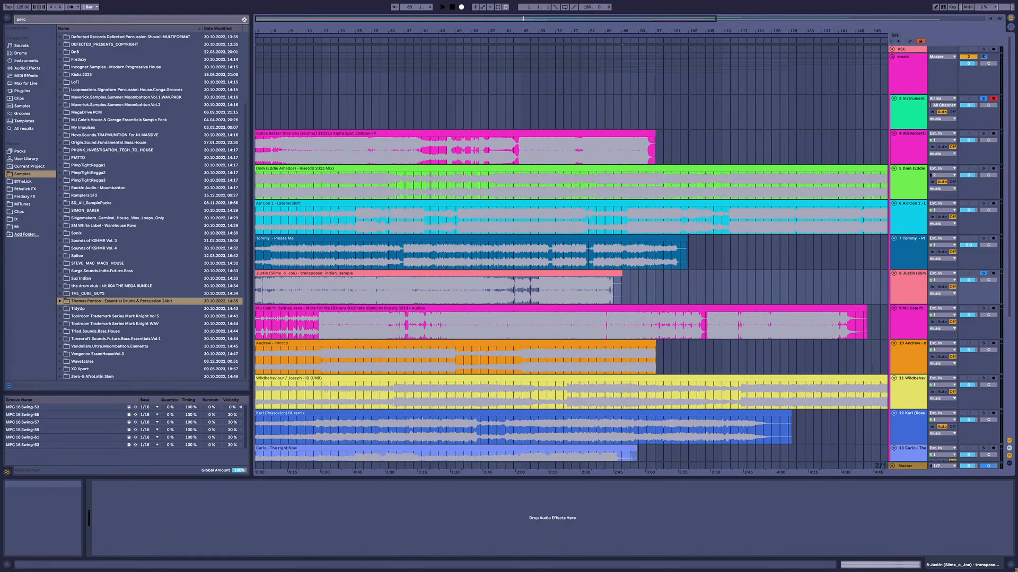
{"action": "left_click", "coordinate": [274, 273]}
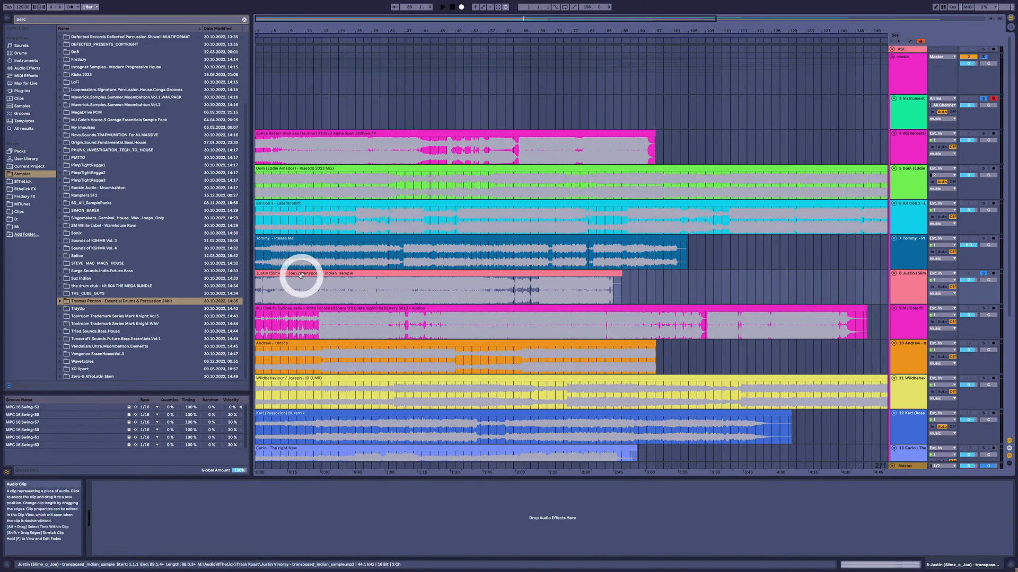
{"action": "left_click", "coordinate": [288, 274]}
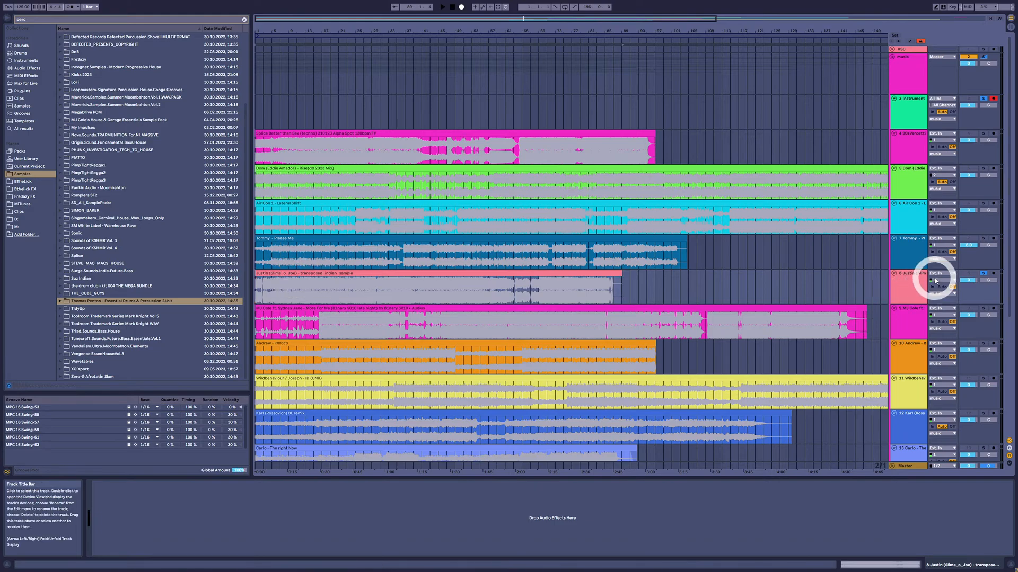
{"action": "left_click", "coordinate": [281, 274]}
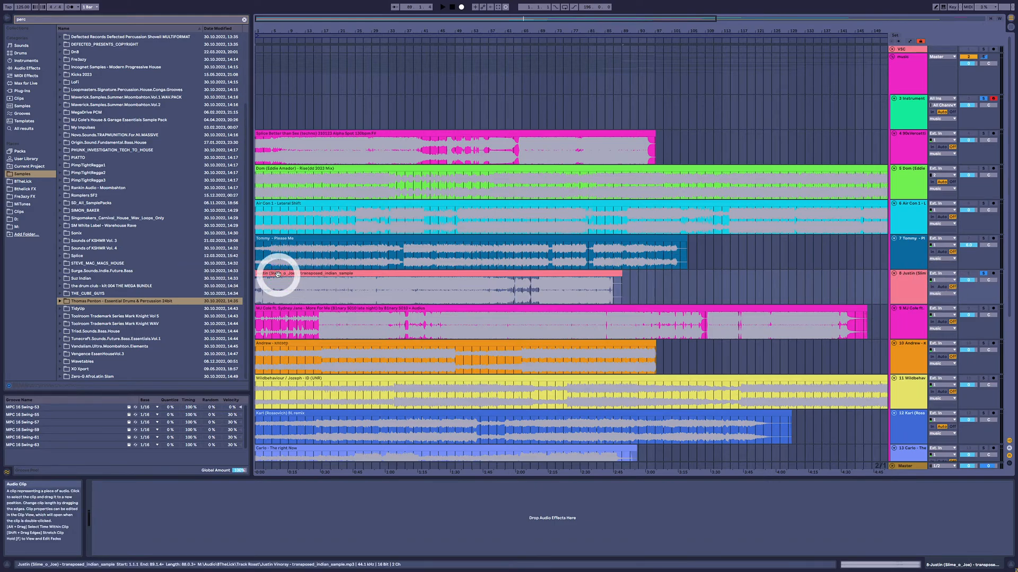
{"action": "key", "text": "space"}
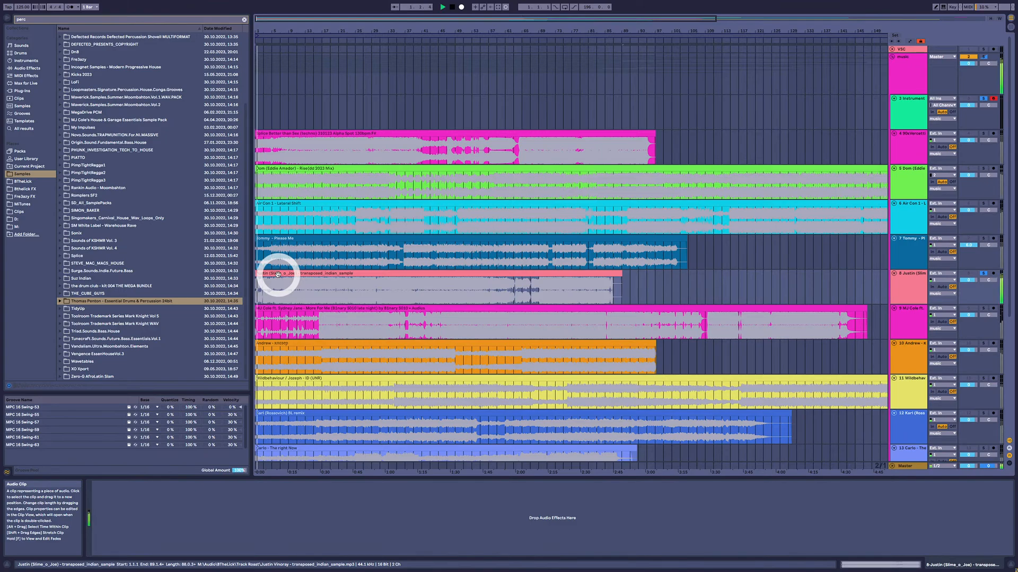
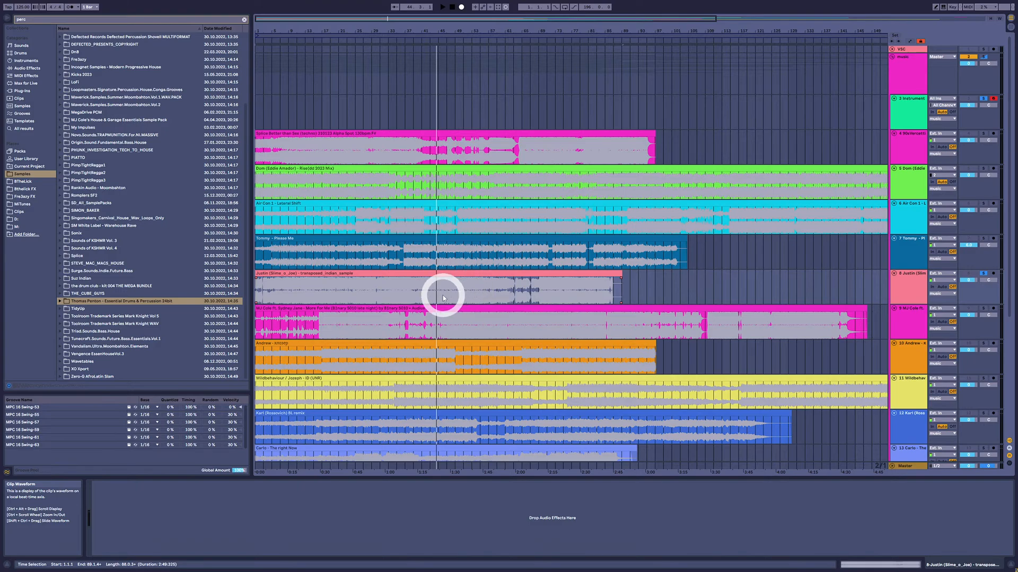
Play the soloed "transposed_indian_sample" track from bar 61 and stop playback.
{"action": "left_click", "coordinate": [503, 294]}
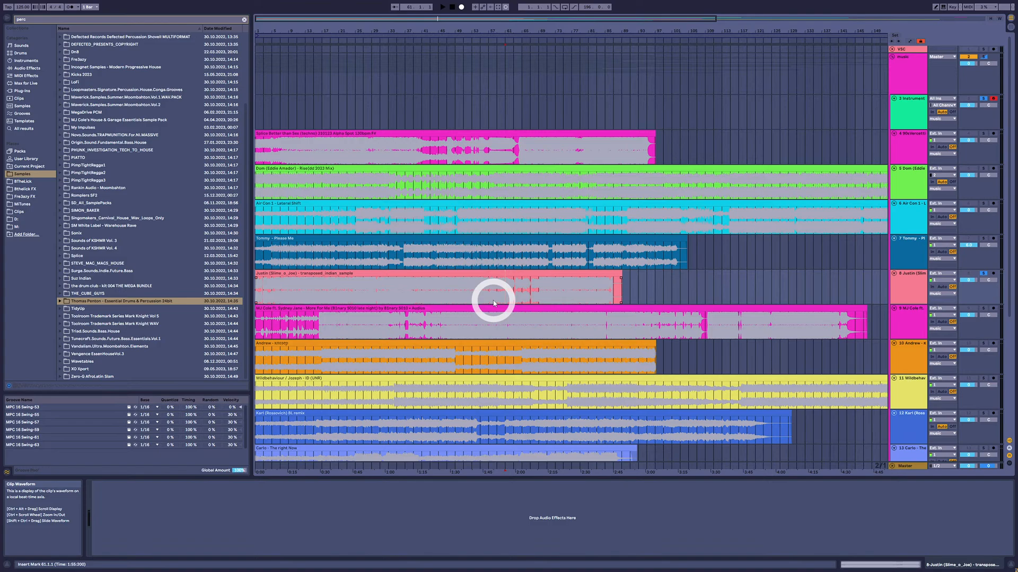
{"action": "key", "text": "space"}
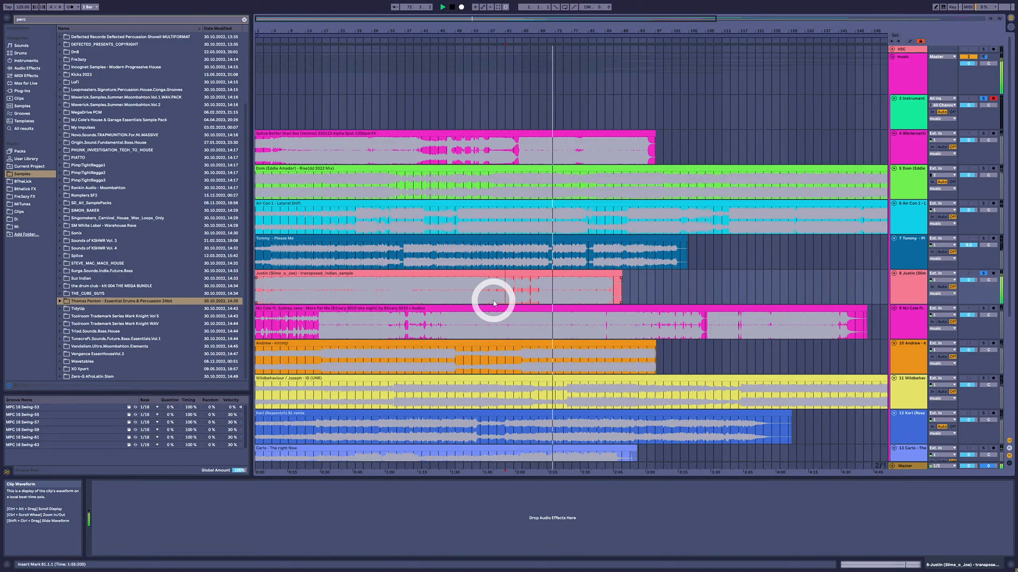
{"action": "key", "text": "space"}
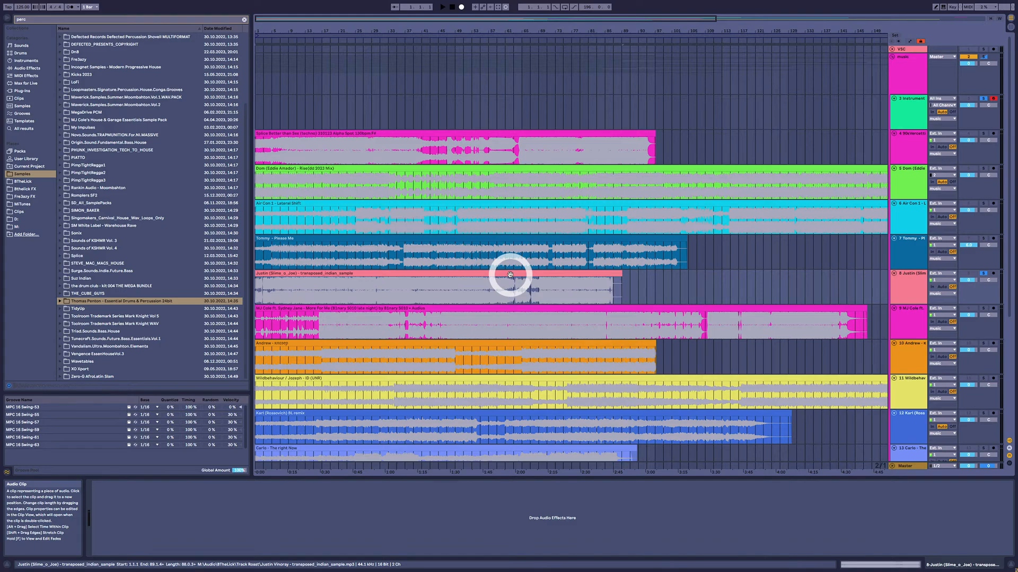
Play the opening of the "transposed_indian_sample" clip from bar 3.
{"action": "left_click_drag", "start_coordinate": [258, 33], "coordinate": [267, 57]}
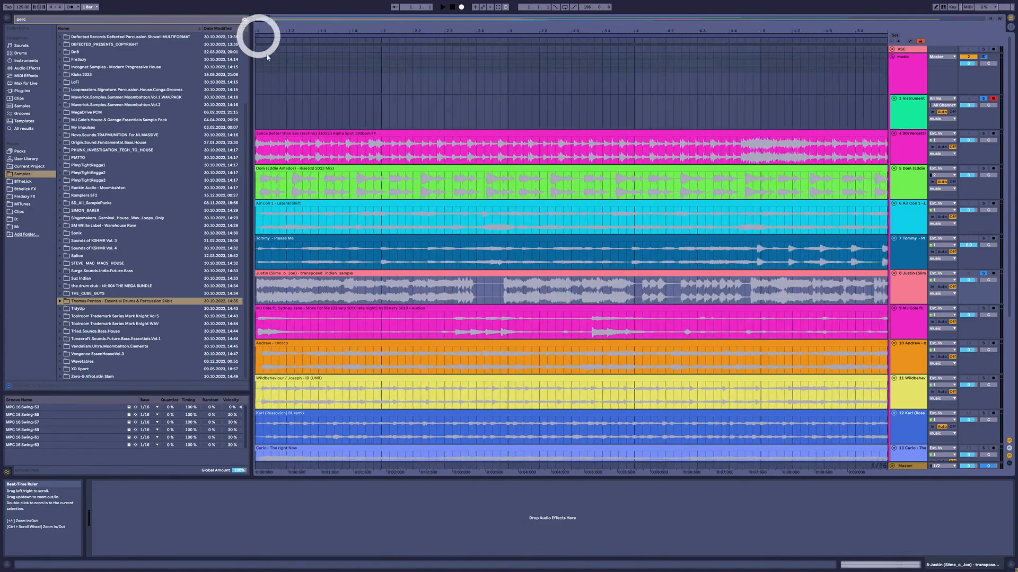
{"action": "left_click", "coordinate": [505, 288]}
{"action": "key", "text": "space"}
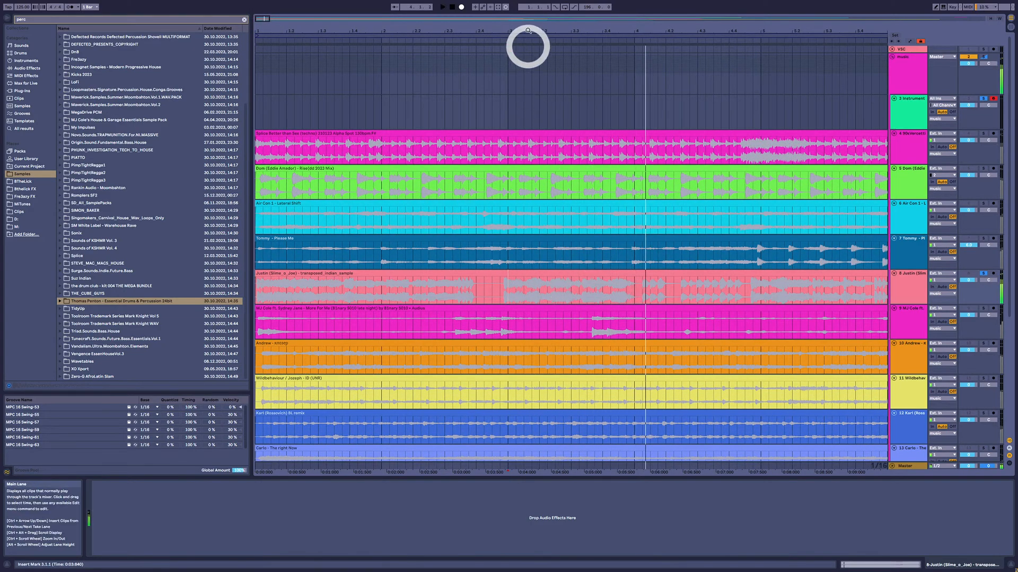
{"action": "left_click_drag", "start_coordinate": [534, 29], "coordinate": [332, 66]}
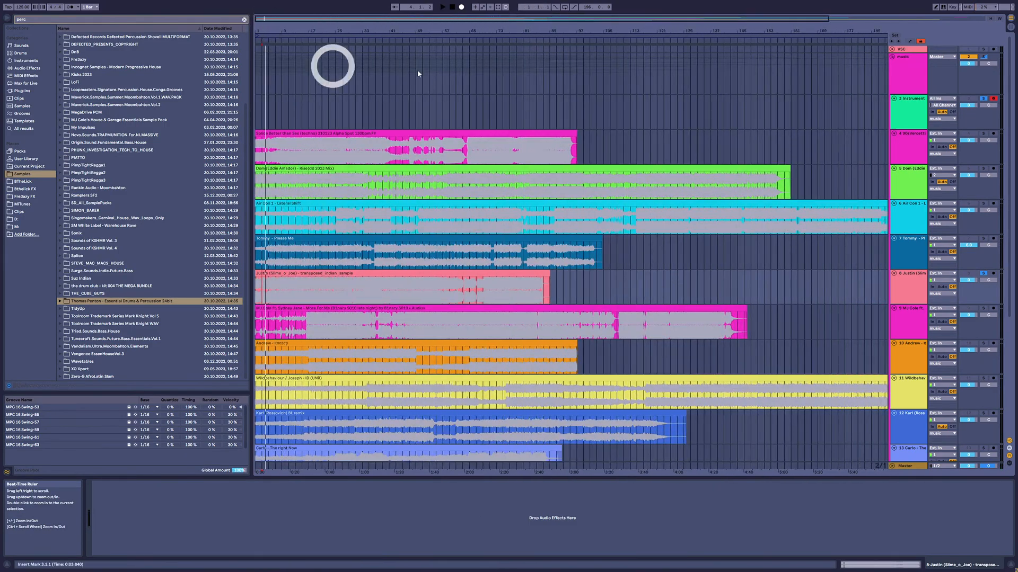
{"action": "left_click_drag", "start_coordinate": [693, 30], "coordinate": [597, 27]}
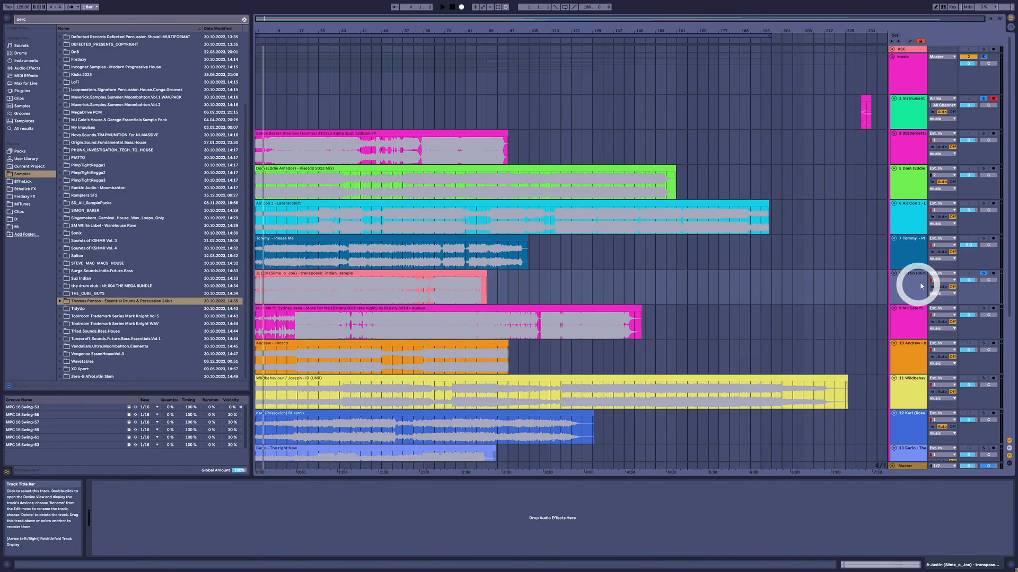
Unsolo the "transposed_indian_sample" track, solo the "More For Me" track and select its clip.
{"action": "left_click", "coordinate": [983, 273]}
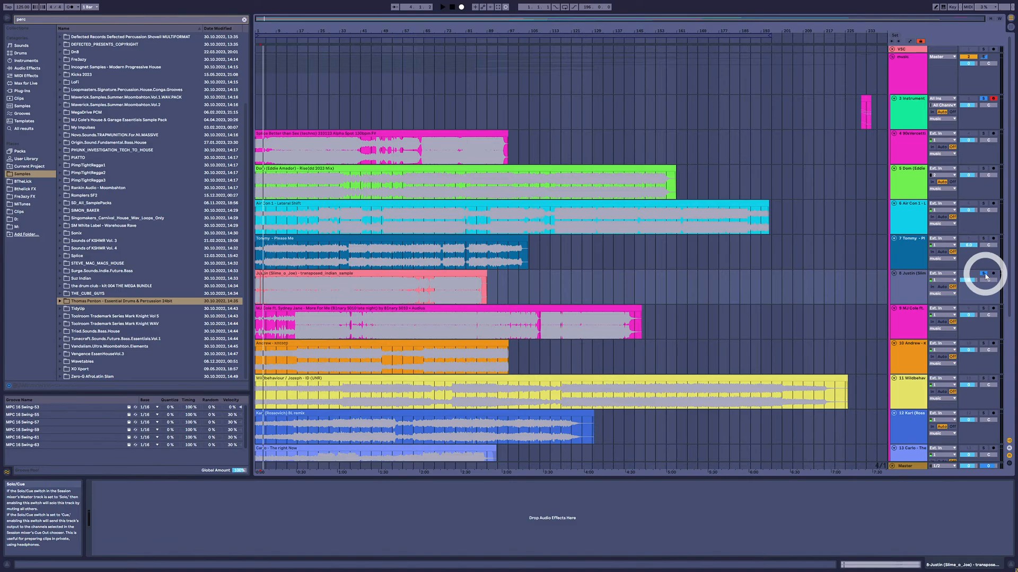
{"action": "left_click", "coordinate": [983, 273]}
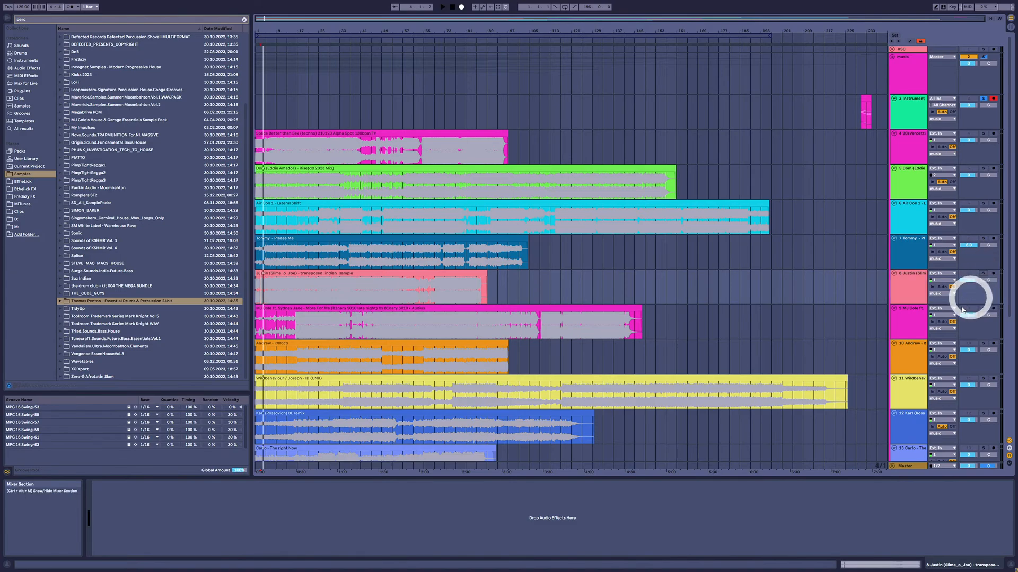
{"action": "left_click", "coordinate": [984, 309]}
{"action": "left_click", "coordinate": [908, 314]}
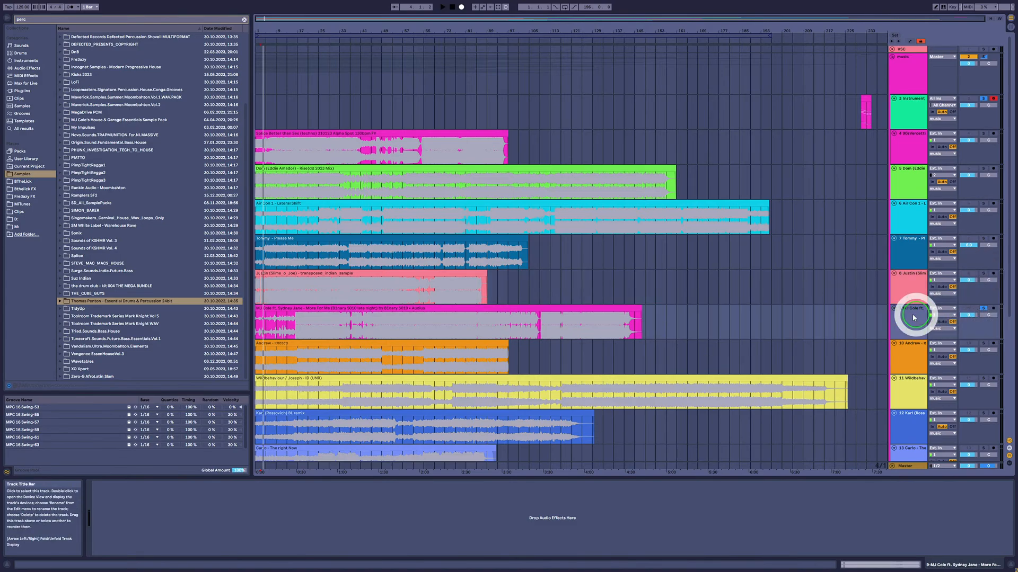
{"action": "left_click", "coordinate": [460, 311]}
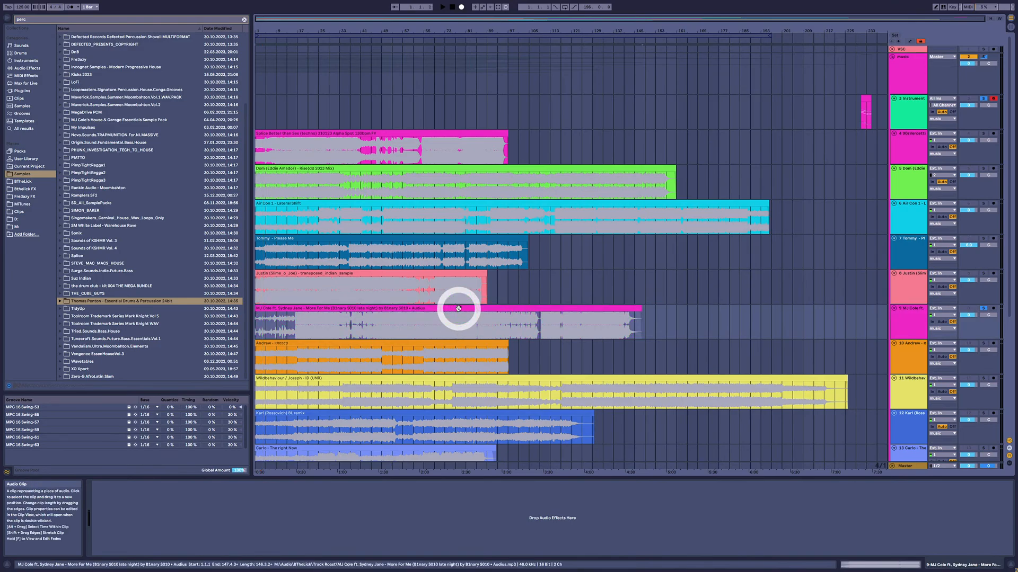
Play the soloed "More For Me" track from the start of the arrangement.
{"action": "left_click", "coordinate": [448, 317]}
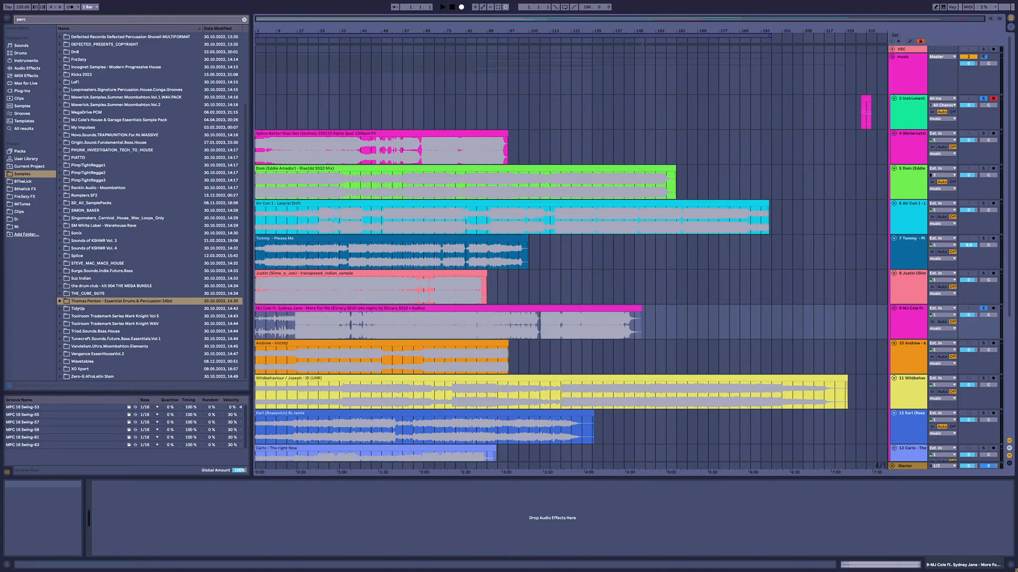
{"action": "left_click", "coordinate": [443, 317]}
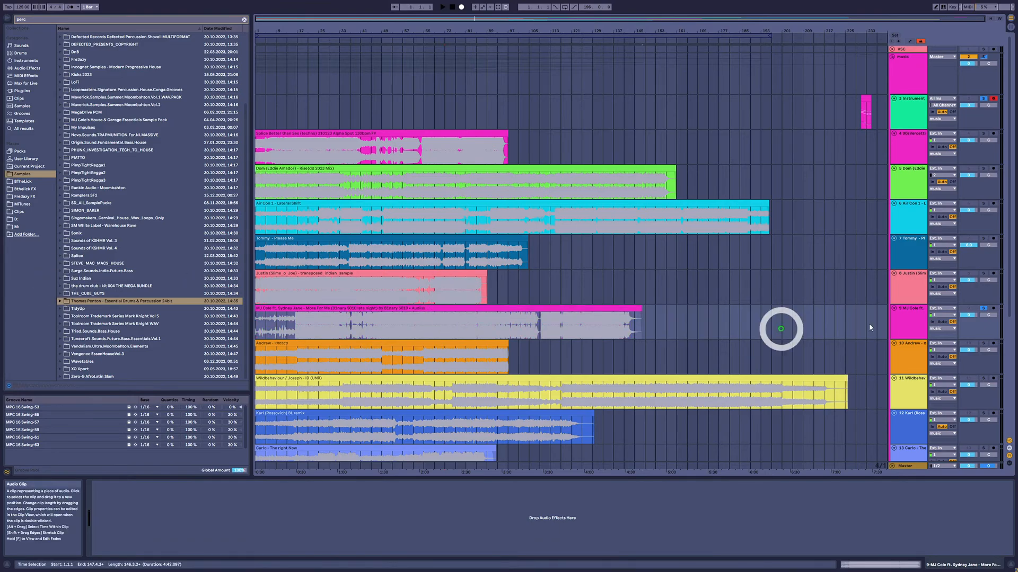
{"action": "key", "text": "space"}
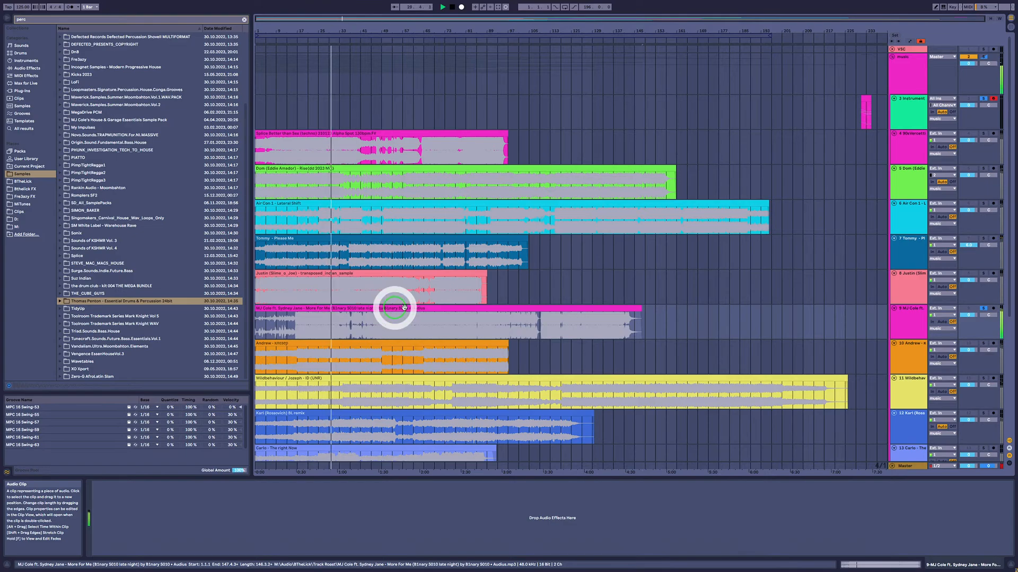
Show the Master track's devices and check the mix in mono with Utility, switching Mono on and off again.
{"action": "left_click", "coordinate": [897, 317]}
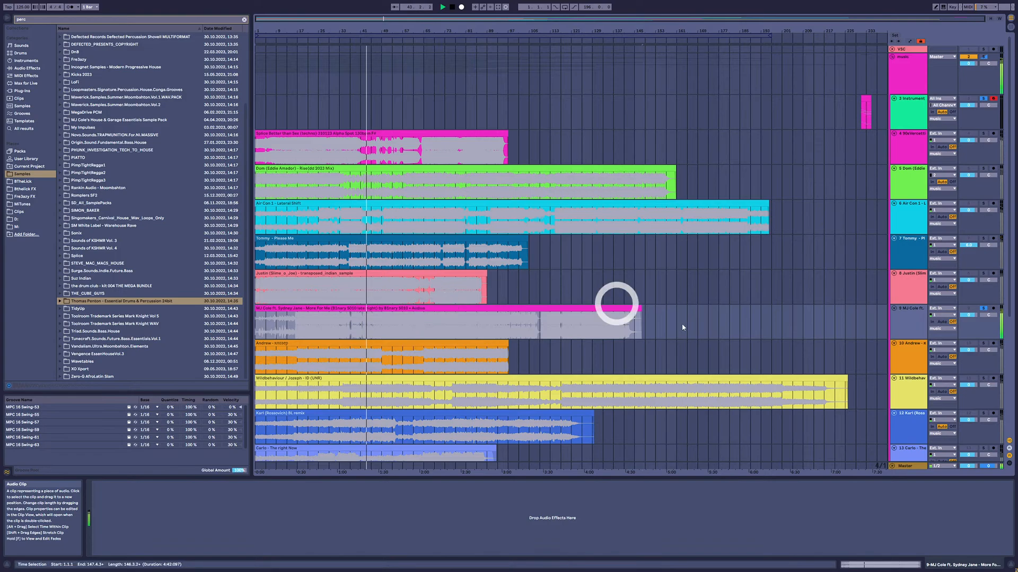
{"action": "left_click", "coordinate": [906, 469]}
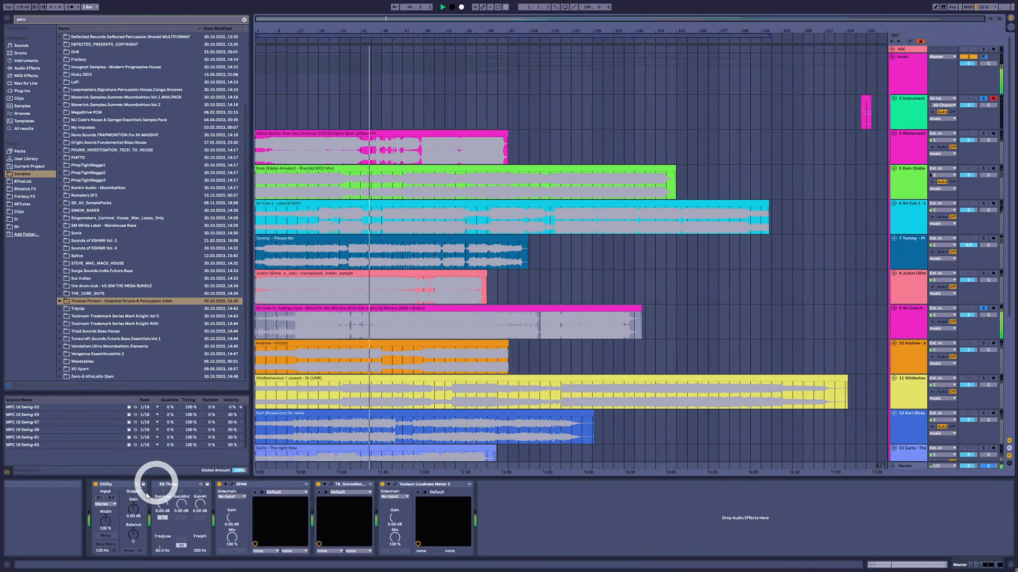
{"action": "left_click", "coordinate": [109, 536]}
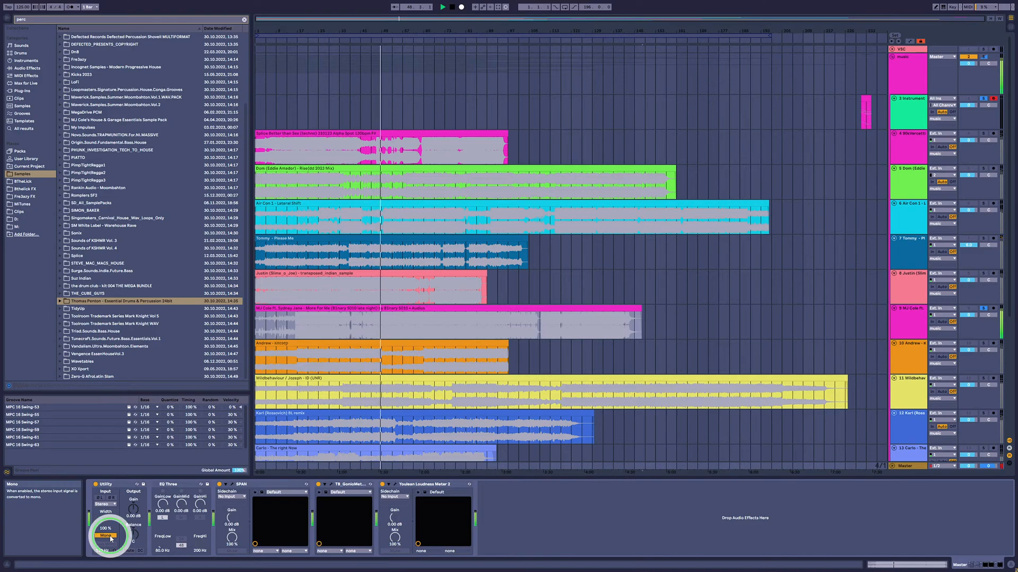
{"action": "left_click", "coordinate": [111, 538]}
{"action": "left_click", "coordinate": [514, 401]}
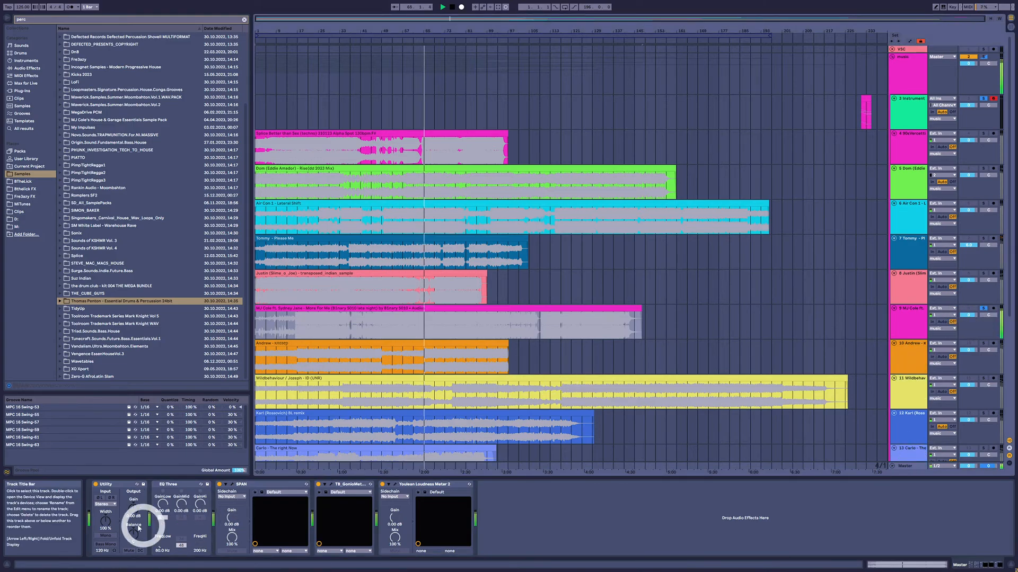
Compare the playing mix with and without the Master's EQ Three by toggling the device, leaving it deactivated.
{"action": "left_click", "coordinate": [156, 485]}
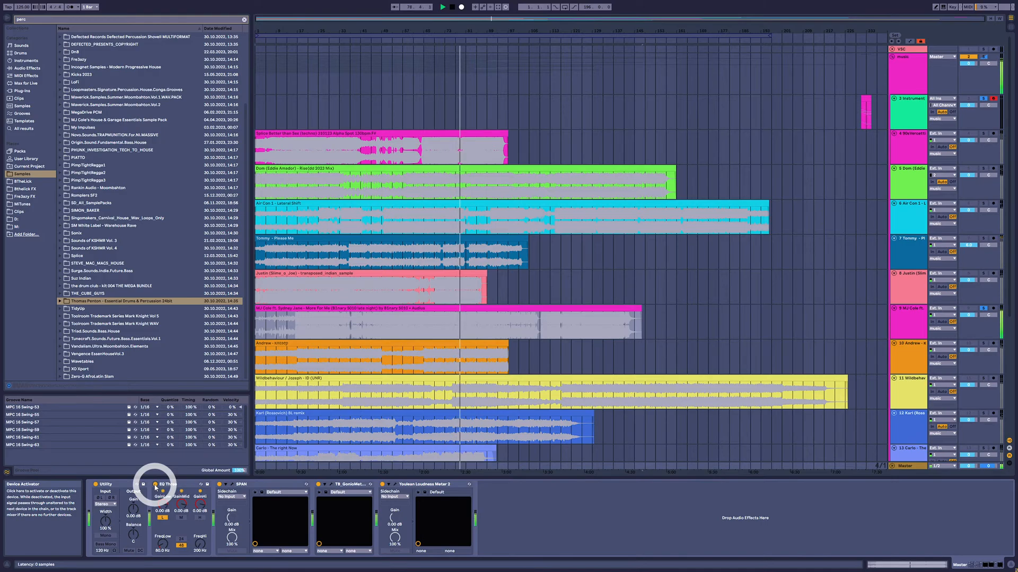
{"action": "left_click", "coordinate": [155, 485]}
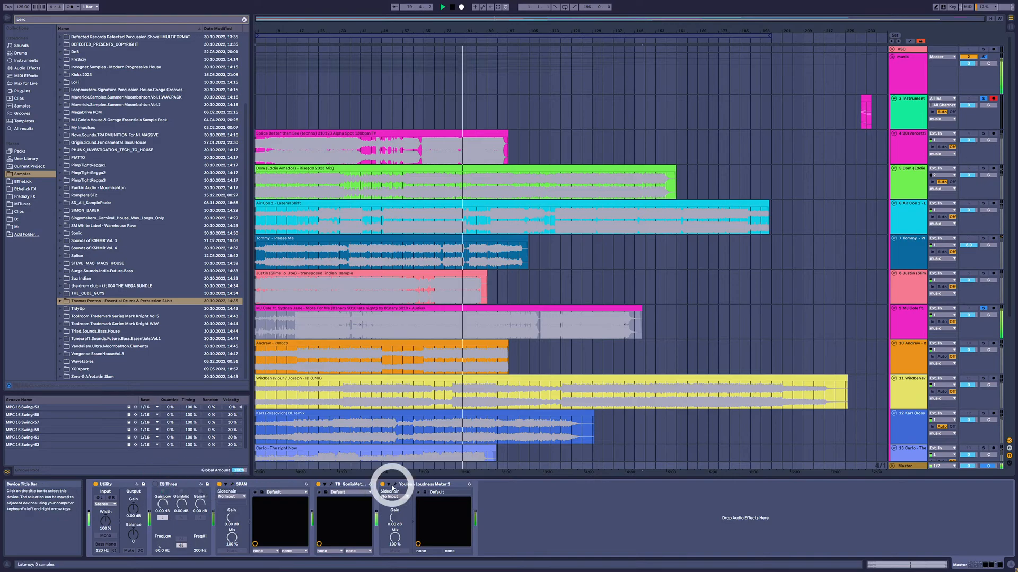
{"action": "left_click", "coordinate": [154, 485]}
{"action": "left_click", "coordinate": [155, 485]}
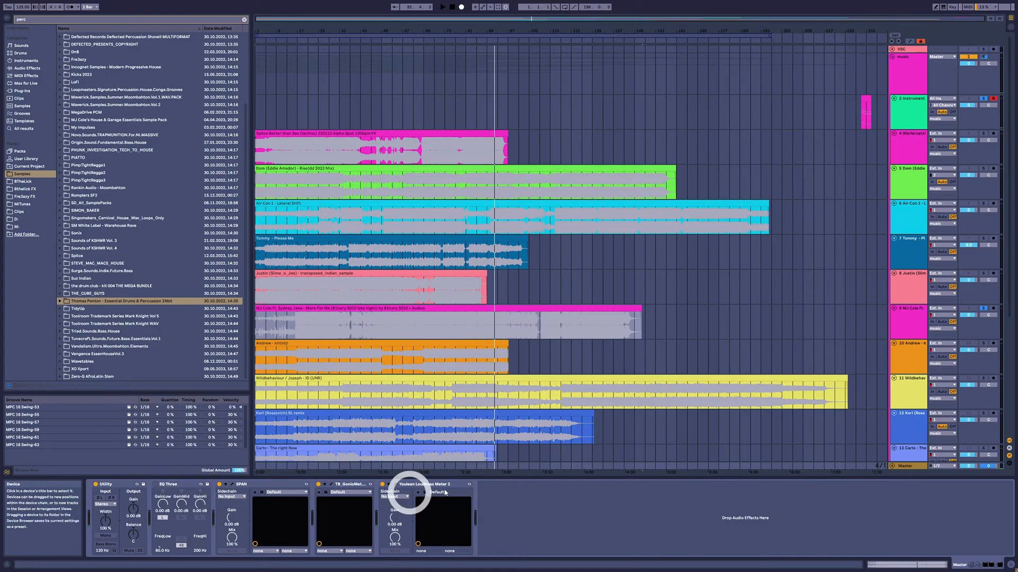
Continue listening to the "More For Me" clip from around bar 90.
{"action": "left_click", "coordinate": [494, 321]}
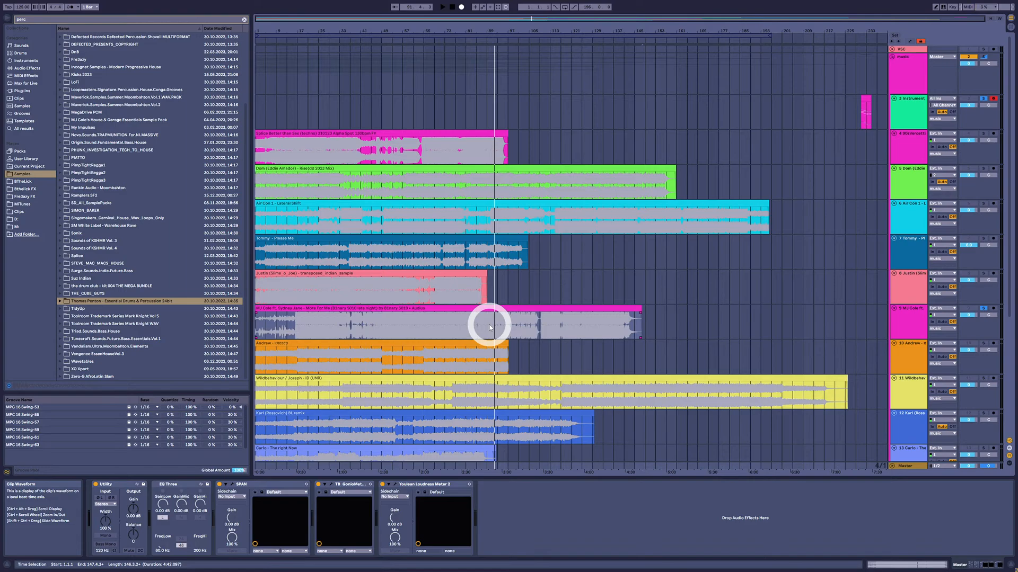
{"action": "key", "text": "space"}
{"action": "left_click", "coordinate": [489, 327]}
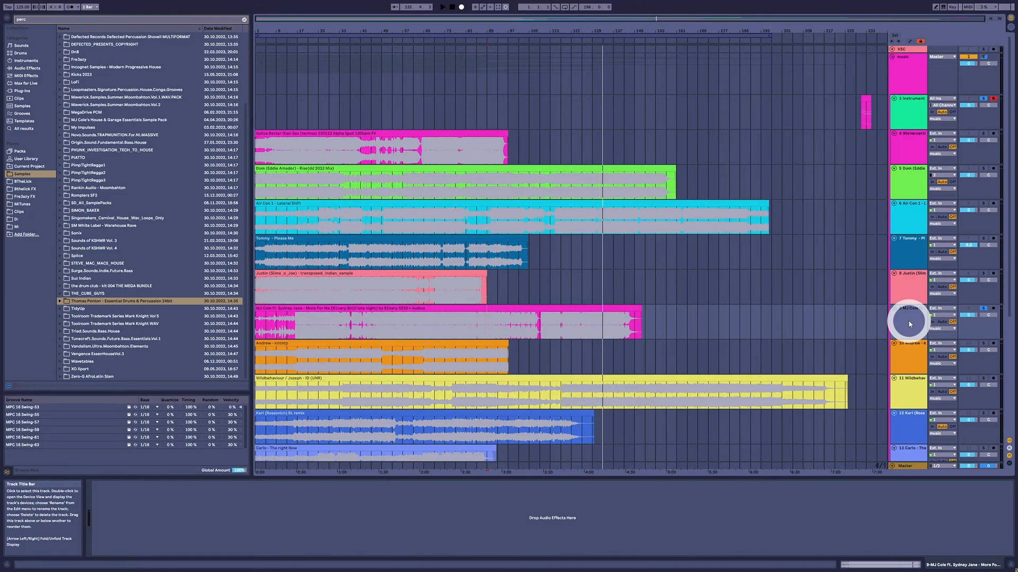
Play the "More For Me" clip from bar 133 and stop playback.
{"action": "left_click", "coordinate": [606, 335]}
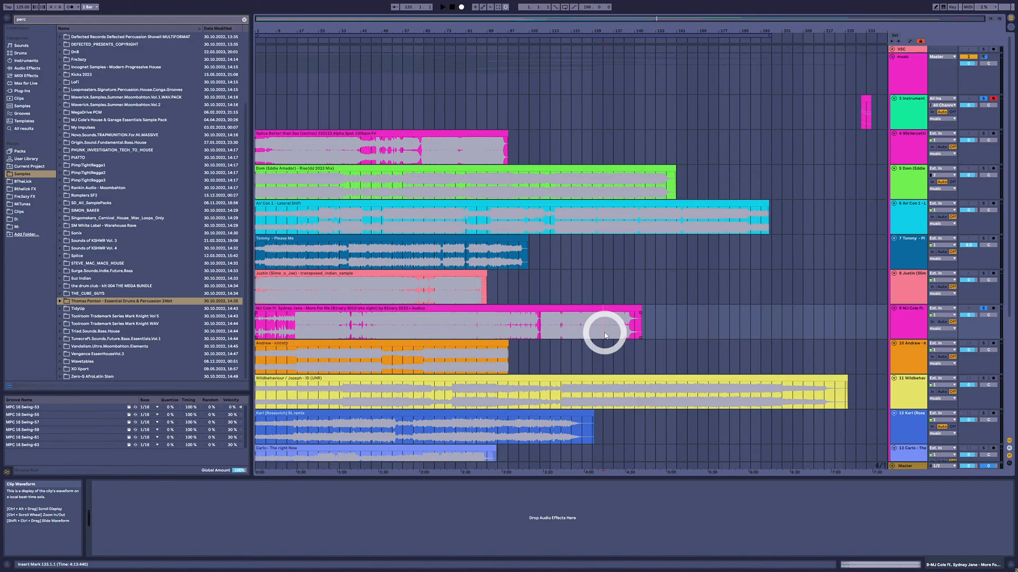
{"action": "key", "text": "space"}
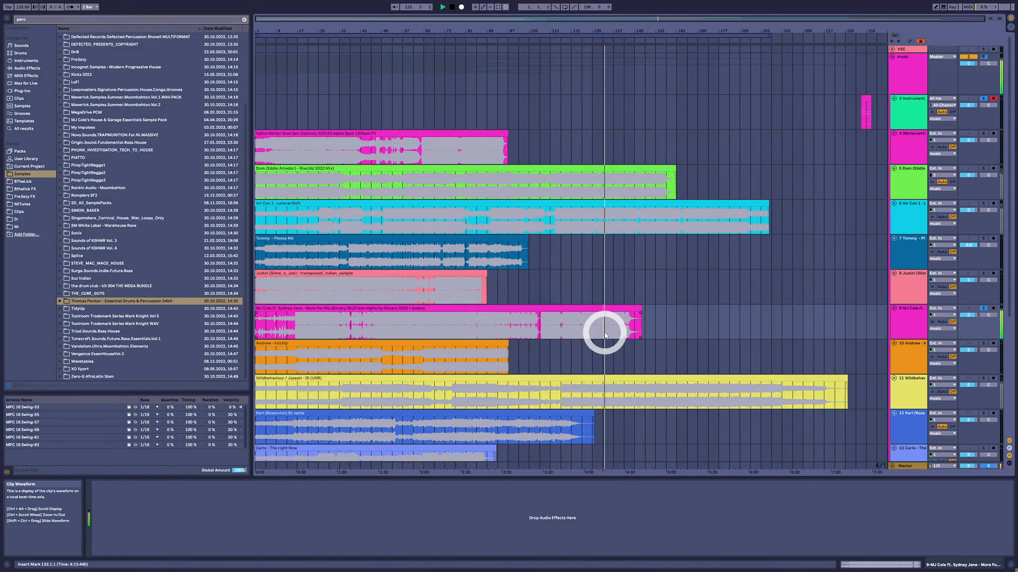
{"action": "key", "text": "space"}
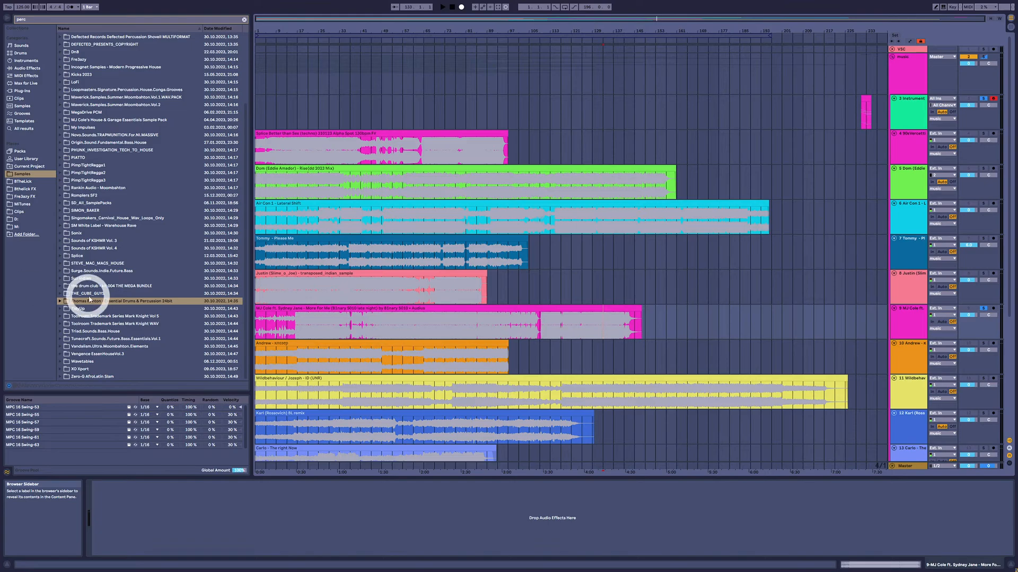
Turn off solo on track 9 and select track 10 as the next submission to review.
{"action": "left_click", "coordinate": [281, 343]}
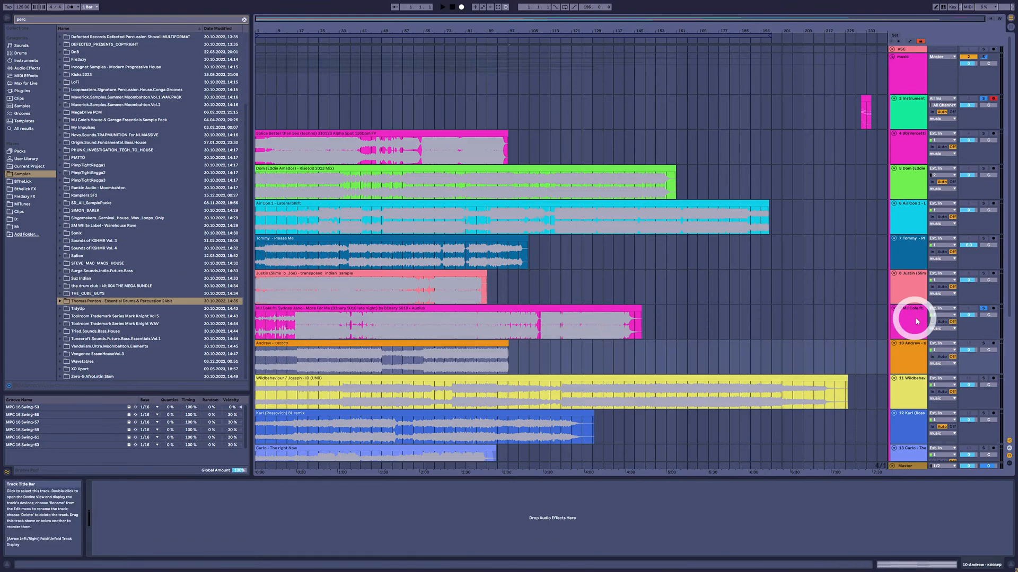
{"action": "left_click", "coordinate": [982, 309]}
{"action": "left_click", "coordinate": [913, 351]}
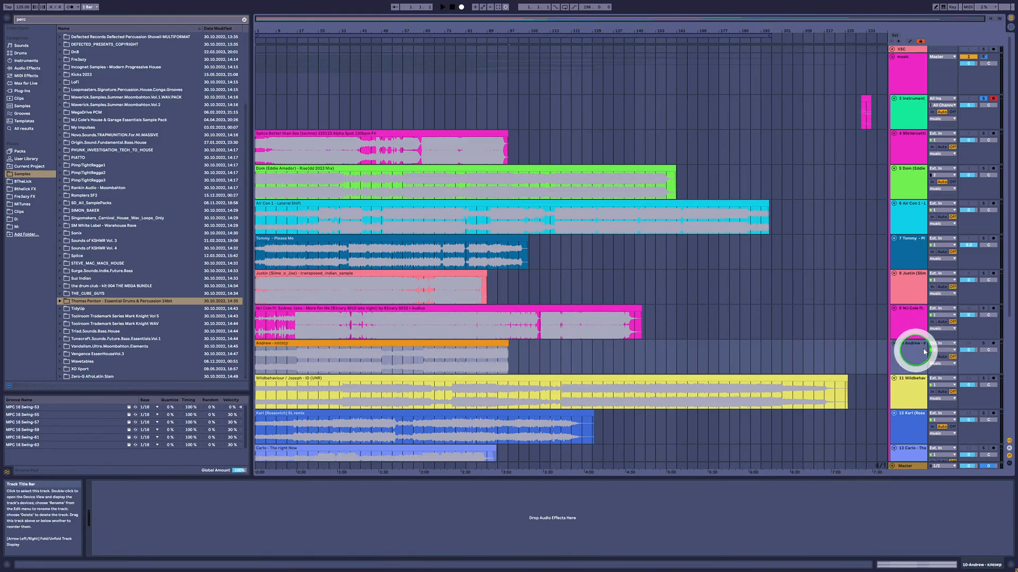
{"action": "left_click", "coordinate": [923, 356]}
Mark out the sections of track 10's clip with time selections from bar 17 to bars 25, 49 and 53.
{"action": "left_click", "coordinate": [318, 366]}
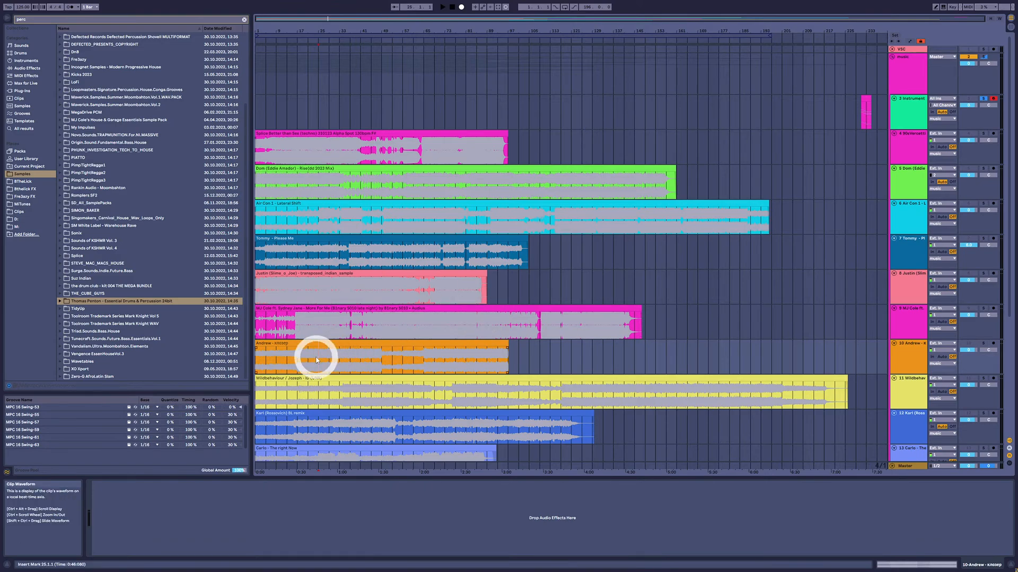
{"action": "left_click_drag", "start_coordinate": [316, 358], "coordinate": [297, 355]}
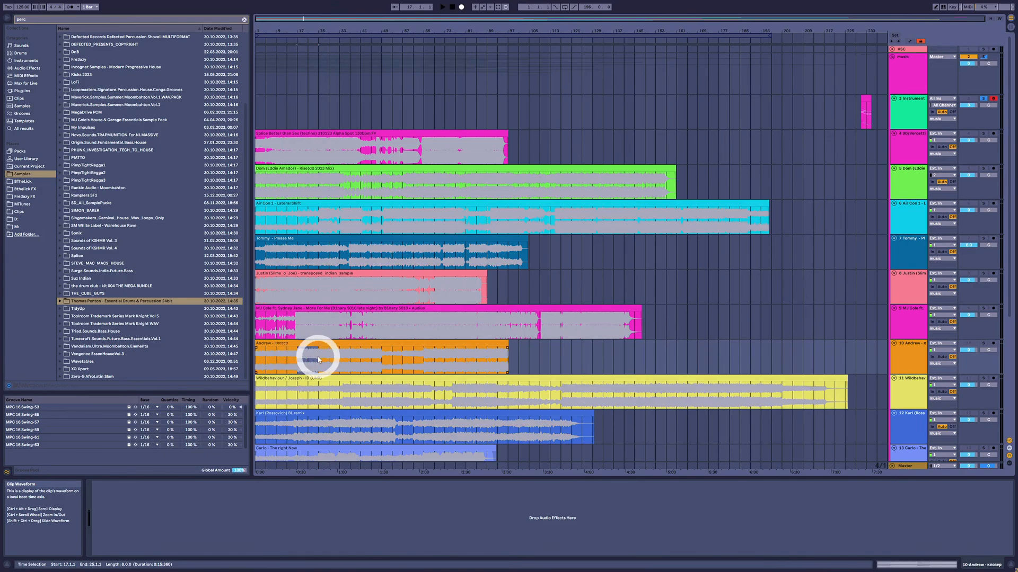
{"action": "left_click", "coordinate": [392, 360]}
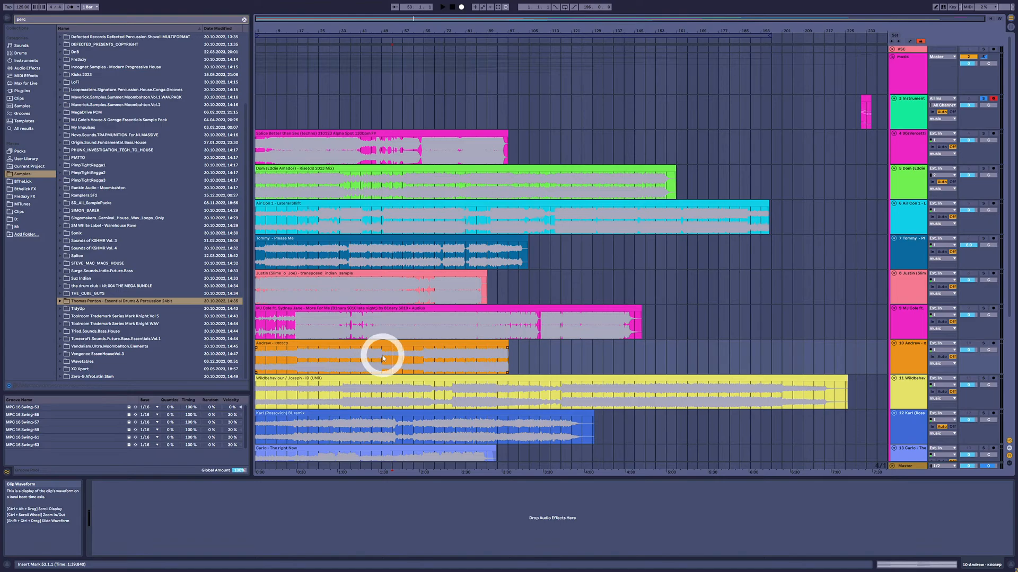
{"action": "left_click_drag", "start_coordinate": [382, 358], "coordinate": [300, 353]}
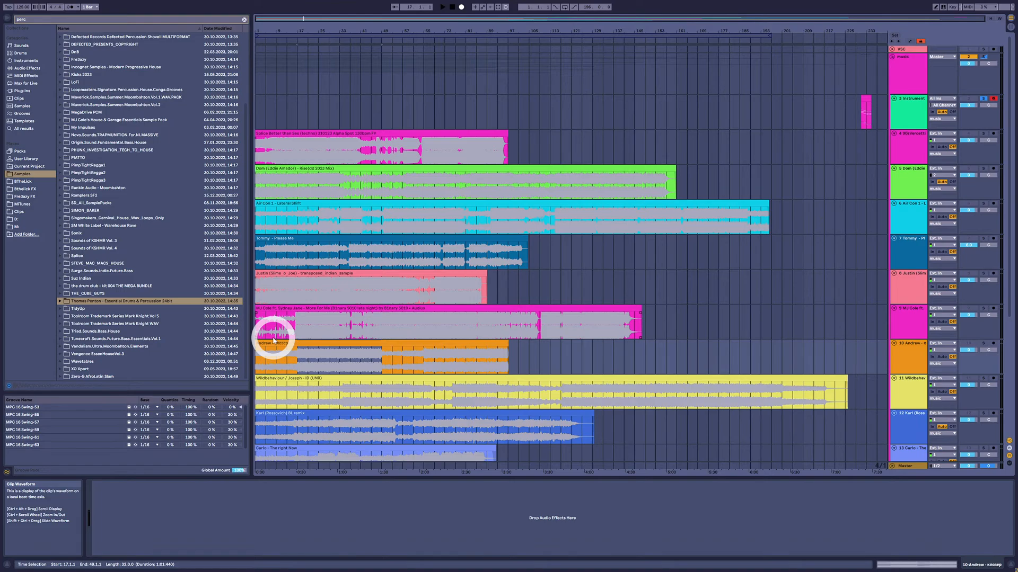
{"action": "left_click", "coordinate": [295, 361]}
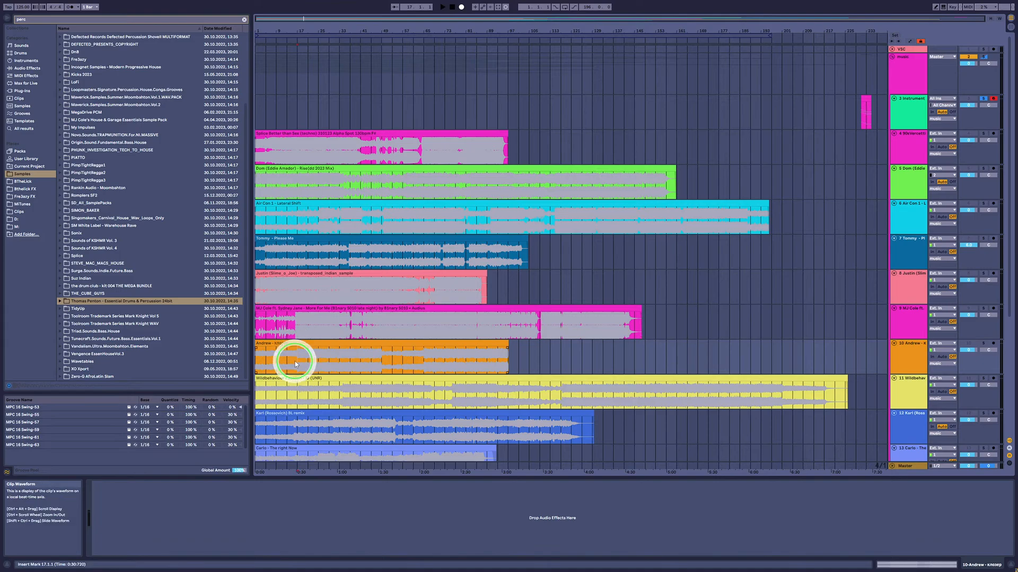
{"action": "left_click_drag", "start_coordinate": [295, 364], "coordinate": [386, 363]}
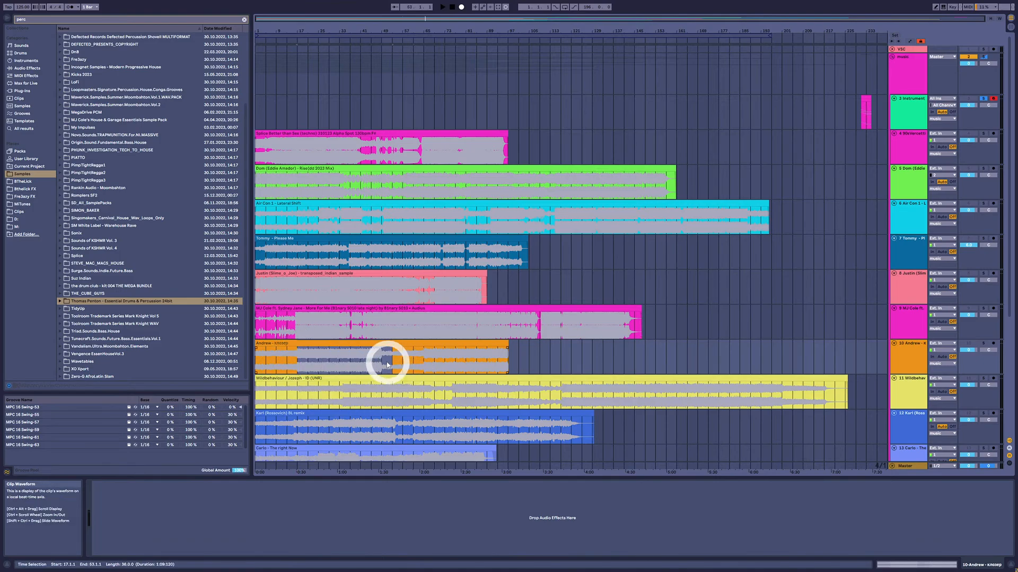
Solo track 10 and highlight bars 17 to 49 of its clip.
{"action": "left_click", "coordinate": [983, 345]}
{"action": "left_click", "coordinate": [351, 358]}
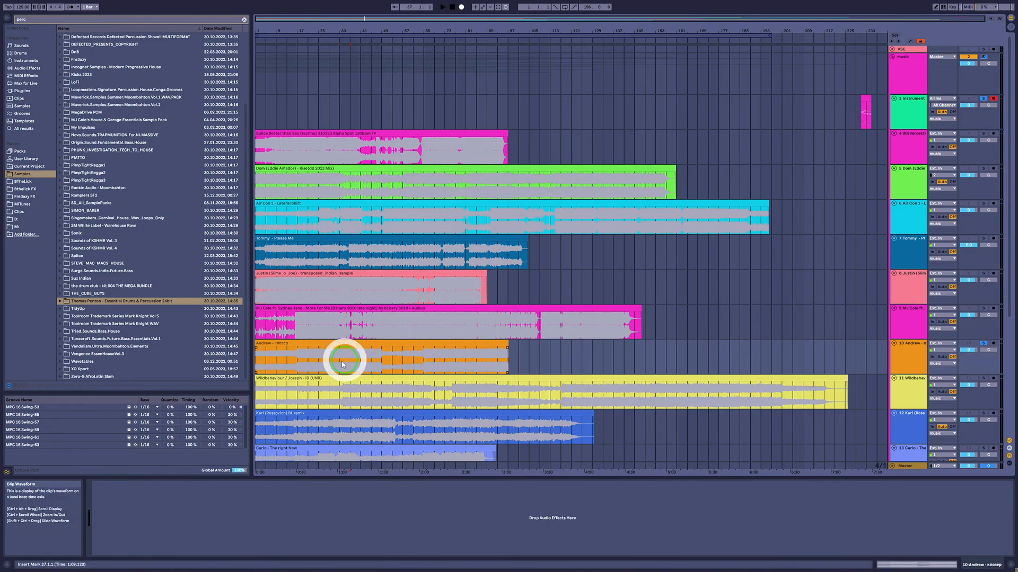
{"action": "left_click_drag", "start_coordinate": [299, 358], "coordinate": [384, 360]}
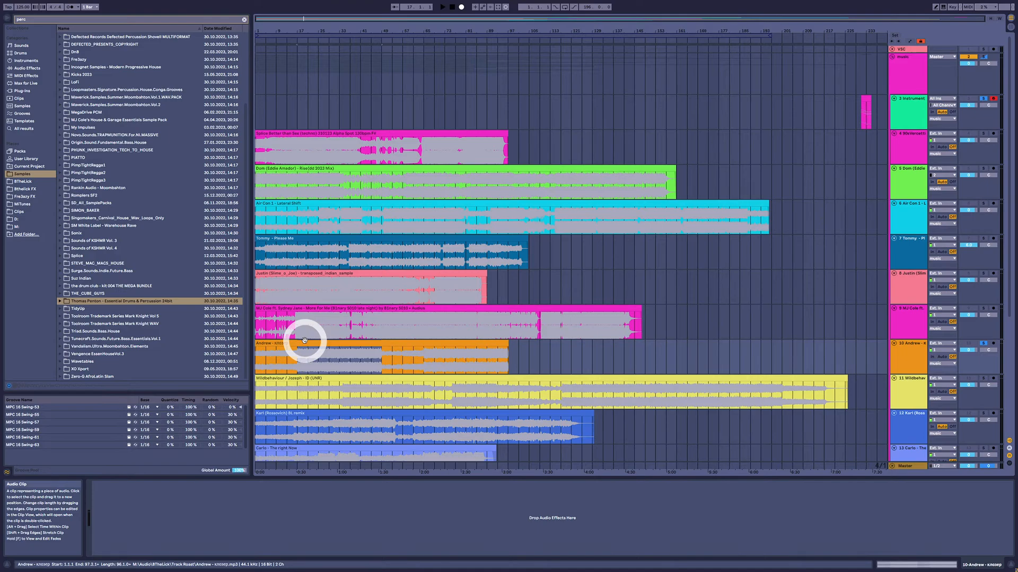
{"action": "left_click_drag", "start_coordinate": [300, 361], "coordinate": [378, 364]}
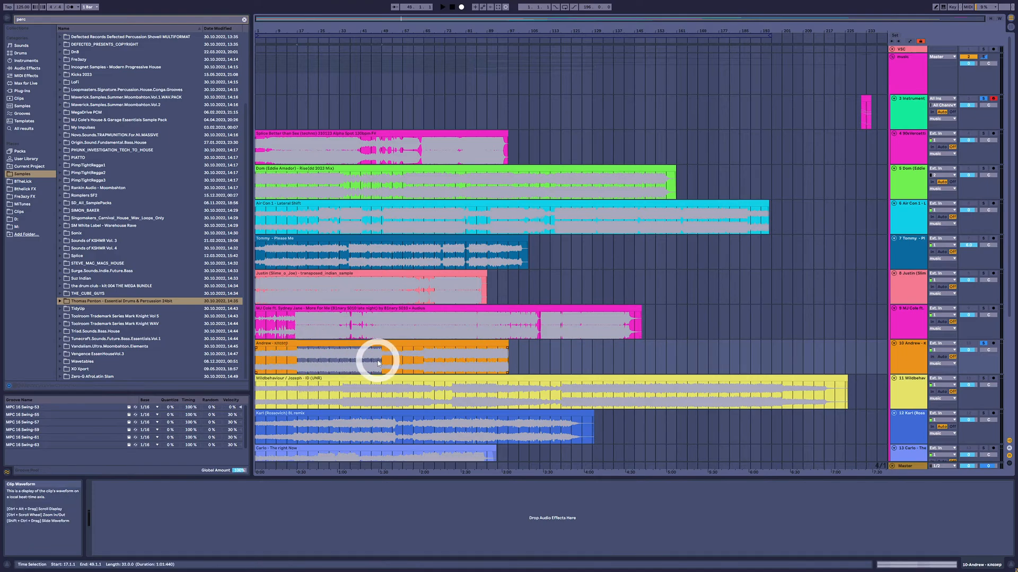
{"action": "left_click", "coordinate": [277, 344]}
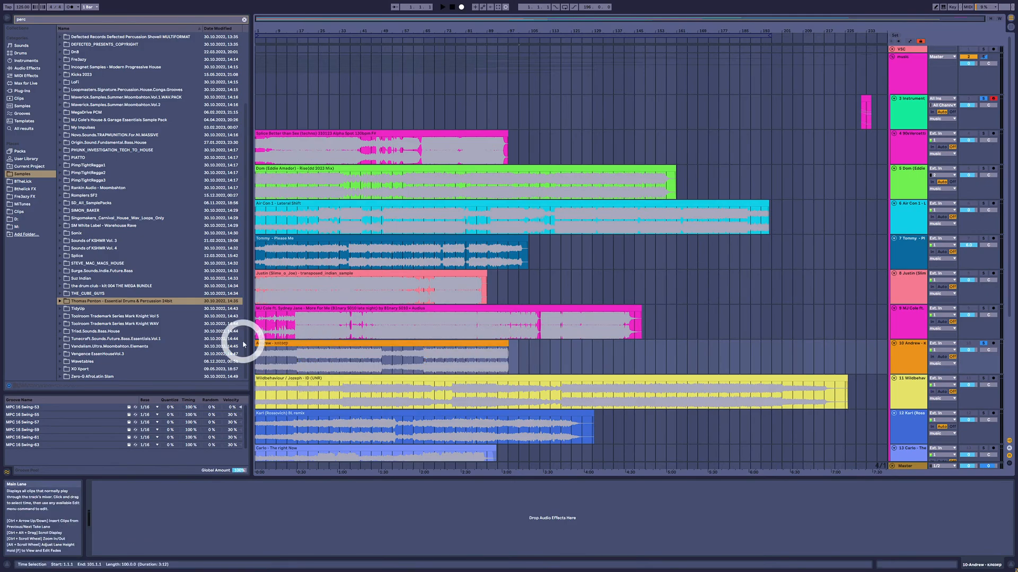
{"action": "left_click_drag", "start_coordinate": [299, 361], "coordinate": [377, 354]}
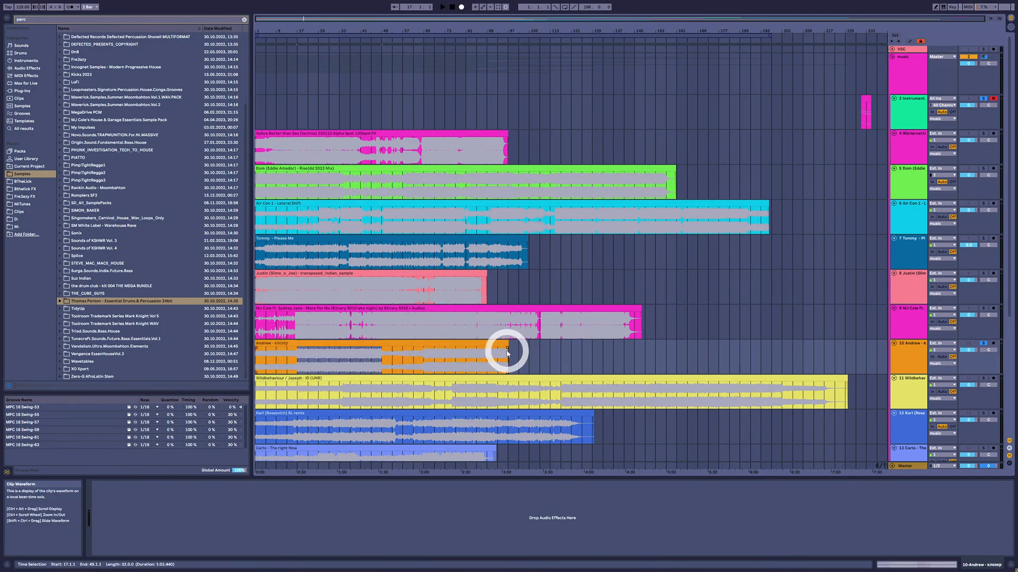
Highlight bars 17 to 53 of track 10's clip, and select the whole clip.
{"action": "left_click_drag", "start_coordinate": [508, 354], "coordinate": [269, 356]}
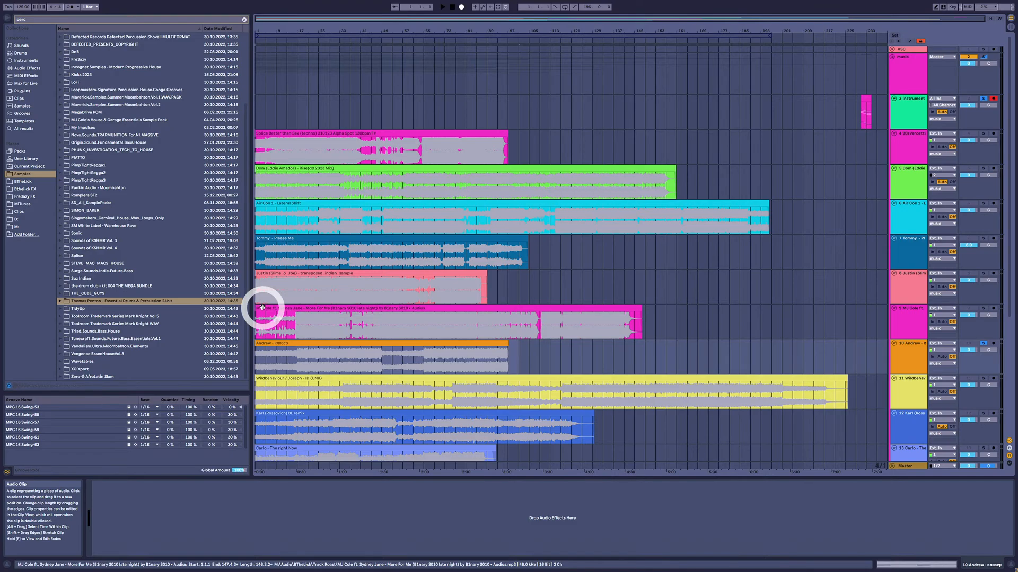
{"action": "left_click_drag", "start_coordinate": [298, 352], "coordinate": [386, 353]}
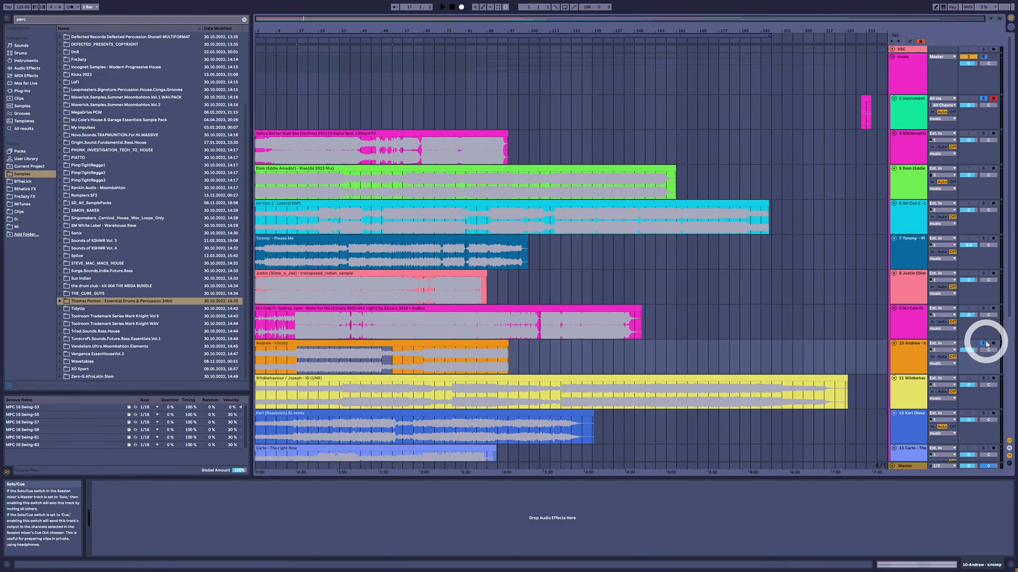
{"action": "left_click", "coordinate": [333, 342]}
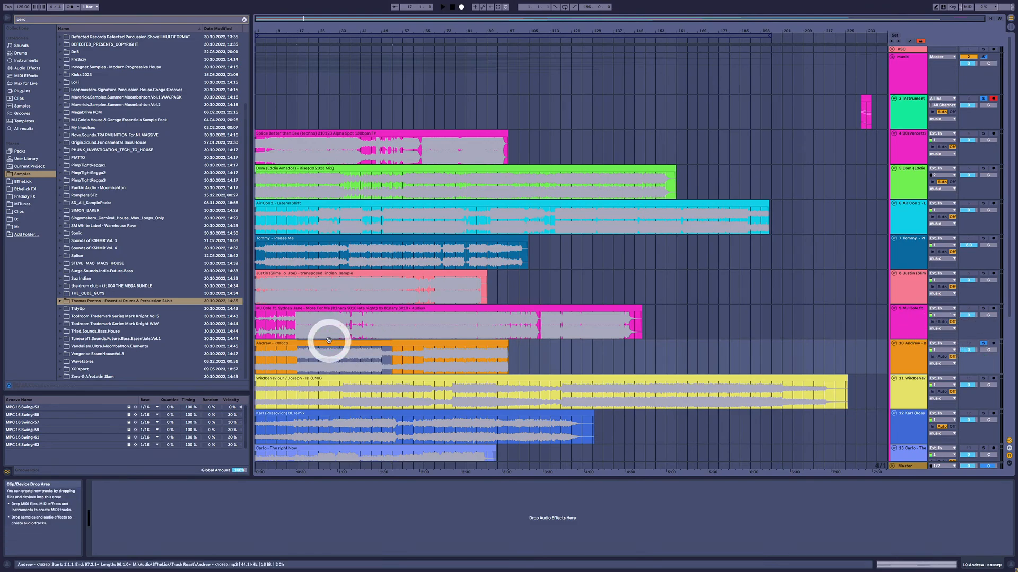
{"action": "left_click", "coordinate": [317, 344]}
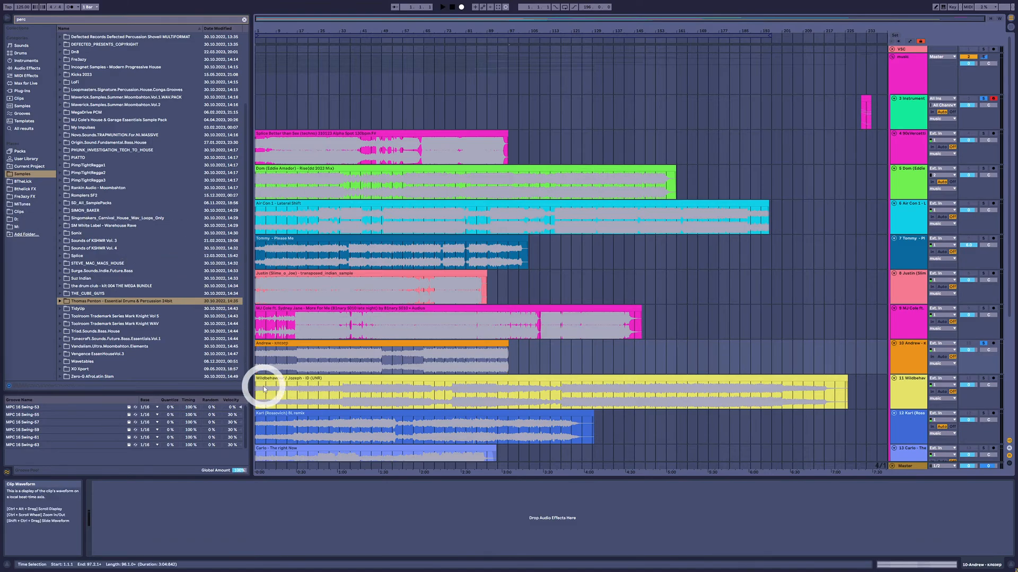
Open the sample view of track 10's clip to check it, and hide the view again.
{"action": "left_click", "coordinate": [277, 342]}
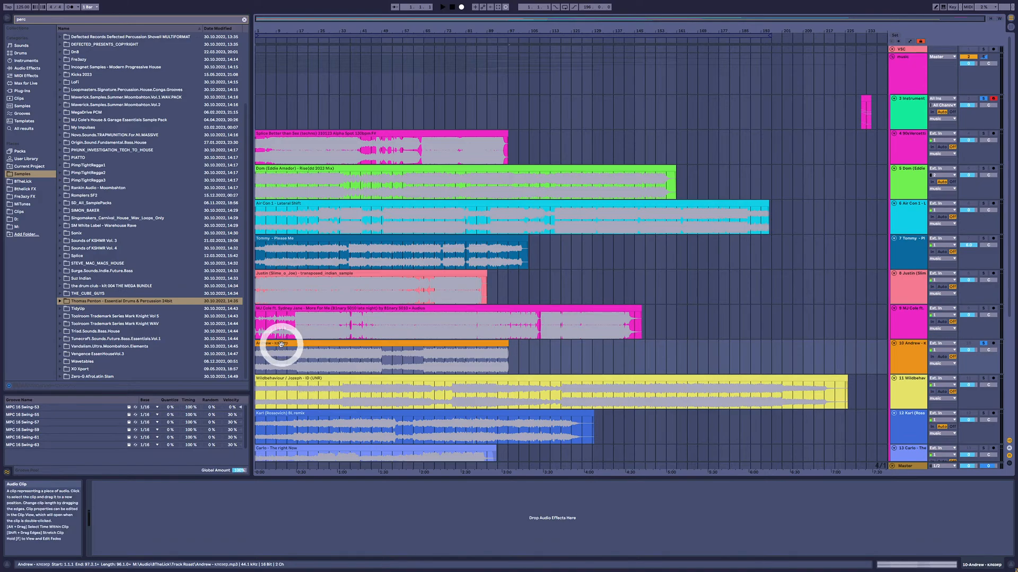
{"action": "double_click", "coordinate": [281, 344]}
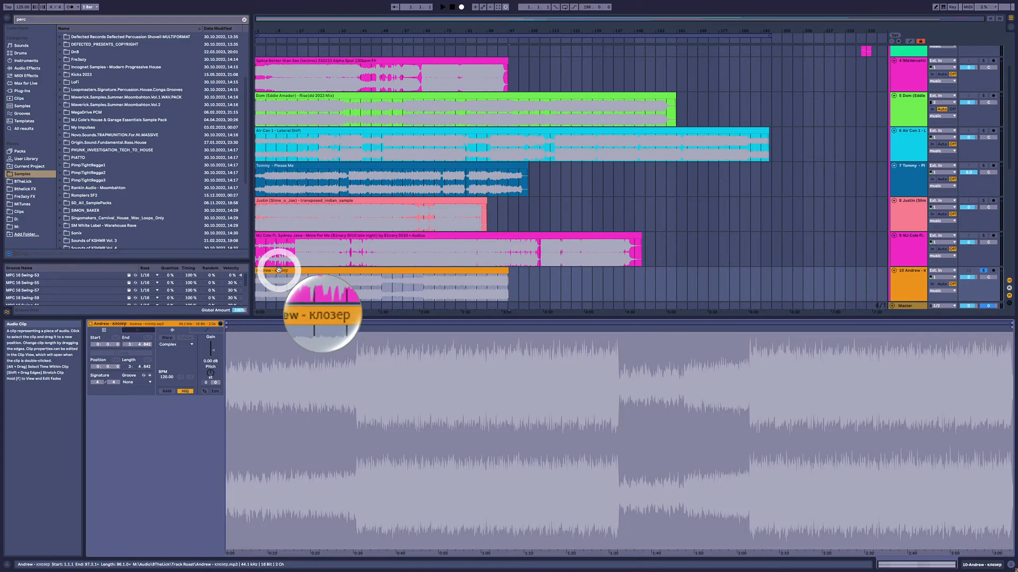
{"action": "key", "text": "shift+Tab"}
{"action": "left_click", "coordinate": [278, 270]}
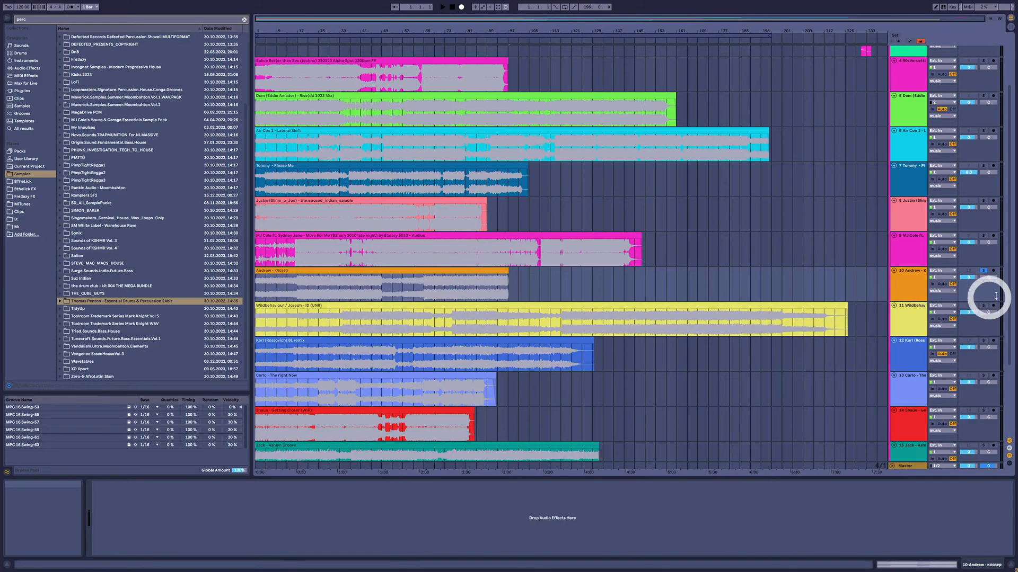
Play the soloed track 10 clip from its start, and move the insert marker to bar 9.
{"action": "left_click", "coordinate": [275, 269]}
{"action": "key", "text": "space"}
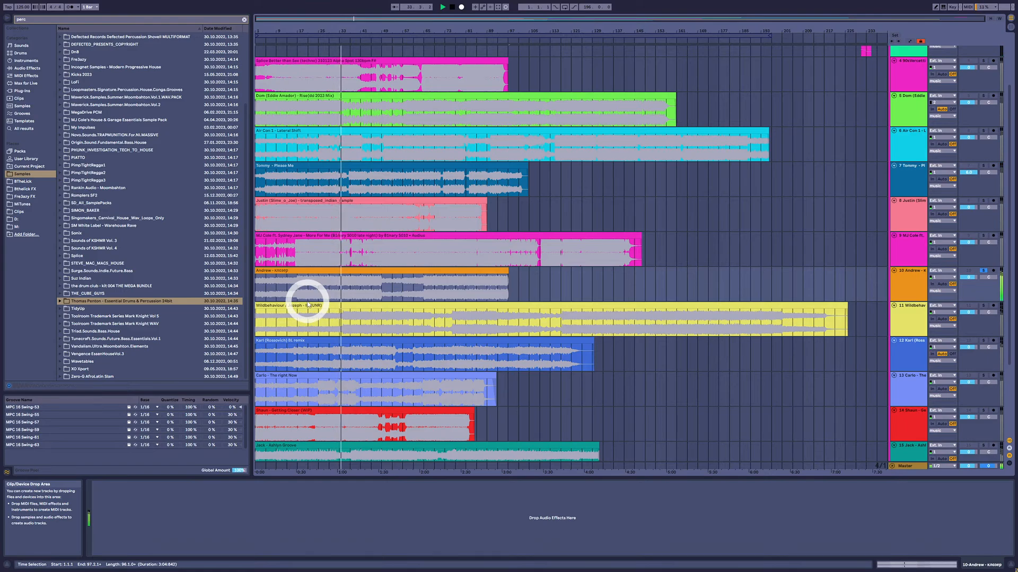
{"action": "left_click", "coordinate": [272, 289]}
{"action": "key", "text": "space"}
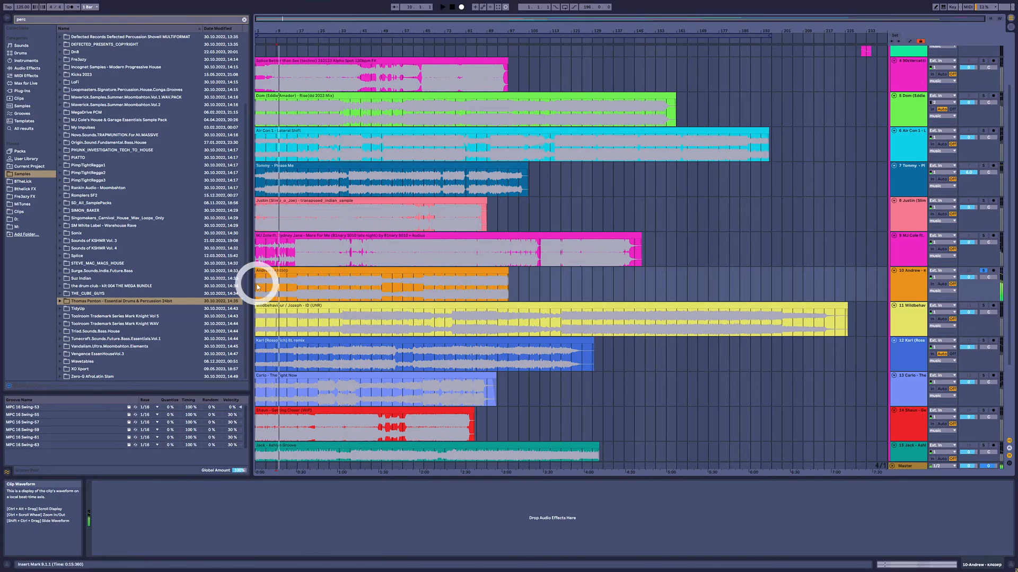
Replay the intro of track 10's clip from bar 1.
{"action": "left_click", "coordinate": [262, 288]}
{"action": "left_click", "coordinate": [260, 287]}
{"action": "key", "text": "space"}
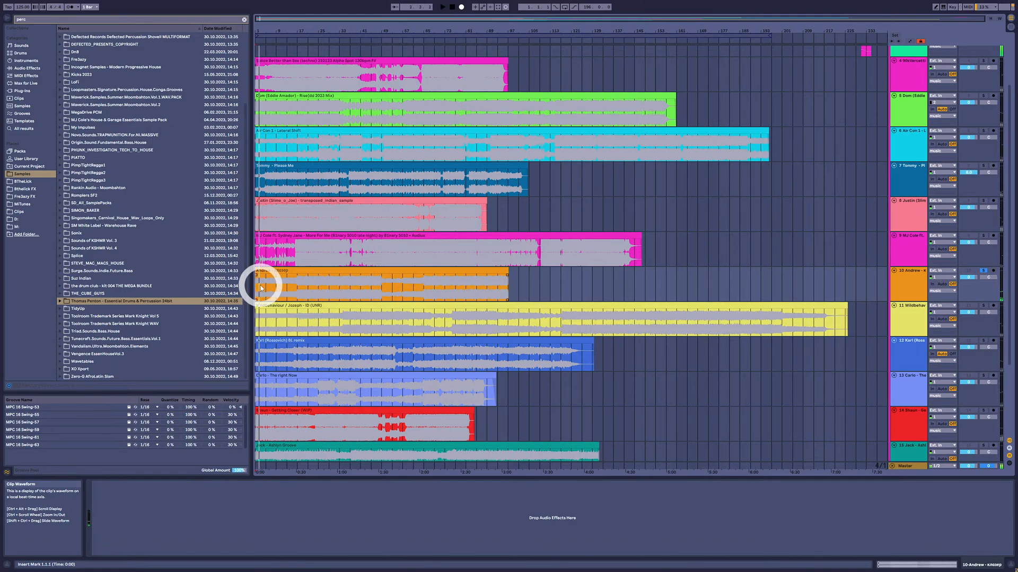
{"action": "key", "text": "space"}
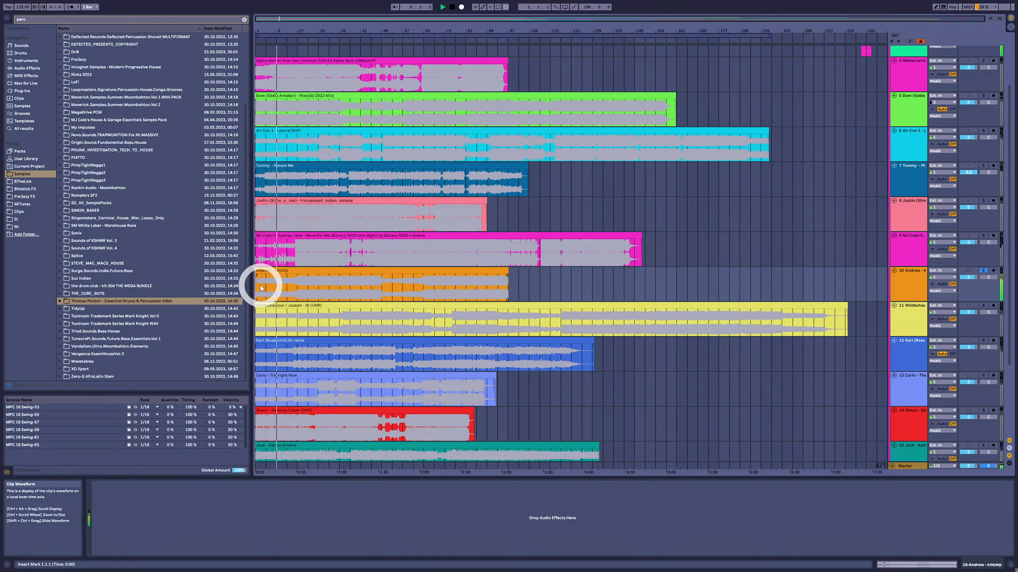
Play track 10's clip from bar 17, and return the insert marker to that bar.
{"action": "left_click", "coordinate": [301, 286]}
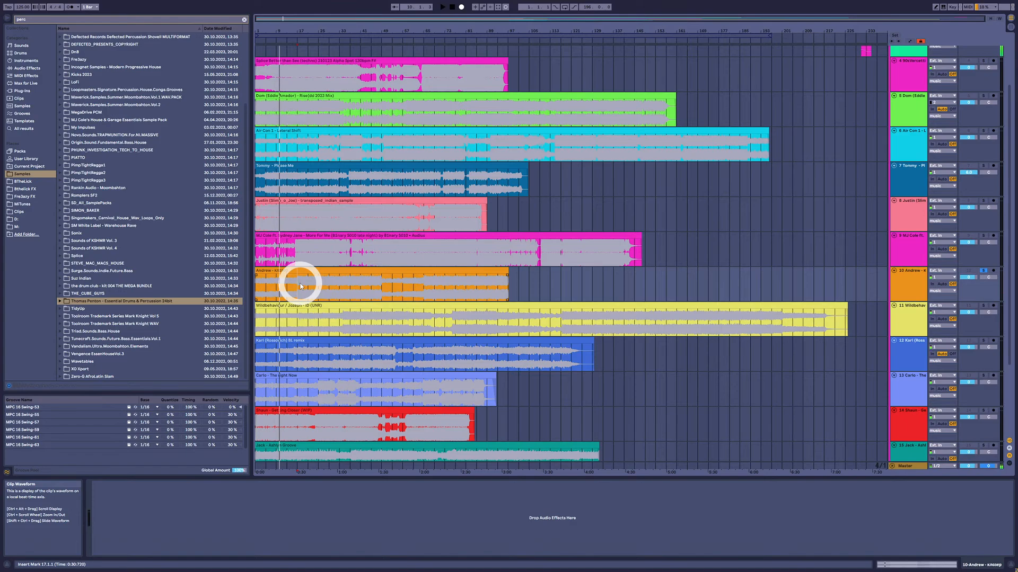
{"action": "key", "text": "space"}
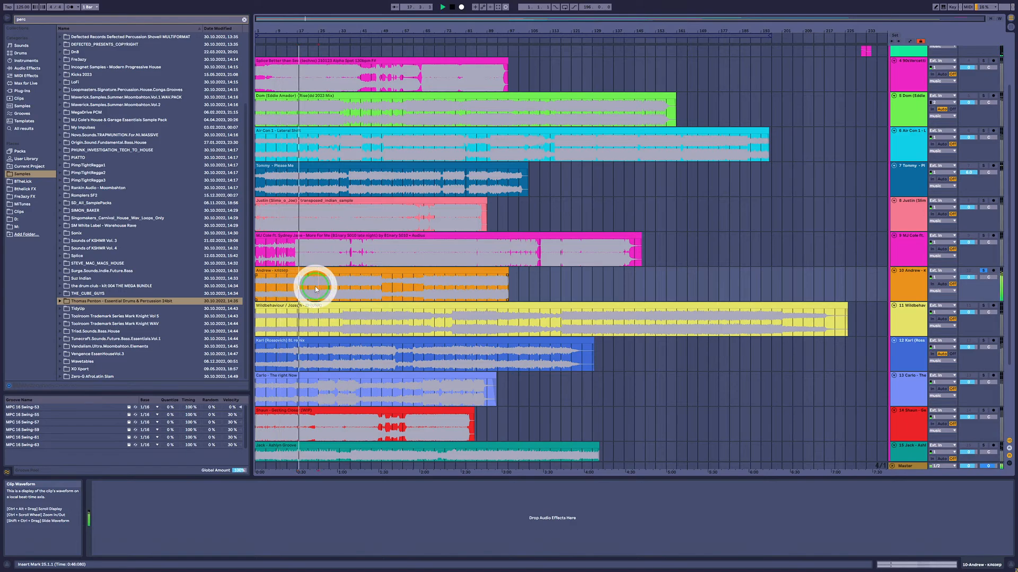
{"action": "left_click", "coordinate": [300, 284]}
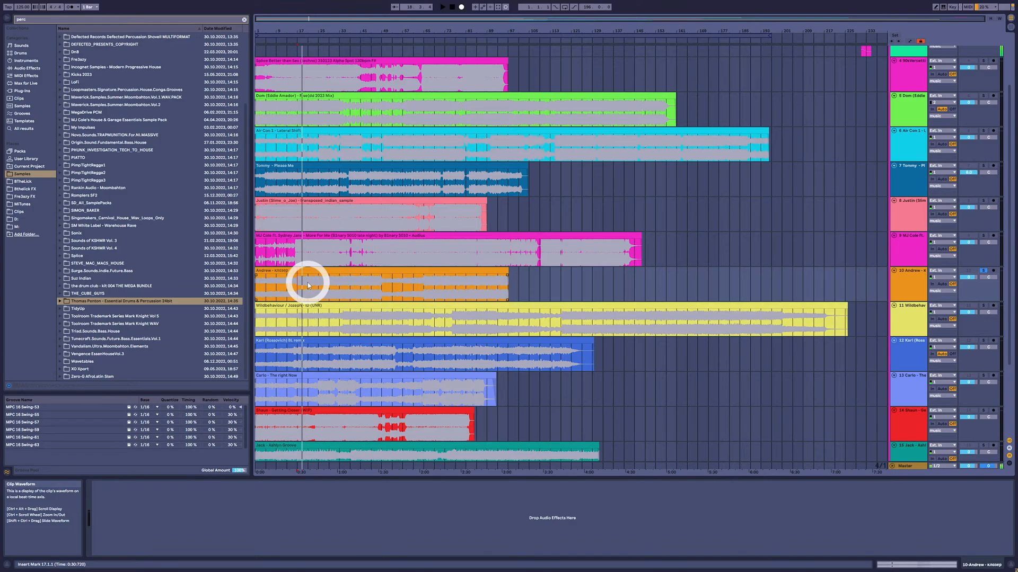
Record a short MIDI clip on track 3's Instrument Rack from bar 17 and open its notes.
{"action": "scroll", "coordinate": [318, 245], "scroll_direction": "up", "scroll_amount": 3}
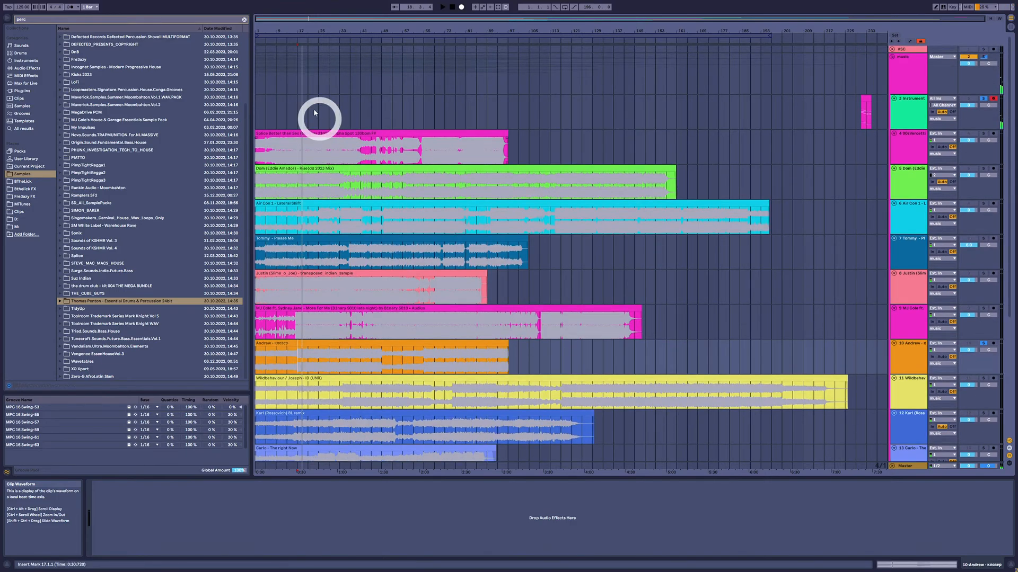
{"action": "left_click", "coordinate": [297, 110]}
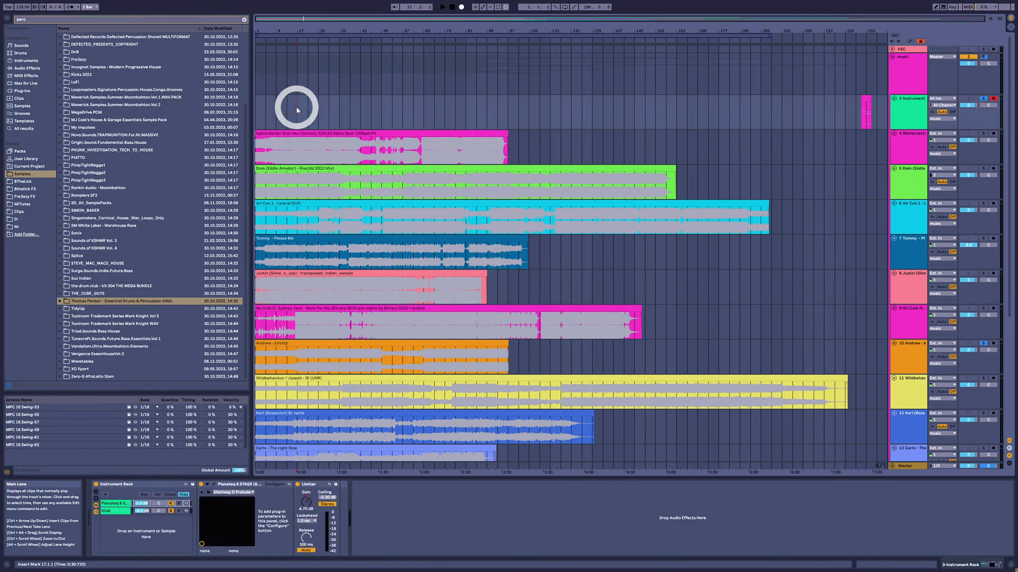
{"action": "key", "text": "F9"}
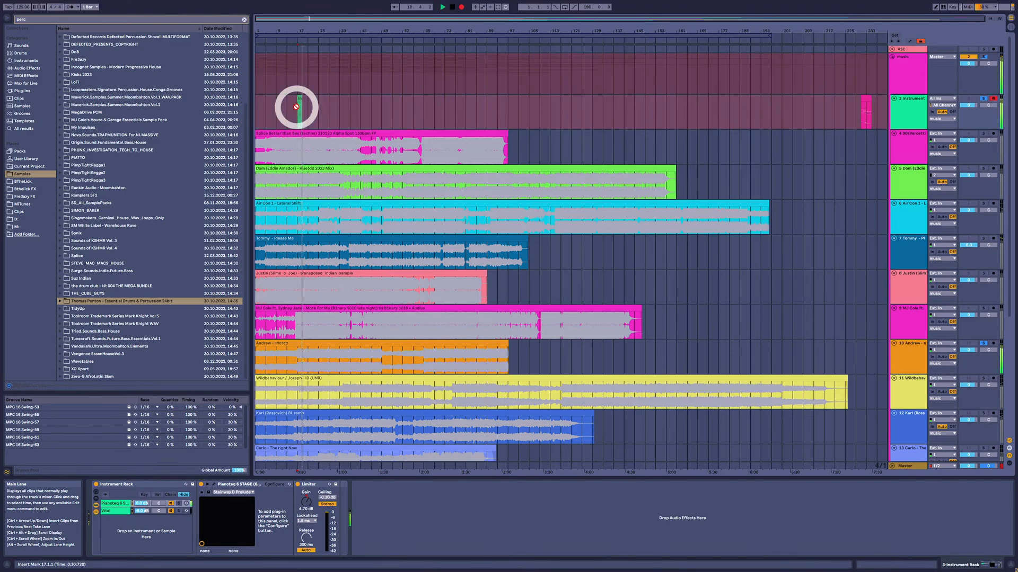
{"action": "key", "text": "space"}
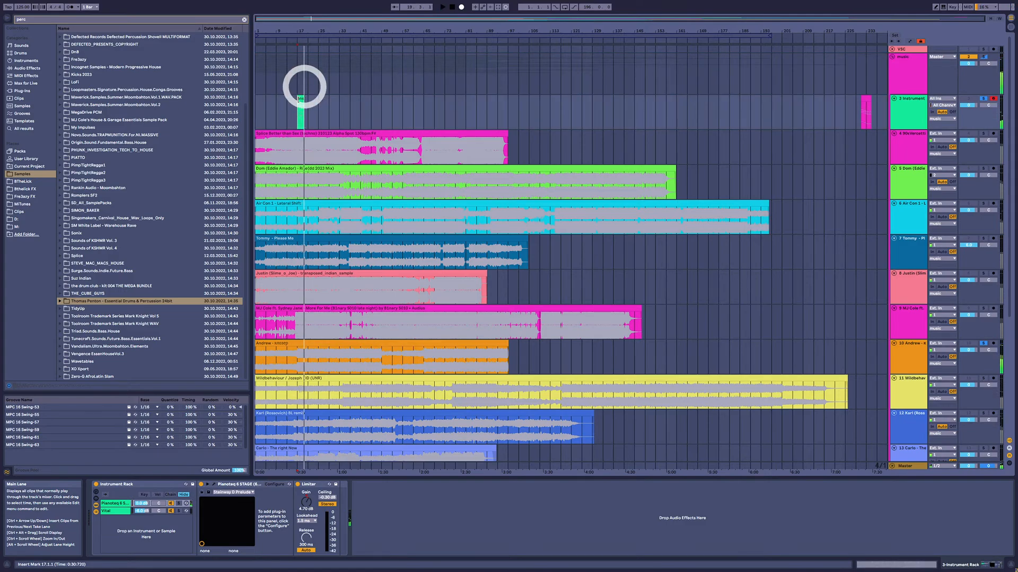
{"action": "double_click", "coordinate": [298, 98]}
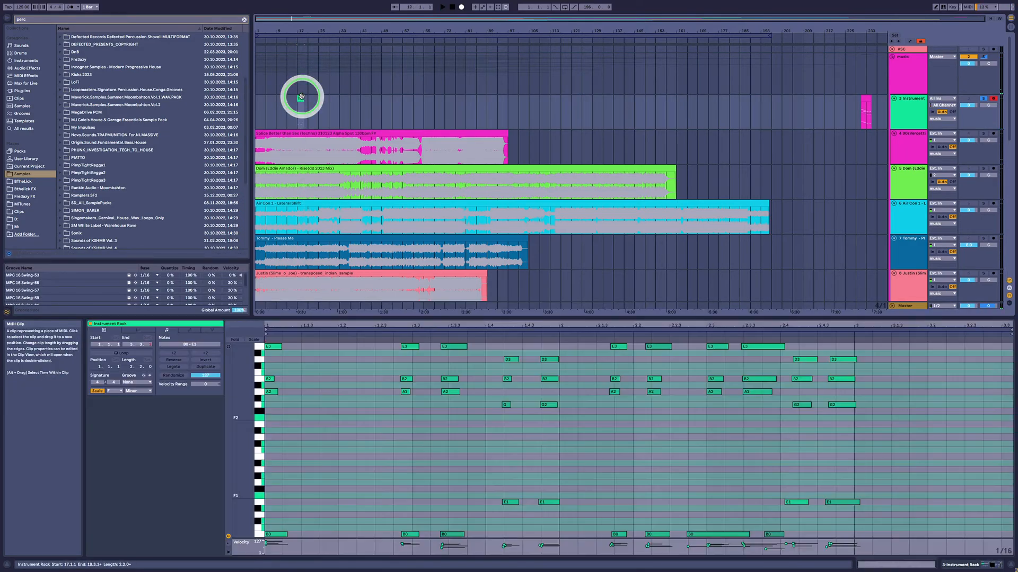
Set the scale root to B for the recorded MIDI clip on track 3.
{"action": "scroll", "coordinate": [309, 355], "scroll_direction": "up", "scroll_amount": 4}
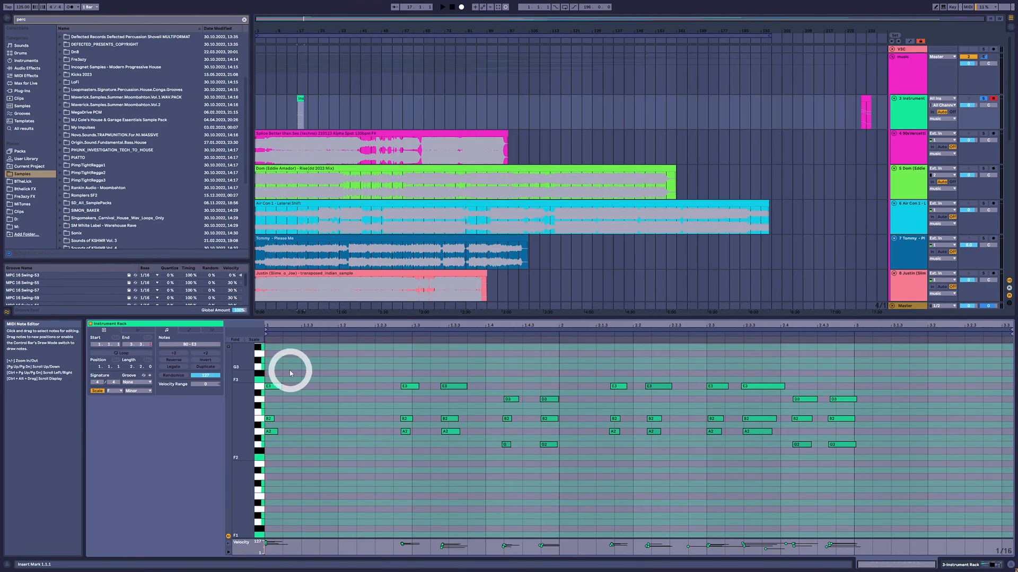
{"action": "left_click", "coordinate": [102, 391]}
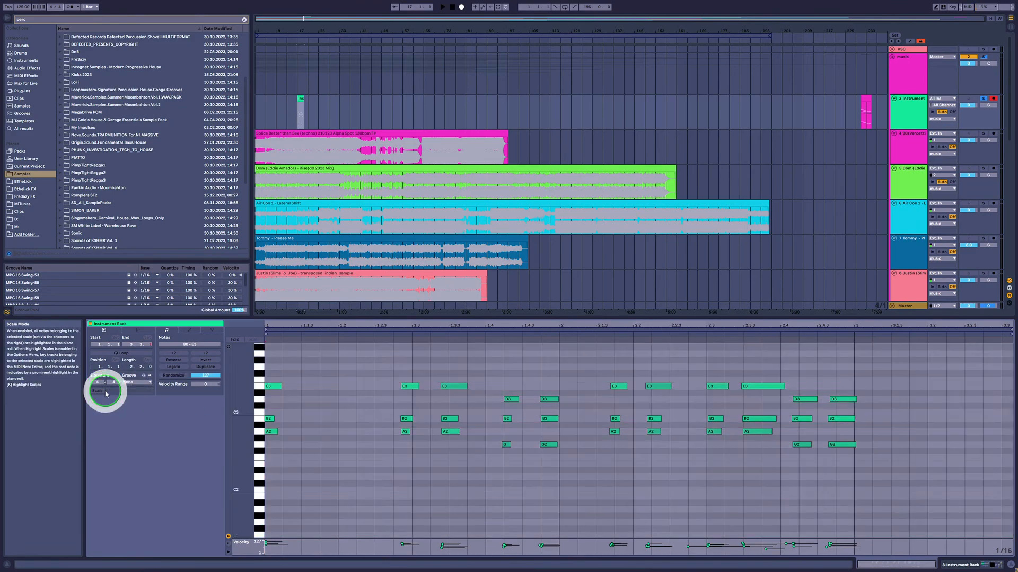
{"action": "left_click", "coordinate": [102, 391]}
{"action": "left_click", "coordinate": [114, 391]}
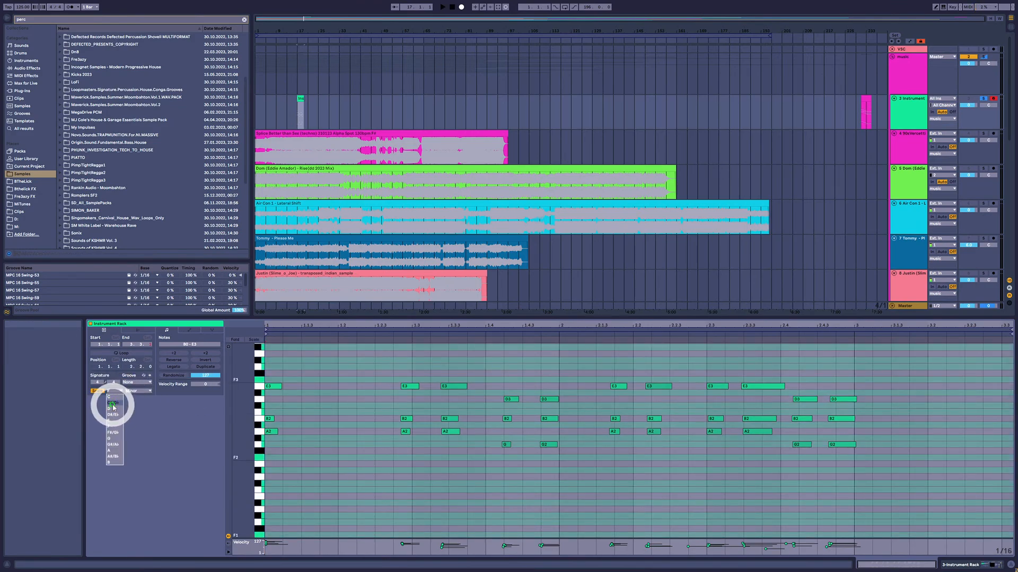
{"action": "left_click", "coordinate": [110, 462]}
Select the row of E3 notes at the top of the recorded chords to examine them, and clear the selection.
{"action": "left_click_drag", "start_coordinate": [271, 372], "coordinate": [789, 392]}
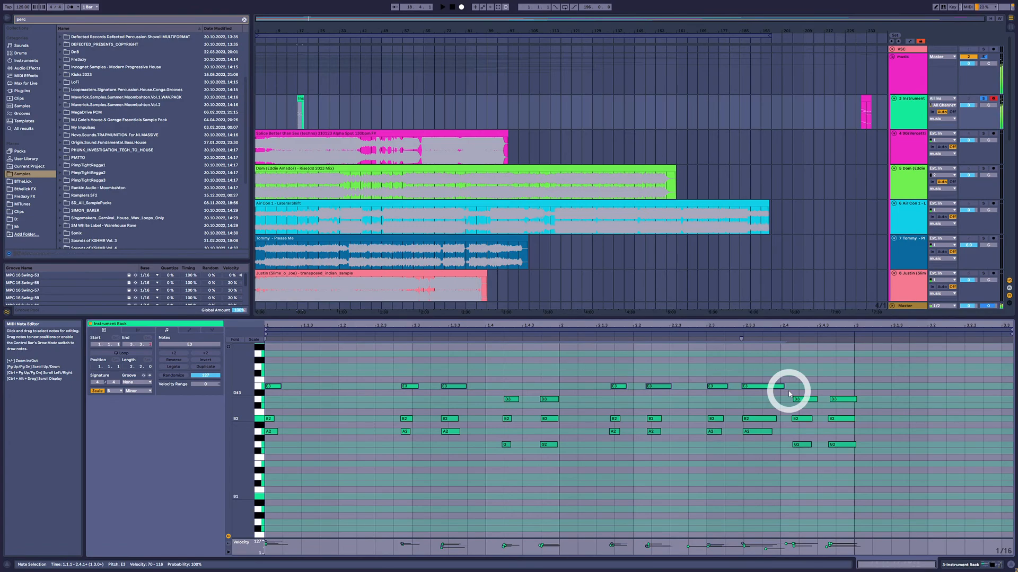
{"action": "scroll", "coordinate": [782, 379], "scroll_direction": "down", "scroll_amount": 1}
{"action": "left_click", "coordinate": [769, 372]}
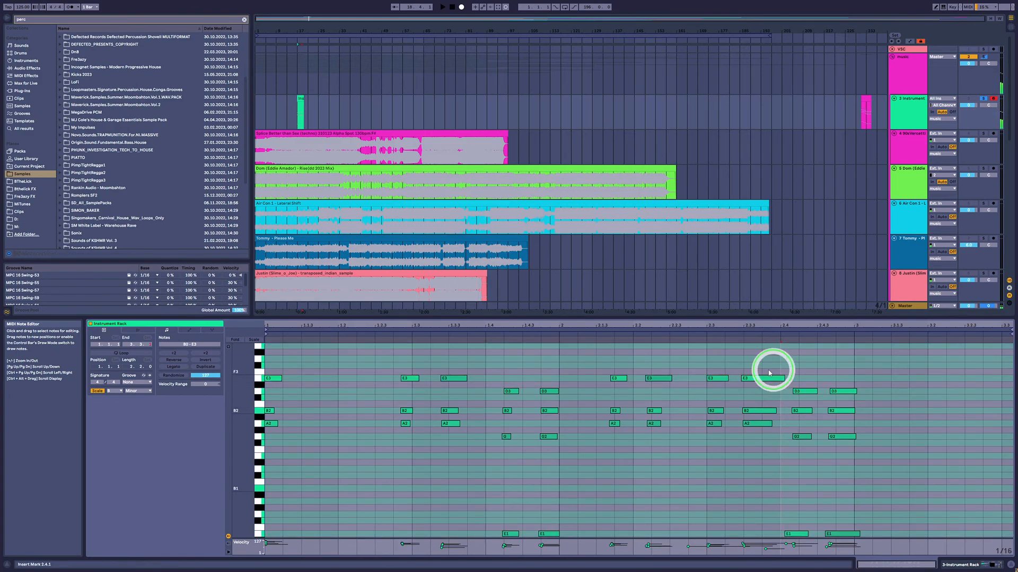
{"action": "left_click_drag", "start_coordinate": [769, 372], "coordinate": [267, 392]}
{"action": "left_click", "coordinate": [269, 402]}
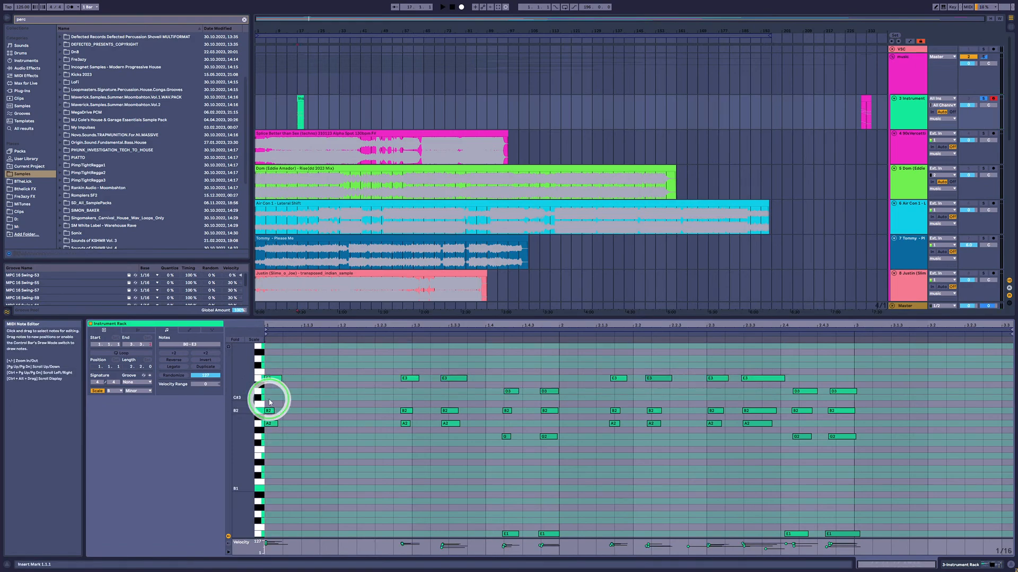
Try a short C3 note after the first chord in the MIDI clip and remove it again.
{"action": "double_click", "coordinate": [306, 405]}
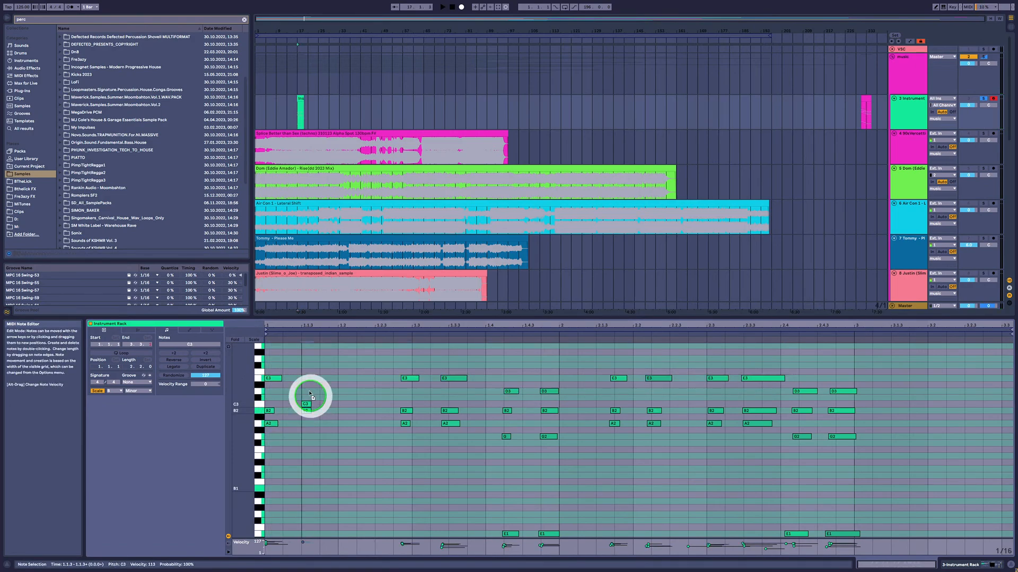
{"action": "left_click_drag", "start_coordinate": [311, 395], "coordinate": [306, 425]}
{"action": "double_click", "coordinate": [302, 373]}
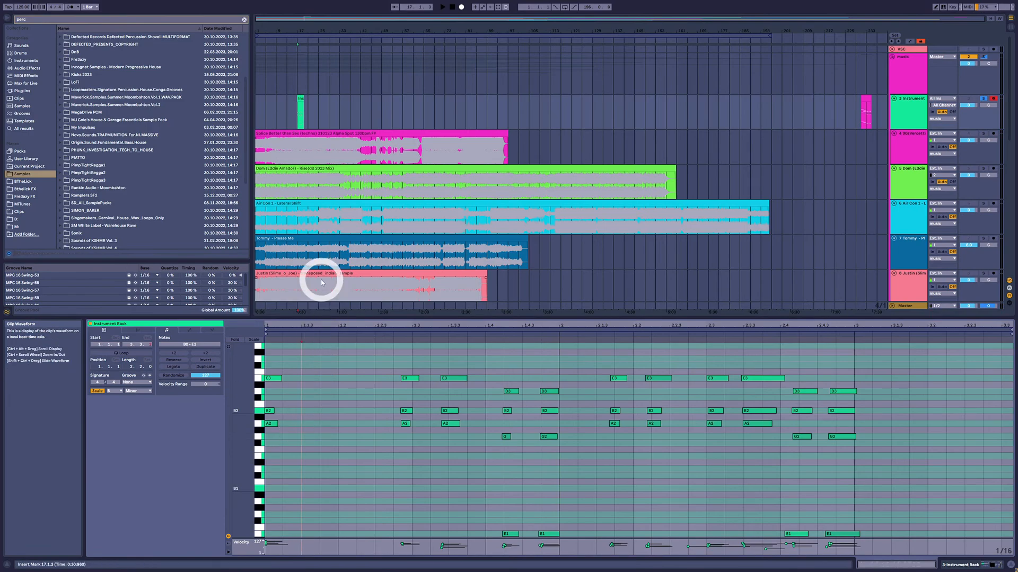
Play track 10's clip from bar 13, and move the insert marker to bar 17.
{"action": "left_click", "coordinate": [307, 286]}
{"action": "scroll", "coordinate": [315, 223], "scroll_direction": "down", "scroll_amount": 6}
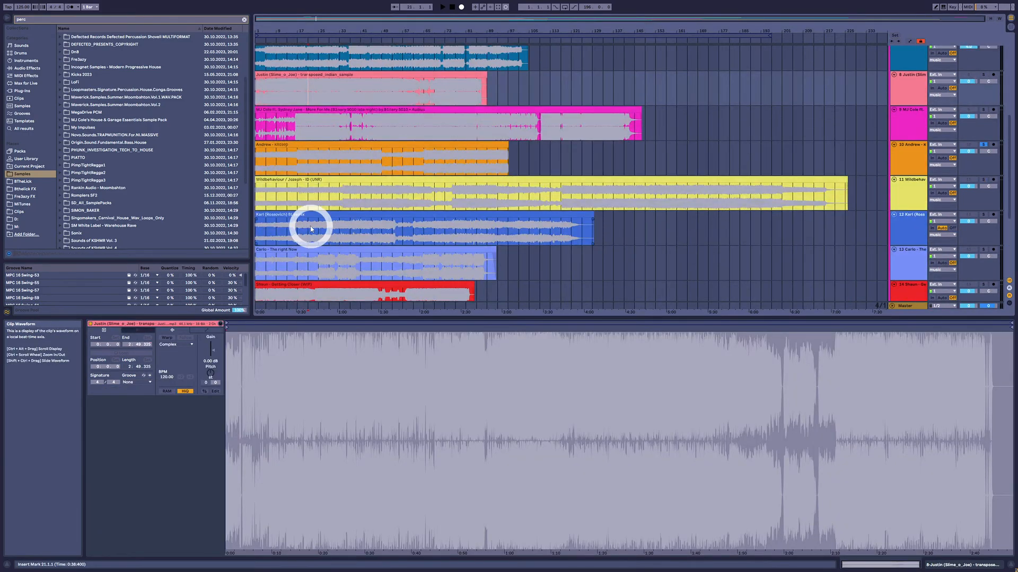
{"action": "left_click", "coordinate": [294, 204]}
{"action": "left_click", "coordinate": [284, 229]}
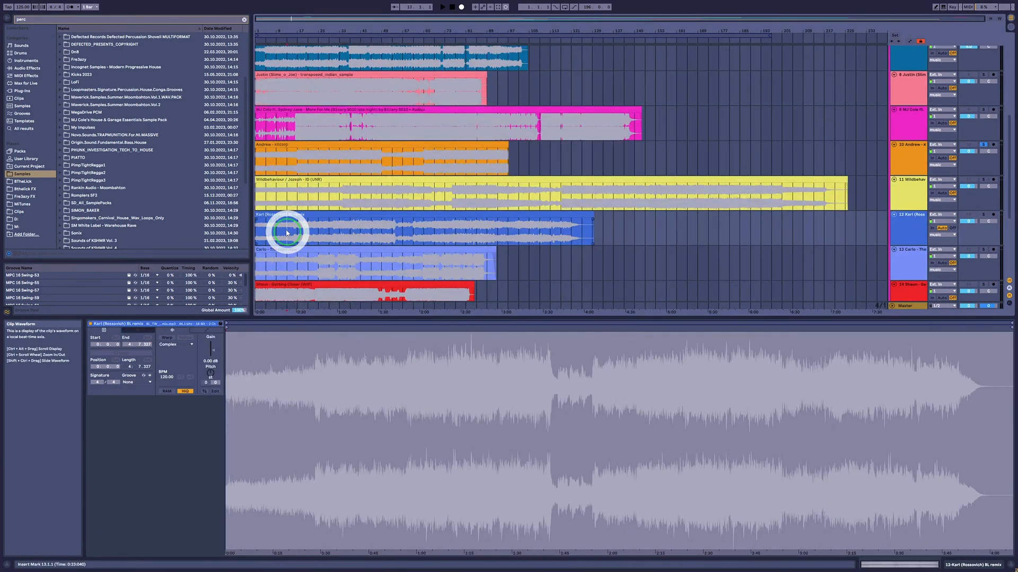
{"action": "left_click", "coordinate": [284, 159]}
{"action": "key", "text": "space"}
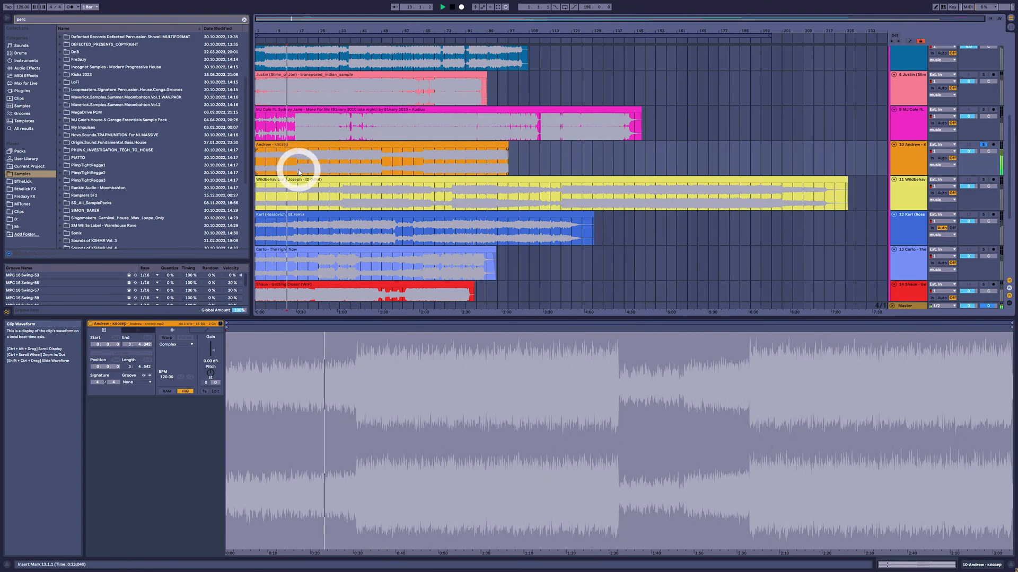
{"action": "left_click", "coordinate": [300, 166]}
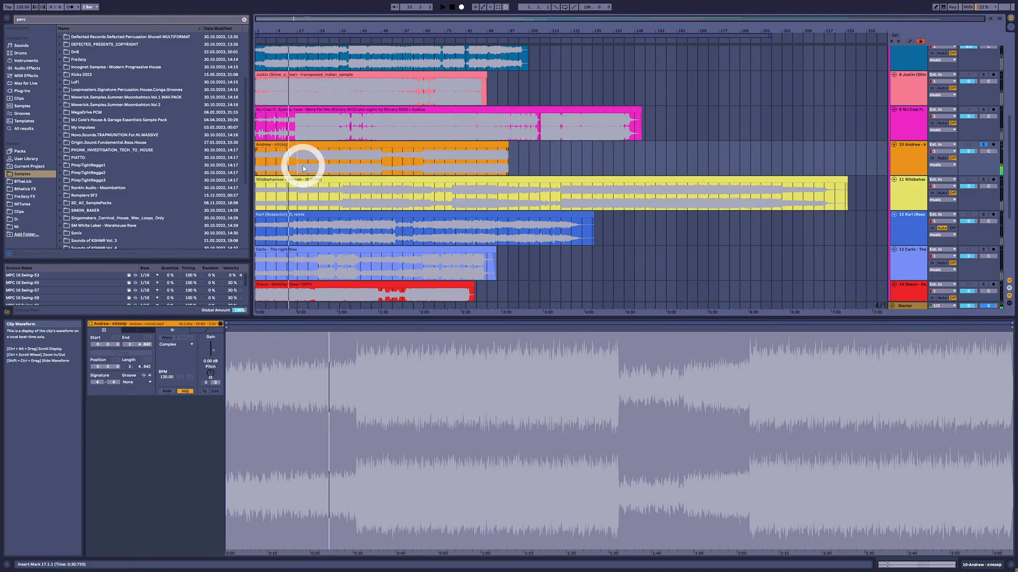
Play track 10 together with track 3's MIDI clip from bar 17, and select the whole track 10 clip.
{"action": "scroll", "coordinate": [323, 106], "scroll_direction": "up", "scroll_amount": 5}
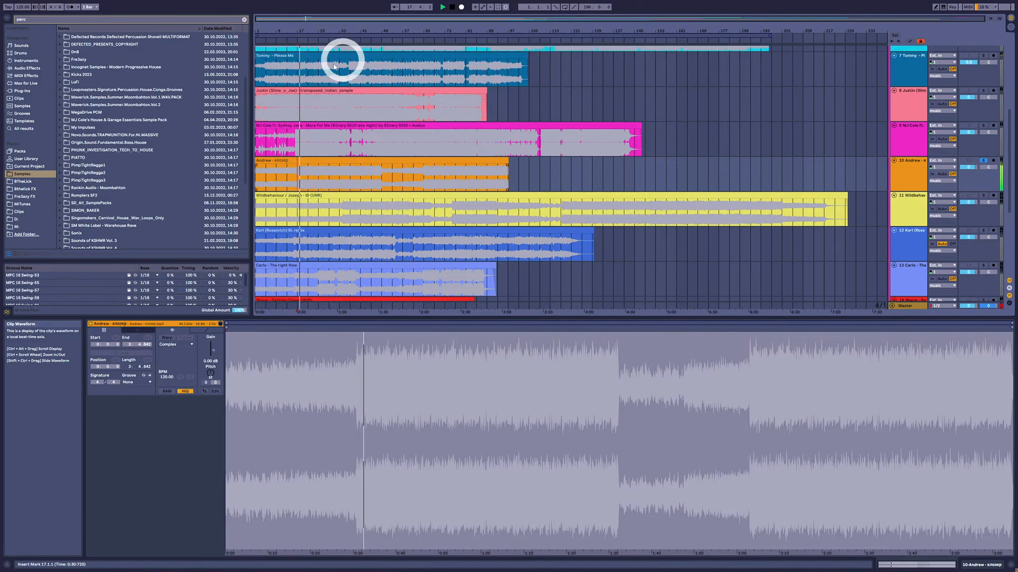
{"action": "left_click", "coordinate": [300, 68]}
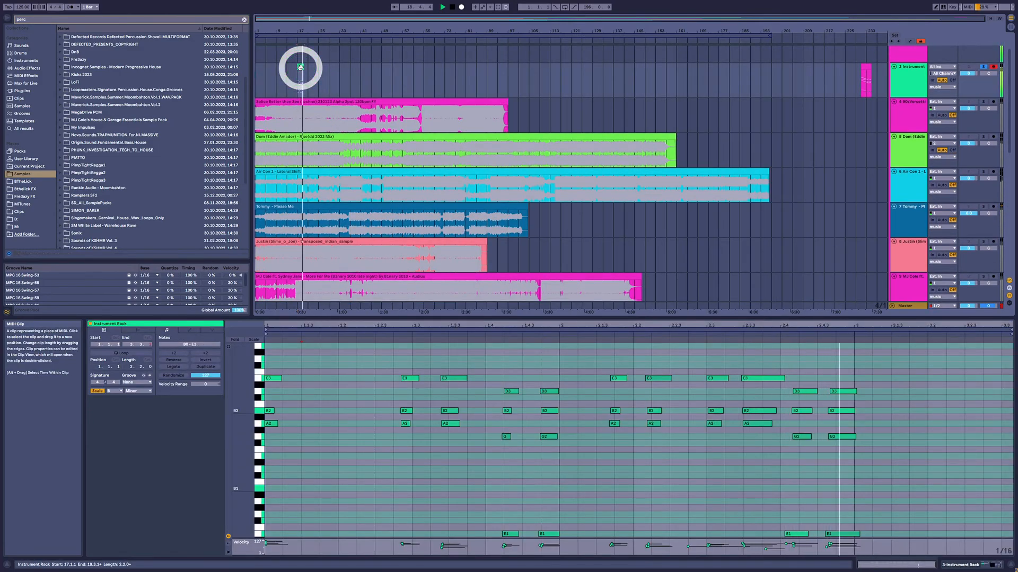
{"action": "scroll", "coordinate": [345, 117], "scroll_direction": "down", "scroll_amount": 3}
{"action": "scroll", "coordinate": [371, 182], "scroll_direction": "down", "scroll_amount": 1}
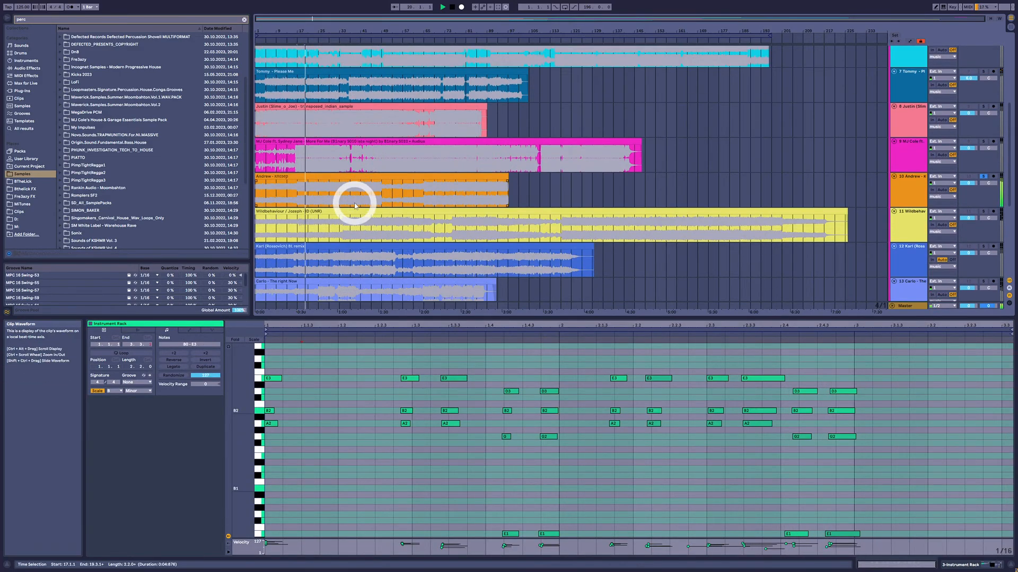
{"action": "left_click", "coordinate": [316, 194]}
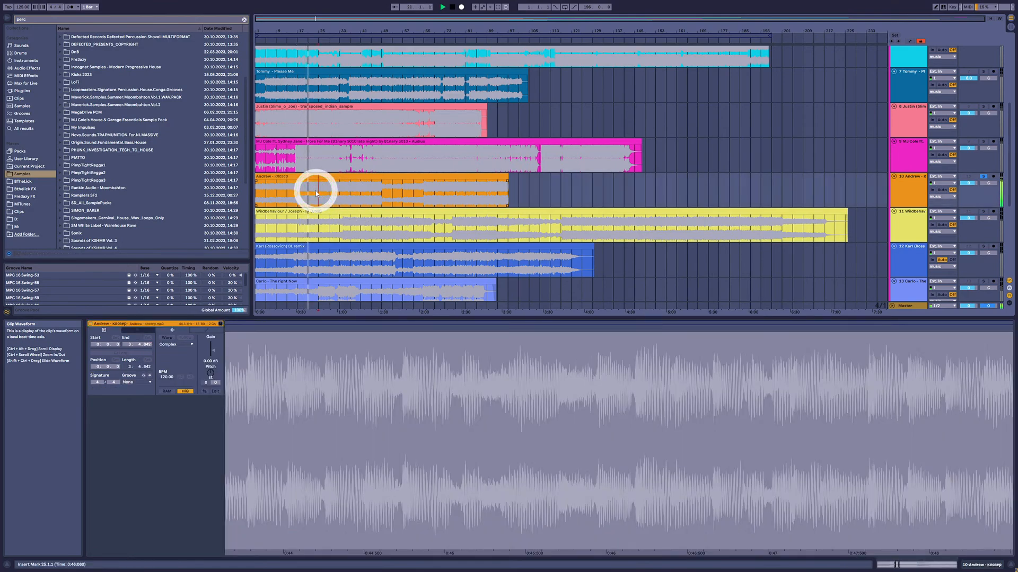
{"action": "left_click", "coordinate": [321, 179]}
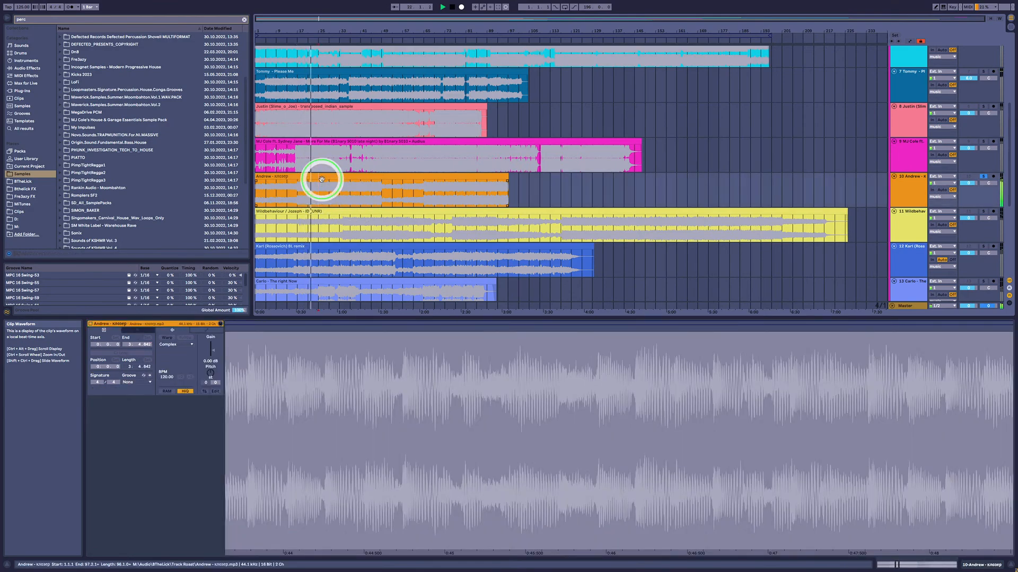
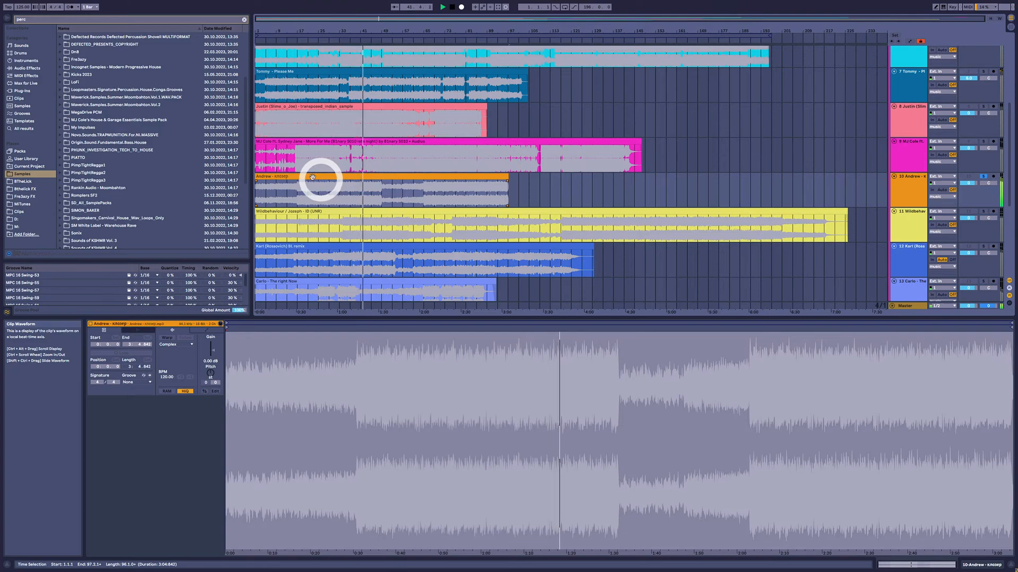
Place the insert marker at bar 45 on track 10 and play the clip from there through the breakdown.
{"action": "left_click", "coordinate": [368, 197]}
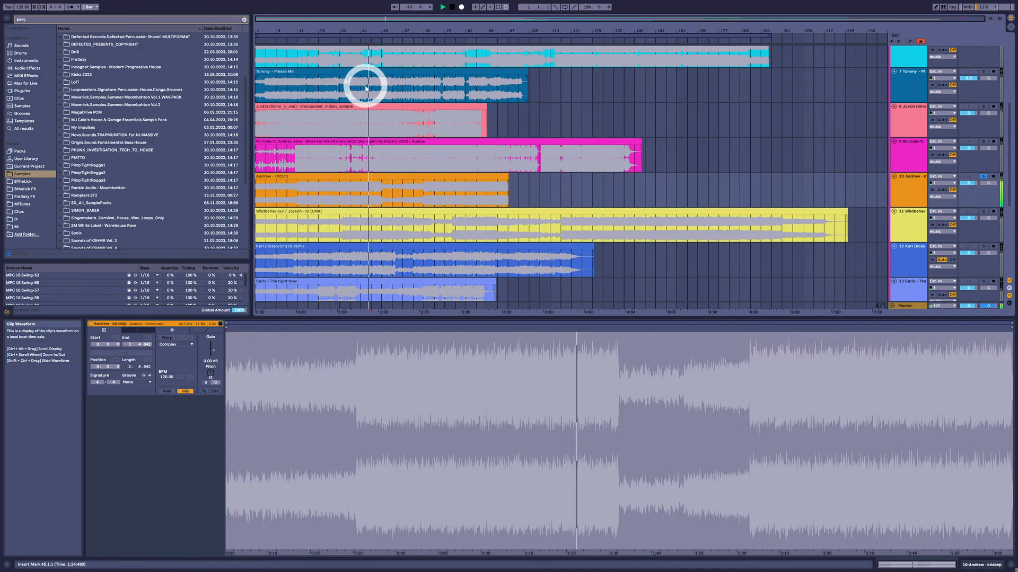
{"action": "left_click", "coordinate": [375, 188]}
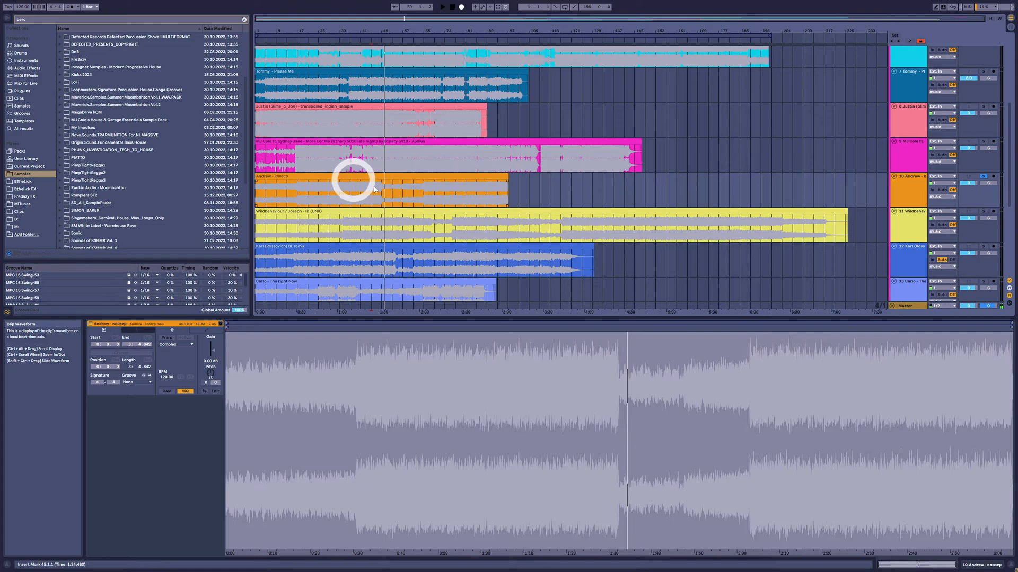
{"action": "left_click", "coordinate": [388, 232]}
{"action": "key", "text": "space"}
{"action": "key", "text": "space"}
{"action": "left_click", "coordinate": [370, 198]}
{"action": "key", "text": "space"}
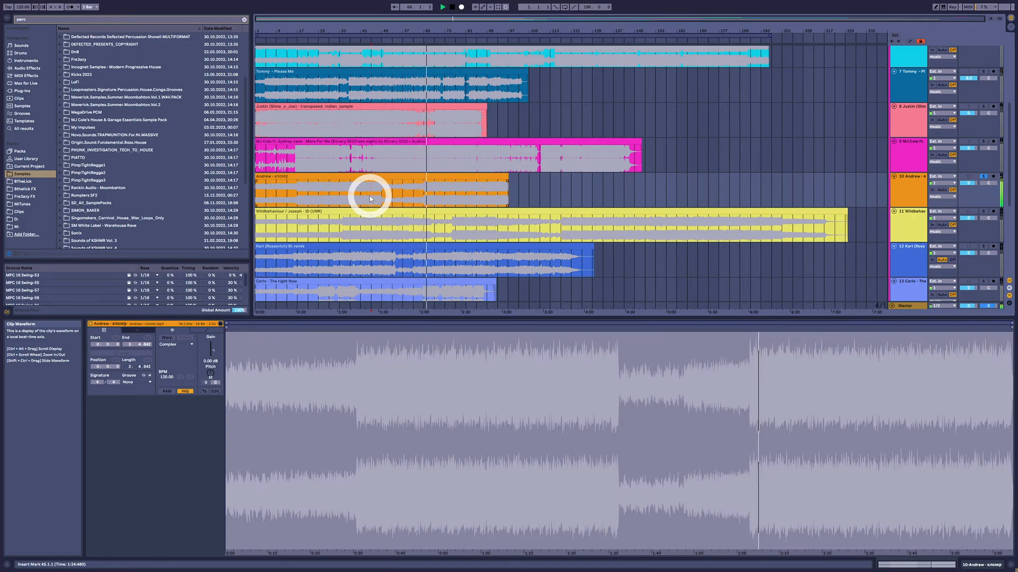
Play track 10 from the second drop at bar 65 to the end of its clip.
{"action": "left_click_drag", "start_coordinate": [416, 28], "coordinate": [421, 28]}
{"action": "left_click", "coordinate": [467, 200]}
{"action": "key", "text": "space"}
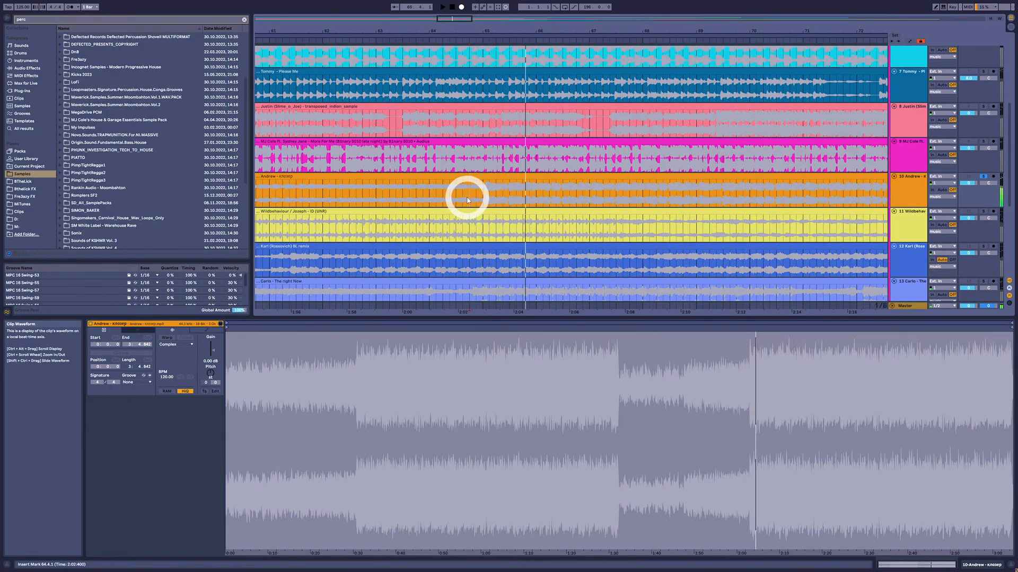
{"action": "left_click", "coordinate": [482, 189]}
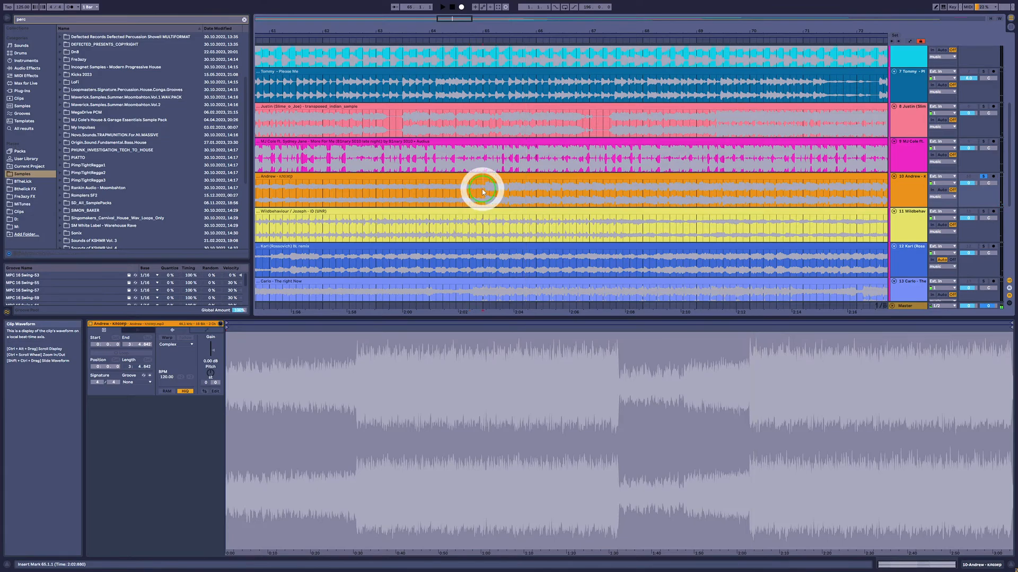
{"action": "key", "text": "space"}
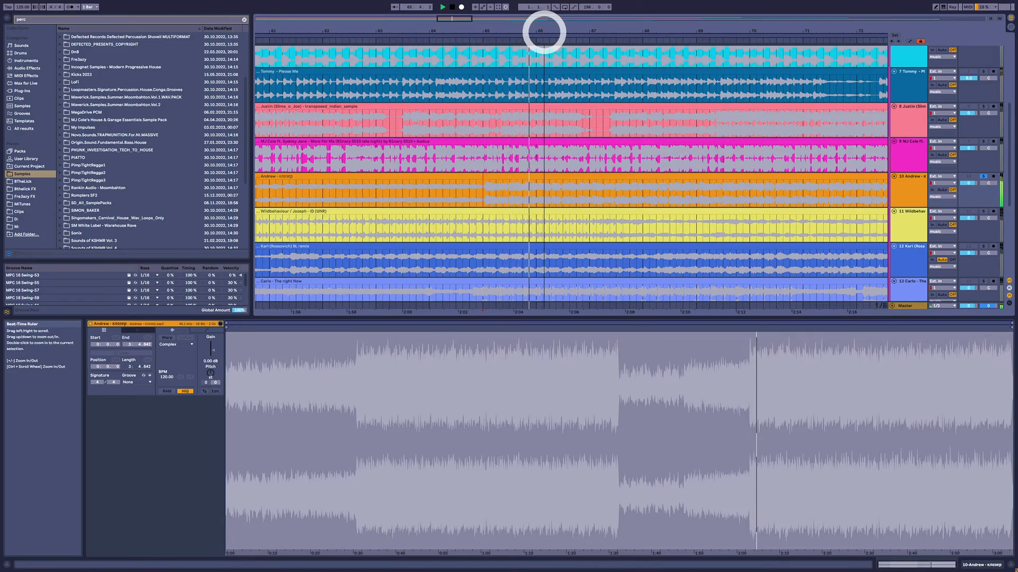
{"action": "scroll", "coordinate": [541, 32], "scroll_direction": "down", "scroll_amount": 4}
{"action": "scroll", "coordinate": [545, 32], "scroll_direction": "down", "scroll_amount": 2}
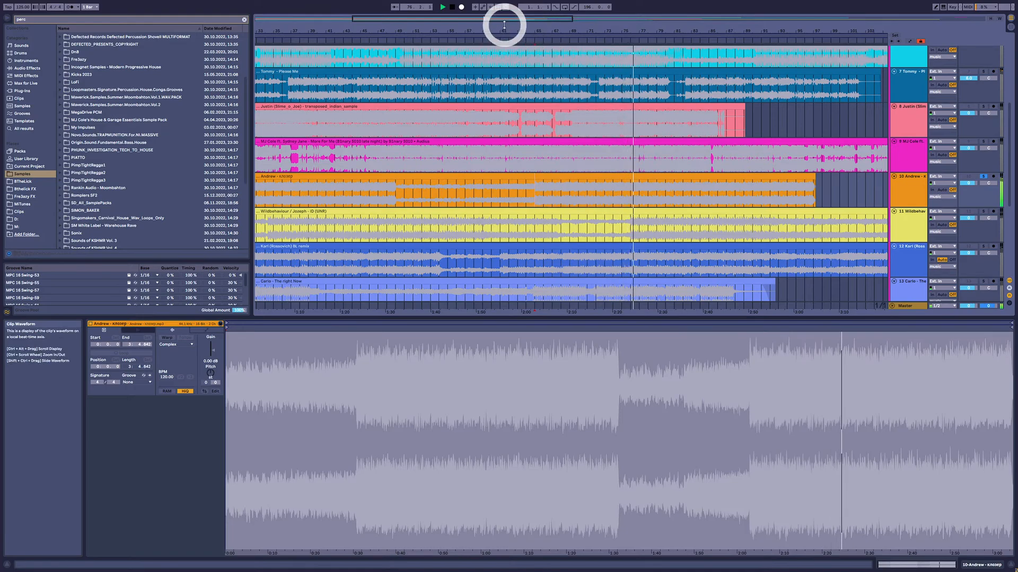
{"action": "left_click_drag", "start_coordinate": [505, 31], "coordinate": [504, 27]}
{"action": "scroll", "coordinate": [522, 135], "scroll_direction": "down", "scroll_amount": 5}
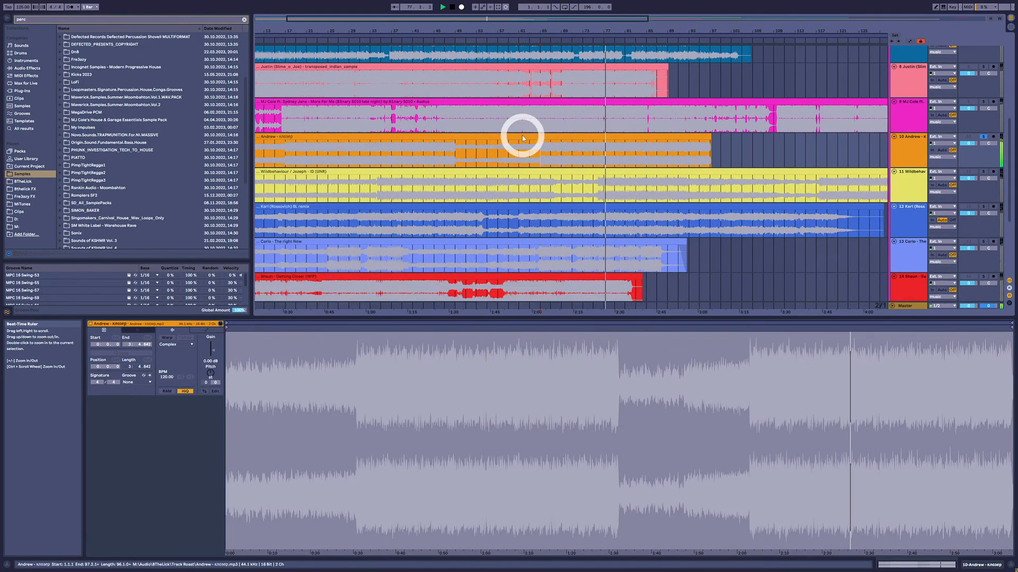
{"action": "scroll", "coordinate": [505, 162], "scroll_direction": "up", "scroll_amount": 2}
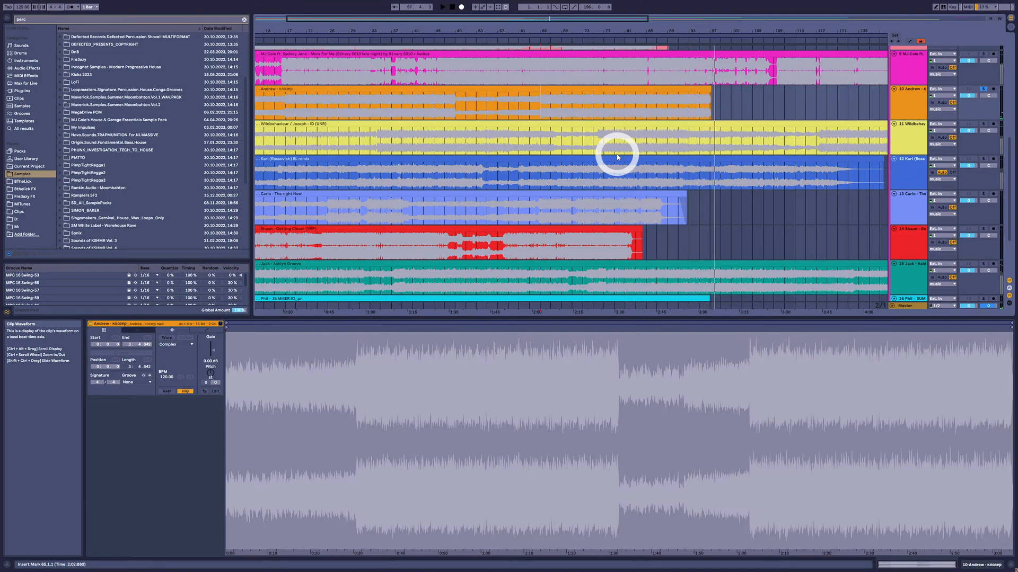
Select bars 17 to 49 and bars 65 to 97 of track 10 alternately to compare the two sections.
{"action": "left_click_drag", "start_coordinate": [284, 107], "coordinate": [454, 117]}
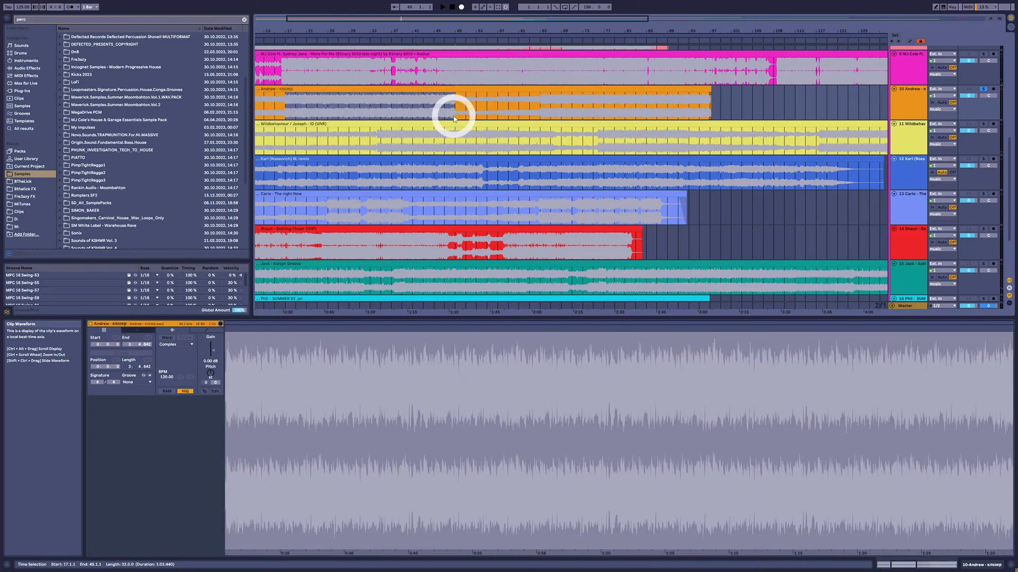
{"action": "left_click_drag", "start_coordinate": [541, 110], "coordinate": [709, 108]}
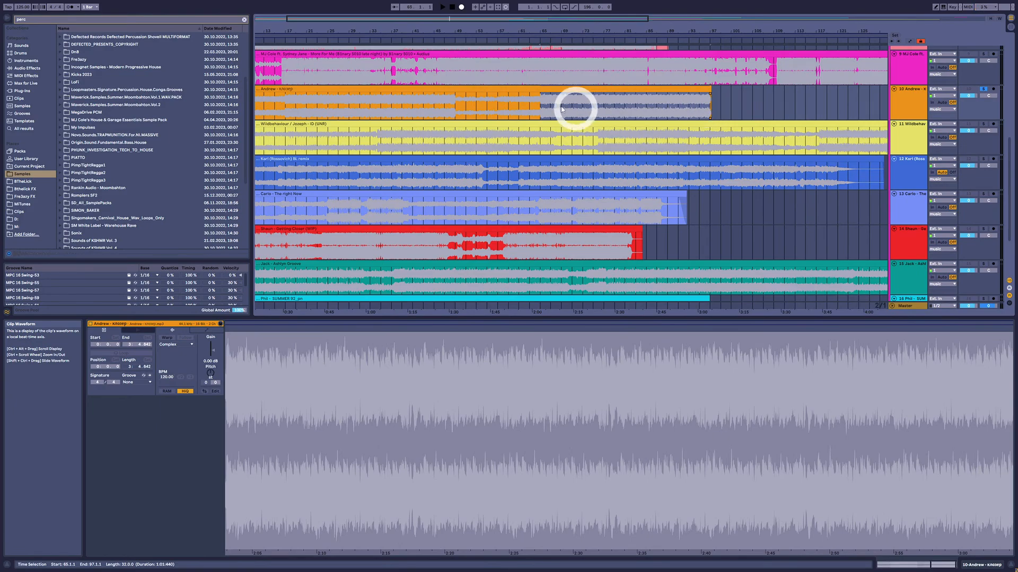
{"action": "left_click_drag", "start_coordinate": [282, 108], "coordinate": [445, 104]}
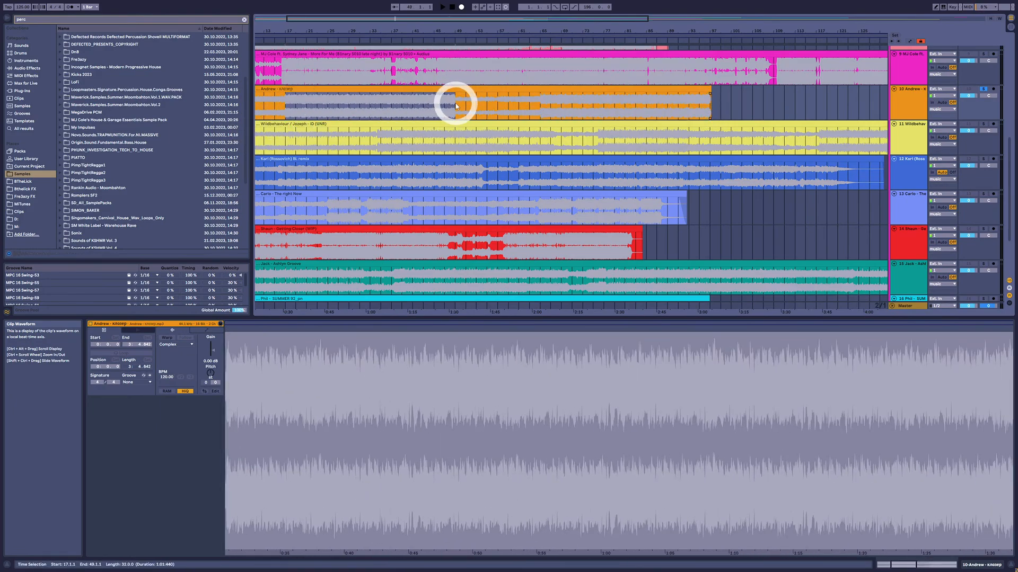
{"action": "left_click_drag", "start_coordinate": [542, 104], "coordinate": [710, 108]}
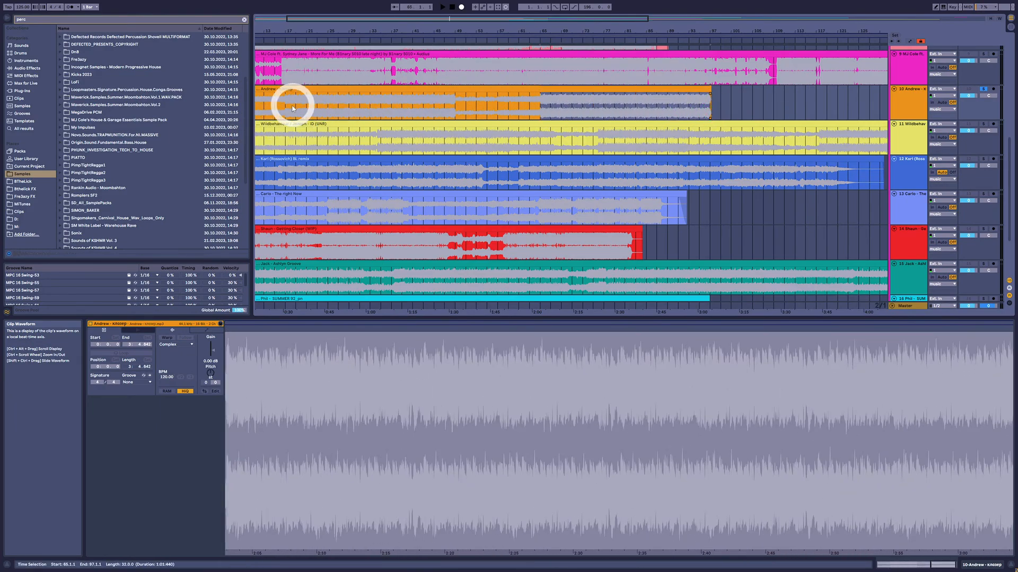
{"action": "left_click_drag", "start_coordinate": [291, 102], "coordinate": [456, 107]}
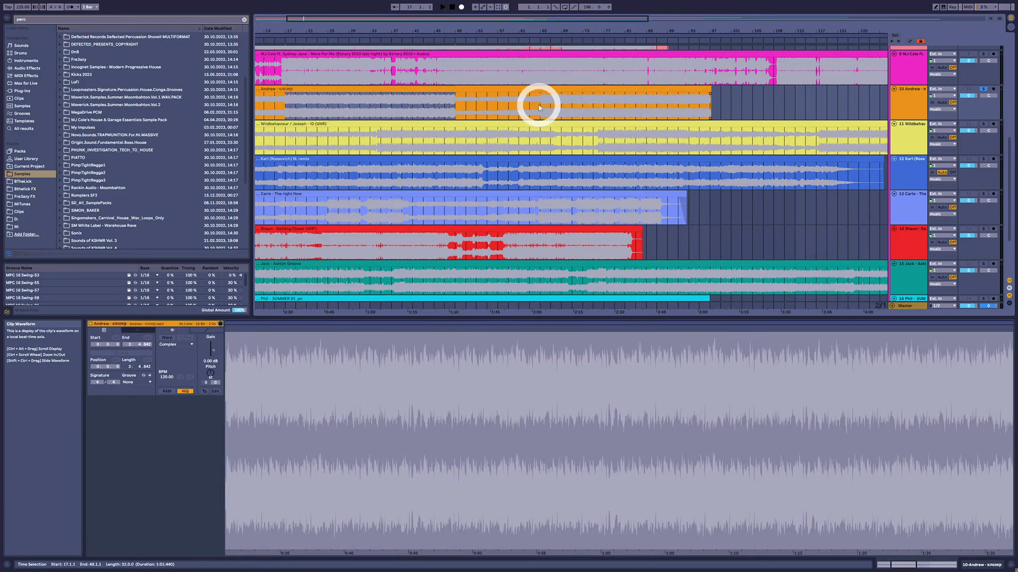
{"action": "left_click_drag", "start_coordinate": [539, 102], "coordinate": [711, 103]}
Select track 11's clip, turn off the solo on track 10 and solo track 11.
{"action": "mouse_move", "coordinate": [351, 39]}
{"action": "left_mouse_down"}
{"action": "mouse_move", "coordinate": [357, 28]}
{"action": "mouse_move", "coordinate": [368, 46]}
{"action": "left_mouse_up"}
{"action": "left_click", "coordinate": [291, 101]}
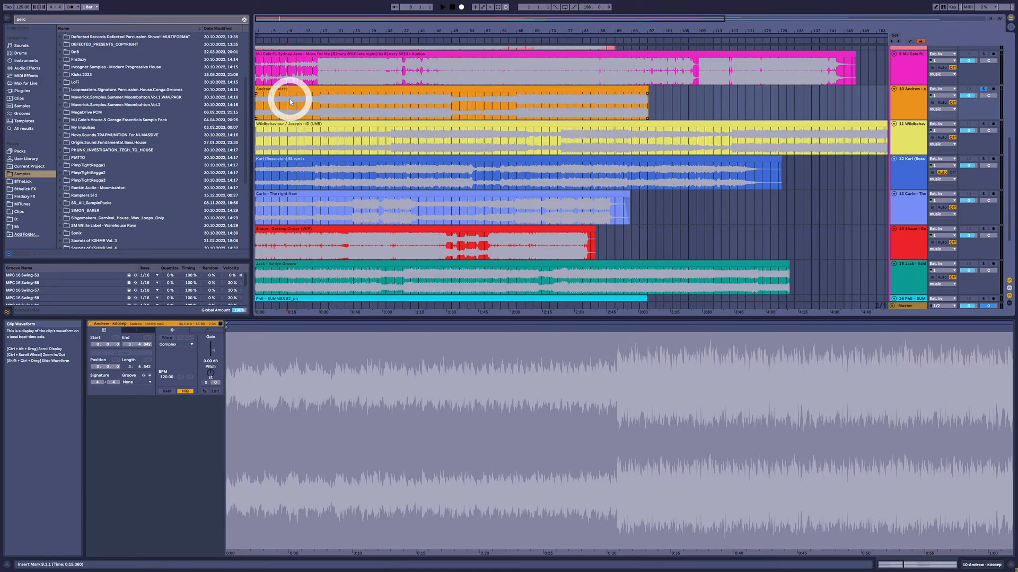
{"action": "left_click", "coordinate": [305, 126]}
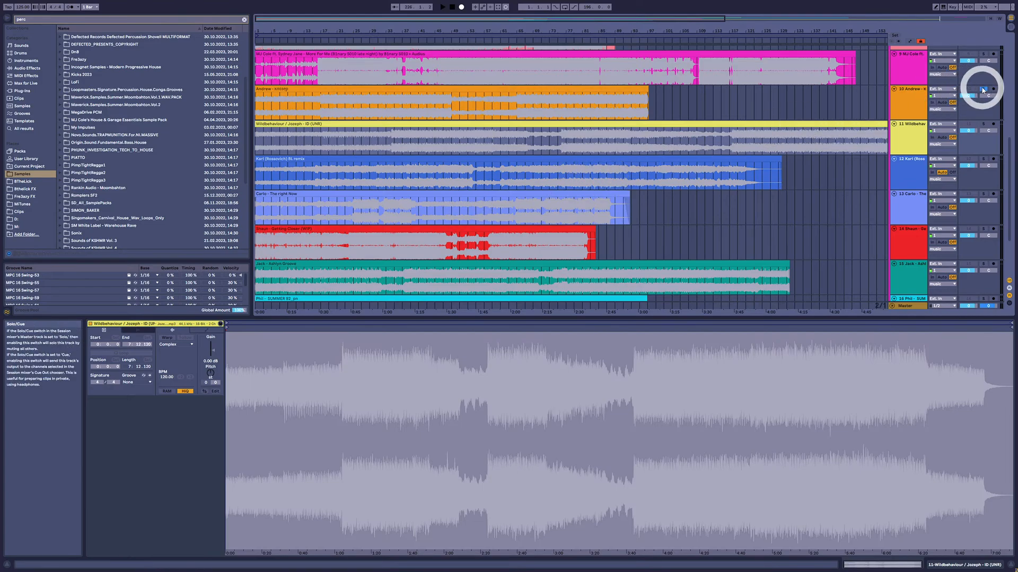
{"action": "left_click", "coordinate": [983, 124]}
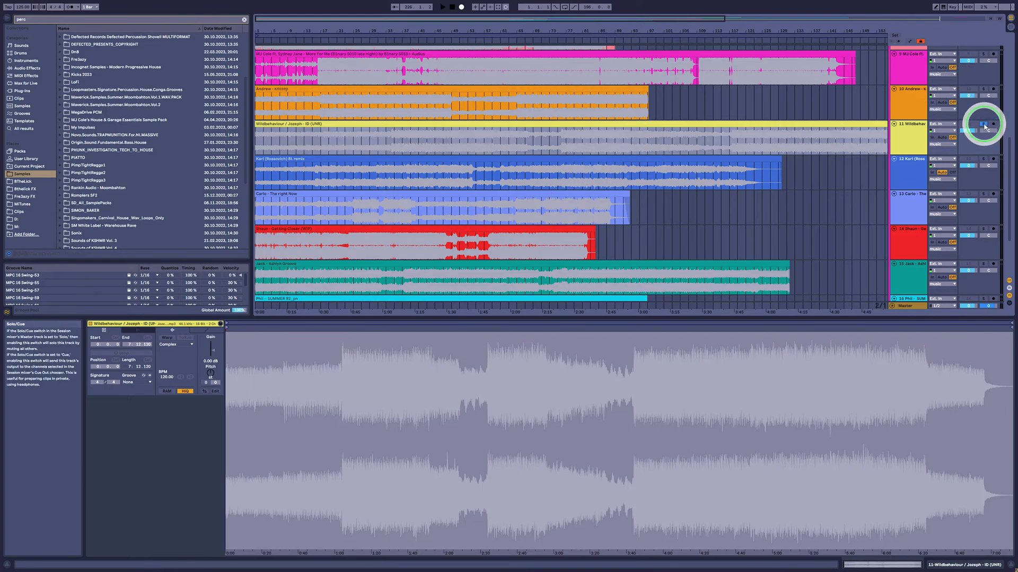
Select track 11's entire clip, setting the playback start at bar 1.
{"action": "left_click", "coordinate": [922, 130]}
{"action": "left_click", "coordinate": [334, 141]}
{"action": "left_click", "coordinate": [391, 144]}
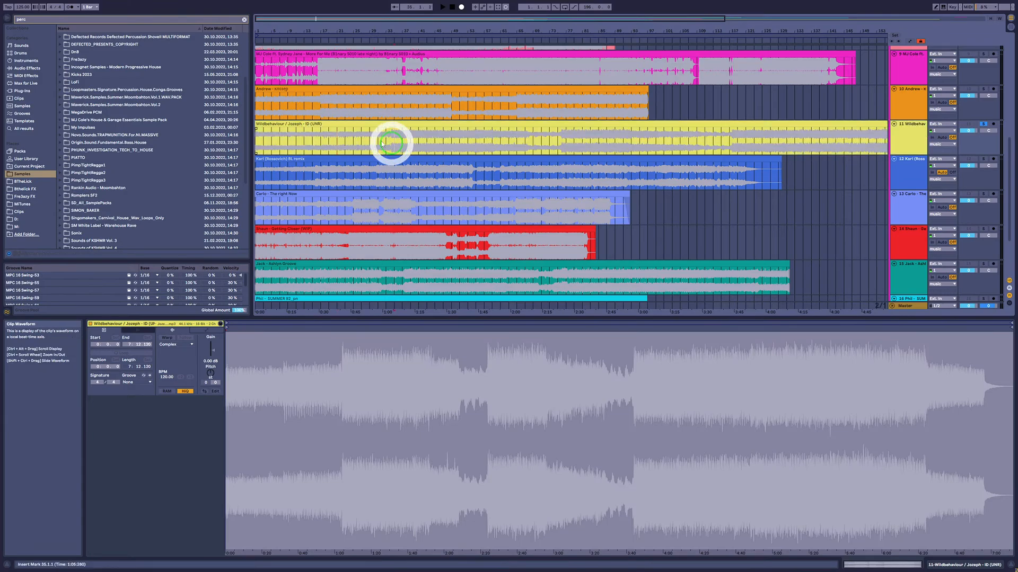
{"action": "left_click", "coordinate": [287, 124]}
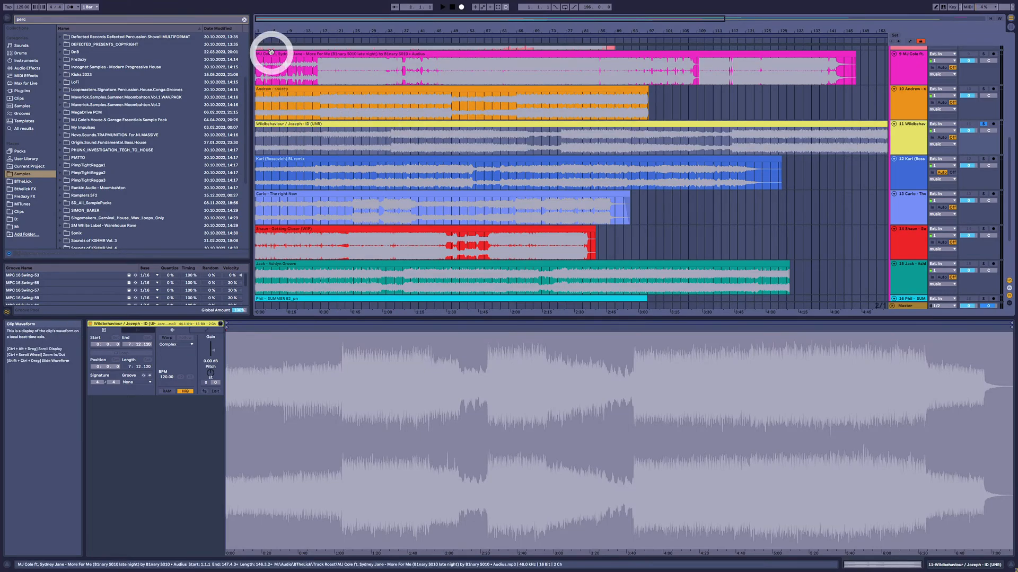
{"action": "left_click_drag", "start_coordinate": [269, 35], "coordinate": [268, 31]}
{"action": "key", "text": "space"}
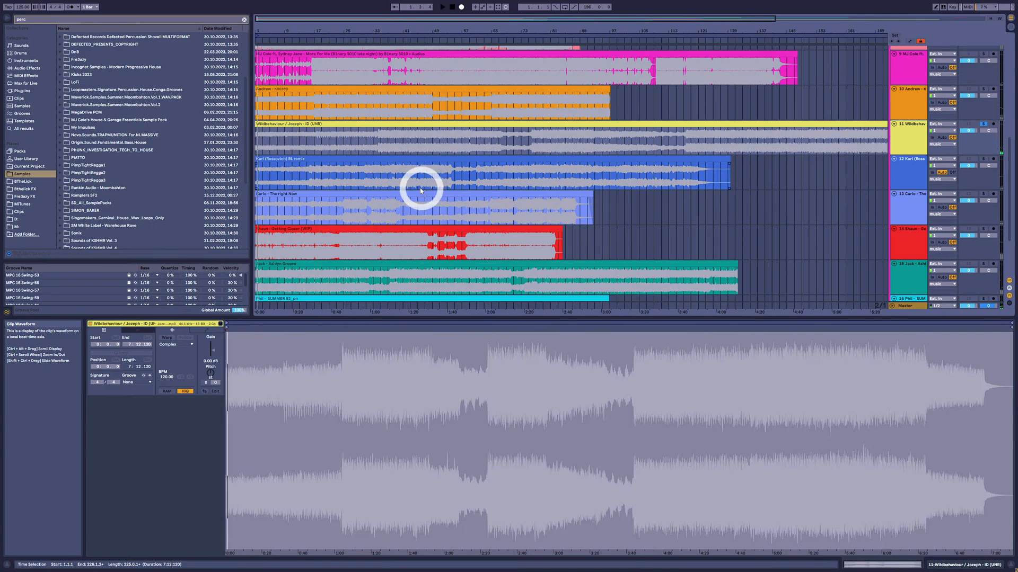
{"action": "left_click", "coordinate": [313, 125]}
{"action": "left_click", "coordinate": [346, 145]}
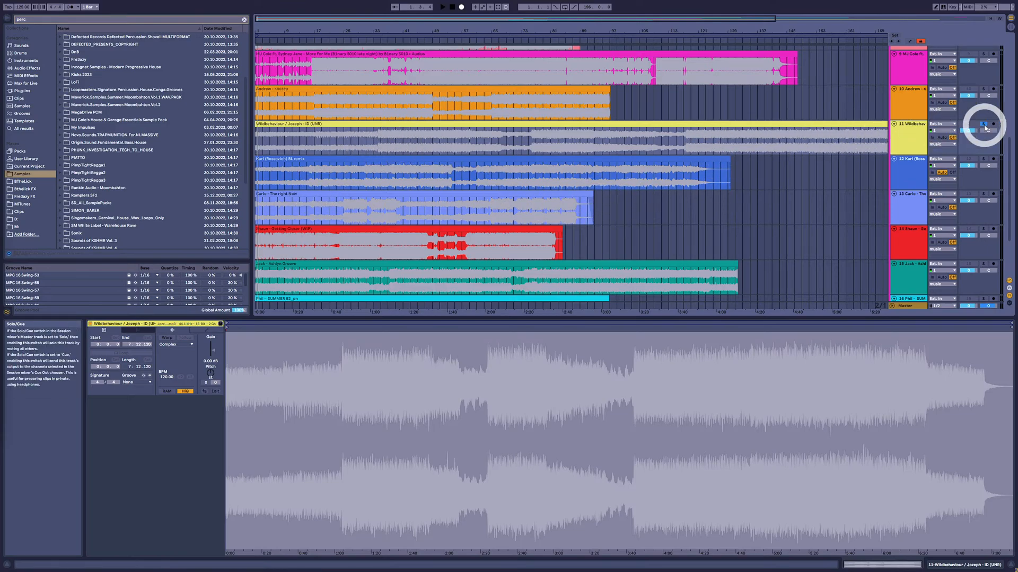
{"action": "left_click", "coordinate": [741, 132]}
{"action": "left_click", "coordinate": [754, 125]}
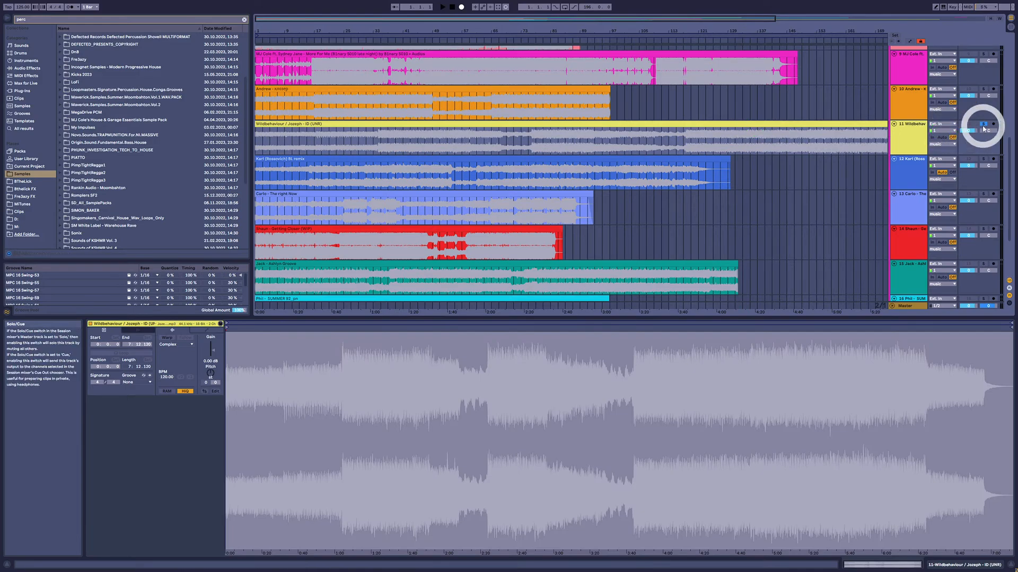
{"action": "left_click", "coordinate": [438, 124]}
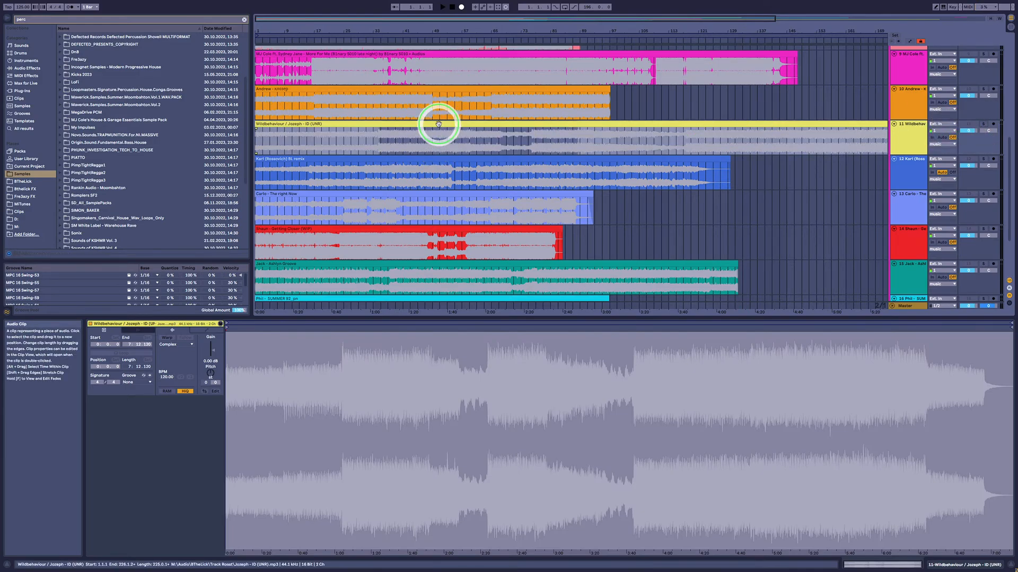
{"action": "key", "text": "space"}
{"action": "key", "text": "space"}
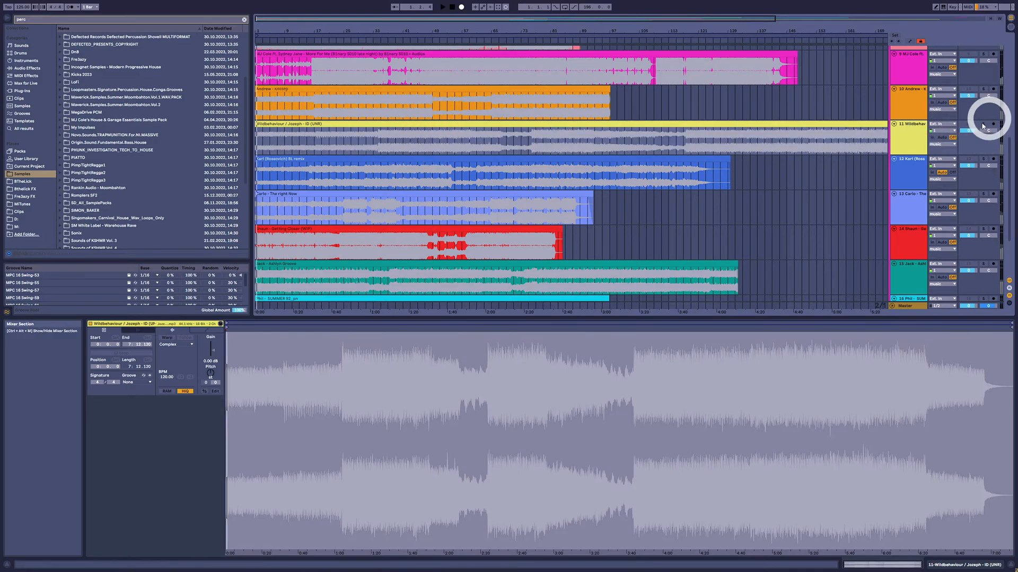
Solo track 11 and play its clip from bar 1 until close to its end, then stop playback and turn the solo off.
{"action": "left_click", "coordinate": [983, 125]}
{"action": "left_click", "coordinate": [433, 130]}
{"action": "key", "text": "space"}
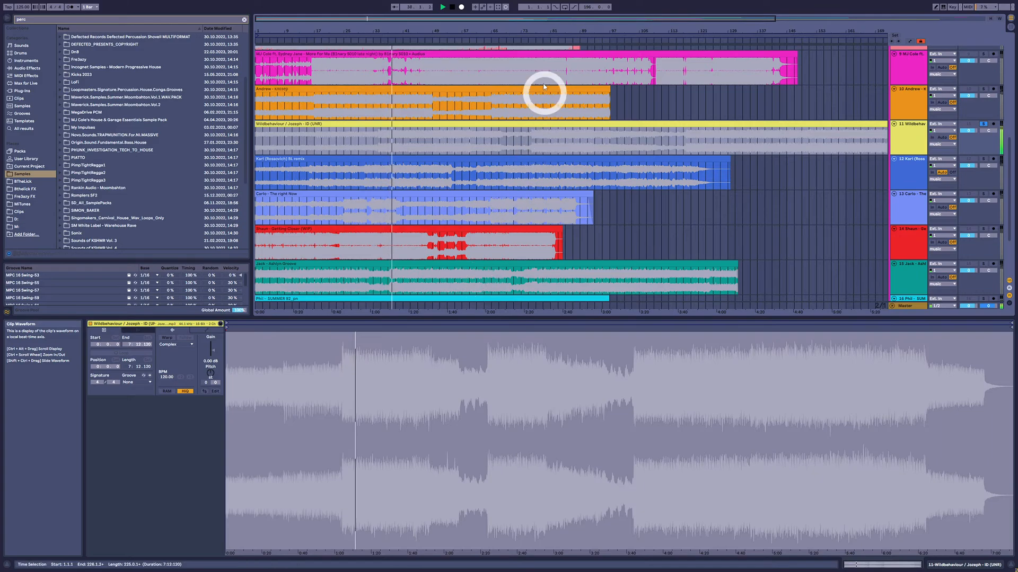
{"action": "left_click", "coordinate": [546, 32]}
{"action": "left_click_drag", "start_coordinate": [546, 32], "coordinate": [546, 13]}
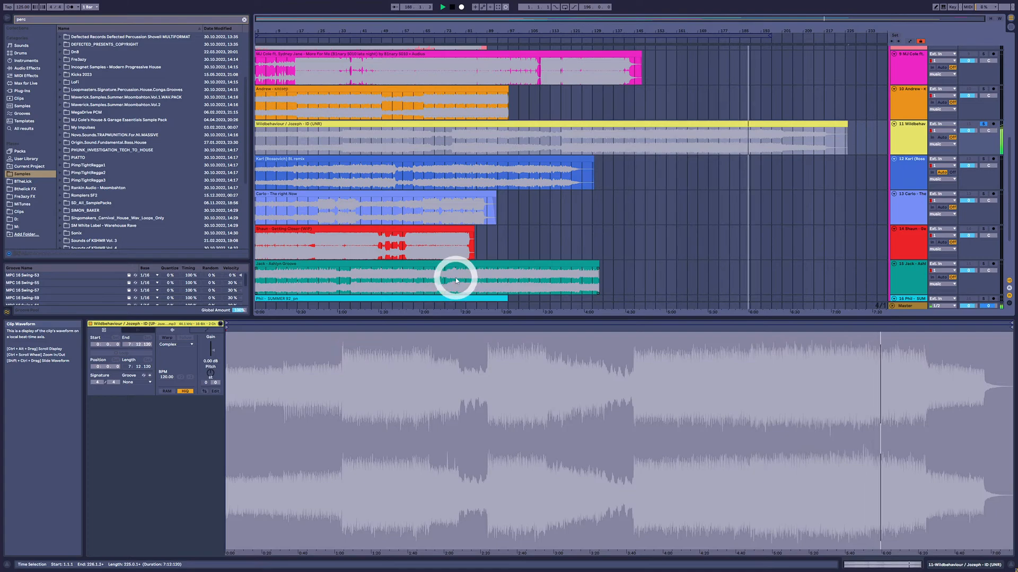
{"action": "left_click", "coordinate": [909, 144]}
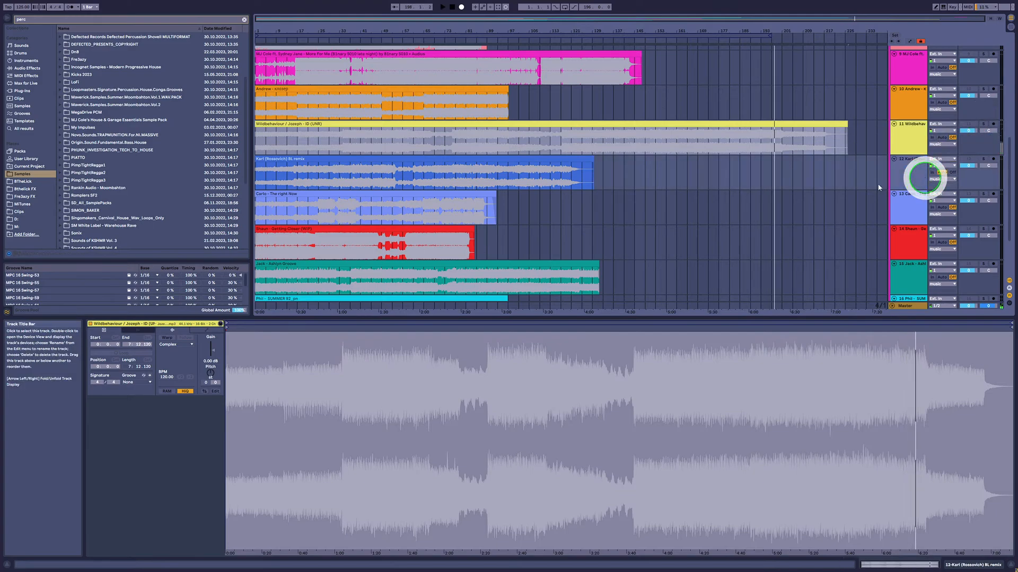
Examine the clips on tracks 12 and 13 to decide which track to review.
{"action": "left_click", "coordinate": [444, 157]}
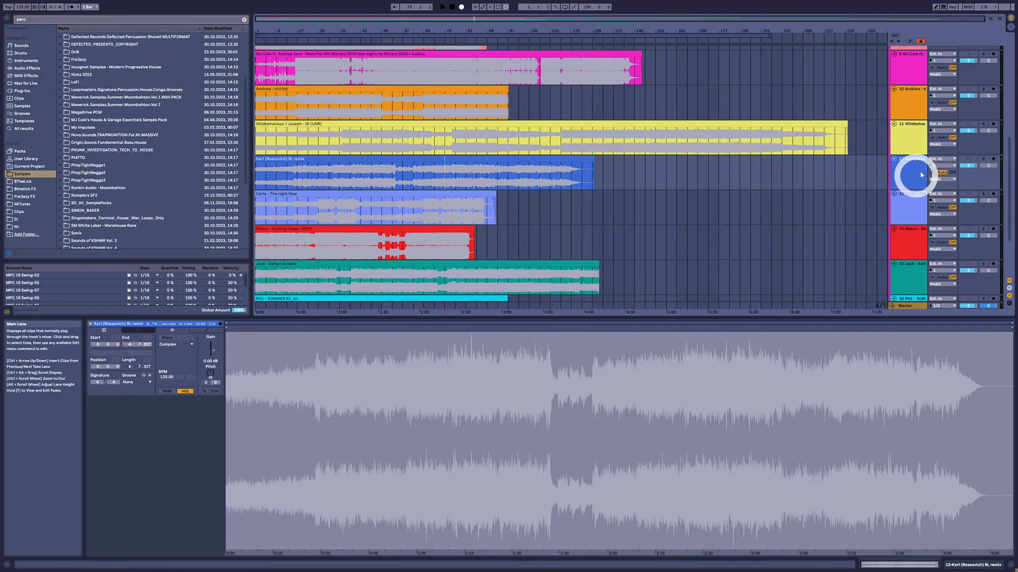
{"action": "left_click", "coordinate": [917, 208]}
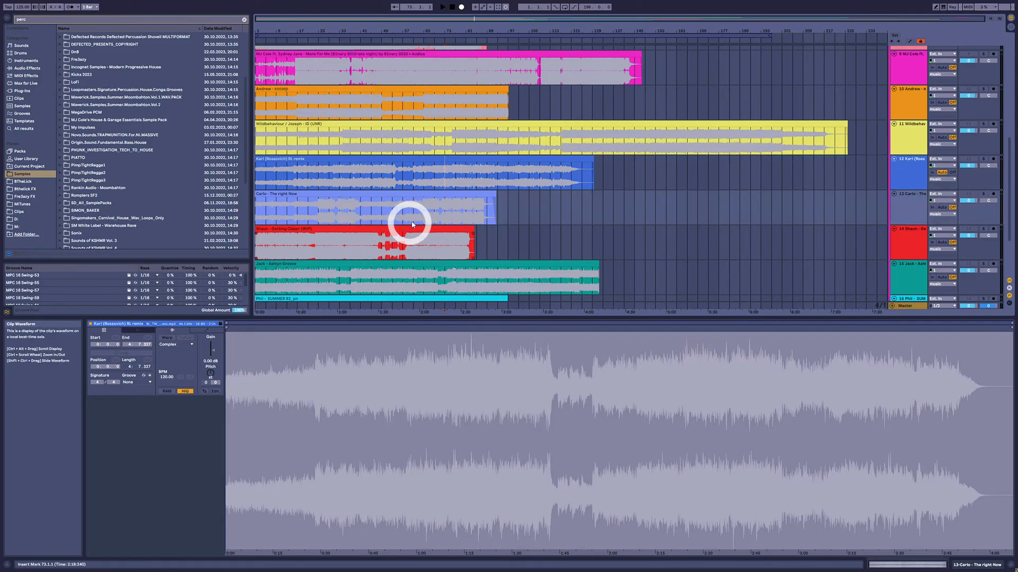
{"action": "left_click", "coordinate": [445, 217]}
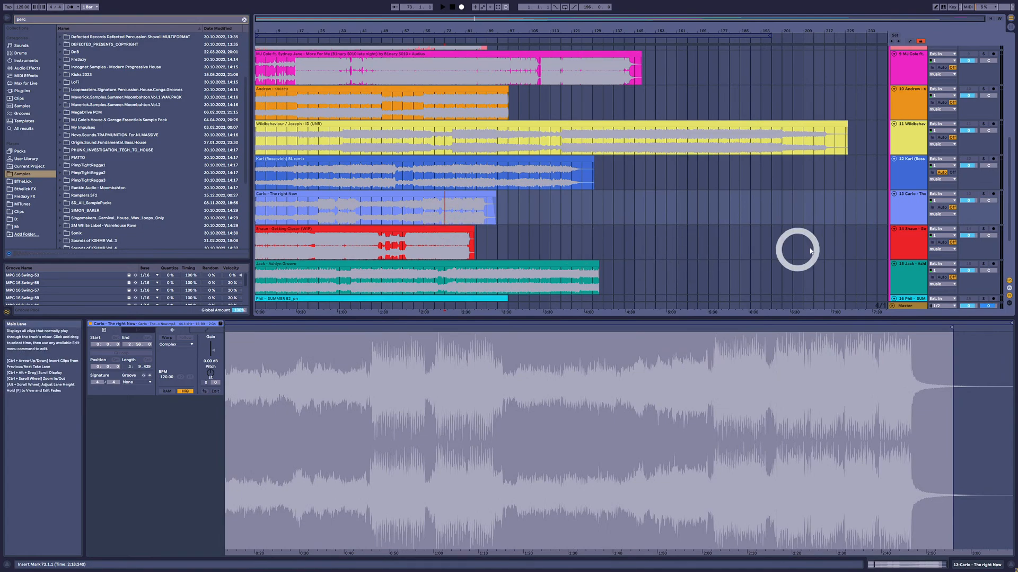
{"action": "left_click", "coordinate": [895, 167]}
{"action": "left_click", "coordinate": [789, 179]}
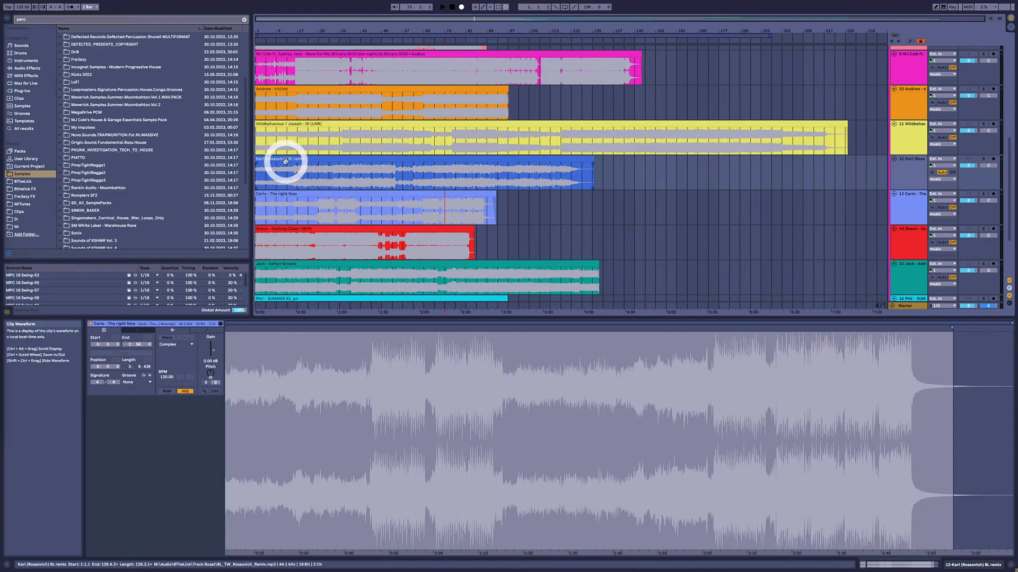
Select track 12's clip, solo track 12 and play the clip from bar 1.
{"action": "left_click", "coordinate": [304, 161]}
{"action": "left_click", "coordinate": [983, 159]}
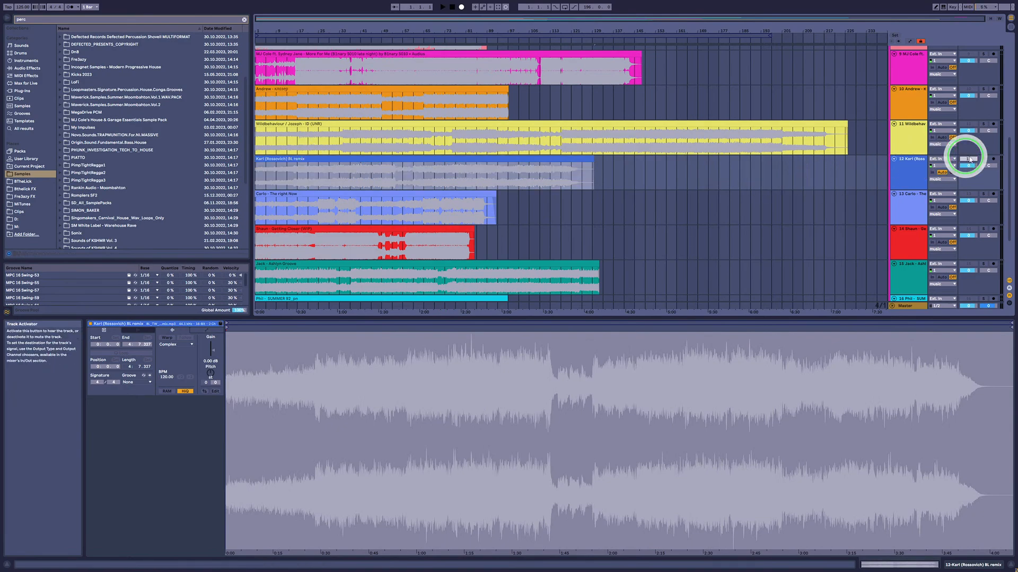
{"action": "left_click", "coordinate": [323, 159]}
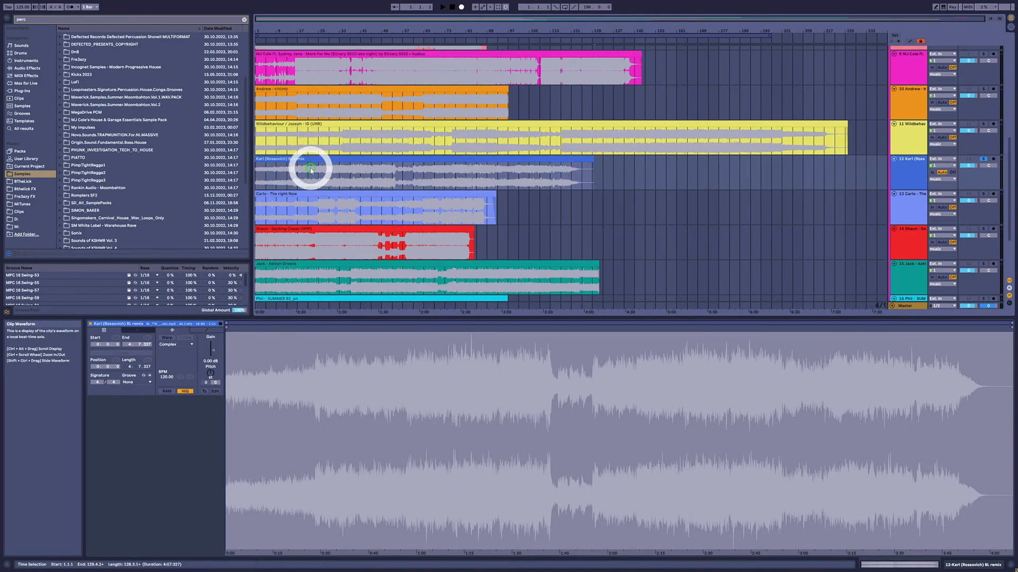
{"action": "key", "text": "space"}
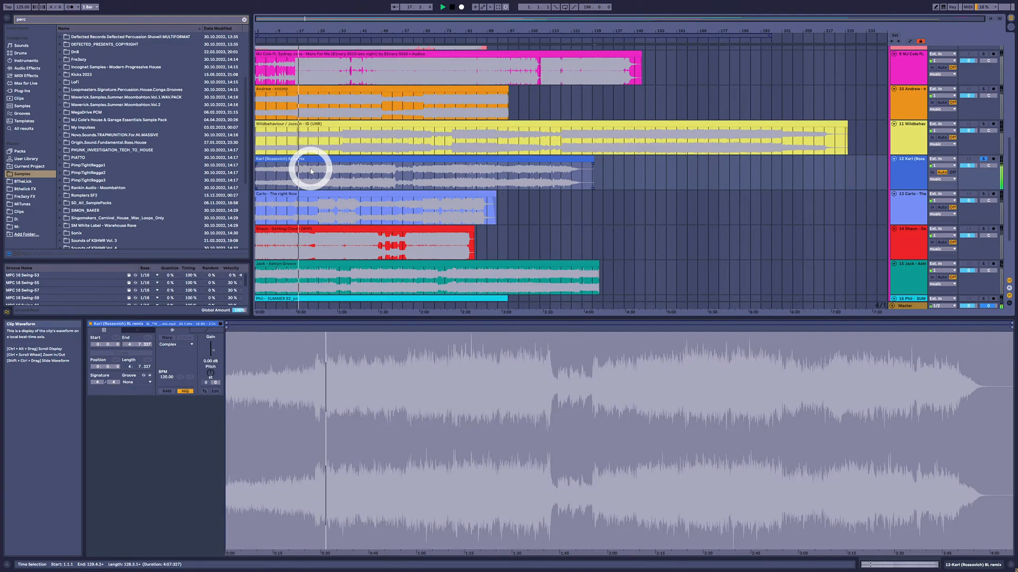
{"action": "left_click", "coordinate": [346, 182]}
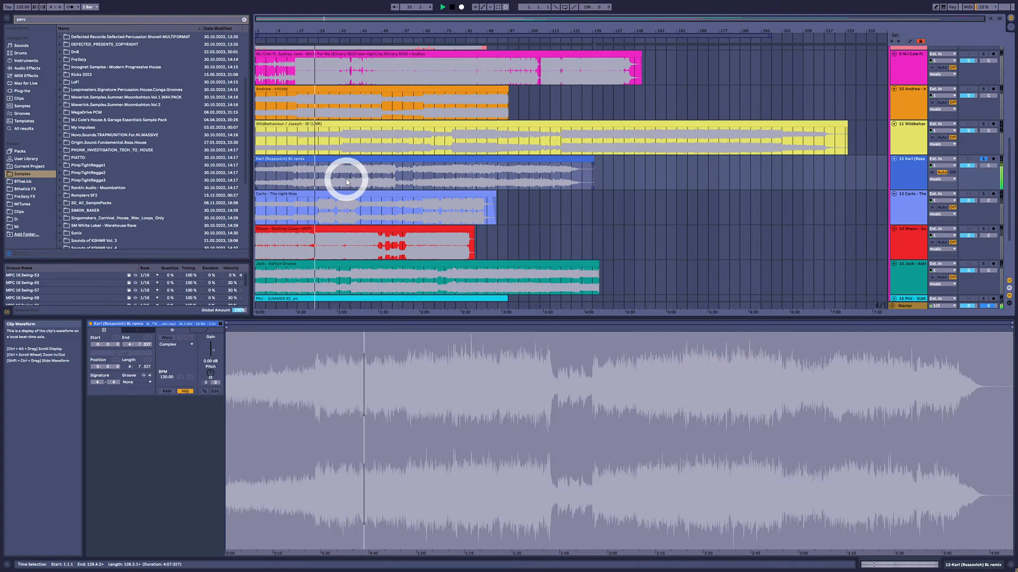
{"action": "left_click", "coordinate": [349, 160]}
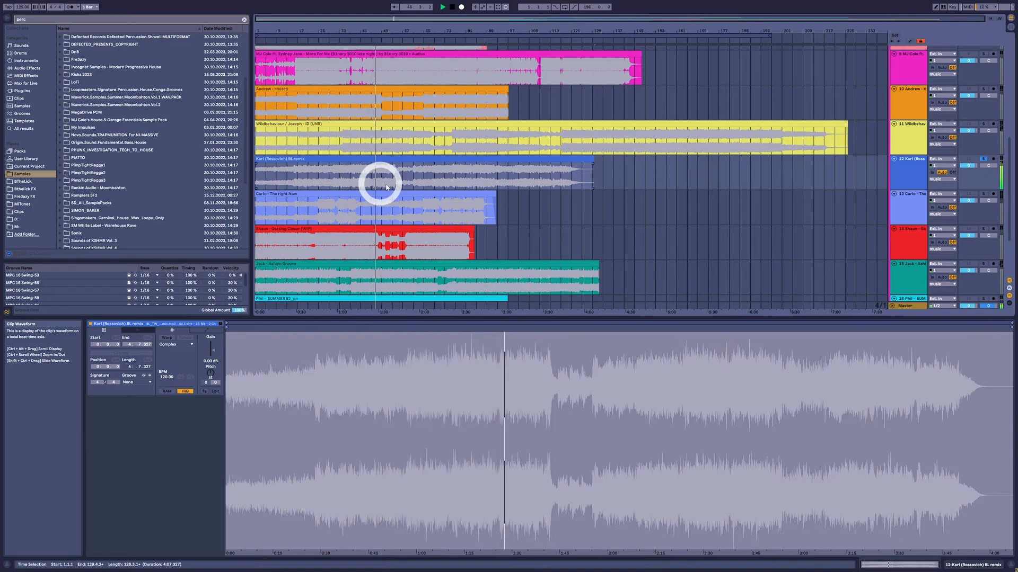
Mark positions around track 12's breakdown at bars 57, 55 and 61 during playback, then stop and place the insert marker at bar 43.
{"action": "left_click", "coordinate": [408, 185]}
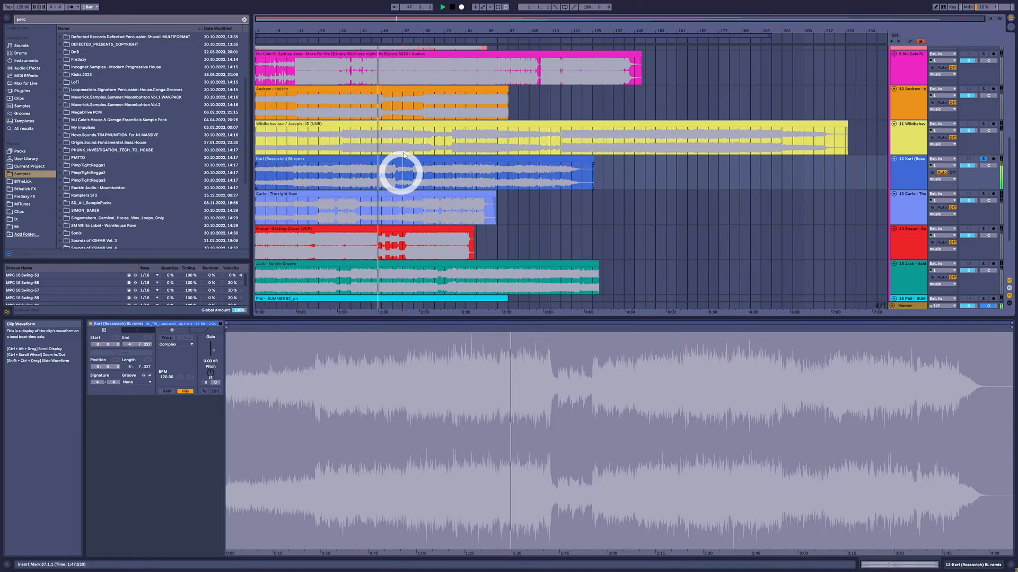
{"action": "left_click_drag", "start_coordinate": [408, 27], "coordinate": [411, 24]}
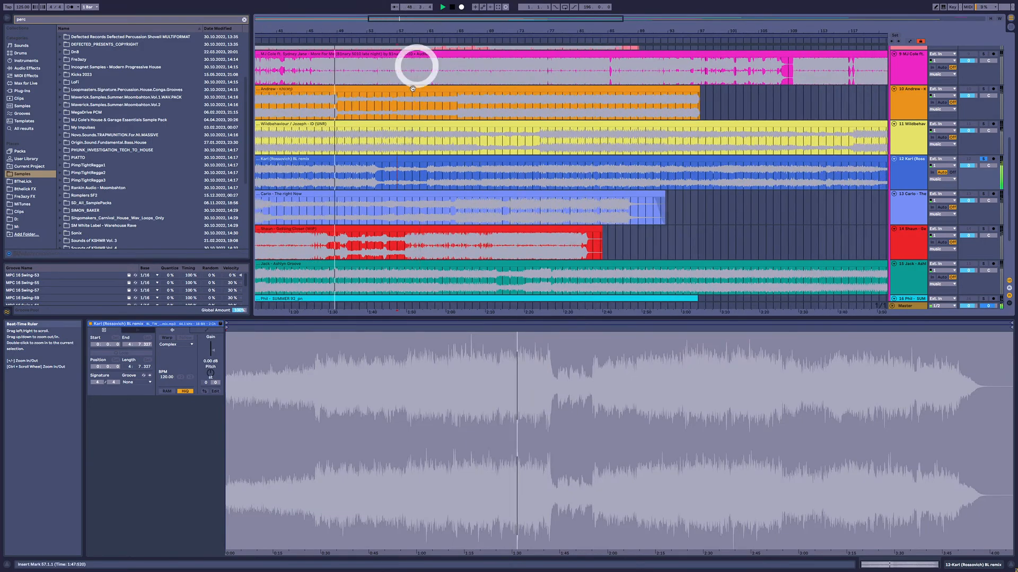
{"action": "left_click", "coordinate": [381, 184]}
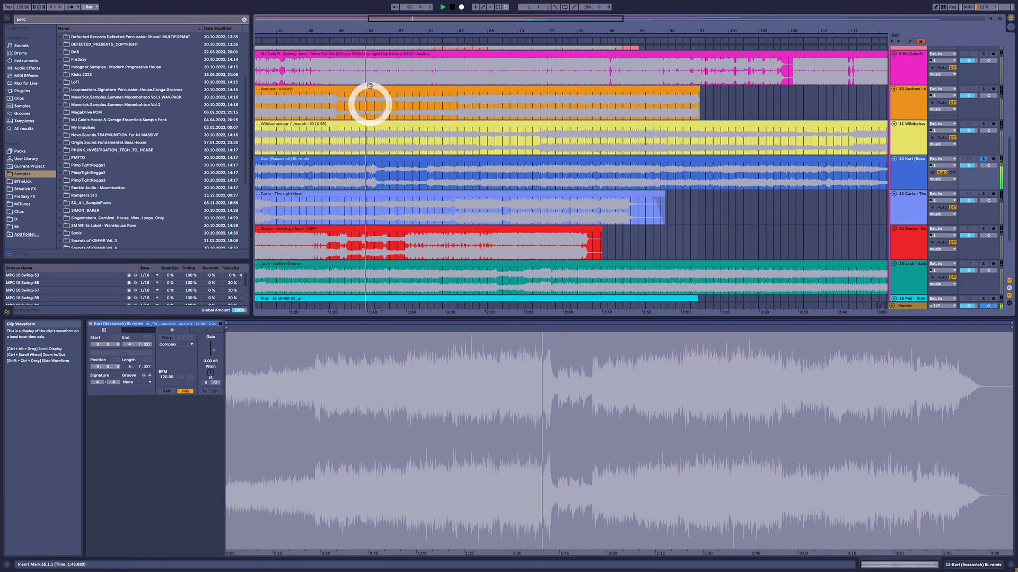
{"action": "left_click_drag", "start_coordinate": [370, 27], "coordinate": [374, 28]}
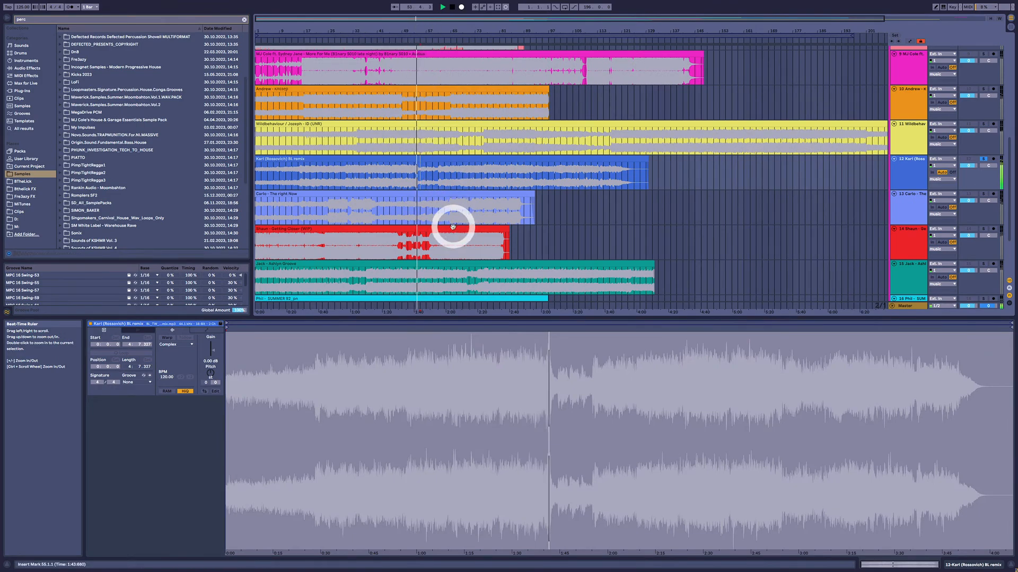
{"action": "left_click", "coordinate": [435, 180]}
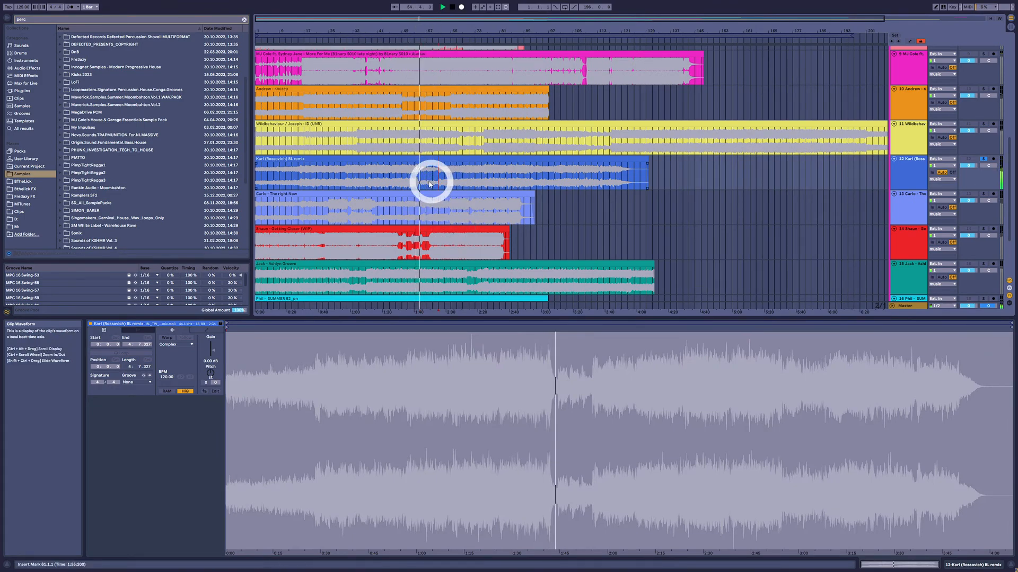
{"action": "left_click", "coordinate": [414, 180]}
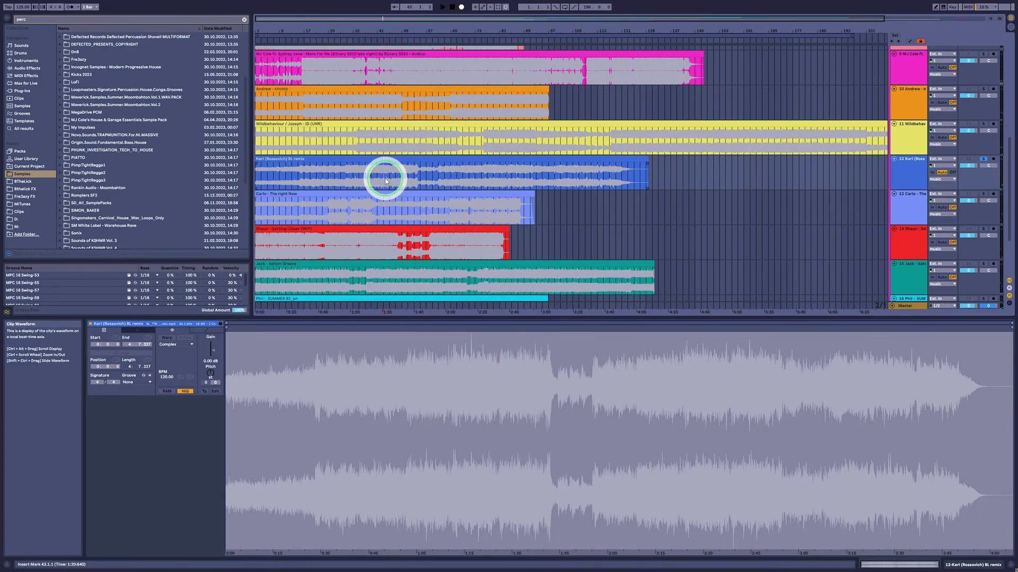
Select bars 1 to 15 of track 12 to point out the intro, then place the insert marker at bar 41.
{"action": "left_click", "coordinate": [274, 175]}
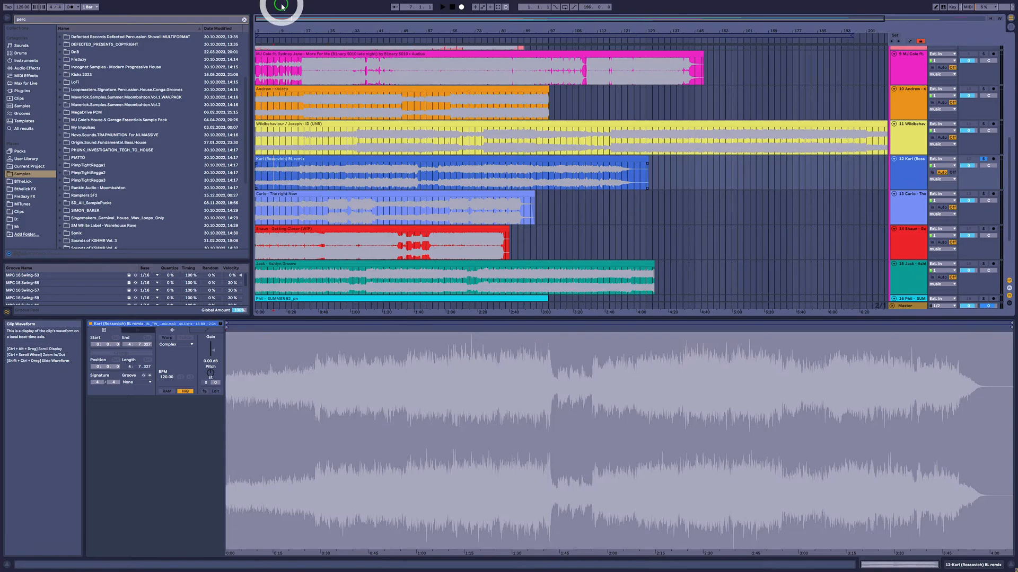
{"action": "left_click_drag", "start_coordinate": [268, 23], "coordinate": [263, 27]}
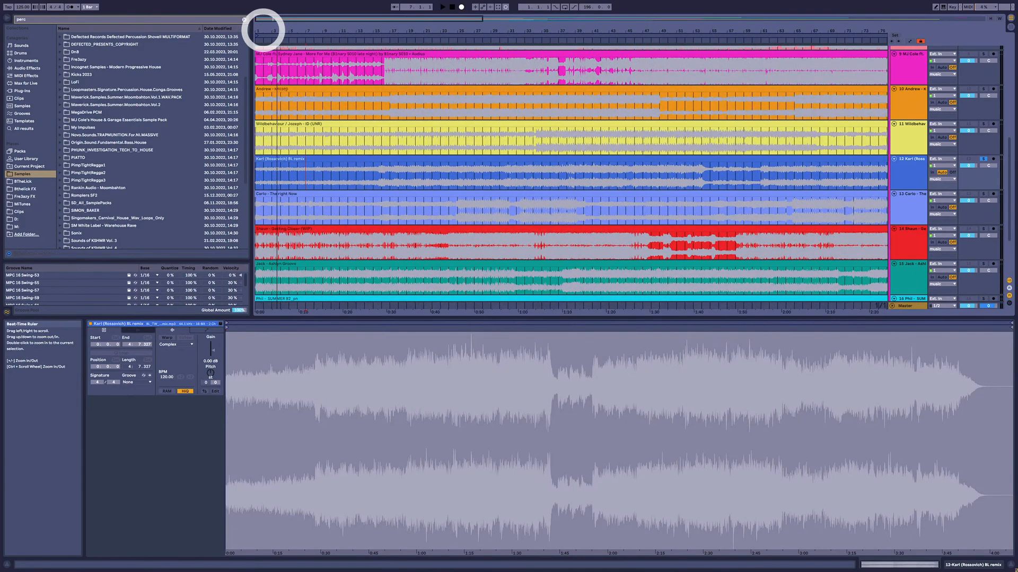
{"action": "left_click_drag", "start_coordinate": [376, 177], "coordinate": [249, 168]}
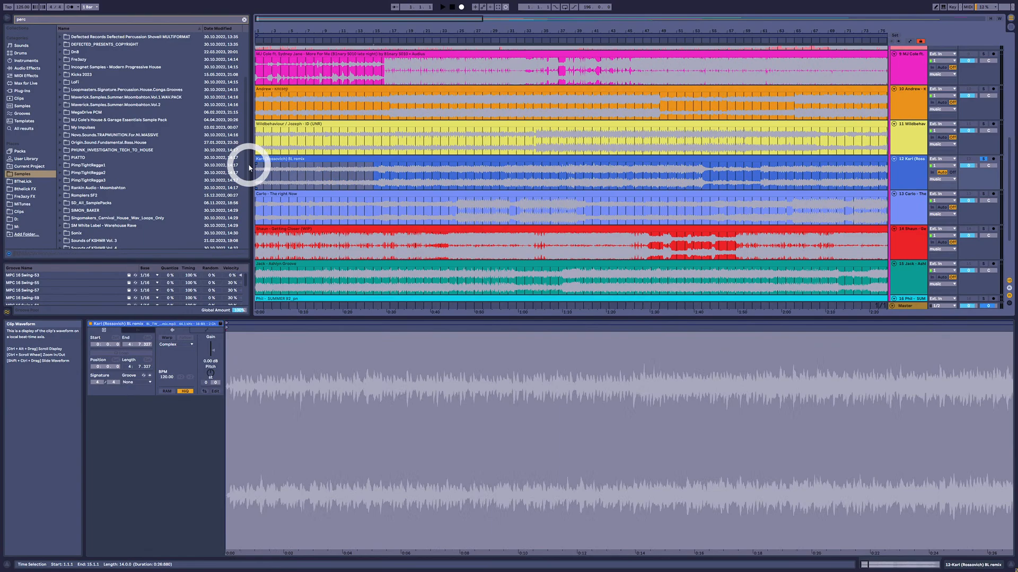
{"action": "left_click", "coordinate": [279, 171]}
{"action": "left_click", "coordinate": [397, 171]}
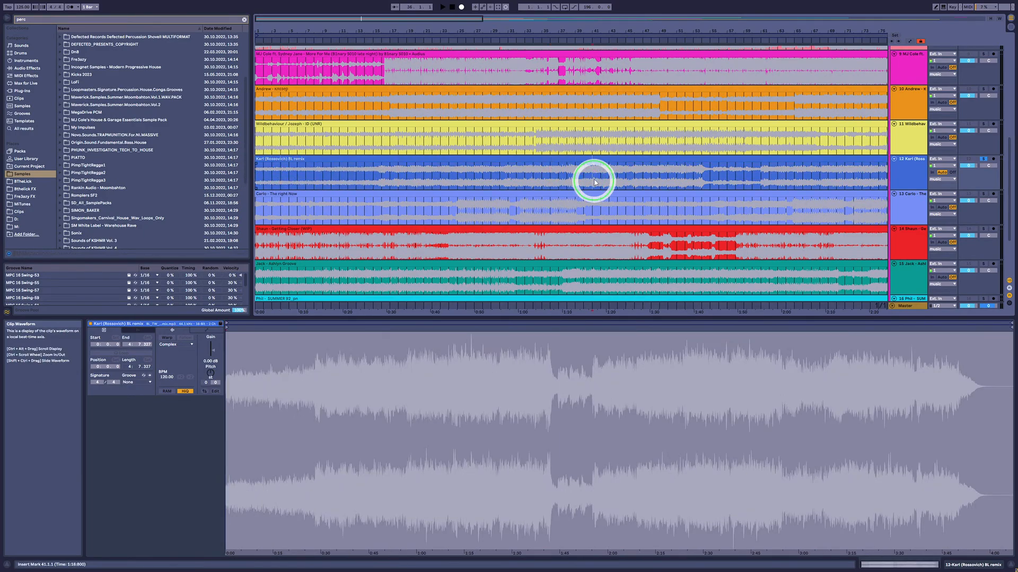
Select track 12's breakdown, then play the section from bar 61 and place the insert marker at bar 71.
{"action": "left_click_drag", "start_coordinate": [573, 33], "coordinate": [573, 24]}
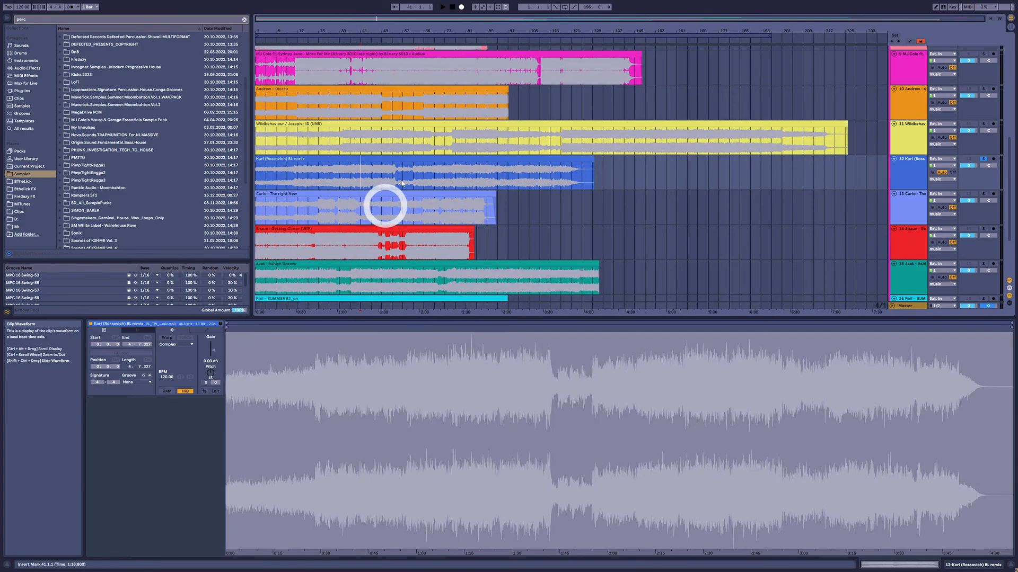
{"action": "left_click_drag", "start_coordinate": [396, 177], "coordinate": [417, 179]}
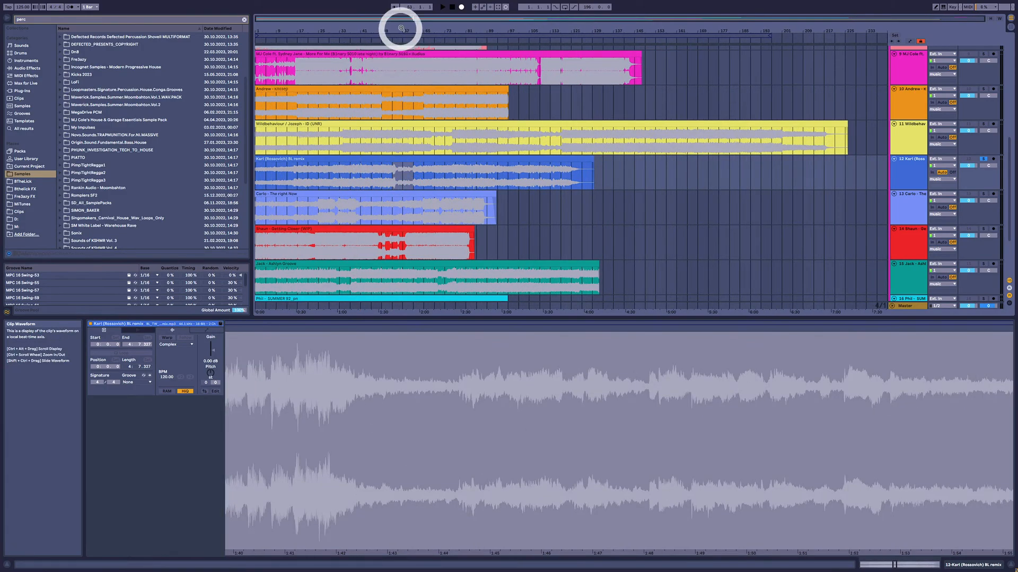
{"action": "left_click_drag", "start_coordinate": [401, 27], "coordinate": [402, 28]}
{"action": "left_click", "coordinate": [432, 179]}
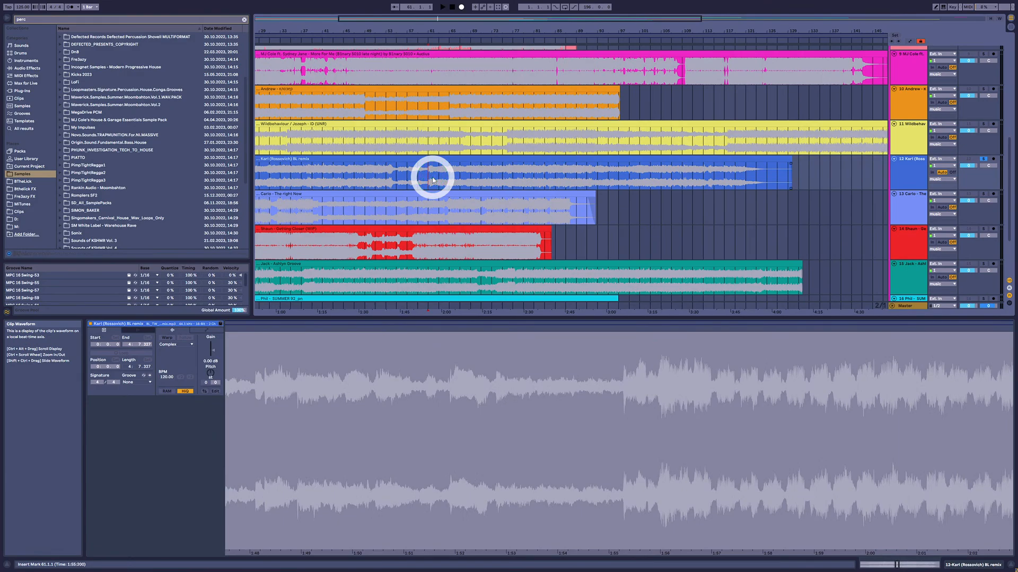
{"action": "key", "text": "space"}
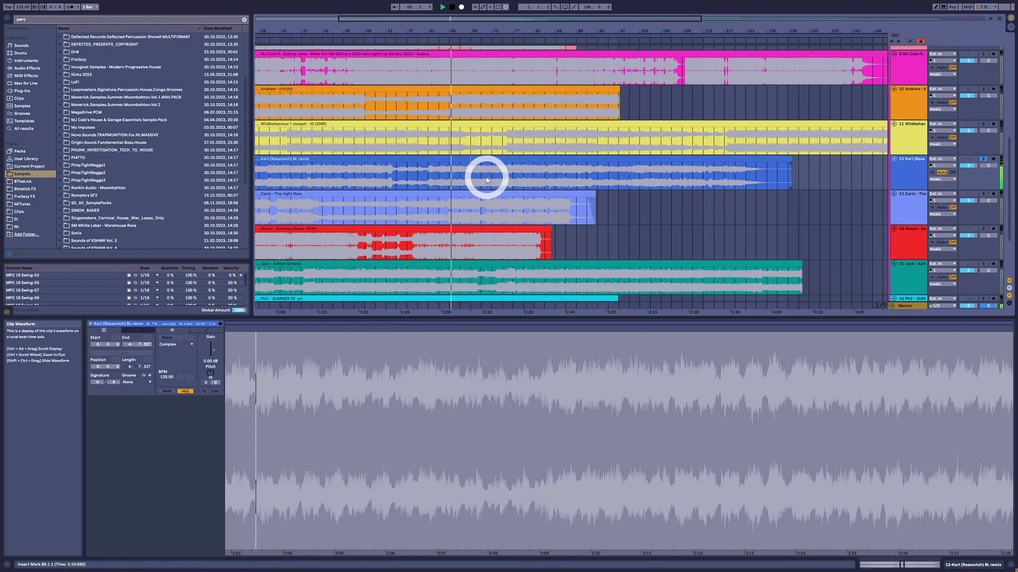
{"action": "key", "text": "space"}
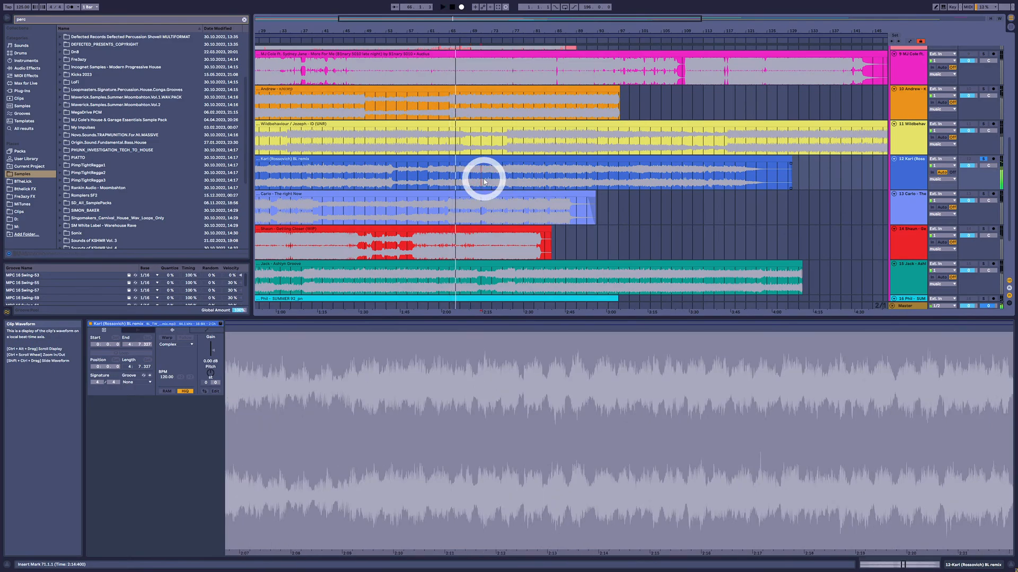
{"action": "left_click", "coordinate": [483, 180]}
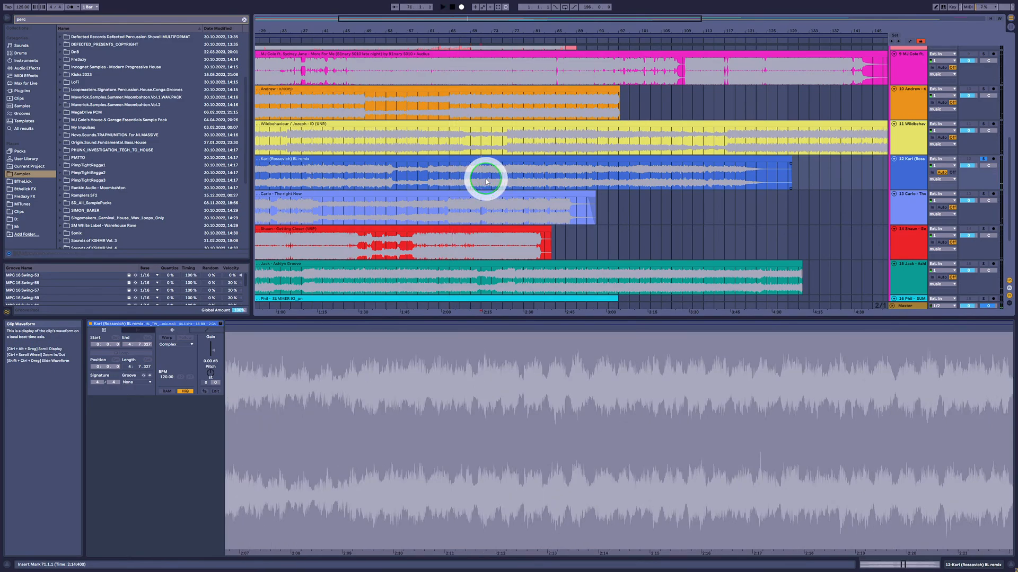
Place the insert marker in track 12 at bars 73 and 69 and play the section from there.
{"action": "left_click", "coordinate": [492, 181]}
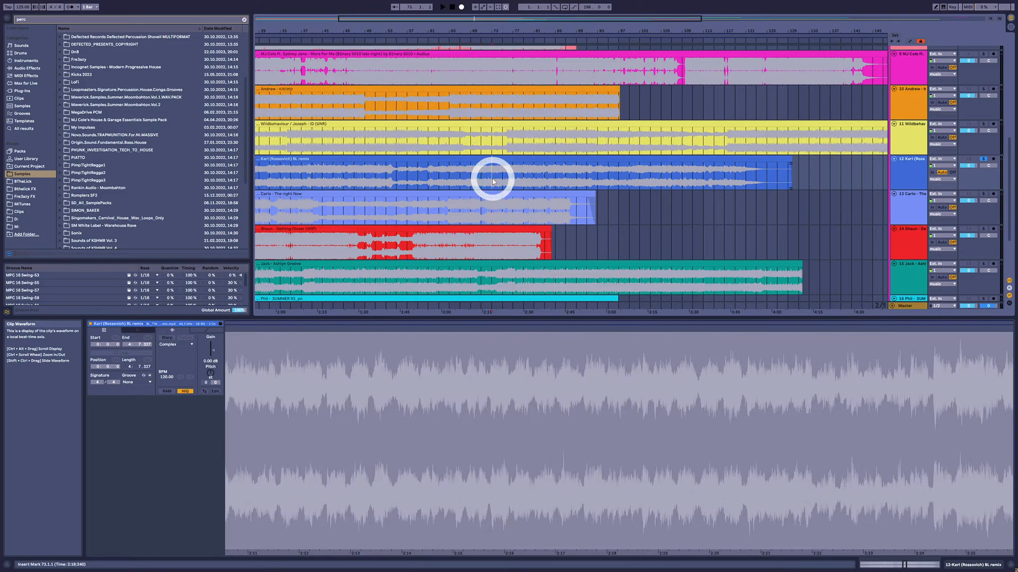
{"action": "key", "text": "space"}
{"action": "left_click", "coordinate": [503, 176]}
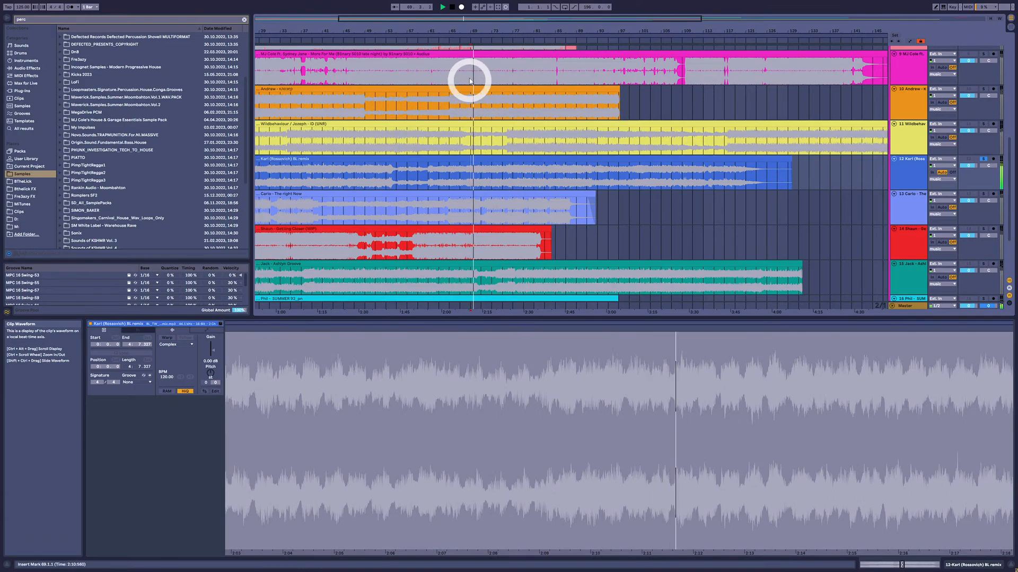
{"action": "left_click", "coordinate": [473, 32]}
{"action": "left_click_drag", "start_coordinate": [473, 33], "coordinate": [476, 27]}
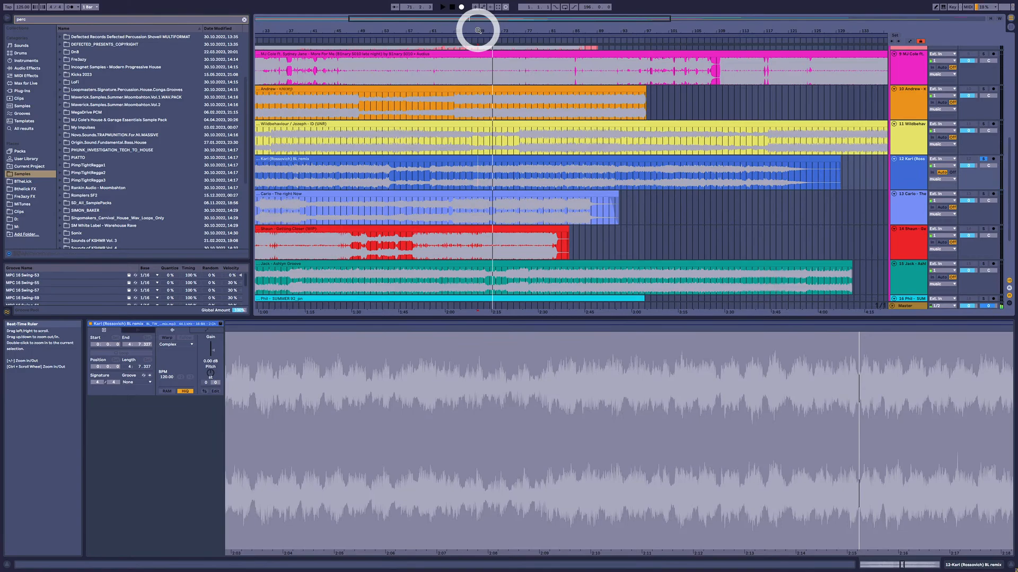
Mark track 12 at bars 92 and 86 during playback, then play it from bar 75.
{"action": "left_click", "coordinate": [620, 163]}
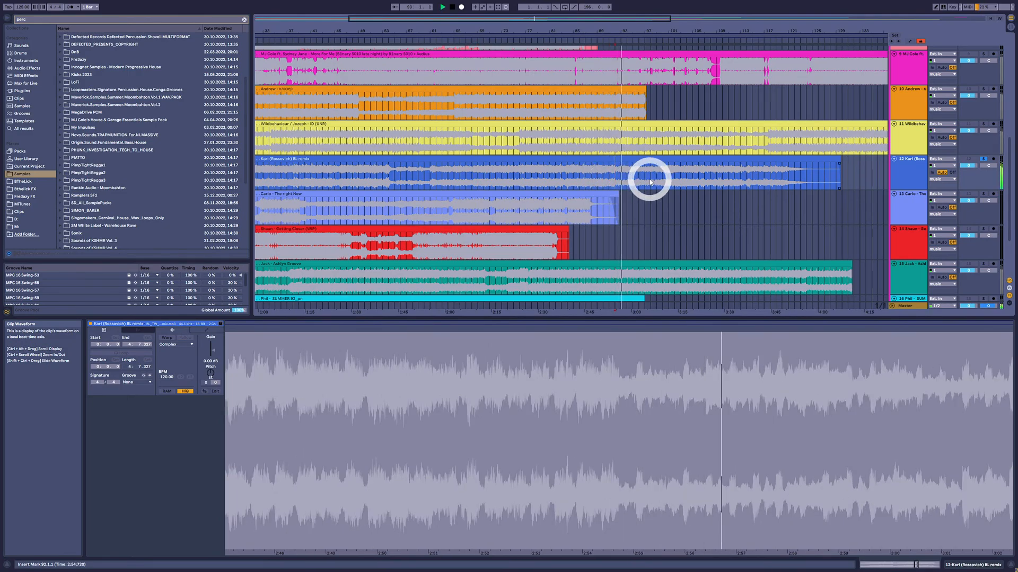
{"action": "left_click", "coordinate": [580, 176]}
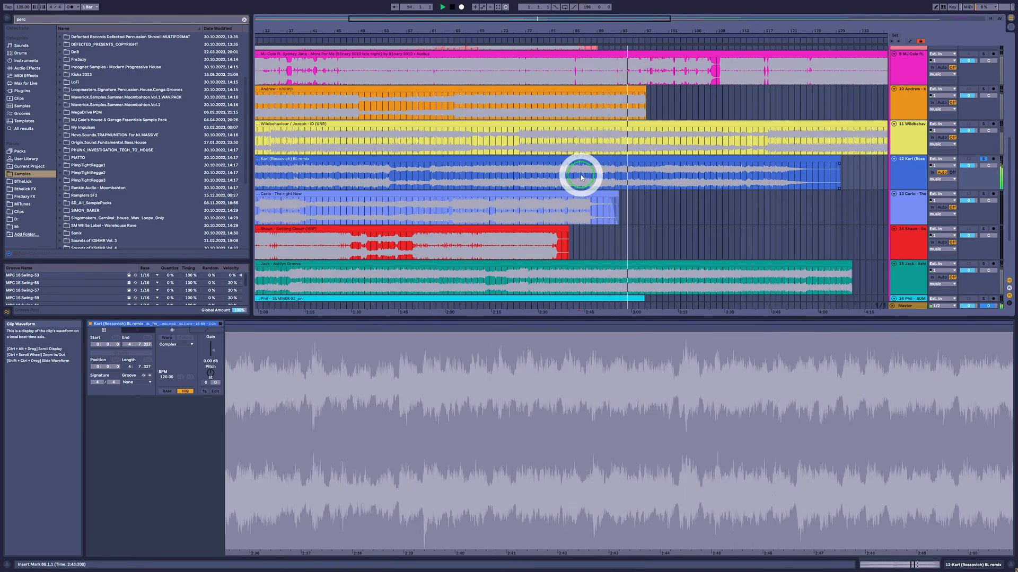
{"action": "left_click", "coordinate": [517, 176]}
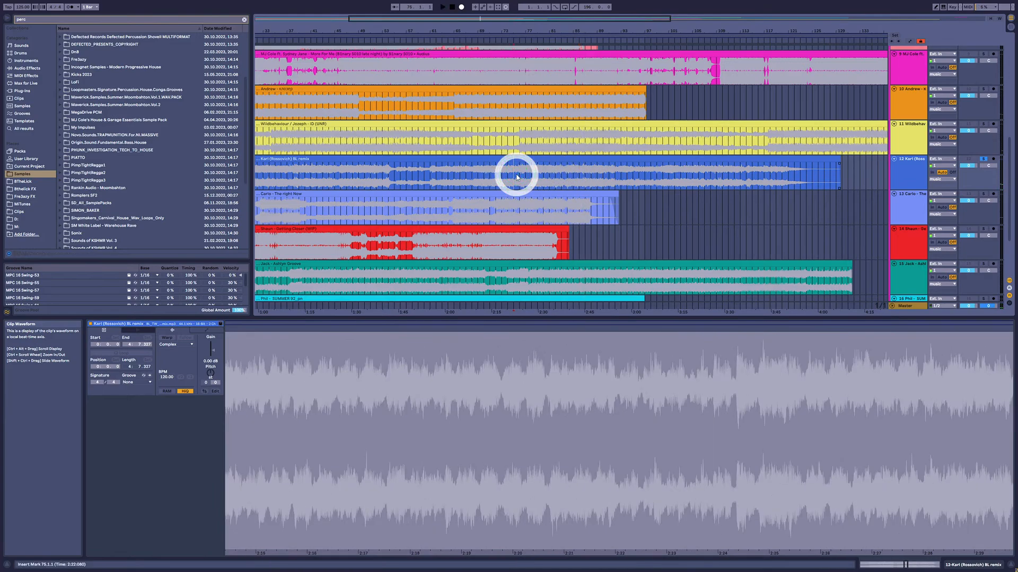
{"action": "key", "text": "space"}
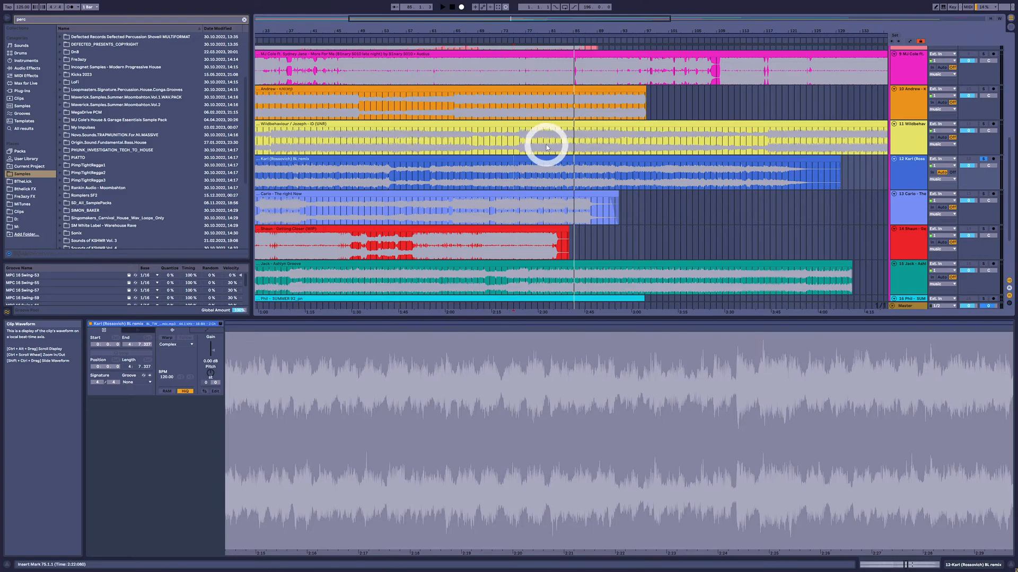
Select bars 88 to 92 of track 12, then play from bar 92 and place the insert marker at bar 96.
{"action": "left_click_drag", "start_coordinate": [570, 170], "coordinate": [616, 182]}
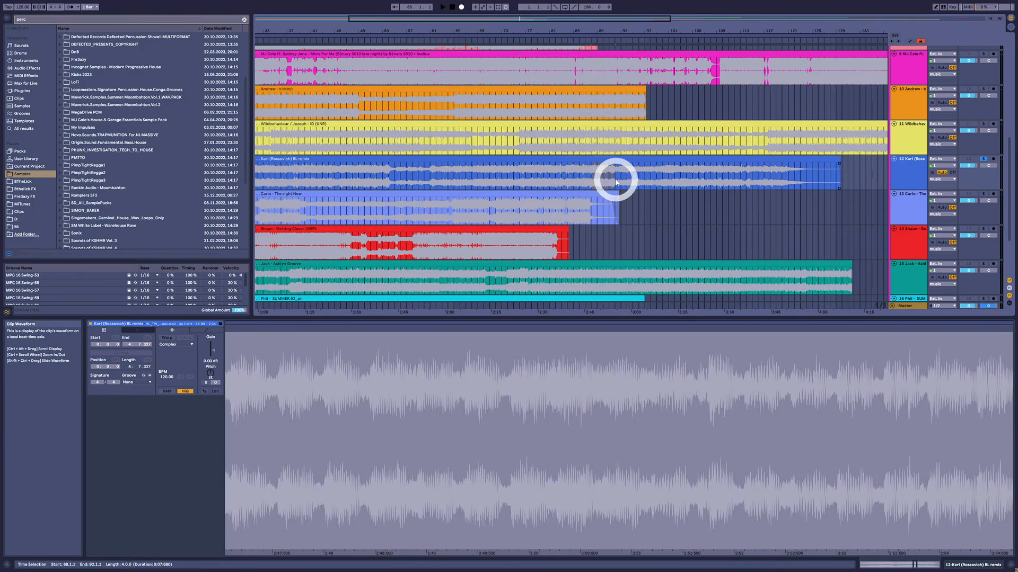
{"action": "left_click", "coordinate": [616, 182]}
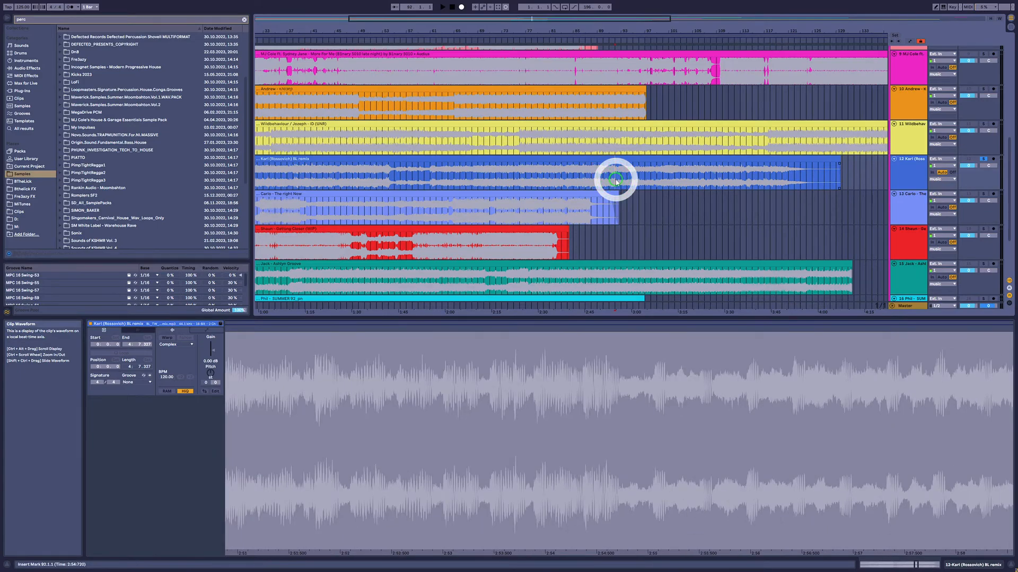
{"action": "key", "text": "space"}
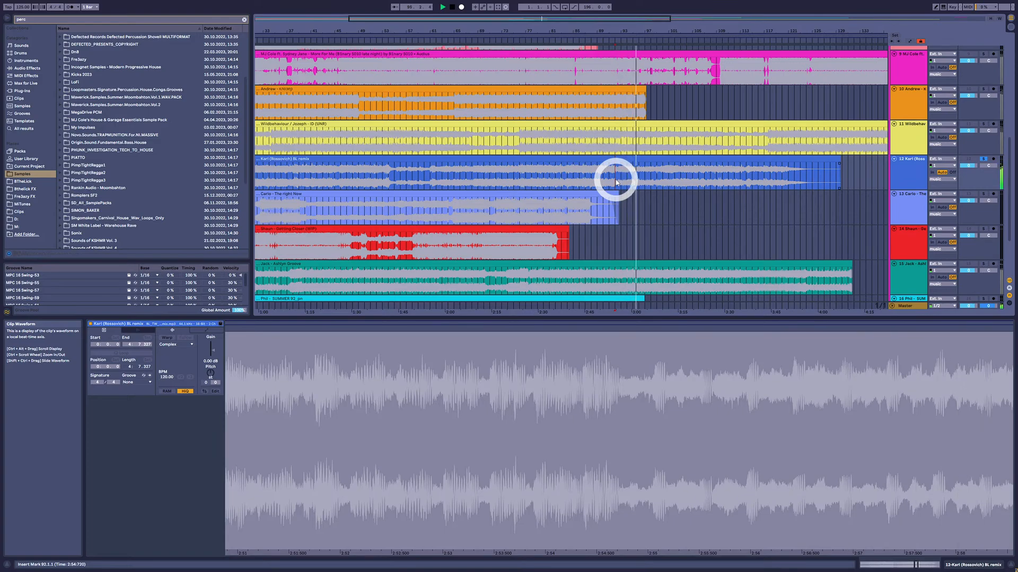
{"action": "left_click", "coordinate": [640, 183]}
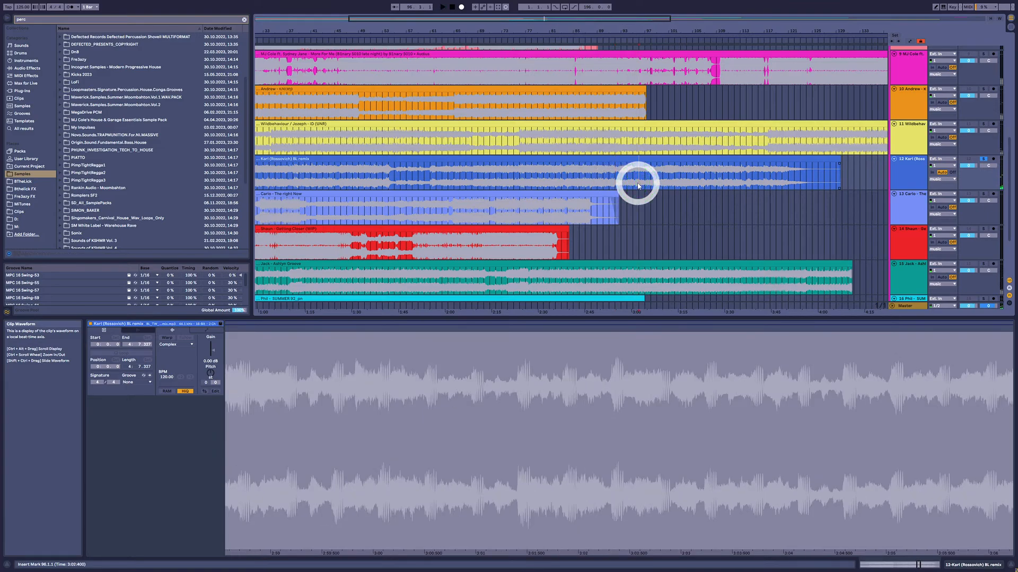
Play track 12 from bar 100, then unsolo the track, stop playback and place the insert marker at bar 84.
{"action": "left_click", "coordinate": [665, 178]}
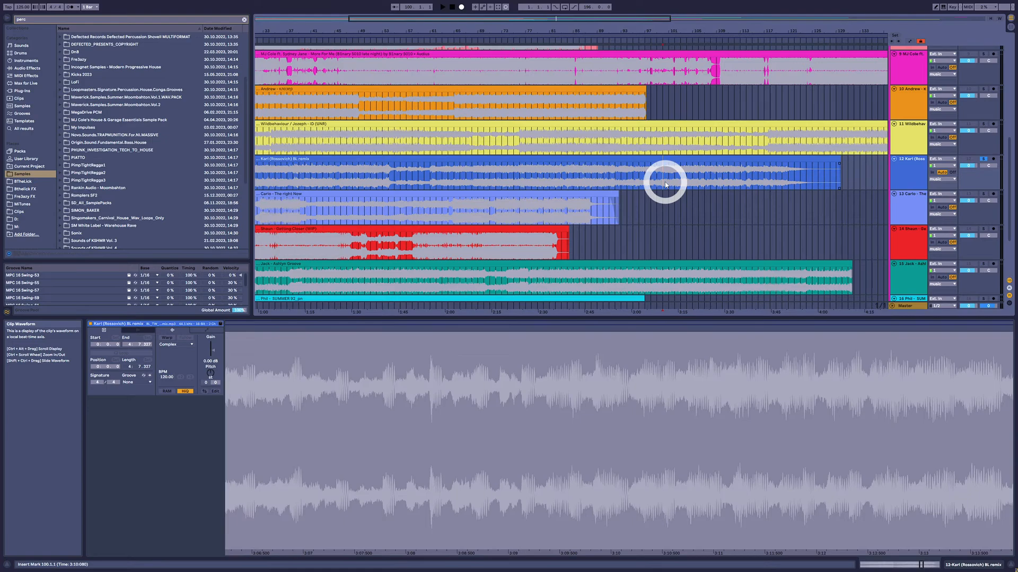
{"action": "key", "text": "space"}
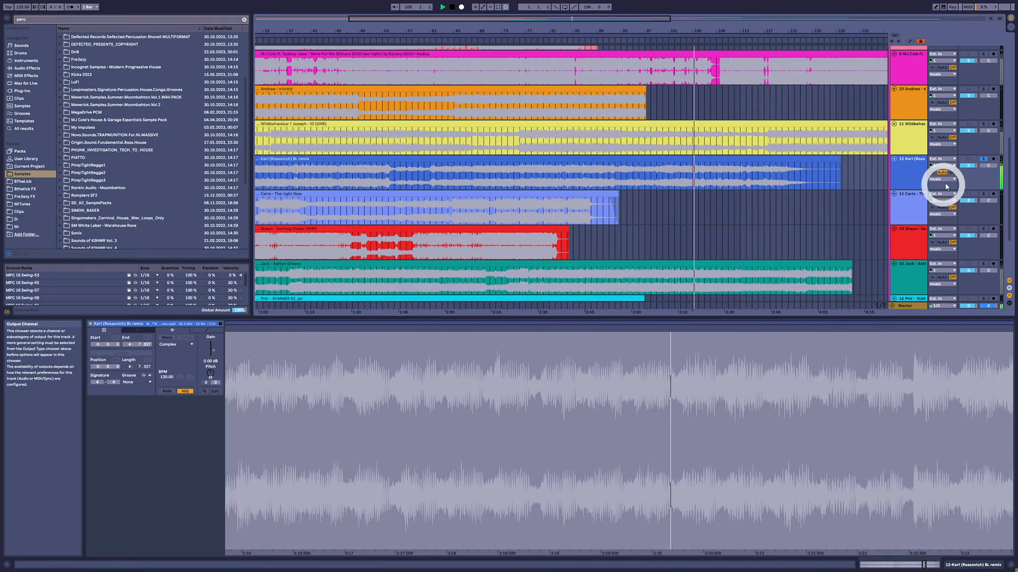
{"action": "left_click", "coordinate": [986, 161]}
{"action": "key", "text": "space"}
{"action": "left_click", "coordinate": [574, 179]}
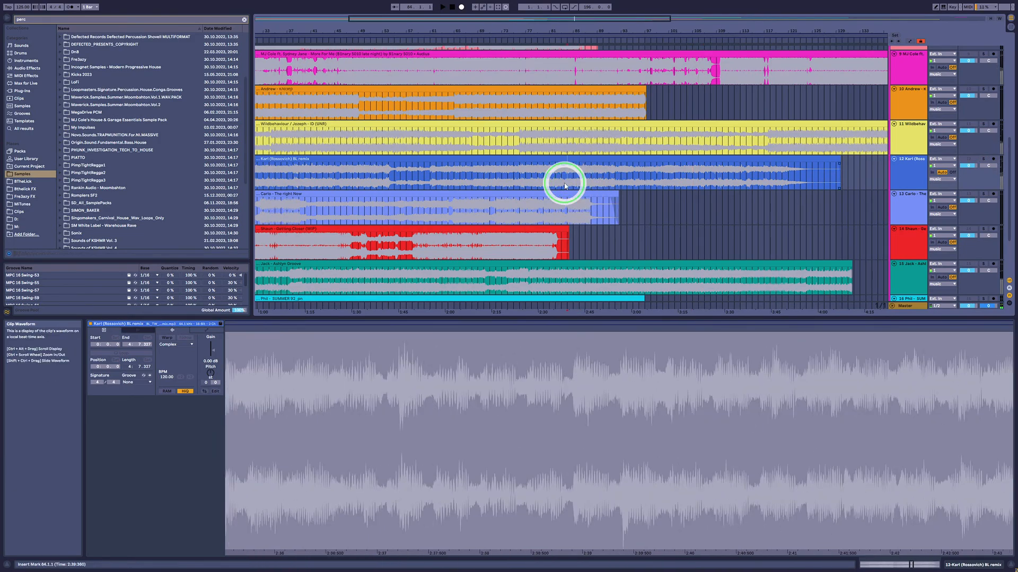
Select track 13's clip, solo track 13 and place the insert marker at bar 25.
{"action": "left_click", "coordinate": [525, 216]}
{"action": "left_click", "coordinate": [539, 217]}
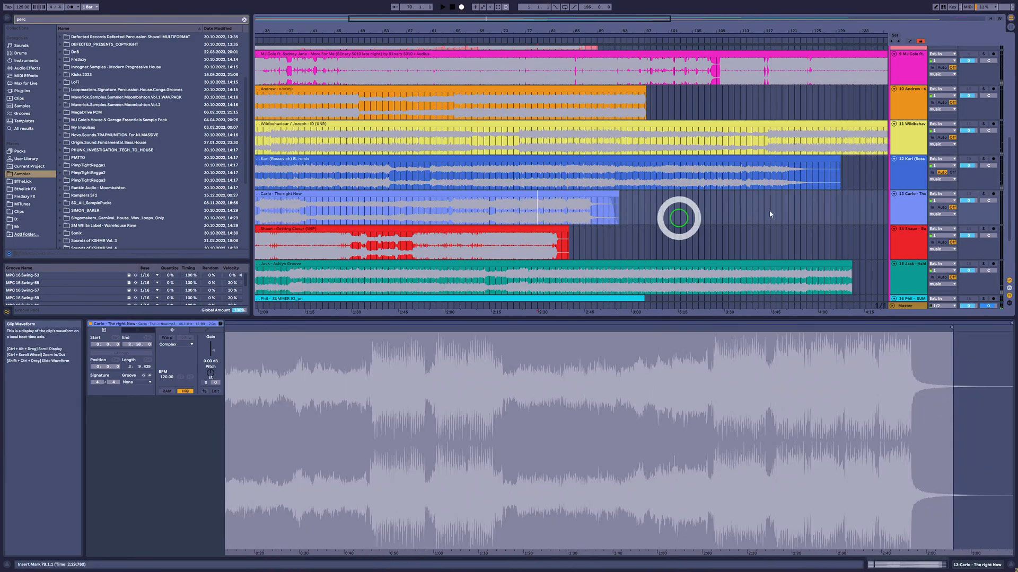
{"action": "left_click", "coordinate": [984, 195]}
{"action": "left_click", "coordinate": [472, 216]}
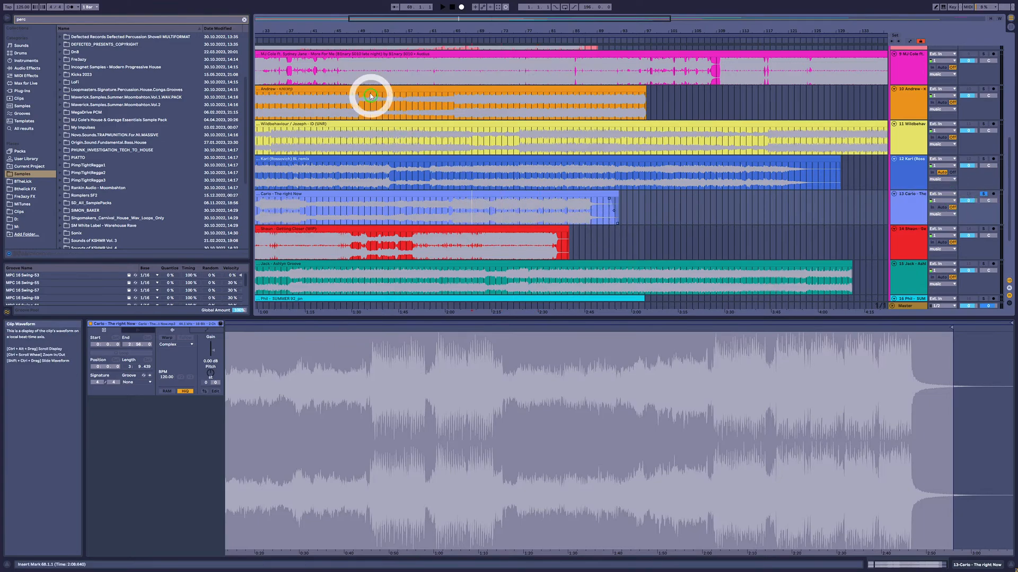
{"action": "mouse_move", "coordinate": [367, 34]}
{"action": "left_mouse_down"}
{"action": "mouse_move", "coordinate": [387, 27]}
{"action": "mouse_move", "coordinate": [371, 26]}
{"action": "left_mouse_up"}
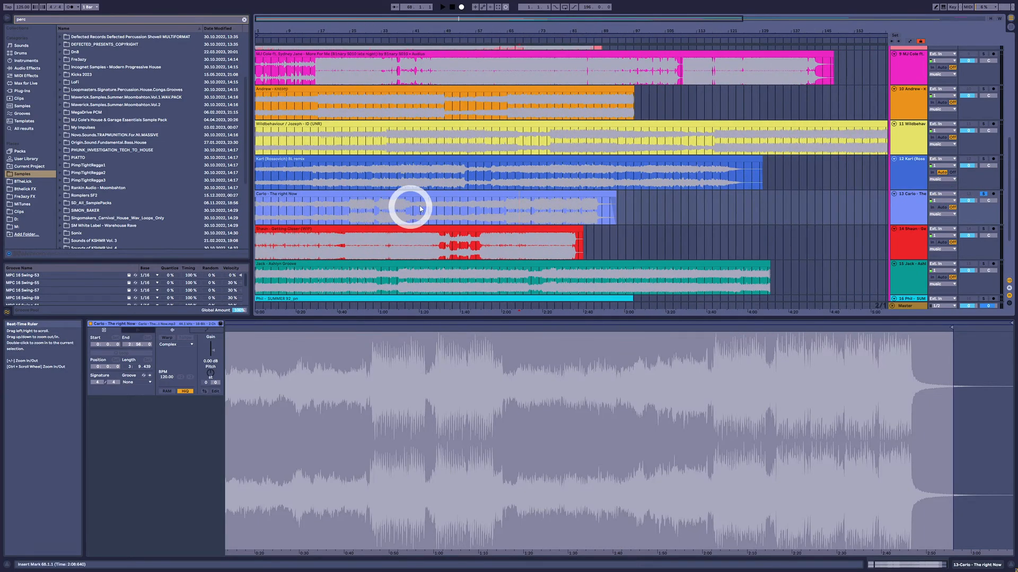
{"action": "left_click", "coordinate": [345, 208]}
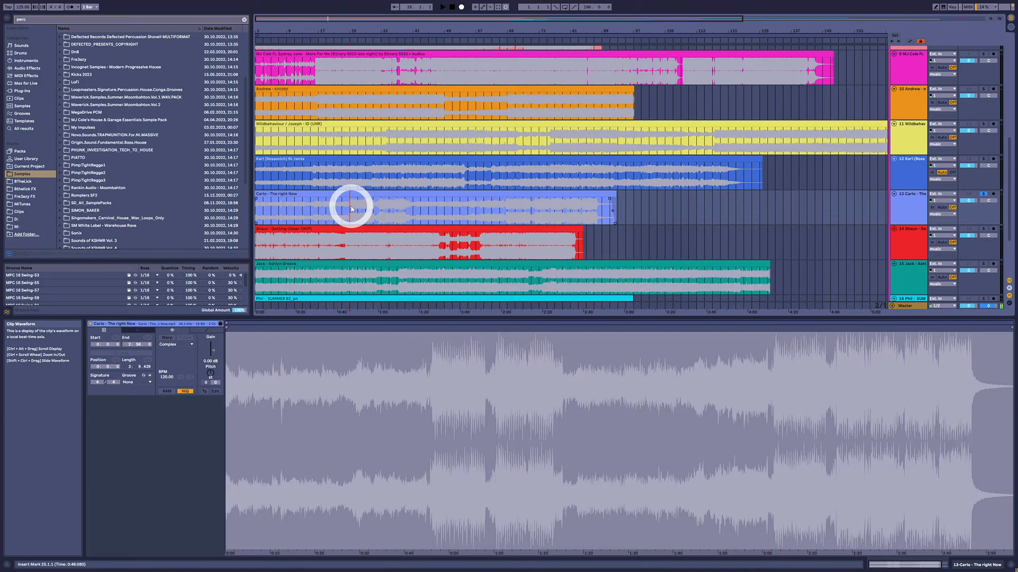
Play the arrangement from bar 1 with track 13 soloed, then select track 13's whole clip.
{"action": "left_click", "coordinate": [258, 177]}
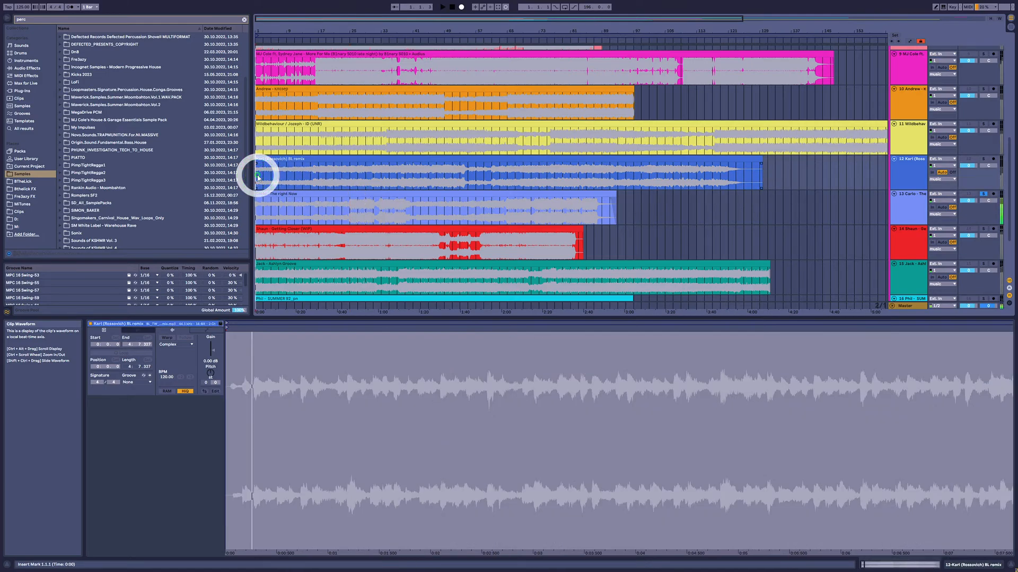
{"action": "key", "text": "space"}
{"action": "left_click", "coordinate": [266, 201]}
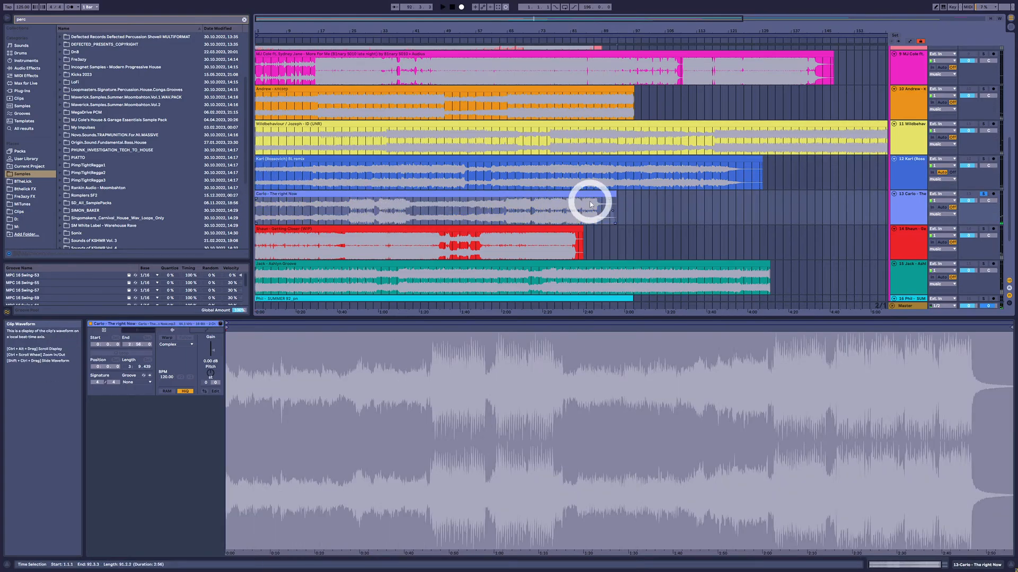
{"action": "left_click", "coordinate": [445, 226]}
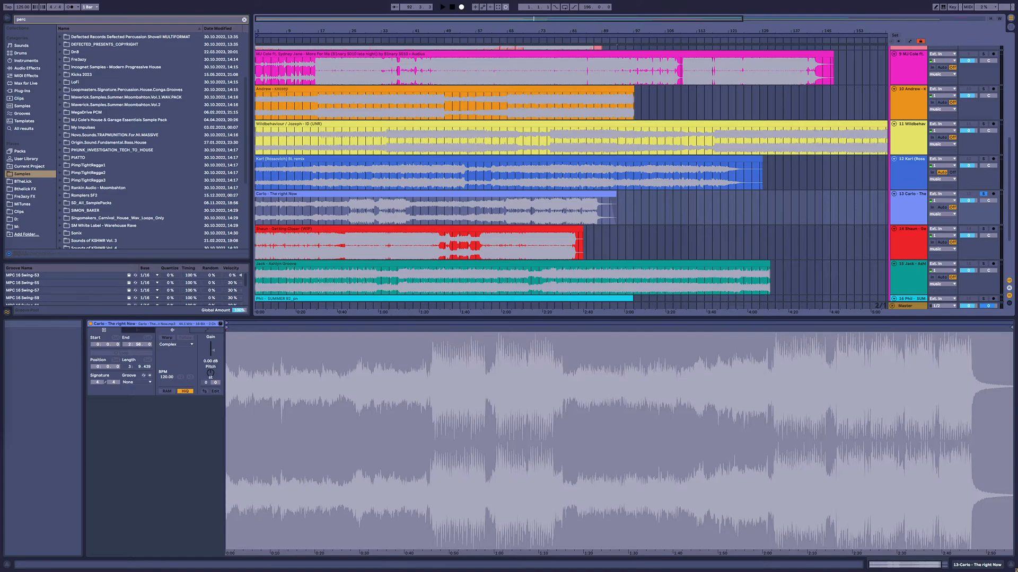
Place the insert marker at bar 5 of track 13 and play the track from there.
{"action": "left_click", "coordinate": [268, 219]}
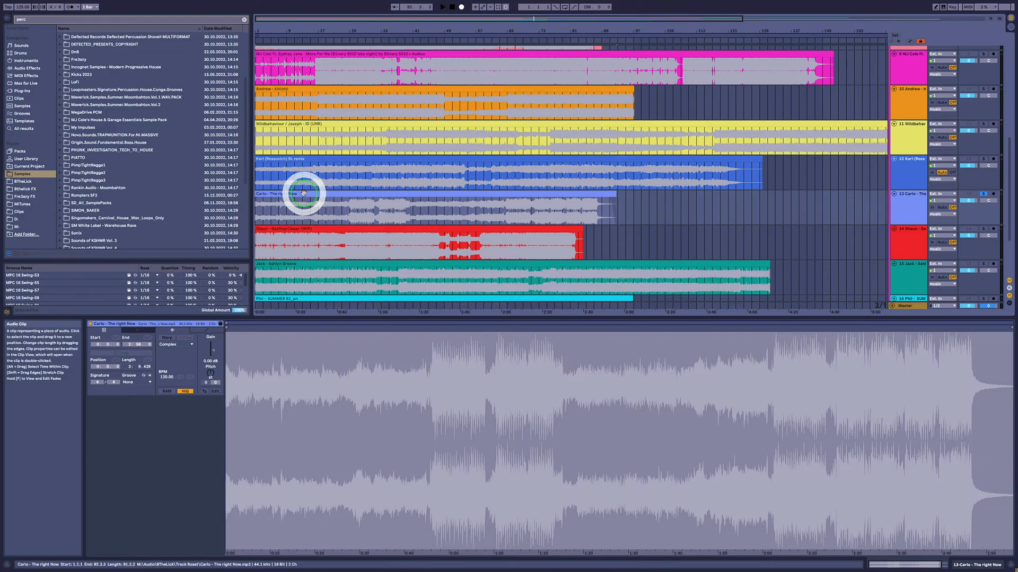
{"action": "left_click", "coordinate": [298, 200]}
{"action": "left_click", "coordinate": [271, 198]}
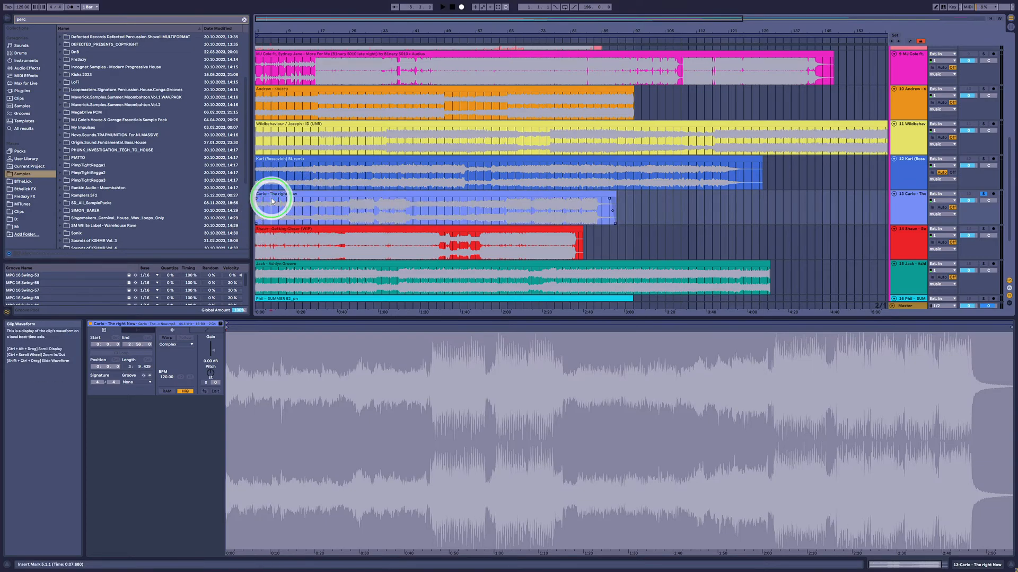
{"action": "key", "text": "space"}
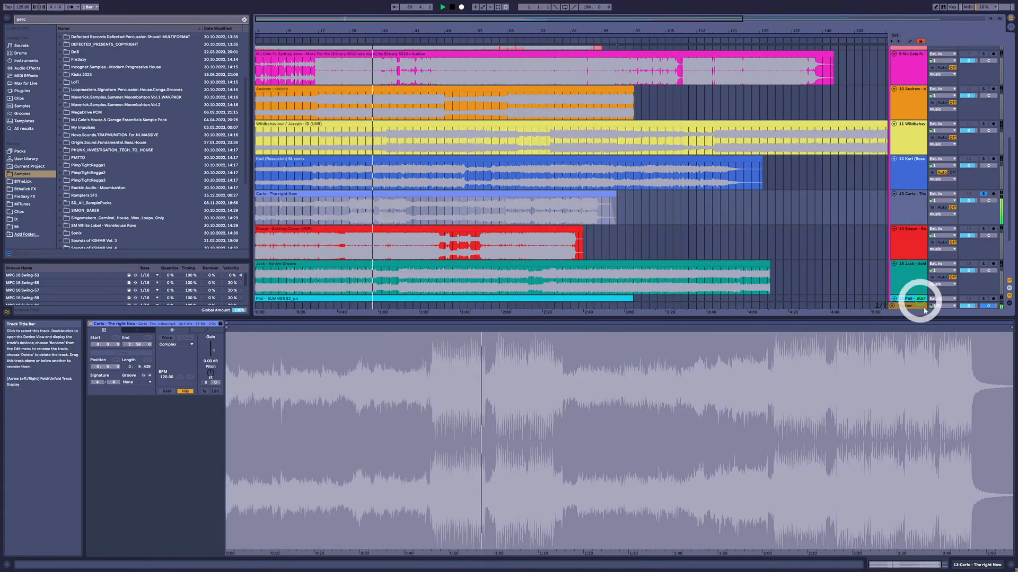
Show the Master track's devices and audition playback with EQ Three activated, then deactivate it again.
{"action": "left_click", "coordinate": [914, 306]}
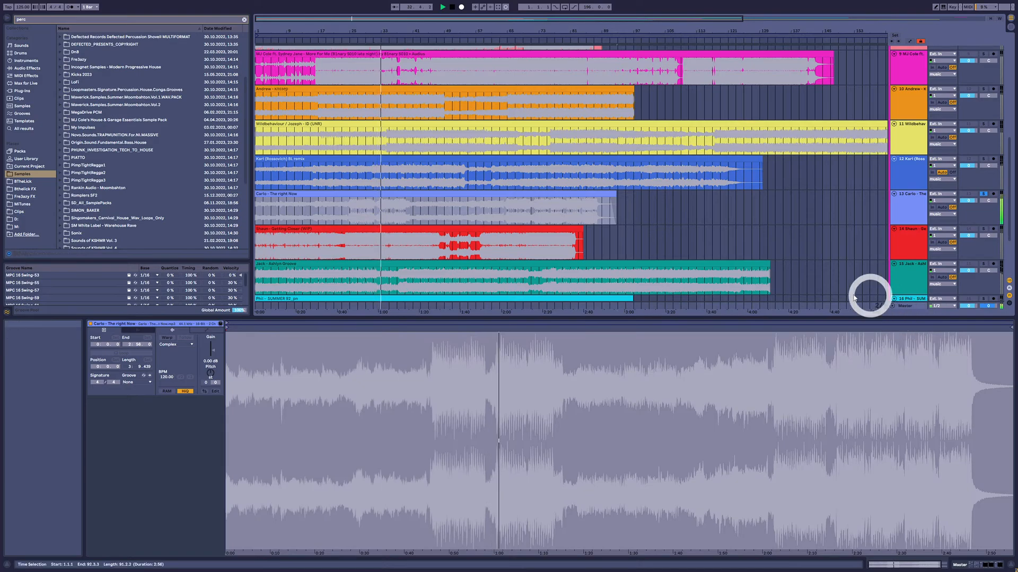
{"action": "left_click", "coordinate": [907, 310]}
{"action": "left_click", "coordinate": [156, 486]}
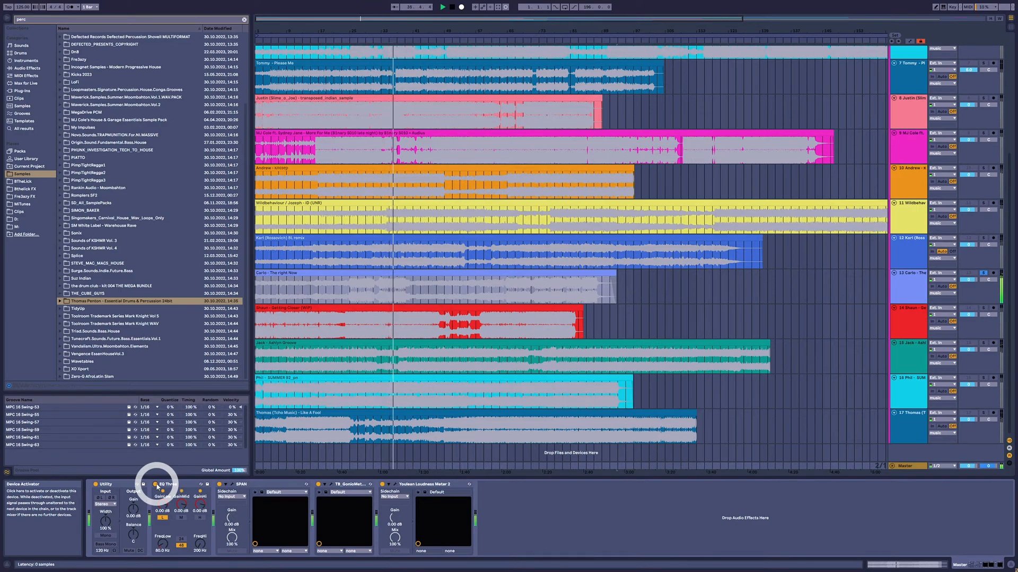
{"action": "left_click", "coordinate": [156, 486]}
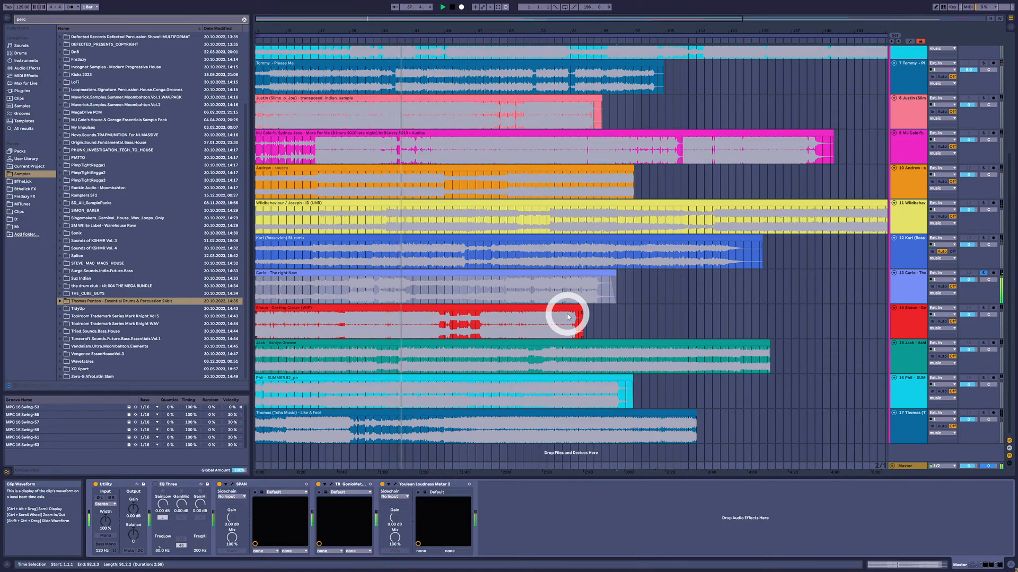
Select bars 15 to 19 of track 13, play from bar 19, then mark bars 81 and 75.
{"action": "left_click", "coordinate": [325, 290]}
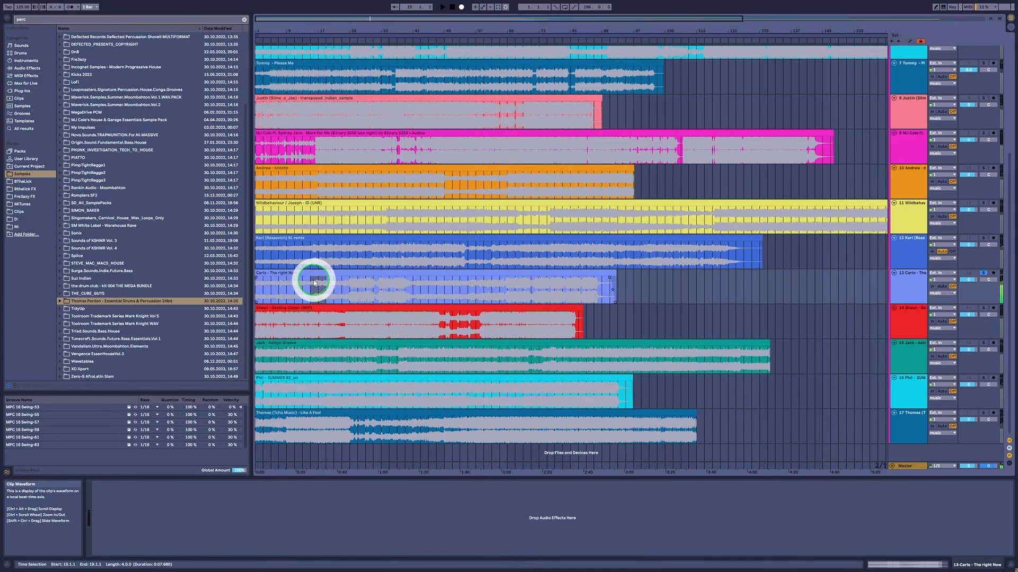
{"action": "left_click", "coordinate": [324, 290]}
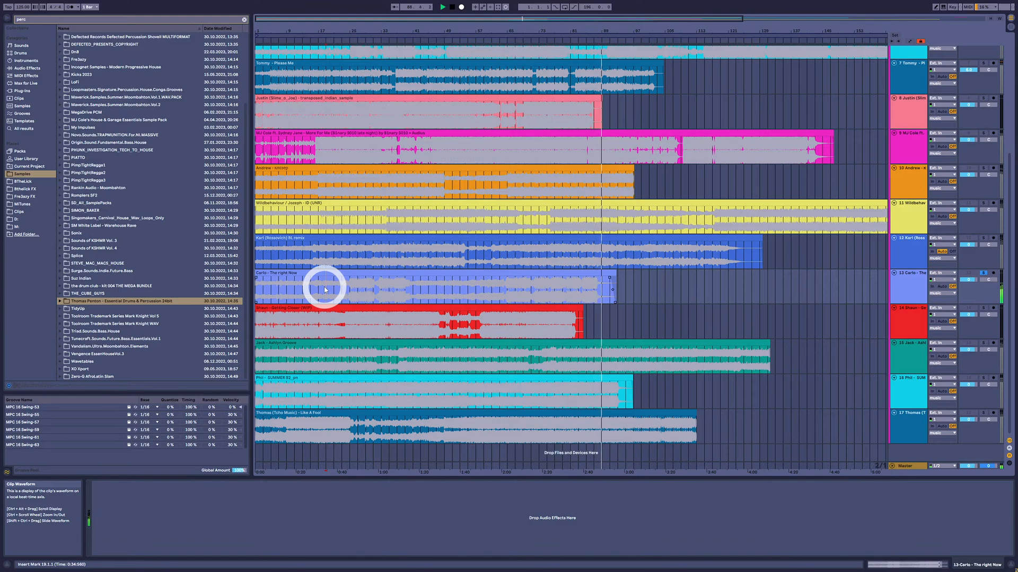
{"action": "left_click", "coordinate": [569, 294]}
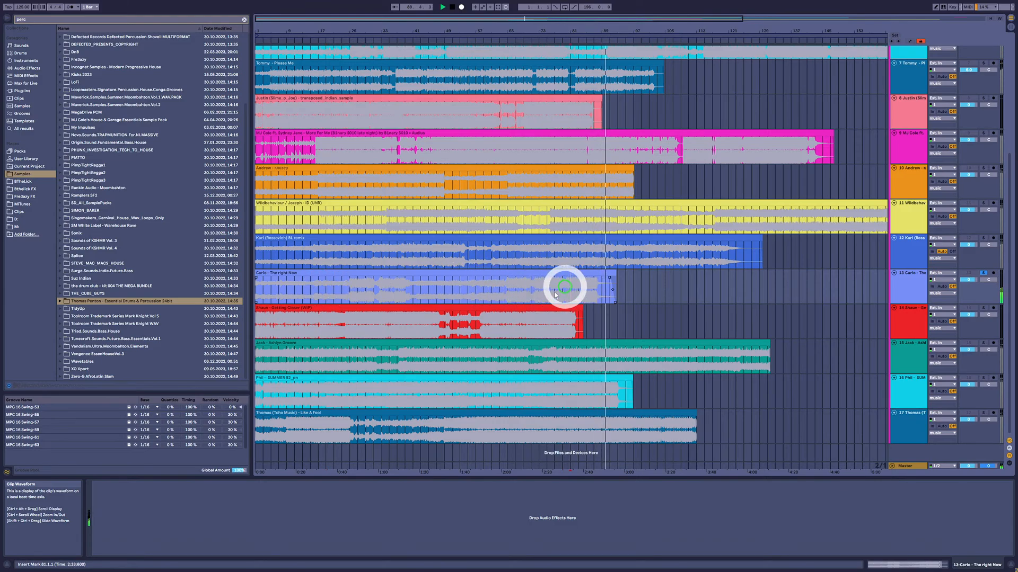
{"action": "left_click", "coordinate": [548, 296]}
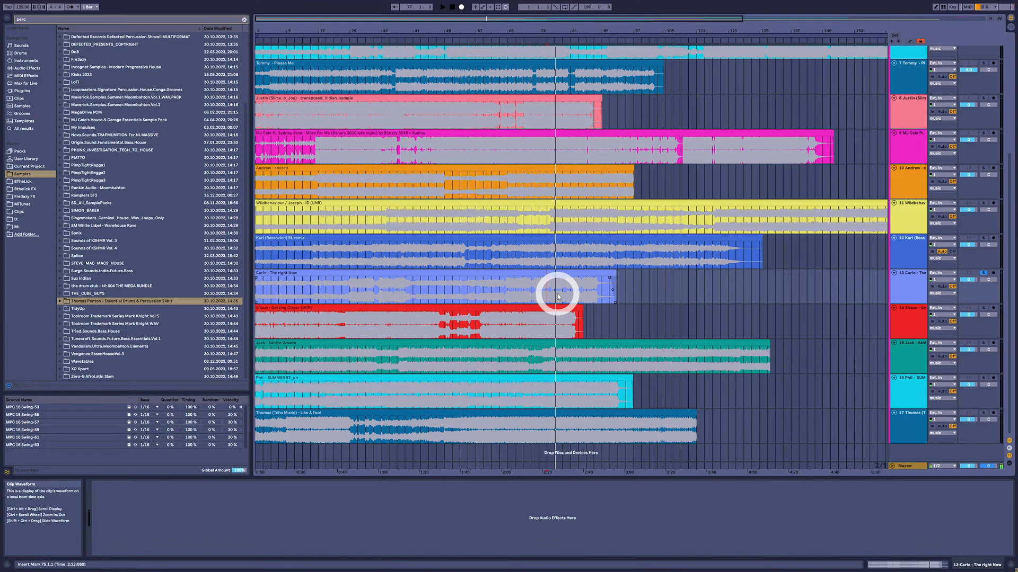
Place the insert marker at bar 81 of track 13 and play the ending section from there.
{"action": "key", "text": "space"}
{"action": "left_click", "coordinate": [568, 297]}
{"action": "key", "text": "space"}
{"action": "key", "text": "space"}
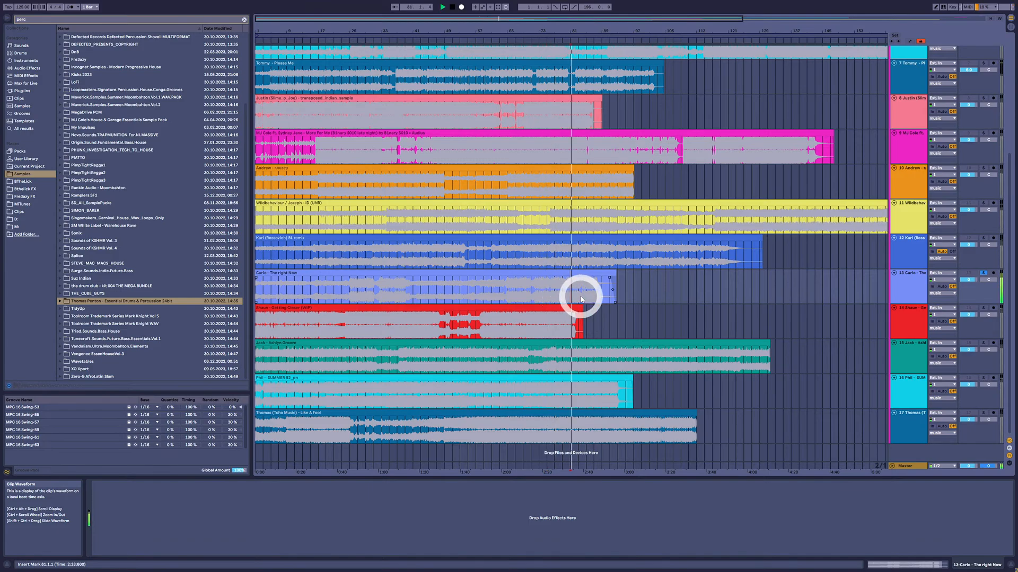
Play track 13 from bar 77, then stop and place the insert marker at bar 65.
{"action": "left_click", "coordinate": [555, 295]}
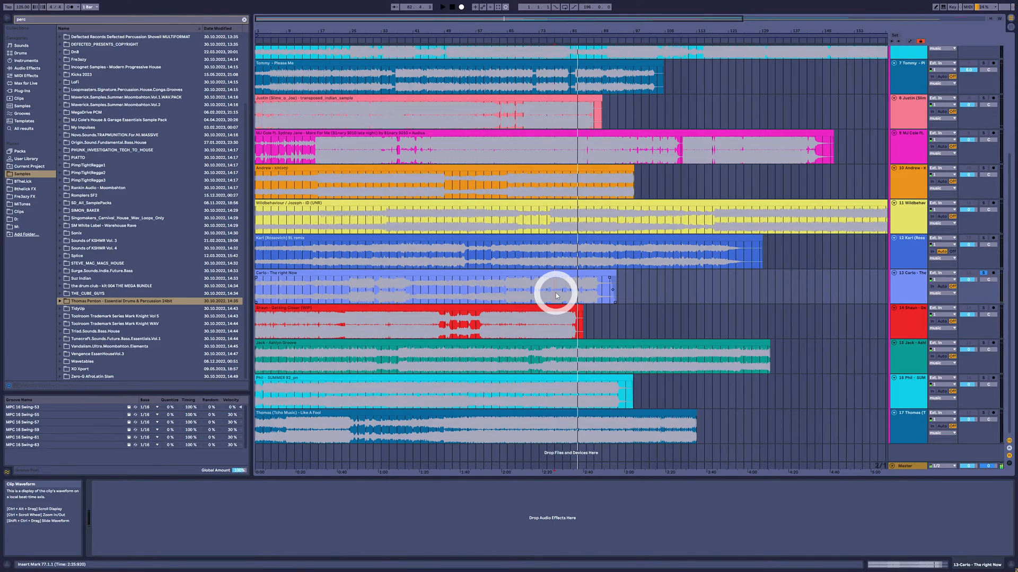
{"action": "left_click", "coordinate": [553, 289]}
{"action": "key", "text": "space"}
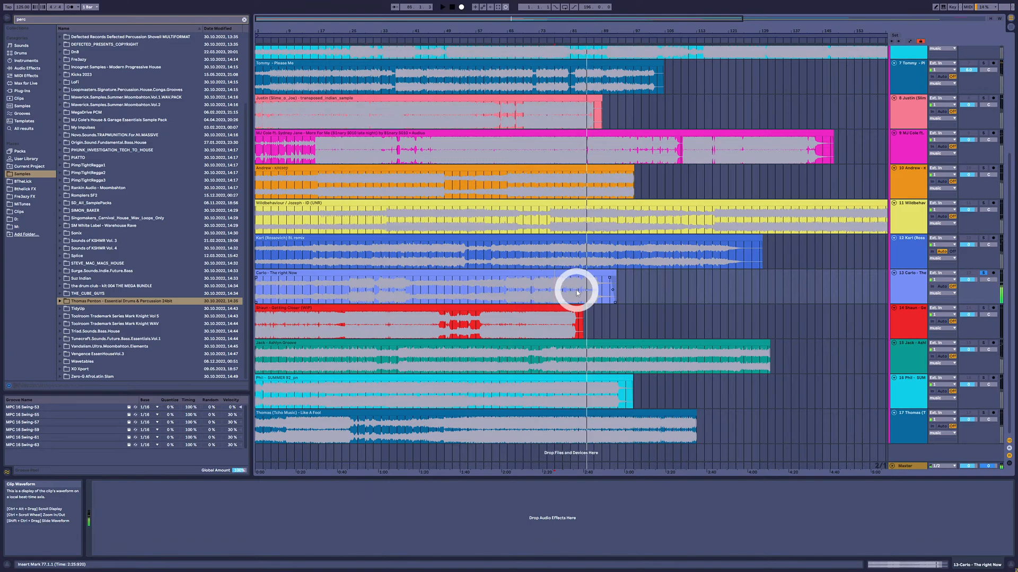
{"action": "key", "text": "space"}
{"action": "left_click", "coordinate": [505, 290]}
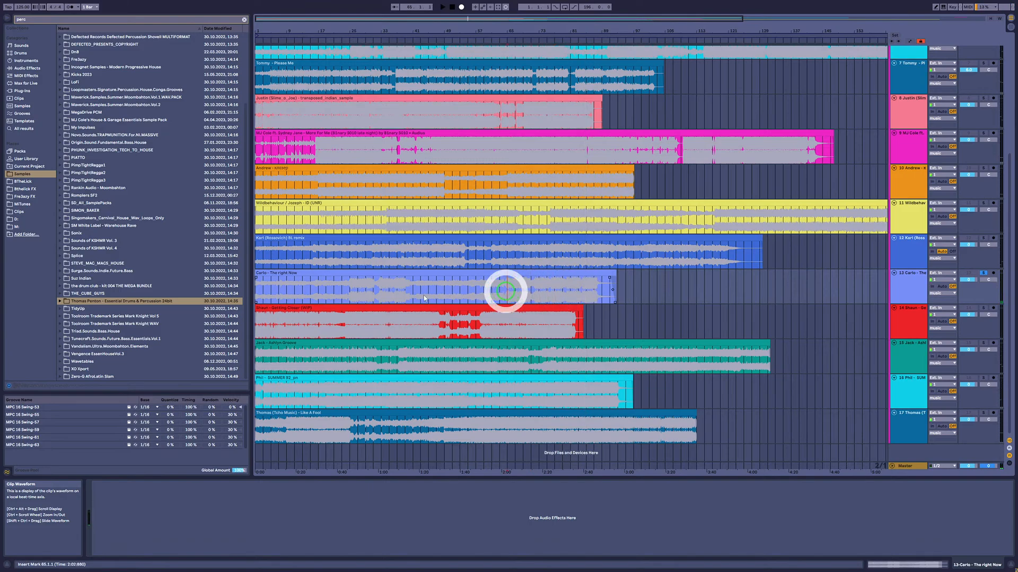
Mark bars 25 and 65 of track 13, then select the section from bar 25 to near the clip's end.
{"action": "left_click", "coordinate": [352, 299]}
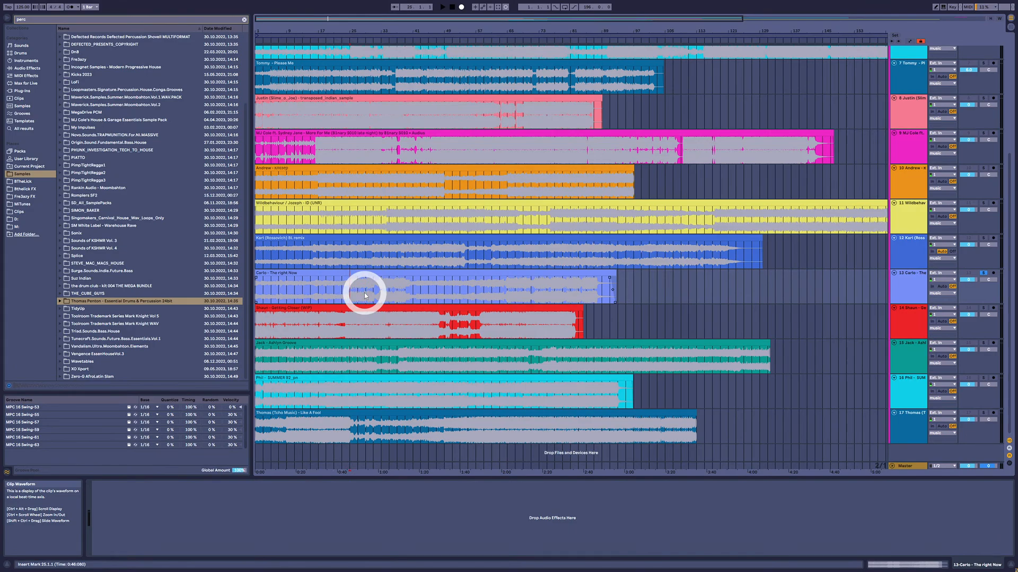
{"action": "left_click", "coordinate": [507, 289]}
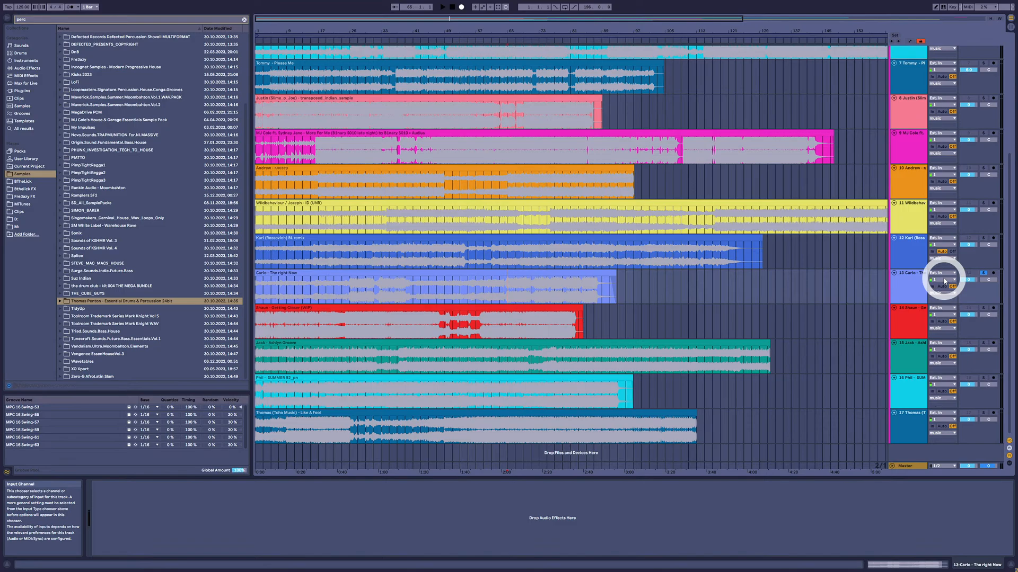
{"action": "left_click", "coordinate": [509, 289]}
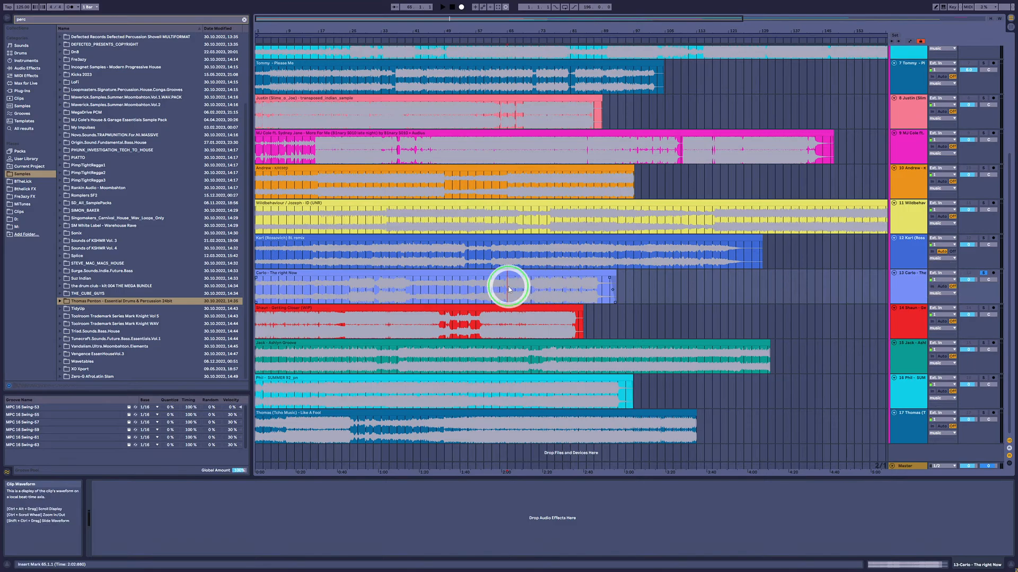
{"action": "left_click_drag", "start_coordinate": [510, 290], "coordinate": [595, 293]}
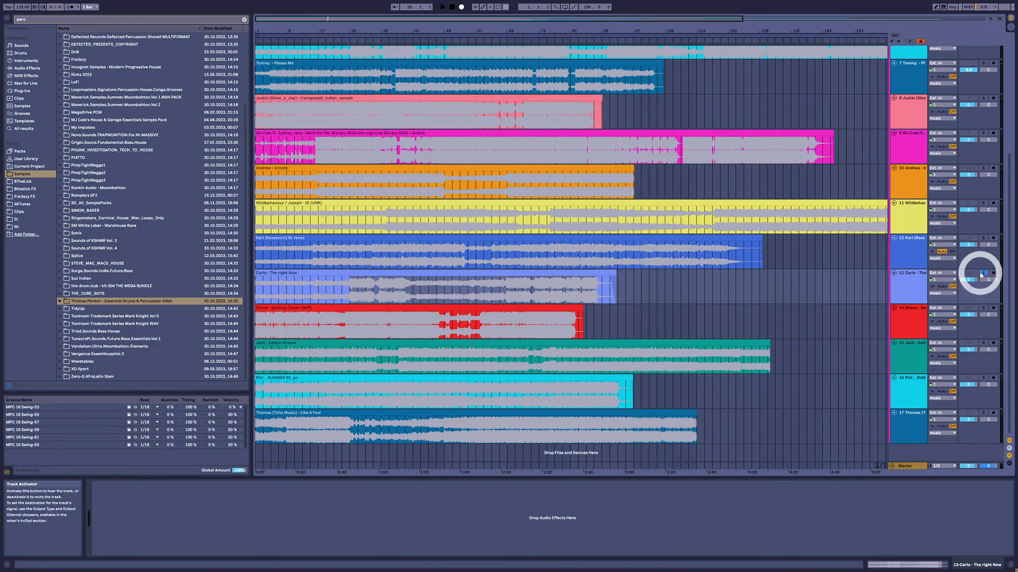
Play track 13 from bar 83, then stop and move the solo to track 14.
{"action": "left_click", "coordinate": [577, 289]}
{"action": "key", "text": "space"}
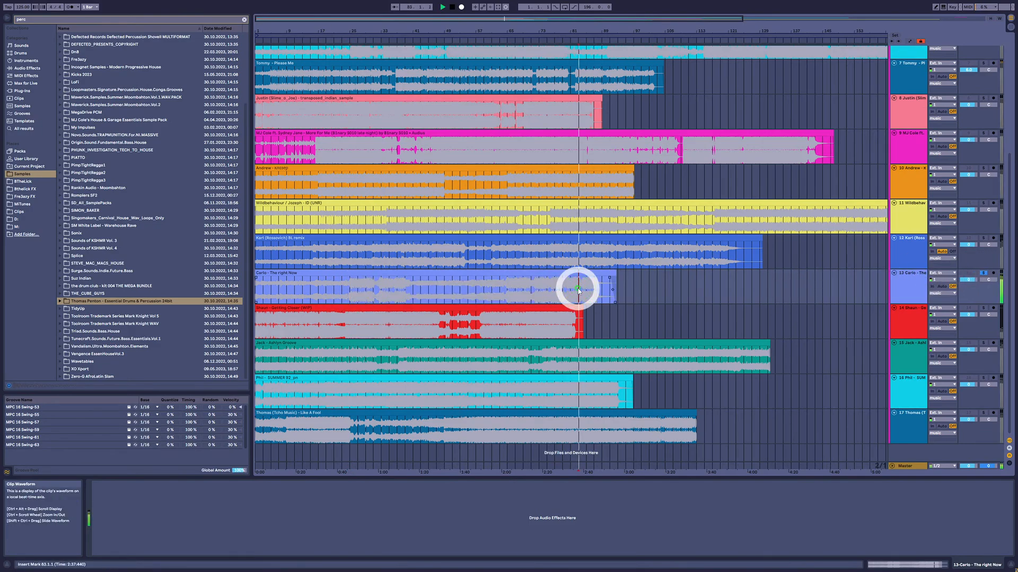
{"action": "left_click", "coordinate": [1011, 295]}
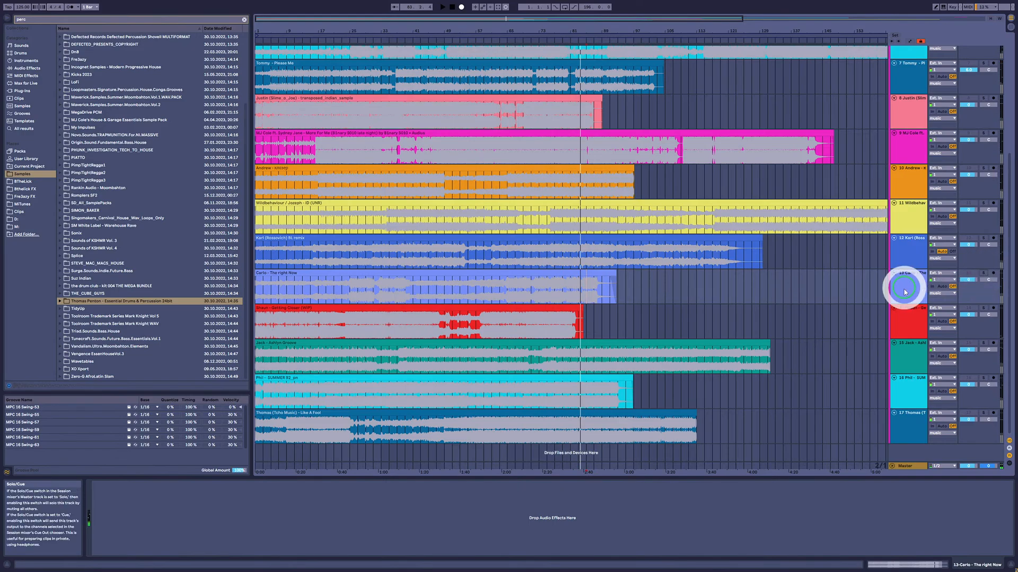
{"action": "left_click", "coordinate": [916, 315]}
{"action": "left_click", "coordinate": [984, 309]}
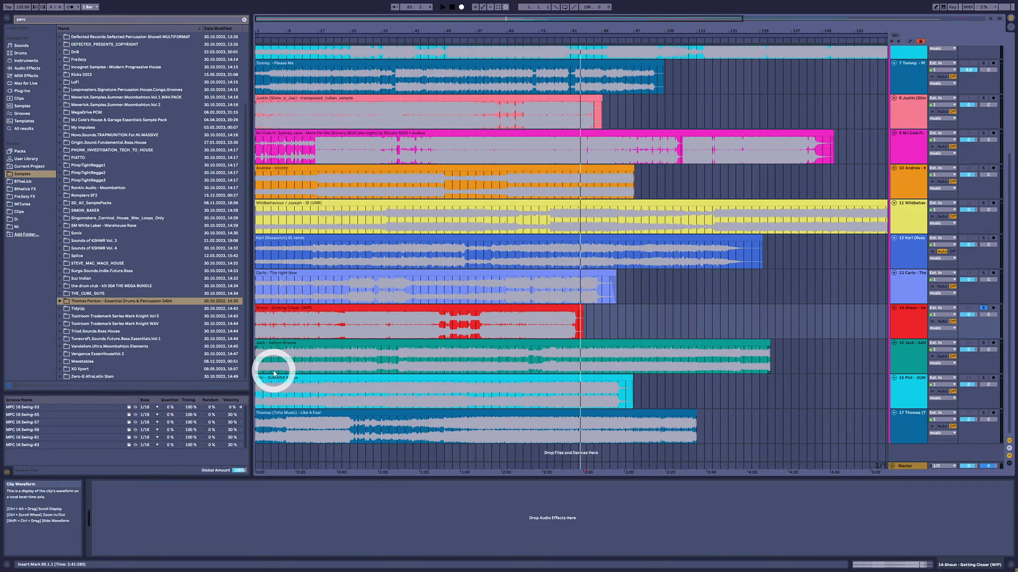
Audition from bar 79, then switch the solo from track 14 back to track 13 and play it from bar 35.
{"action": "left_click", "coordinate": [565, 290]}
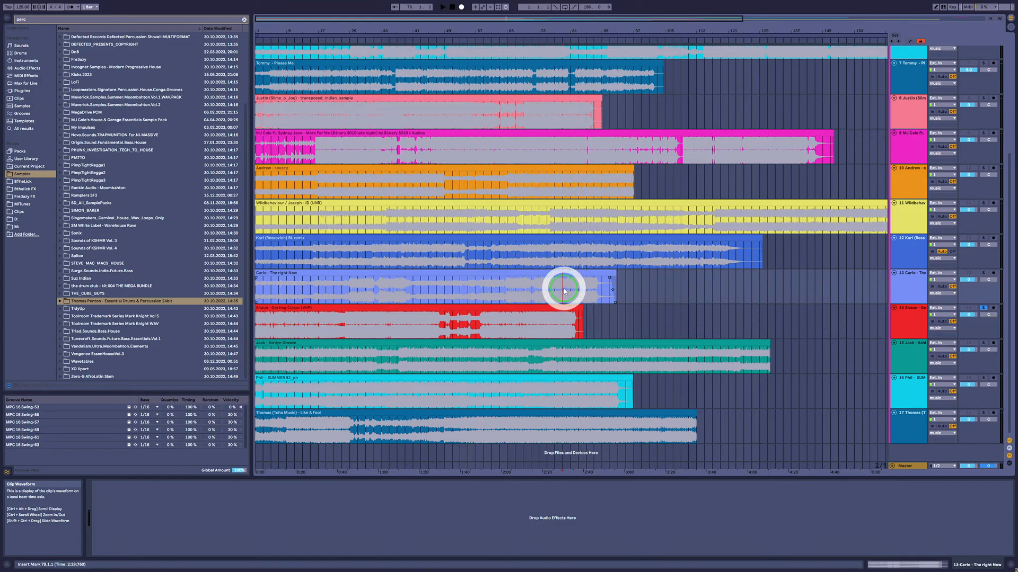
{"action": "key", "text": "space"}
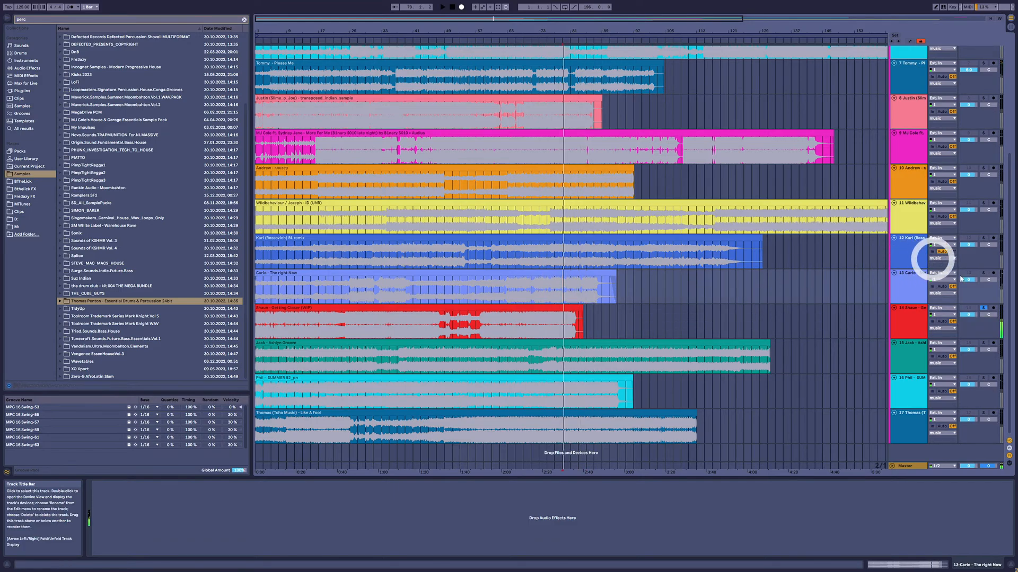
{"action": "left_click", "coordinate": [983, 310]}
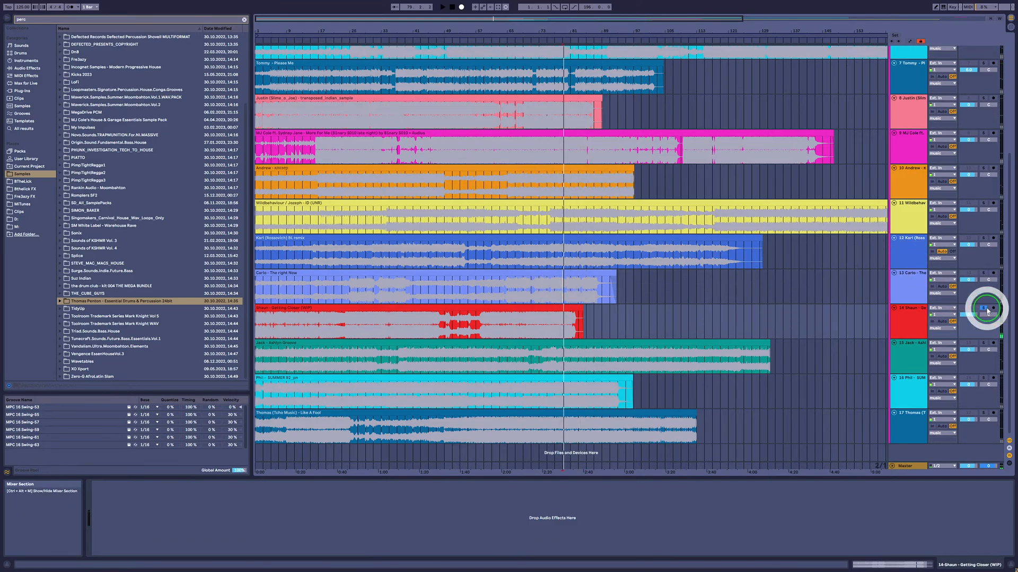
{"action": "left_click", "coordinate": [983, 275]}
{"action": "left_click", "coordinate": [395, 284]}
{"action": "key", "text": "space"}
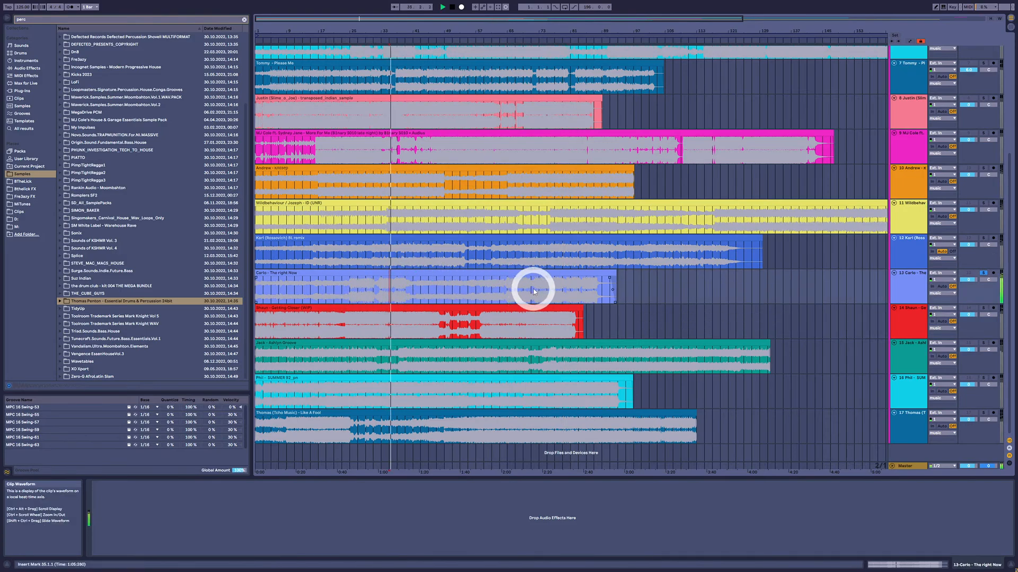
Audition track 13's ending section from bar 79 and around bar 81, then stop and place the insert marker at bar 73.
{"action": "left_click", "coordinate": [533, 291]}
{"action": "key", "text": "space"}
{"action": "key", "text": "space"}
{"action": "left_click", "coordinate": [564, 291]}
{"action": "key", "text": "space"}
{"action": "key", "text": "space"}
{"action": "left_click", "coordinate": [573, 292]}
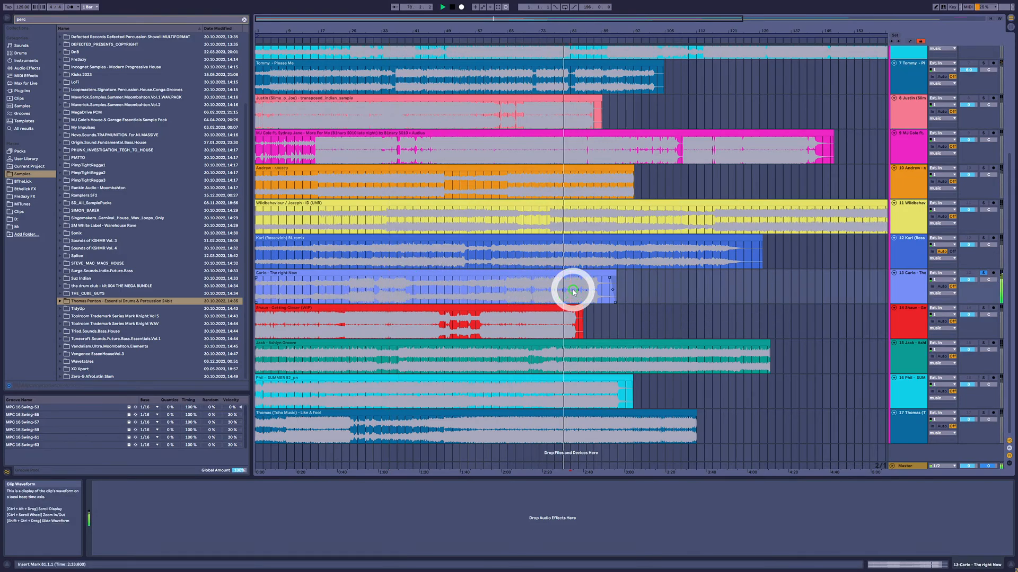
{"action": "left_click", "coordinate": [582, 290]}
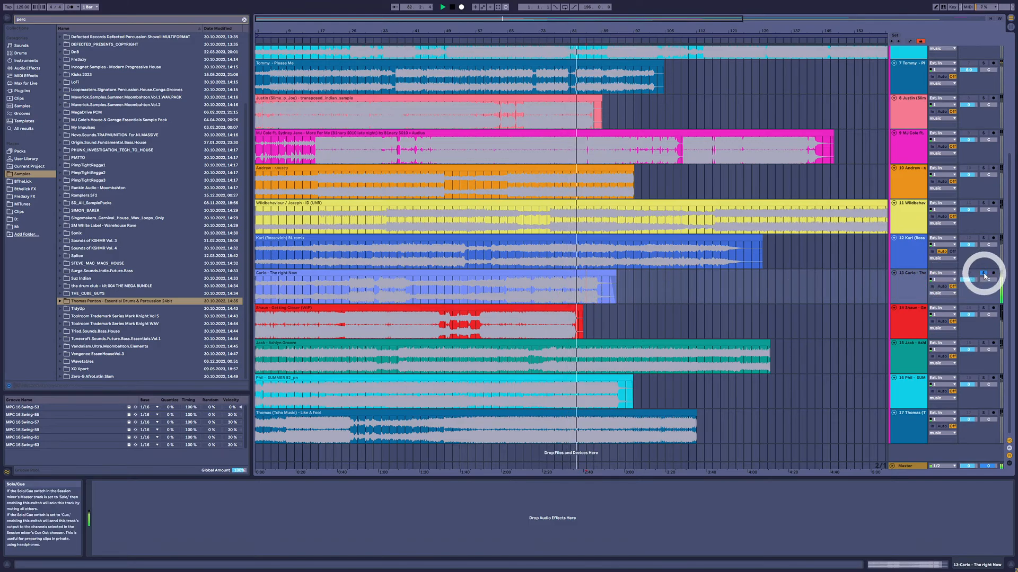
{"action": "left_click", "coordinate": [538, 293]}
{"action": "key", "text": "space"}
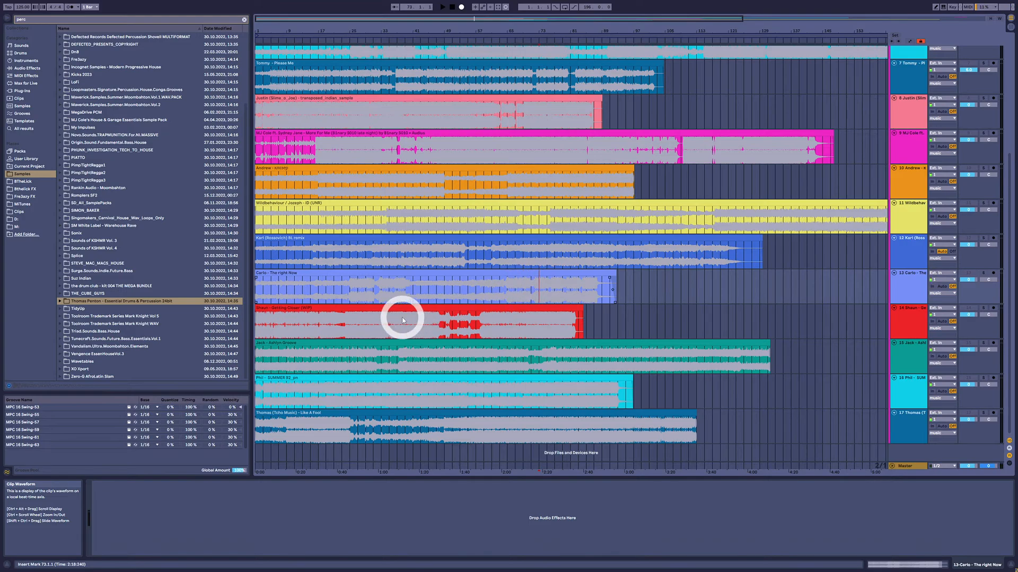
Solo track 13 and play it repeatedly from bar 25, then stop playback and turn the solo off.
{"action": "left_click", "coordinate": [354, 293]}
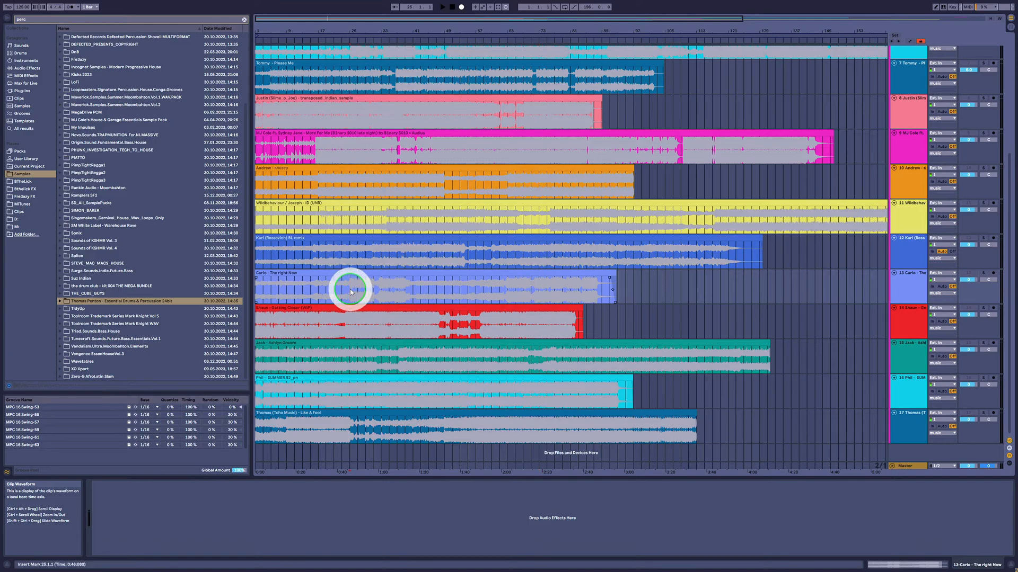
{"action": "key", "text": "space"}
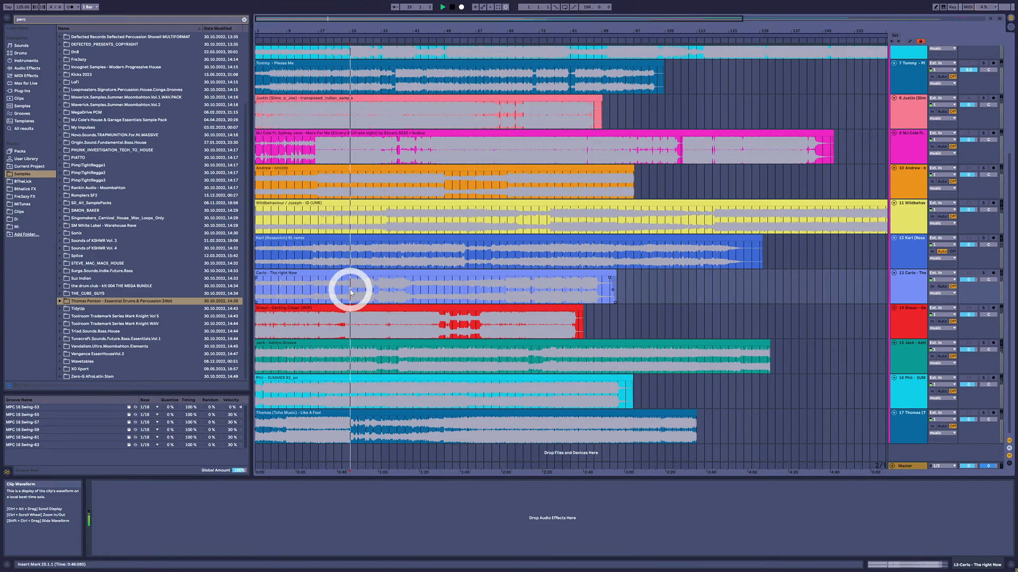
{"action": "key", "text": "space"}
{"action": "left_click", "coordinate": [983, 273]}
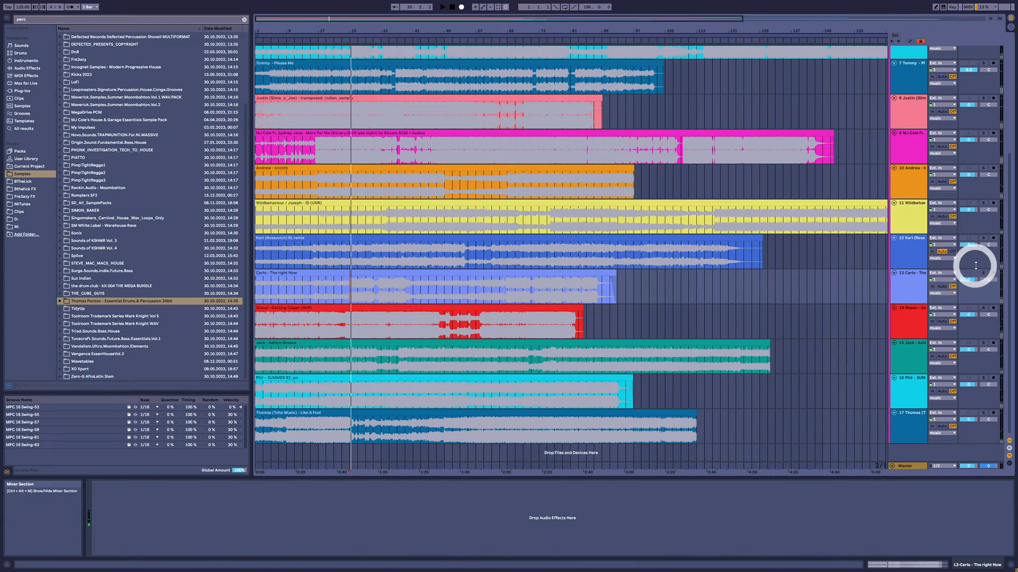
{"action": "left_click", "coordinate": [345, 291]}
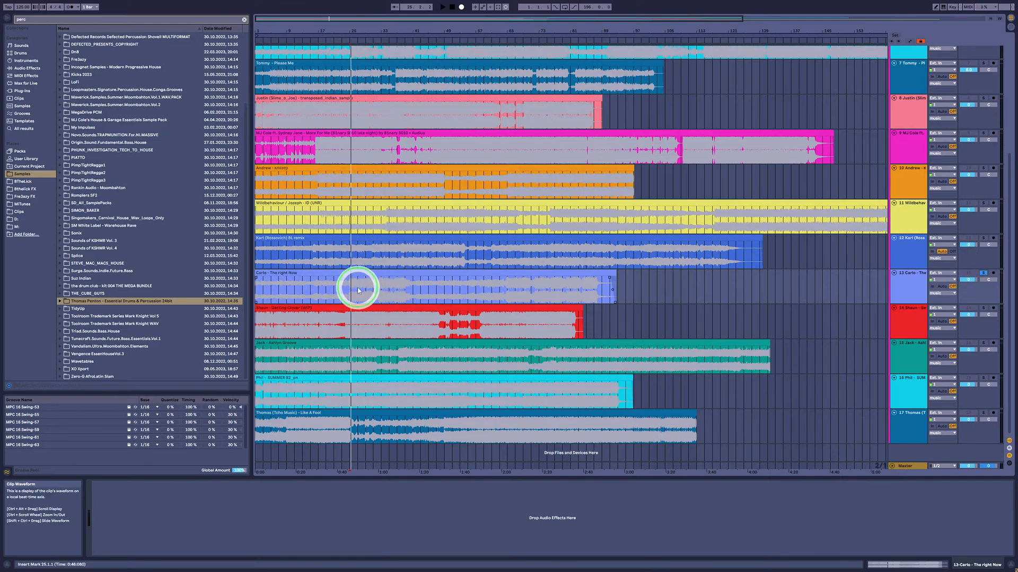
{"action": "key", "text": "space"}
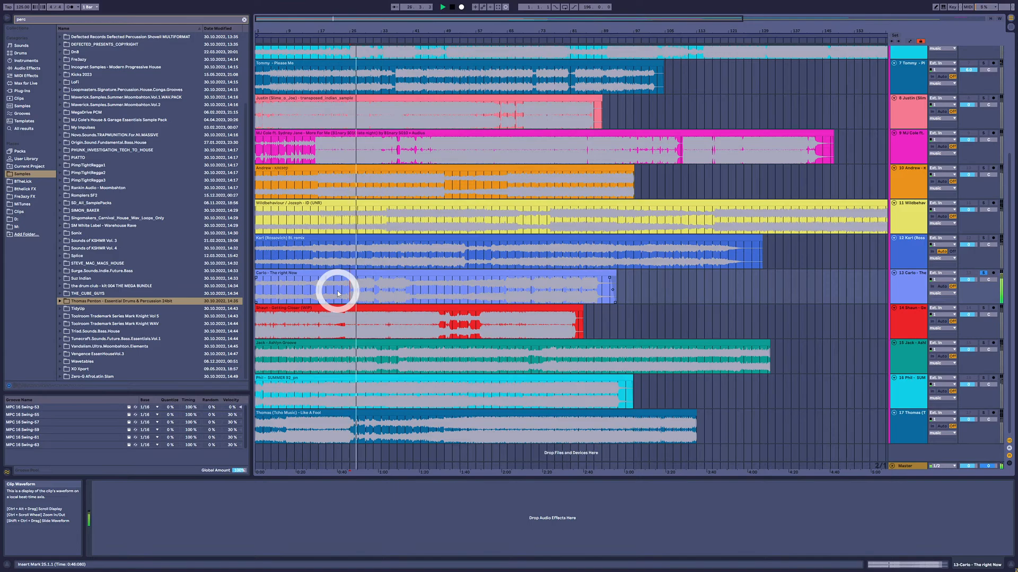
{"action": "key", "text": "space"}
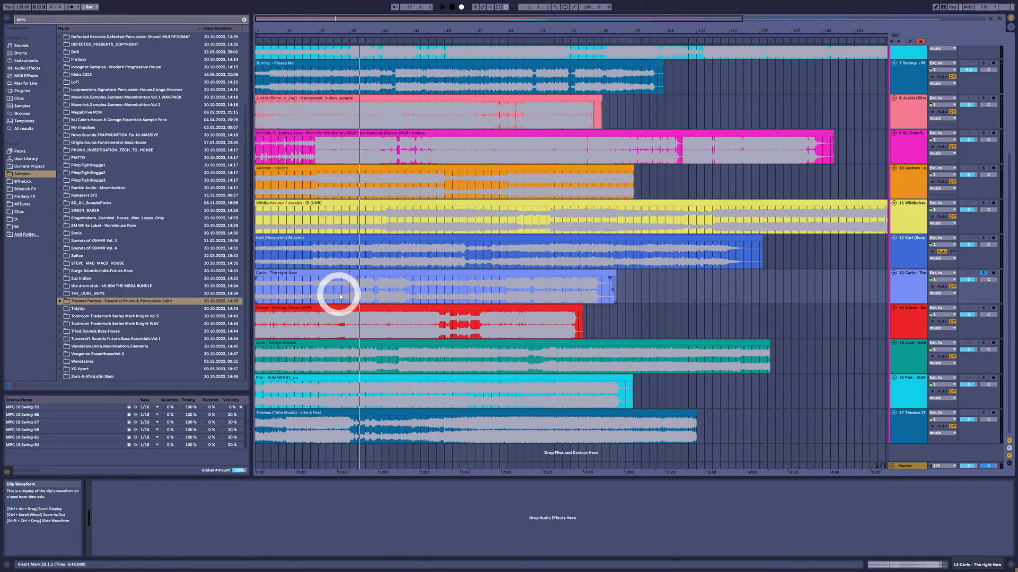
{"action": "key", "text": "space"}
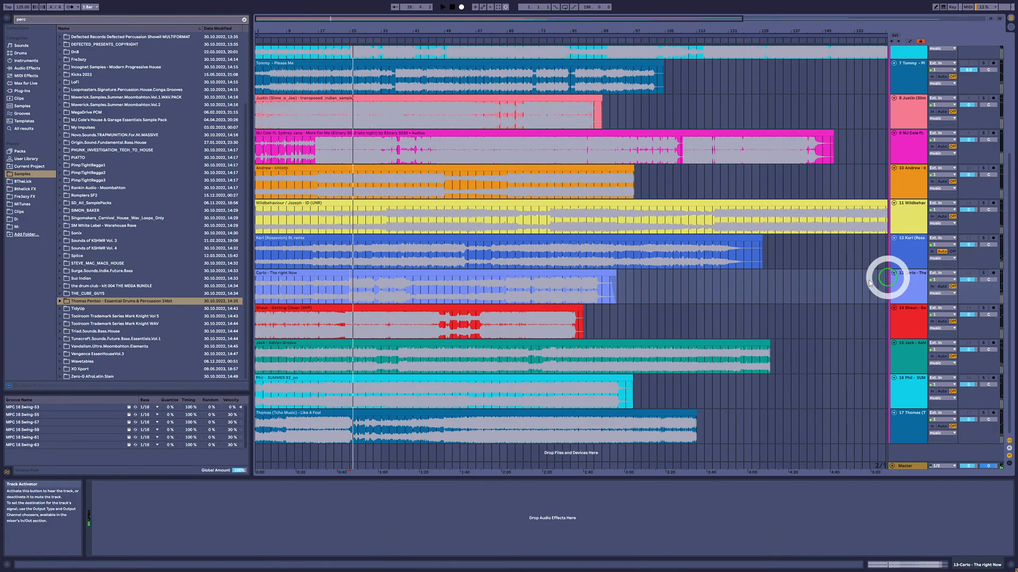
Solo track 13 and play it from bar 73, then stop and turn its solo off.
{"action": "left_click", "coordinate": [528, 291]}
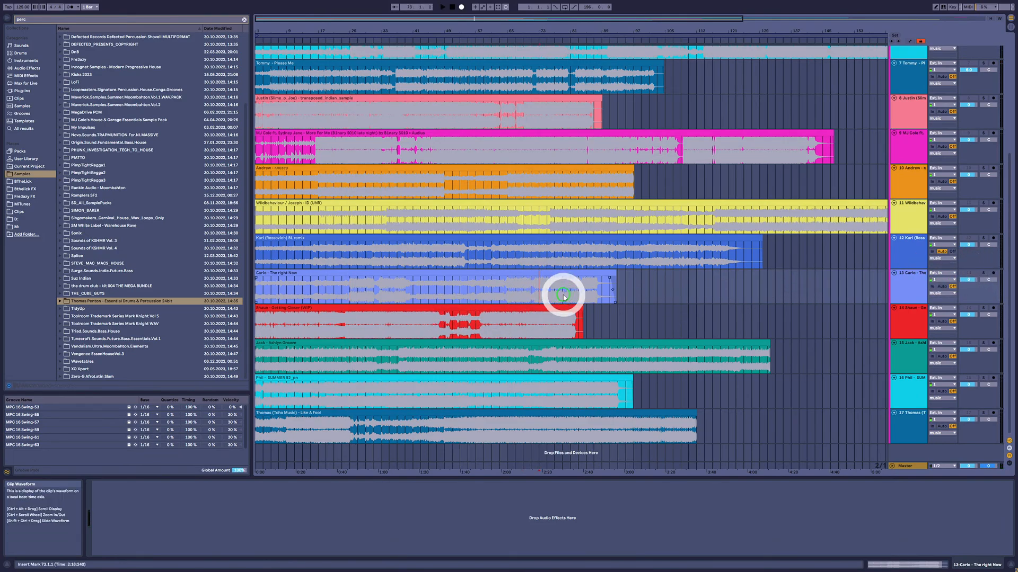
{"action": "left_click", "coordinate": [983, 273]}
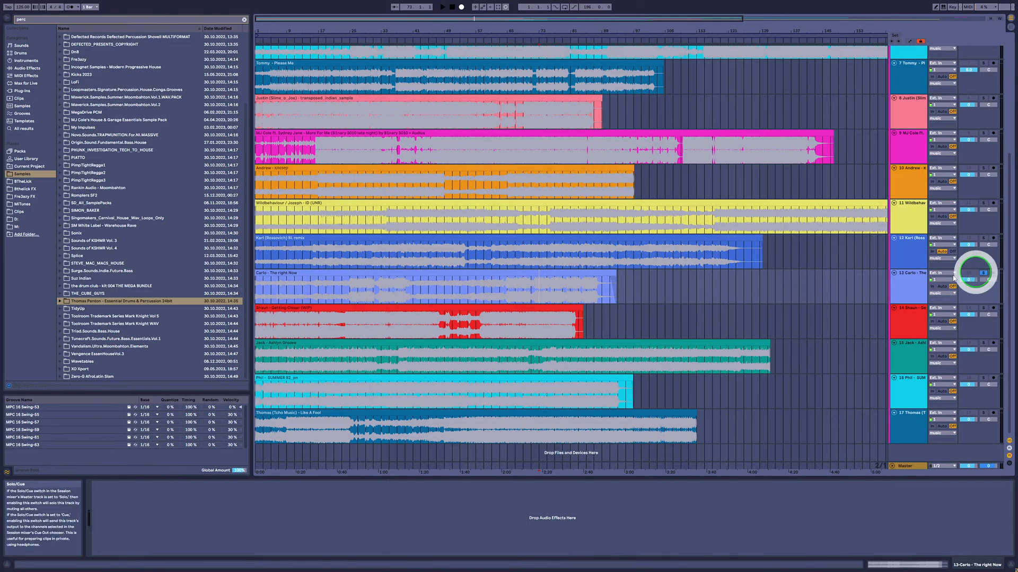
{"action": "key", "text": "space"}
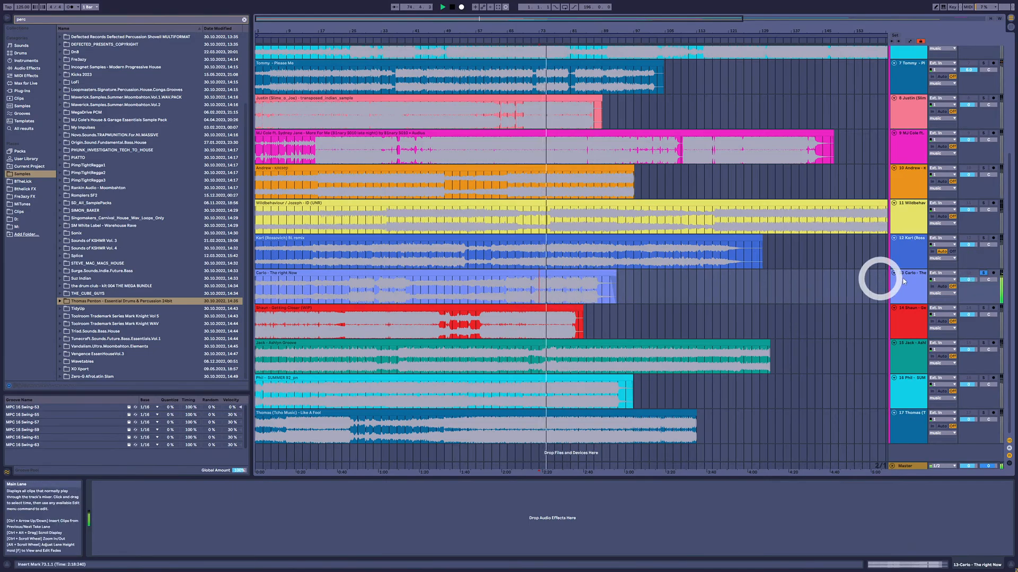
{"action": "left_click", "coordinate": [984, 274]}
Mark bar 25 of track 14, solo the track and select its whole clip.
{"action": "left_click", "coordinate": [901, 313]}
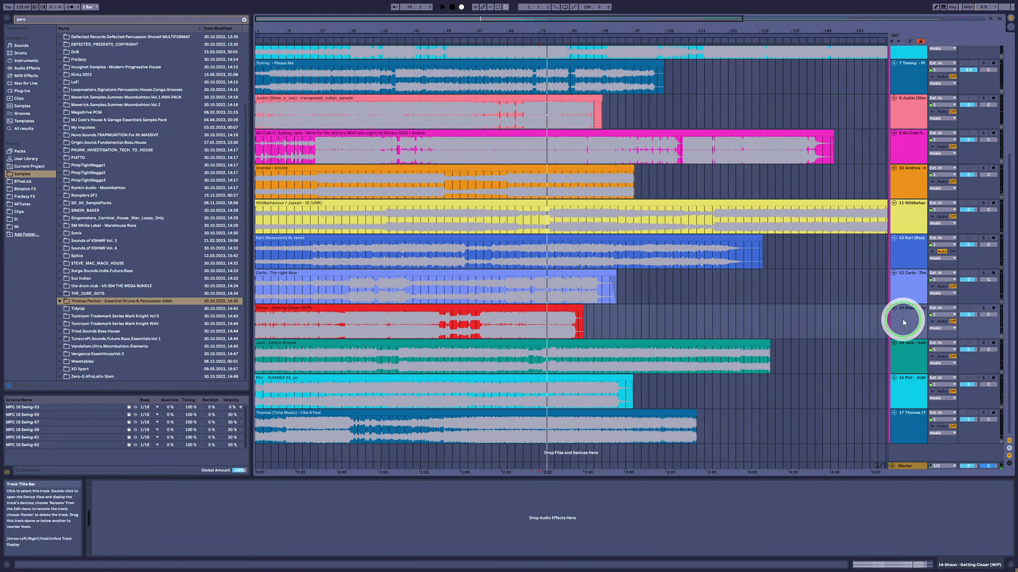
{"action": "left_click", "coordinate": [348, 318]}
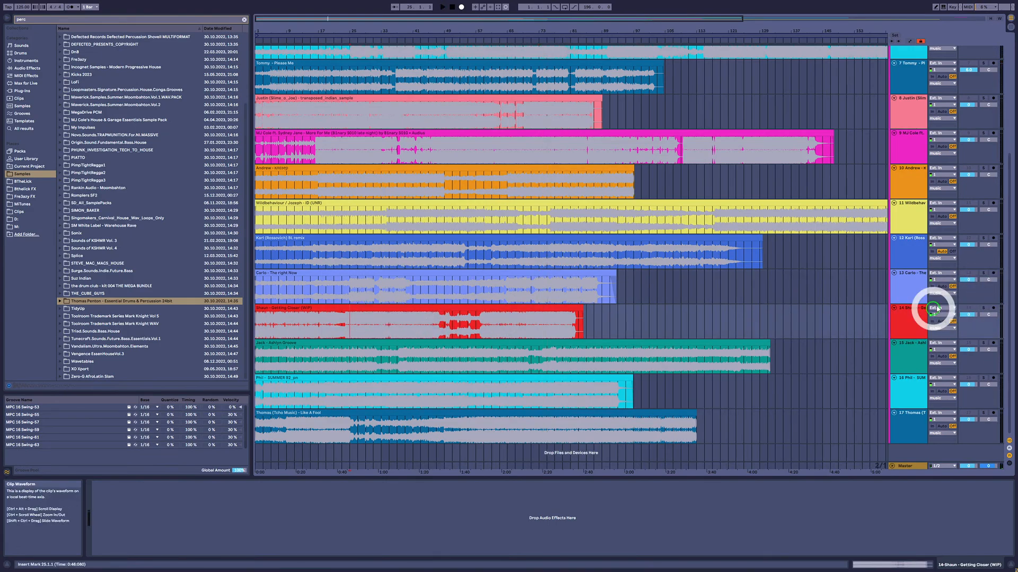
{"action": "left_click", "coordinate": [983, 308]}
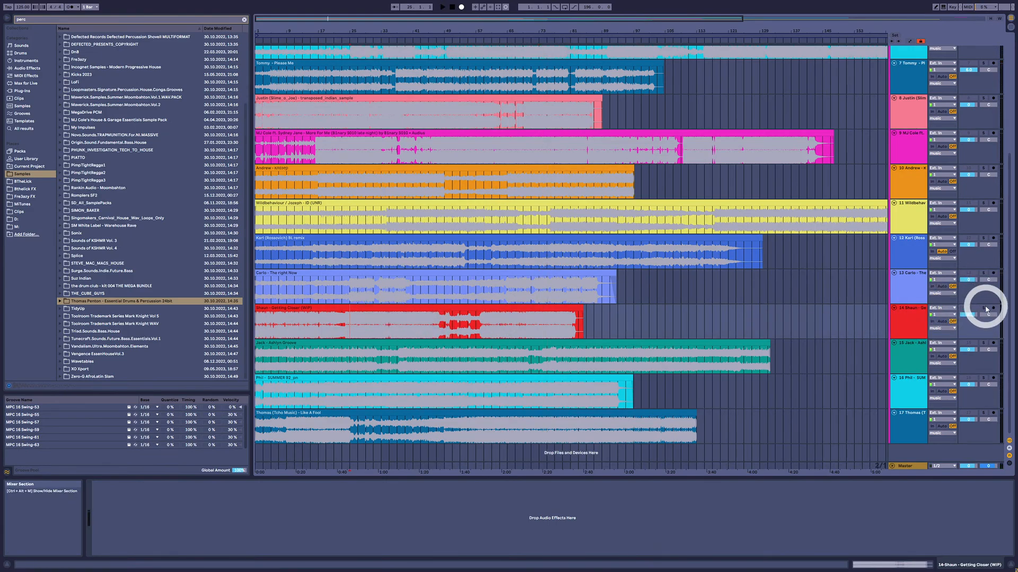
{"action": "left_click", "coordinate": [318, 308]}
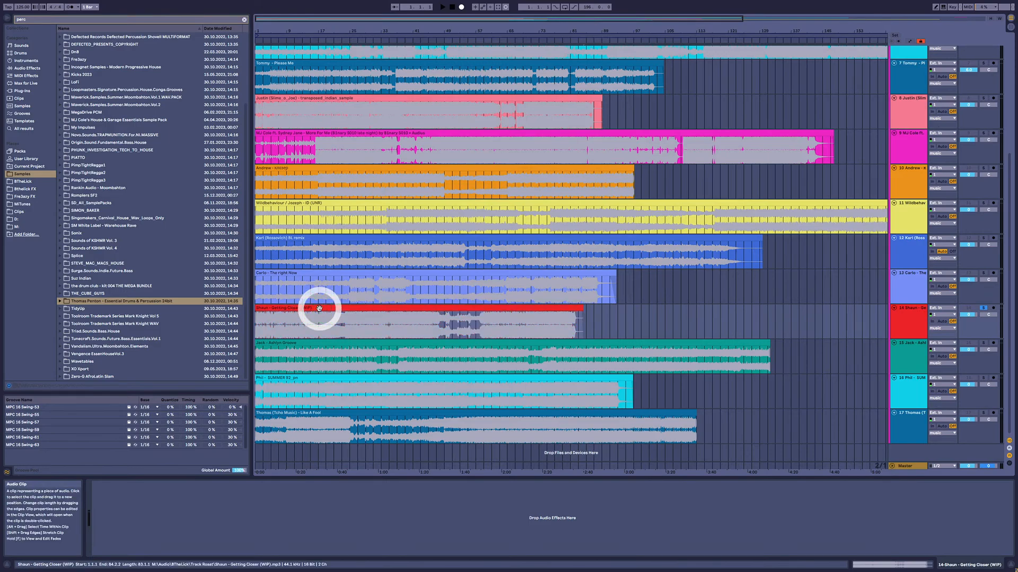
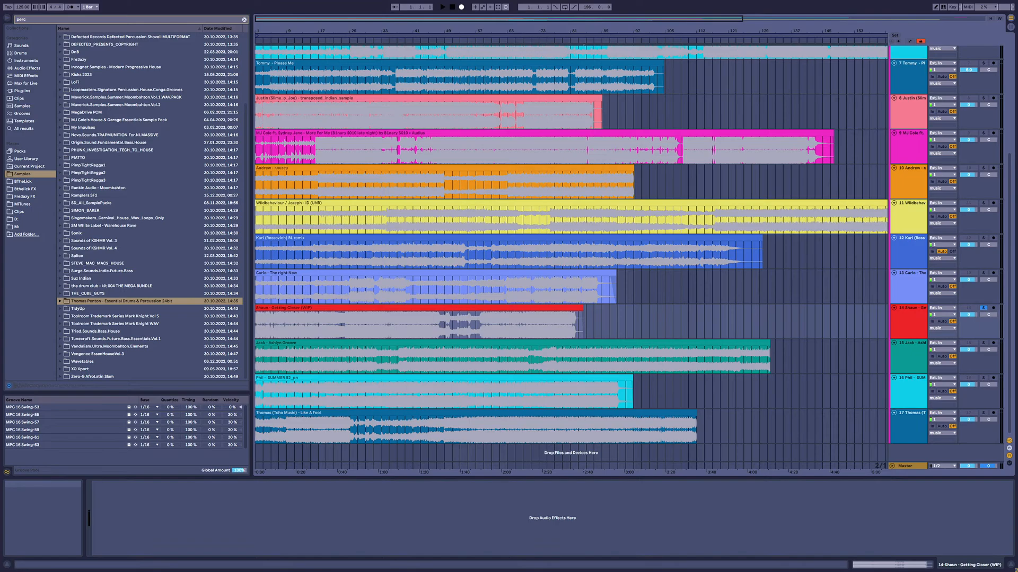
Return the solo to track 13, play it briefly from bar 25, then stop and turn the solo off.
{"action": "left_click", "coordinate": [351, 290]}
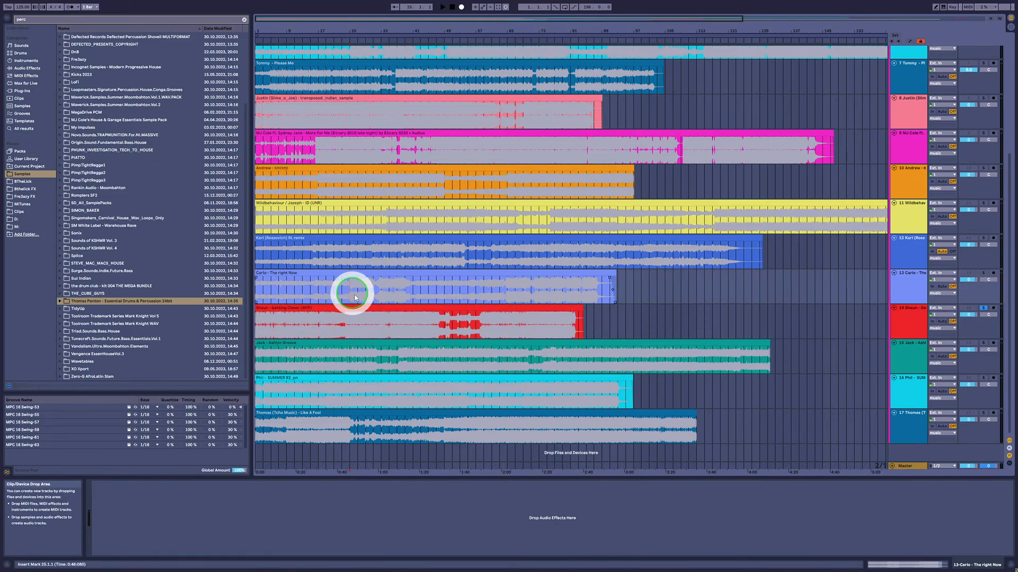
{"action": "left_click", "coordinate": [983, 273]}
{"action": "key", "text": "space"}
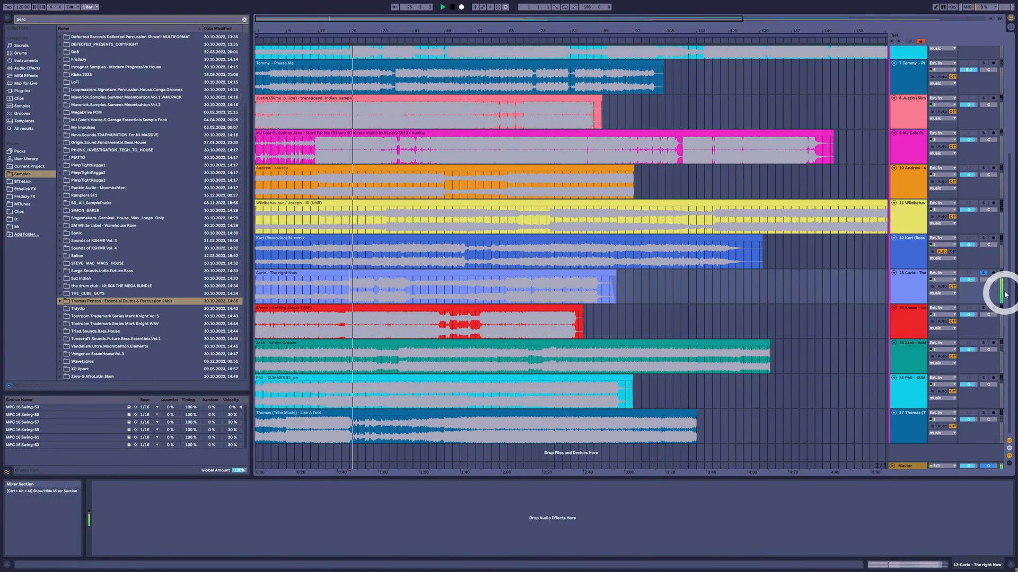
{"action": "key", "text": "space"}
{"action": "left_click", "coordinate": [983, 273]}
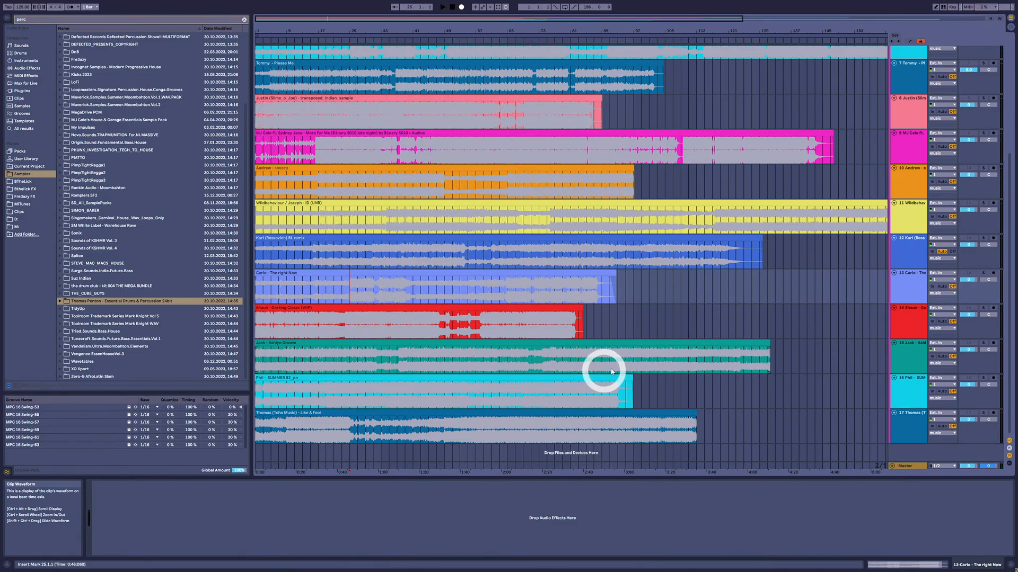
Solo track 14, select its whole clip and start playback from bar 1.
{"action": "left_click", "coordinate": [908, 320]}
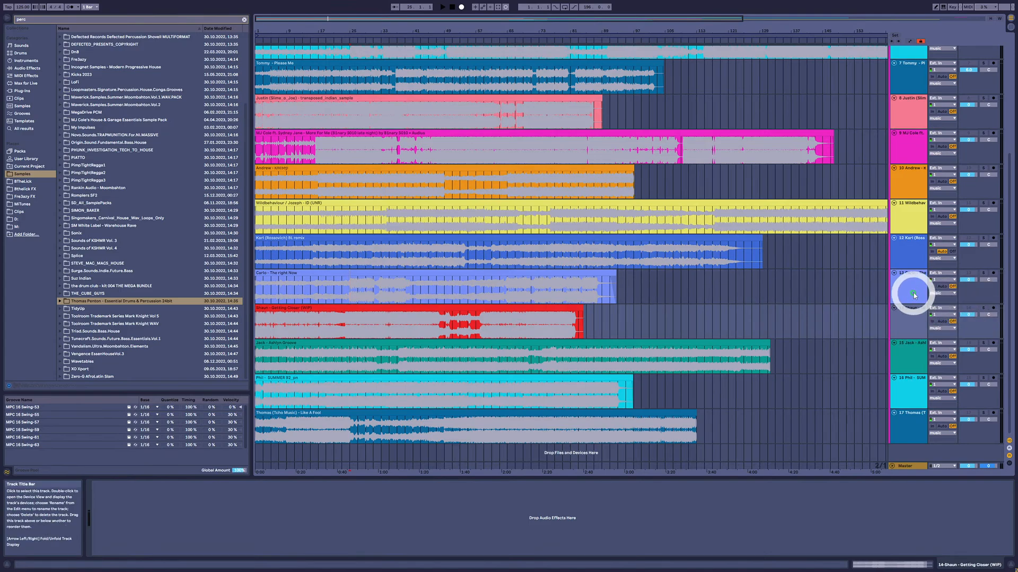
{"action": "left_click", "coordinate": [911, 291]}
{"action": "left_click", "coordinate": [916, 324]}
{"action": "left_click", "coordinate": [350, 320]}
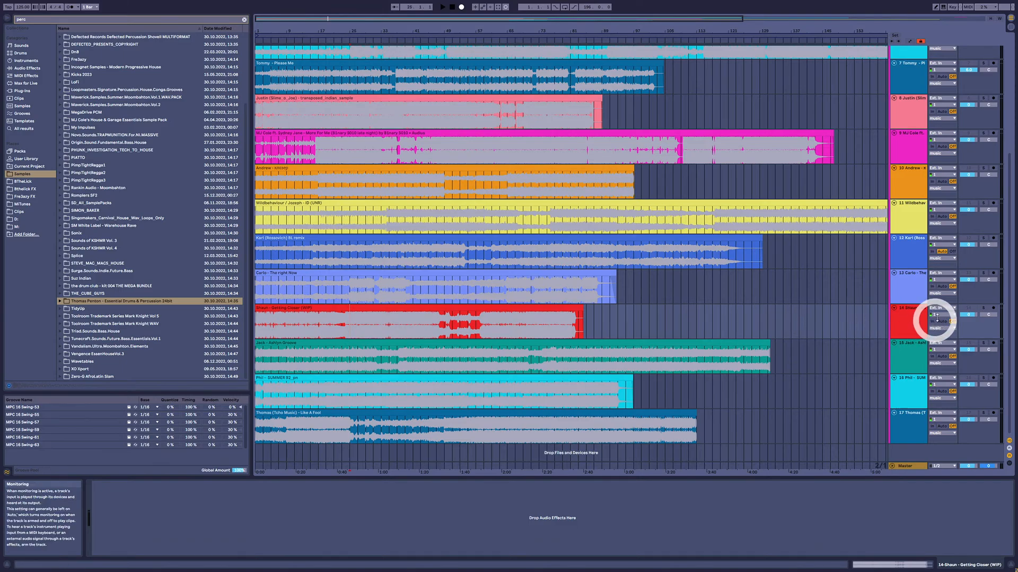
{"action": "left_click", "coordinate": [981, 309]}
{"action": "left_click", "coordinate": [288, 309]}
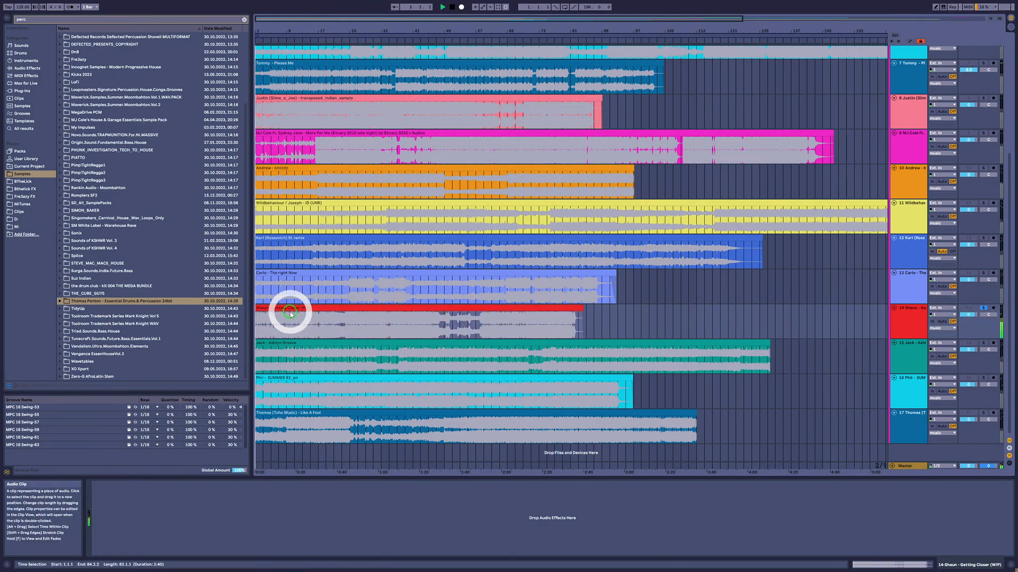
Stop playback, select track 14's whole clip, turn its solo off and play from bar 1.
{"action": "key", "text": "space"}
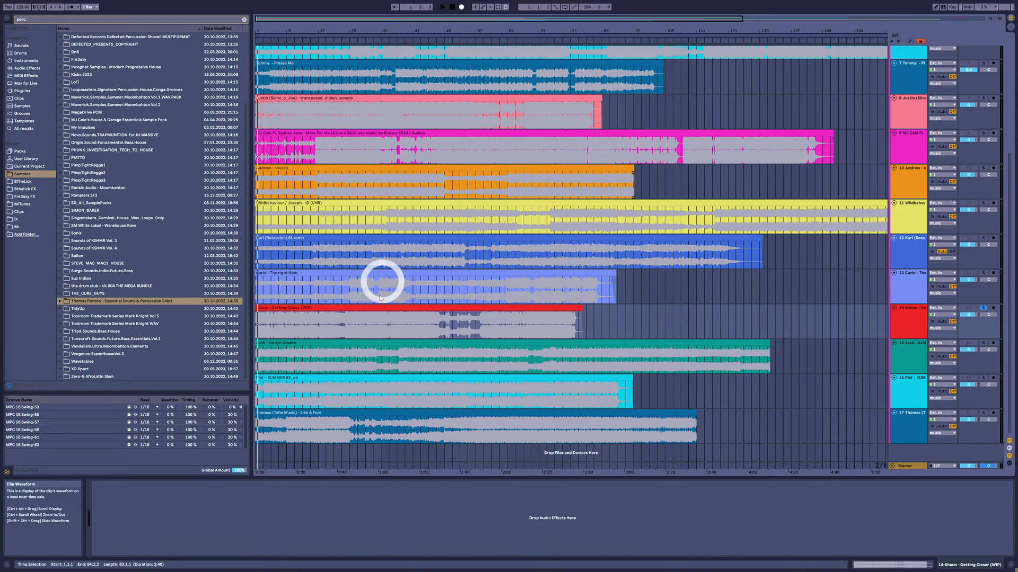
{"action": "left_click", "coordinate": [340, 308]}
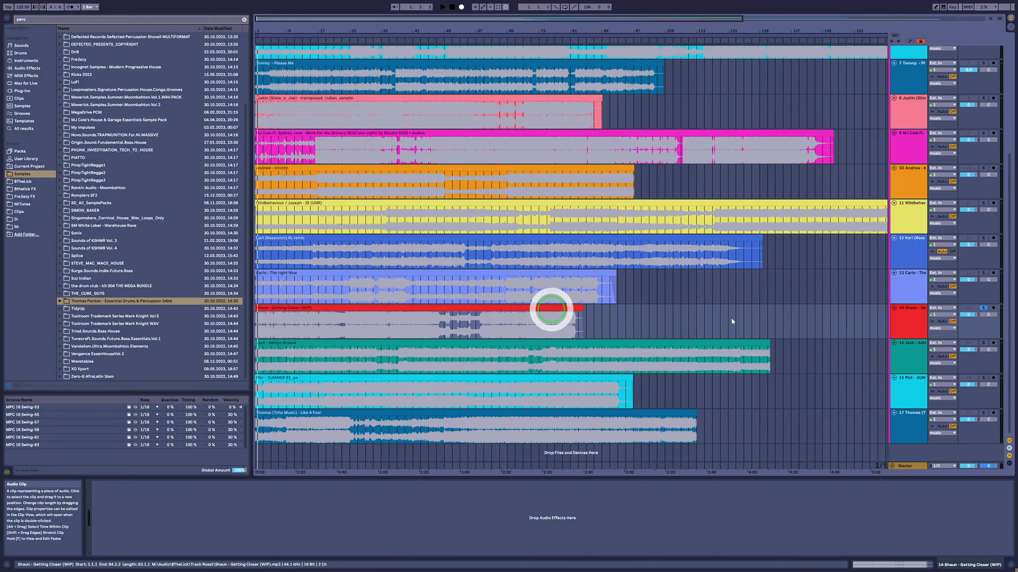
{"action": "left_click", "coordinate": [982, 310]}
{"action": "left_click", "coordinate": [501, 307]}
{"action": "key", "text": "space"}
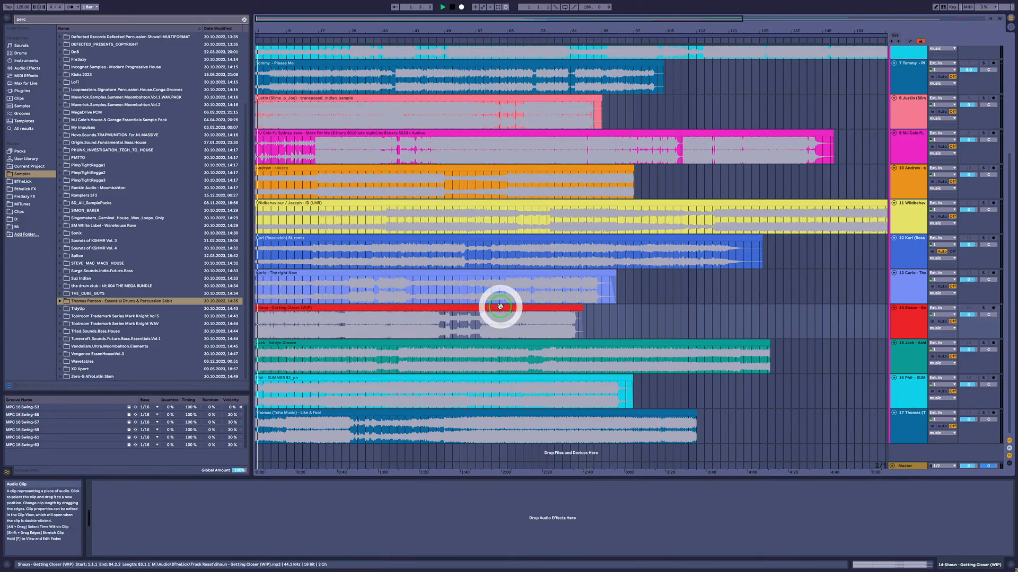
Solo track 14 again, select its clip, play the opening bars and stop.
{"action": "left_click", "coordinate": [983, 308]}
{"action": "left_click", "coordinate": [378, 306]}
{"action": "key", "text": "space"}
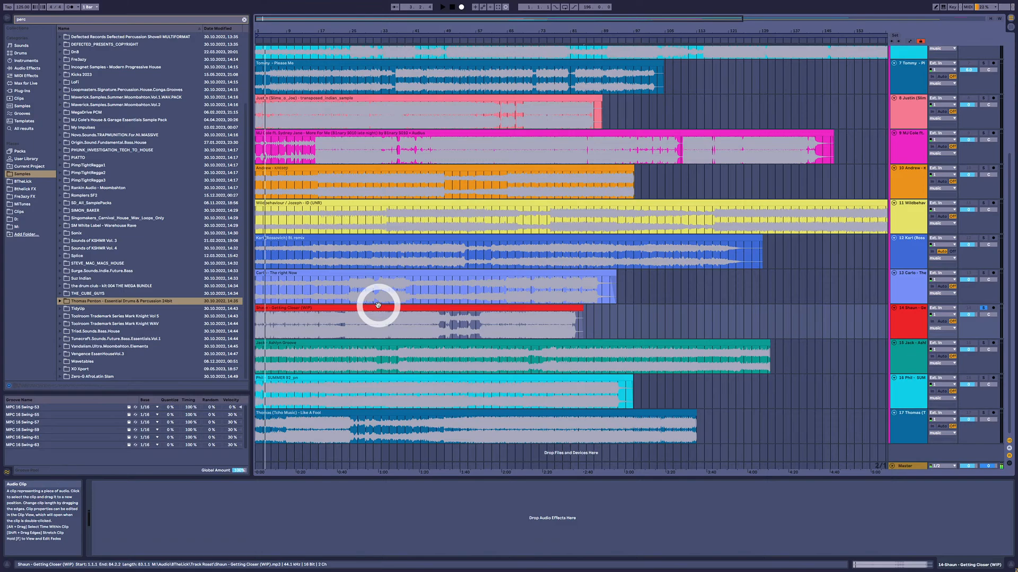
{"action": "key", "text": "space"}
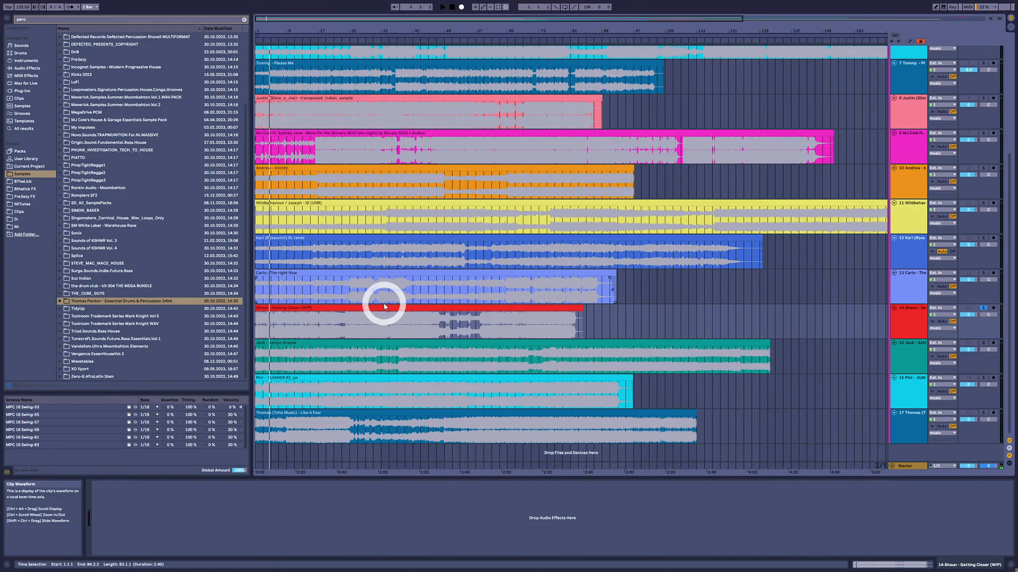
{"action": "left_click", "coordinate": [385, 307]}
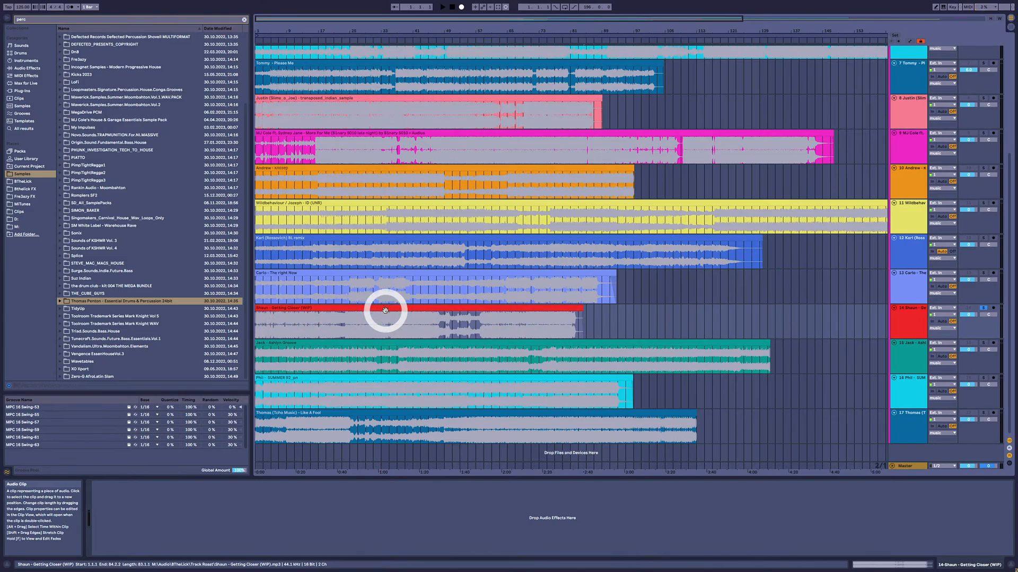
Reselect track 14's whole clip and replay its intro from bar 1.
{"action": "left_click", "coordinate": [290, 329]}
{"action": "left_click", "coordinate": [287, 310]}
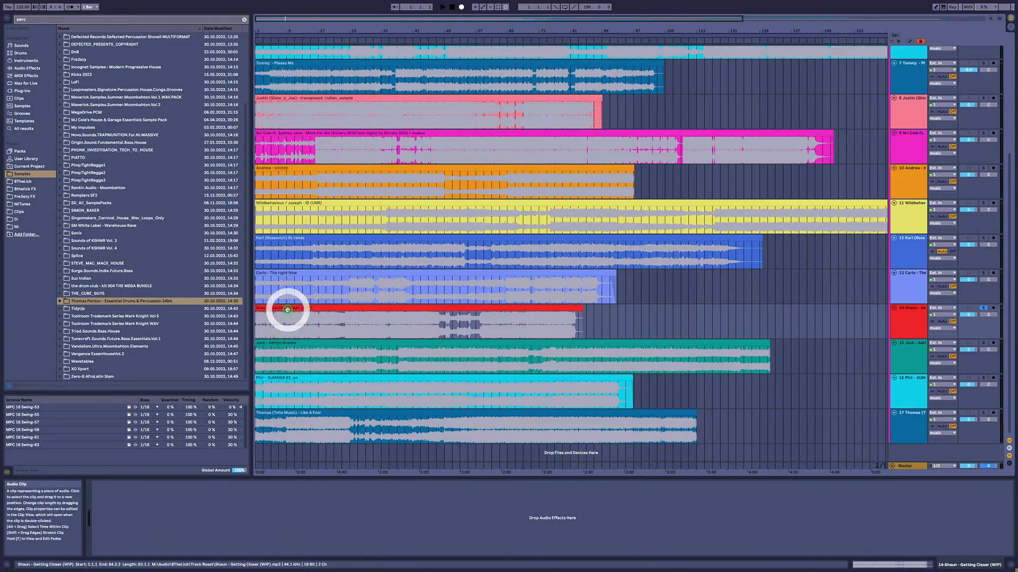
{"action": "key", "text": "space"}
{"action": "left_click", "coordinate": [281, 324]}
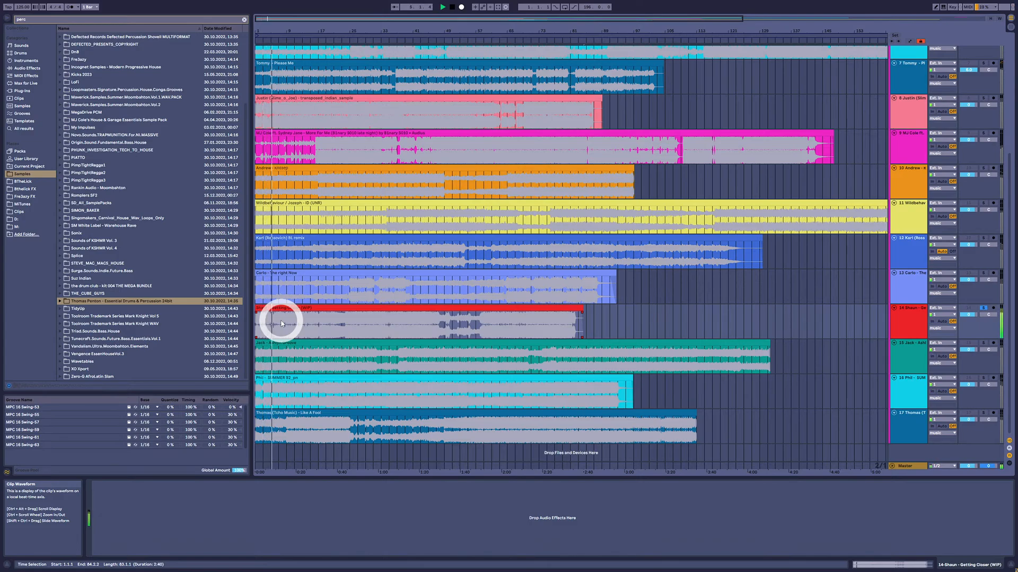
{"action": "left_click", "coordinate": [295, 308]}
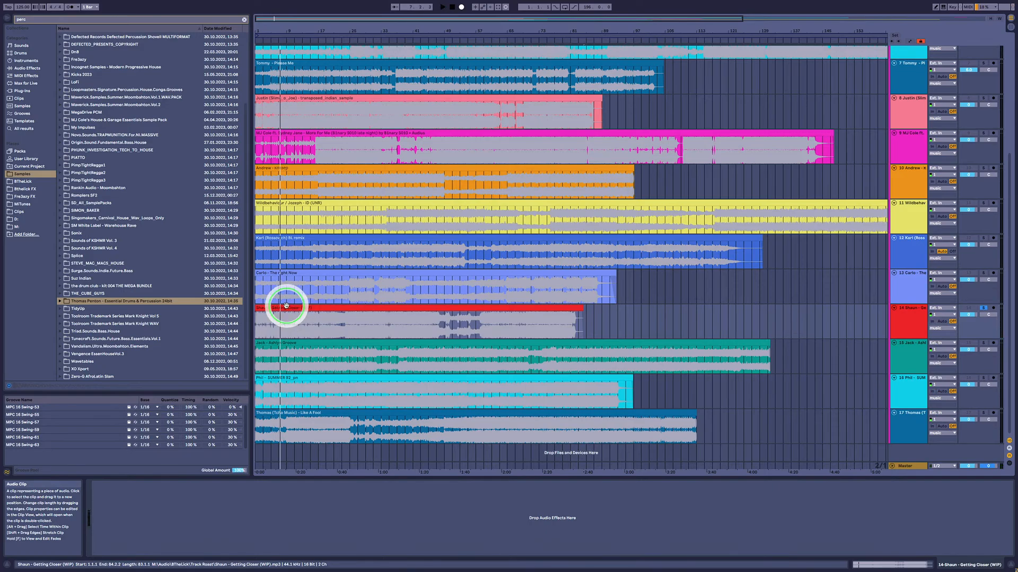
Mark points between bars 7 and 15 in track 14's intro and start playback from bar 15.
{"action": "left_click", "coordinate": [287, 324]}
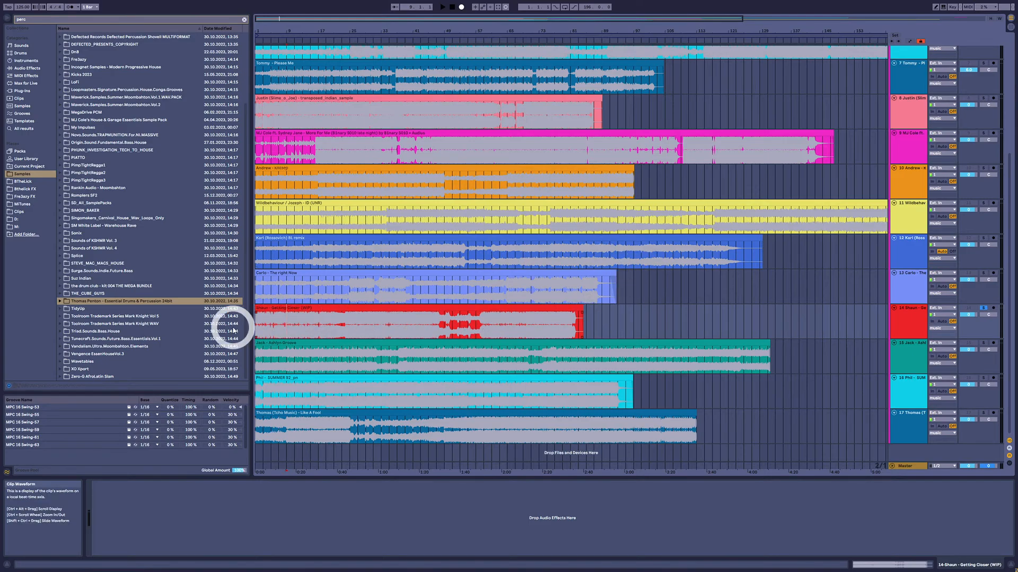
{"action": "left_click", "coordinate": [295, 309]}
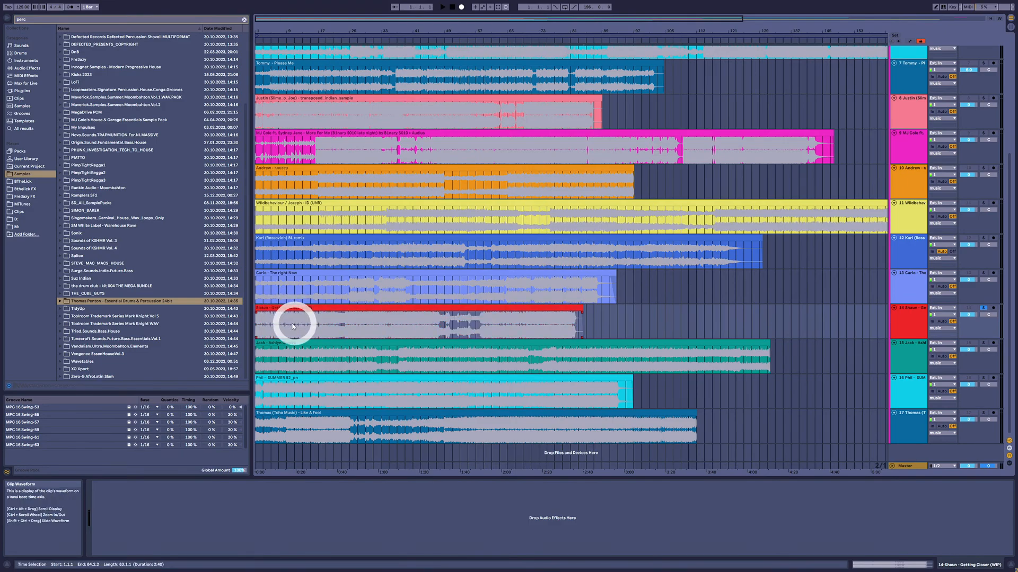
{"action": "left_click", "coordinate": [288, 327]}
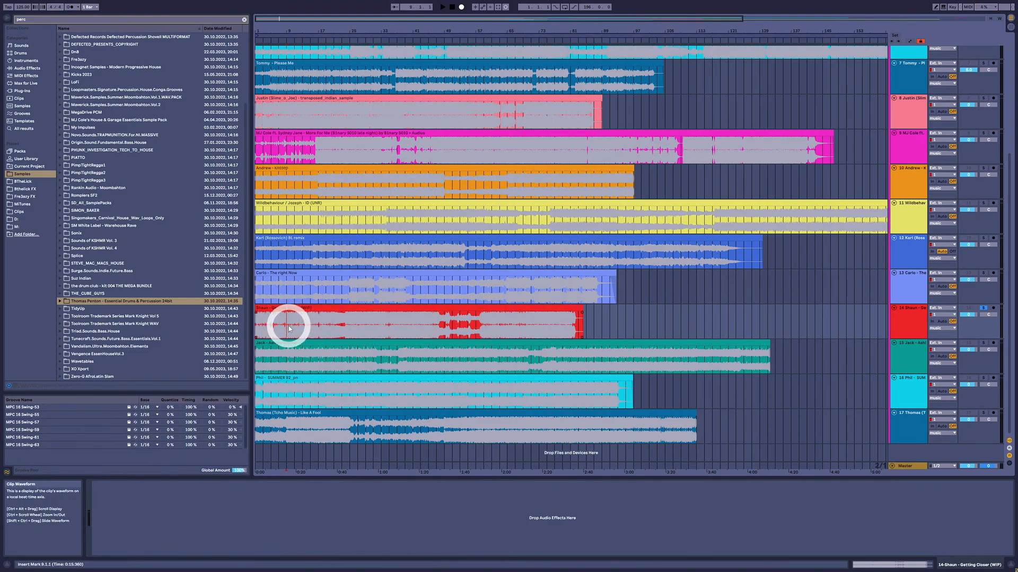
{"action": "left_click", "coordinate": [279, 327]}
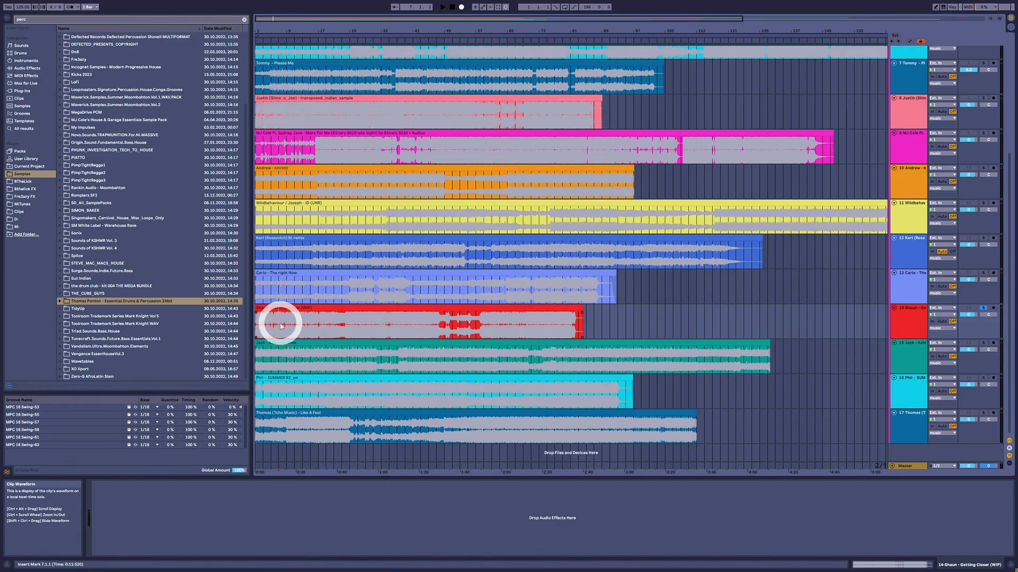
{"action": "left_click", "coordinate": [285, 326]}
{"action": "key", "text": "space"}
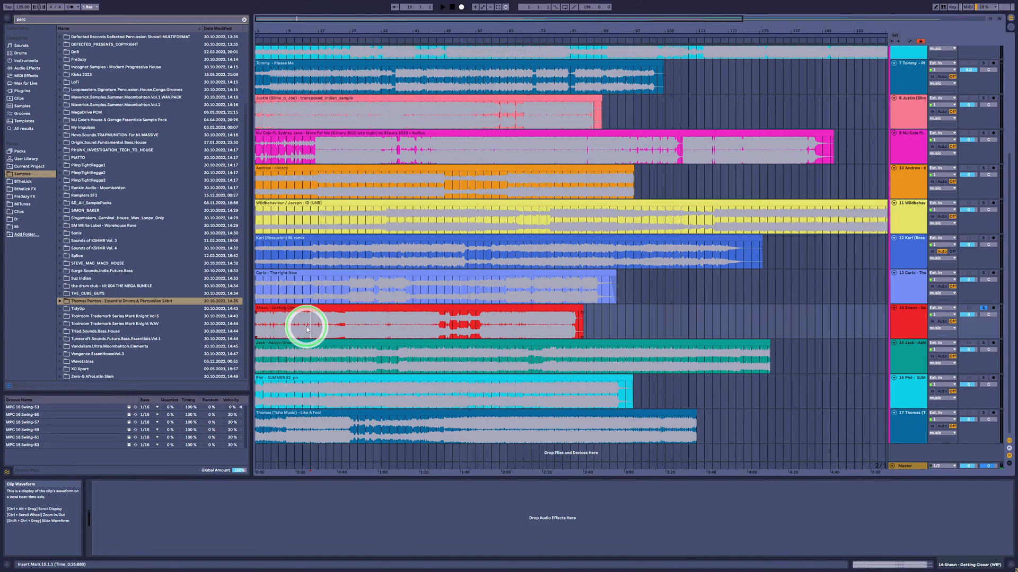
{"action": "left_click", "coordinate": [310, 330]}
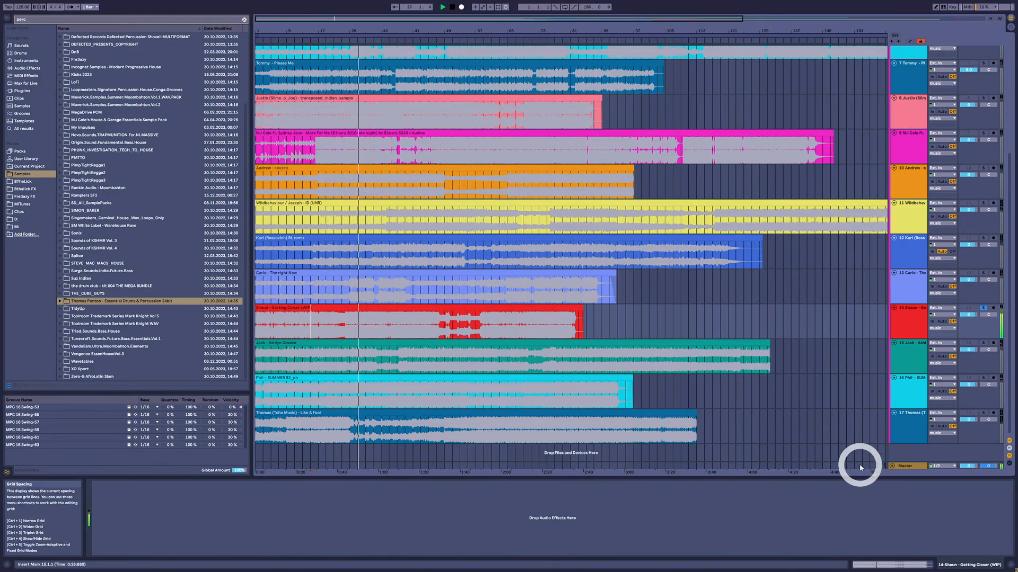
Open the master's SPAN analyser during playback and move its window clear of track 14's clip.
{"action": "left_click", "coordinate": [894, 467]}
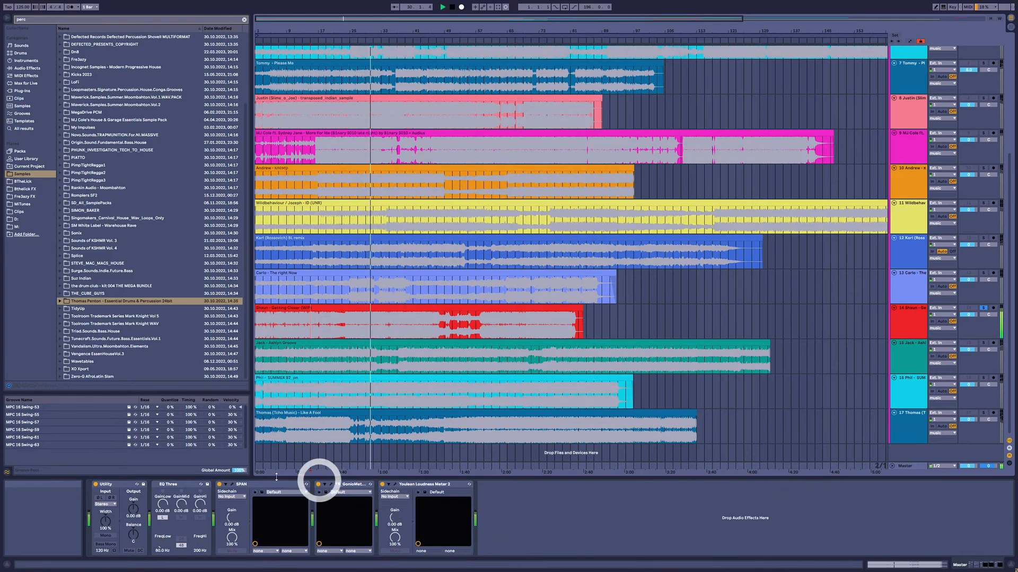
{"action": "left_click", "coordinate": [233, 485]}
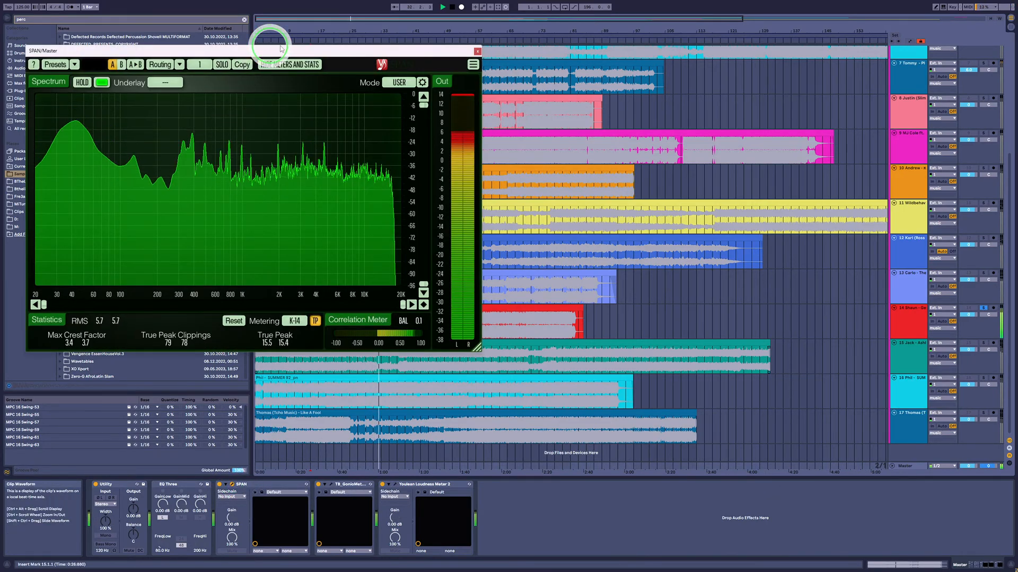
{"action": "left_click_drag", "start_coordinate": [270, 49], "coordinate": [420, 61]}
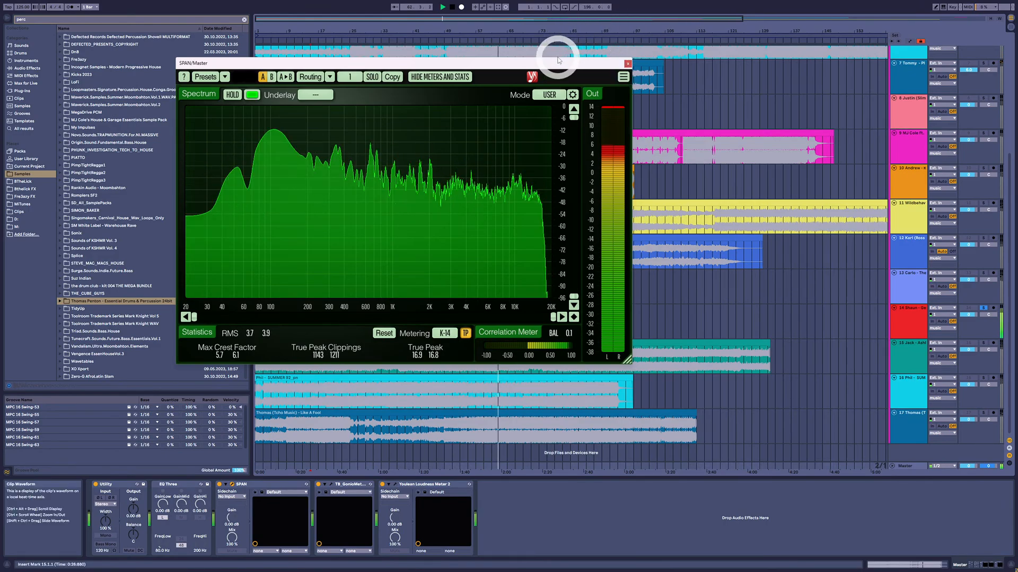
{"action": "left_click_drag", "start_coordinate": [560, 58], "coordinate": [718, 372]}
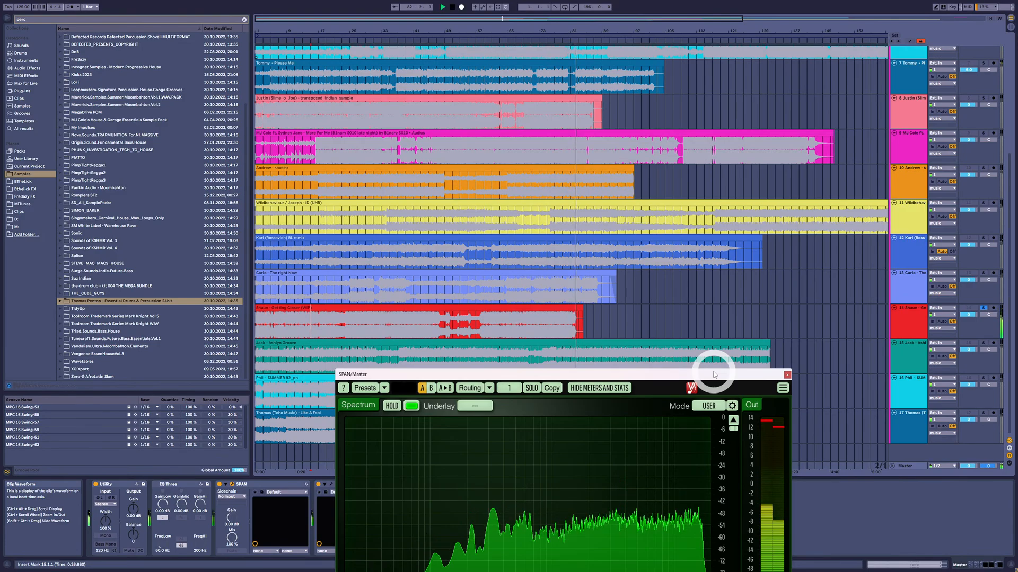
Play track 14 briefly from bar 59, stop, and mark points between bars 59 and 67.
{"action": "left_click", "coordinate": [533, 323]}
{"action": "left_click", "coordinate": [489, 330]}
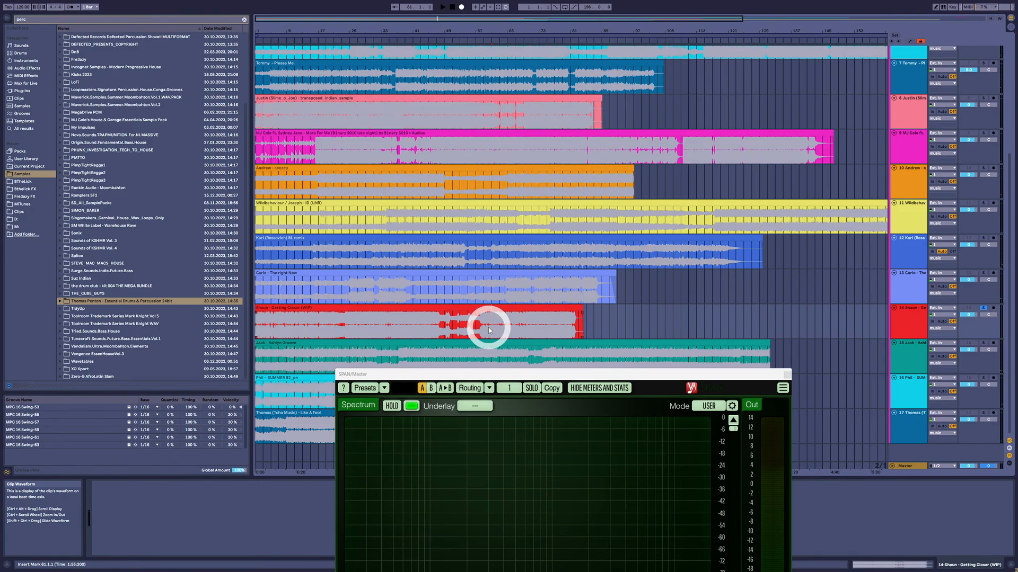
{"action": "left_click", "coordinate": [483, 332]}
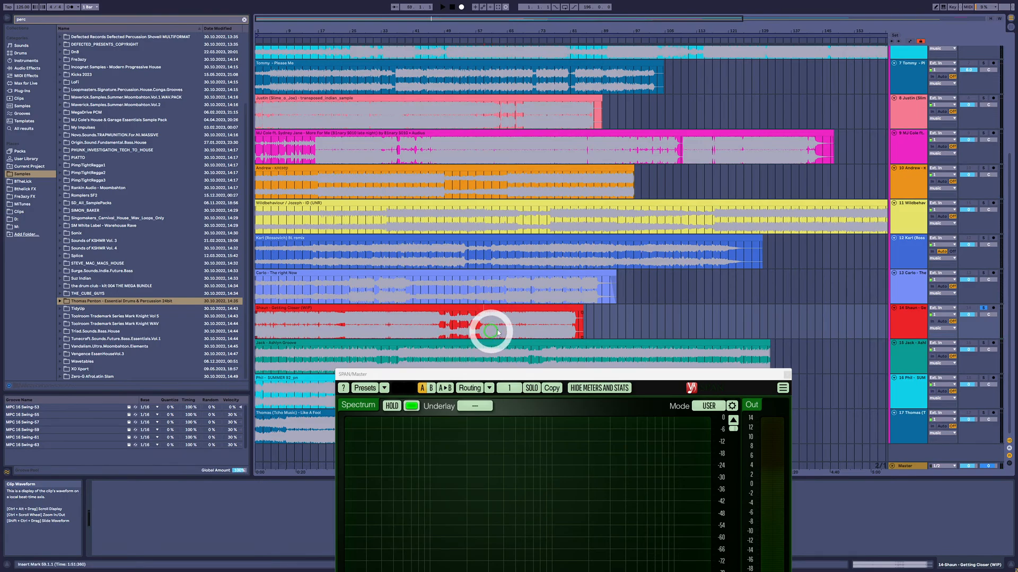
{"action": "key", "text": "space"}
{"action": "left_click", "coordinate": [513, 329]}
{"action": "key", "text": "space"}
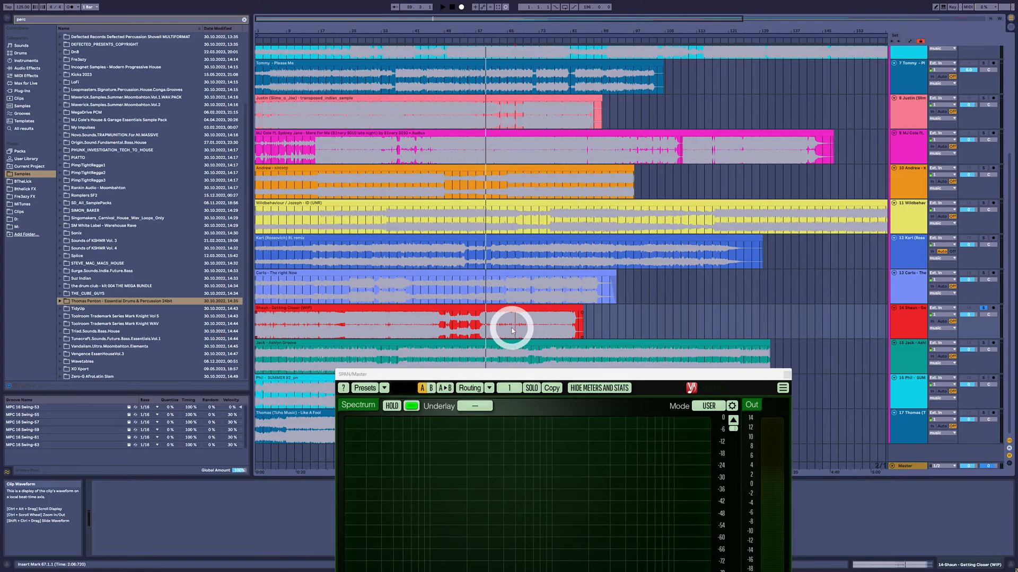
{"action": "left_click", "coordinate": [515, 327]}
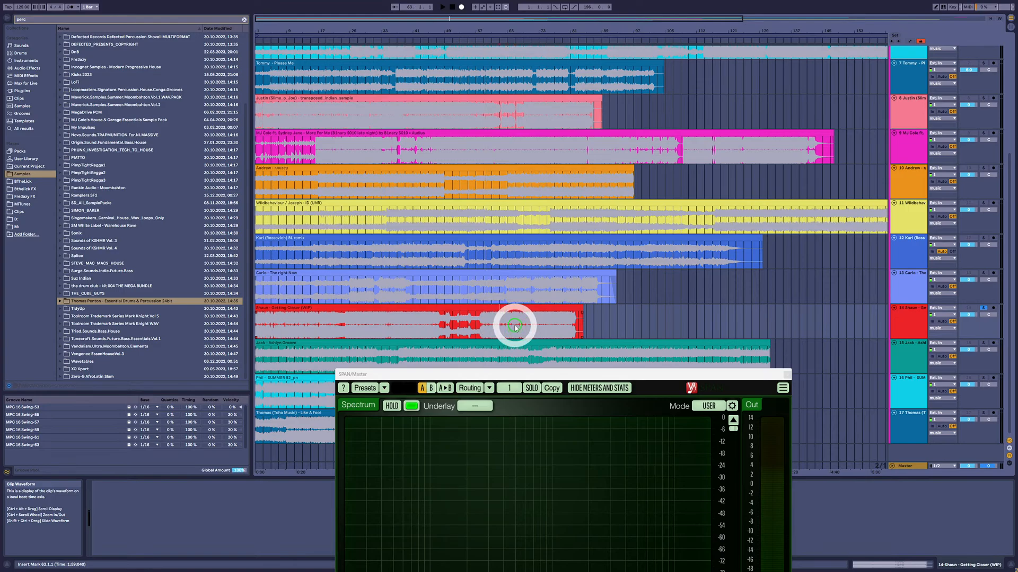
{"action": "left_click", "coordinate": [486, 321]}
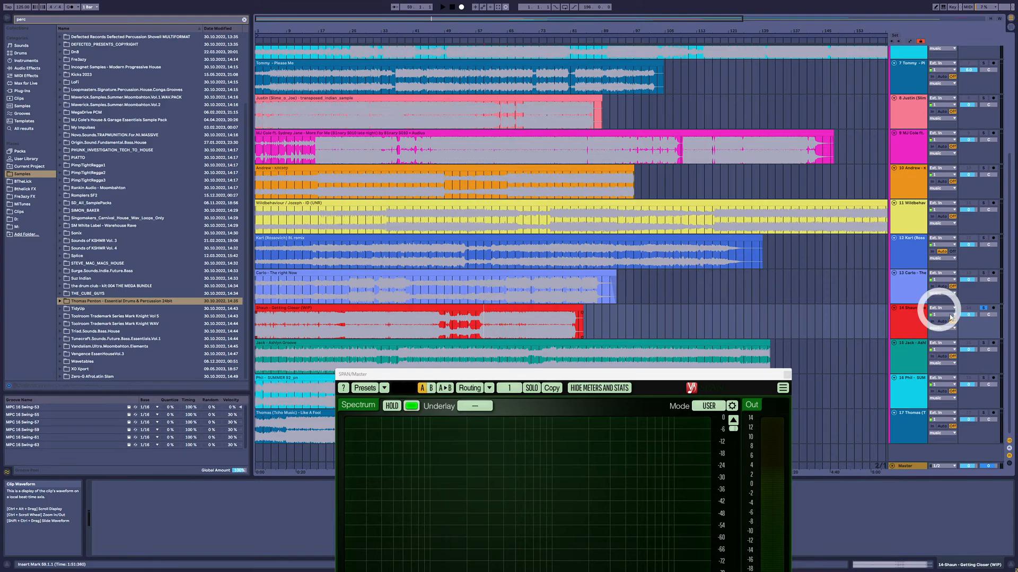
Search the audio effects for "eq" and add EQ Eight to track 14.
{"action": "left_click", "coordinate": [916, 321]}
{"action": "left_click_drag", "start_coordinate": [32, 19], "coordinate": [0, 19]}
{"action": "key", "text": "BackSpace"}
{"action": "type", "text": "eq"}
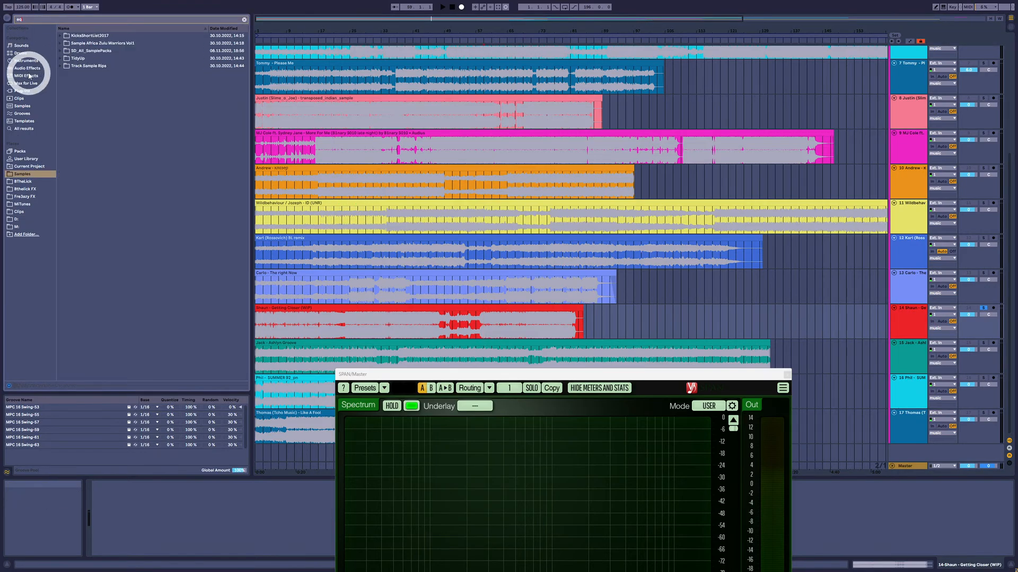
{"action": "left_click", "coordinate": [27, 67]}
{"action": "left_click_drag", "start_coordinate": [79, 50], "coordinate": [501, 328]}
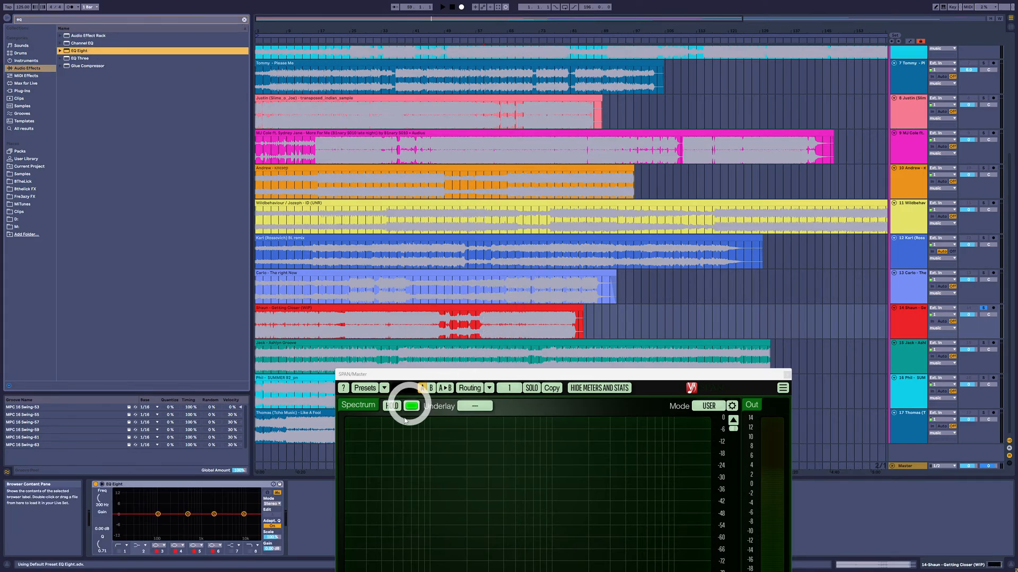
Enable EQ Eight's first filter as a low cut, raise its frequency to 637 Hz while playing, and stop.
{"action": "left_click", "coordinate": [120, 553]}
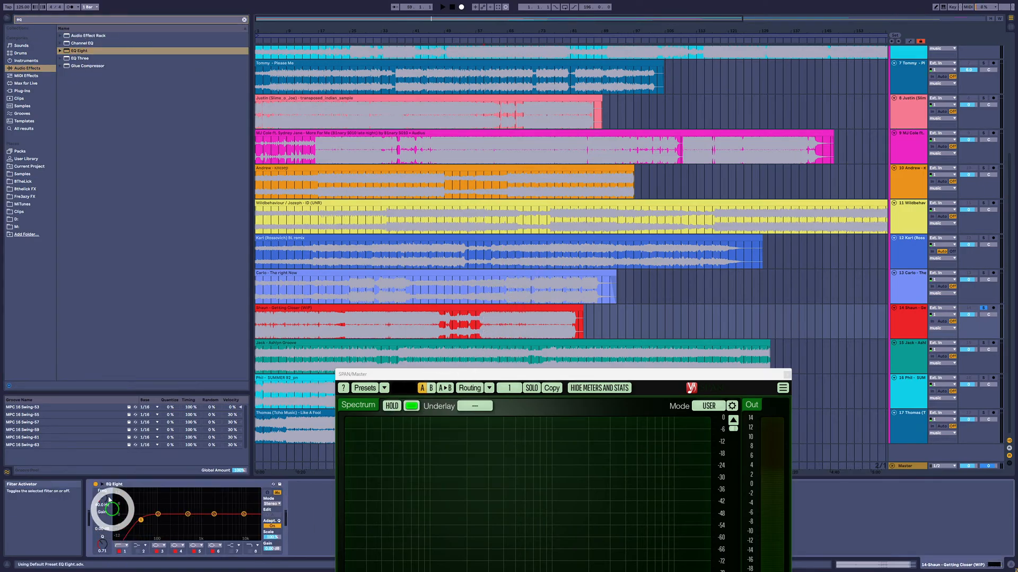
{"action": "left_click_drag", "start_coordinate": [107, 504], "coordinate": [107, 493]}
{"action": "key", "text": "space"}
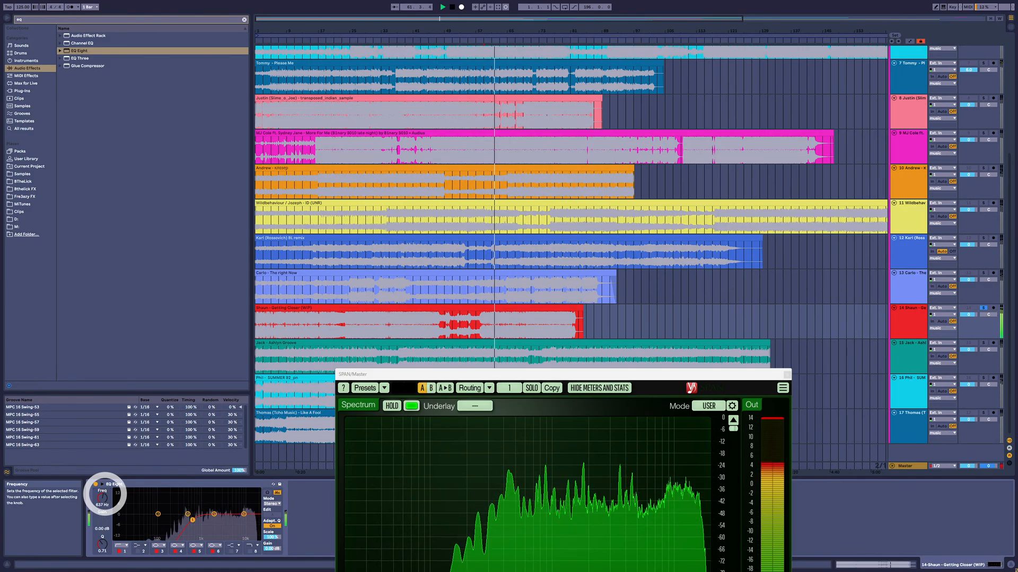
{"action": "key", "text": "space"}
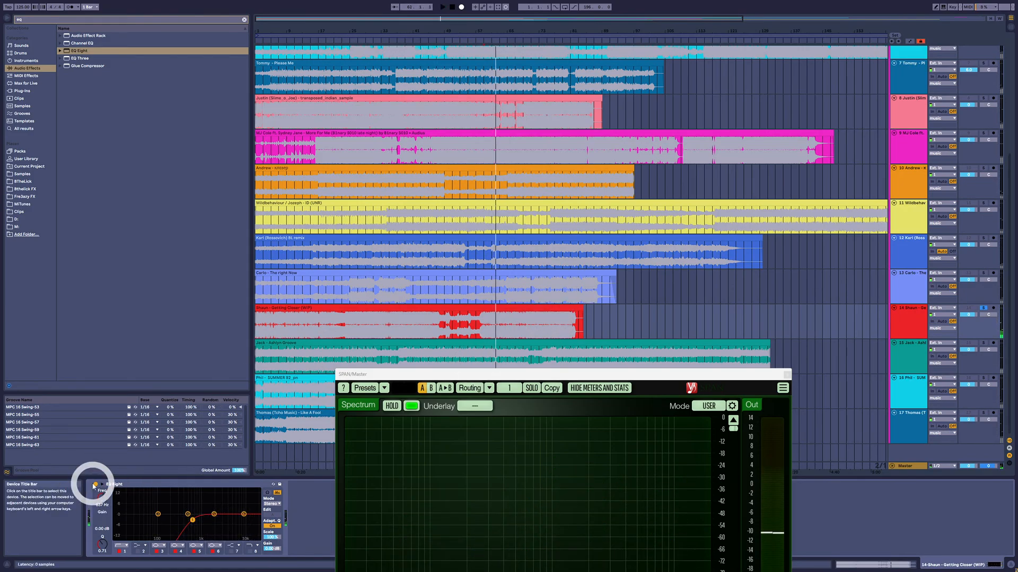
Bypass EQ Eight on track 14, play the track from bar 25 and stop.
{"action": "left_click", "coordinate": [96, 485]}
{"action": "left_click", "coordinate": [396, 326]}
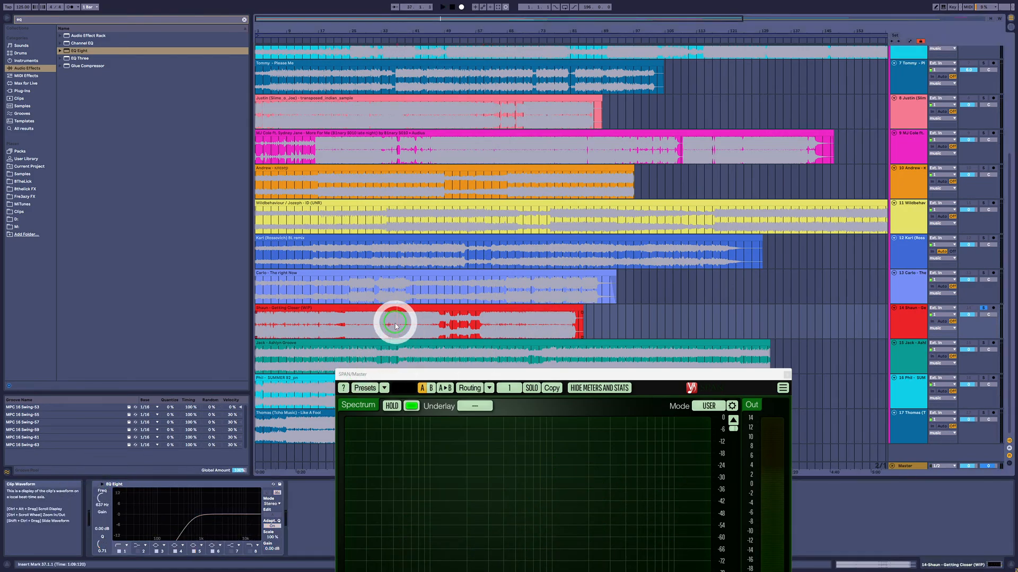
{"action": "left_click", "coordinate": [345, 321]}
{"action": "key", "text": "space"}
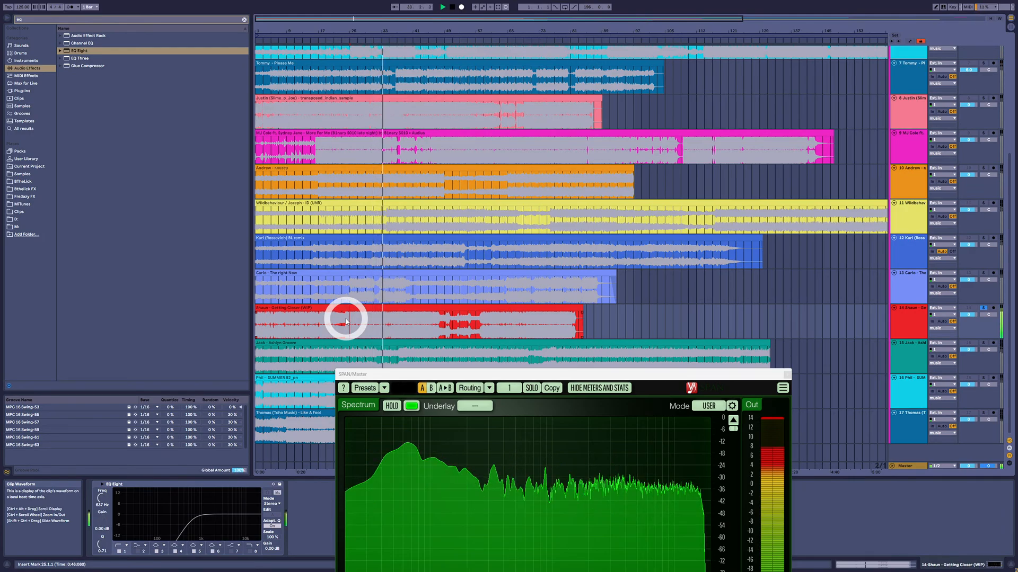
{"action": "key", "text": "space"}
Mark section points in track 14's clip at bars 39, 25 and 29.
{"action": "left_click", "coordinate": [407, 327]}
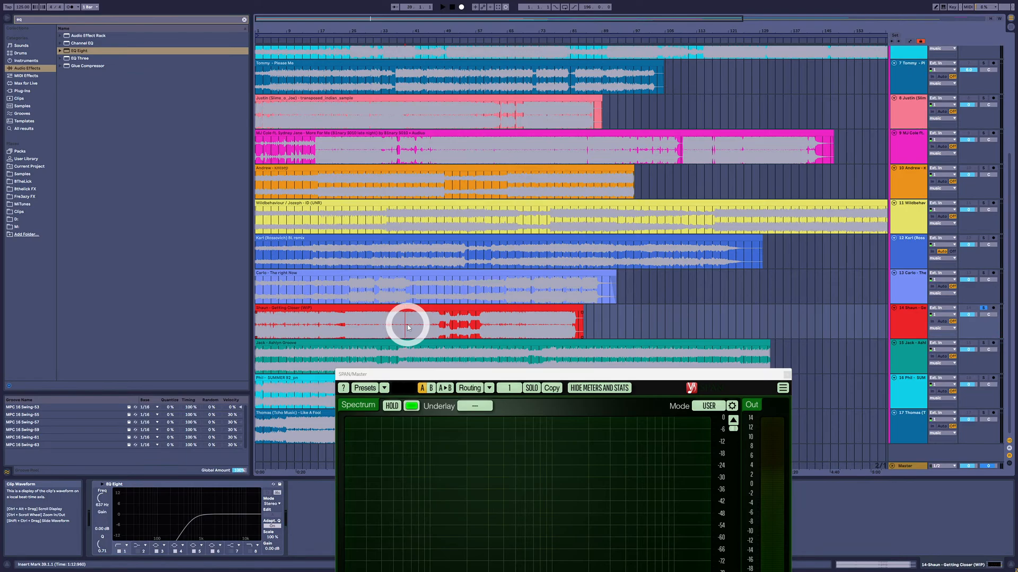
{"action": "left_click", "coordinate": [352, 330]}
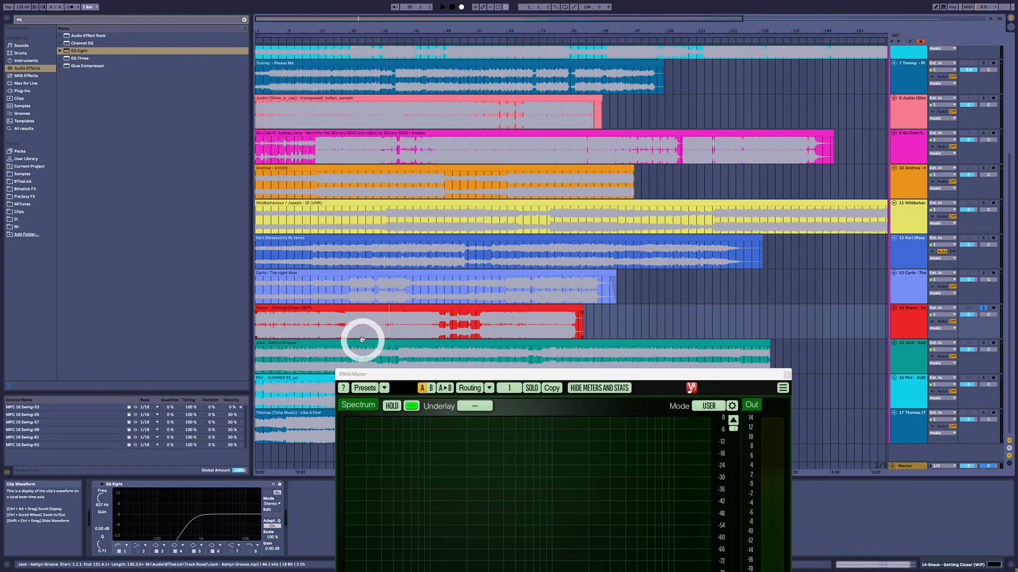
{"action": "left_click", "coordinate": [344, 328]}
{"action": "left_click", "coordinate": [349, 328]}
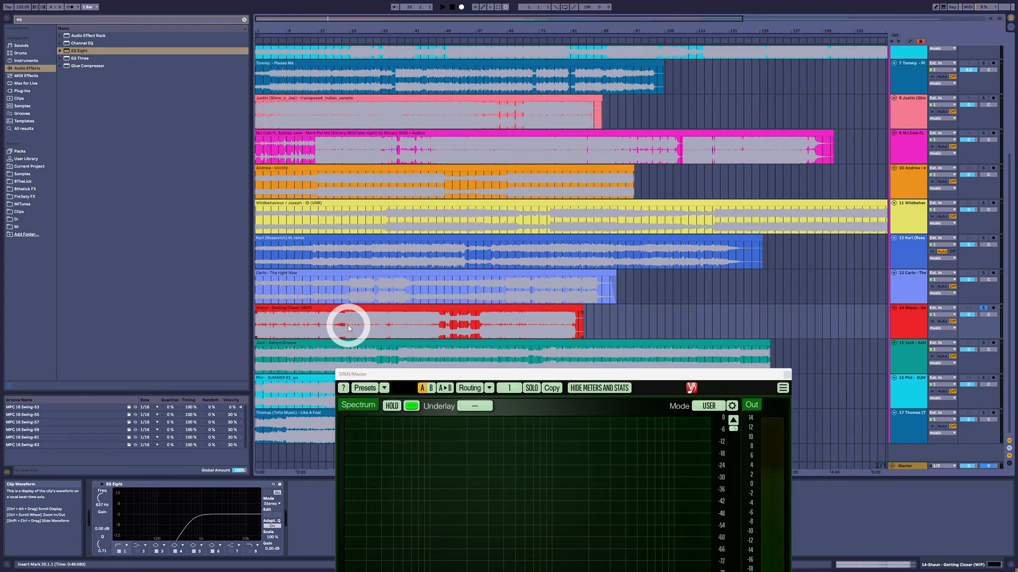
{"action": "left_click", "coordinate": [389, 331]}
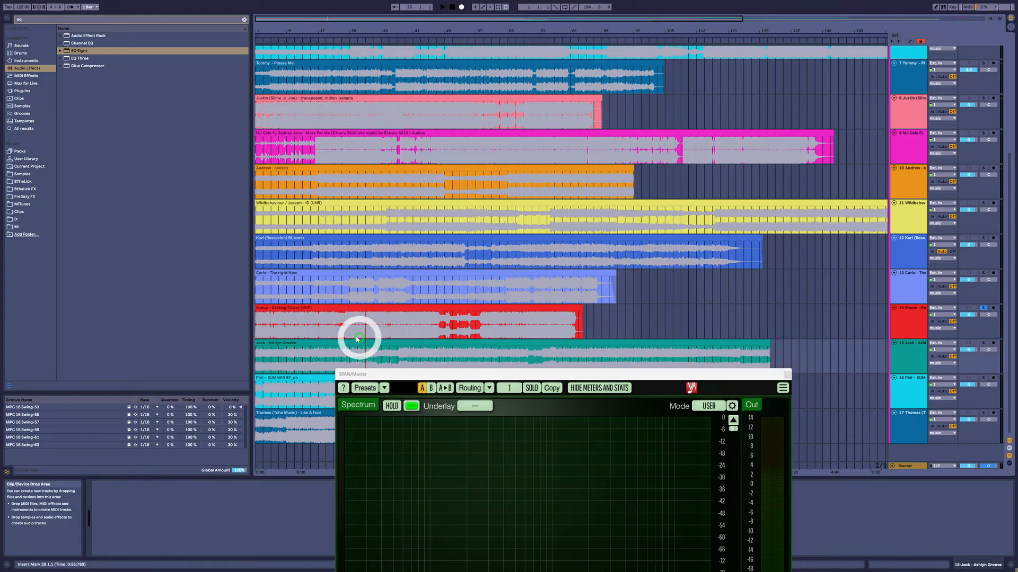
Point out the section around bar 25 in track 14's clip by marking positions in its waveform.
{"action": "left_click", "coordinate": [350, 335]}
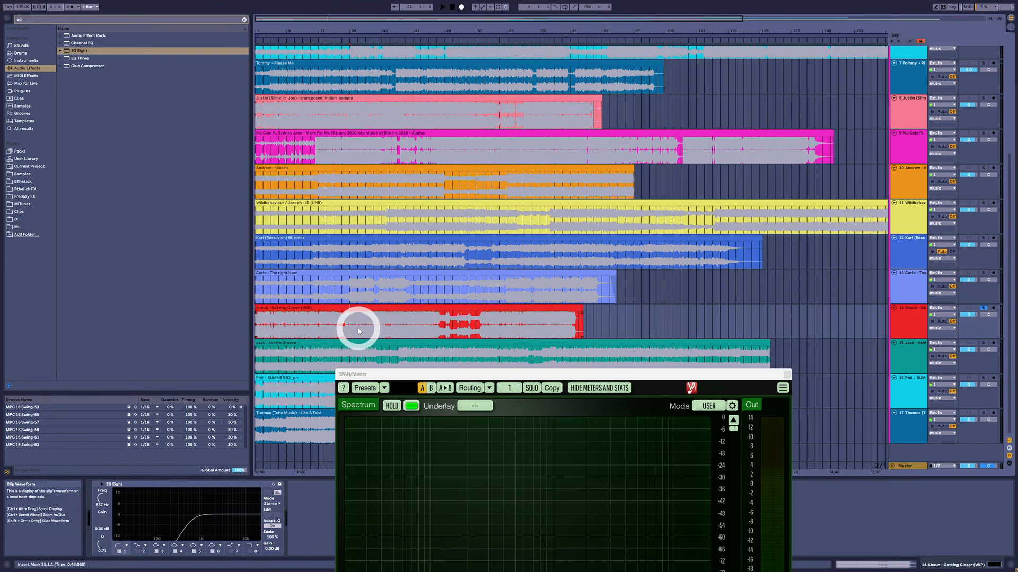
{"action": "left_click", "coordinate": [341, 324]}
{"action": "left_click", "coordinate": [348, 325]}
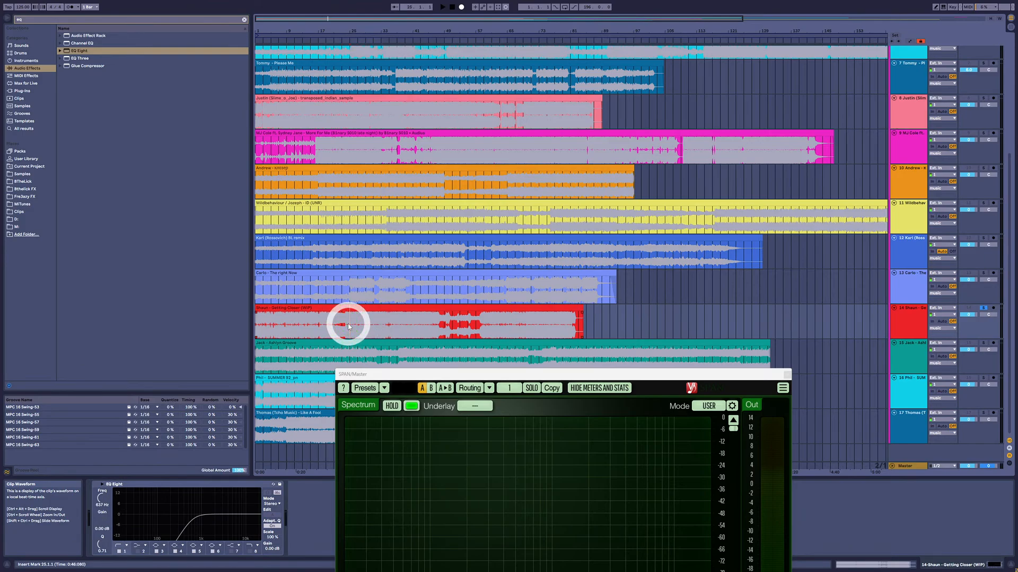
{"action": "left_click", "coordinate": [342, 325]}
{"action": "left_click", "coordinate": [393, 328]}
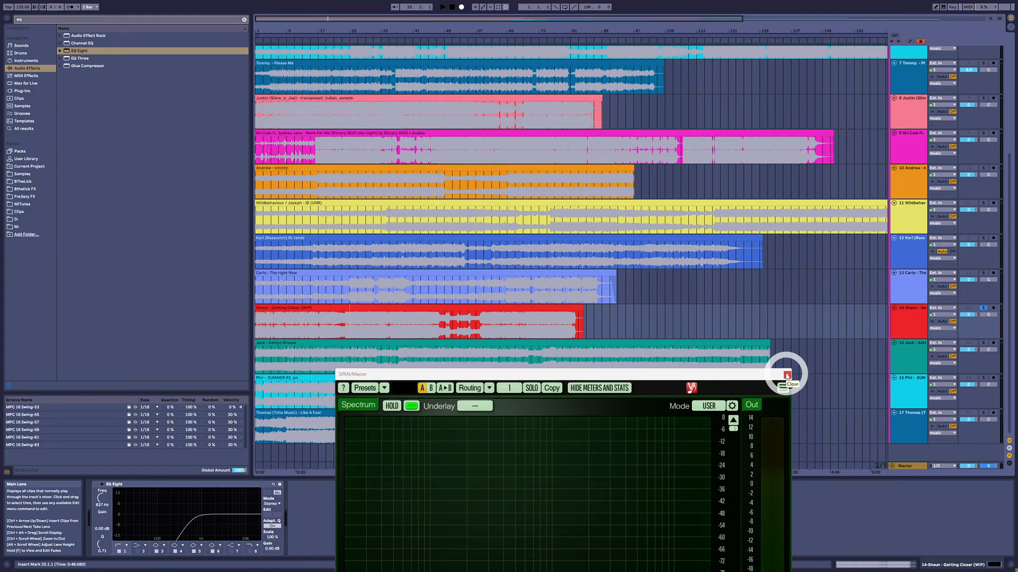
Select track 14's whole clip and close the SPAN window.
{"action": "scroll", "coordinate": [799, 375], "scroll_direction": "up", "scroll_amount": 1}
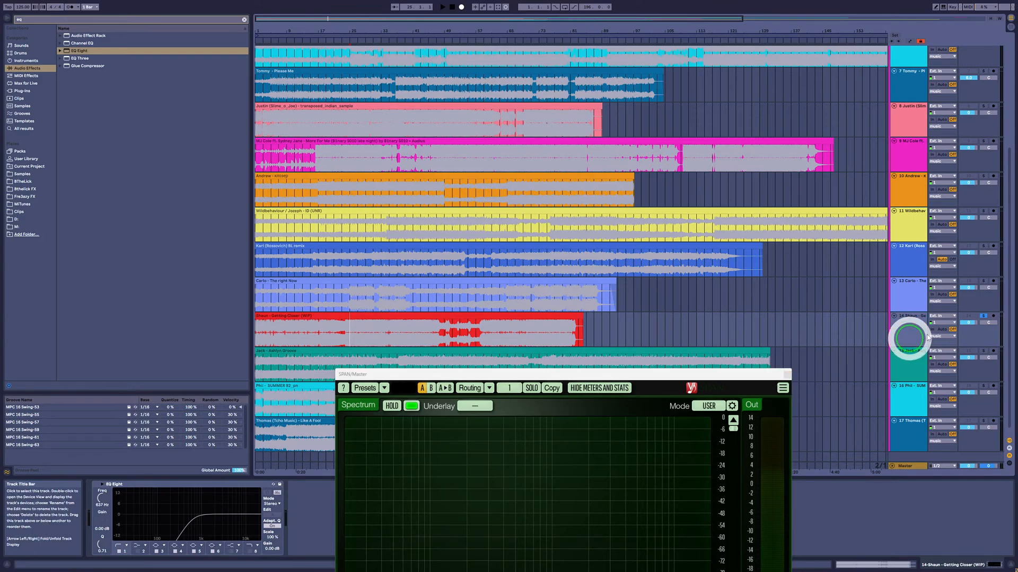
{"action": "left_click", "coordinate": [984, 317]}
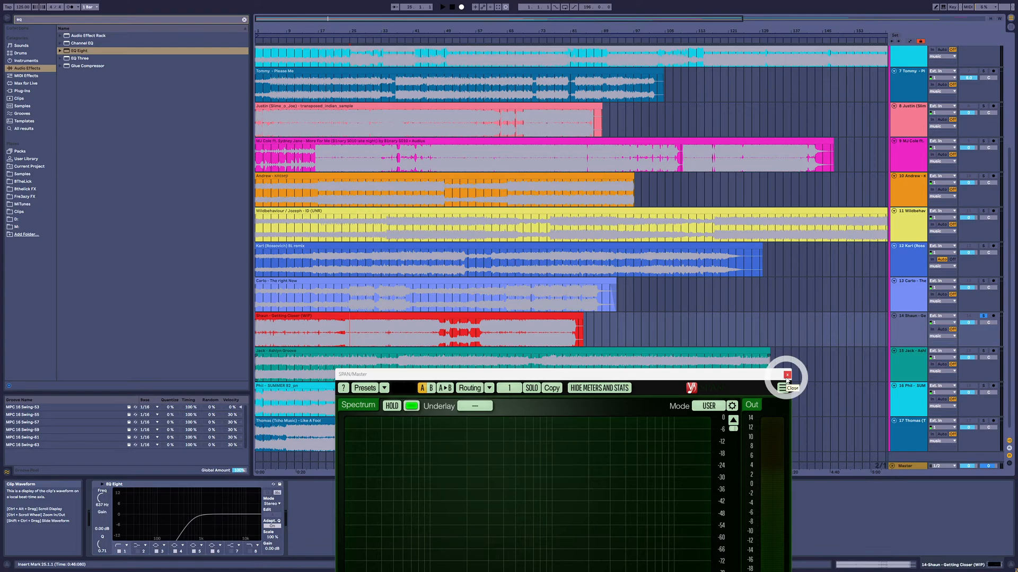
{"action": "left_click", "coordinate": [334, 334]}
{"action": "left_click", "coordinate": [279, 338]}
{"action": "left_click", "coordinate": [296, 317]}
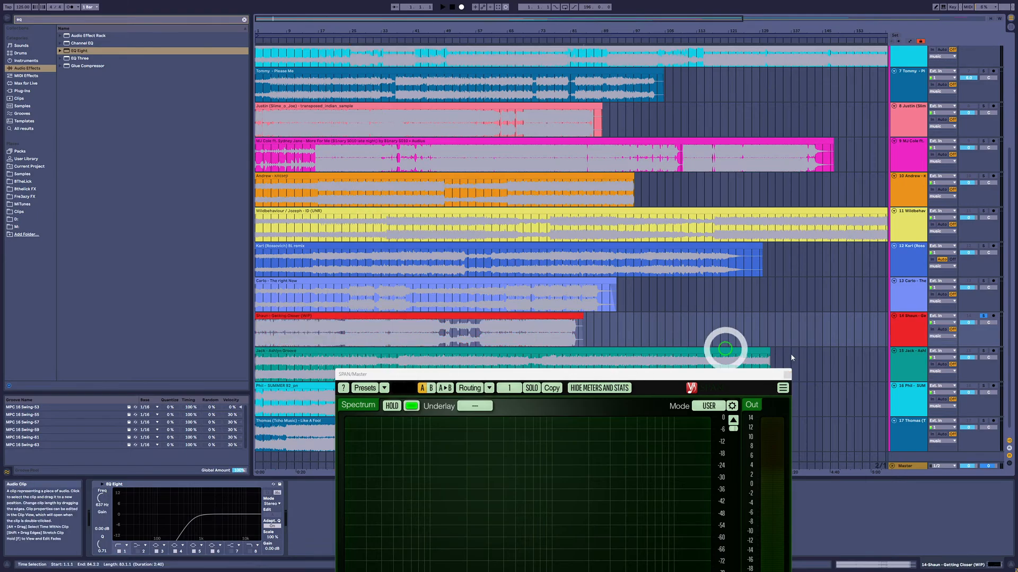
{"action": "left_click", "coordinate": [786, 375]}
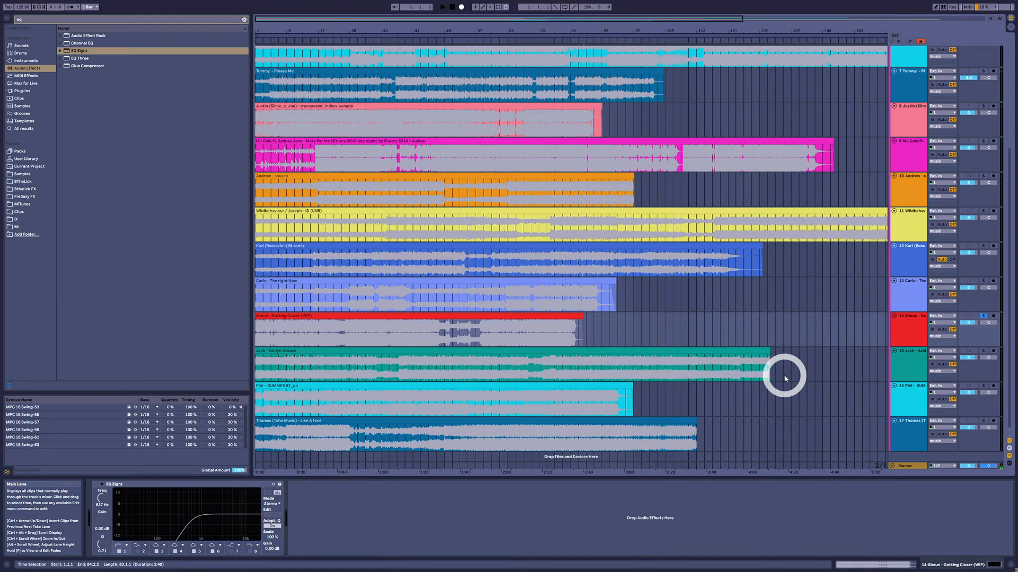
Create an empty two-bar MIDI clip at bar 27 on track 3, the instrument track, and solo the track.
{"action": "scroll", "coordinate": [488, 281], "scroll_direction": "up", "scroll_amount": 3}
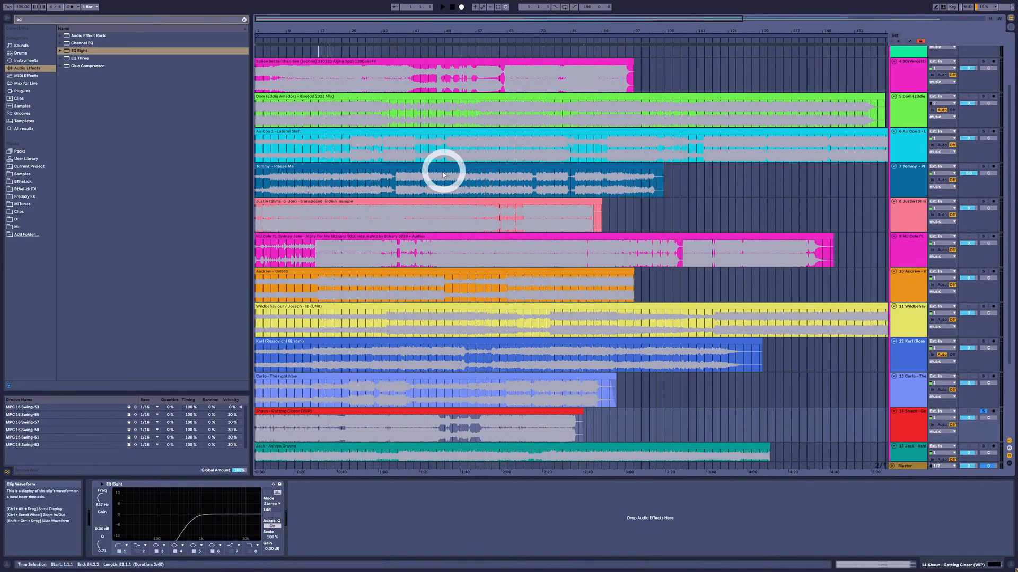
{"action": "scroll", "coordinate": [444, 175], "scroll_direction": "up", "scroll_amount": 2}
{"action": "left_click", "coordinate": [364, 95]}
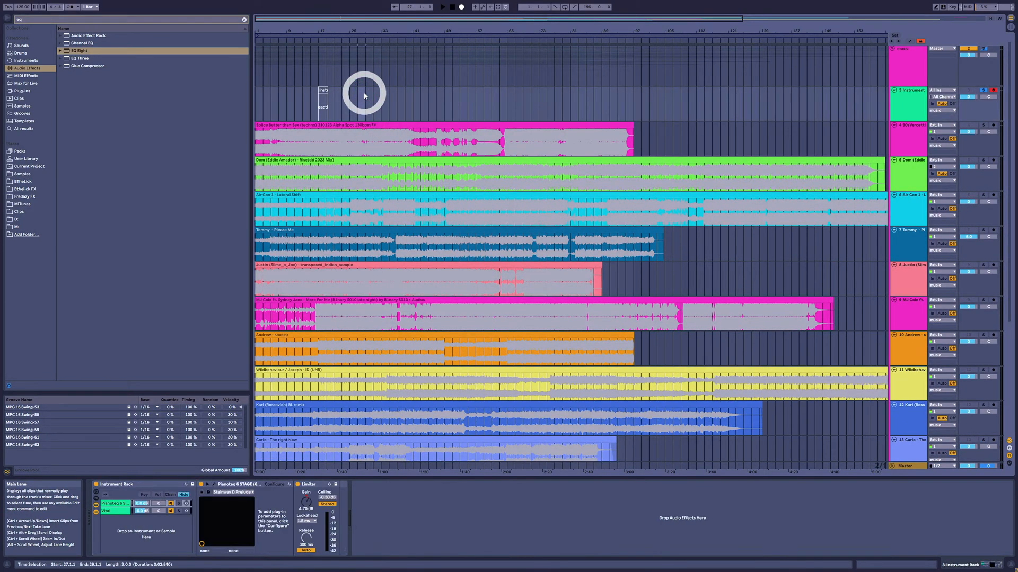
{"action": "left_click_drag", "start_coordinate": [364, 96], "coordinate": [360, 97]}
{"action": "double_click", "coordinate": [361, 97]}
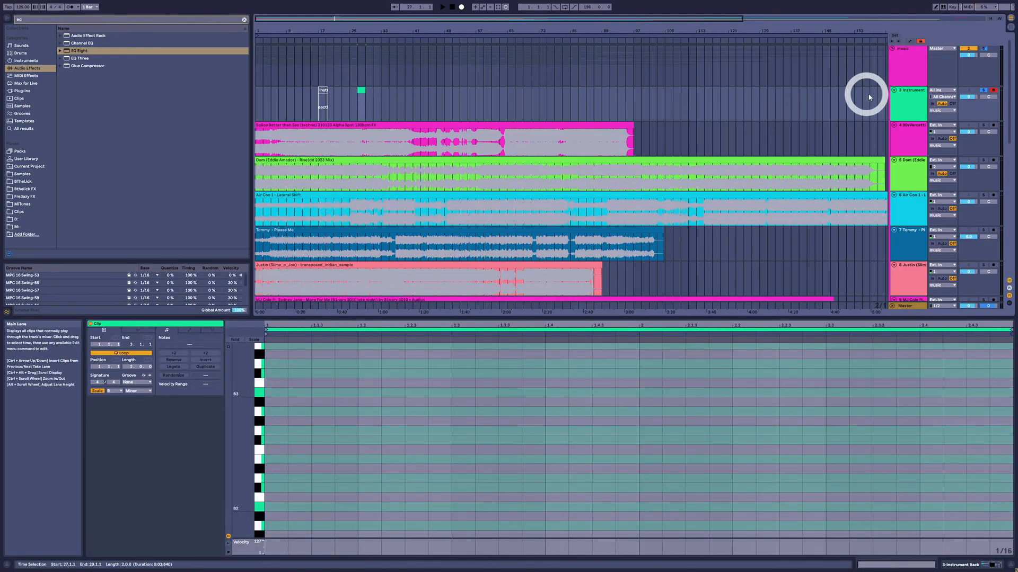
Switch track 3's Instrument Rack from the Pianoteq chain to the Vital chain and open Vital's plug-in window.
{"action": "double_click", "coordinate": [909, 97]}
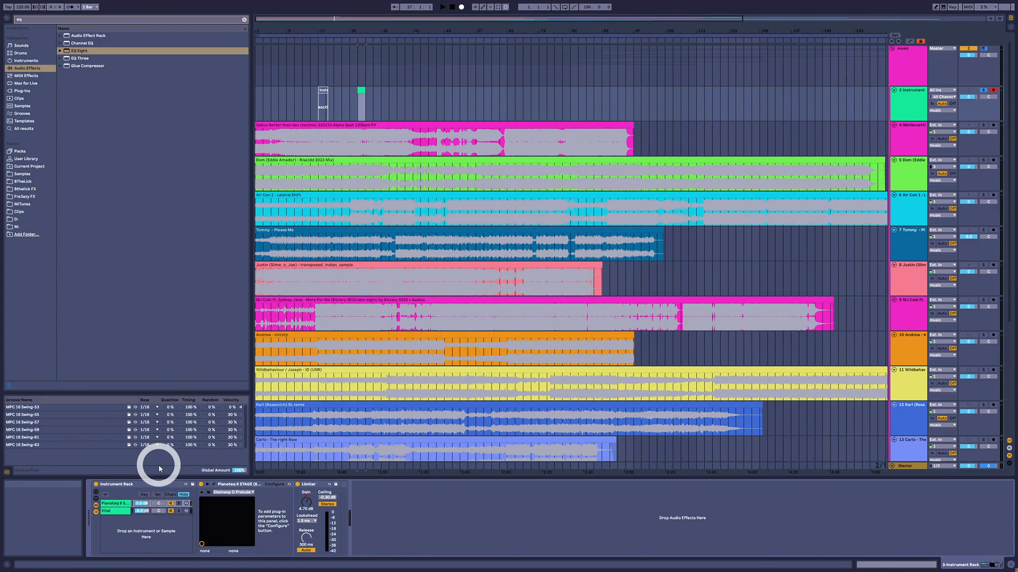
{"action": "left_click", "coordinate": [171, 503]}
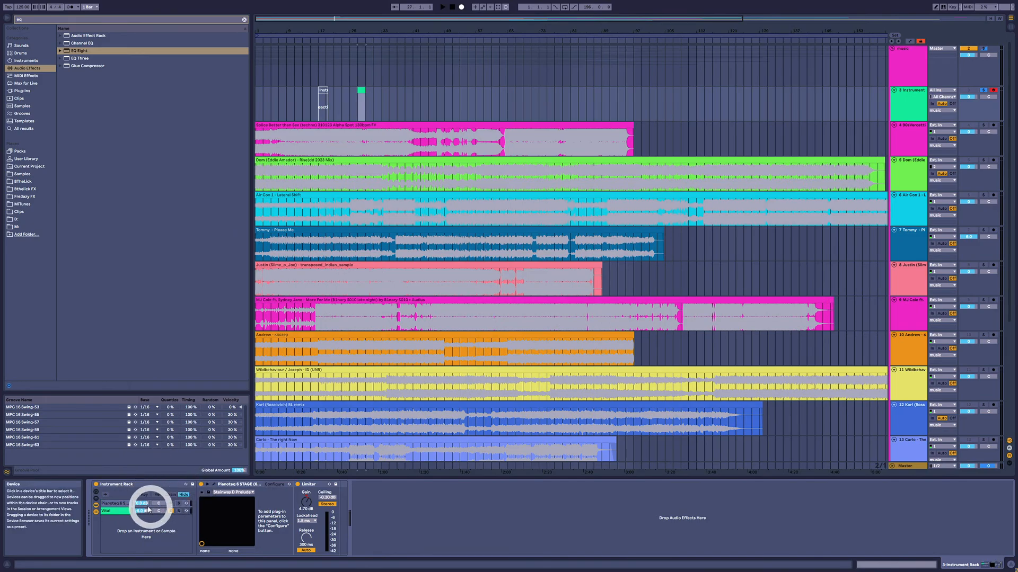
{"action": "left_click", "coordinate": [111, 511]}
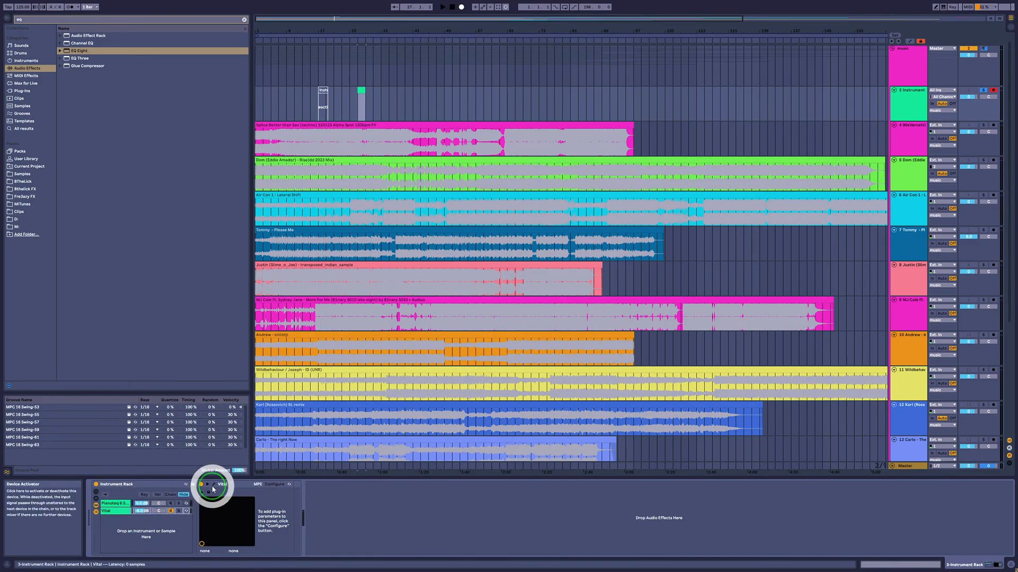
{"action": "left_click", "coordinate": [213, 484]}
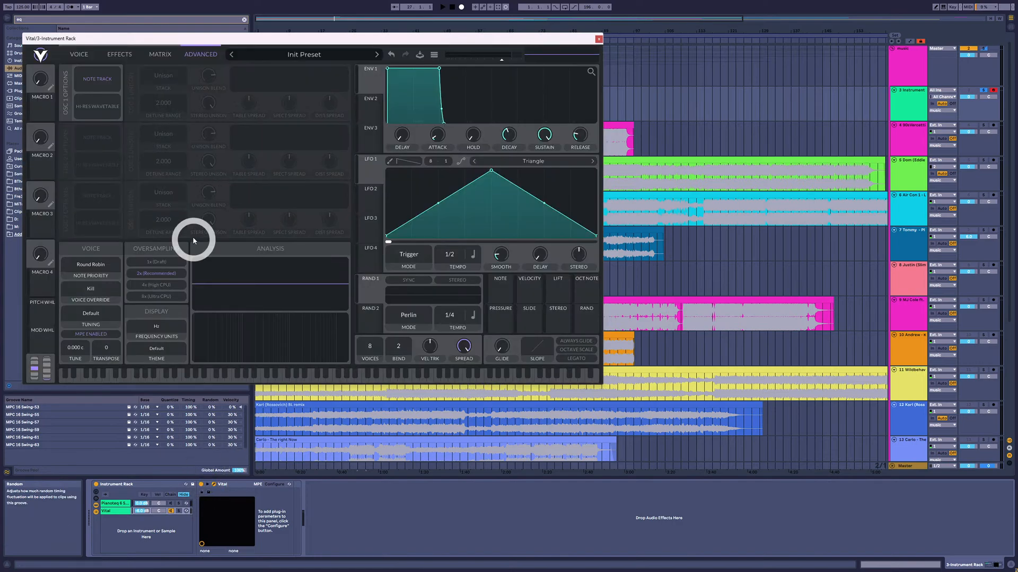
Set Vital's oscillator 1 unison to 16 voices, enable filter 1 and adjust its cutoff.
{"action": "left_click", "coordinate": [82, 54]}
{"action": "left_click_drag", "start_coordinate": [252, 76], "coordinate": [260, 186]}
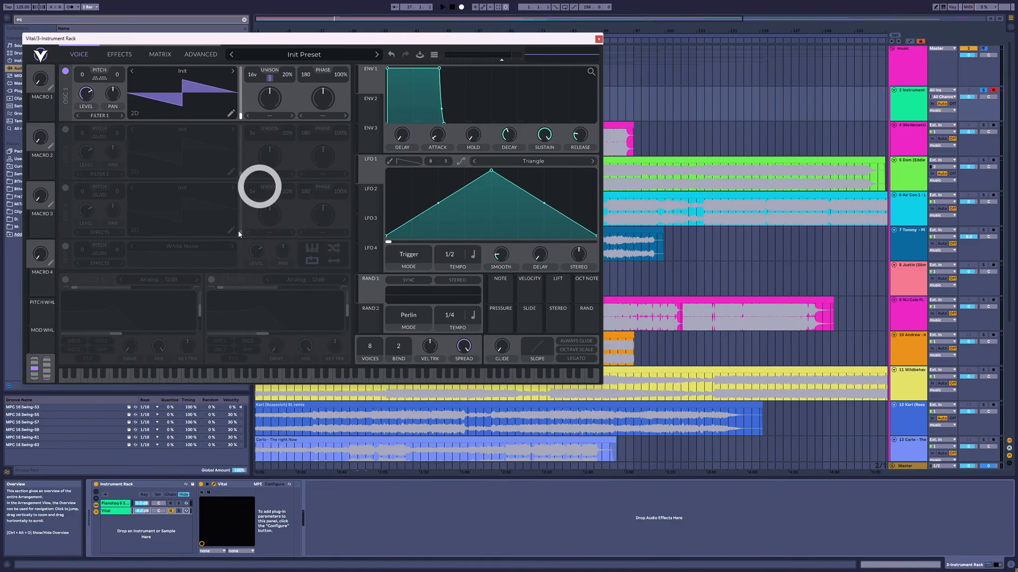
{"action": "left_click", "coordinate": [65, 280]}
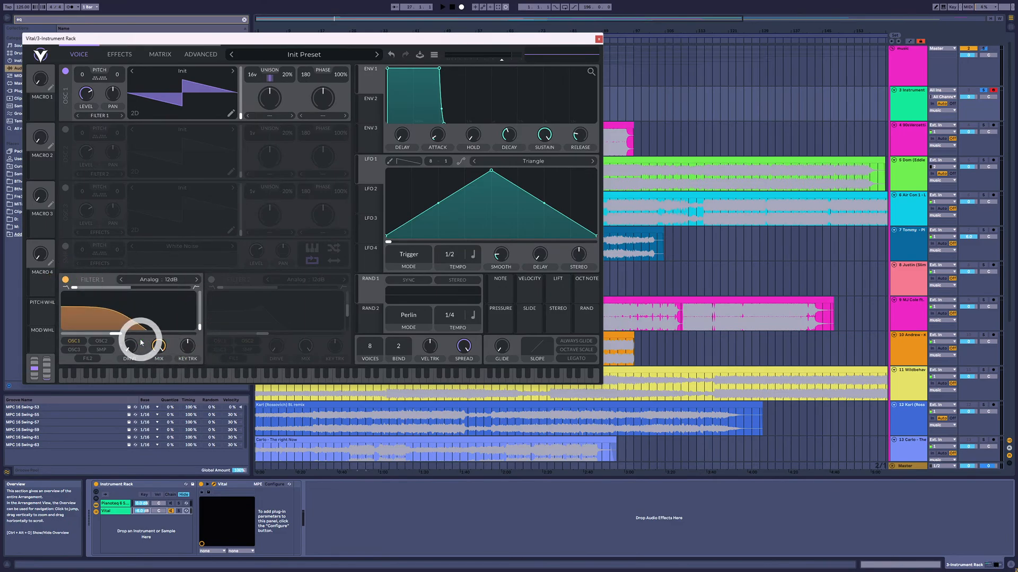
{"action": "left_click_drag", "start_coordinate": [117, 335], "coordinate": [118, 334]}
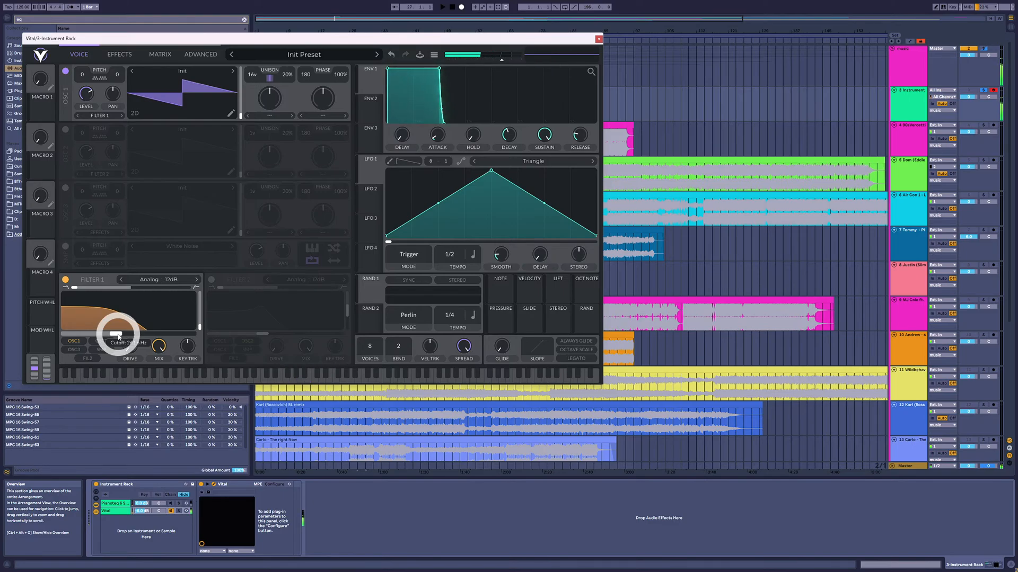
Enable Vital's Delay and Reverb effects, return to the voice page and close the plug-in window.
{"action": "left_click", "coordinate": [136, 60]}
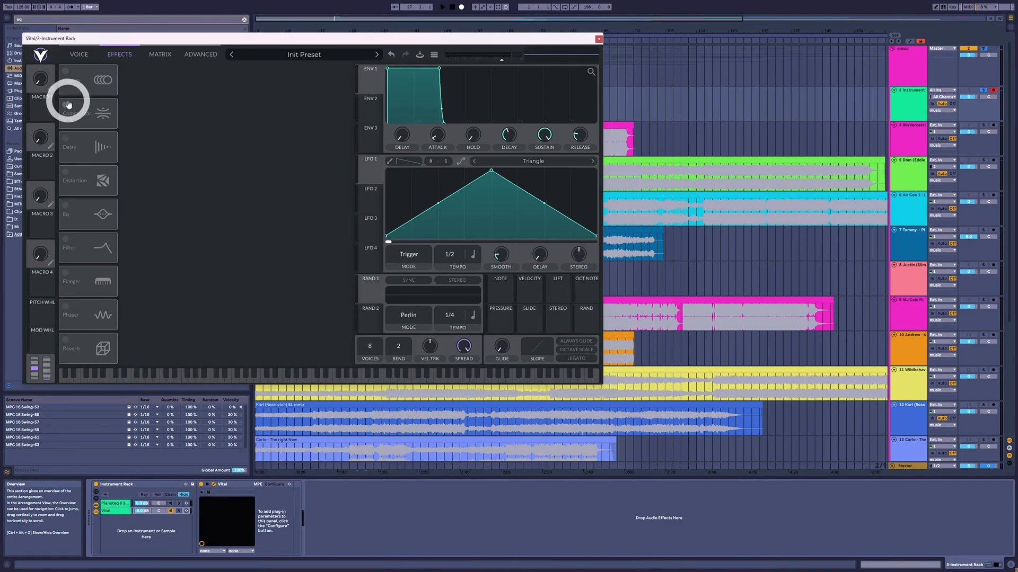
{"action": "left_click", "coordinate": [65, 138]}
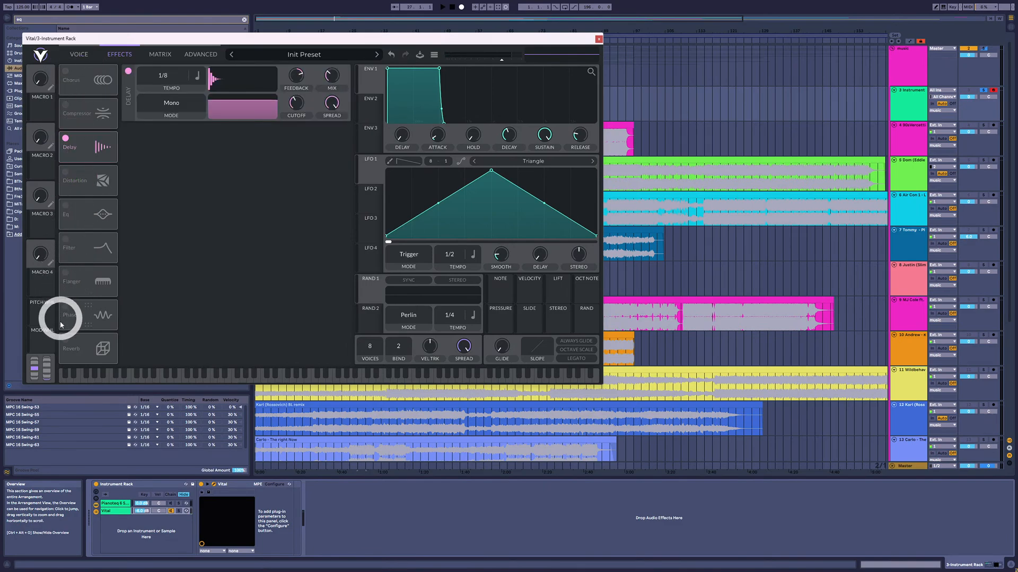
{"action": "left_click", "coordinate": [65, 341]}
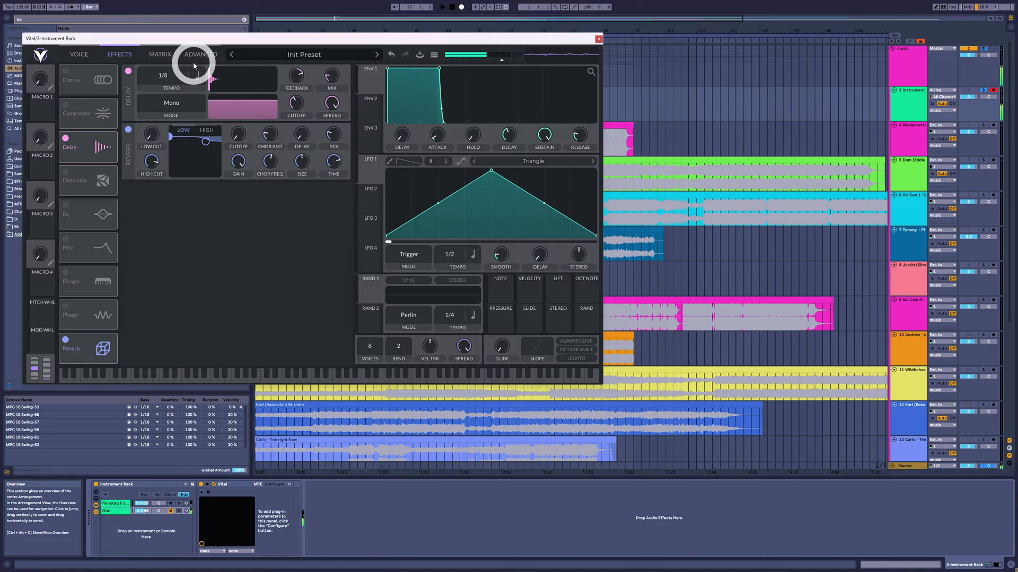
{"action": "left_click", "coordinate": [80, 54]}
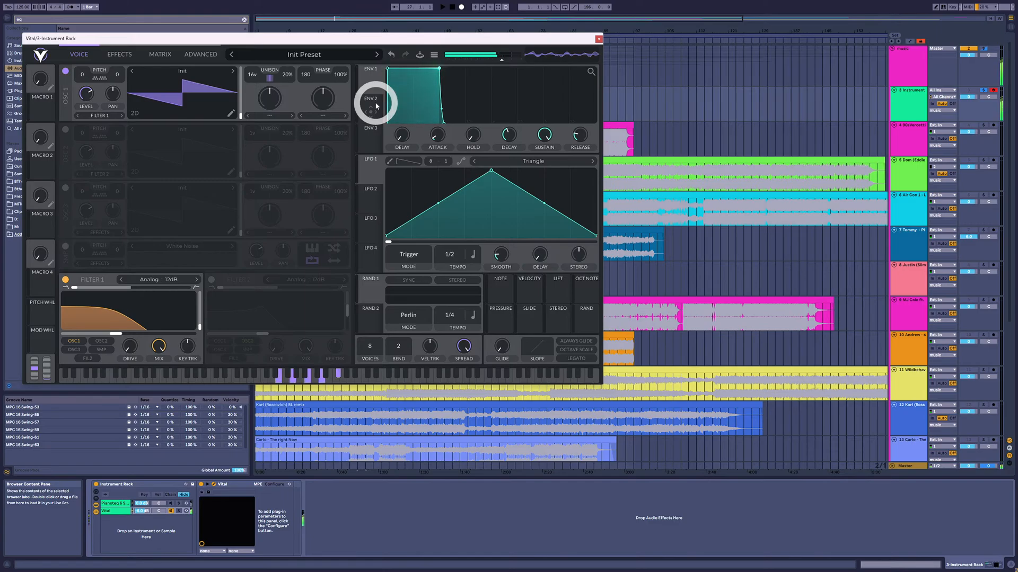
{"action": "left_click", "coordinate": [599, 39]}
Open the empty MIDI clip at bar 27 on track 3 and turn off its scale mode.
{"action": "double_click", "coordinate": [362, 91]}
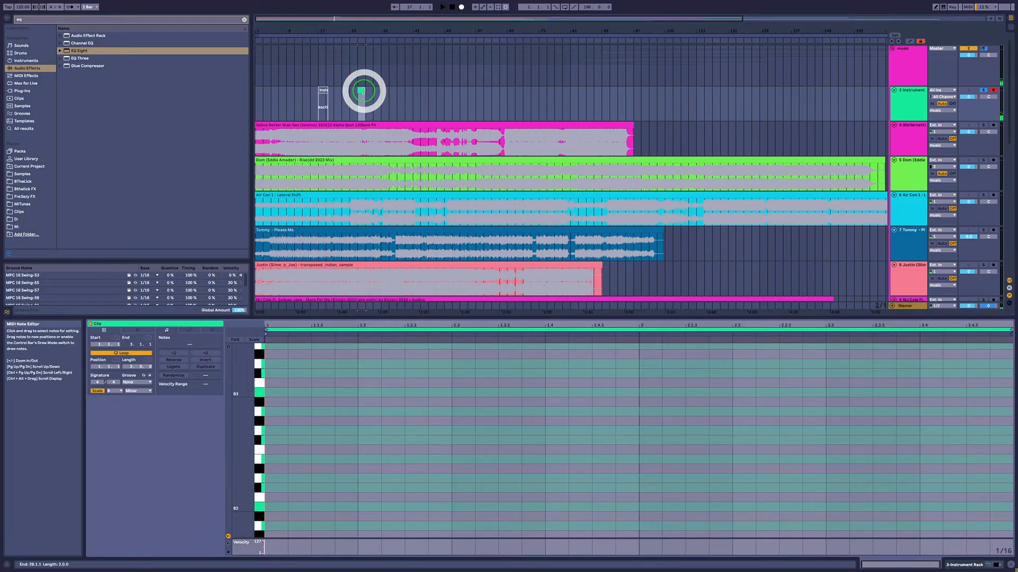
{"action": "left_click", "coordinate": [268, 455]}
{"action": "left_click", "coordinate": [98, 392]}
{"action": "left_click", "coordinate": [99, 392]}
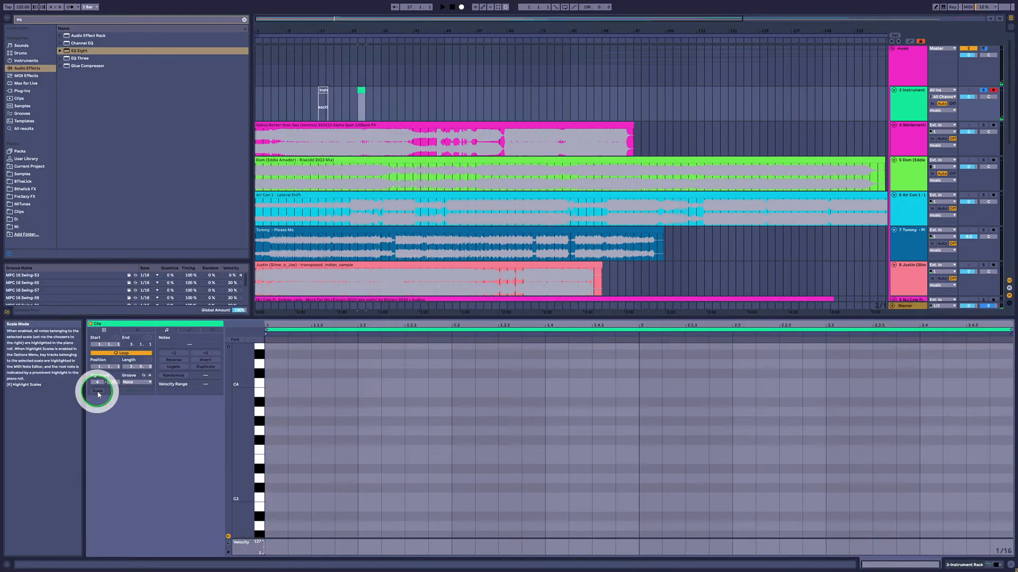
Draw a chord of E2, G#2, B2, D#3 and F#3 in the clip, lasting from 1.1.1 to 1.4.2.
{"action": "left_click", "coordinate": [287, 495]}
{"action": "double_click", "coordinate": [279, 463]}
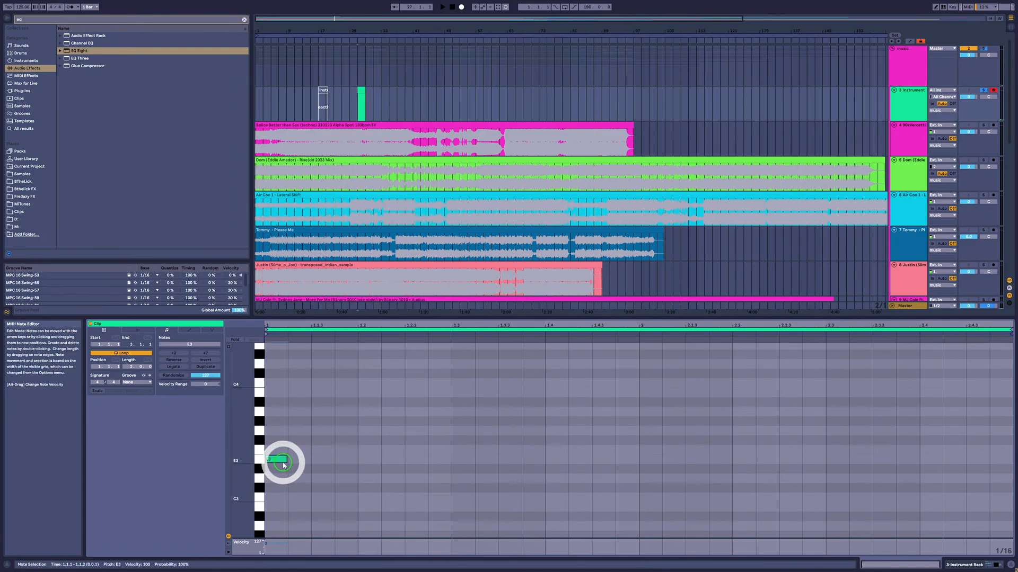
{"action": "left_click_drag", "start_coordinate": [288, 461], "coordinate": [577, 460]}
{"action": "scroll", "coordinate": [298, 480], "scroll_direction": "down", "scroll_amount": 2}
{"action": "scroll", "coordinate": [298, 480], "scroll_direction": "down", "scroll_amount": 1}
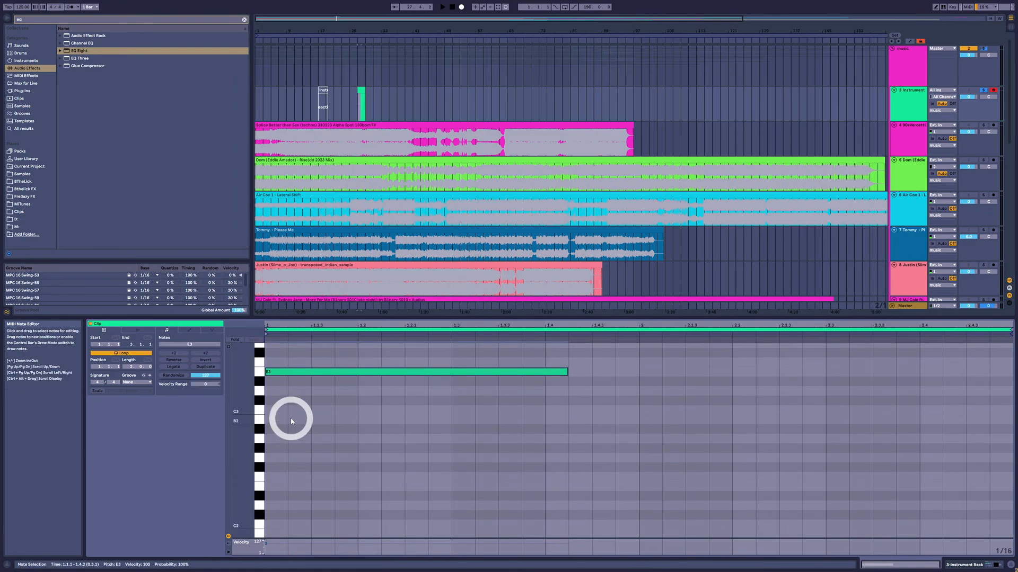
{"action": "key", "text": "shift+Down"}
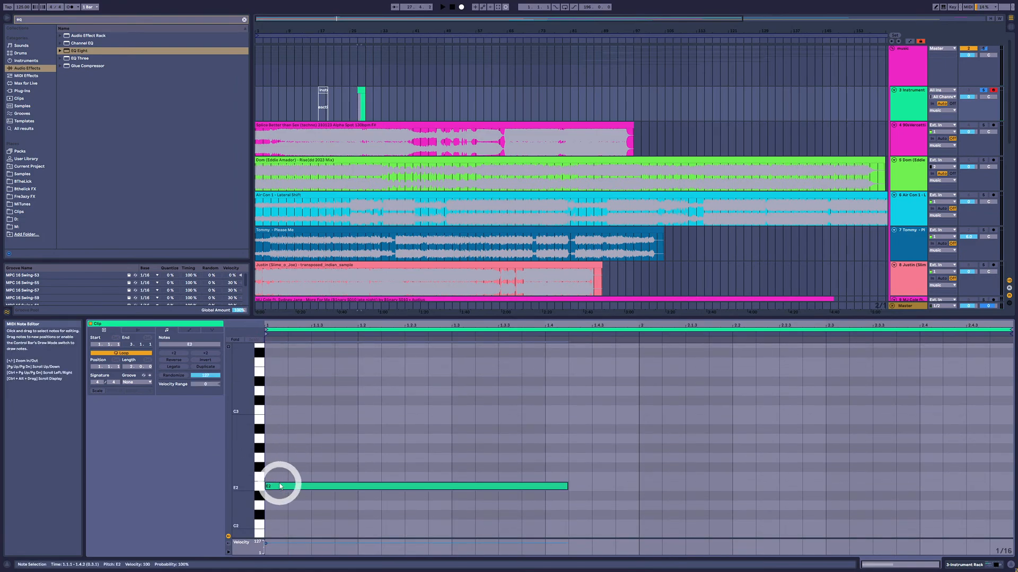
{"action": "left_click_drag", "start_coordinate": [278, 487], "coordinate": [302, 345]}
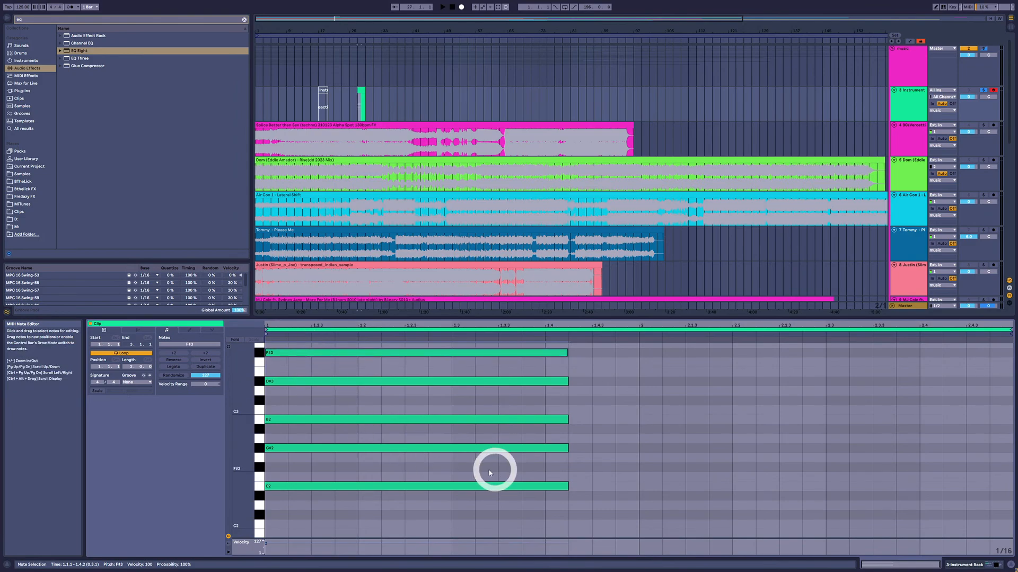
Play the chord clip from bar 27 and stop playback.
{"action": "key", "text": "space"}
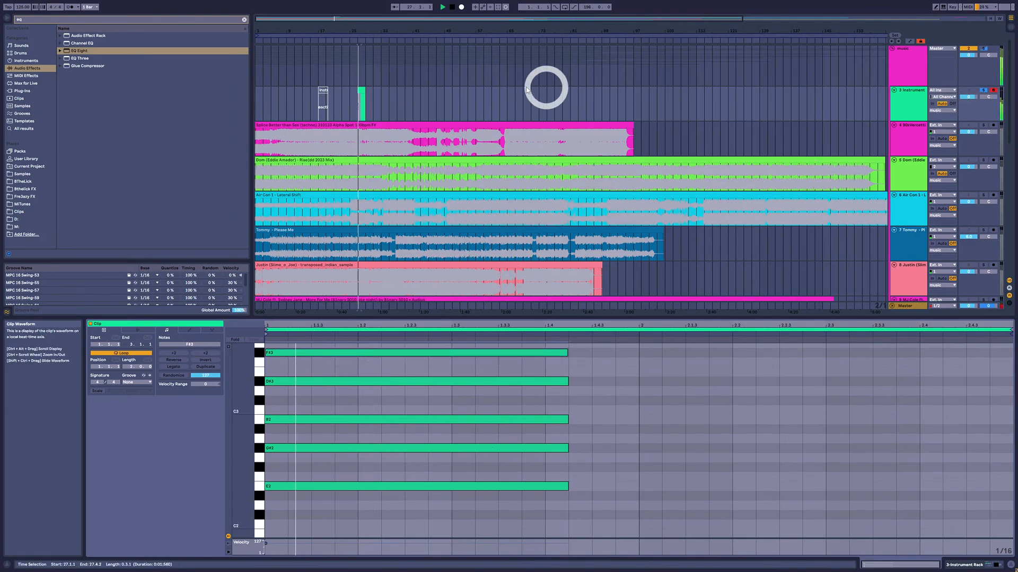
{"action": "left_click", "coordinate": [358, 95]}
{"action": "left_click", "coordinate": [361, 90]}
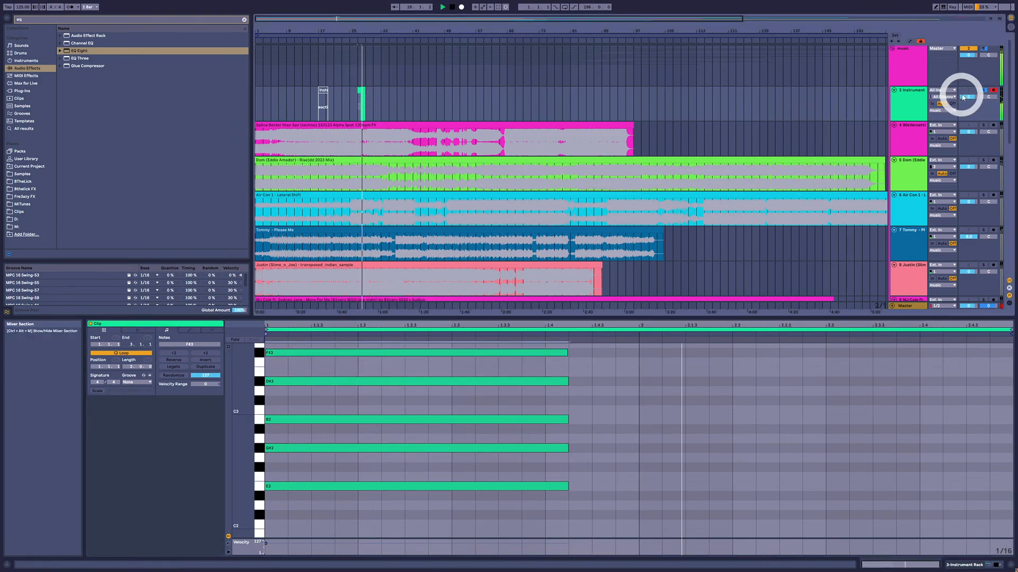
{"action": "key", "text": "space"}
Turn off the solo on track 14.
{"action": "scroll", "coordinate": [958, 177], "scroll_direction": "down", "scroll_amount": 2}
{"action": "scroll", "coordinate": [957, 177], "scroll_direction": "down", "scroll_amount": 8}
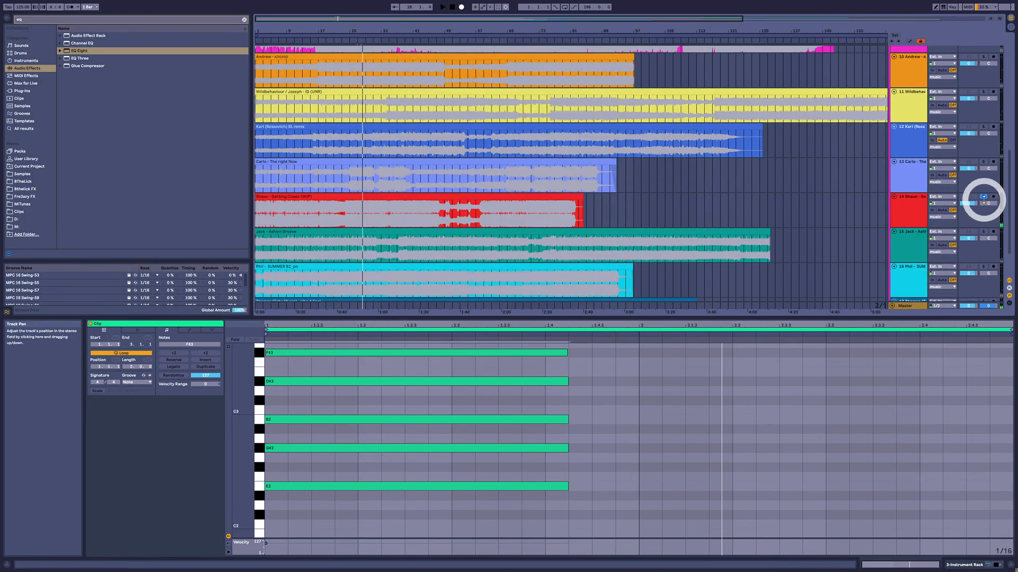
{"action": "left_click", "coordinate": [986, 200]}
Move the chord clip on track 3 to bar 135, play it and stop.
{"action": "scroll", "coordinate": [495, 164], "scroll_direction": "up", "scroll_amount": 10}
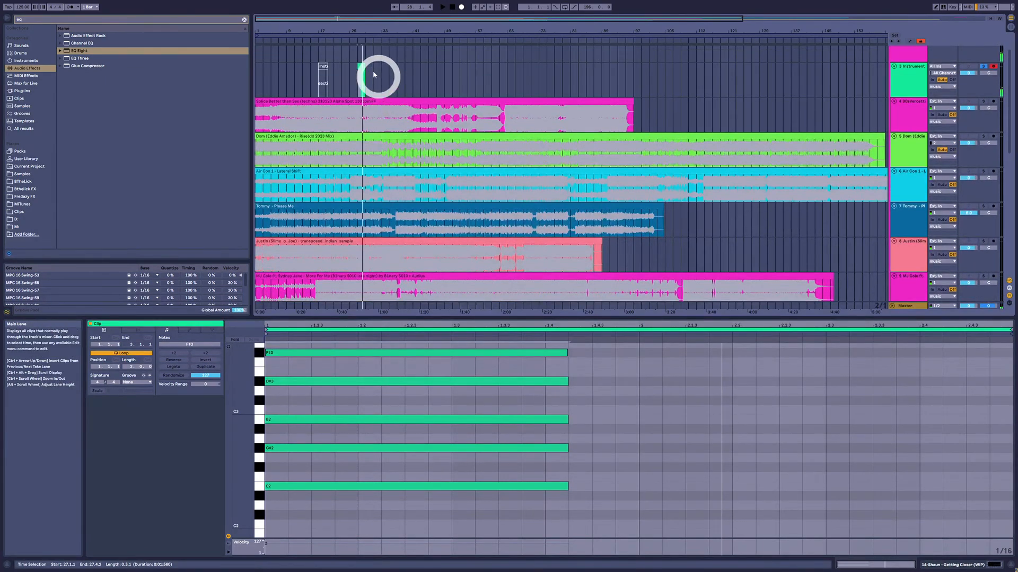
{"action": "left_click", "coordinate": [360, 66]}
{"action": "left_click", "coordinate": [787, 93]}
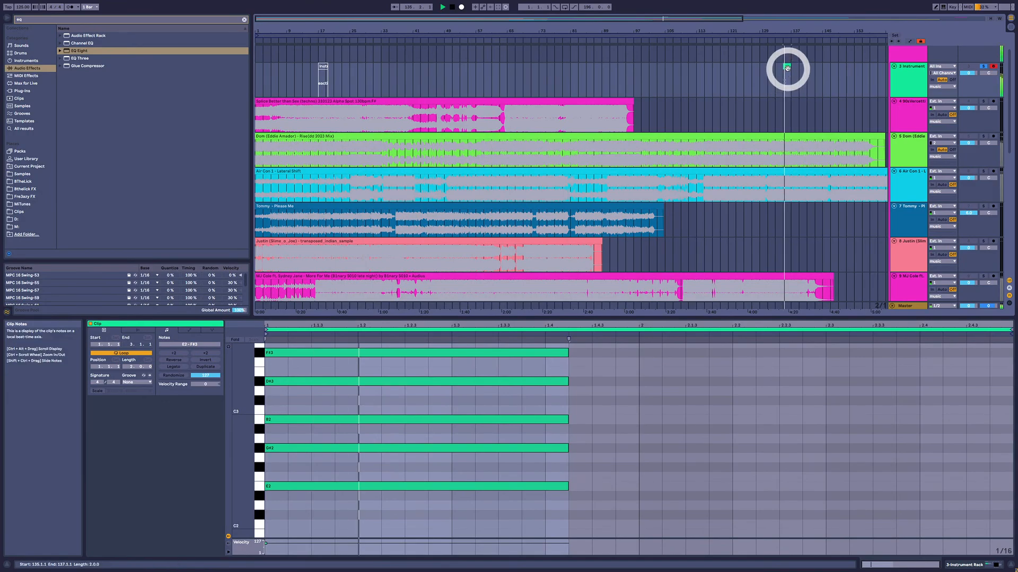
{"action": "left_click_drag", "start_coordinate": [557, 373], "coordinate": [567, 404]}
{"action": "key", "text": "space"}
Lower the chord's G#2 and D#3 notes by one semitone to G2 and D3, and play the clip.
{"action": "left_click", "coordinate": [309, 436]}
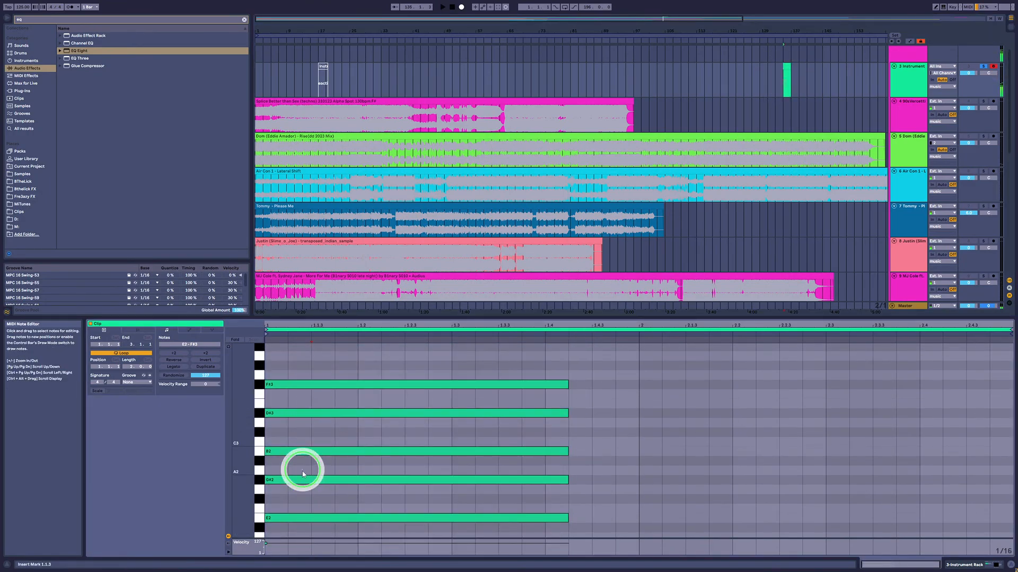
{"action": "left_click", "coordinate": [302, 479]}
{"action": "left_click", "coordinate": [305, 413], "text": "shift"}
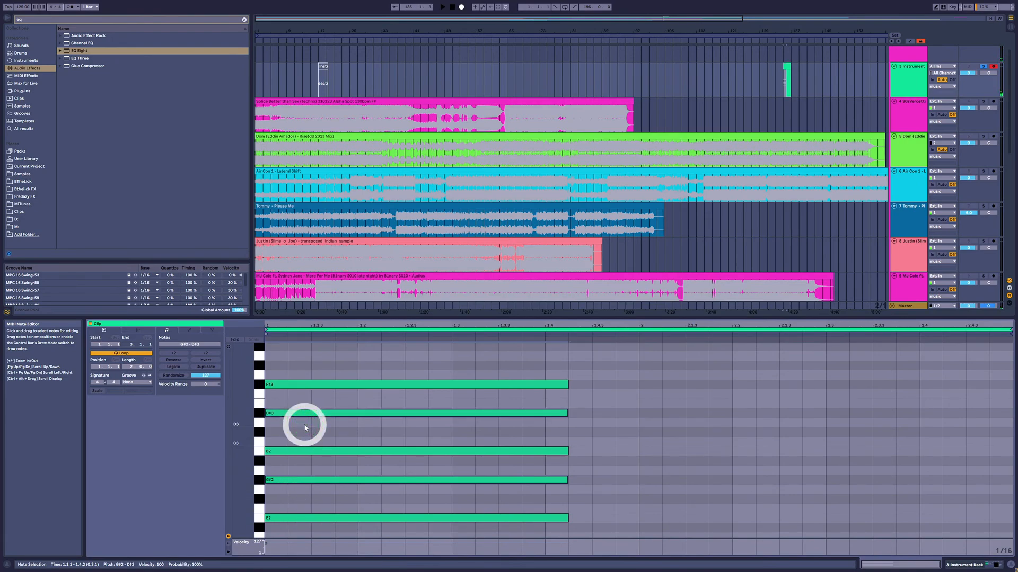
{"action": "key", "text": "Down"}
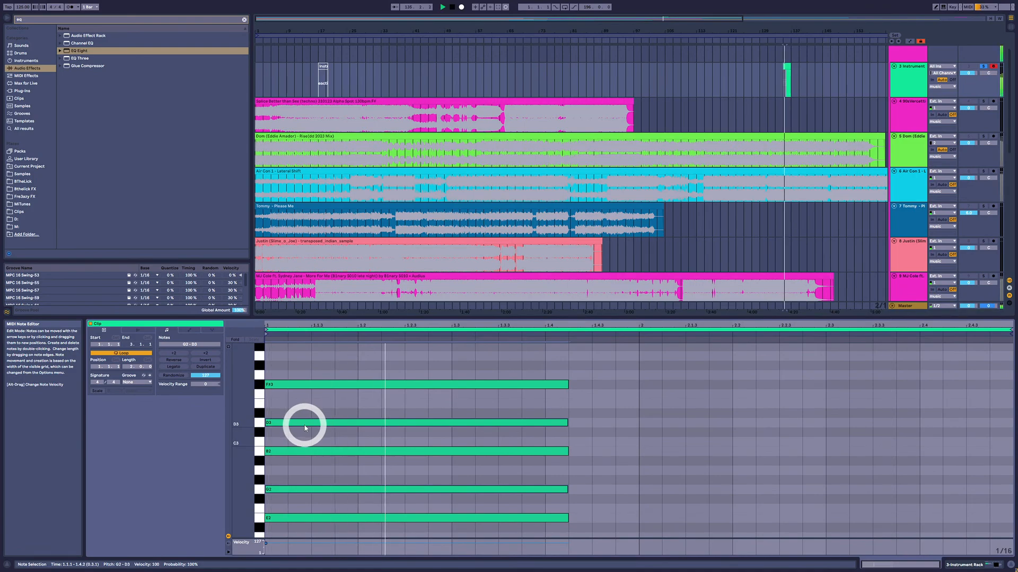
Raise the chord's G2 and D3 notes to G#2 and D#3, return them to G2 and D3, and play the clip.
{"action": "key", "text": "Up"}
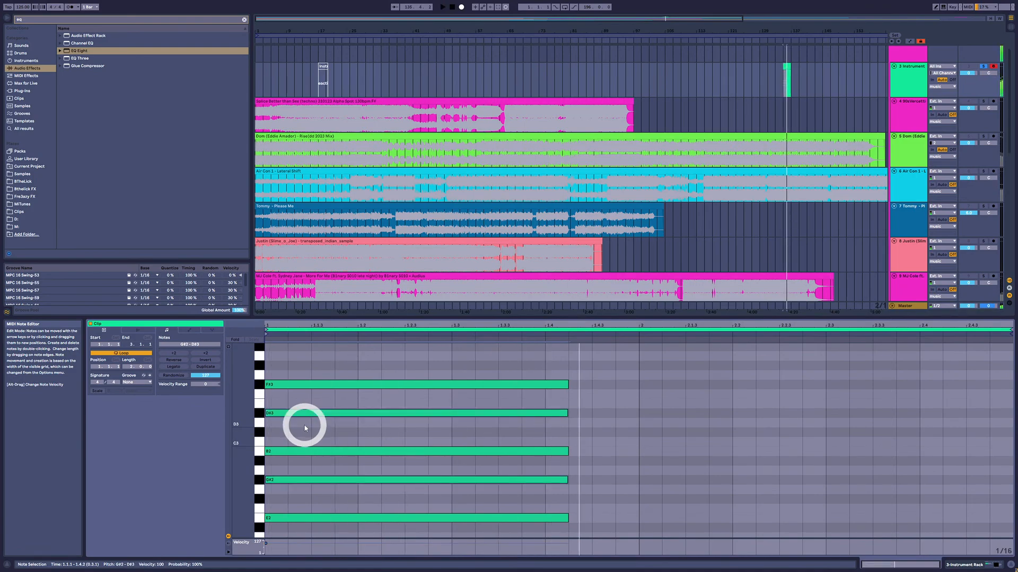
{"action": "key", "text": "space"}
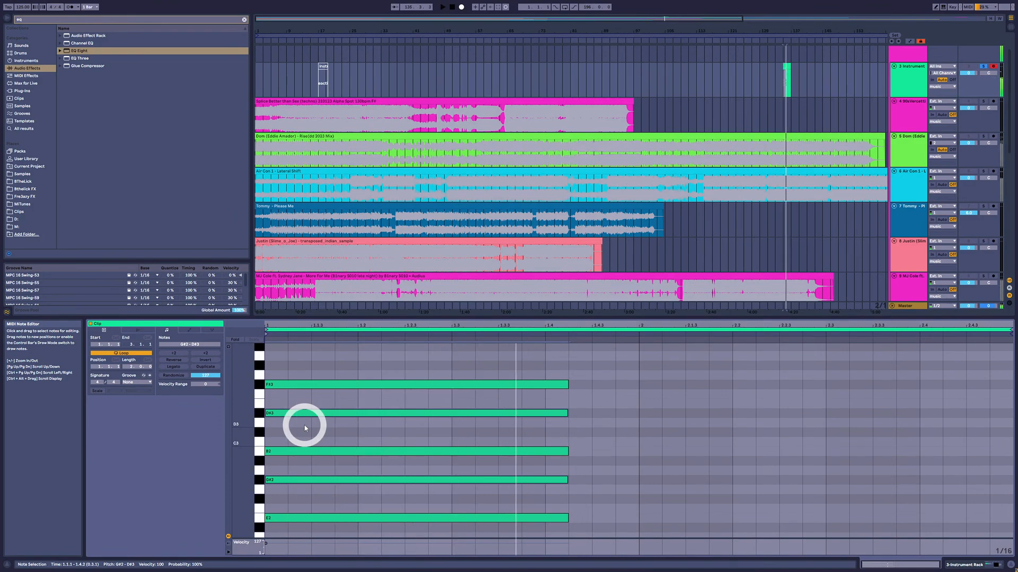
{"action": "key", "text": "Down"}
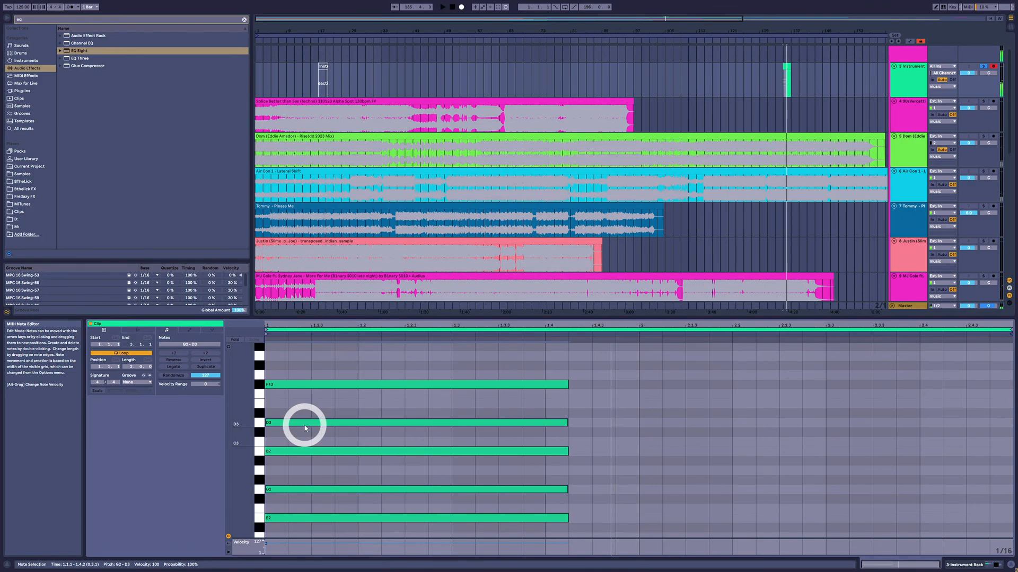
{"action": "left_click", "coordinate": [300, 334]}
{"action": "key", "text": "space"}
Select the chord's E2 and G2 notes in turn to examine the interval between them, undoing any accidental note change.
{"action": "left_click_drag", "start_coordinate": [307, 359], "coordinate": [309, 417]}
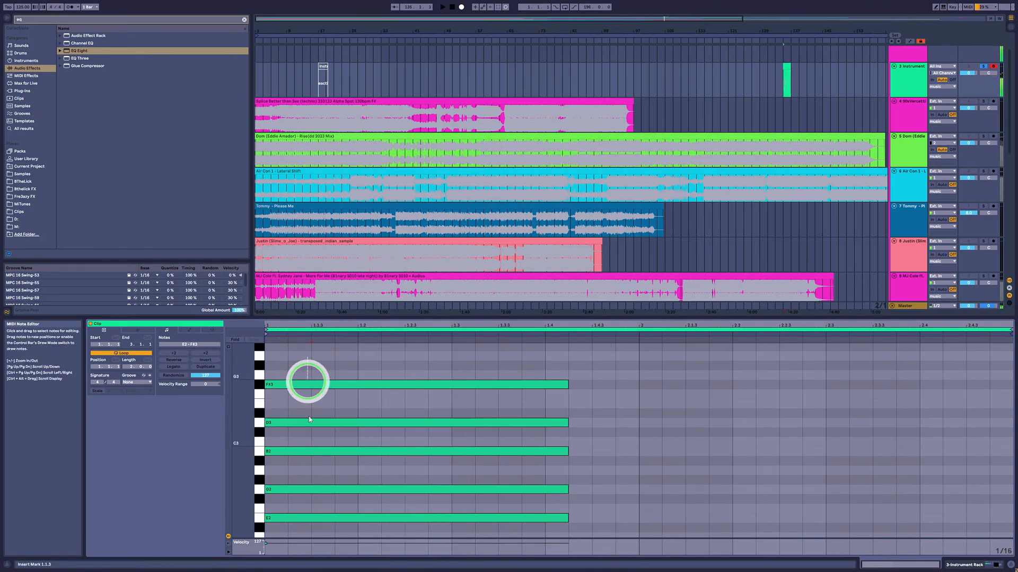
{"action": "left_click", "coordinate": [305, 498]}
{"action": "left_click", "coordinate": [286, 517]}
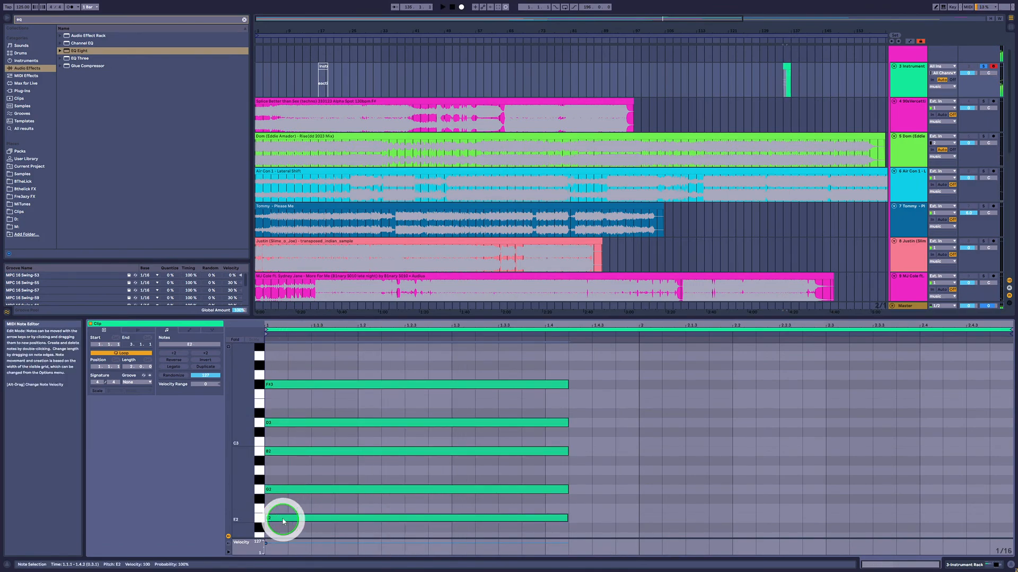
{"action": "left_click", "coordinate": [282, 489]}
{"action": "left_click", "coordinate": [276, 519]}
{"action": "left_click", "coordinate": [279, 490]}
{"action": "left_click", "coordinate": [273, 520]}
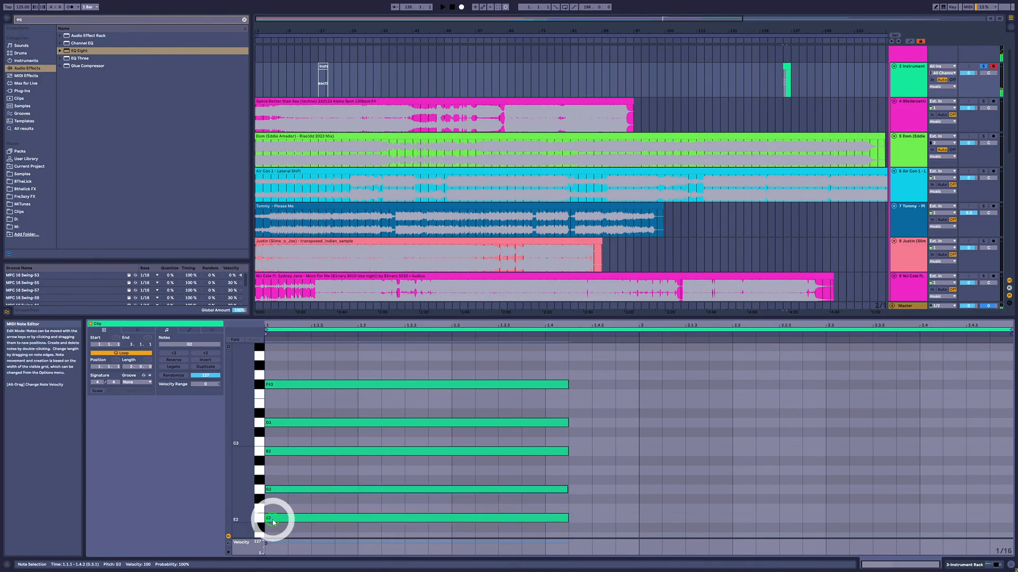
{"action": "left_click_drag", "start_coordinate": [274, 522], "coordinate": [282, 472]}
{"action": "key", "text": "ctrl+z"}
{"action": "left_click", "coordinate": [284, 479]}
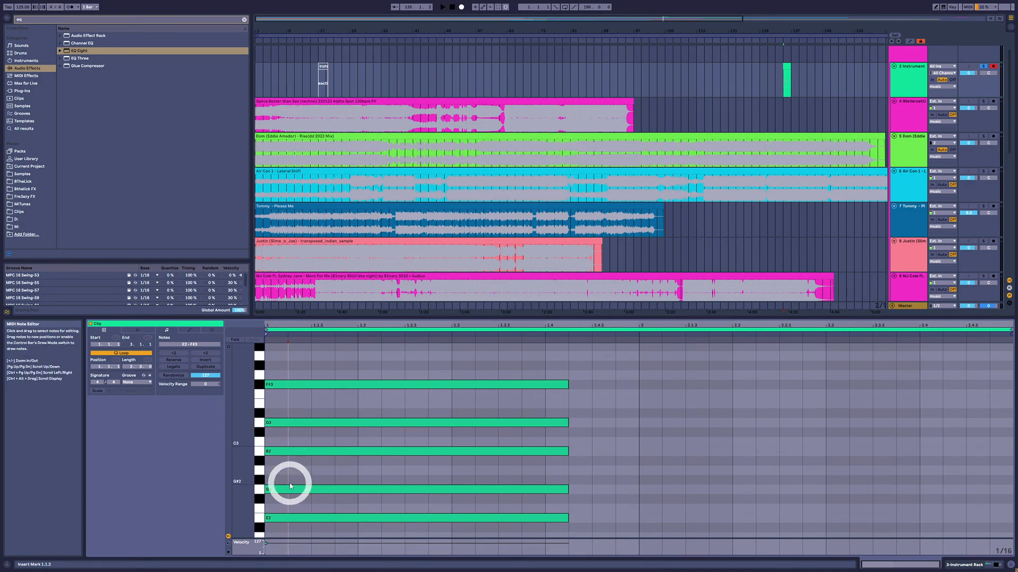
Select the chord's B2 note, extend the selection to all five notes from E2 to F#3, and play the clip.
{"action": "left_click", "coordinate": [296, 451]}
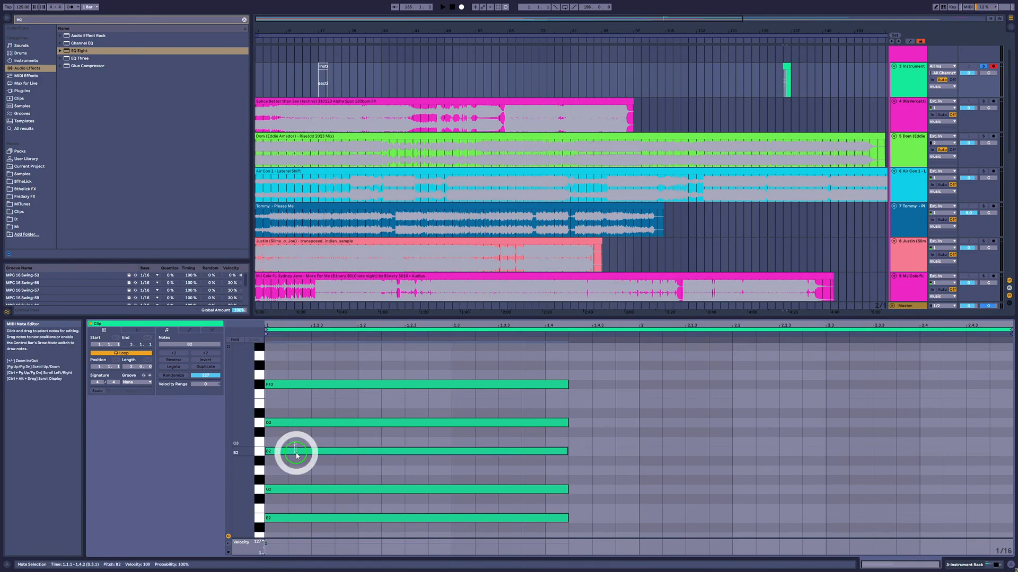
{"action": "left_click_drag", "start_coordinate": [302, 368], "coordinate": [294, 539]}
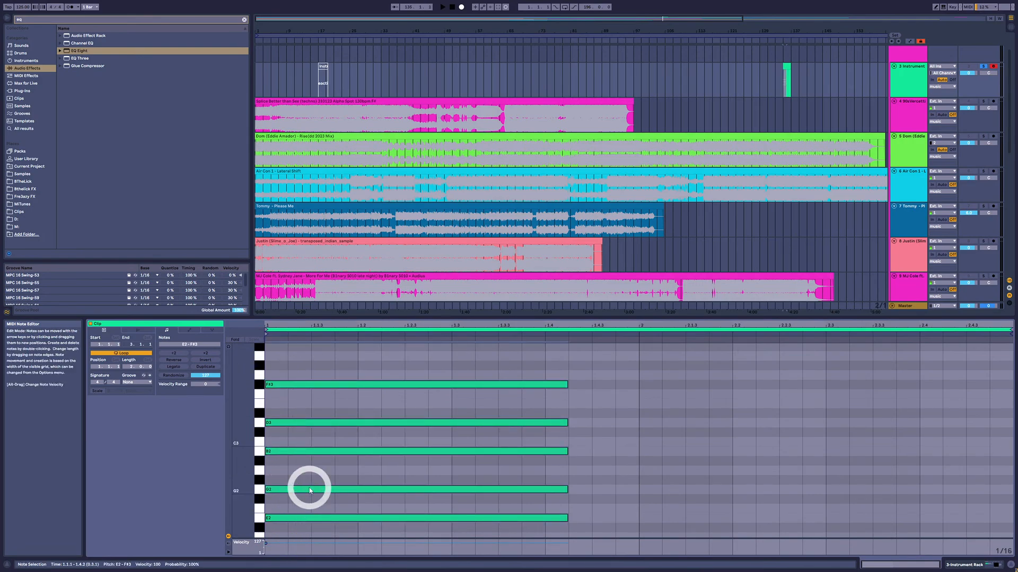
{"action": "key", "text": "space"}
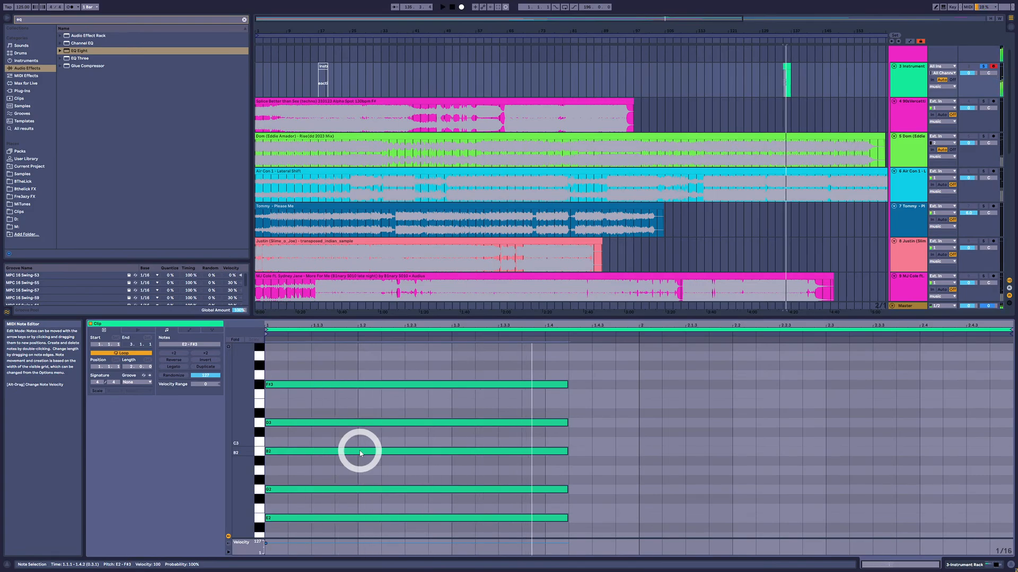
Leave the note editor and delete the example chord clip at bar 135 on track 3.
{"action": "key", "text": "shift+Tab"}
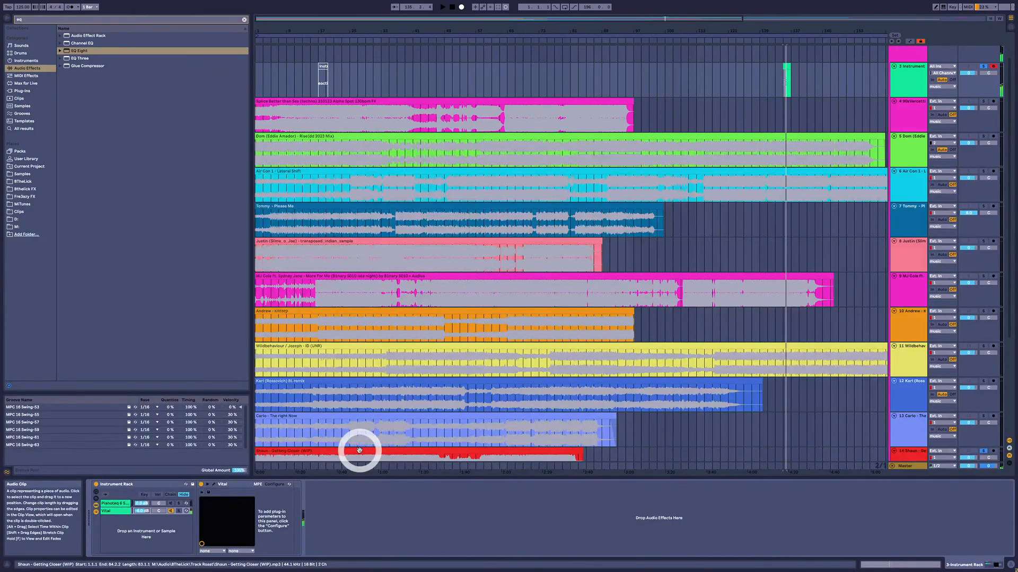
{"action": "scroll", "coordinate": [401, 347], "scroll_direction": "down", "scroll_amount": 6}
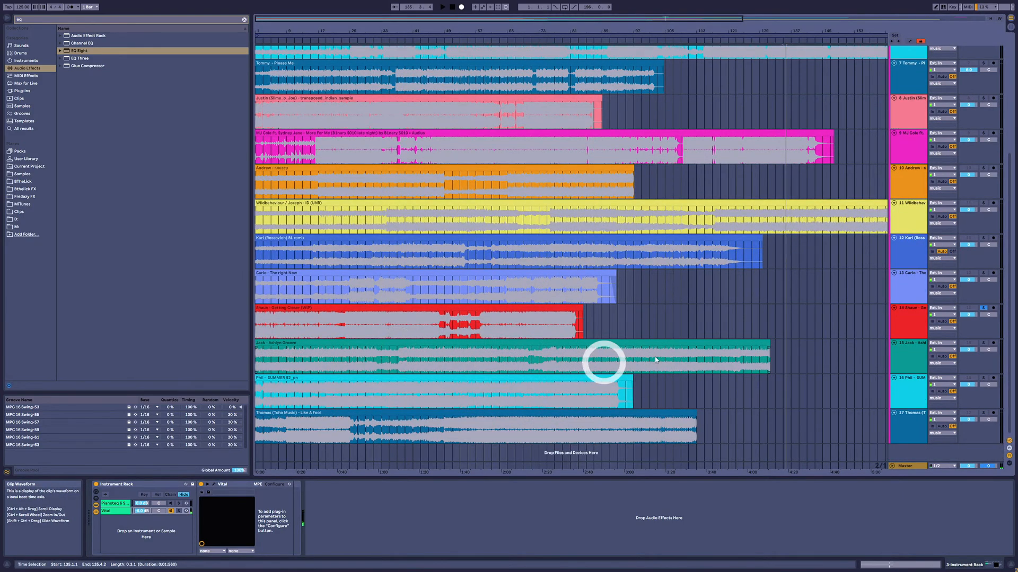
{"action": "scroll", "coordinate": [774, 257], "scroll_direction": "up", "scroll_amount": 1}
{"action": "scroll", "coordinate": [779, 233], "scroll_direction": "up", "scroll_amount": 4}
{"action": "left_click", "coordinate": [787, 83]}
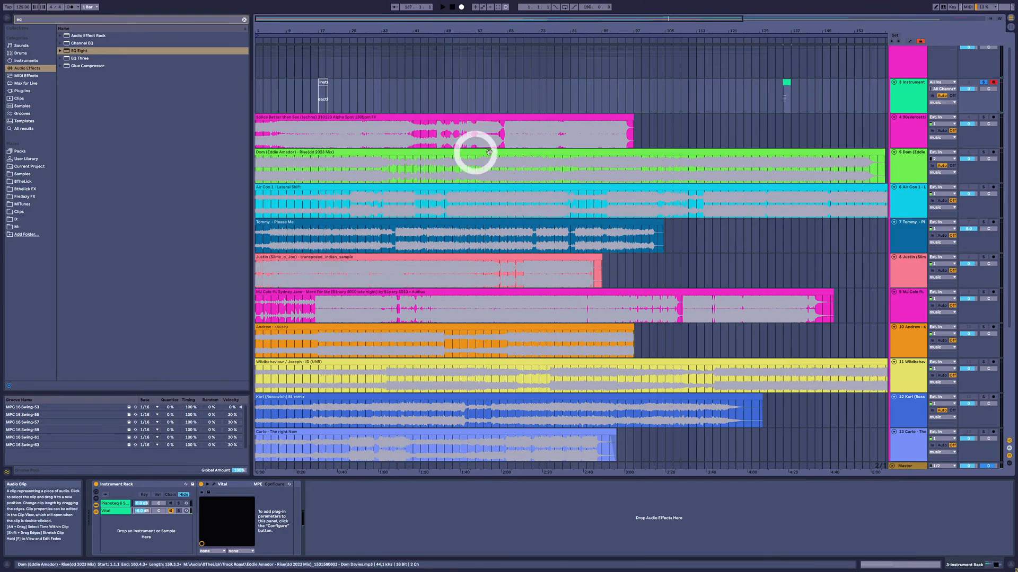
{"action": "left_click", "coordinate": [786, 84]}
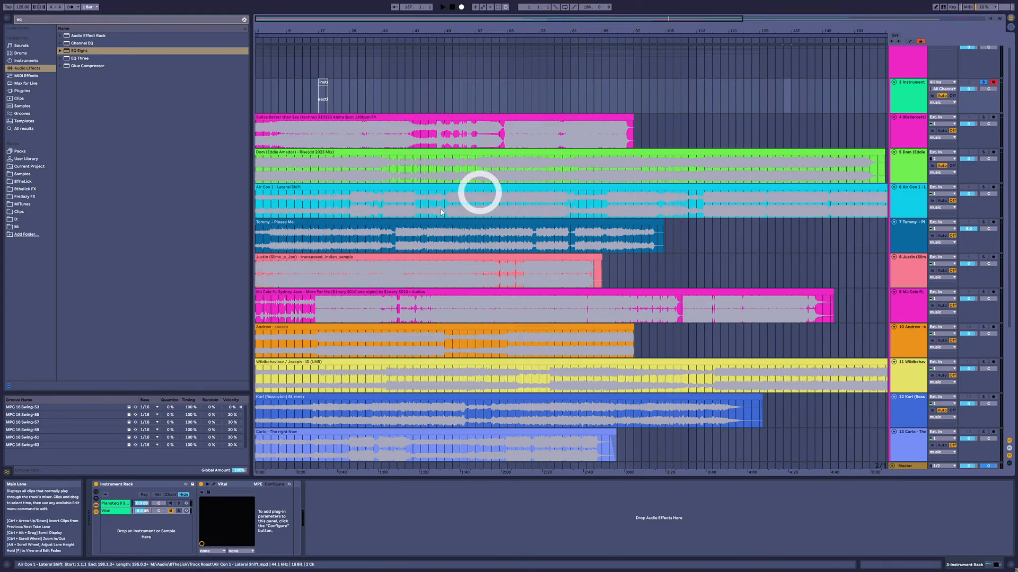
Play track 14 from bar 25, stop playback and select the track's clip.
{"action": "scroll", "coordinate": [391, 284], "scroll_direction": "down", "scroll_amount": 5}
{"action": "left_click", "coordinate": [334, 326]}
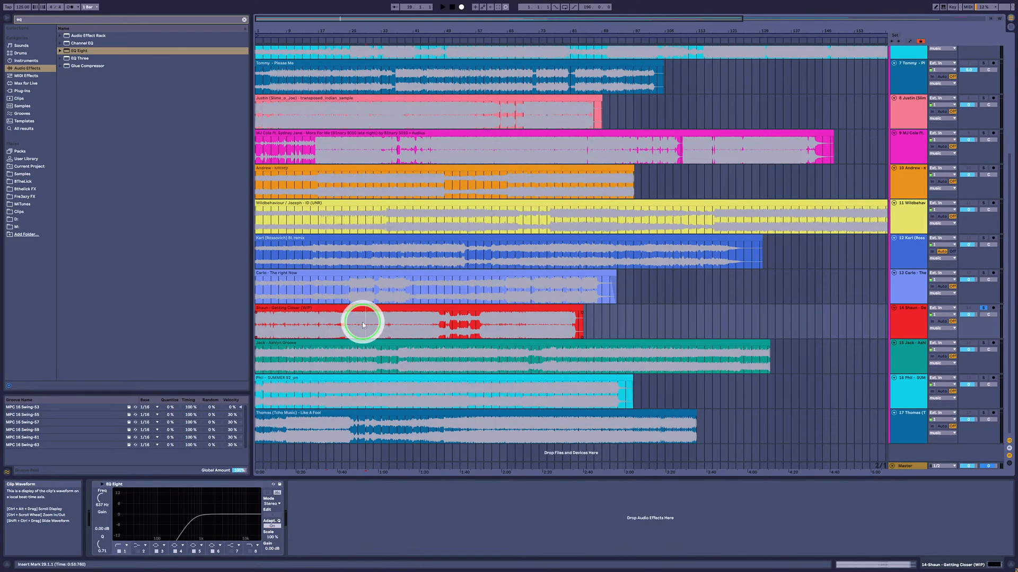
{"action": "left_click", "coordinate": [533, 331]}
{"action": "left_click", "coordinate": [484, 328]}
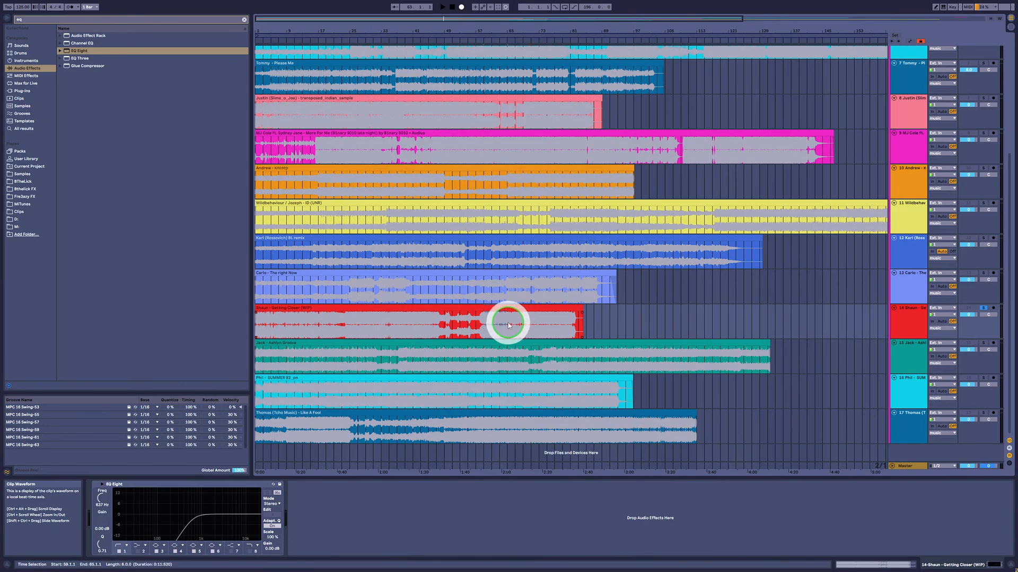
{"action": "left_click", "coordinate": [517, 325]}
{"action": "left_click", "coordinate": [319, 331]}
{"action": "left_click", "coordinate": [348, 325]}
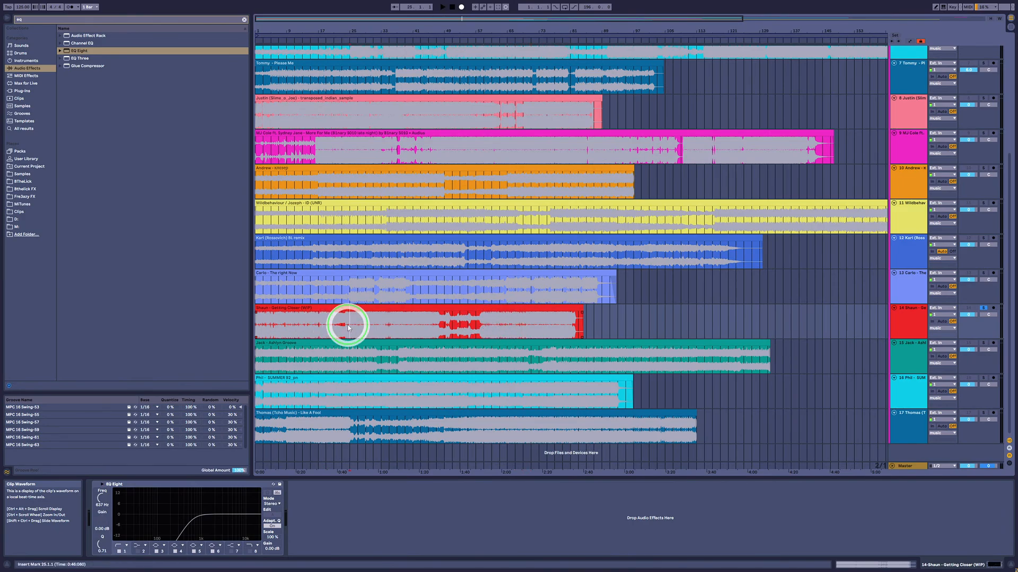
{"action": "key", "text": "space"}
{"action": "left_click", "coordinate": [380, 311]}
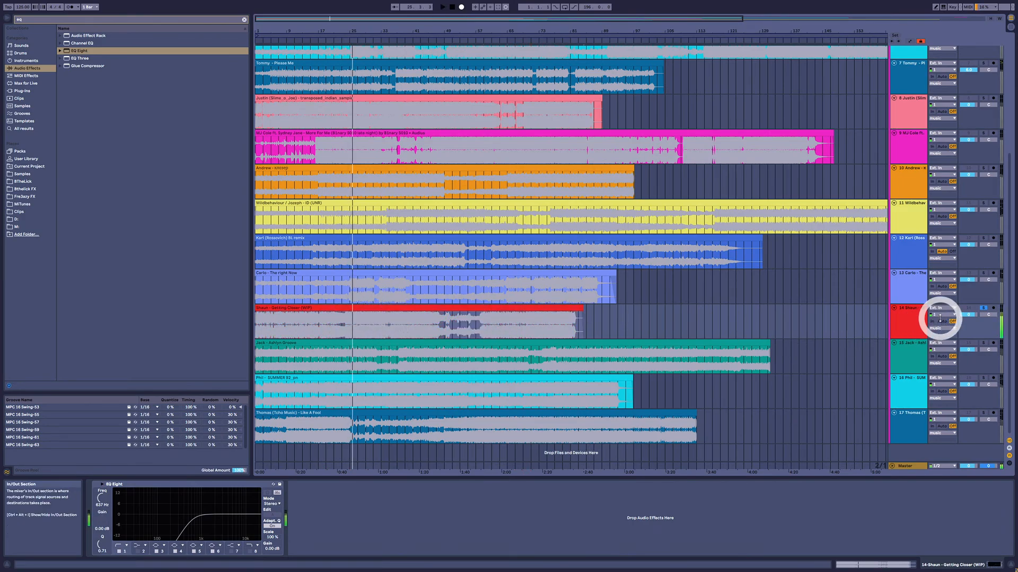
Turn off the solo on track 14, select track 15, and select the clip on track 14.
{"action": "left_click", "coordinate": [984, 310]}
{"action": "left_click", "coordinate": [904, 352]}
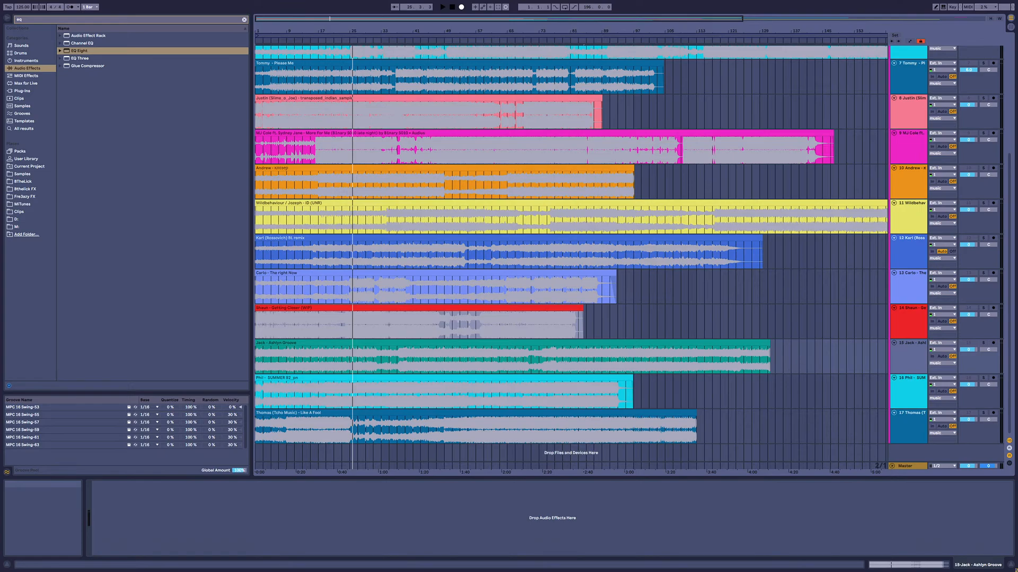
{"action": "left_click", "coordinate": [302, 338]}
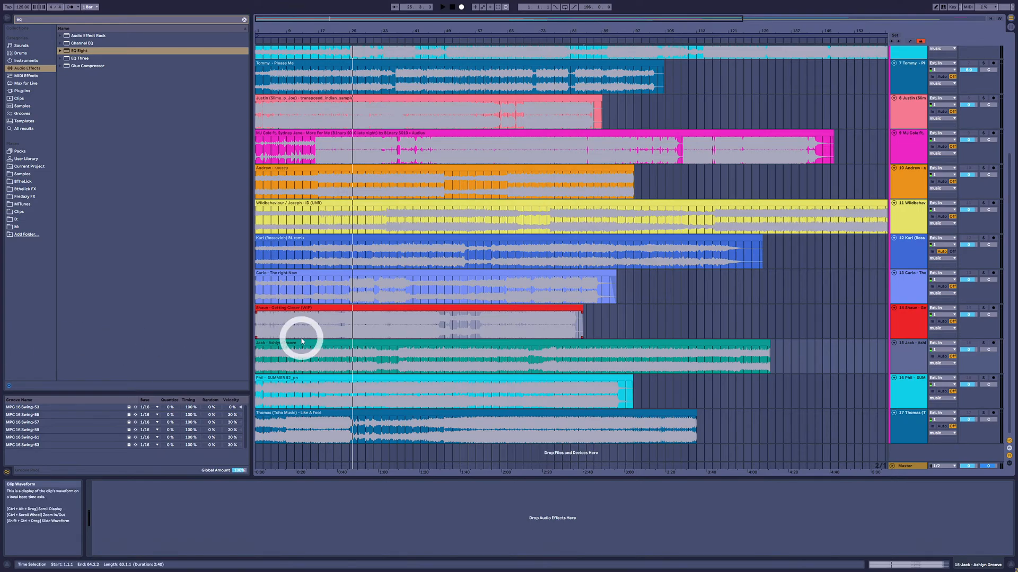
Open the SPAN analyzer on the Master track, keep its green spectrum colour, and place its window over the arrangement.
{"action": "left_click", "coordinate": [898, 462]}
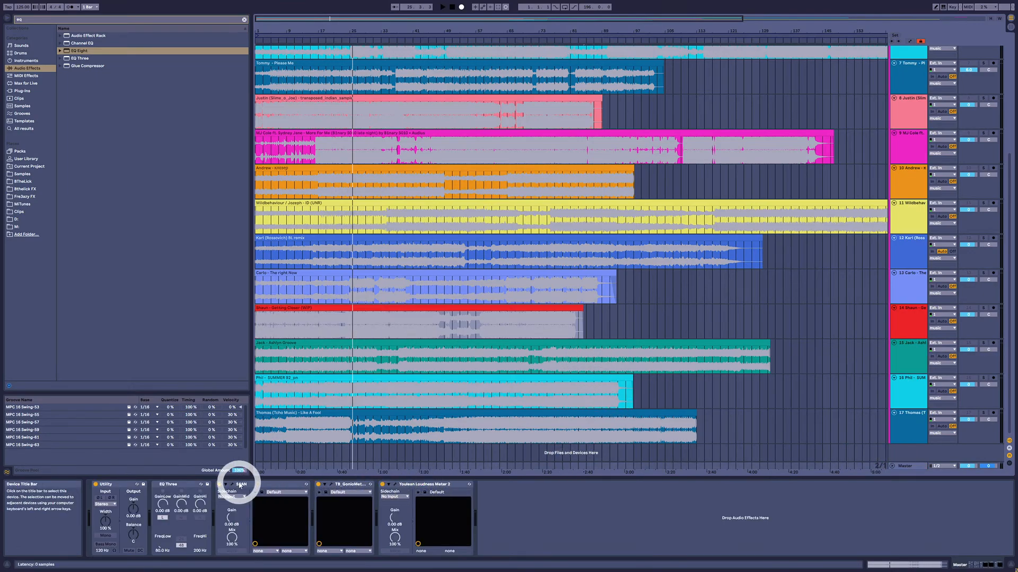
{"action": "left_click", "coordinate": [235, 486]}
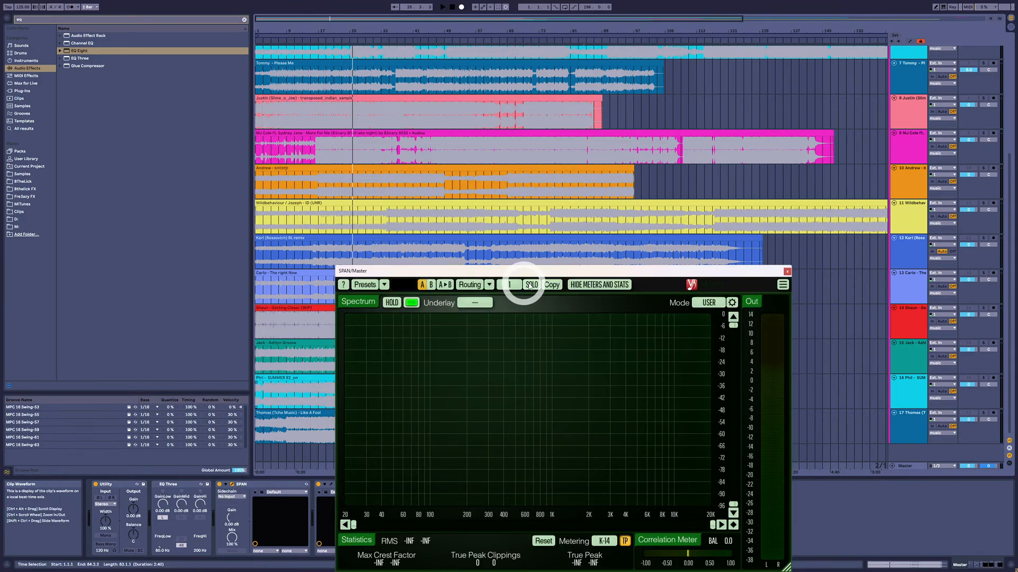
{"action": "left_click_drag", "start_coordinate": [568, 278], "coordinate": [417, 158]}
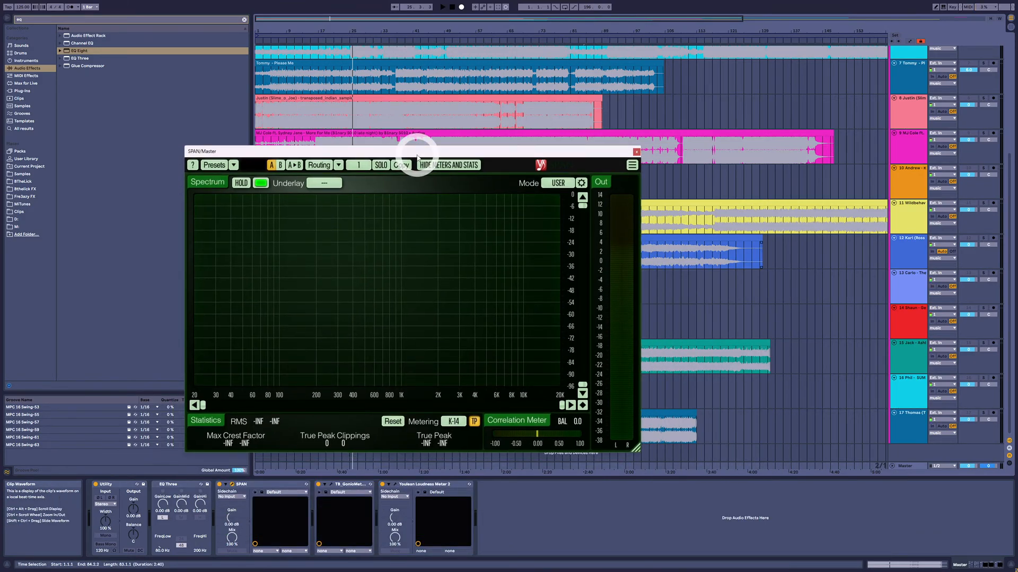
{"action": "left_click", "coordinate": [582, 183]}
{"action": "left_click", "coordinate": [262, 183]}
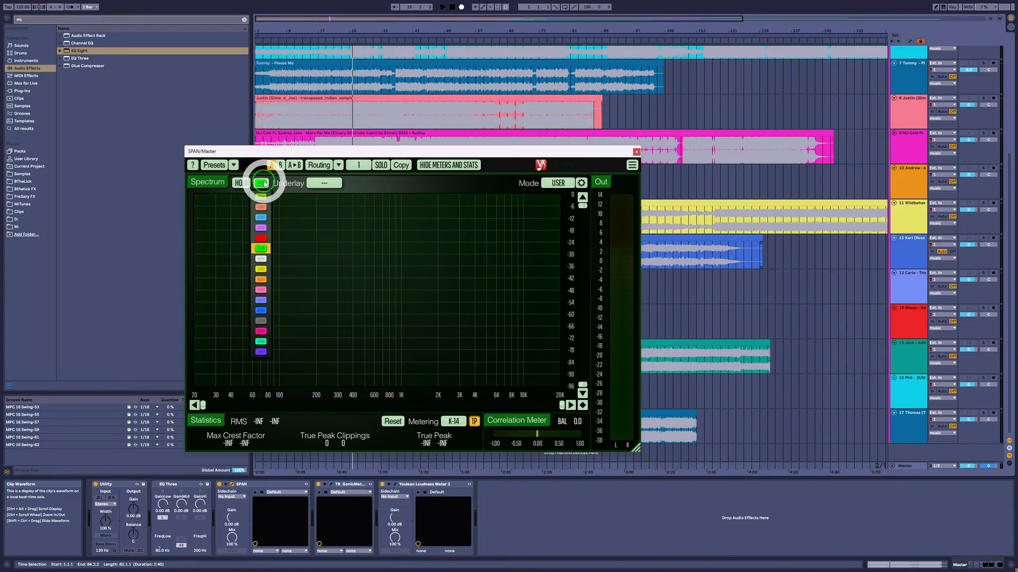
{"action": "left_click", "coordinate": [261, 248]}
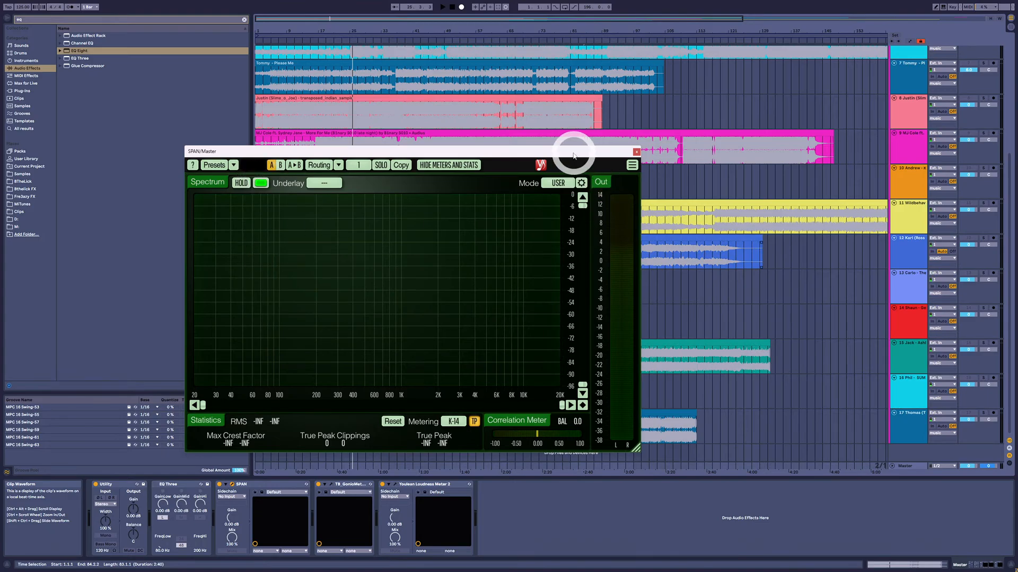
{"action": "left_click_drag", "start_coordinate": [573, 155], "coordinate": [685, 157]}
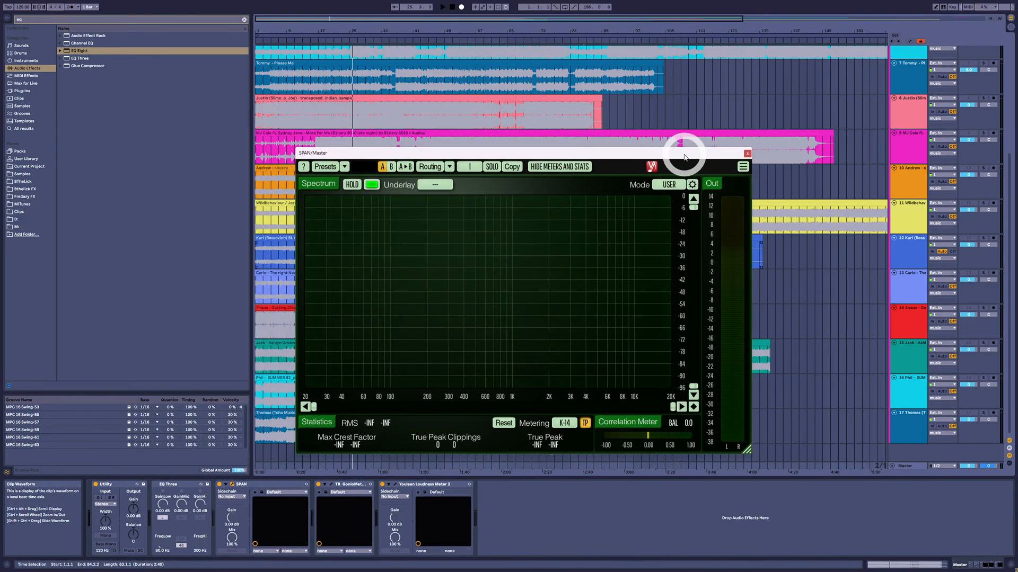
Open SPAN's spectrum settings, move them beside the analyzer, and set the Slope to 3.28.
{"action": "left_click", "coordinate": [692, 185]}
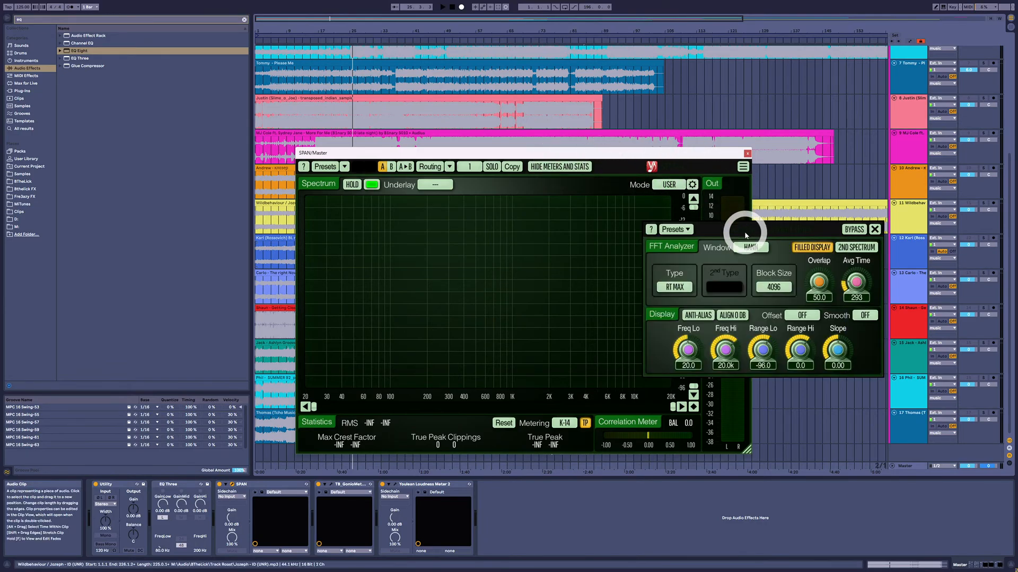
{"action": "left_click_drag", "start_coordinate": [742, 229], "coordinate": [368, 239]}
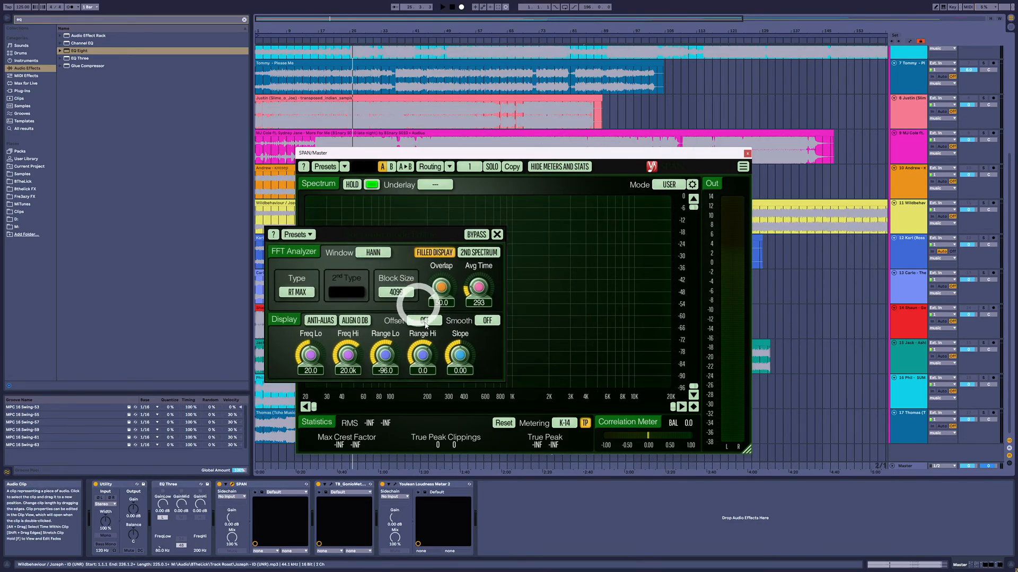
{"action": "left_click", "coordinate": [459, 371]}
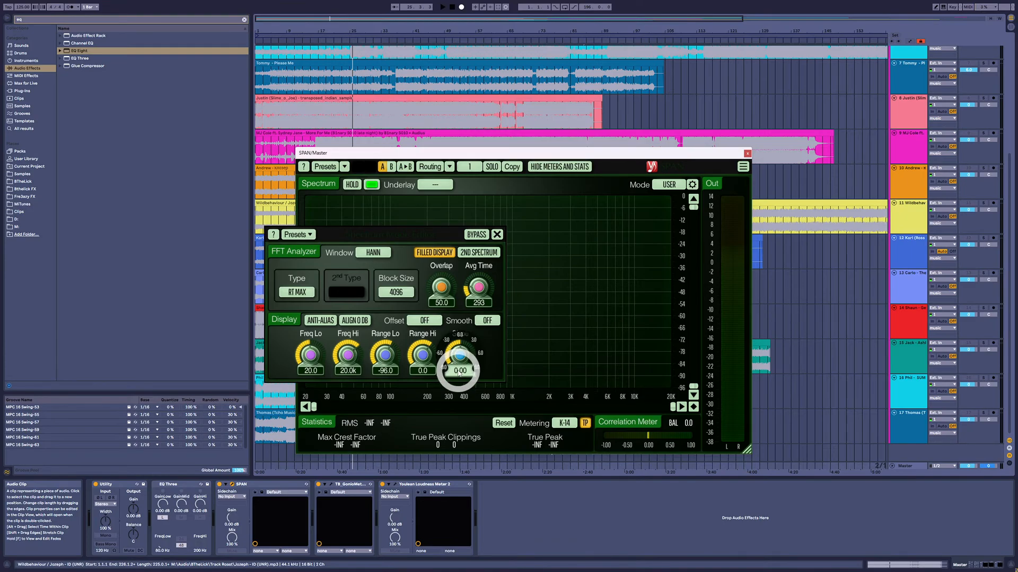
{"action": "left_click_drag", "start_coordinate": [458, 370], "coordinate": [459, 318]}
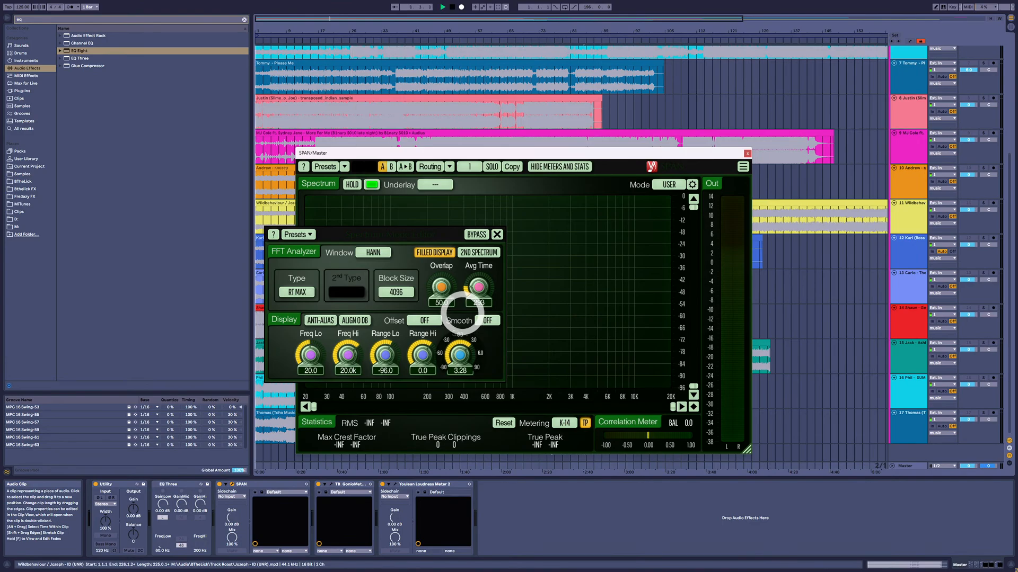
Solo track 14, play it from bar 1 to examine its spectrum beside the repositioned settings window, and stop playback.
{"action": "left_click", "coordinate": [286, 147]}
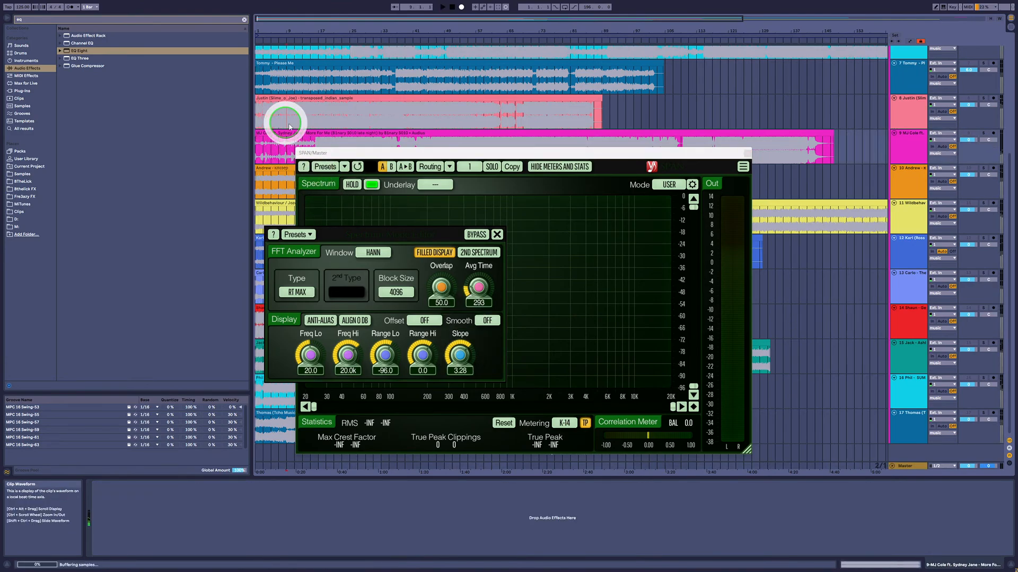
{"action": "left_click", "coordinate": [284, 125]}
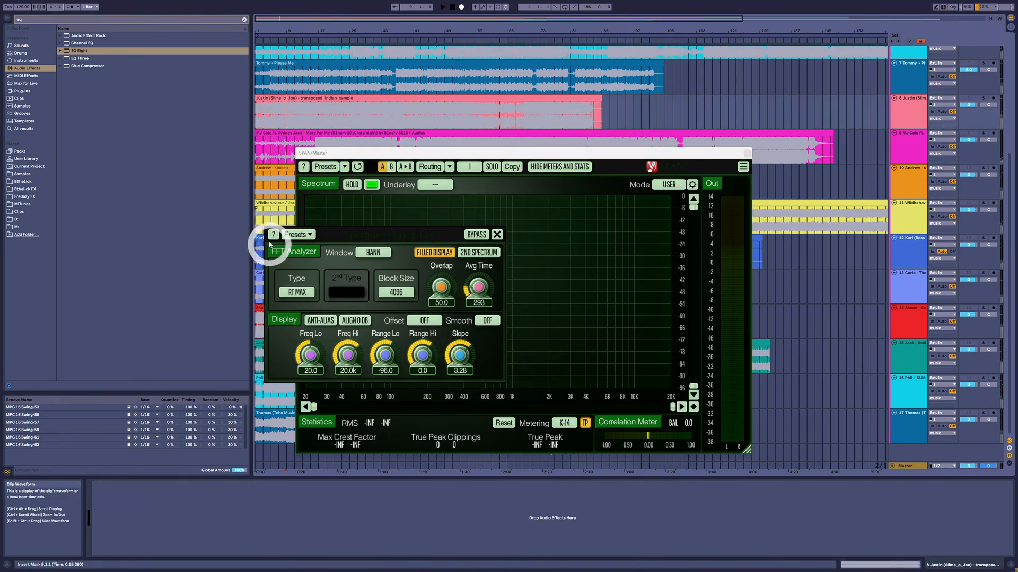
{"action": "left_click", "coordinate": [256, 329]}
{"action": "left_click", "coordinate": [985, 309]}
{"action": "key", "text": "space"}
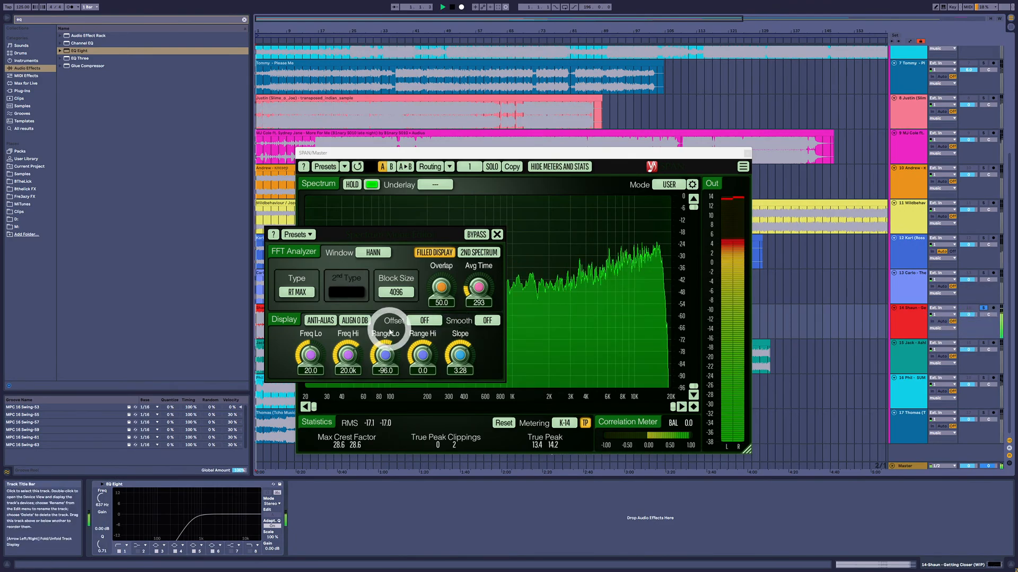
{"action": "left_click_drag", "start_coordinate": [373, 235], "coordinate": [470, 289]}
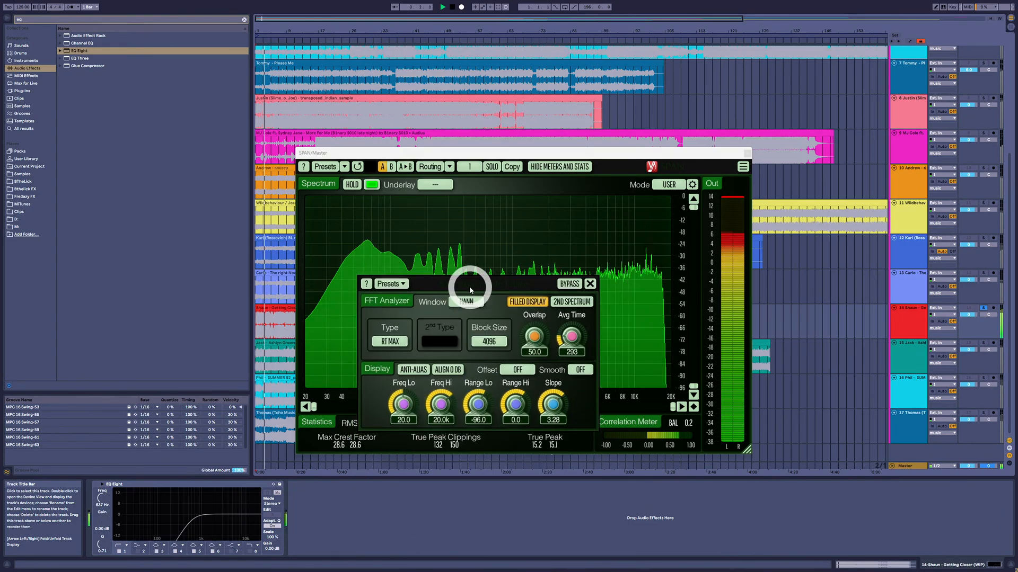
{"action": "key", "text": "space"}
Set SPAN's Slope to 0.00 and move the settings window clear of the upper spectrum display.
{"action": "mouse_move", "coordinate": [552, 405]}
{"action": "left_mouse_down"}
{"action": "mouse_move", "coordinate": [551, 418]}
{"action": "mouse_move", "coordinate": [554, 403]}
{"action": "left_mouse_up"}
{"action": "left_click_drag", "start_coordinate": [503, 285], "coordinate": [432, 323]}
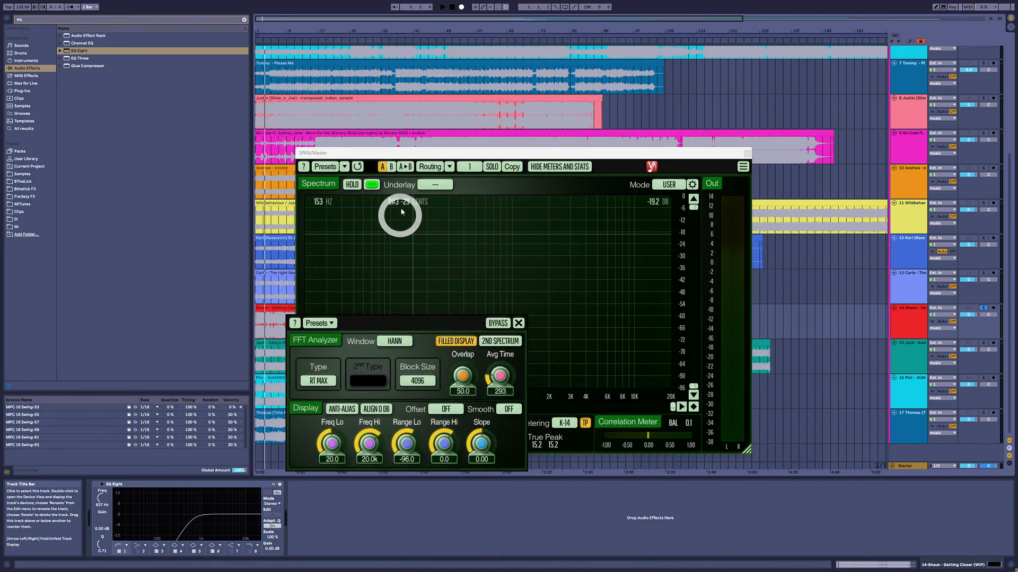
Play track 14 from bar 45 to examine its spectrum, and move the analyzer settings window higher, over the spectrum display.
{"action": "left_click", "coordinate": [430, 119]}
{"action": "key", "text": "space"}
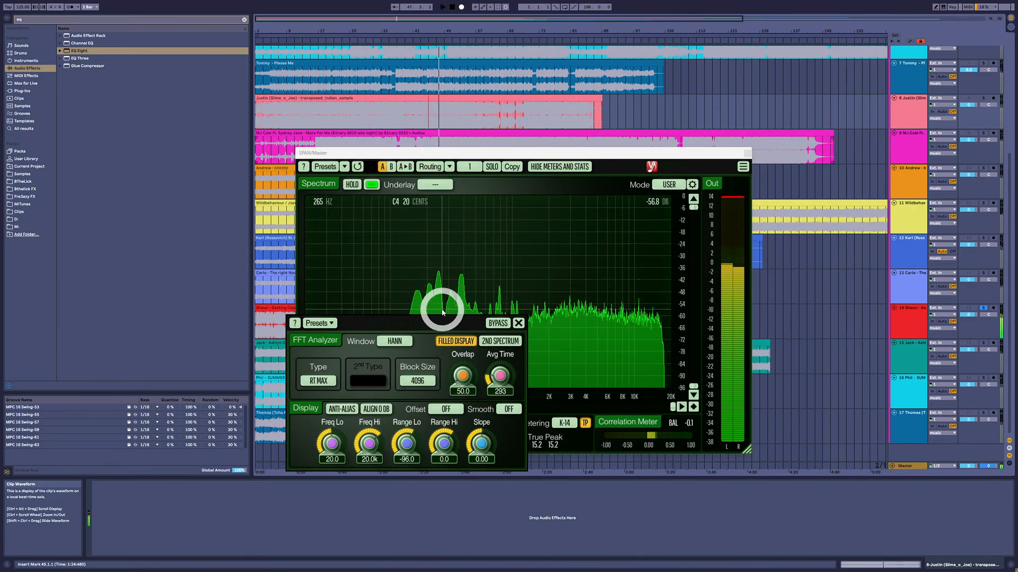
{"action": "left_click_drag", "start_coordinate": [439, 322], "coordinate": [420, 209]}
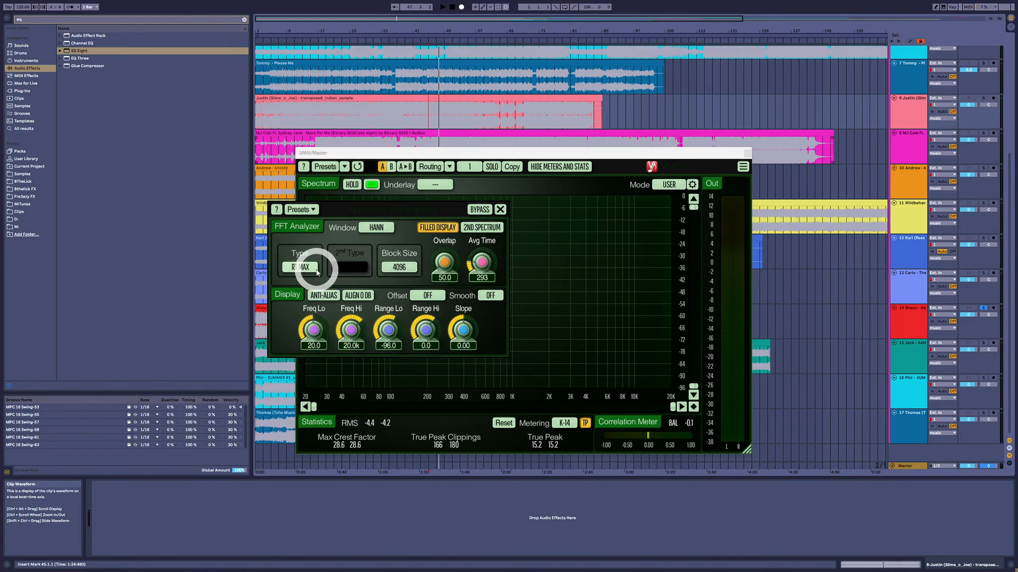
Try the RT AVG analyzer type during playback with the settings window clear of the main spectrum, and switch back to RT MAX.
{"action": "left_click", "coordinate": [316, 269]}
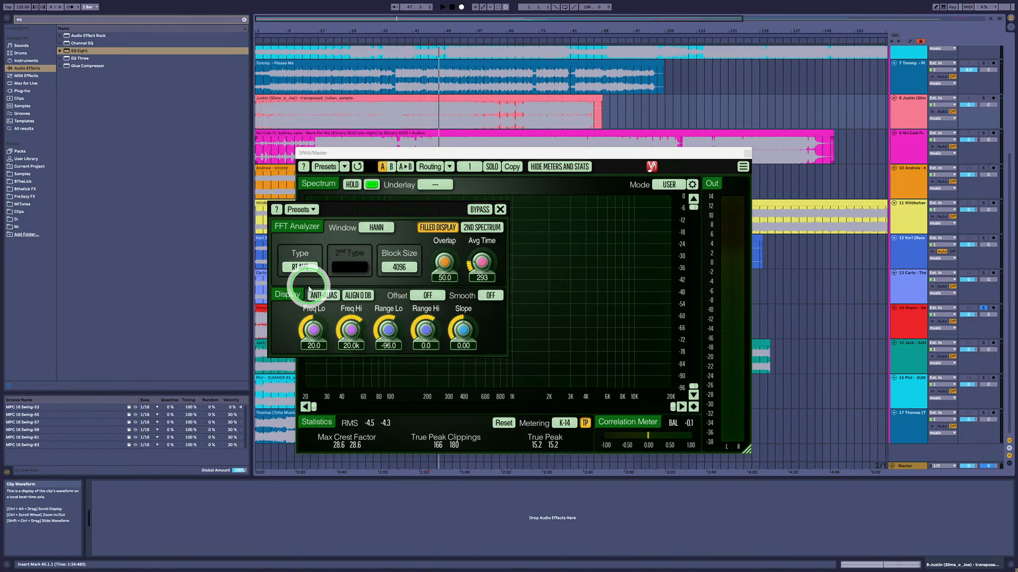
{"action": "left_click_drag", "start_coordinate": [401, 214], "coordinate": [327, 301]}
{"action": "left_click", "coordinate": [221, 353]}
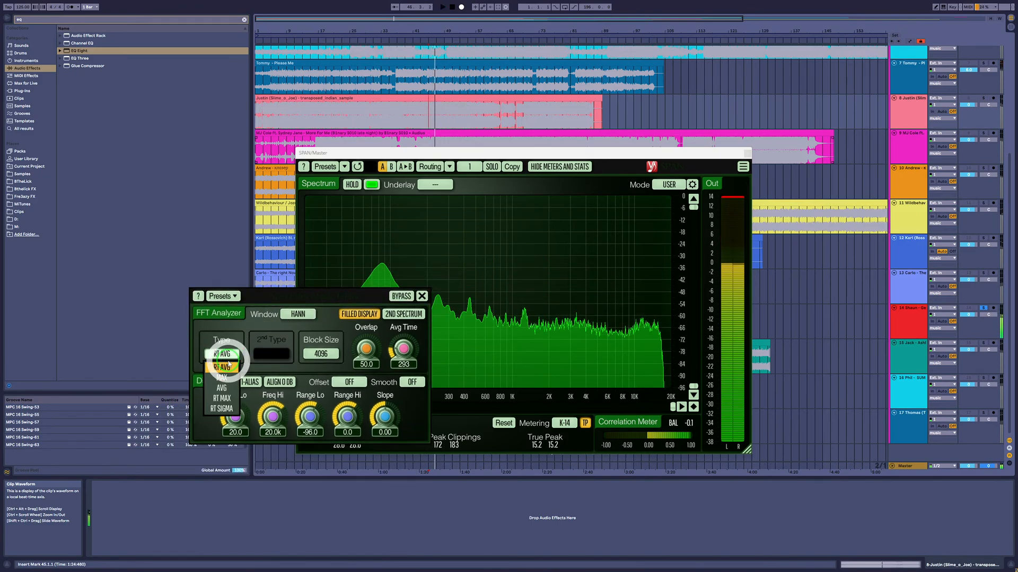
{"action": "left_click", "coordinate": [229, 399]}
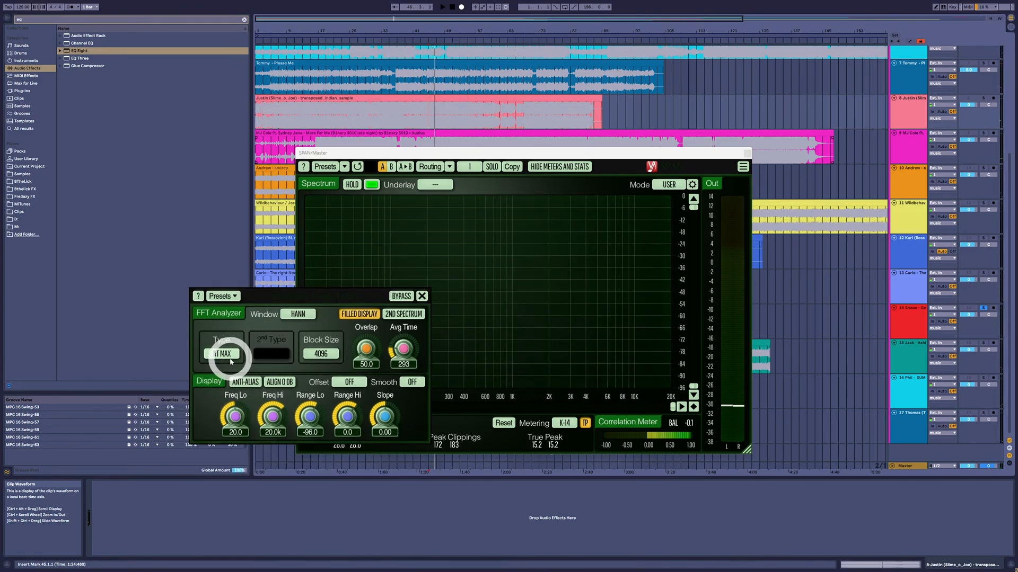
Try the AVG analyzer type while playing track 14 from bar 45, and restore the RT MAX type.
{"action": "left_click", "coordinate": [221, 354]}
{"action": "left_click", "coordinate": [223, 388]}
{"action": "key", "text": "space"}
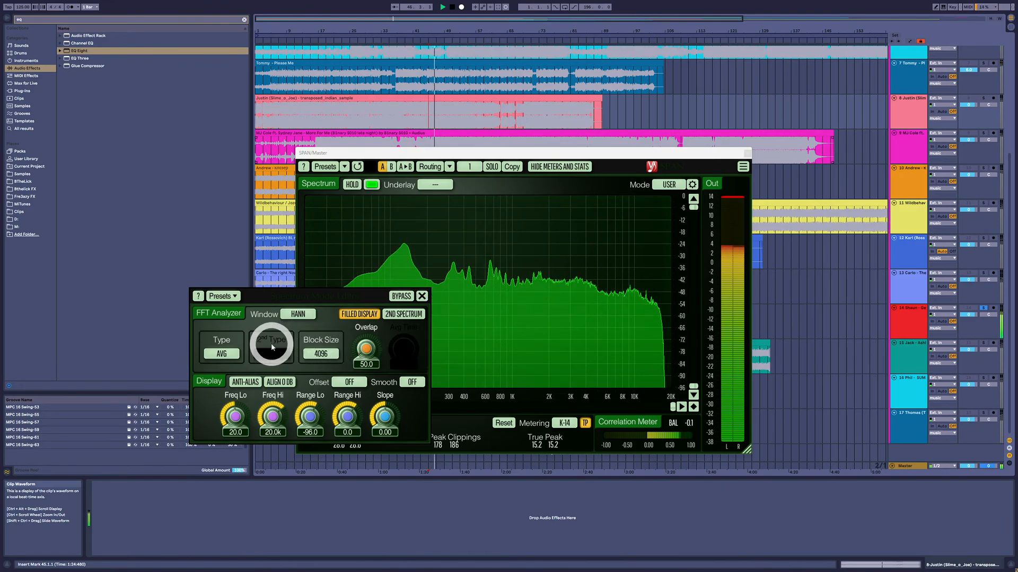
{"action": "left_click", "coordinate": [227, 353]}
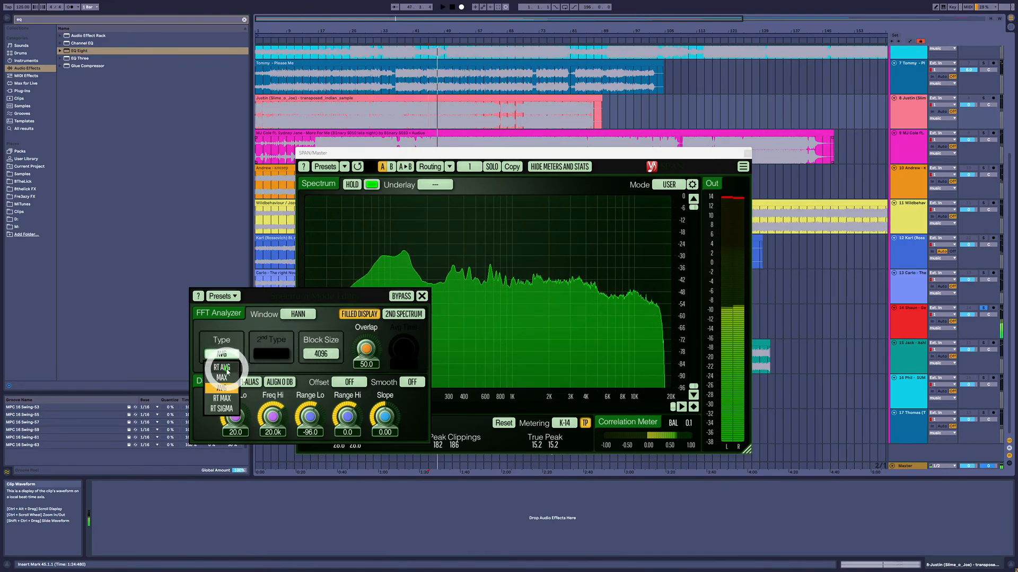
{"action": "left_click", "coordinate": [223, 398]}
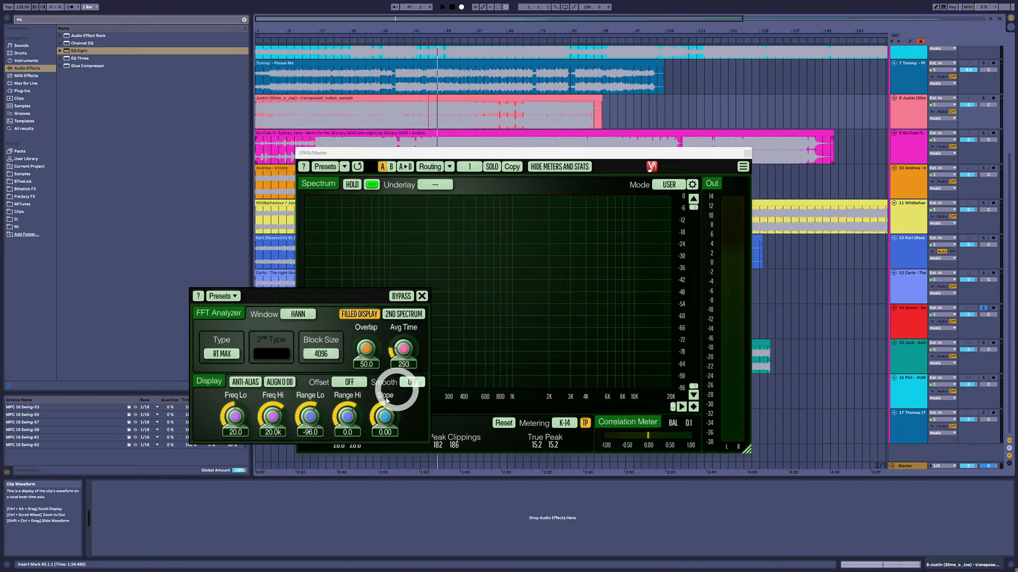
Try an Avg Time of 288 while playing track 14, stop playback, and return Avg Time to 293.
{"action": "left_click_drag", "start_coordinate": [404, 352], "coordinate": [404, 348]}
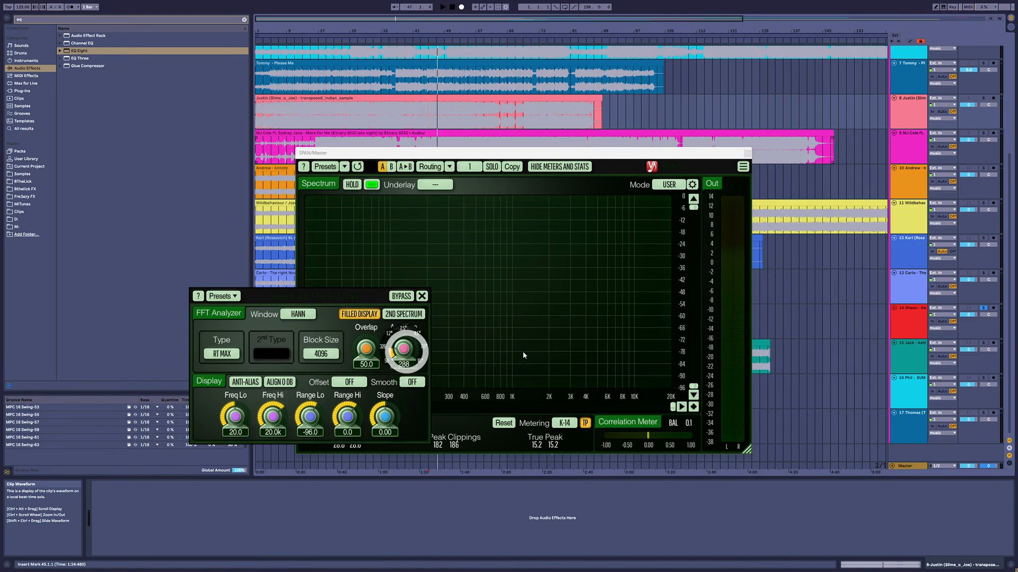
{"action": "key", "text": "space"}
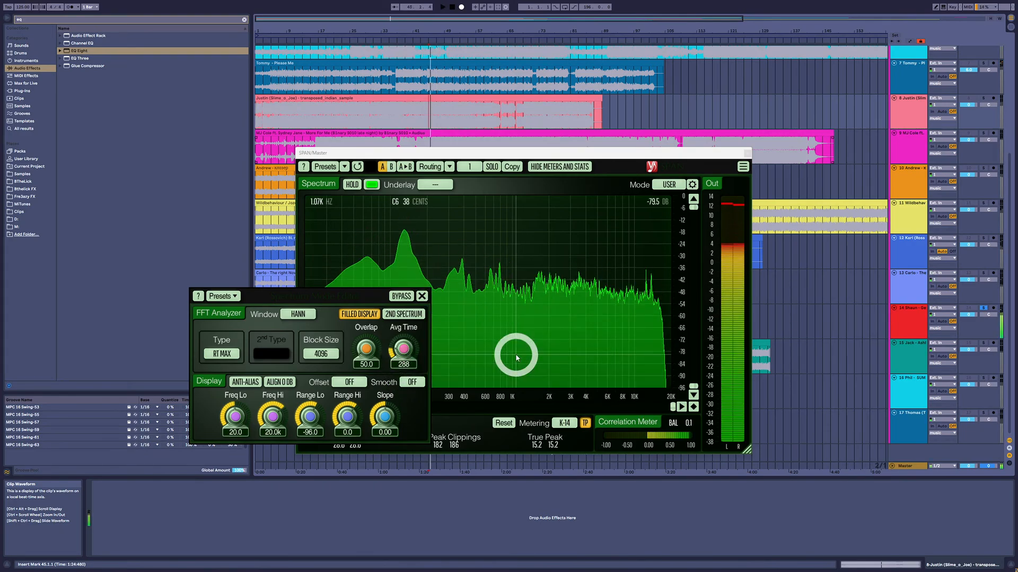
{"action": "key", "text": "space"}
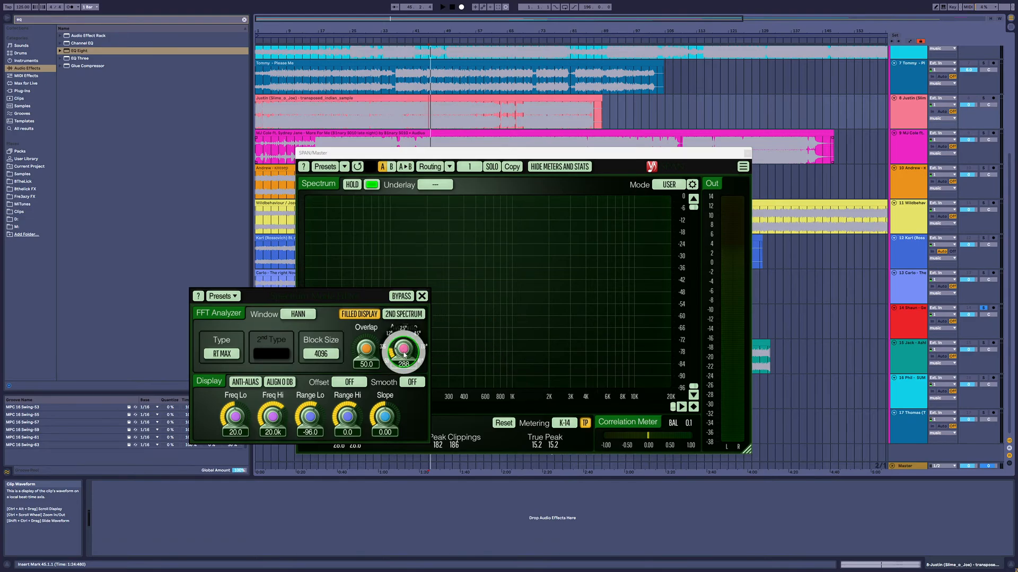
{"action": "scroll", "coordinate": [404, 354], "scroll_direction": "up", "scroll_amount": 2}
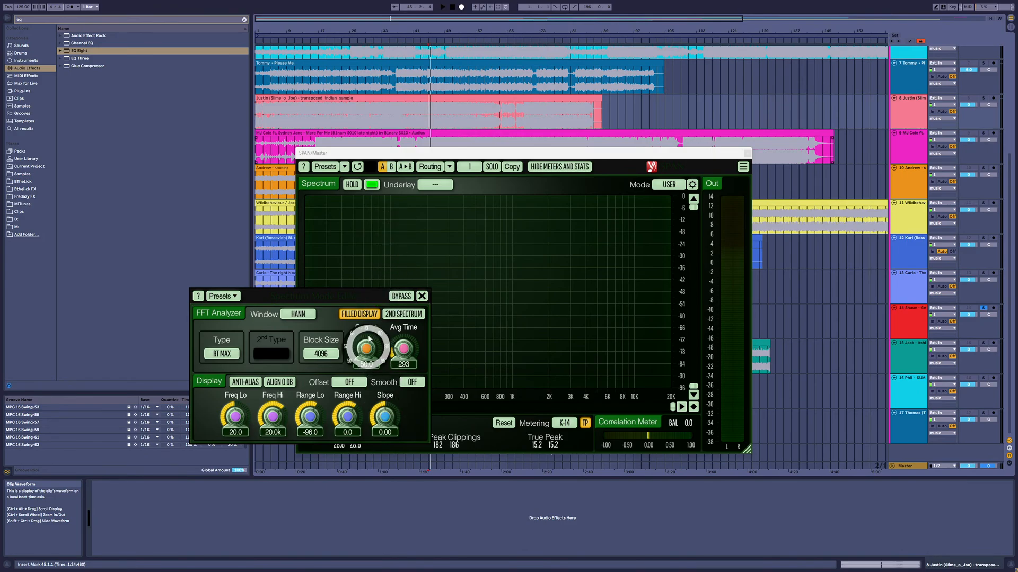
Close the spectrum settings, move SPAN lower over the arrangement, and play track 14 from bar 37 to examine its low-end peak.
{"action": "left_click", "coordinate": [422, 296]}
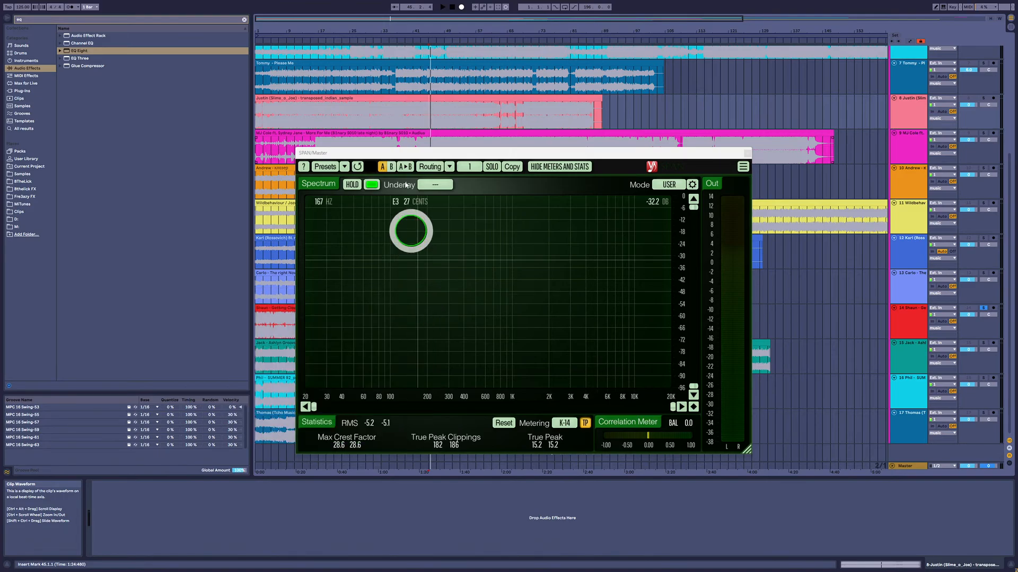
{"action": "left_click_drag", "start_coordinate": [443, 153], "coordinate": [428, 258]}
{"action": "left_click", "coordinate": [397, 223]}
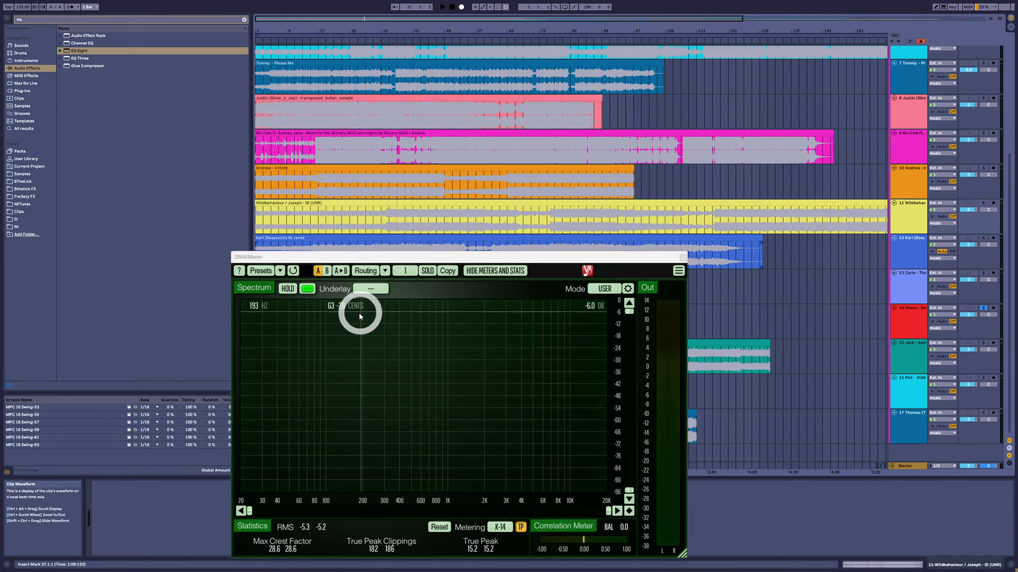
{"action": "key", "text": "space"}
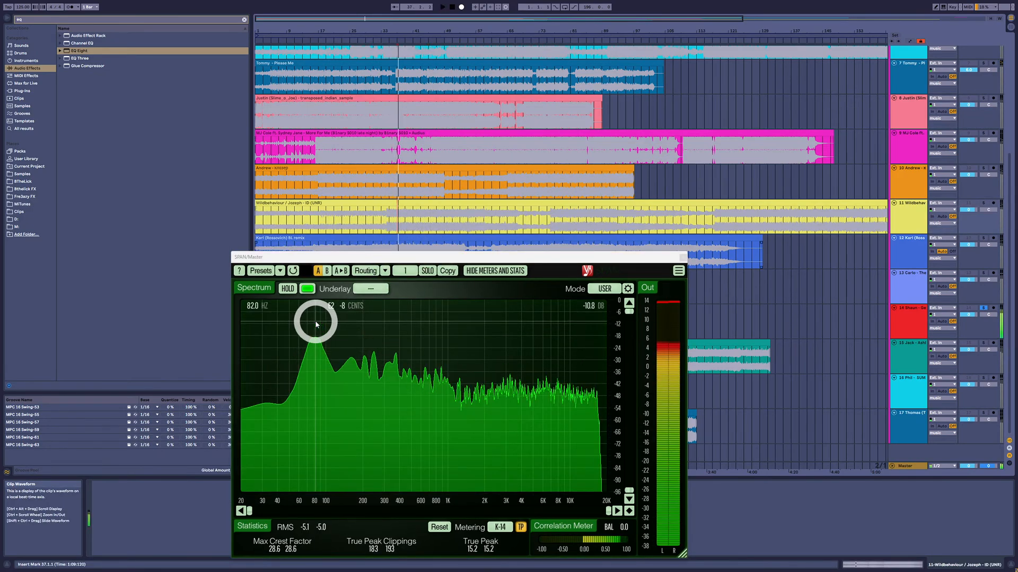
{"action": "key", "text": "space"}
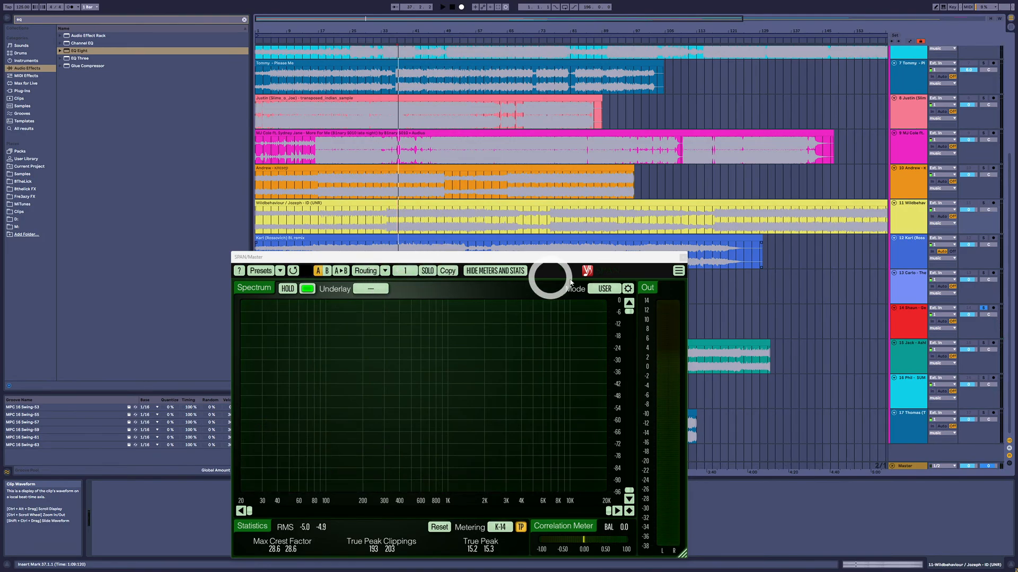
Reopen the spectrum settings over the analyzer, set the Block Size to 16384, and close them.
{"action": "left_click", "coordinate": [628, 289]}
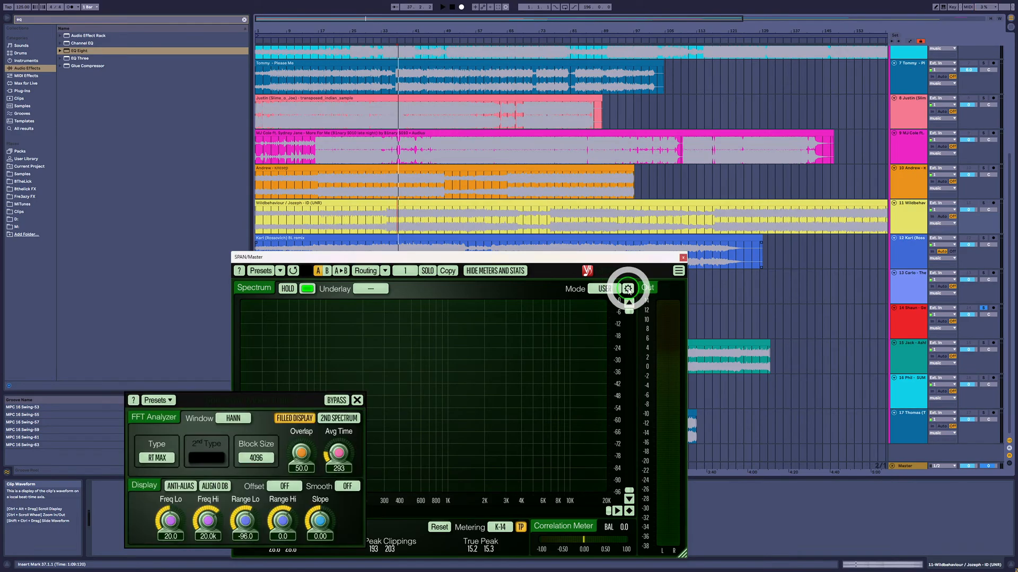
{"action": "left_click_drag", "start_coordinate": [269, 395], "coordinate": [468, 327]}
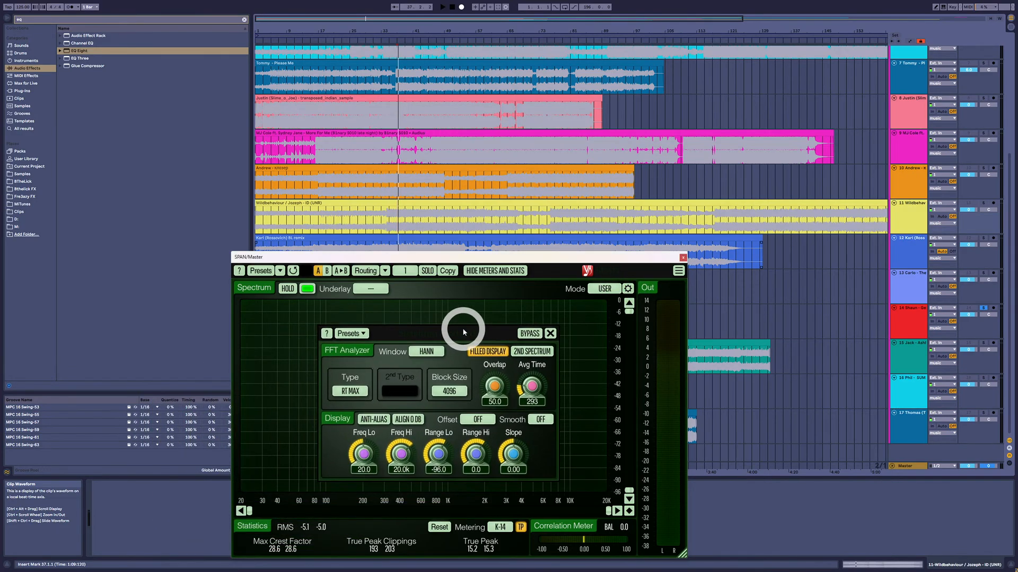
{"action": "left_click", "coordinate": [449, 391]}
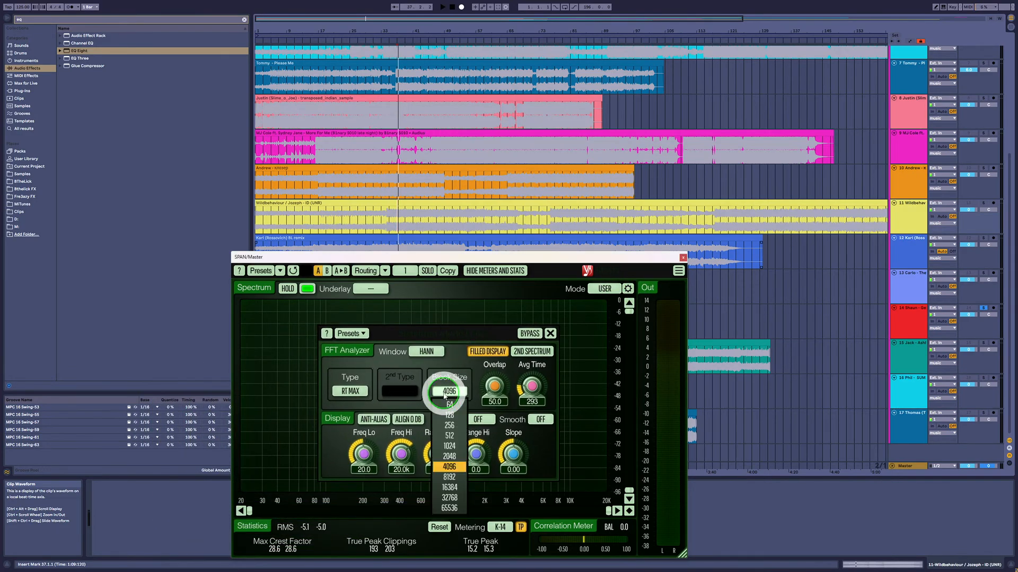
{"action": "left_click", "coordinate": [454, 488]}
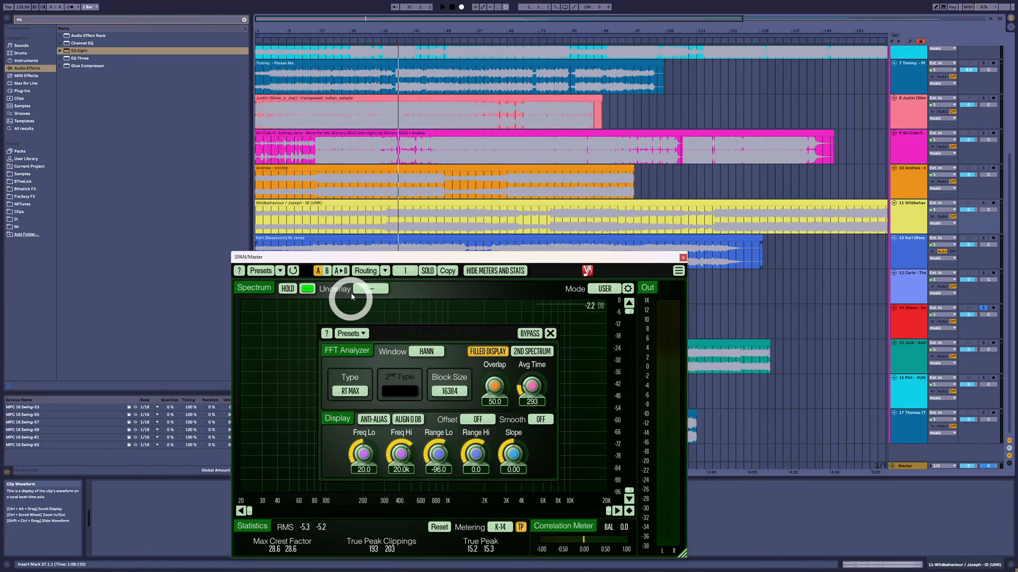
{"action": "left_click", "coordinate": [549, 333]}
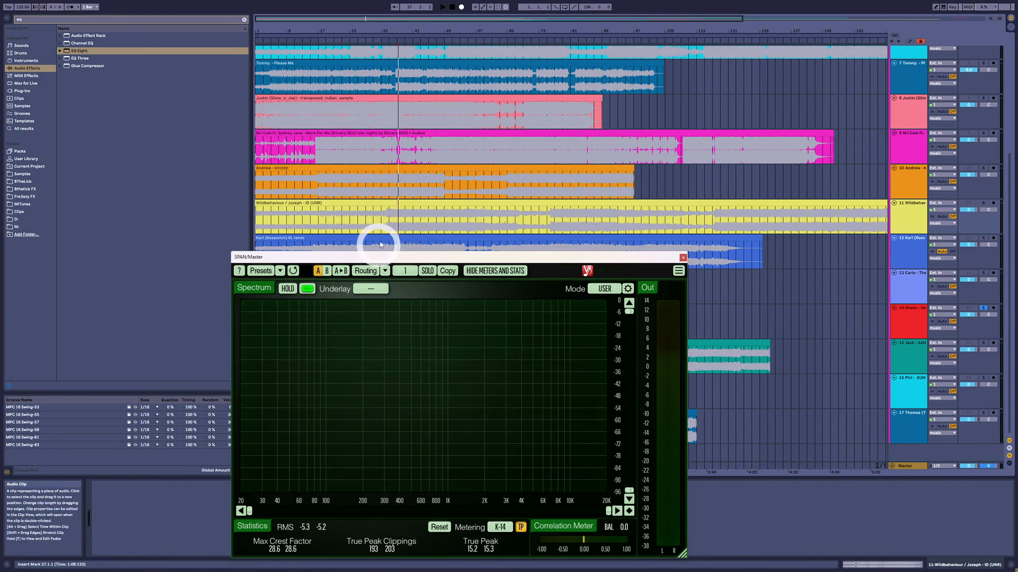
Play track 14 repeatedly from bar 35 to examine the low-end peaks around 80 Hz at the finer resolution.
{"action": "left_click", "coordinate": [388, 223]}
{"action": "left_click", "coordinate": [378, 258]}
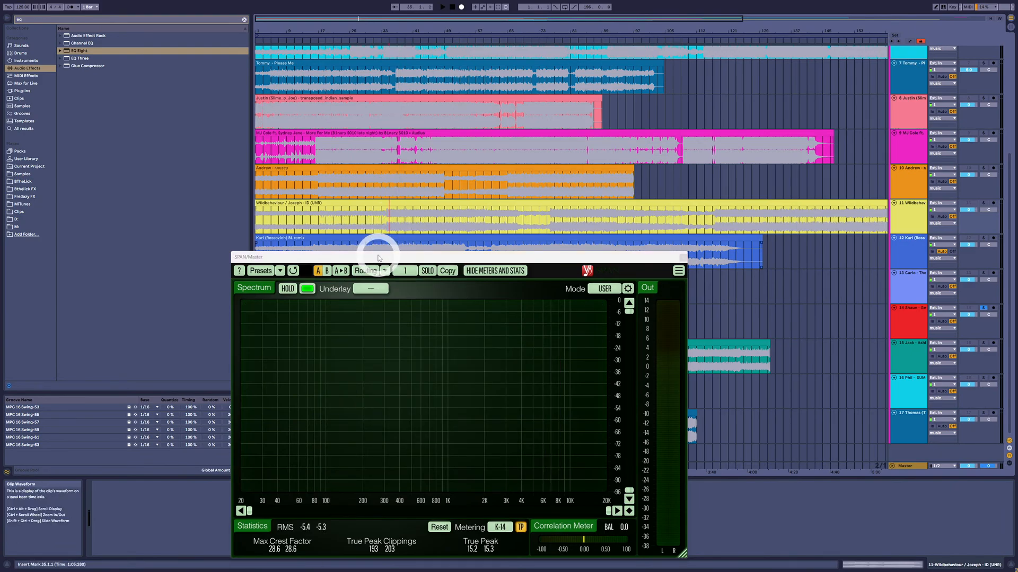
{"action": "key", "text": "space"}
{"action": "left_click", "coordinate": [291, 305]}
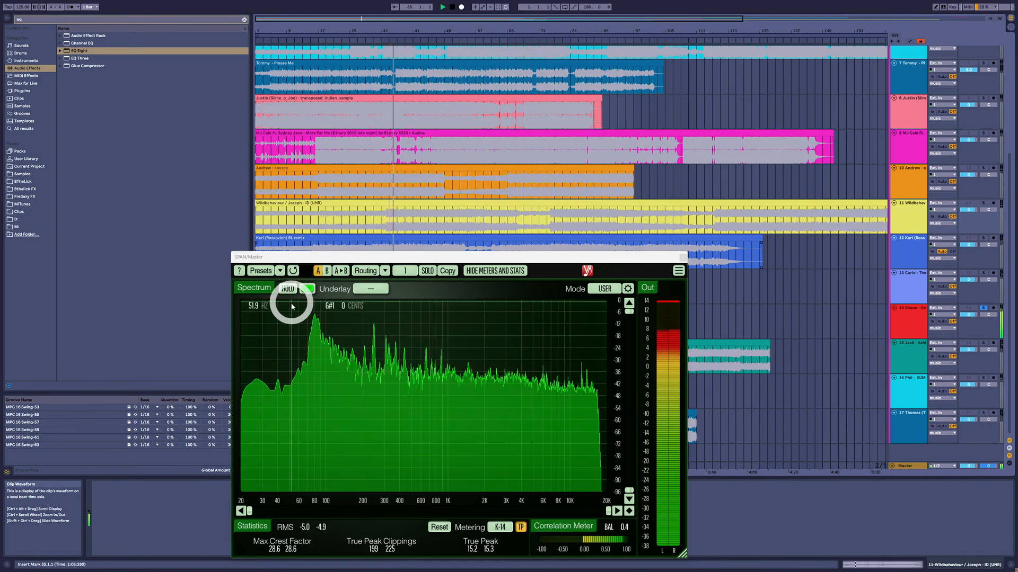
{"action": "key", "text": "space"}
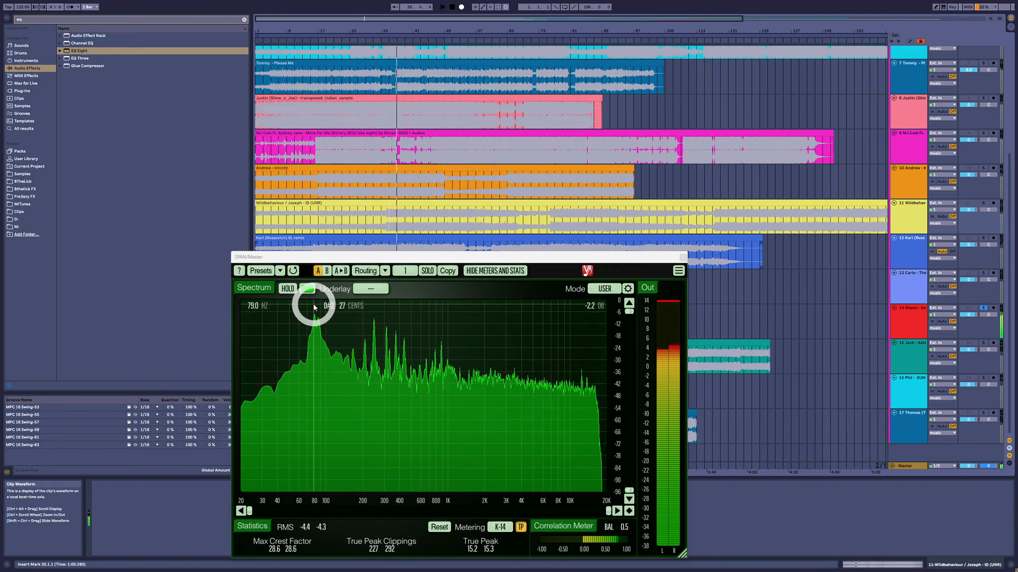
{"action": "key", "text": "space"}
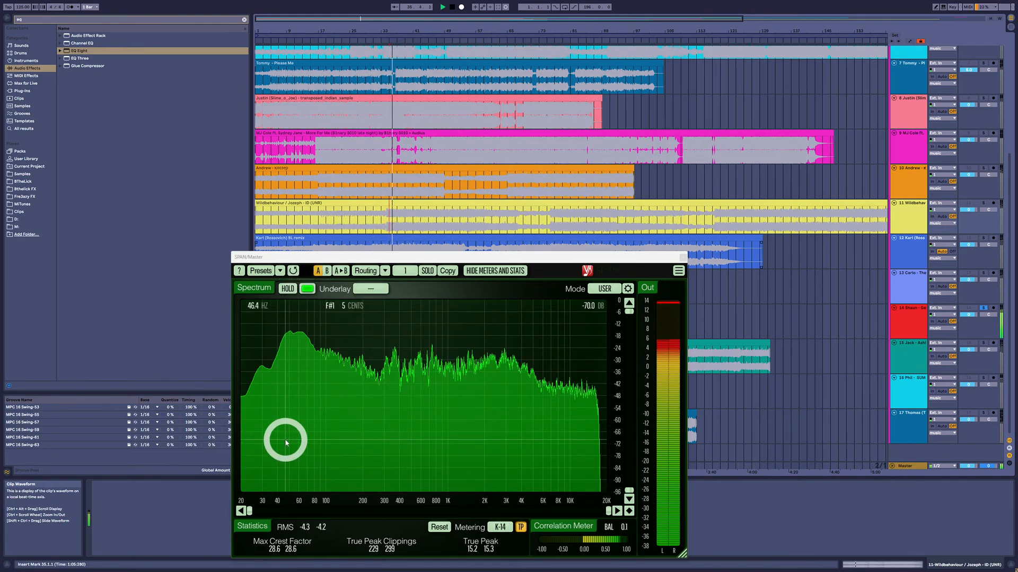
{"action": "left_click_drag", "start_coordinate": [286, 442], "coordinate": [327, 314]}
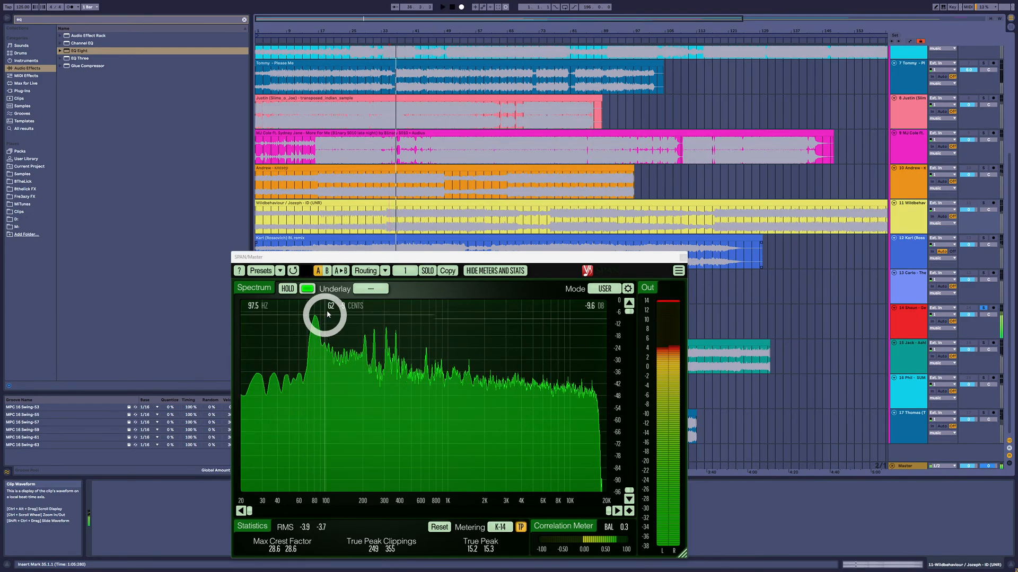
{"action": "key", "text": "space"}
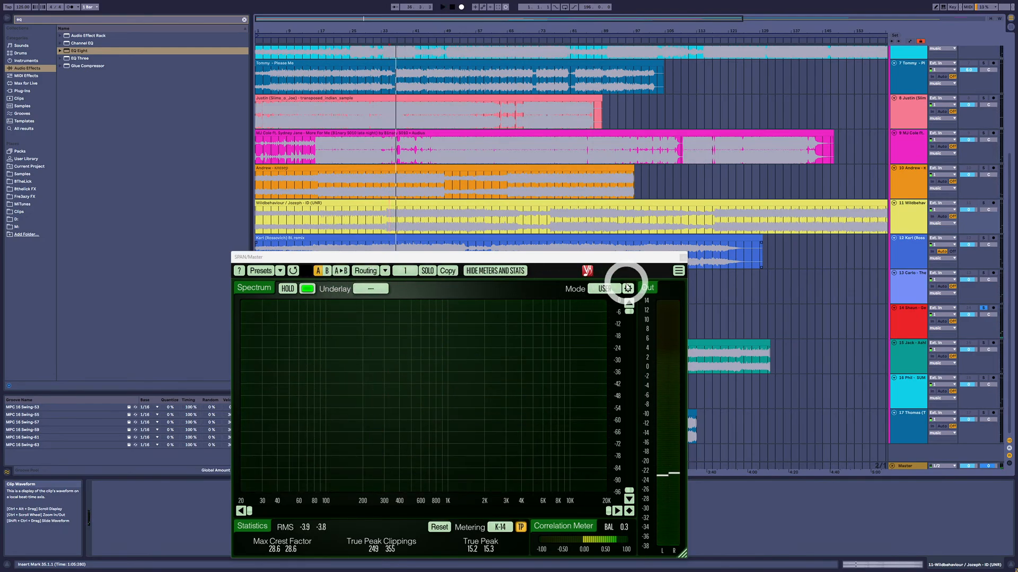
Set SPAN's Block Size to 4096, and close both the spectrum settings and the analyzer window.
{"action": "left_click", "coordinate": [627, 288]}
{"action": "left_click", "coordinate": [459, 391]}
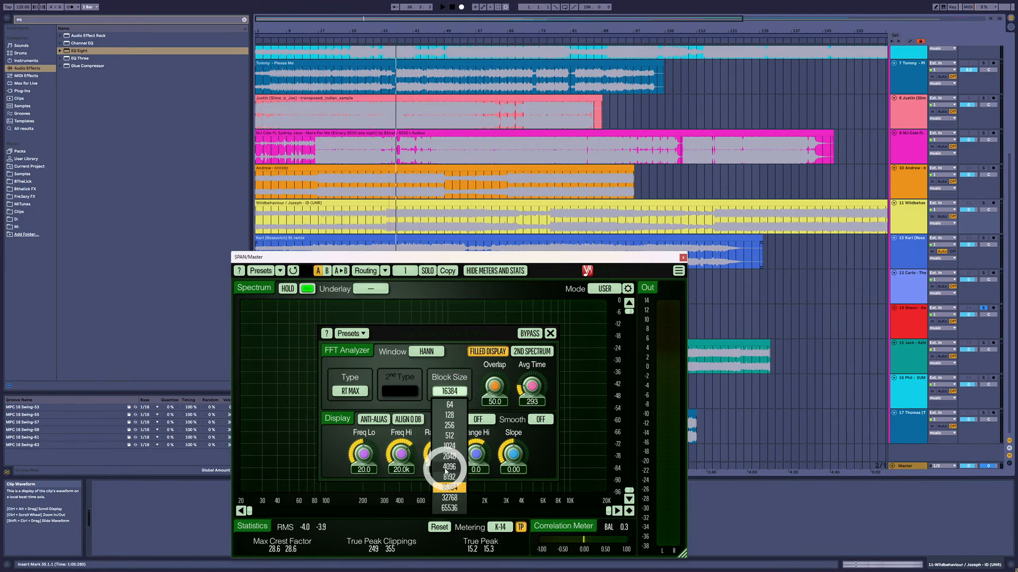
{"action": "left_click", "coordinate": [448, 467]}
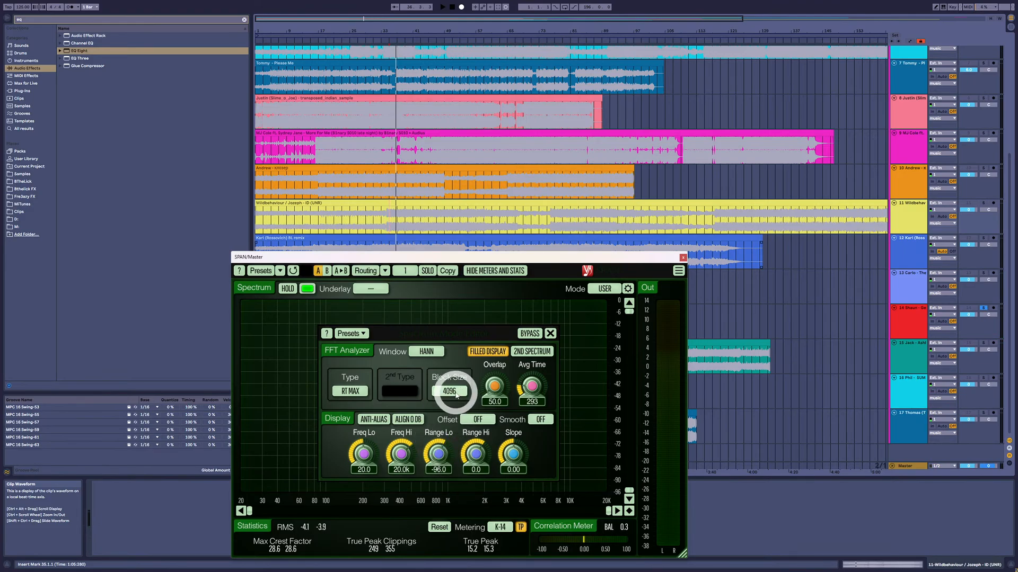
{"action": "left_click", "coordinate": [551, 333]}
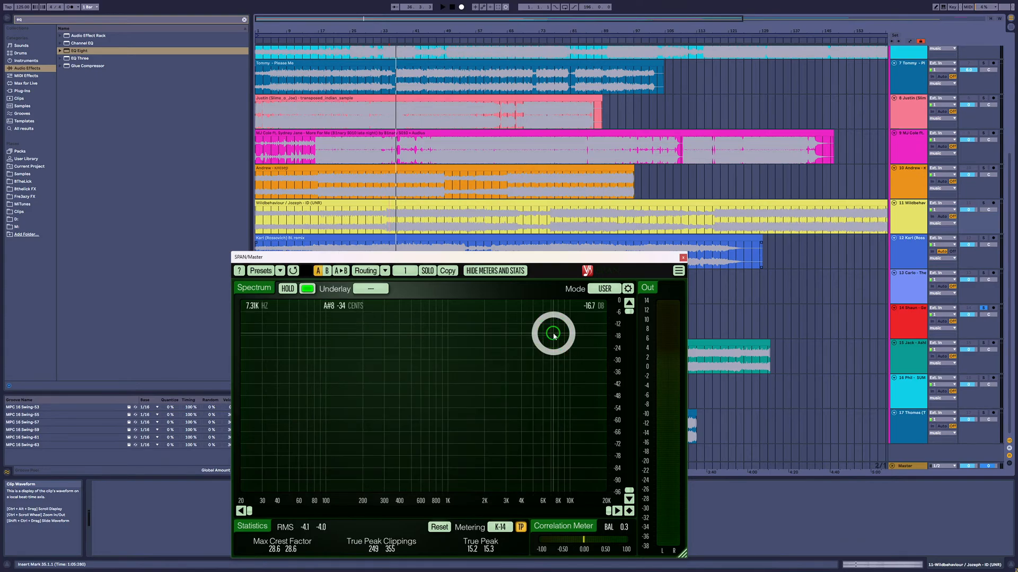
{"action": "left_click", "coordinate": [683, 257]}
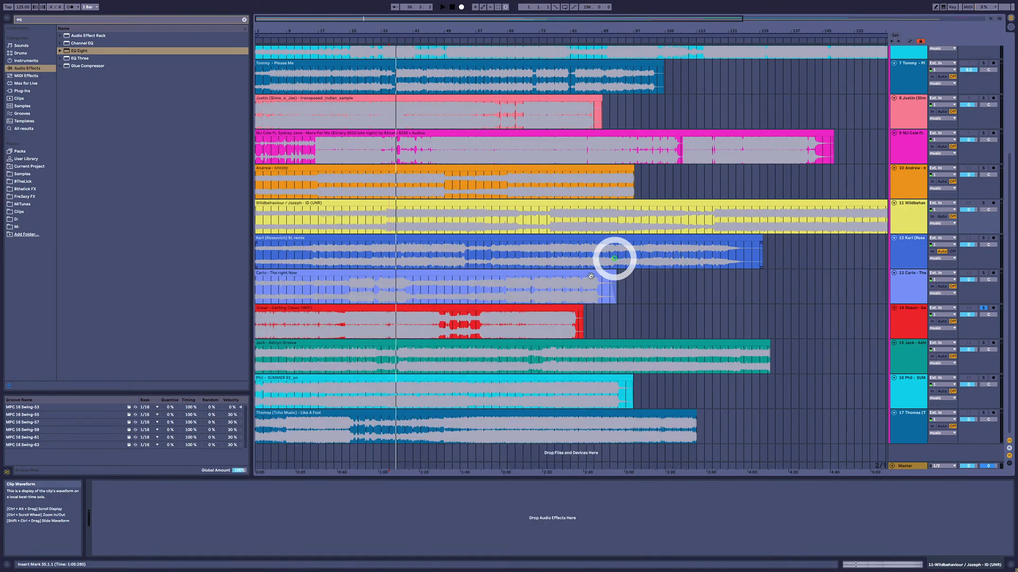
{"action": "left_click", "coordinate": [379, 337]}
{"action": "left_click", "coordinate": [400, 356]}
{"action": "left_click", "coordinate": [371, 327]}
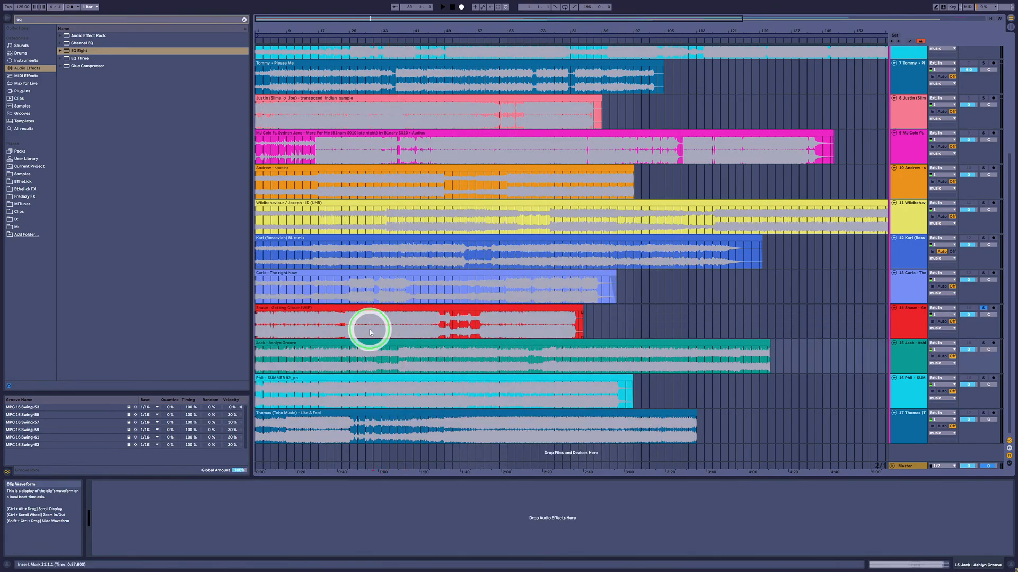
{"action": "left_click", "coordinate": [363, 357]}
{"action": "left_click", "coordinate": [358, 396]}
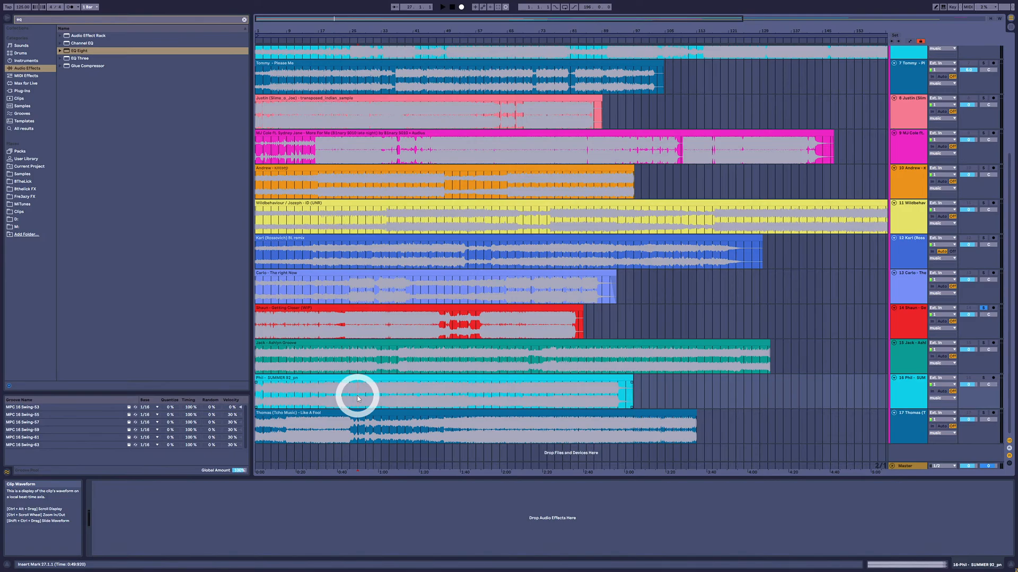
{"action": "left_click", "coordinate": [444, 427]}
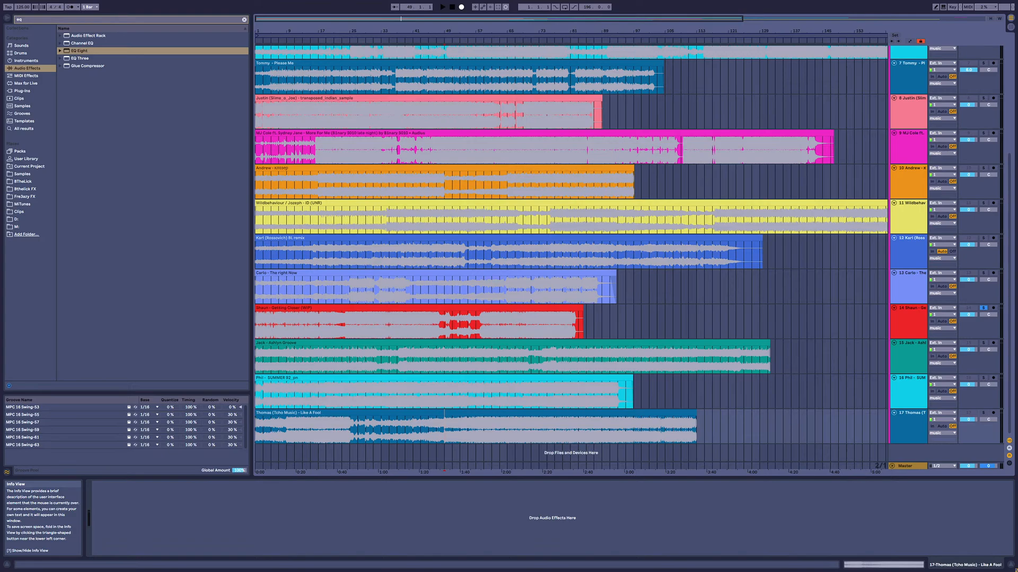
{"action": "scroll", "coordinate": [438, 257], "scroll_direction": "up", "scroll_amount": 5}
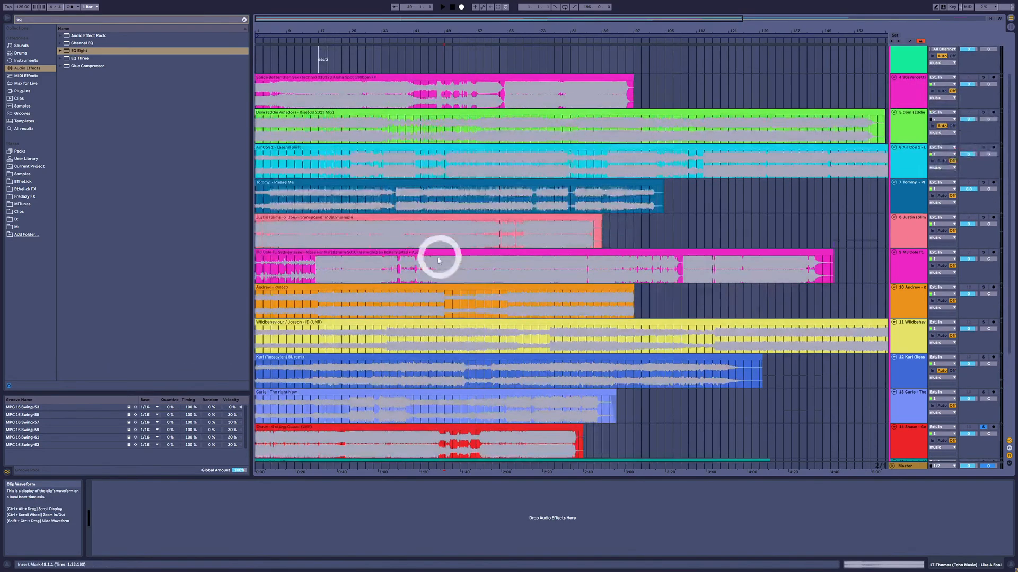
{"action": "left_click", "coordinate": [323, 100]}
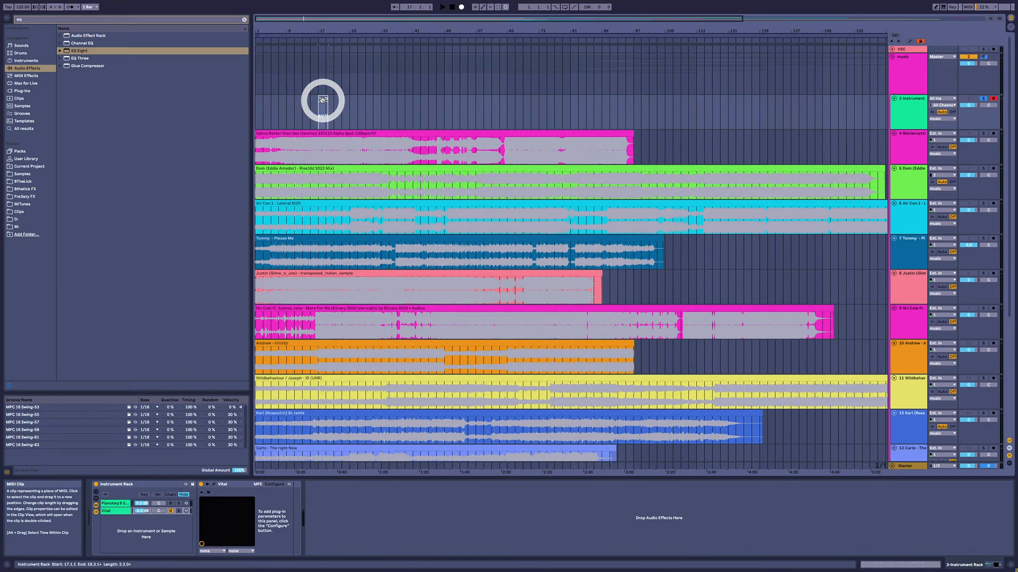
{"action": "left_click_drag", "start_coordinate": [323, 100], "coordinate": [362, 100]}
{"action": "key", "text": "Delete"}
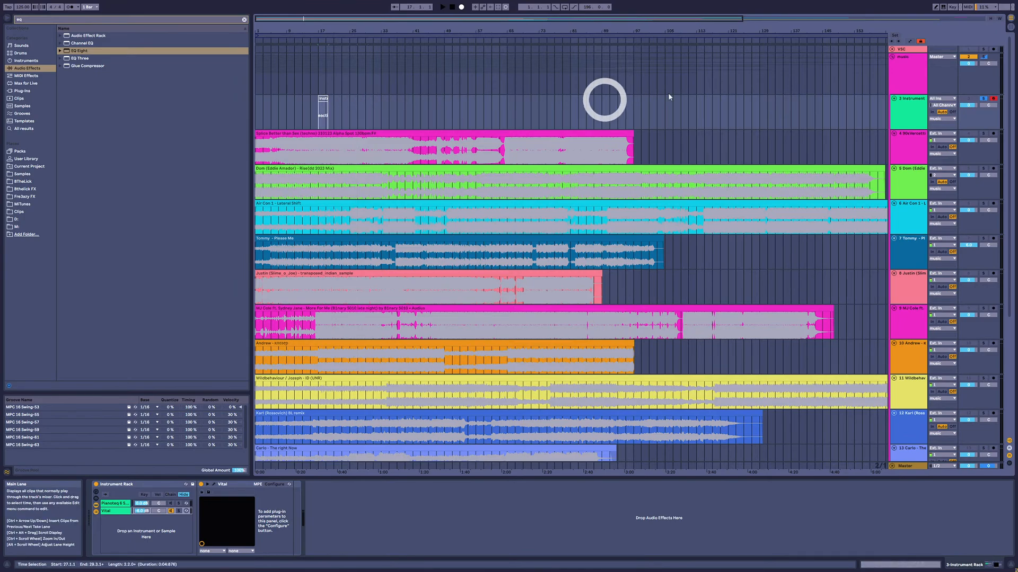
Create an empty four-bar MIDI clip at bar 125 on the Instrument Rack track.
{"action": "left_click_drag", "start_coordinate": [684, 28], "coordinate": [514, 19]}
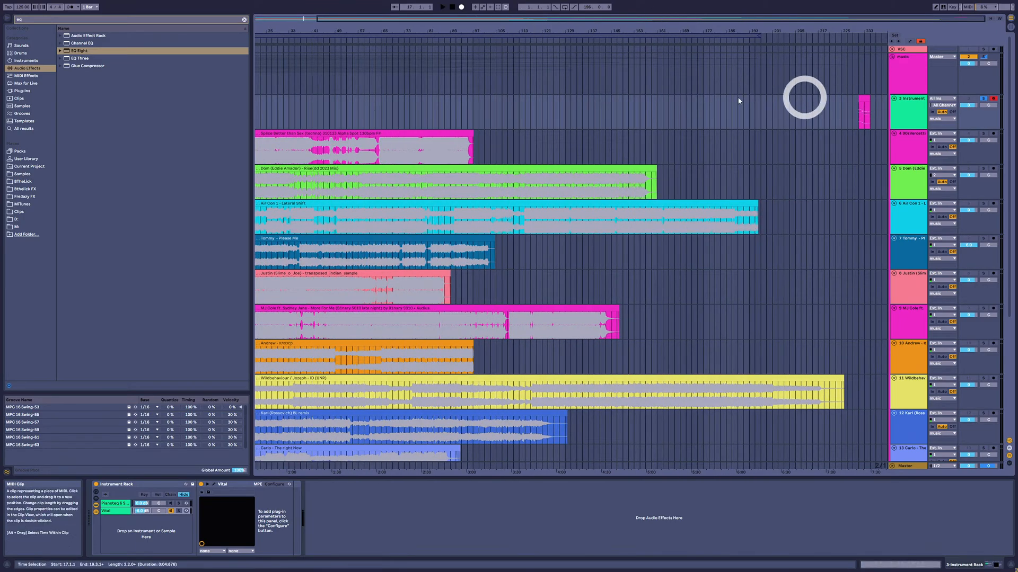
{"action": "left_click", "coordinate": [587, 104]}
{"action": "scroll", "coordinate": [568, 125], "scroll_direction": "down", "scroll_amount": 1}
{"action": "scroll", "coordinate": [561, 135], "scroll_direction": "up", "scroll_amount": 1}
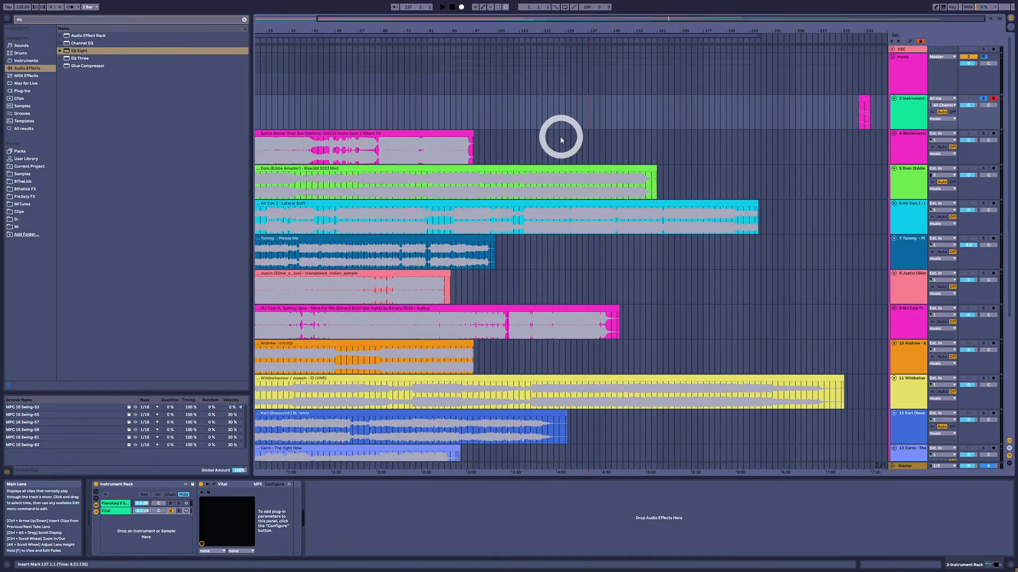
{"action": "left_click", "coordinate": [543, 109]}
{"action": "mouse_move", "coordinate": [543, 111]}
{"action": "left_mouse_down"}
{"action": "mouse_move", "coordinate": [563, 113]}
{"action": "mouse_move", "coordinate": [553, 112]}
{"action": "left_mouse_up"}
{"action": "key", "text": "ctrl+shift+m"}
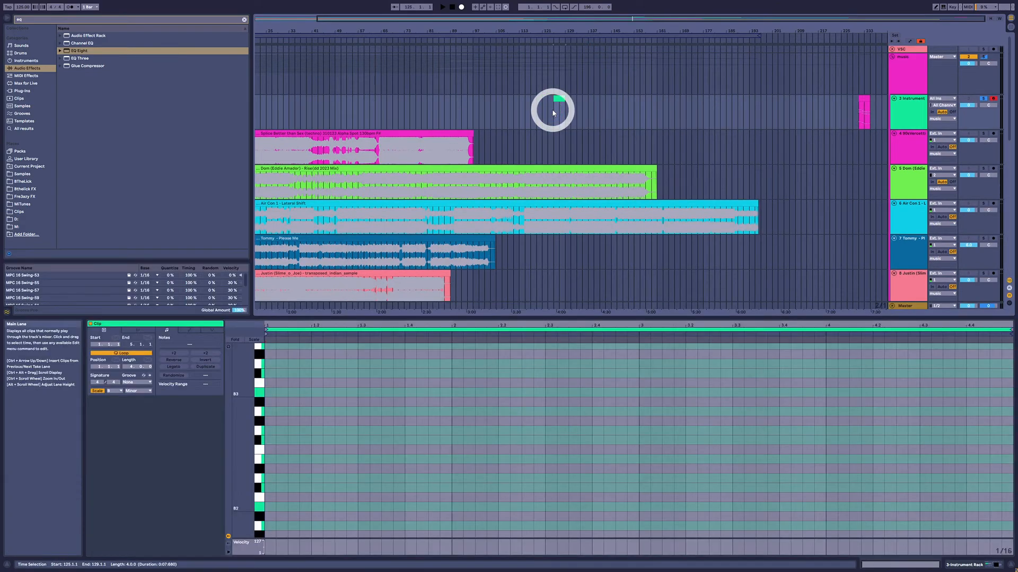
Enter a chord of E2, G#2, B2, D#3 and F#3 at the clip's start, each note 1.0.3 long.
{"action": "scroll", "coordinate": [310, 486], "scroll_direction": "down", "scroll_amount": 4}
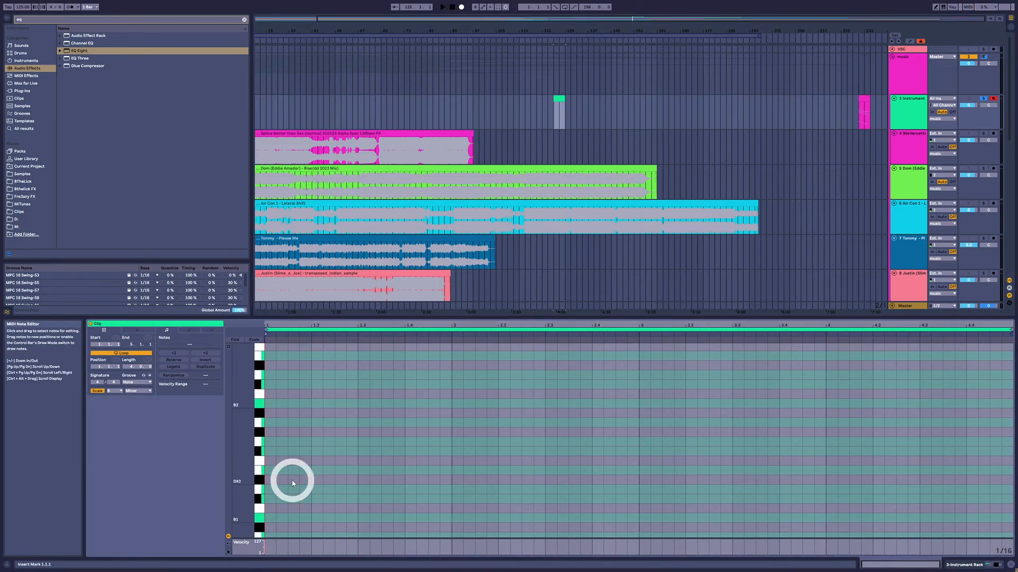
{"action": "scroll", "coordinate": [266, 488], "scroll_direction": "down", "scroll_amount": 2}
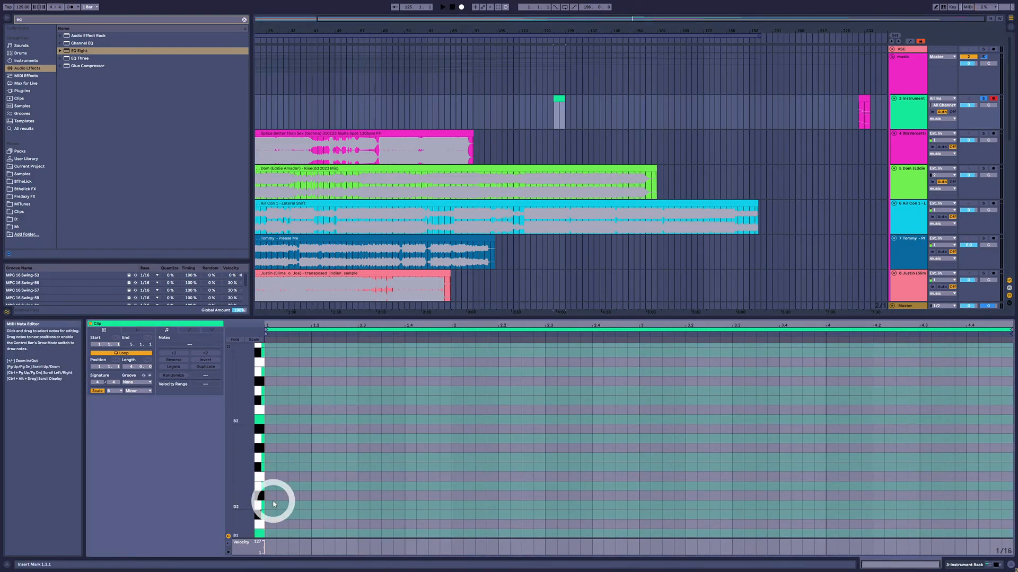
{"action": "double_click", "coordinate": [272, 487]}
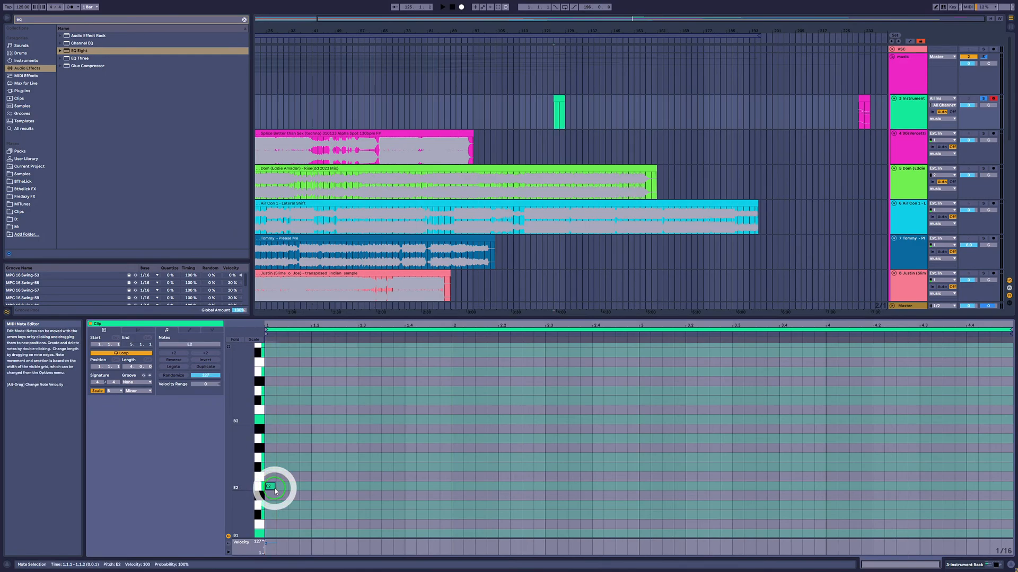
{"action": "left_click_drag", "start_coordinate": [275, 486], "coordinate": [491, 491]}
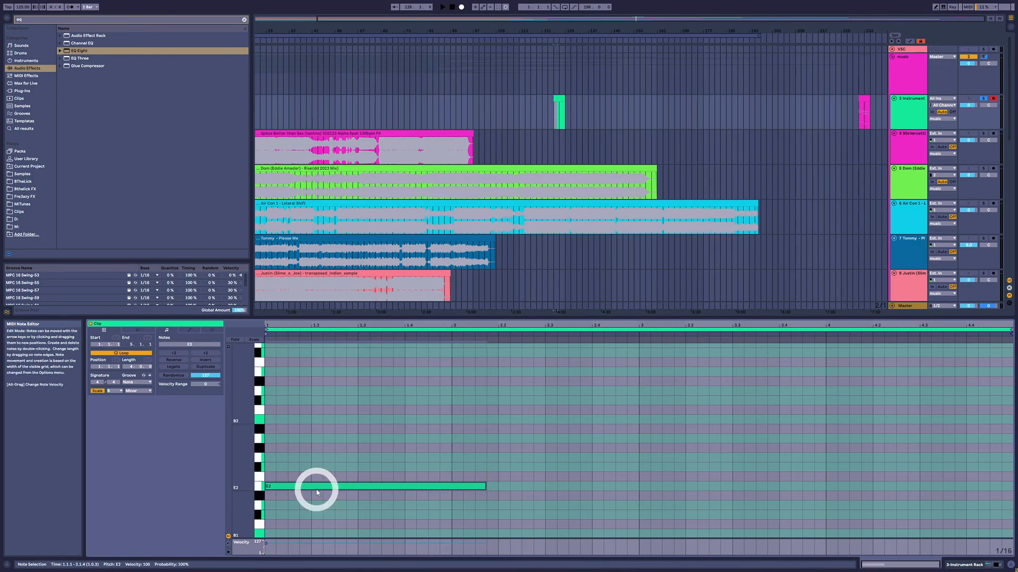
{"action": "left_click_drag", "start_coordinate": [313, 486], "coordinate": [292, 354]}
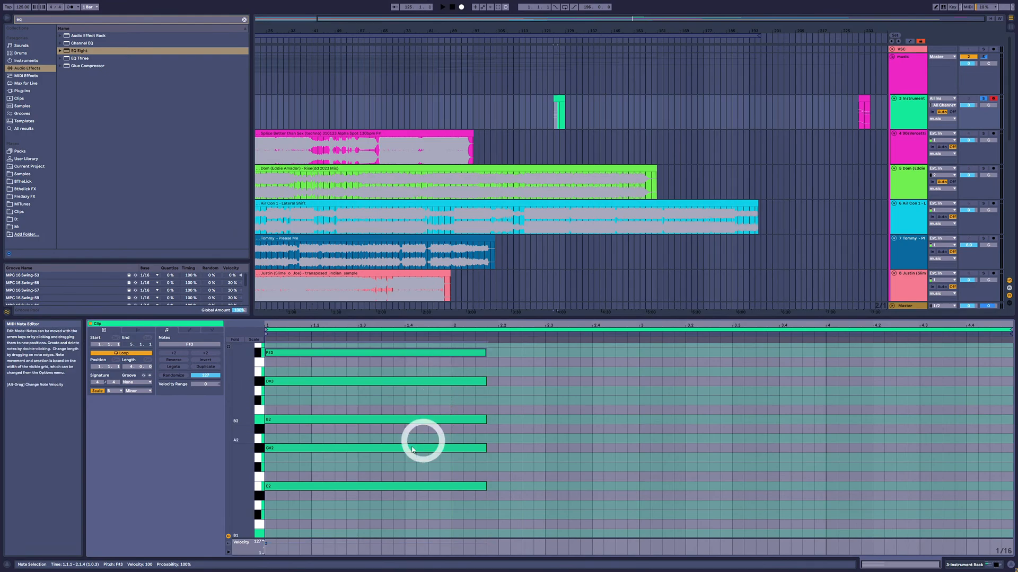
Transpose the whole chord up three semitones so that it spans G2 to A3, and play it back.
{"action": "scroll", "coordinate": [327, 504], "scroll_direction": "up", "scroll_amount": 1}
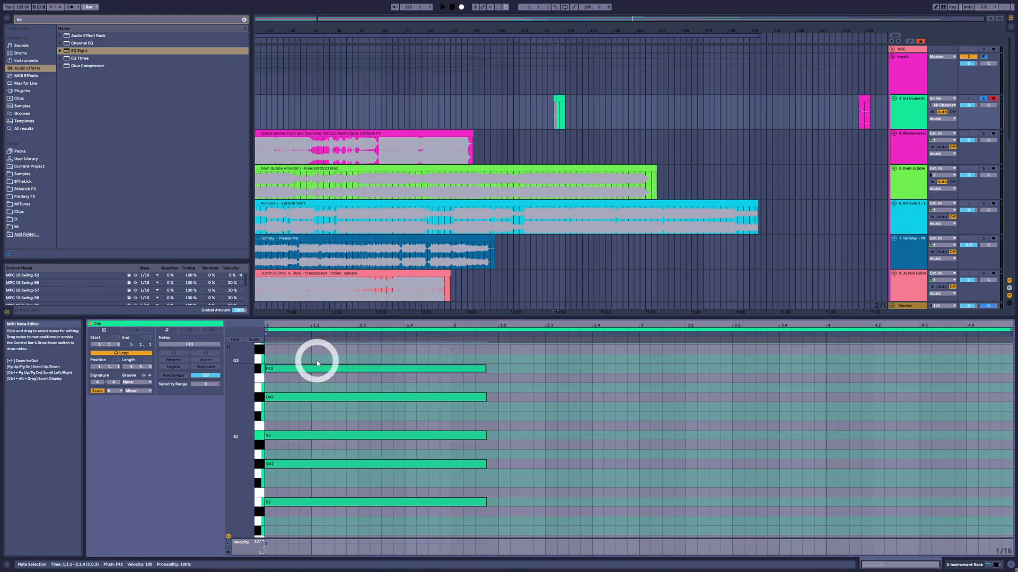
{"action": "left_click_drag", "start_coordinate": [316, 361], "coordinate": [300, 564]}
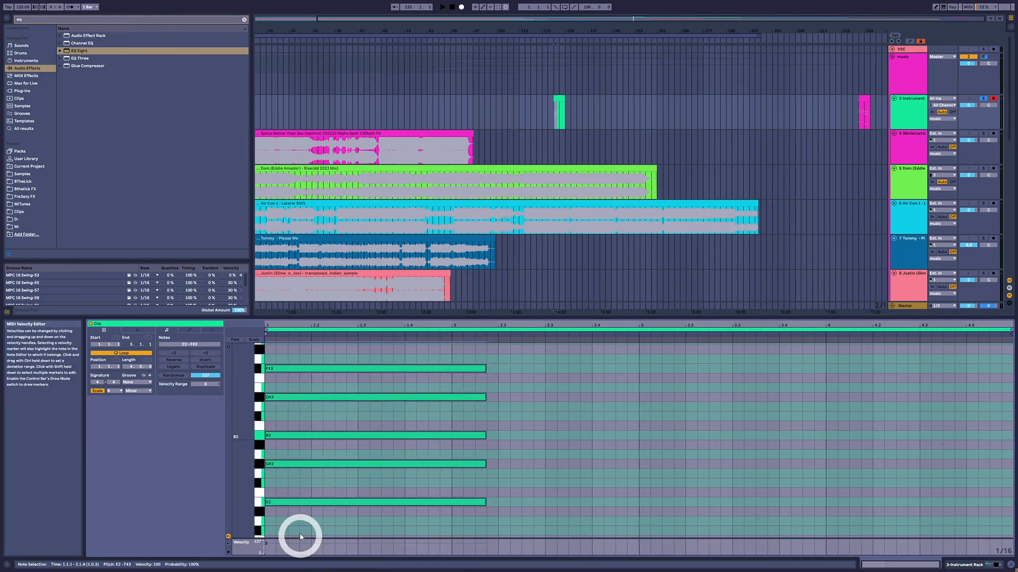
{"action": "key", "text": "Up"}
{"action": "key", "text": "Up"}
{"action": "key", "text": "Up"}
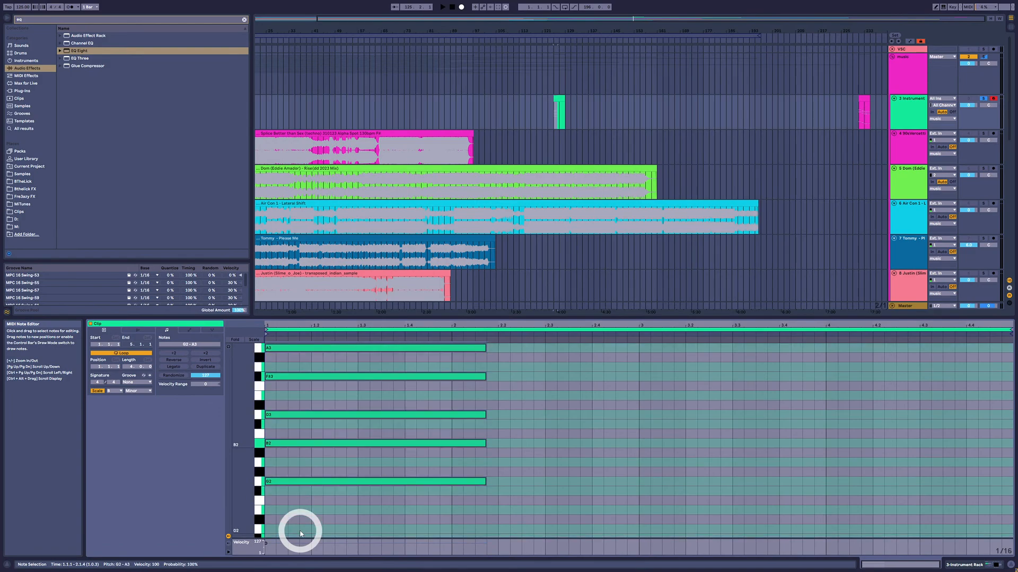
{"action": "scroll", "coordinate": [329, 418], "scroll_direction": "up", "scroll_amount": 2}
{"action": "scroll", "coordinate": [326, 422], "scroll_direction": "down", "scroll_amount": 3}
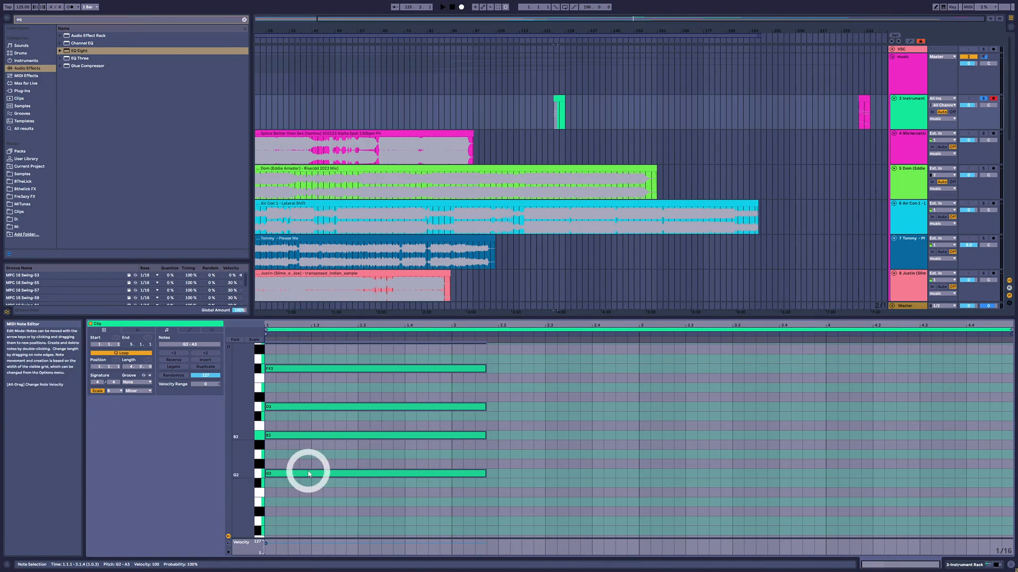
{"action": "key", "text": "space"}
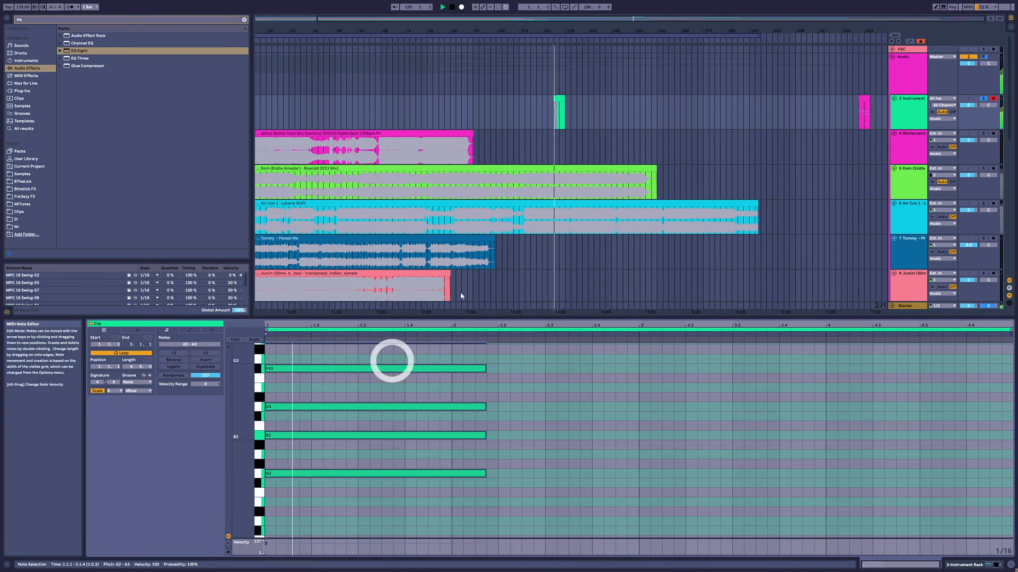
{"action": "key", "text": "space"}
Copy the G2 note down to E2 beneath the chord, and play the extended chord.
{"action": "left_click", "coordinate": [293, 474]}
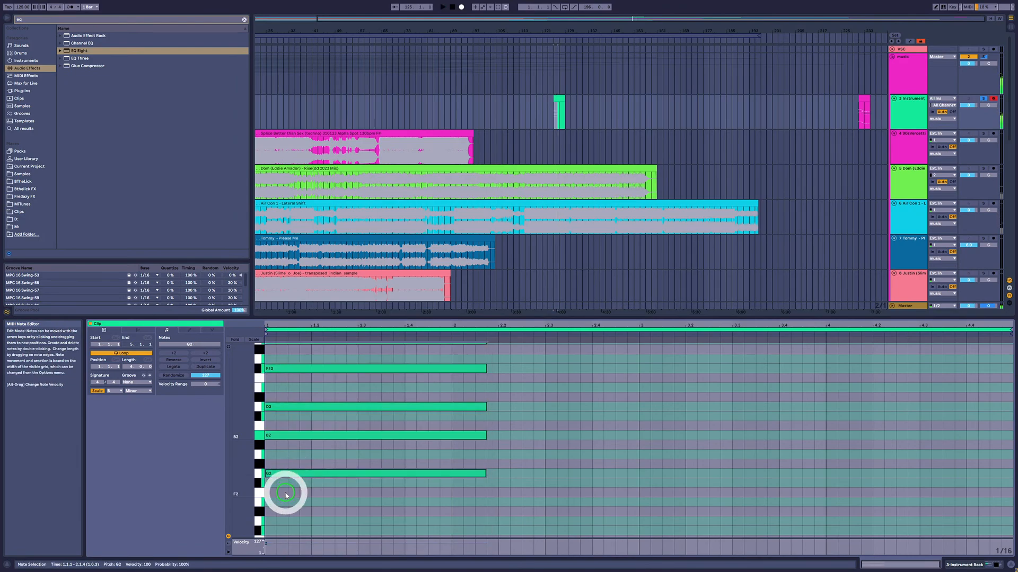
{"action": "scroll", "coordinate": [287, 490], "scroll_direction": "down", "scroll_amount": 3}
{"action": "left_click", "coordinate": [911, 119]}
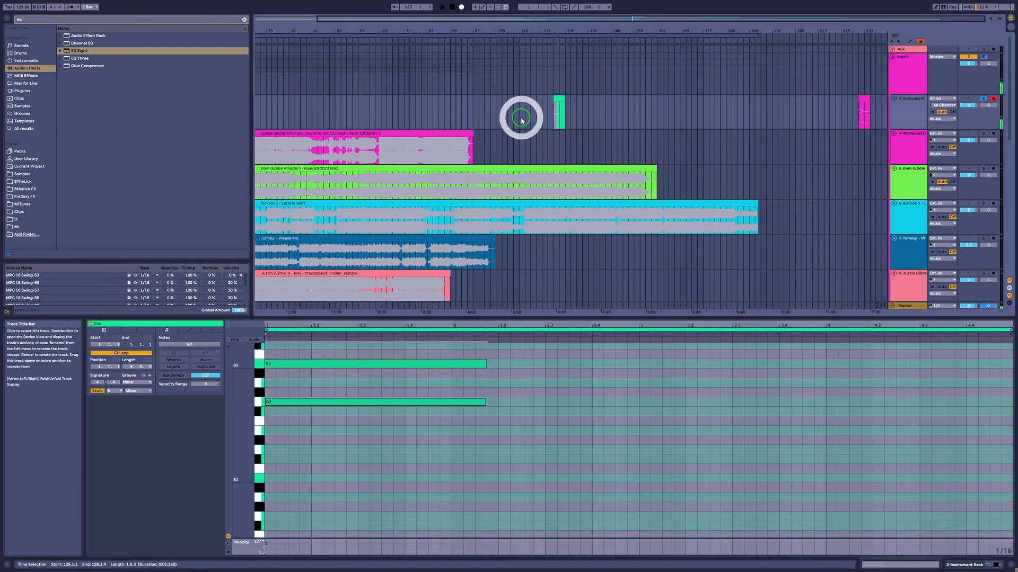
{"action": "left_click", "coordinate": [286, 406]}
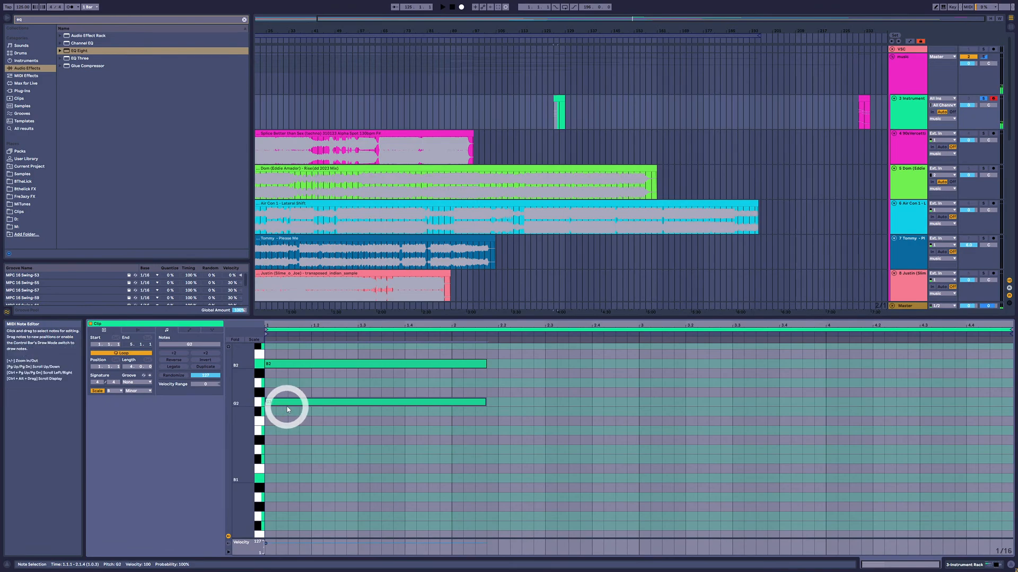
{"action": "left_click_drag", "start_coordinate": [354, 402], "coordinate": [292, 436]}
{"action": "key", "text": "space"}
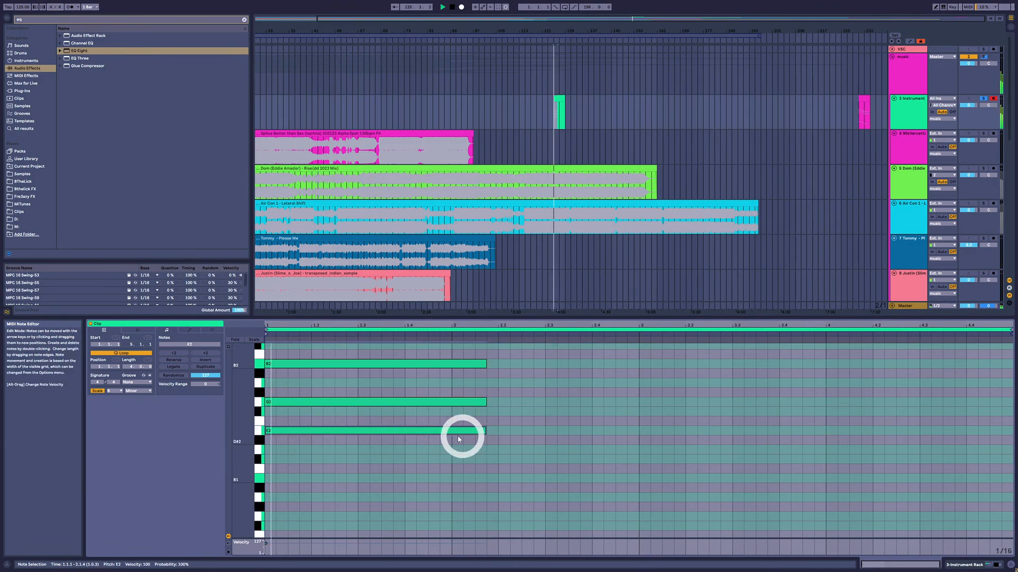
{"action": "scroll", "coordinate": [334, 442], "scroll_direction": "up", "scroll_amount": 8}
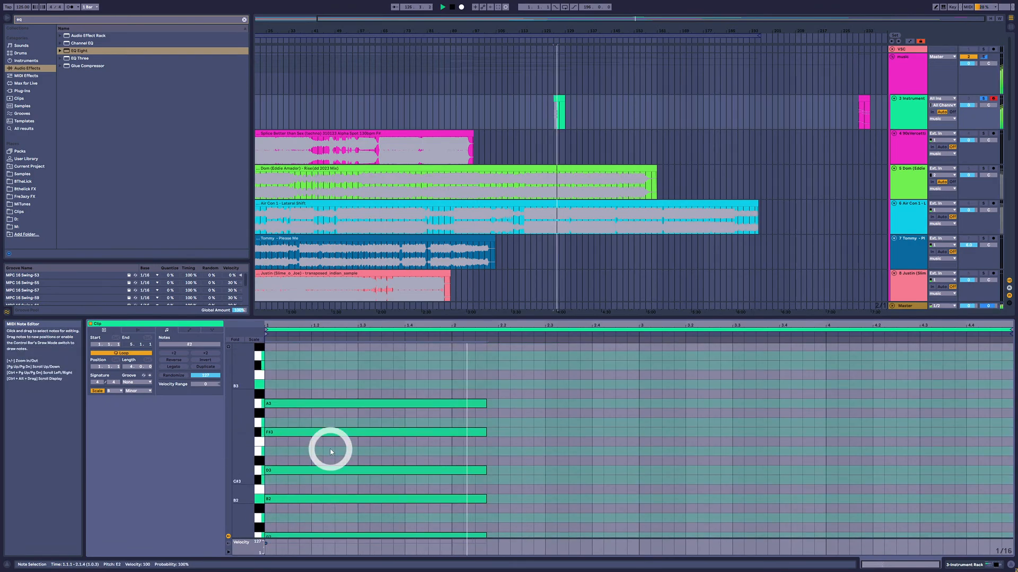
{"action": "scroll", "coordinate": [333, 441], "scroll_direction": "down", "scroll_amount": 4}
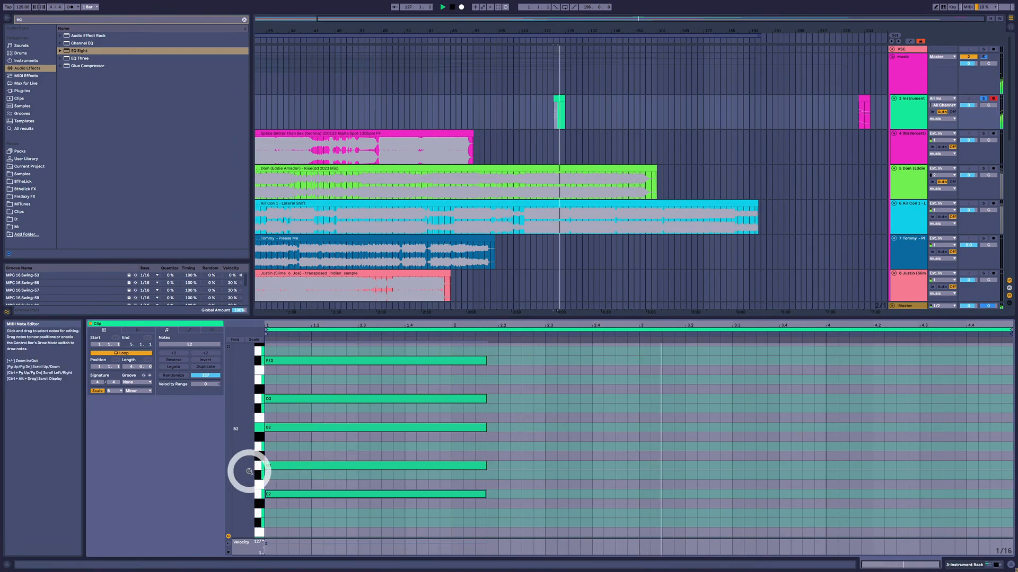
{"action": "double_click", "coordinate": [244, 445]}
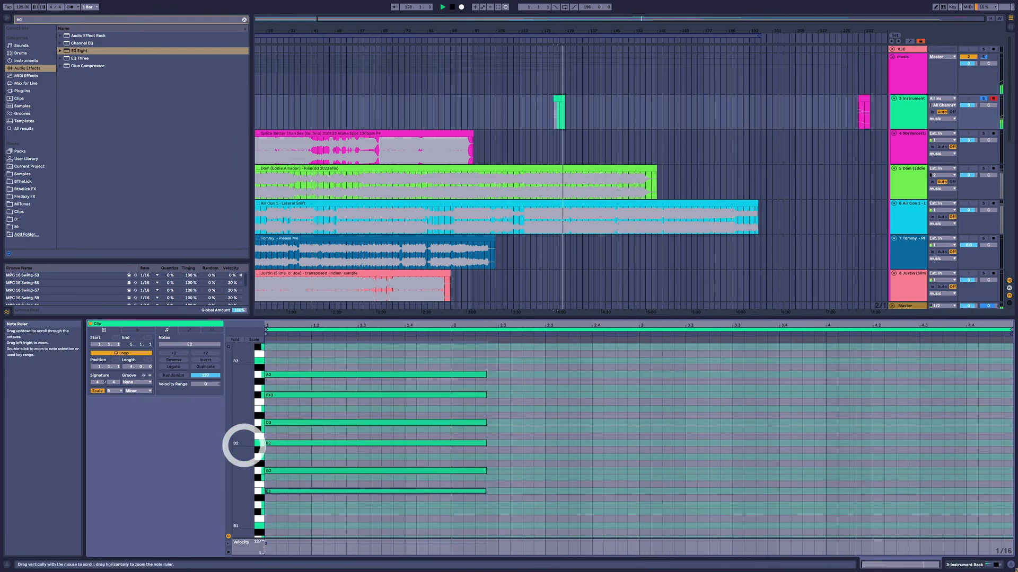
Undo the added E2 note and select all the remaining chord notes.
{"action": "left_click", "coordinate": [353, 468]}
{"action": "key", "text": "ctrl+z"}
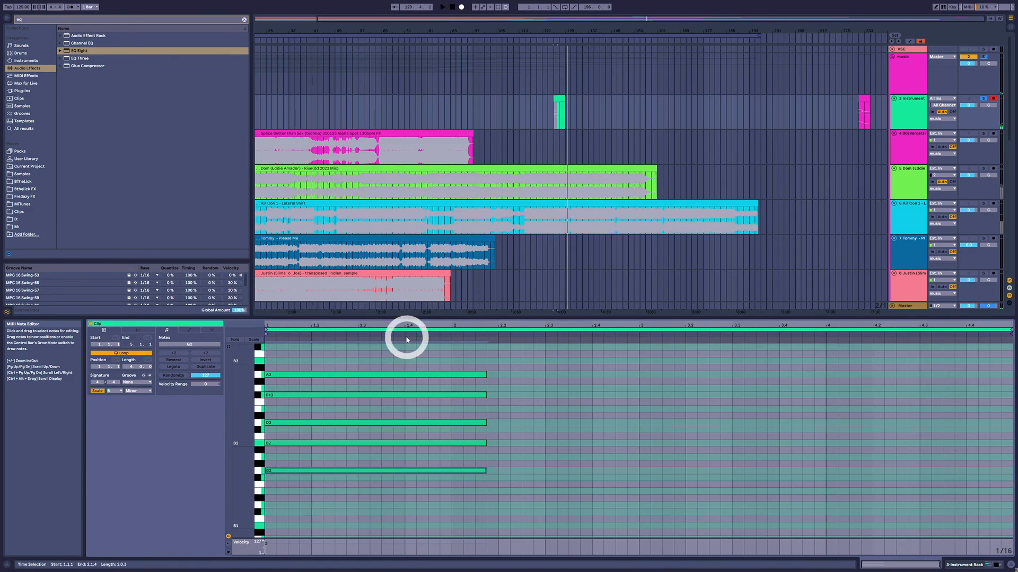
{"action": "left_click_drag", "start_coordinate": [332, 364], "coordinate": [333, 531]}
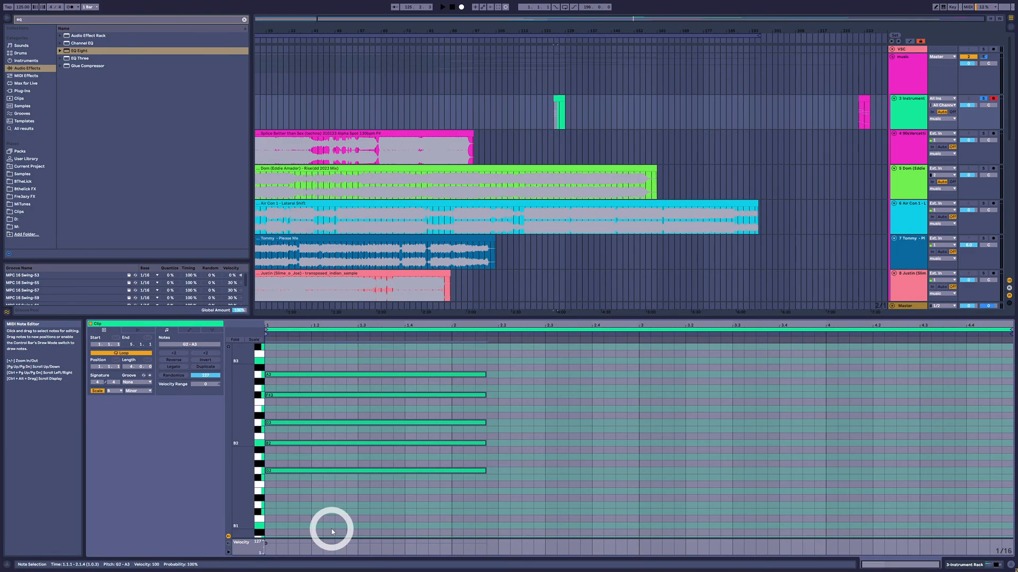
Insert a new MIDI track directly below the Instrument Rack track and select the Master track.
{"action": "left_click", "coordinate": [558, 101]}
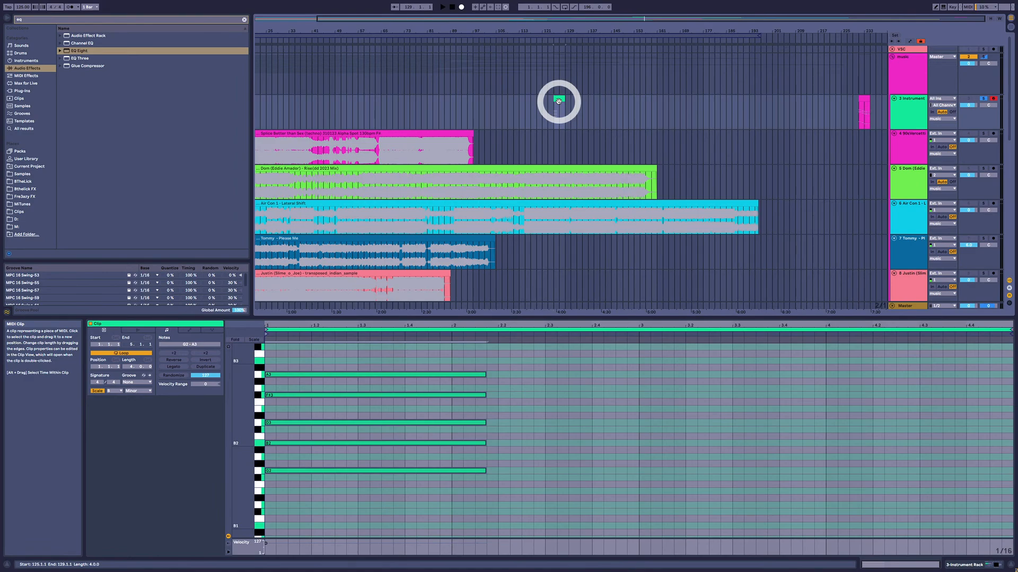
{"action": "left_click", "coordinate": [912, 113]}
{"action": "left_click", "coordinate": [558, 98]}
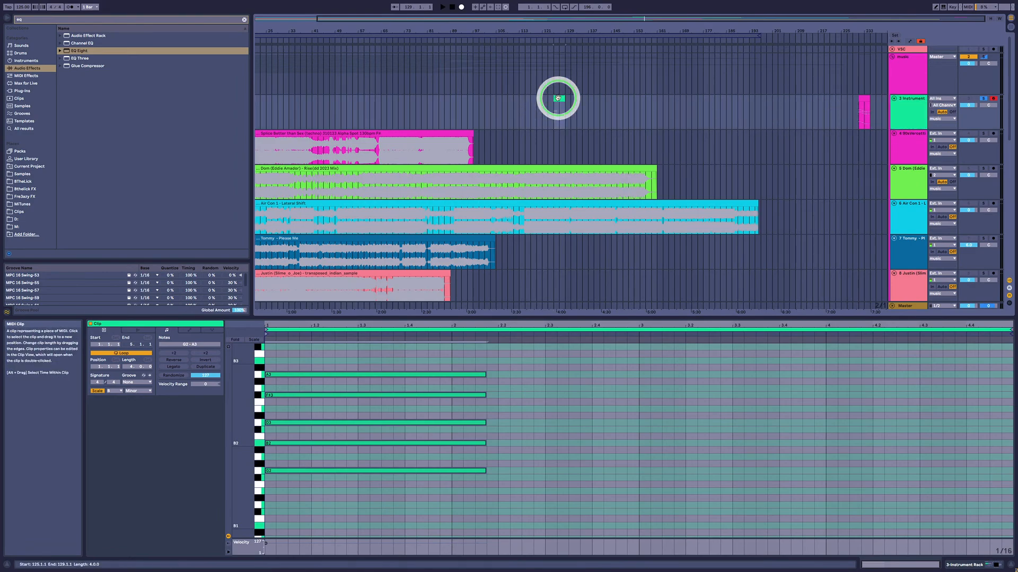
{"action": "left_click", "coordinate": [907, 109]}
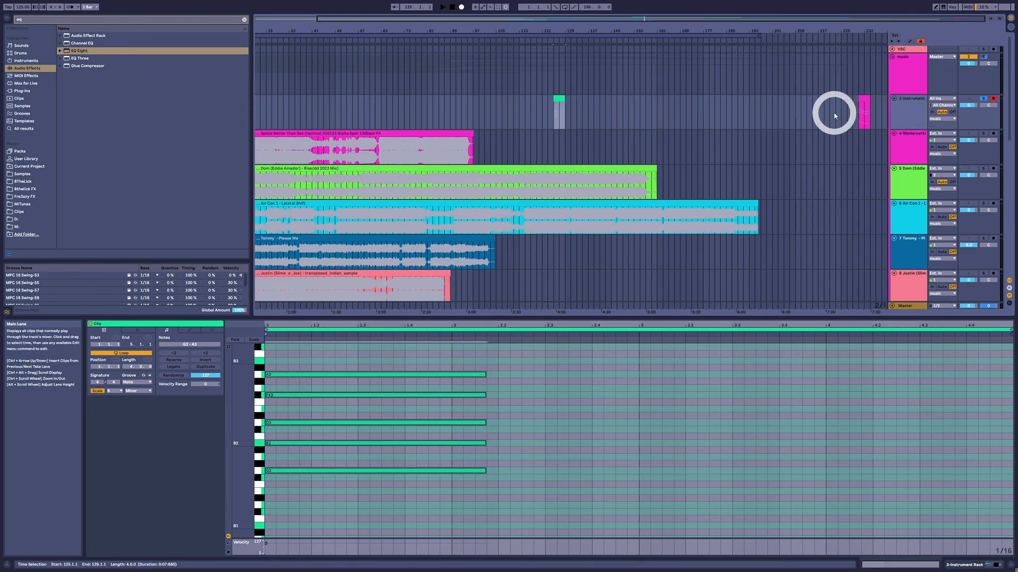
{"action": "key", "text": "ctrl+shift+t"}
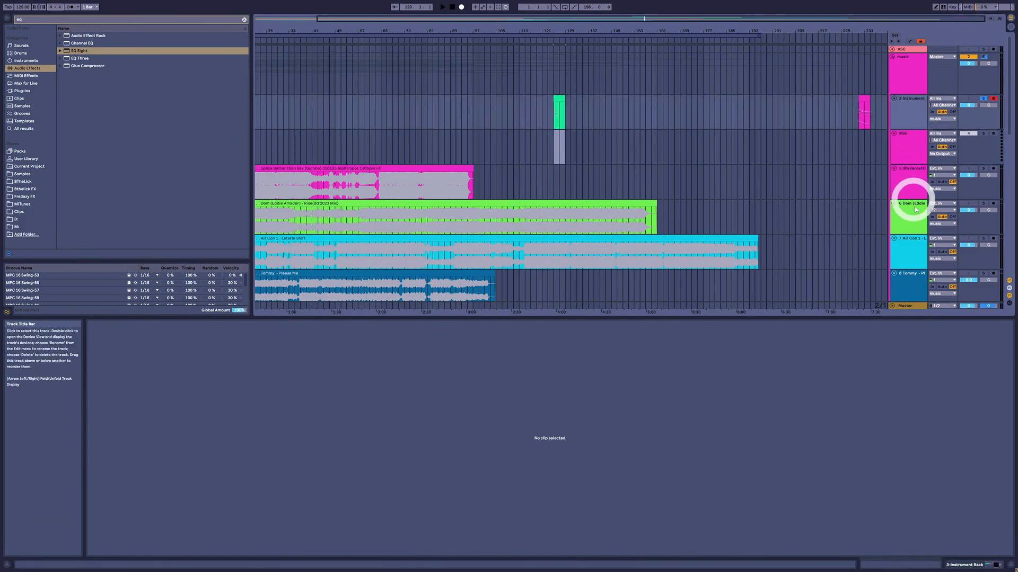
{"action": "left_click", "coordinate": [908, 306]}
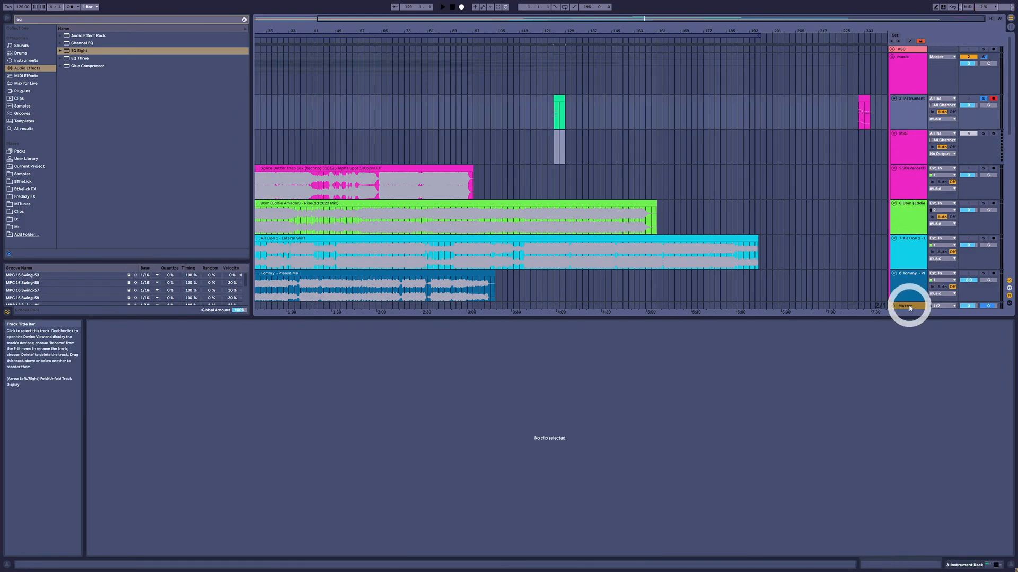
{"action": "left_click", "coordinate": [909, 306]}
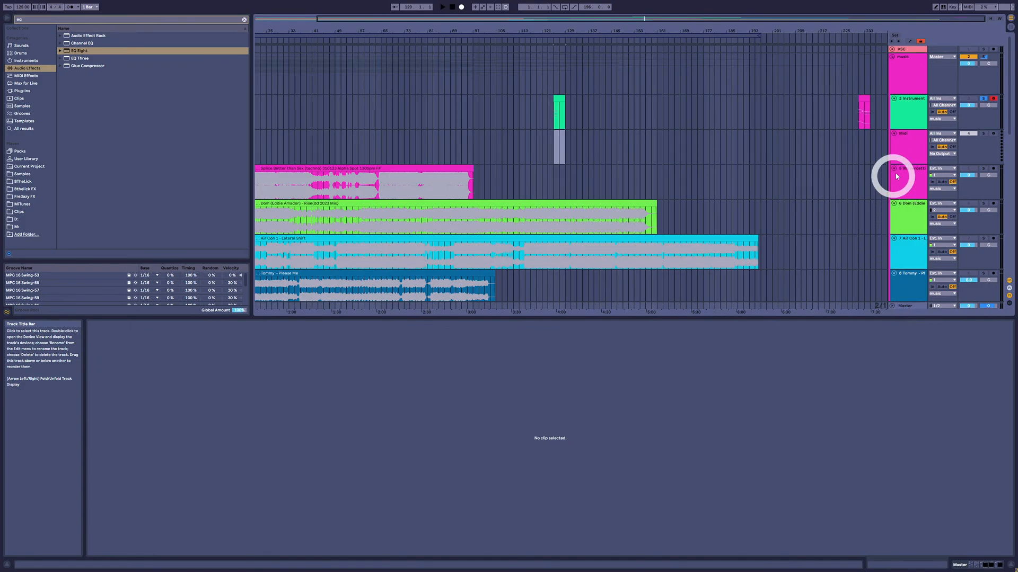
Freeze the Instrument Rack MIDI track.
{"action": "left_click", "coordinate": [906, 110]}
{"action": "left_click", "coordinate": [906, 143]}
{"action": "left_click", "coordinate": [907, 128]}
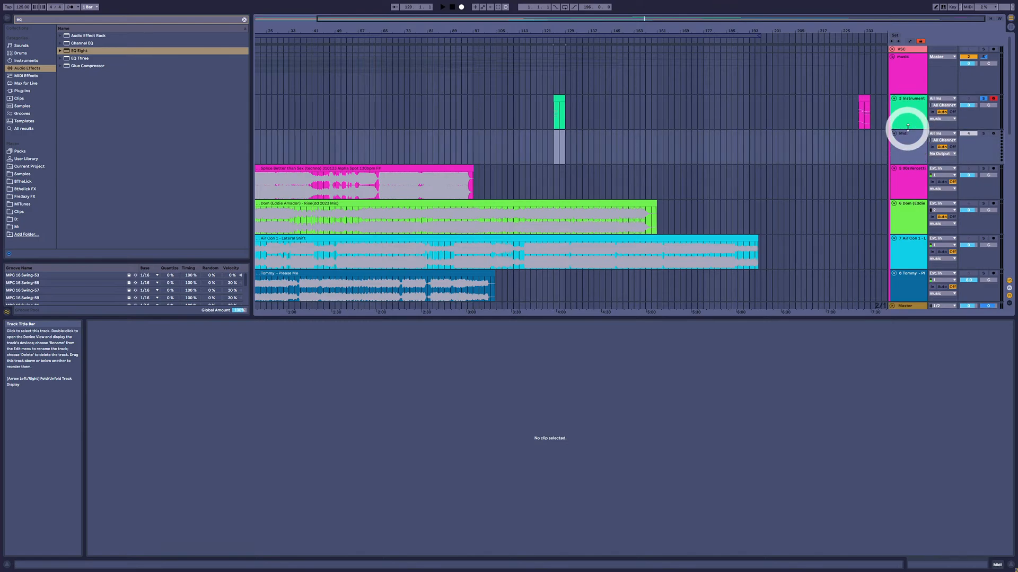
{"action": "left_click", "coordinate": [906, 113]}
{"action": "right_click", "coordinate": [906, 114]}
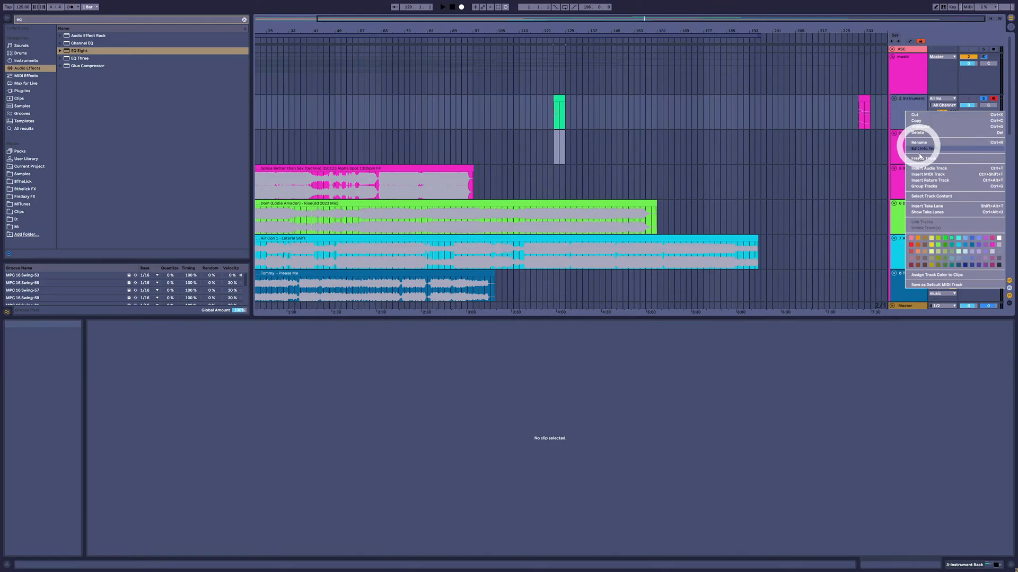
{"action": "left_click", "coordinate": [923, 159]}
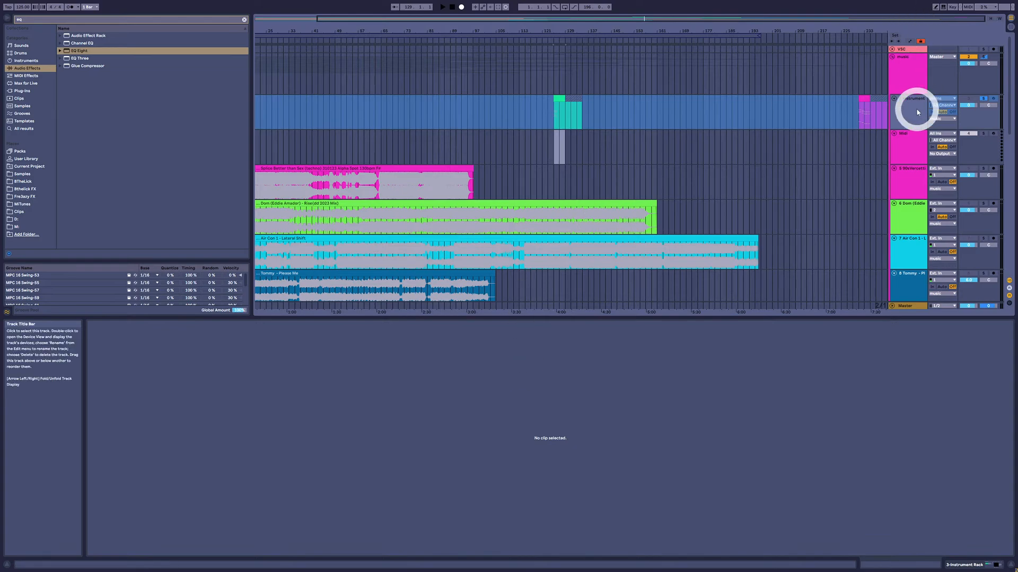
Insert an audio track below the frozen Instrument Rack track and copy the frozen clip at bar 125 onto it.
{"action": "left_click", "coordinate": [922, 129]}
{"action": "key", "text": "ctrl+t"}
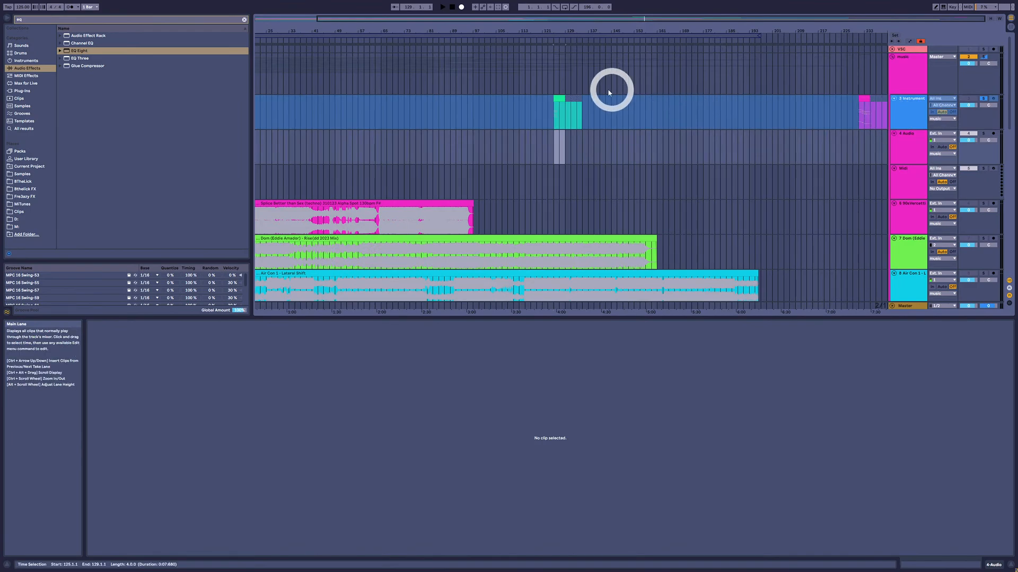
{"action": "left_click", "coordinate": [562, 97]}
{"action": "left_click_drag", "start_coordinate": [561, 98], "coordinate": [563, 146]}
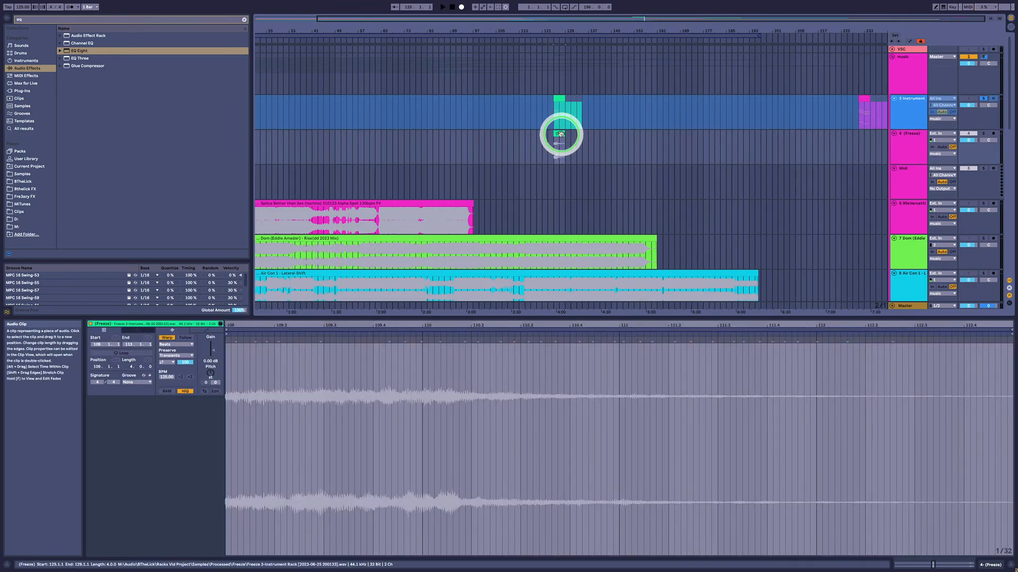
Play the copied audio clip and transpose it down 3 semitones.
{"action": "key", "text": "space"}
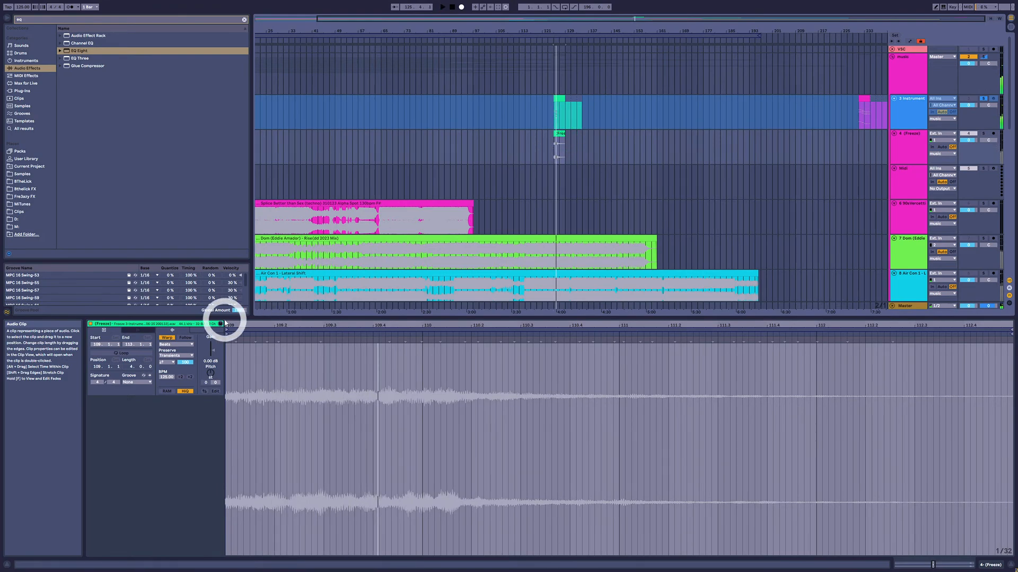
{"action": "left_click", "coordinate": [210, 374]}
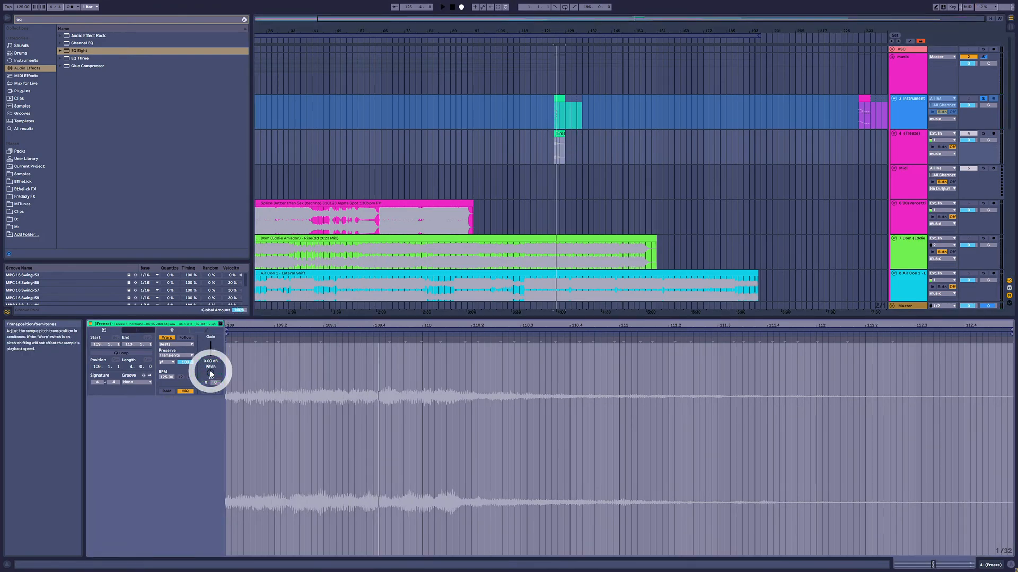
{"action": "left_click_drag", "start_coordinate": [210, 373], "coordinate": [211, 385]}
{"action": "left_click", "coordinate": [462, 239]}
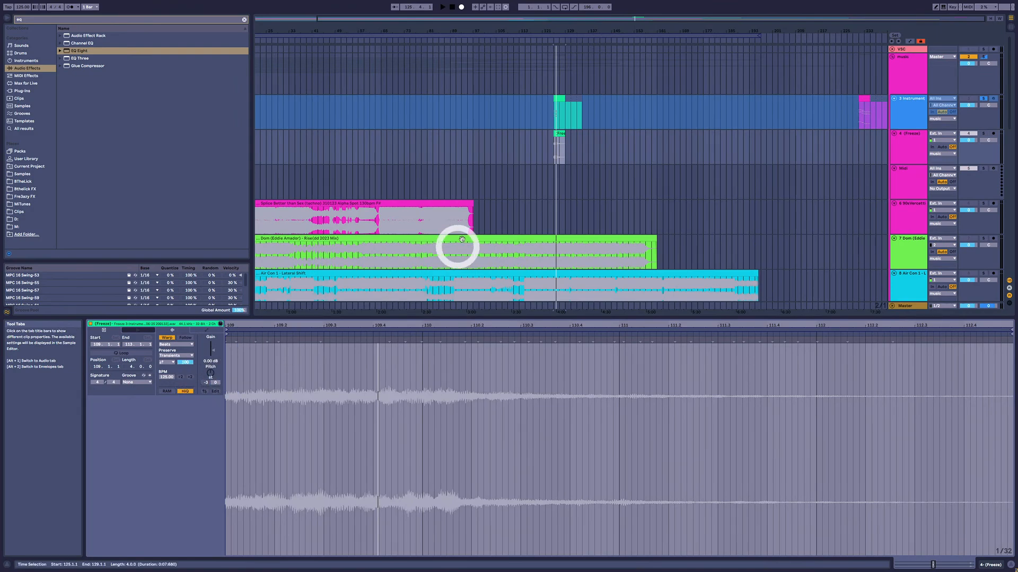
Turn off solo on the Instrument Rack track, solo the new audio track and play the transposed clip.
{"action": "key", "text": "space"}
{"action": "key", "text": "space"}
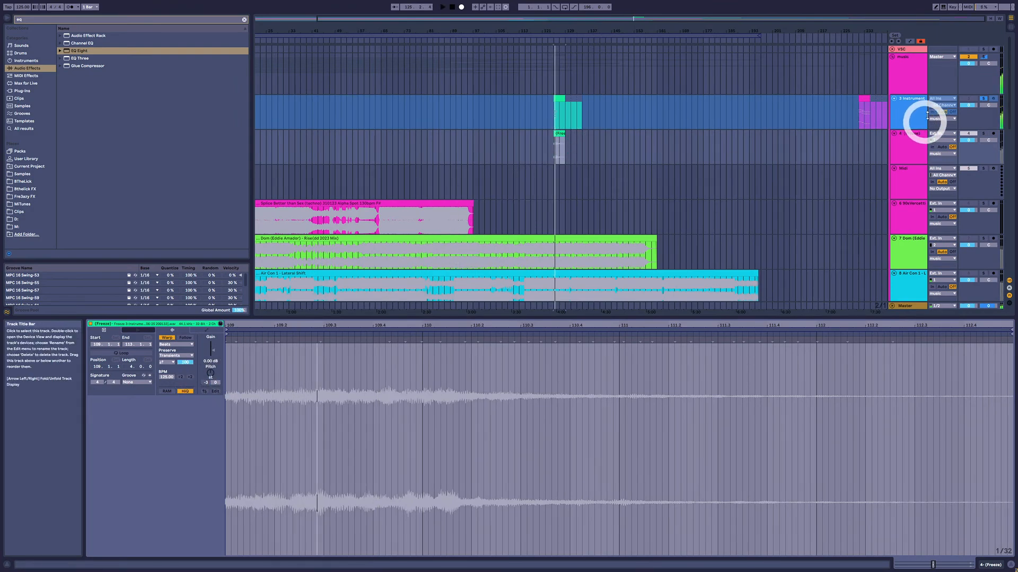
{"action": "left_click", "coordinate": [974, 98]}
{"action": "left_click", "coordinate": [982, 98]}
{"action": "left_click", "coordinate": [913, 154]}
{"action": "key", "text": "space"}
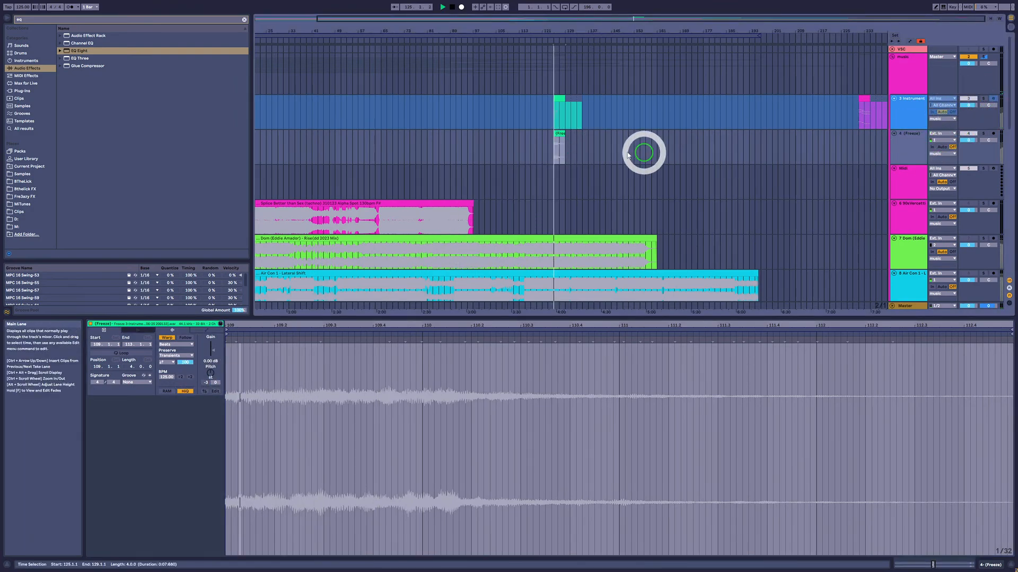
{"action": "key", "text": "space"}
{"action": "left_click", "coordinate": [983, 133]}
{"action": "key", "text": "space"}
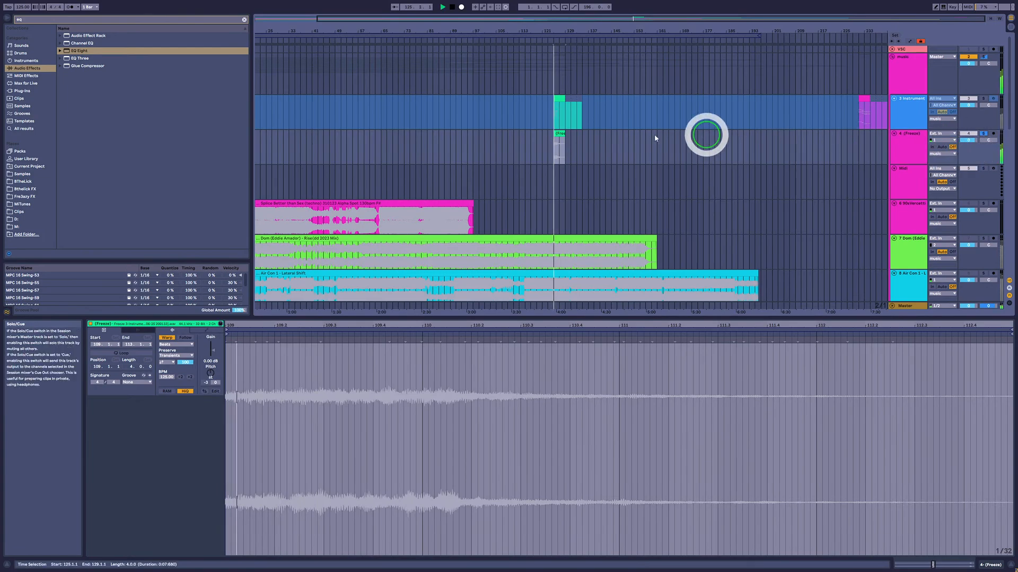
Add an EQ Eight to the audio track holding the transposed clip and audition it.
{"action": "left_click", "coordinate": [562, 134]}
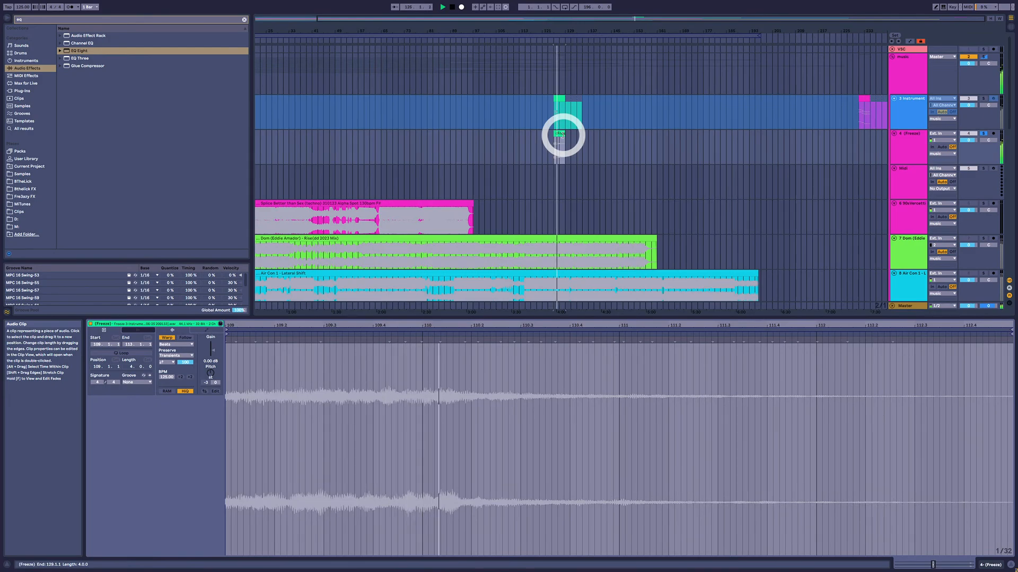
{"action": "scroll", "coordinate": [534, 166], "scroll_direction": "down", "scroll_amount": 6}
{"action": "scroll", "coordinate": [541, 168], "scroll_direction": "up", "scroll_amount": 2}
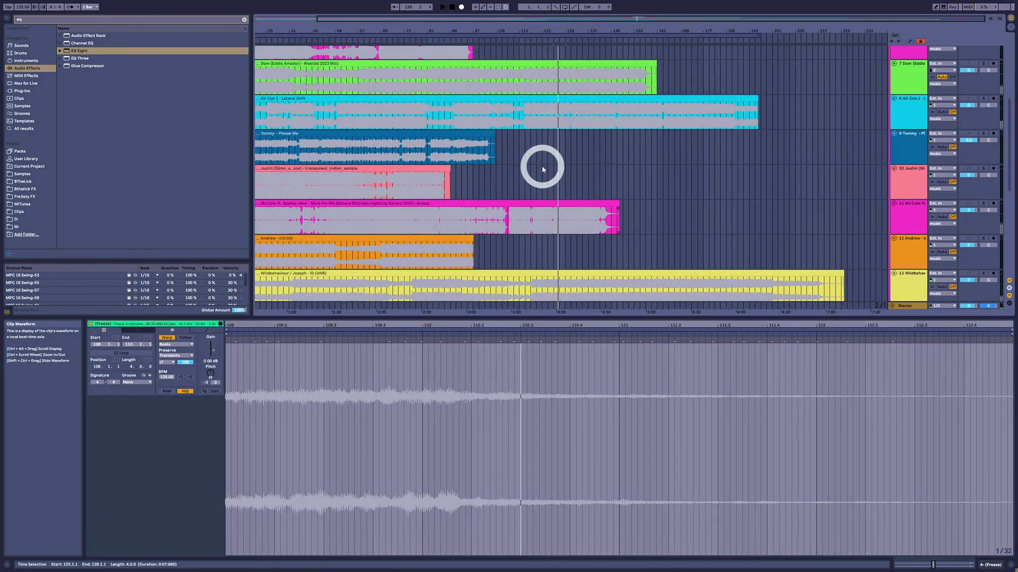
{"action": "scroll", "coordinate": [541, 165], "scroll_direction": "up", "scroll_amount": 4}
{"action": "left_click", "coordinate": [559, 102]}
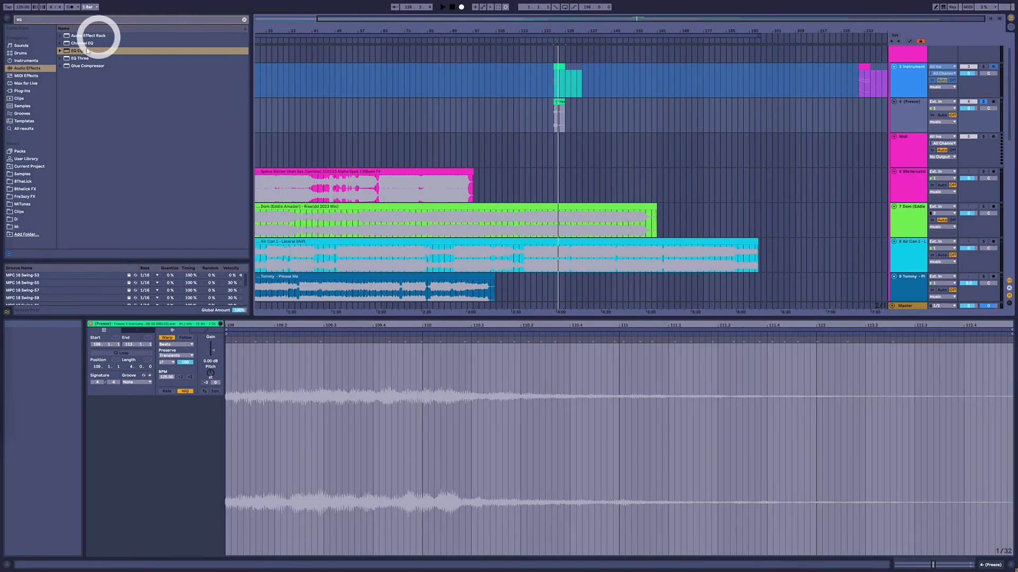
{"action": "left_click_drag", "start_coordinate": [82, 51], "coordinate": [906, 112]}
{"action": "left_click", "coordinate": [559, 99]}
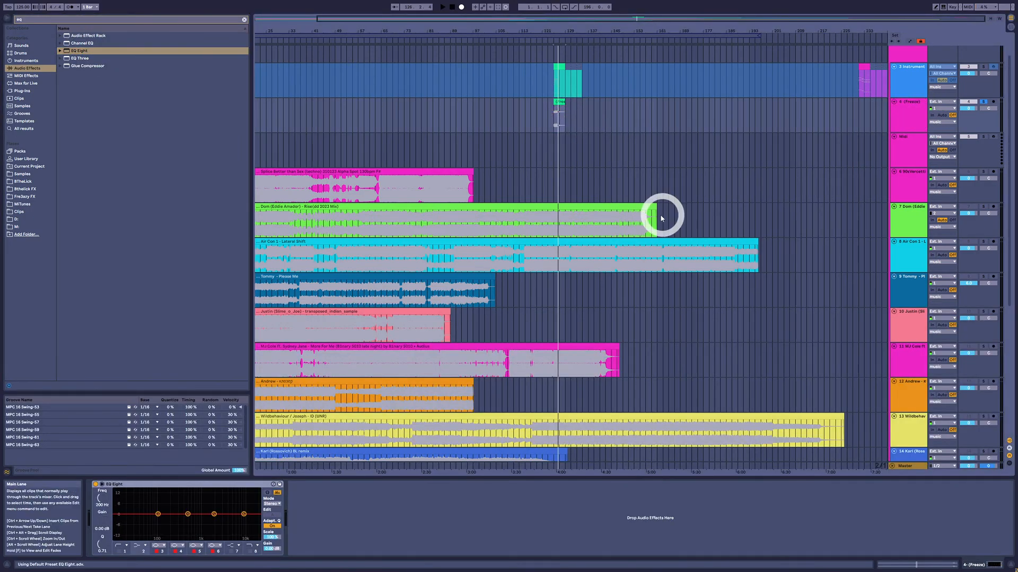
{"action": "key", "text": "space"}
{"action": "left_click", "coordinate": [905, 114]}
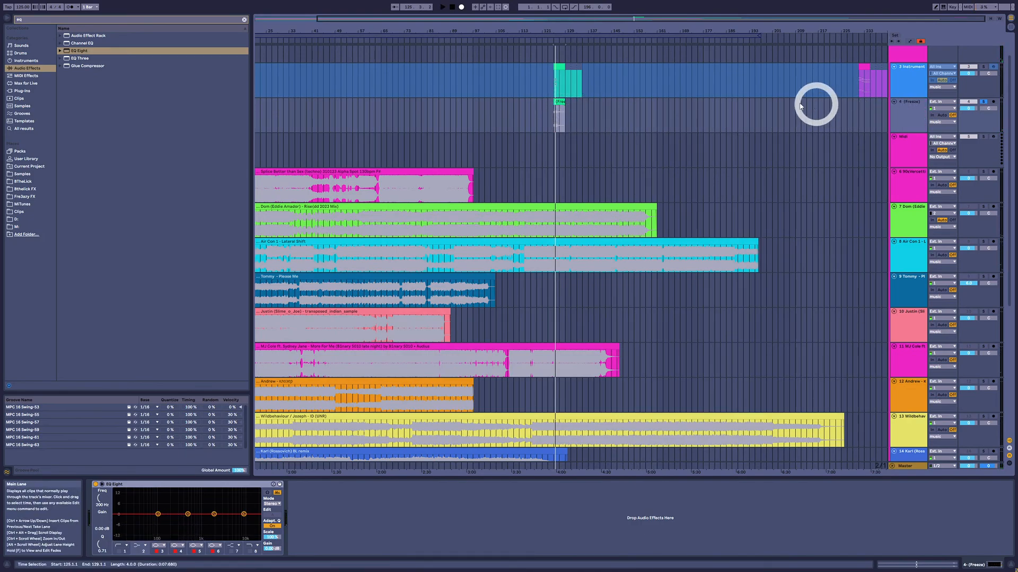
Insert a second audio track and duplicate the transposed clip onto it at bar 125.
{"action": "key", "text": "ctrl+t"}
{"action": "left_click_drag", "start_coordinate": [561, 107], "coordinate": [561, 151]}
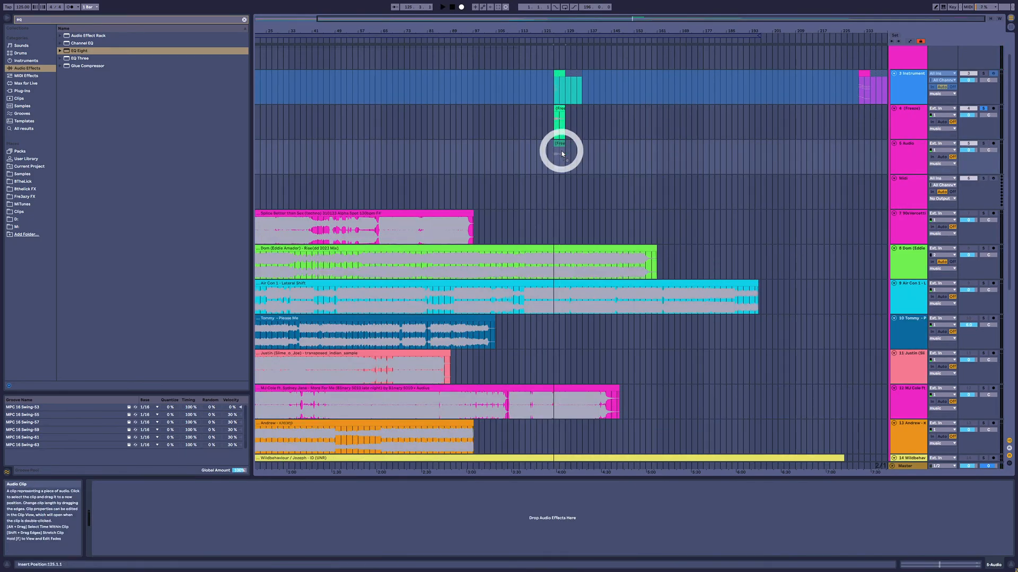
{"action": "left_click", "coordinate": [904, 146]}
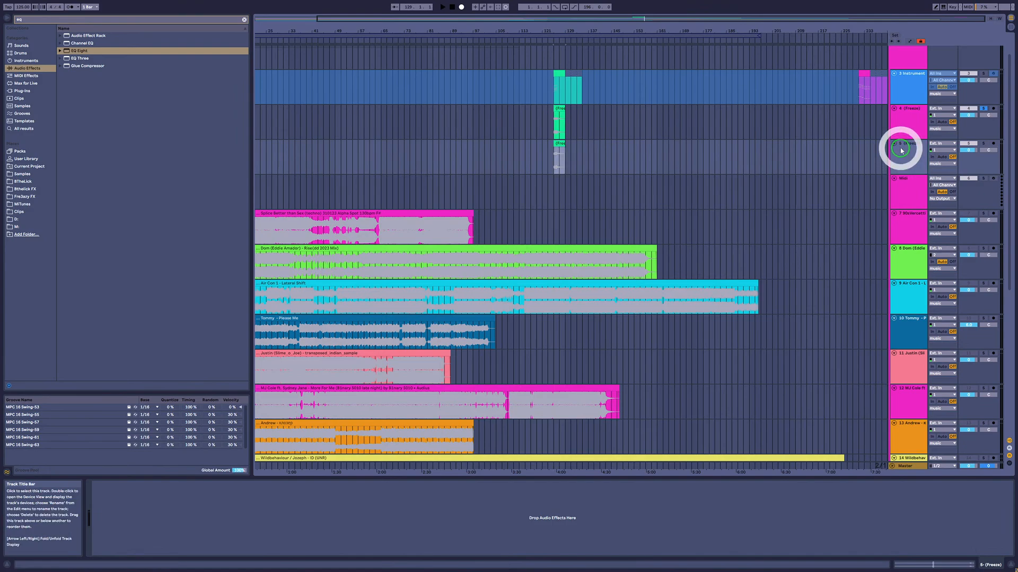
Reset the pitch transposition of the duplicate clip on the second audio track.
{"action": "double_click", "coordinate": [559, 154]}
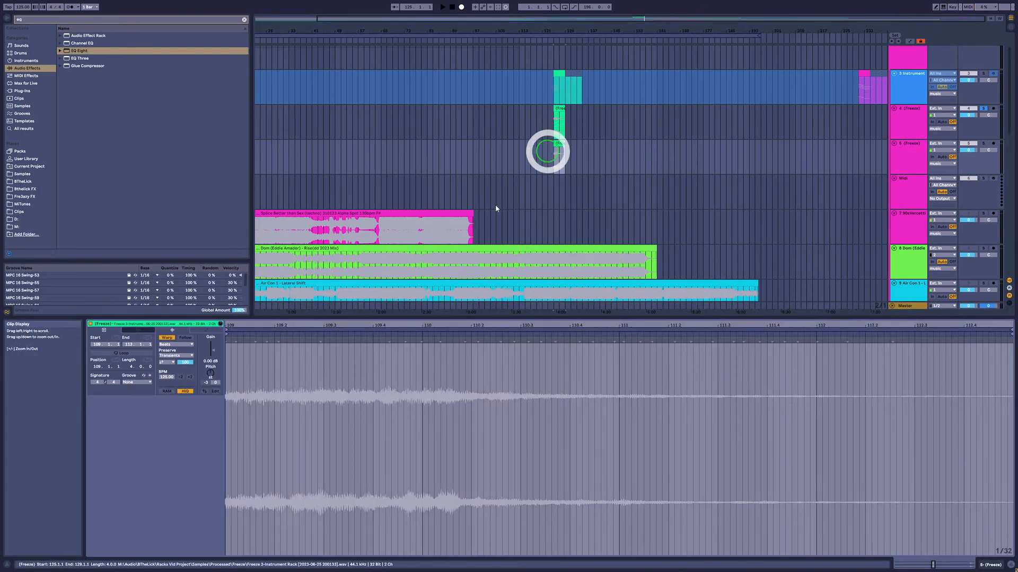
{"action": "double_click", "coordinate": [212, 375]}
{"action": "left_click", "coordinate": [556, 141]}
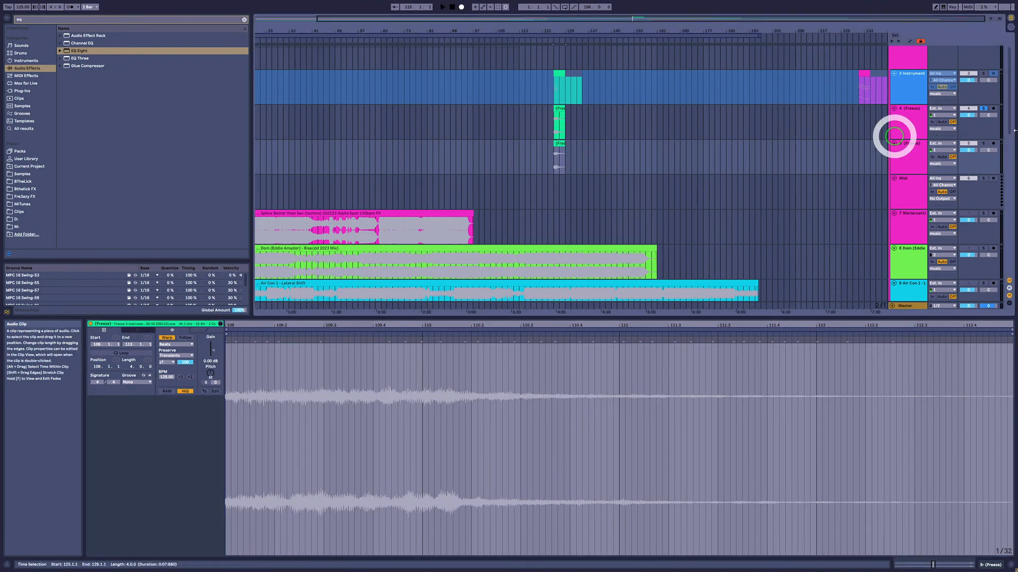
Add another EQ Eight to the first audio track and enable its band 8 high-cut filter.
{"action": "left_click", "coordinate": [908, 117]}
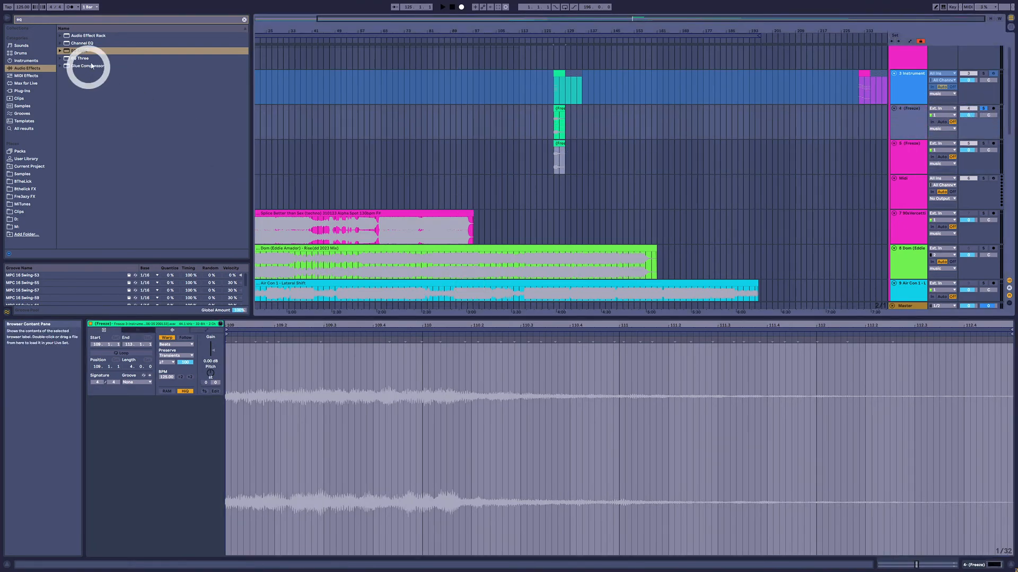
{"action": "left_click_drag", "start_coordinate": [79, 50], "coordinate": [561, 127]}
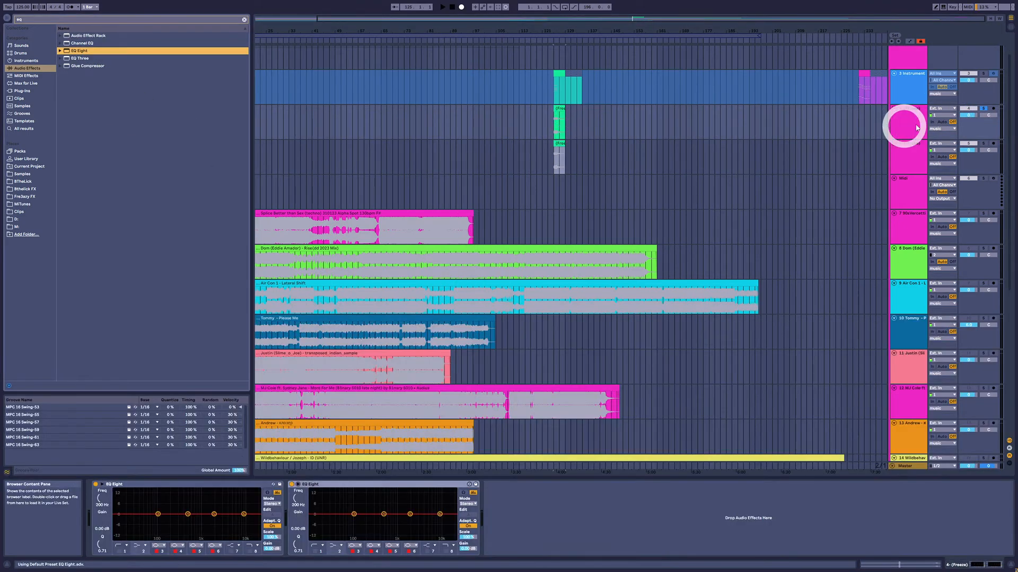
{"action": "left_click", "coordinate": [450, 546]}
{"action": "left_click", "coordinate": [448, 538]}
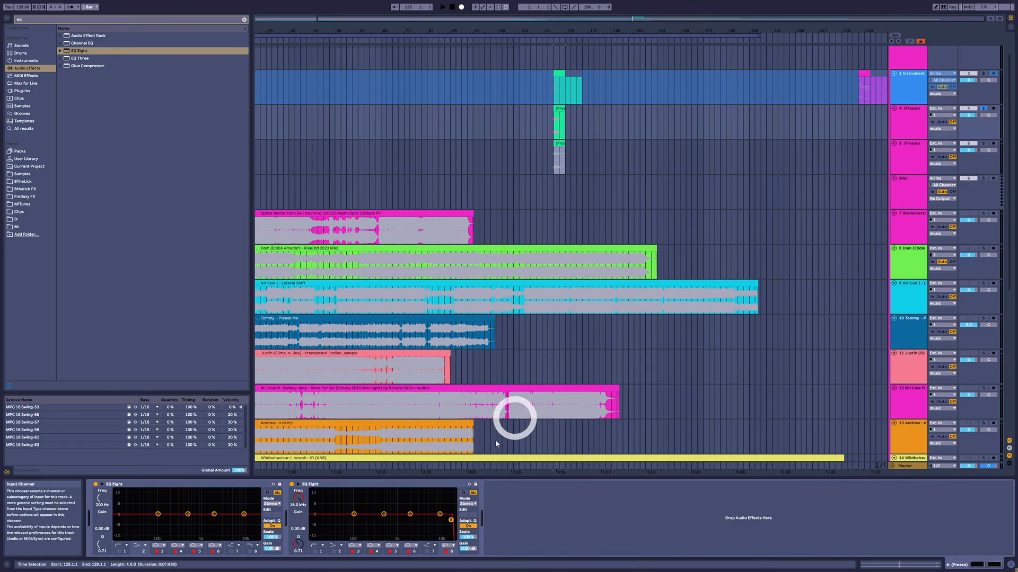
{"action": "left_click", "coordinate": [917, 130]}
Lower the high-cut filter of the second EQ Eight to about 170 Hz during playback.
{"action": "key", "text": "space"}
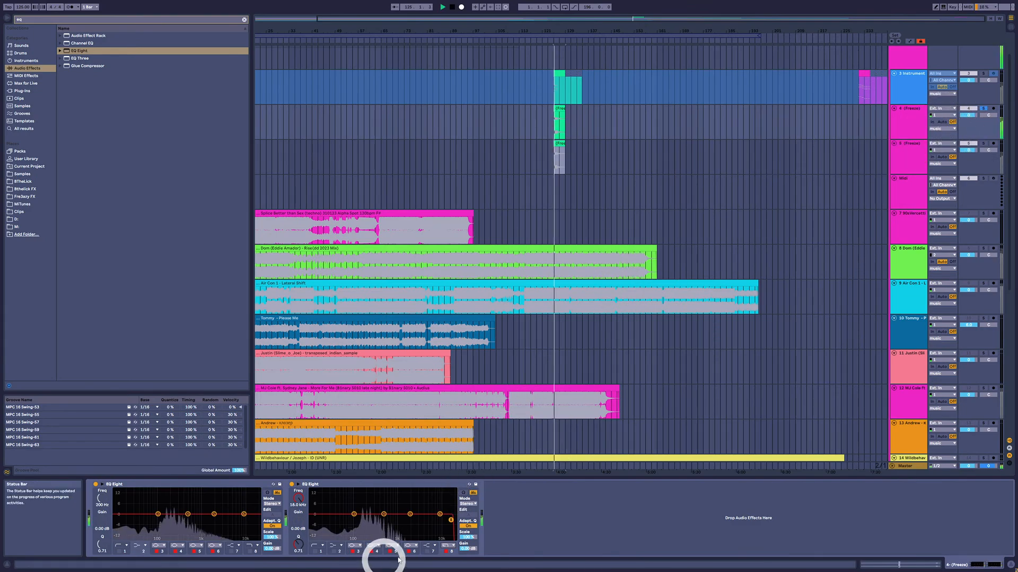
{"action": "left_click_drag", "start_coordinate": [451, 520], "coordinate": [364, 518]}
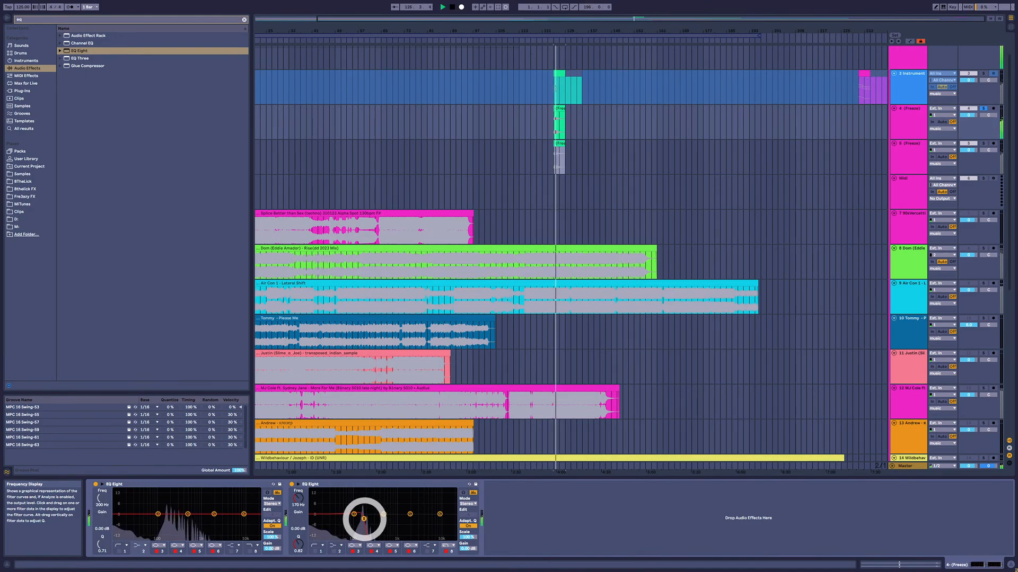
{"action": "key", "text": "space"}
Delete the unused first EQ Eight from the track and play the low-passed clip.
{"action": "left_click", "coordinate": [197, 484]}
{"action": "key", "text": "Delete"}
{"action": "key", "text": "space"}
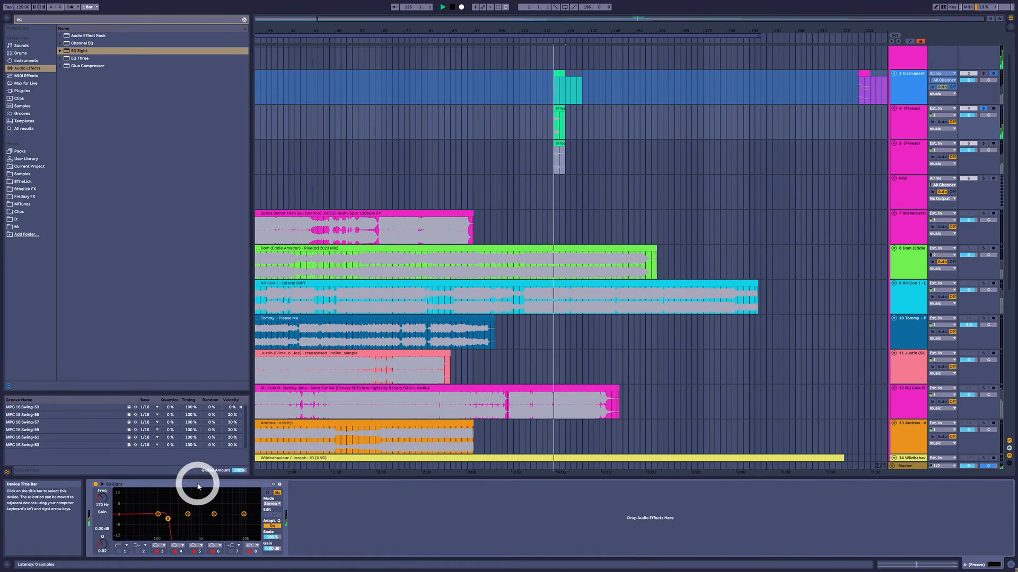
{"action": "left_click", "coordinate": [209, 492]}
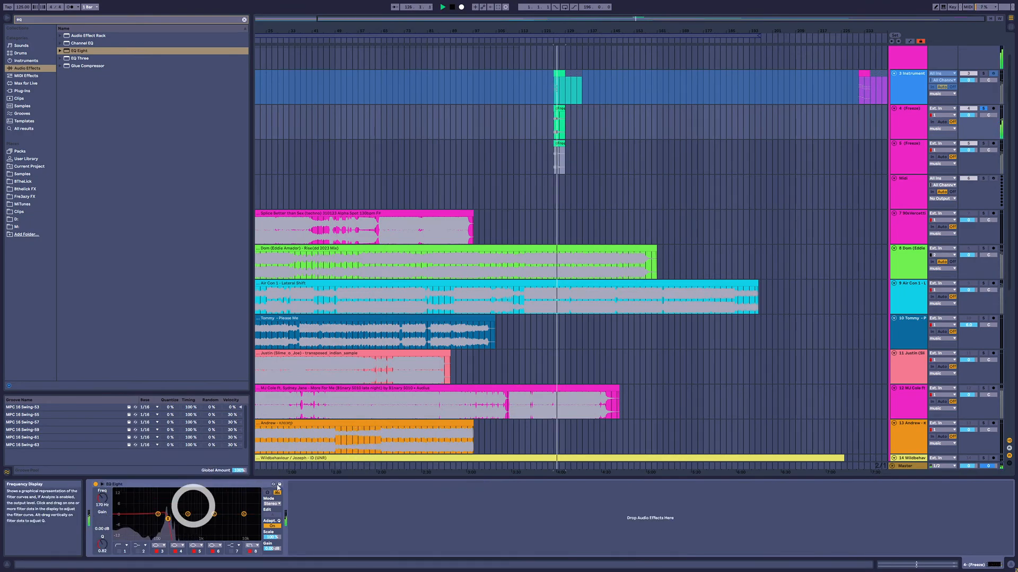
Turn off solo on the low-passed audio track, play both clip copies layered together and compare the two clips.
{"action": "left_click_drag", "start_coordinate": [970, 122], "coordinate": [561, 145]}
{"action": "left_click", "coordinate": [561, 144]}
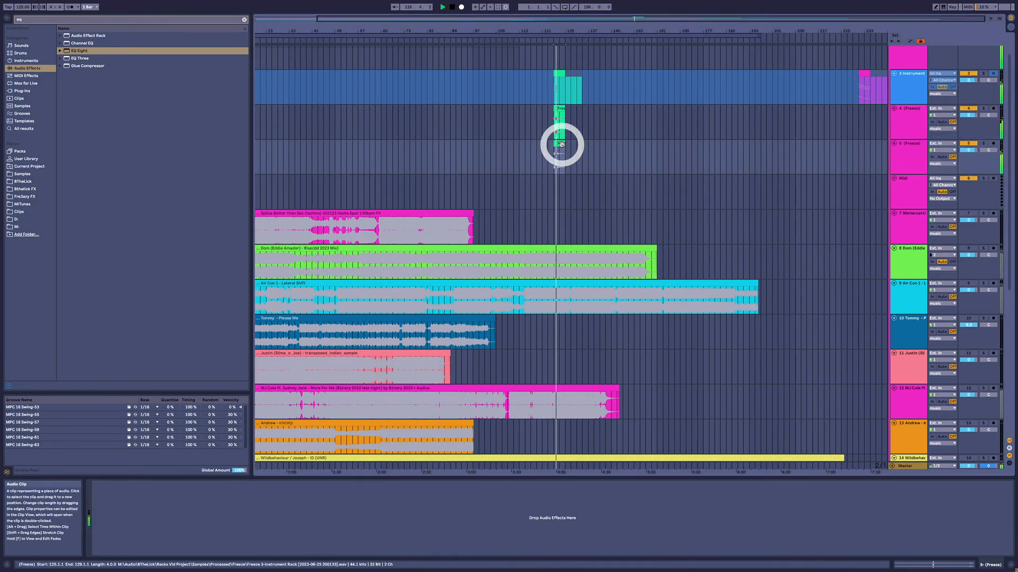
{"action": "key", "text": "space"}
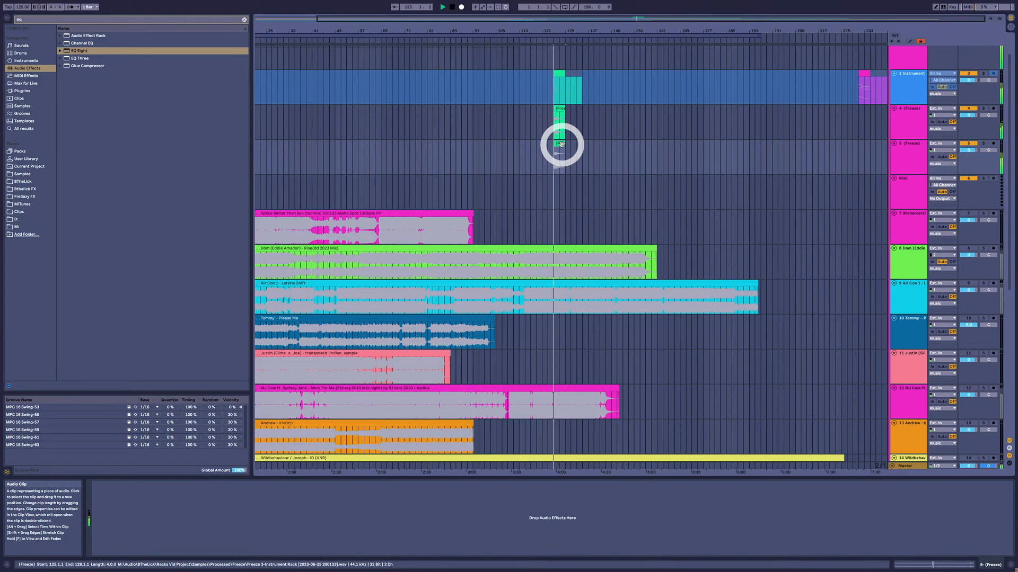
{"action": "left_click_drag", "start_coordinate": [562, 143], "coordinate": [564, 106]}
{"action": "left_click", "coordinate": [561, 110]}
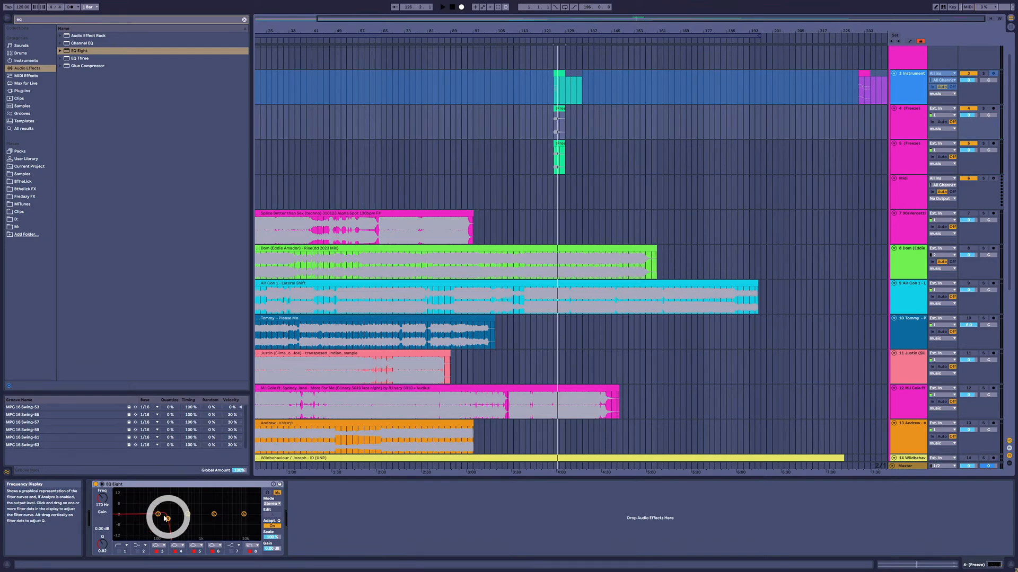
{"action": "left_click", "coordinate": [562, 144]}
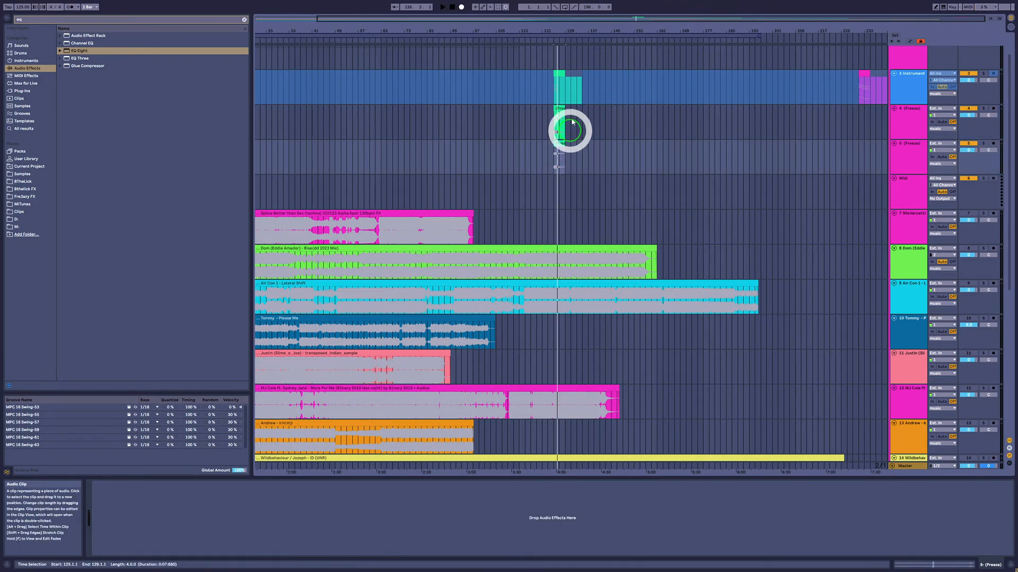
{"action": "left_click", "coordinate": [561, 110], "text": "shift"}
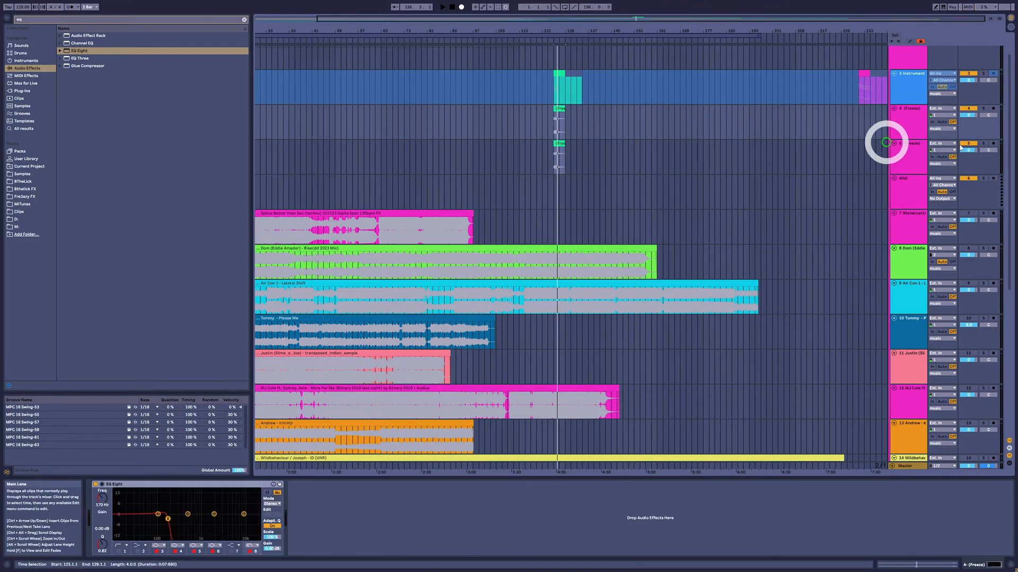
Delete both audio tracks holding the clip copies and show the devices of the frozen Instrument Rack track.
{"action": "left_click", "coordinate": [916, 154]}
{"action": "left_click", "coordinate": [912, 133], "text": "shift"}
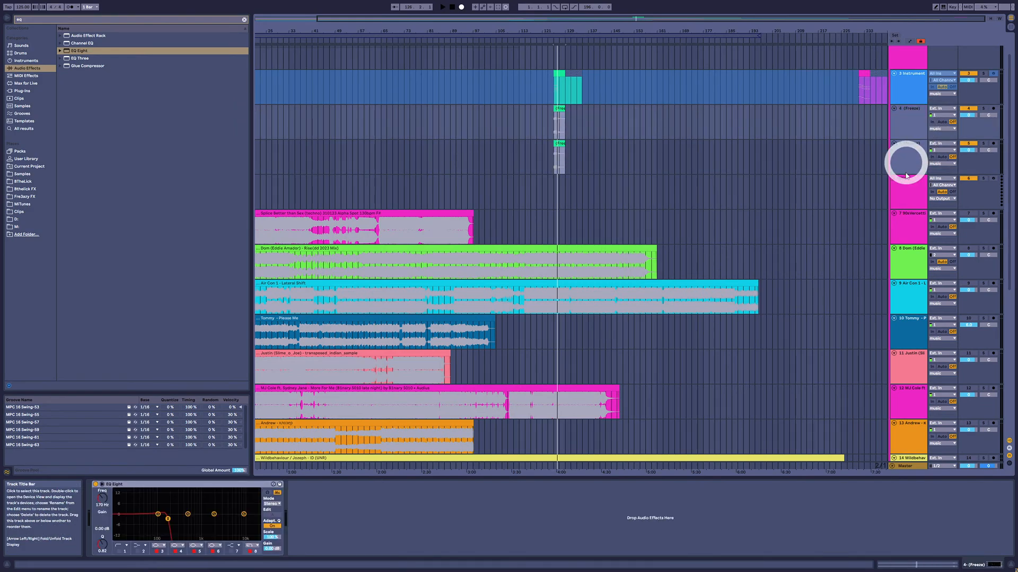
{"action": "key", "text": "Delete"}
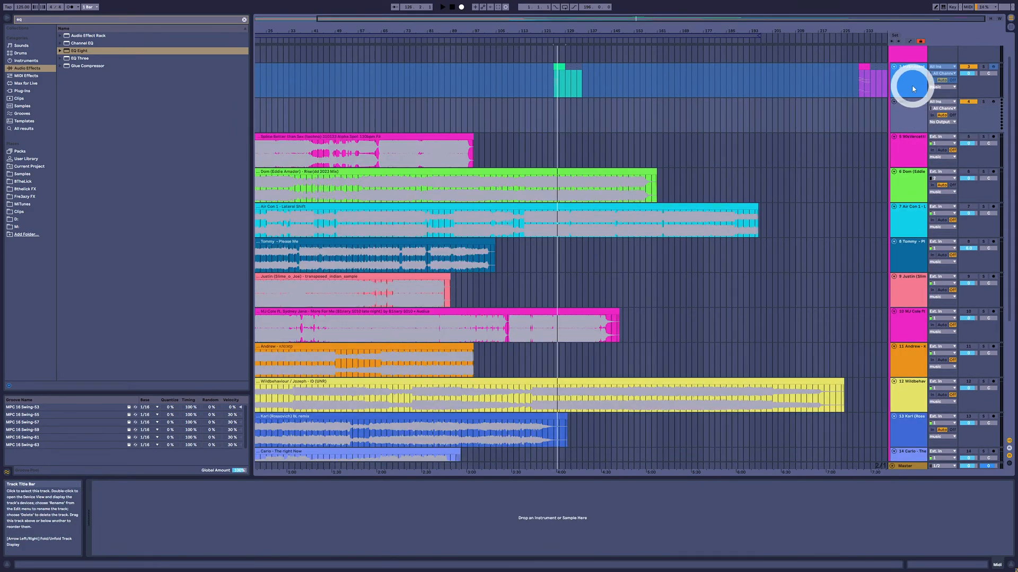
{"action": "left_click", "coordinate": [908, 86]}
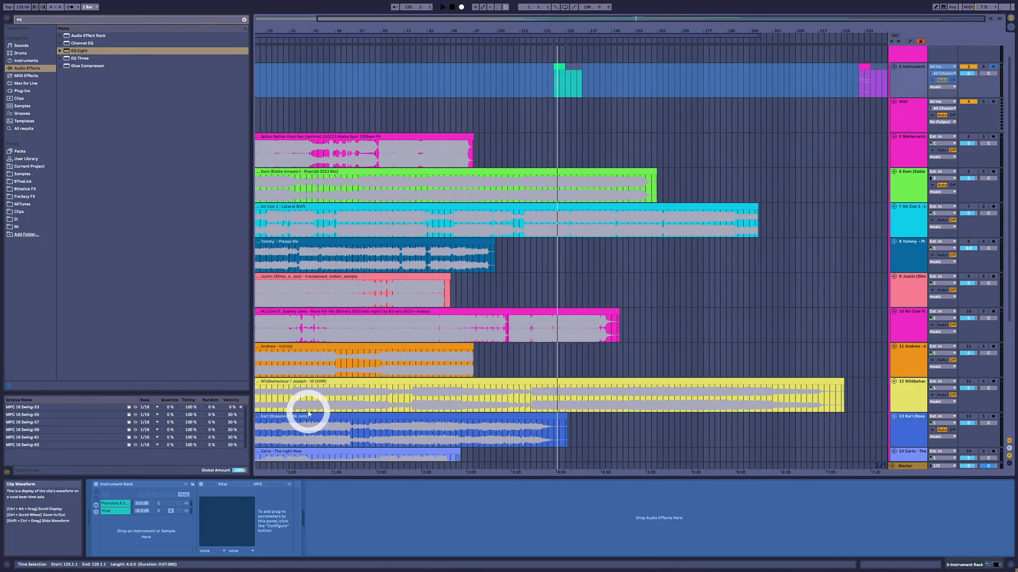
Unfreeze the Instrument Rack track so its devices can be edited again.
{"action": "right_click", "coordinate": [903, 79]}
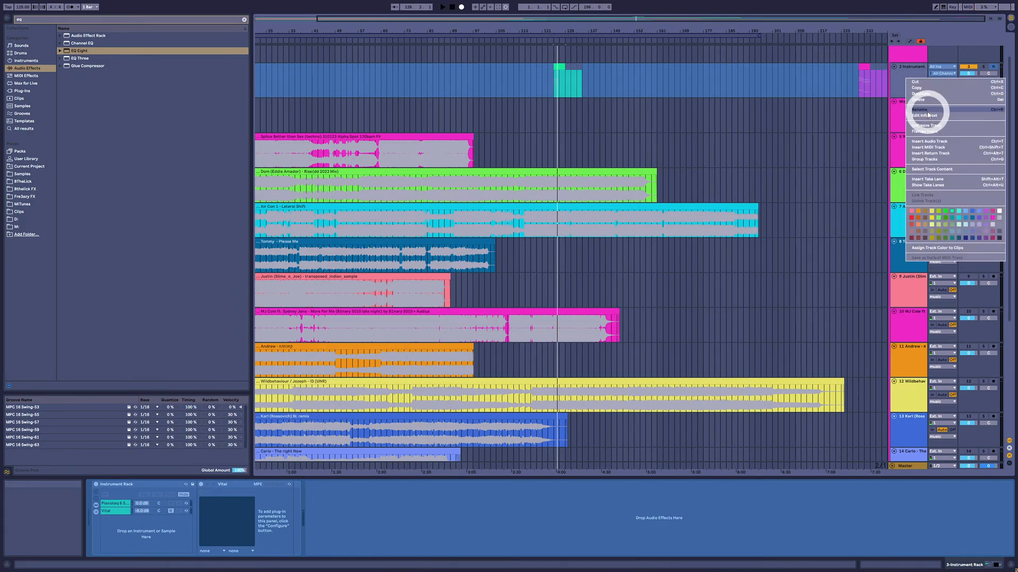
{"action": "left_click", "coordinate": [923, 133]}
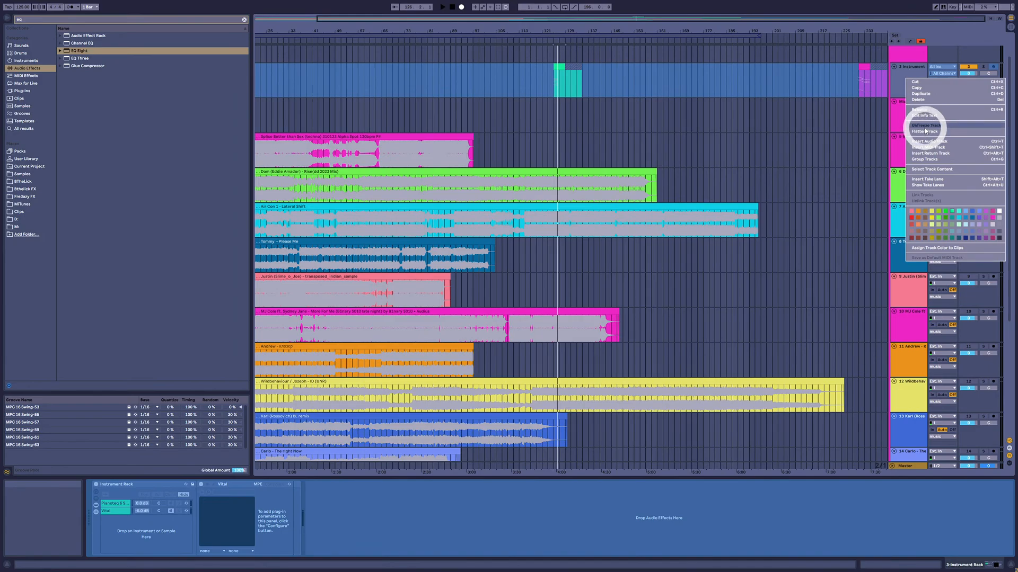
Bring the start of the arrangement into view and solo the Ashlyn Groove track.
{"action": "scroll", "coordinate": [472, 247], "scroll_direction": "down", "scroll_amount": 5}
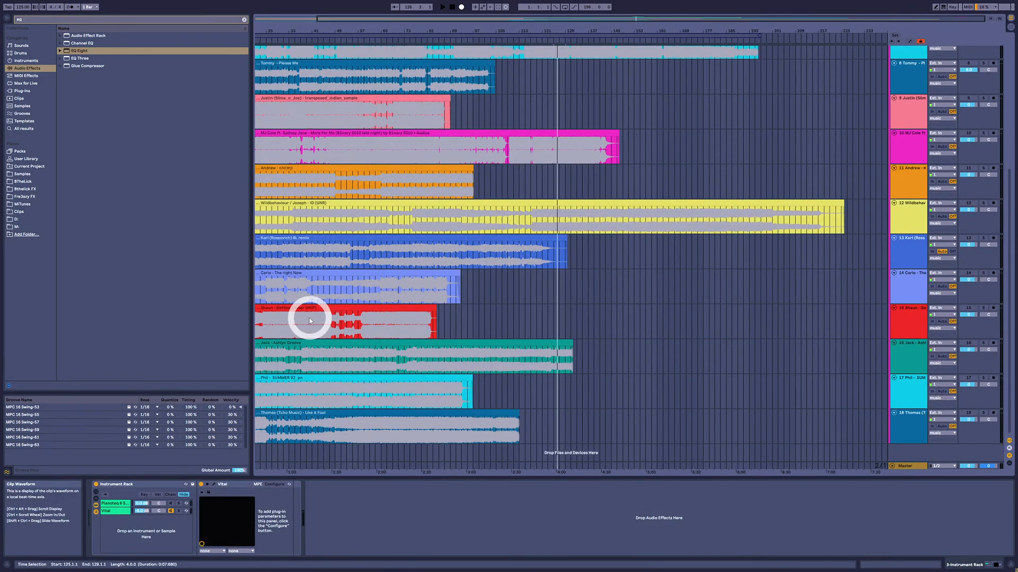
{"action": "left_click", "coordinate": [301, 317]}
{"action": "left_click", "coordinate": [293, 349]}
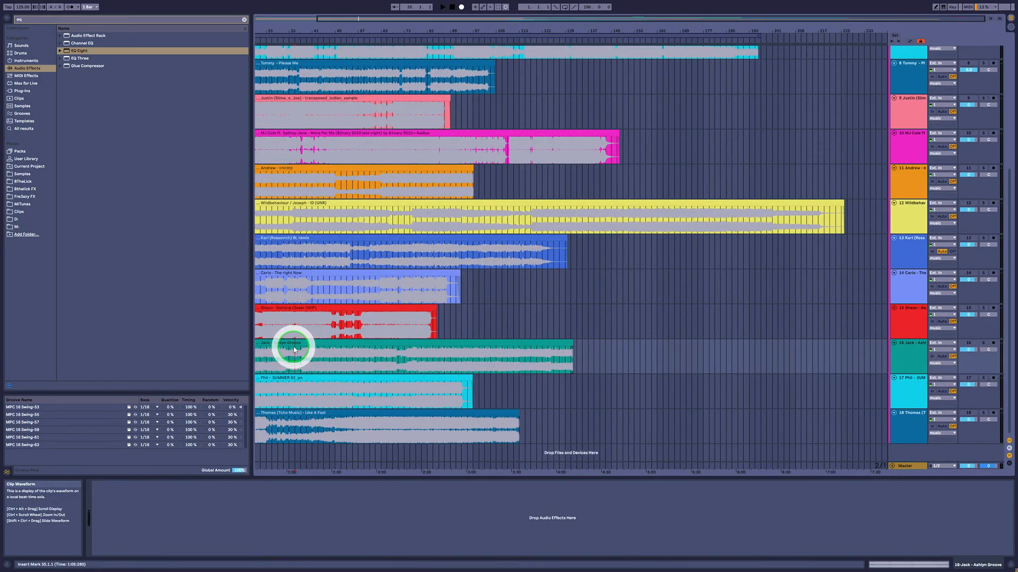
{"action": "left_click_drag", "start_coordinate": [302, 28], "coordinate": [357, 27]}
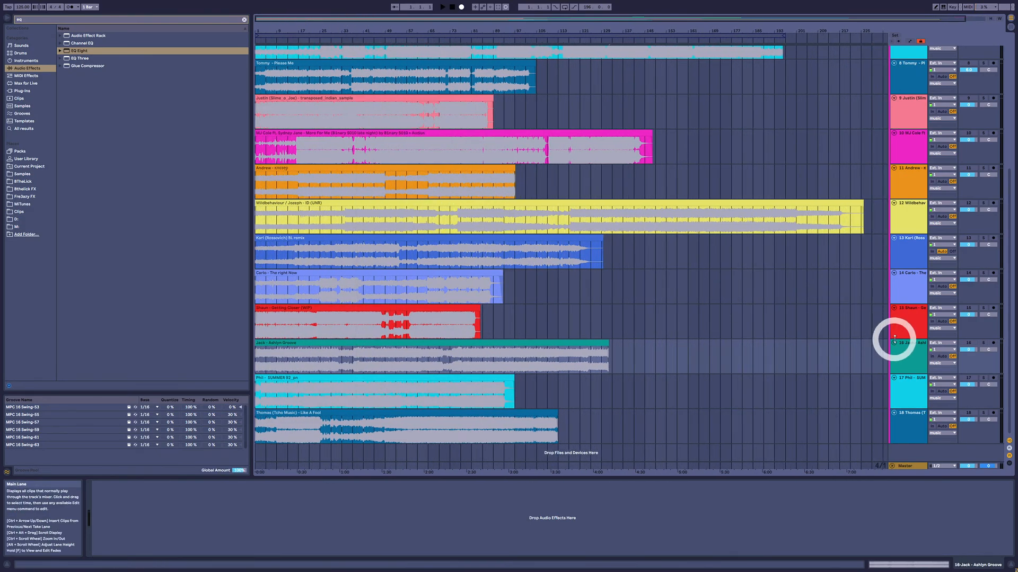
{"action": "left_click", "coordinate": [983, 343]}
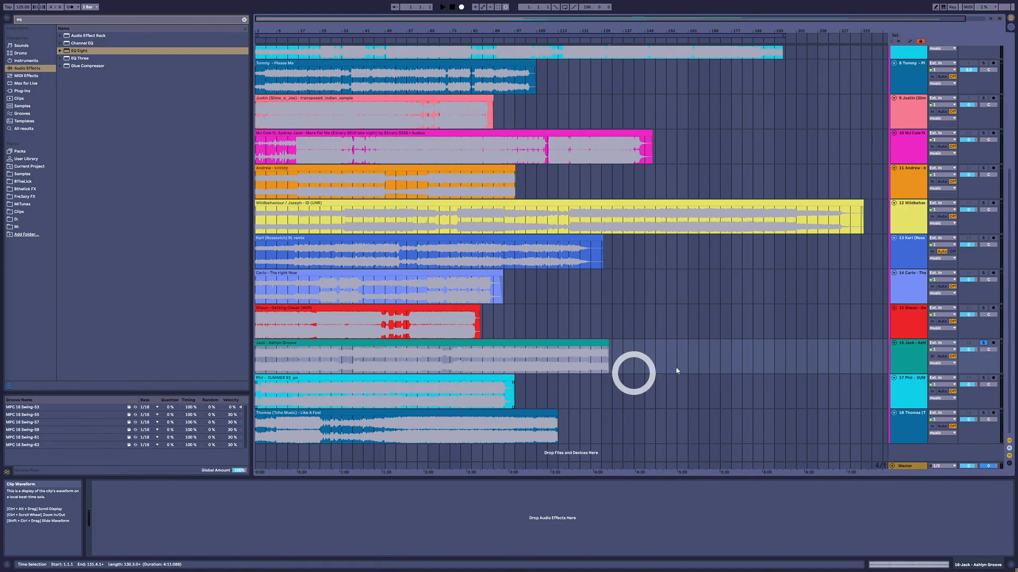
{"action": "left_click", "coordinate": [983, 345]}
{"action": "left_click", "coordinate": [984, 345]}
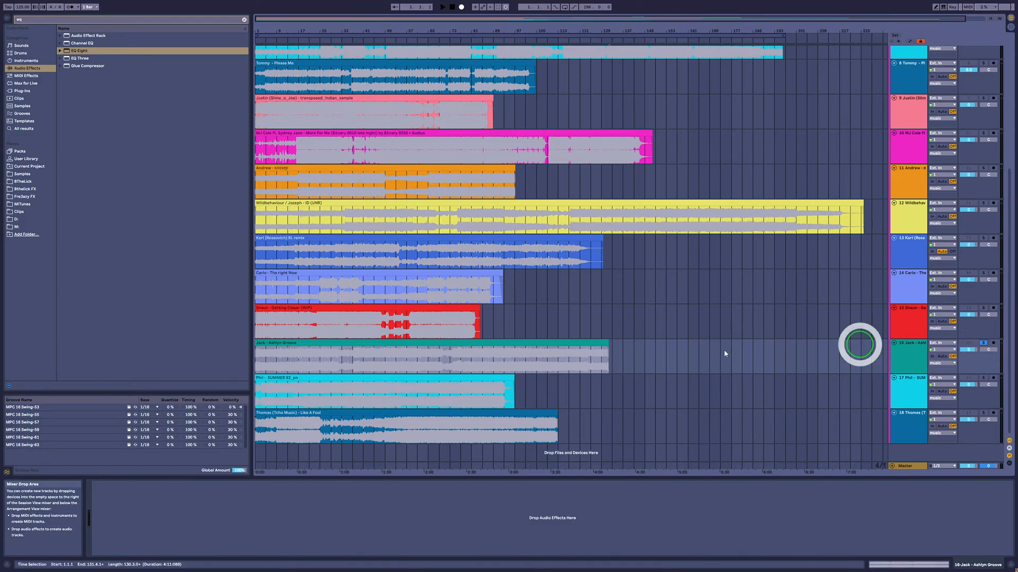
Play the Ashlyn Groove clip from the beginning of the arrangement.
{"action": "left_click", "coordinate": [396, 351]}
{"action": "left_click", "coordinate": [392, 343]}
{"action": "key", "text": "space"}
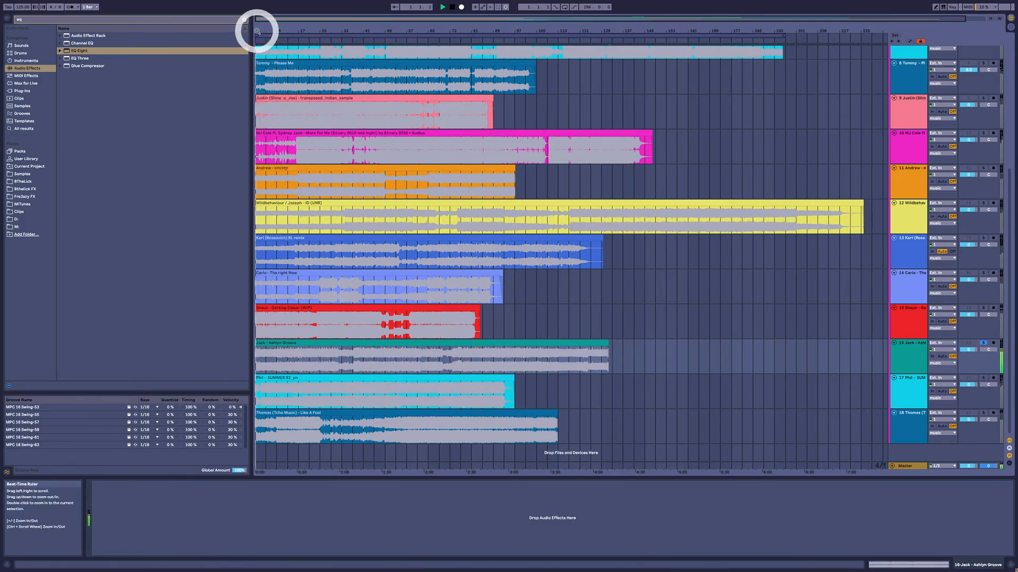
{"action": "mouse_move", "coordinate": [257, 31]}
{"action": "left_mouse_down"}
{"action": "mouse_move", "coordinate": [256, 87]}
{"action": "mouse_move", "coordinate": [256, 32]}
{"action": "left_mouse_up"}
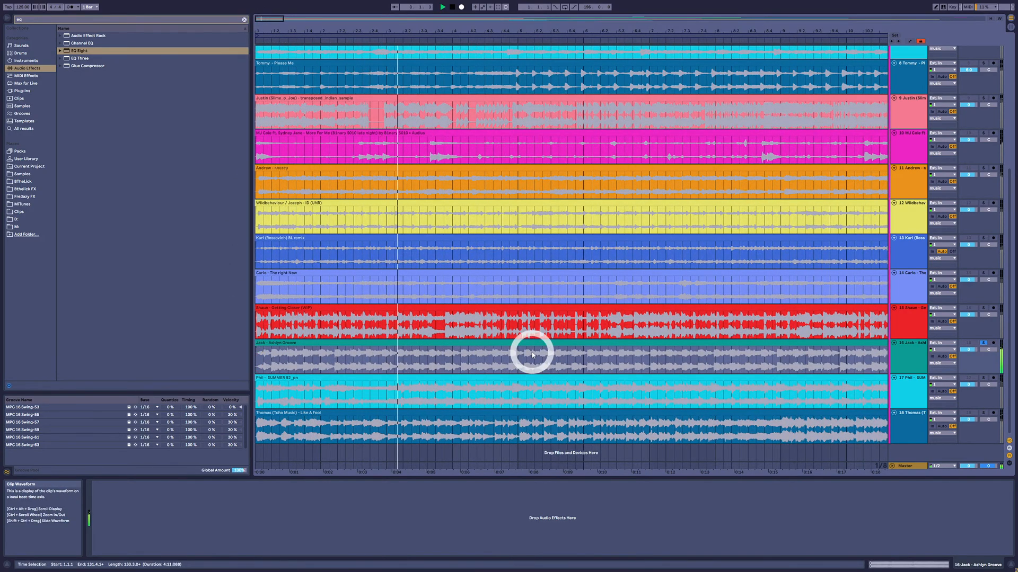
{"action": "left_click_drag", "start_coordinate": [503, 31], "coordinate": [504, 2]}
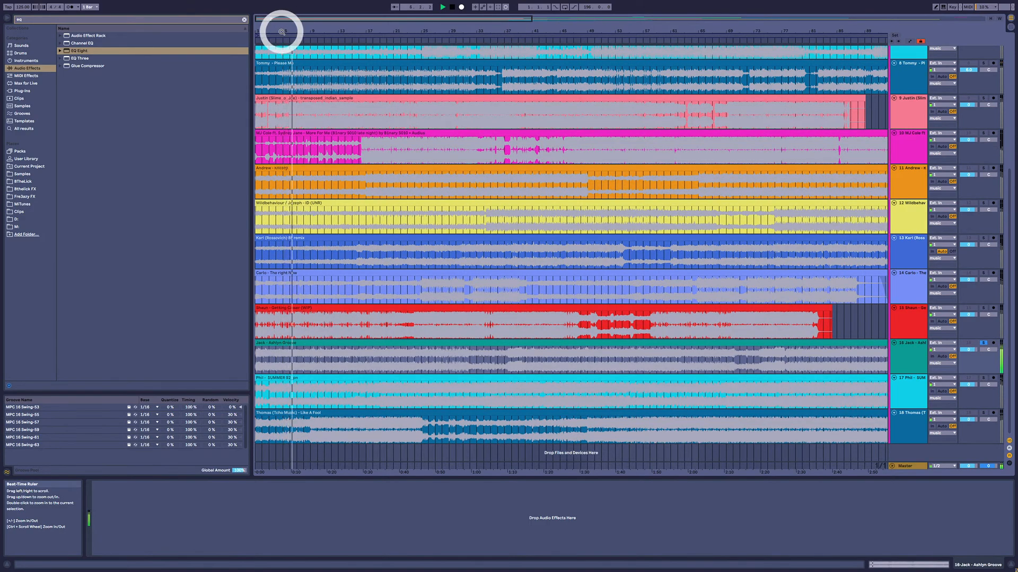
Solo the Pianoteq chain in the Instrument Rack while the song plays.
{"action": "scroll", "coordinate": [647, 272], "scroll_direction": "up", "scroll_amount": 8}
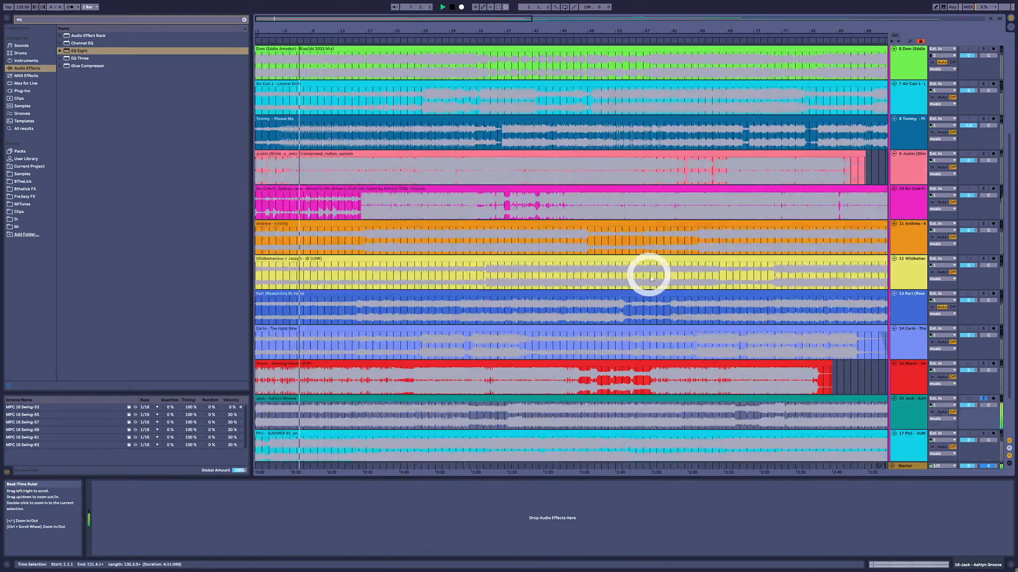
{"action": "left_click", "coordinate": [908, 108]}
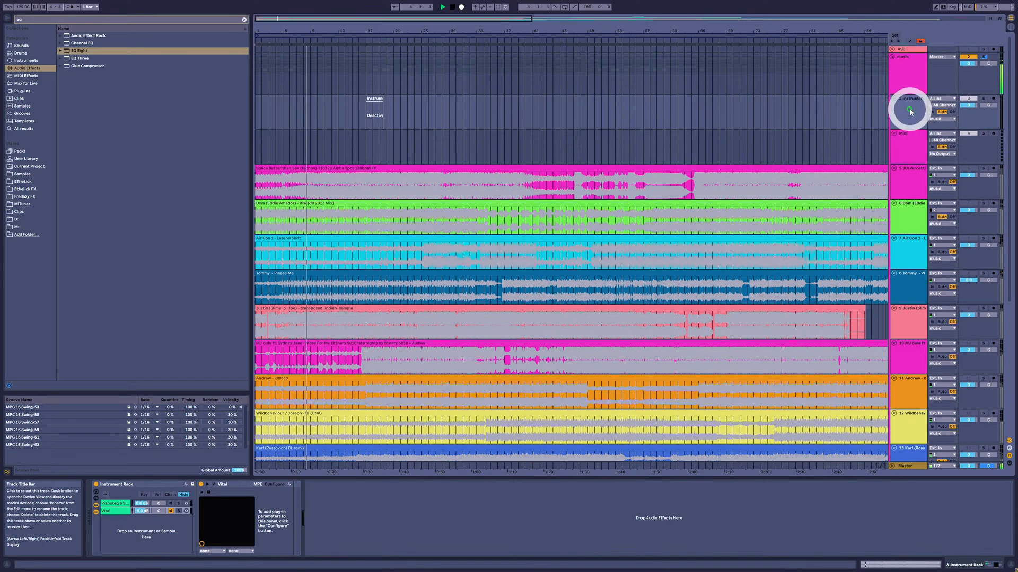
{"action": "left_click", "coordinate": [171, 504]}
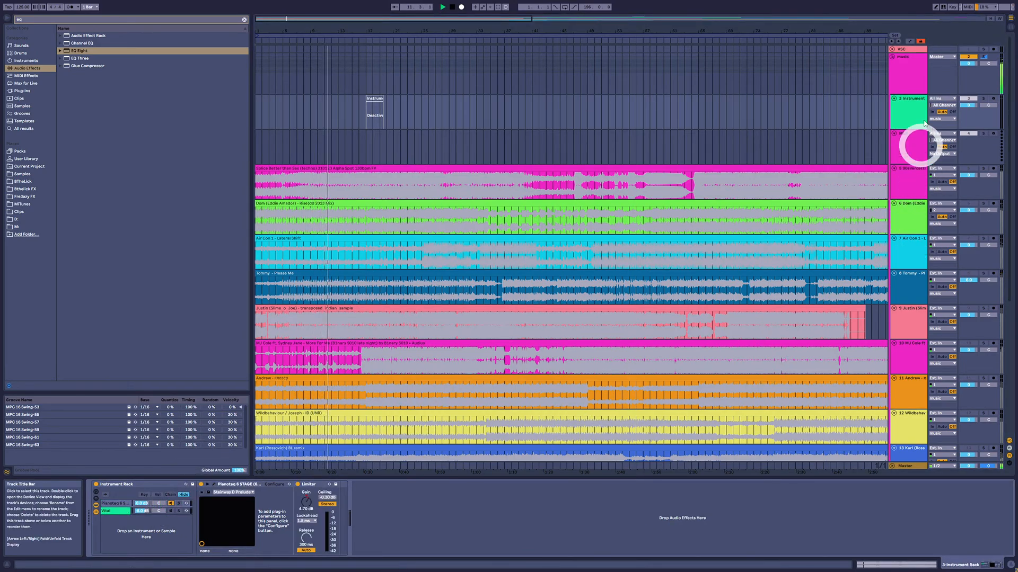
Arm the Instrument Rack track for recording.
{"action": "left_click", "coordinate": [914, 105]}
{"action": "left_click", "coordinate": [990, 99]}
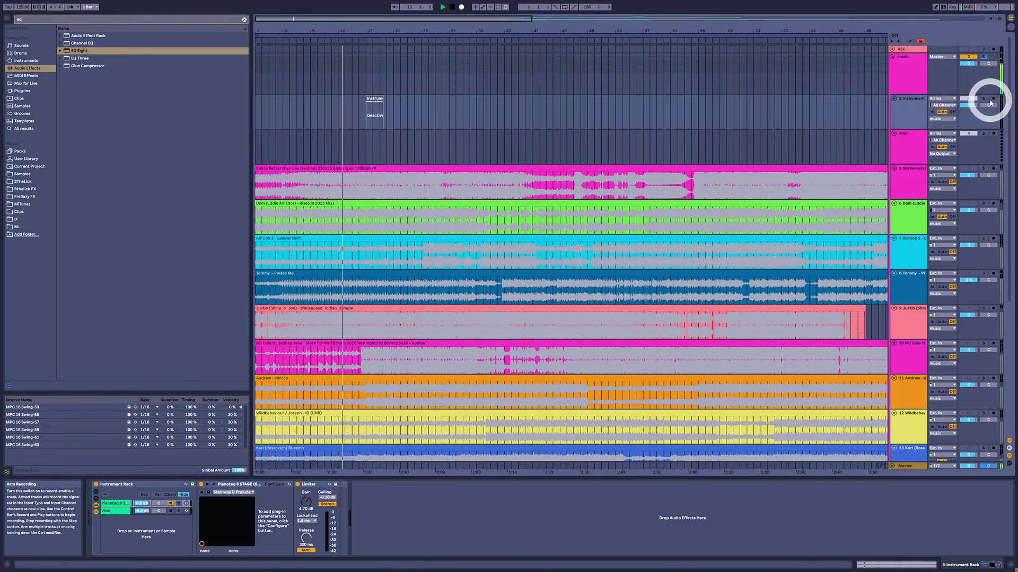
{"action": "left_click", "coordinate": [993, 100]}
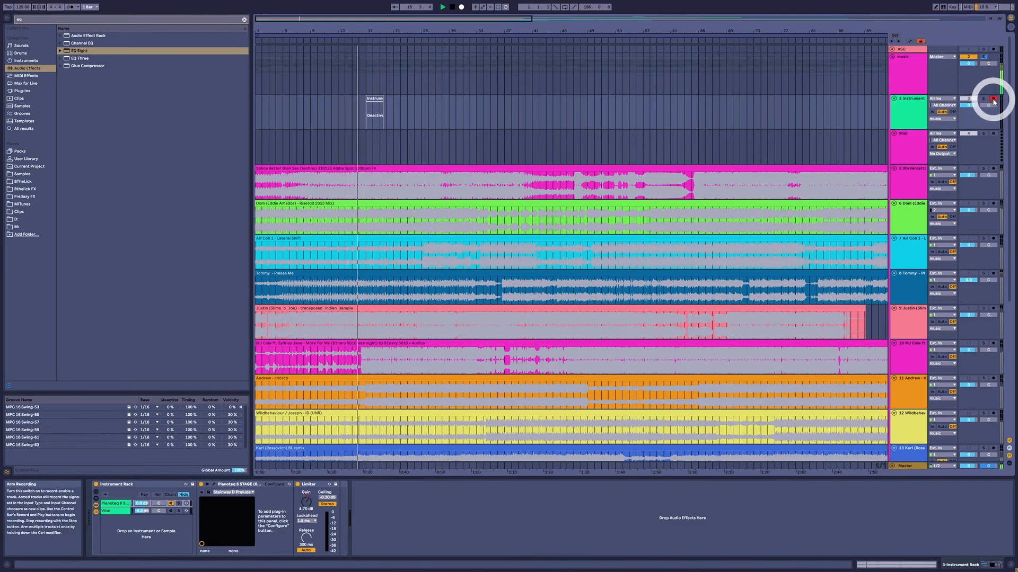
{"action": "left_click", "coordinate": [908, 119]}
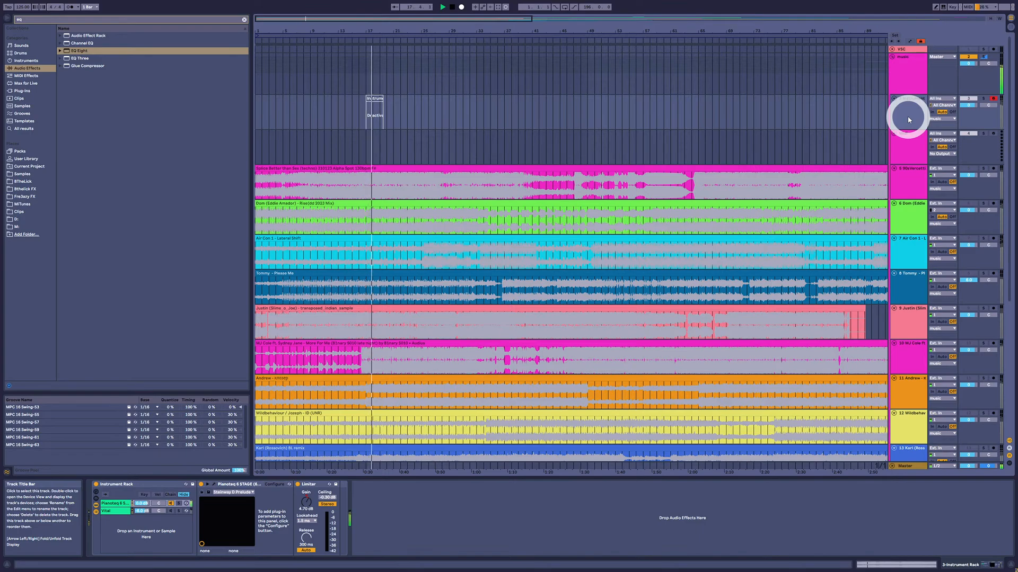
Activate the Instrument Rack track, clear the active solos and stop playback.
{"action": "left_click", "coordinate": [978, 100]}
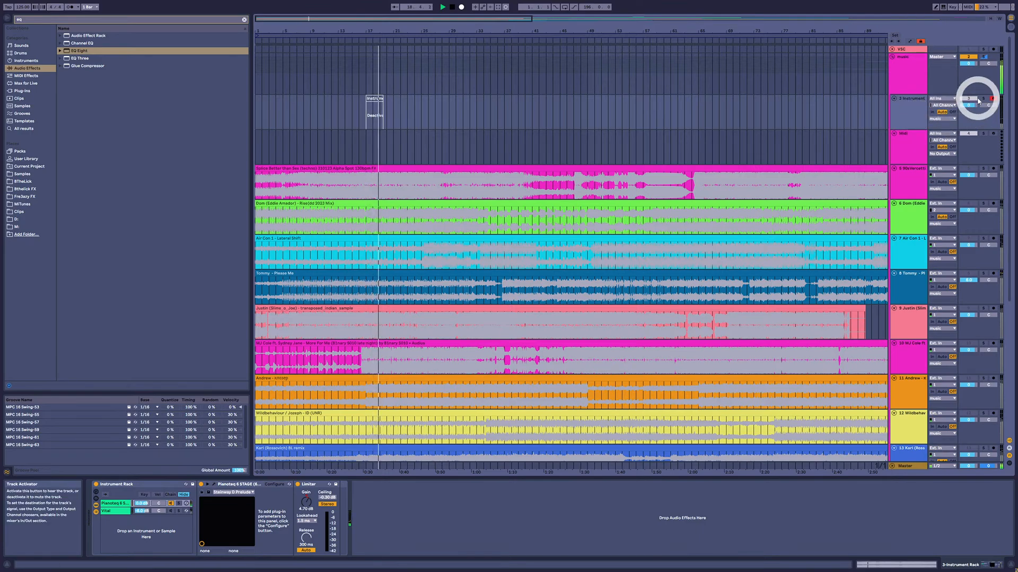
{"action": "key", "text": "super"}
{"action": "left_click", "coordinate": [982, 100]}
{"action": "left_click", "coordinate": [983, 99]}
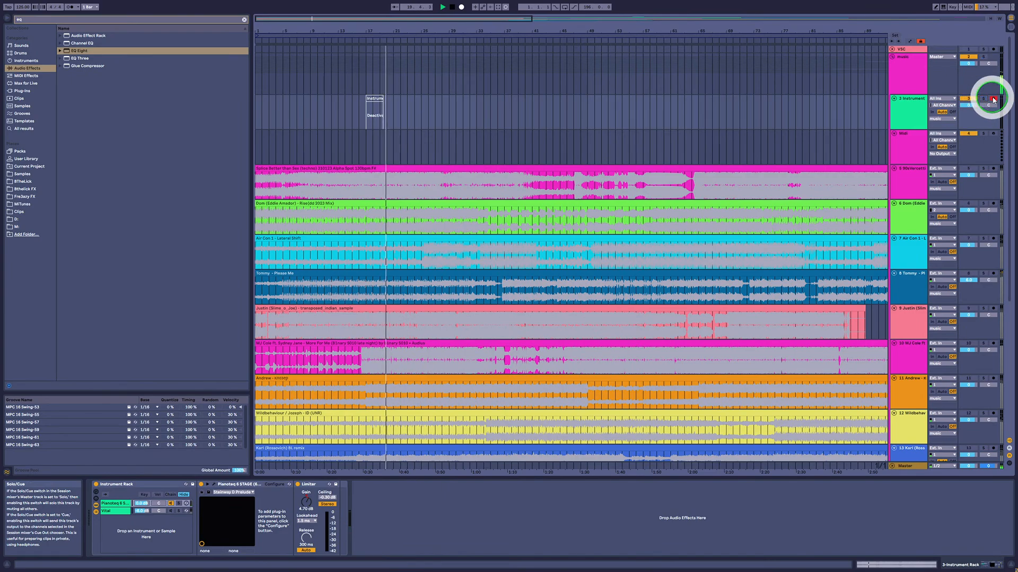
{"action": "key", "text": "space"}
{"action": "key", "text": "space"}
Activate the Ashlyn Groove track and play it from bar 9.
{"action": "scroll", "coordinate": [564, 182], "scroll_direction": "down", "scroll_amount": 6}
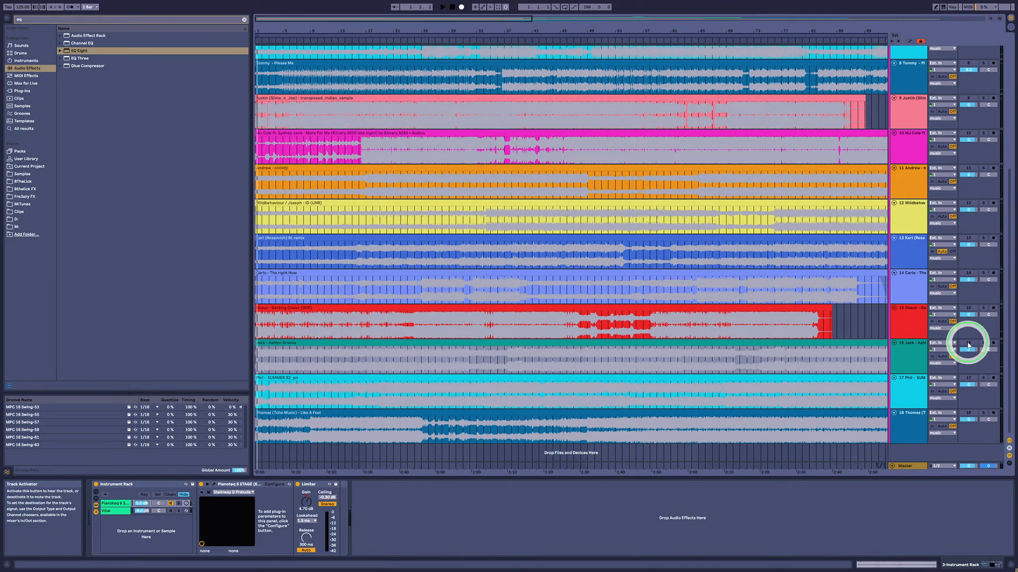
{"action": "left_click", "coordinate": [310, 365]}
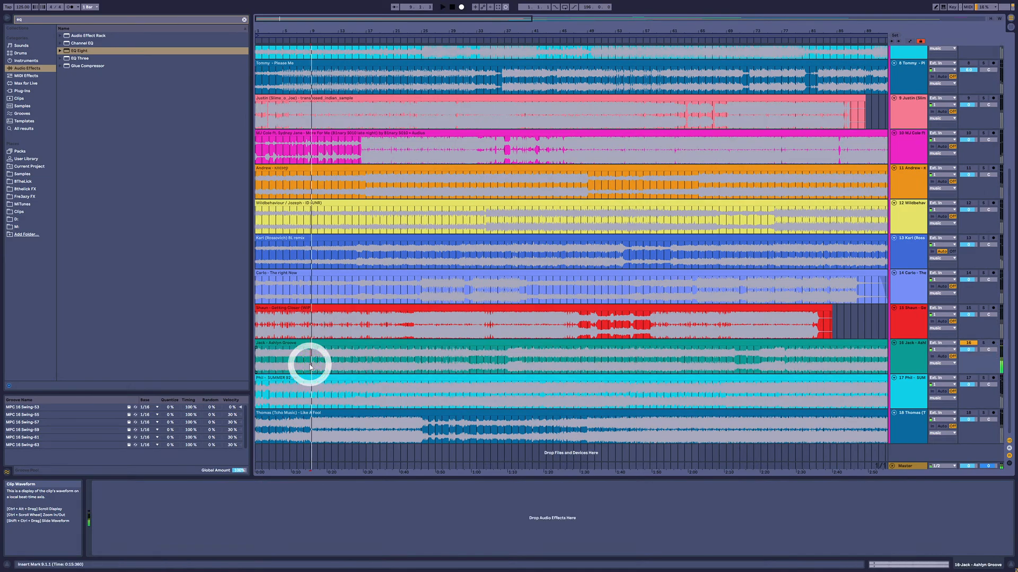
{"action": "scroll", "coordinate": [345, 281], "scroll_direction": "up", "scroll_amount": 6}
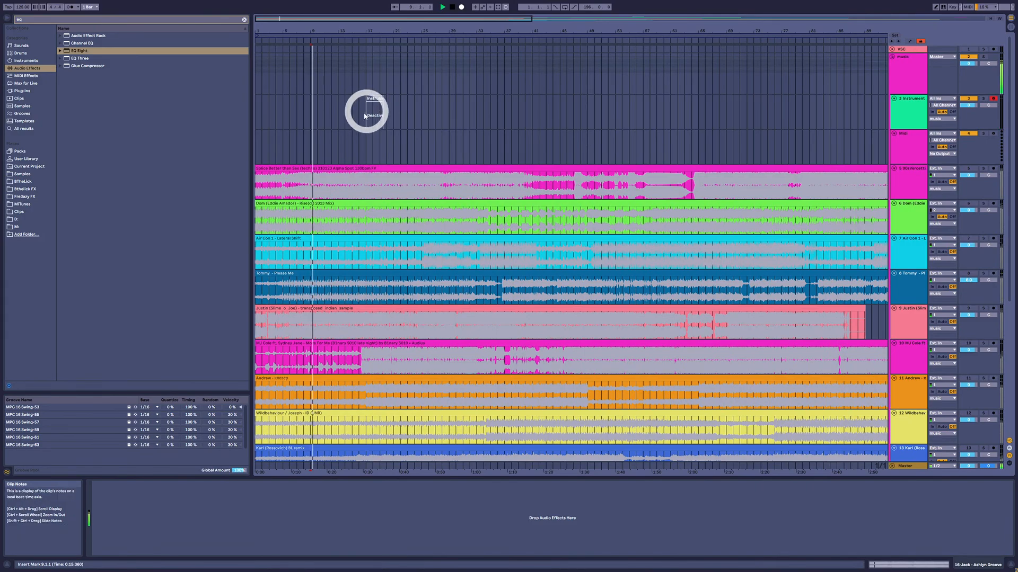
Move the deactivated clip on the Instrument Rack track to bar 1.
{"action": "left_click", "coordinate": [365, 119]}
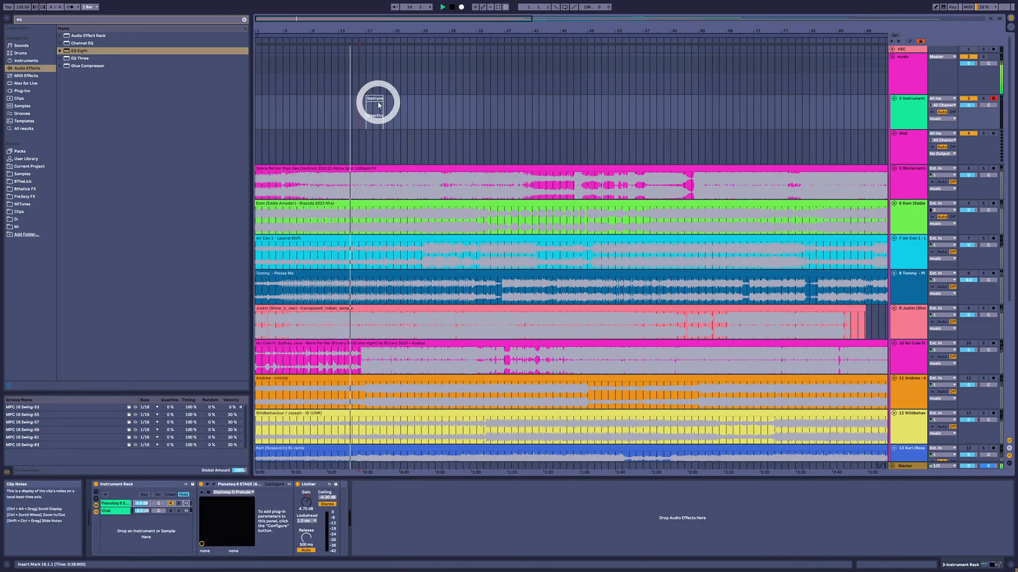
{"action": "left_click_drag", "start_coordinate": [376, 100], "coordinate": [265, 101]}
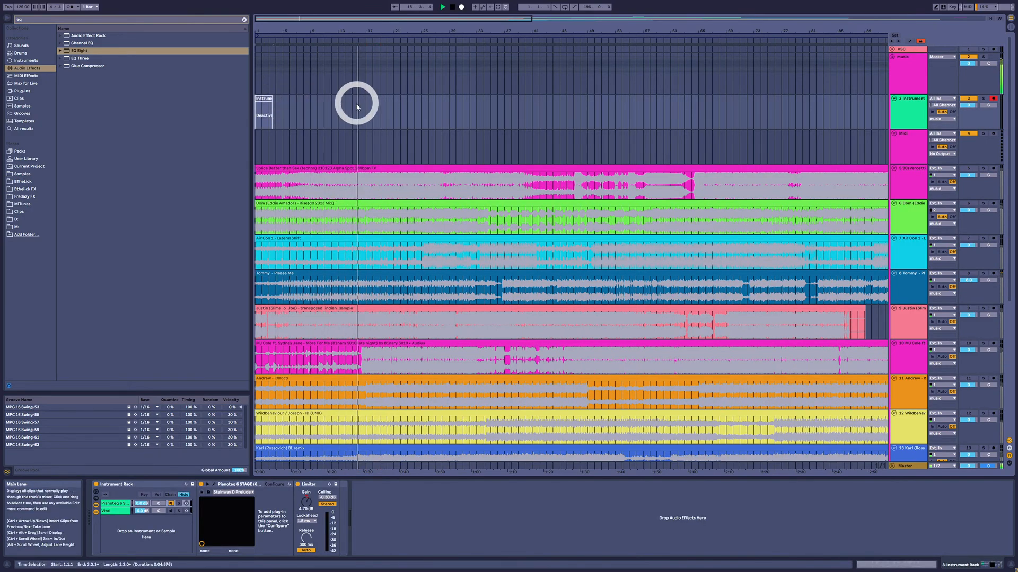
Create an empty two-bar MIDI clip at bar 17 on the Instrument Rack track.
{"action": "left_click", "coordinate": [364, 110]}
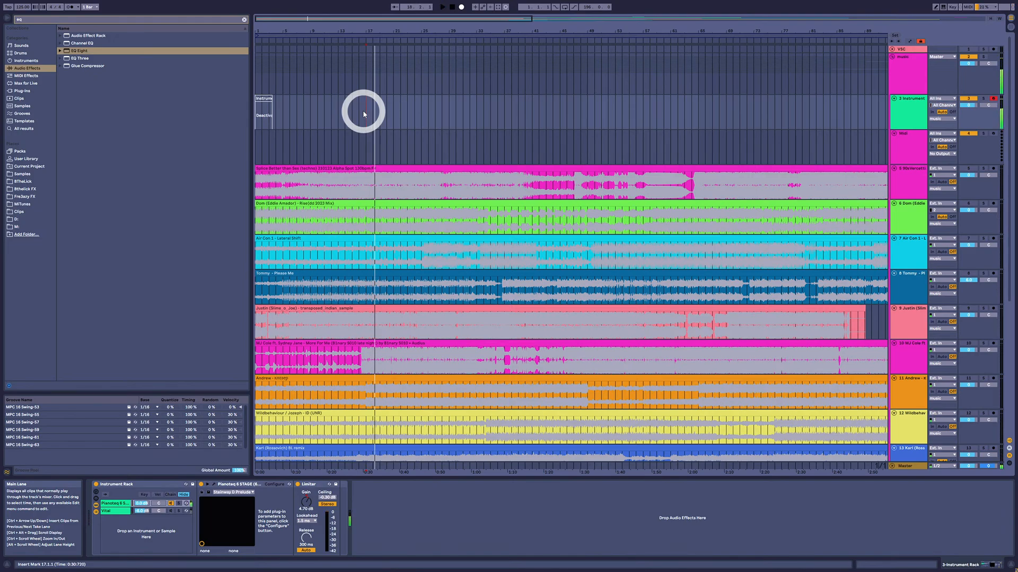
{"action": "left_click_drag", "start_coordinate": [364, 114], "coordinate": [381, 112]}
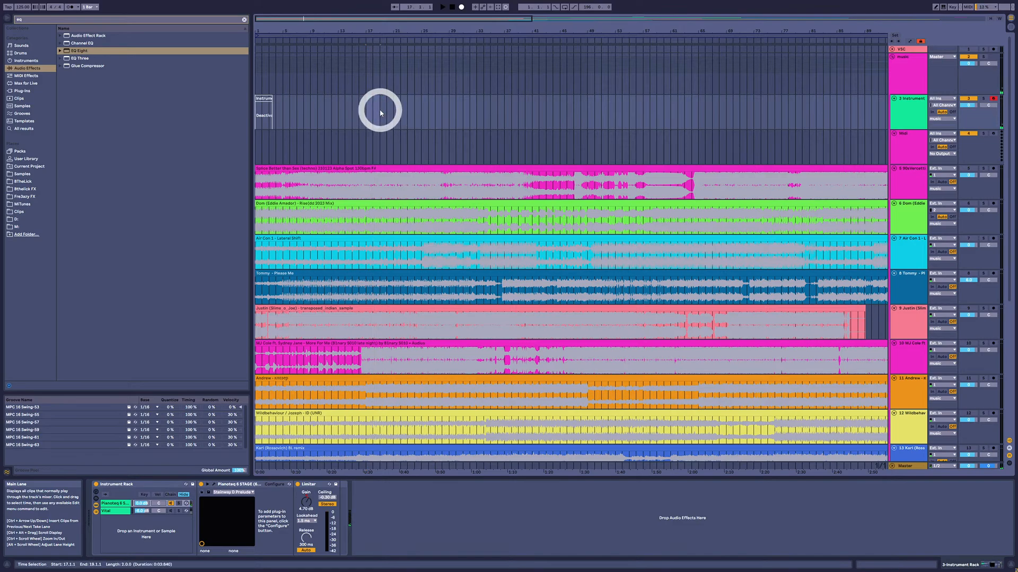
{"action": "double_click", "coordinate": [363, 118]}
{"action": "left_click", "coordinate": [370, 101]}
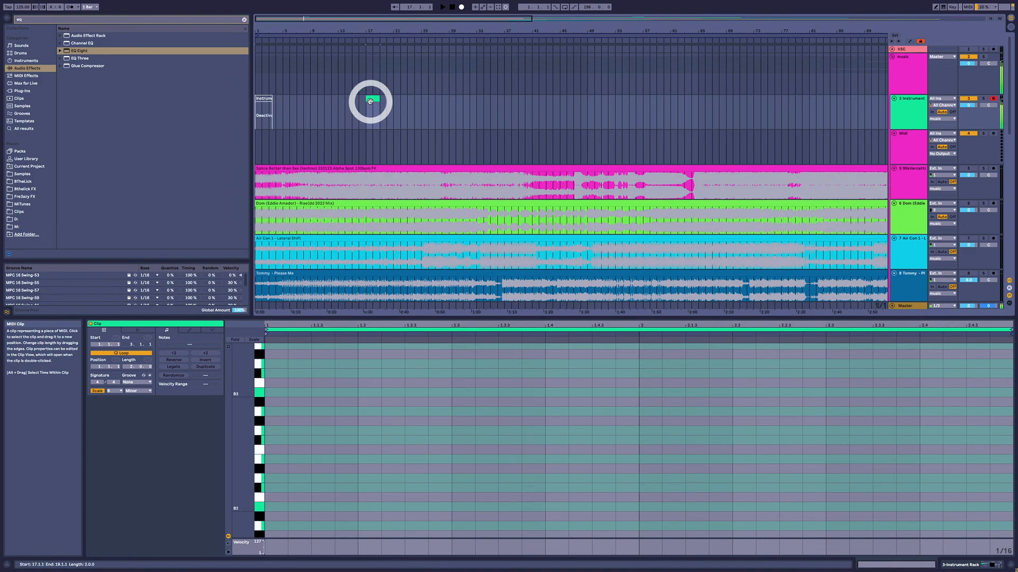
Play the arrangement from bar 17 and look through the reference tracks below the new MIDI clip.
{"action": "key", "text": "space"}
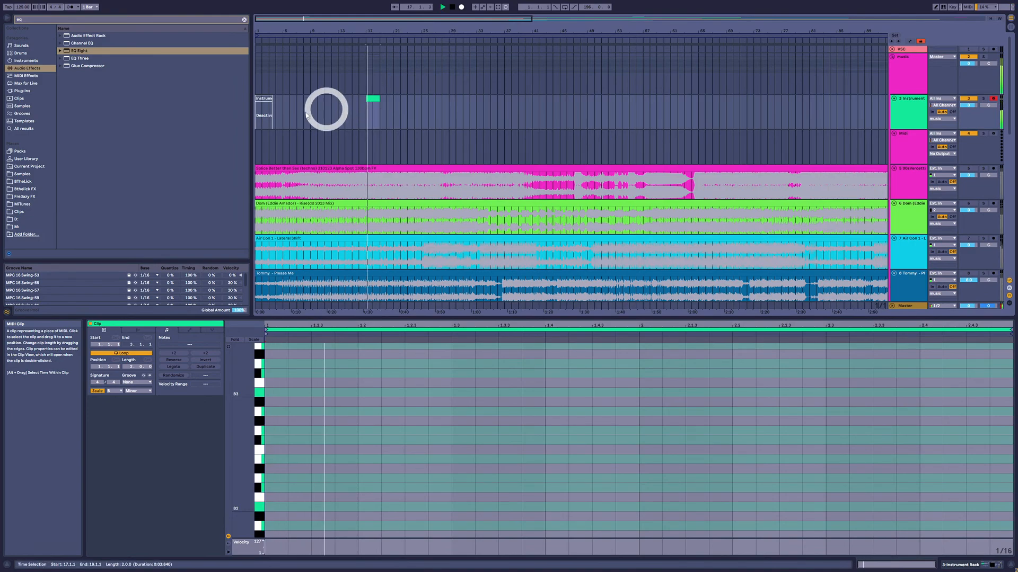
{"action": "scroll", "coordinate": [321, 117], "scroll_direction": "down", "scroll_amount": 2}
{"action": "scroll", "coordinate": [369, 110], "scroll_direction": "down", "scroll_amount": 3}
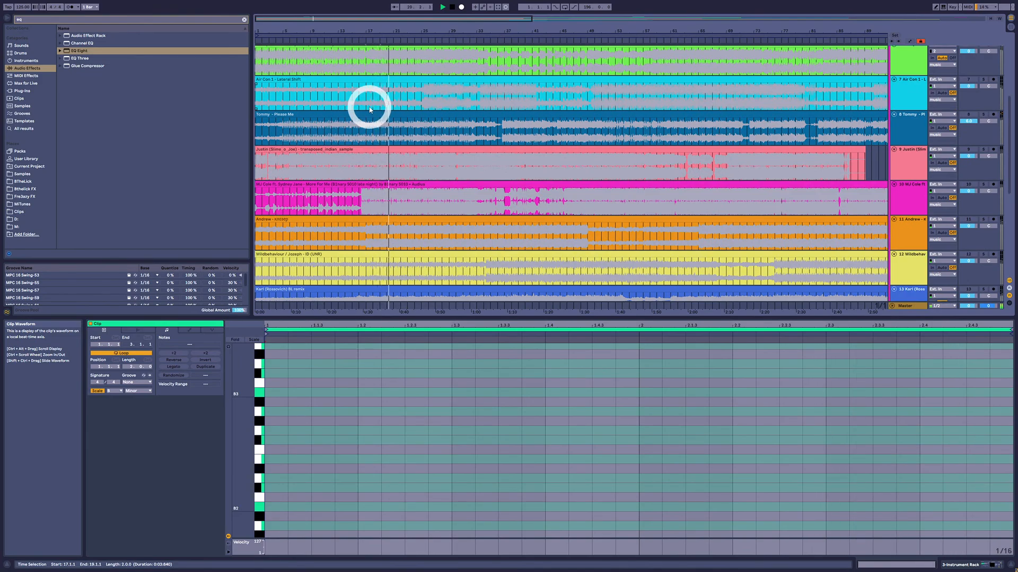
{"action": "scroll", "coordinate": [365, 100], "scroll_direction": "up", "scroll_amount": 4}
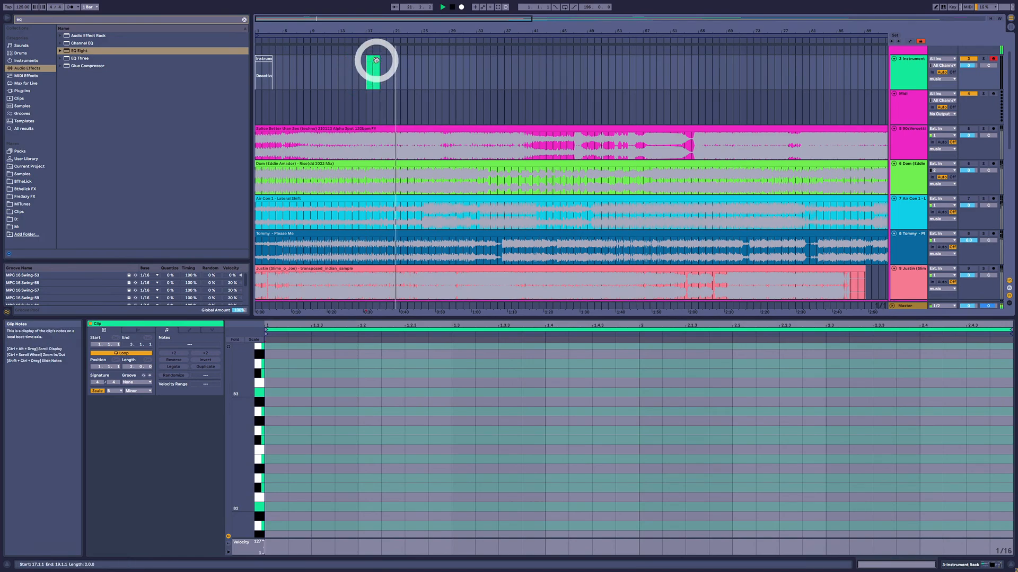
{"action": "left_click", "coordinate": [376, 60]}
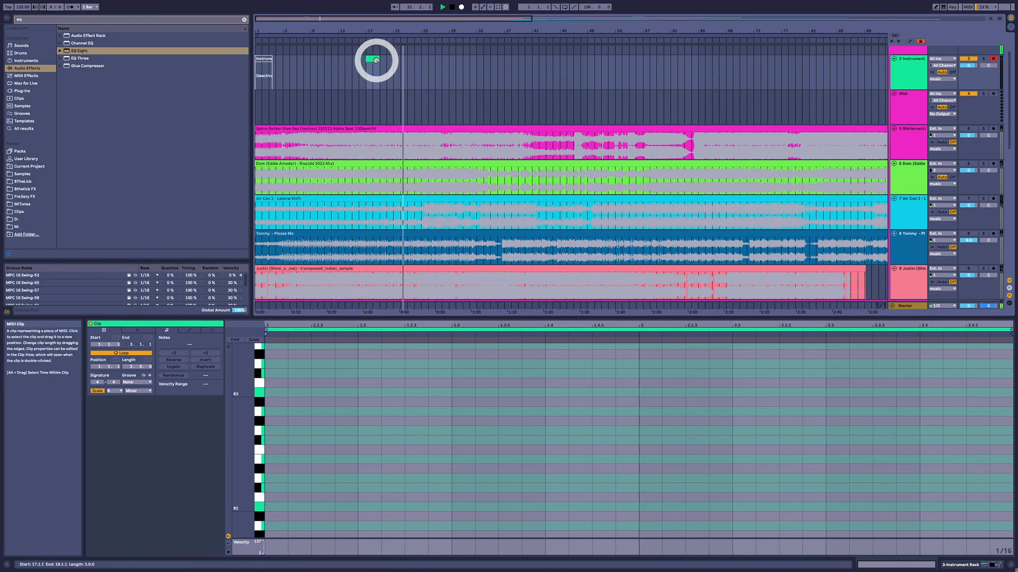
{"action": "scroll", "coordinate": [376, 60], "scroll_direction": "down", "scroll_amount": 6}
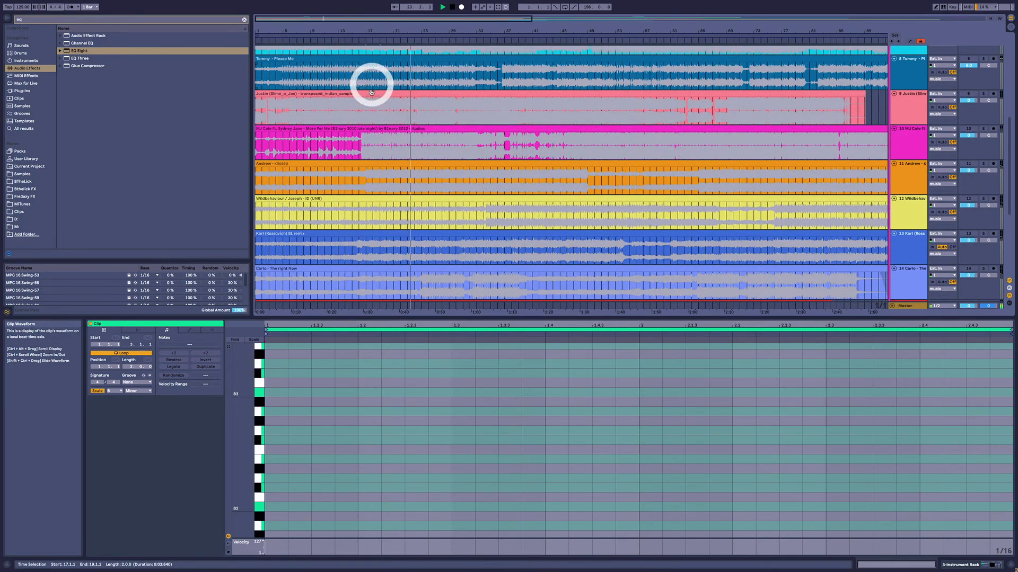
{"action": "scroll", "coordinate": [374, 97], "scroll_direction": "up", "scroll_amount": 6}
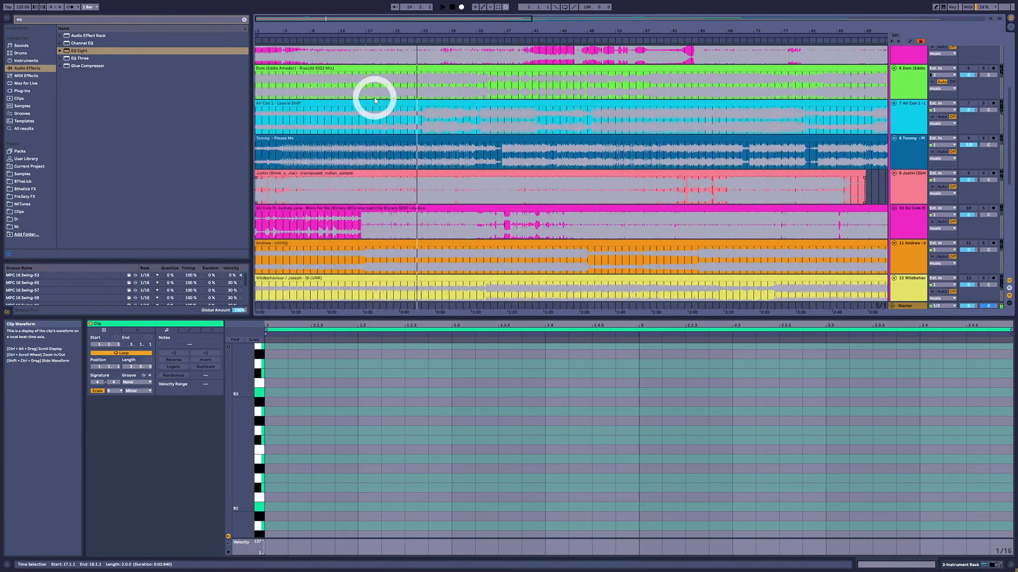
{"action": "scroll", "coordinate": [374, 97], "scroll_direction": "up", "scroll_amount": 1}
Add a sixteenth-length A2 note at the start of the new MIDI clip.
{"action": "left_click", "coordinate": [374, 98]}
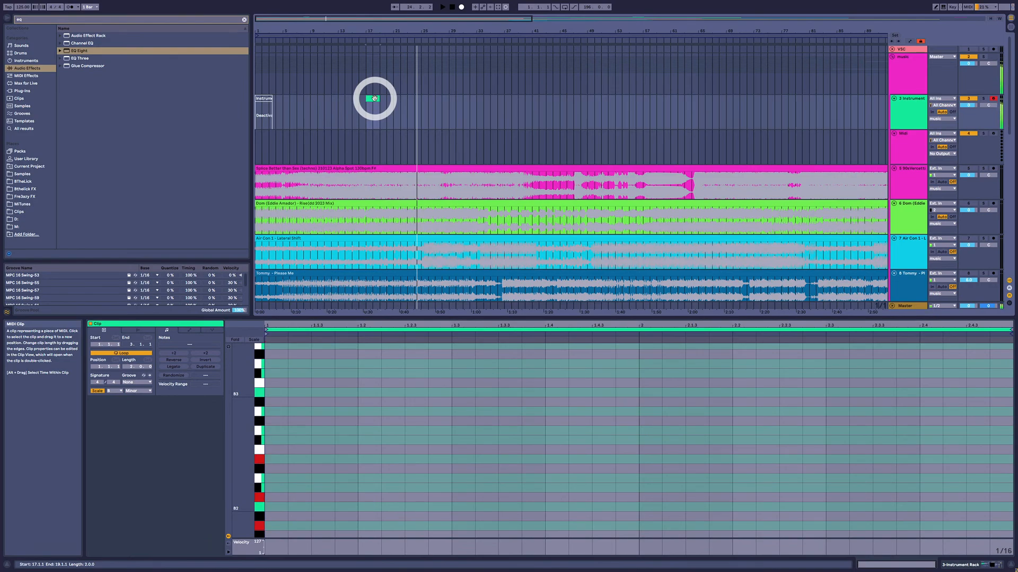
{"action": "scroll", "coordinate": [375, 98], "scroll_direction": "down", "scroll_amount": 3}
{"action": "left_click", "coordinate": [345, 378]}
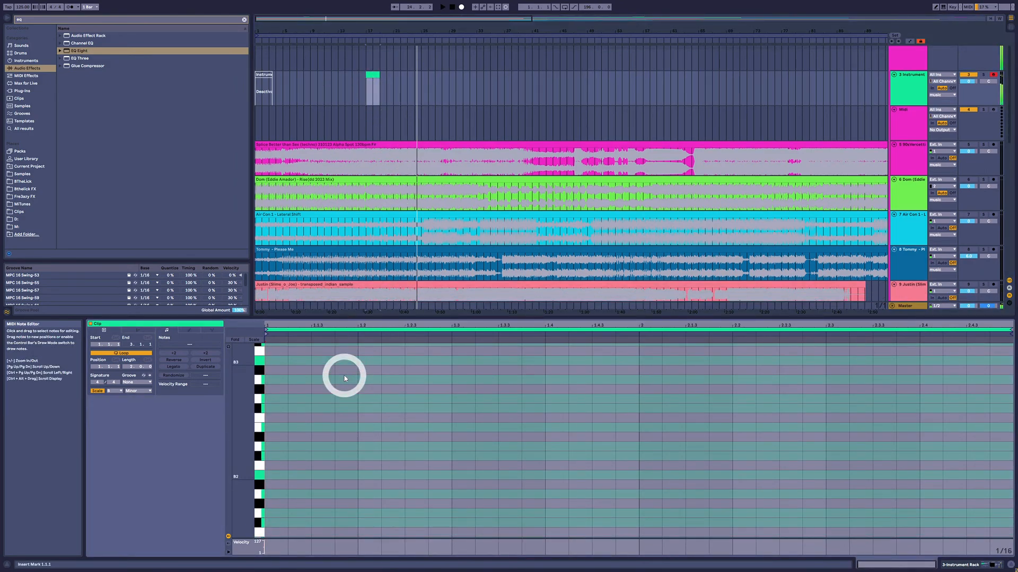
{"action": "double_click", "coordinate": [276, 493]}
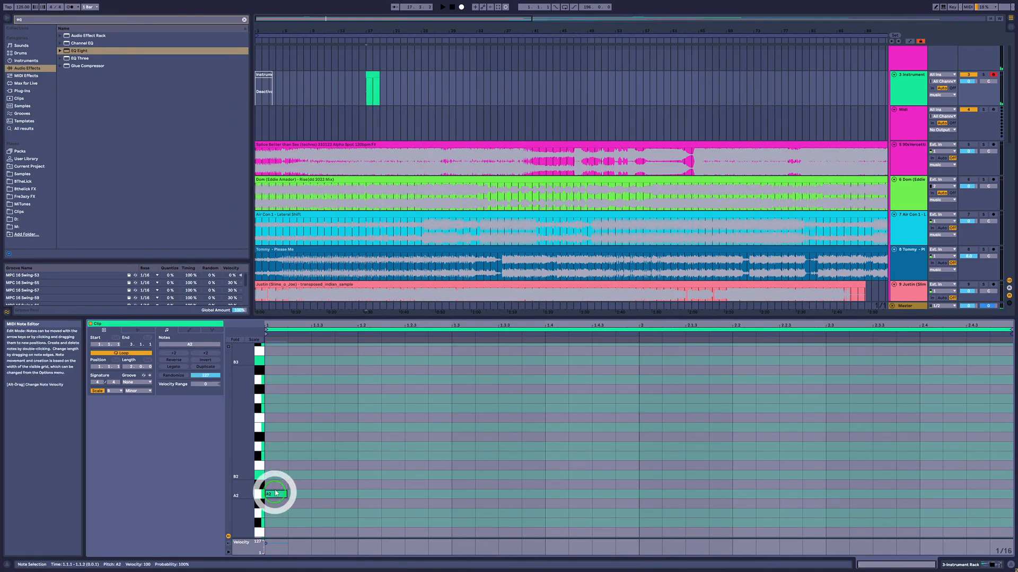
Add sixteenth-length C3, D#3 and F#3 notes above the A2 at the start of the clip.
{"action": "double_click", "coordinate": [271, 466]}
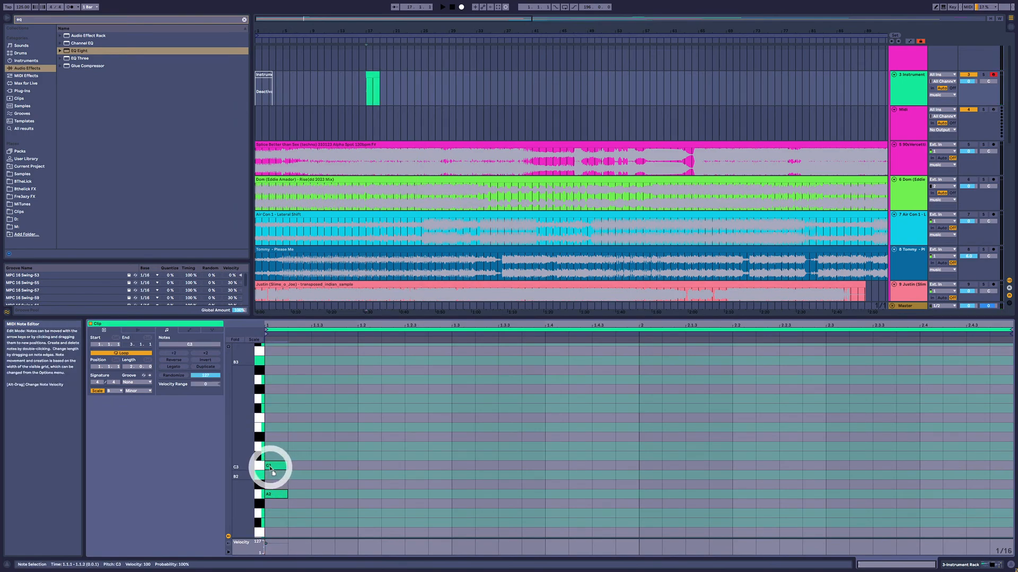
{"action": "double_click", "coordinate": [276, 438]}
{"action": "double_click", "coordinate": [278, 410]}
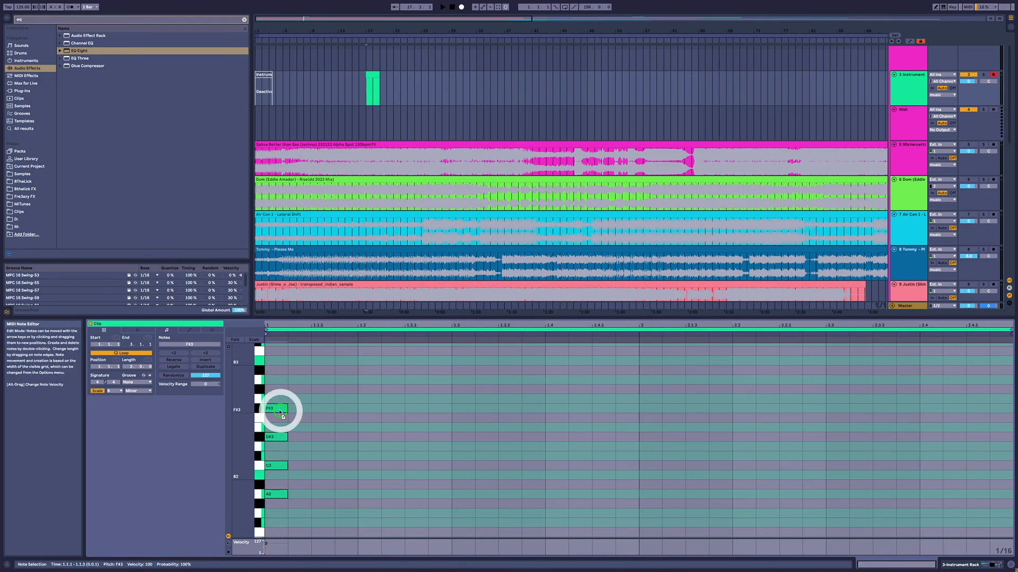
Turn off the clip's scale setting and raise the upper two notes of the chord to E3 and G3.
{"action": "left_click", "coordinate": [97, 390]}
{"action": "left_click_drag", "start_coordinate": [282, 411], "coordinate": [279, 402]}
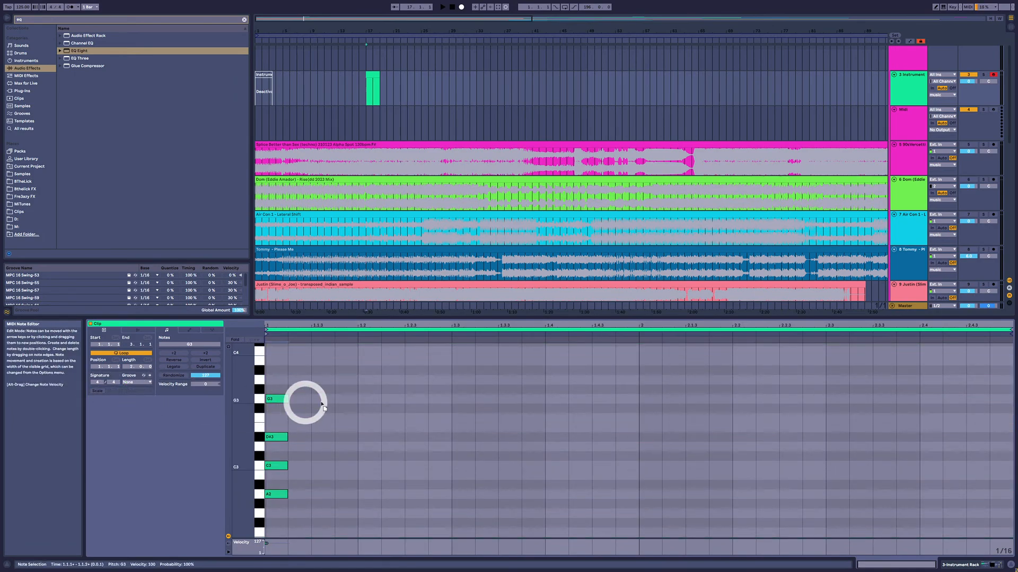
{"action": "left_click_drag", "start_coordinate": [283, 441], "coordinate": [283, 431]}
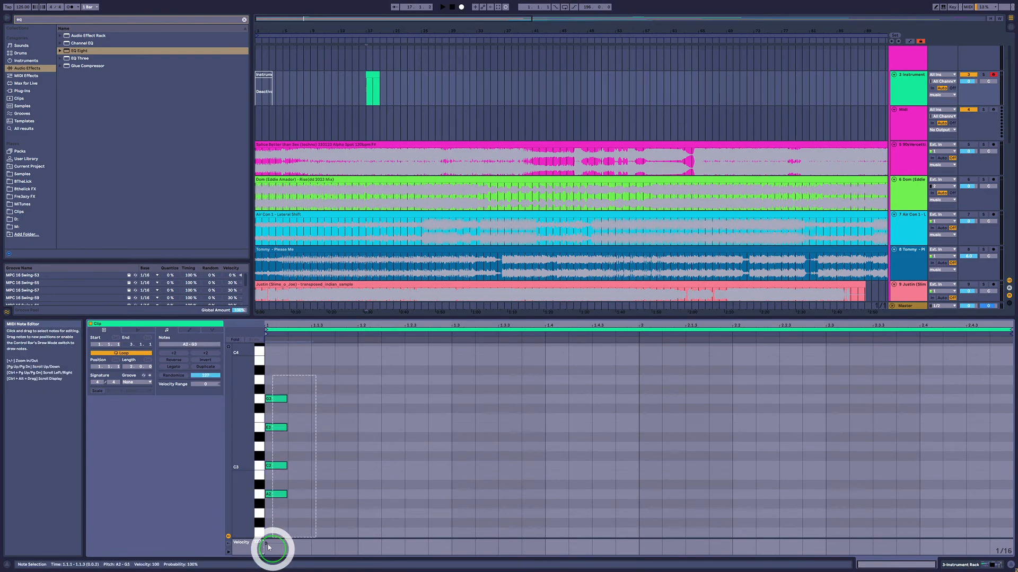
{"action": "left_click", "coordinate": [306, 443]}
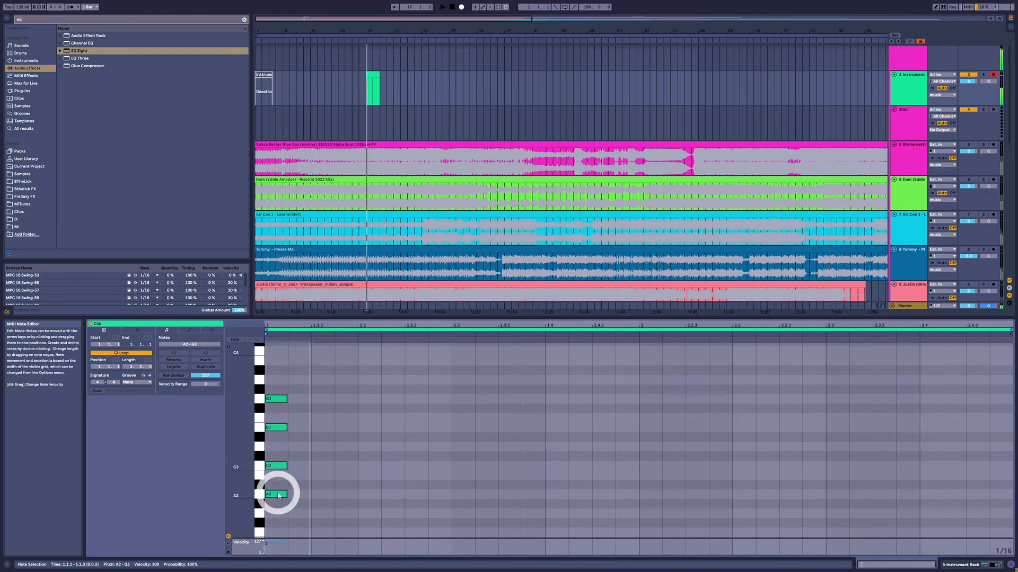
Copy the chord to the start of the clip's second bar, replacing the copy's G3 with an F2 bass note.
{"action": "left_click_drag", "start_coordinate": [277, 494], "coordinate": [655, 535]}
{"action": "left_click", "coordinate": [641, 514]}
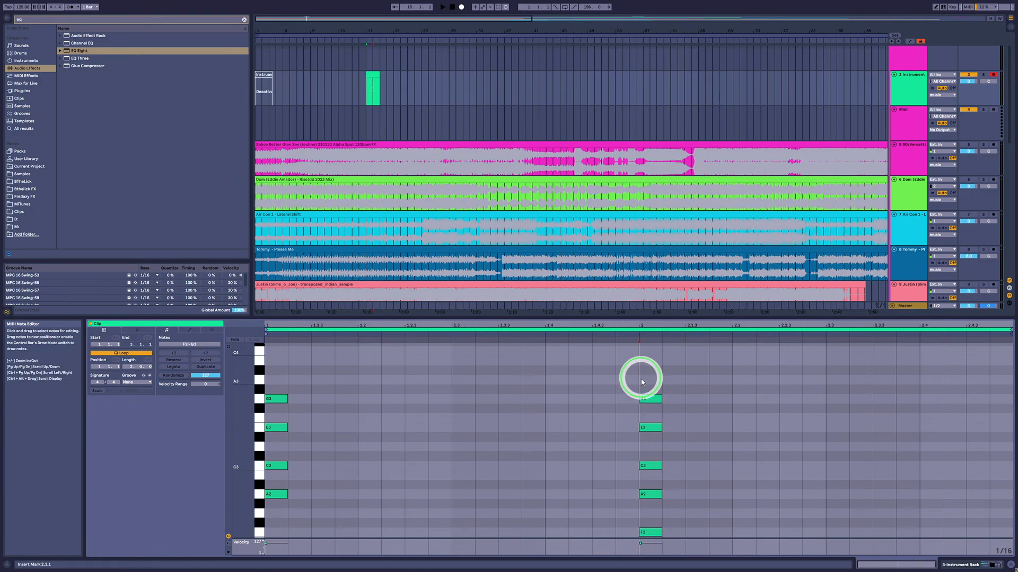
{"action": "left_click", "coordinate": [651, 399]}
{"action": "key", "text": "Delete"}
Examine the notes of the second-bar chord against the first-bar chord.
{"action": "scroll", "coordinate": [672, 506], "scroll_direction": "down", "scroll_amount": 1}
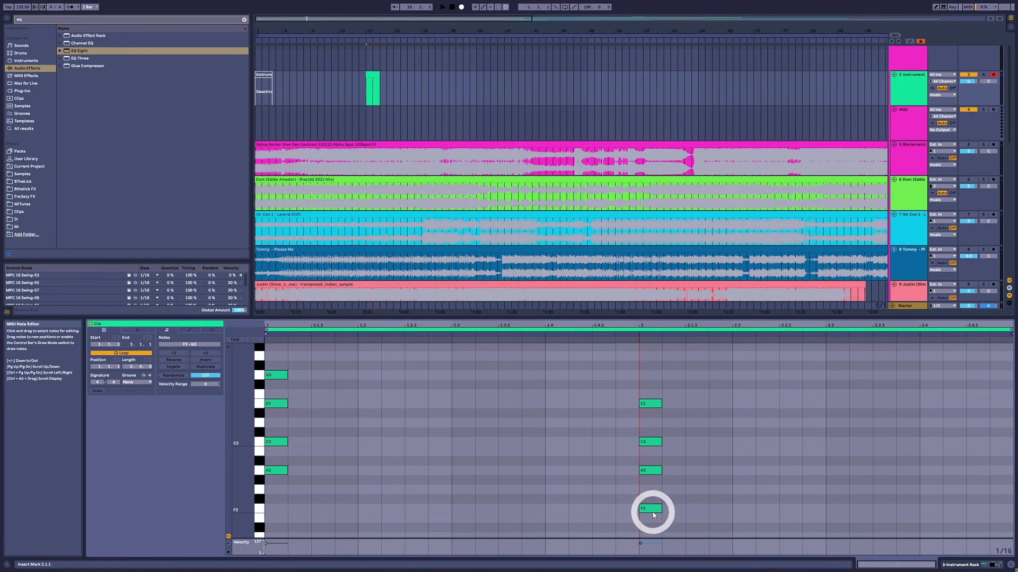
{"action": "left_click", "coordinate": [650, 473]}
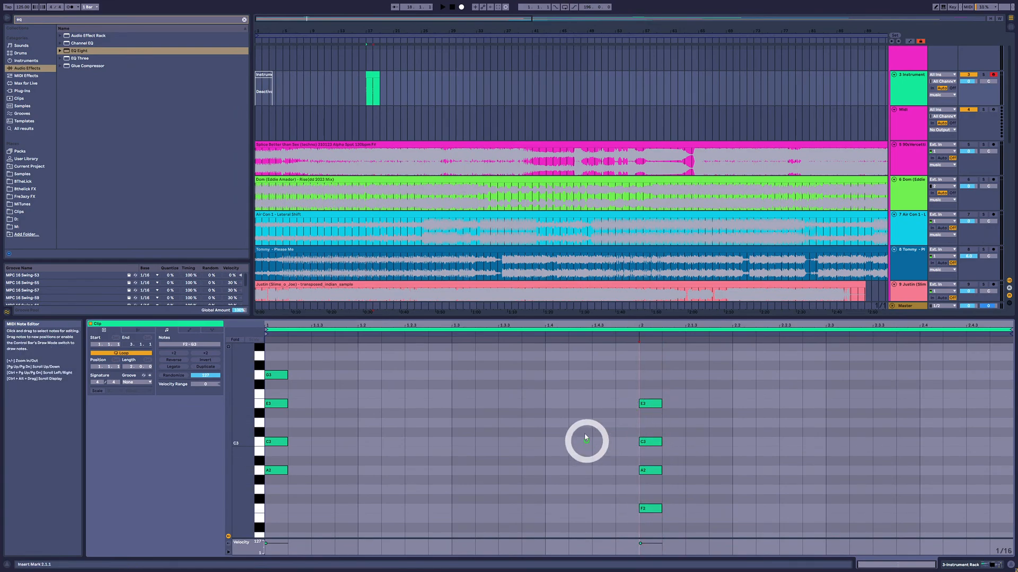
{"action": "left_click_drag", "start_coordinate": [574, 386], "coordinate": [682, 530]}
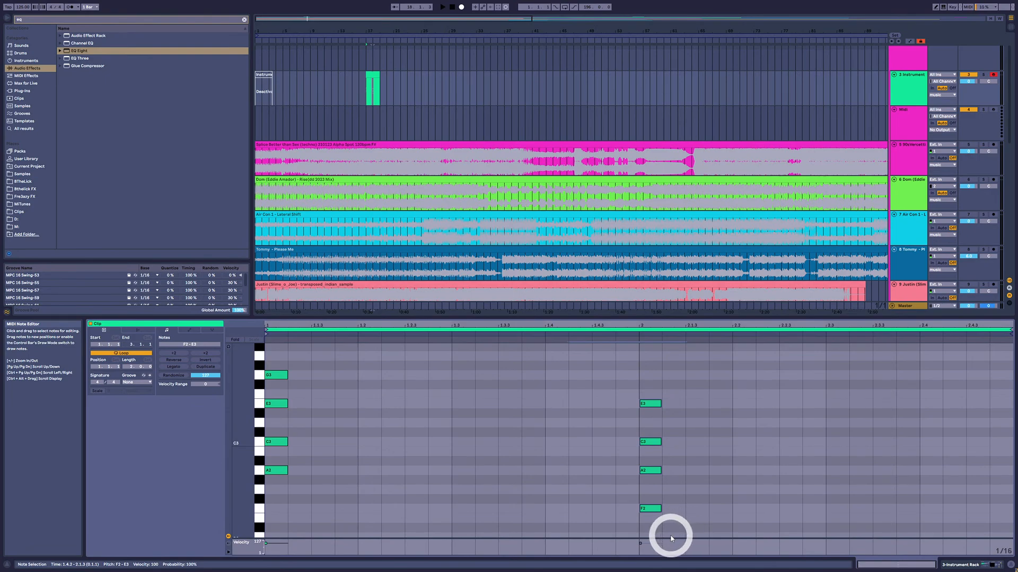
{"action": "left_click", "coordinate": [663, 495]}
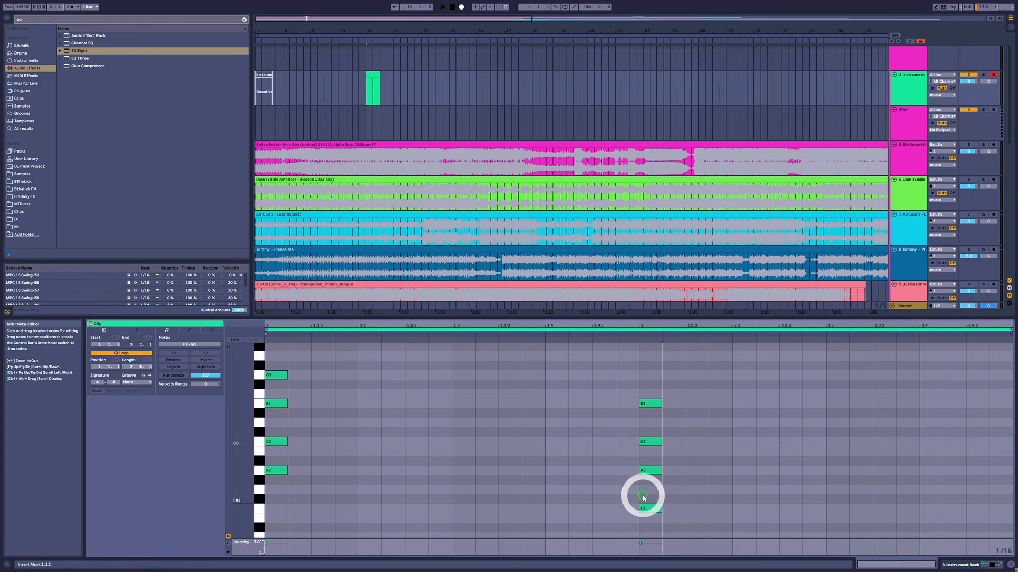
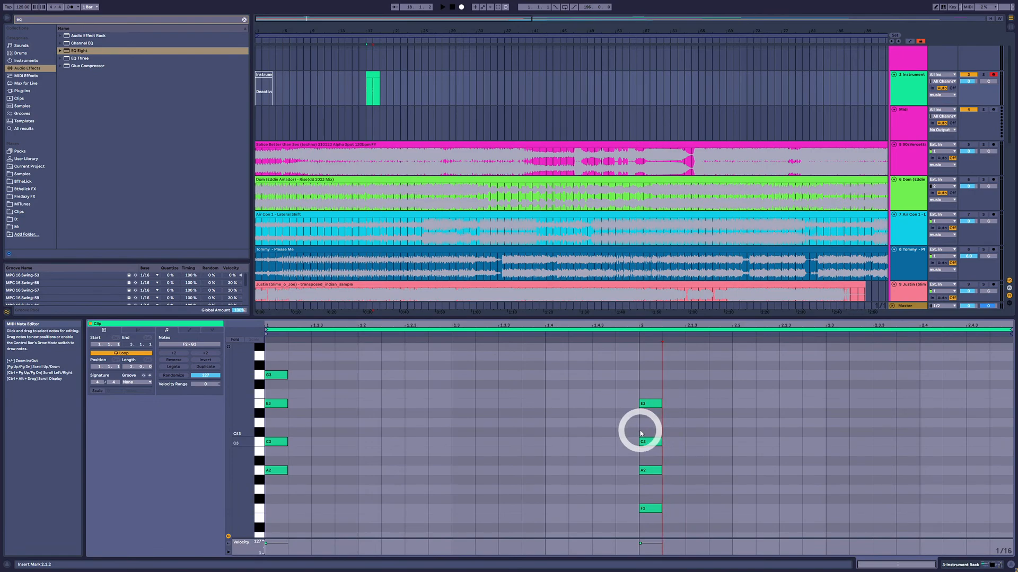
{"action": "left_click", "coordinate": [672, 483]}
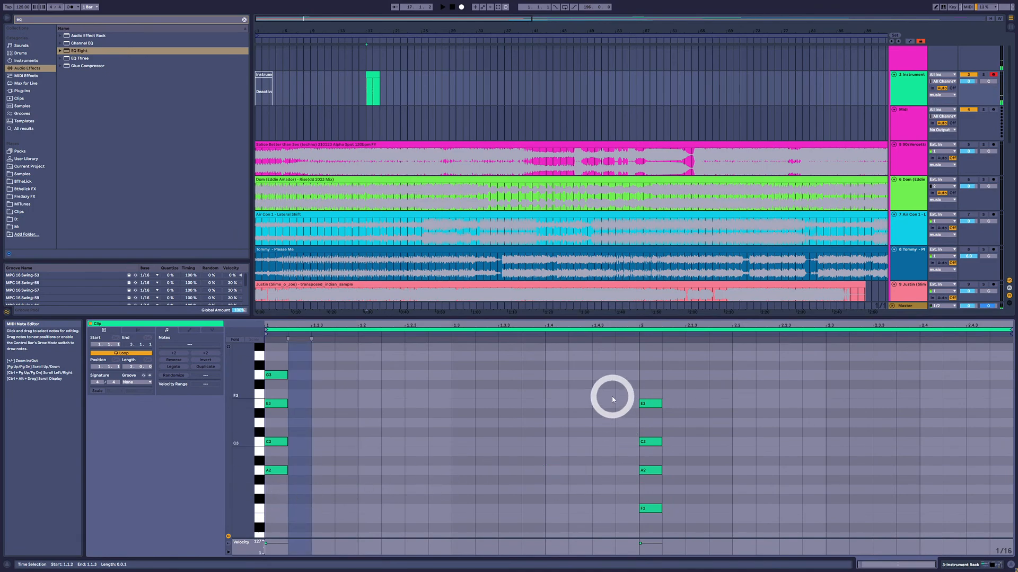
{"action": "left_click_drag", "start_coordinate": [613, 397], "coordinate": [659, 517]}
{"action": "left_click_drag", "start_coordinate": [289, 364], "coordinate": [270, 467]}
{"action": "key", "text": "super"}
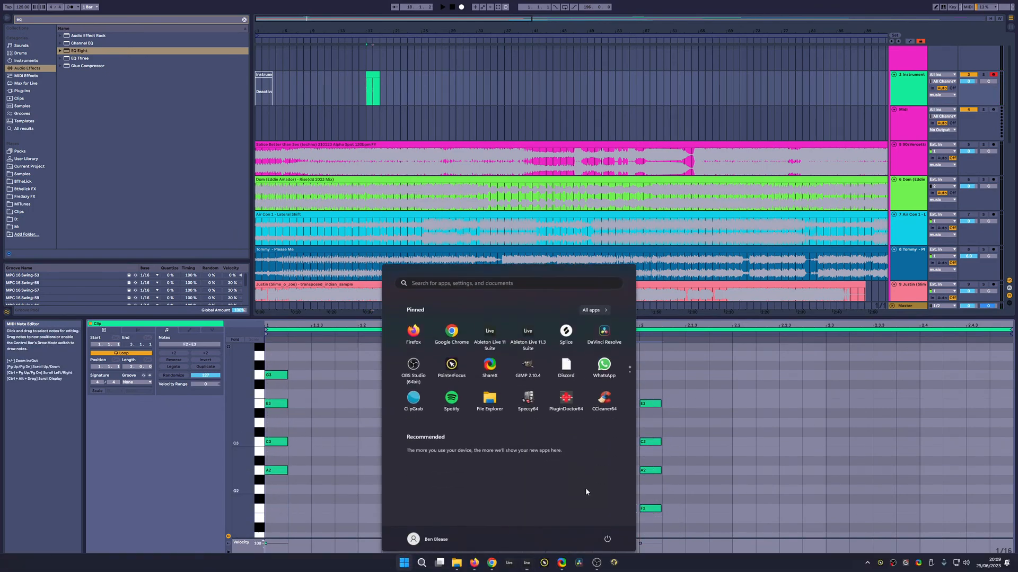
{"action": "left_click", "coordinate": [762, 459]}
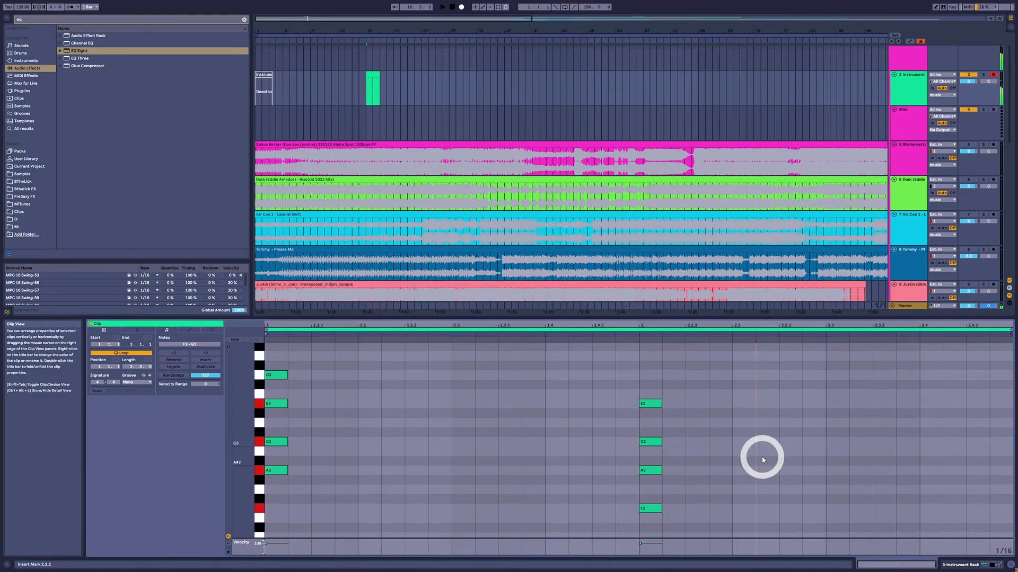
Replace the F2 in the second-bar chord with a G3 and raise its E3 to F3.
{"action": "double_click", "coordinate": [653, 509]}
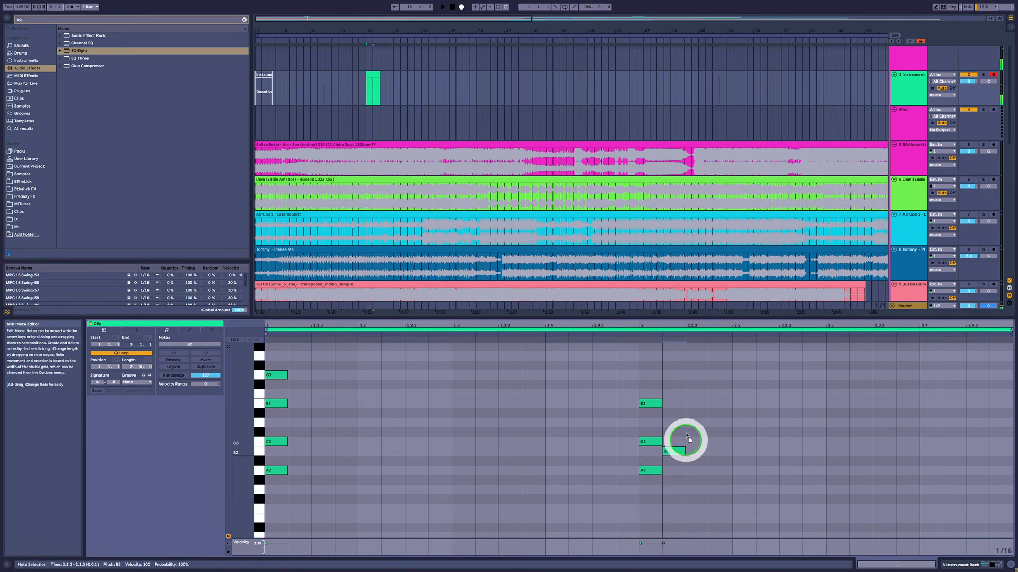
{"action": "double_click", "coordinate": [646, 376]}
{"action": "left_click", "coordinate": [663, 386]}
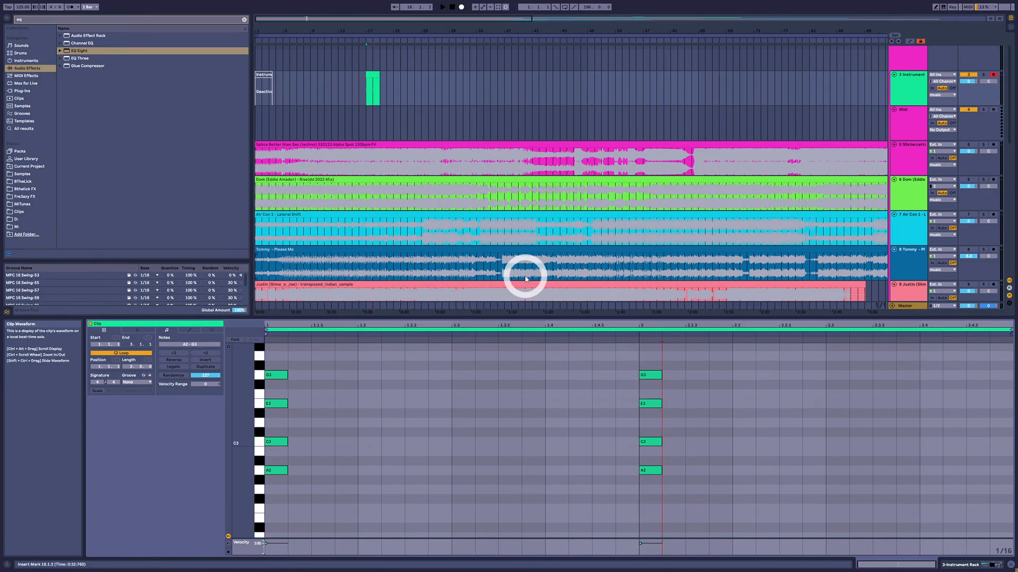
{"action": "scroll", "coordinate": [417, 239], "scroll_direction": "down", "scroll_amount": 10}
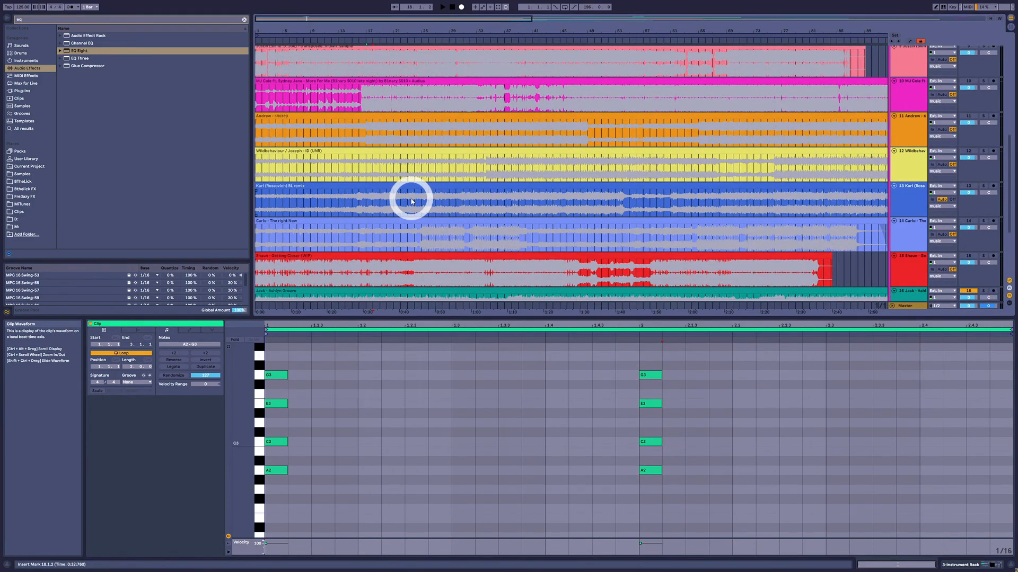
{"action": "scroll", "coordinate": [409, 198], "scroll_direction": "down", "scroll_amount": 1}
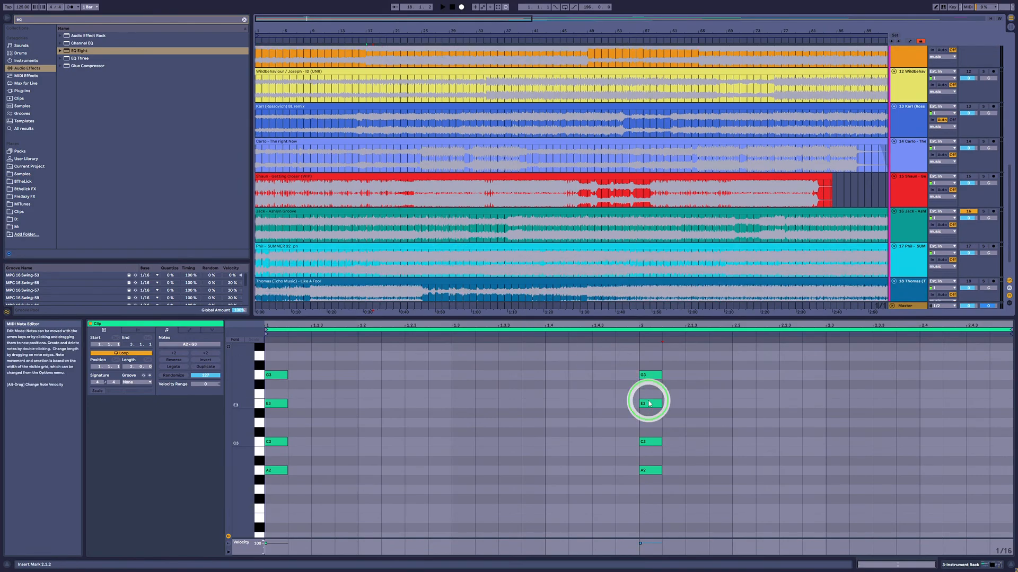
{"action": "left_click", "coordinate": [648, 403]}
{"action": "key", "text": "Up"}
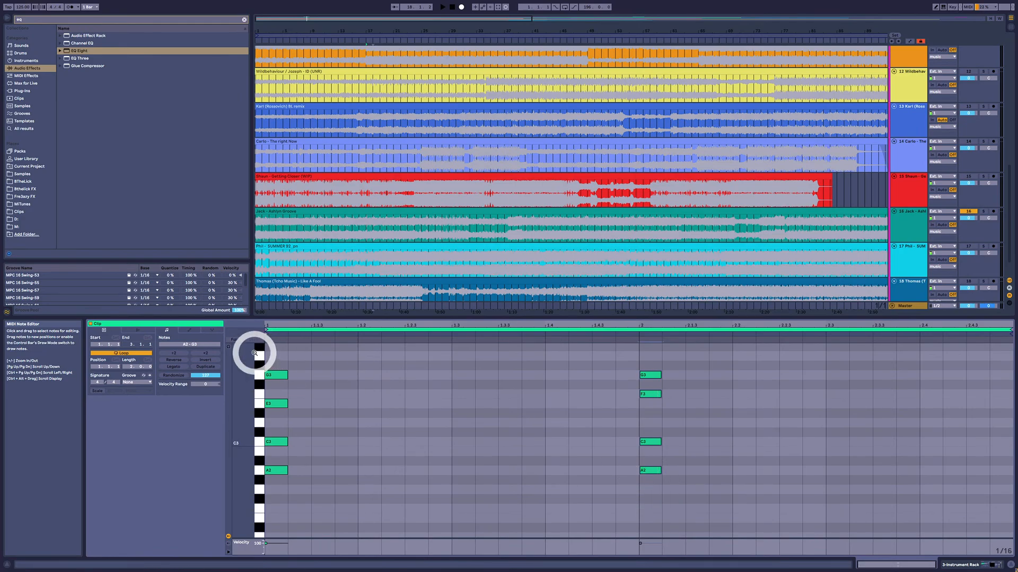
Turn on note preview in the MIDI editor and select all notes of the second-bar chord.
{"action": "left_click", "coordinate": [229, 347]}
{"action": "left_click", "coordinate": [672, 364]}
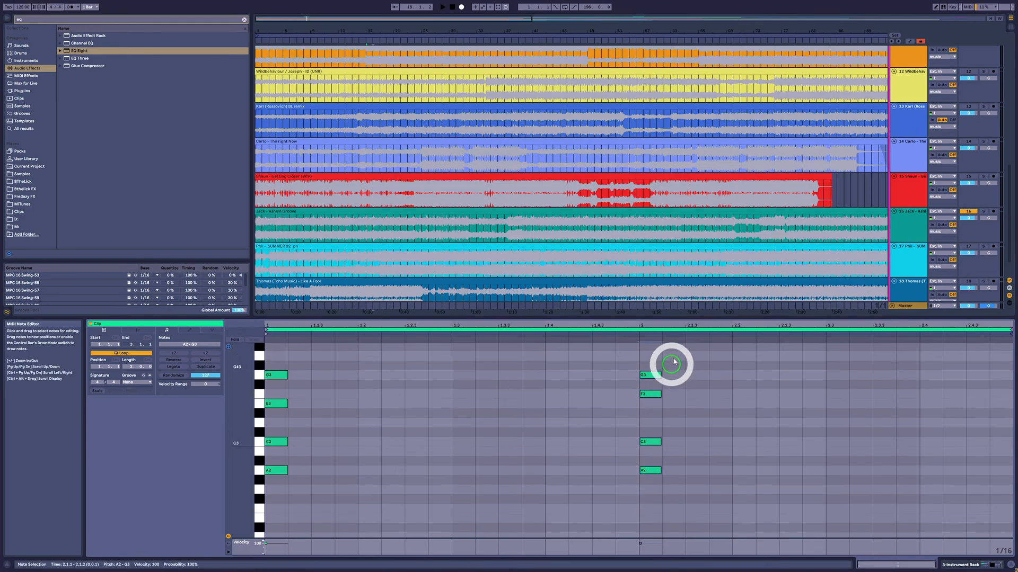
{"action": "left_click", "coordinate": [684, 500]}
{"action": "left_click_drag", "start_coordinate": [650, 396], "coordinate": [657, 494]}
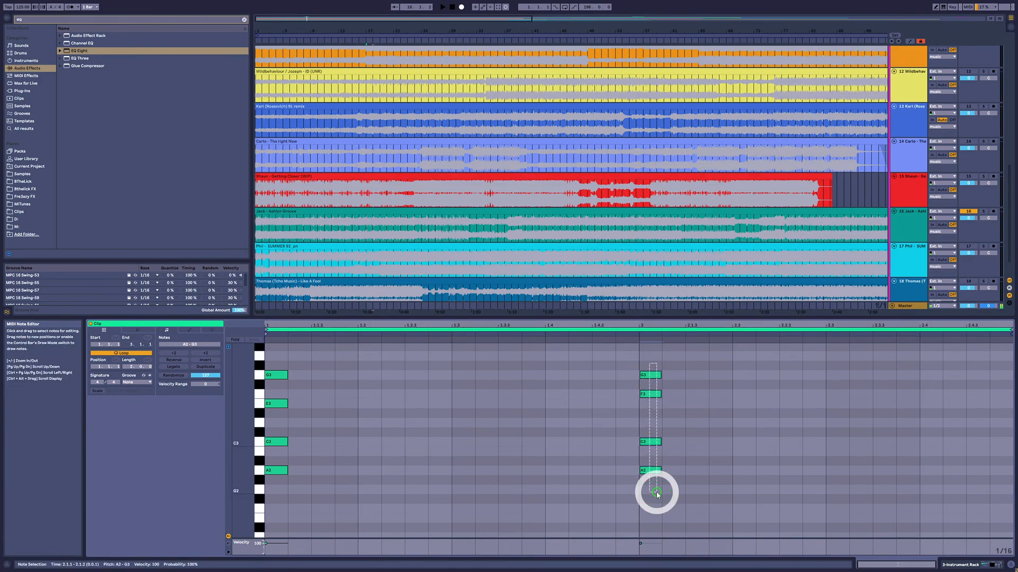
Add an F1 bass note under the second-bar chord and an A1 bass note under the first-bar chord.
{"action": "scroll", "coordinate": [656, 488], "scroll_direction": "down", "scroll_amount": 3}
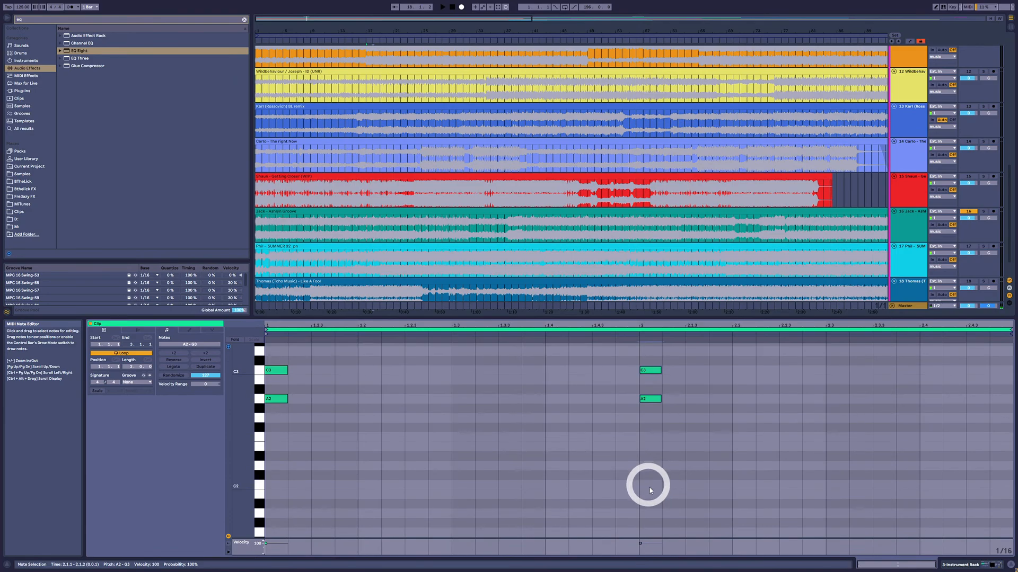
{"action": "scroll", "coordinate": [651, 503], "scroll_direction": "down", "scroll_amount": 1}
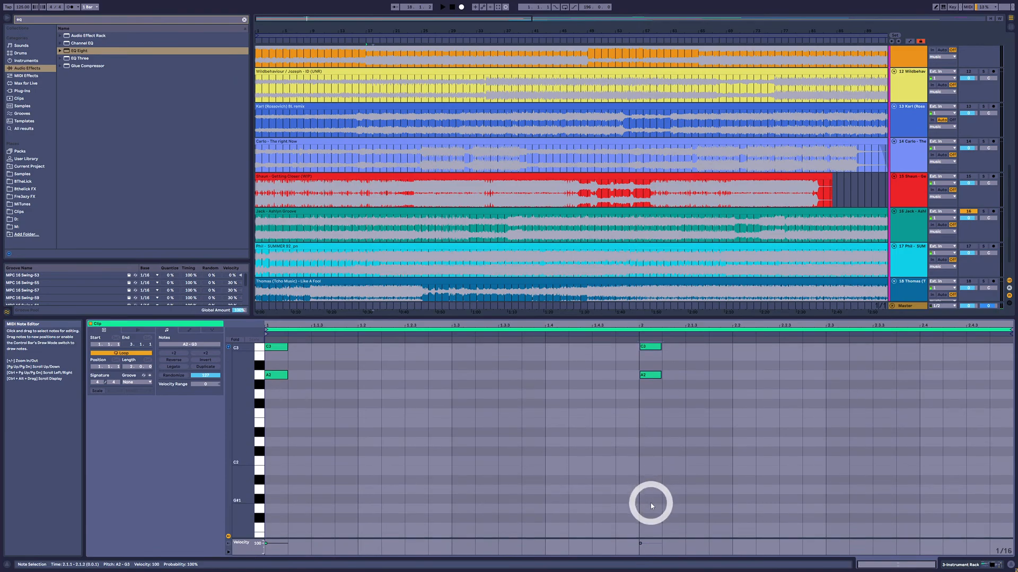
{"action": "double_click", "coordinate": [658, 530]}
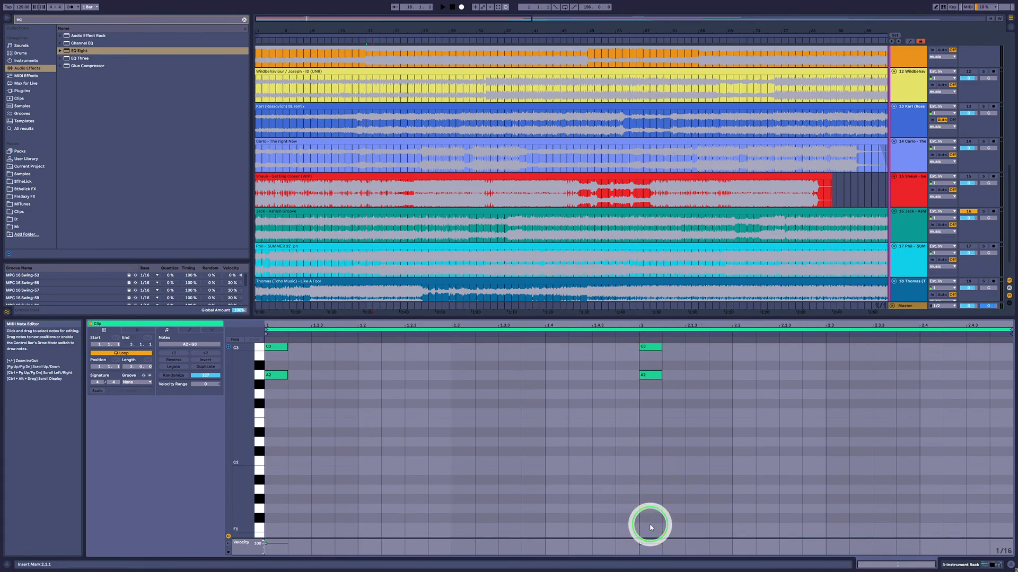
{"action": "double_click", "coordinate": [280, 490]}
Play the arrangement from the first chord and again from the second chord to hear them with the track.
{"action": "key", "text": "space"}
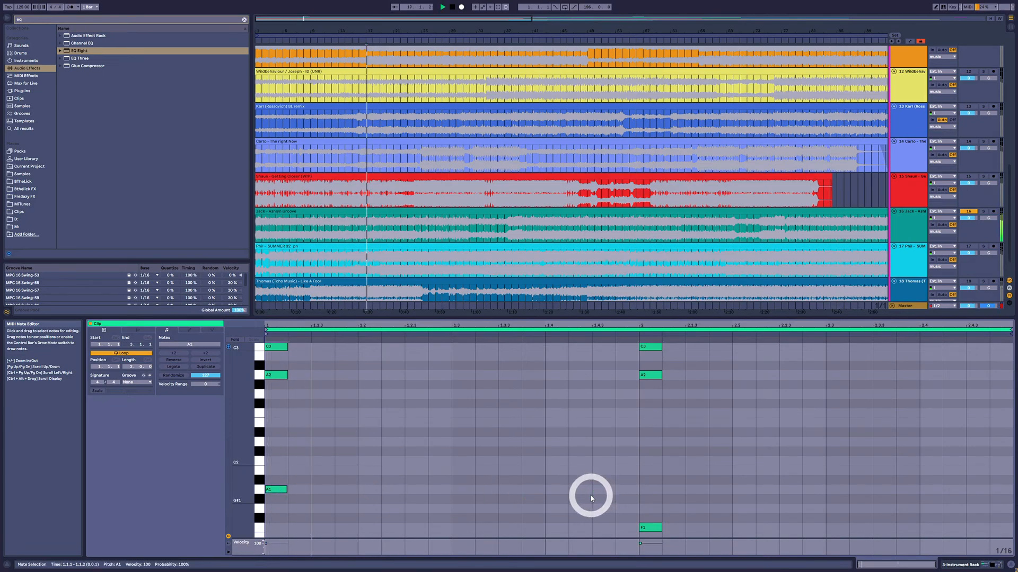
{"action": "scroll", "coordinate": [590, 477], "scroll_direction": "up", "scroll_amount": 1}
{"action": "scroll", "coordinate": [649, 464], "scroll_direction": "down", "scroll_amount": 2}
{"action": "key", "text": "space"}
{"action": "scroll", "coordinate": [647, 456], "scroll_direction": "up", "scroll_amount": 2}
{"action": "left_click", "coordinate": [638, 341]}
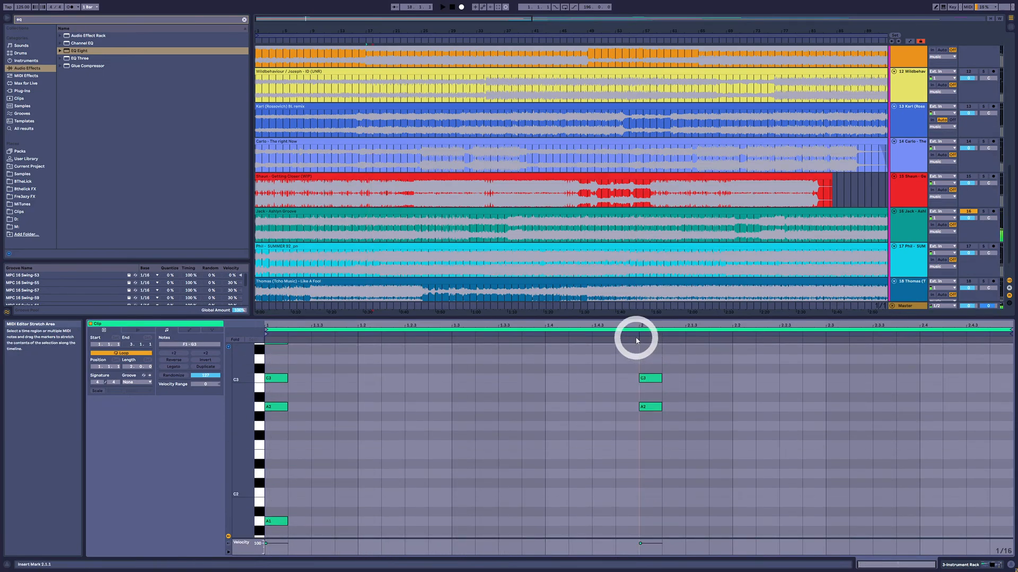
{"action": "key", "text": "space"}
{"action": "scroll", "coordinate": [670, 404], "scroll_direction": "up", "scroll_amount": 2}
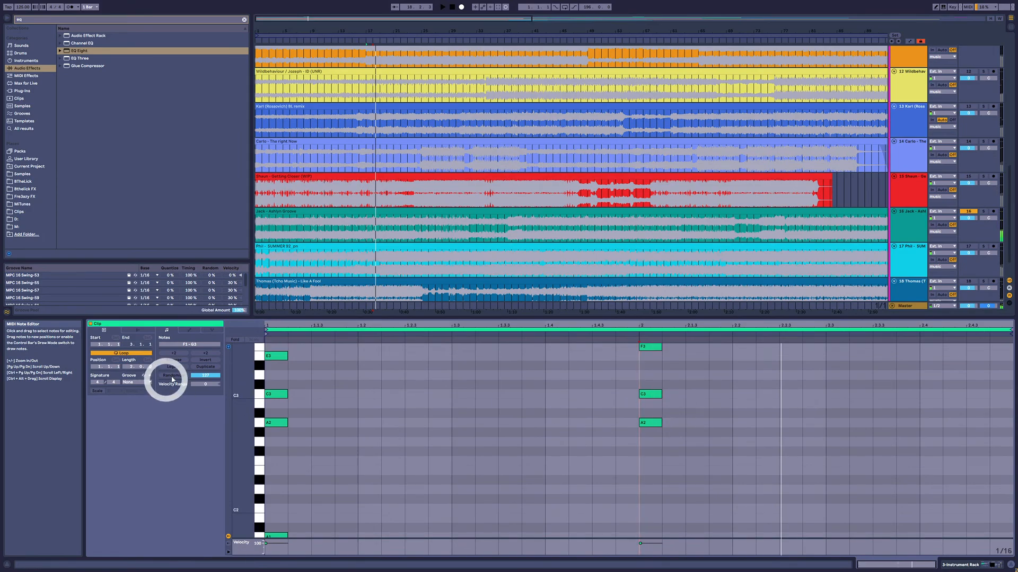
Compare the upper notes of the two chords, including the E3 in the first bar and the F3 in the second.
{"action": "left_click_drag", "start_coordinate": [248, 382], "coordinate": [233, 382]}
{"action": "scroll", "coordinate": [636, 404], "scroll_direction": "up", "scroll_amount": 2}
{"action": "left_click_drag", "start_coordinate": [671, 359], "coordinate": [652, 547]}
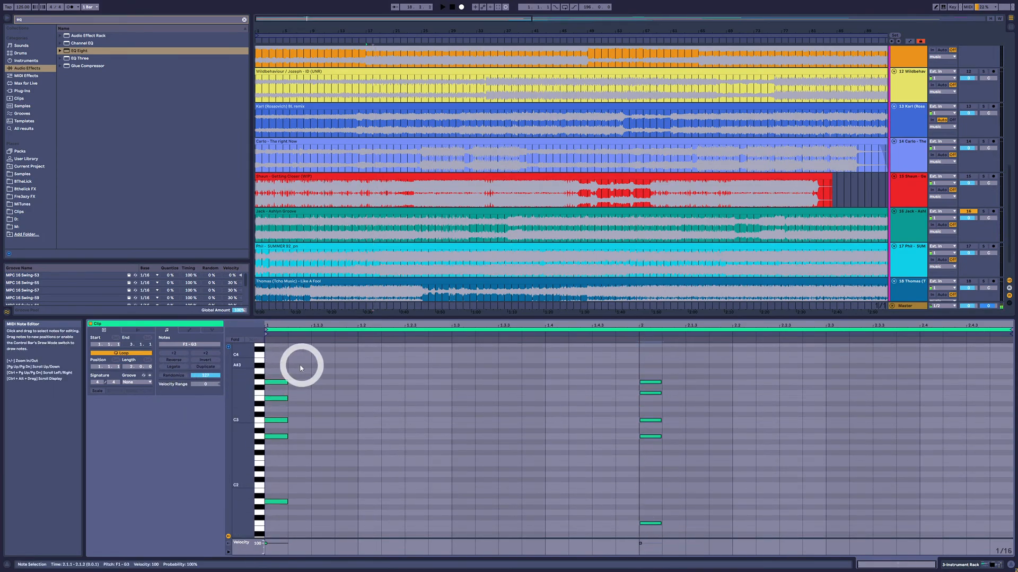
{"action": "left_click_drag", "start_coordinate": [295, 363], "coordinate": [279, 468]}
{"action": "left_click_drag", "start_coordinate": [627, 365], "coordinate": [646, 475]}
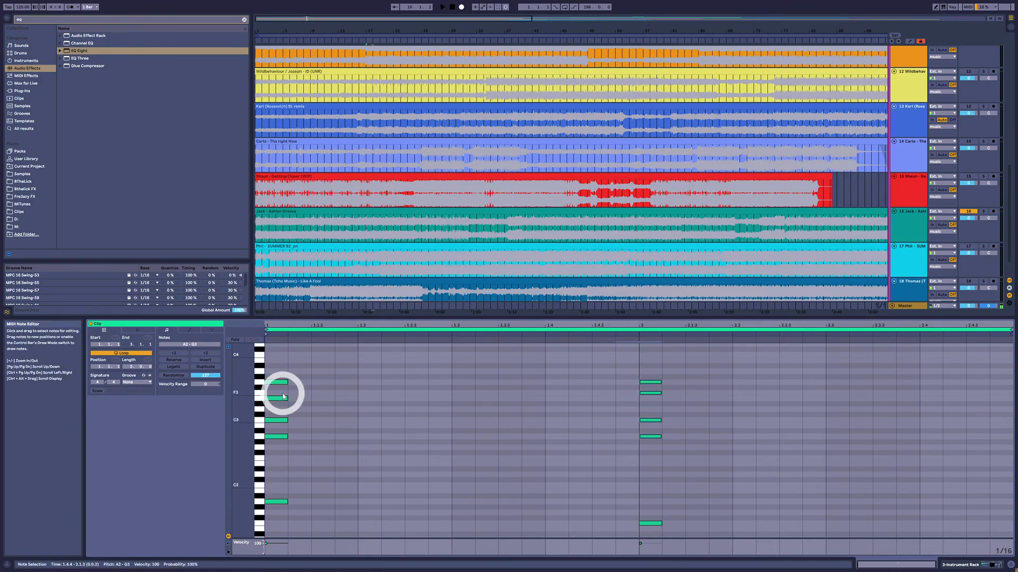
{"action": "left_click", "coordinate": [650, 398]}
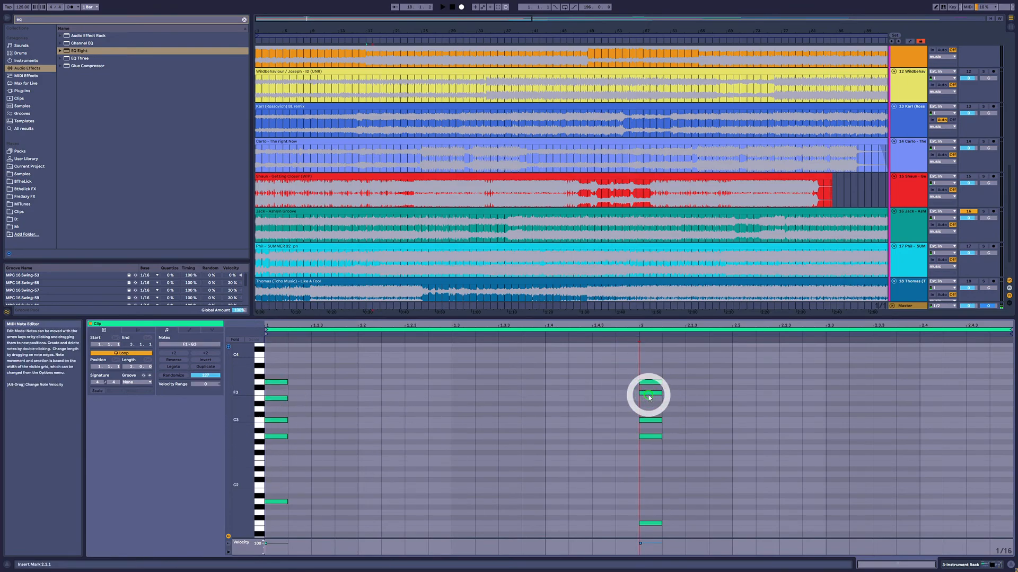
{"action": "left_click", "coordinate": [280, 398]}
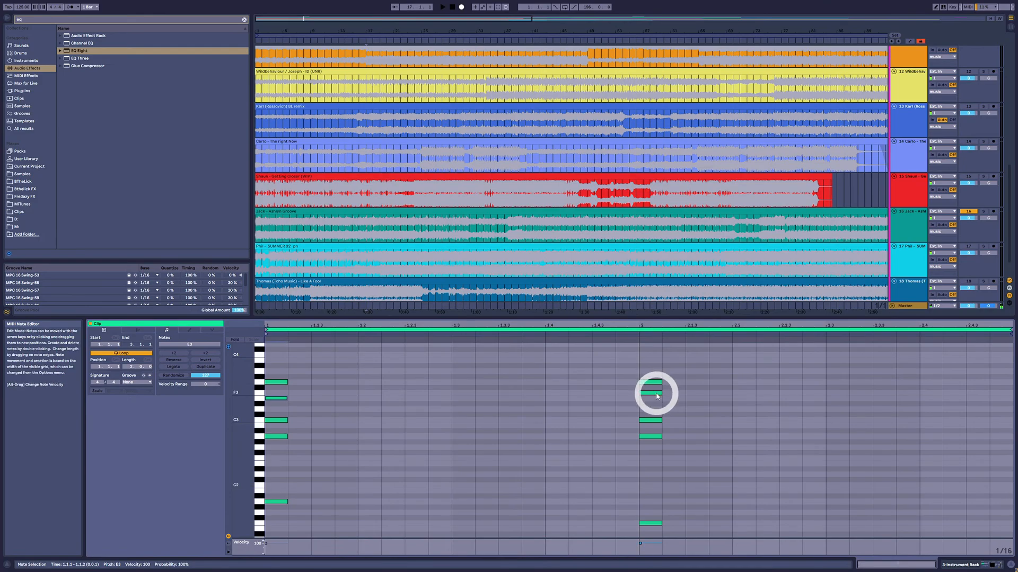
{"action": "left_click", "coordinate": [657, 394]}
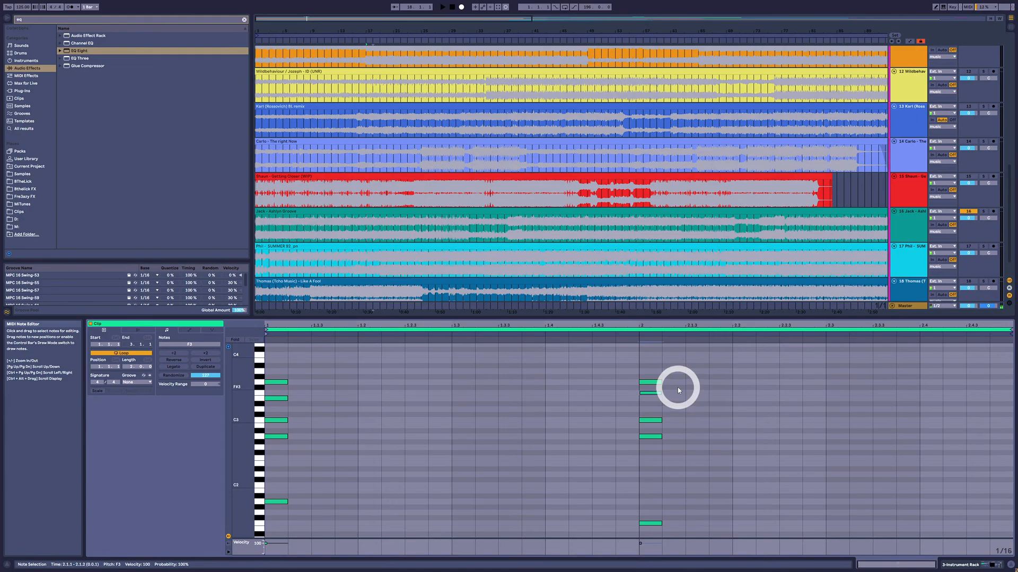
Play the arrangement from bar 4 with the Ashlyn Groove clip open.
{"action": "scroll", "coordinate": [339, 234], "scroll_direction": "down", "scroll_amount": 2}
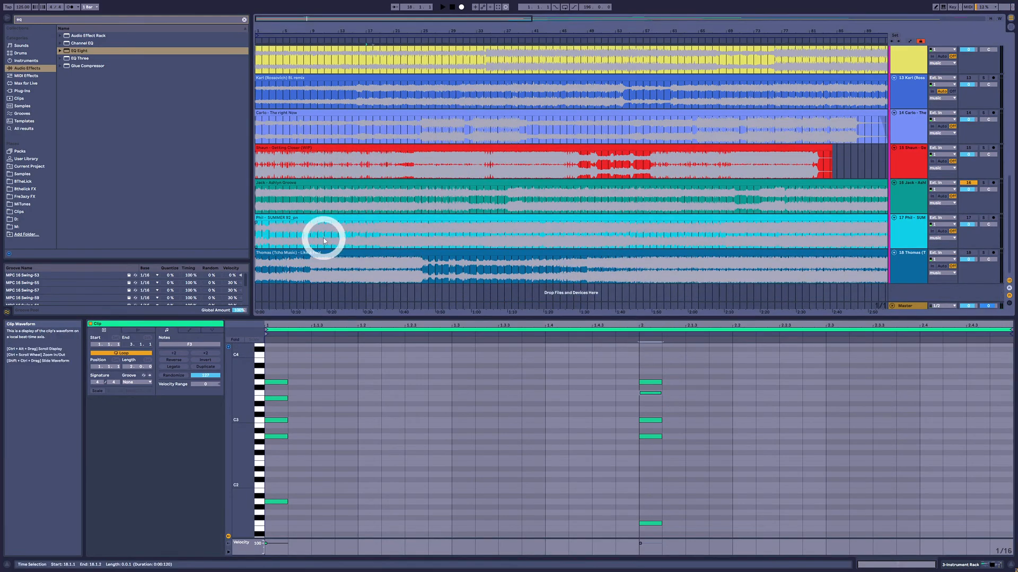
{"action": "left_click", "coordinate": [349, 227]}
{"action": "left_click", "coordinate": [337, 201]}
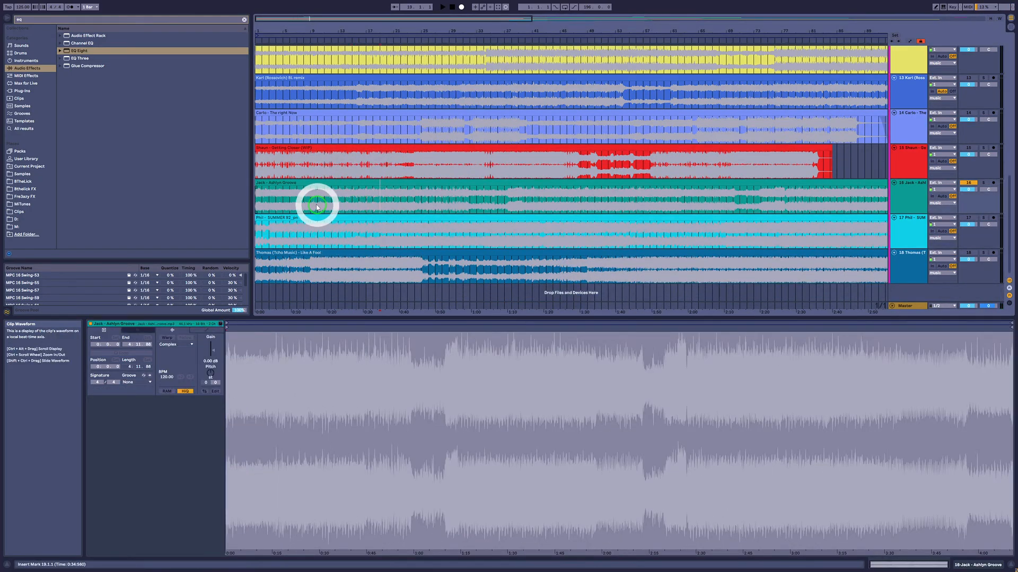
{"action": "left_click", "coordinate": [277, 201]}
{"action": "key", "text": "space"}
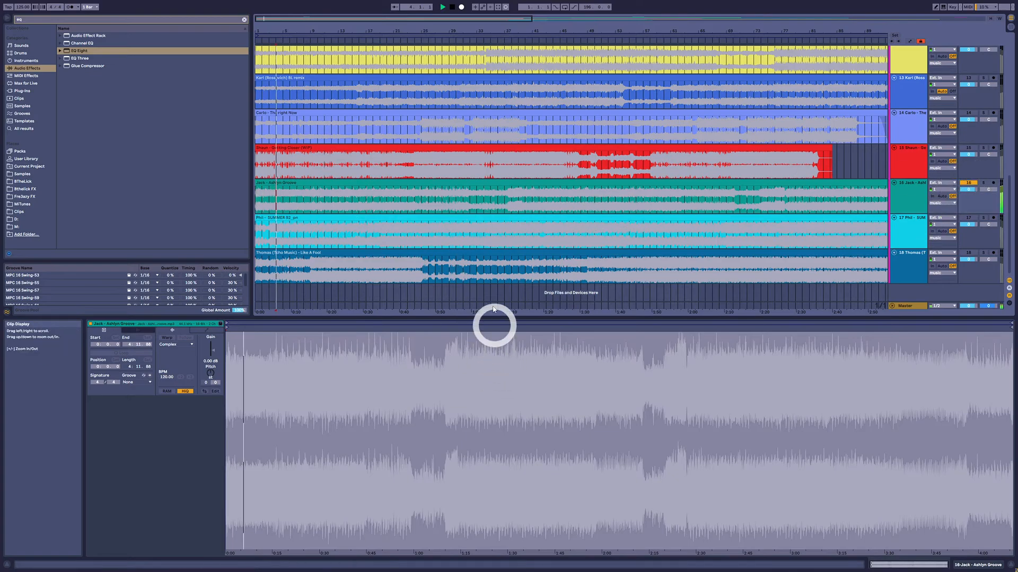
Listen to the Ashlyn Groove track from several points, including bars 16 and 18.
{"action": "scroll", "coordinate": [366, 216], "scroll_direction": "up", "scroll_amount": 7}
{"action": "scroll", "coordinate": [339, 229], "scroll_direction": "down", "scroll_amount": 6}
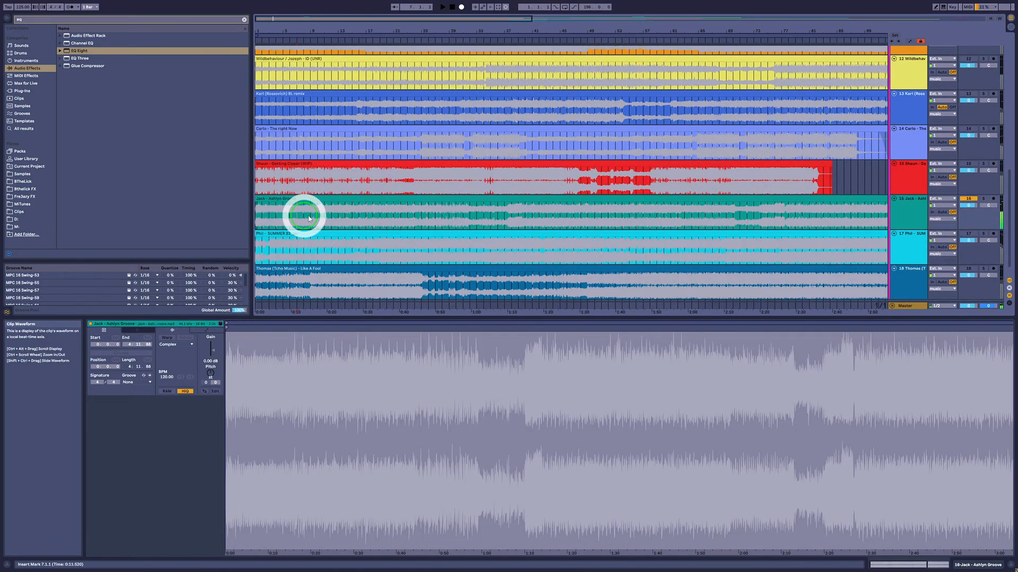
{"action": "left_click", "coordinate": [318, 215]}
{"action": "left_click", "coordinate": [358, 210]}
{"action": "key", "text": "space"}
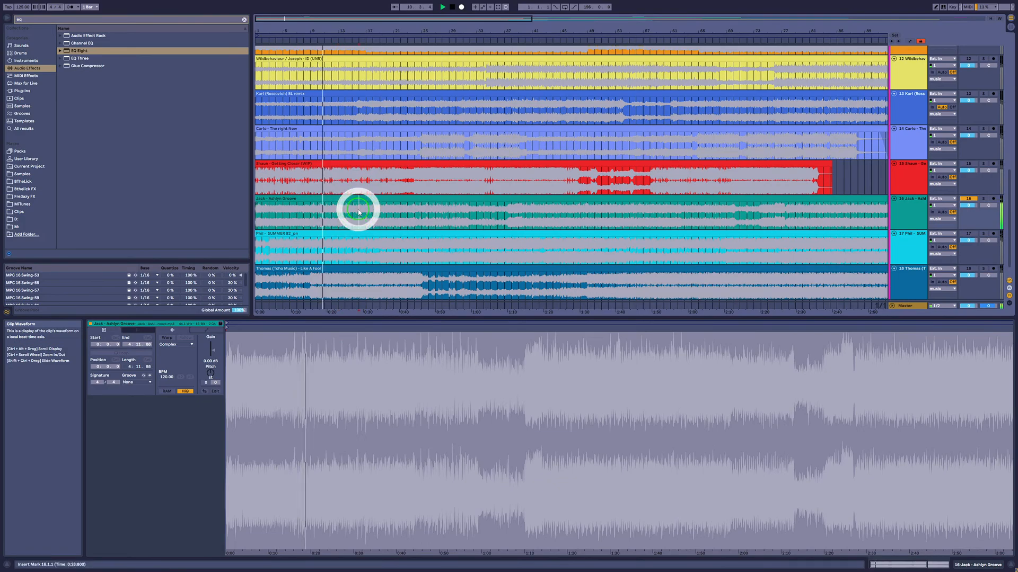
{"action": "key", "text": "space"}
{"action": "left_click", "coordinate": [375, 215]}
Return to the instrument track, activate it together with its MIDI clip at bar 17, and open that clip.
{"action": "scroll", "coordinate": [400, 206], "scroll_direction": "up", "scroll_amount": 4}
{"action": "scroll", "coordinate": [403, 196], "scroll_direction": "up", "scroll_amount": 18}
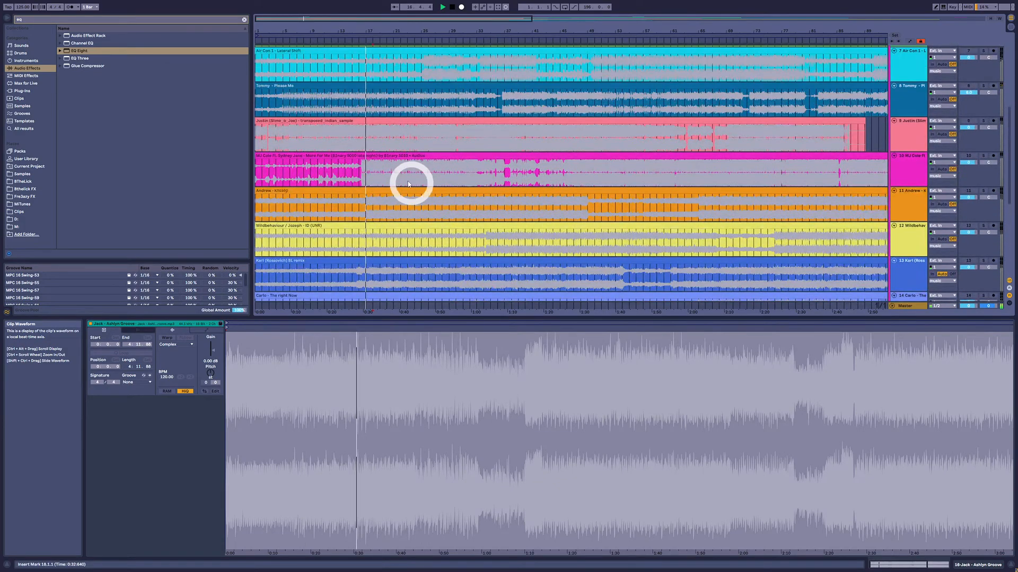
{"action": "left_click", "coordinate": [922, 93]}
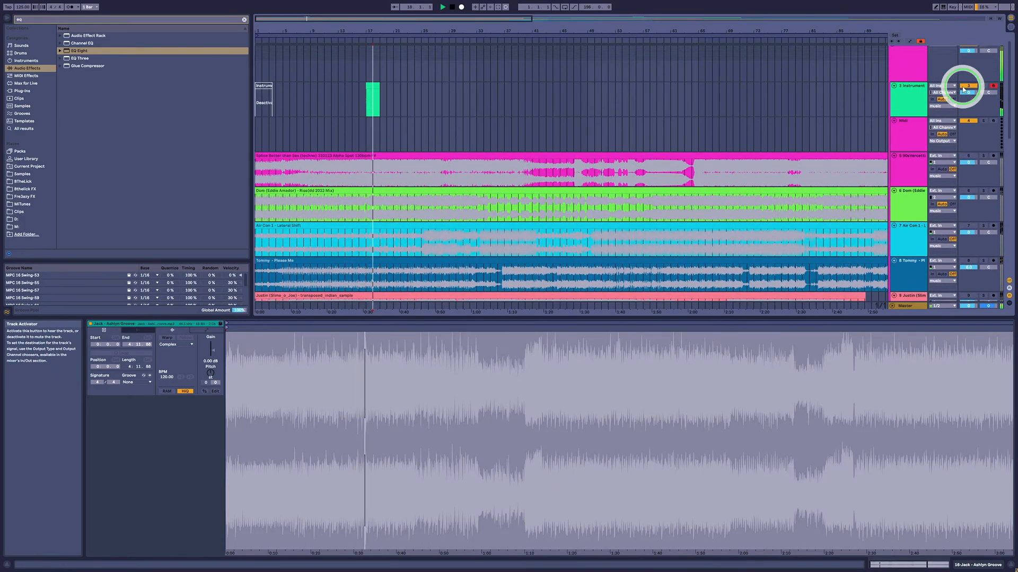
{"action": "left_click_drag", "start_coordinate": [409, 30], "coordinate": [409, 18]}
{"action": "scroll", "coordinate": [408, 134], "scroll_direction": "down", "scroll_amount": 20}
{"action": "scroll", "coordinate": [323, 204], "scroll_direction": "down", "scroll_amount": 1}
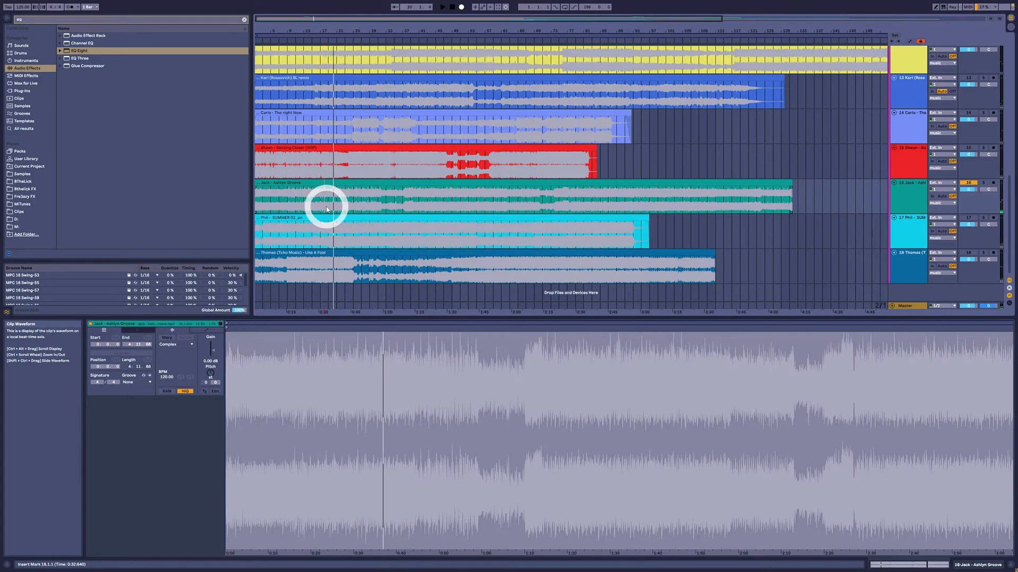
{"action": "scroll", "coordinate": [751, 240], "scroll_direction": "up", "scroll_amount": 20}
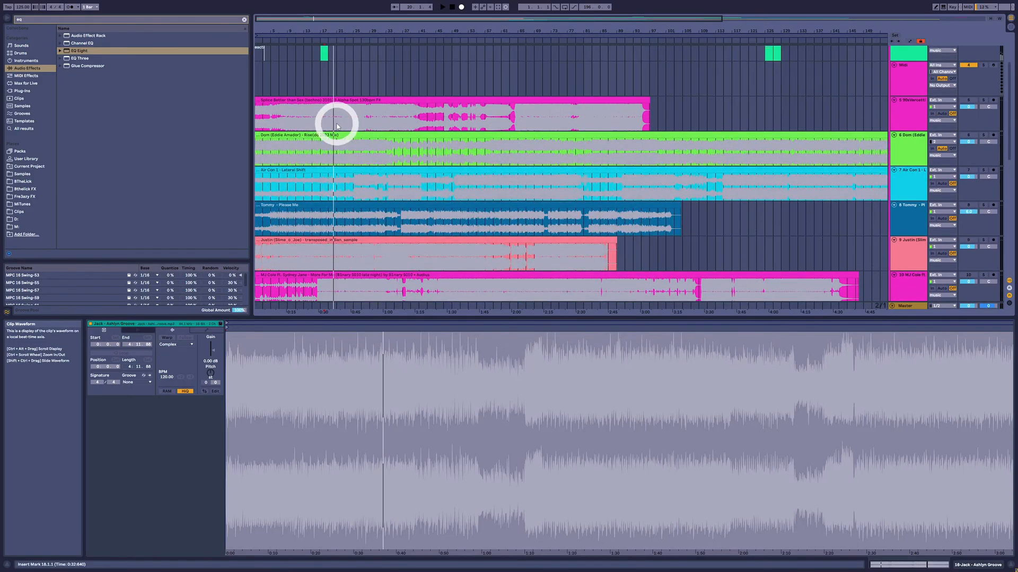
{"action": "left_click", "coordinate": [325, 97]}
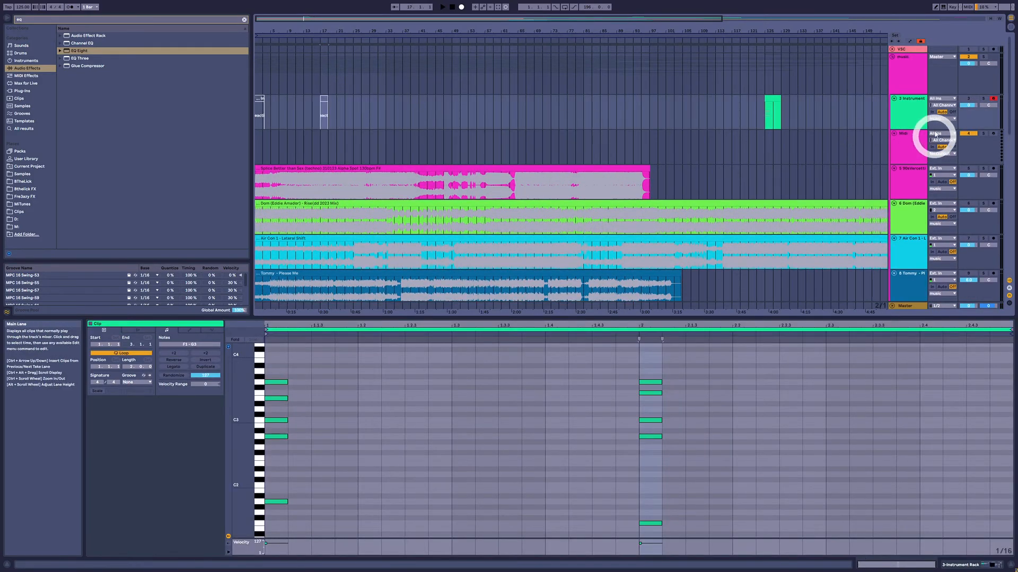
{"action": "left_click", "coordinate": [969, 99]}
{"action": "left_click", "coordinate": [322, 97]}
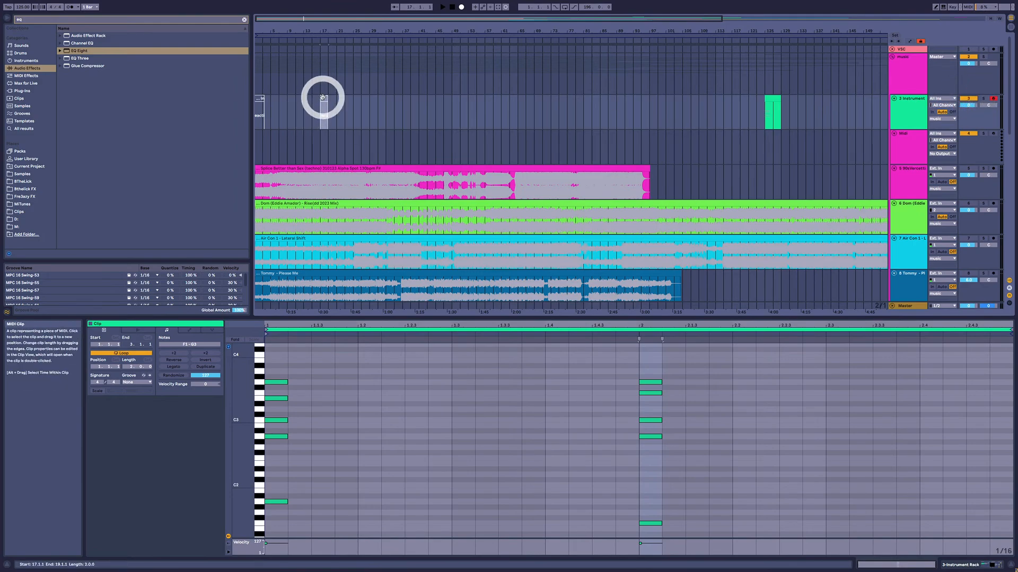
Duplicate the clip's loop twice to reach 8 bars and extend the clip's end in the arrangement.
{"action": "left_click", "coordinate": [501, 325]}
{"action": "left_click", "coordinate": [206, 367]}
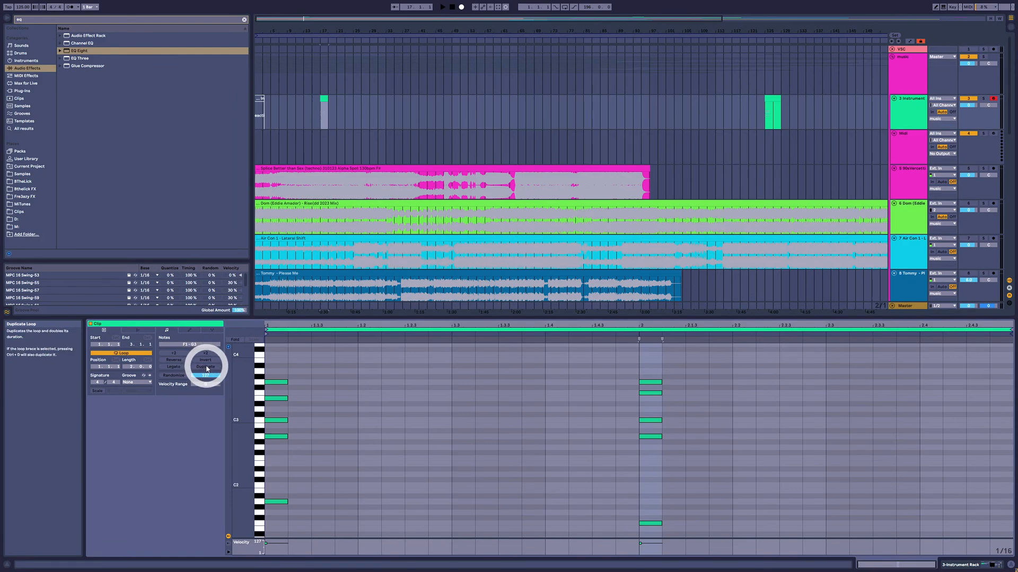
{"action": "left_click", "coordinate": [206, 366]}
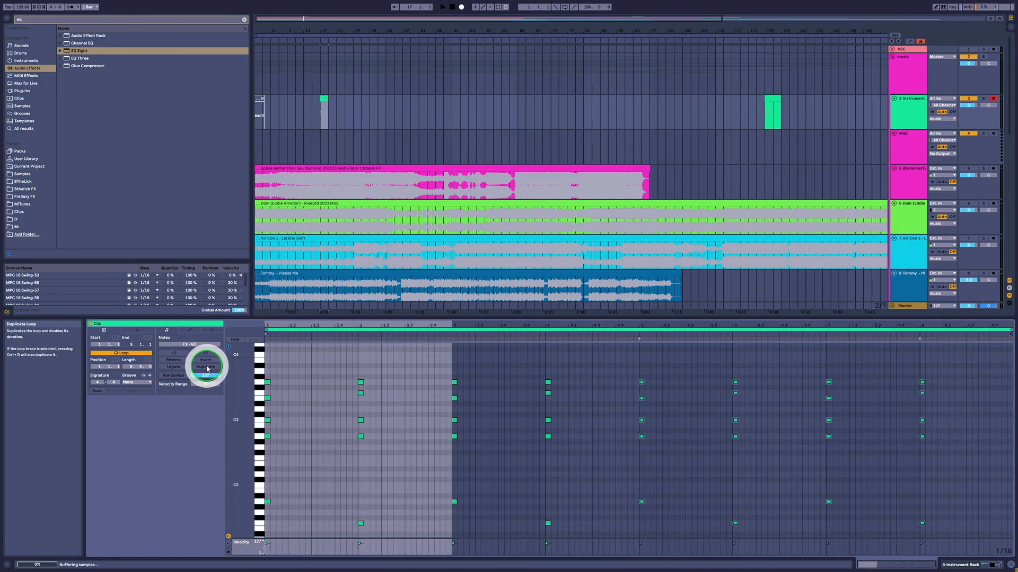
{"action": "left_click", "coordinate": [325, 98]}
{"action": "left_click_drag", "start_coordinate": [325, 98], "coordinate": [369, 100]}
Delete the repeated chords at bars 2, 3 and 5 to 8, keeping only those at bars 1 and 4.
{"action": "left_click_drag", "start_coordinate": [375, 363], "coordinate": [355, 534]}
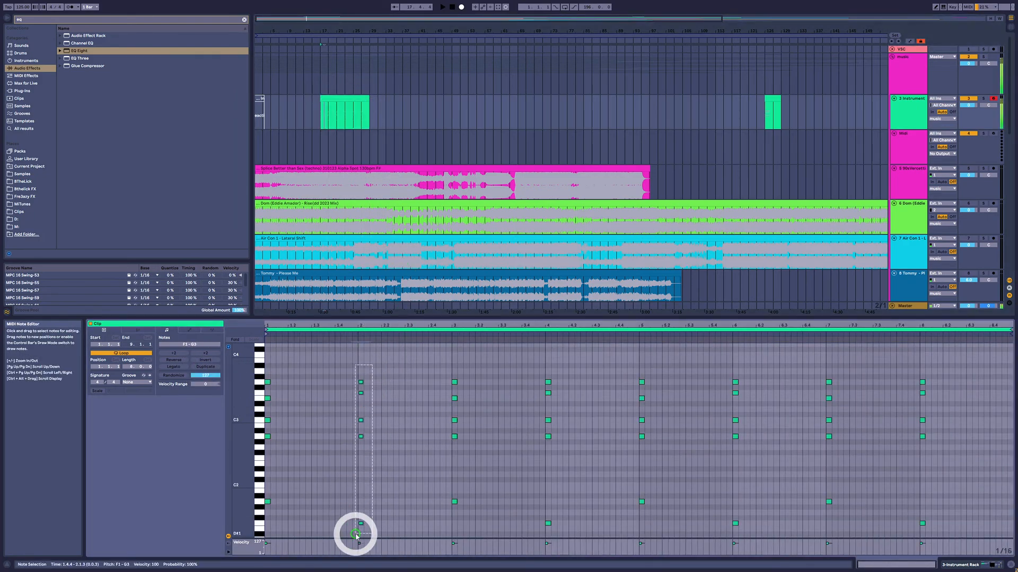
{"action": "key", "text": "Delete"}
{"action": "left_click_drag", "start_coordinate": [442, 375], "coordinate": [474, 546]}
{"action": "key", "text": "Delete"}
{"action": "left_click_drag", "start_coordinate": [601, 365], "coordinate": [1001, 553]}
{"action": "key", "text": "Delete"}
Lengthen the first chord to about 2.3, and place the second chord at bar 3 so it ends at 4.2.2.
{"action": "left_click_drag", "start_coordinate": [316, 369], "coordinate": [248, 535]}
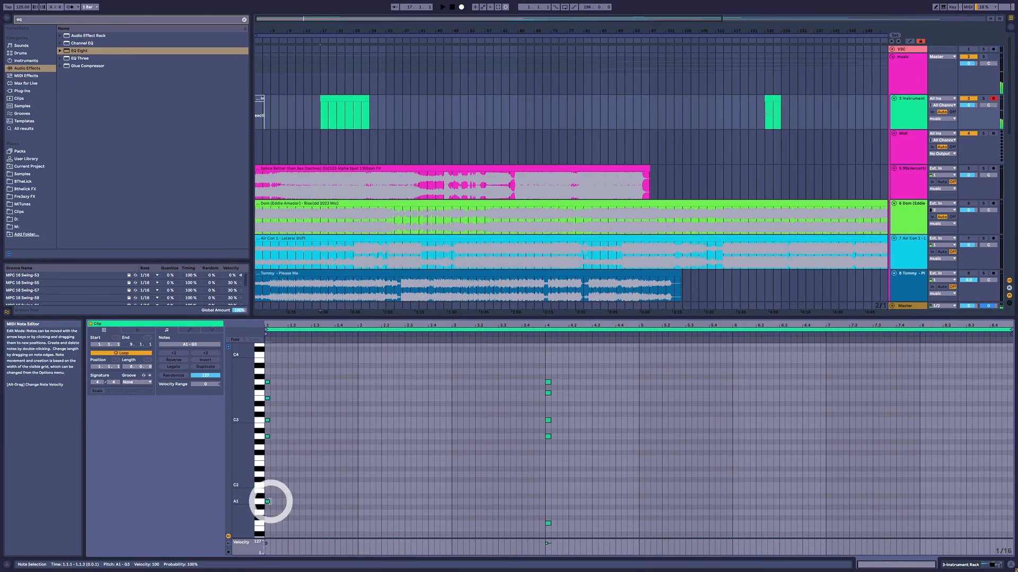
{"action": "left_click_drag", "start_coordinate": [268, 502], "coordinate": [406, 509]}
{"action": "left_click_drag", "start_coordinate": [528, 364], "coordinate": [574, 524]}
{"action": "left_click", "coordinate": [604, 408]}
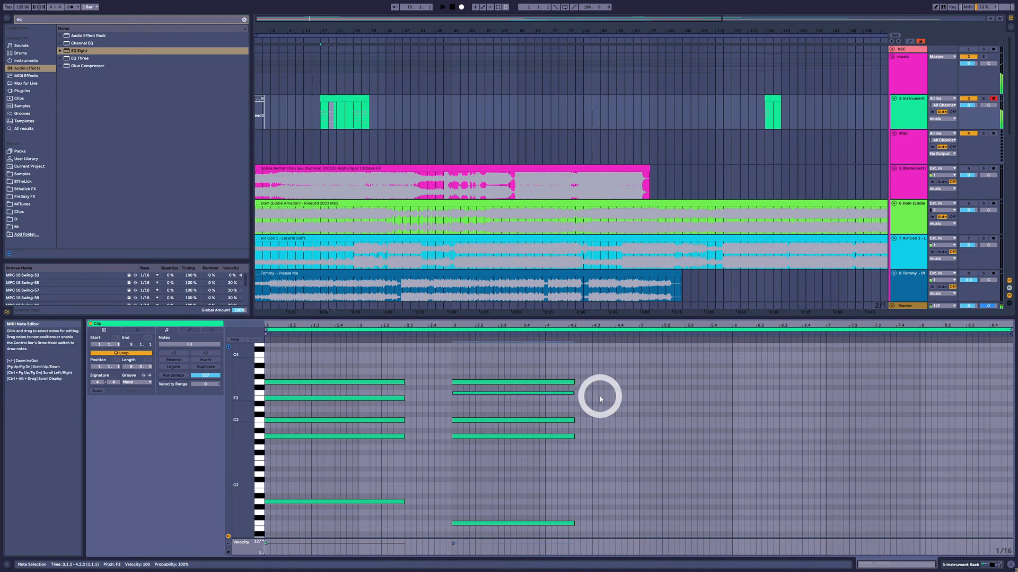
Add a short E3 note at 4.3.1 and build a bar 5 chord from a short D3 and copied C3, G3 and G1 notes.
{"action": "double_click", "coordinate": [596, 398]}
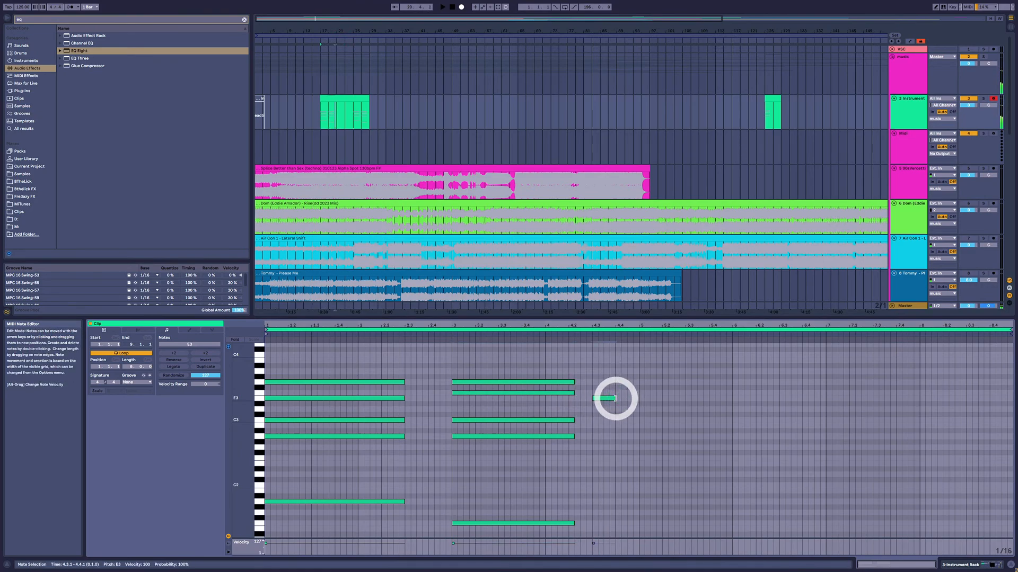
{"action": "double_click", "coordinate": [651, 408]}
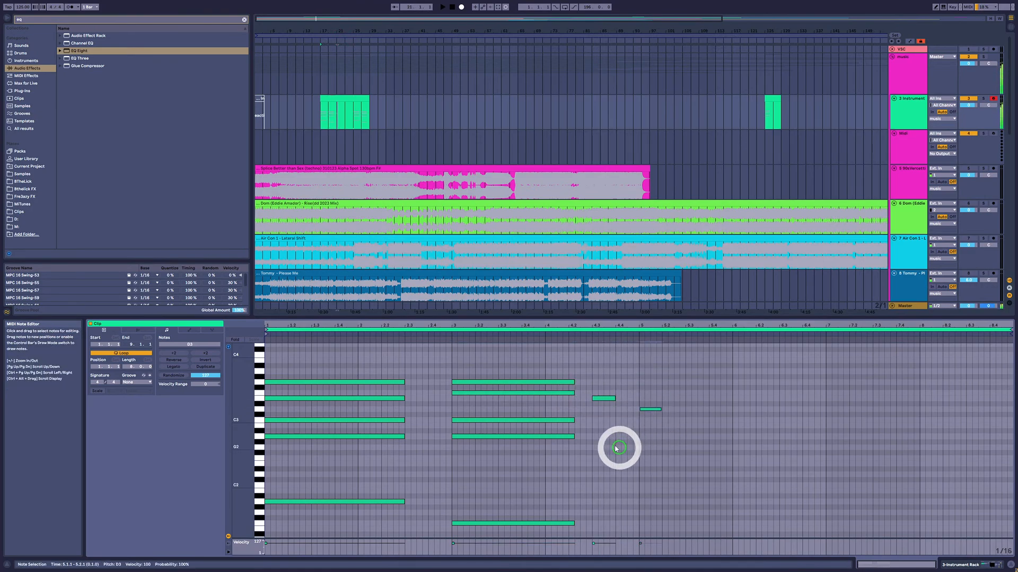
{"action": "left_click_drag", "start_coordinate": [473, 420], "coordinate": [653, 377]}
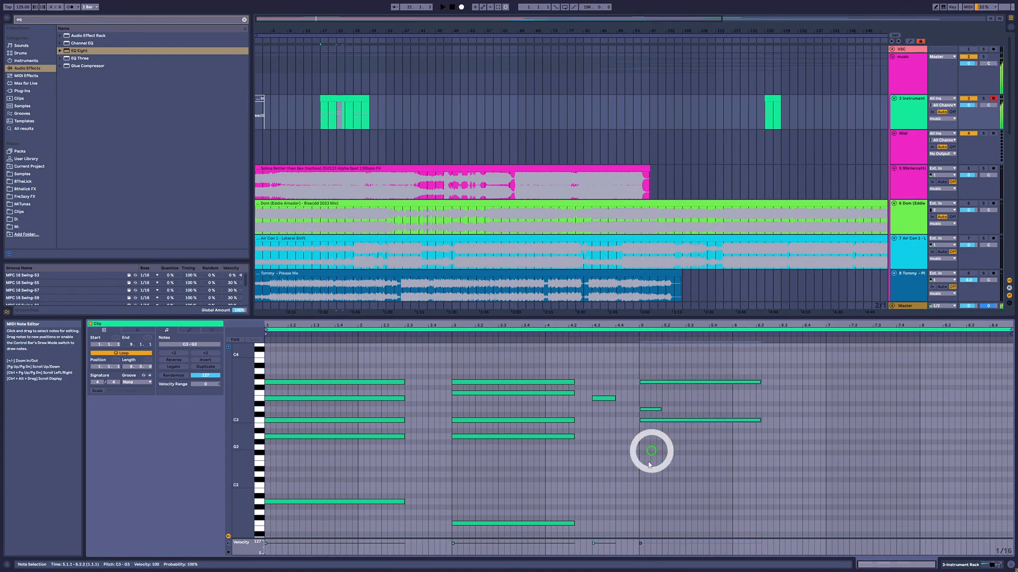
{"action": "left_click_drag", "start_coordinate": [508, 523], "coordinate": [699, 514]}
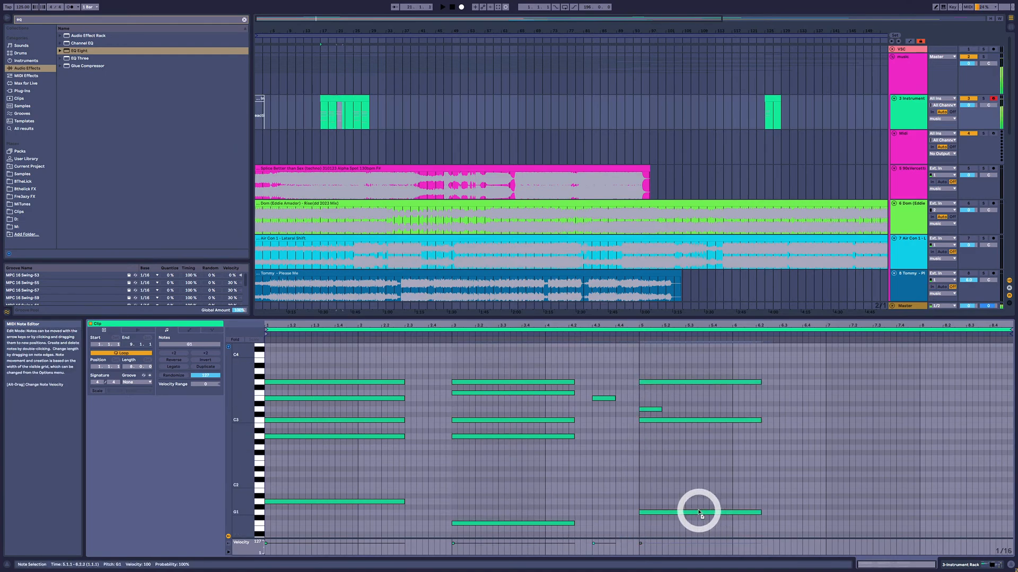
Enlarge the note editor and check the note names and sound of the bar 5 chord.
{"action": "left_click_drag", "start_coordinate": [250, 440], "coordinate": [244, 442]}
{"action": "left_click", "coordinate": [627, 442]}
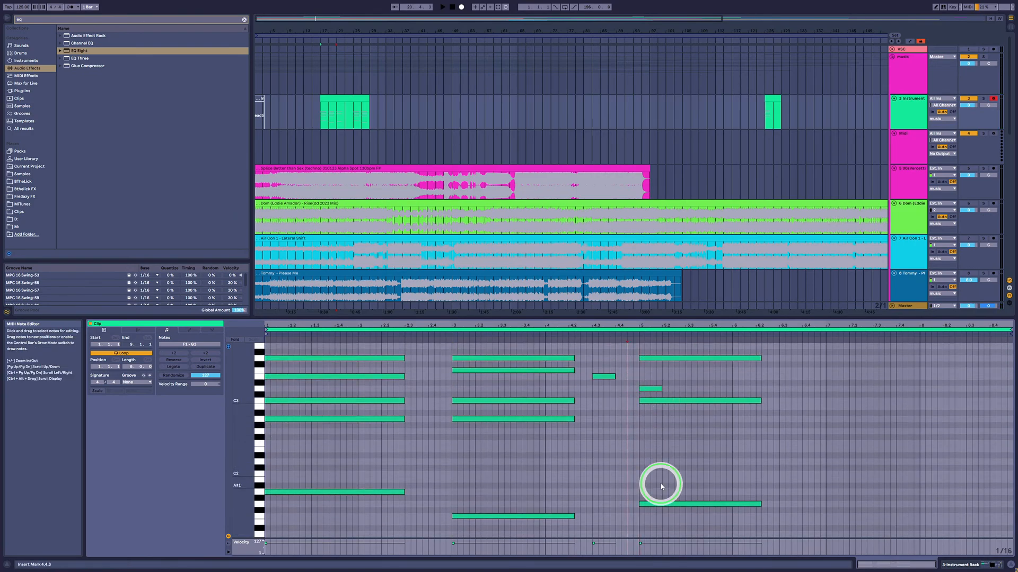
{"action": "left_click", "coordinate": [654, 382]}
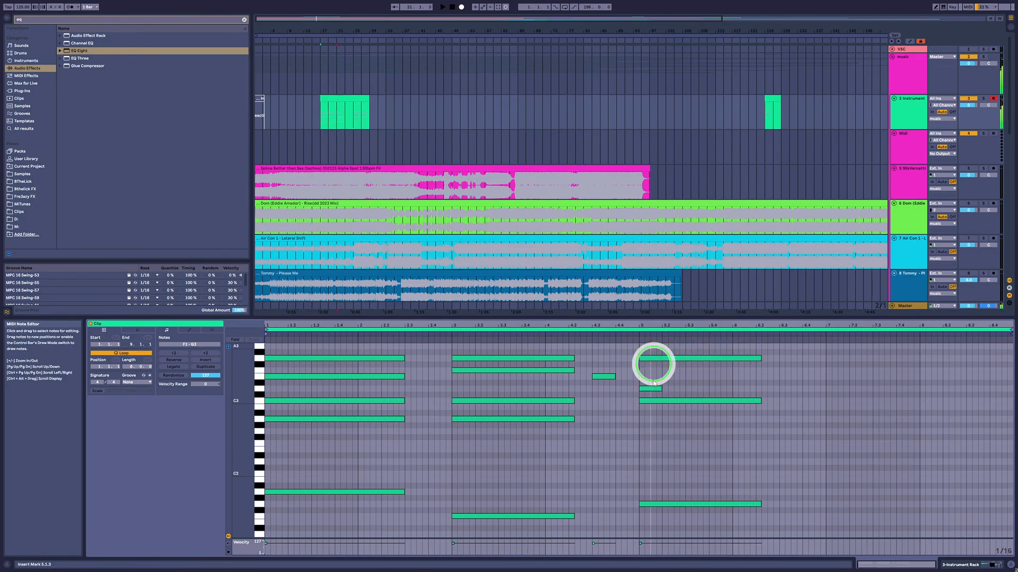
{"action": "left_click", "coordinate": [636, 453]}
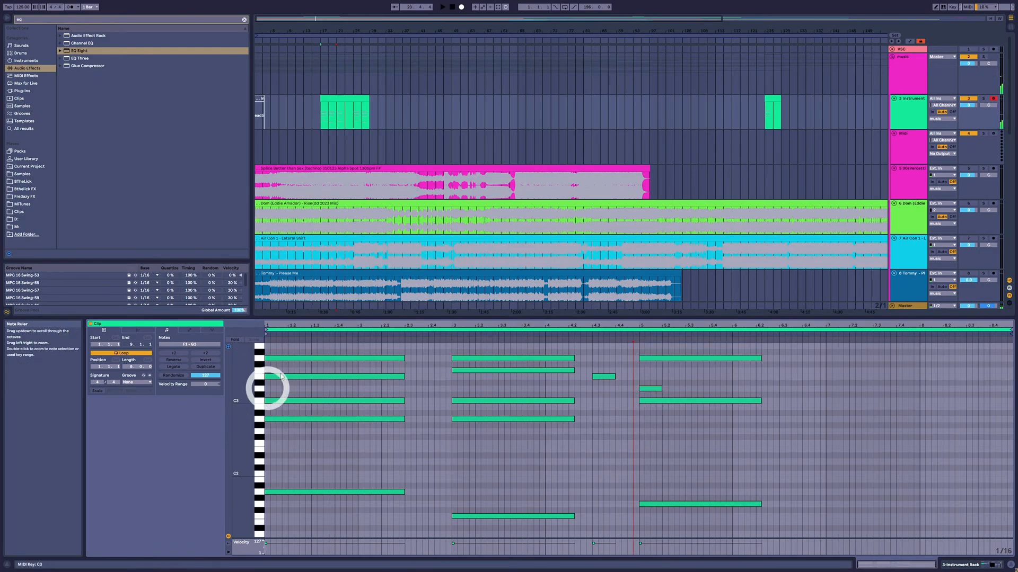
{"action": "left_click_drag", "start_coordinate": [415, 320], "coordinate": [424, 260]}
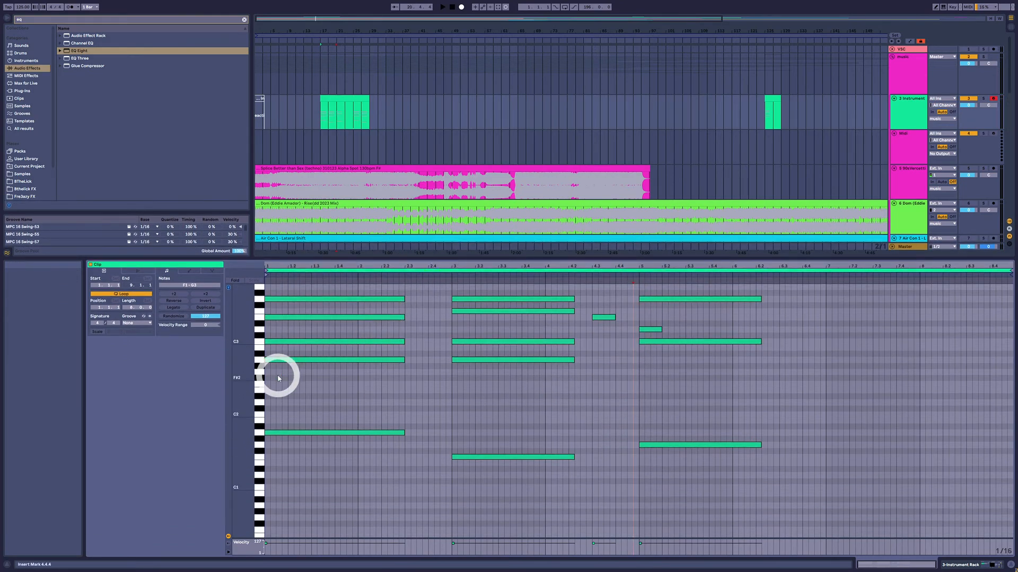
{"action": "double_click", "coordinate": [244, 375]}
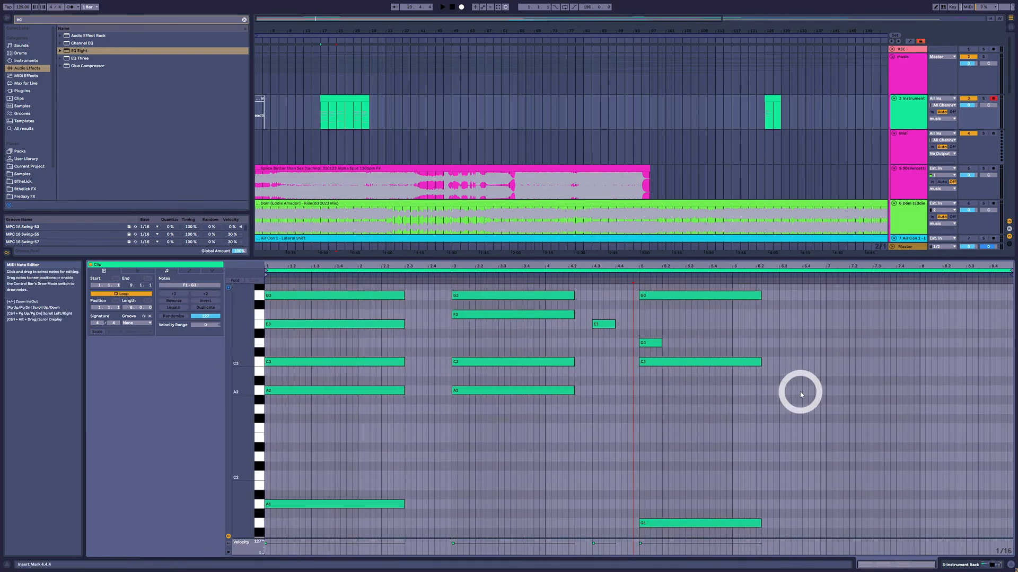
{"action": "left_click", "coordinate": [666, 525]}
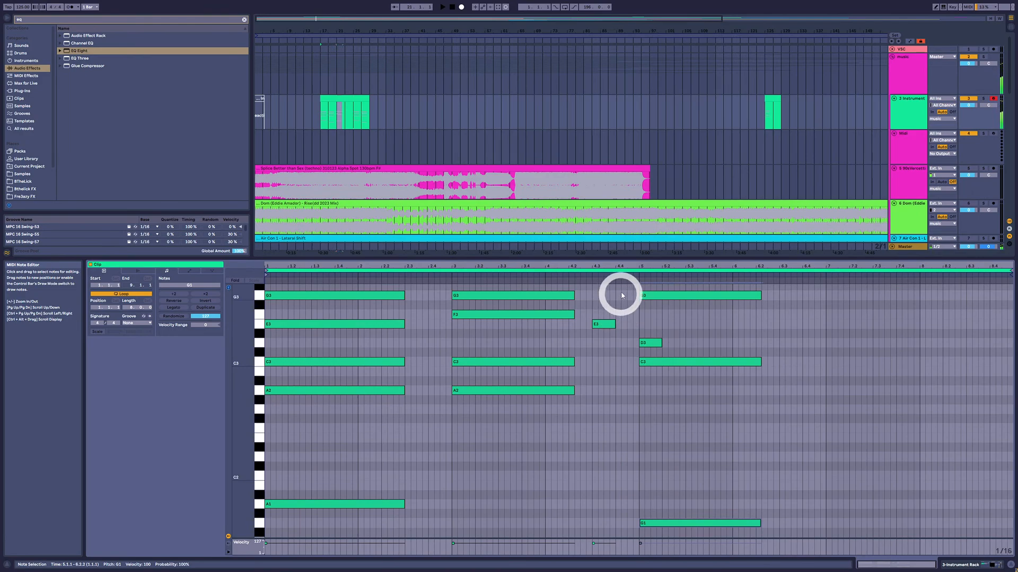
Add a short chord of G2, B2 and D3 at bar 7.
{"action": "double_click", "coordinate": [833, 392]}
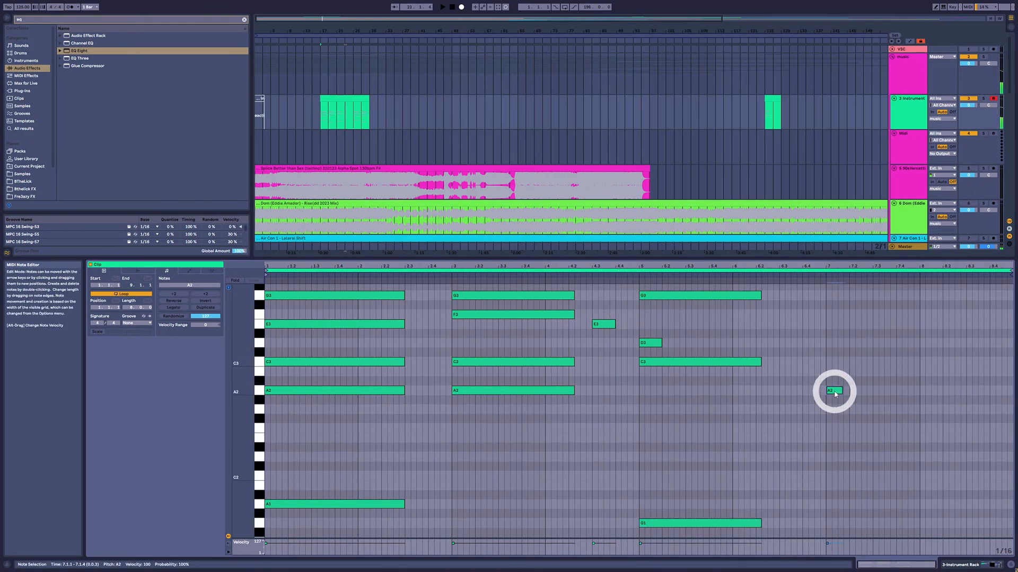
{"action": "left_click_drag", "start_coordinate": [834, 393], "coordinate": [838, 343]}
{"action": "left_click_drag", "start_coordinate": [839, 430], "coordinate": [832, 361]}
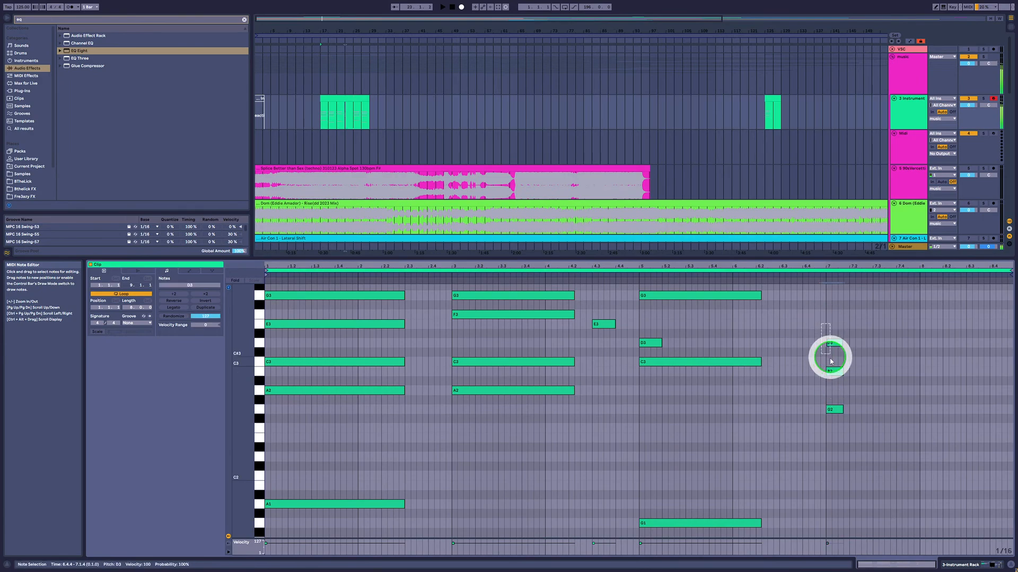
{"action": "left_click_drag", "start_coordinate": [840, 297], "coordinate": [855, 458]}
Audition the bar 7 chord and raise its B2 note to C3.
{"action": "left_click", "coordinate": [755, 402]}
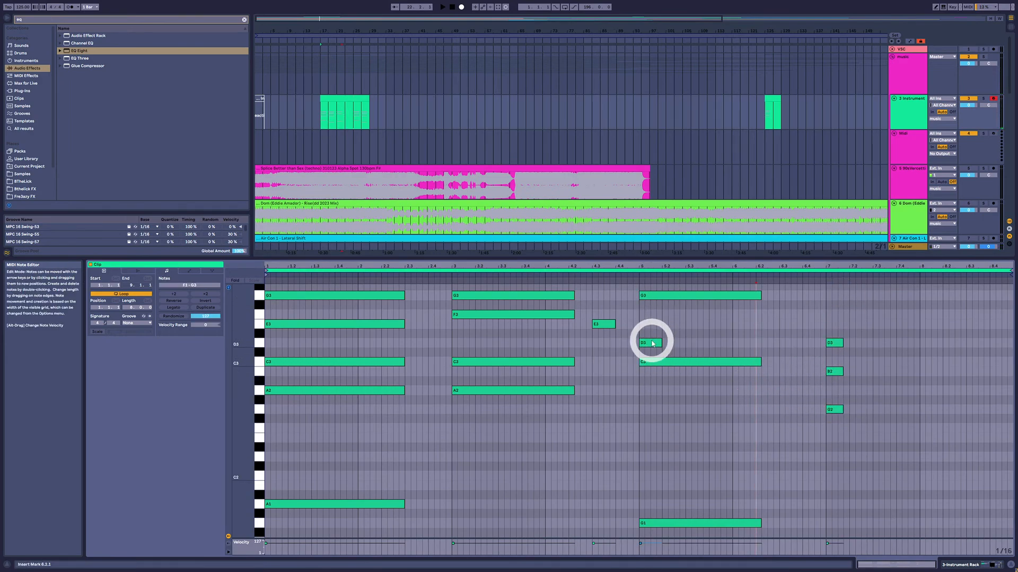
{"action": "left_click", "coordinate": [652, 362]}
{"action": "left_click", "coordinate": [826, 370]}
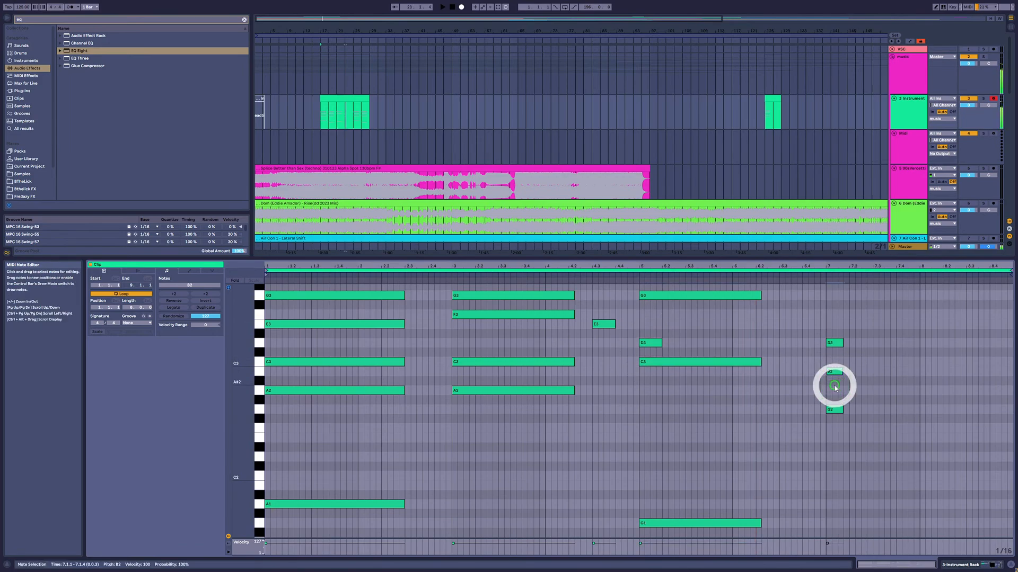
{"action": "left_click_drag", "start_coordinate": [834, 312], "coordinate": [845, 425]}
{"action": "left_click_drag", "start_coordinate": [864, 365], "coordinate": [828, 372]}
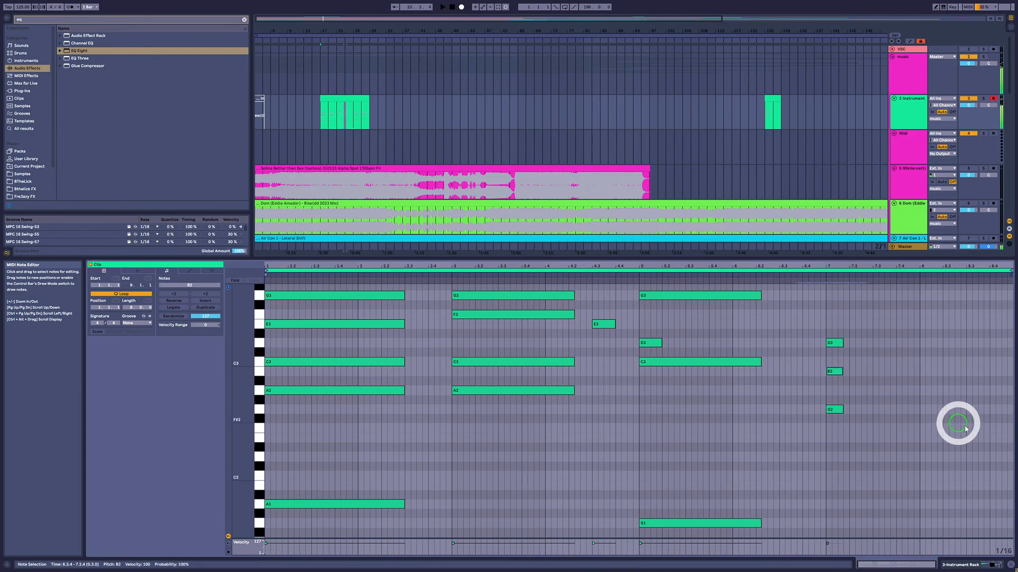
{"action": "key", "text": "Up"}
{"action": "mouse_move", "coordinate": [834, 318]}
{"action": "left_mouse_down"}
{"action": "mouse_move", "coordinate": [843, 448]}
{"action": "mouse_move", "coordinate": [831, 431]}
{"action": "mouse_move", "coordinate": [836, 336]}
{"action": "left_mouse_up"}
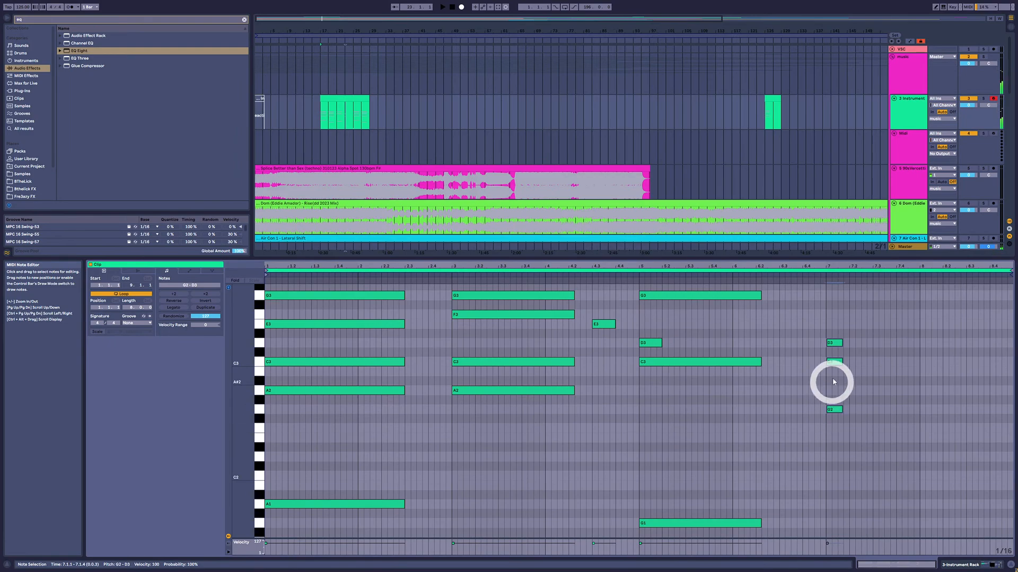
{"action": "left_click_drag", "start_coordinate": [836, 321], "coordinate": [825, 479]}
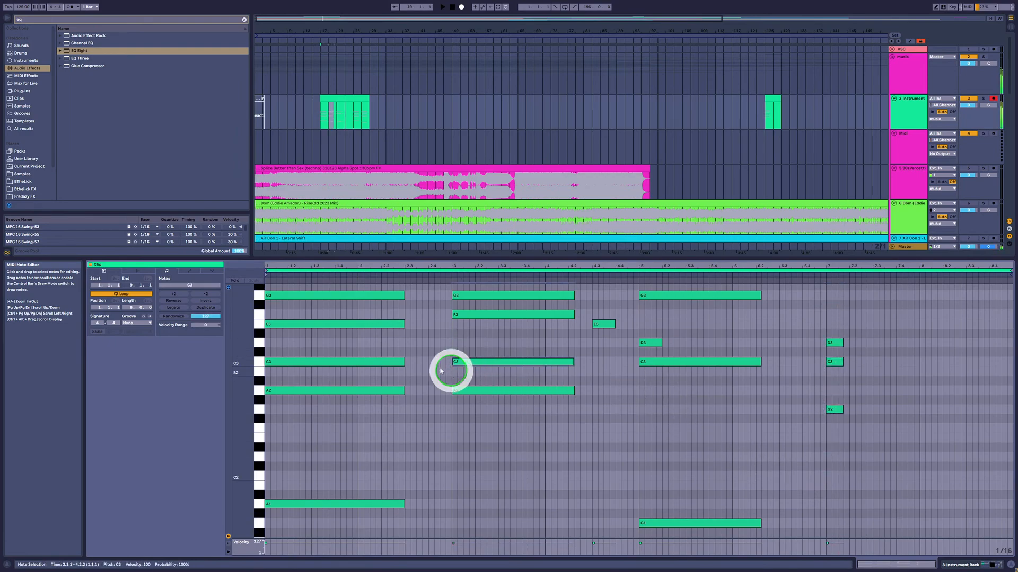
Compare the C3 and G3 notes shared by the chords at bars 1, 3 and 5.
{"action": "left_click", "coordinate": [346, 362]}
{"action": "left_click", "coordinate": [517, 361]}
{"action": "left_click", "coordinate": [673, 362]}
{"action": "left_click", "coordinate": [686, 295]}
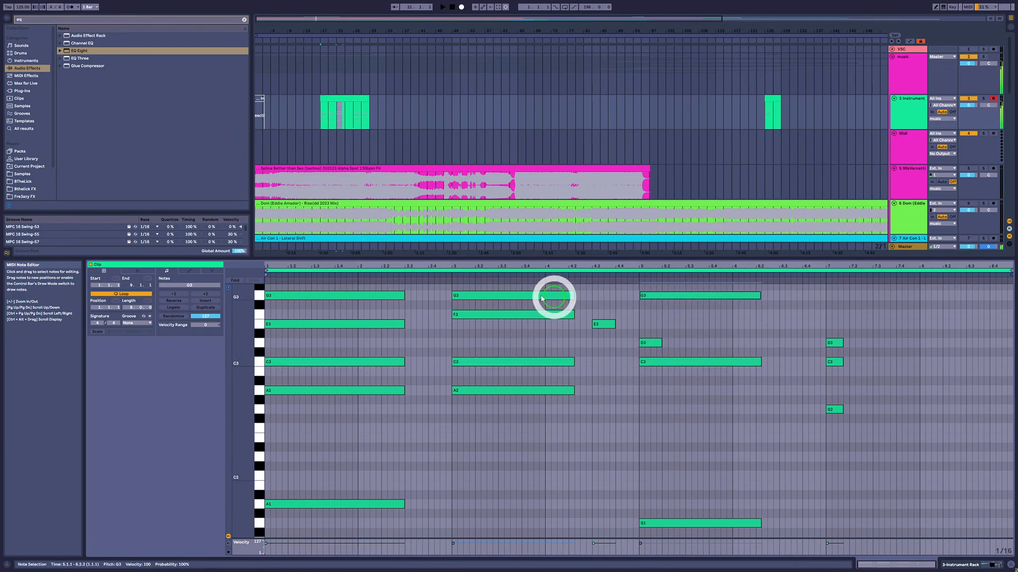
{"action": "left_click", "coordinate": [555, 295]}
{"action": "left_click", "coordinate": [332, 296]}
Lengthen the short D3 note in the bar 5 chord so that it ends at 6.2.3.
{"action": "scroll", "coordinate": [382, 387], "scroll_direction": "up", "scroll_amount": 1}
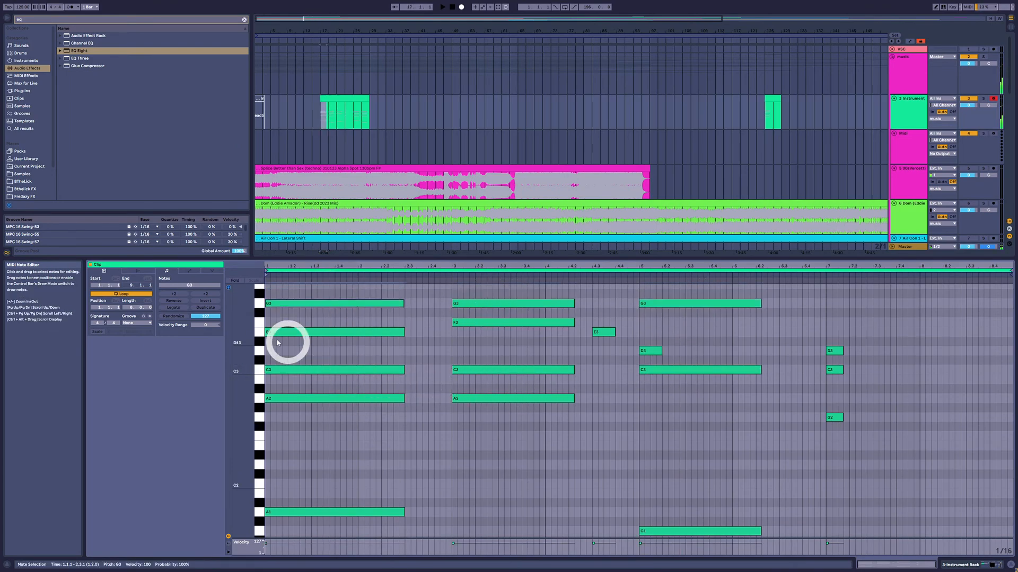
{"action": "left_click_drag", "start_coordinate": [244, 347], "coordinate": [241, 348]}
{"action": "left_click_drag", "start_coordinate": [561, 500], "coordinate": [482, 569]}
{"action": "key", "text": "ctrl+z"}
{"action": "left_click_drag", "start_coordinate": [699, 304], "coordinate": [648, 540]}
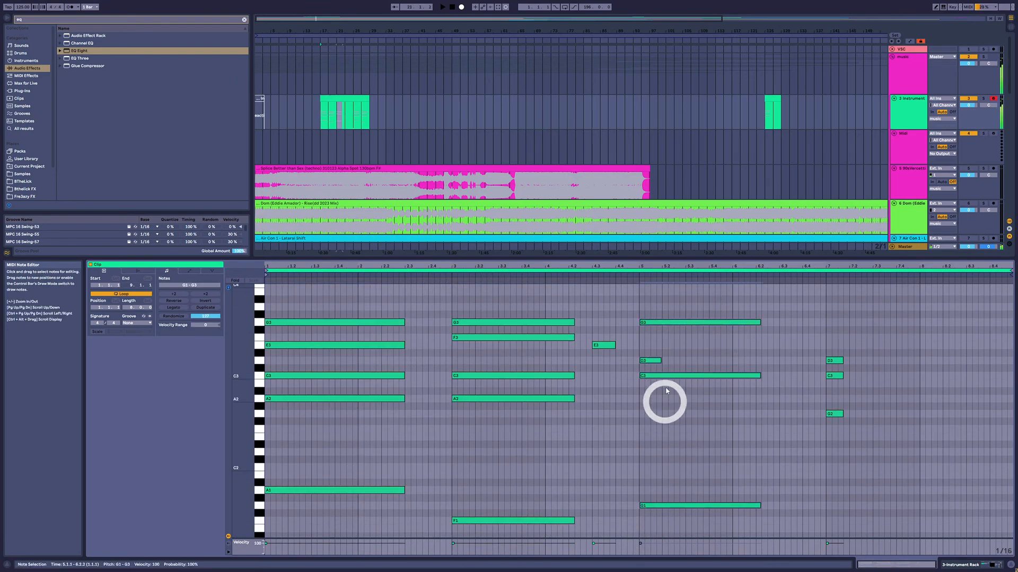
{"action": "left_click", "coordinate": [674, 360]}
{"action": "left_click_drag", "start_coordinate": [663, 361], "coordinate": [768, 360]}
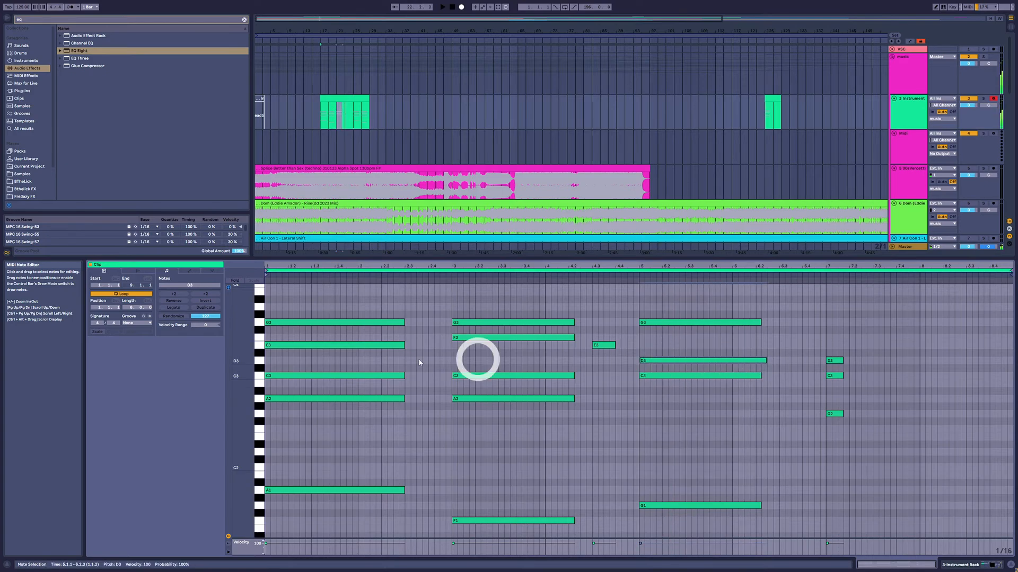
Audition the three full chords at bars 1, 3 and 5 in turn.
{"action": "left_click_drag", "start_coordinate": [312, 300], "coordinate": [296, 539]}
{"action": "left_click_drag", "start_coordinate": [487, 308], "coordinate": [477, 419]}
{"action": "left_click_drag", "start_coordinate": [684, 281], "coordinate": [659, 504]}
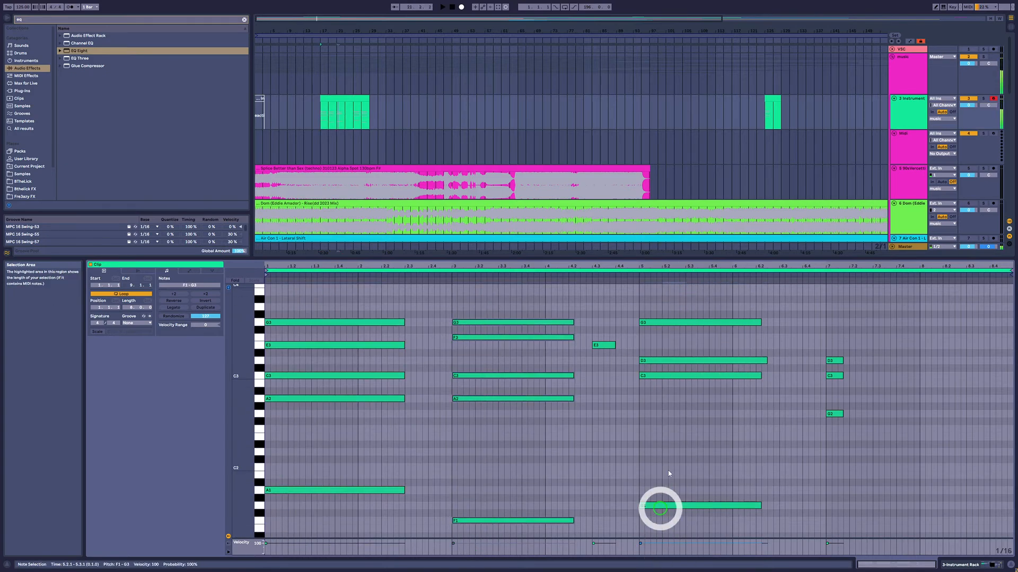
Audition the full bar 5 chord and play the arrangement from bar 17 to hear the chord progression.
{"action": "left_click_drag", "start_coordinate": [666, 318], "coordinate": [656, 549]}
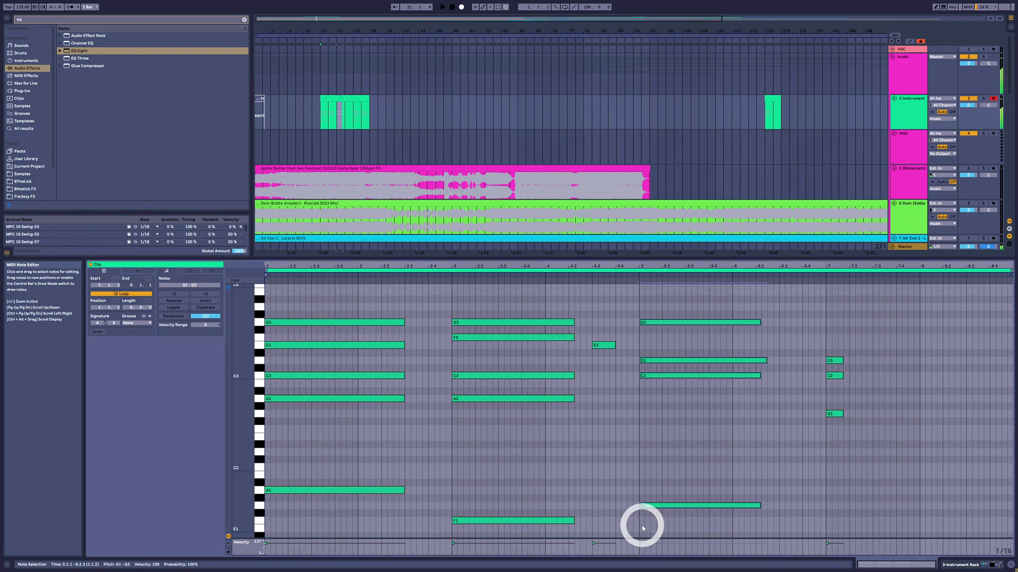
{"action": "scroll", "coordinate": [370, 223], "scroll_direction": "down", "scroll_amount": 3}
{"action": "scroll", "coordinate": [400, 189], "scroll_direction": "up", "scroll_amount": 2}
{"action": "left_click", "coordinate": [322, 99]}
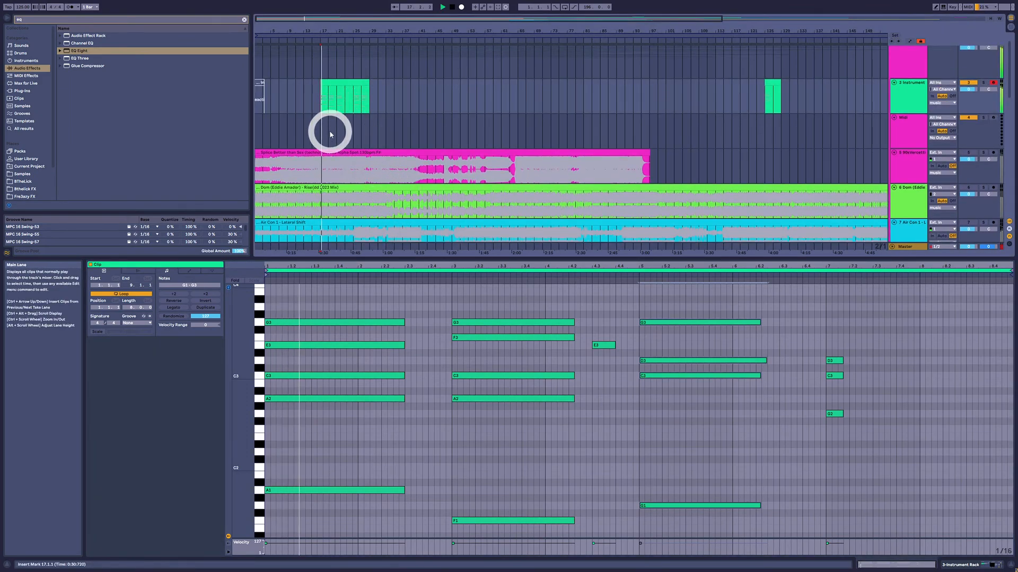
{"action": "scroll", "coordinate": [461, 135], "scroll_direction": "down", "scroll_amount": 2}
{"action": "scroll", "coordinate": [686, 149], "scroll_direction": "up", "scroll_amount": 2}
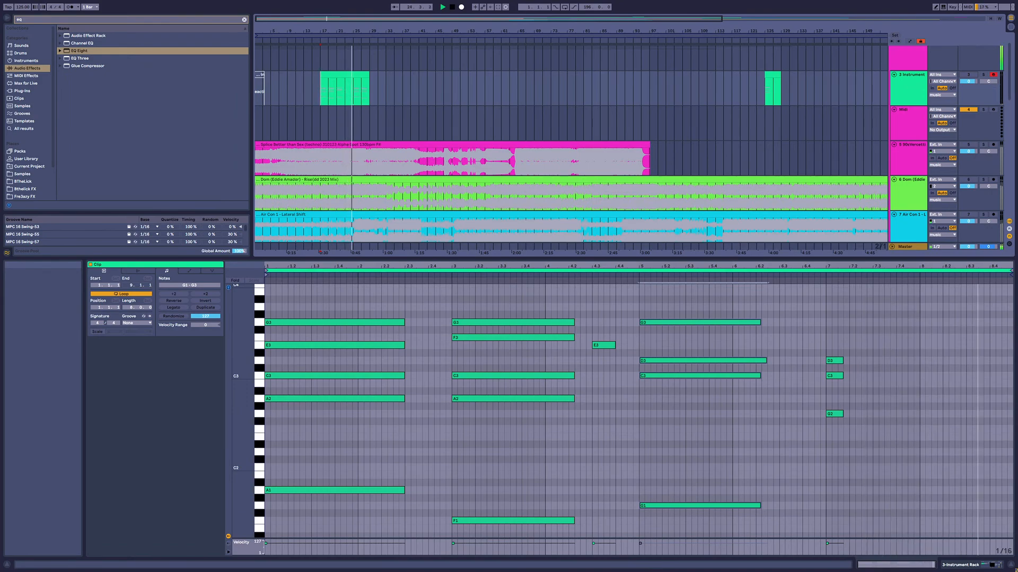
Play the Ashlyn Groove clip from bar 17 to hear it against the chords.
{"action": "scroll", "coordinate": [404, 199], "scroll_direction": "down", "scroll_amount": 8}
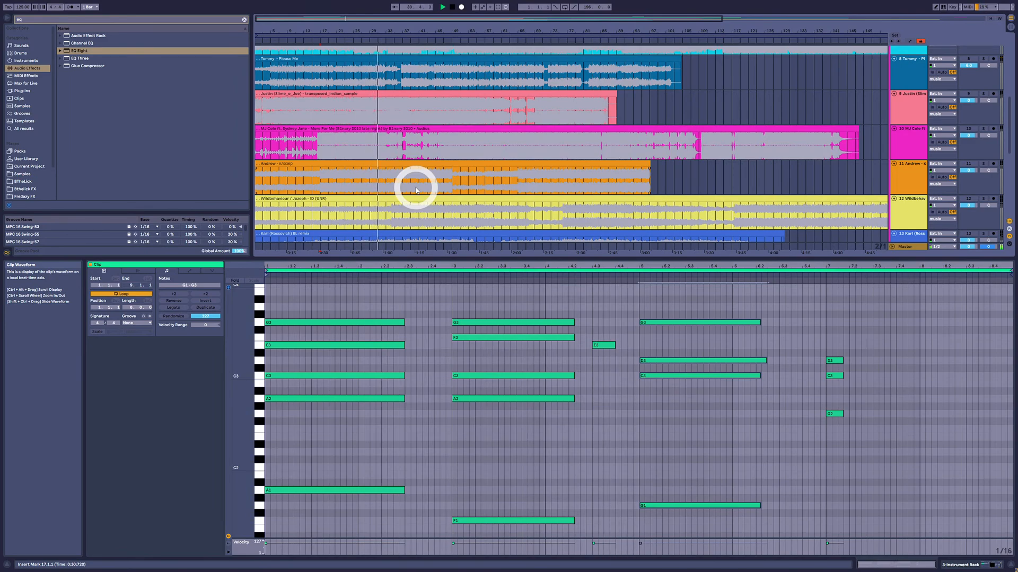
{"action": "scroll", "coordinate": [363, 211], "scroll_direction": "down", "scroll_amount": 5}
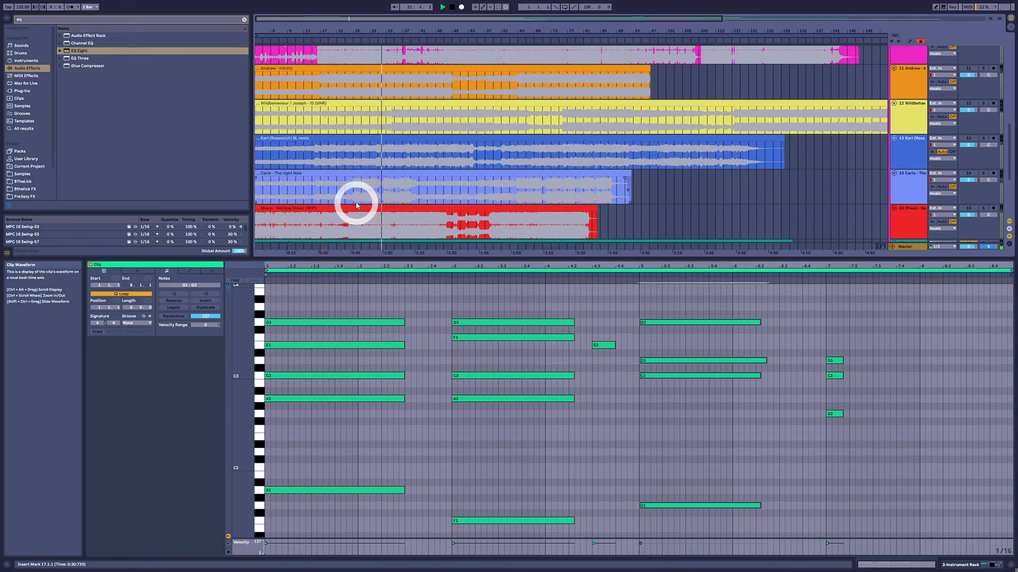
{"action": "scroll", "coordinate": [356, 205], "scroll_direction": "down", "scroll_amount": 6}
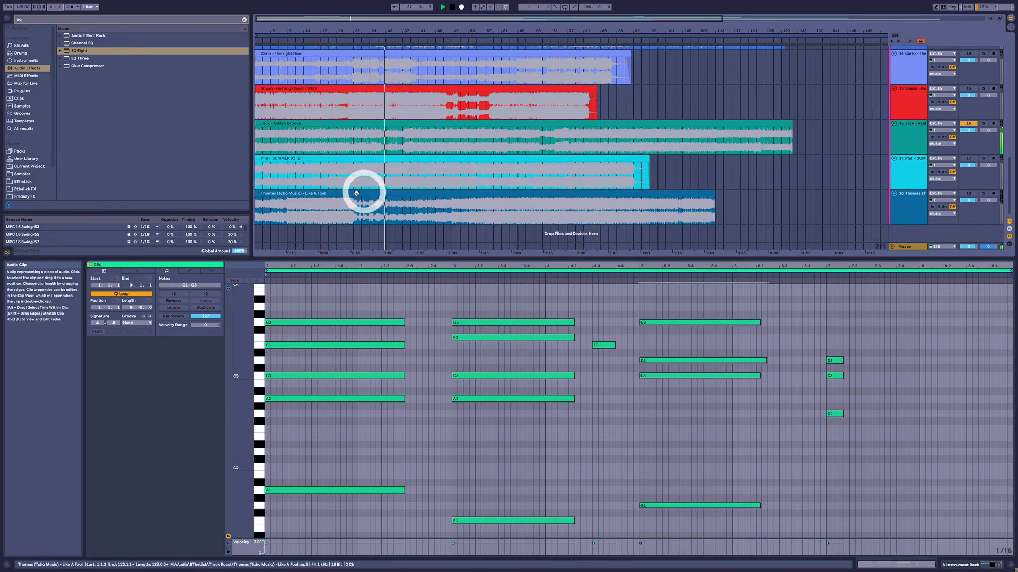
{"action": "left_click", "coordinate": [319, 144]}
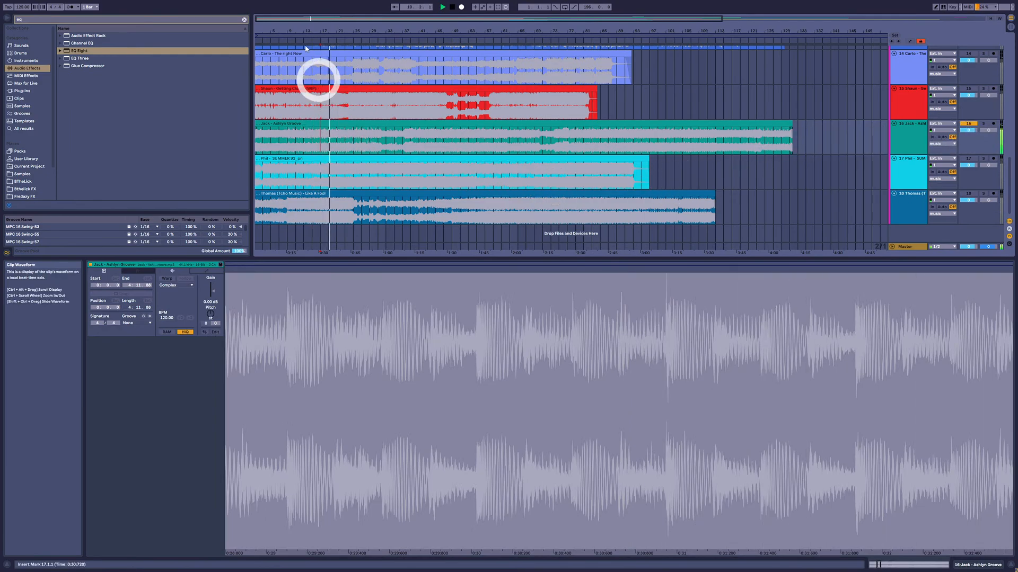
{"action": "left_click_drag", "start_coordinate": [316, 27], "coordinate": [320, 29]}
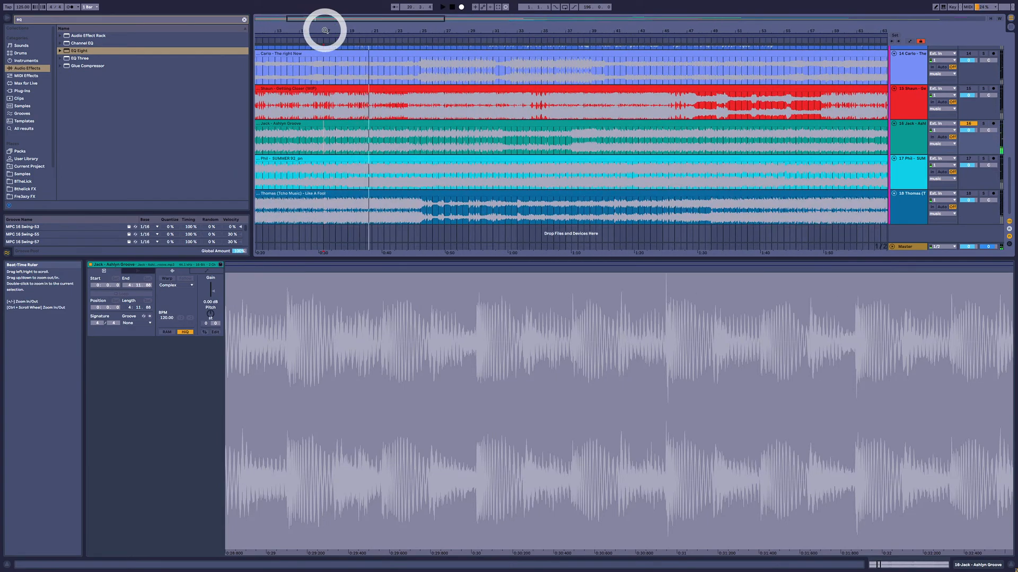
Reopen the MIDI chord clip on the instrument track and delete the short three-note chord at bar 7.
{"action": "scroll", "coordinate": [580, 141], "scroll_direction": "up", "scroll_amount": 10}
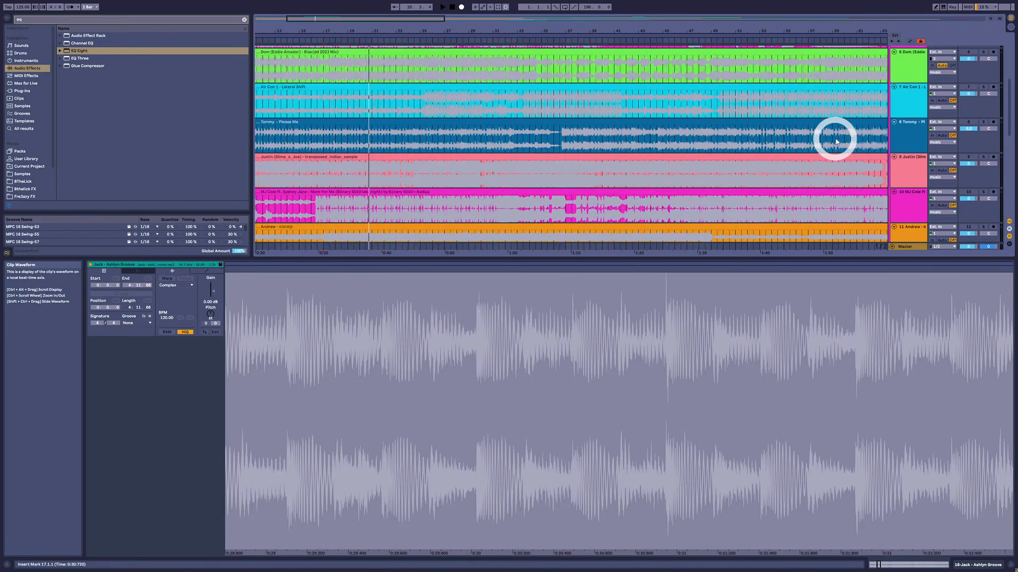
{"action": "left_click", "coordinate": [375, 61]}
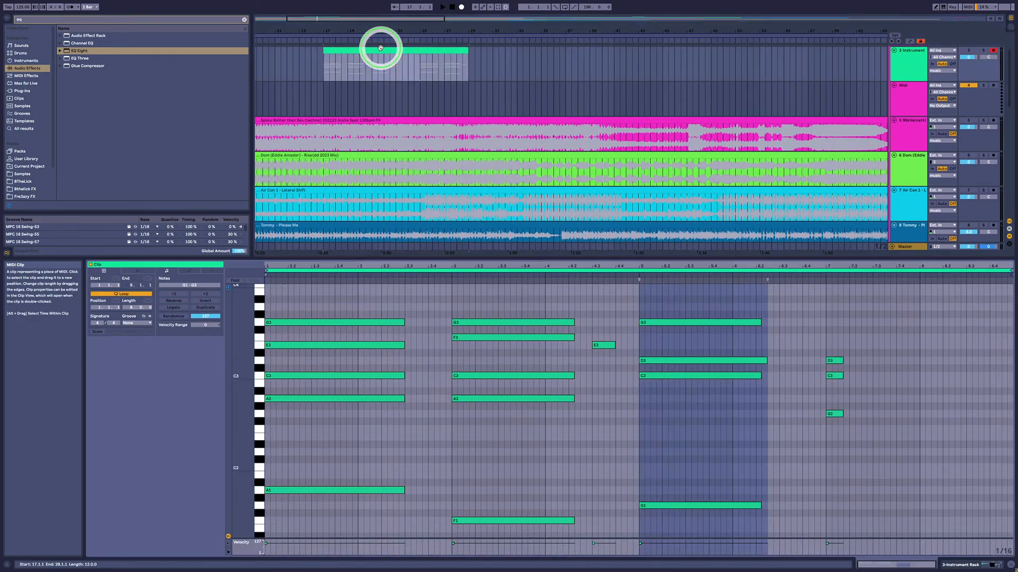
{"action": "left_click", "coordinate": [685, 314]}
{"action": "left_click_drag", "start_coordinate": [847, 334], "coordinate": [824, 432]}
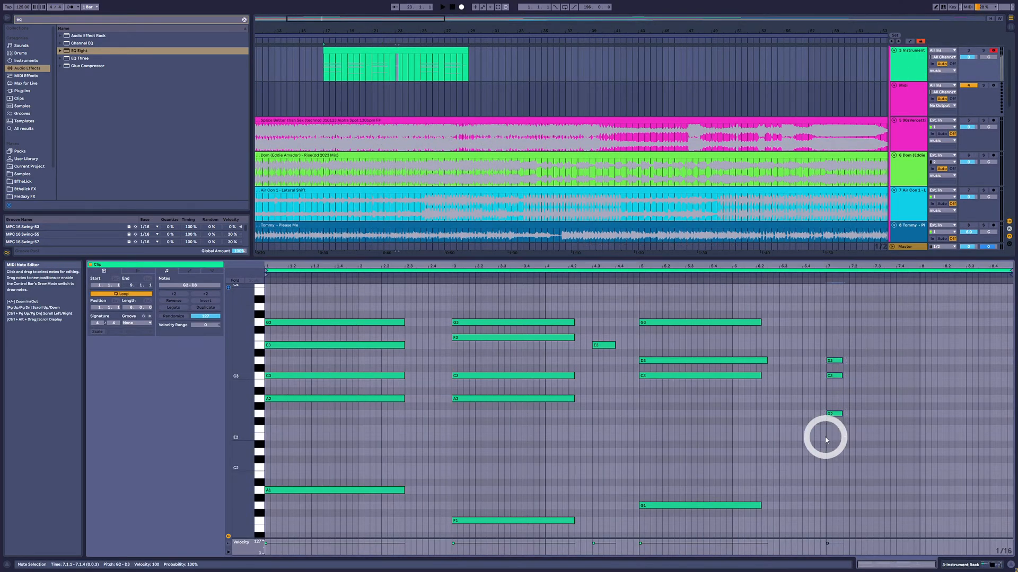
{"action": "key", "text": "Delete"}
Copy the A2, C3, E3 and G3 notes of the bar 1 chord to bar 7 and add a D2 bass note below.
{"action": "left_click_drag", "start_coordinate": [345, 309], "coordinate": [321, 426]}
{"action": "left_click_drag", "start_coordinate": [283, 398], "coordinate": [843, 458]}
{"action": "left_click", "coordinate": [840, 401]}
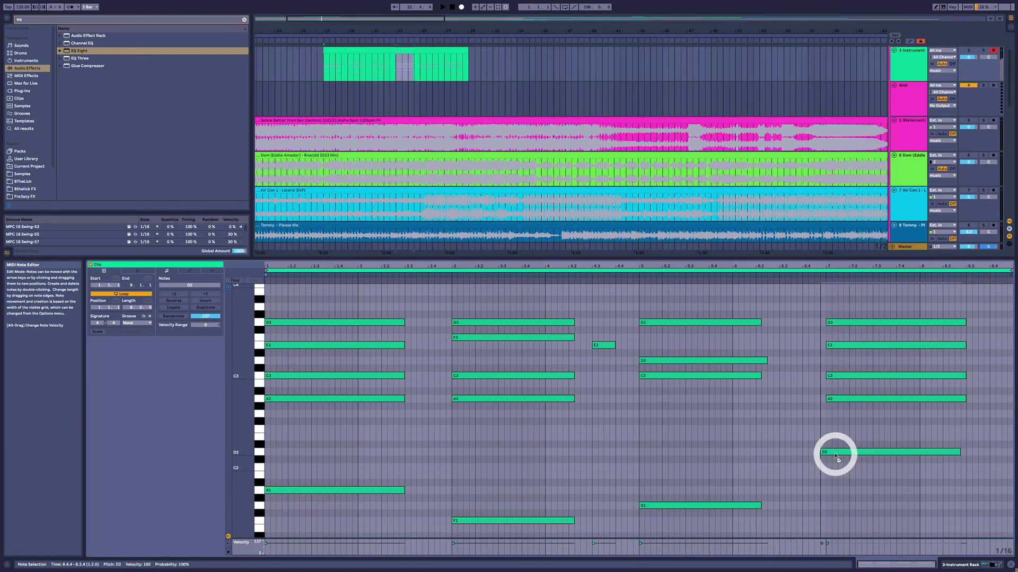
{"action": "left_click", "coordinate": [836, 433]}
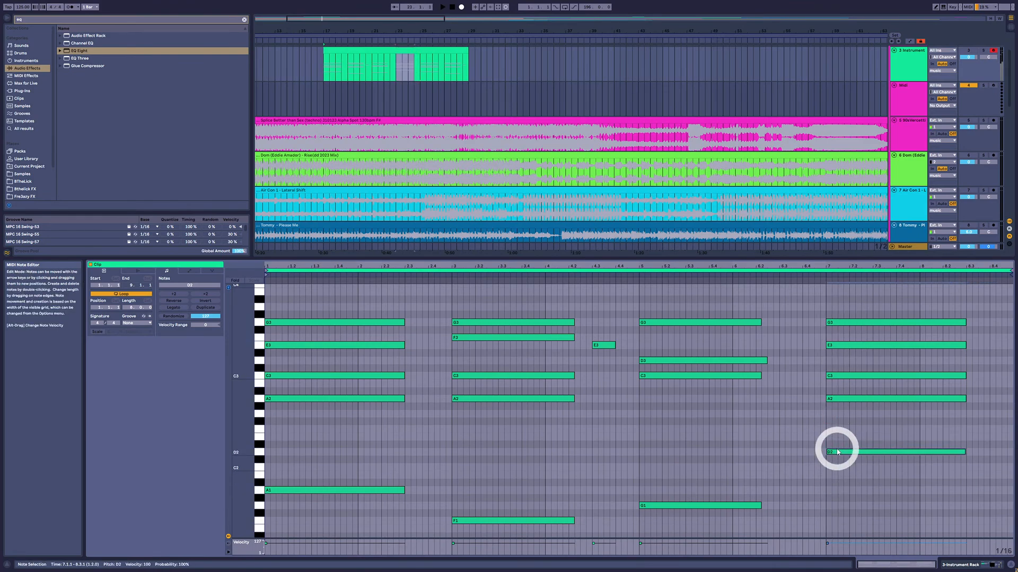
{"action": "left_click_drag", "start_coordinate": [245, 432], "coordinate": [289, 432]}
{"action": "left_click", "coordinate": [827, 450]}
{"action": "left_click", "coordinate": [843, 463]}
Try adding an F2 note between the D2 and A2 notes of the bar 7 chord.
{"action": "scroll", "coordinate": [844, 403], "scroll_direction": "up", "scroll_amount": 3}
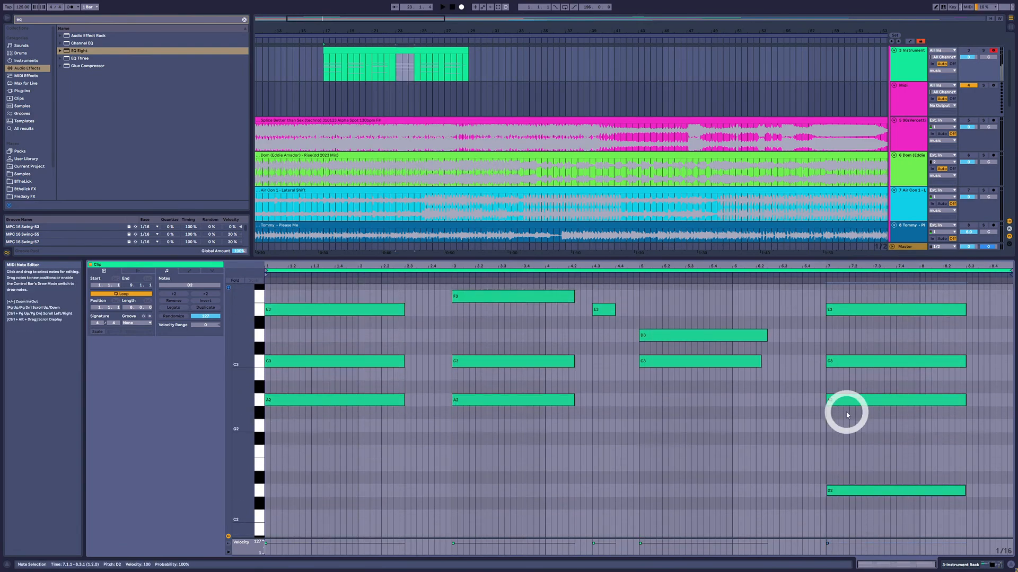
{"action": "left_click_drag", "start_coordinate": [854, 503], "coordinate": [856, 466]}
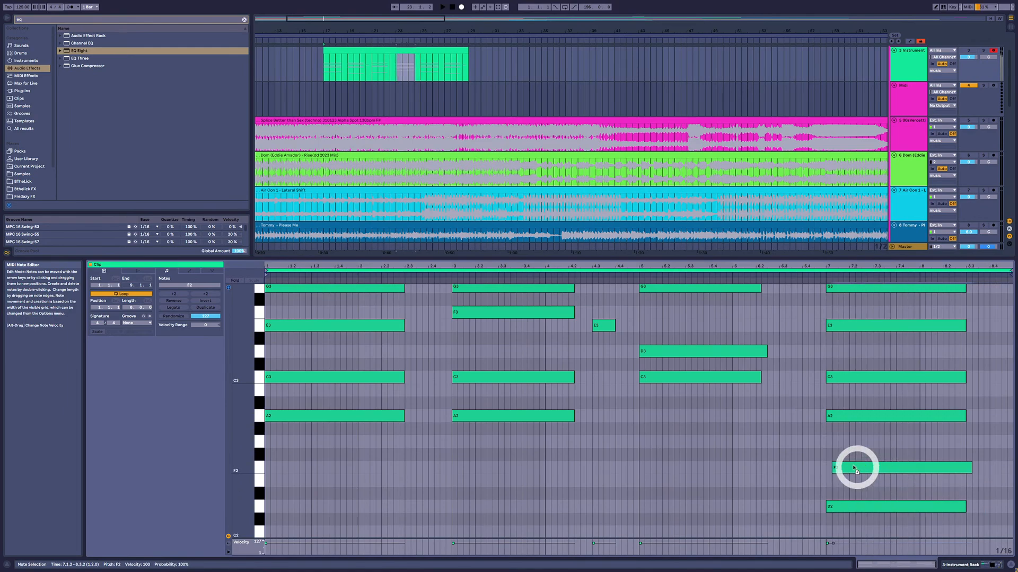
{"action": "left_click_drag", "start_coordinate": [825, 396], "coordinate": [845, 526]}
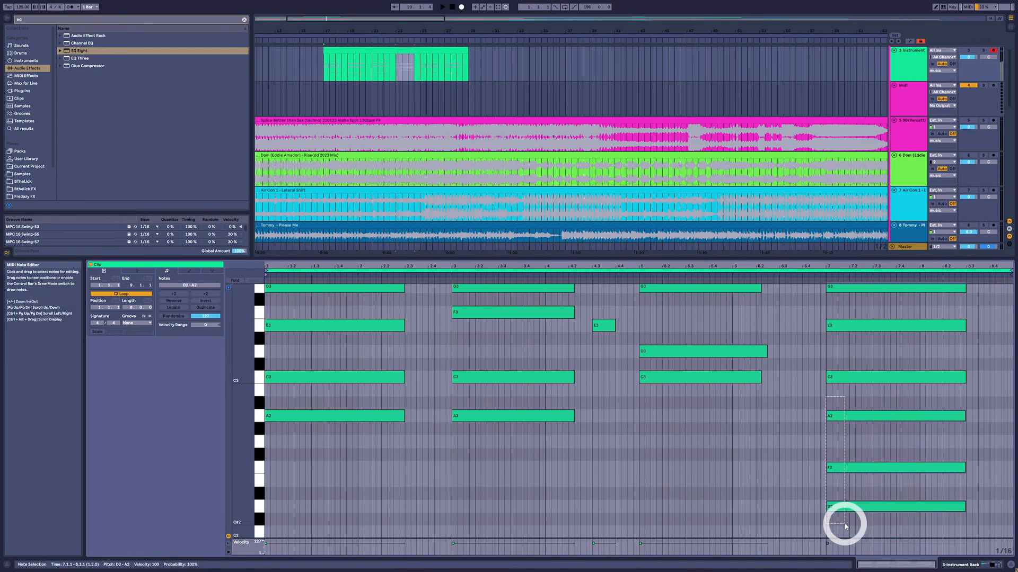
{"action": "key", "text": "ctrl+z"}
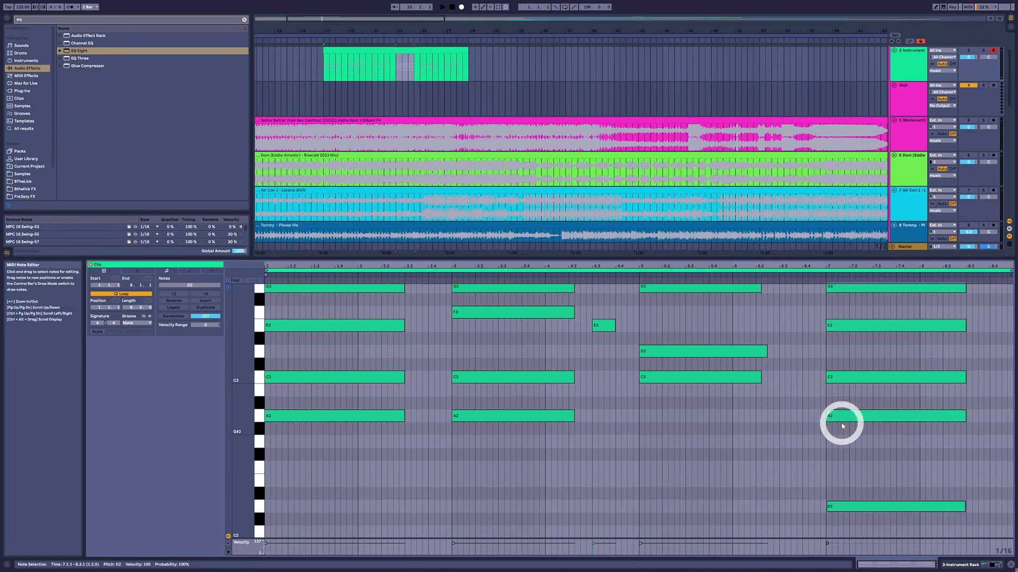
{"action": "scroll", "coordinate": [843, 419], "scroll_direction": "up", "scroll_amount": 1}
{"action": "left_click", "coordinate": [847, 302]}
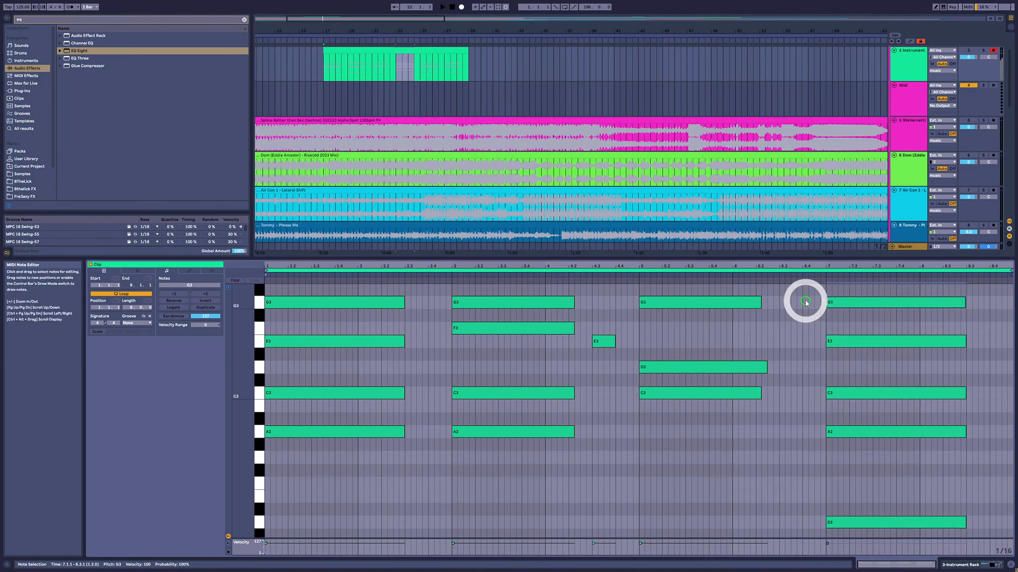
{"action": "left_click_drag", "start_coordinate": [849, 525], "coordinate": [842, 488]}
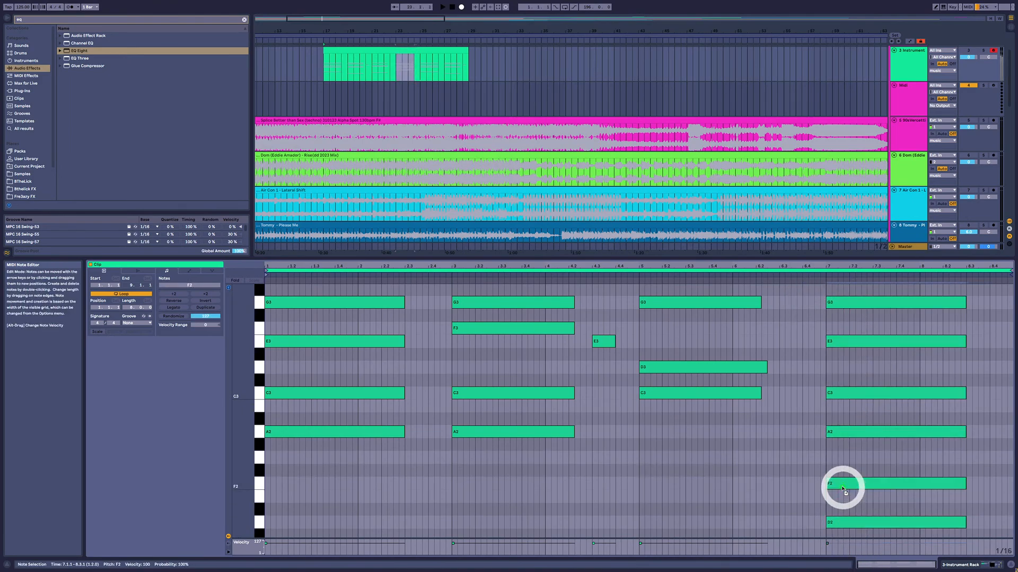
{"action": "key", "text": "ctrl+z"}
Audition the bar 7 chord and its C3, E3 and G3 notes, and play the clip from bar 7.
{"action": "left_click_drag", "start_coordinate": [812, 300], "coordinate": [869, 529]}
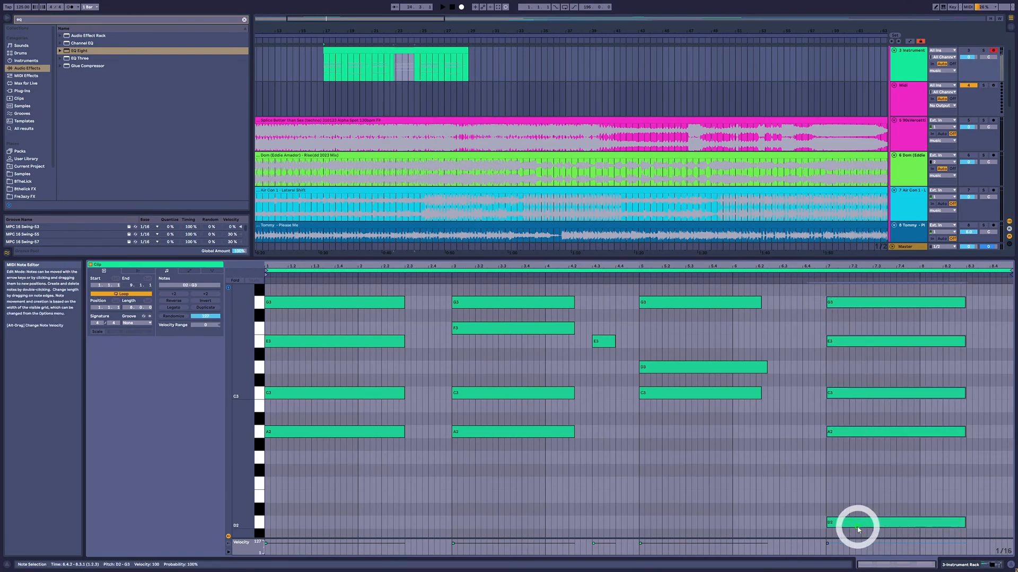
{"action": "left_click", "coordinate": [848, 392]}
{"action": "left_click", "coordinate": [844, 344]}
{"action": "left_click", "coordinate": [843, 303]}
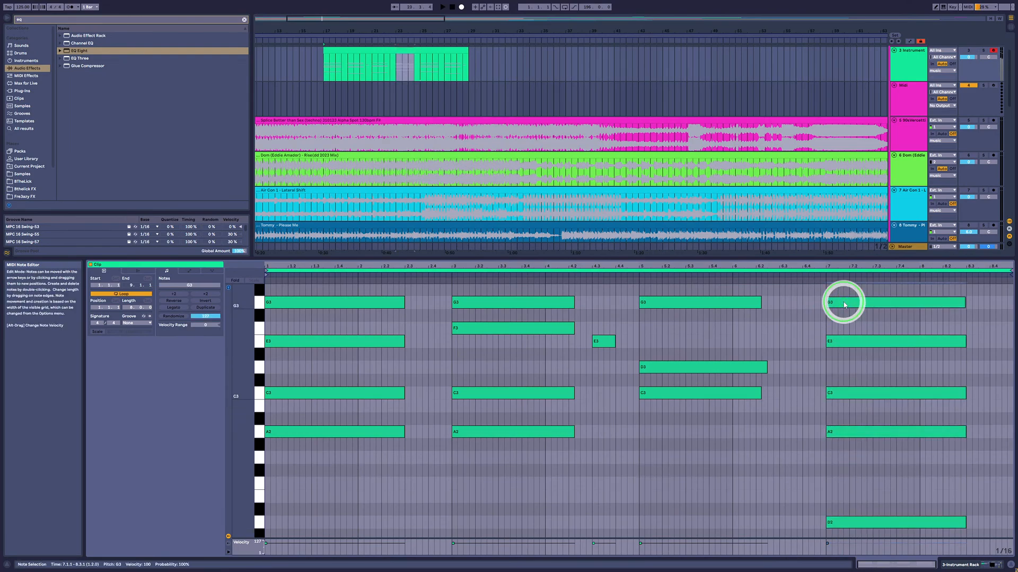
{"action": "left_click", "coordinate": [822, 275]}
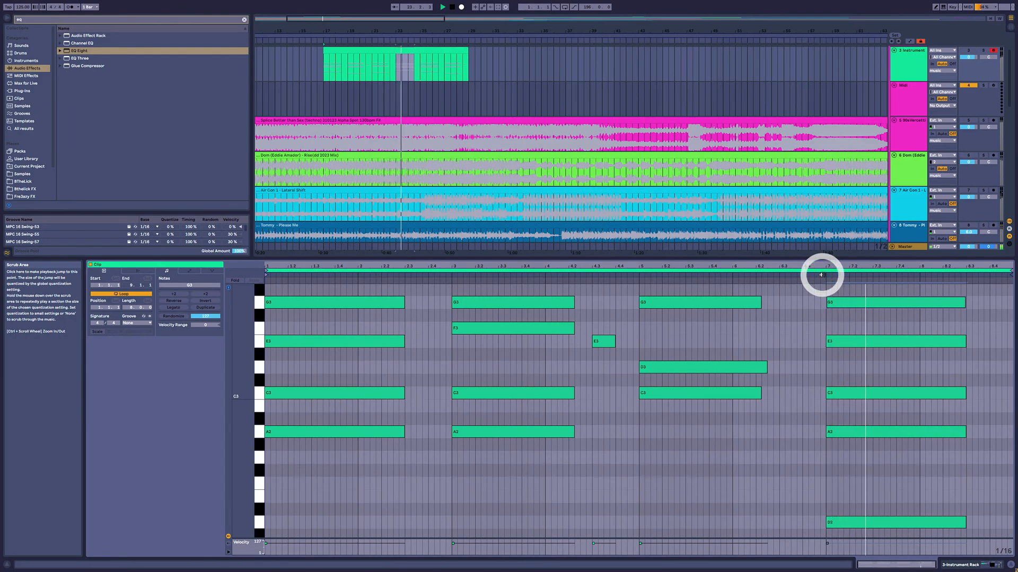
Place the insert marker at bar 17 and solo the 3 Instrument track.
{"action": "scroll", "coordinate": [386, 95], "scroll_direction": "down", "scroll_amount": 5}
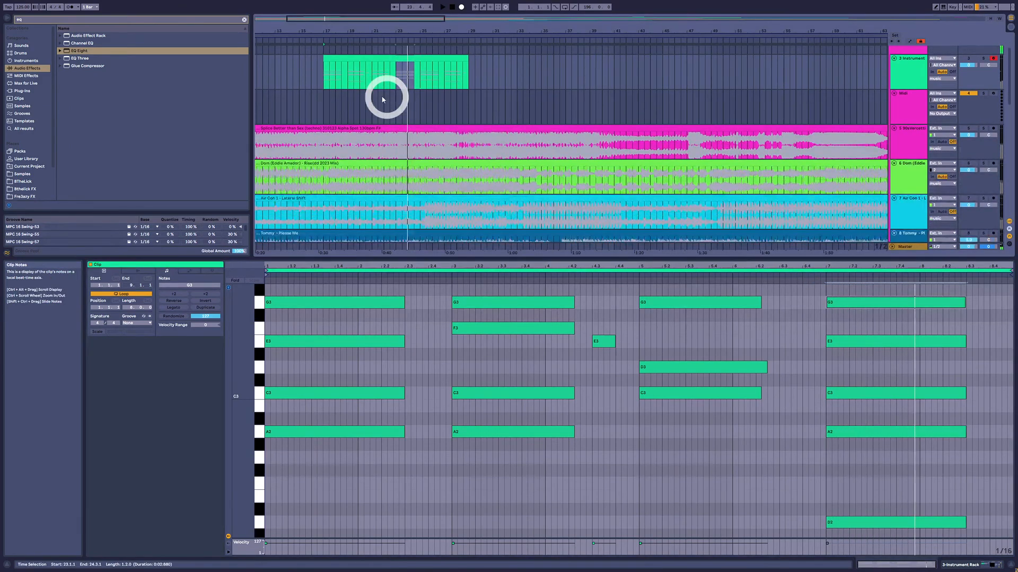
{"action": "scroll", "coordinate": [377, 137], "scroll_direction": "down", "scroll_amount": 1}
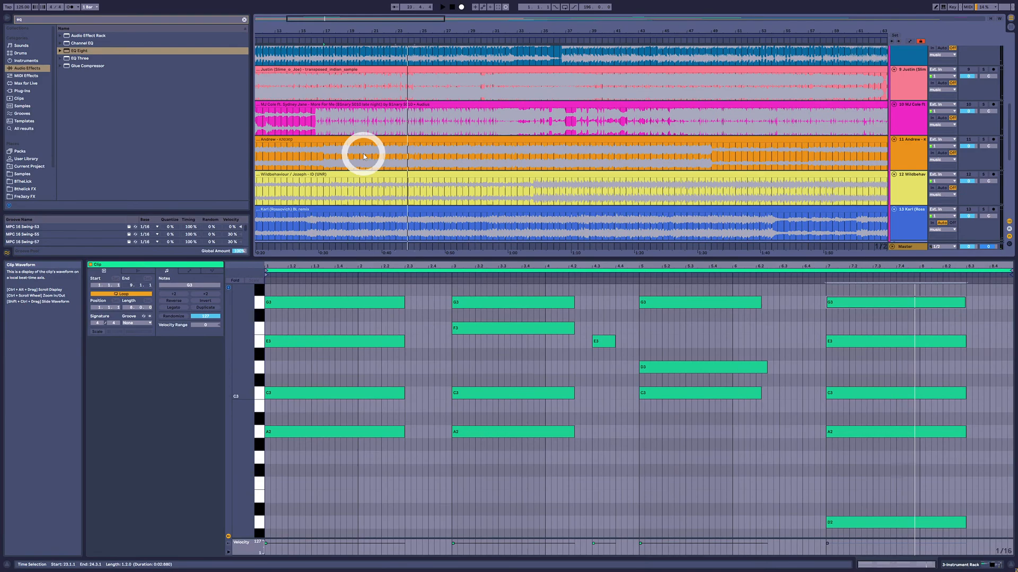
{"action": "left_click", "coordinate": [322, 133]}
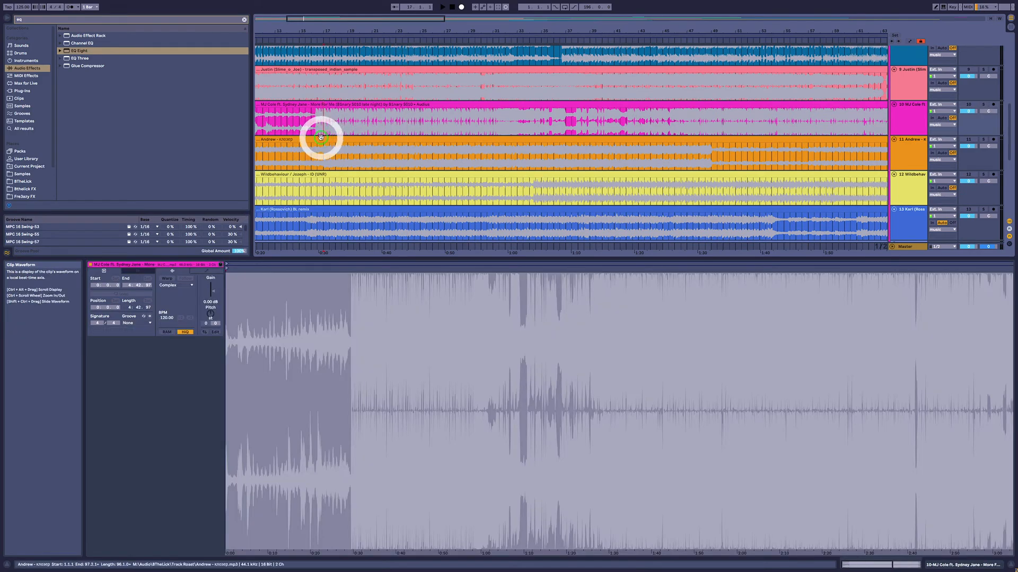
{"action": "scroll", "coordinate": [347, 157], "scroll_direction": "down", "scroll_amount": 2}
{"action": "scroll", "coordinate": [341, 162], "scroll_direction": "up", "scroll_amount": 2}
{"action": "scroll", "coordinate": [342, 159], "scroll_direction": "up", "scroll_amount": 5}
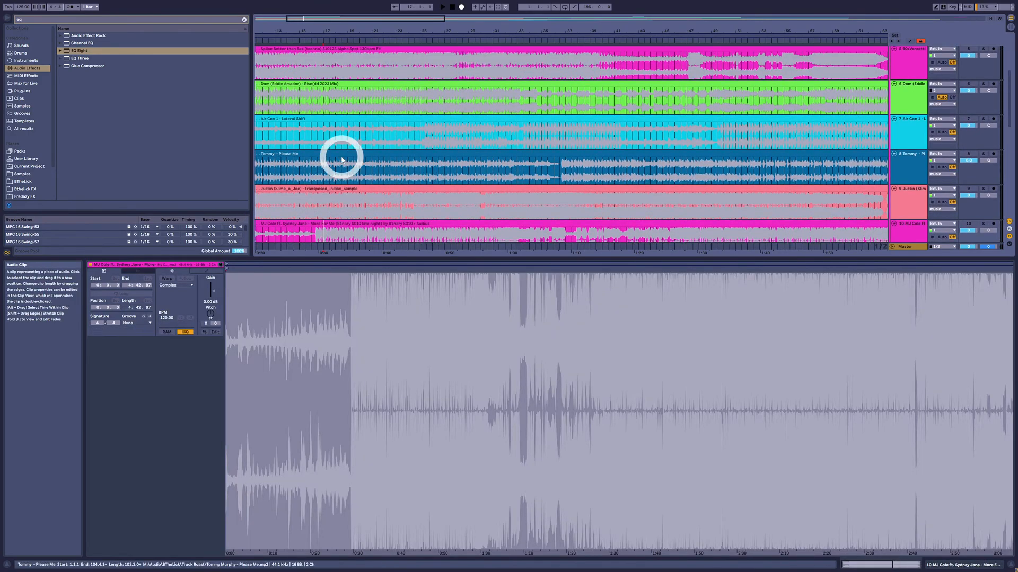
{"action": "scroll", "coordinate": [359, 138], "scroll_direction": "up", "scroll_amount": 2}
{"action": "scroll", "coordinate": [360, 138], "scroll_direction": "down", "scroll_amount": 9}
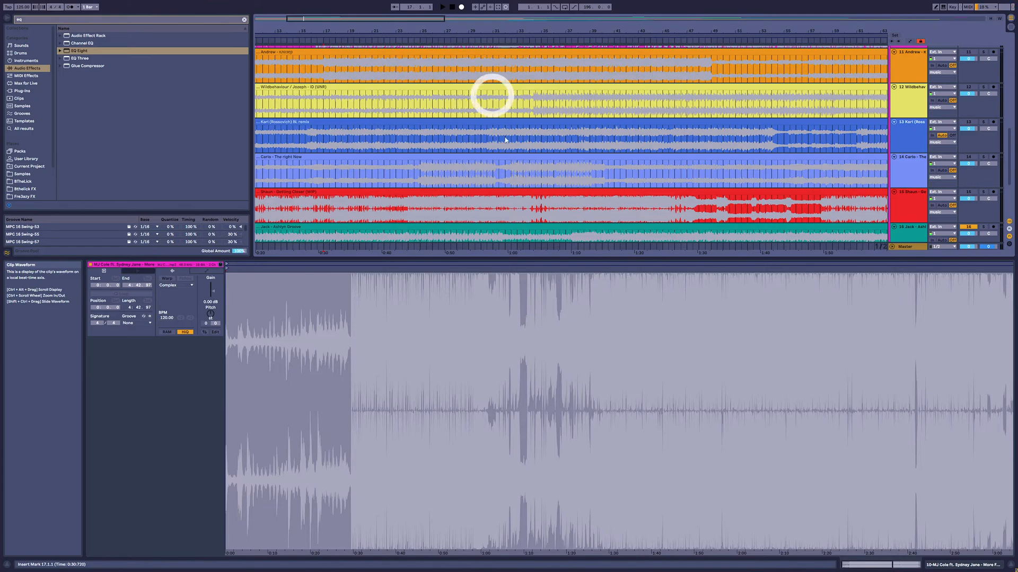
{"action": "scroll", "coordinate": [636, 111], "scroll_direction": "up", "scroll_amount": 13}
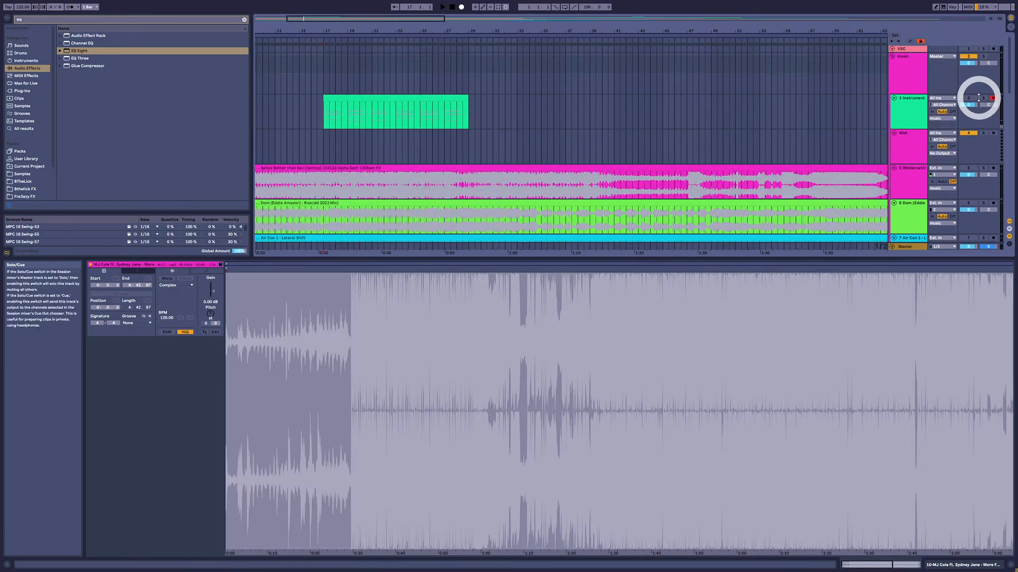
{"action": "left_click", "coordinate": [983, 100]}
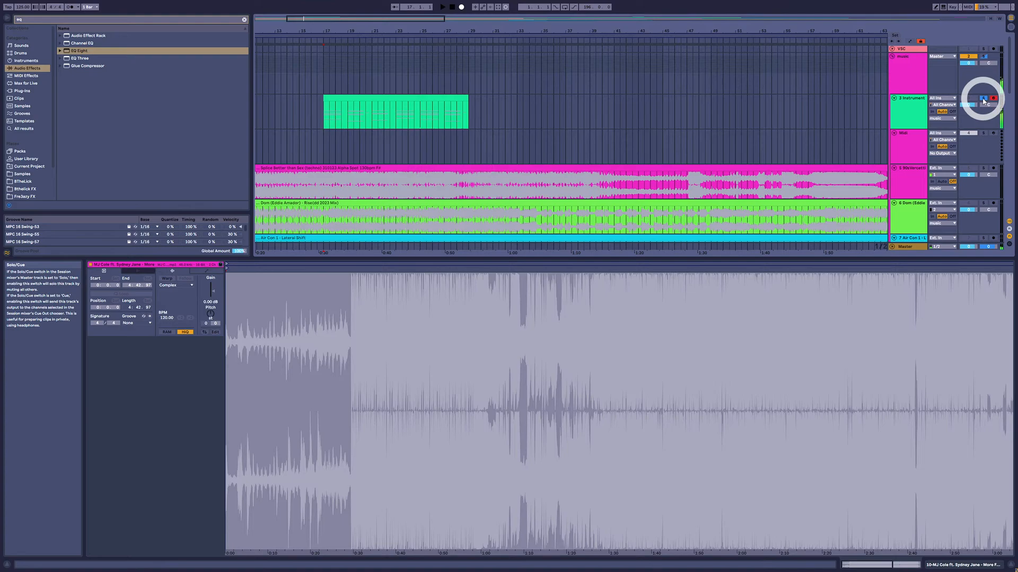
Briefly play from bar 17 on the Ashlyn Groove clip with the instrument track soloed, stop playback and return to the instrument track.
{"action": "scroll", "coordinate": [459, 170], "scroll_direction": "down", "scroll_amount": 10}
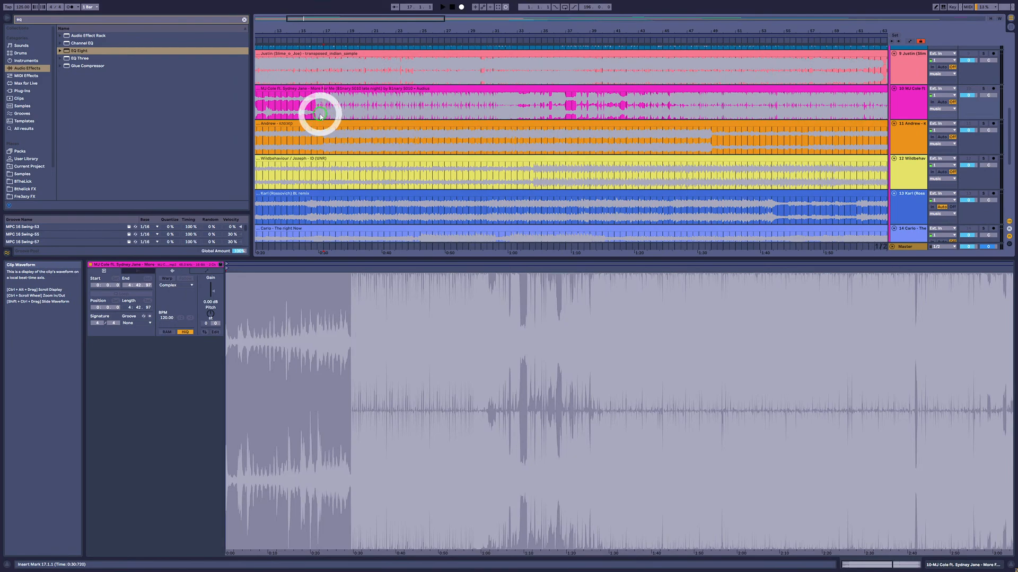
{"action": "scroll", "coordinate": [327, 152], "scroll_direction": "down", "scroll_amount": 1}
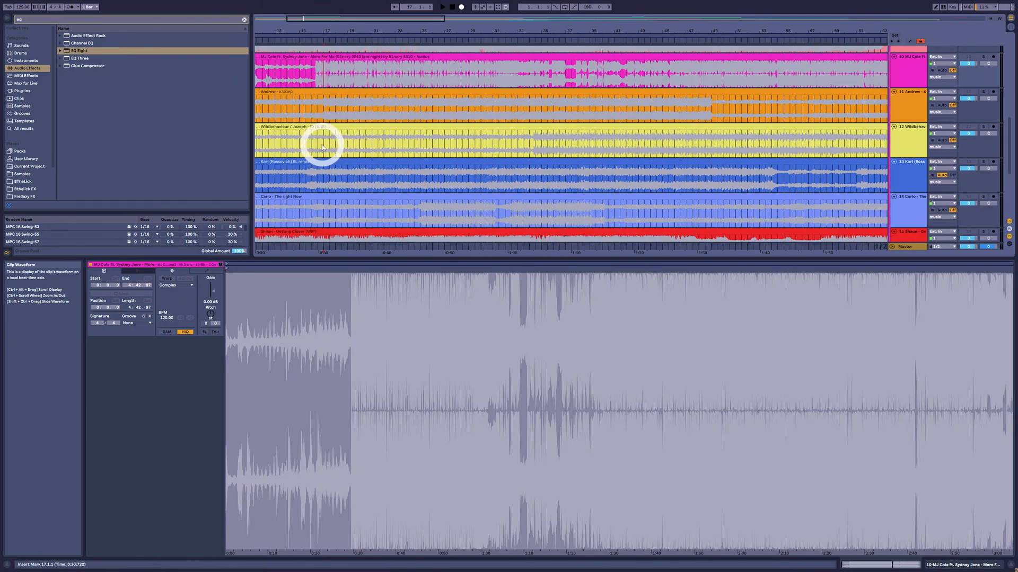
{"action": "scroll", "coordinate": [349, 172], "scroll_direction": "down", "scroll_amount": 2}
{"action": "scroll", "coordinate": [310, 193], "scroll_direction": "down", "scroll_amount": 1}
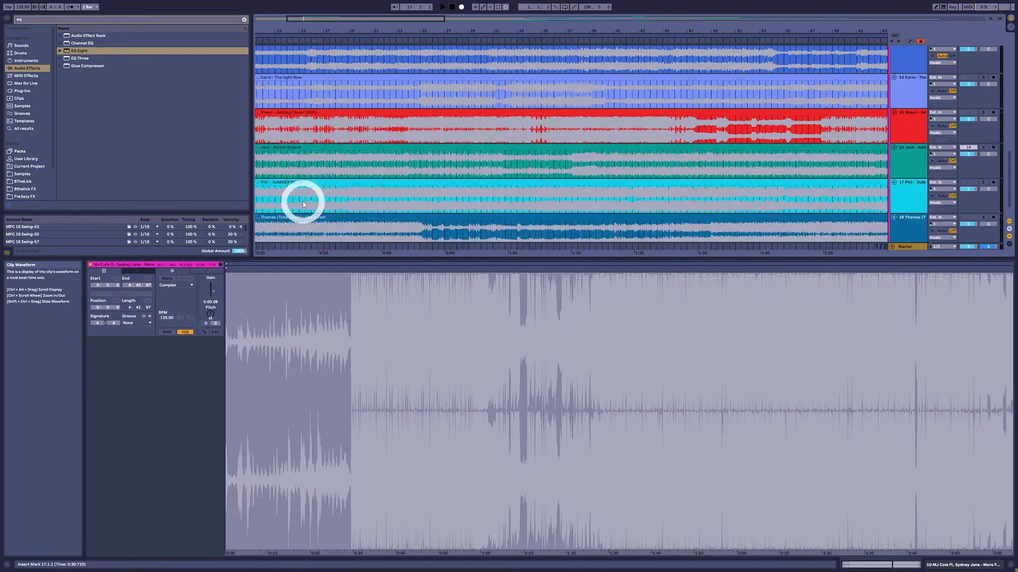
{"action": "left_click", "coordinate": [321, 168]}
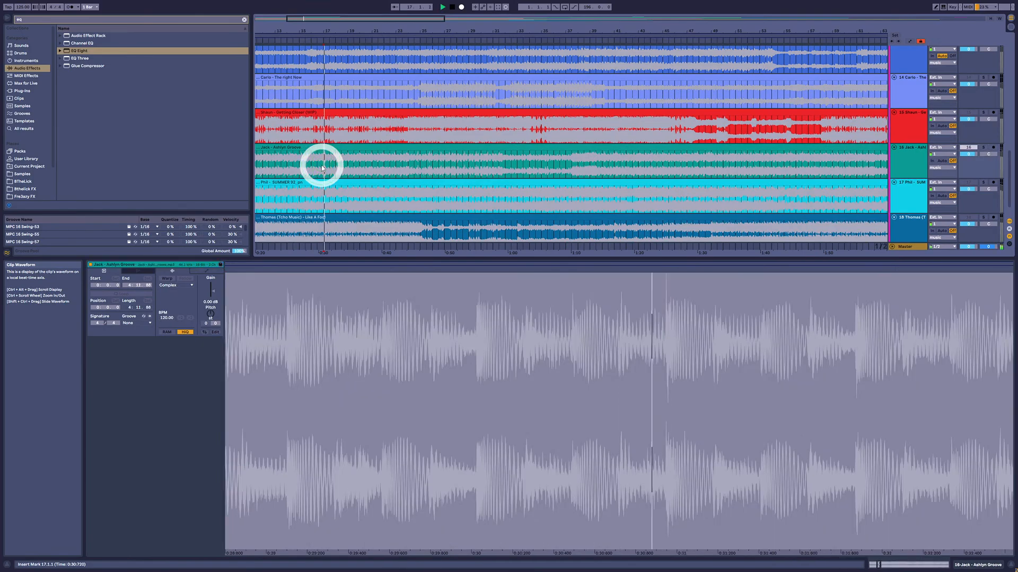
{"action": "key", "text": "space"}
{"action": "scroll", "coordinate": [322, 167], "scroll_direction": "up", "scroll_amount": 2}
{"action": "scroll", "coordinate": [937, 175], "scroll_direction": "down", "scroll_amount": 1}
{"action": "scroll", "coordinate": [968, 173], "scroll_direction": "up", "scroll_amount": 2}
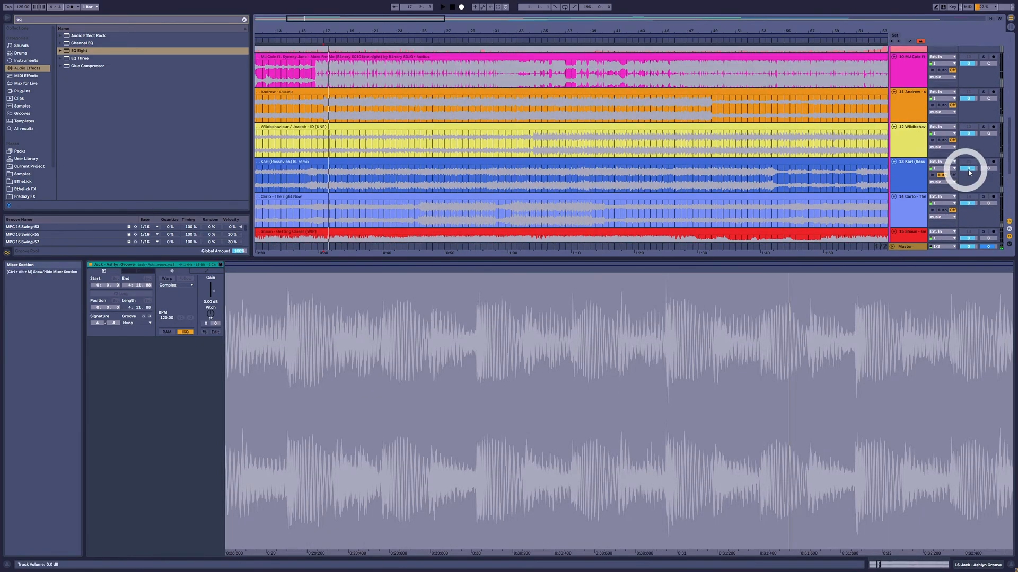
{"action": "scroll", "coordinate": [970, 171], "scroll_direction": "up", "scroll_amount": 6}
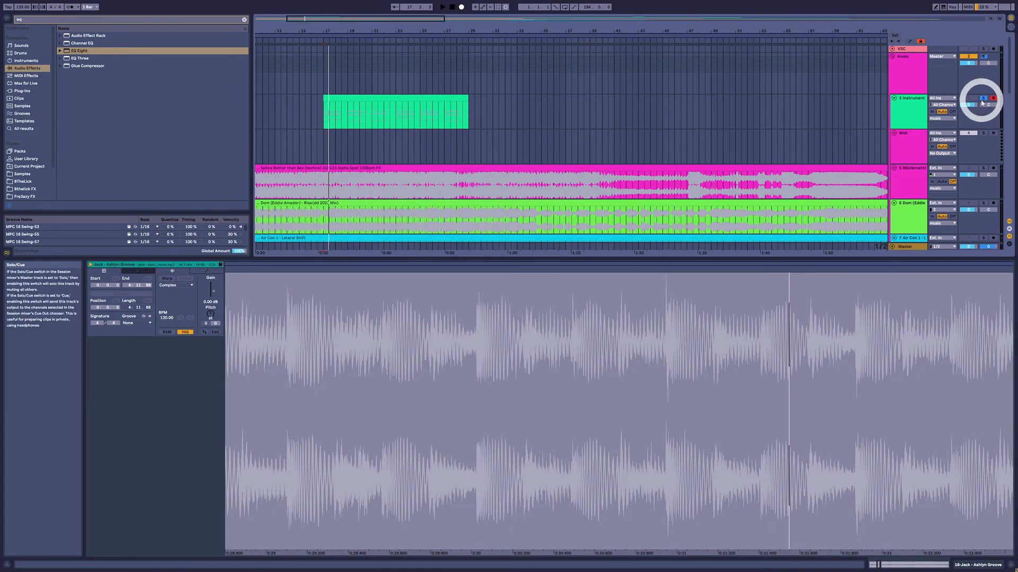
Play the Ashlyn Groove track from bar 17, stop playback and return to the 3 Instrument track.
{"action": "key", "text": "space"}
{"action": "scroll", "coordinate": [526, 189], "scroll_direction": "down", "scroll_amount": 10}
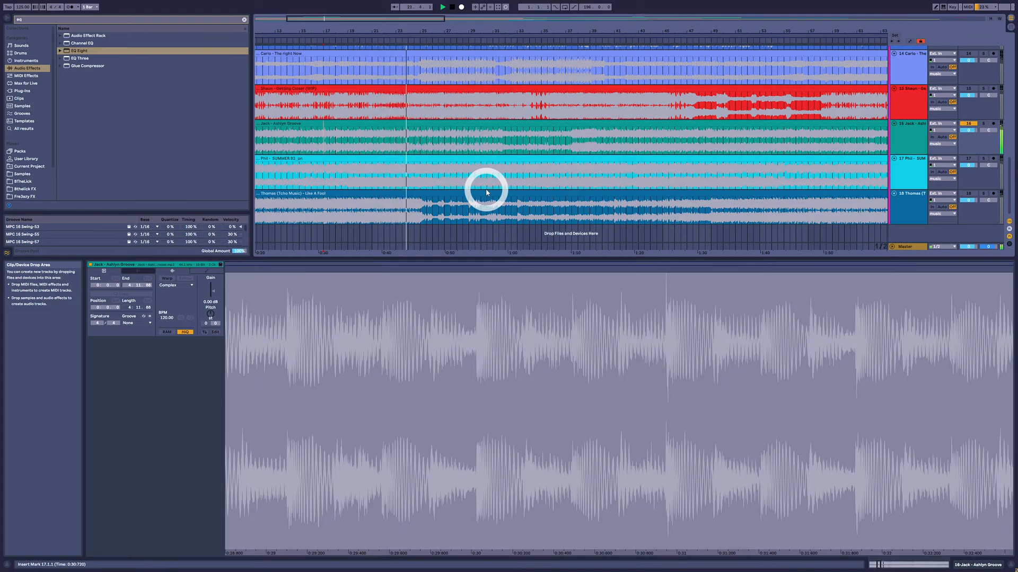
{"action": "scroll", "coordinate": [487, 191], "scroll_direction": "up", "scroll_amount": 15}
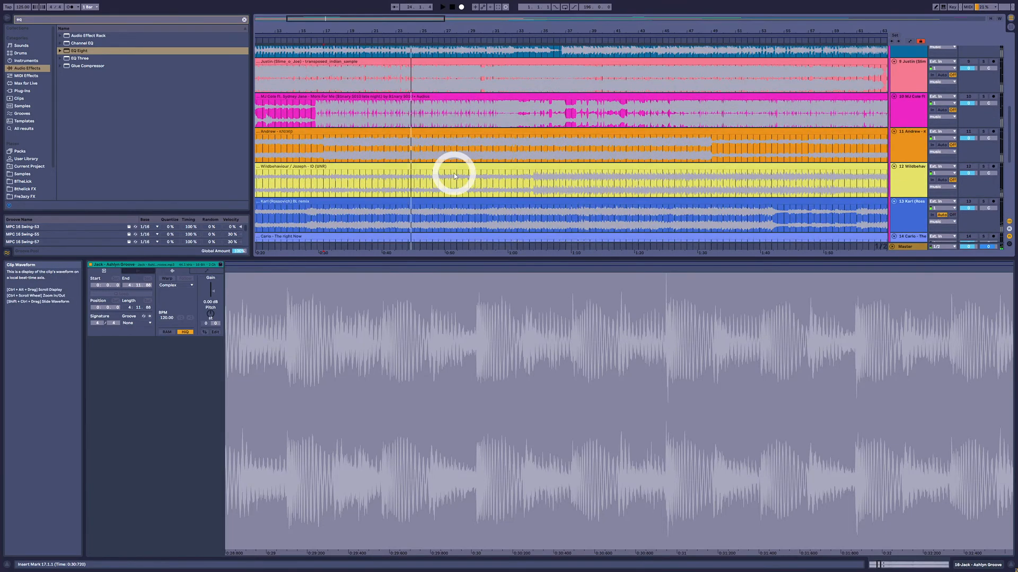
{"action": "scroll", "coordinate": [419, 167], "scroll_direction": "up", "scroll_amount": 1}
Shorten the MIDI clip to 8 bars, place it from bar 15 to bar 23 and activate the 3 Instrument track.
{"action": "left_click", "coordinate": [411, 99]}
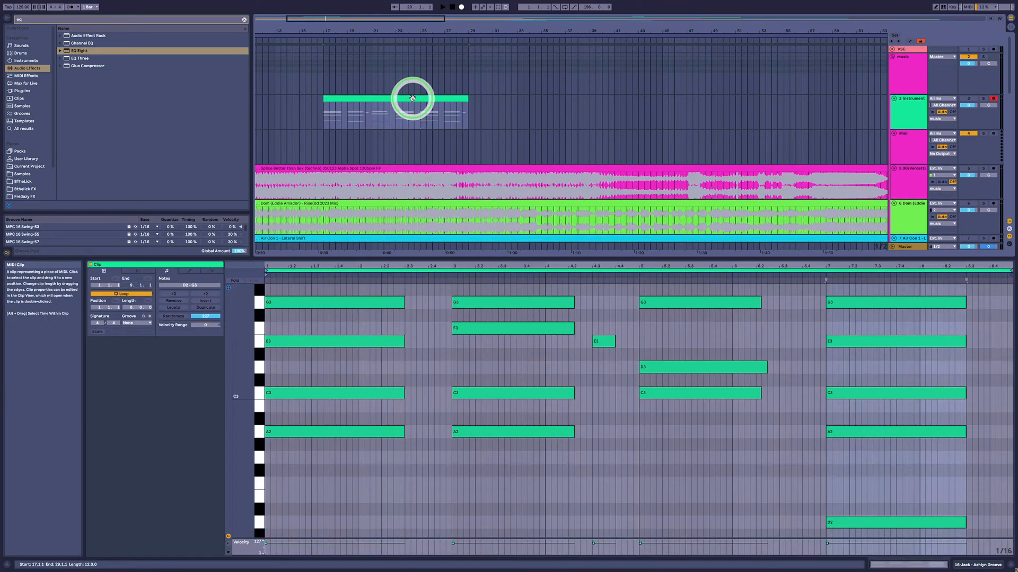
{"action": "left_click_drag", "start_coordinate": [467, 97], "coordinate": [357, 101]}
{"action": "left_click", "coordinate": [380, 107]}
{"action": "left_click", "coordinate": [378, 130]}
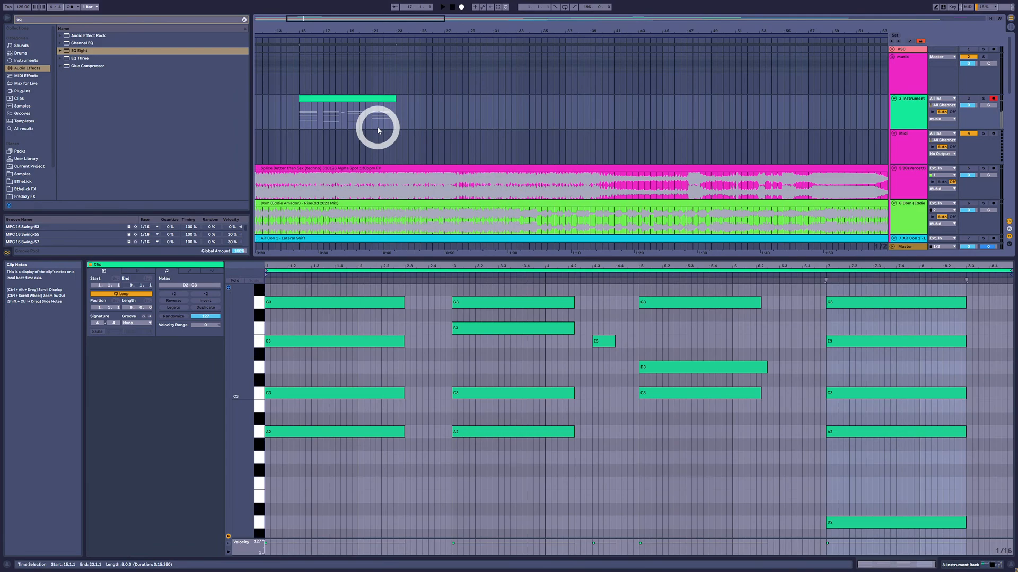
{"action": "left_click", "coordinate": [967, 99]}
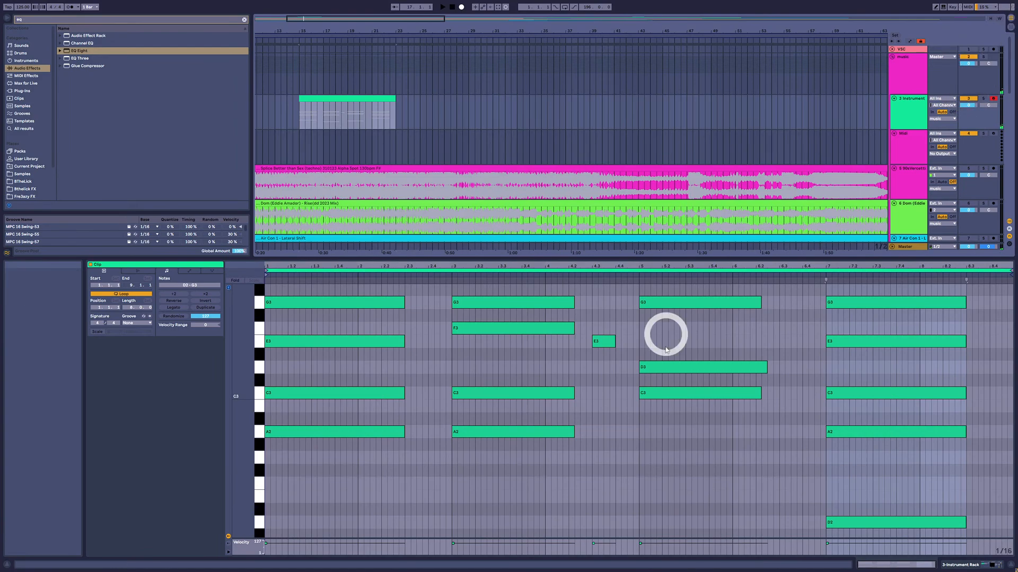
Select the C3, D3 and G3 notes of the bar 5 chord and examine the chords together with their bass notes.
{"action": "left_click_drag", "start_coordinate": [665, 339], "coordinate": [683, 414]}
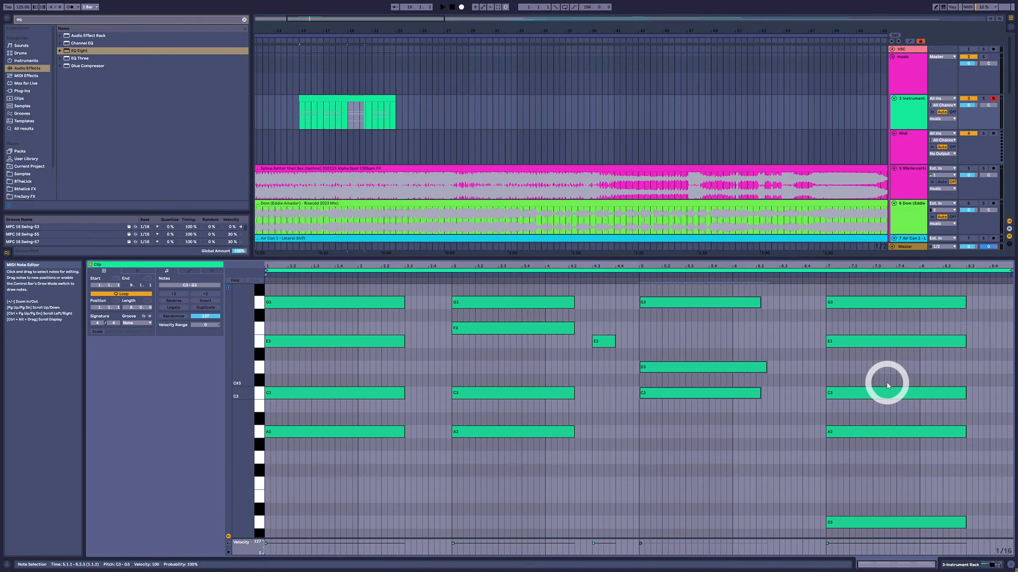
{"action": "scroll", "coordinate": [868, 493], "scroll_direction": "down", "scroll_amount": 3}
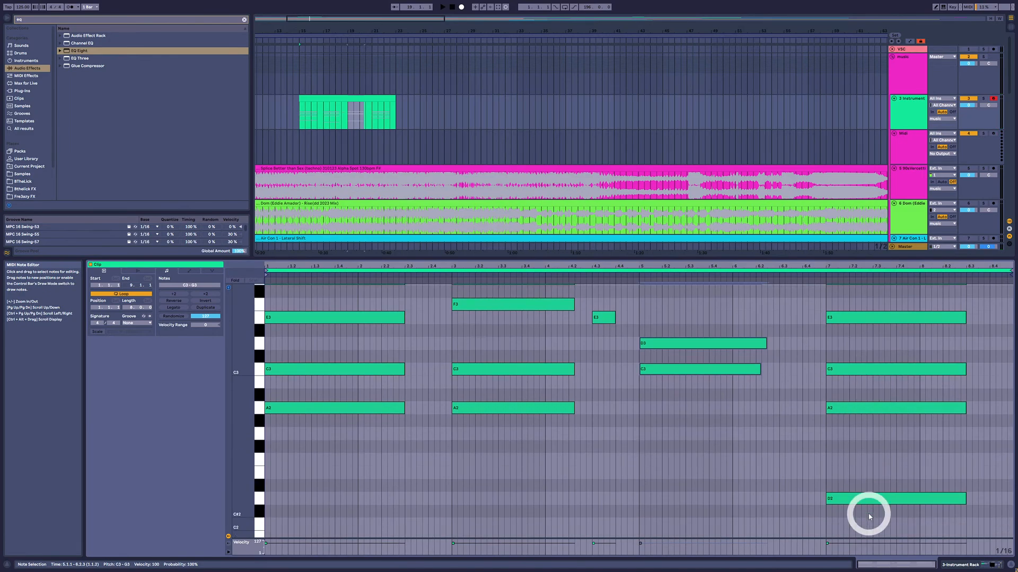
{"action": "scroll", "coordinate": [838, 444], "scroll_direction": "up", "scroll_amount": 3}
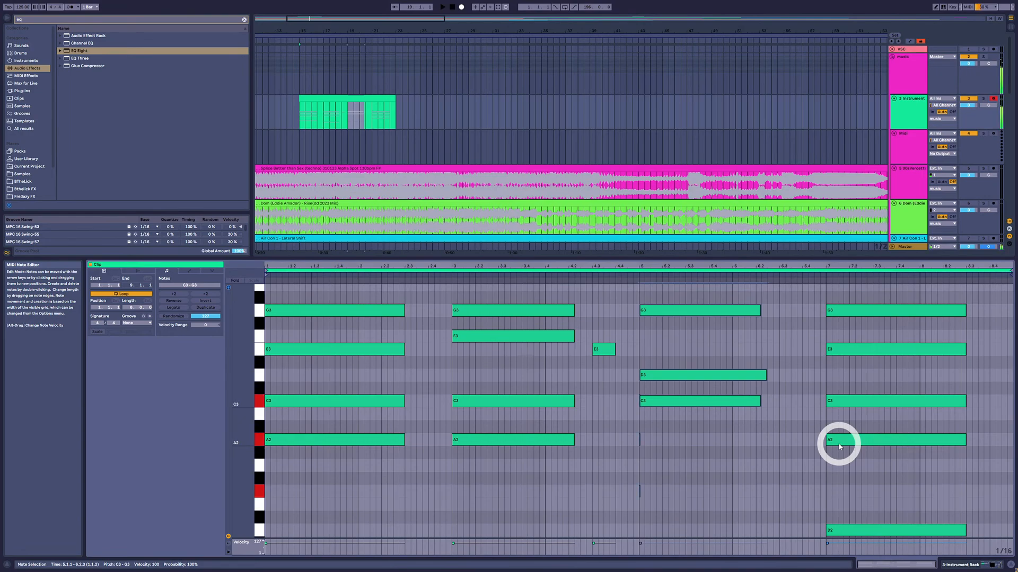
{"action": "scroll", "coordinate": [747, 309], "scroll_direction": "down", "scroll_amount": 2}
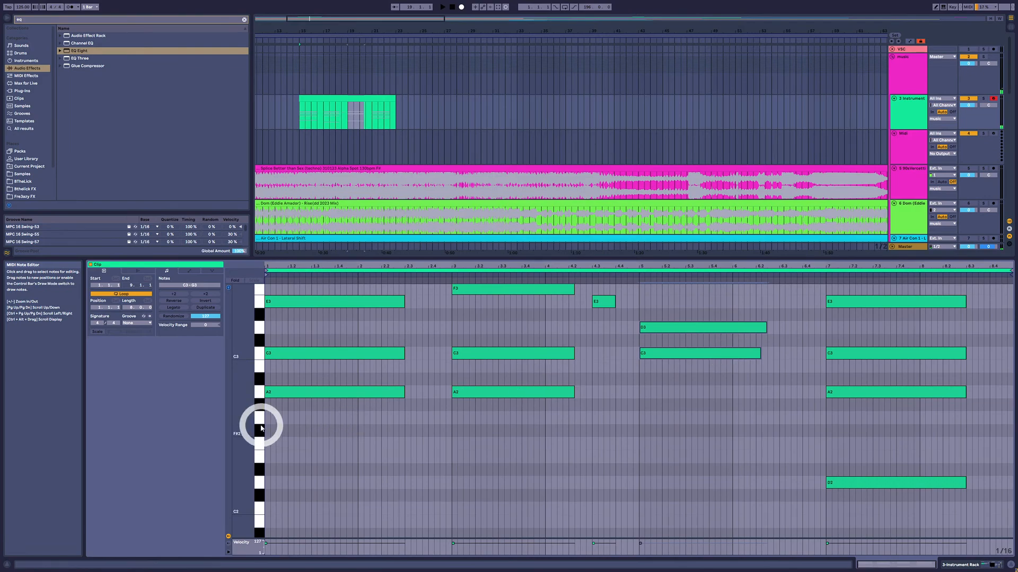
{"action": "left_click_drag", "start_coordinate": [247, 416], "coordinate": [226, 416]}
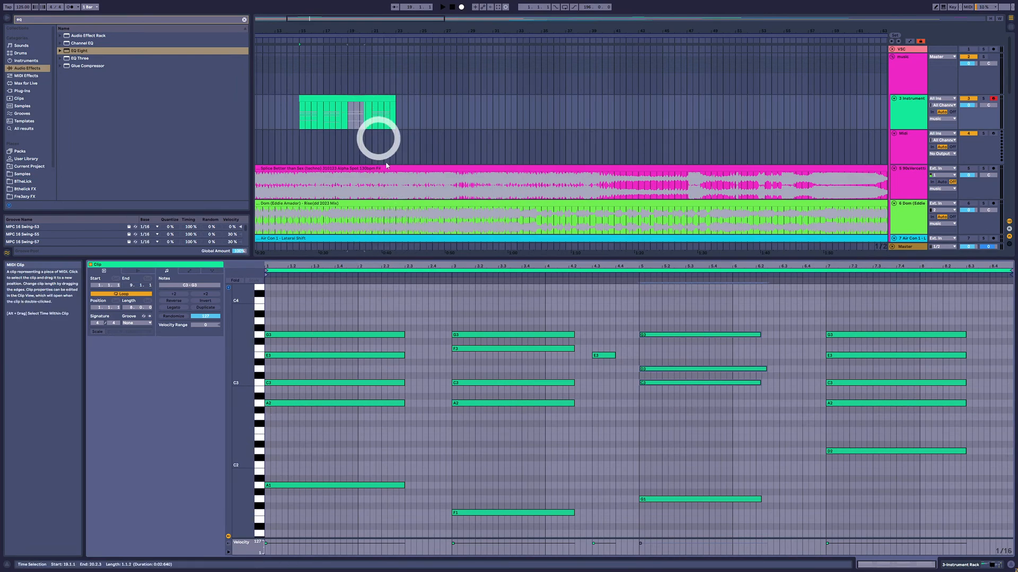
Play the Ashlyn Groove clip from bar 23 and move the insert marker on to bar 24 and 27.3.
{"action": "scroll", "coordinate": [295, 183], "scroll_direction": "down", "scroll_amount": 2}
{"action": "scroll", "coordinate": [297, 182], "scroll_direction": "down", "scroll_amount": 8}
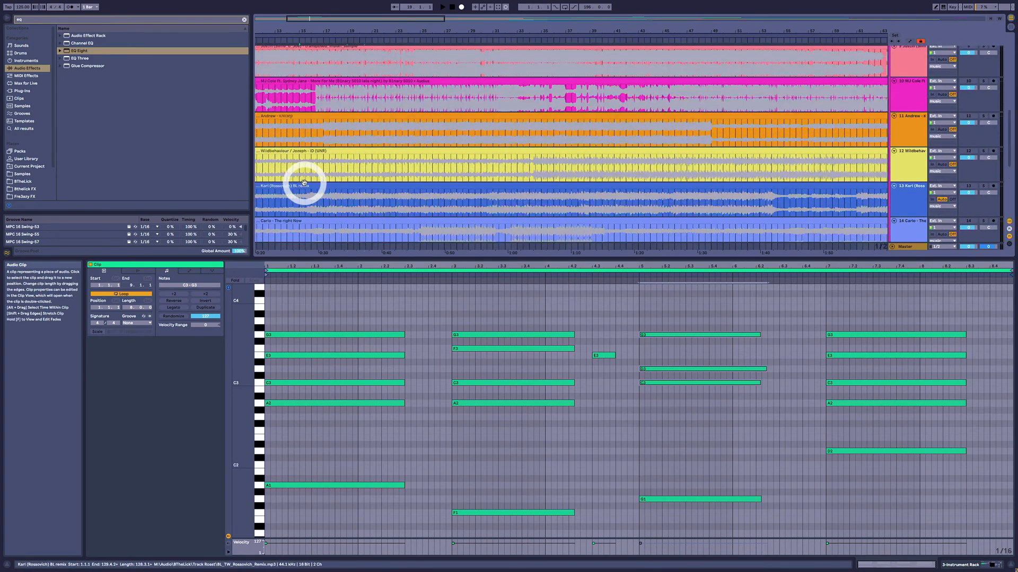
{"action": "scroll", "coordinate": [310, 184], "scroll_direction": "down", "scroll_amount": 3}
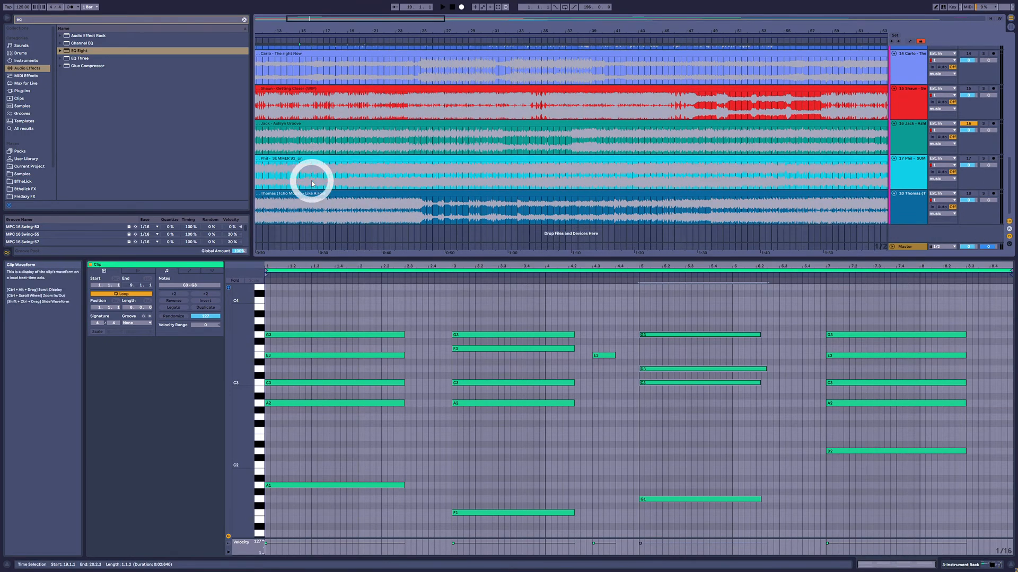
{"action": "left_click", "coordinate": [334, 143]}
{"action": "left_click", "coordinate": [398, 147]}
{"action": "key", "text": "space"}
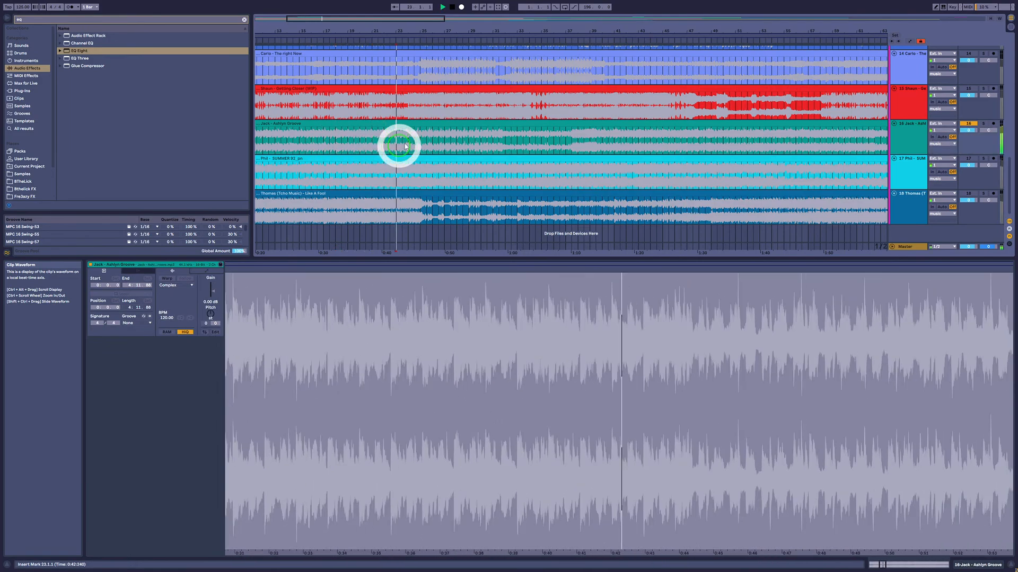
{"action": "left_click", "coordinate": [406, 144]}
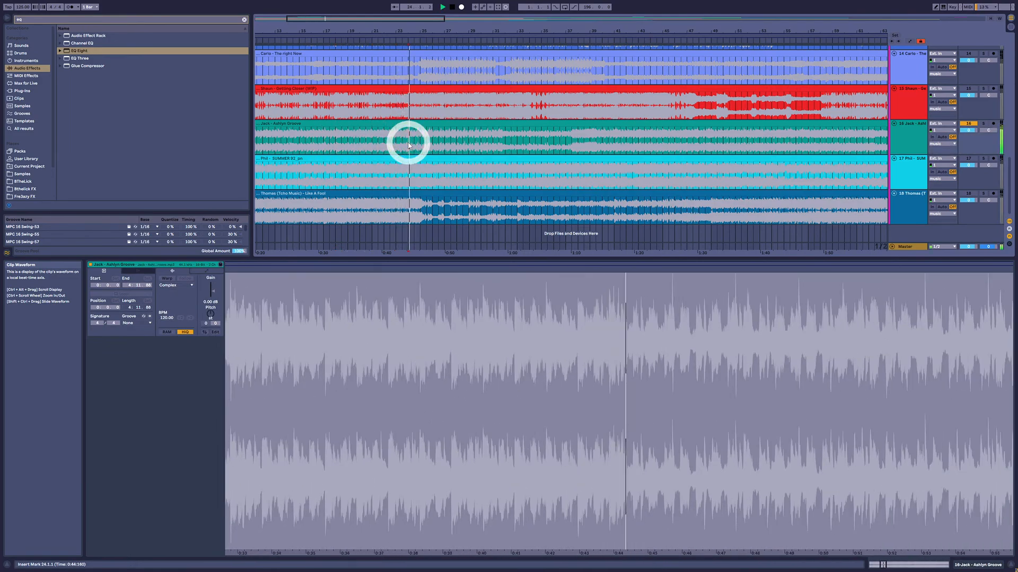
{"action": "left_click", "coordinate": [450, 149]}
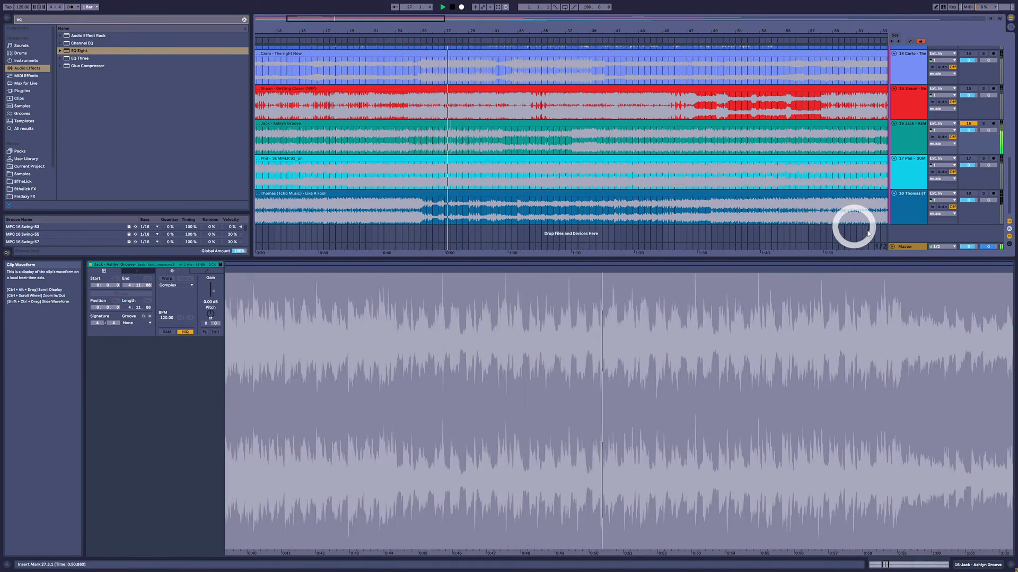
Show the Master track's devices and compare the playing track with Utility's Mono switched on and off.
{"action": "left_click", "coordinate": [902, 245]}
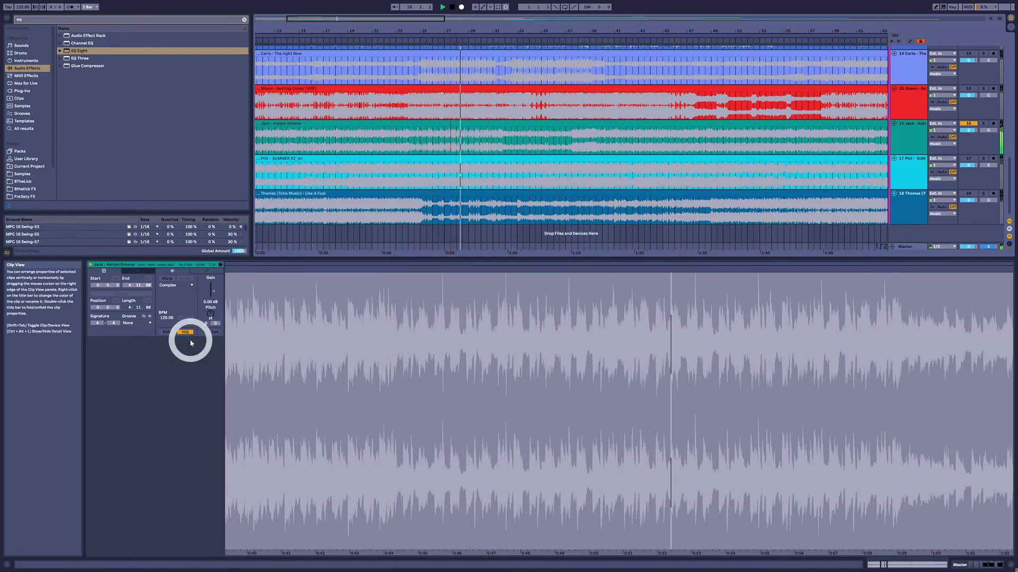
{"action": "key", "text": "shift+Tab"}
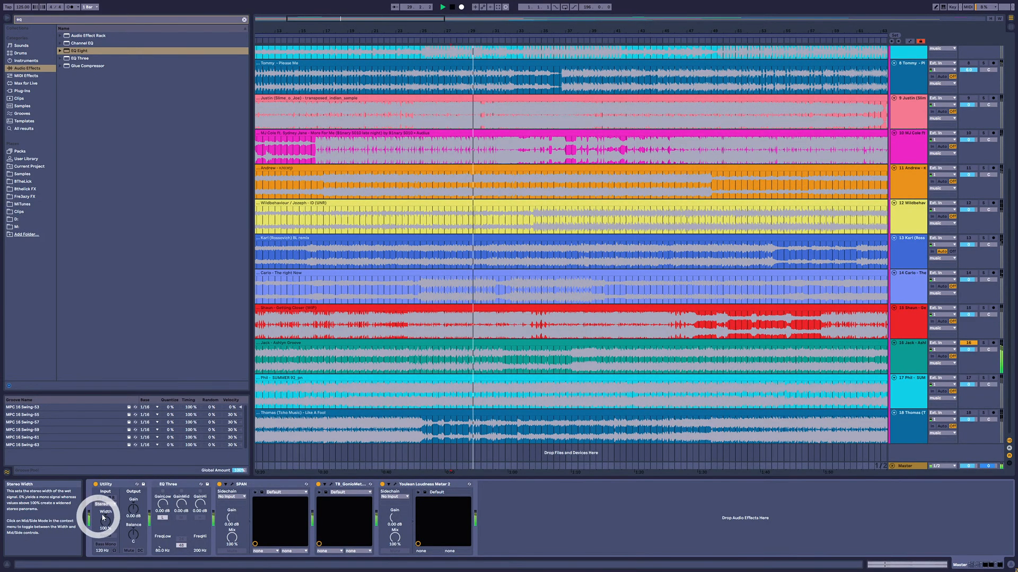
{"action": "left_click", "coordinate": [113, 537]}
{"action": "left_click", "coordinate": [112, 537]}
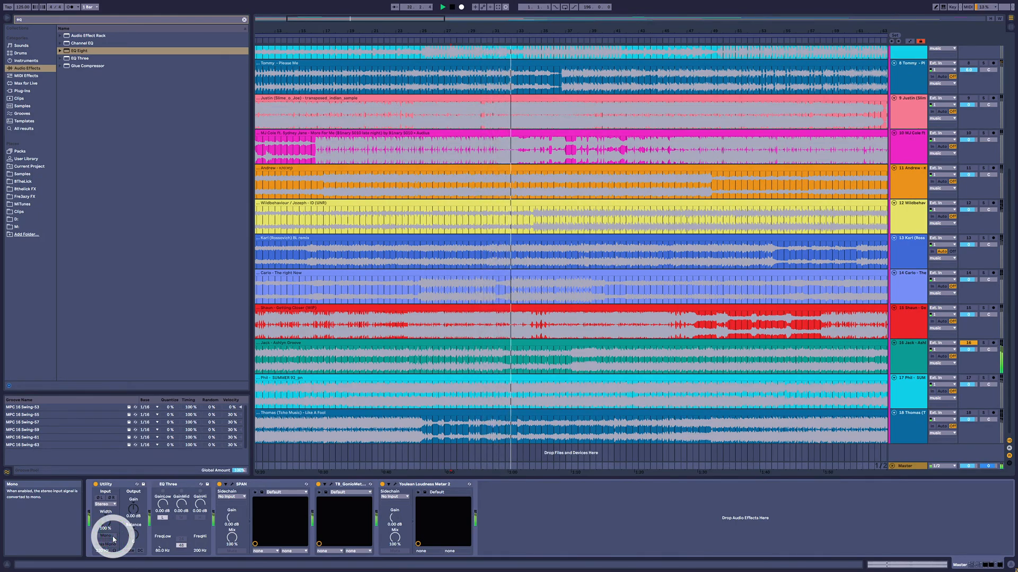
{"action": "left_click", "coordinate": [113, 539]}
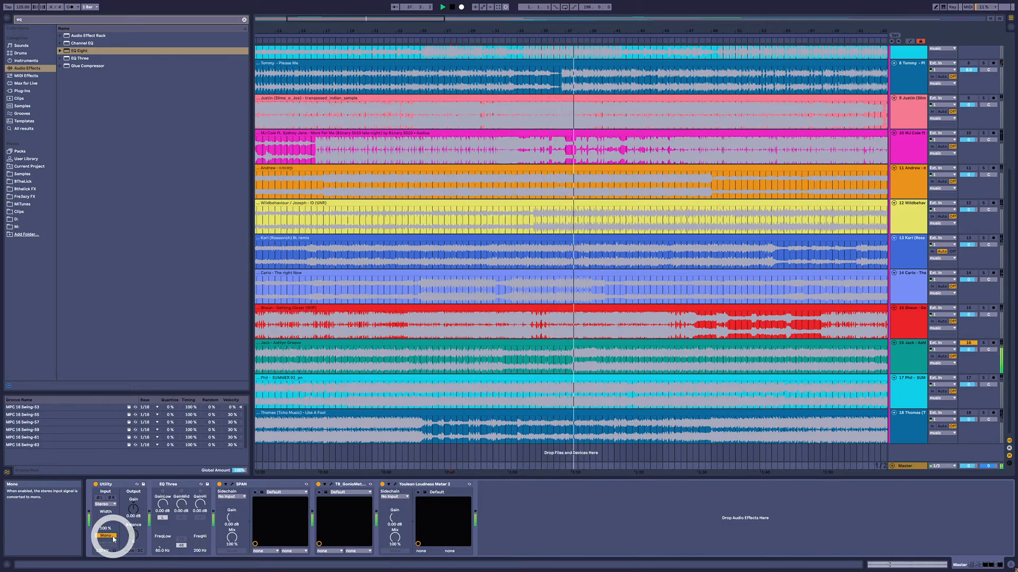
{"action": "left_click", "coordinate": [105, 536]}
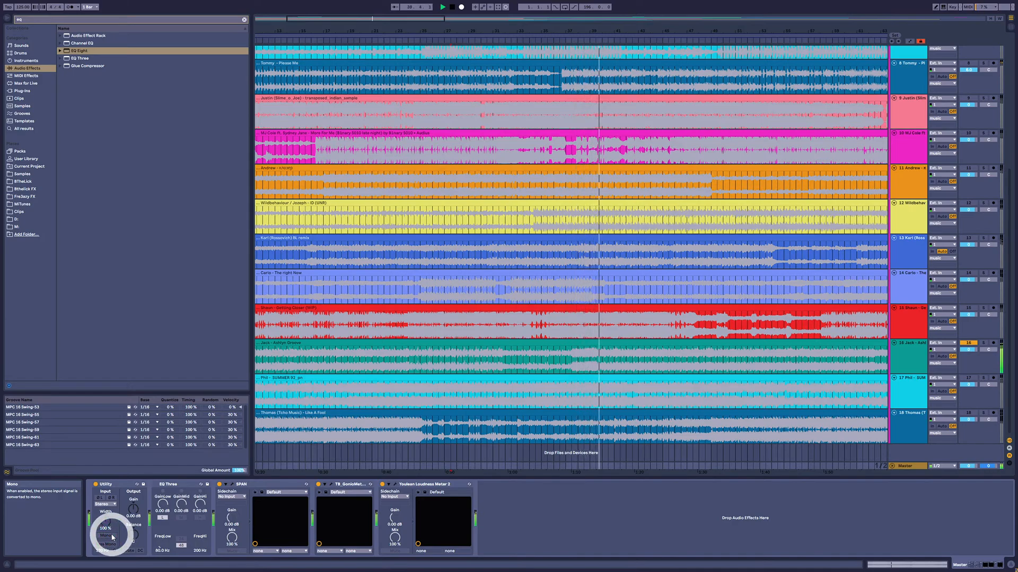
{"action": "left_click", "coordinate": [112, 537]}
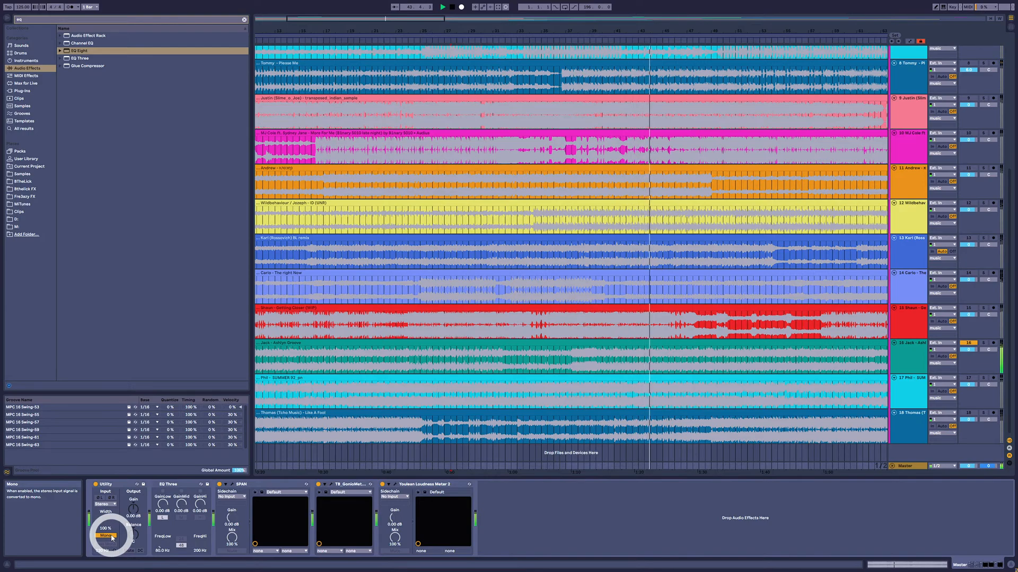
{"action": "left_click", "coordinate": [109, 537]}
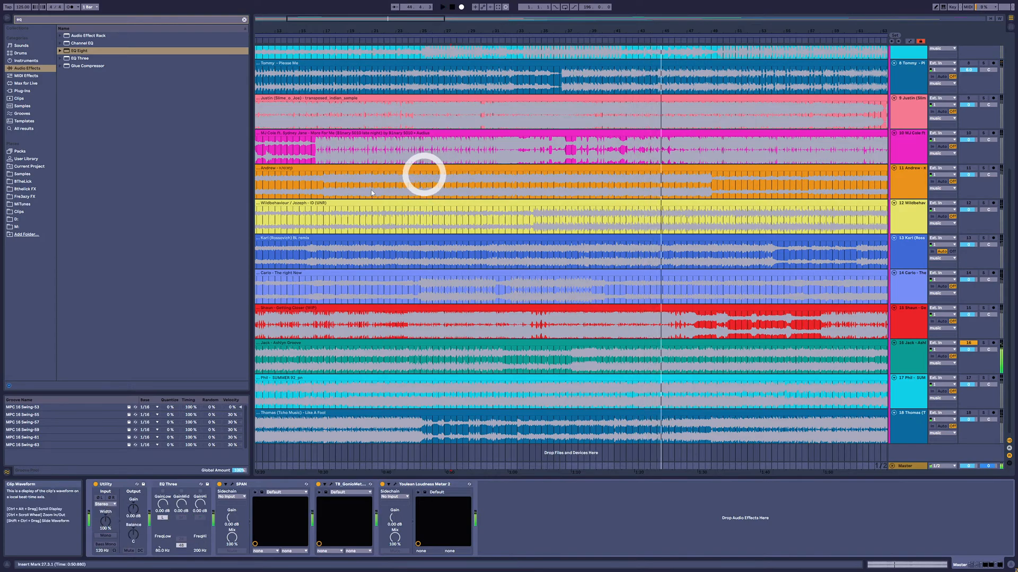
Search the browser for "msed" and look through the categories and user folders up to Plug-Ins.
{"action": "left_click", "coordinate": [23, 19]}
{"action": "left_click", "coordinate": [8, 20]}
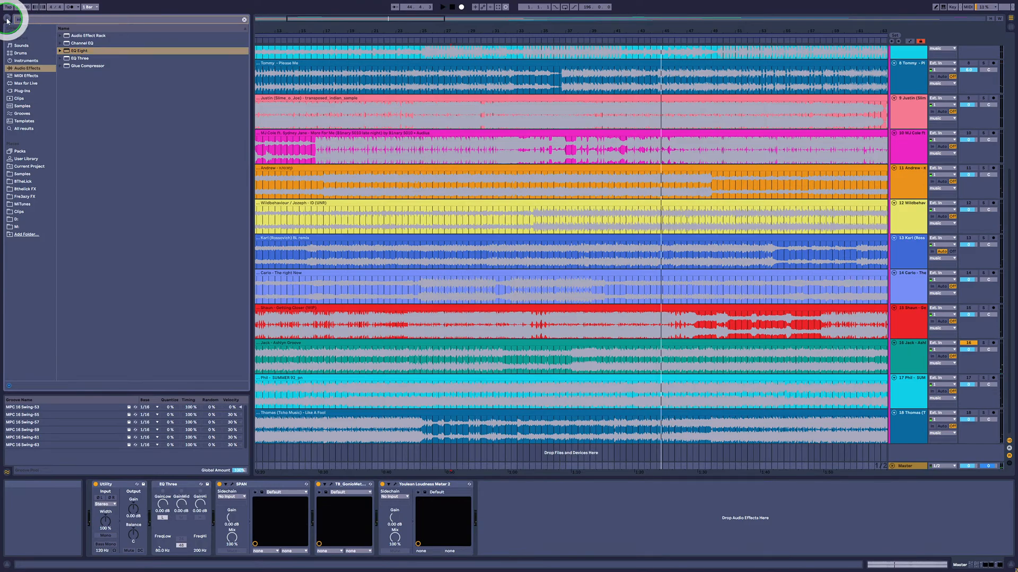
{"action": "type", "text": "m"}
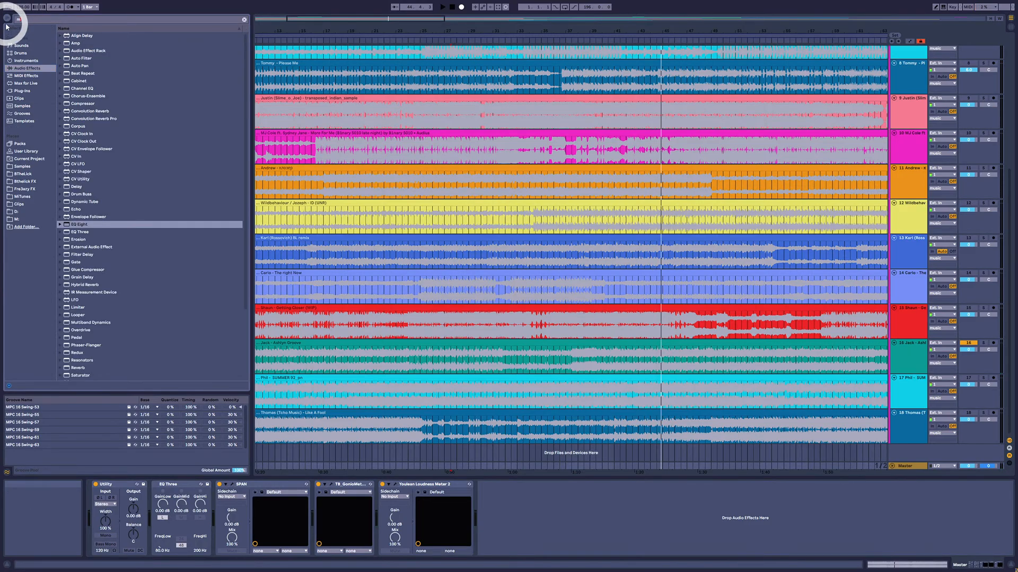
{"action": "type", "text": "sed"}
{"action": "left_click", "coordinate": [35, 70]}
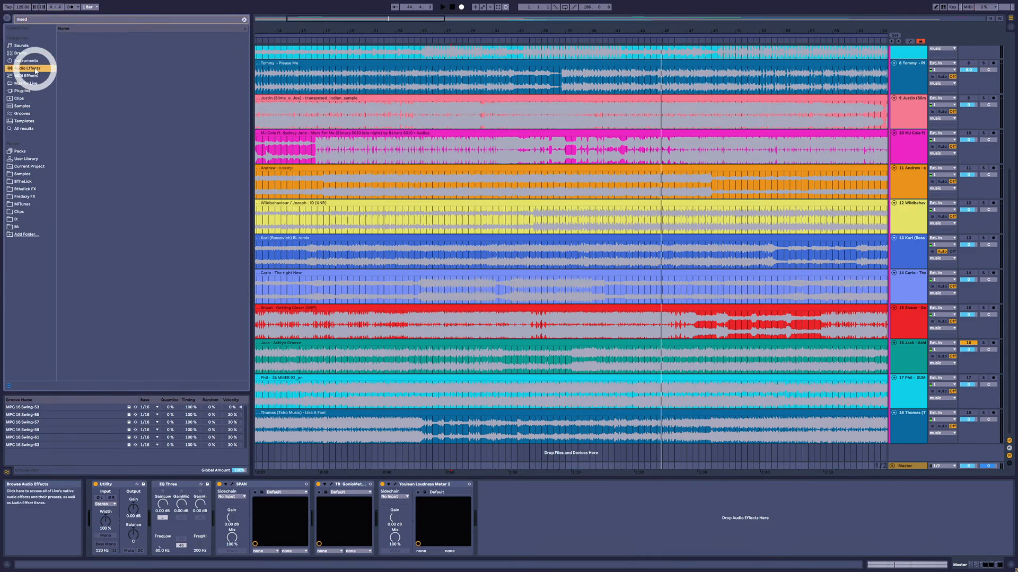
{"action": "left_click", "coordinate": [34, 189]}
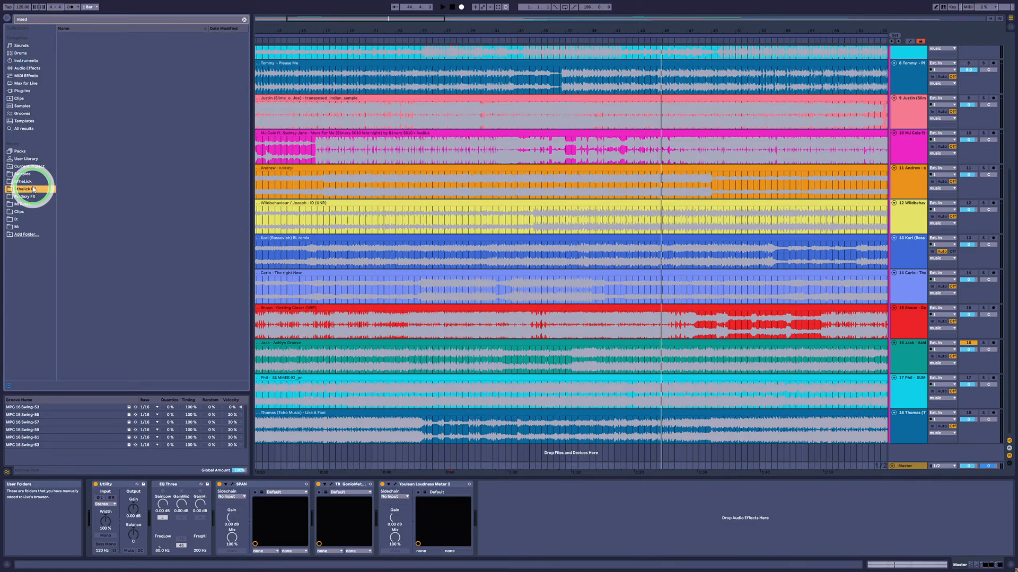
{"action": "left_click", "coordinate": [27, 197]}
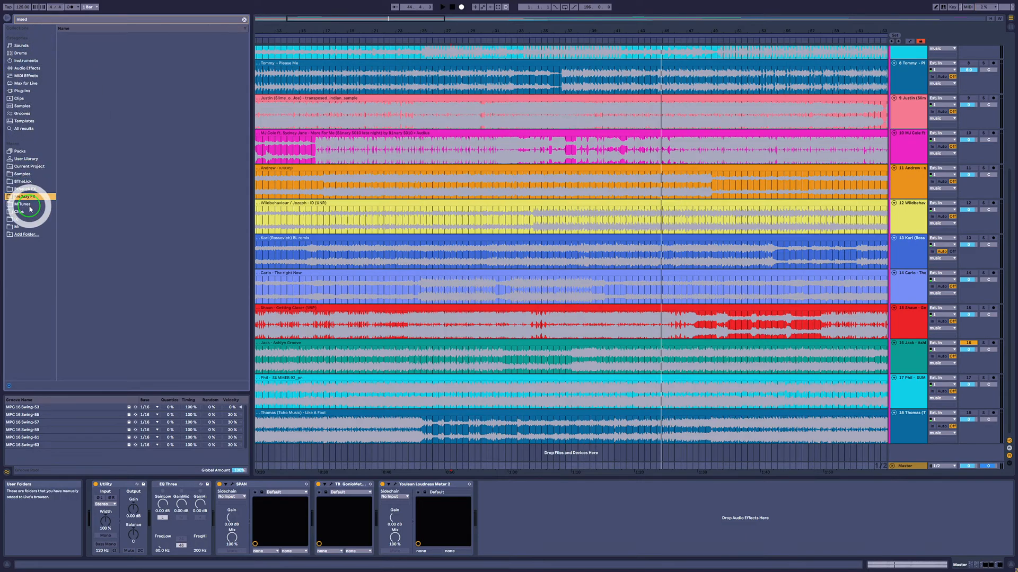
{"action": "left_click", "coordinate": [32, 92]}
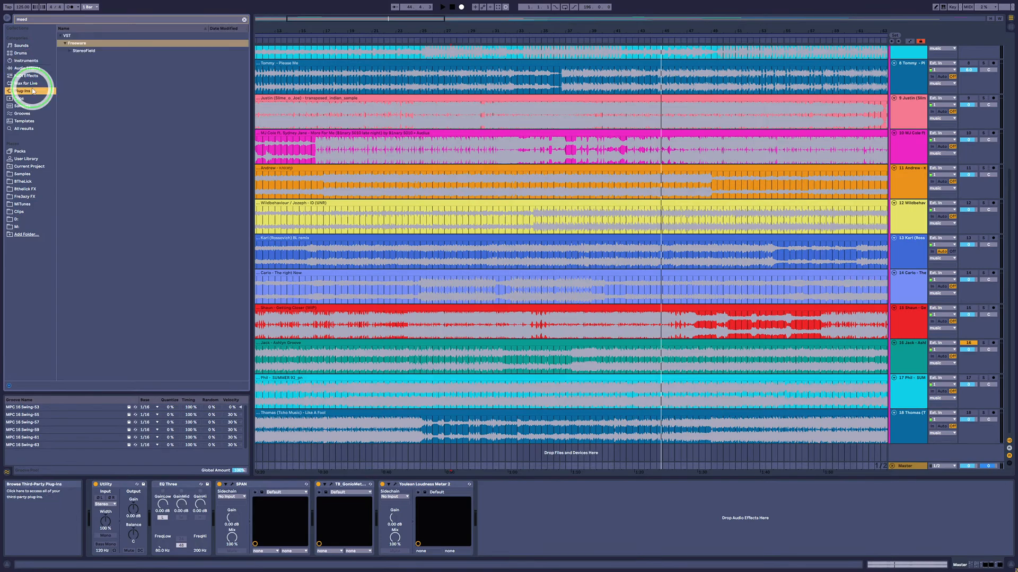
Insert the MSED plug-in from the StereoField folder after Utility on the Master track and open its window.
{"action": "left_click", "coordinate": [71, 50]}
{"action": "left_click_drag", "start_coordinate": [87, 58], "coordinate": [168, 503]}
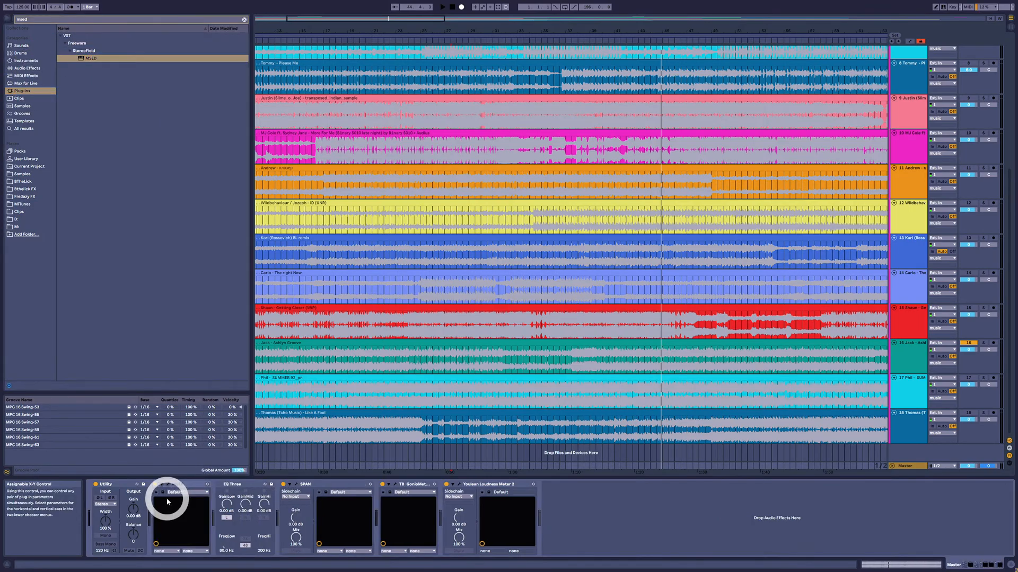
{"action": "left_click", "coordinate": [168, 484]}
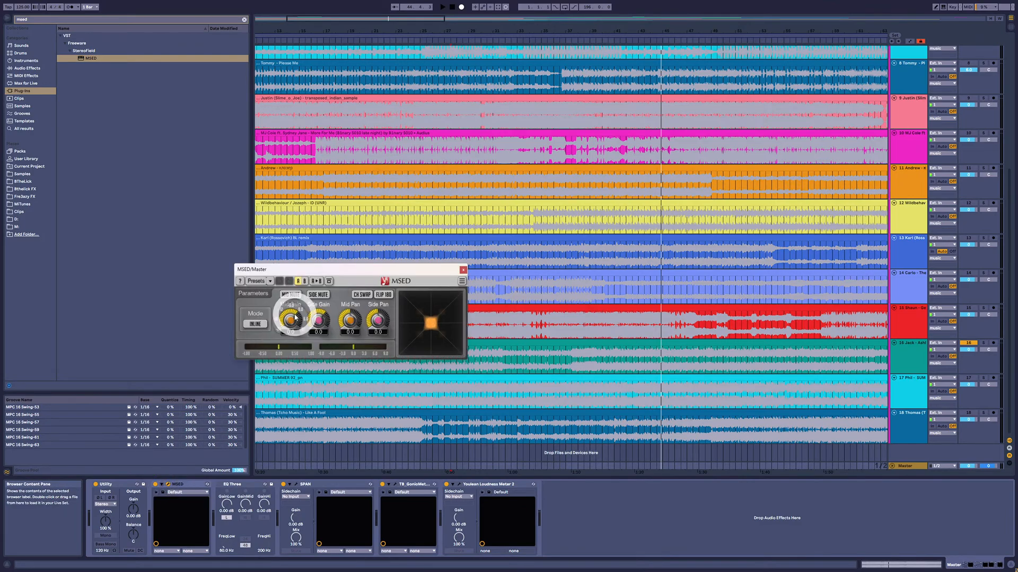
Set MSED's Mid Gain to 3.1 and Side Gain to -3.8, and compare playback with the plug-in bypassed and enabled.
{"action": "mouse_move", "coordinate": [296, 318]}
{"action": "left_mouse_down"}
{"action": "mouse_move", "coordinate": [295, 298]}
{"action": "mouse_move", "coordinate": [296, 319]}
{"action": "mouse_move", "coordinate": [321, 327]}
{"action": "mouse_move", "coordinate": [284, 325]}
{"action": "mouse_move", "coordinate": [279, 313]}
{"action": "mouse_move", "coordinate": [318, 331]}
{"action": "mouse_move", "coordinate": [289, 321]}
{"action": "left_mouse_up"}
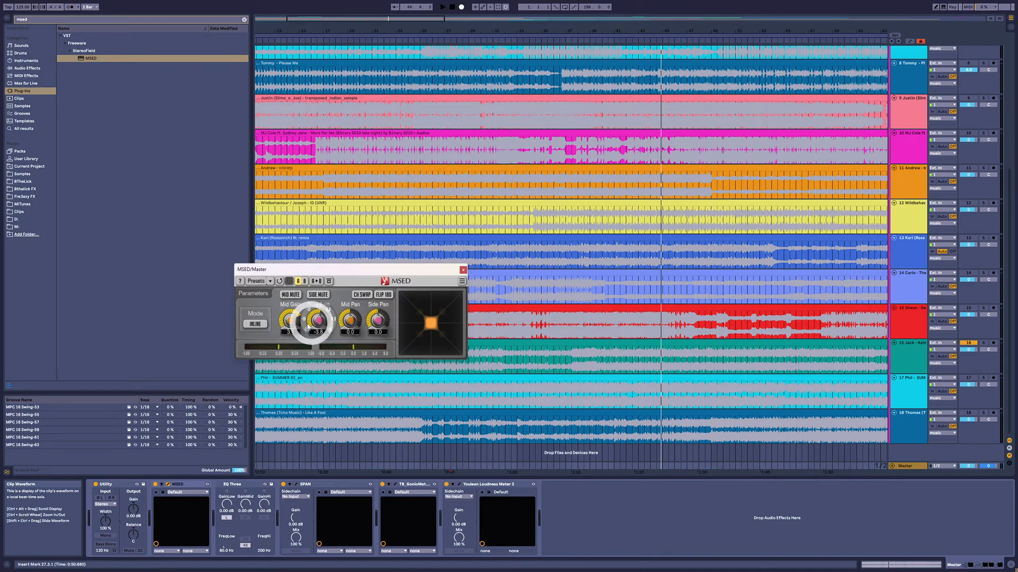
{"action": "key", "text": "space"}
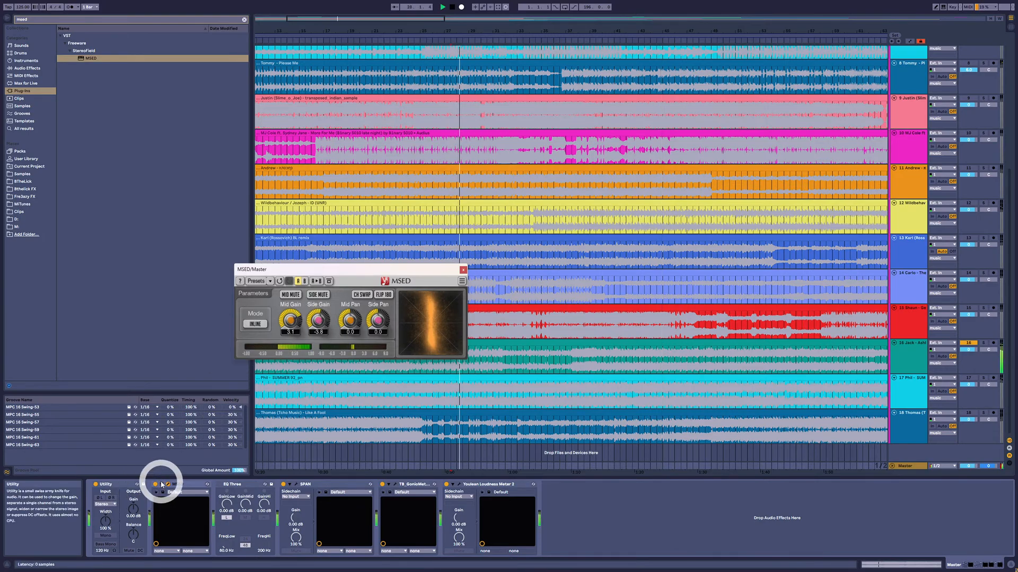
{"action": "left_click", "coordinate": [154, 487]}
{"action": "left_click", "coordinate": [155, 486]}
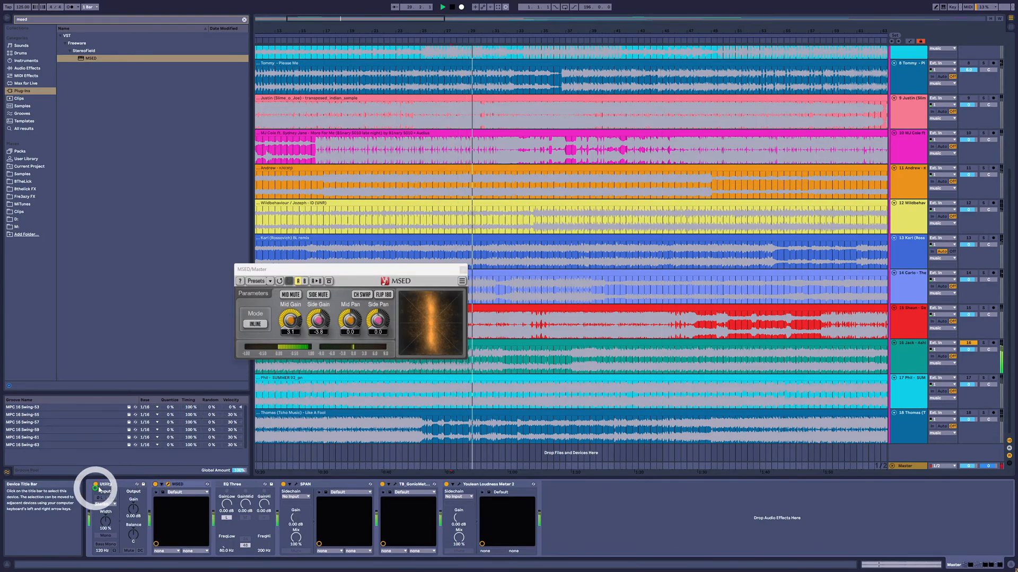
Move Utility after MSED in the Master chain and compare the playback with Utility's Mono on and off.
{"action": "left_click_drag", "start_coordinate": [130, 486], "coordinate": [218, 489]}
{"action": "left_click", "coordinate": [170, 536]}
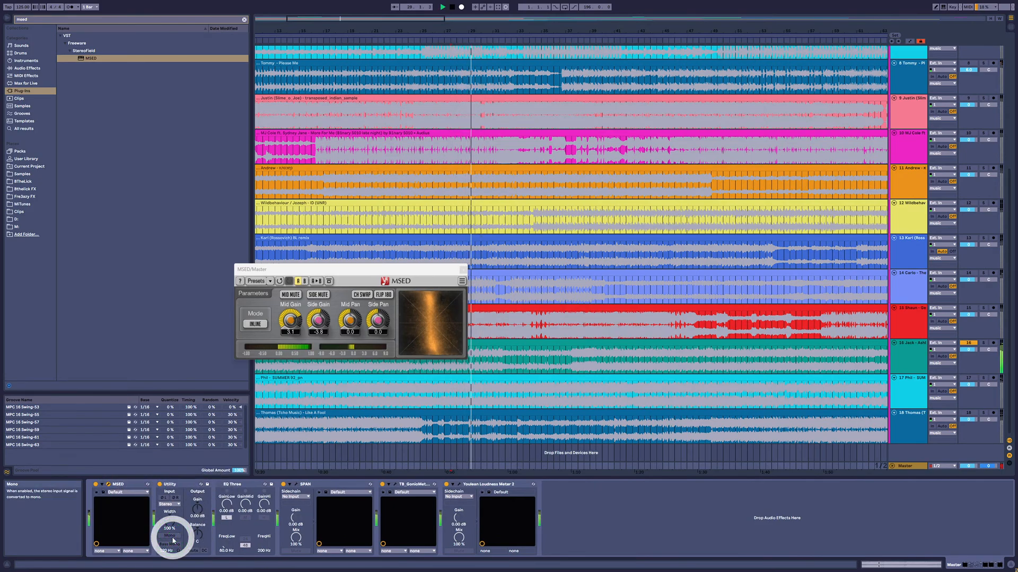
{"action": "left_click", "coordinate": [171, 537]}
{"action": "left_click", "coordinate": [172, 538]}
Set MSED's Mid Gain to 1.9 and Side Gain to -2.0, and compare playback with Utility's Mono on and off.
{"action": "key", "text": "space"}
{"action": "left_click_drag", "start_coordinate": [288, 319], "coordinate": [291, 324]}
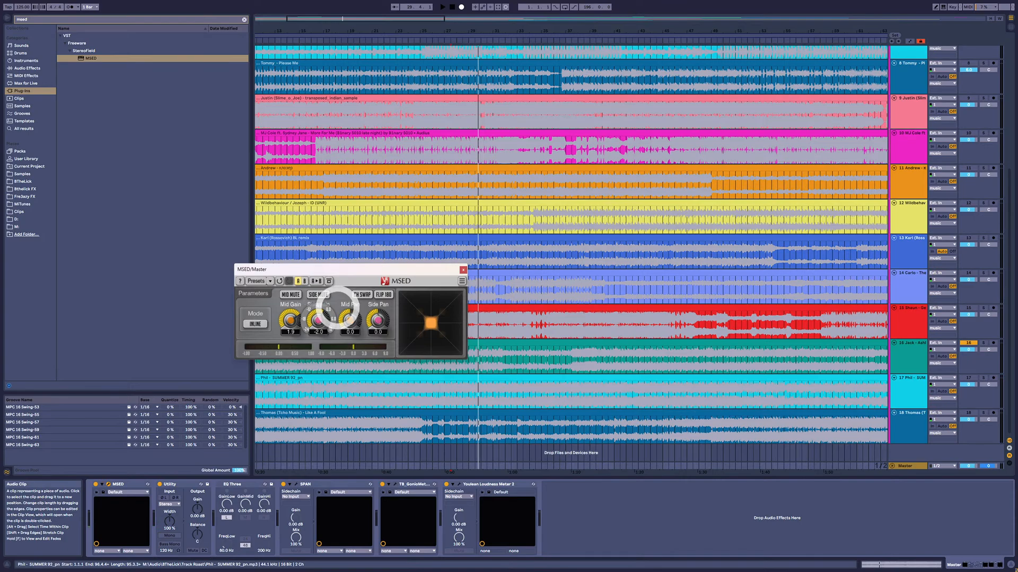
{"action": "left_click", "coordinate": [159, 484]}
{"action": "key", "text": "space"}
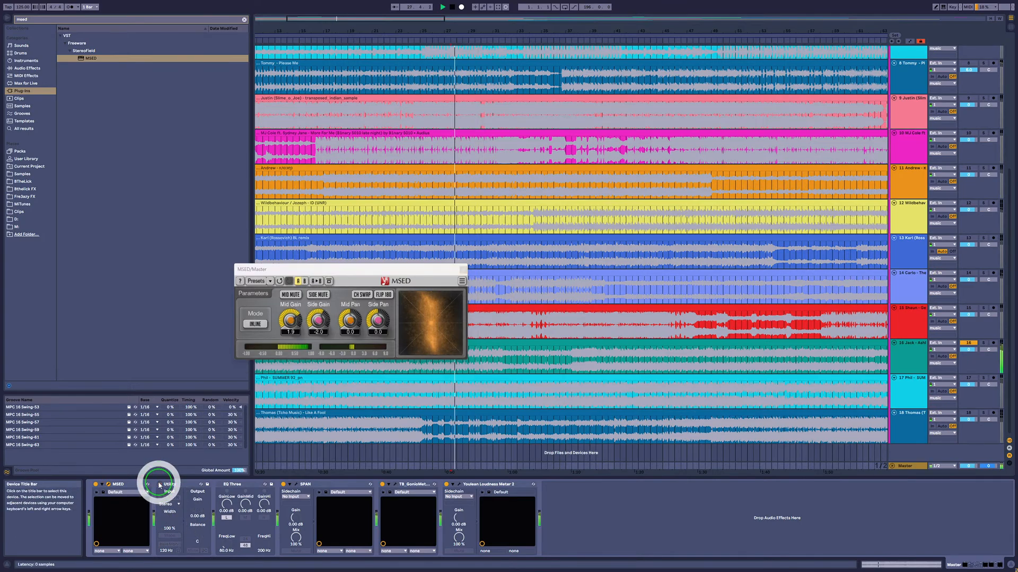
{"action": "left_click", "coordinate": [159, 485]}
{"action": "left_click", "coordinate": [171, 537]}
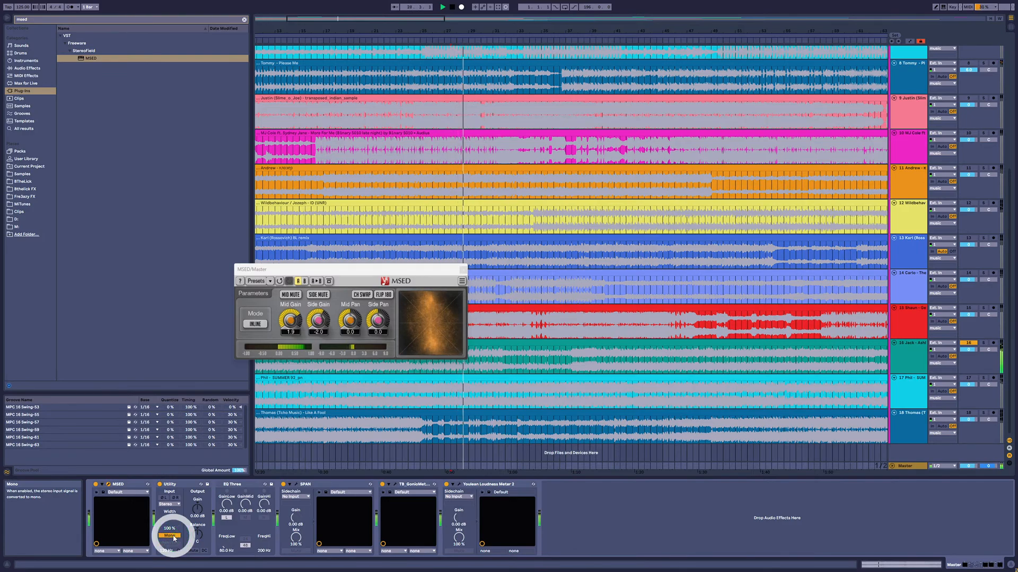
{"action": "left_click", "coordinate": [173, 537]}
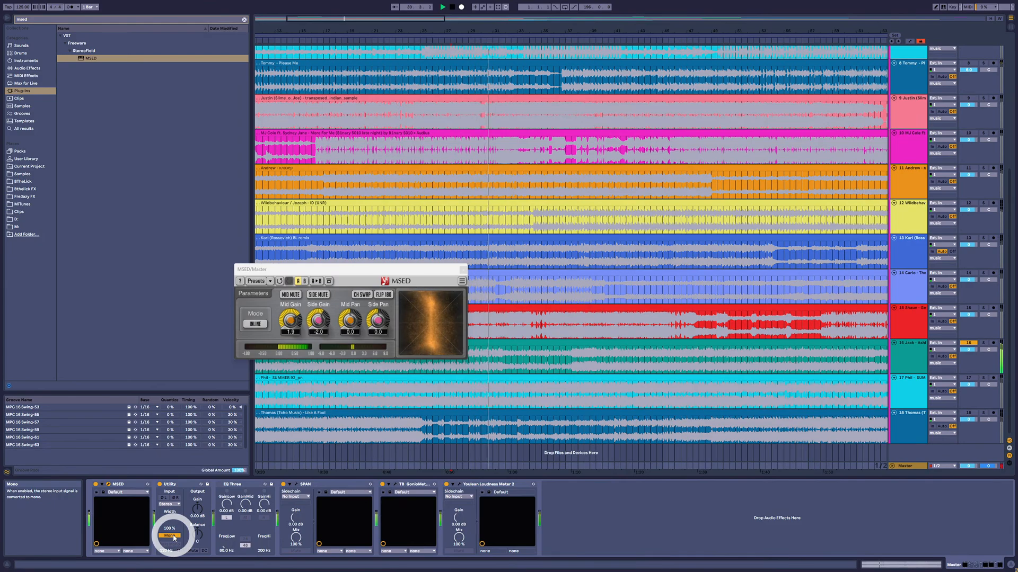
{"action": "left_click", "coordinate": [170, 535]}
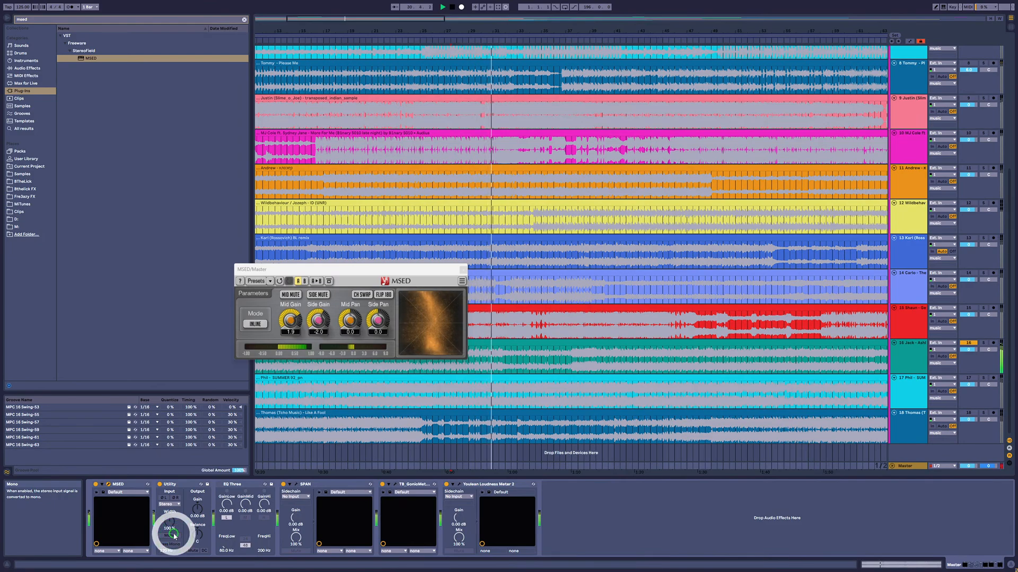
Turn off MSED and Utility in the Master chain and close the MSED window.
{"action": "double_click", "coordinate": [117, 483]}
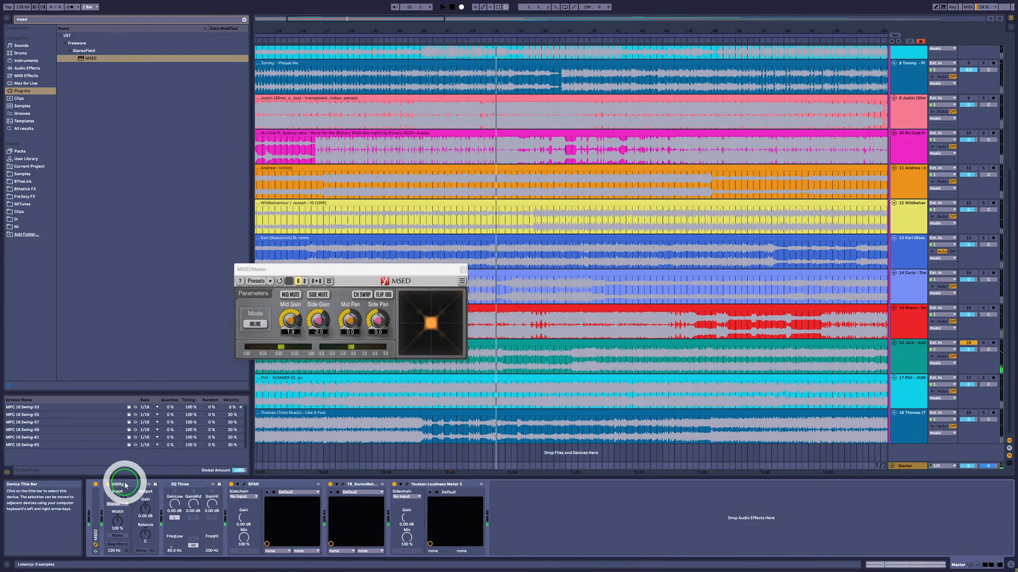
{"action": "double_click", "coordinate": [95, 501]}
{"action": "left_click", "coordinate": [95, 485]}
{"action": "left_click", "coordinate": [159, 485]}
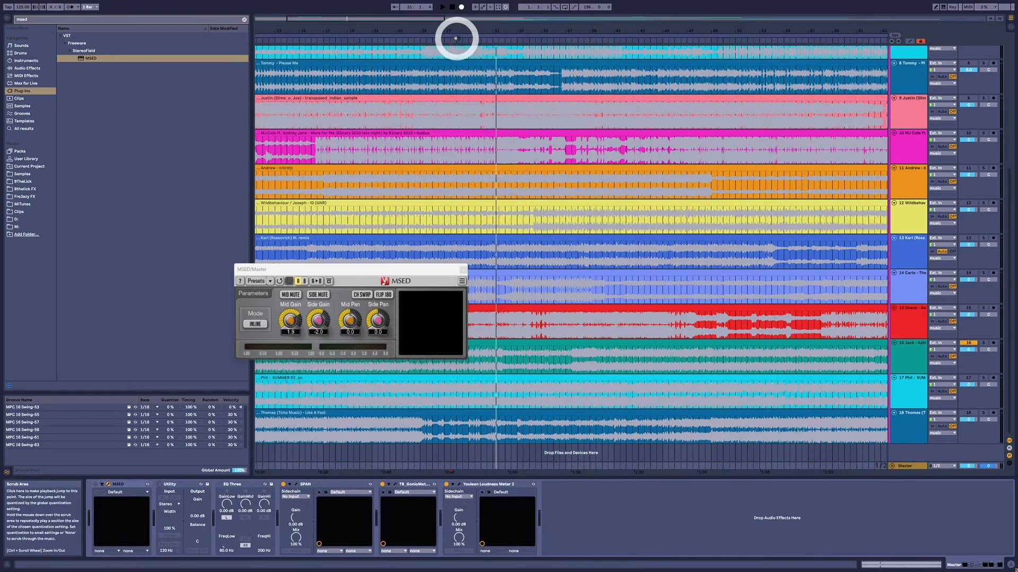
{"action": "mouse_move", "coordinate": [454, 34]}
{"action": "left_mouse_down"}
{"action": "mouse_move", "coordinate": [466, 21]}
{"action": "mouse_move", "coordinate": [460, 30]}
{"action": "left_mouse_up"}
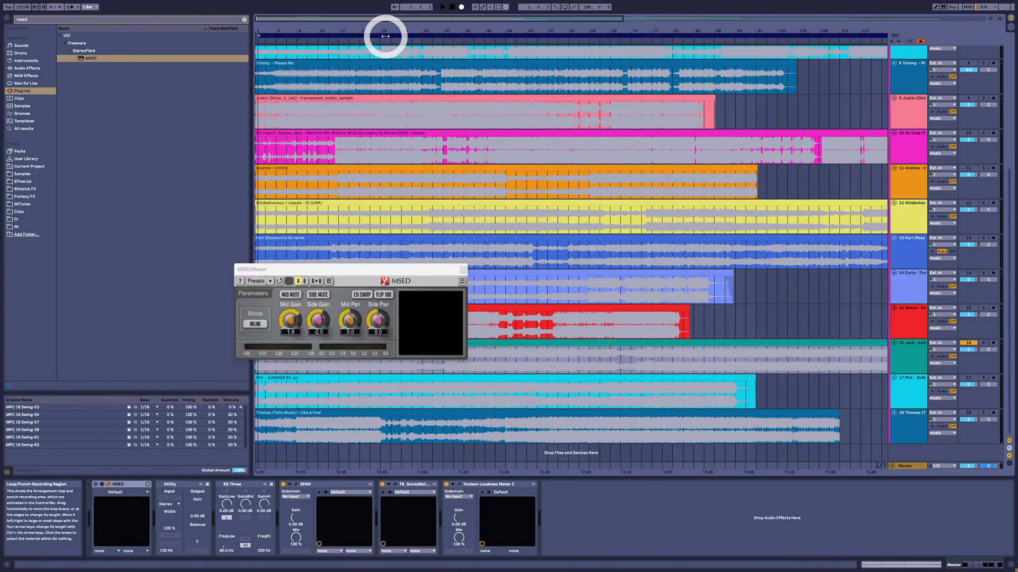
{"action": "left_click", "coordinate": [463, 271]}
Listen to the Ashlyn Groove track from bars 25, 35 and 39.
{"action": "left_click", "coordinate": [380, 171]}
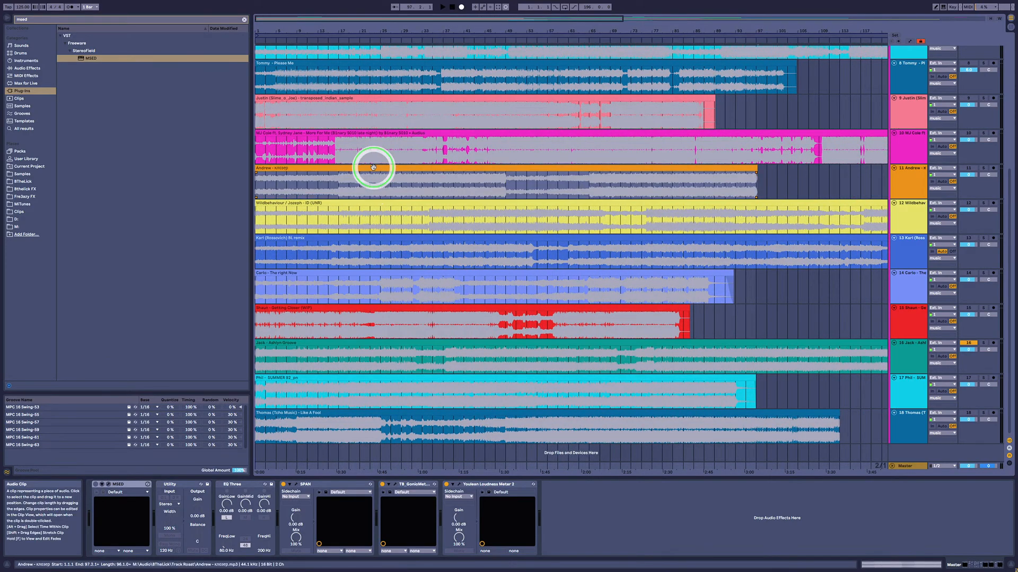
{"action": "key", "text": "space"}
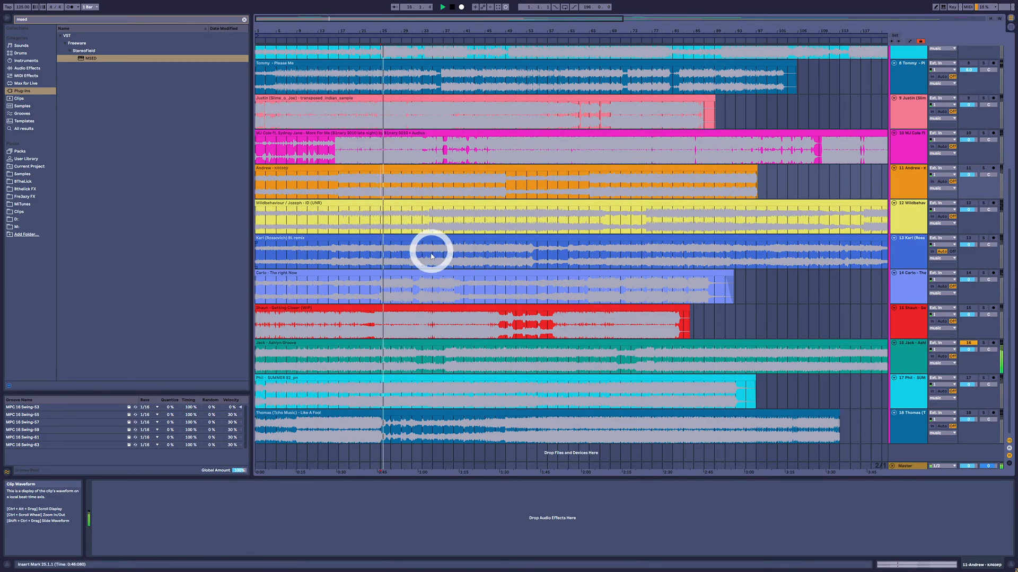
{"action": "left_click", "coordinate": [433, 220]}
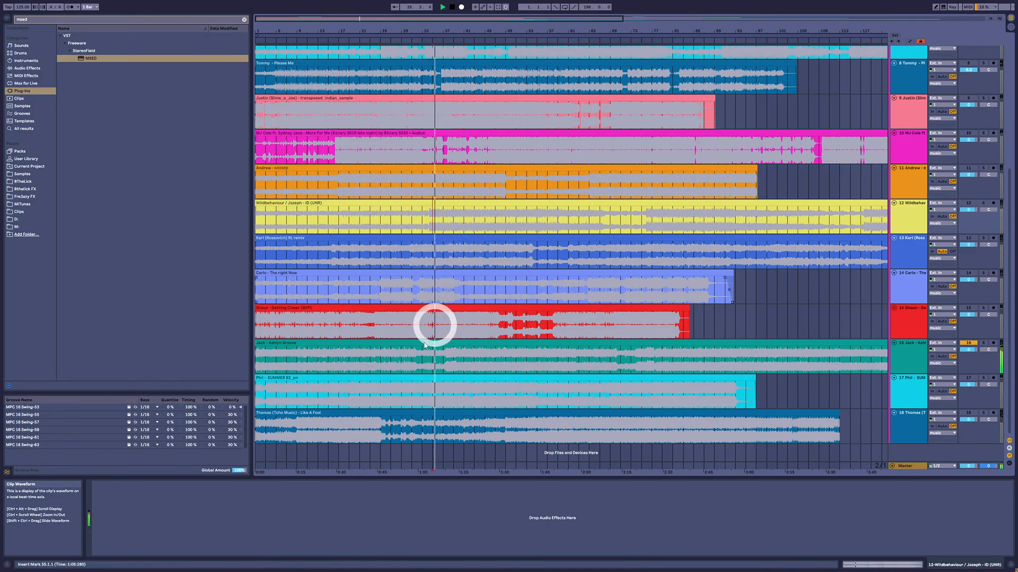
{"action": "left_click", "coordinate": [390, 360]}
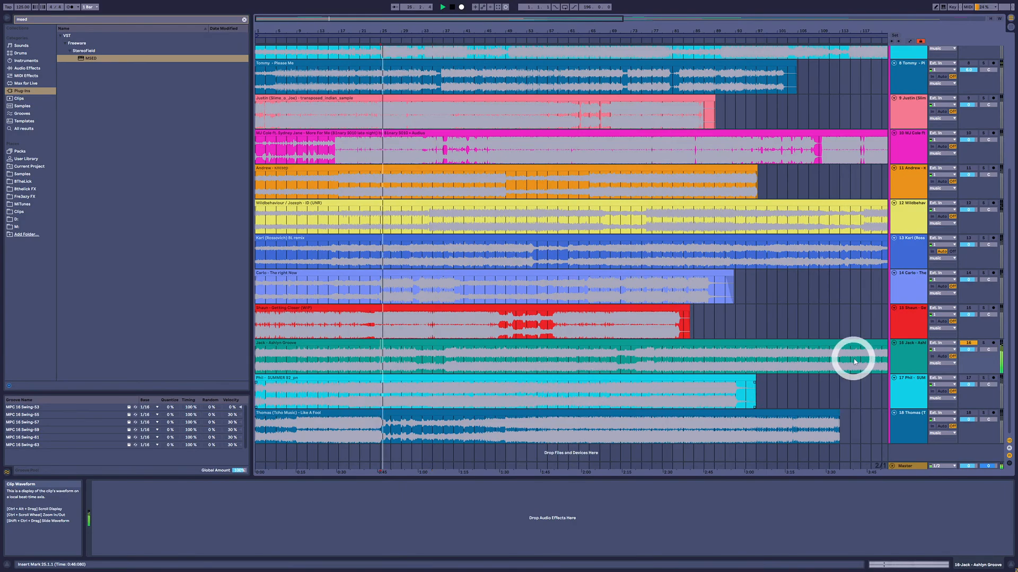
{"action": "left_click", "coordinate": [910, 470]}
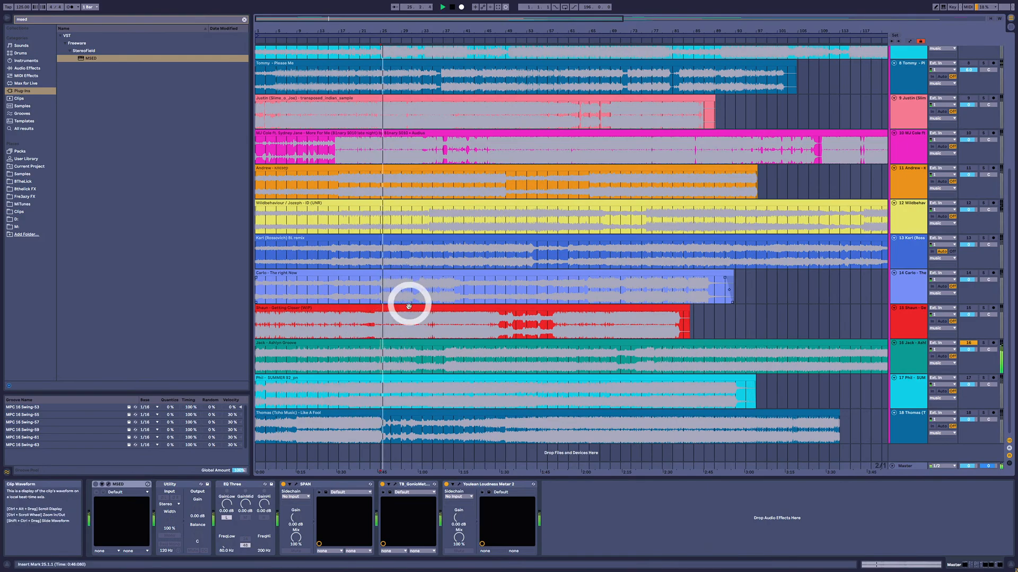
{"action": "left_click", "coordinate": [452, 365]}
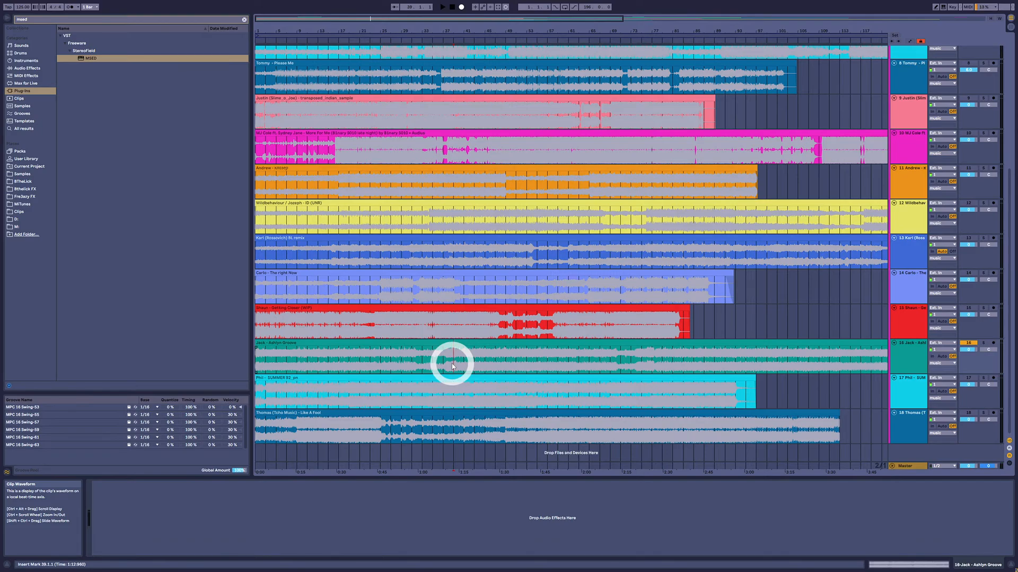
{"action": "key", "text": "space"}
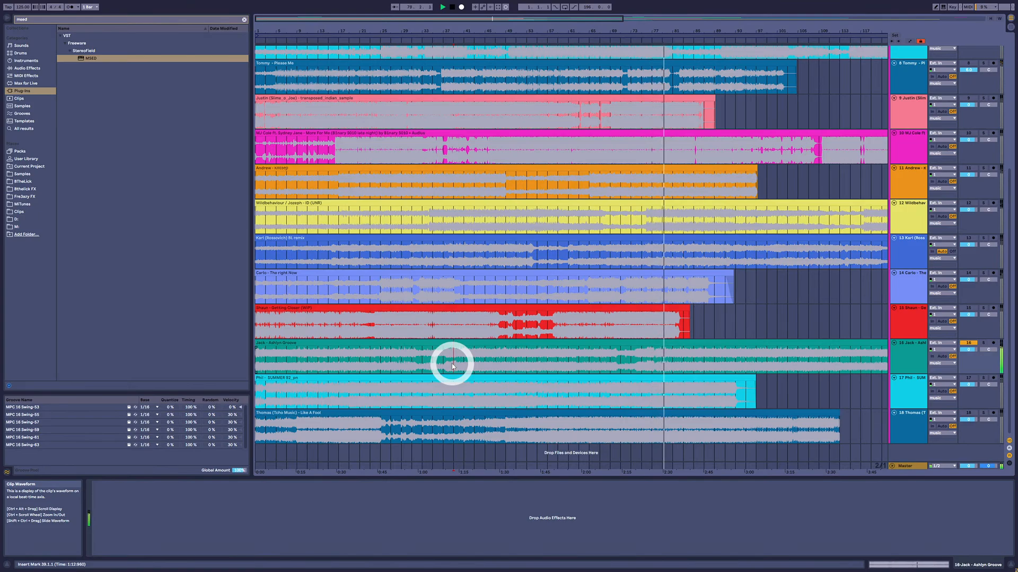
Open the first multi-chord MIDI clip on the Instrument Rack track and delete all its notes except the opening A2, C3 and E3.
{"action": "left_click_drag", "start_coordinate": [659, 31], "coordinate": [504, 31]}
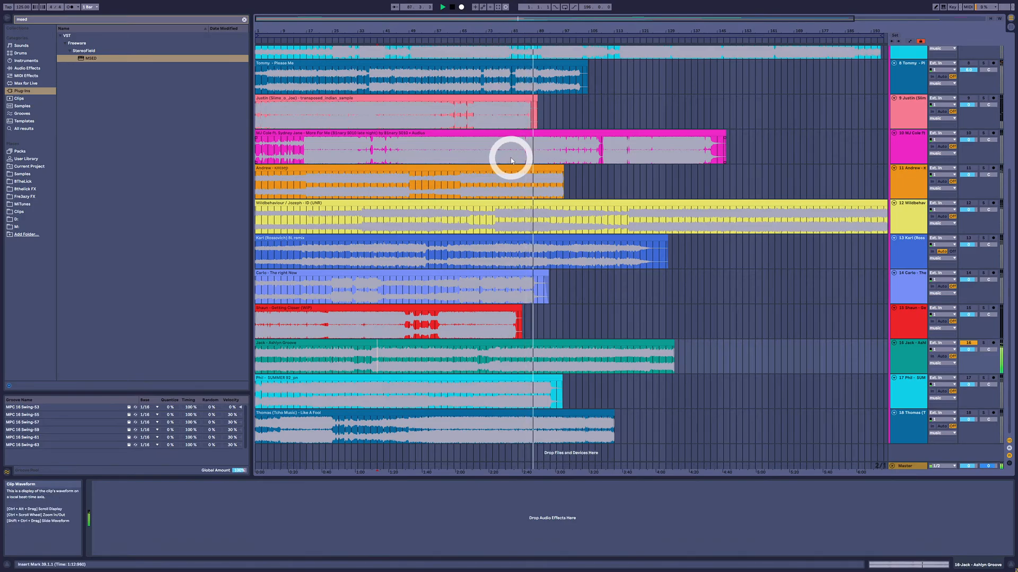
{"action": "scroll", "coordinate": [497, 106], "scroll_direction": "up", "scroll_amount": 4}
{"action": "scroll", "coordinate": [434, 128], "scroll_direction": "up", "scroll_amount": 3}
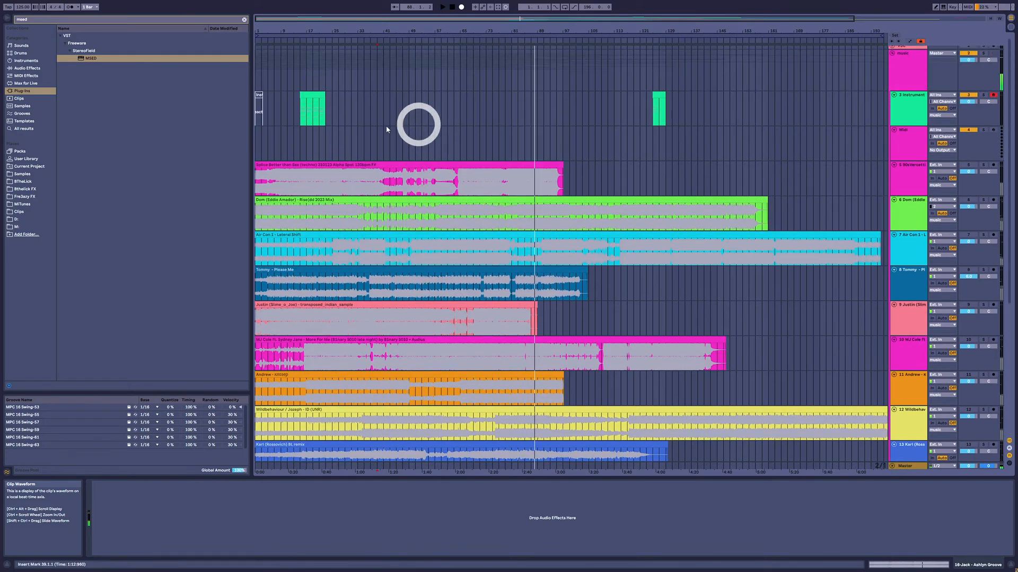
{"action": "double_click", "coordinate": [308, 95]}
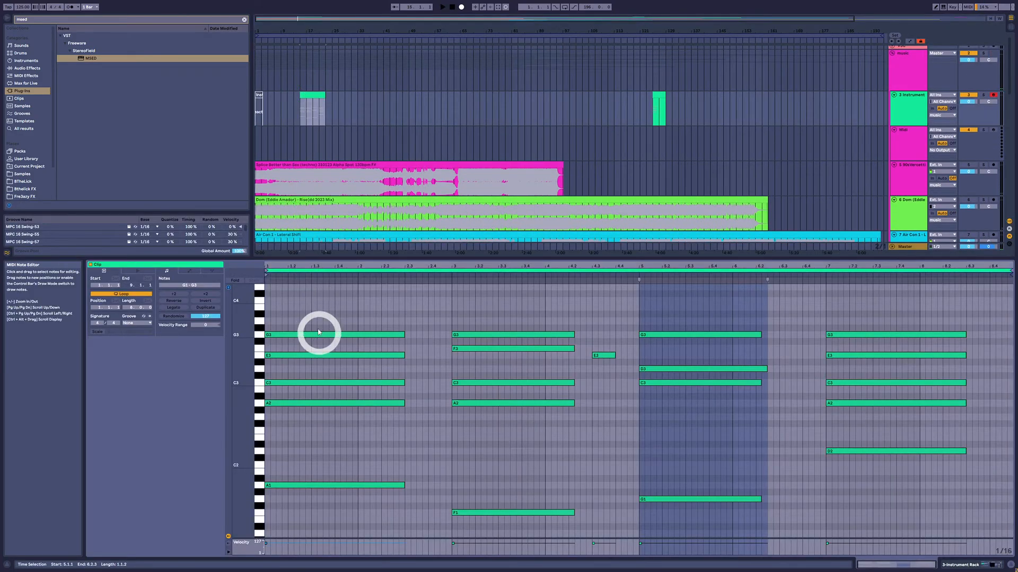
{"action": "left_click", "coordinate": [303, 486]}
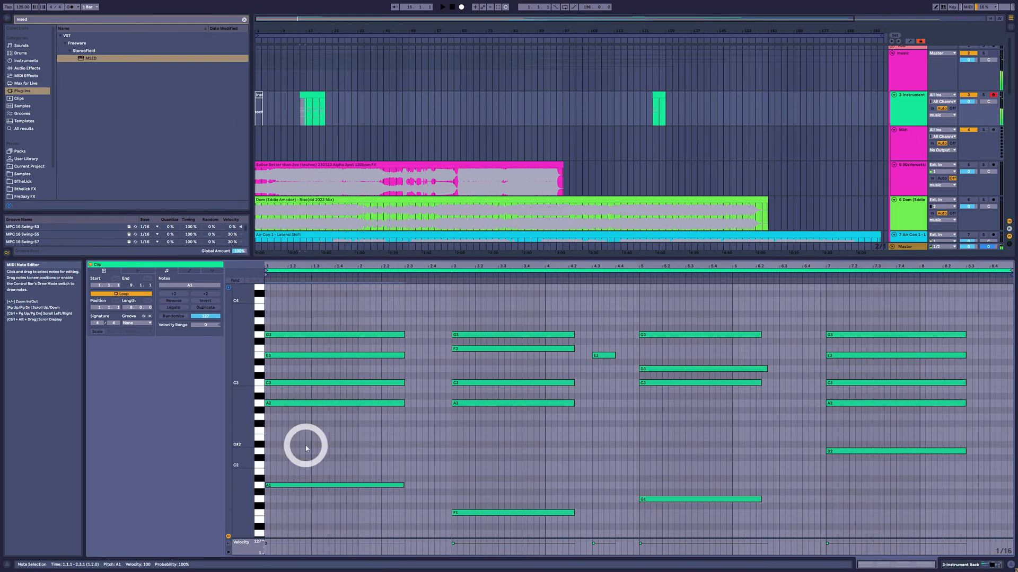
{"action": "left_click_drag", "start_coordinate": [318, 306], "coordinate": [308, 346]}
{"action": "key", "text": "Delete"}
{"action": "left_click_drag", "start_coordinate": [308, 441], "coordinate": [391, 553]}
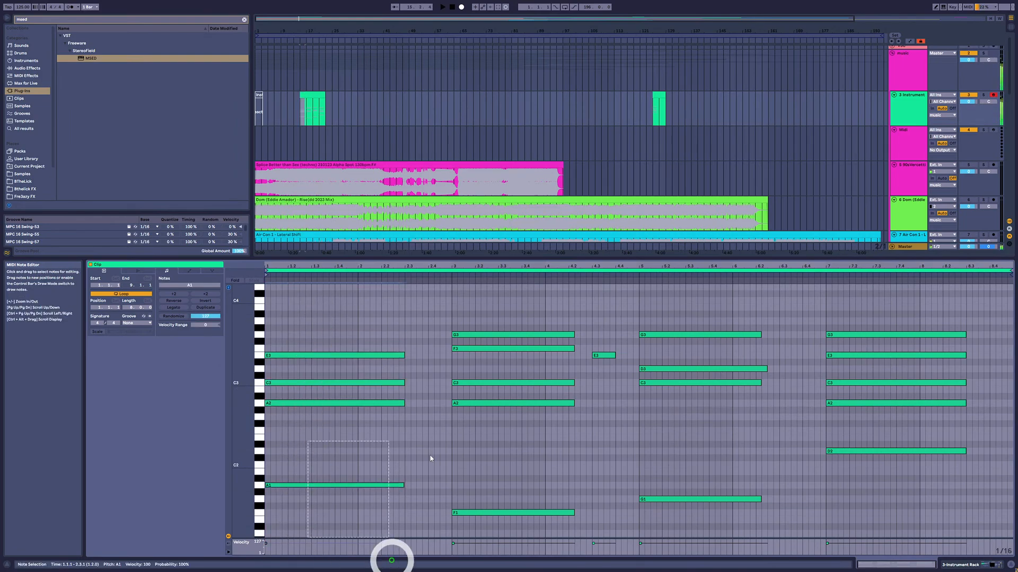
{"action": "key", "text": "Delete"}
{"action": "left_click_drag", "start_coordinate": [452, 323], "coordinate": [994, 557]}
{"action": "key", "text": "Delete"}
{"action": "scroll", "coordinate": [392, 412], "scroll_direction": "up", "scroll_amount": 1}
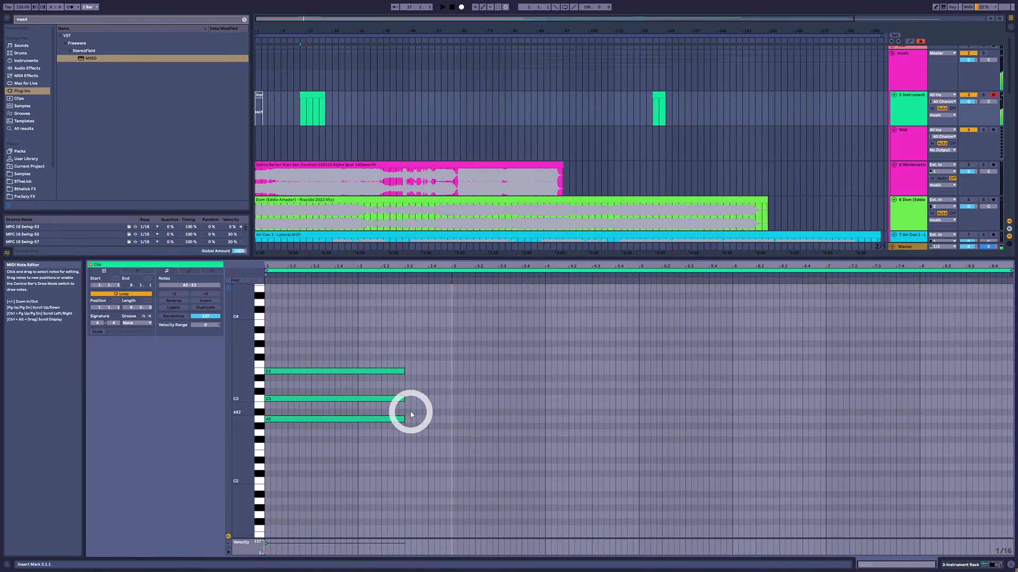
Try raising the chord's middle note from C3 to D3 to turn the A minor triad into a suspended fourth.
{"action": "left_click_drag", "start_coordinate": [243, 391], "coordinate": [336, 431]}
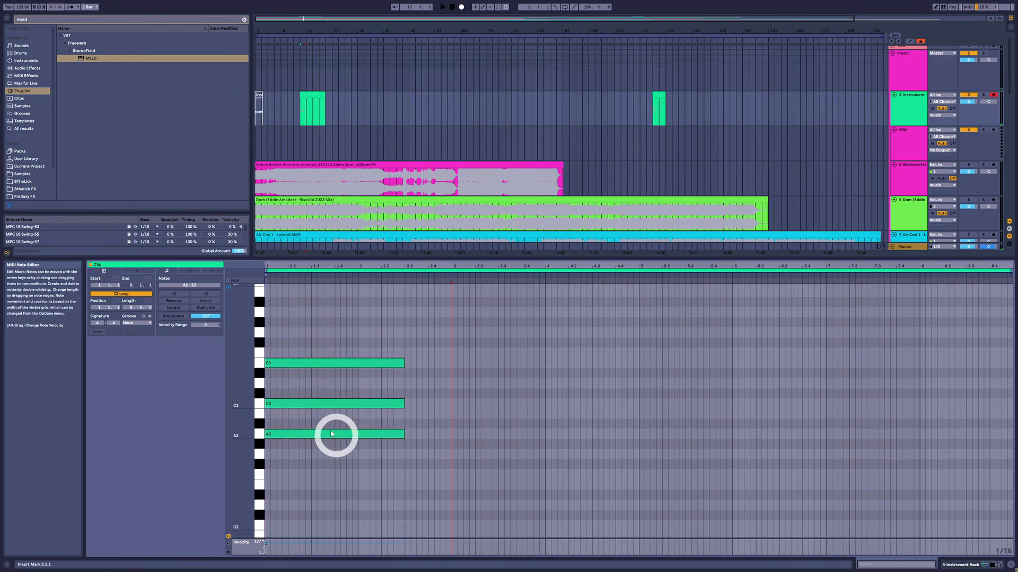
{"action": "left_click", "coordinate": [307, 404]}
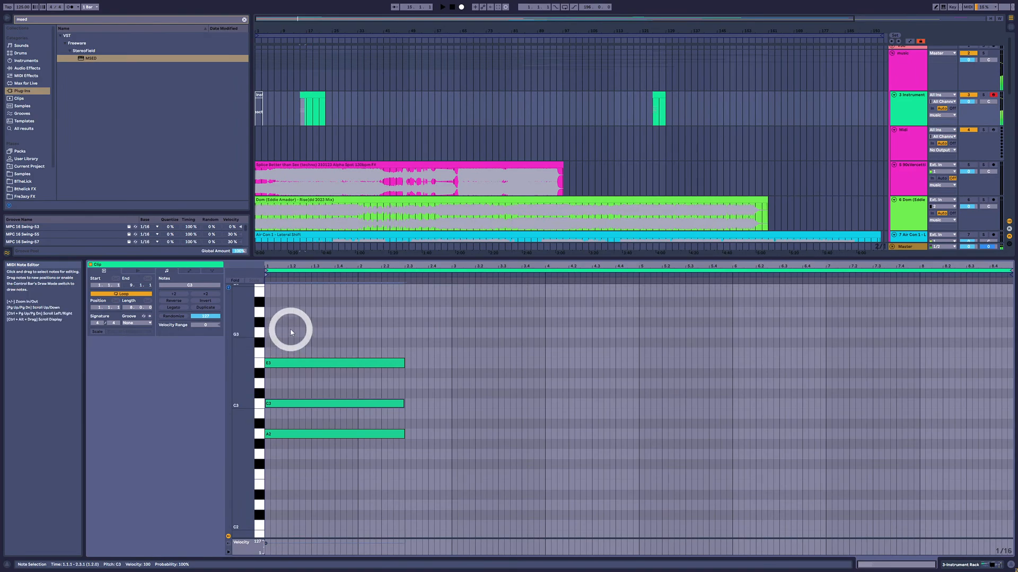
{"action": "left_click_drag", "start_coordinate": [291, 326], "coordinate": [295, 443]}
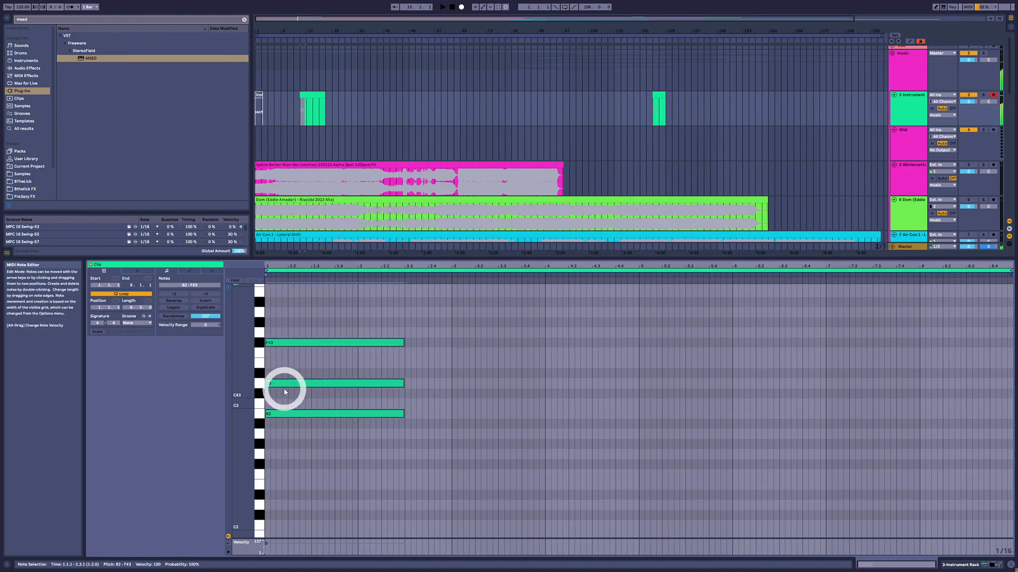
{"action": "left_click", "coordinate": [290, 409]}
{"action": "left_click_drag", "start_coordinate": [291, 409], "coordinate": [289, 382]}
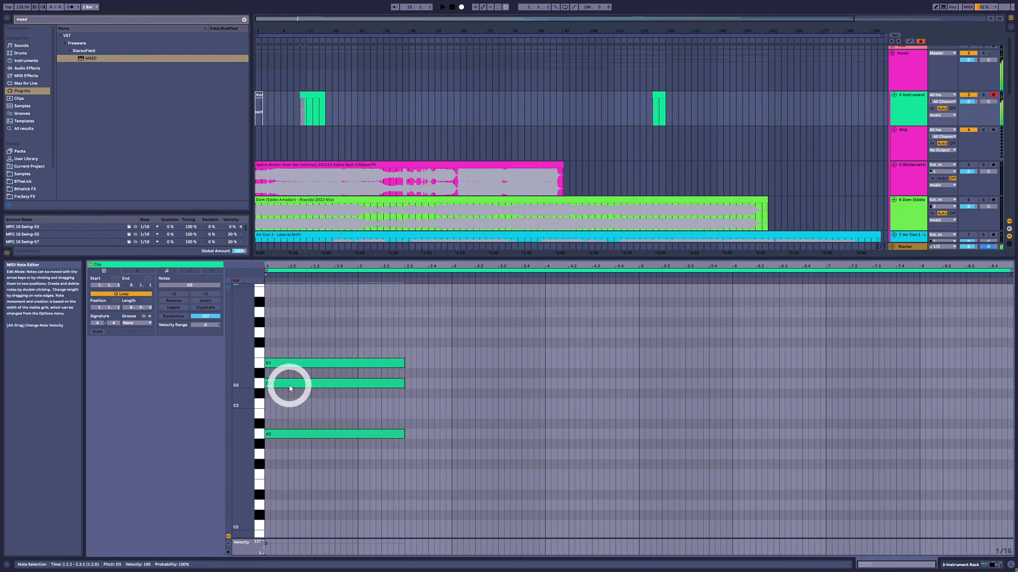
{"action": "left_click_drag", "start_coordinate": [290, 319], "coordinate": [249, 525]}
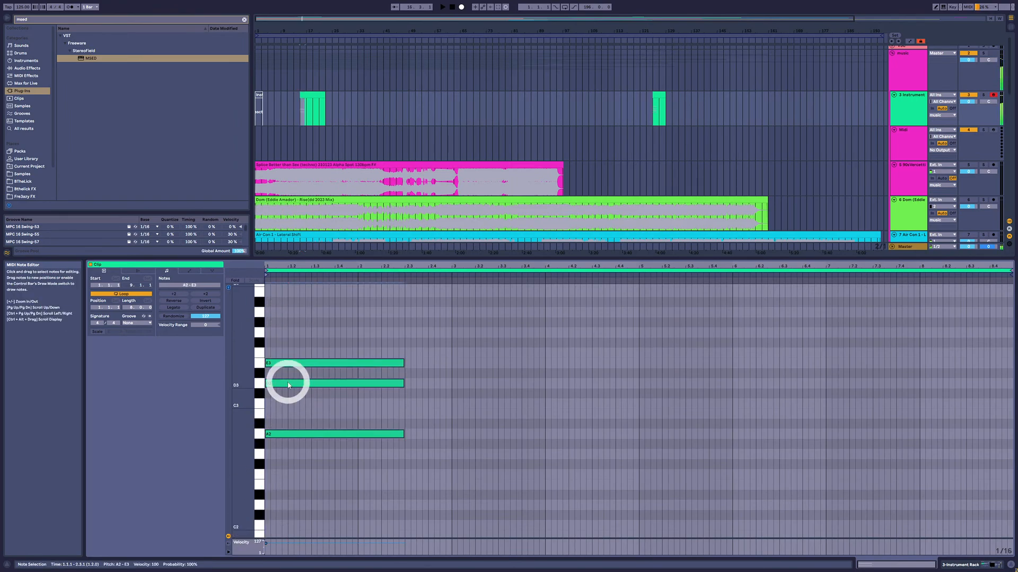
{"action": "left_click", "coordinate": [284, 348]}
{"action": "left_click", "coordinate": [261, 384]}
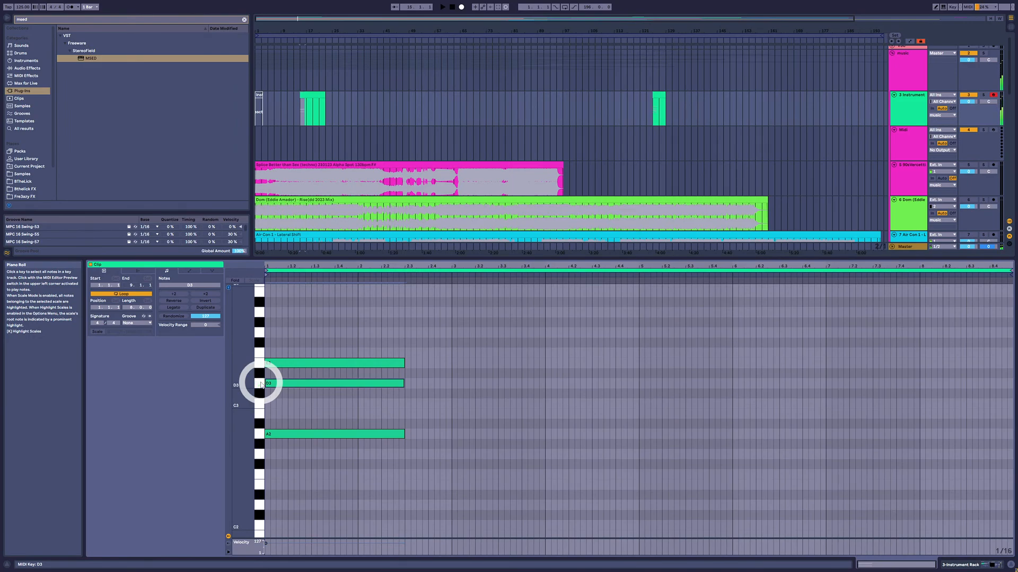
Try the chord's middle note at B2 as a suspended second, and return it to C3.
{"action": "left_click", "coordinate": [256, 405]}
{"action": "left_click_drag", "start_coordinate": [284, 383], "coordinate": [284, 413]}
{"action": "left_click", "coordinate": [256, 420]}
{"action": "left_click_drag", "start_coordinate": [296, 337], "coordinate": [300, 462]}
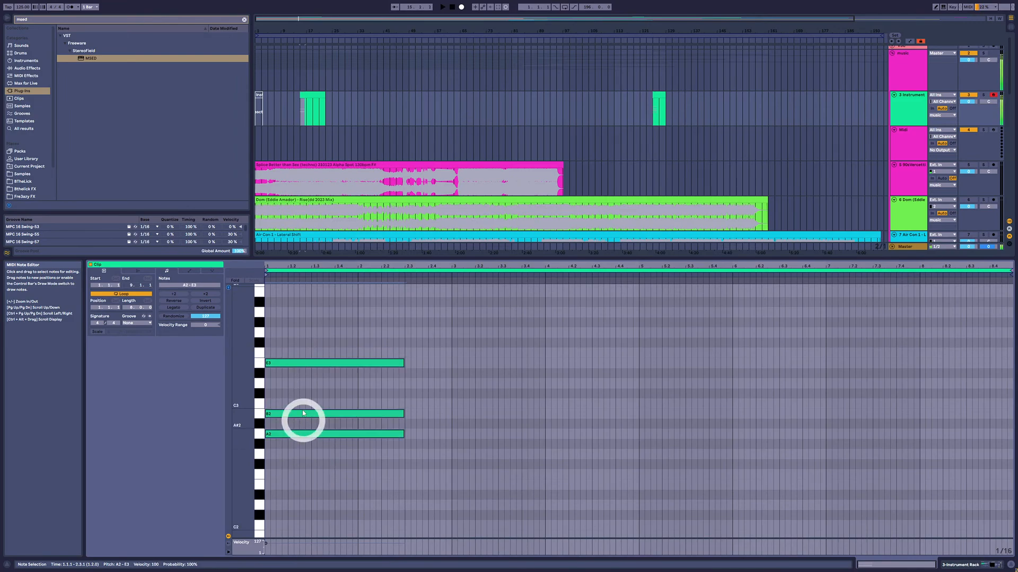
{"action": "left_click_drag", "start_coordinate": [300, 411], "coordinate": [300, 403]}
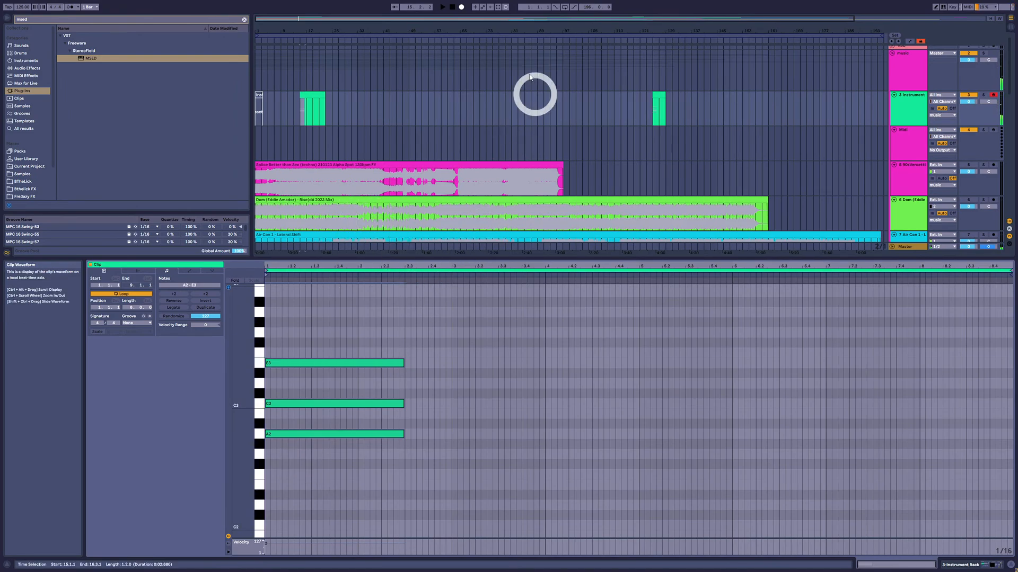
Return to the Ashlyn Groove track and play it from bar 85.
{"action": "double_click", "coordinate": [614, 28]}
{"action": "scroll", "coordinate": [632, 169], "scroll_direction": "down", "scroll_amount": 9}
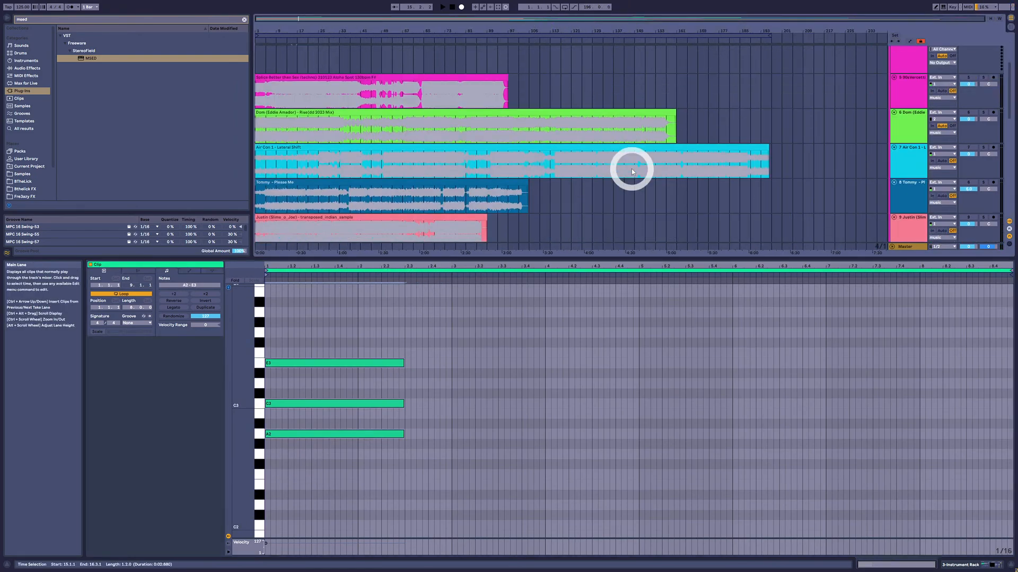
{"action": "scroll", "coordinate": [596, 182], "scroll_direction": "down", "scroll_amount": 5}
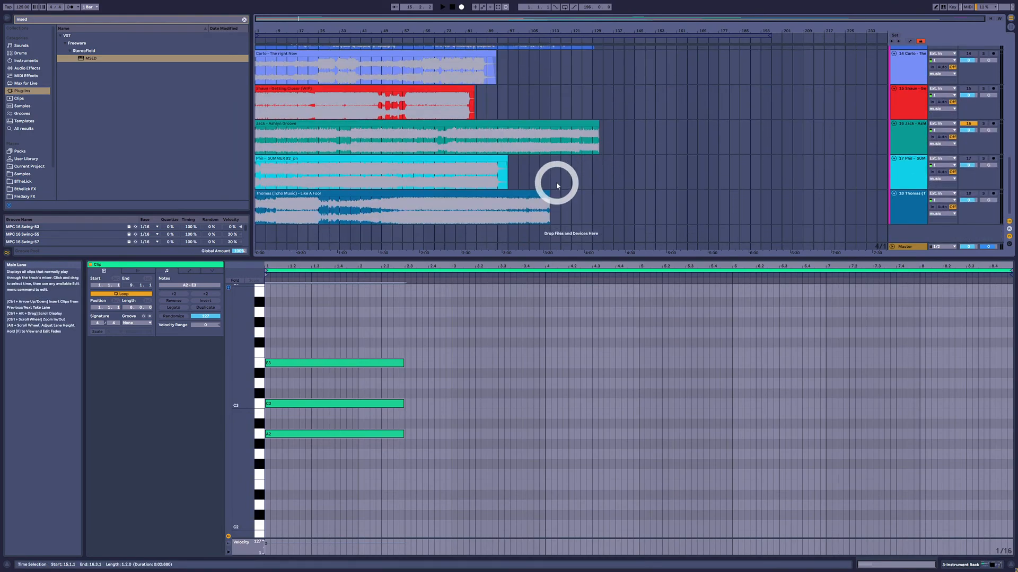
{"action": "left_click", "coordinate": [480, 145]}
{"action": "left_click", "coordinate": [479, 145]}
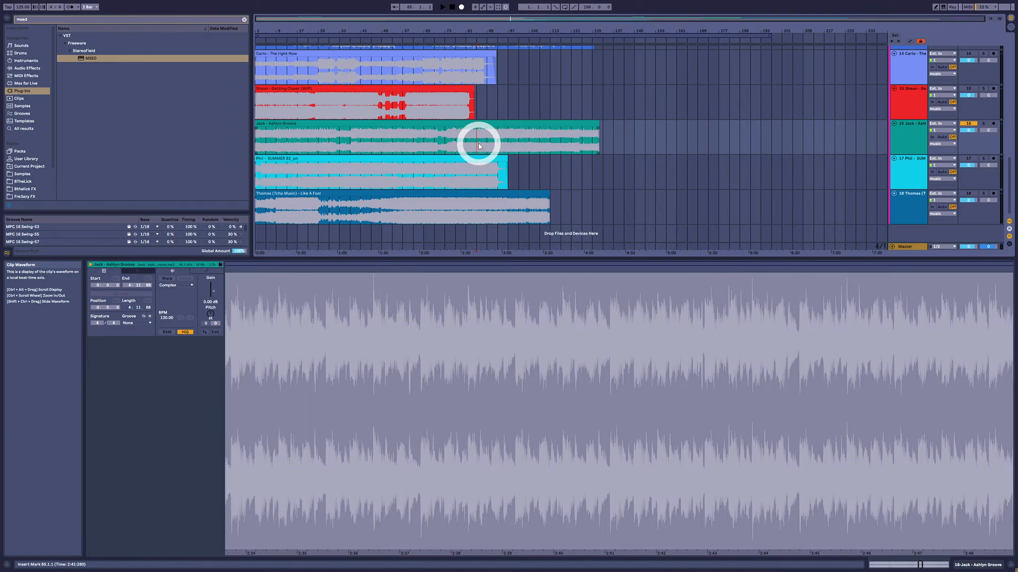
{"action": "key", "text": "space"}
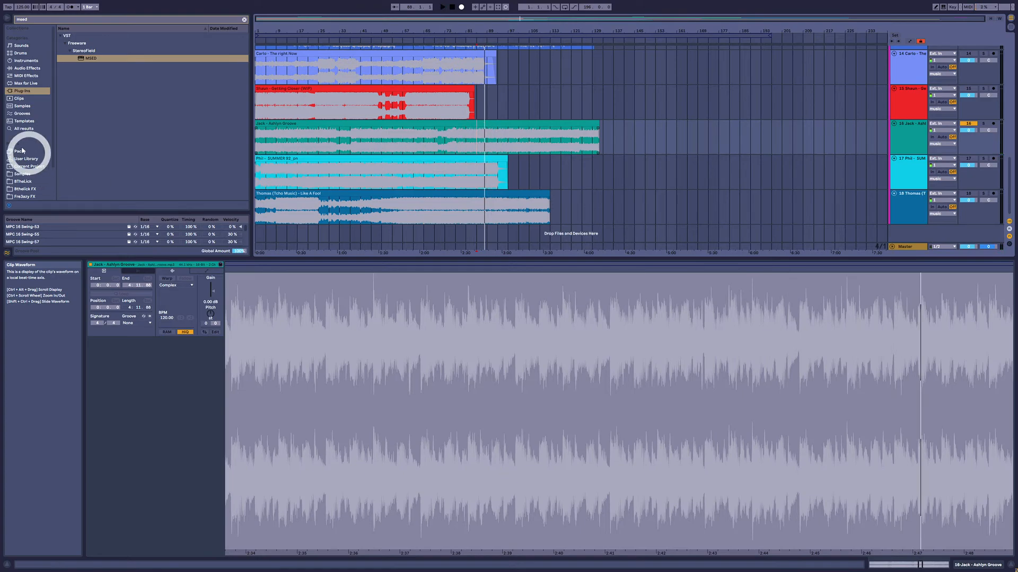
Clear the MSED search, search the browser for the high string clip and expand the Strings Project folder in Fre3azy FX.
{"action": "left_click", "coordinate": [244, 20]}
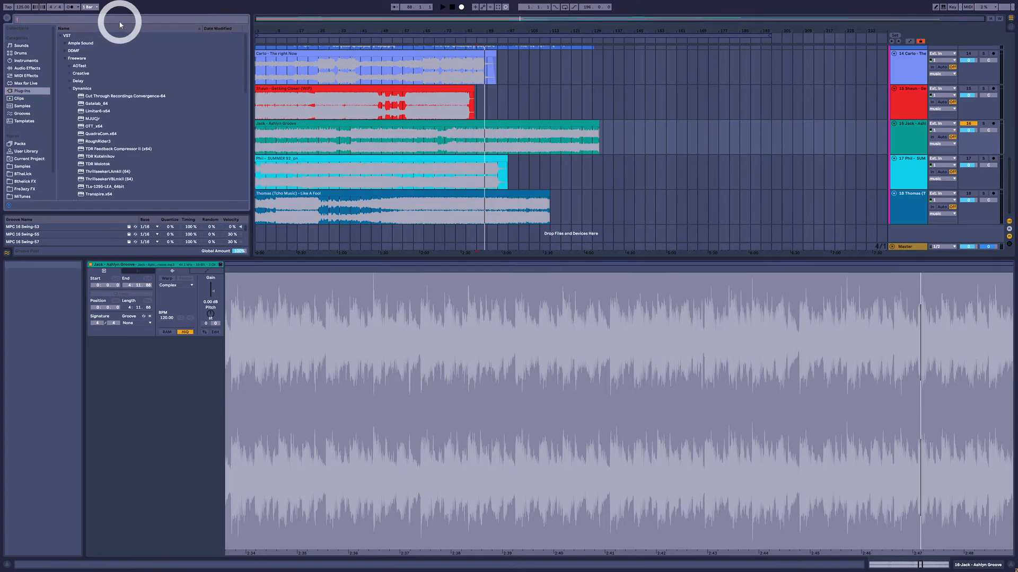
{"action": "left_click", "coordinate": [118, 19]}
{"action": "type", "text": "hlo"}
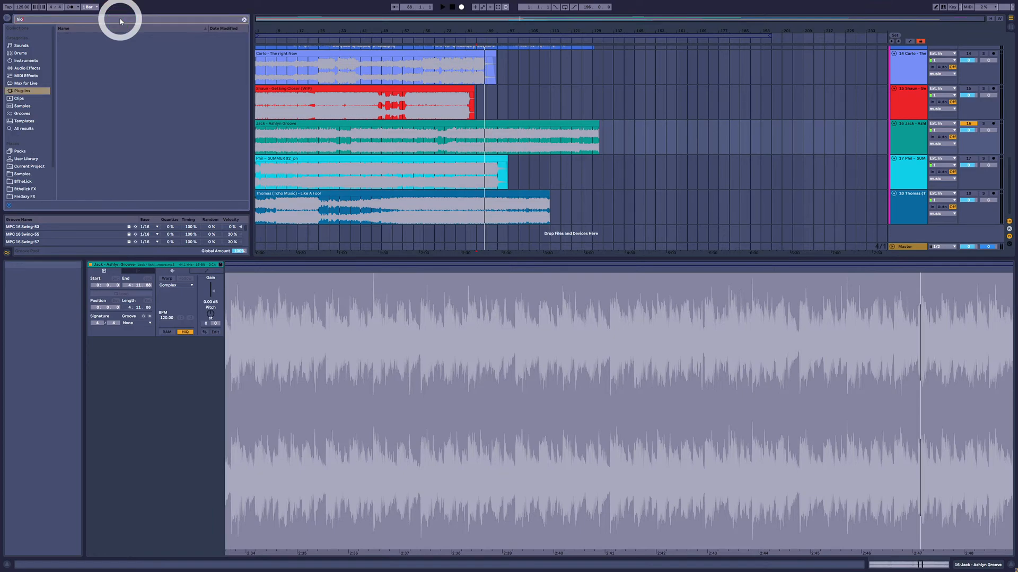
{"action": "key", "text": "BackSpace"}
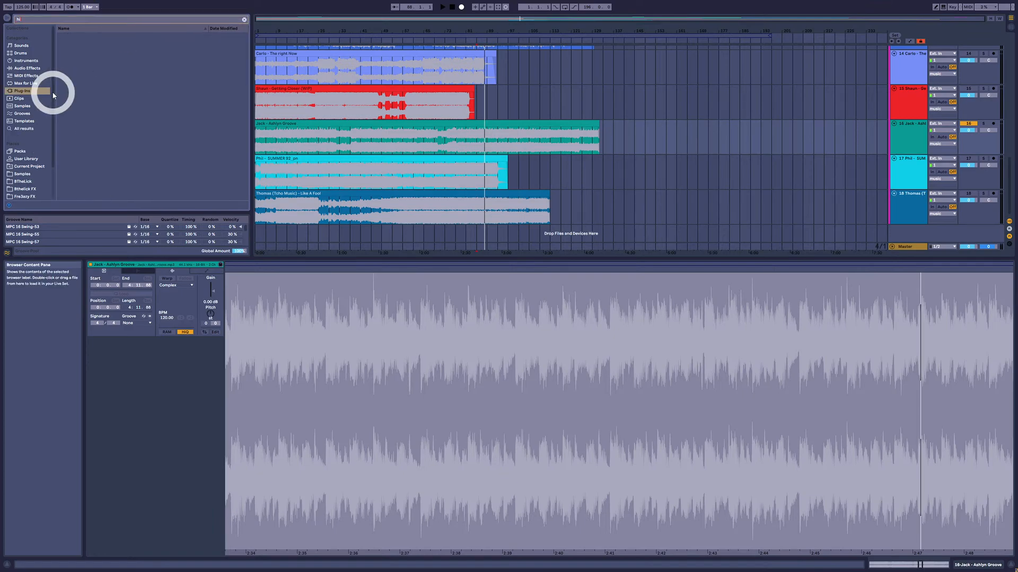
{"action": "left_click", "coordinate": [37, 200]}
{"action": "left_click", "coordinate": [67, 50]}
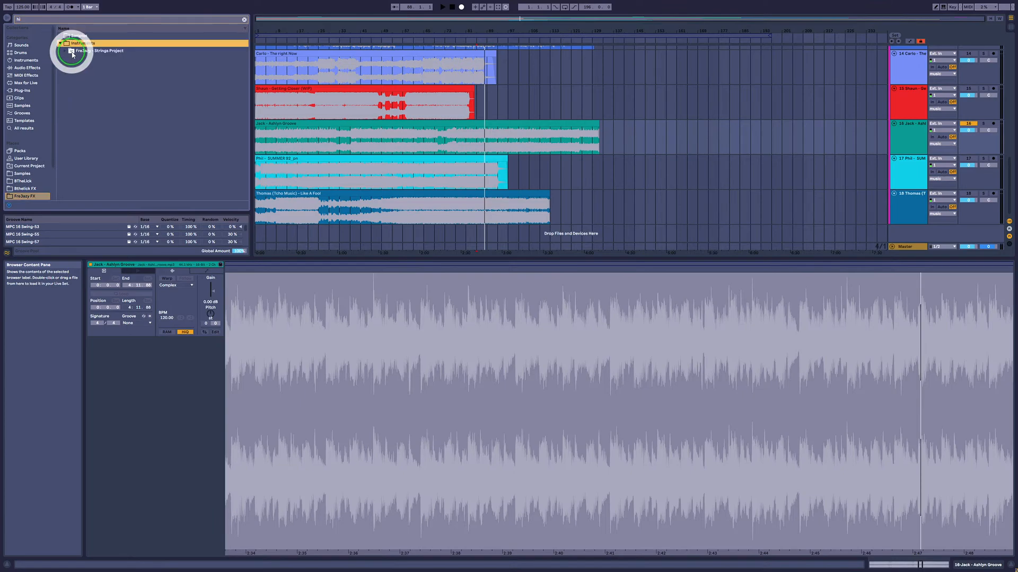
{"action": "left_click", "coordinate": [65, 51]}
Insert a new track below Ashlyn Groove and load the HiString(E) clip from the Strings project onto it.
{"action": "left_click", "coordinate": [901, 125]}
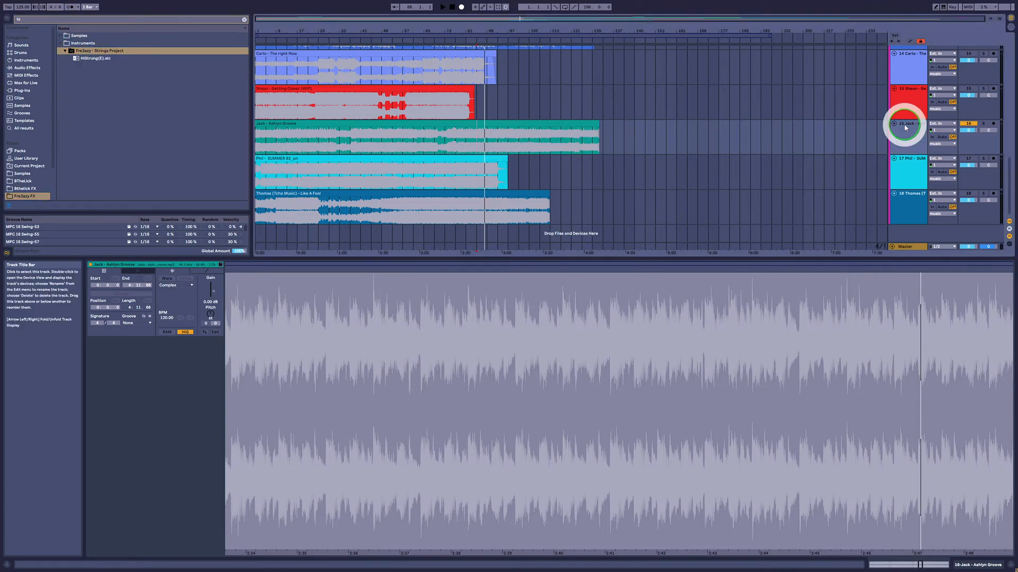
{"action": "key", "text": "ctrl+t"}
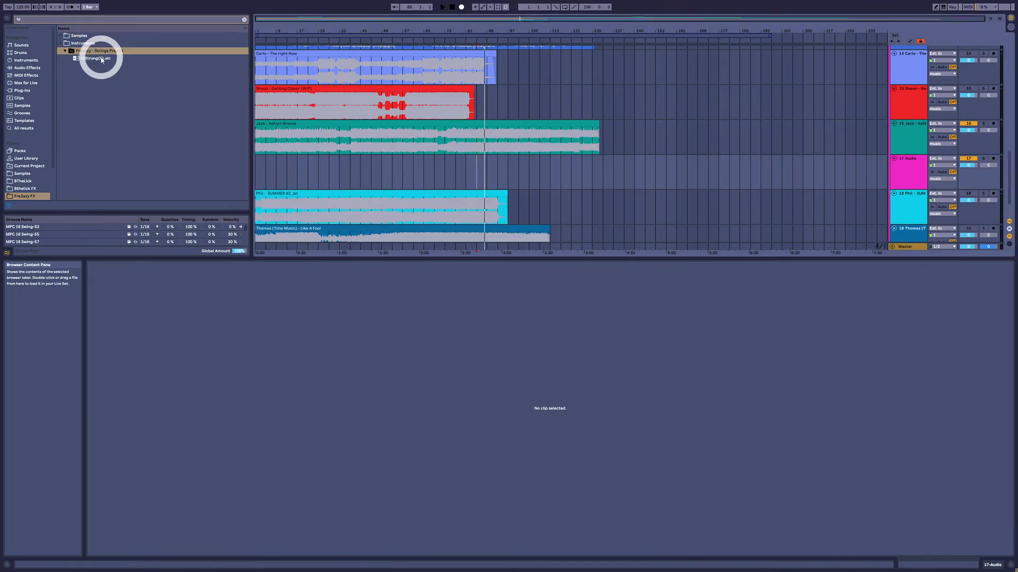
{"action": "left_click_drag", "start_coordinate": [100, 58], "coordinate": [377, 159]}
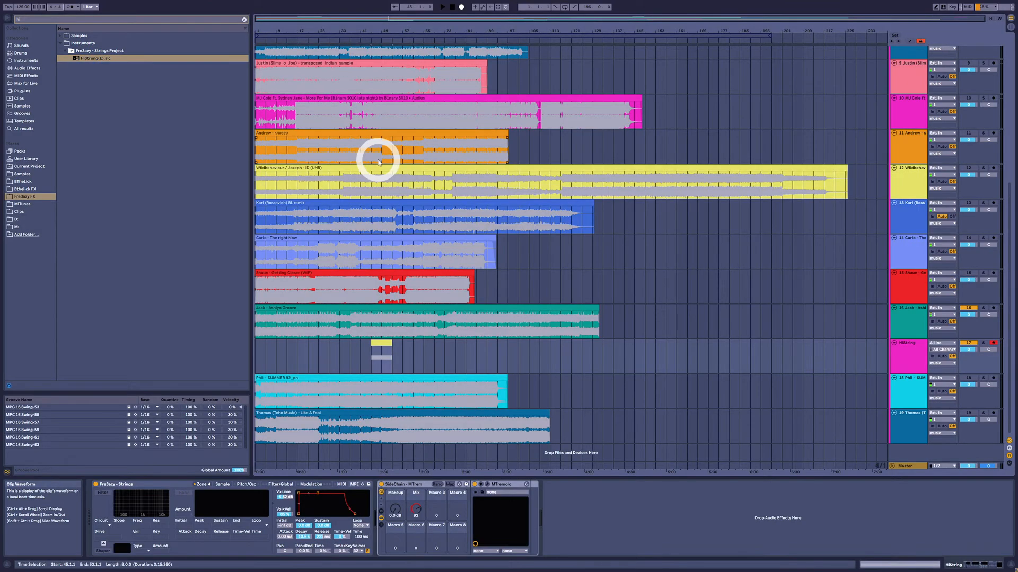
Move the HiString clip to bar 77, play it along with Ashlyn Groove and lower the HiString track's volume.
{"action": "left_click_drag", "start_coordinate": [383, 343], "coordinate": [468, 343]}
{"action": "key", "text": "space"}
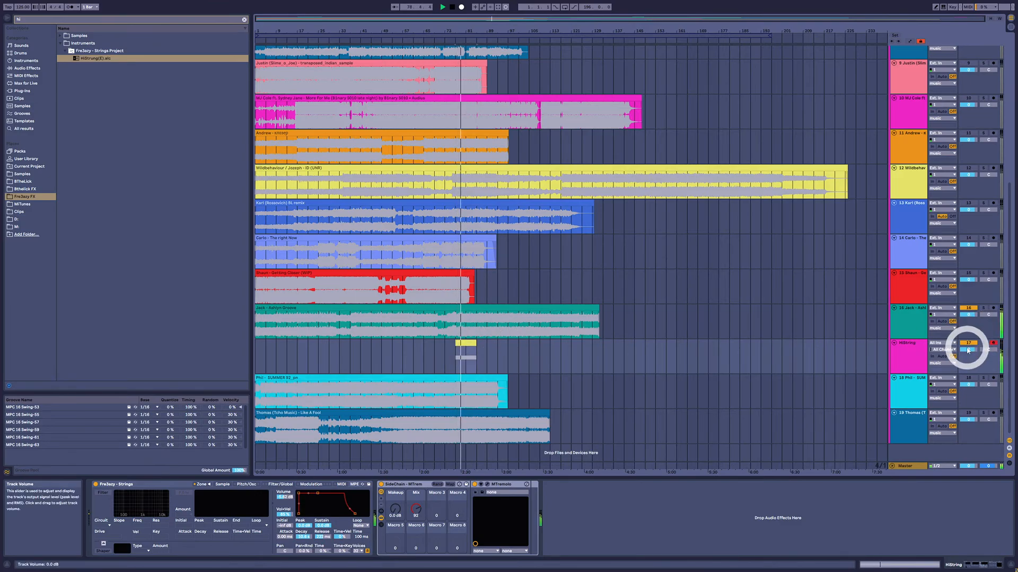
{"action": "left_click_drag", "start_coordinate": [968, 348], "coordinate": [968, 354]}
{"action": "left_click", "coordinate": [380, 484]}
{"action": "left_click", "coordinate": [457, 345]}
{"action": "left_click", "coordinate": [483, 374]}
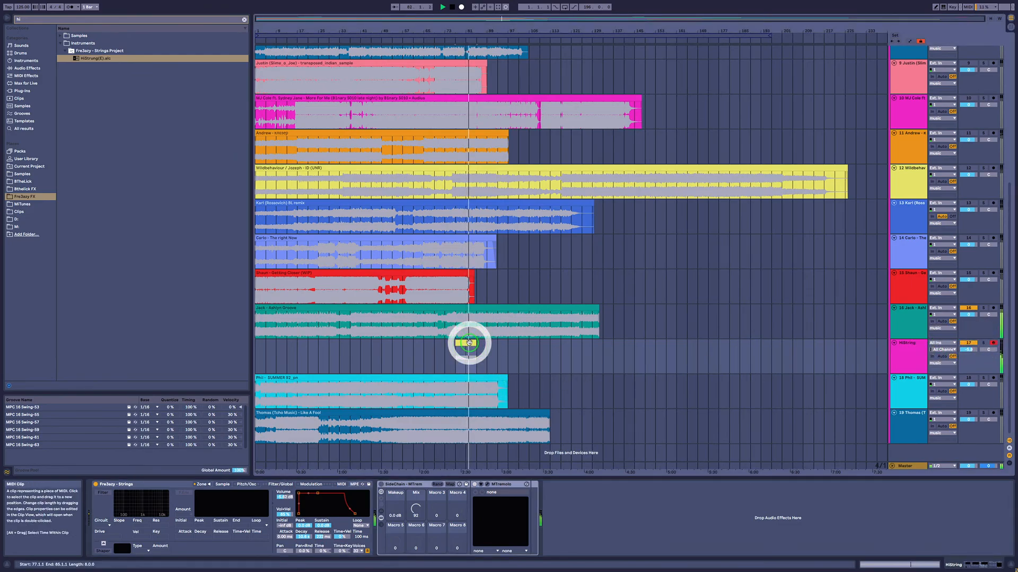
Open the HiString clip, raise its sustained note from E5 to A5 and play it against Ashlyn Groove.
{"action": "double_click", "coordinate": [466, 344]}
{"action": "left_click", "coordinate": [400, 392]}
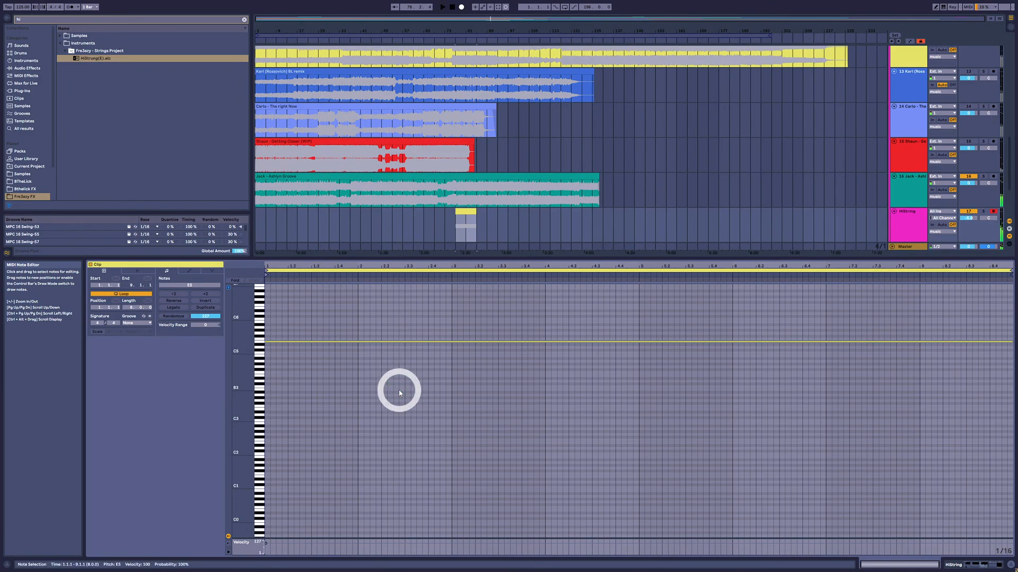
{"action": "key", "text": "Up"}
{"action": "key", "text": "Up"}
{"action": "key", "text": "Up"}
{"action": "key", "text": "Up"}
{"action": "key", "text": "Up"}
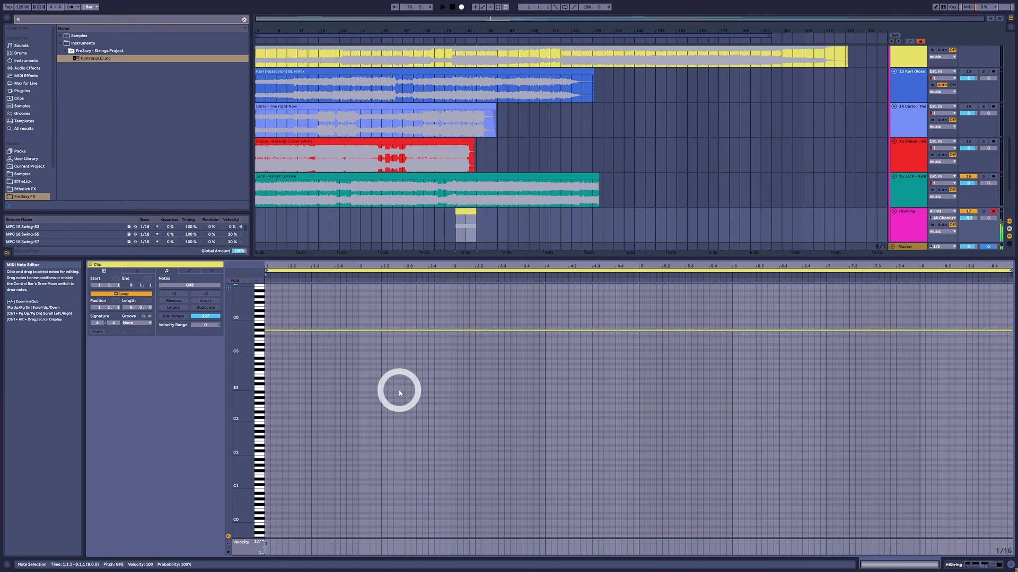
{"action": "key", "text": "space"}
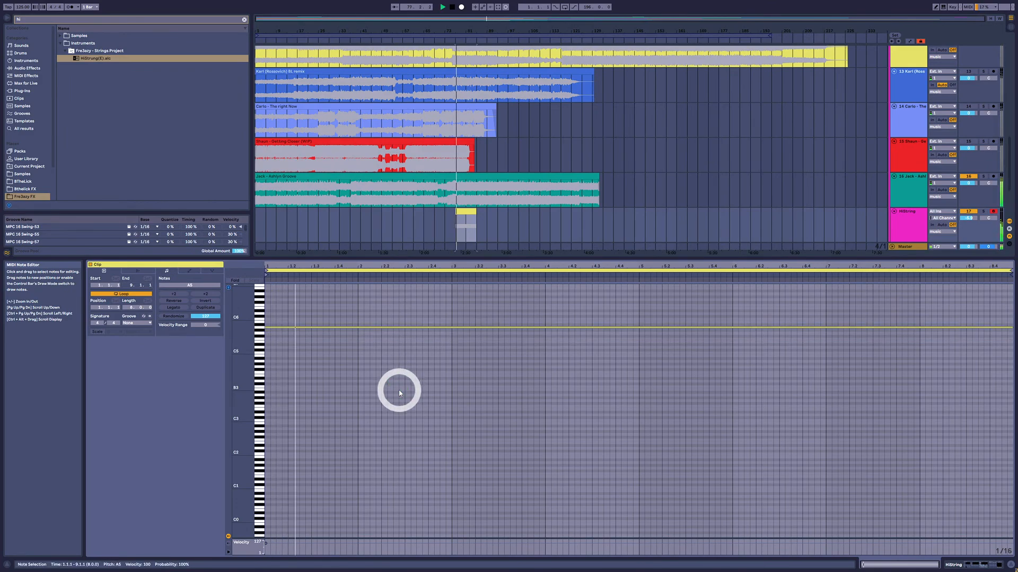
Delete the HiString clip but keep its track, and play the arrangement from bar 79.
{"action": "left_click_drag", "start_coordinate": [452, 22], "coordinate": [461, 46]}
{"action": "left_click", "coordinate": [468, 224]}
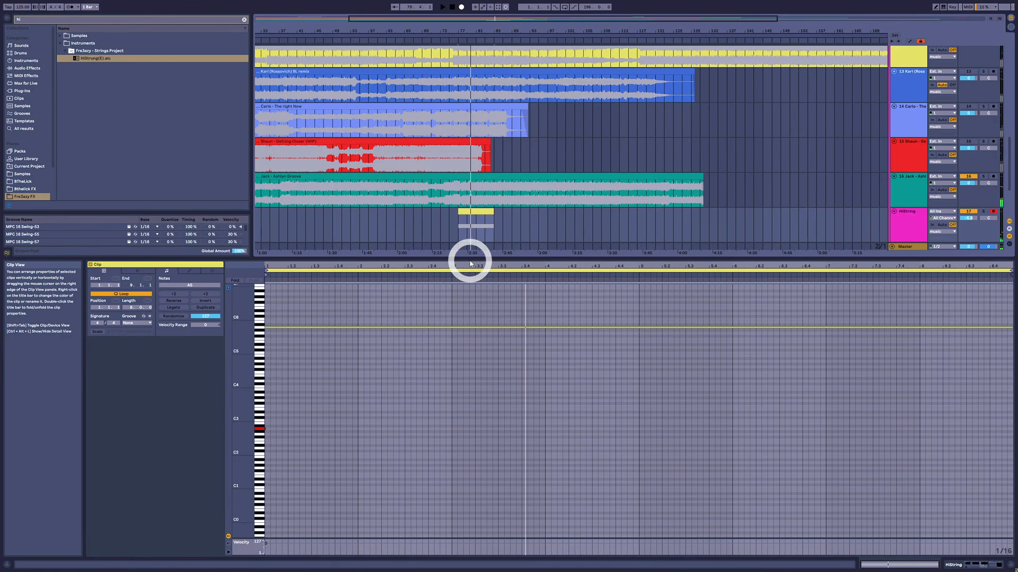
{"action": "left_click", "coordinate": [921, 229]}
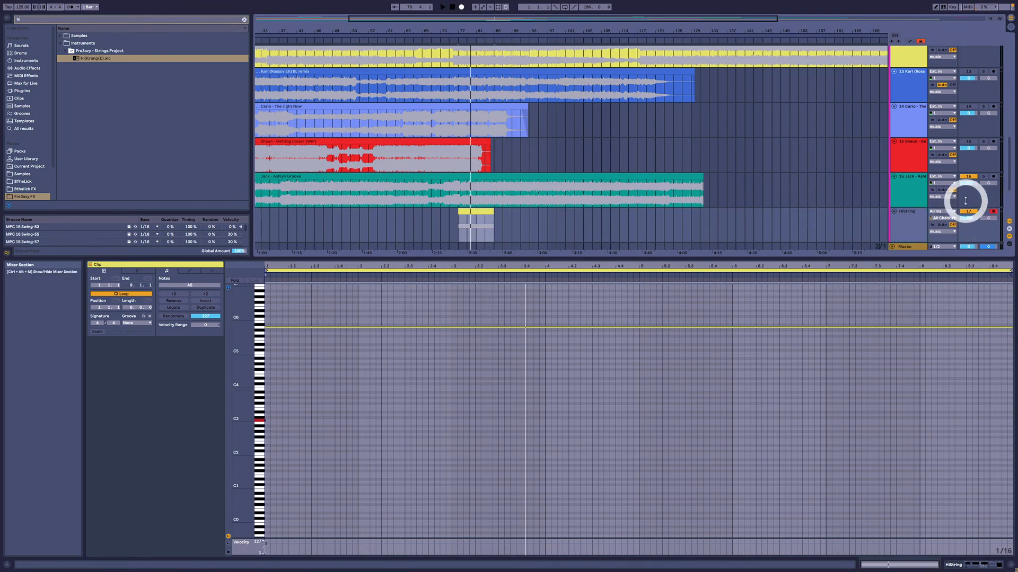
{"action": "left_click", "coordinate": [942, 224]}
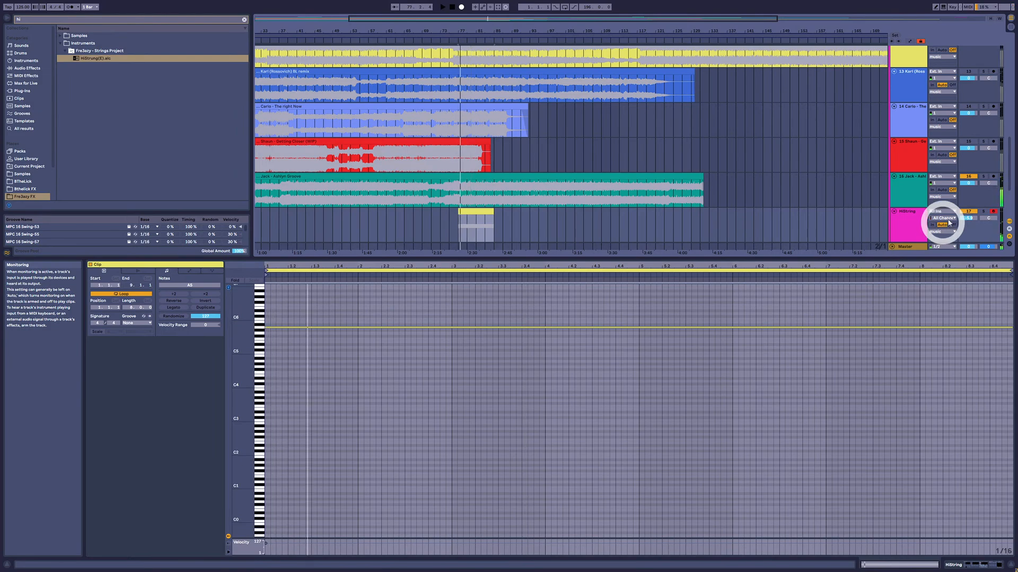
{"action": "left_click", "coordinate": [471, 214]}
{"action": "key", "text": "Delete"}
{"action": "left_click", "coordinate": [469, 226]}
{"action": "key", "text": "space"}
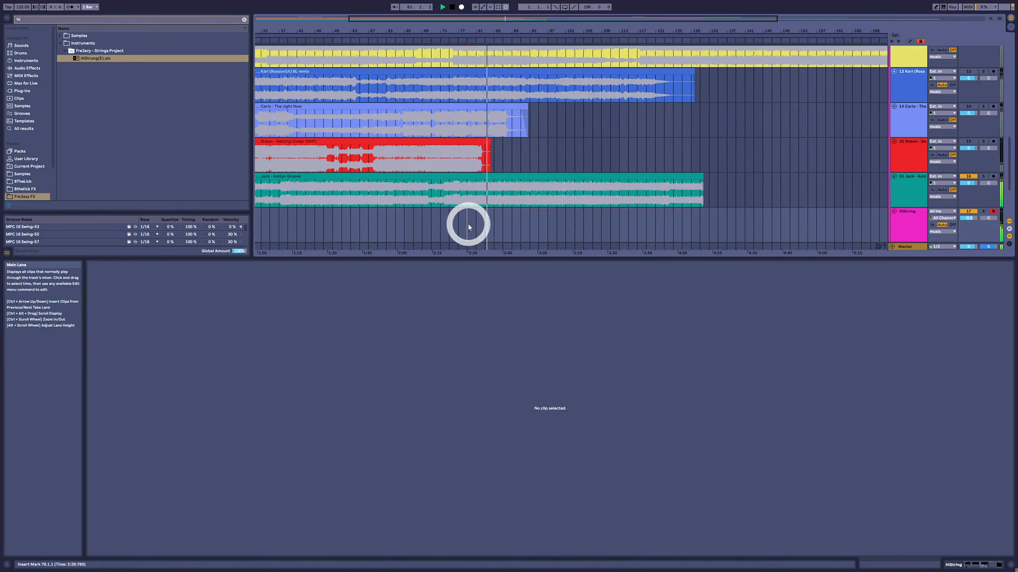
{"action": "key", "text": "space"}
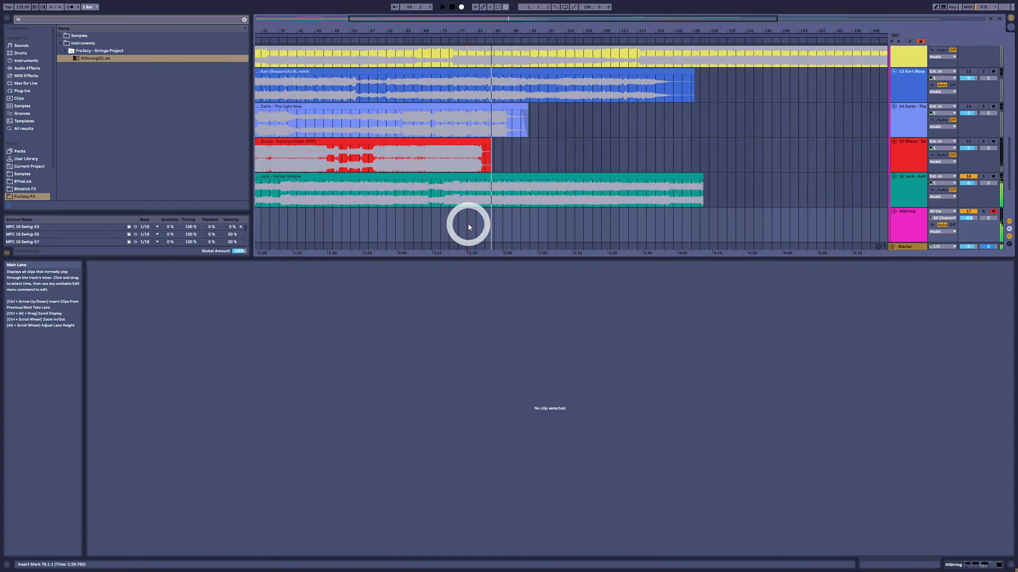
Listen to the later part of Ashlyn Groove from bars 91, 107 and 99.
{"action": "left_click", "coordinate": [520, 196]}
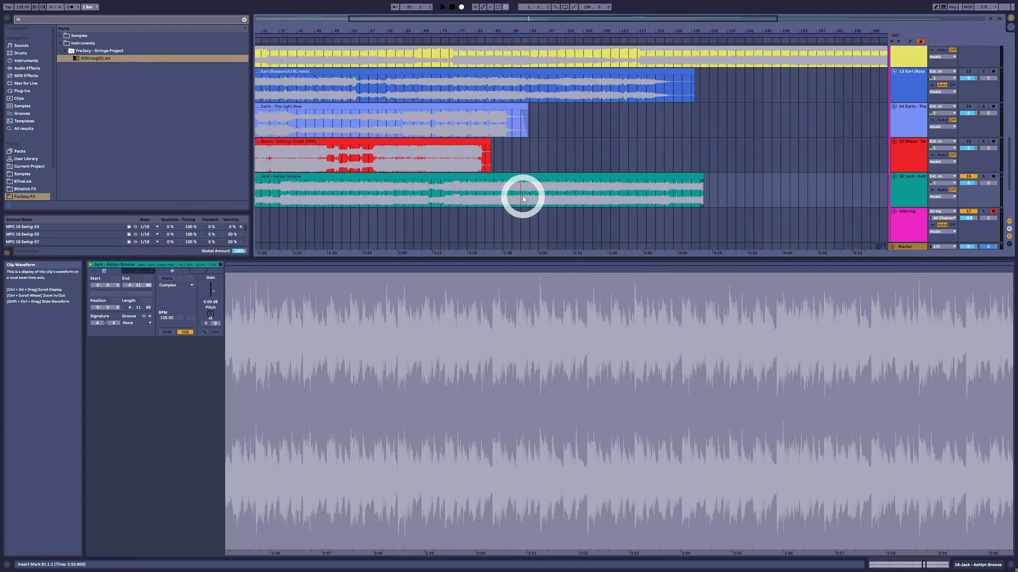
{"action": "key", "text": "space"}
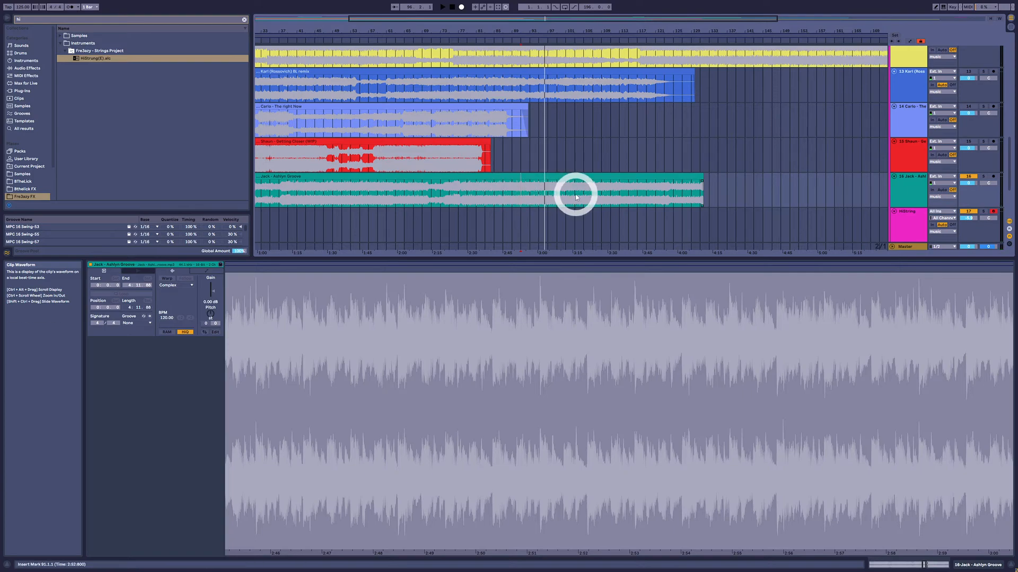
{"action": "left_click", "coordinate": [591, 192]}
{"action": "key", "text": "space"}
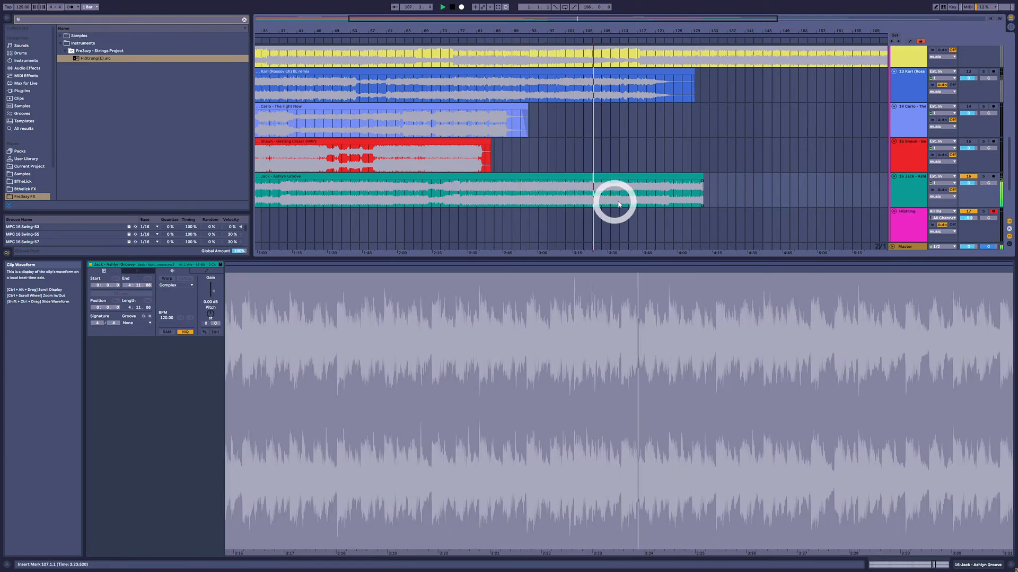
{"action": "left_click", "coordinate": [559, 180]}
{"action": "key", "text": "space"}
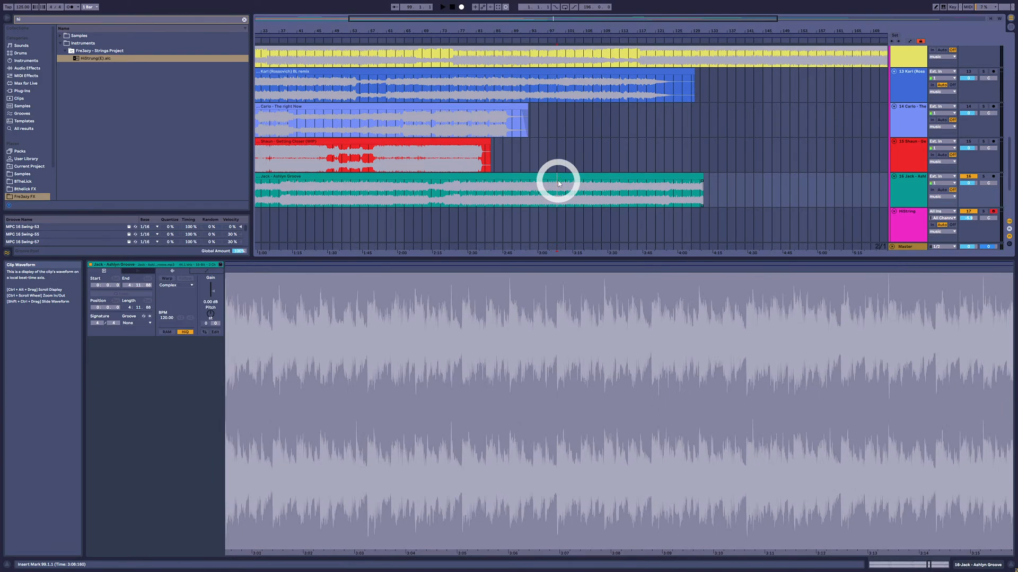
Move the HiString track below the SUMMER 92_pn track.
{"action": "left_click_drag", "start_coordinate": [477, 27], "coordinate": [454, 48]}
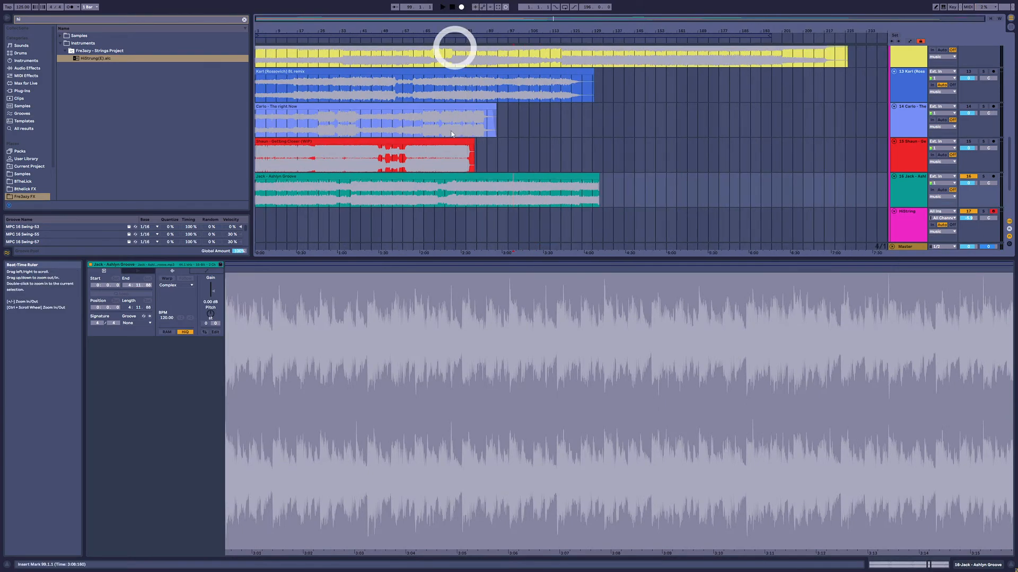
{"action": "left_click", "coordinate": [399, 195]}
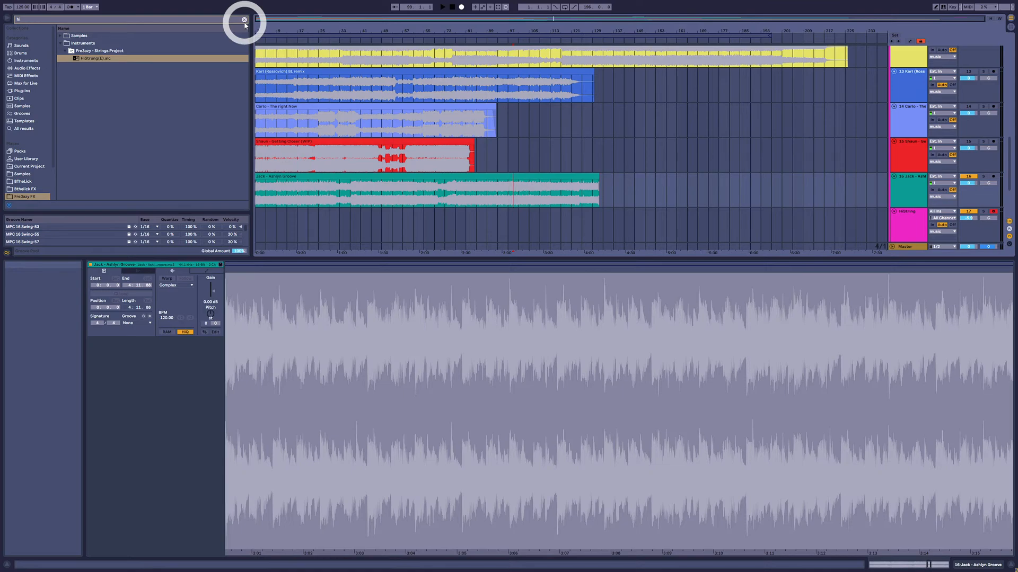
{"action": "scroll", "coordinate": [498, 173], "scroll_direction": "down", "scroll_amount": 1}
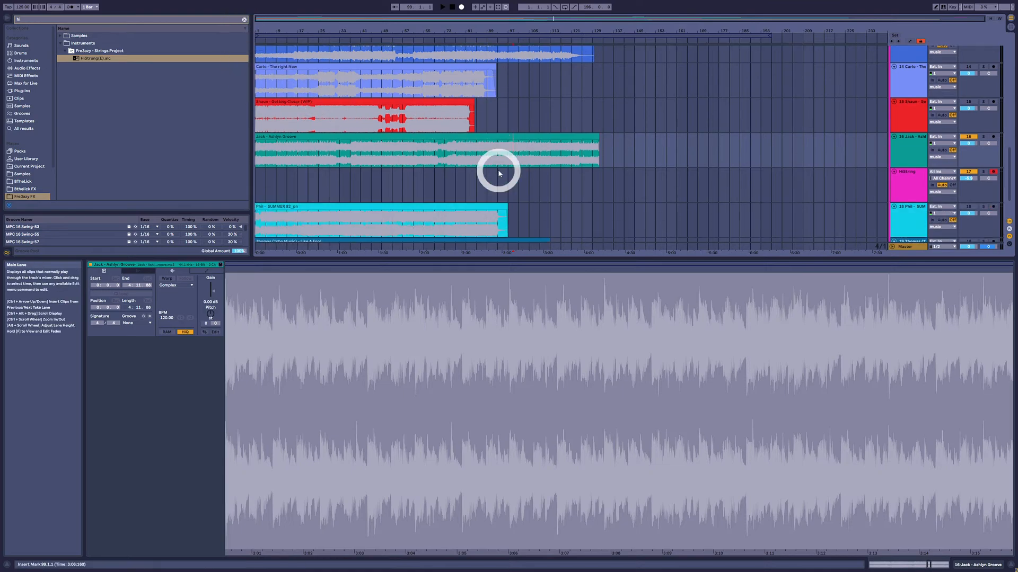
{"action": "scroll", "coordinate": [499, 173], "scroll_direction": "down", "scroll_amount": 1}
{"action": "left_click", "coordinate": [895, 138]}
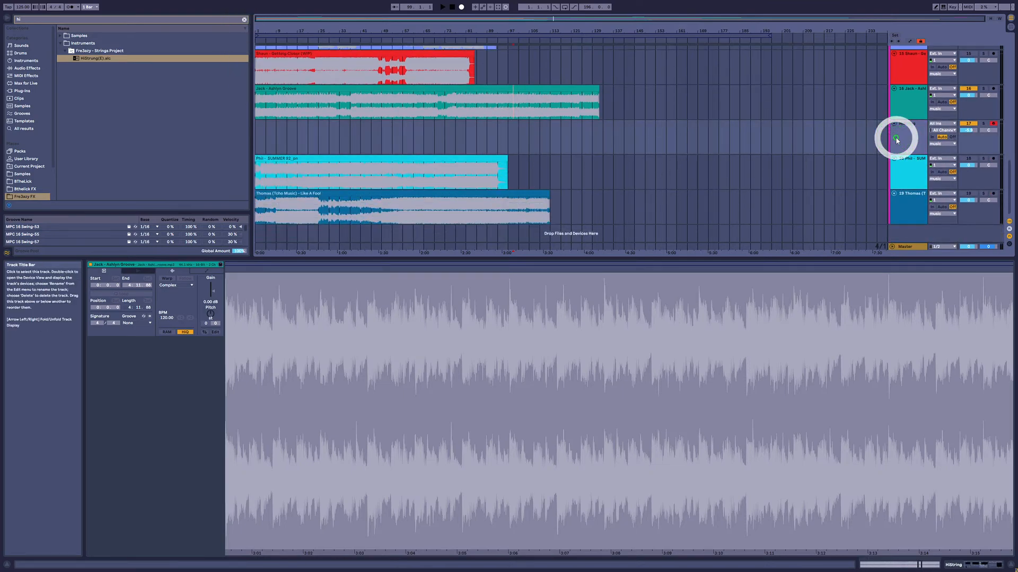
{"action": "left_click_drag", "start_coordinate": [896, 138], "coordinate": [908, 189]}
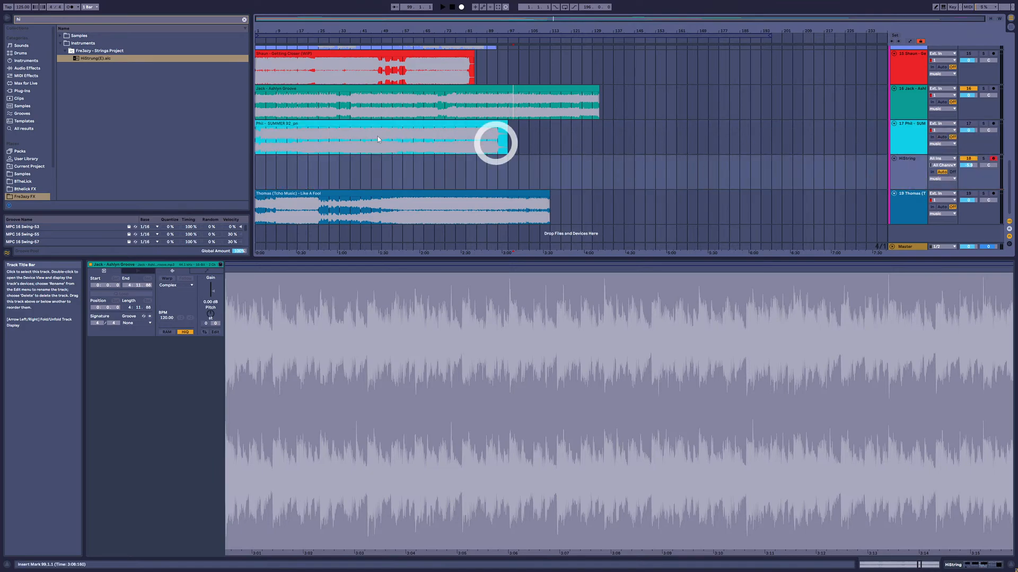
Activate the SUMMER 92_pn track, deactivate the HiString track and select the SUMMER 92_pn clip.
{"action": "left_click", "coordinate": [350, 139]}
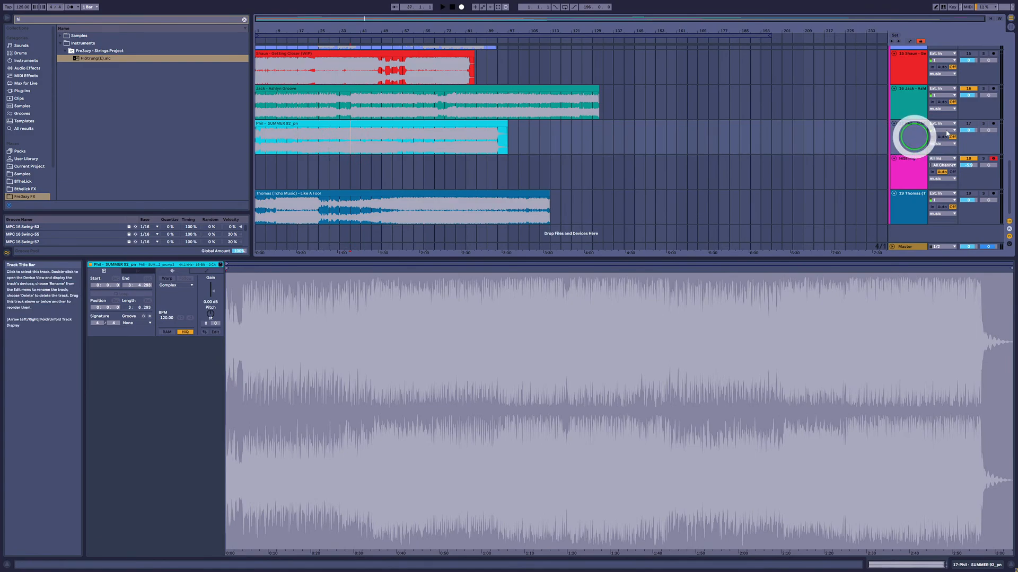
{"action": "left_click", "coordinate": [968, 123]}
{"action": "left_click", "coordinate": [968, 159]}
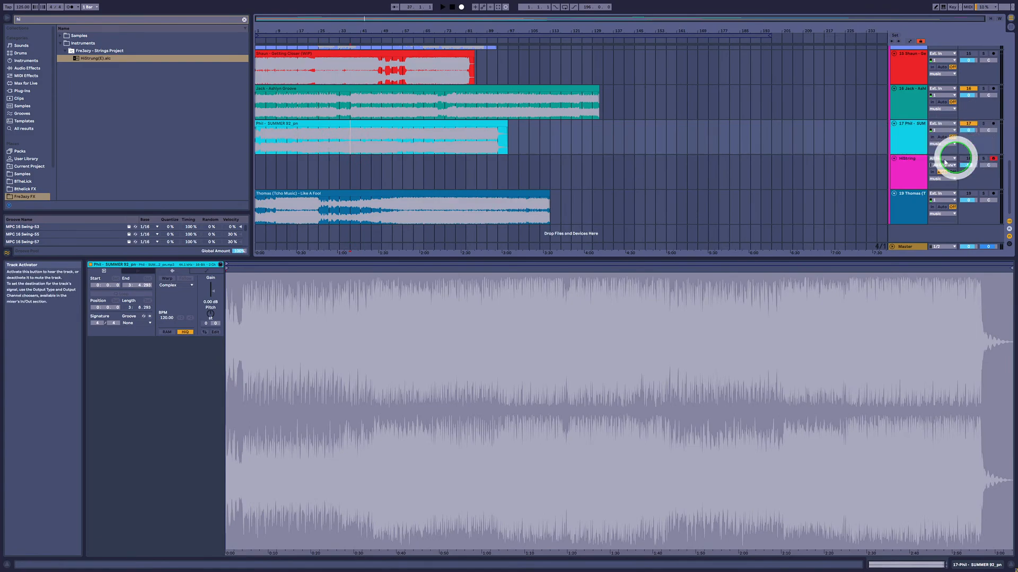
{"action": "left_click", "coordinate": [362, 121]}
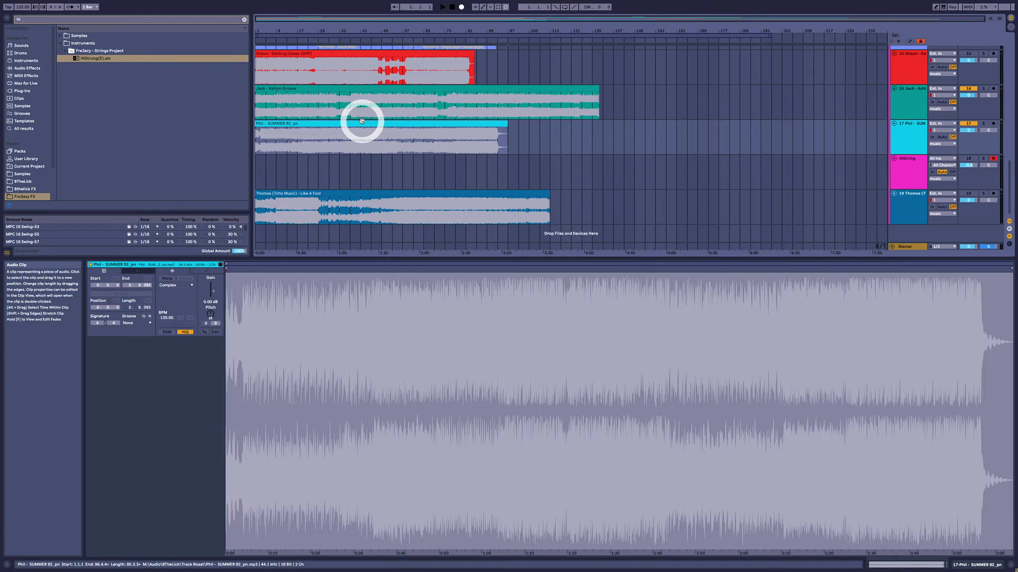
Search the MiTunes folder for "cowbell" and select Death Ray Shake - Cowbell (Original Mix).mp3.
{"action": "left_click", "coordinate": [245, 19]}
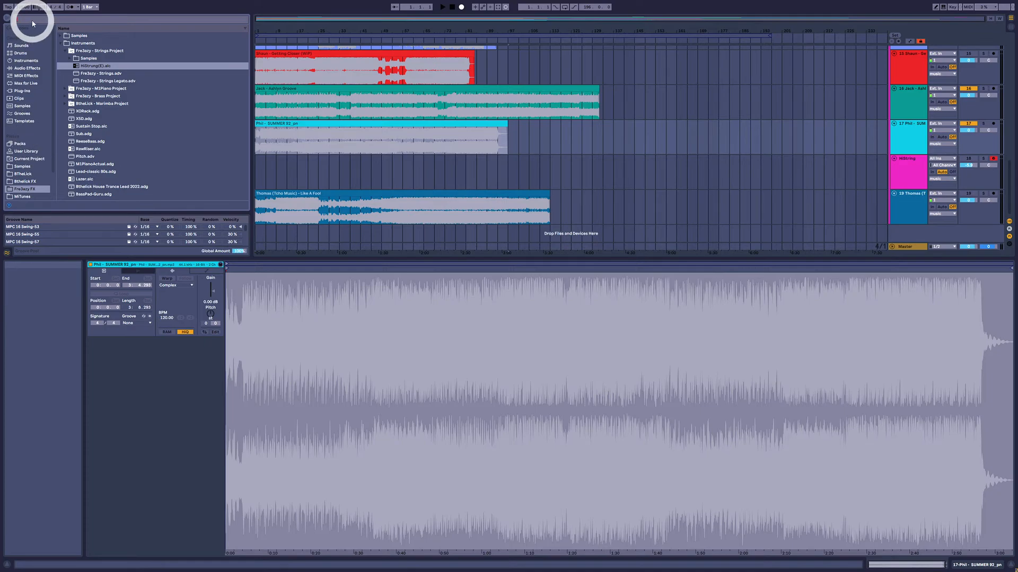
{"action": "scroll", "coordinate": [33, 169], "scroll_direction": "down", "scroll_amount": 2}
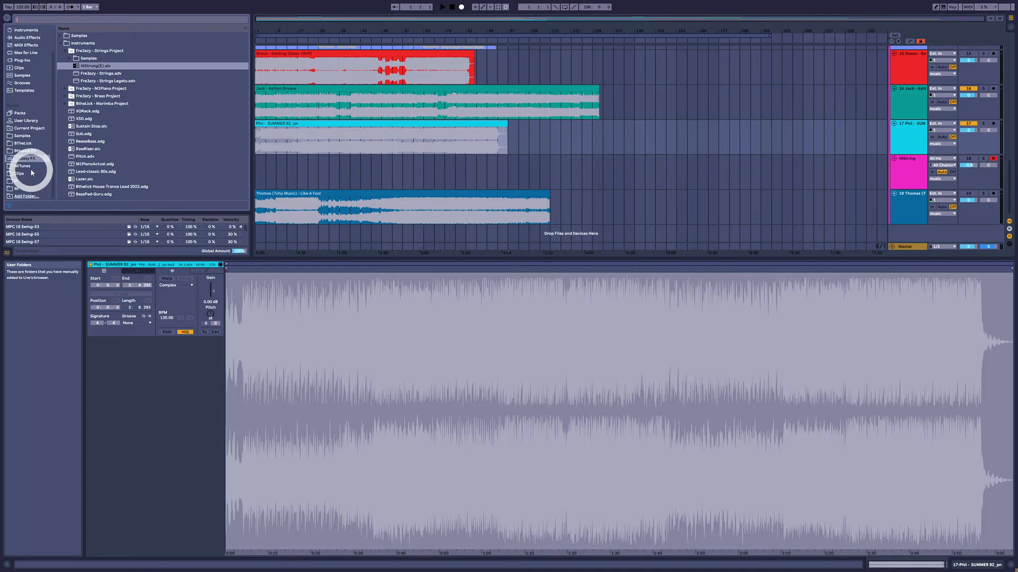
{"action": "left_click", "coordinate": [30, 167]}
{"action": "left_click", "coordinate": [38, 23]}
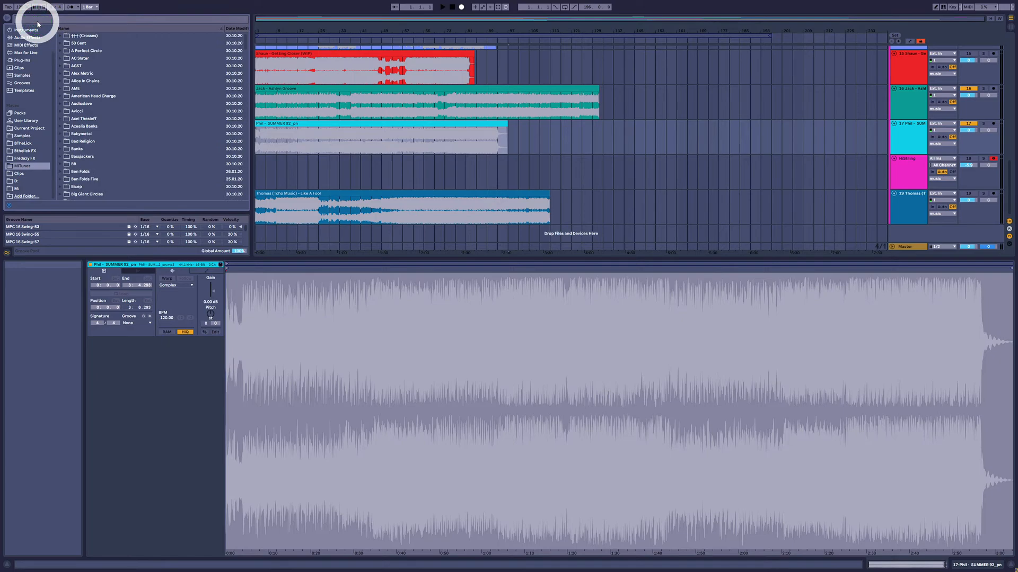
{"action": "type", "text": "cowbell"}
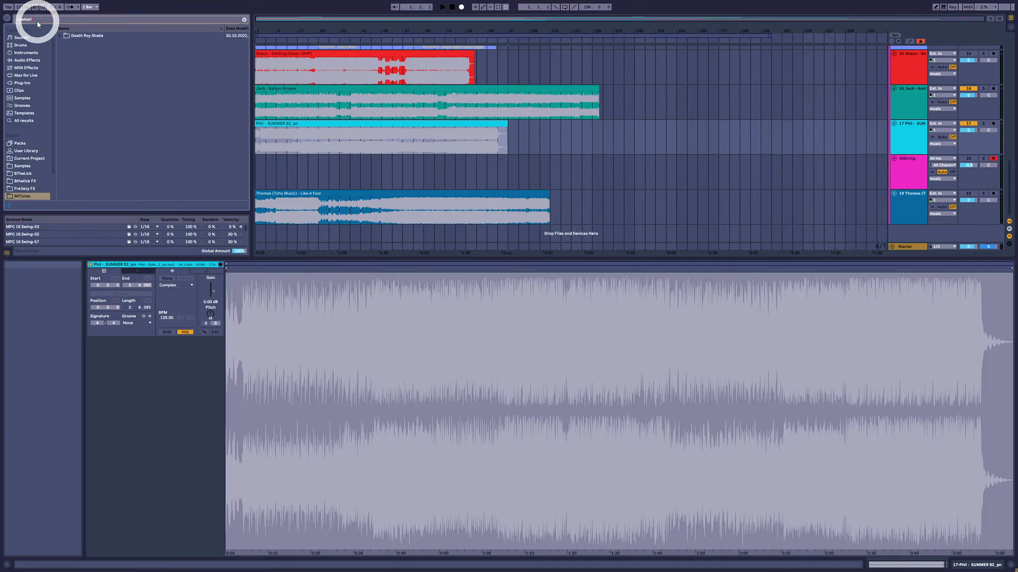
{"action": "left_click", "coordinate": [65, 36]}
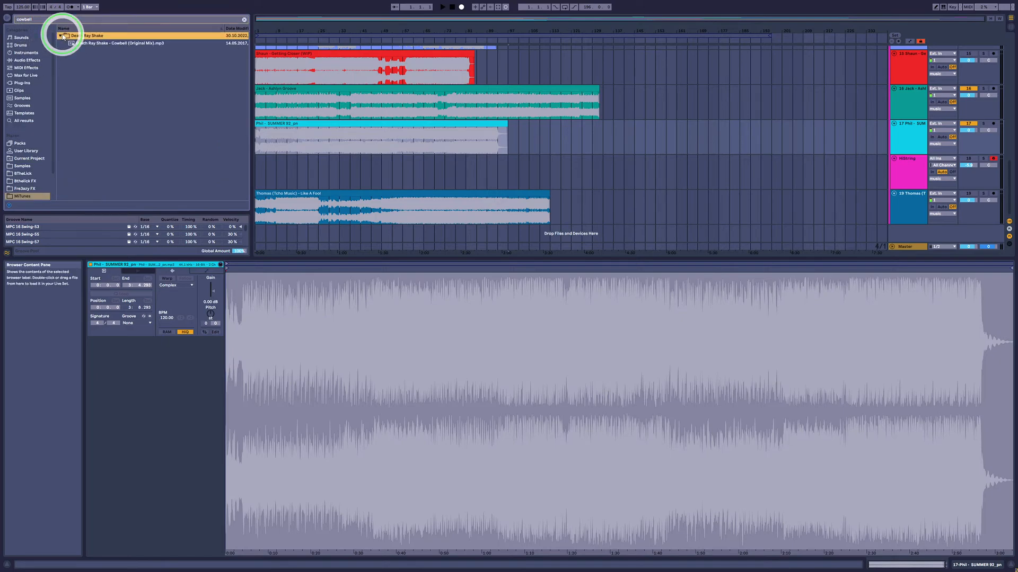
{"action": "left_click", "coordinate": [89, 44]}
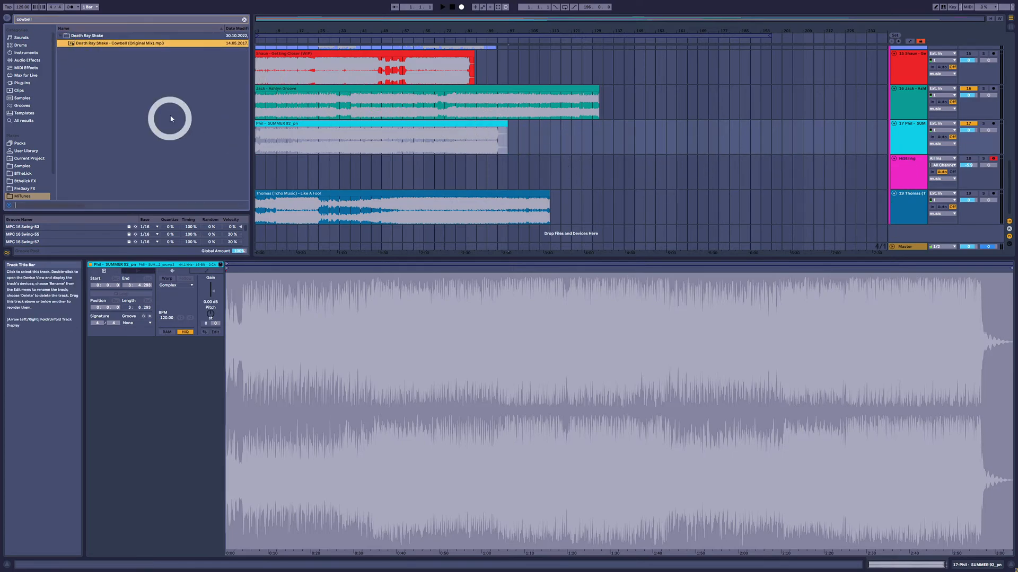
Place Death Ray Shake - Cowbell (Original Mix) on a new track at bar 125 and play it from bar 145.
{"action": "left_click_drag", "start_coordinate": [117, 48], "coordinate": [632, 232]}
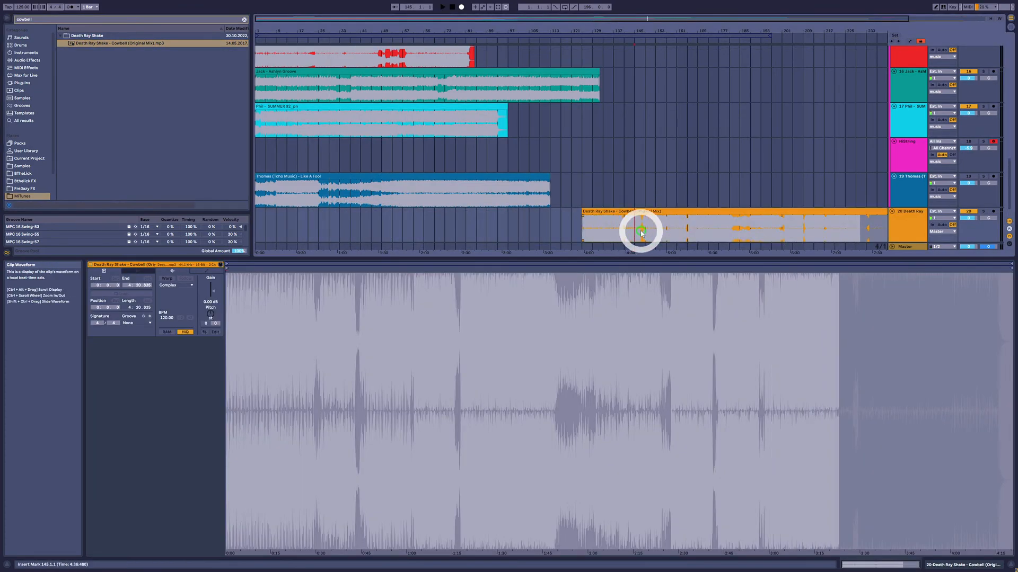
{"action": "left_click", "coordinate": [631, 231]}
{"action": "key", "text": "space"}
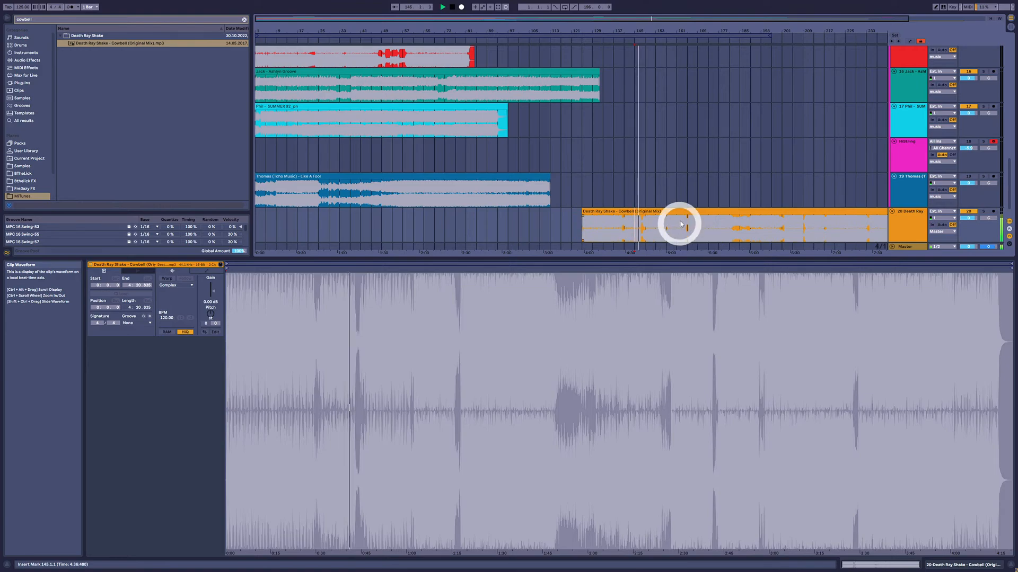
{"action": "left_click_drag", "start_coordinate": [648, 35], "coordinate": [647, 32]}
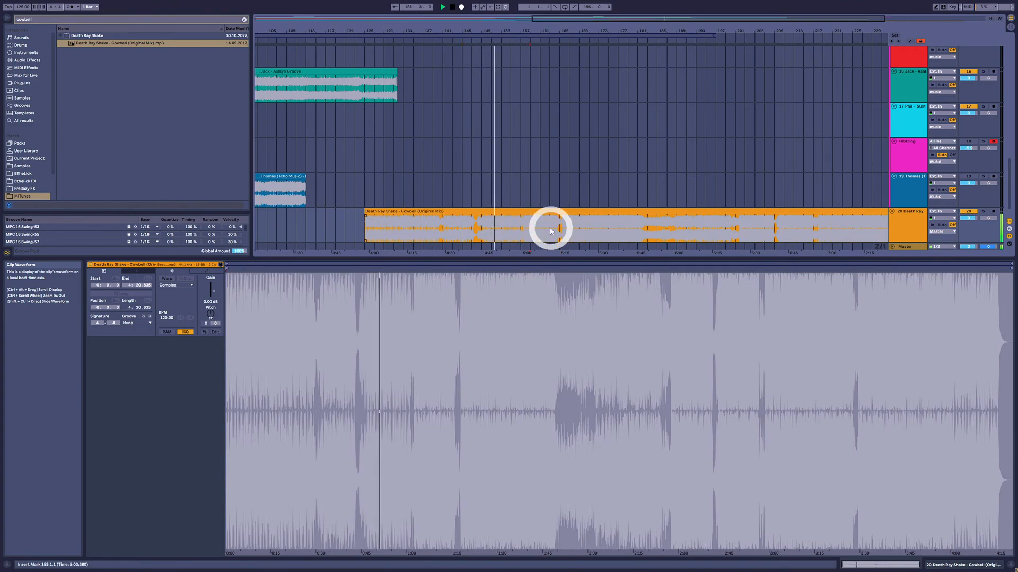
Listen to the Cowbell reference track from bar 155 onward.
{"action": "left_click", "coordinate": [516, 229]}
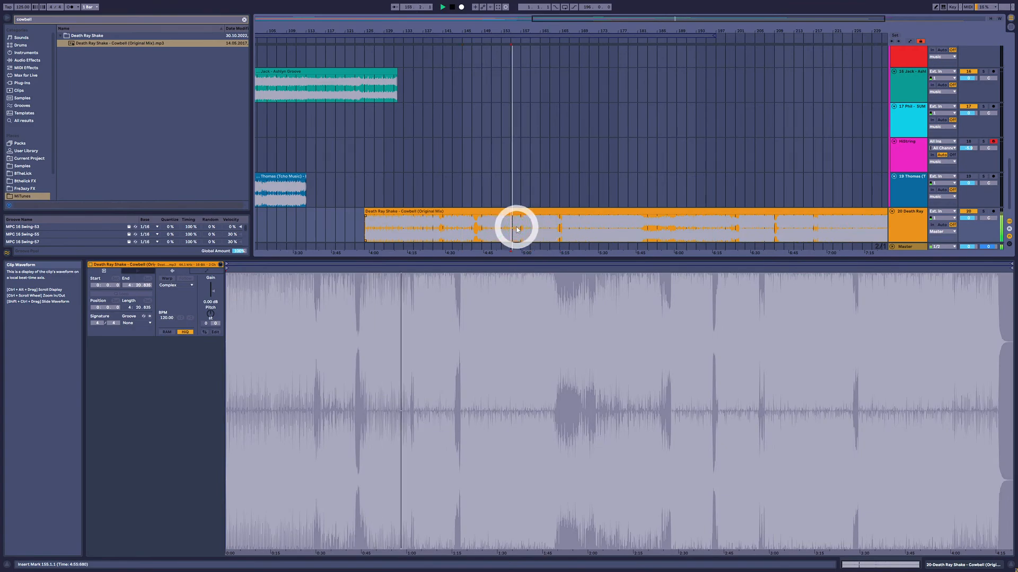
{"action": "left_click_drag", "start_coordinate": [514, 27], "coordinate": [514, 30]}
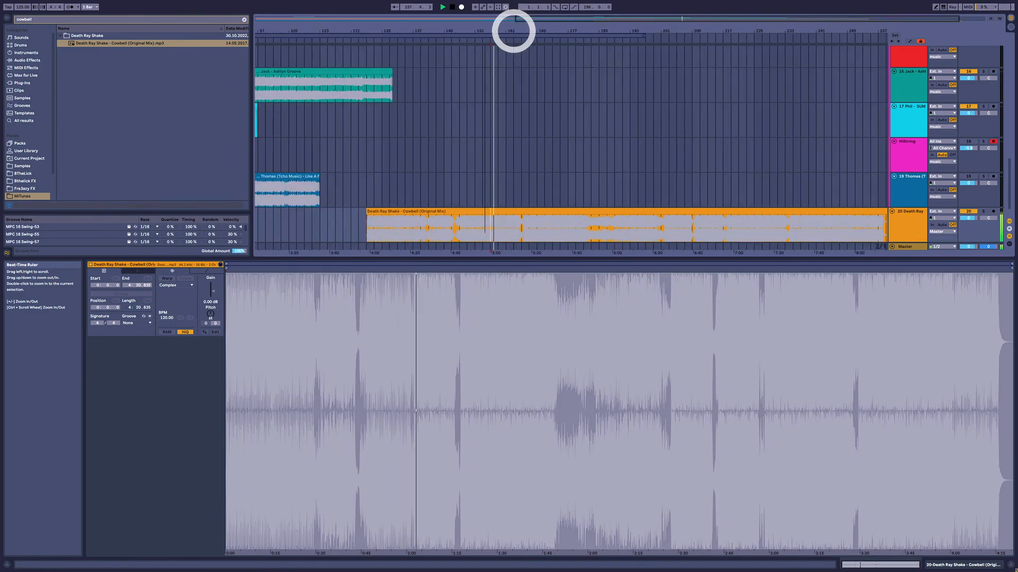
{"action": "left_click", "coordinate": [552, 212]}
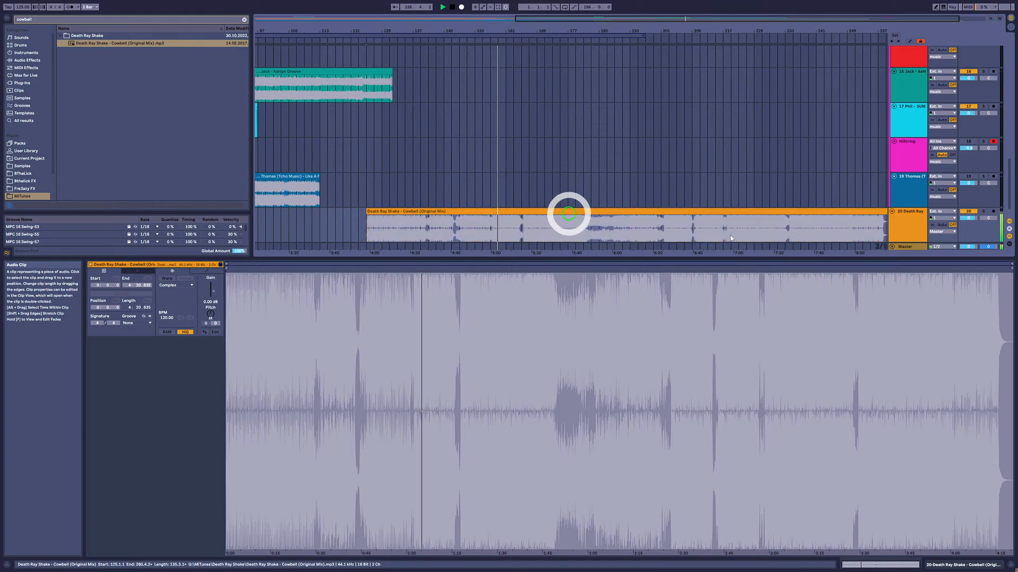
{"action": "left_click", "coordinate": [657, 230]}
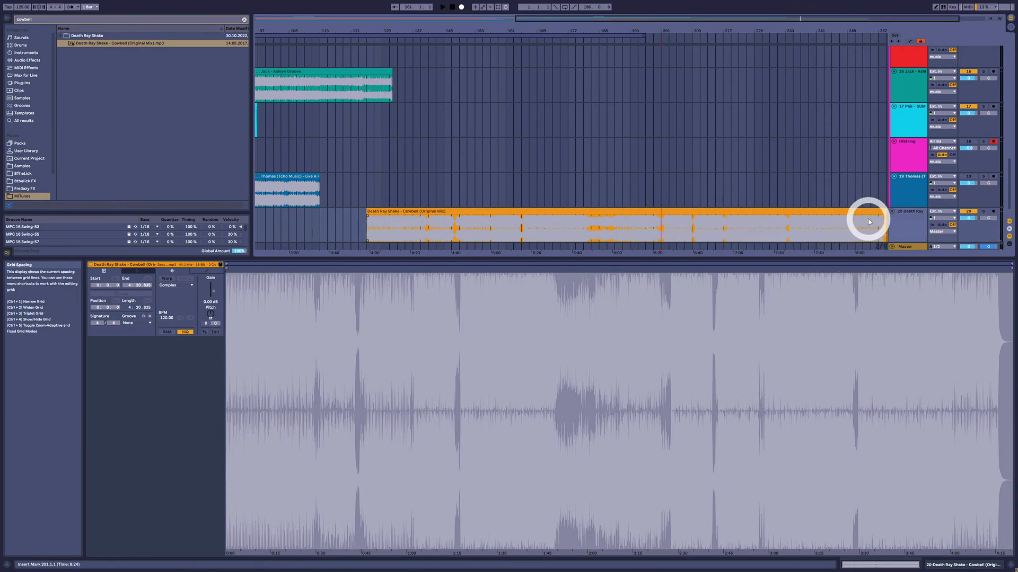
Undo adding the Cowbell reference track to the arrangement.
{"action": "key", "text": "ctrl+z"}
{"action": "left_click_drag", "start_coordinate": [287, 30], "coordinate": [286, 30]}
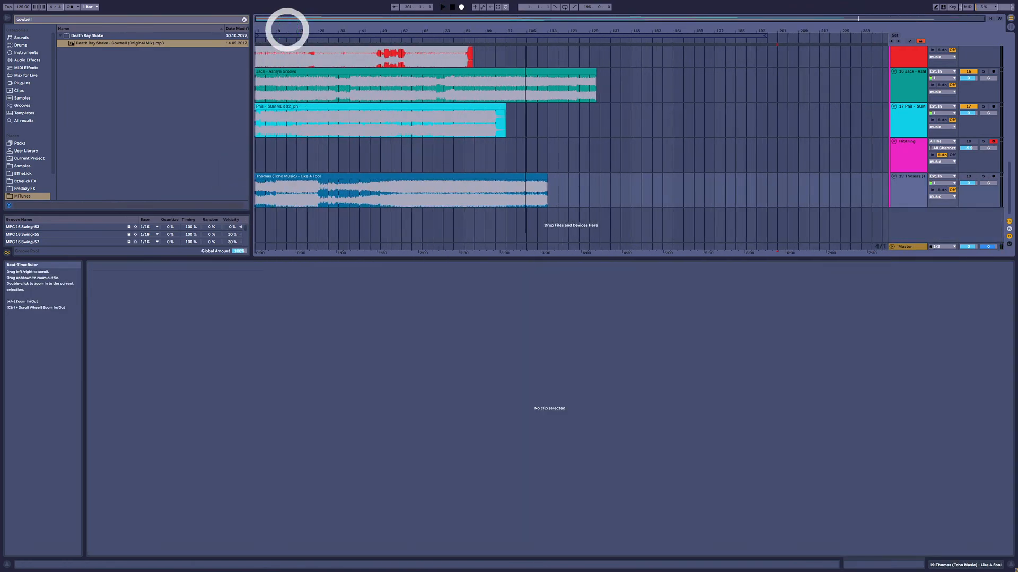
Move the Like A Fool track directly below SUMMER 92_pn, above the HiString track.
{"action": "left_click", "coordinate": [431, 192]}
{"action": "left_click", "coordinate": [287, 185]}
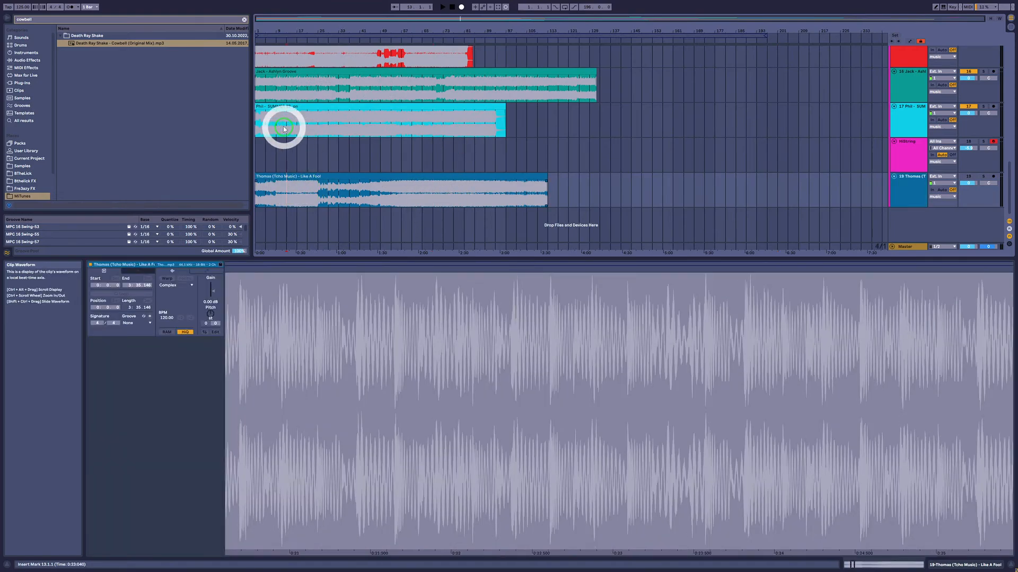
{"action": "left_click", "coordinate": [283, 129]}
{"action": "left_click_drag", "start_coordinate": [907, 189], "coordinate": [914, 139]}
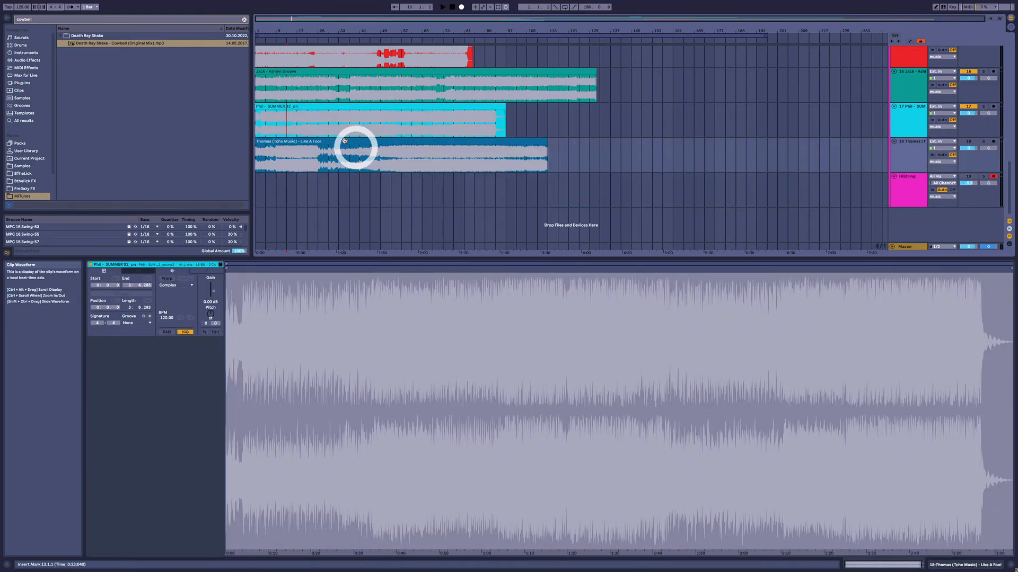
Deactivate the Ashlyn Groove track so that SUMMER 92_pn can be heard without it.
{"action": "left_click", "coordinate": [329, 125]}
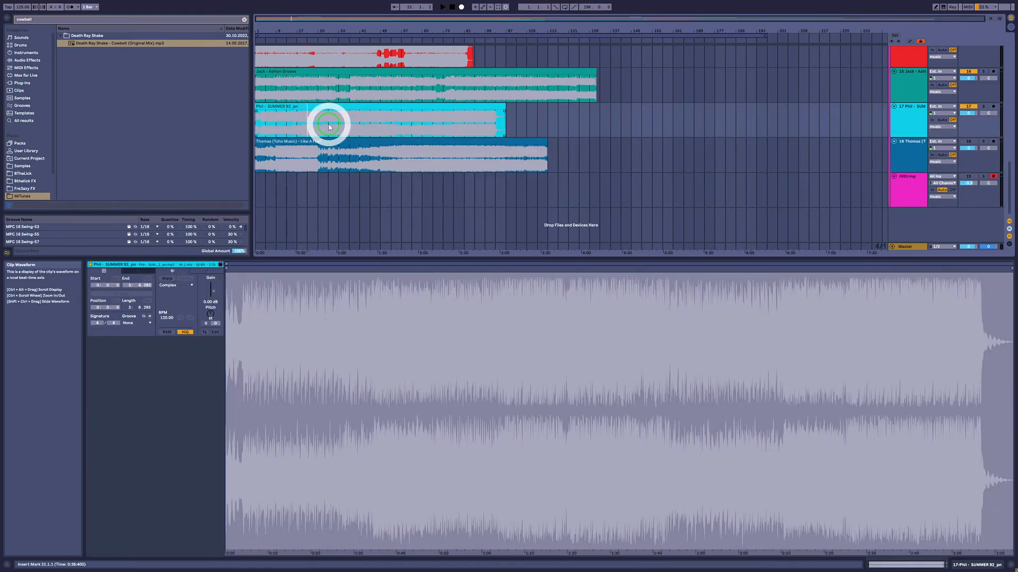
{"action": "left_click", "coordinate": [913, 121]}
{"action": "left_click", "coordinate": [372, 131]}
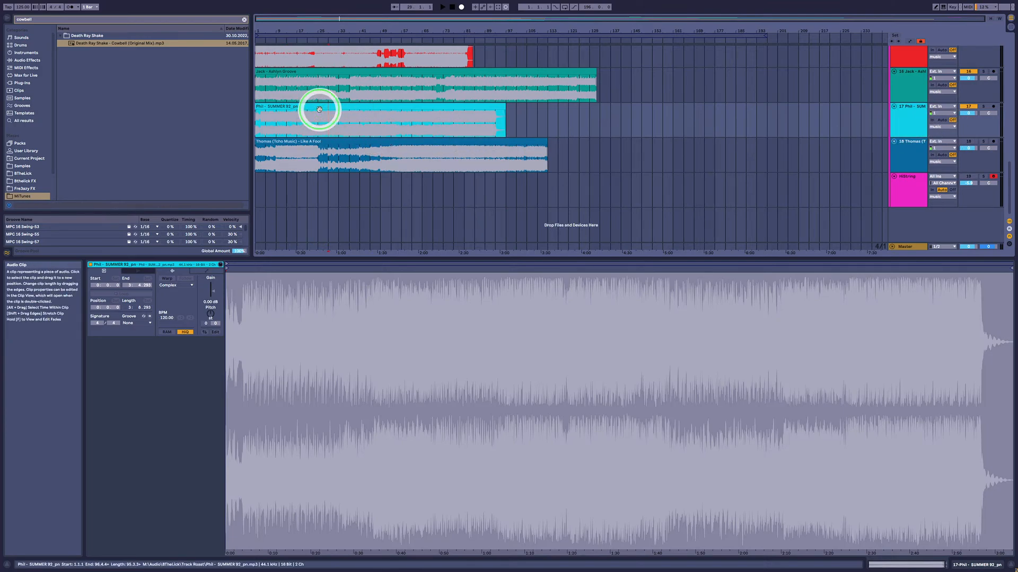
{"action": "left_click", "coordinate": [319, 108]}
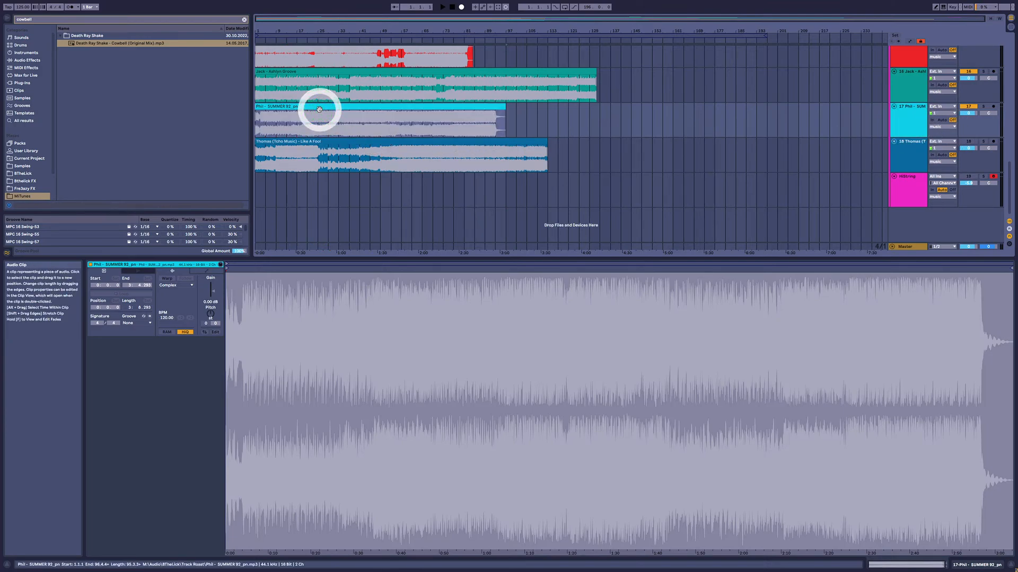
{"action": "left_click", "coordinate": [315, 122]}
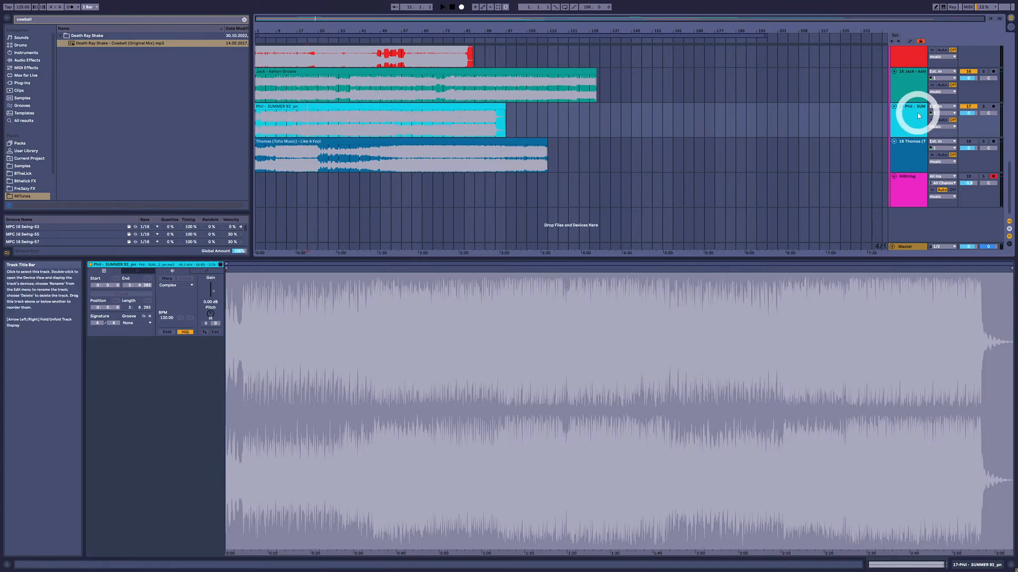
{"action": "left_click", "coordinate": [969, 71]}
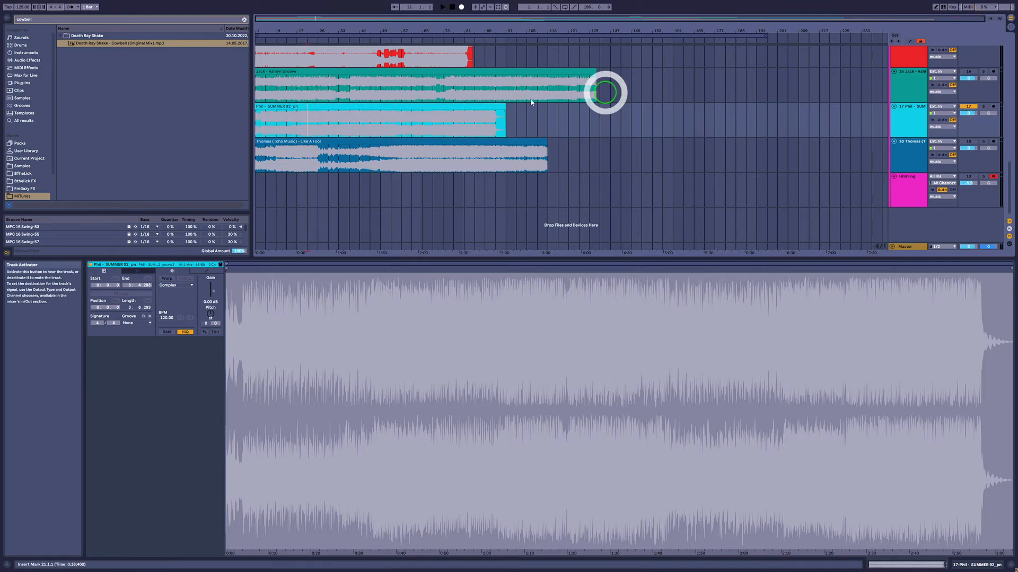
Select the SUMMER 92_pn clip and play its first bars from the beginning.
{"action": "left_click", "coordinate": [303, 106]}
{"action": "scroll", "coordinate": [311, 120], "scroll_direction": "up", "scroll_amount": 1}
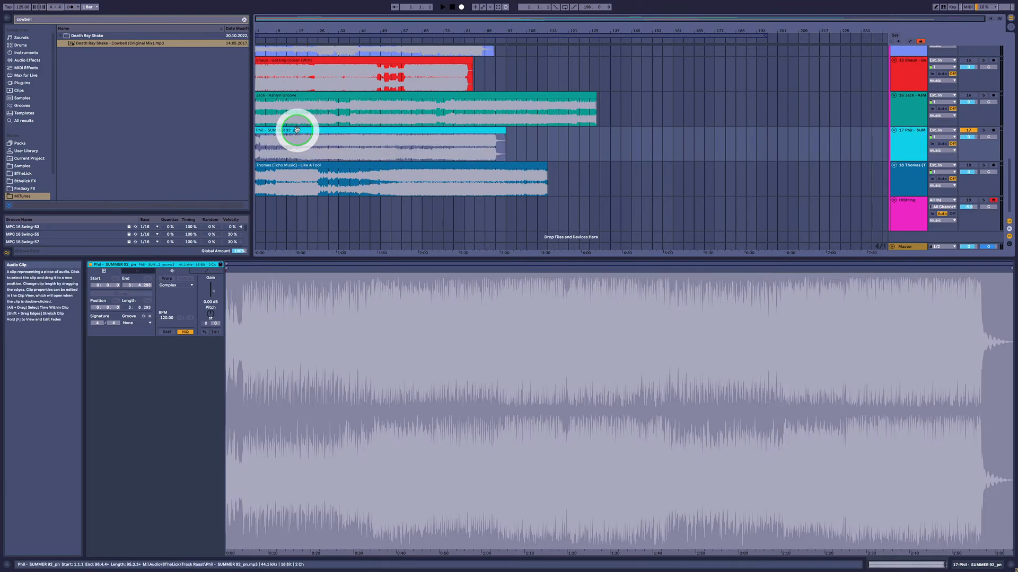
{"action": "key", "text": "space"}
{"action": "left_click_drag", "start_coordinate": [259, 30], "coordinate": [260, 30]}
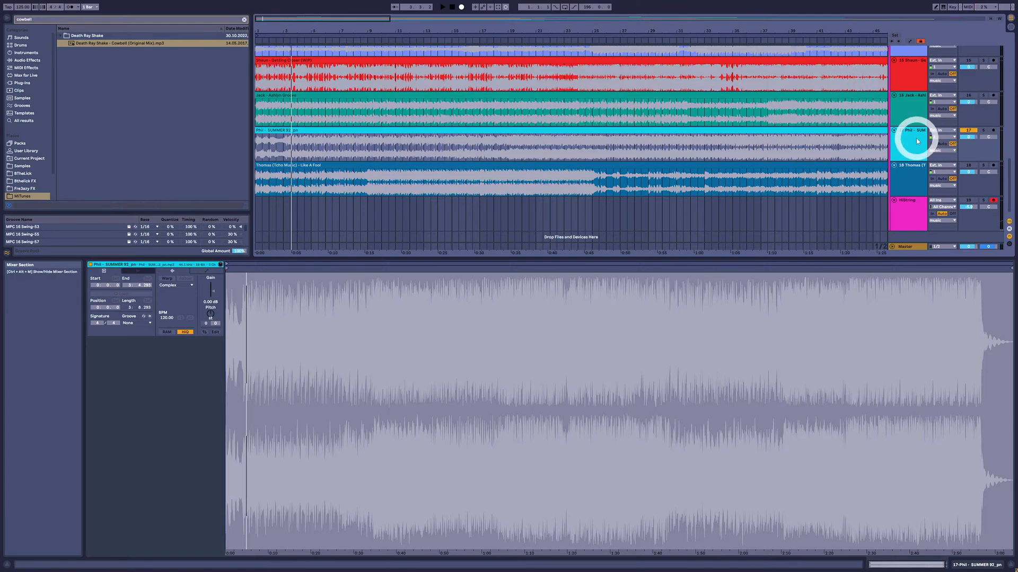
Arm the Instrument Rack track near the top of the arrangement for recording.
{"action": "scroll", "coordinate": [927, 159], "scroll_direction": "up", "scroll_amount": 5}
{"action": "scroll", "coordinate": [927, 159], "scroll_direction": "up", "scroll_amount": 8}
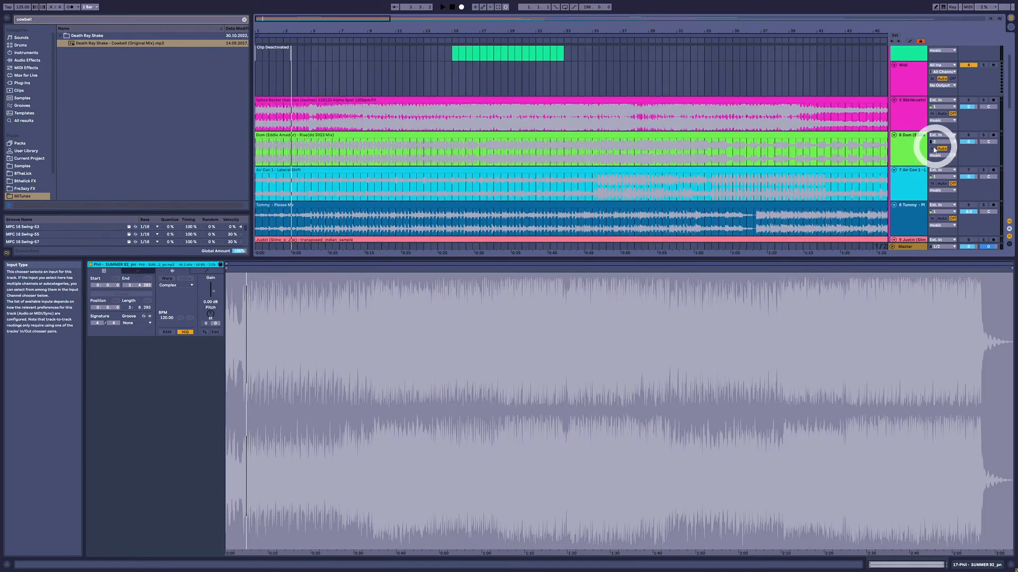
{"action": "left_click", "coordinate": [993, 99]}
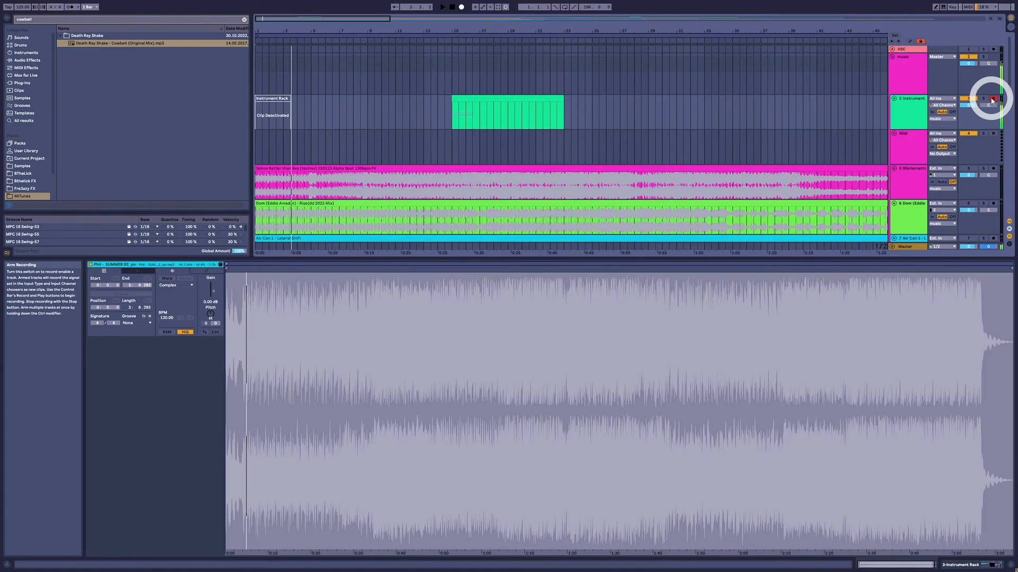
{"action": "scroll", "coordinate": [933, 138], "scroll_direction": "down", "scroll_amount": 10}
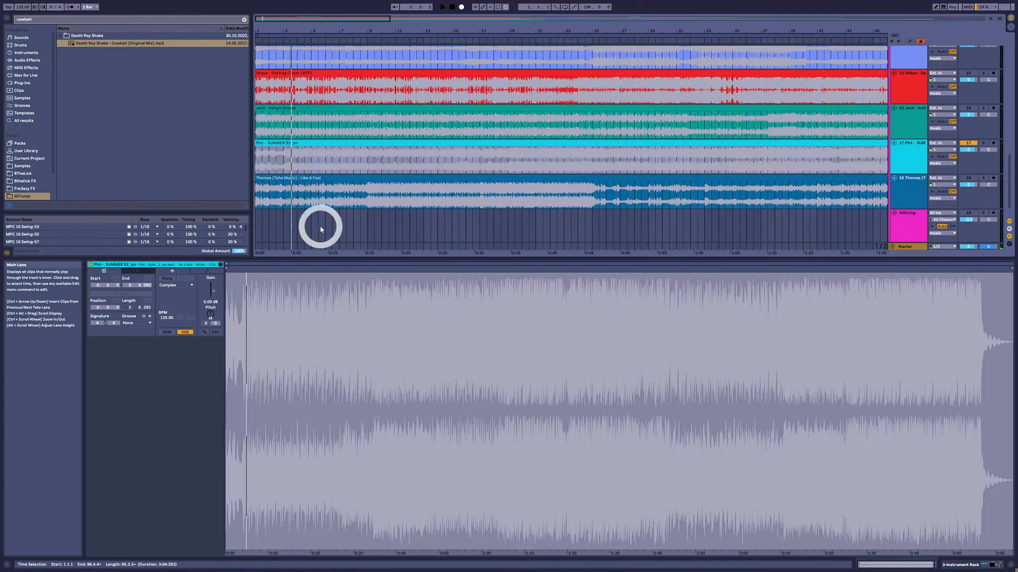
Listen to the opening of SUMMER 92_pn from the clip start and from bar 3.
{"action": "left_click", "coordinate": [314, 168]}
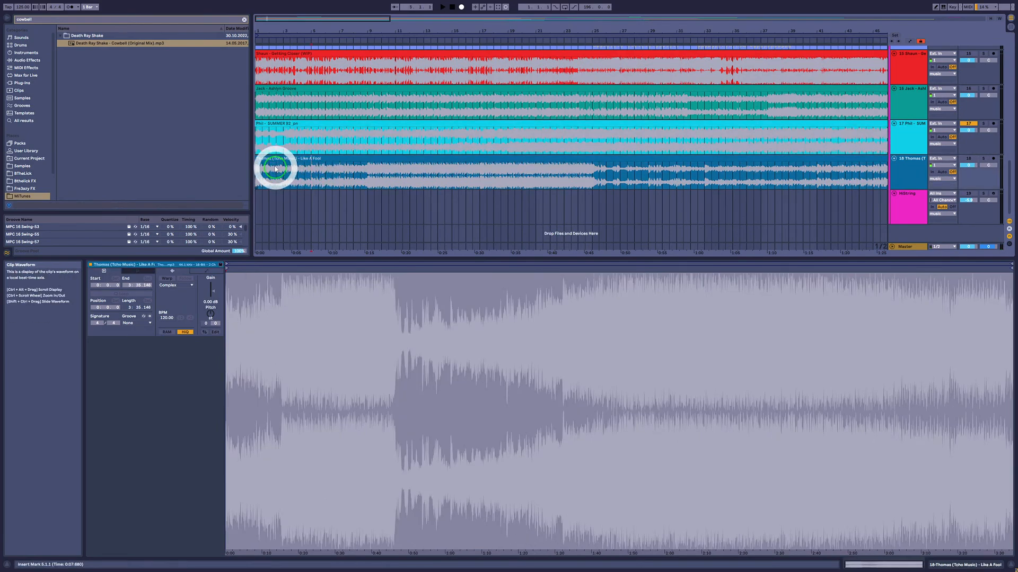
{"action": "scroll", "coordinate": [276, 127], "scroll_direction": "up", "scroll_amount": 1}
{"action": "left_click", "coordinate": [280, 136]}
{"action": "key", "text": "space"}
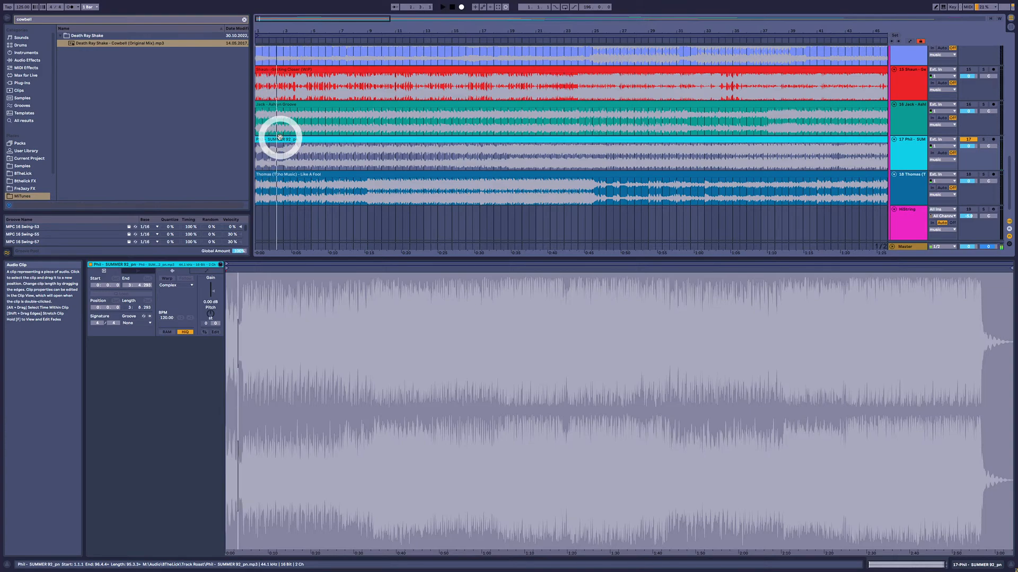
{"action": "left_click", "coordinate": [291, 152]}
{"action": "key", "text": "space"}
{"action": "left_click", "coordinate": [296, 140]}
{"action": "left_click", "coordinate": [284, 154]}
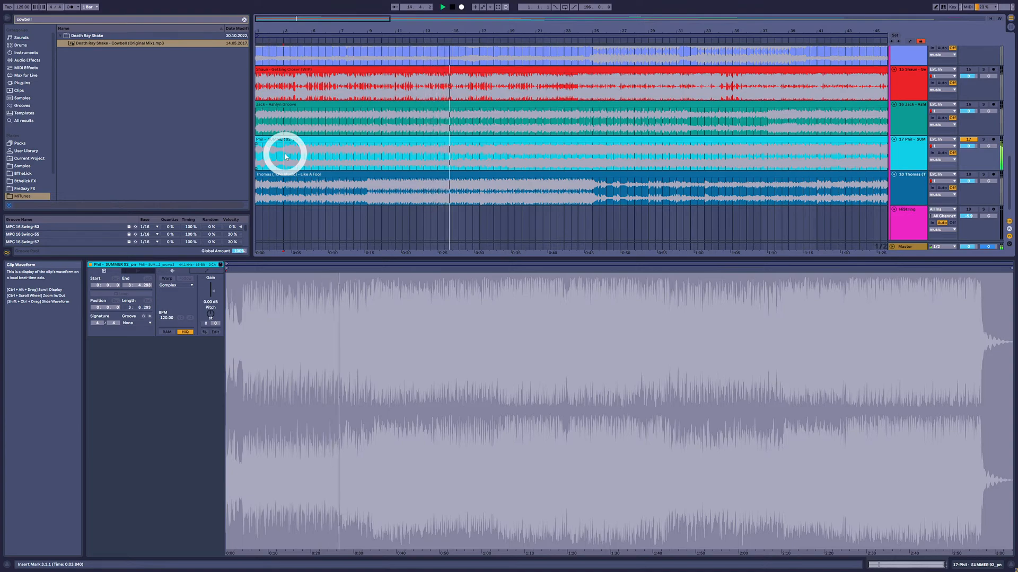
Move the eight-bar Instrument Rack clip from bar 15 to bar 133, clearing the space over SUMMER 92_pn.
{"action": "scroll", "coordinate": [524, 163], "scroll_direction": "up", "scroll_amount": 10}
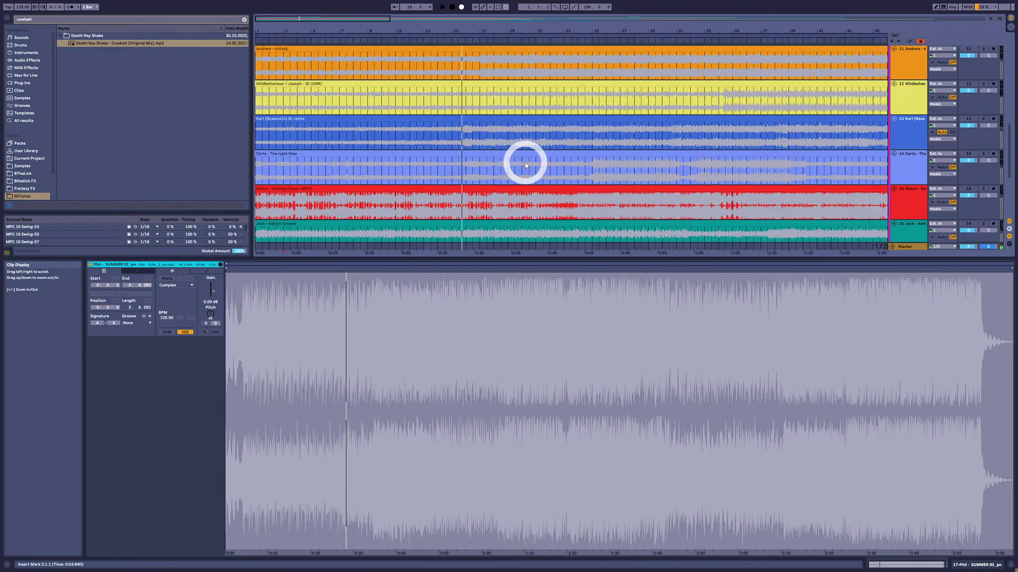
{"action": "scroll", "coordinate": [525, 163], "scroll_direction": "up", "scroll_amount": 4}
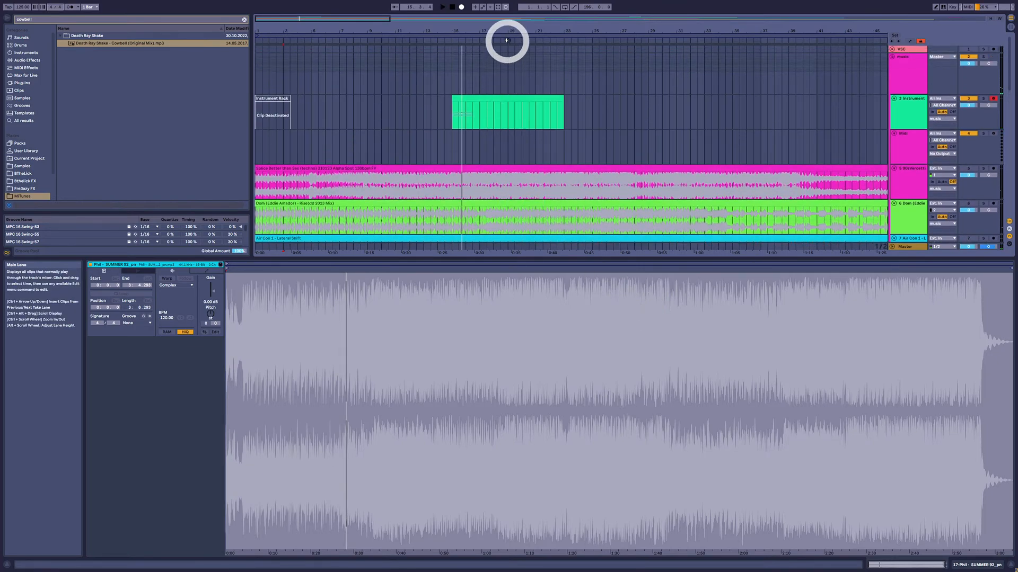
{"action": "left_click_drag", "start_coordinate": [504, 31], "coordinate": [503, 24]}
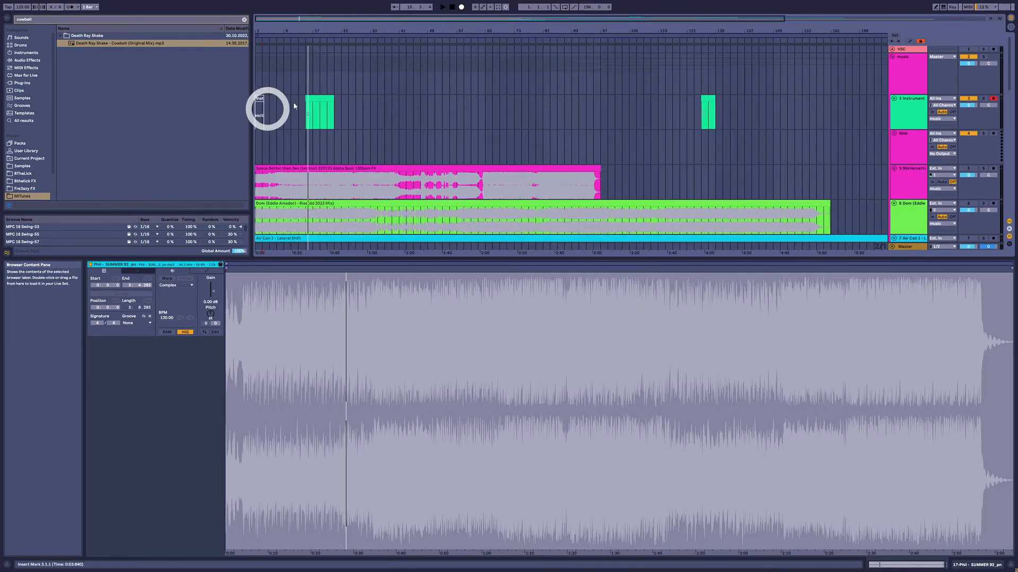
{"action": "left_click", "coordinate": [313, 103]}
{"action": "left_click", "coordinate": [719, 123]}
{"action": "left_click_drag", "start_coordinate": [719, 123], "coordinate": [739, 114]}
{"action": "scroll", "coordinate": [333, 154], "scroll_direction": "down", "scroll_amount": 14}
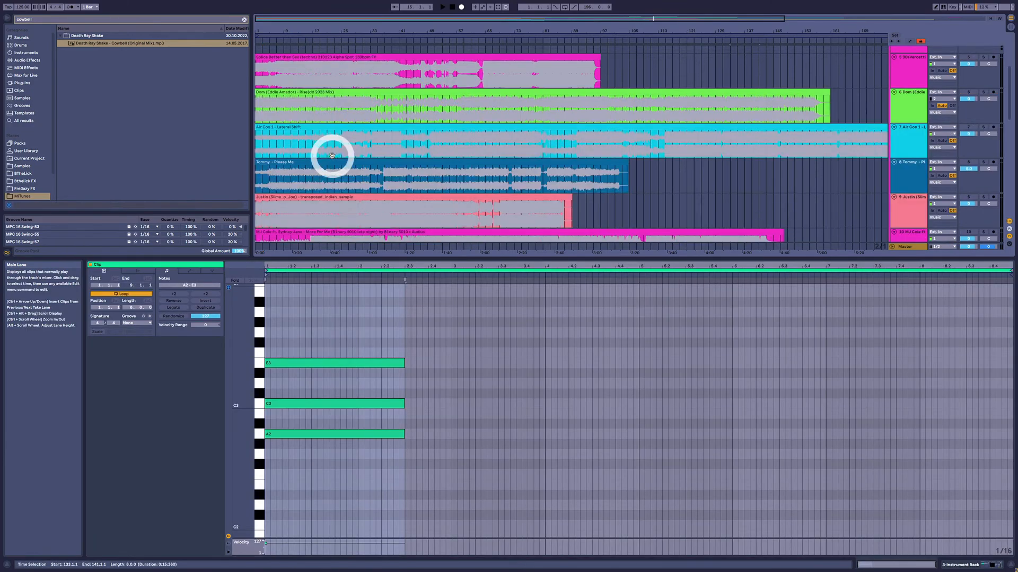
Replay SUMMER 92_pn from bar 3.
{"action": "left_click", "coordinate": [337, 148]}
{"action": "left_click", "coordinate": [303, 150]}
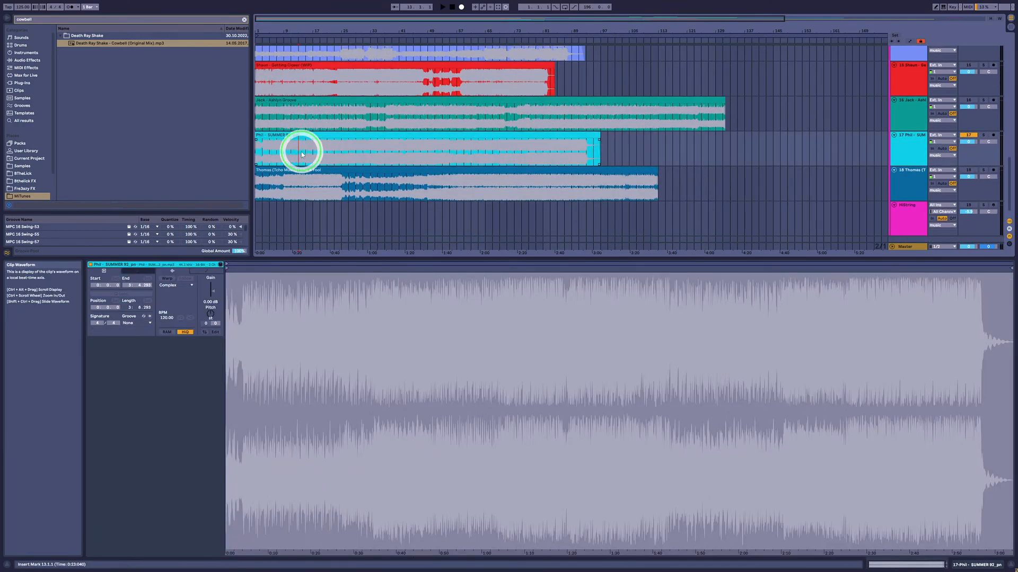
{"action": "left_click", "coordinate": [297, 152]}
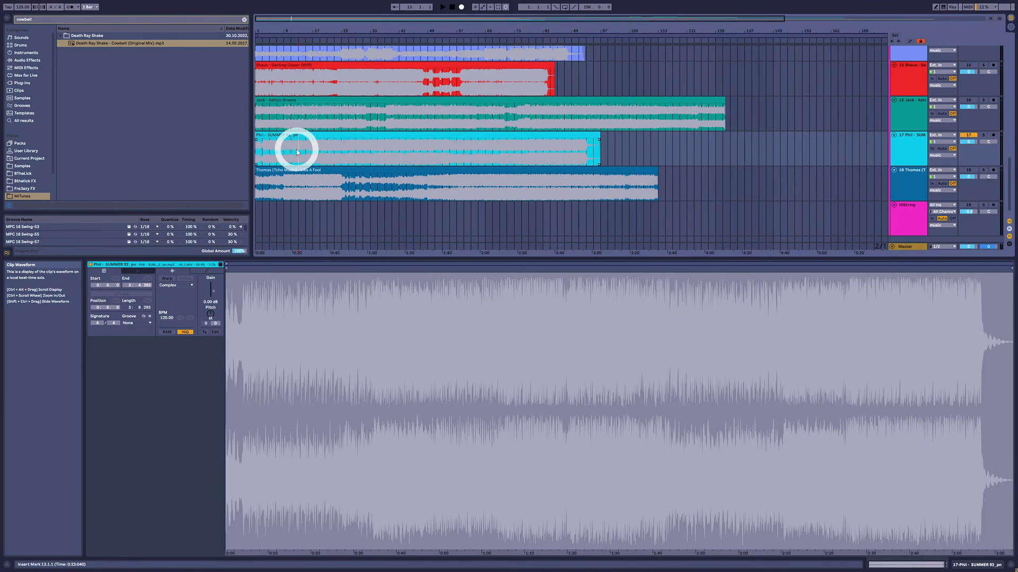
{"action": "left_click", "coordinate": [265, 150]}
{"action": "key", "text": "space"}
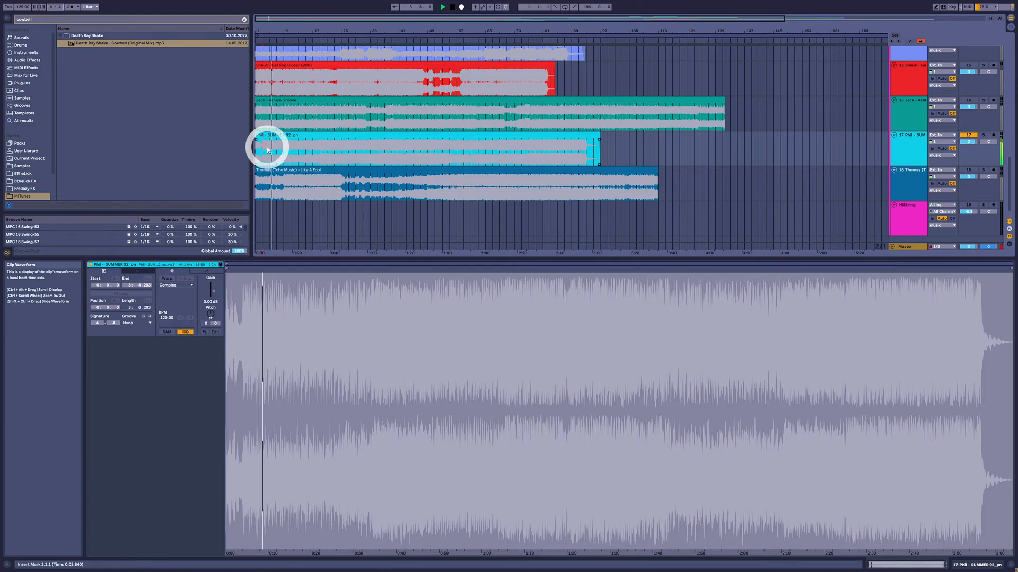
Select bars 11 to 15 on the empty part of the Instrument Rack track.
{"action": "scroll", "coordinate": [281, 138], "scroll_direction": "up", "scroll_amount": 7}
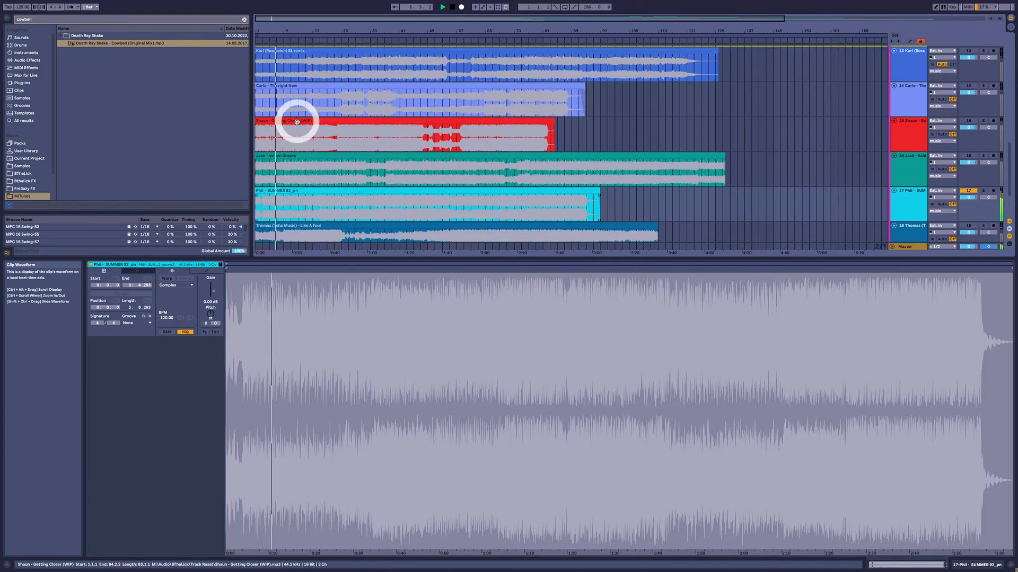
{"action": "scroll", "coordinate": [291, 133], "scroll_direction": "up", "scroll_amount": 7}
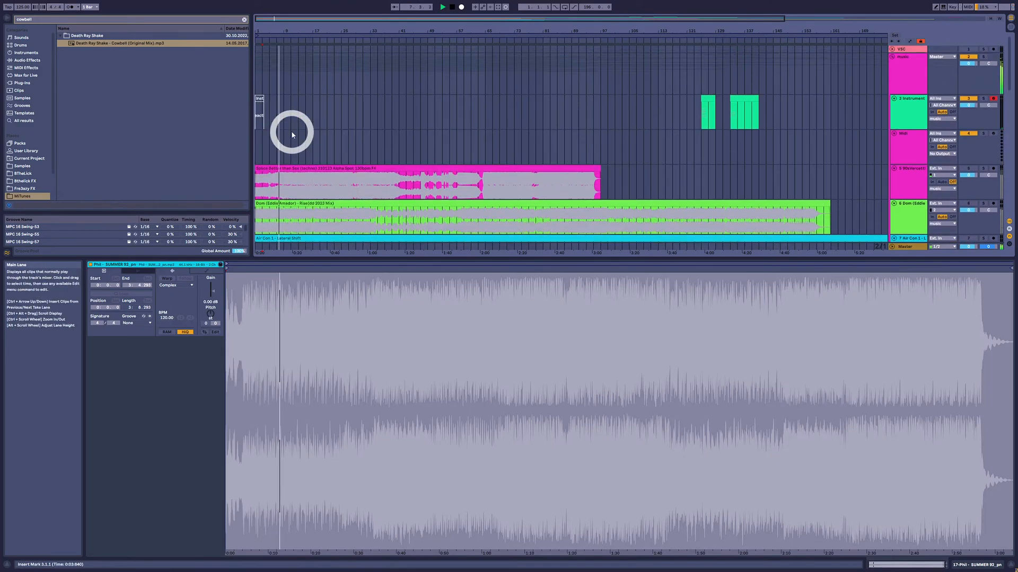
{"action": "scroll", "coordinate": [294, 153], "scroll_direction": "down", "scroll_amount": 8}
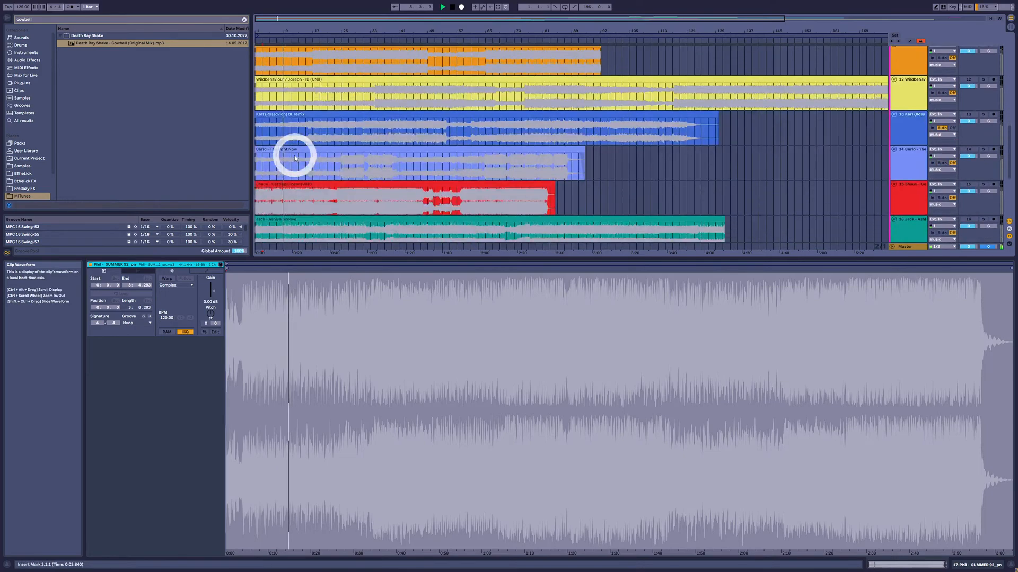
{"action": "scroll", "coordinate": [312, 136], "scroll_direction": "up", "scroll_amount": 8}
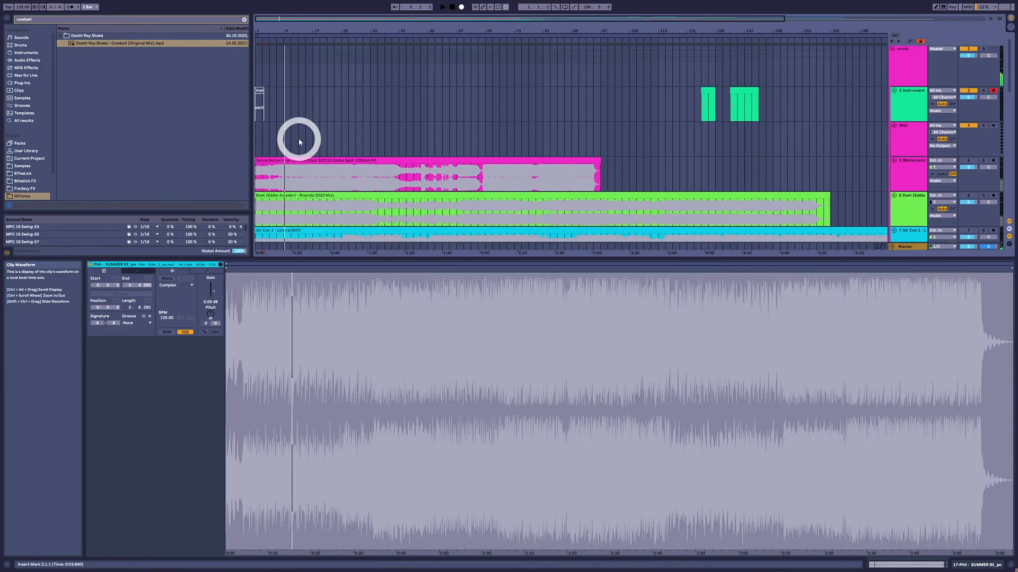
{"action": "left_click", "coordinate": [303, 108]}
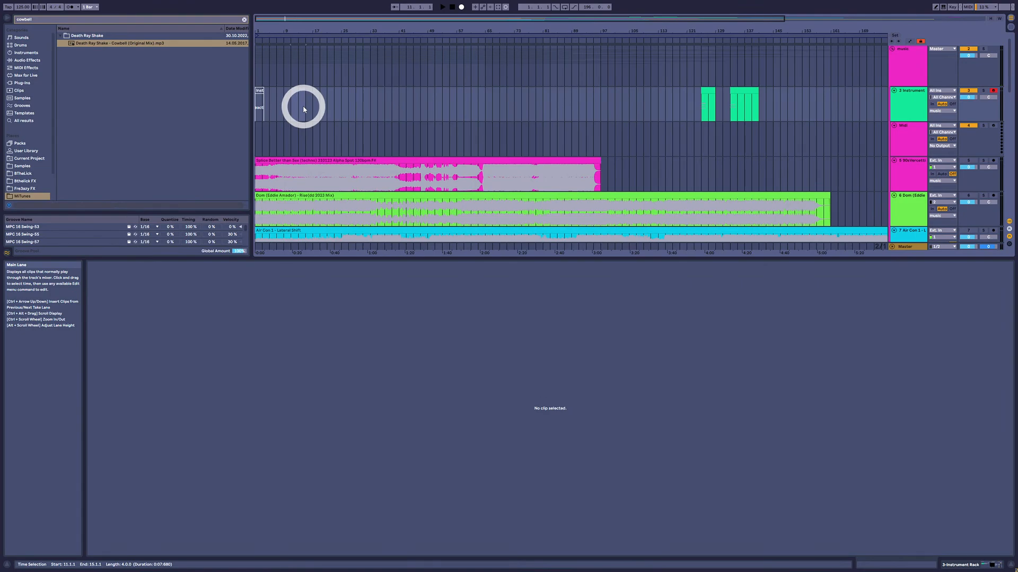
{"action": "double_click", "coordinate": [303, 106]}
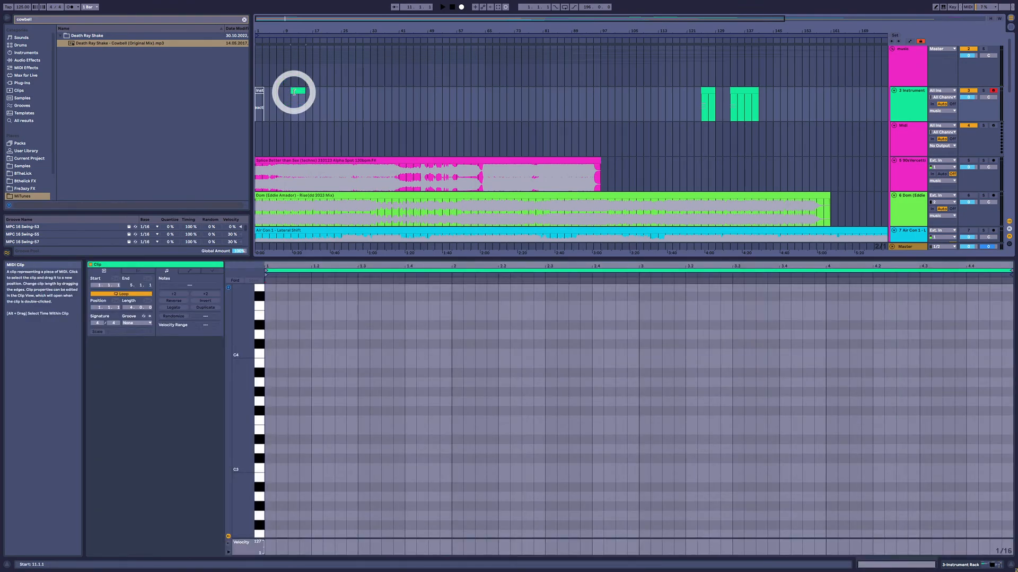
{"action": "left_click", "coordinate": [293, 92]}
{"action": "key", "text": "Delete"}
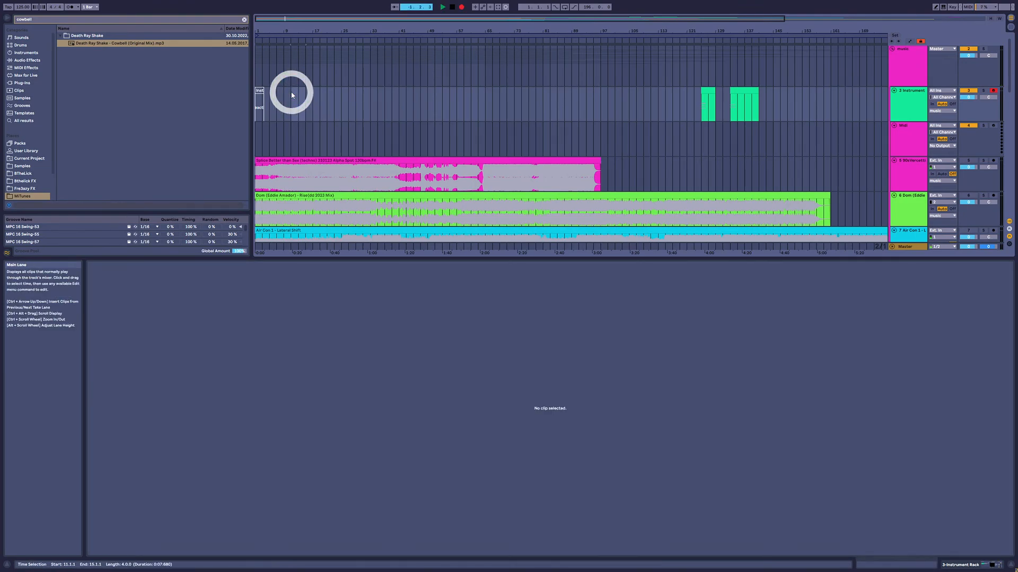
Record a four-bar chord part on the Instrument Rack track from bar 11 and open the clip's notes.
{"action": "key", "text": "space"}
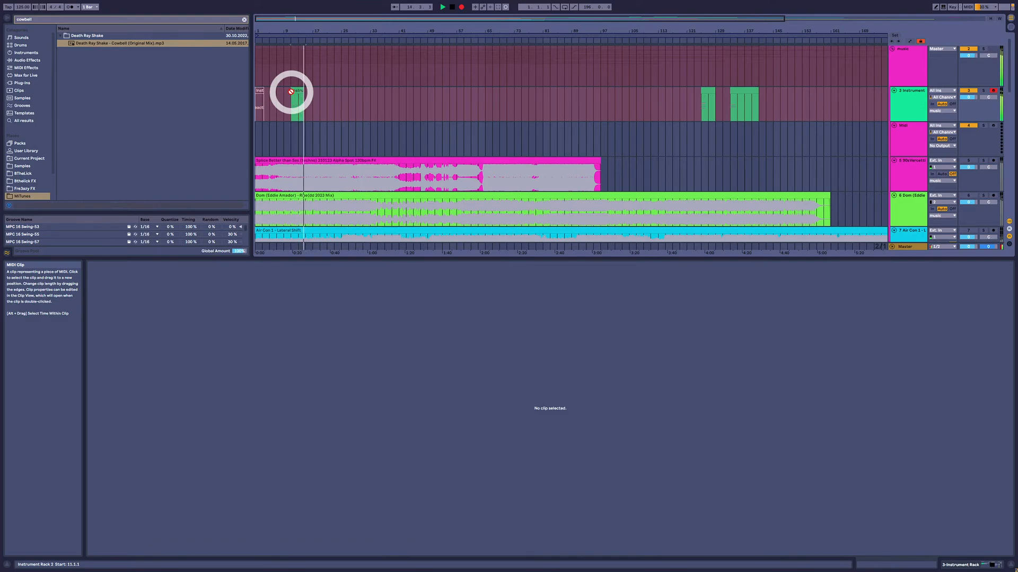
{"action": "key", "text": "space"}
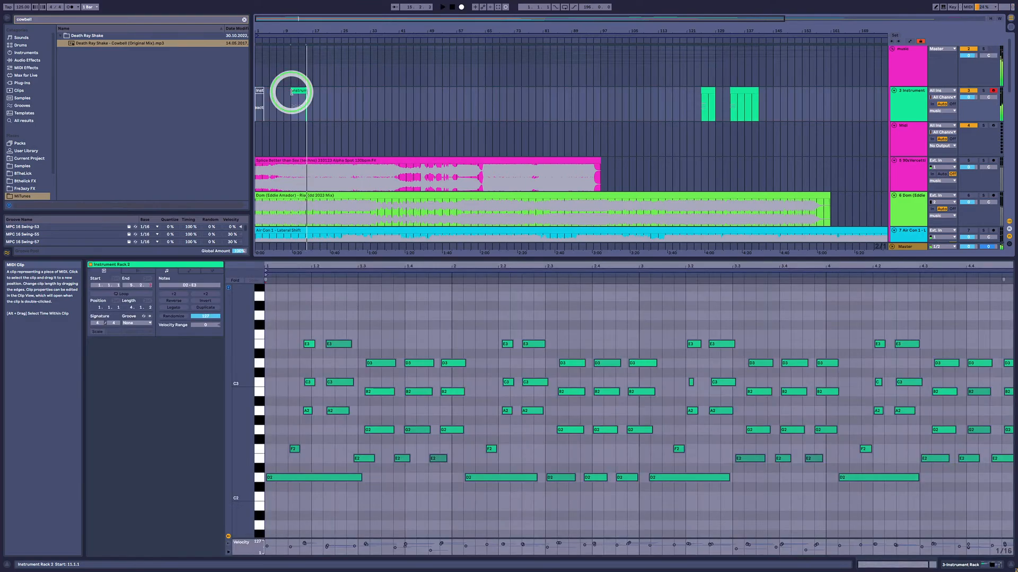
{"action": "double_click", "coordinate": [291, 92]}
{"action": "scroll", "coordinate": [357, 438], "scroll_direction": "down", "scroll_amount": 1}
{"action": "scroll", "coordinate": [437, 429], "scroll_direction": "up", "scroll_amount": 1}
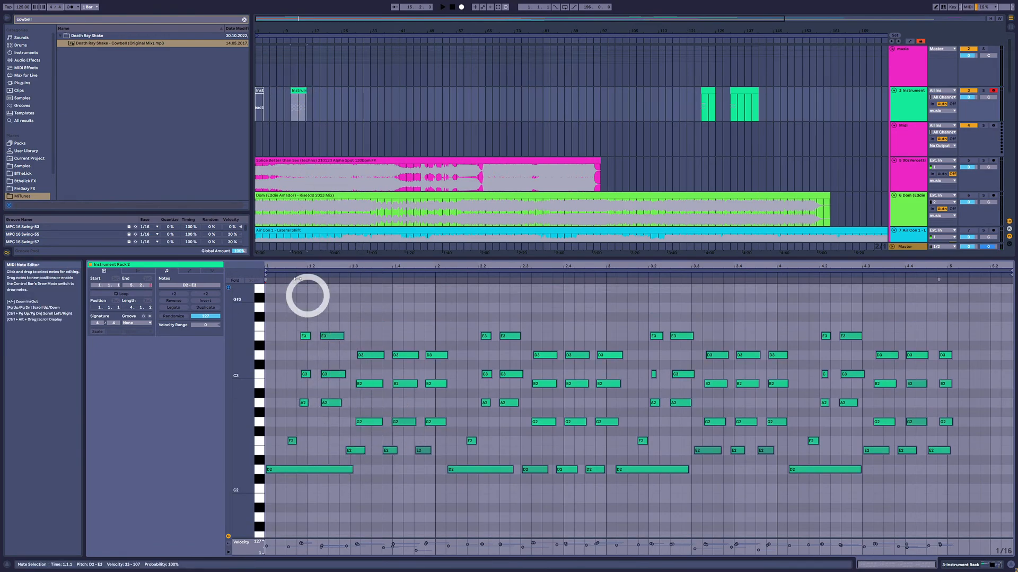
Lengthen the first chord's F2, A2, C3 and E3 notes into sustained notes reaching to around beat 1.3.
{"action": "left_click_drag", "start_coordinate": [306, 264], "coordinate": [304, 264]}
{"action": "left_click_drag", "start_coordinate": [305, 264], "coordinate": [305, 263]}
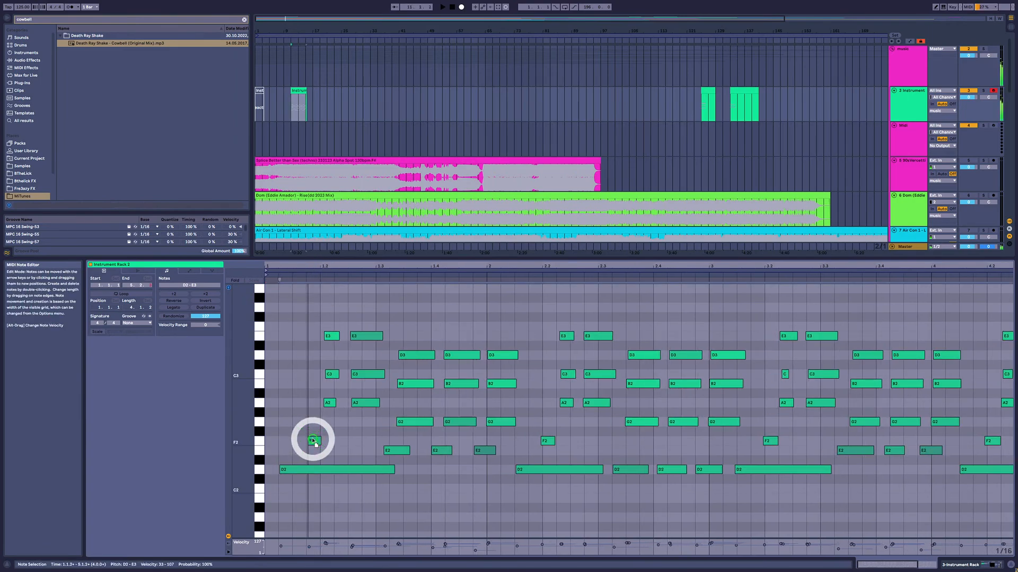
{"action": "left_click_drag", "start_coordinate": [293, 321], "coordinate": [326, 454]}
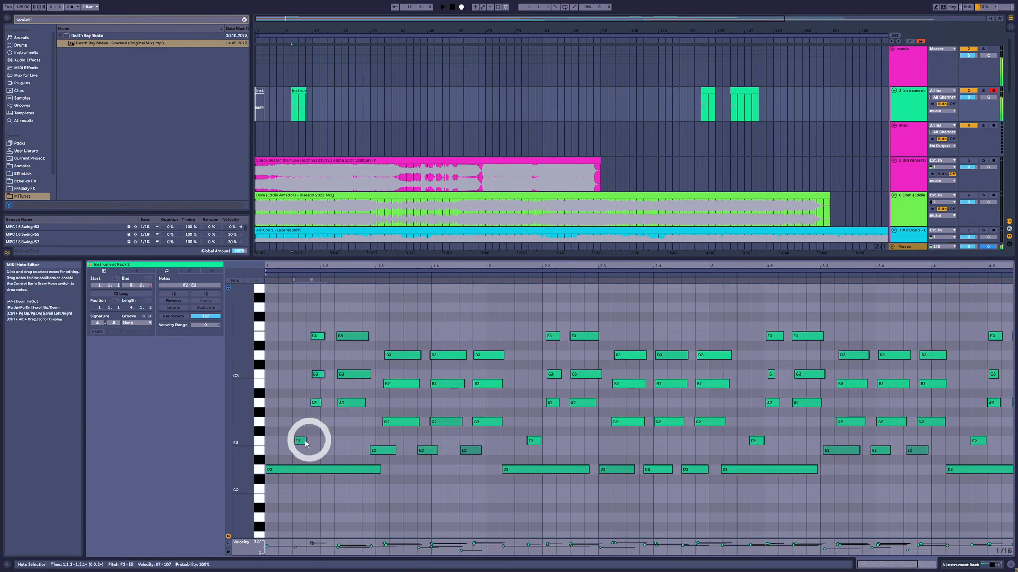
{"action": "left_click_drag", "start_coordinate": [279, 303], "coordinate": [360, 436]}
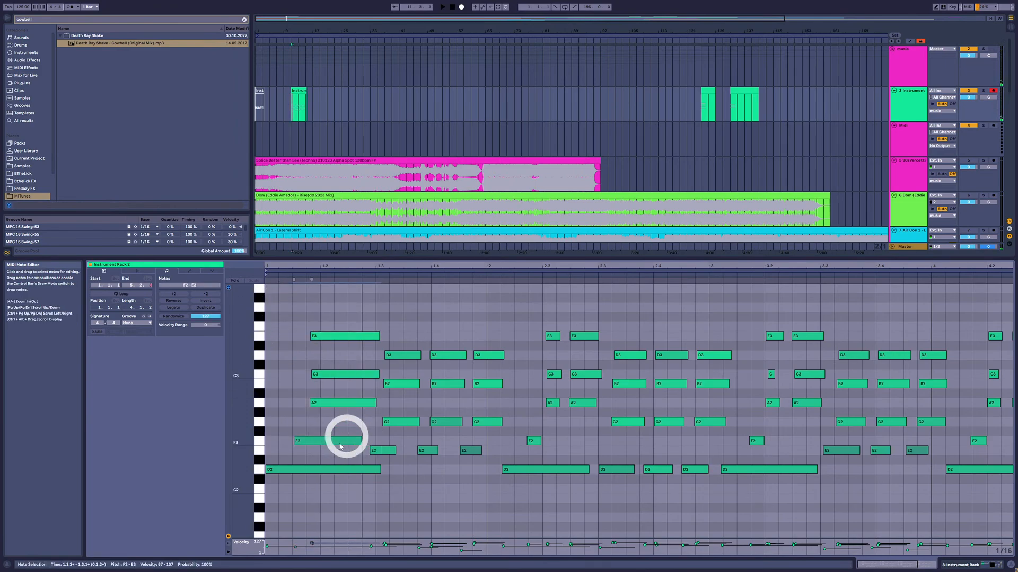
Audition single notes of the first chord, the whole first chord, and the second chord at beat 1.3.
{"action": "left_click", "coordinate": [319, 469]}
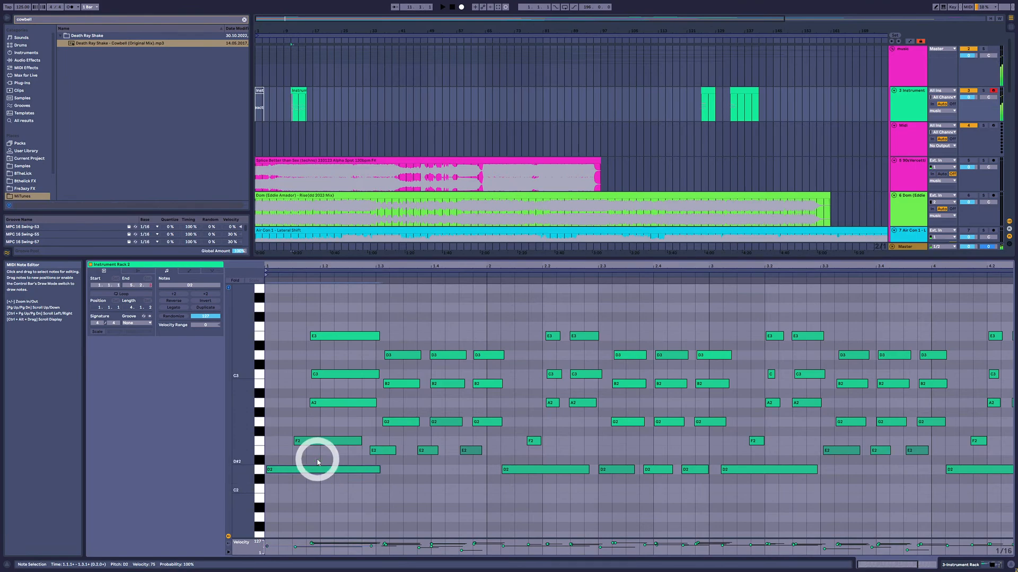
{"action": "left_click", "coordinate": [342, 406]}
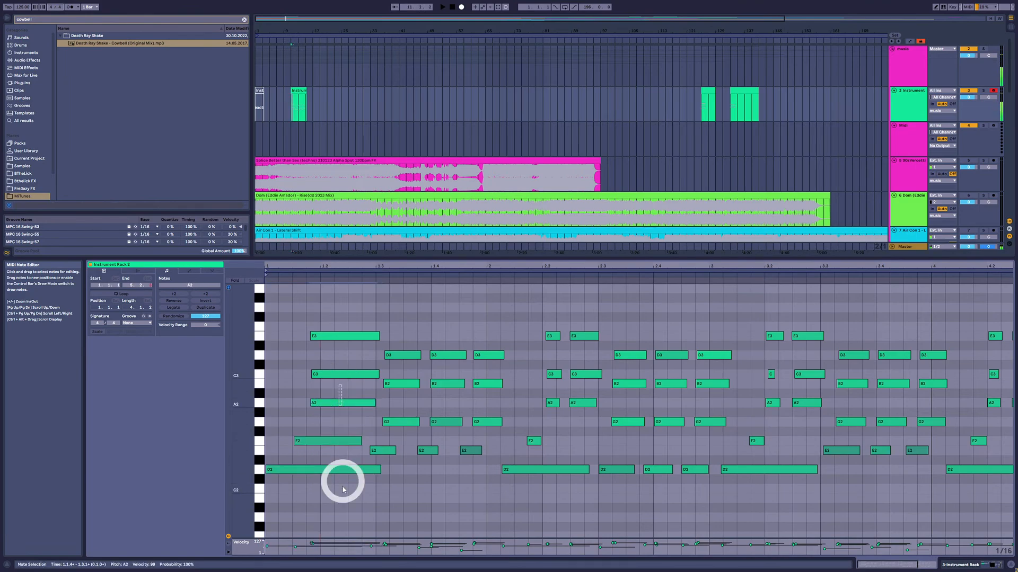
{"action": "left_click", "coordinate": [325, 390]}
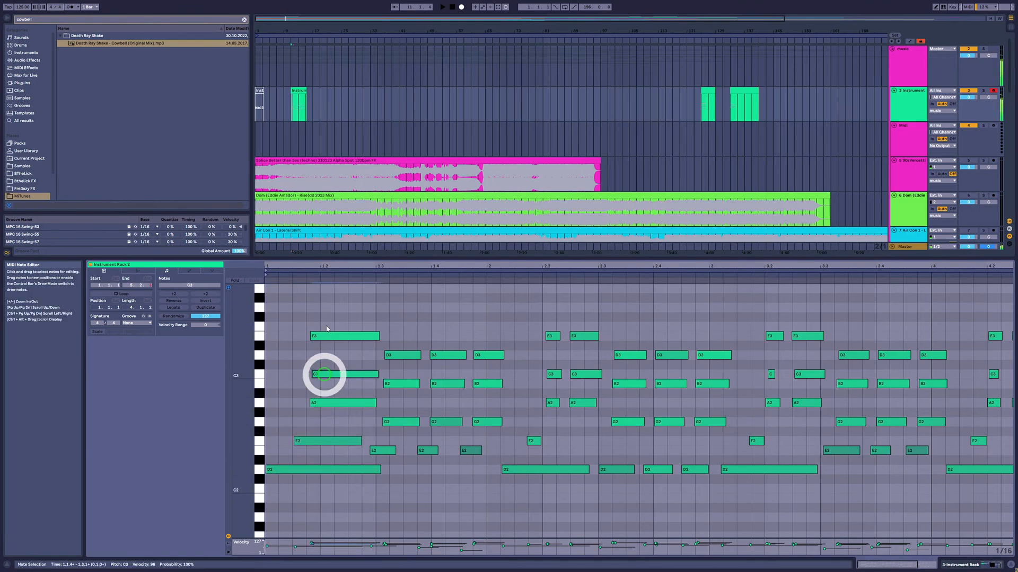
{"action": "left_click_drag", "start_coordinate": [327, 317], "coordinate": [345, 514]}
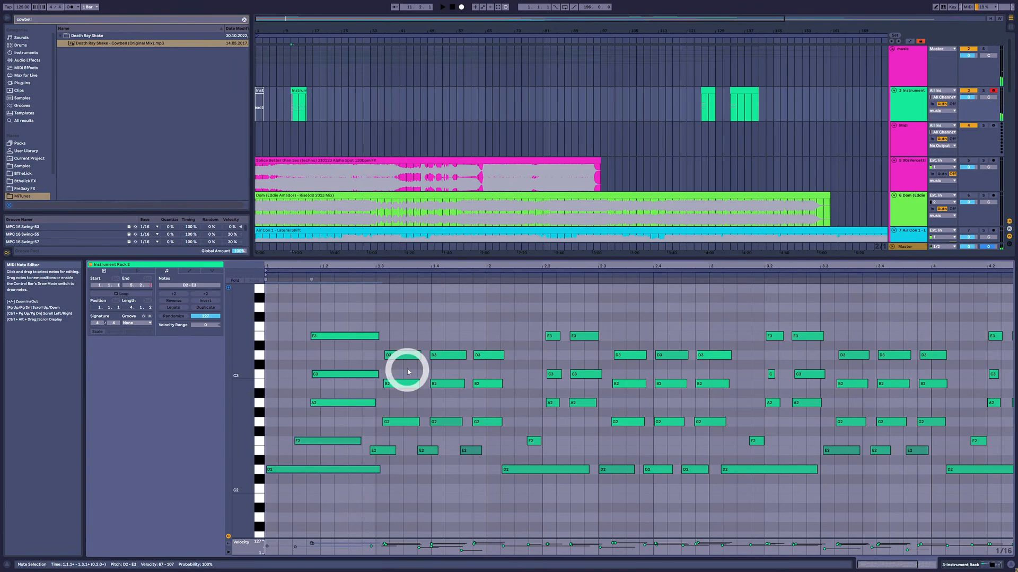
{"action": "left_click_drag", "start_coordinate": [395, 332], "coordinate": [410, 490]}
Try lowering the second chord's three B2 notes in bar 1 to A#2 and audition the chord.
{"action": "left_click_drag", "start_coordinate": [400, 406], "coordinate": [493, 382]}
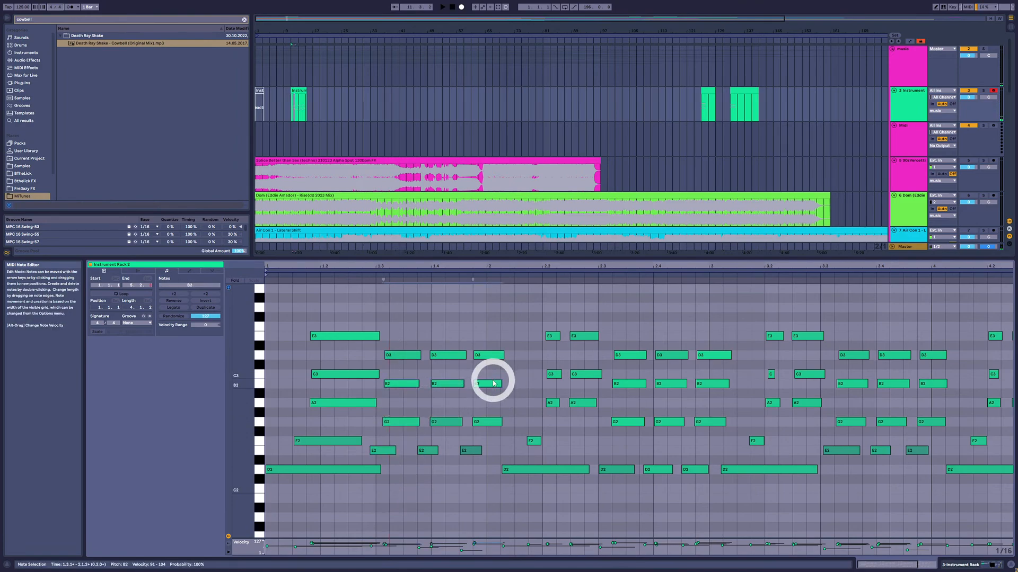
{"action": "key", "text": "Down"}
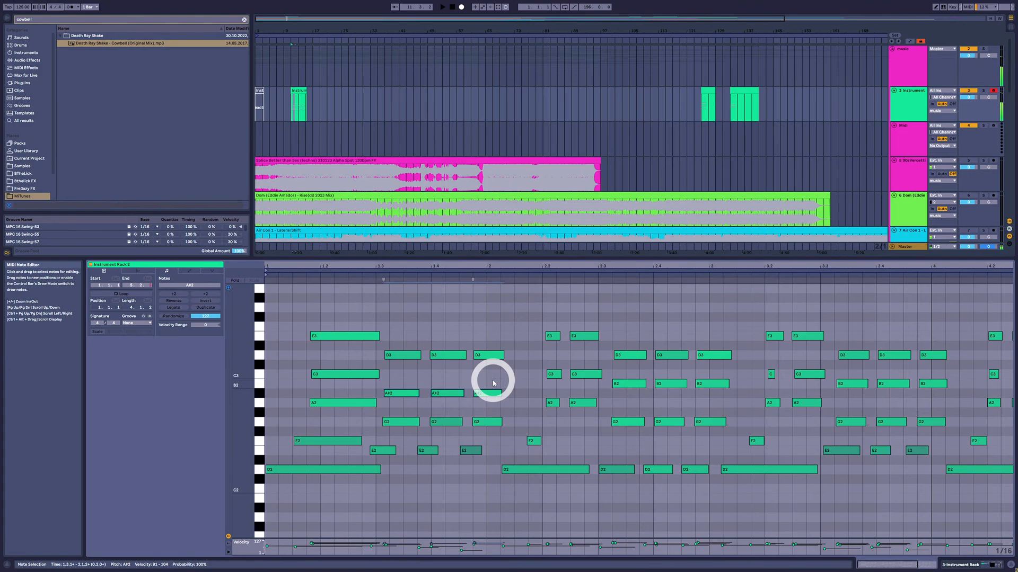
{"action": "left_click_drag", "start_coordinate": [397, 317], "coordinate": [384, 489]}
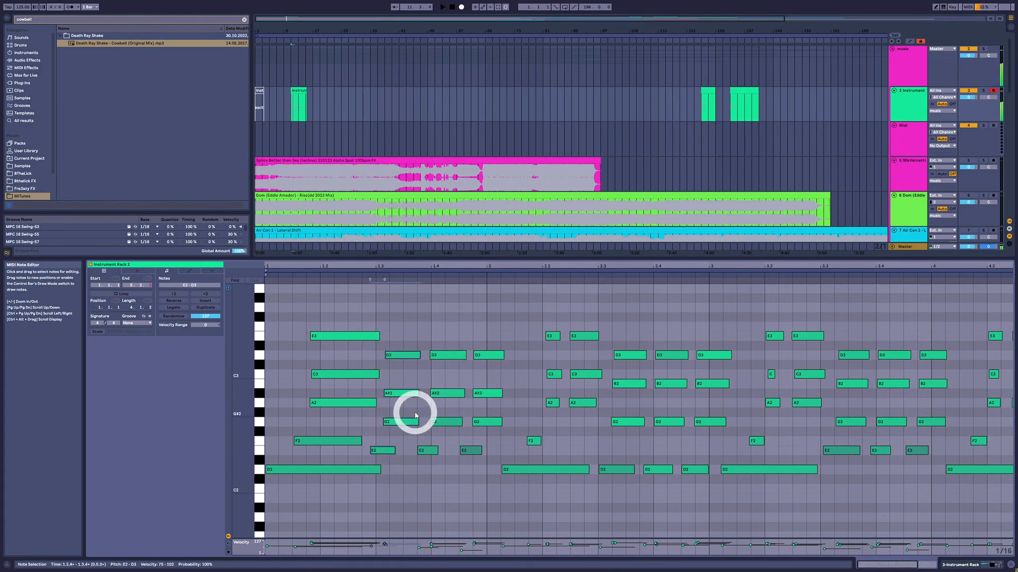
Solo the Instrument Rack track and raise the three A#2 notes in bar 1 back to B2.
{"action": "key", "text": "space"}
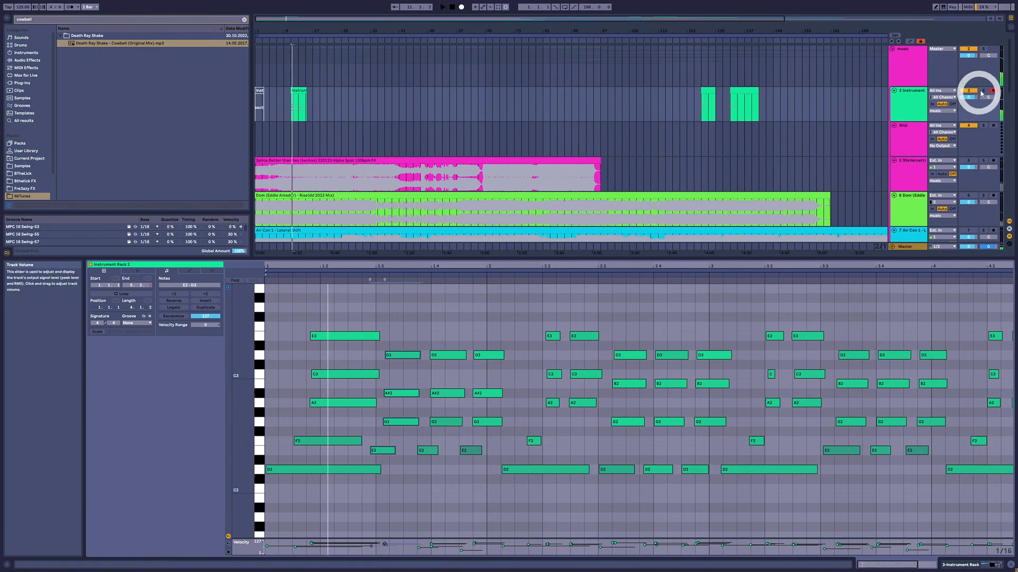
{"action": "left_click", "coordinate": [982, 91]}
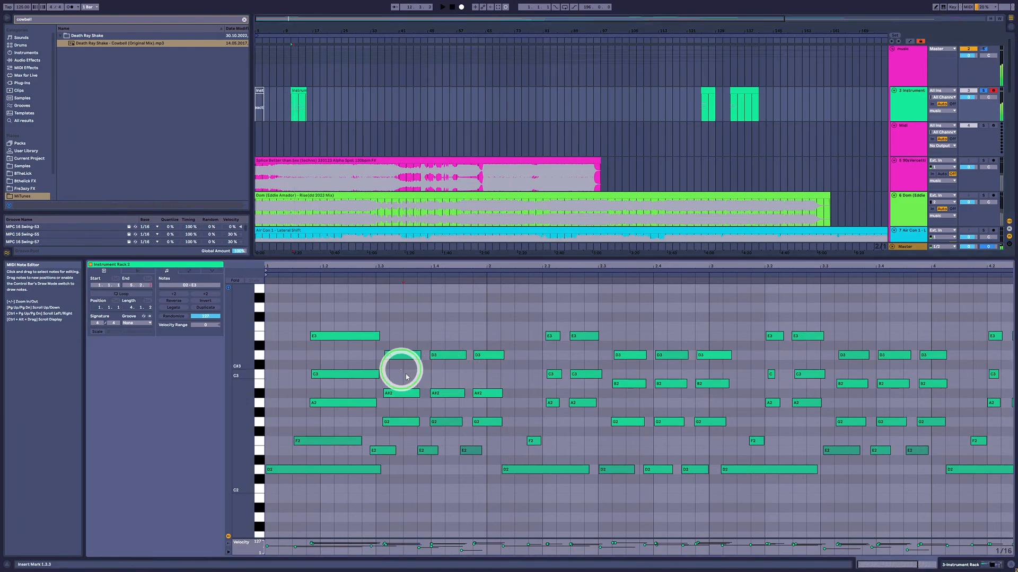
{"action": "left_click_drag", "start_coordinate": [401, 370], "coordinate": [501, 392]}
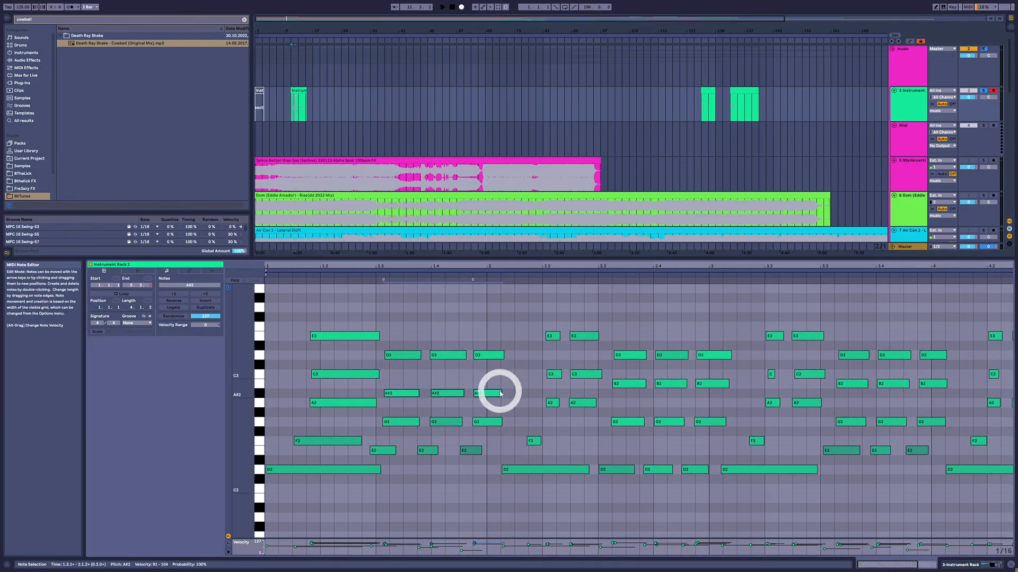
{"action": "key", "text": "Up"}
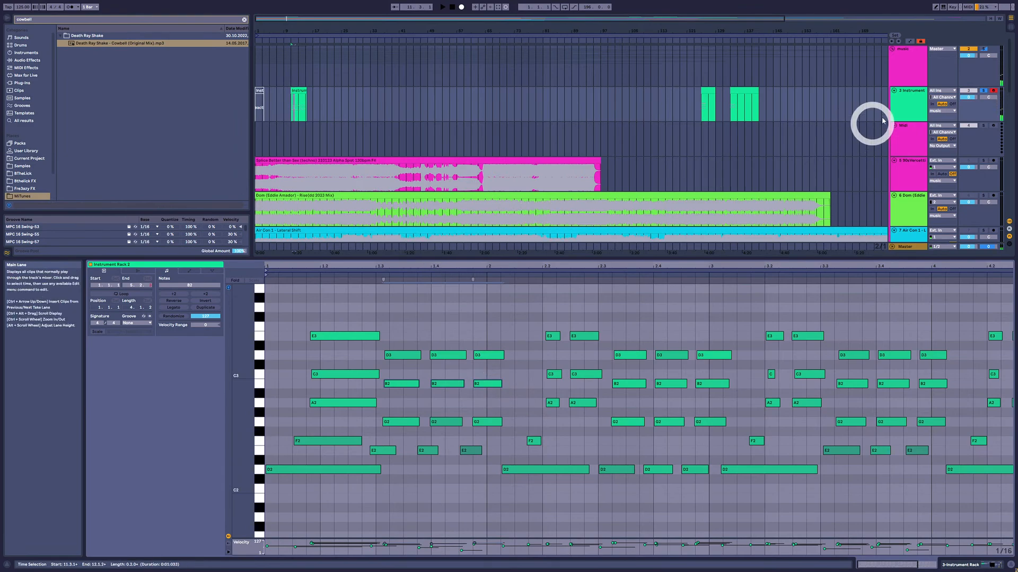
Audition the second chord and shift its first E2 note to start on beat 1.3.
{"action": "left_click", "coordinate": [908, 106]}
{"action": "left_click", "coordinate": [387, 510]}
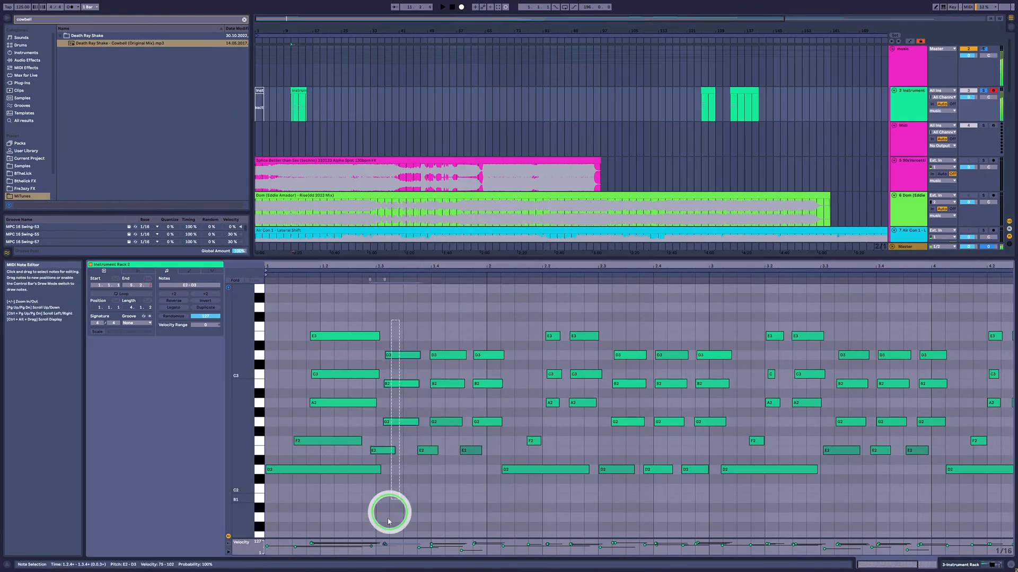
{"action": "left_click_drag", "start_coordinate": [381, 459], "coordinate": [388, 458]}
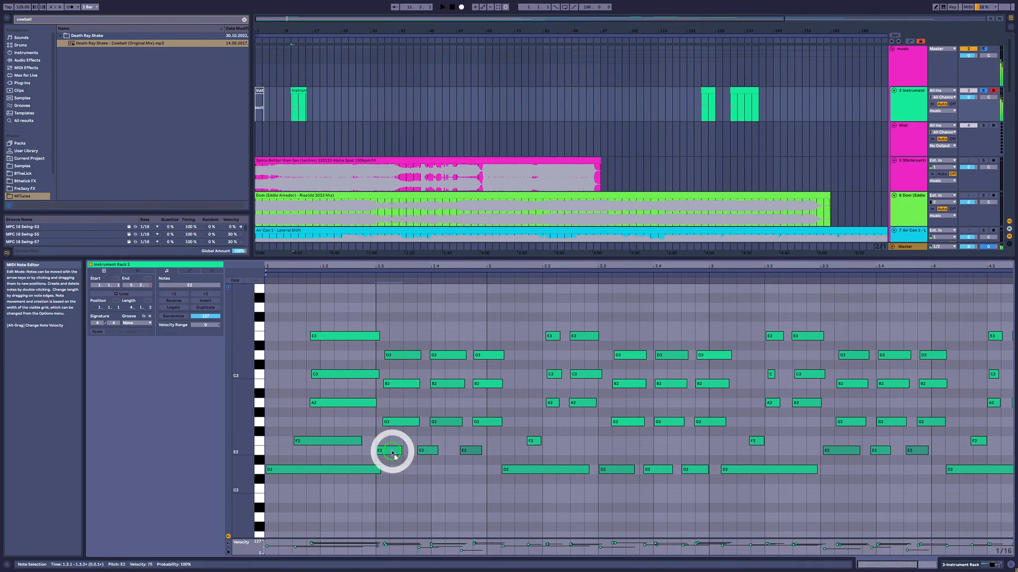
Compare the two chords with the three B2 notes in bar 1 lowered to A#2, and restore them to B2.
{"action": "left_click_drag", "start_coordinate": [338, 313], "coordinate": [337, 481]}
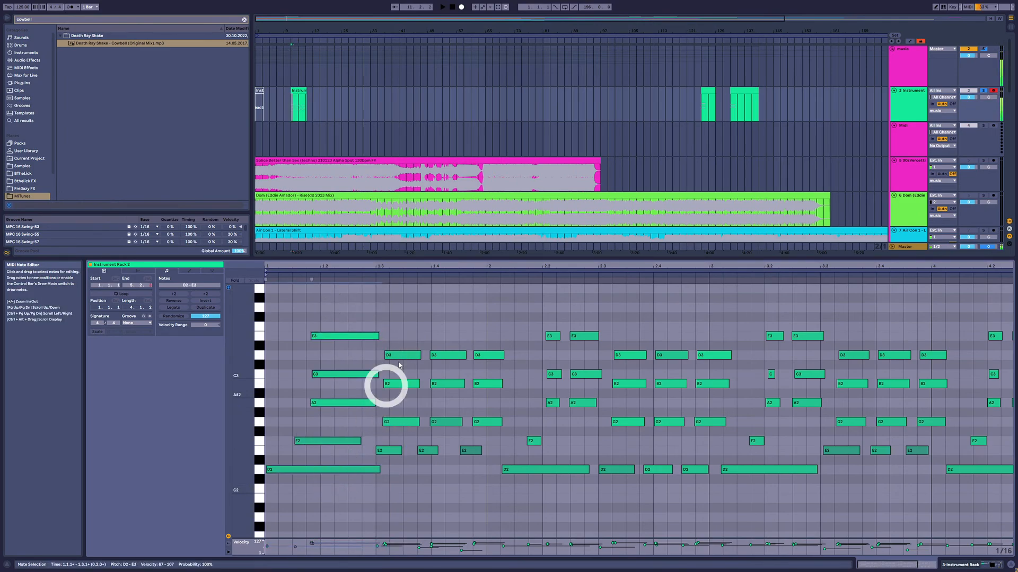
{"action": "left_click_drag", "start_coordinate": [400, 369], "coordinate": [504, 395]}
{"action": "key", "text": "Down"}
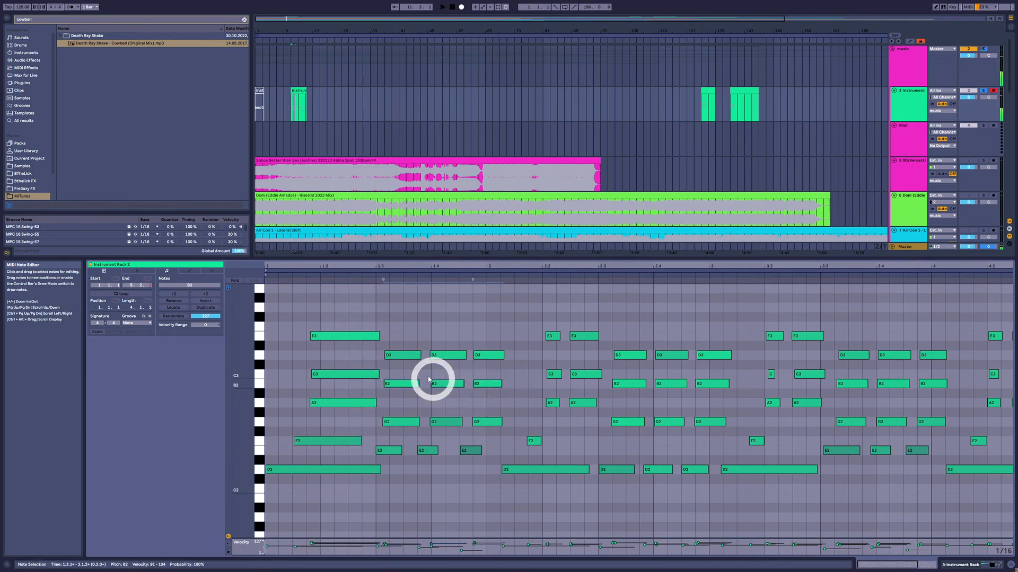
{"action": "left_click_drag", "start_coordinate": [401, 335], "coordinate": [488, 443]}
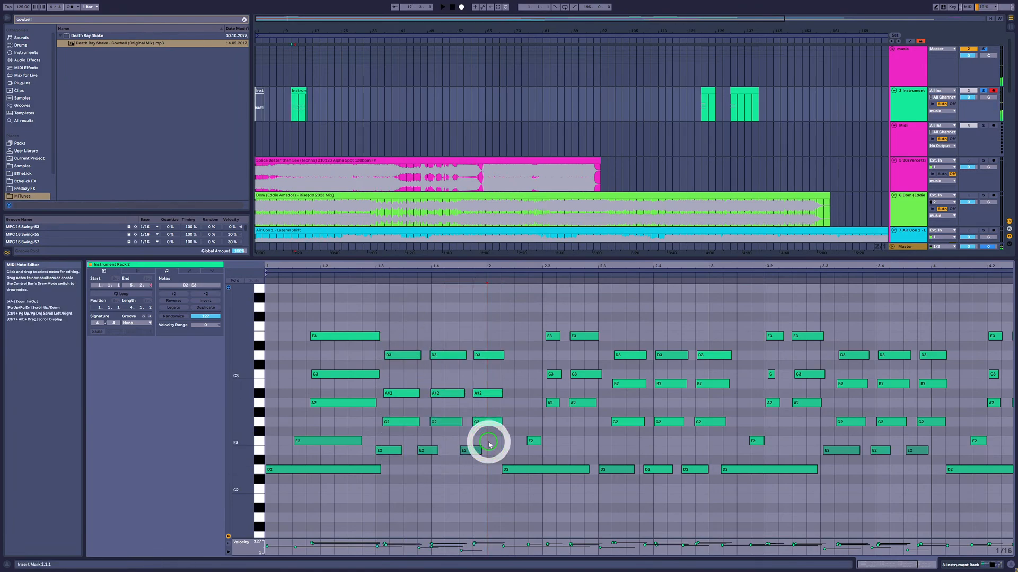
{"action": "left_click_drag", "start_coordinate": [497, 380], "coordinate": [393, 403]}
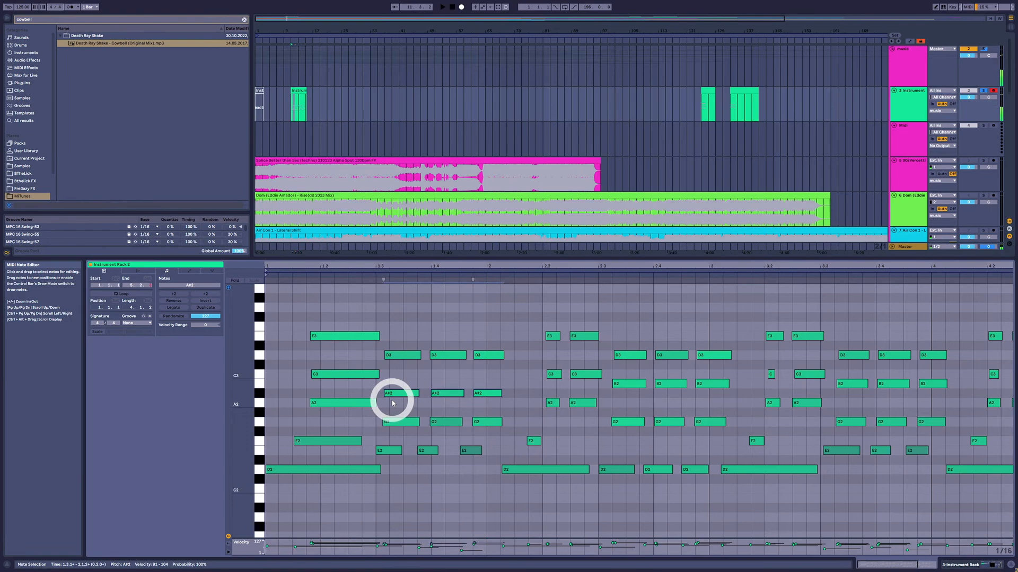
{"action": "key", "text": "Up"}
{"action": "left_click_drag", "start_coordinate": [397, 328], "coordinate": [406, 487]}
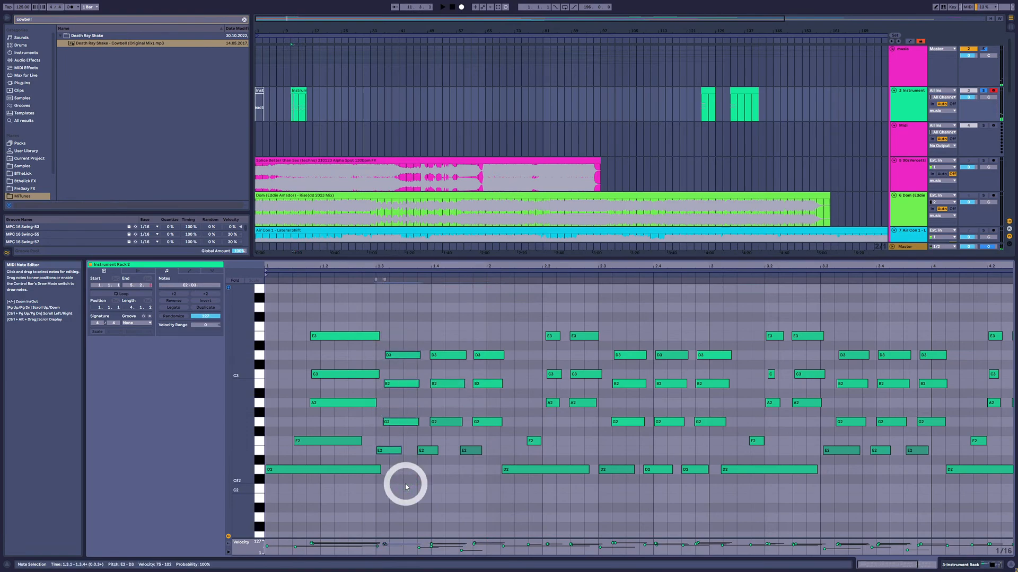
Audition the first chord's D2, F2 and A2 notes, the second chord's B2, and the whole second chord.
{"action": "left_click", "coordinate": [289, 471]}
{"action": "left_click", "coordinate": [307, 440]}
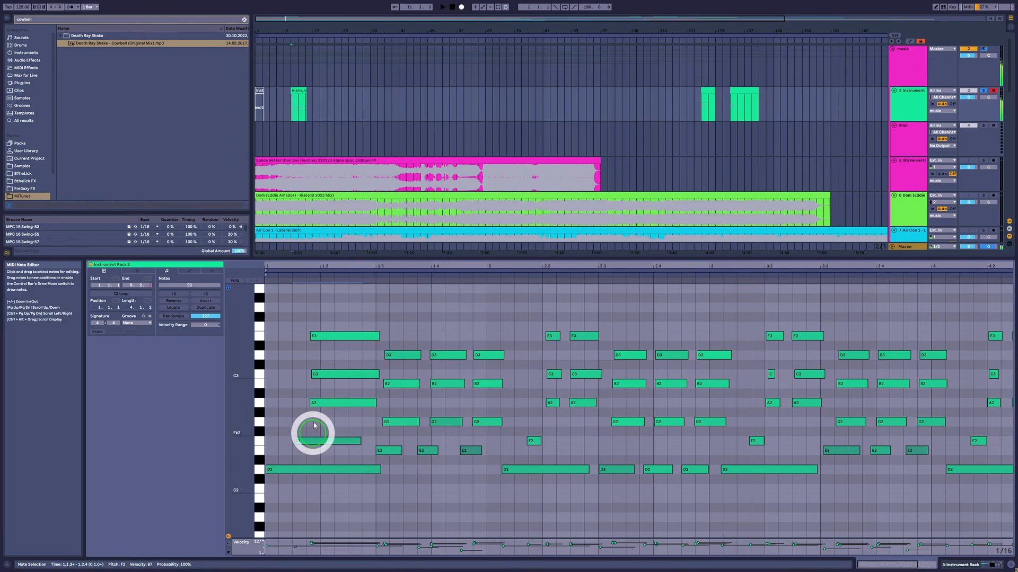
{"action": "left_click", "coordinate": [320, 404]}
{"action": "left_click", "coordinate": [387, 385]}
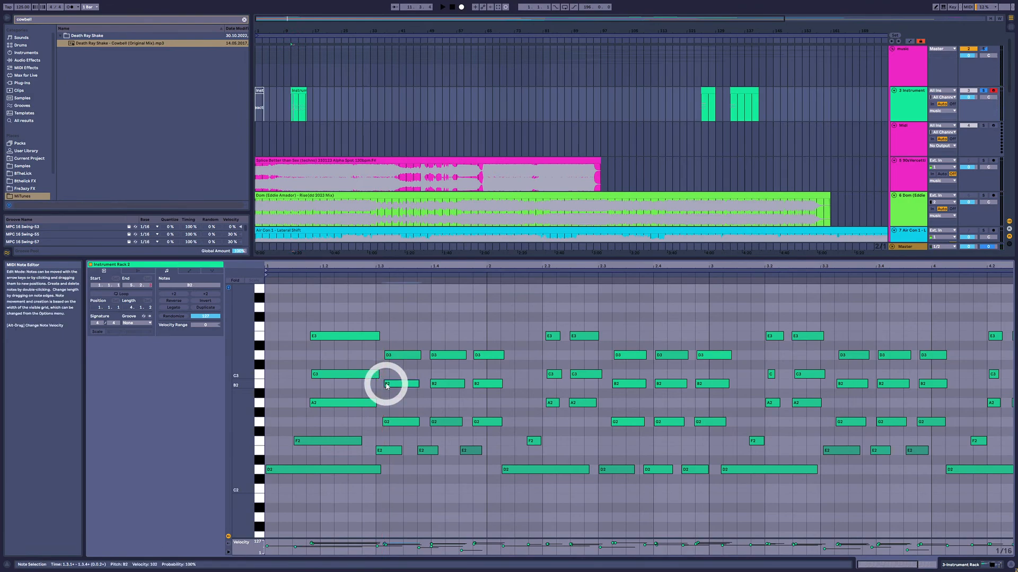
{"action": "left_click_drag", "start_coordinate": [400, 324], "coordinate": [413, 524]}
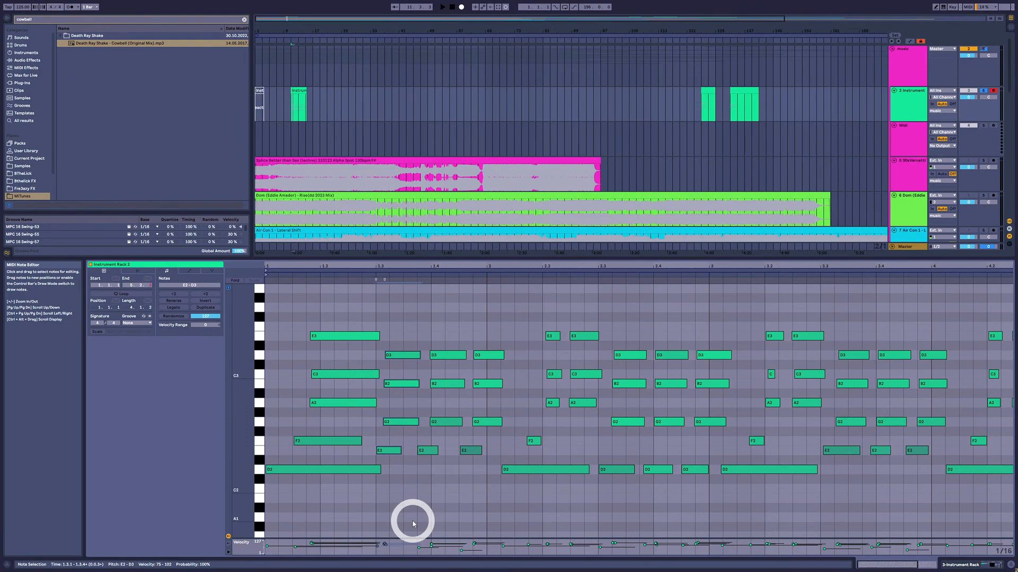
{"action": "scroll", "coordinate": [421, 191], "scroll_direction": "down", "scroll_amount": 12}
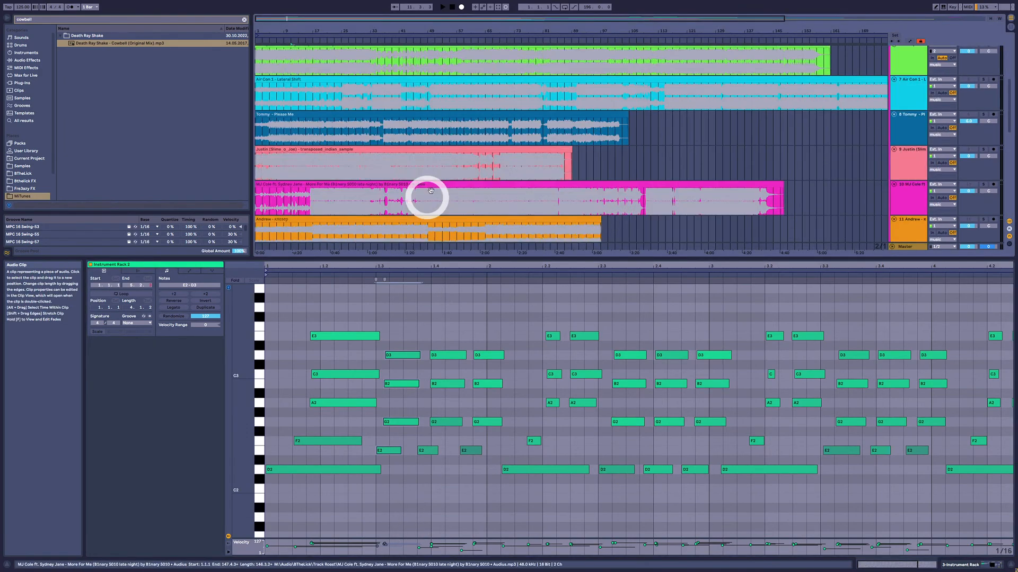
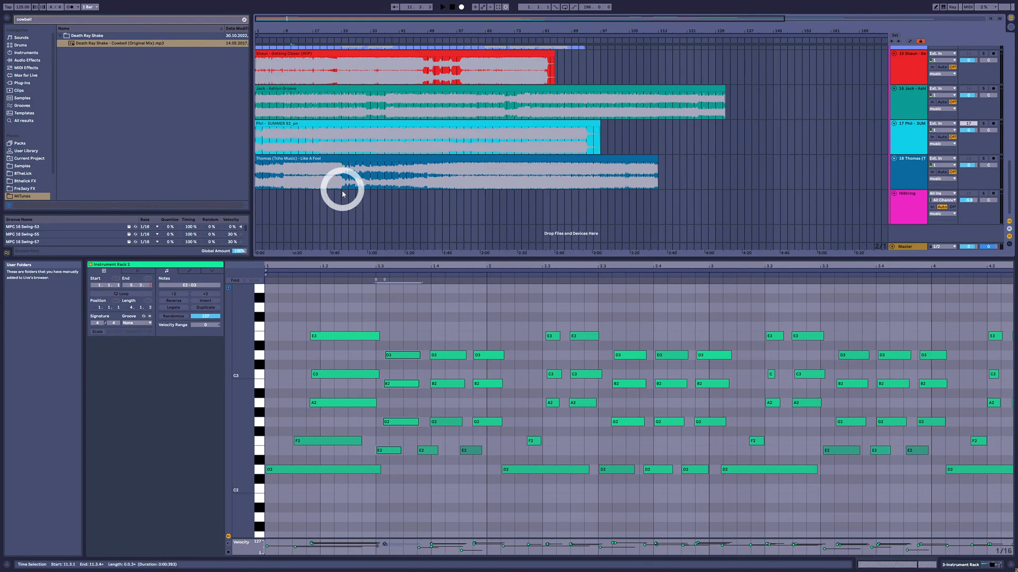
Select the second chord's G2, B2 and D3 notes in bar 1 of the Instrument Rack clip.
{"action": "left_click_drag", "start_coordinate": [354, 310], "coordinate": [363, 487]}
{"action": "left_click_drag", "start_coordinate": [403, 342], "coordinate": [402, 455]}
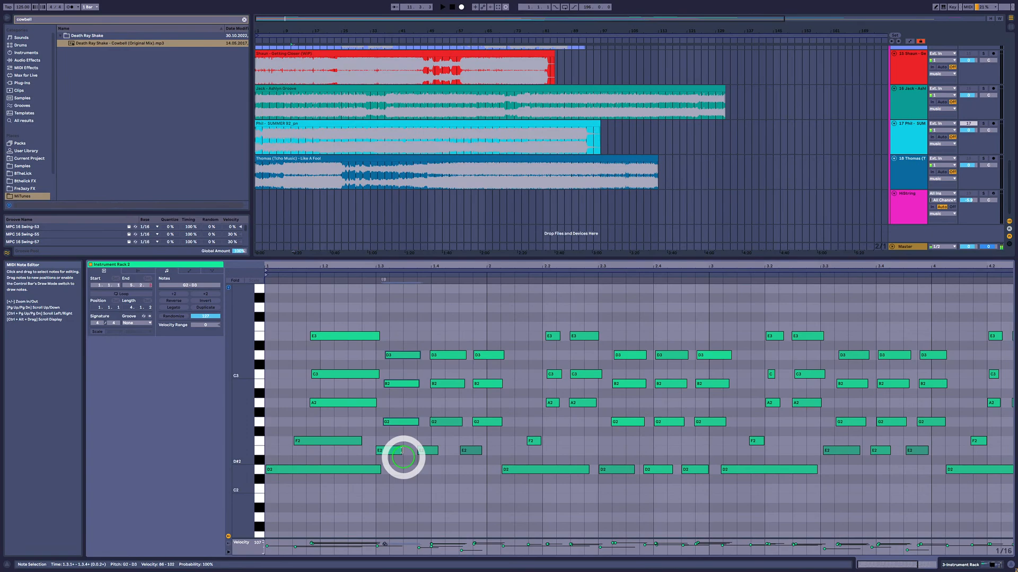
Solo the SUMMER 92_pn track and play it from bar 3.
{"action": "left_click", "coordinate": [286, 170]}
{"action": "left_click", "coordinate": [267, 149]}
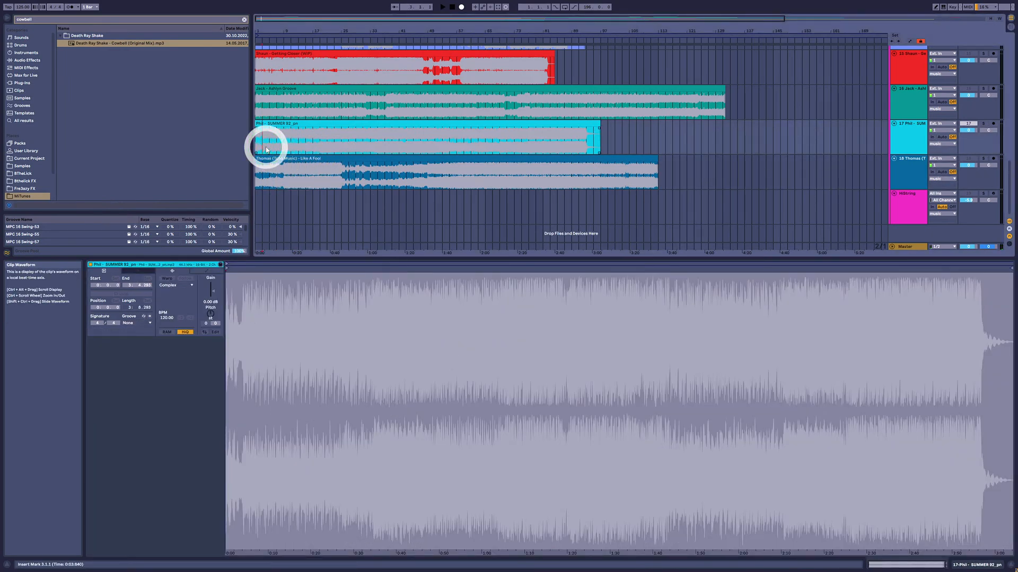
{"action": "key", "text": "space"}
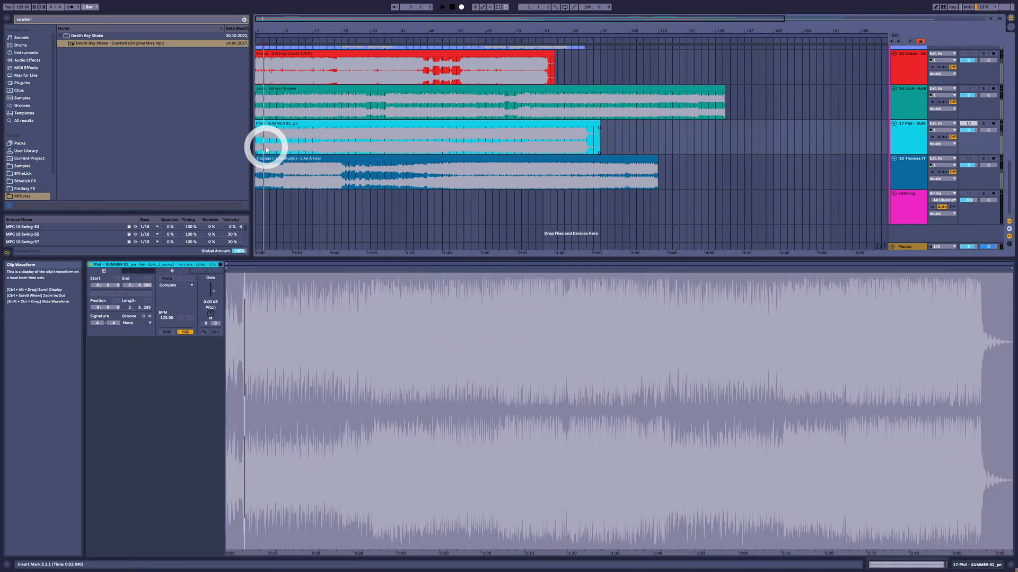
{"action": "left_click", "coordinate": [983, 123]}
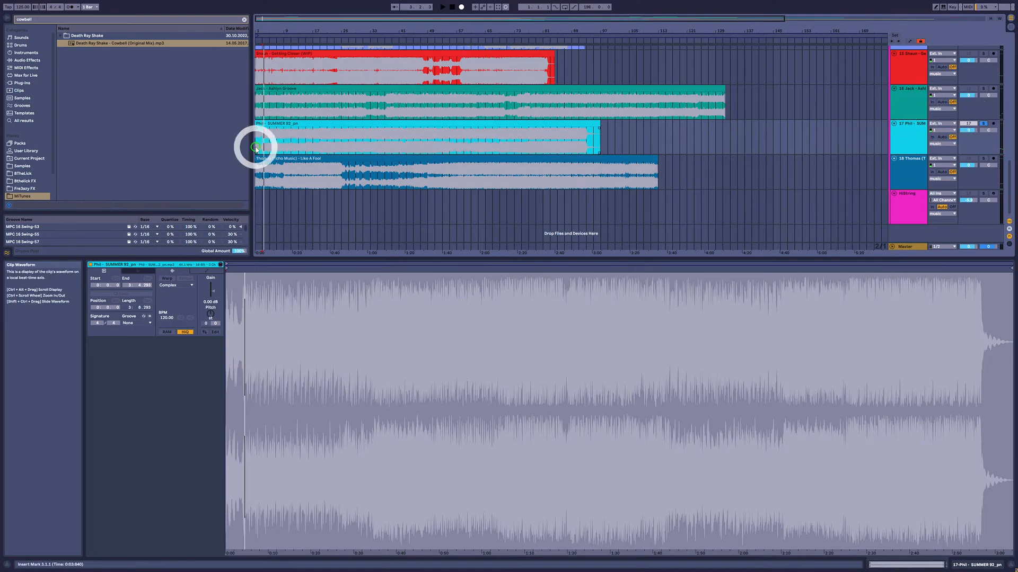
{"action": "left_click", "coordinate": [275, 146]}
{"action": "left_click", "coordinate": [268, 144]}
{"action": "key", "text": "space"}
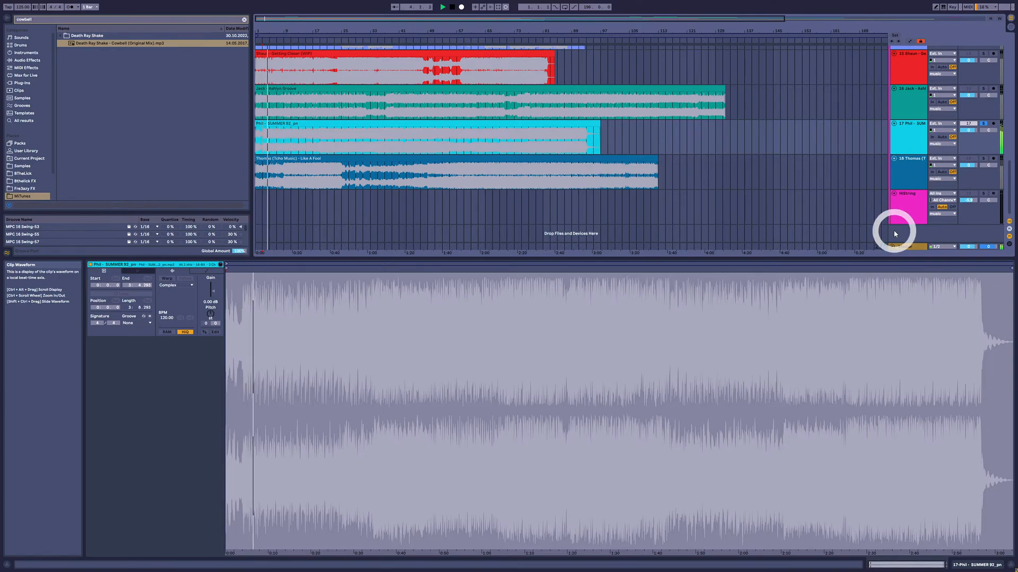
On the Master track, enable Utility, switch its Mono mode on and back off, and activate MSED.
{"action": "left_click", "coordinate": [906, 247]}
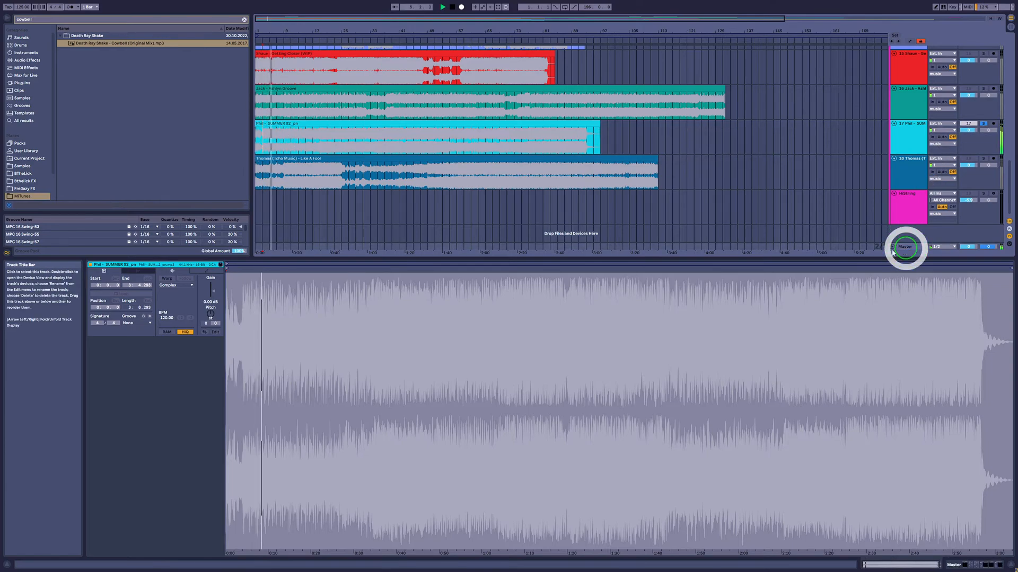
{"action": "key", "text": "shift+Tab"}
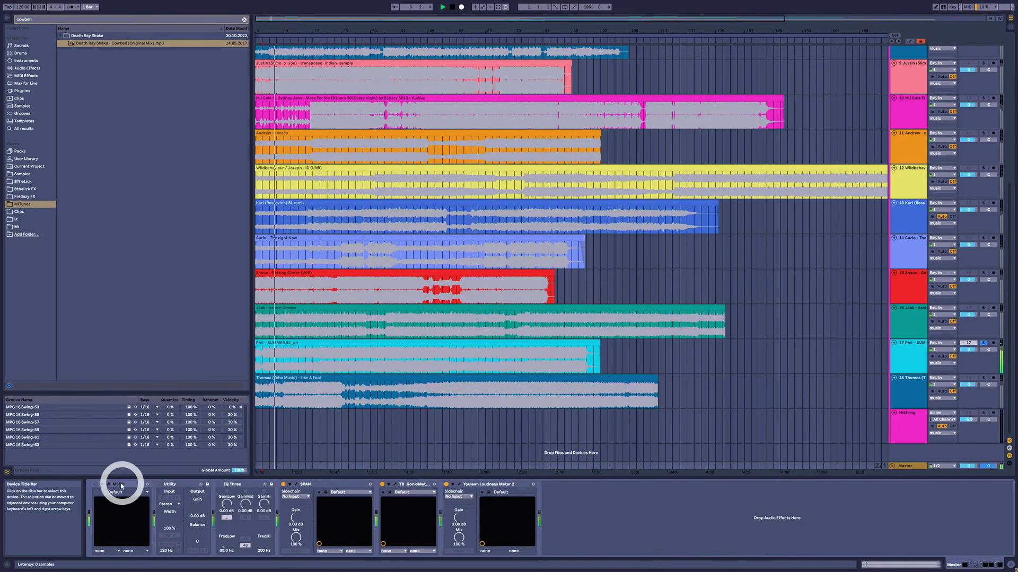
{"action": "left_click", "coordinate": [160, 484]}
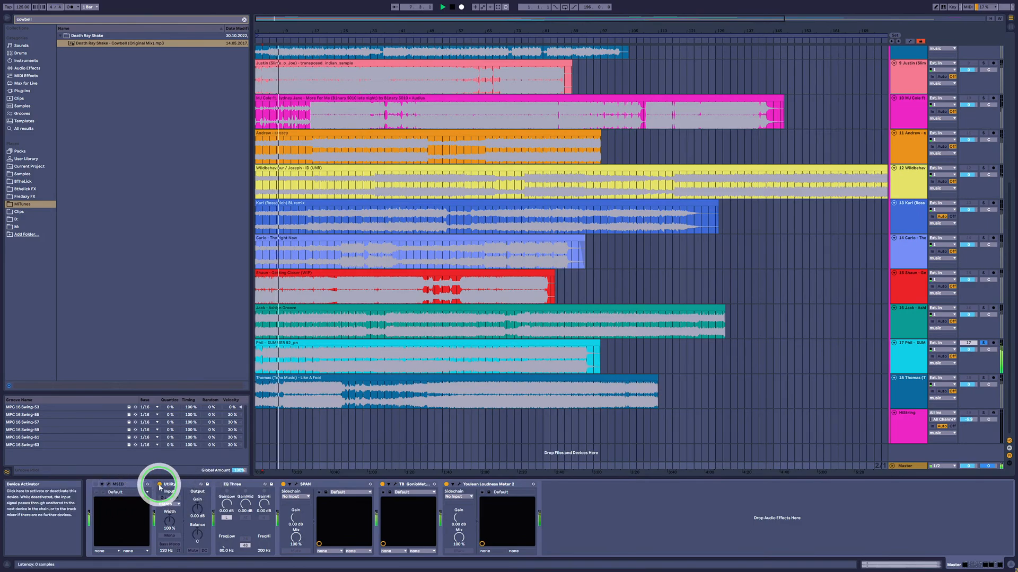
{"action": "left_click", "coordinate": [178, 536]}
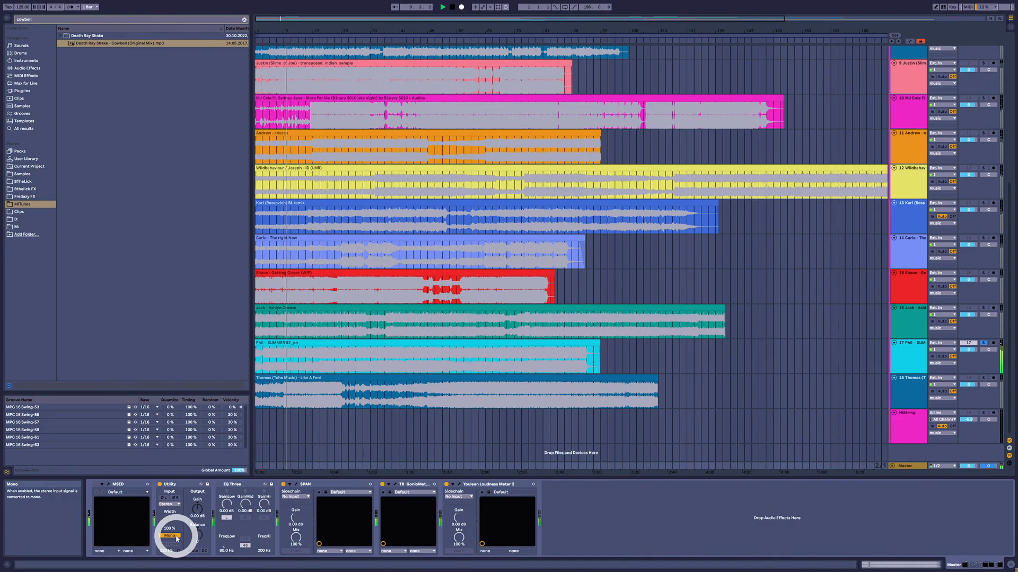
{"action": "left_click", "coordinate": [177, 537]}
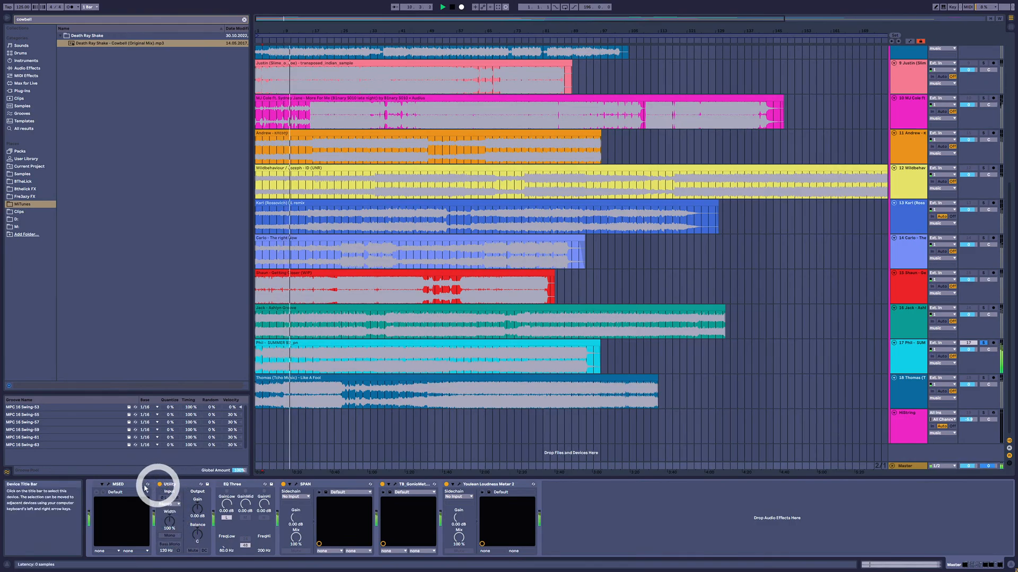
{"action": "left_click", "coordinate": [96, 484]}
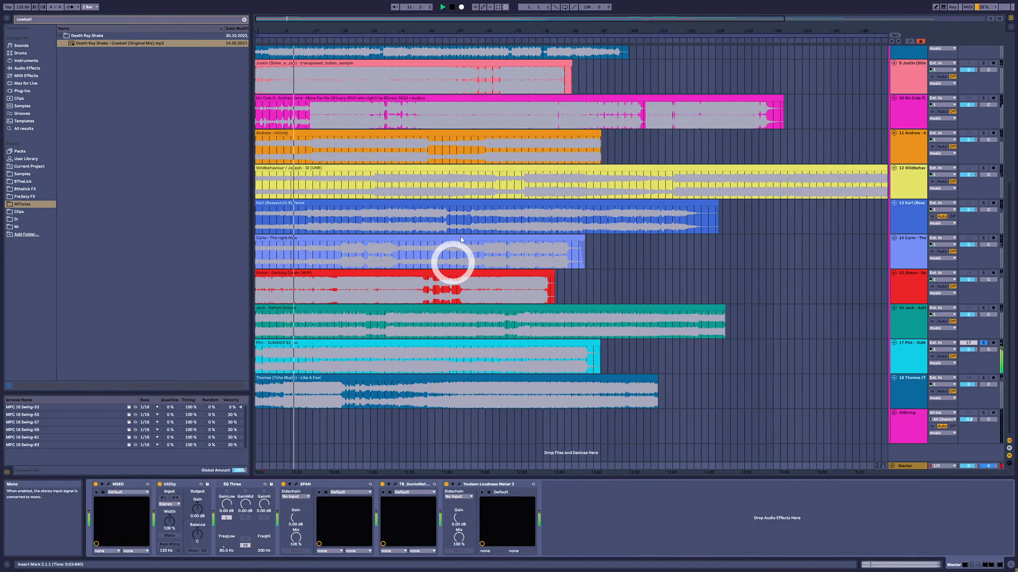
Select the Instrument Rack clip at bar 11.
{"action": "scroll", "coordinate": [460, 239], "scroll_direction": "up", "scroll_amount": 6}
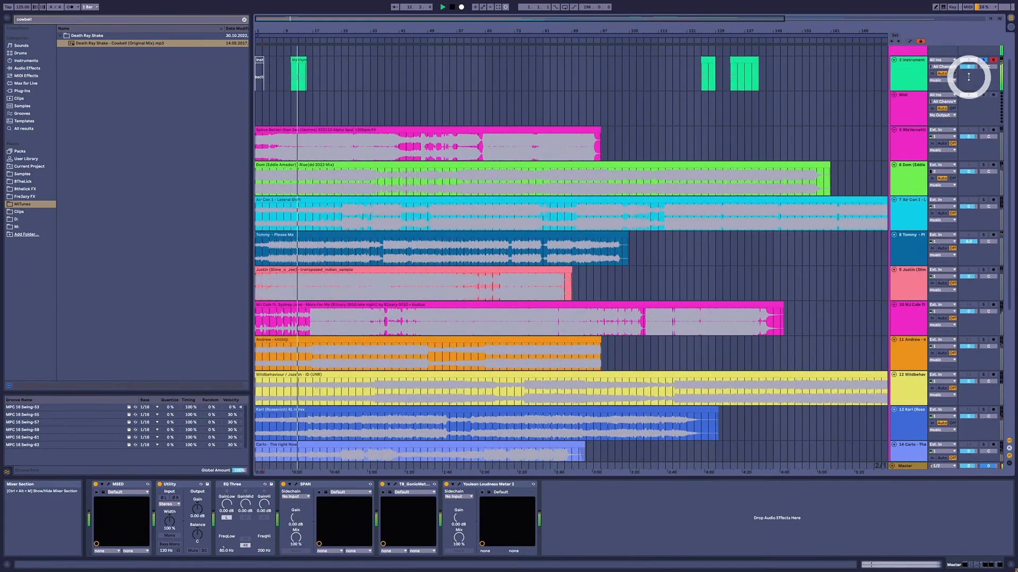
{"action": "left_click", "coordinate": [304, 61]}
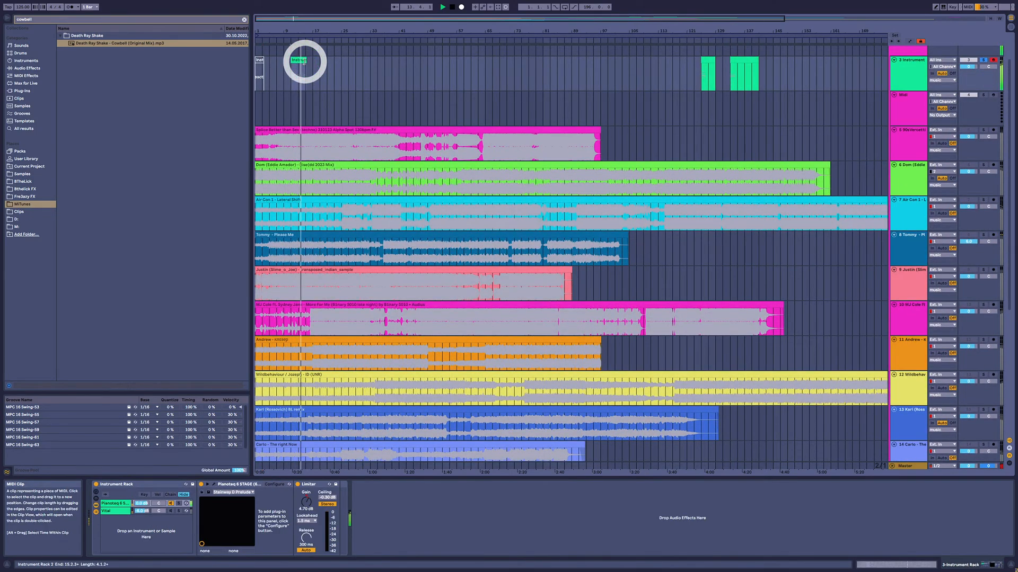
{"action": "scroll", "coordinate": [355, 223], "scroll_direction": "down", "scroll_amount": 6}
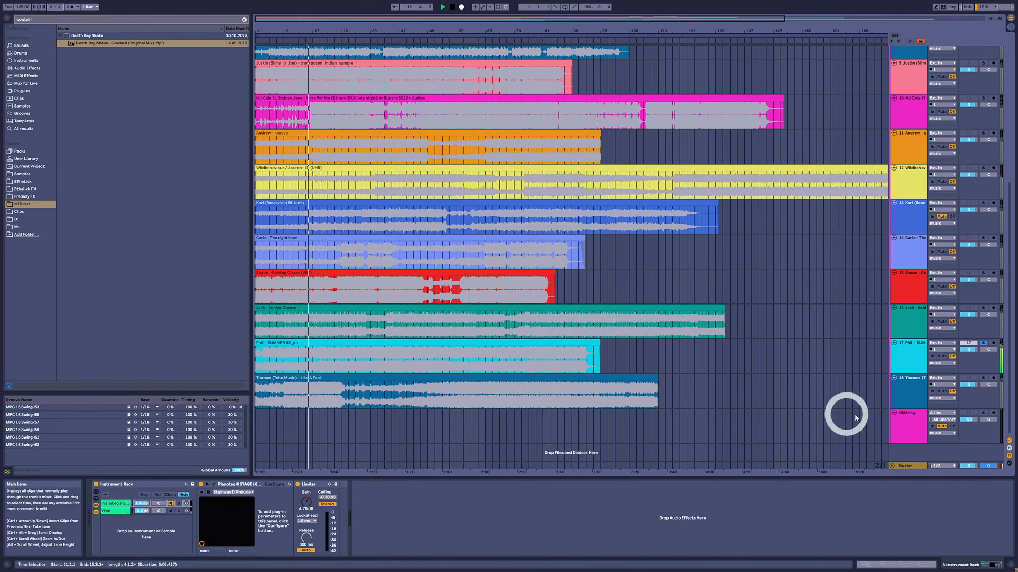
Select the SUMMER 92_pn track and play it from bar 15.
{"action": "left_click", "coordinate": [910, 350]}
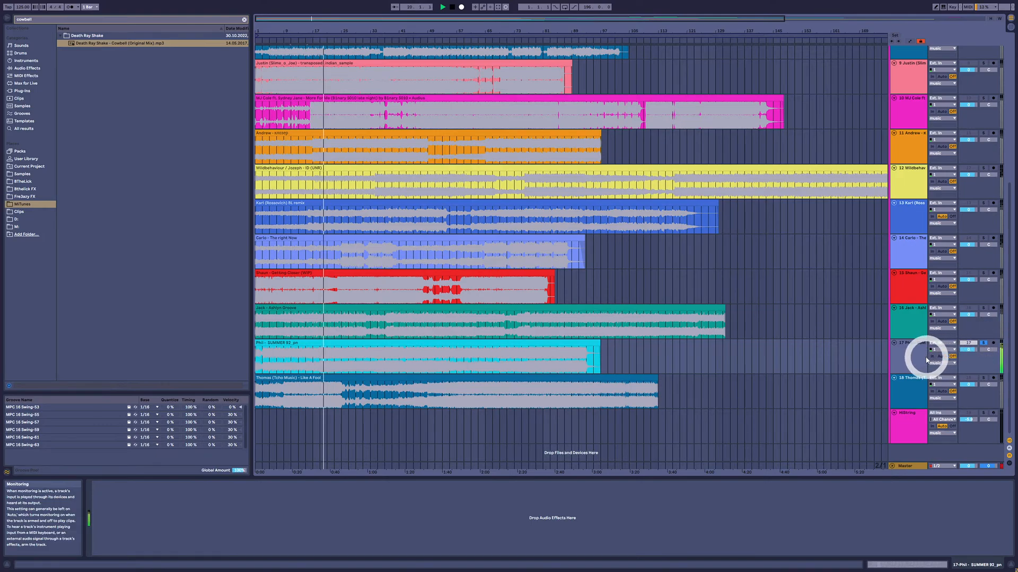
{"action": "left_click", "coordinate": [332, 355]}
{"action": "left_click", "coordinate": [302, 361]}
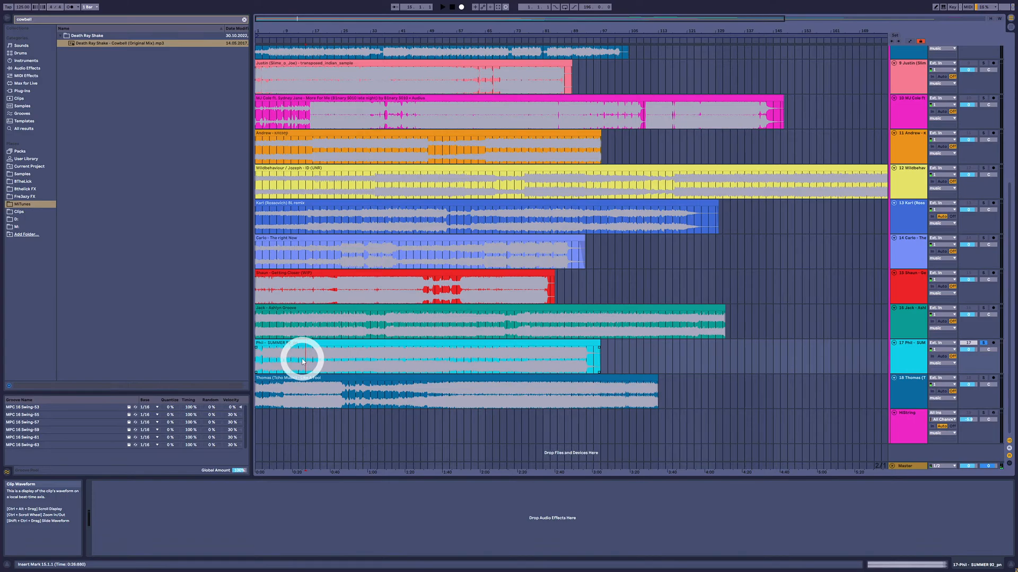
{"action": "key", "text": "space"}
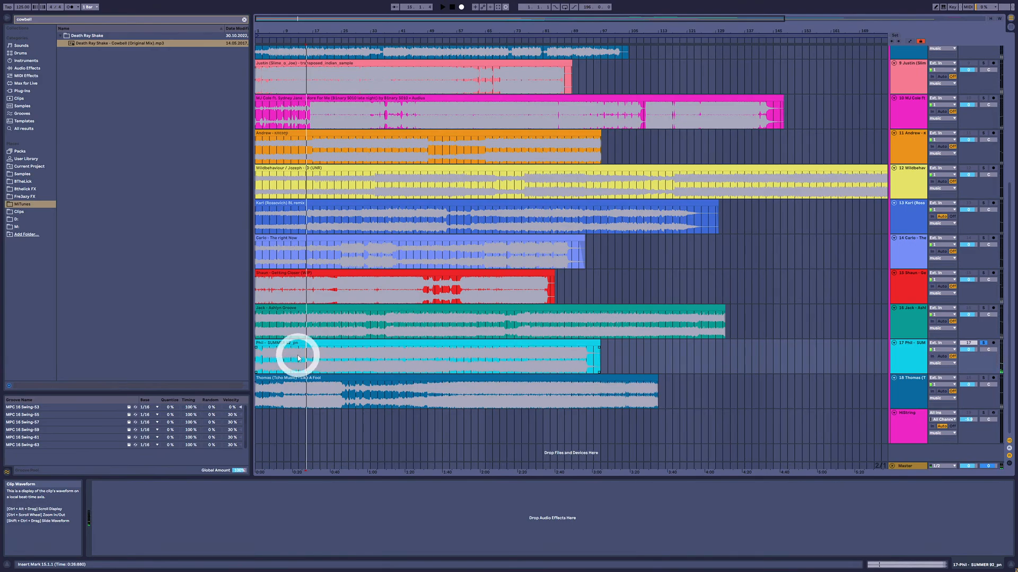
{"action": "key", "text": "space"}
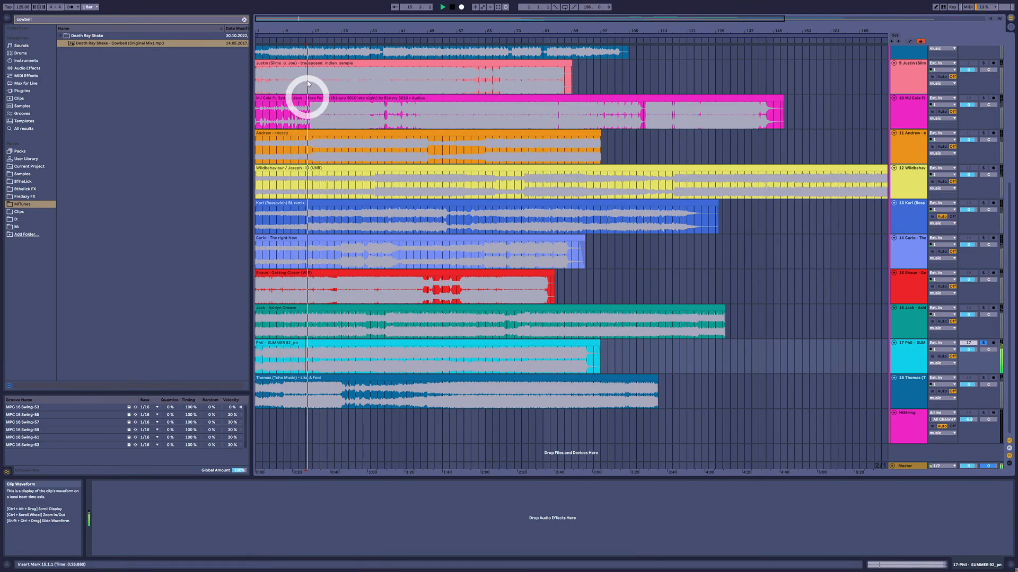
Mark the two-bar section from bar 15 to 17 of SUMMER 92_pn and replay the track from bar 15.
{"action": "left_click_drag", "start_coordinate": [304, 34], "coordinate": [300, 31]}
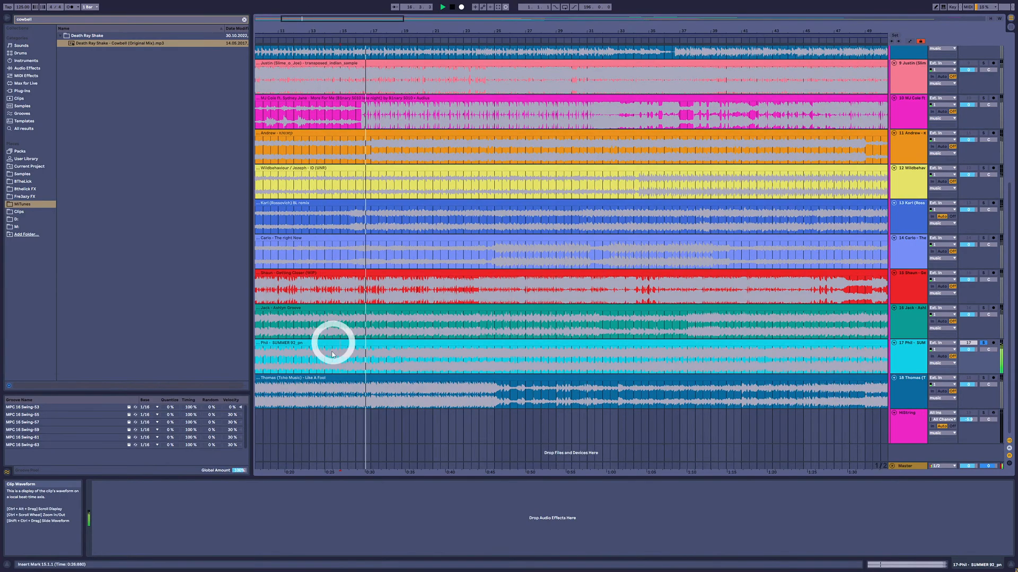
{"action": "left_click", "coordinate": [352, 363]}
{"action": "left_click_drag", "start_coordinate": [352, 363], "coordinate": [371, 367]}
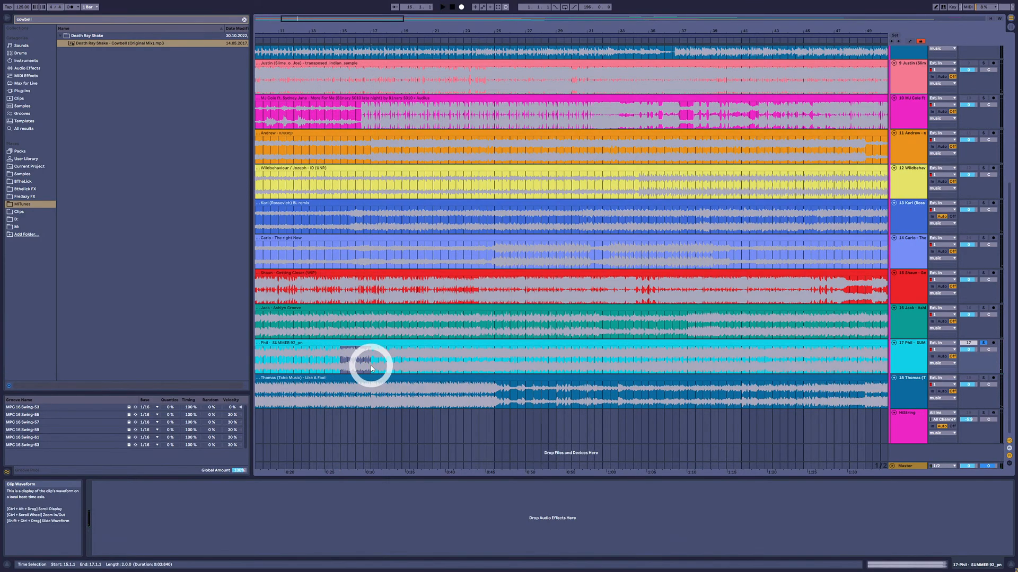
{"action": "key", "text": "space"}
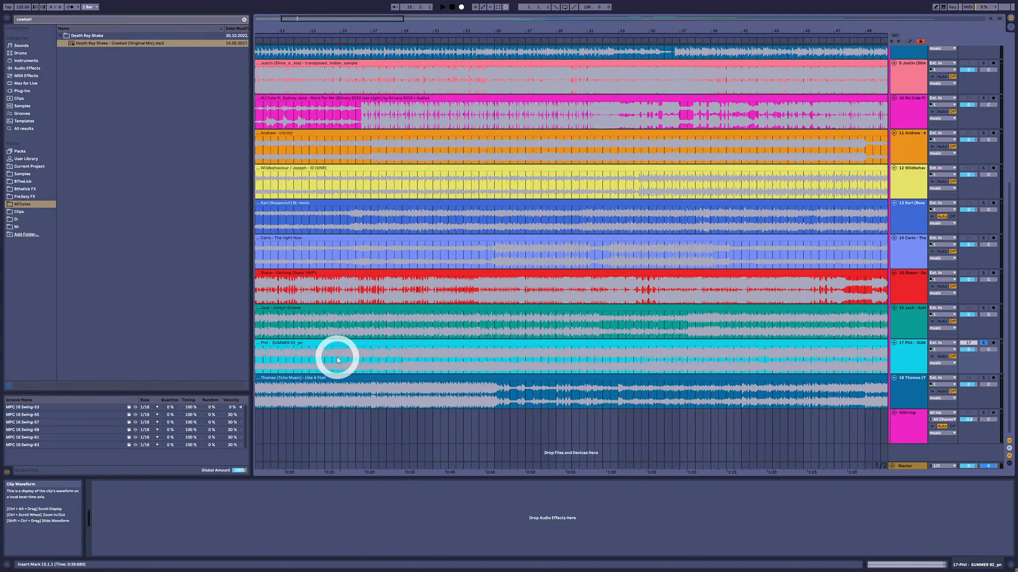
{"action": "key", "text": "space"}
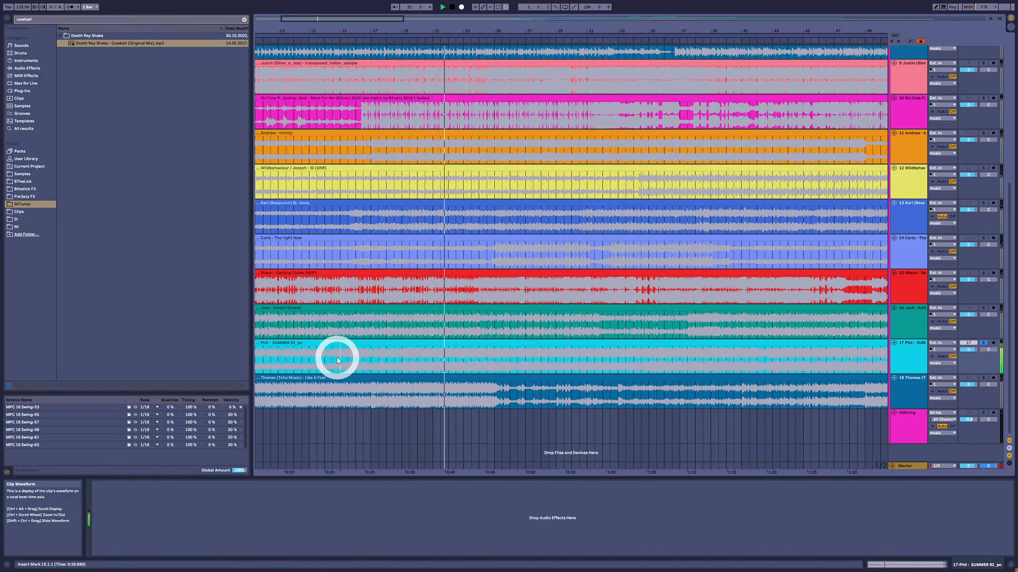
Mark SUMMER 92_pn from bar 19 to 21, play from there, and continue listening from bar 22.
{"action": "left_click", "coordinate": [401, 364]}
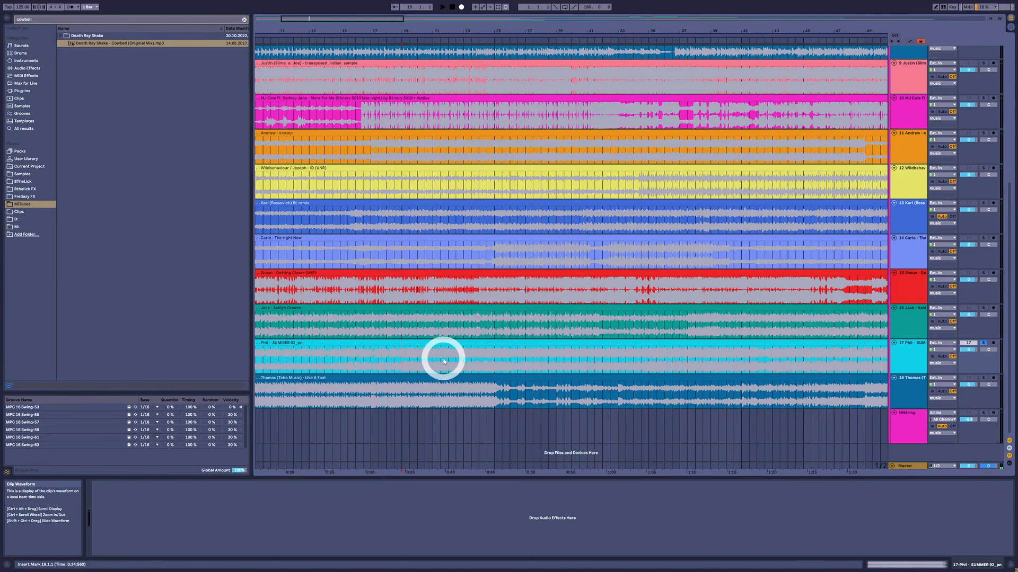
{"action": "left_click_drag", "start_coordinate": [404, 360], "coordinate": [418, 358]}
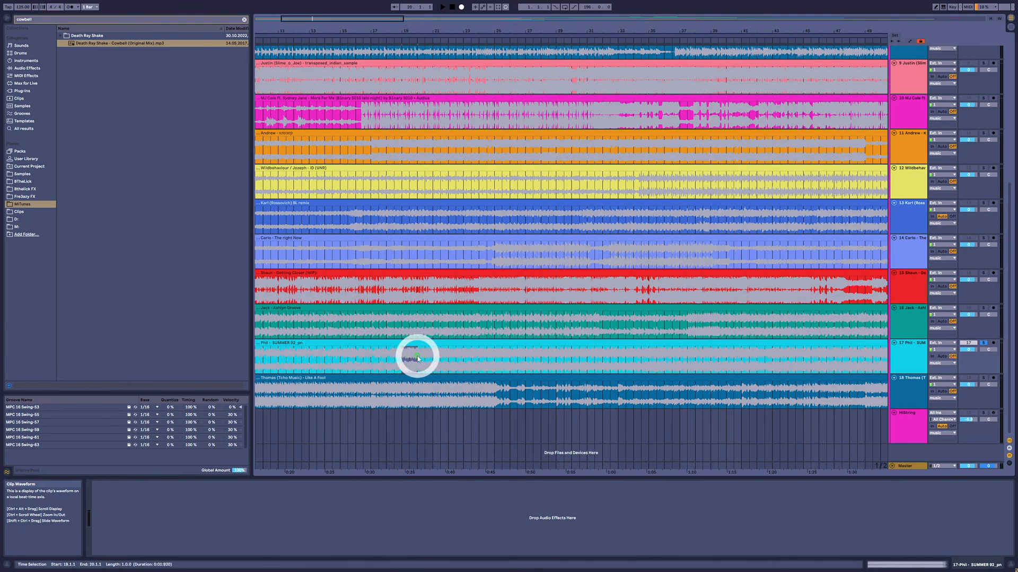
{"action": "left_click", "coordinate": [420, 355]}
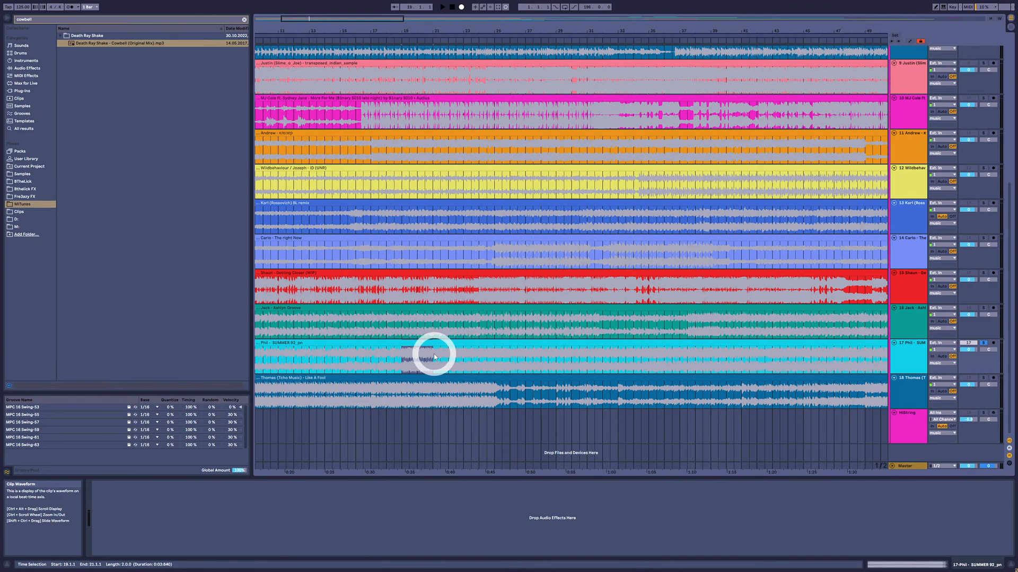
{"action": "key", "text": "space"}
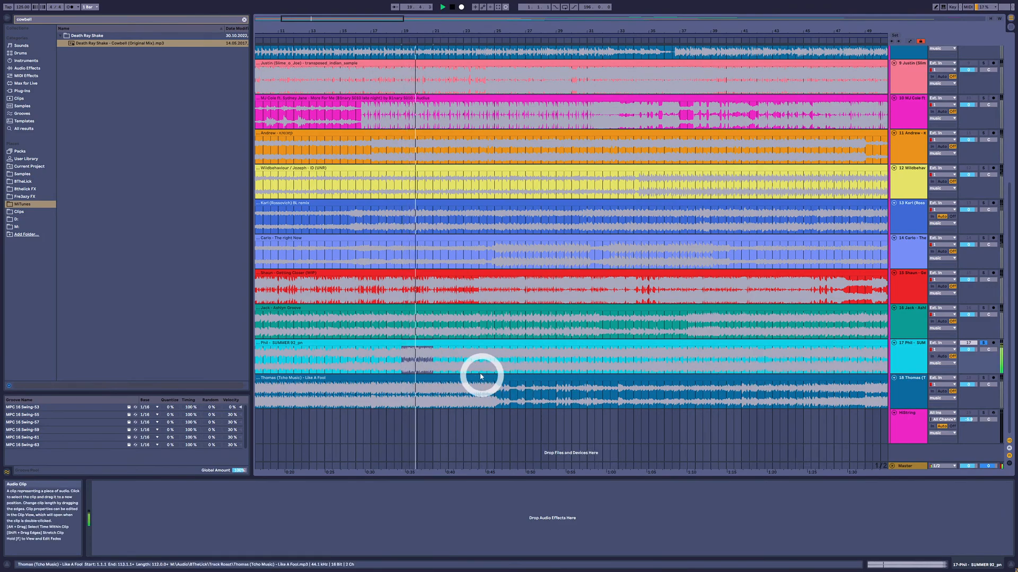
{"action": "left_click", "coordinate": [445, 368]}
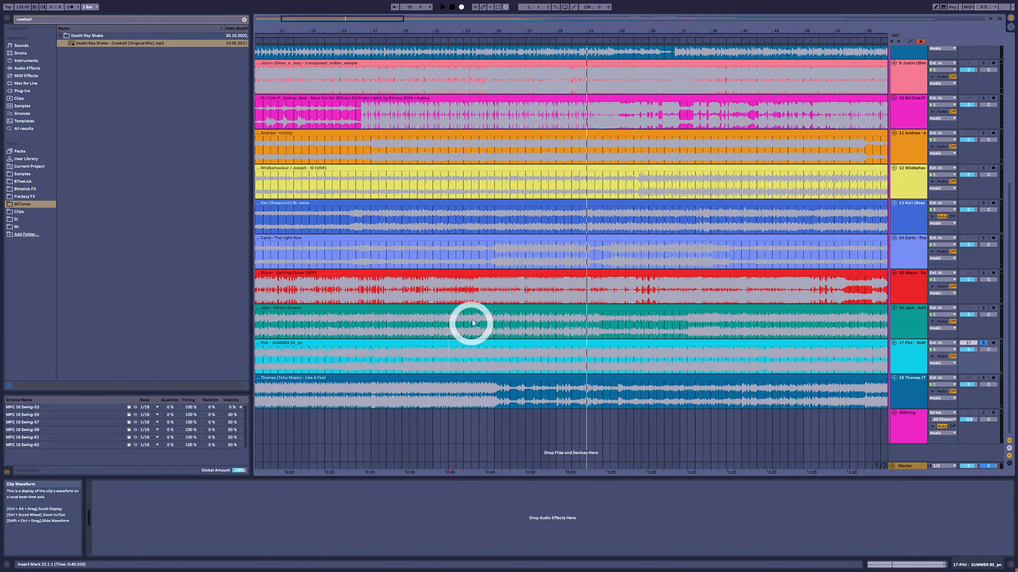
Play SUMMER 92_pn from bar 26 and stop around bar 29.
{"action": "left_click", "coordinate": [517, 29]}
{"action": "left_click_drag", "start_coordinate": [517, 29], "coordinate": [522, 96]}
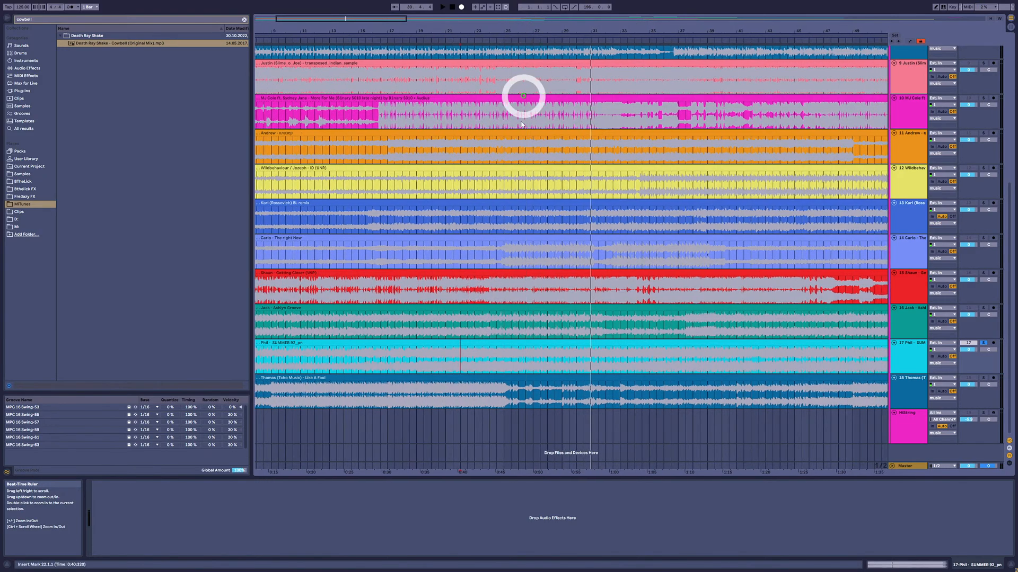
{"action": "left_click", "coordinate": [517, 357]}
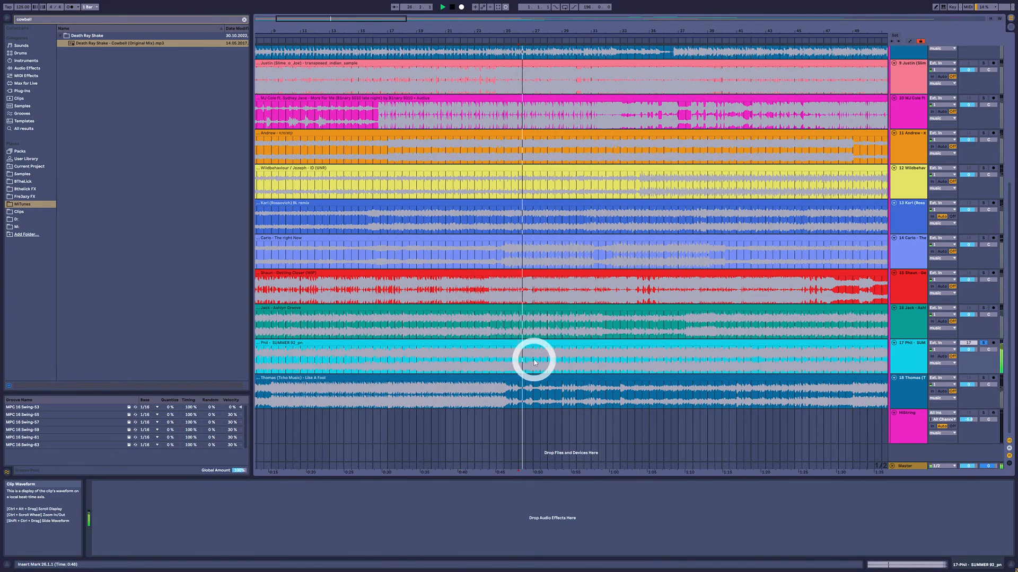
{"action": "left_click", "coordinate": [515, 360]}
{"action": "key", "text": "space"}
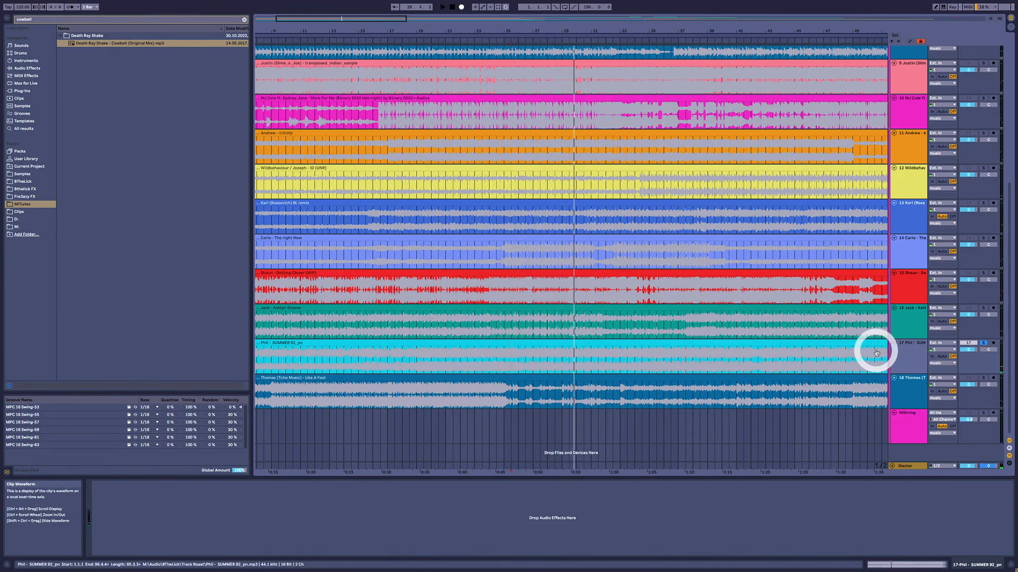
Insert a MIDI track below SUMMER 92_pn, load the Vital plug-in onto it, and solo it.
{"action": "key", "text": "ctrl+shift+t"}
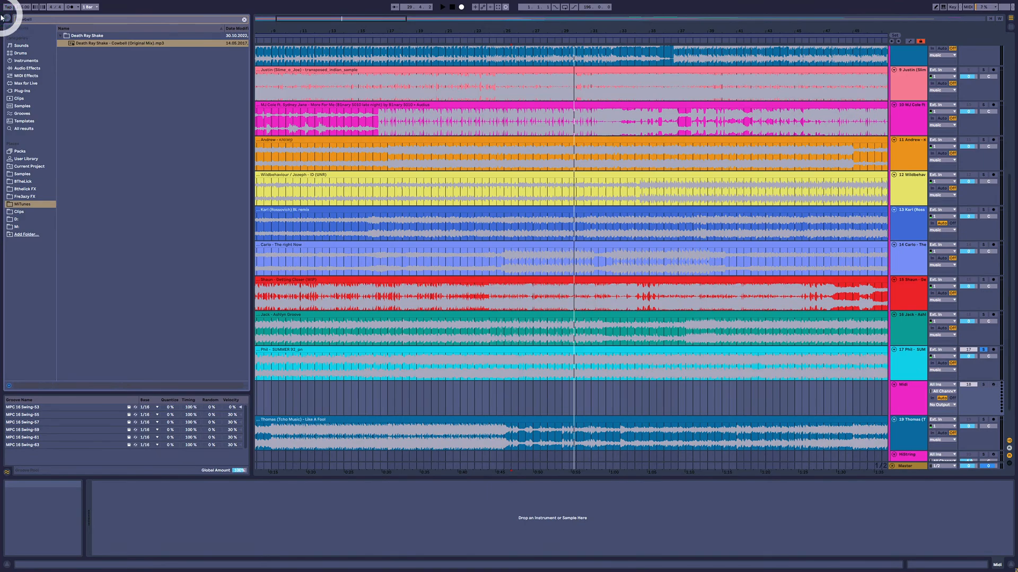
{"action": "key", "text": "ctrl+f"}
{"action": "type", "text": "self"}
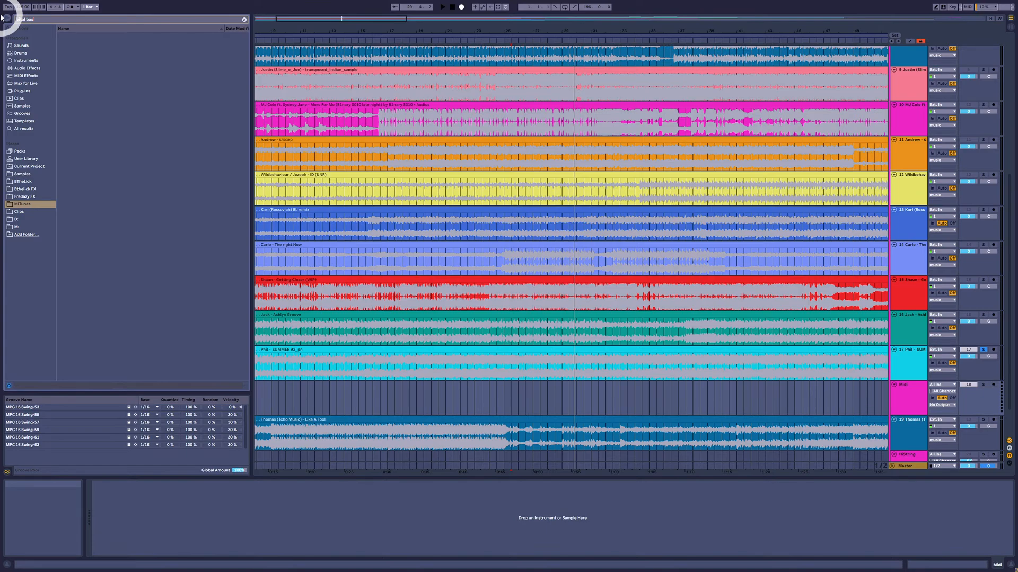
{"action": "left_click", "coordinate": [24, 91]}
{"action": "left_click", "coordinate": [85, 59]}
{"action": "left_click_drag", "start_coordinate": [84, 62], "coordinate": [567, 409]}
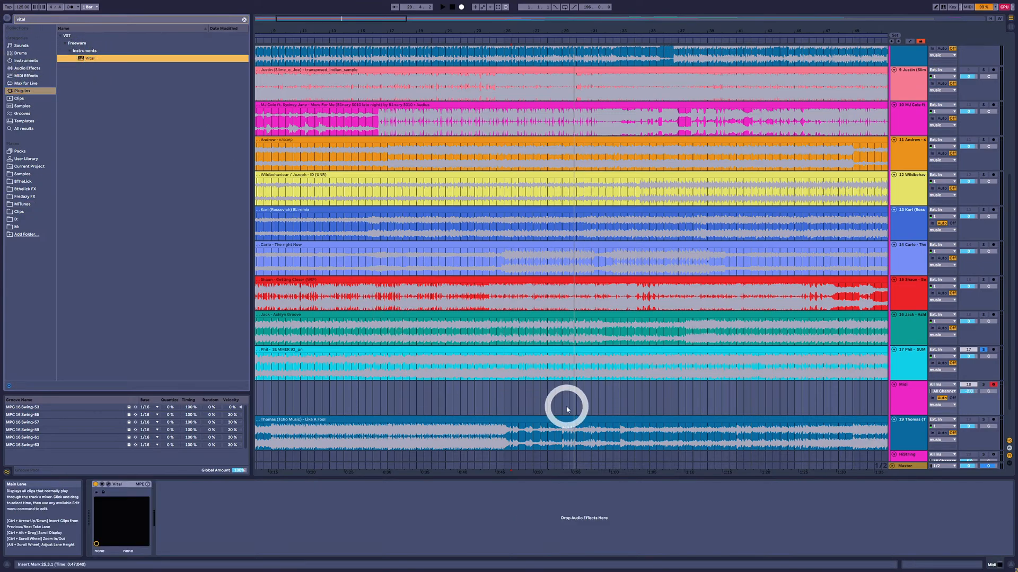
{"action": "left_click", "coordinate": [983, 385]}
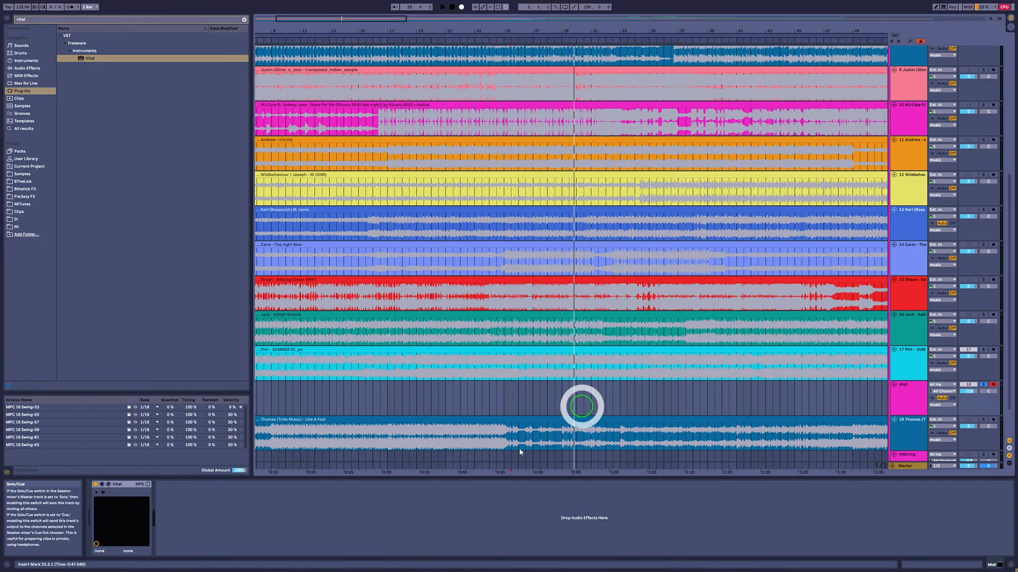
In the Vital synth, enable Filter 1, lower its cutoff, and step its filter type onward.
{"action": "left_click", "coordinate": [108, 484]}
{"action": "left_click_drag", "start_coordinate": [454, 227], "coordinate": [459, 150]}
{"action": "left_click", "coordinate": [285, 390]}
{"action": "left_click_drag", "start_coordinate": [395, 429], "coordinate": [330, 445]}
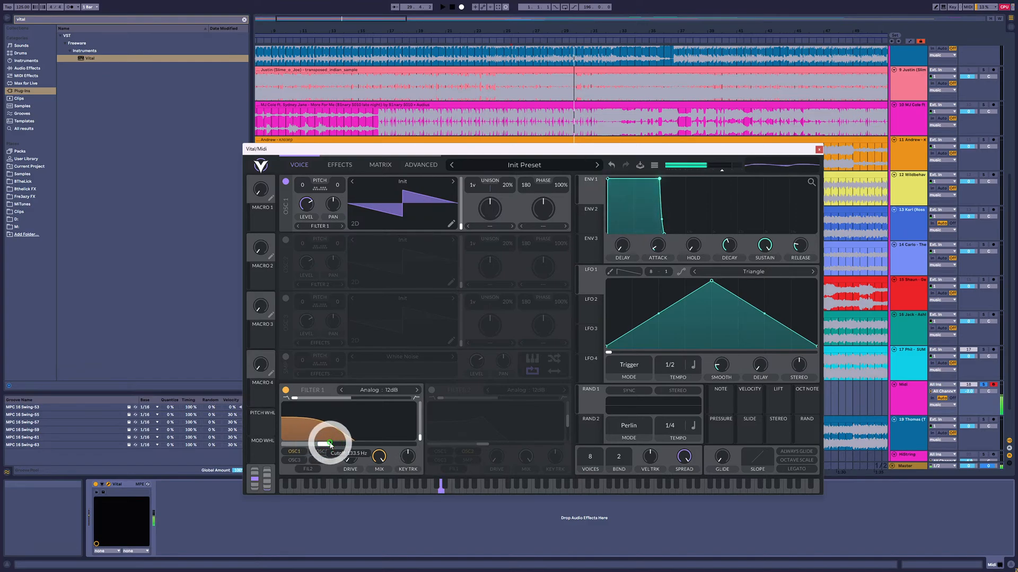
{"action": "left_click", "coordinate": [410, 391]}
{"action": "left_click", "coordinate": [415, 392]}
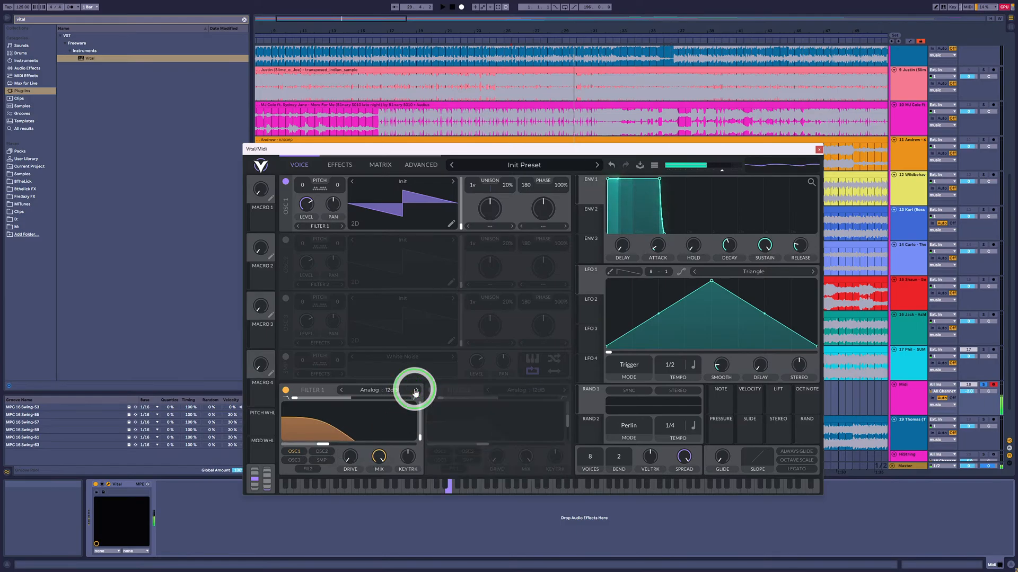
Adjust filter 1's cutoff in Vital and reduce envelope 2's sustain for a plucky shape.
{"action": "left_click_drag", "start_coordinate": [325, 446], "coordinate": [327, 445]}
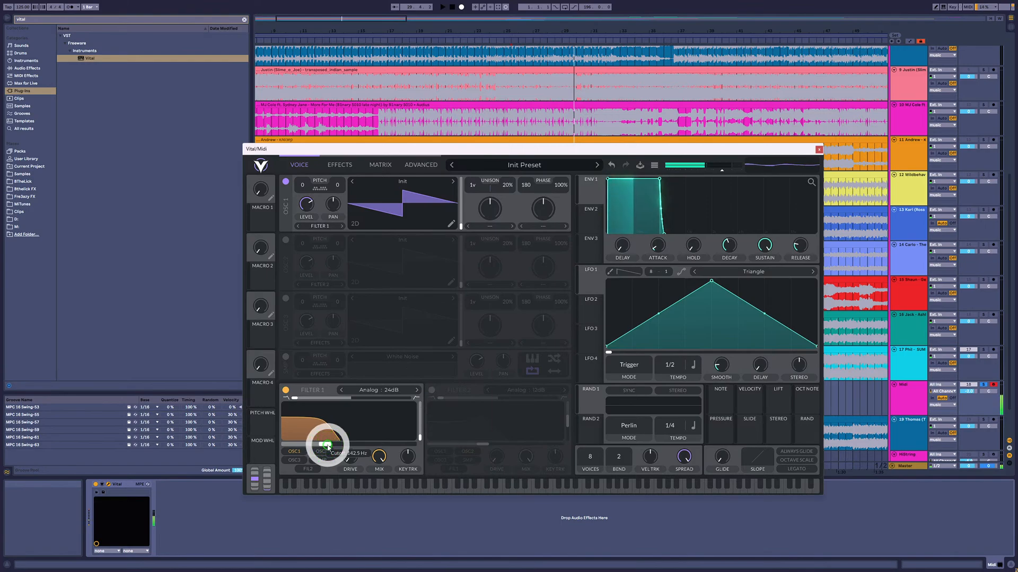
{"action": "left_click", "coordinate": [587, 226]}
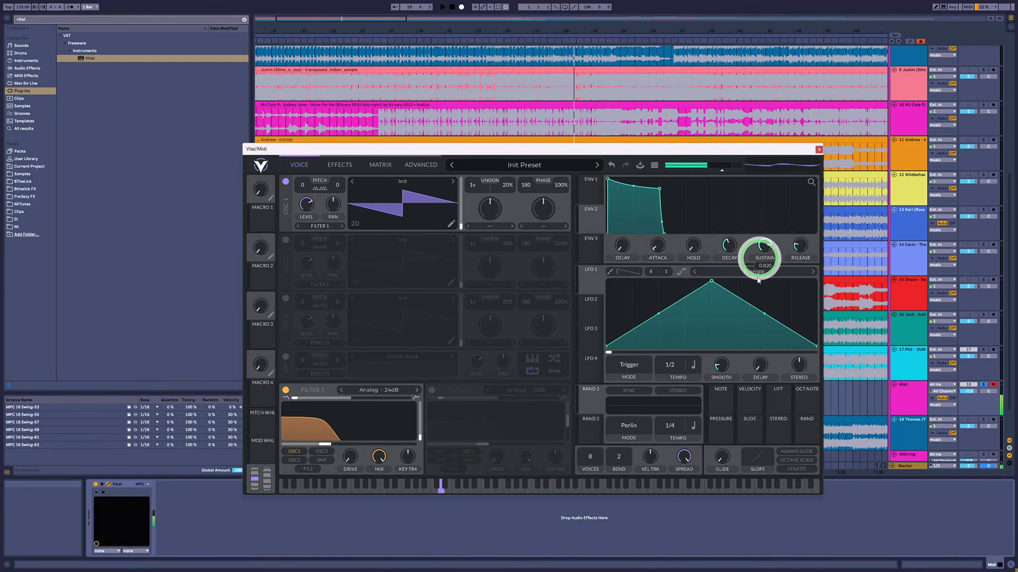
{"action": "left_click_drag", "start_coordinate": [745, 248], "coordinate": [720, 239]}
Assign envelope 2 to modulate filter 1, fine-tune its short decay, and close the synth's window.
{"action": "left_click_drag", "start_coordinate": [591, 223], "coordinate": [349, 448]}
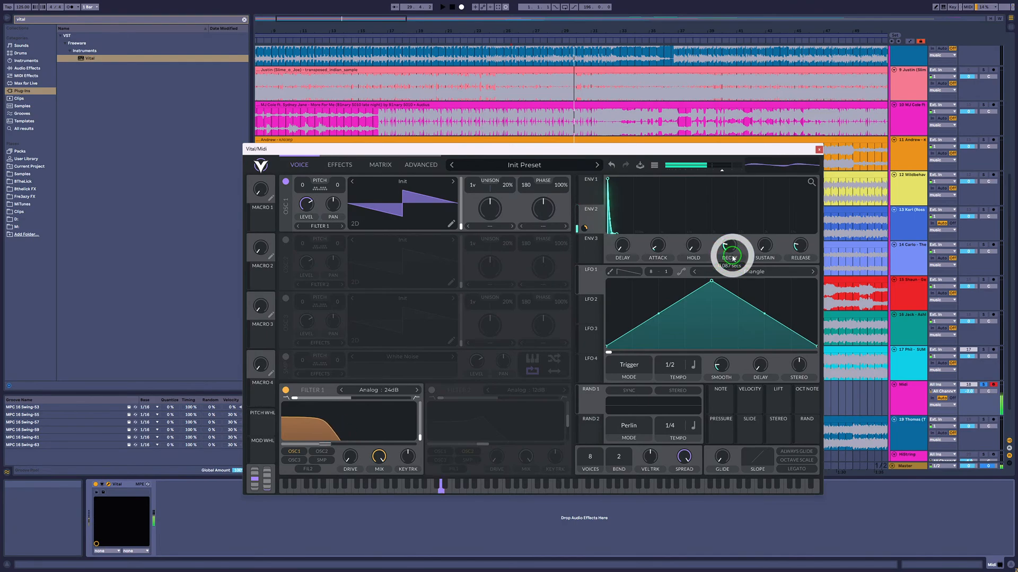
{"action": "left_click_drag", "start_coordinate": [733, 259], "coordinate": [730, 256]}
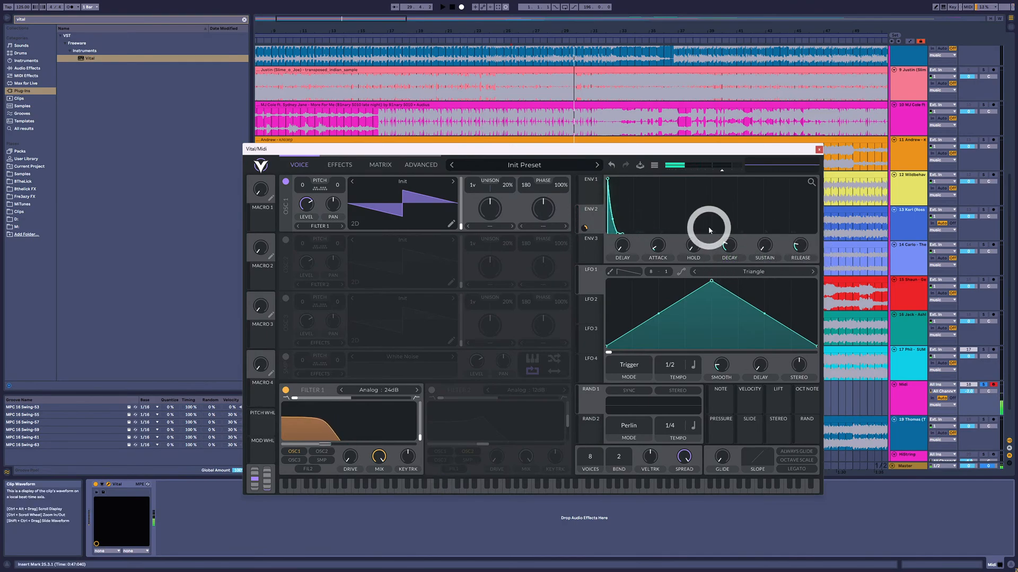
{"action": "left_click", "coordinate": [819, 150]}
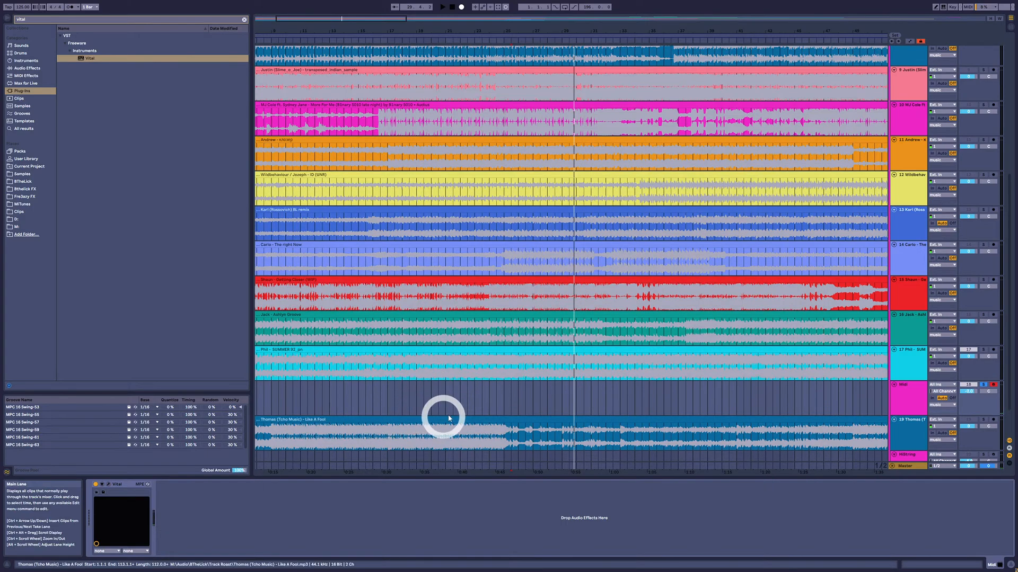
Solo track 17 (SUMMER 92) and audition it from several points, including bars 18, 20 and 35.
{"action": "left_click", "coordinate": [399, 364]}
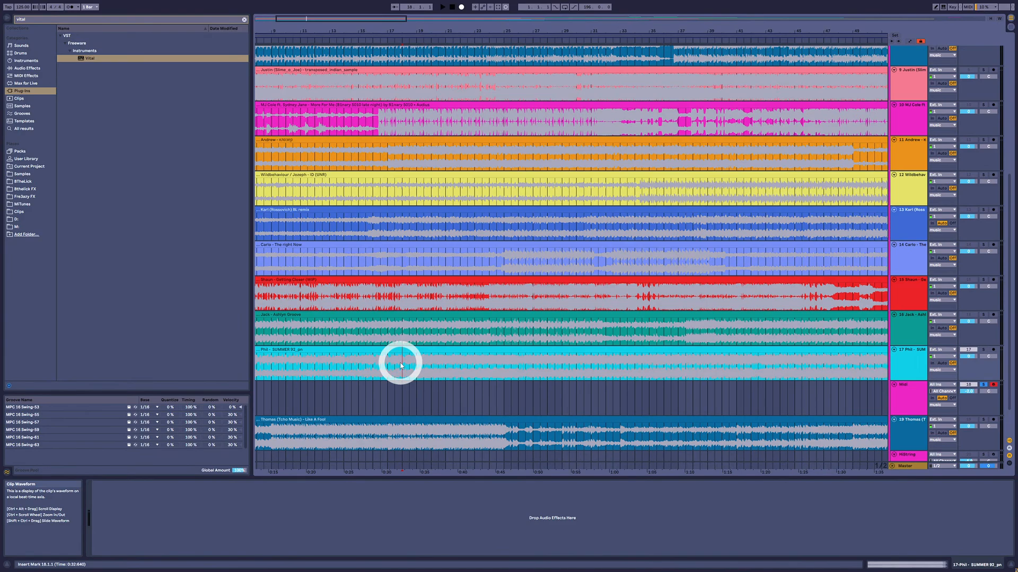
{"action": "key", "text": "space"}
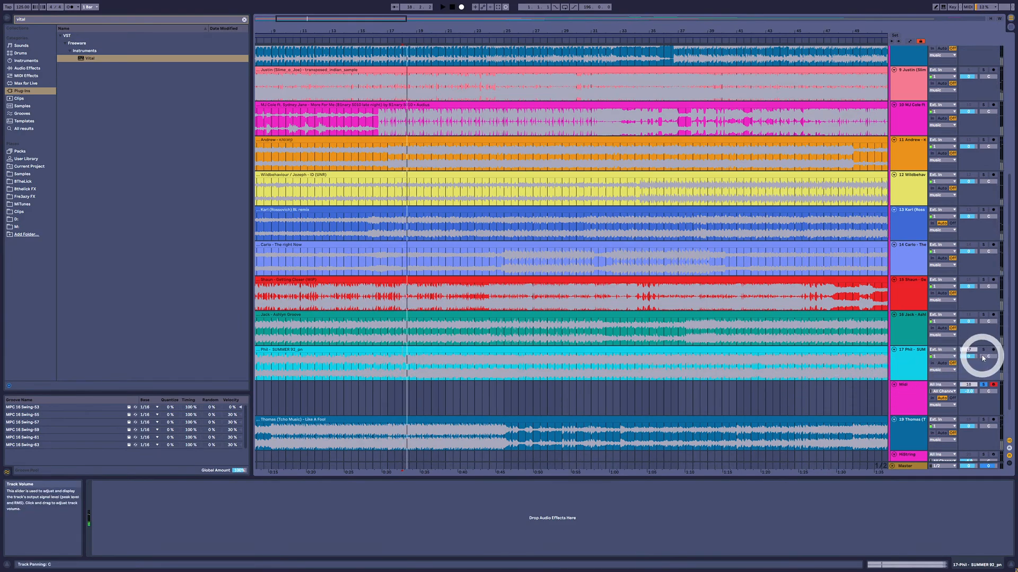
{"action": "left_click", "coordinate": [985, 350]}
{"action": "key", "text": "space"}
{"action": "key", "text": "space"}
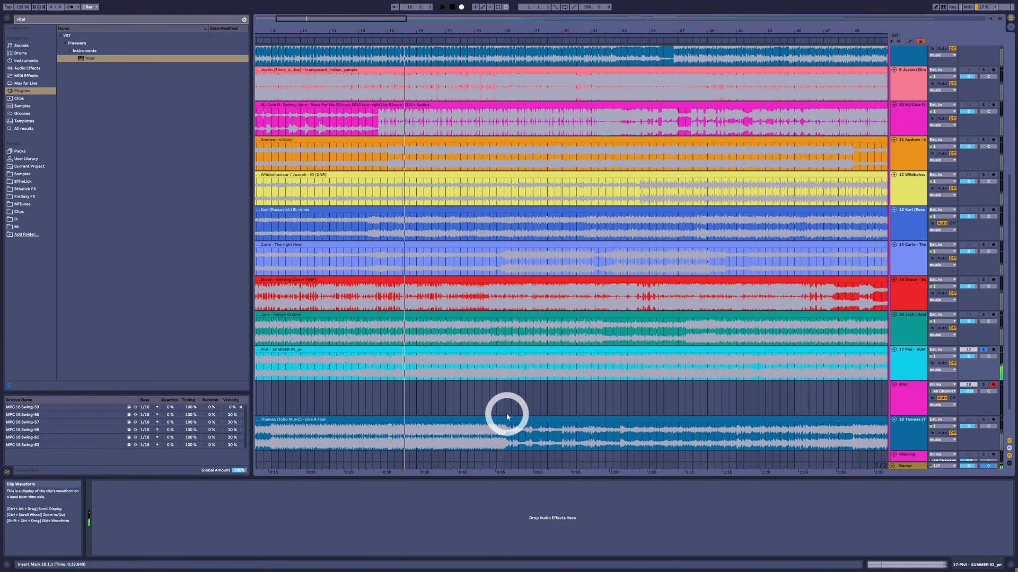
{"action": "left_click", "coordinate": [657, 374]}
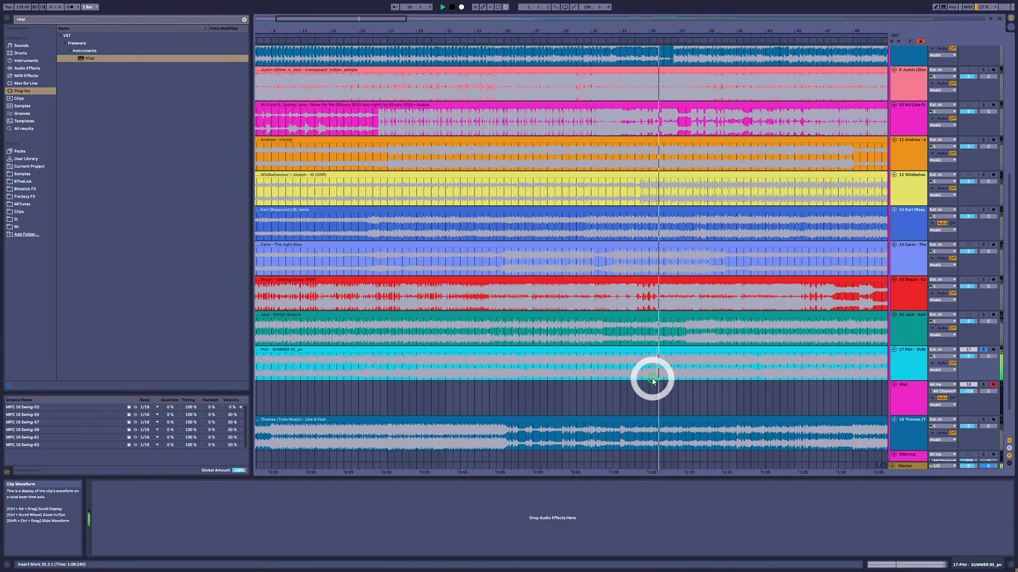
{"action": "left_click", "coordinate": [432, 375]}
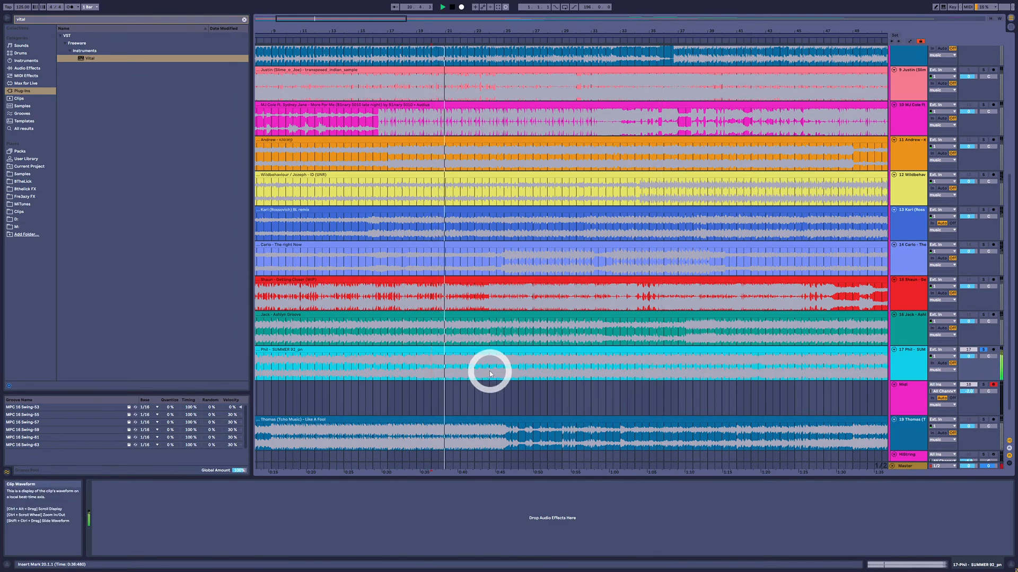
{"action": "left_click", "coordinate": [514, 366]}
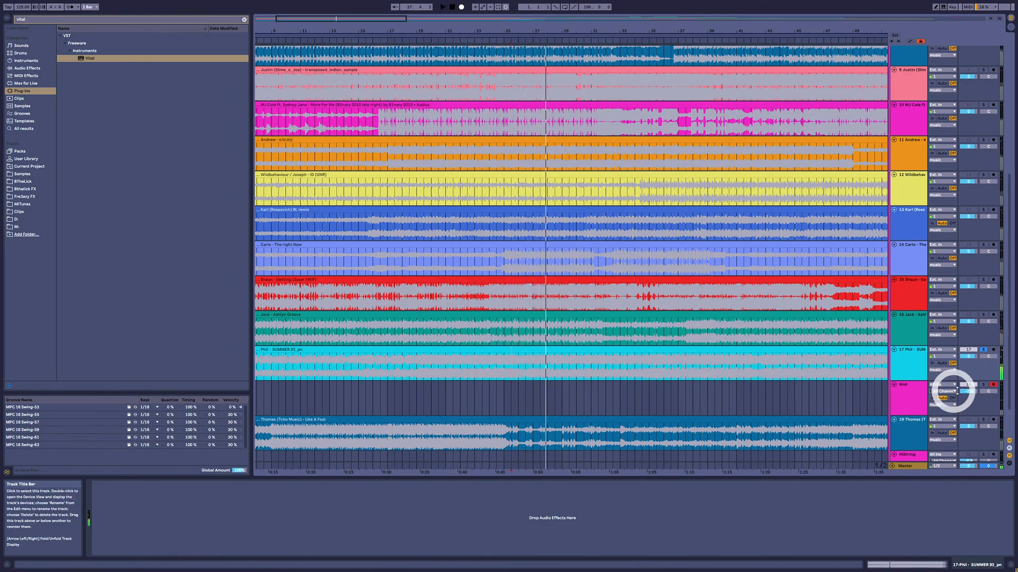
Check the solo states of track 17 and the Midi track and play them together from bar 25.
{"action": "left_click", "coordinate": [984, 387]}
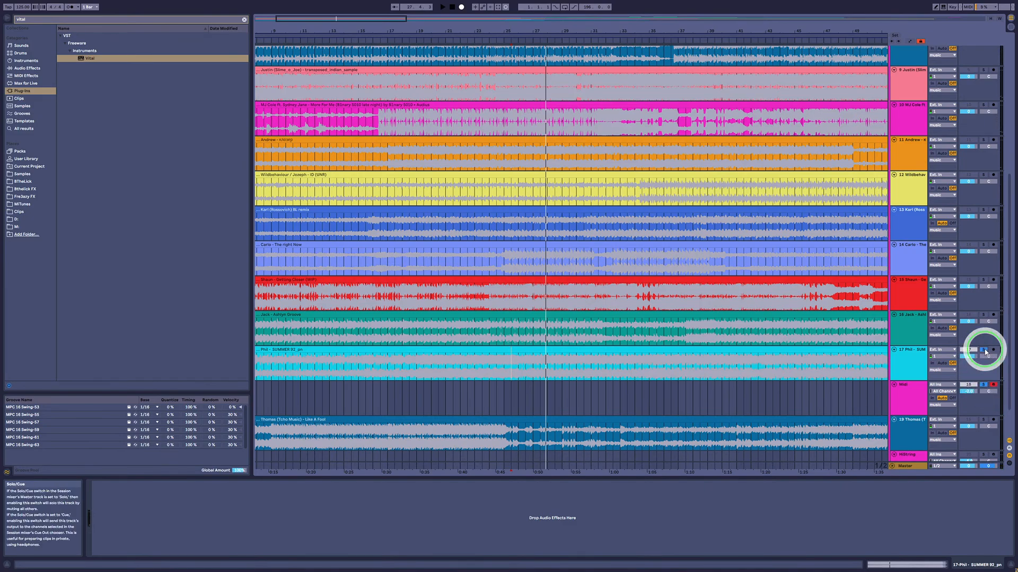
{"action": "left_click", "coordinate": [984, 349]}
{"action": "left_click", "coordinate": [503, 372]}
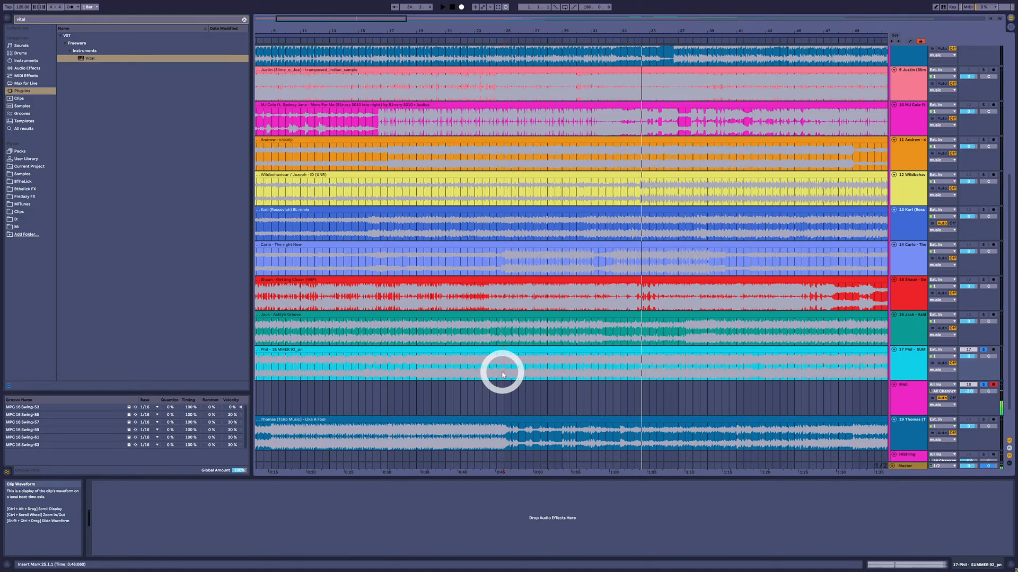
{"action": "left_click", "coordinate": [985, 402]}
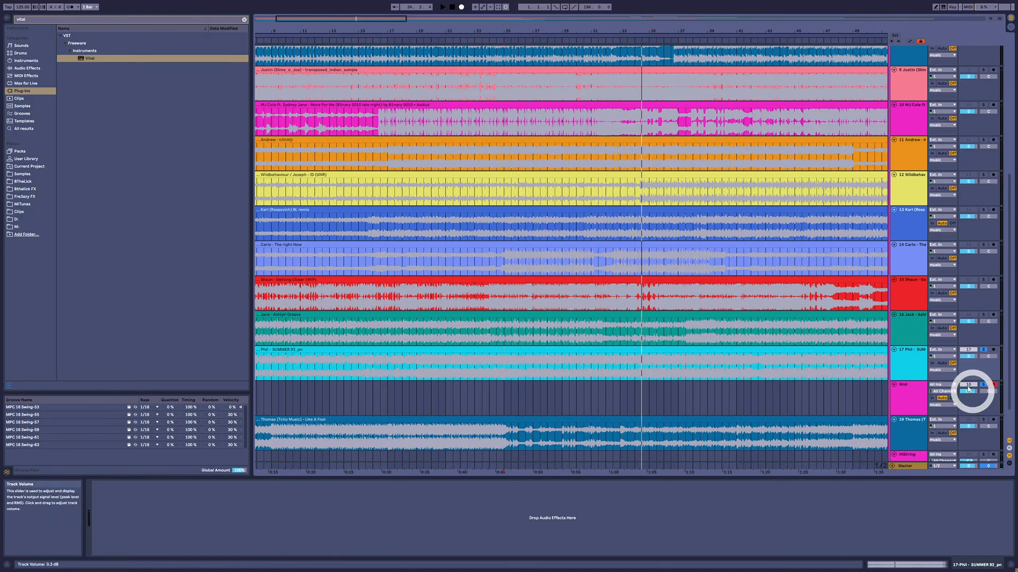
{"action": "key", "text": "space"}
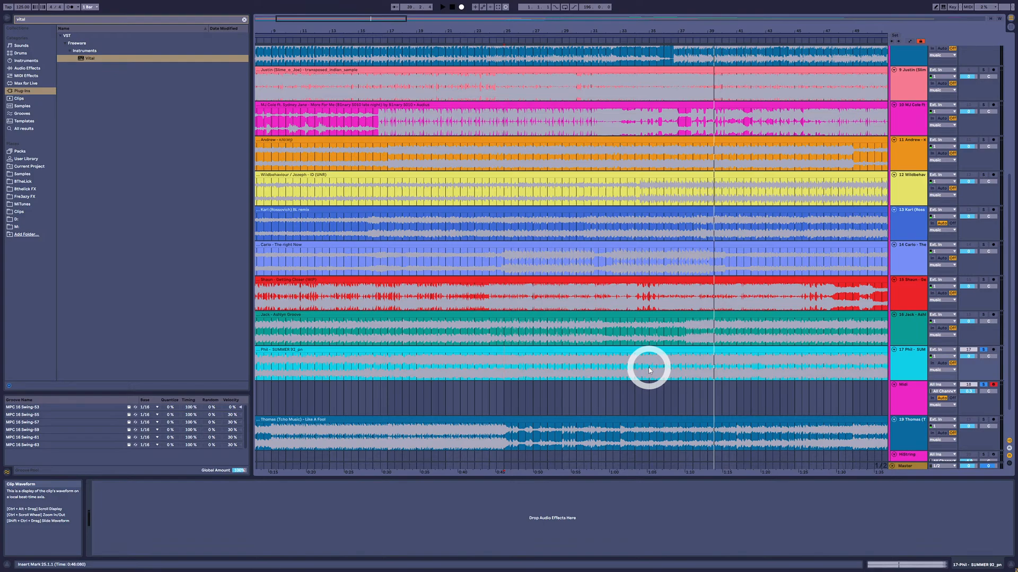
Play from bar 35 and create a one-bar MIDI clip there on the Midi track.
{"action": "left_click", "coordinate": [649, 367]}
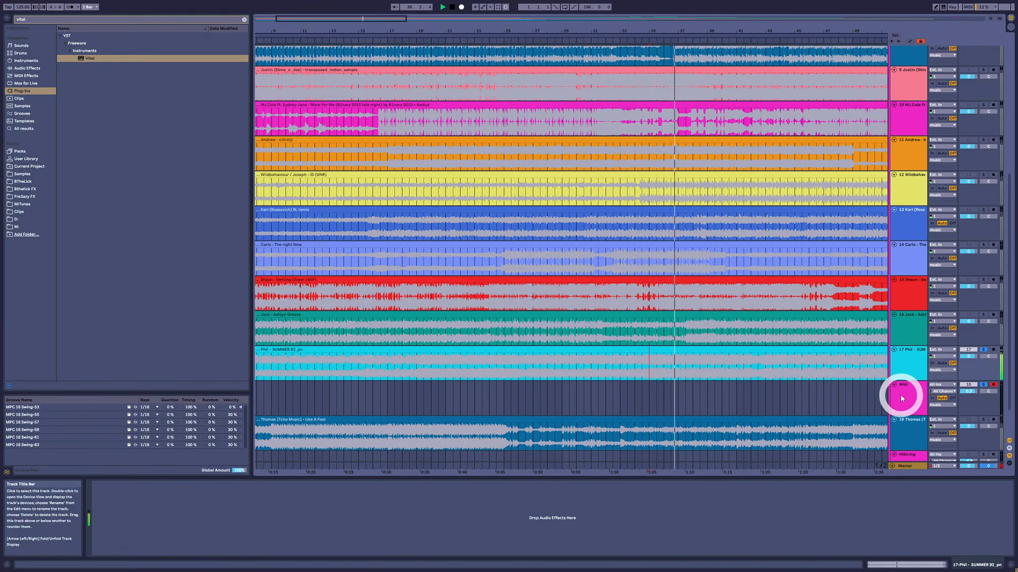
{"action": "left_click", "coordinate": [662, 390]}
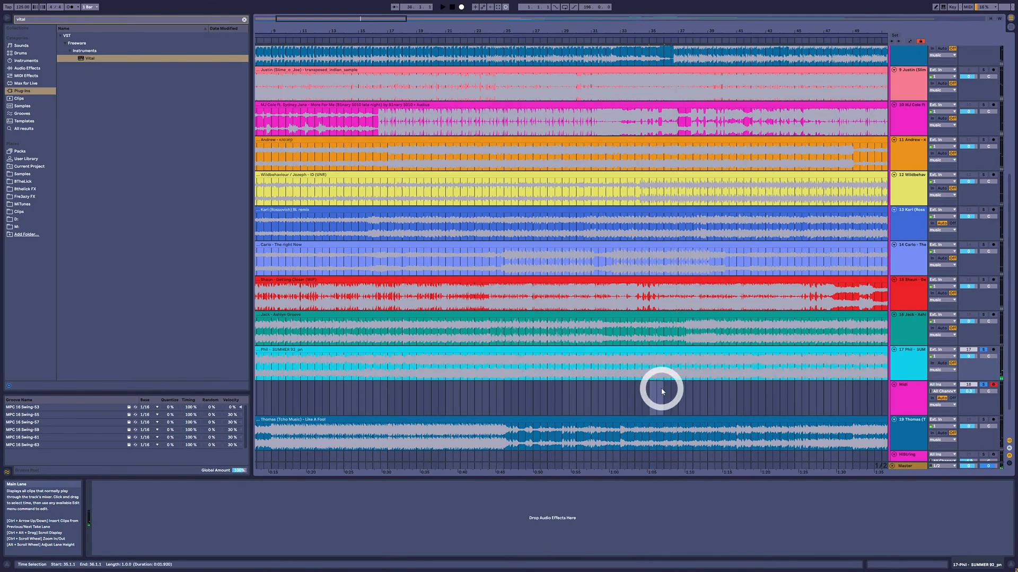
{"action": "double_click", "coordinate": [652, 391]}
Enter a sixteenth note at the clip's start, raise it to D1, and copy it up to A1.
{"action": "double_click", "coordinate": [298, 448]}
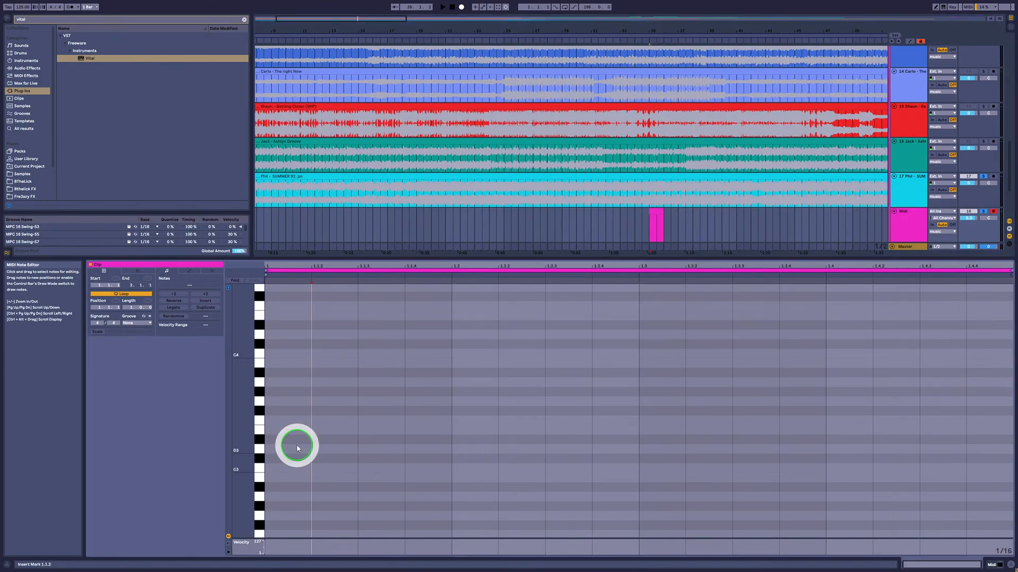
{"action": "double_click", "coordinate": [298, 448]}
{"action": "scroll", "coordinate": [298, 446], "scroll_direction": "down", "scroll_amount": 4}
{"action": "scroll", "coordinate": [289, 456], "scroll_direction": "down", "scroll_amount": 4}
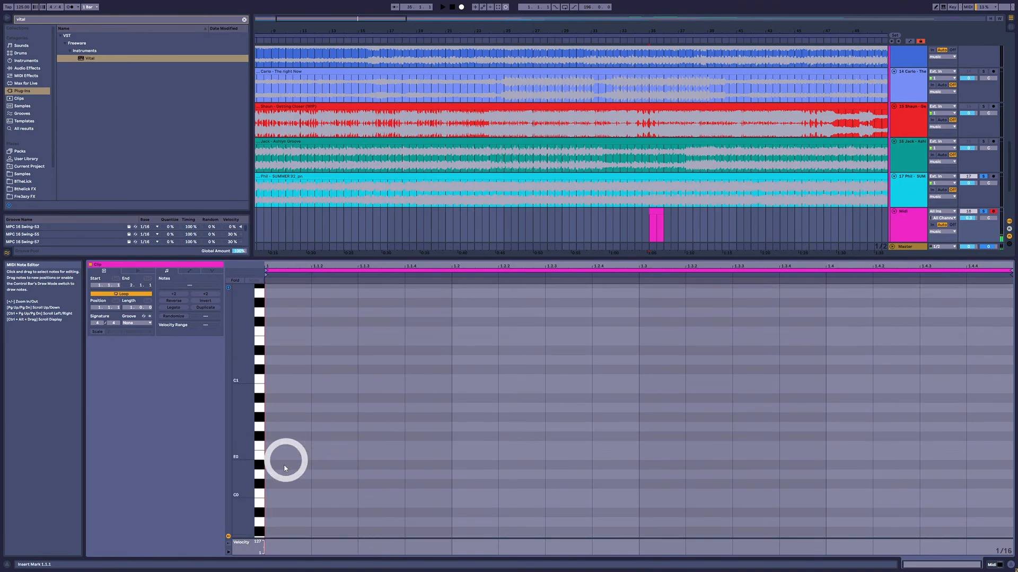
{"action": "double_click", "coordinate": [300, 475]}
{"action": "scroll", "coordinate": [291, 482], "scroll_direction": "up", "scroll_amount": 1}
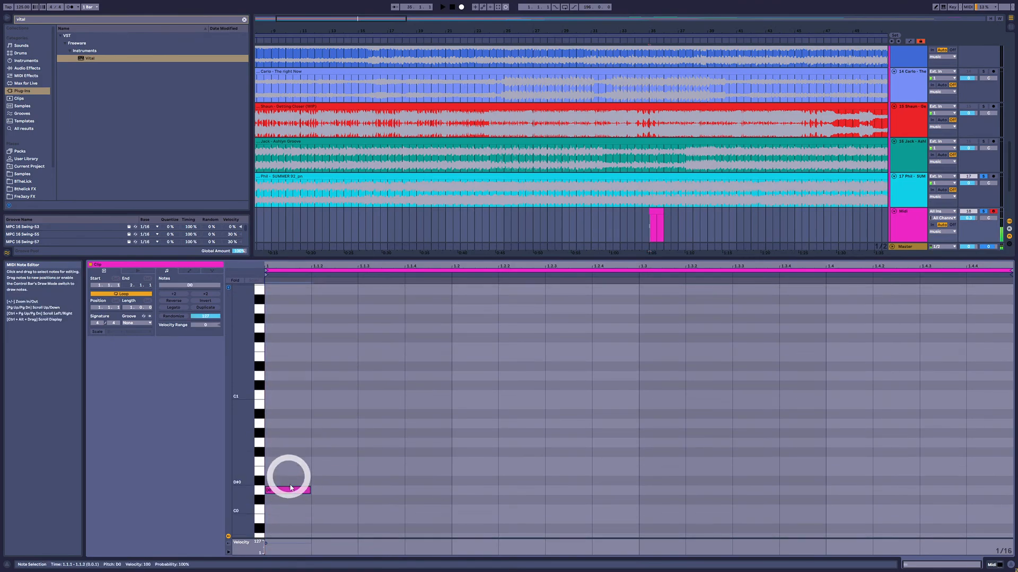
{"action": "left_click_drag", "start_coordinate": [289, 489], "coordinate": [288, 370]}
{"action": "scroll", "coordinate": [292, 397], "scroll_direction": "up", "scroll_amount": 3}
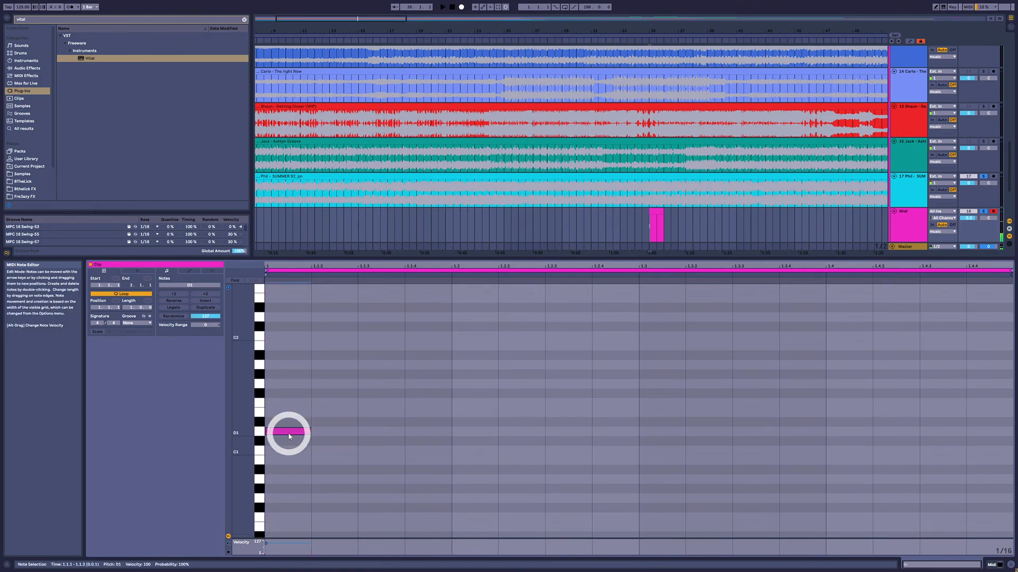
{"action": "left_click_drag", "start_coordinate": [285, 432], "coordinate": [291, 366]}
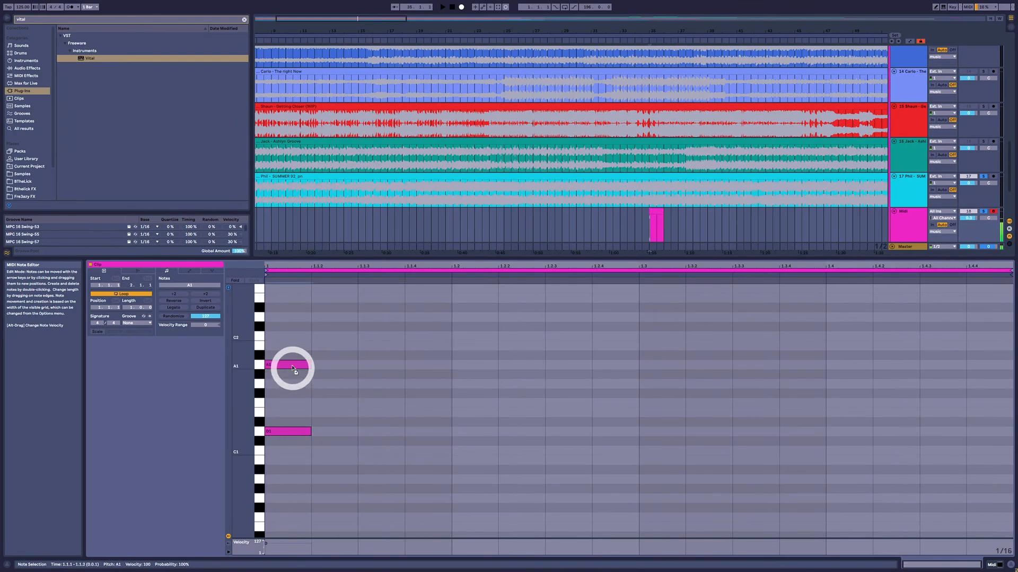
Copy the D1–A1 pair to 1.3.3 and 1.4.3, place E1–B1 pairs at 1.1.4 and 1.2.3, and play the pattern.
{"action": "left_click_drag", "start_coordinate": [304, 313], "coordinate": [275, 501]}
{"action": "left_click_drag", "start_coordinate": [289, 433], "coordinate": [922, 431]}
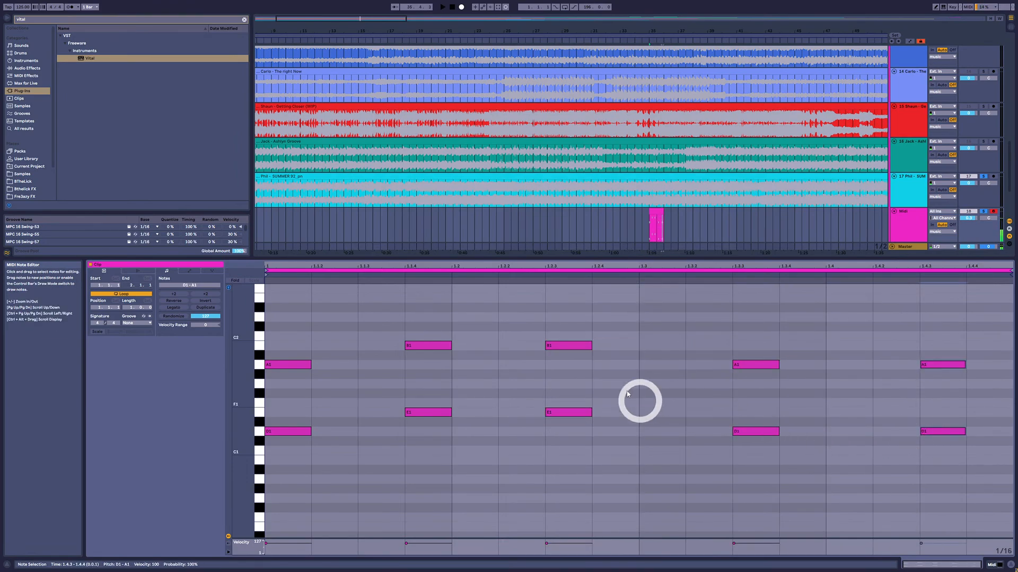
{"action": "key", "text": "space"}
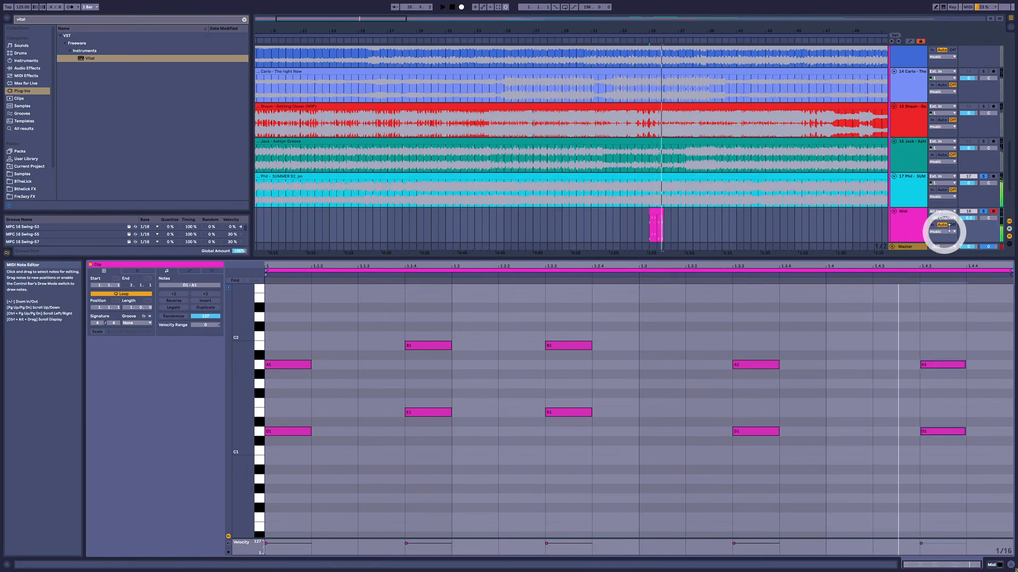
Rework the rhythm with D1–A1 pairs near the start of beat 3 and at 1.3.4, and the second E1–B1 pair at 1.2.2.
{"action": "left_click_drag", "start_coordinate": [734, 430], "coordinate": [795, 431]}
{"action": "key", "text": "space"}
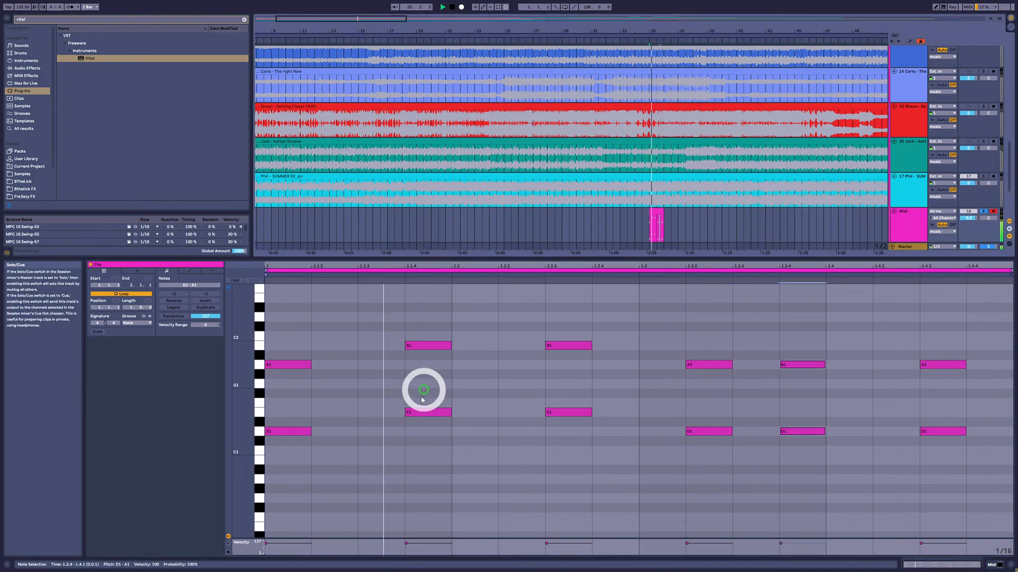
{"action": "left_click", "coordinate": [570, 346]}
{"action": "left_click", "coordinate": [572, 413], "text": "shift"}
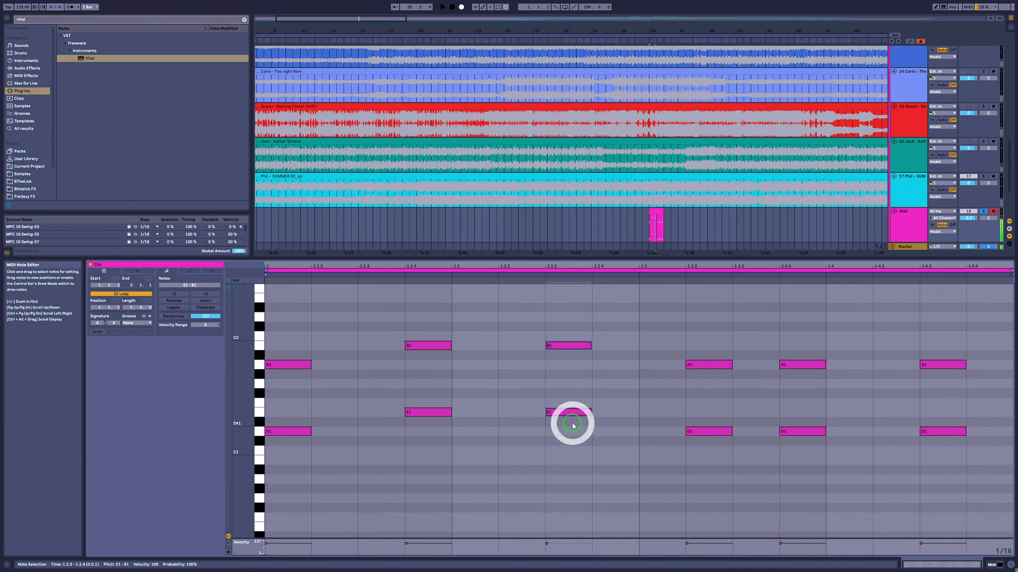
{"action": "left_click_drag", "start_coordinate": [571, 414], "coordinate": [525, 416]}
{"action": "left_click_drag", "start_coordinate": [686, 320], "coordinate": [672, 432]}
{"action": "key", "text": "space"}
Lengthen all the clip's notes together to about one and a half sixteenths and play the result.
{"action": "left_click_drag", "start_coordinate": [289, 321], "coordinate": [939, 486]}
{"action": "key", "text": "space"}
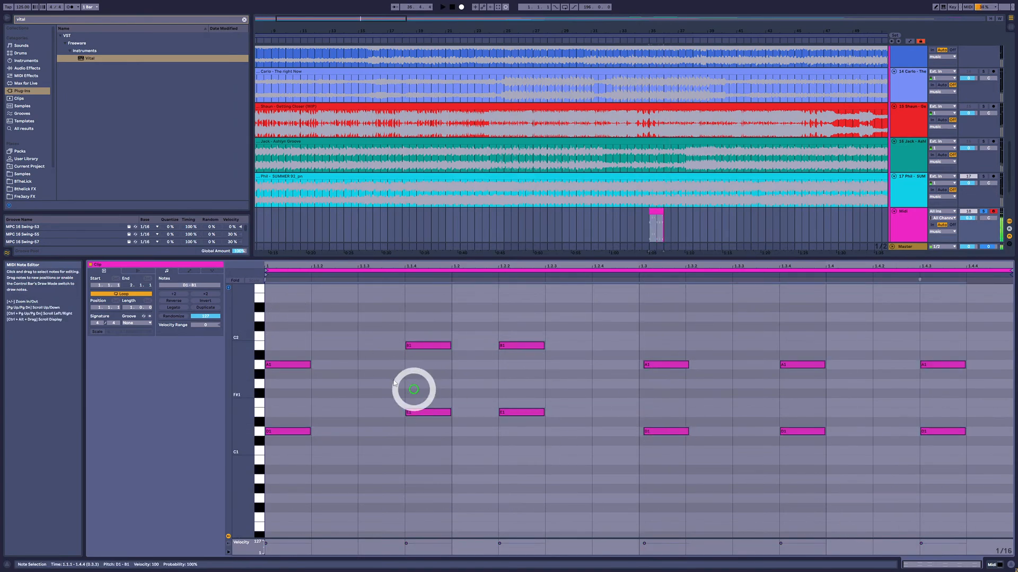
{"action": "left_click_drag", "start_coordinate": [310, 432], "coordinate": [339, 431]}
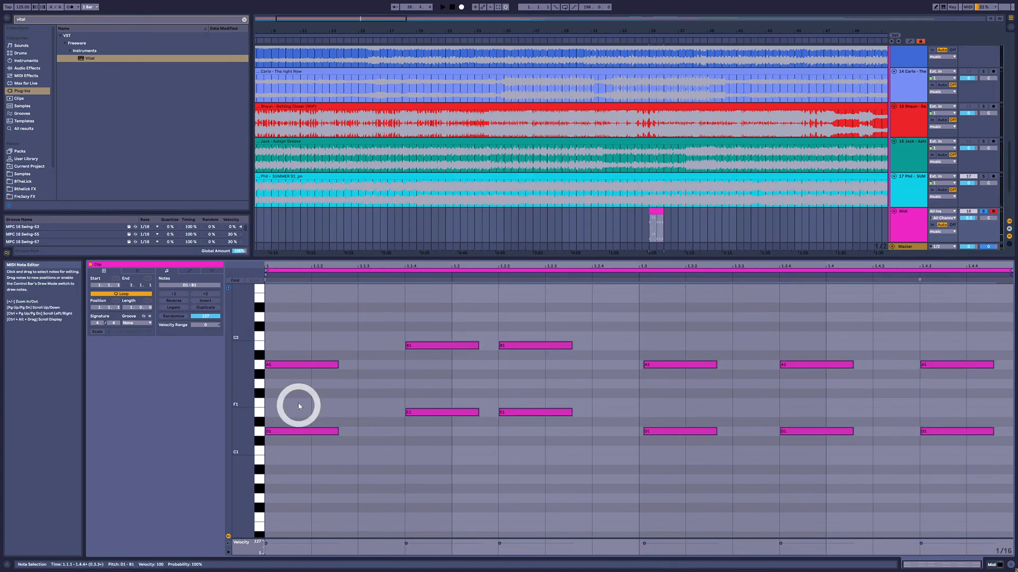
{"action": "left_click", "coordinate": [570, 472]}
{"action": "key", "text": "space"}
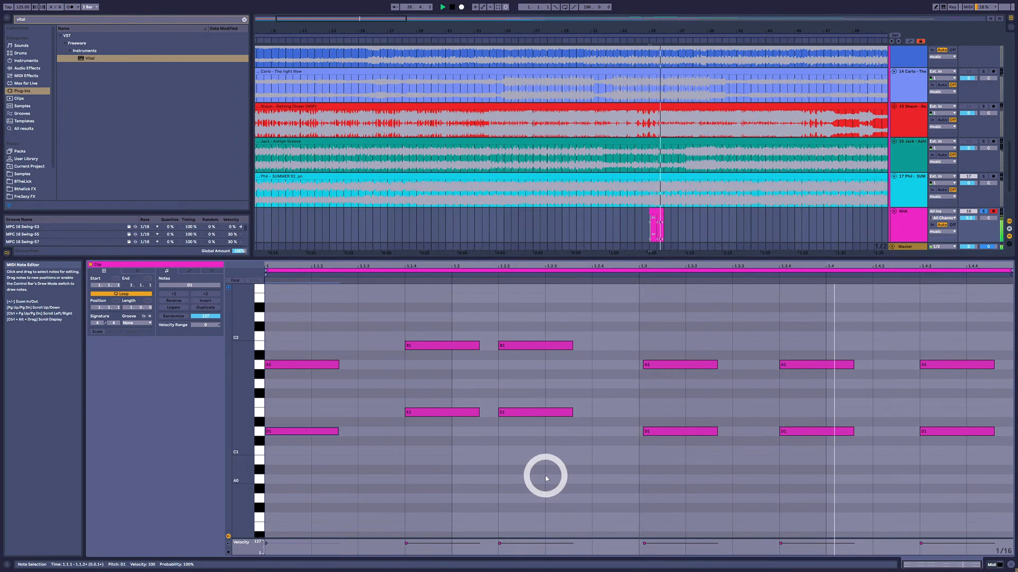
{"action": "key", "text": "space"}
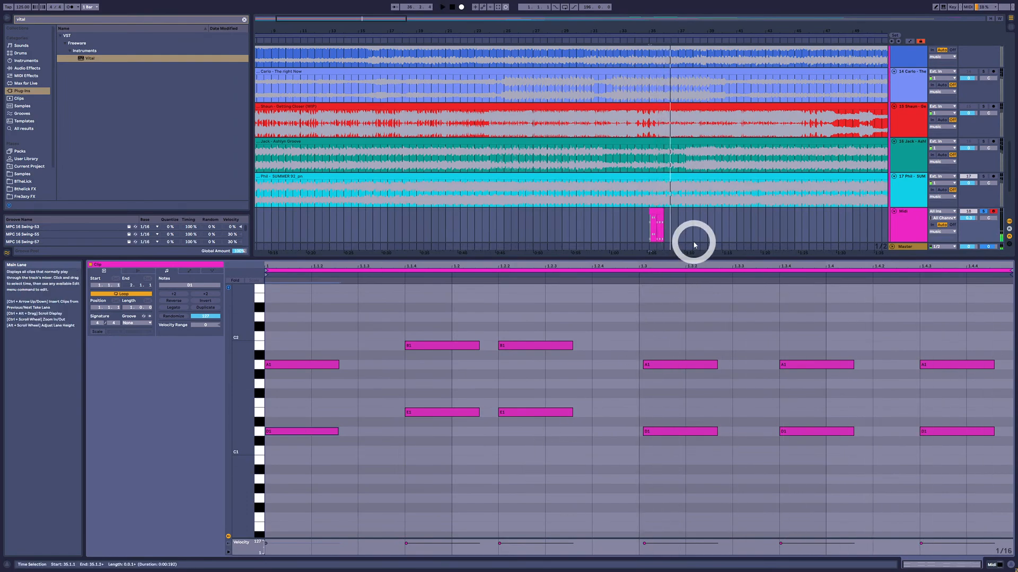
Try transposing the clip's upper A1 and B1 notes up an octave, play them, and move them back down.
{"action": "left_click", "coordinate": [659, 212]}
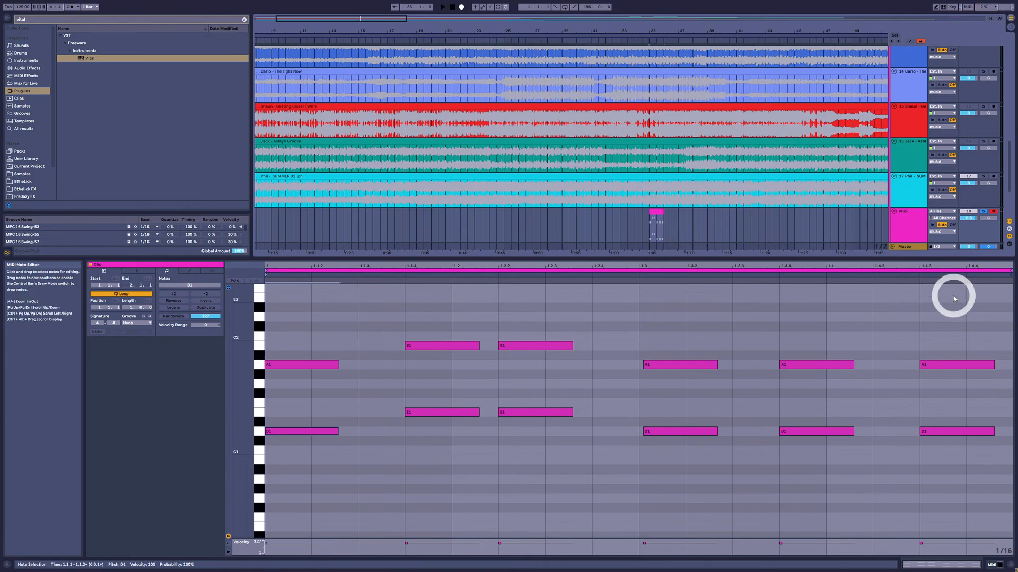
{"action": "left_click_drag", "start_coordinate": [981, 317], "coordinate": [269, 396]}
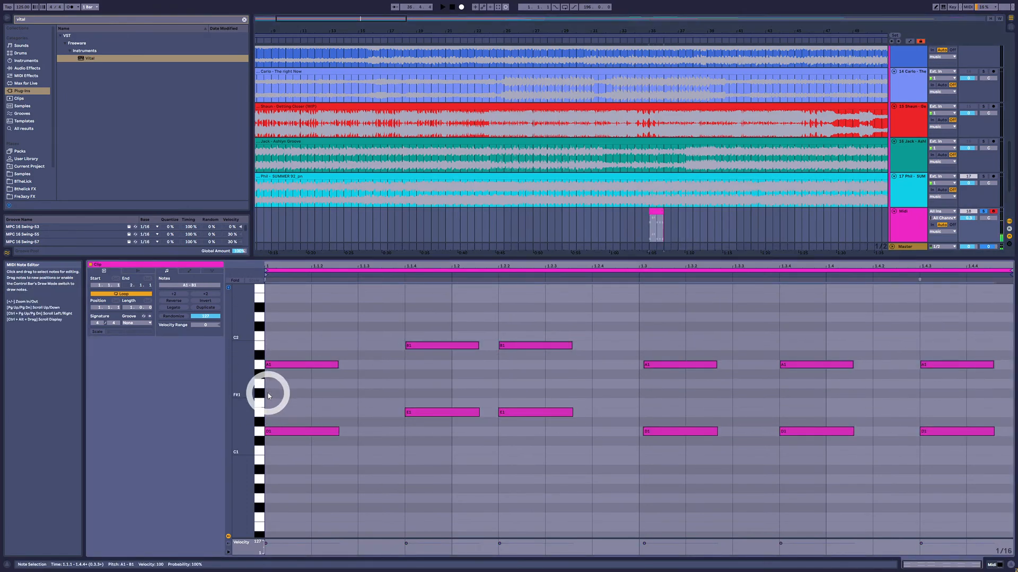
{"action": "key", "text": "shift+Down"}
{"action": "key", "text": "shift+Up"}
{"action": "key", "text": "shift+Up"}
{"action": "key", "text": "space"}
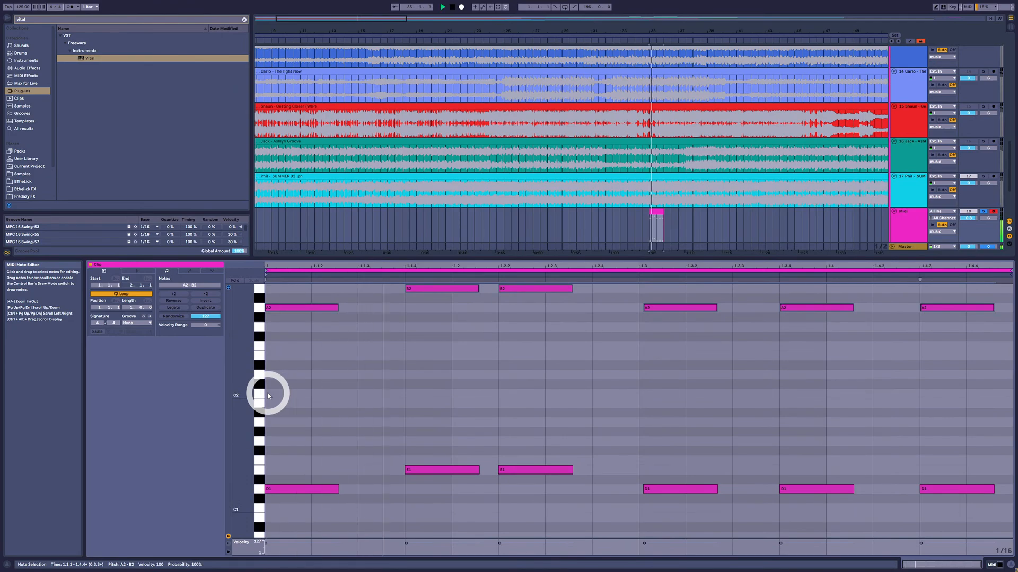
{"action": "key", "text": "shift+Down"}
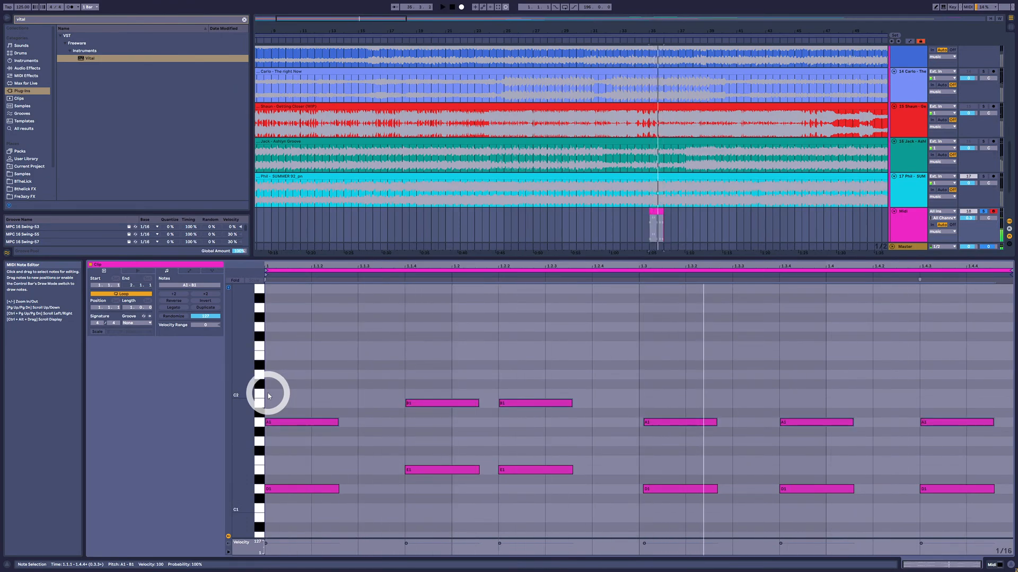
Delete the riff's MIDI clip at bar 35 from the Midi track below SUMMER 92.
{"action": "left_click", "coordinate": [657, 210]}
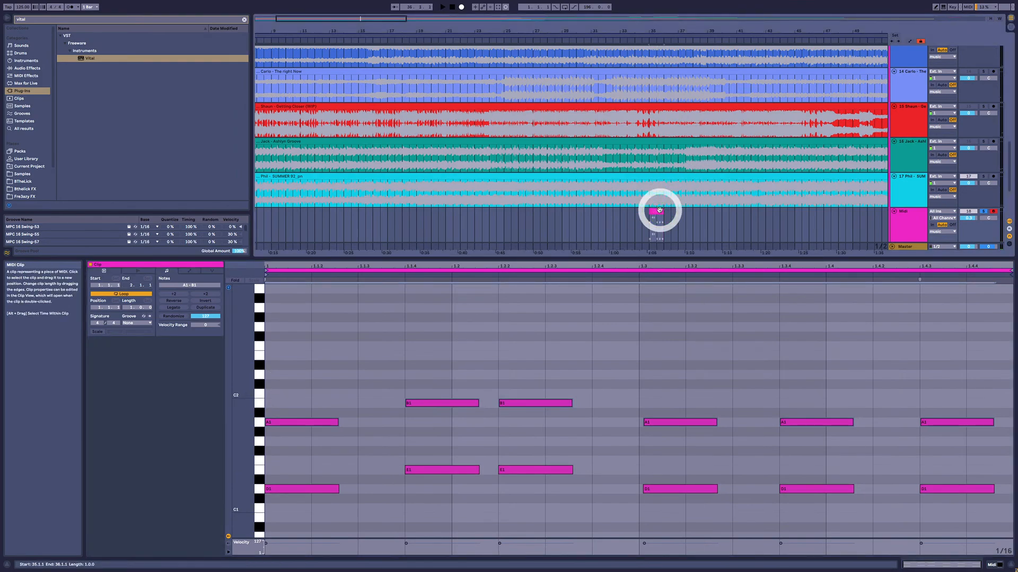
{"action": "left_click", "coordinate": [656, 192]}
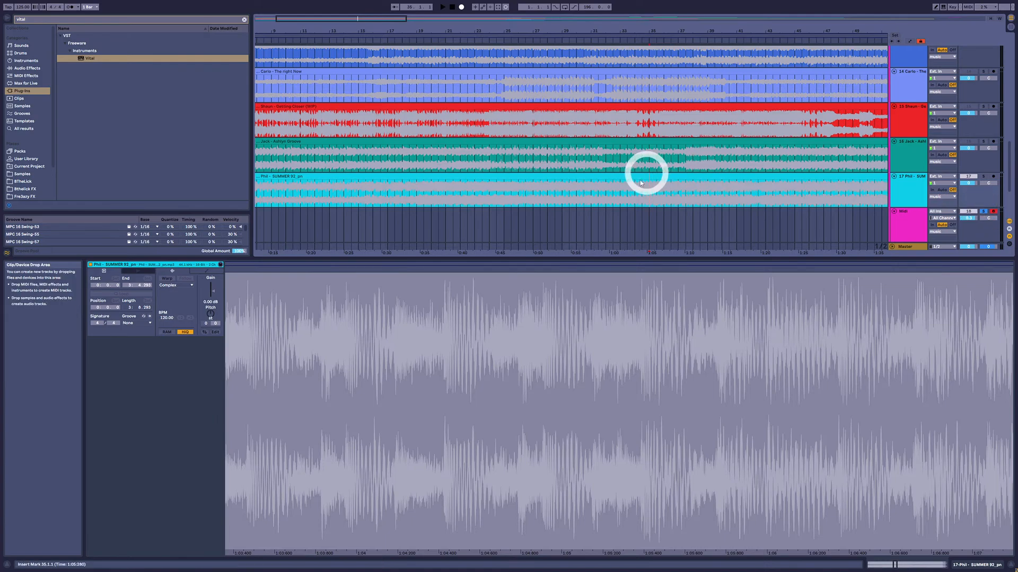
Solo the SUMMER 92 track and play it from bar 35.
{"action": "left_click", "coordinate": [505, 177]}
{"action": "left_click", "coordinate": [555, 197]}
{"action": "left_click", "coordinate": [649, 203]}
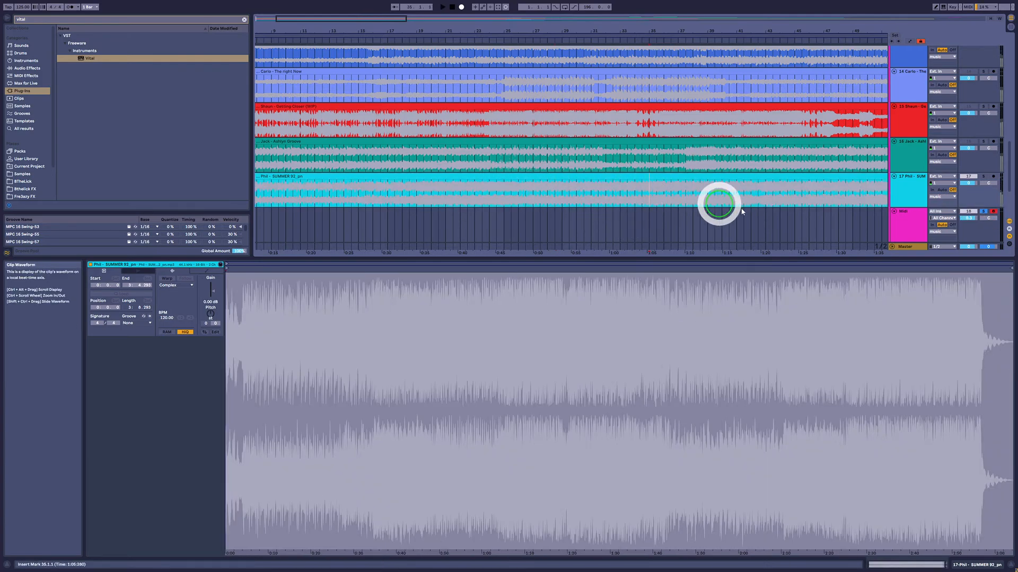
{"action": "left_click", "coordinate": [983, 176]}
{"action": "key", "text": "space"}
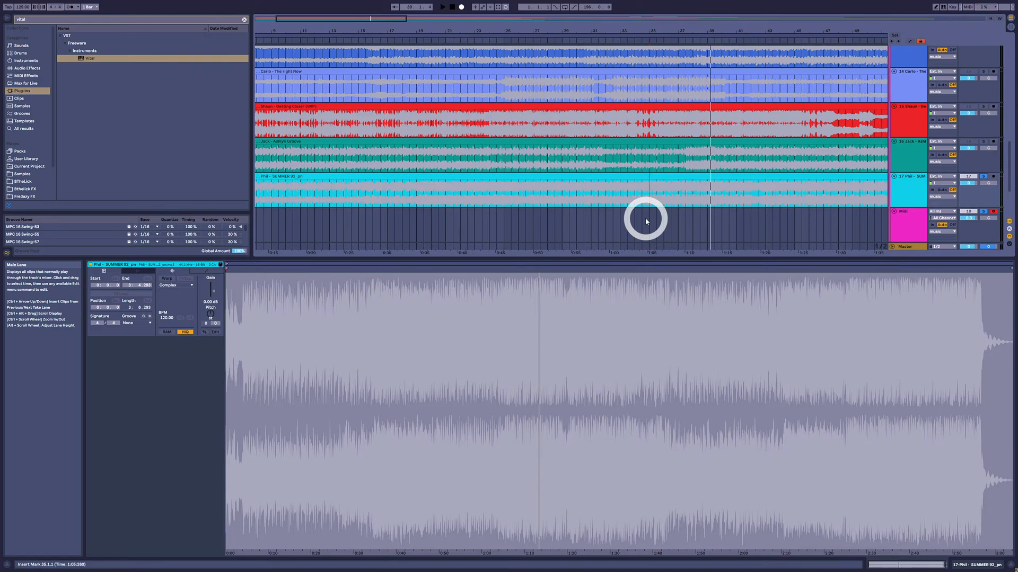
Audition the middle of the SUMMER 92 track from 40.3.1, 43.1.1, 45.1.1 and 41.3.1.
{"action": "left_click", "coordinate": [733, 194]}
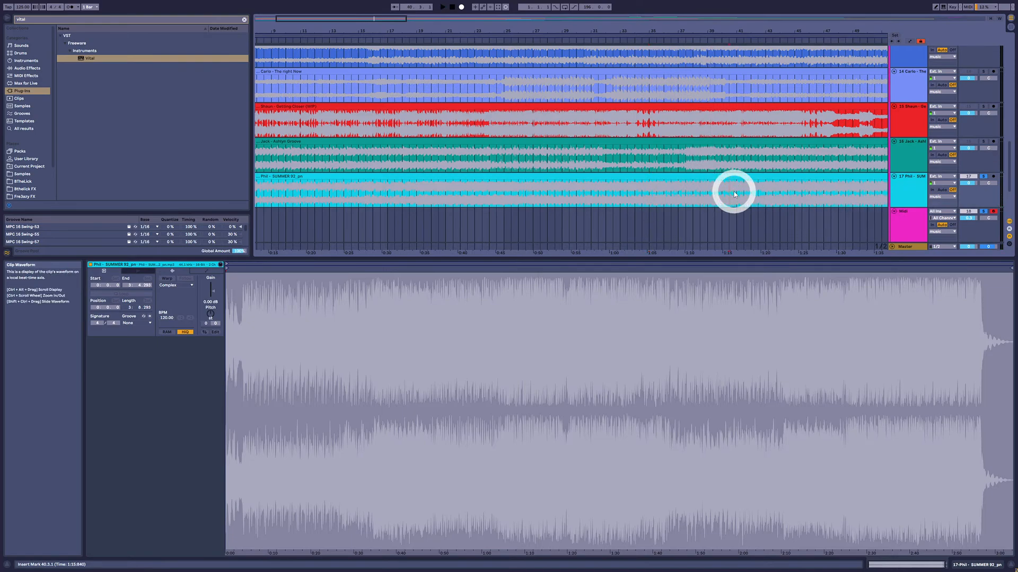
{"action": "key", "text": "space"}
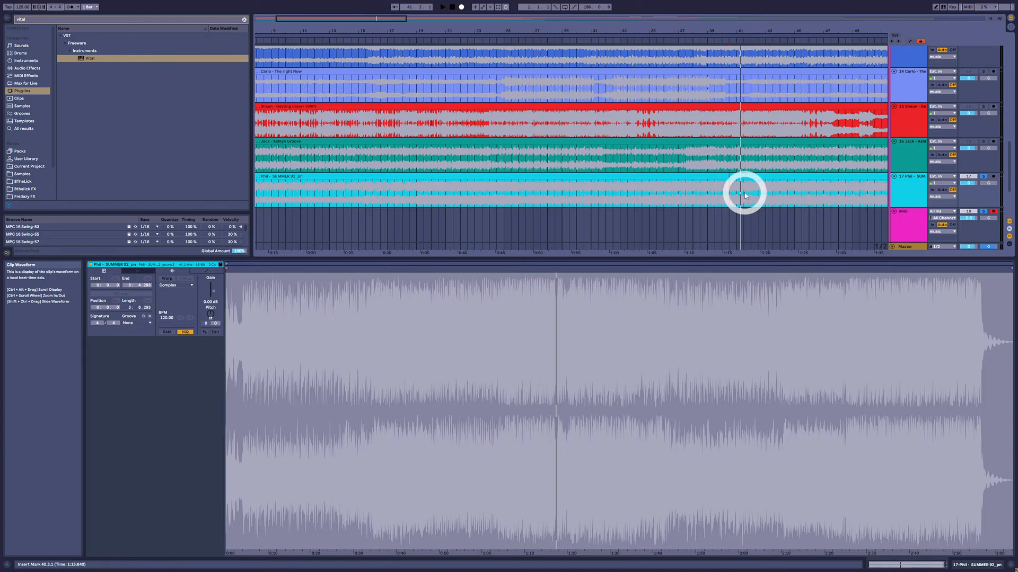
{"action": "key", "text": "space"}
{"action": "left_click", "coordinate": [762, 195]}
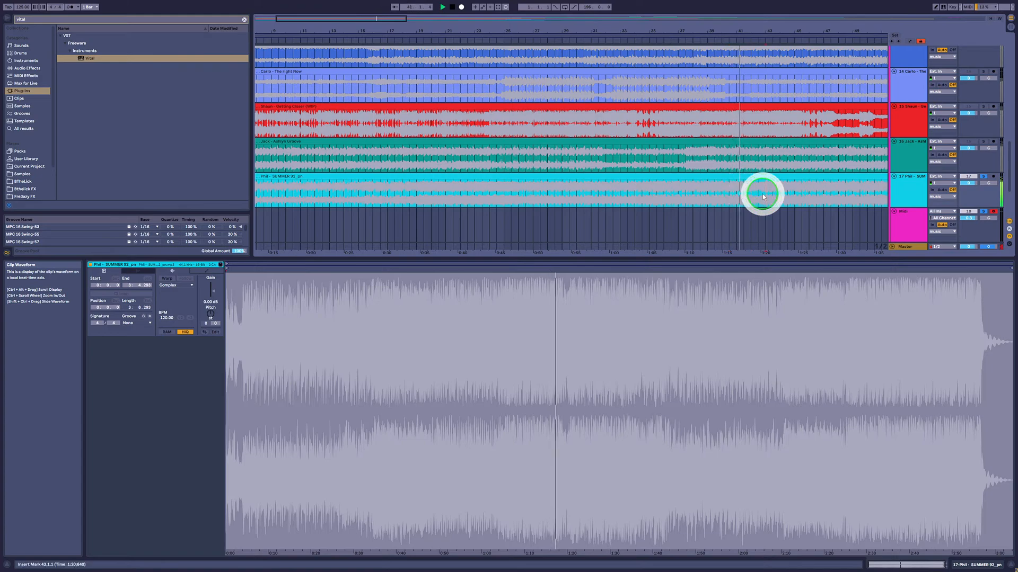
{"action": "left_click", "coordinate": [796, 184]}
{"action": "key", "text": "space"}
{"action": "key", "text": "space"}
{"action": "mouse_move", "coordinate": [779, 33]}
{"action": "left_mouse_down"}
{"action": "mouse_move", "coordinate": [719, 32]}
{"action": "mouse_move", "coordinate": [763, 37]}
{"action": "left_mouse_up"}
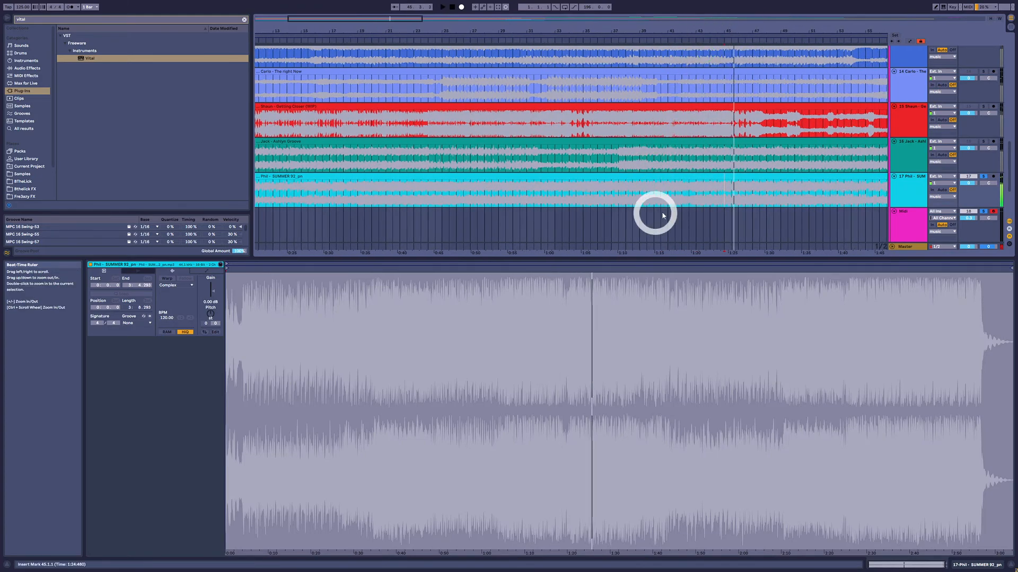
{"action": "left_click", "coordinate": [673, 197]}
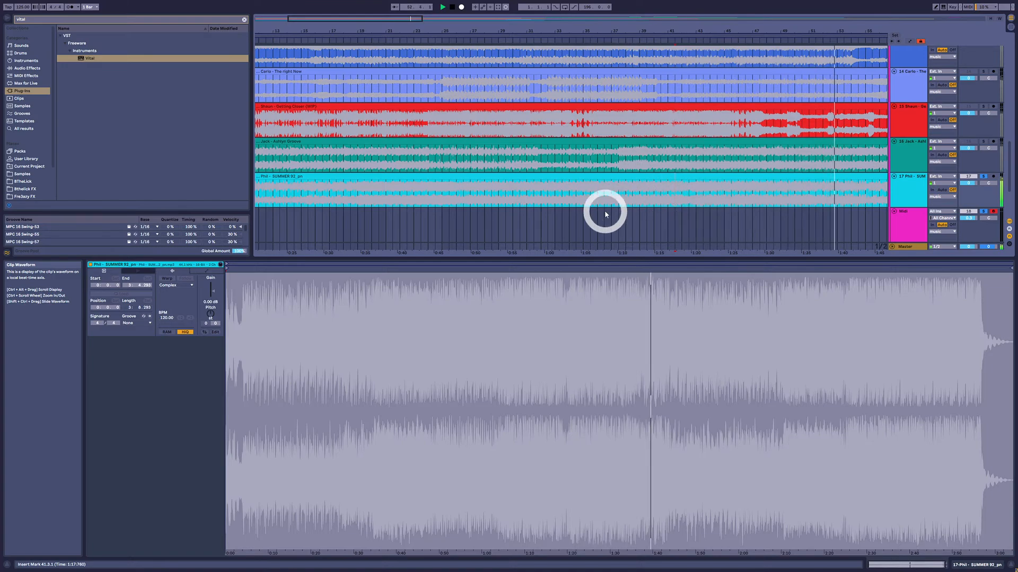
Audition the late section of SUMMER 92 around bars 73 to 77 to check how the arrangement develops.
{"action": "left_click_drag", "start_coordinate": [715, 32], "coordinate": [513, 33]}
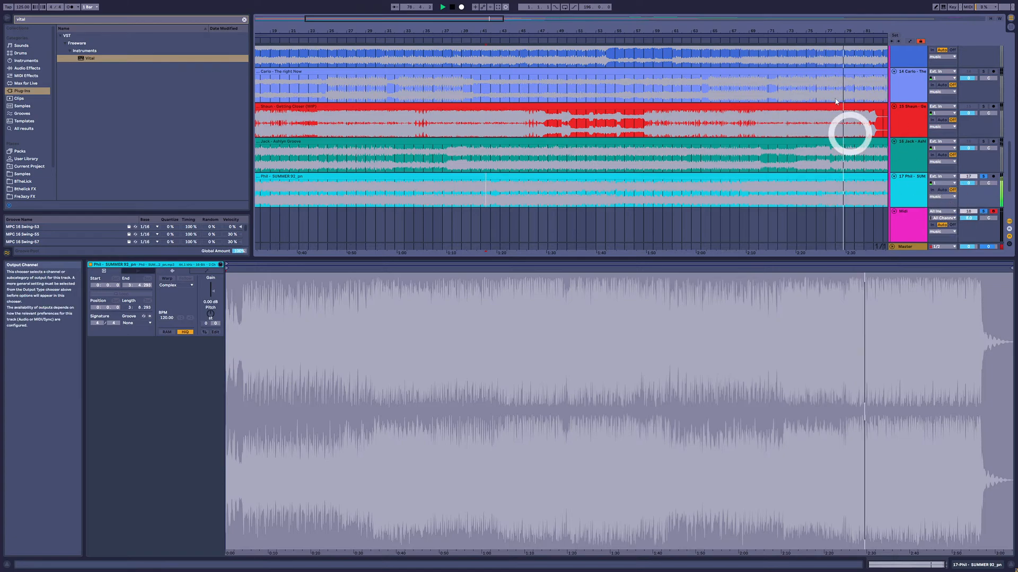
{"action": "left_click_drag", "start_coordinate": [761, 30], "coordinate": [629, 35]}
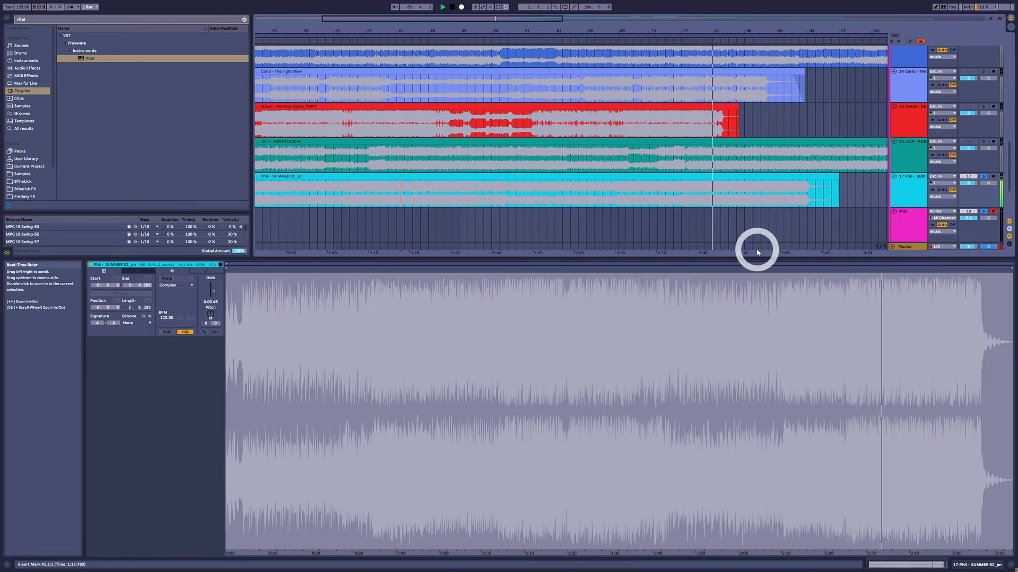
{"action": "left_click", "coordinate": [684, 205]}
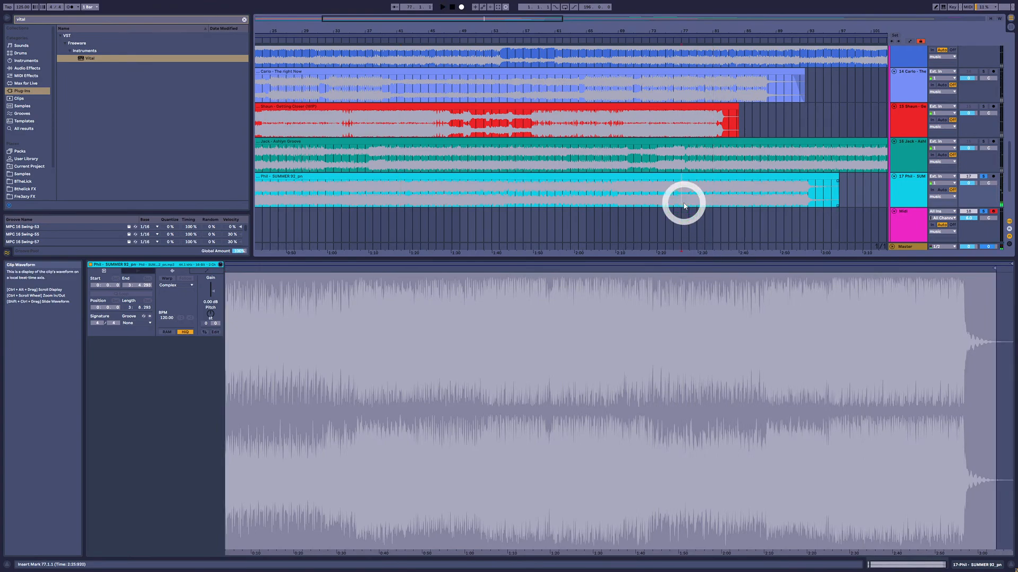
{"action": "key", "text": "space"}
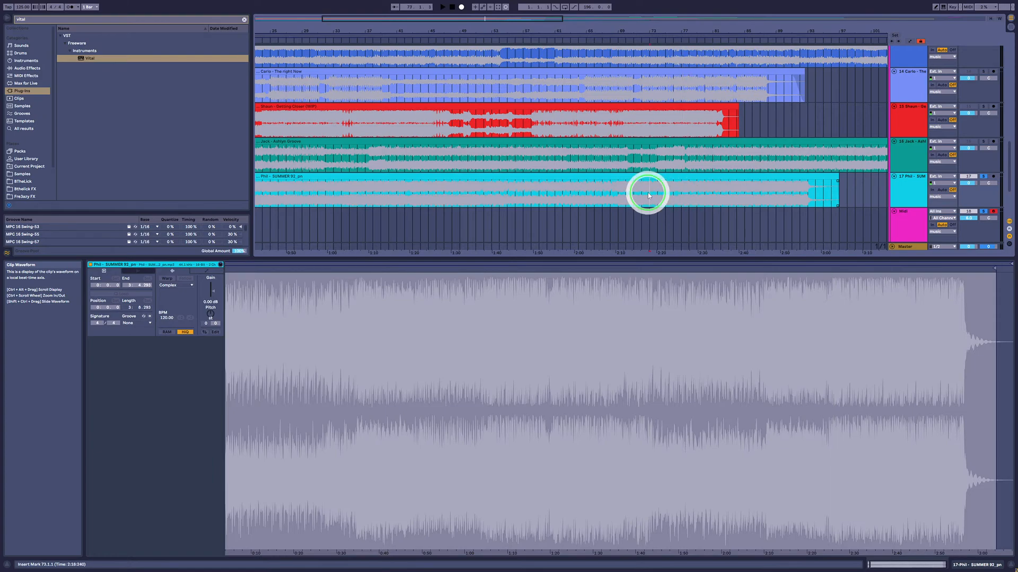
{"action": "left_click", "coordinate": [659, 196]}
{"action": "key", "text": "space"}
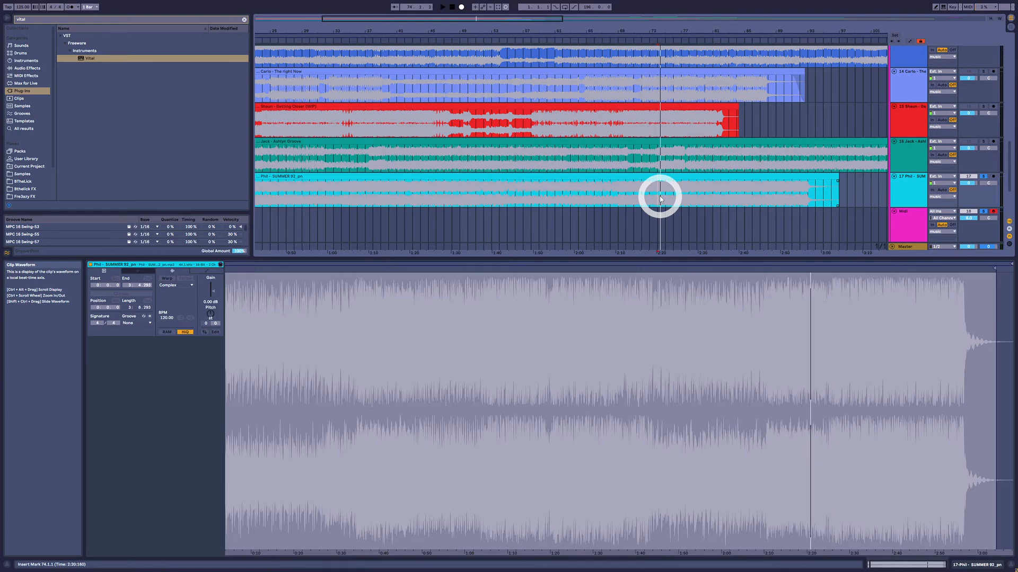
{"action": "left_click", "coordinate": [677, 183]}
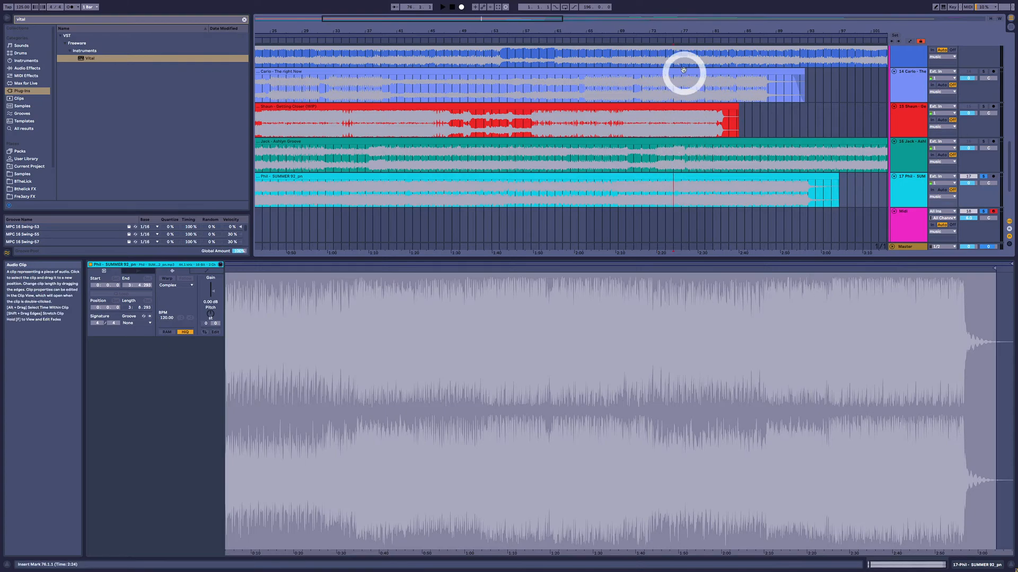
Play the closing section of SUMMER 92 from bar 79 and from bar 83.
{"action": "left_click_drag", "start_coordinate": [684, 30], "coordinate": [579, 30]}
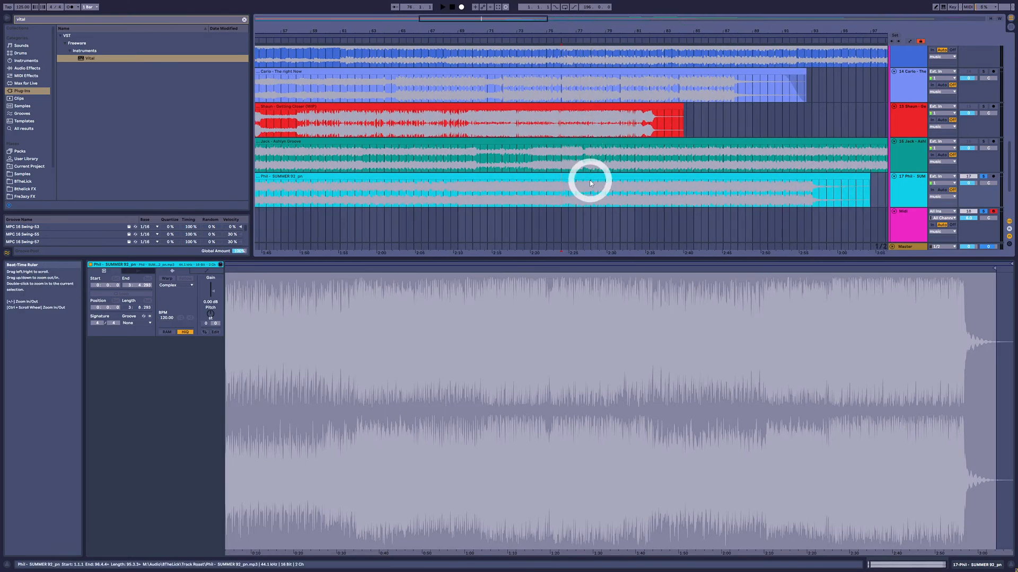
{"action": "left_click", "coordinate": [598, 197]}
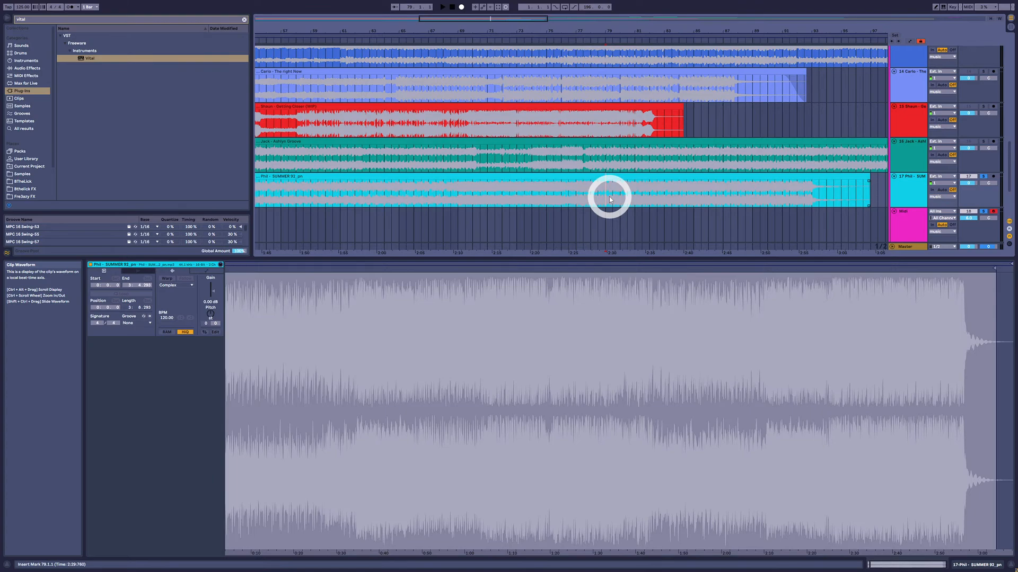
{"action": "key", "text": "space"}
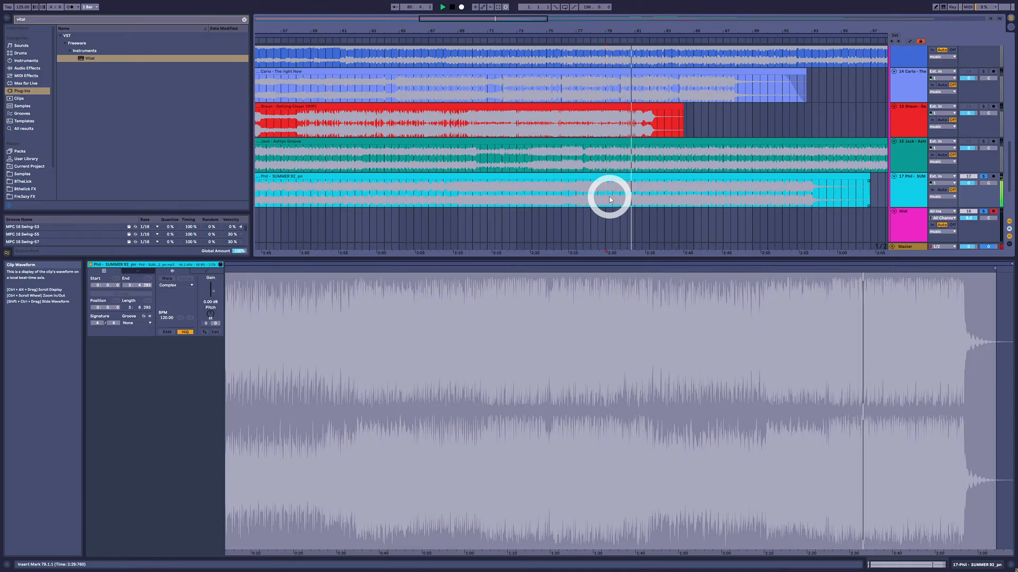
{"action": "key", "text": "space"}
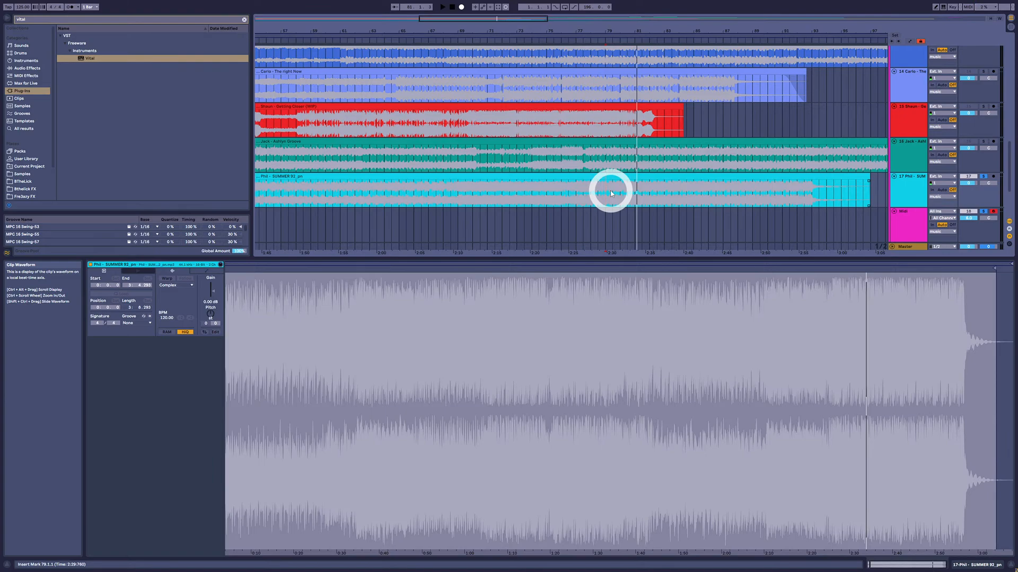
{"action": "left_click", "coordinate": [667, 197]}
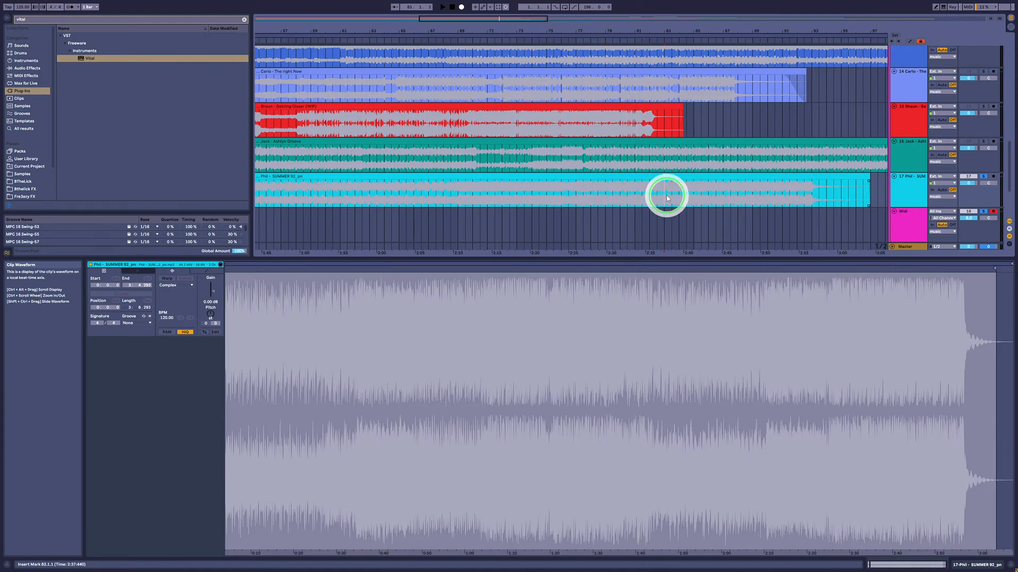
{"action": "key", "text": "space"}
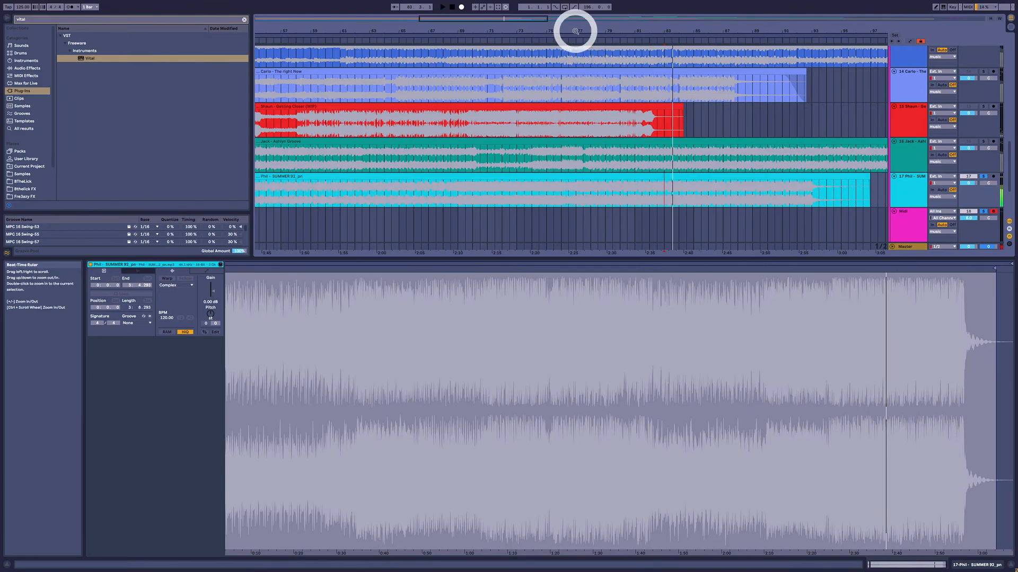
Examine the full length of the SUMMER 92 arrangement, marking positions at bars 79 and 89.
{"action": "left_click_drag", "start_coordinate": [575, 31], "coordinate": [571, 31]}
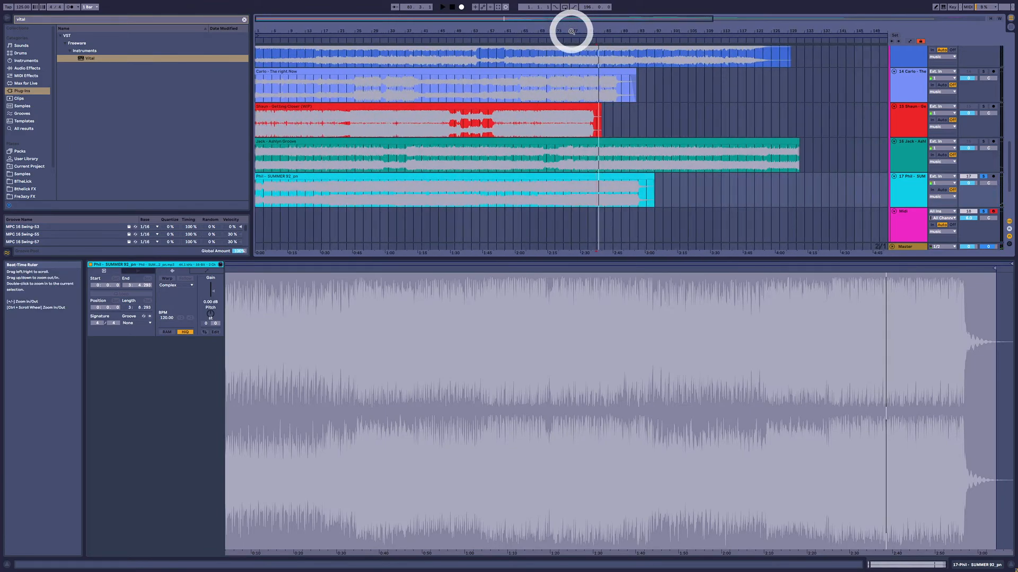
{"action": "left_click", "coordinate": [564, 201]}
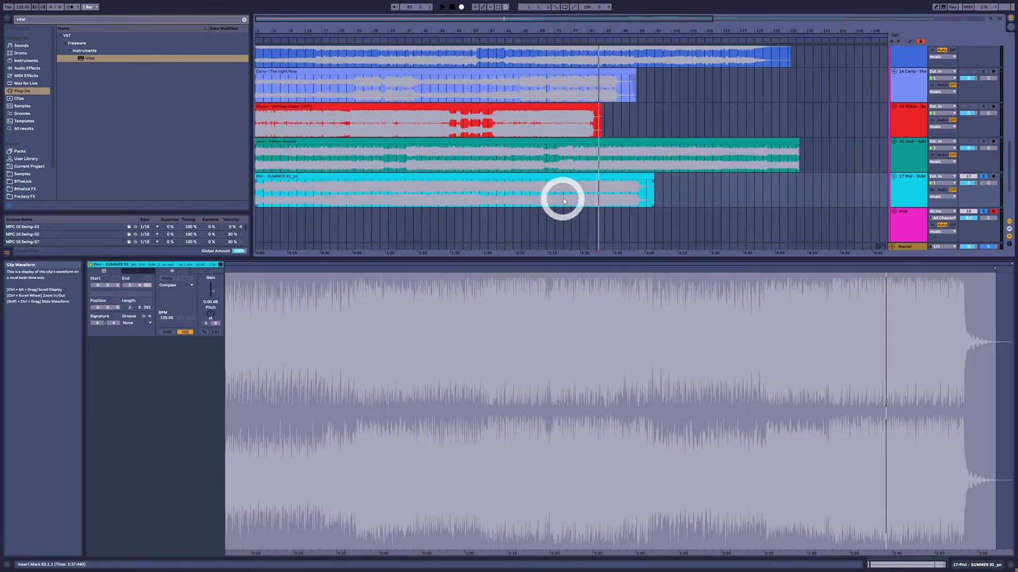
{"action": "left_click", "coordinate": [586, 197]}
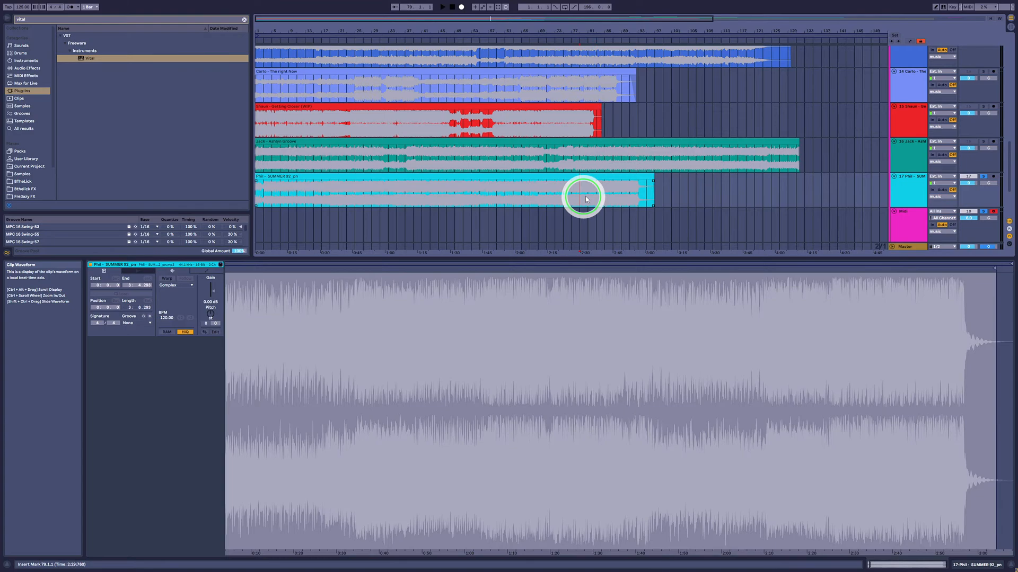
{"action": "left_click", "coordinate": [623, 199]}
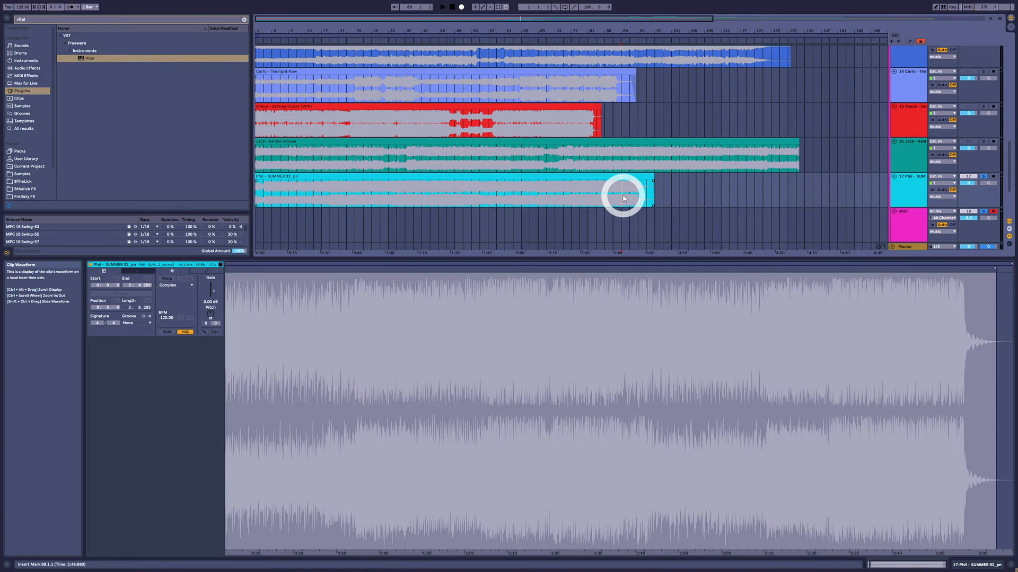
Play the early part of SUMMER 92 from bar 11 several times.
{"action": "left_click", "coordinate": [300, 186]}
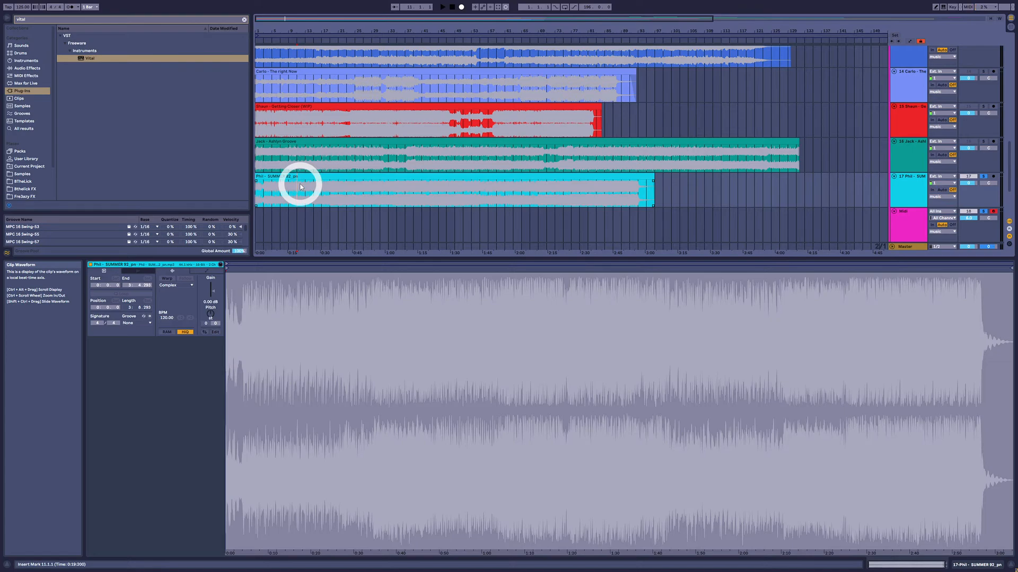
{"action": "key", "text": "space"}
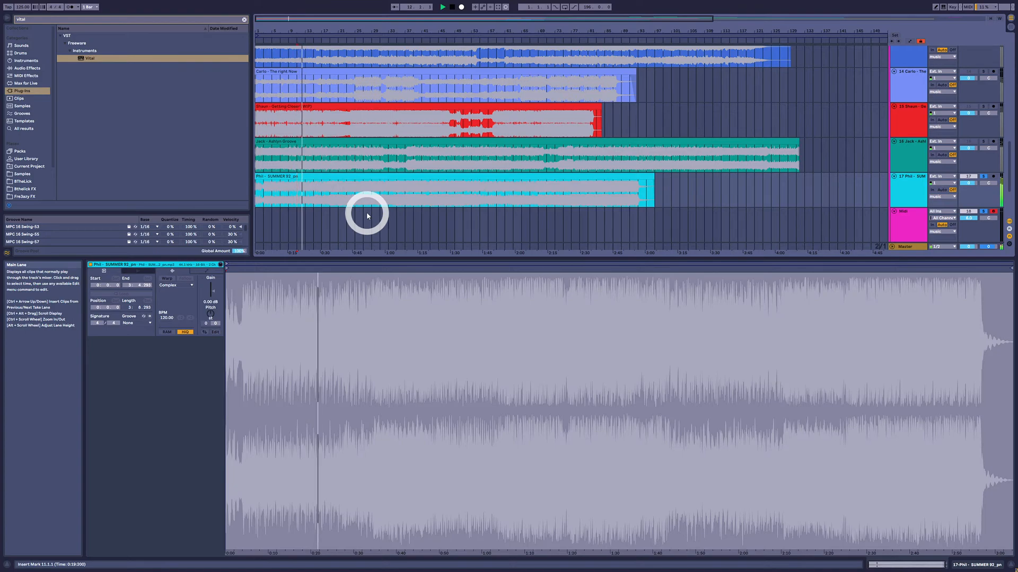
{"action": "left_click", "coordinate": [305, 197]}
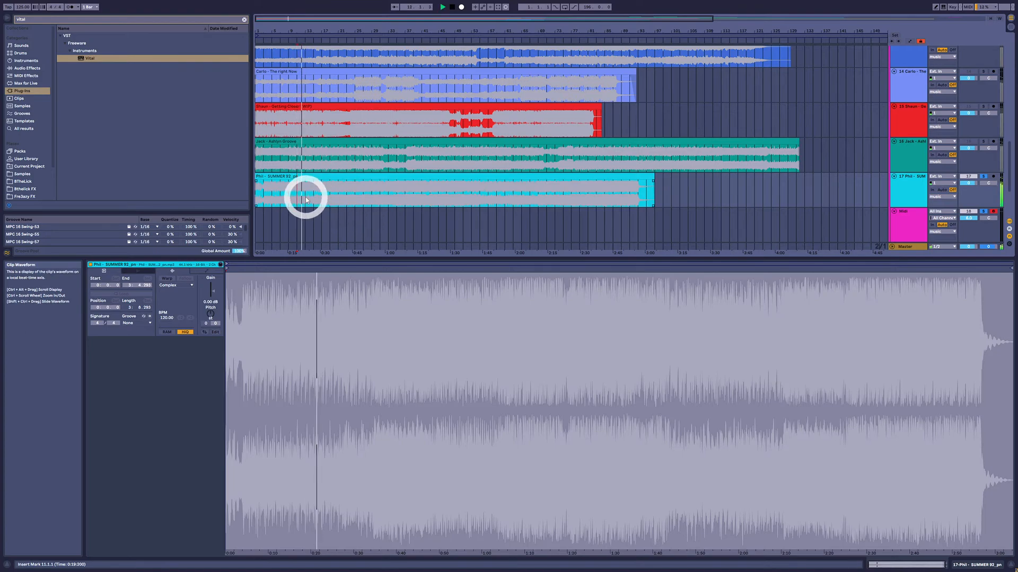
{"action": "key", "text": "space"}
{"action": "left_click", "coordinate": [298, 196]}
{"action": "key", "text": "space"}
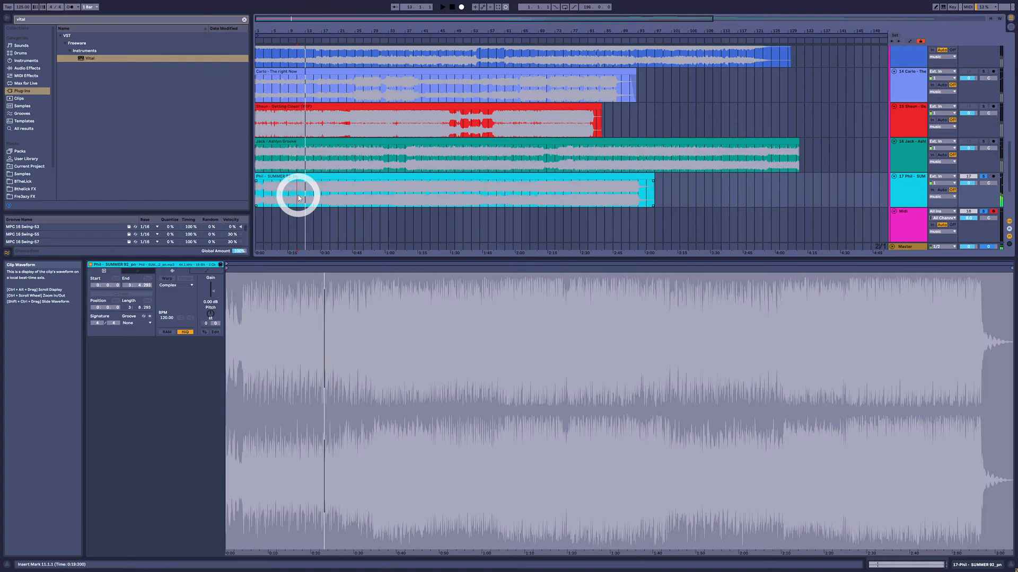
{"action": "key", "text": "space"}
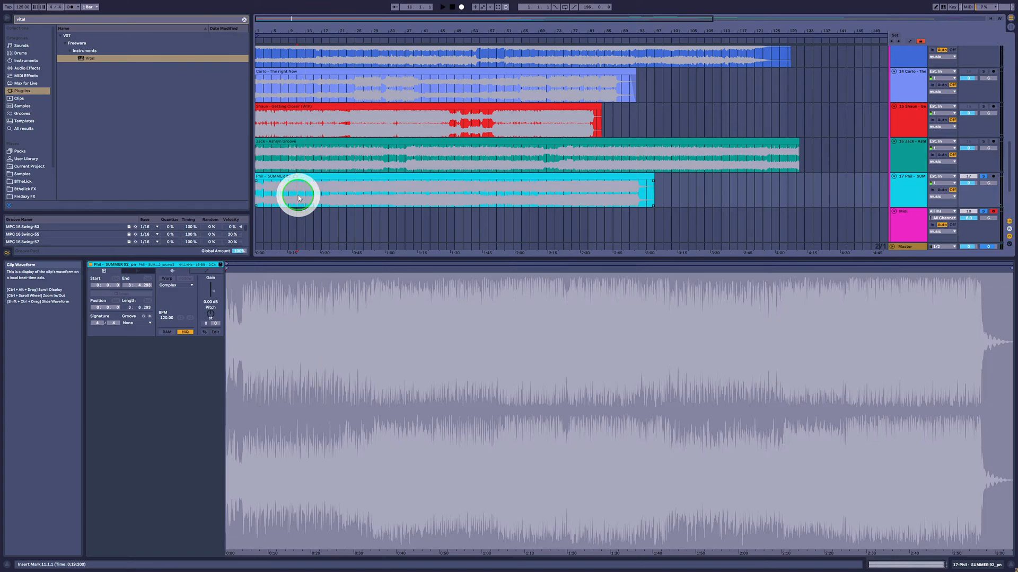
Place the insert marker at bar 19 on the SUMMER 92 clip.
{"action": "scroll", "coordinate": [298, 195], "scroll_direction": "down", "scroll_amount": 3}
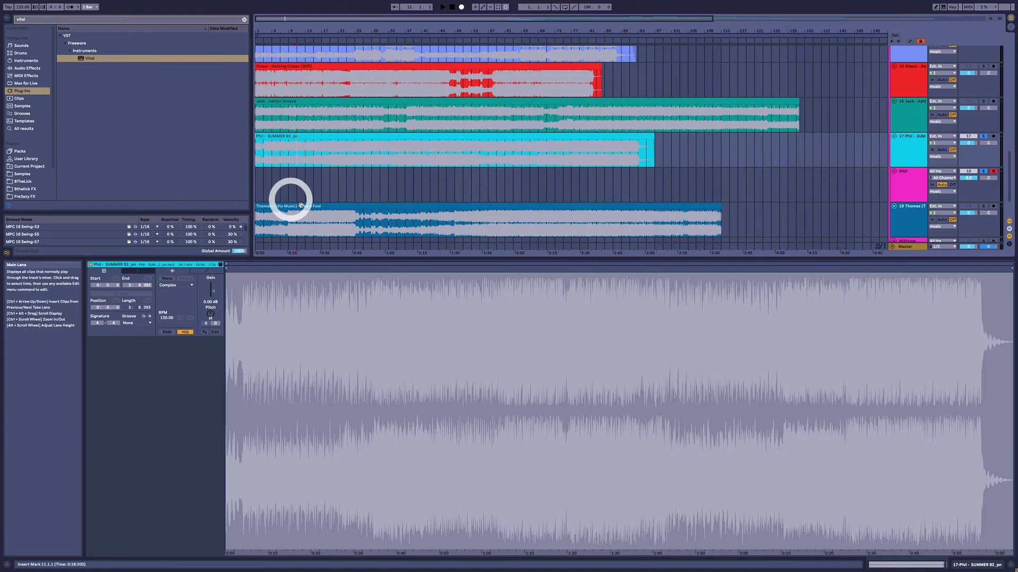
{"action": "left_click", "coordinate": [348, 158]}
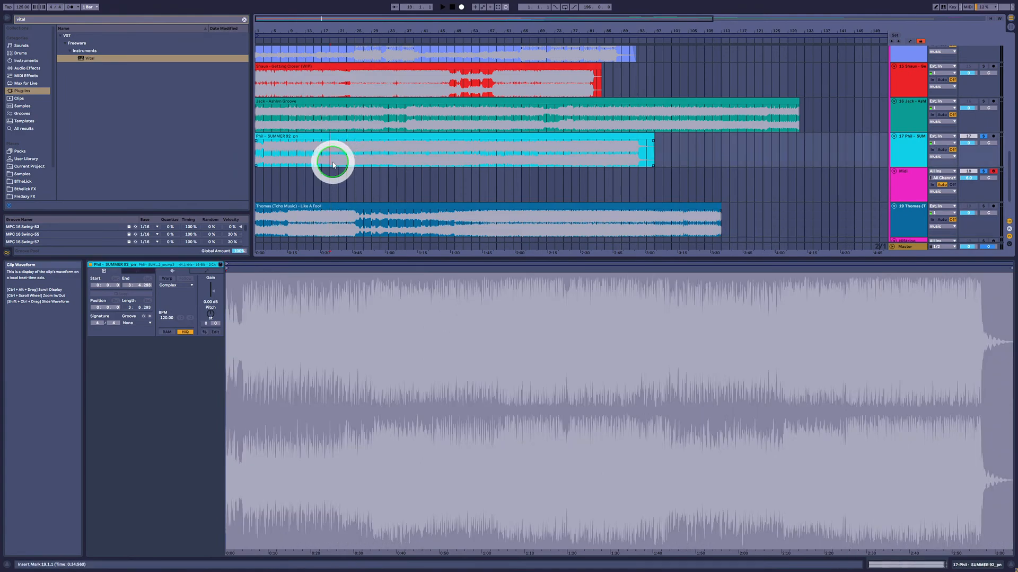
{"action": "left_click", "coordinate": [324, 166]}
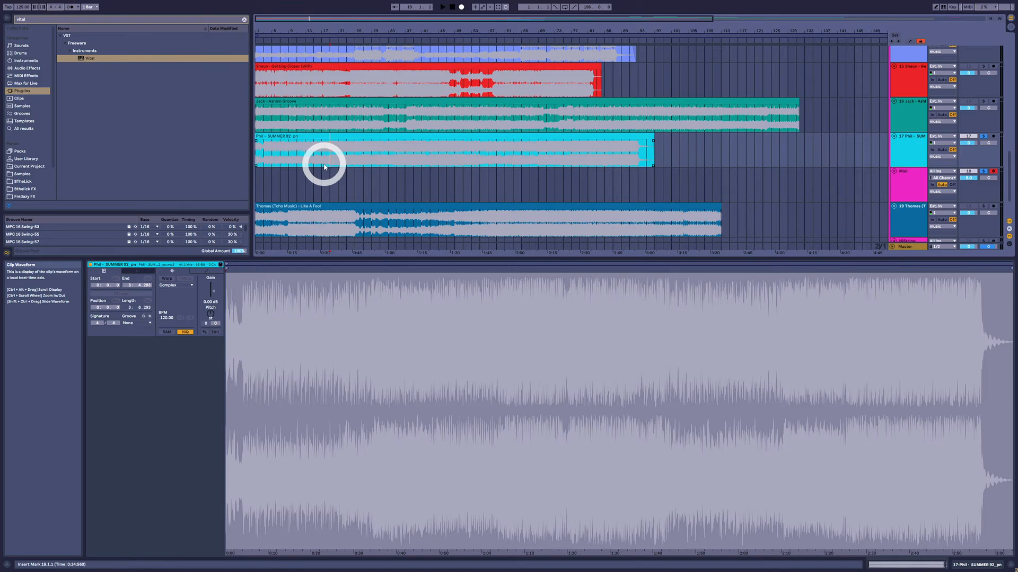
Move on to the Like A Fool track and place the insert marker at bar 15.
{"action": "left_click", "coordinate": [226, 147]}
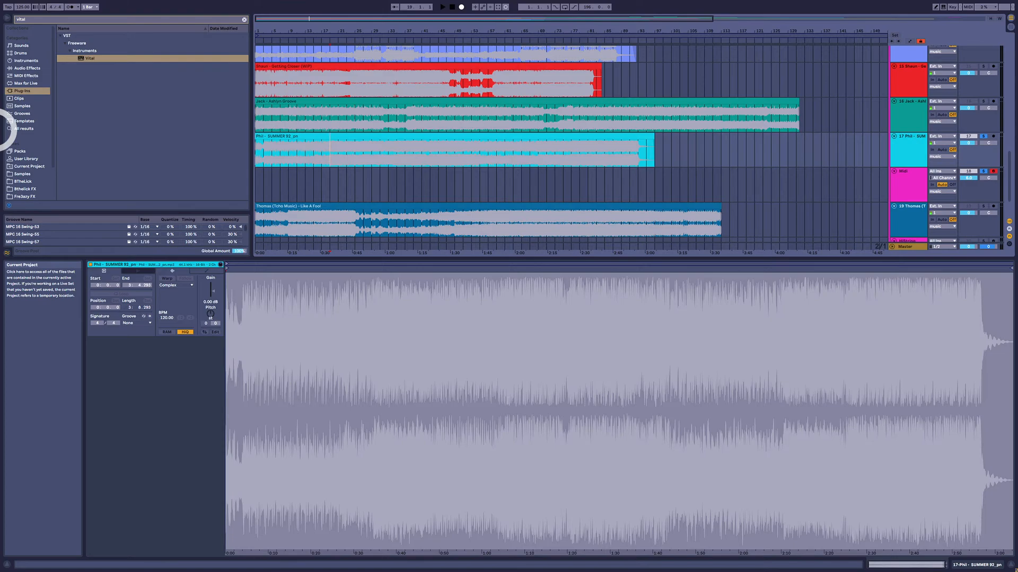
{"action": "left_click", "coordinate": [310, 230]}
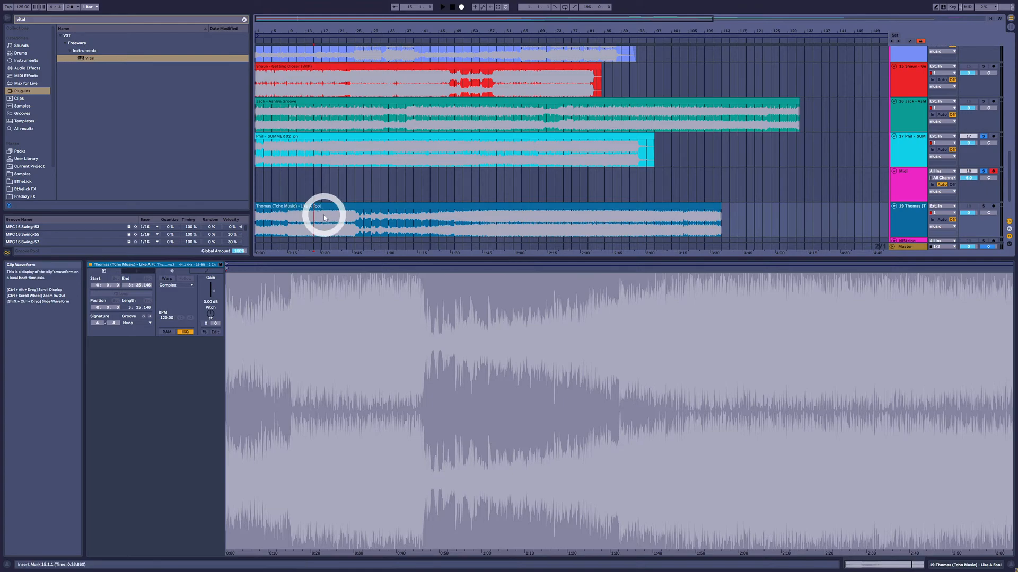
Search the audio effects for eq, add EQ Eight to the SUMMER 92 track and expand its frequency display.
{"action": "left_click", "coordinate": [342, 209]}
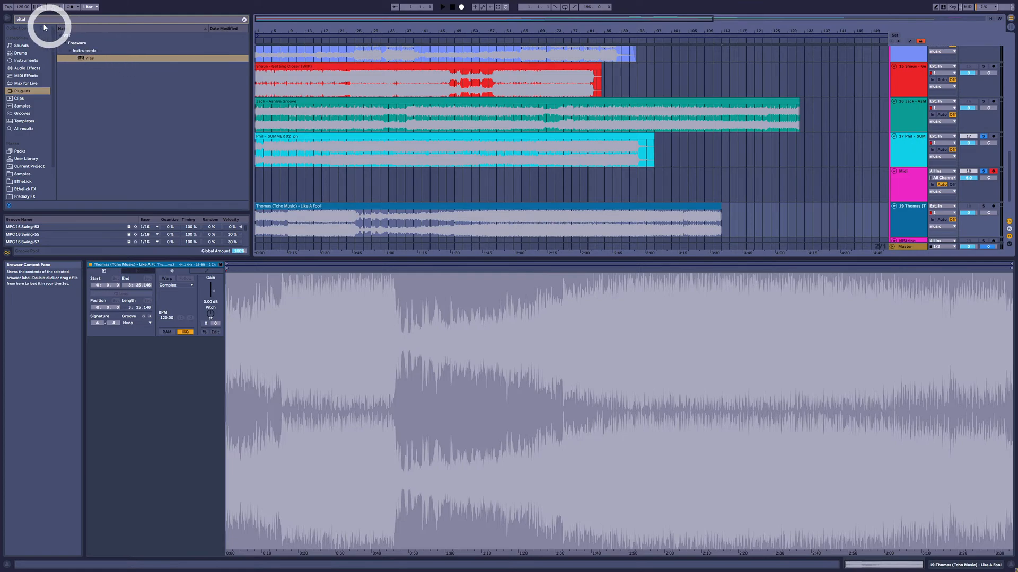
{"action": "left_click_drag", "start_coordinate": [42, 19], "coordinate": [1, 19]}
{"action": "key", "text": "BackSpace"}
{"action": "type", "text": "eq"}
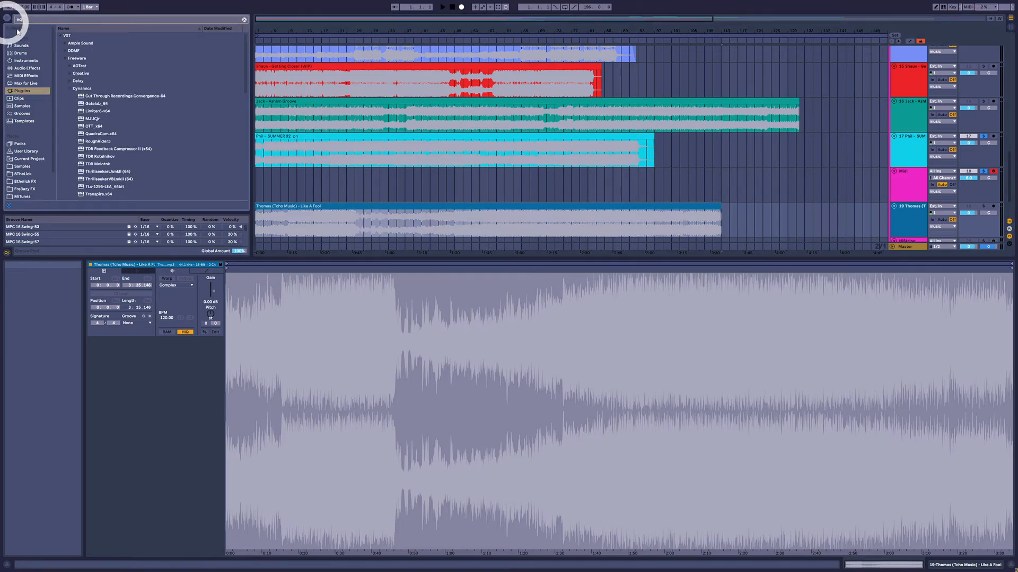
{"action": "left_click", "coordinate": [29, 68]}
{"action": "left_click_drag", "start_coordinate": [77, 51], "coordinate": [364, 154]}
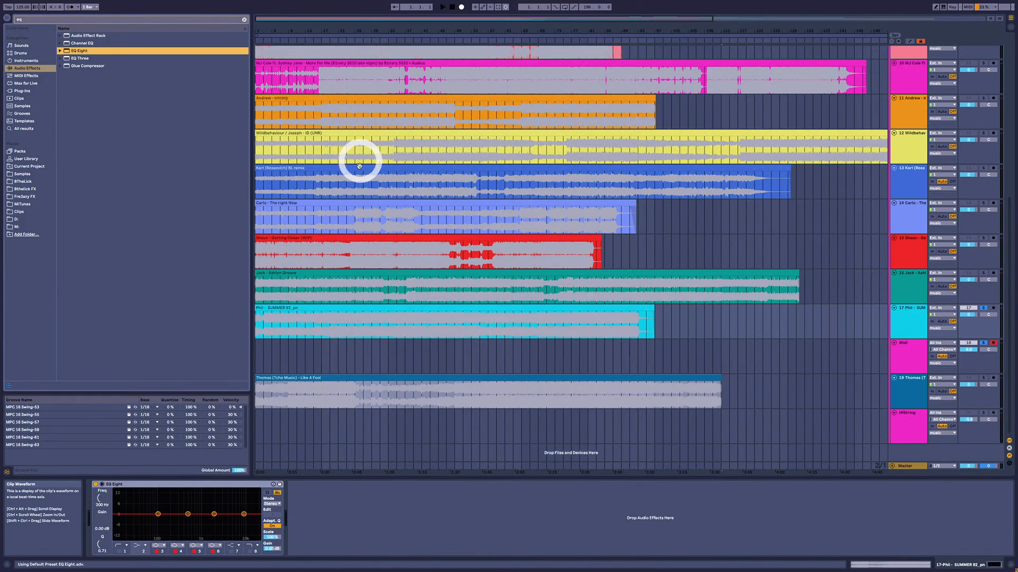
{"action": "left_click", "coordinate": [222, 496]}
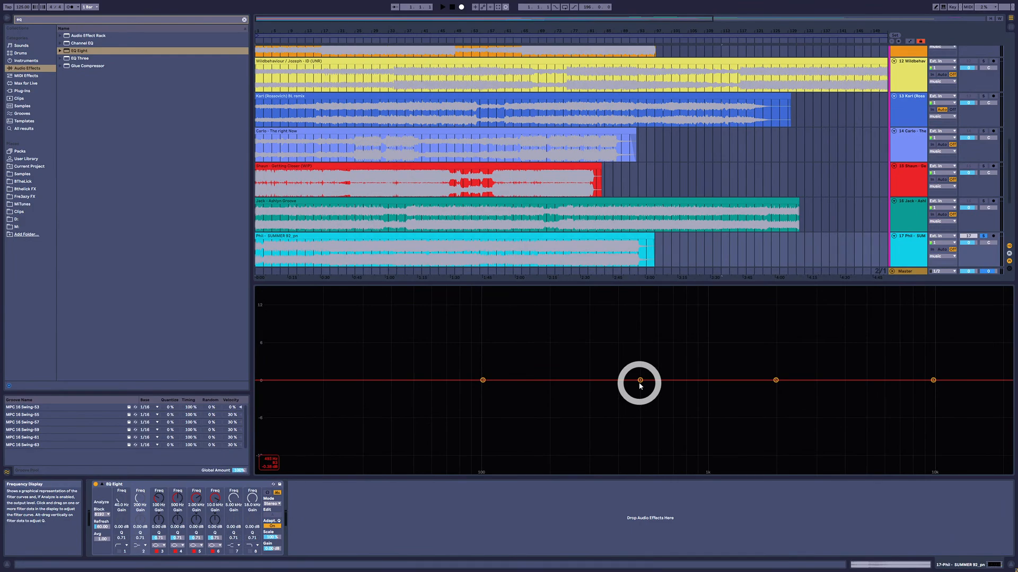
Boost EQ Eight's band 4 by about 2.64 dB at 631 Hz and start playback.
{"action": "left_click_drag", "start_coordinate": [640, 381], "coordinate": [638, 336]}
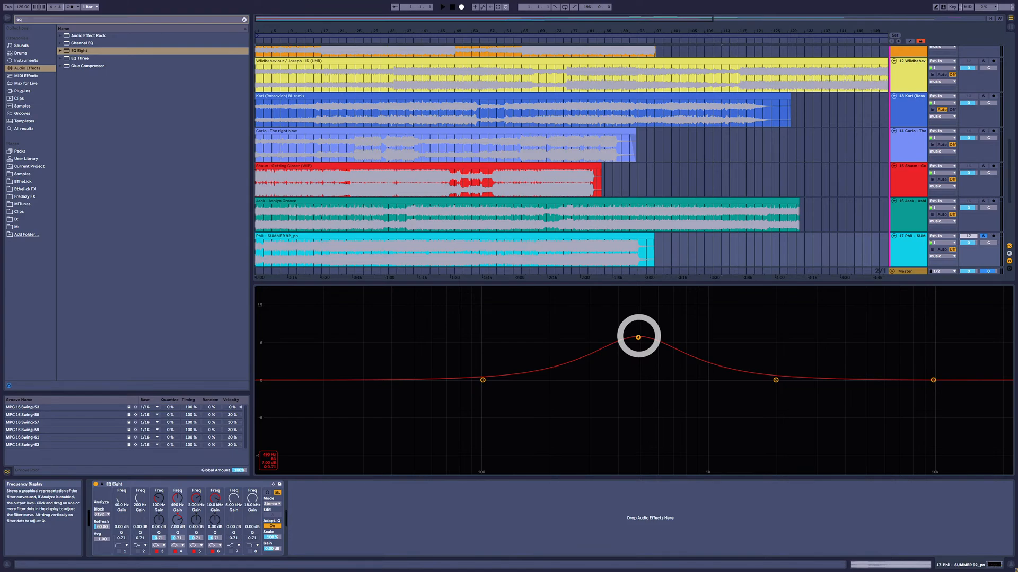
{"action": "mouse_move", "coordinate": [639, 336]}
{"action": "left_mouse_down"}
{"action": "mouse_move", "coordinate": [643, 380]}
{"action": "mouse_move", "coordinate": [647, 339]}
{"action": "left_mouse_up"}
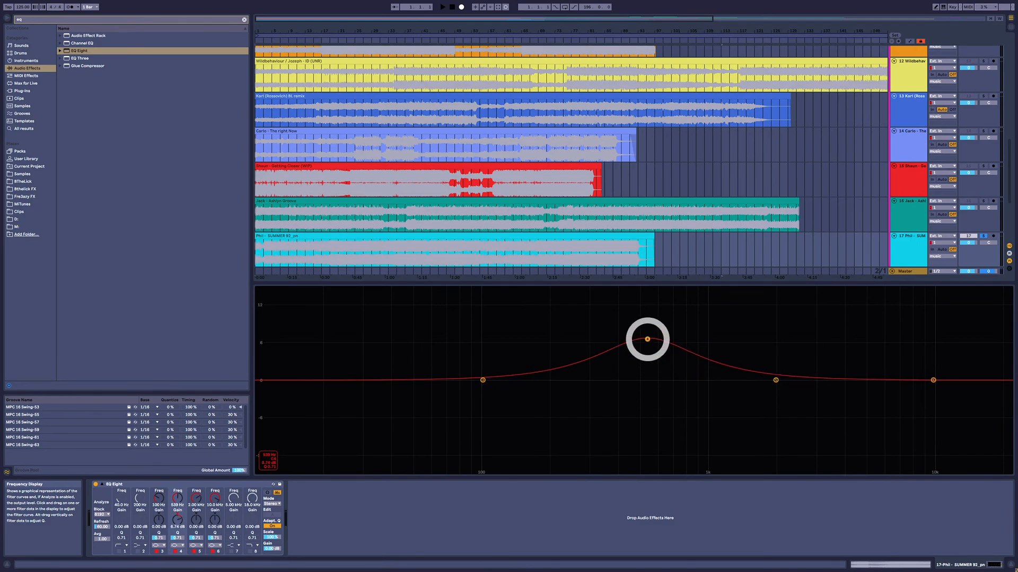
{"action": "left_click_drag", "start_coordinate": [647, 339], "coordinate": [663, 366]}
{"action": "key", "text": "space"}
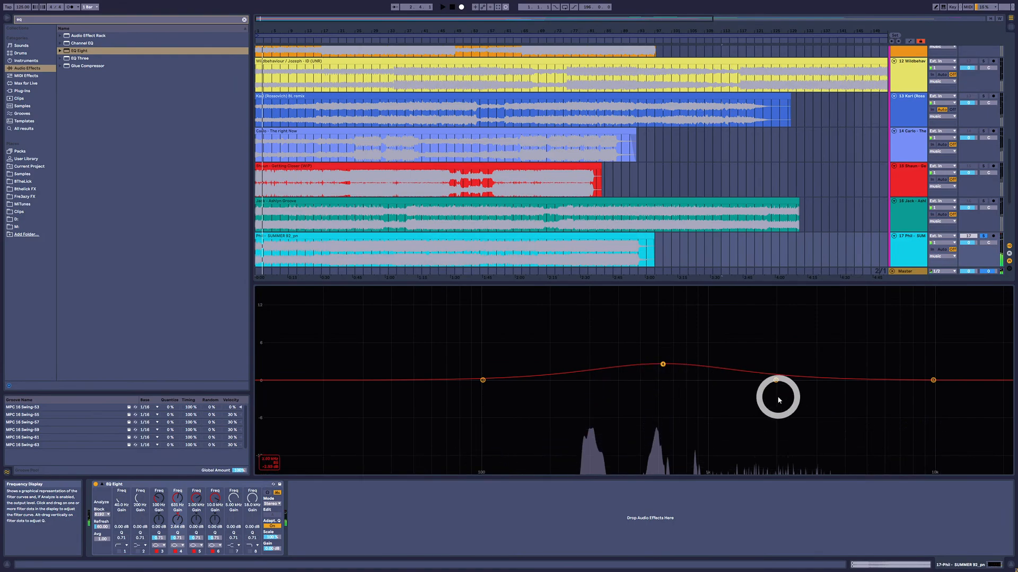
Shift EQ Eight's highest active band to 9.53 kHz at 0.29 dB and move band 5 to about 182 Hz at 2.57 dB.
{"action": "mouse_move", "coordinate": [933, 380]}
{"action": "left_mouse_down"}
{"action": "mouse_move", "coordinate": [902, 328]}
{"action": "mouse_move", "coordinate": [901, 312]}
{"action": "mouse_move", "coordinate": [918, 297]}
{"action": "mouse_move", "coordinate": [928, 378]}
{"action": "left_mouse_up"}
{"action": "key", "text": "space"}
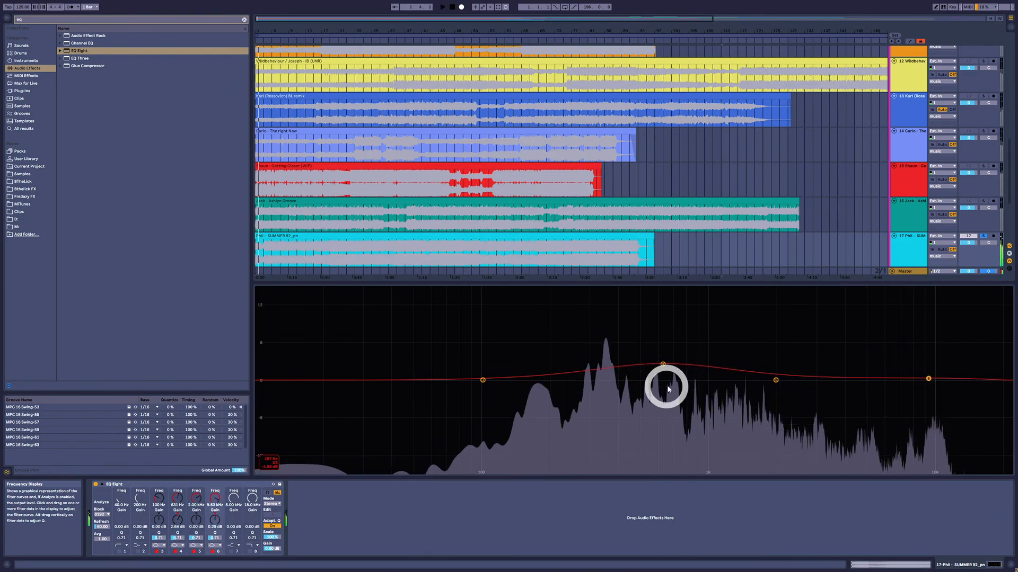
{"action": "left_click_drag", "start_coordinate": [776, 380], "coordinate": [540, 365]}
Play SUMMER 92 from bar 15 while sweeping EQ Eight's band 5 up to about 713 Hz, and collapse the expanded display.
{"action": "left_click", "coordinate": [311, 252]}
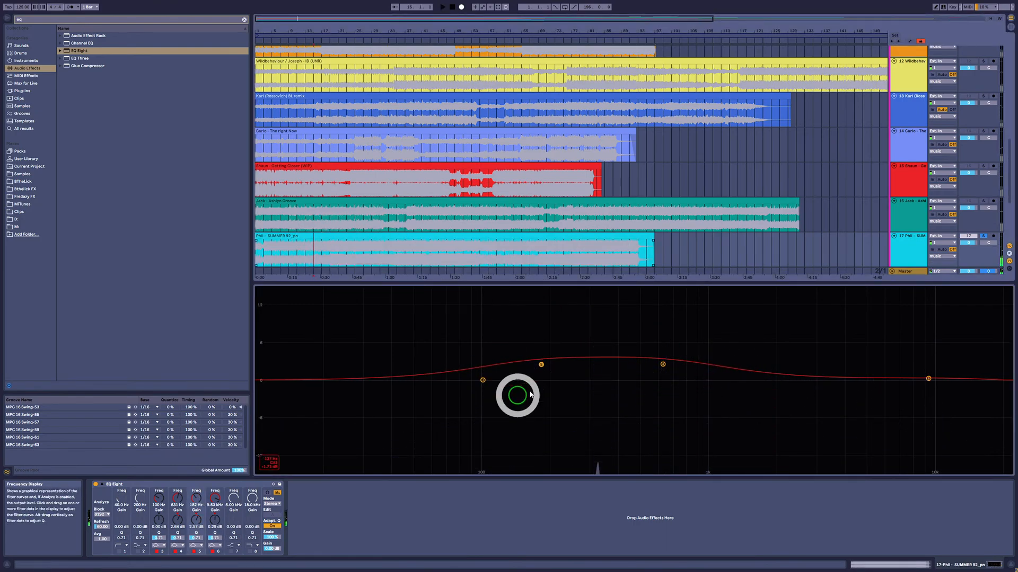
{"action": "key", "text": "space"}
{"action": "left_click_drag", "start_coordinate": [538, 366], "coordinate": [719, 348]}
{"action": "double_click", "coordinate": [743, 325]}
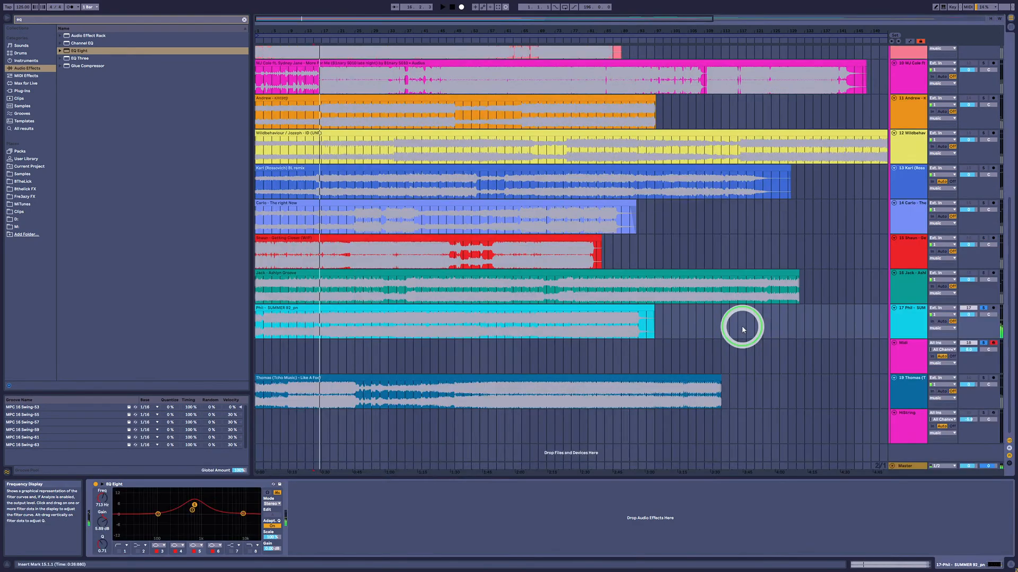
Delete the EQ Eight from the SUMMER 92 track.
{"action": "left_click", "coordinate": [743, 325]}
{"action": "left_click", "coordinate": [188, 485]}
{"action": "key", "text": "Delete"}
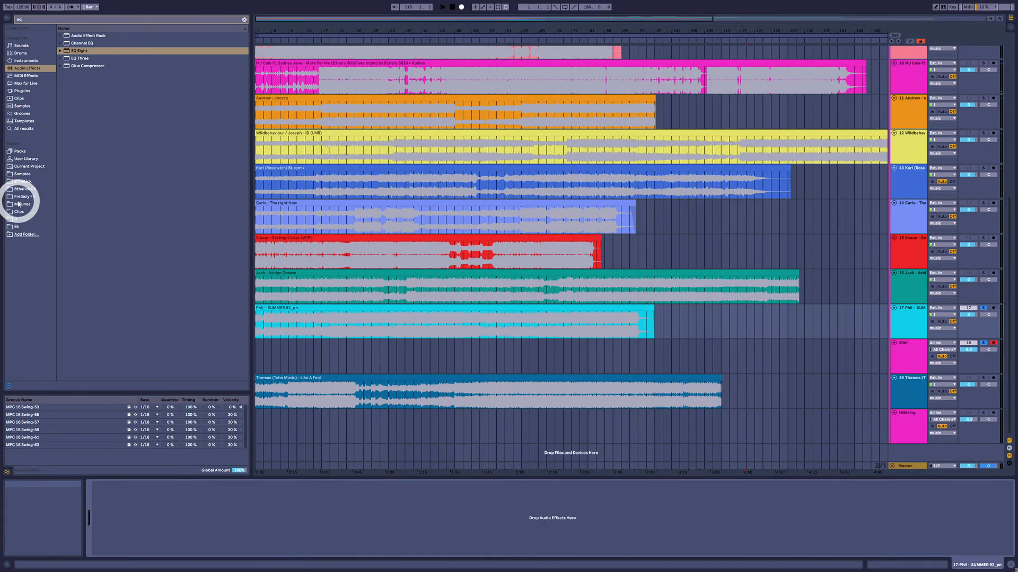
Search the audio effects for comp and add a Compressor to the SUMMER 92 track.
{"action": "left_click", "coordinate": [17, 20]}
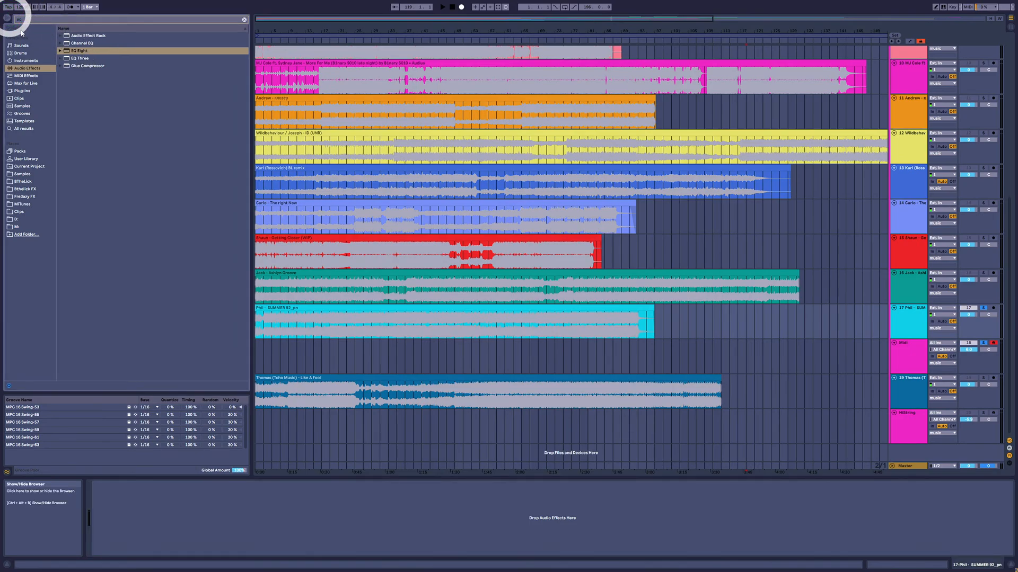
{"action": "key", "text": "BackSpace"}
{"action": "key", "text": "BackSpace"}
{"action": "type", "text": "copmp"}
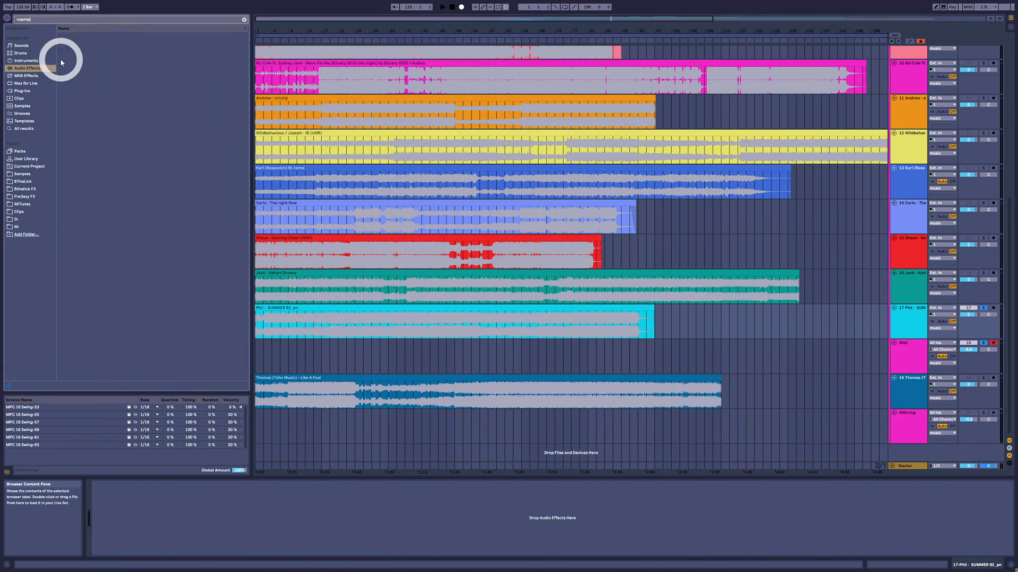
{"action": "left_click", "coordinate": [44, 22]}
{"action": "key", "text": "BackSpace"}
{"action": "key", "text": "BackSpace"}
{"action": "key", "text": "BackSpace"}
{"action": "key", "text": "BackSpace"}
{"action": "key", "text": "BackSpace"}
{"action": "key", "text": "BackSpace"}
{"action": "key", "text": "BackSpace"}
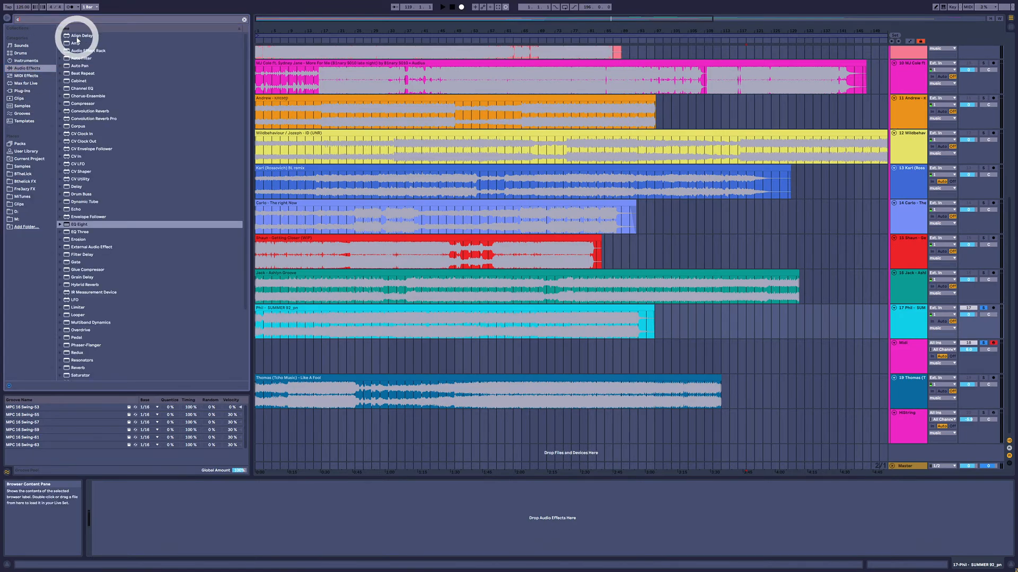
{"action": "type", "text": "comp"}
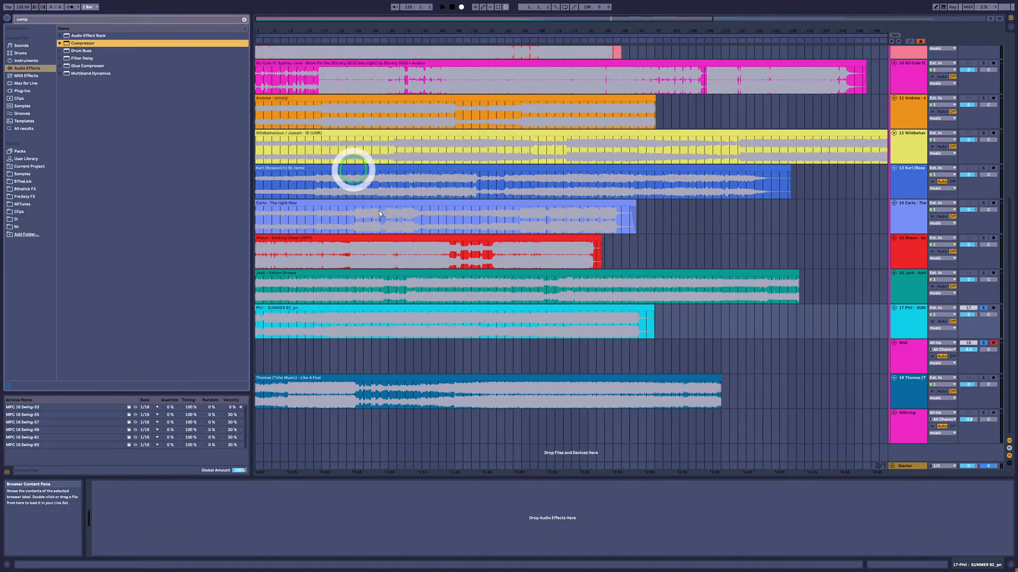
{"action": "key", "text": "Return"}
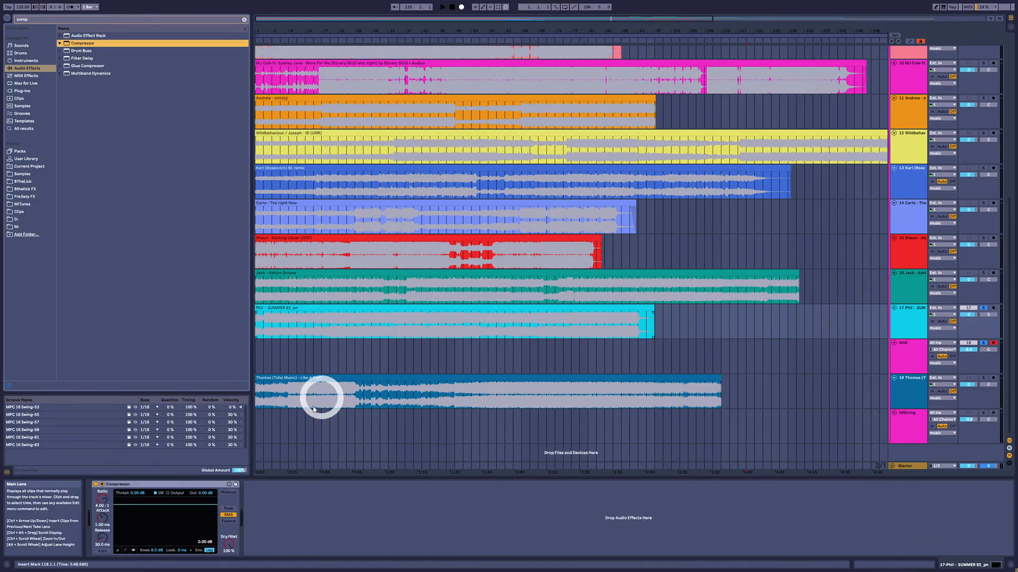
Set the Compressor's knee to about 6.2 dB and switch its detection to Peak and back to RMS.
{"action": "left_click", "coordinate": [144, 485]}
{"action": "key", "text": "space"}
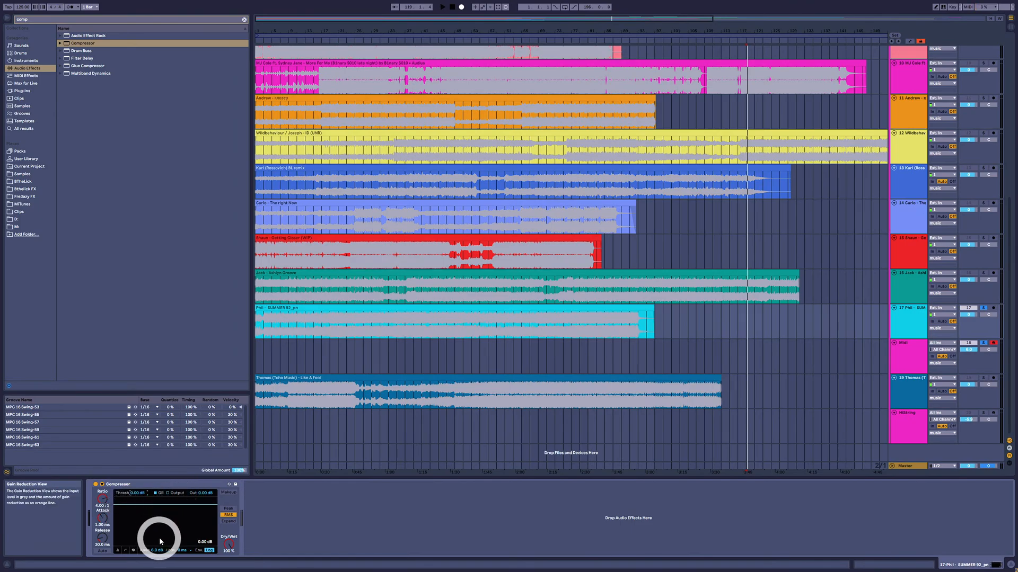
{"action": "left_click_drag", "start_coordinate": [156, 550], "coordinate": [156, 549]}
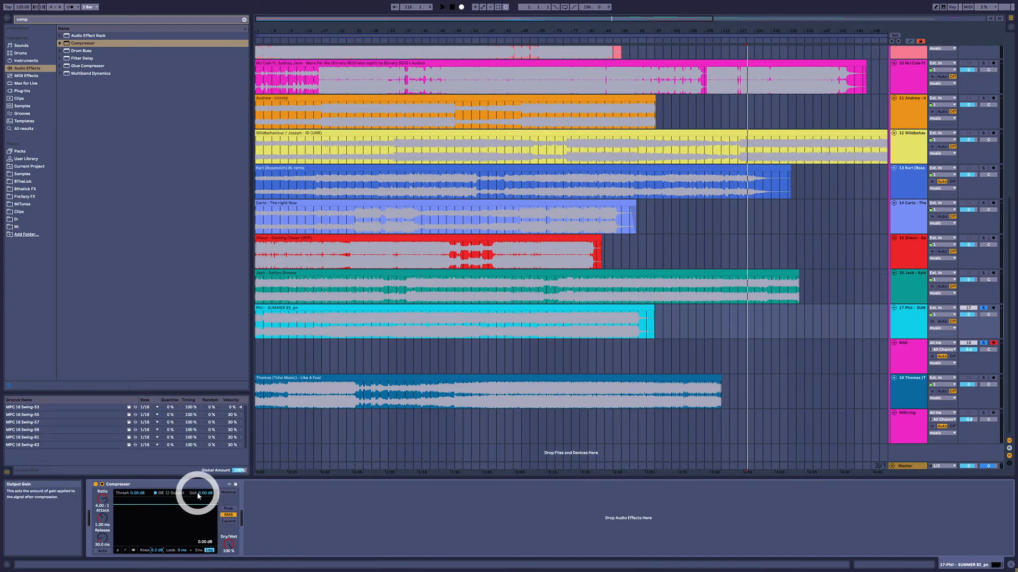
{"action": "left_click", "coordinate": [229, 508]}
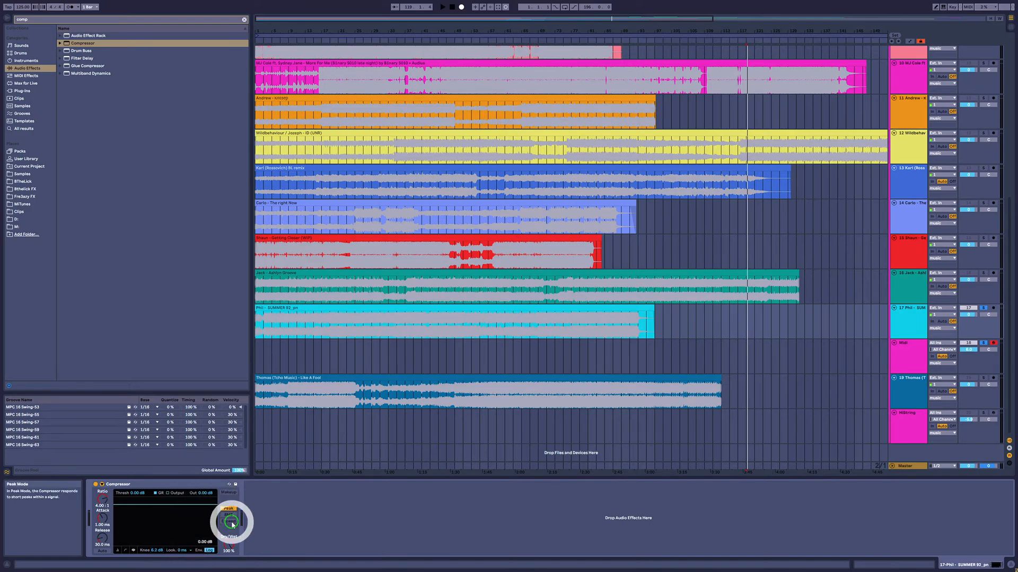
{"action": "left_click", "coordinate": [229, 515]}
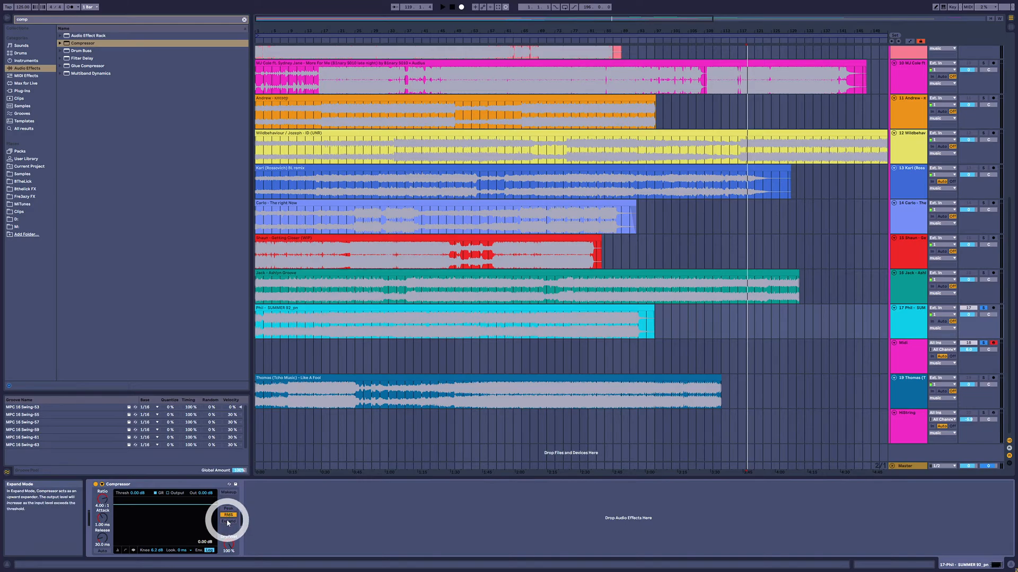
{"action": "left_click", "coordinate": [185, 485]}
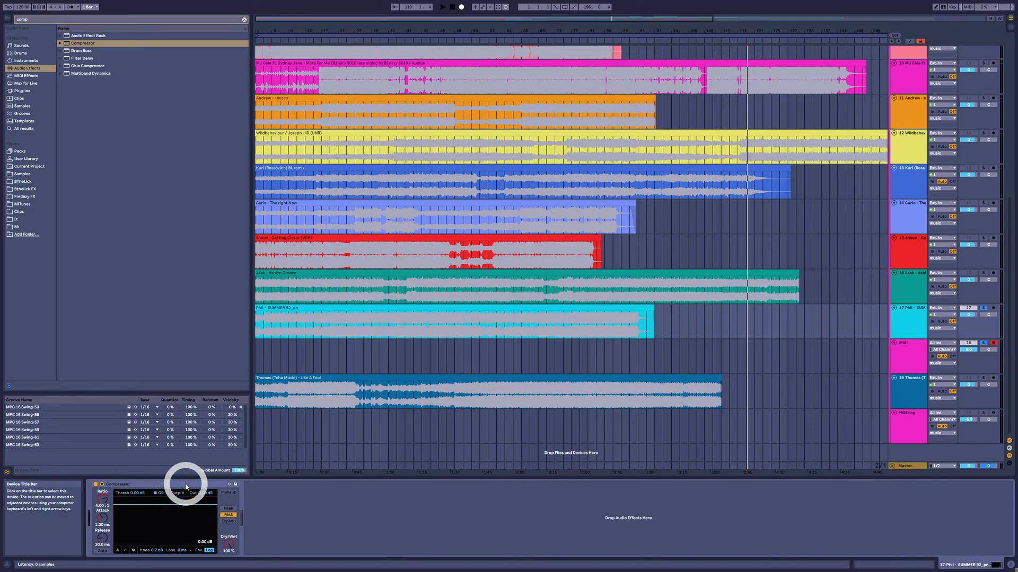
Raise the Compressor's release time, switch Auto Release on and off, and lower the release slightly.
{"action": "left_click_drag", "start_coordinate": [102, 536], "coordinate": [101, 525]}
{"action": "left_click", "coordinate": [103, 552]}
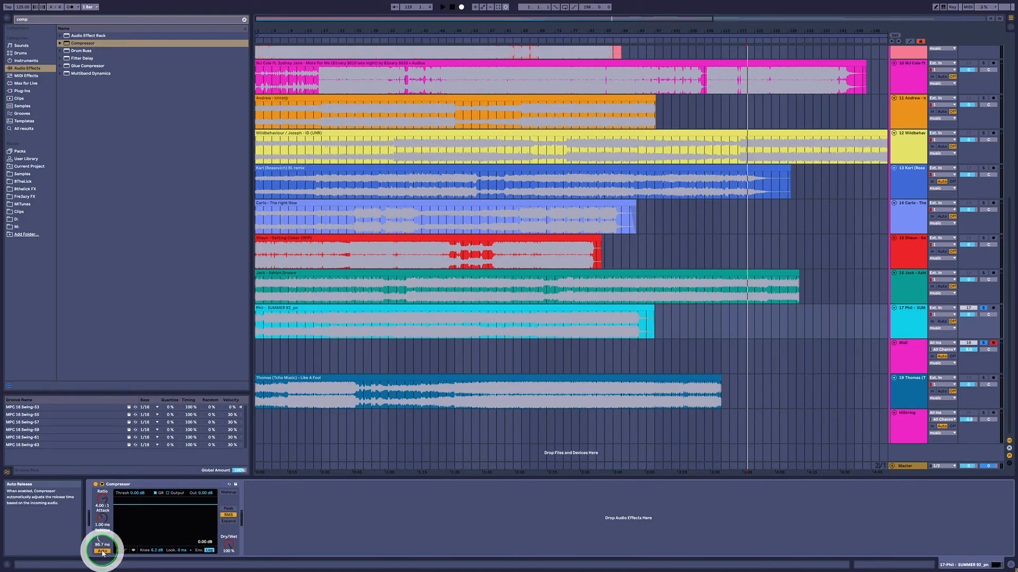
{"action": "left_click", "coordinate": [102, 551]}
{"action": "left_click_drag", "start_coordinate": [104, 535], "coordinate": [103, 540]}
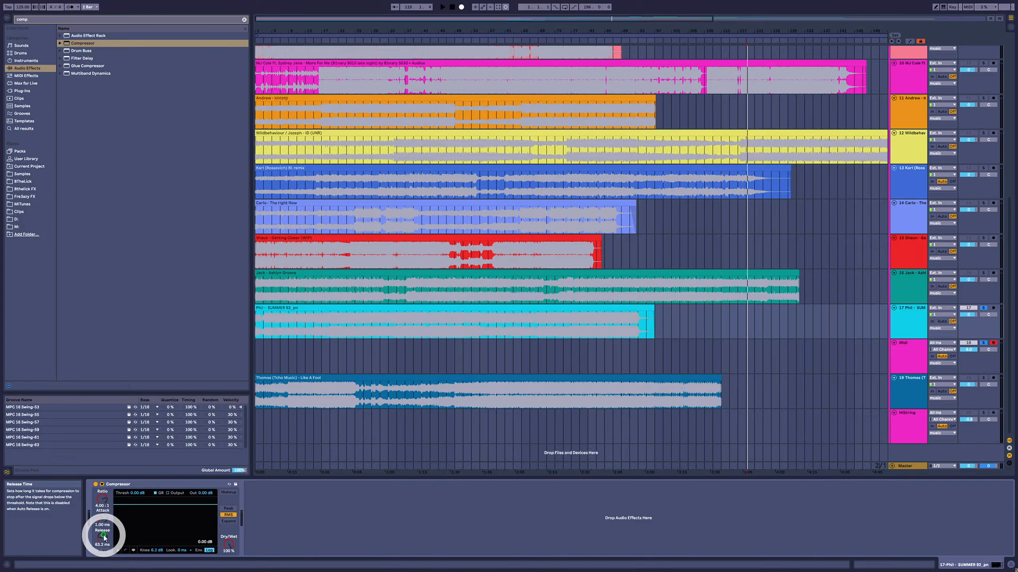
Delete the Compressor from the SUMMER 92 track and place the insert marker at bar 11 on its clip.
{"action": "left_click", "coordinate": [148, 485]}
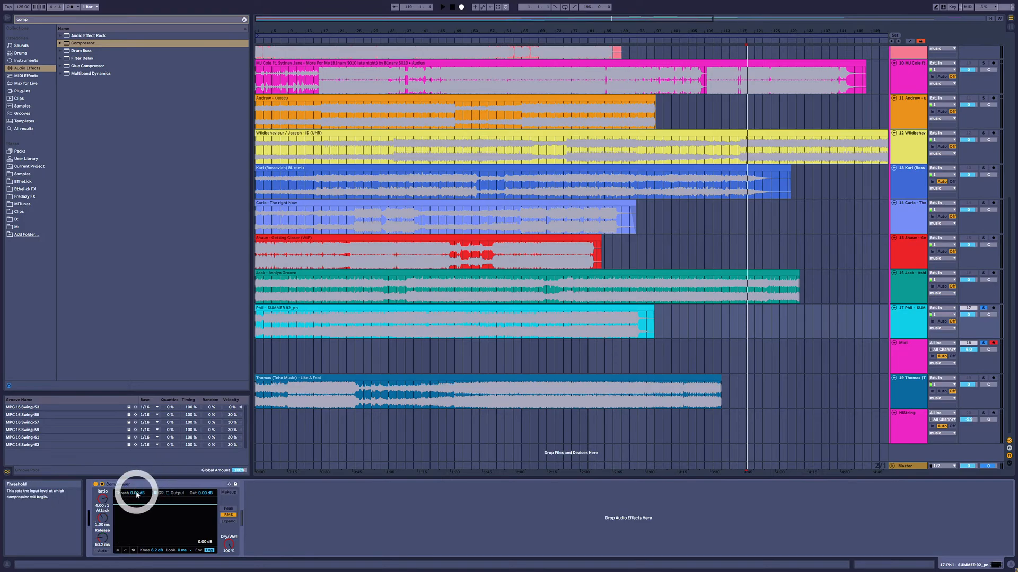
{"action": "key", "text": "Delete"}
{"action": "left_click", "coordinate": [273, 397]}
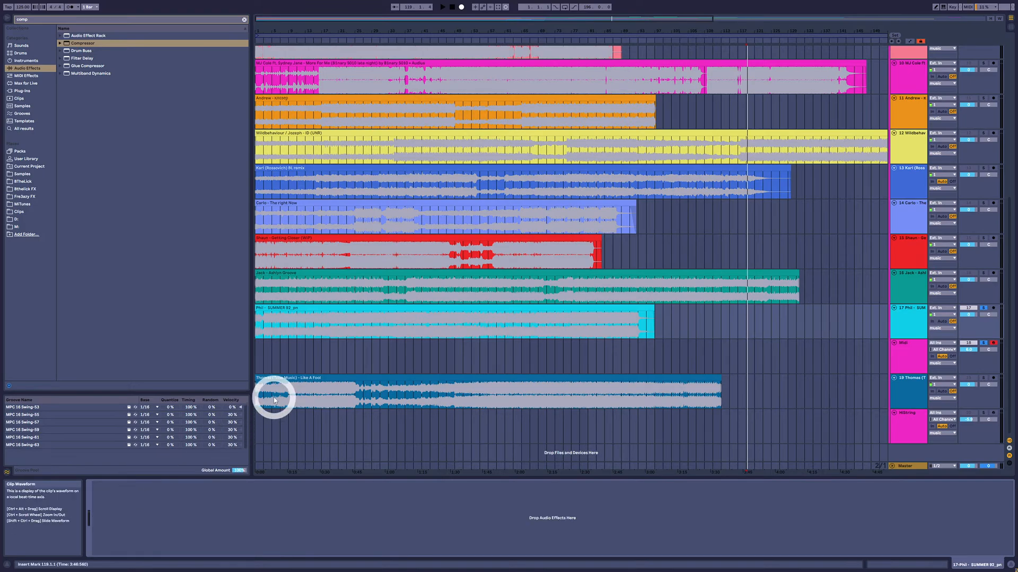
{"action": "left_click", "coordinate": [298, 334]}
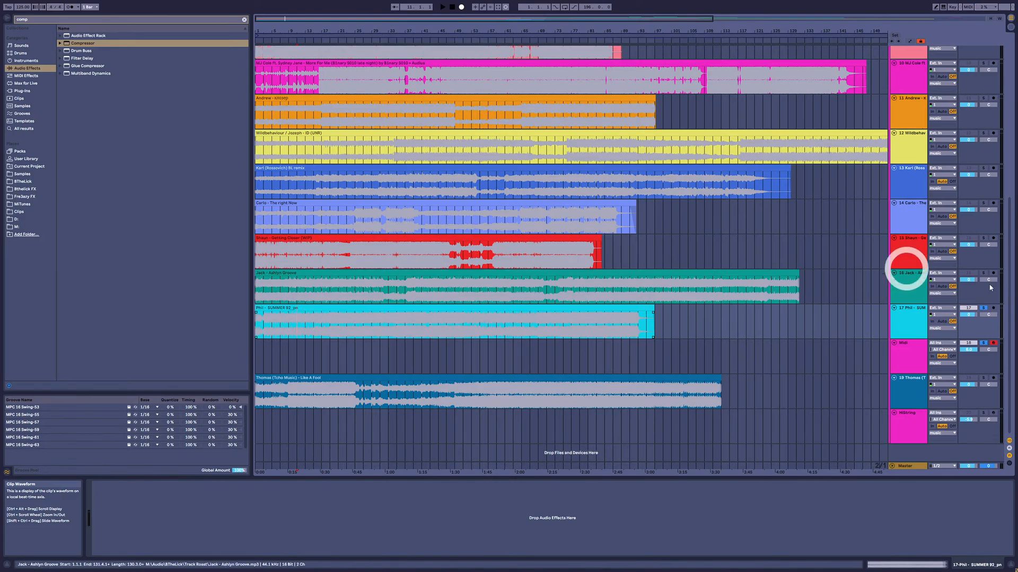
Turn off solo on the Midi track and select that track.
{"action": "left_click", "coordinate": [982, 342]}
{"action": "left_click", "coordinate": [920, 344]}
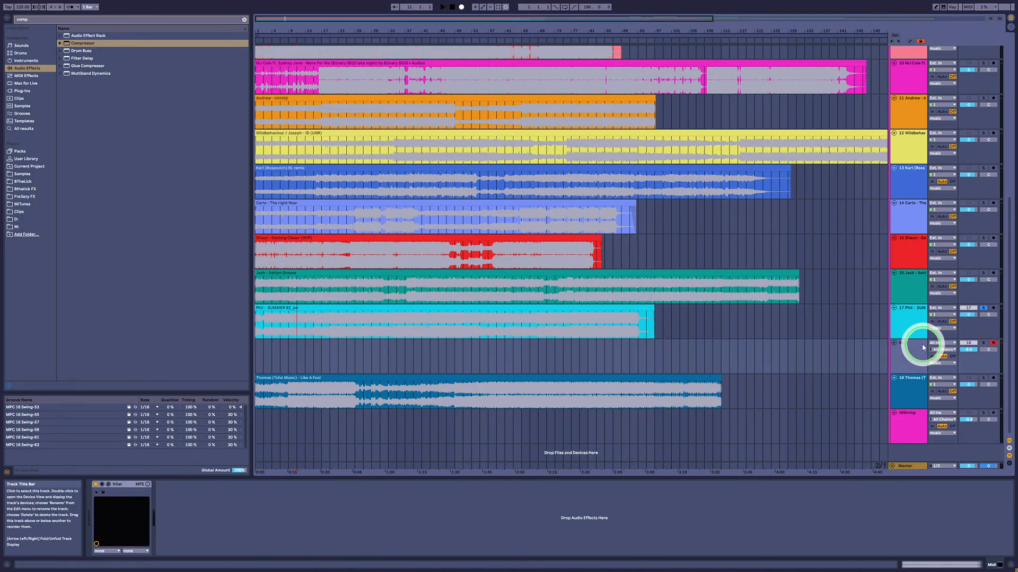
Select the SUMMER 92 track and mark positions at bars 47 and 79 on its clip.
{"action": "left_click", "coordinate": [917, 321]}
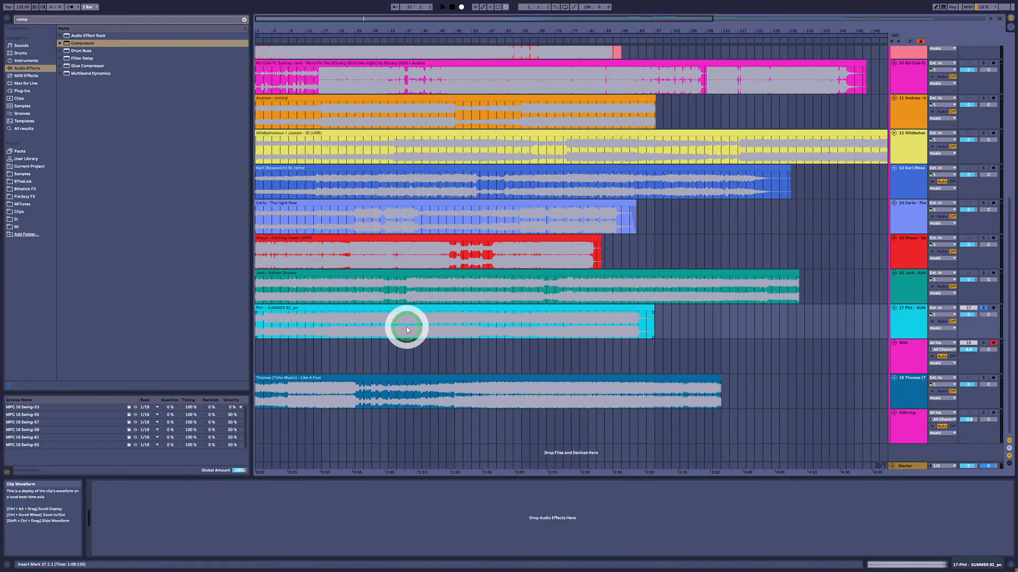
{"action": "left_click", "coordinate": [448, 324]}
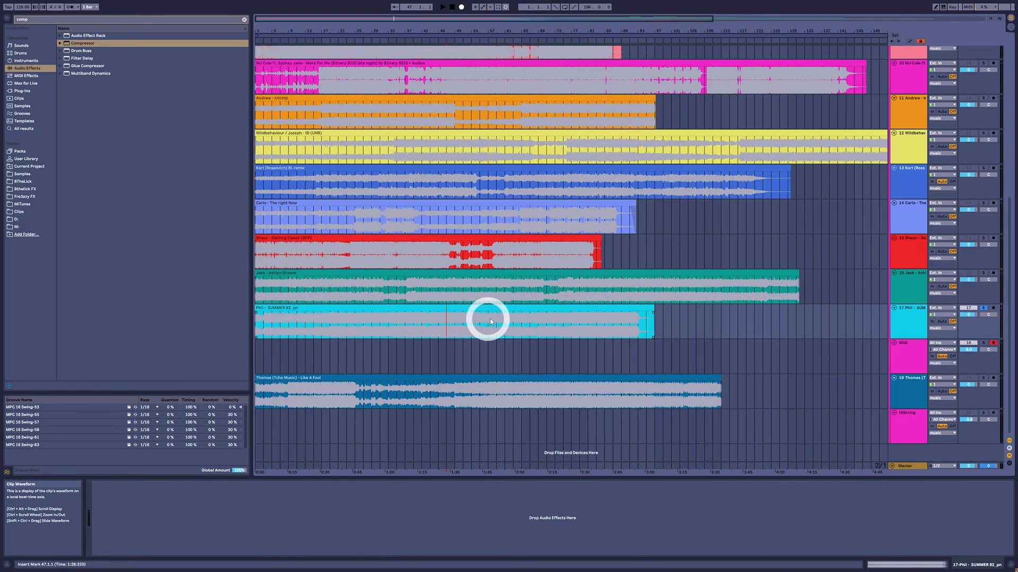
{"action": "left_click", "coordinate": [577, 329]}
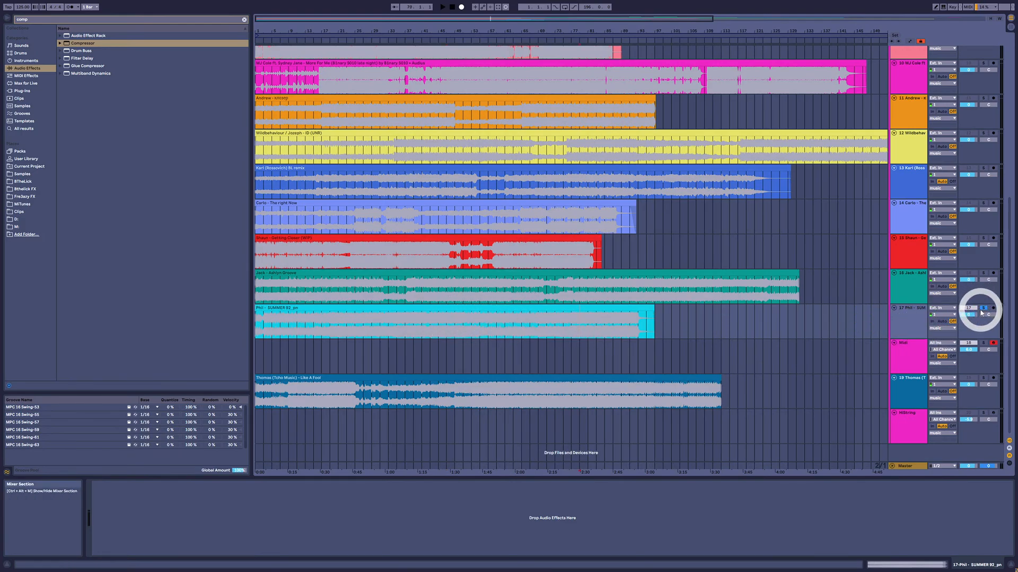
Select the Midi track and highlight Glue Compressor and Compressor among the audio effects.
{"action": "left_click", "coordinate": [909, 340]}
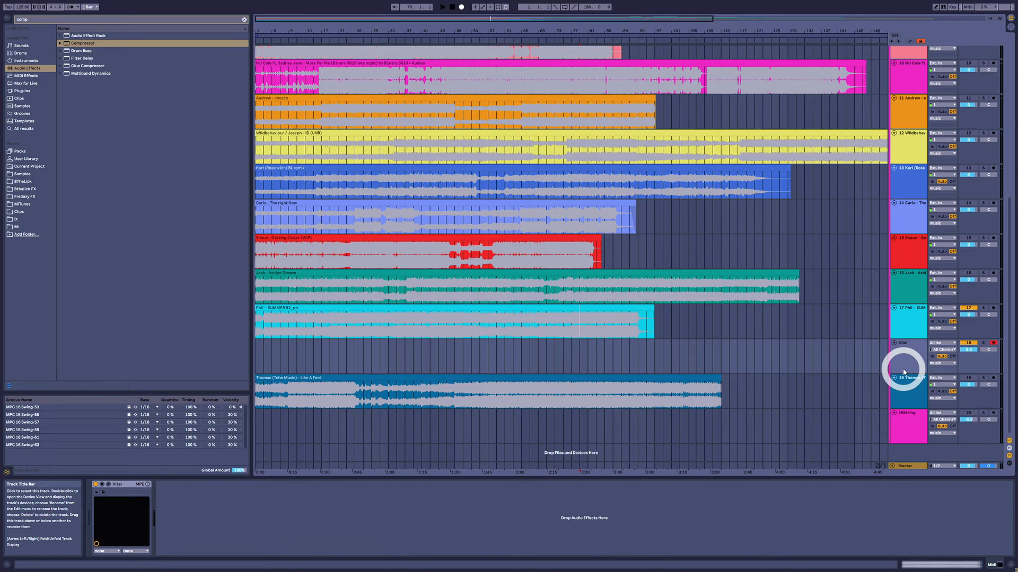
{"action": "left_click", "coordinate": [97, 66]}
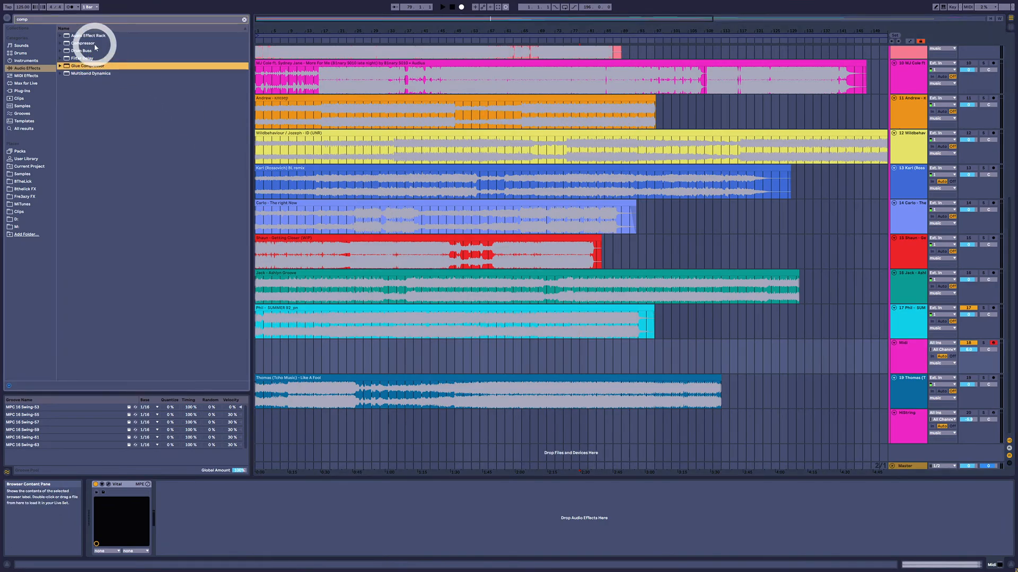
{"action": "left_click", "coordinate": [92, 44]}
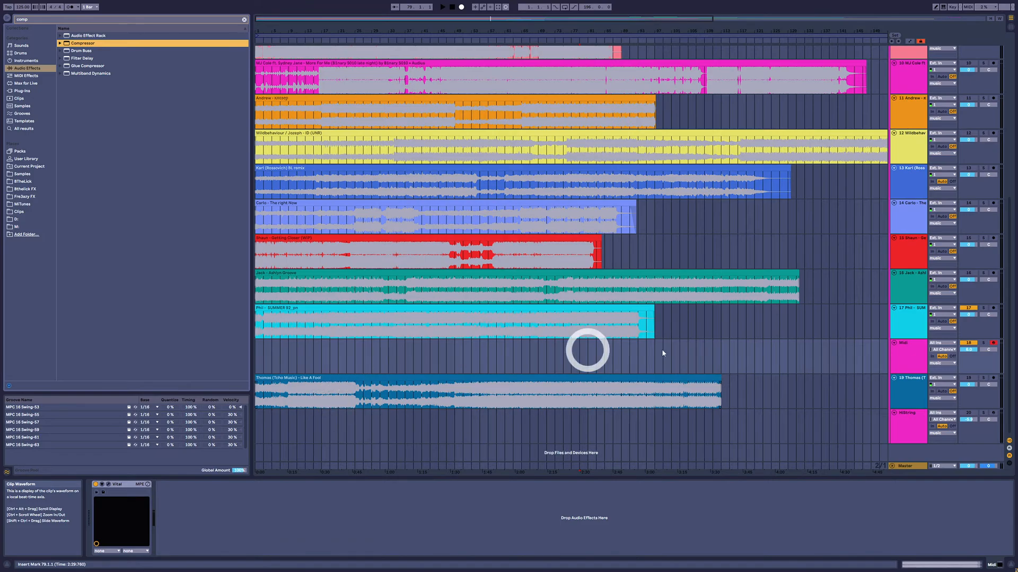
Mark positions in the second half of the SUMMER 92 clip, starting at bar 57.
{"action": "left_click", "coordinate": [492, 323]}
{"action": "left_click", "coordinate": [492, 321]}
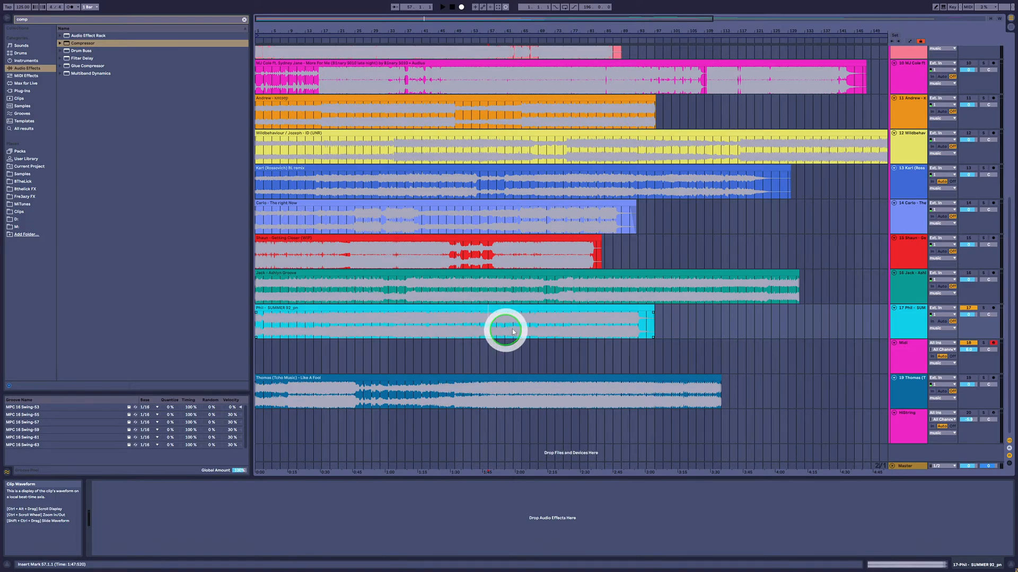
{"action": "left_click", "coordinate": [556, 328]}
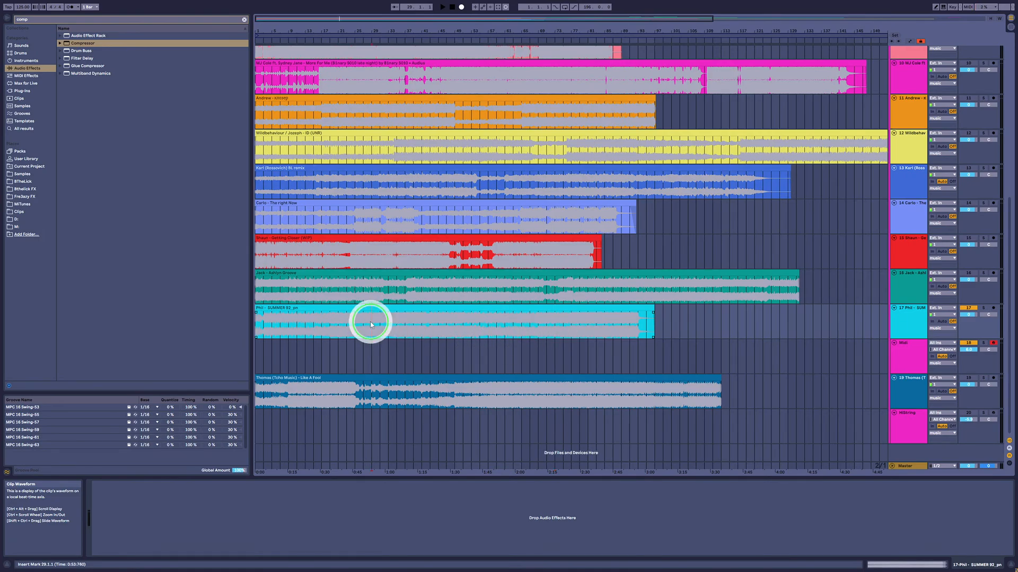
Play SUMMER 92 from bar 21, stop playback and select its whole clip.
{"action": "left_click", "coordinate": [396, 328]}
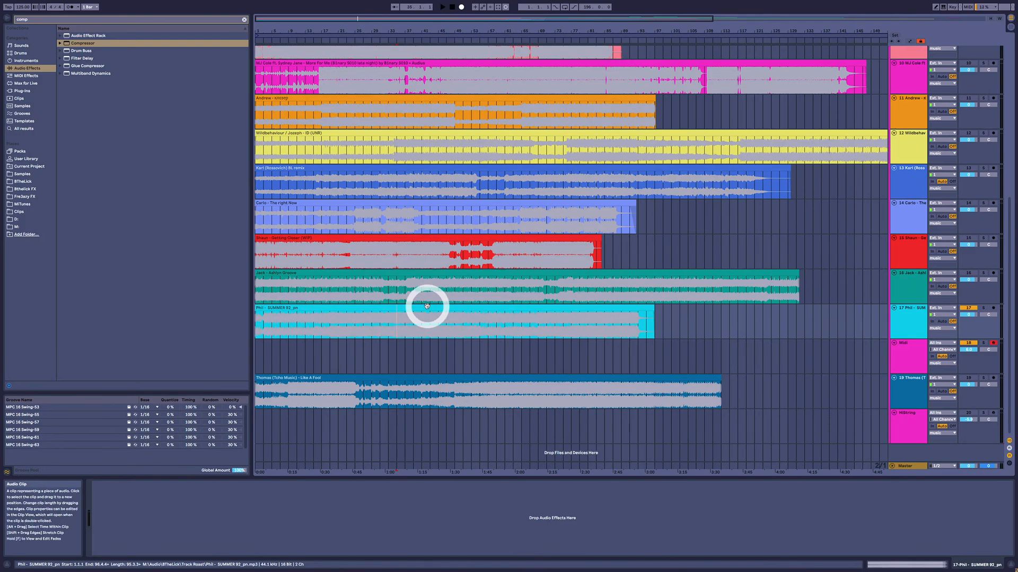
{"action": "left_click", "coordinate": [318, 332]}
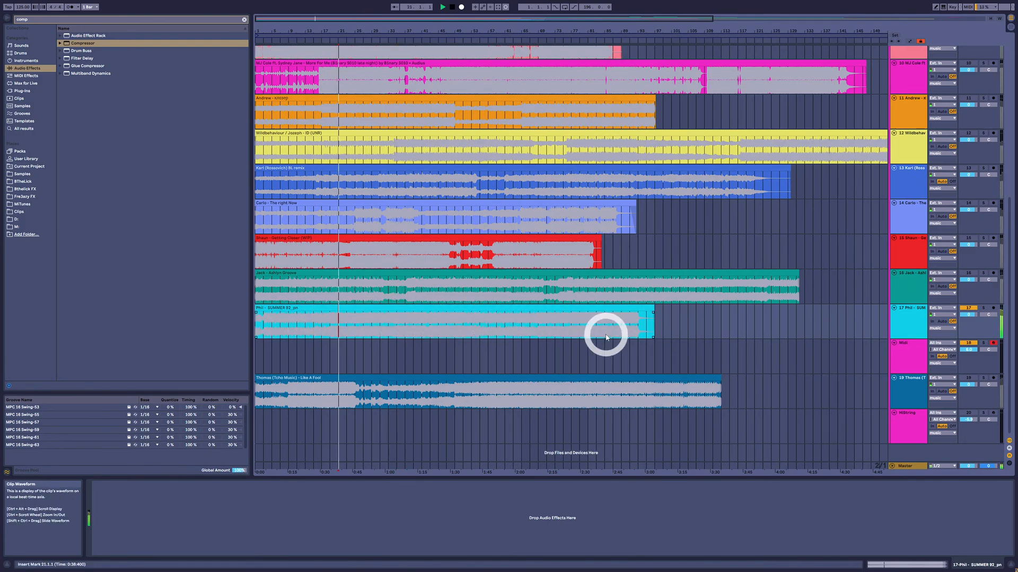
{"action": "left_click", "coordinate": [388, 308]}
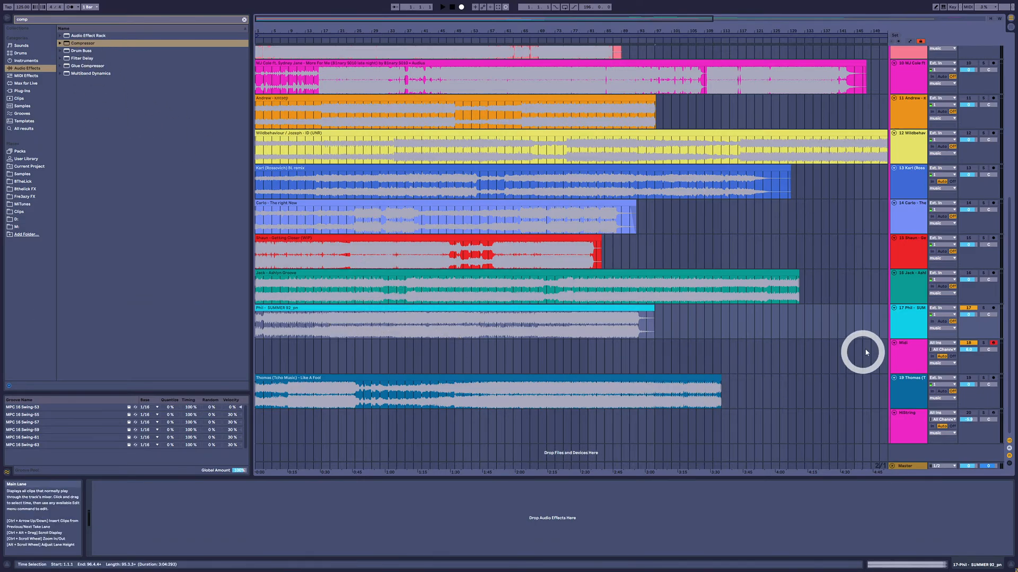
Activate the Like A Fool track, deactivate SUMMER 92 and select the entire Like A Fool clip.
{"action": "left_click", "coordinate": [909, 374]}
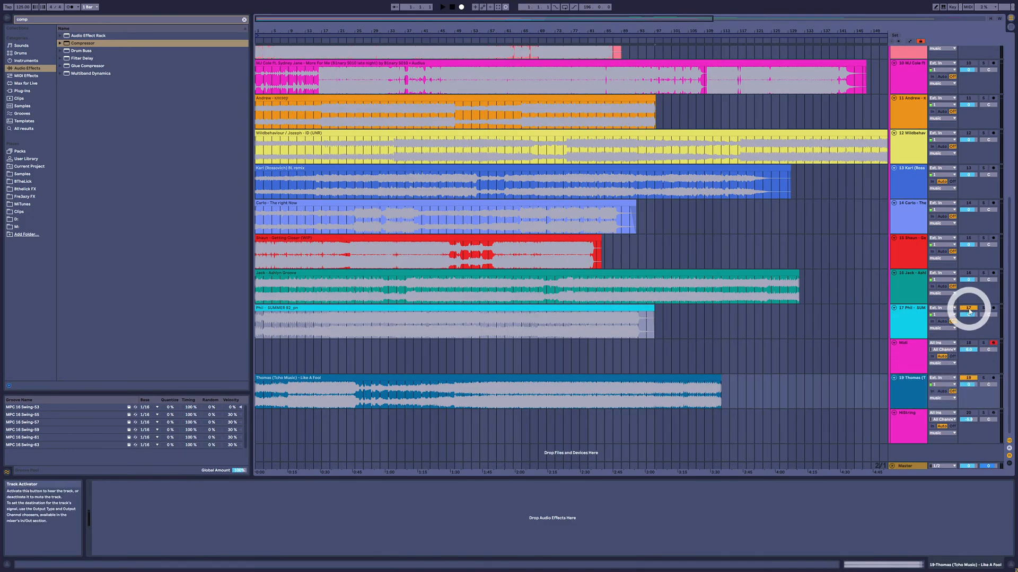
{"action": "left_click", "coordinate": [298, 375]}
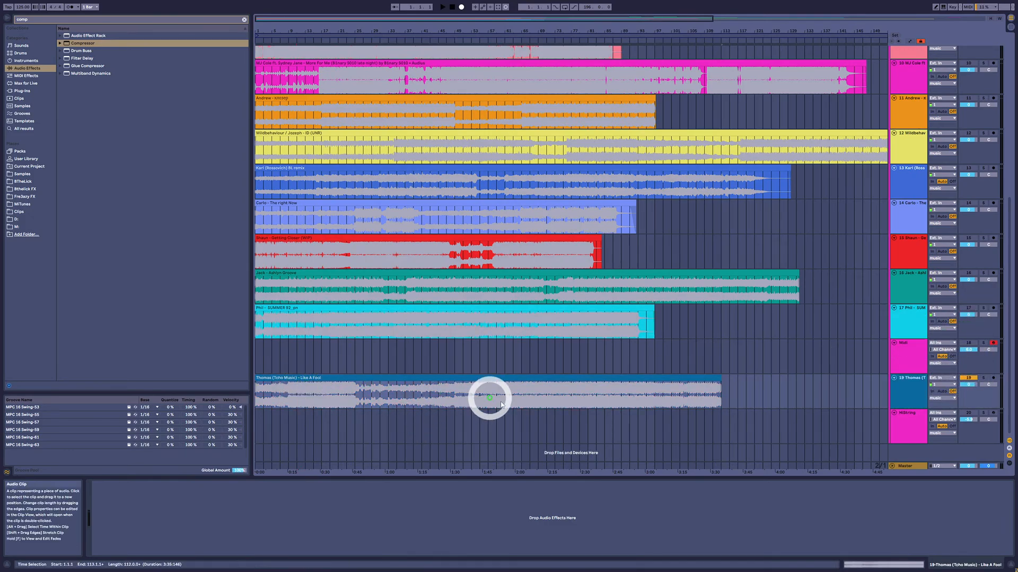
Mark positions on the SUMMER 92 clip, including bars 81, 35 and 3.
{"action": "left_click", "coordinate": [607, 330]}
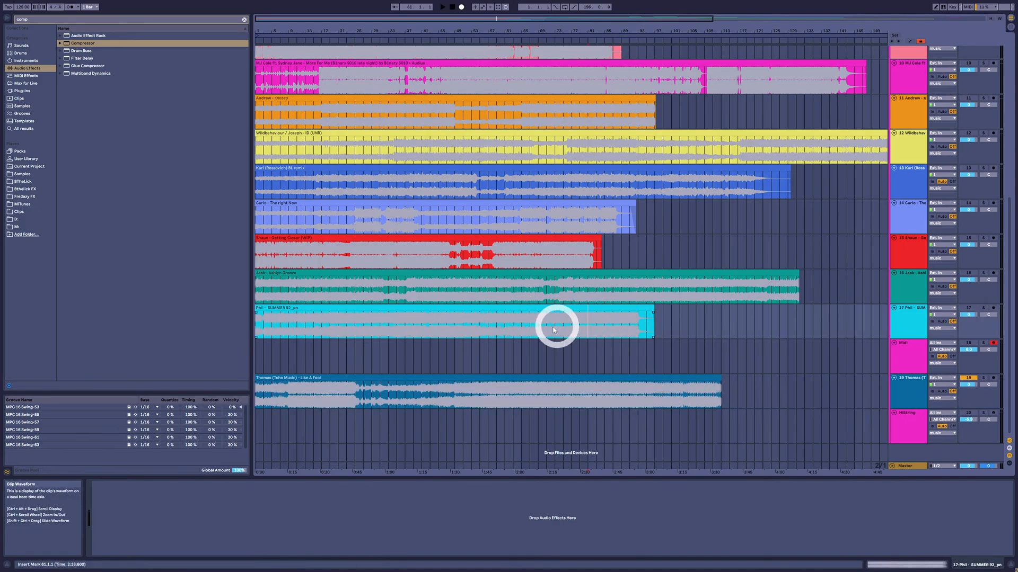
{"action": "left_click", "coordinate": [454, 324]}
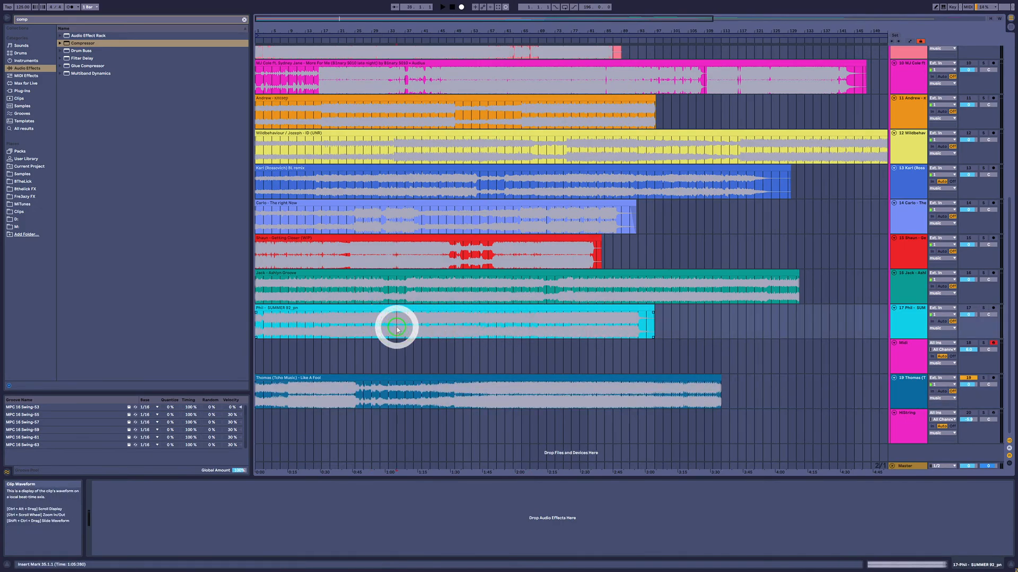
{"action": "left_click", "coordinate": [397, 327]}
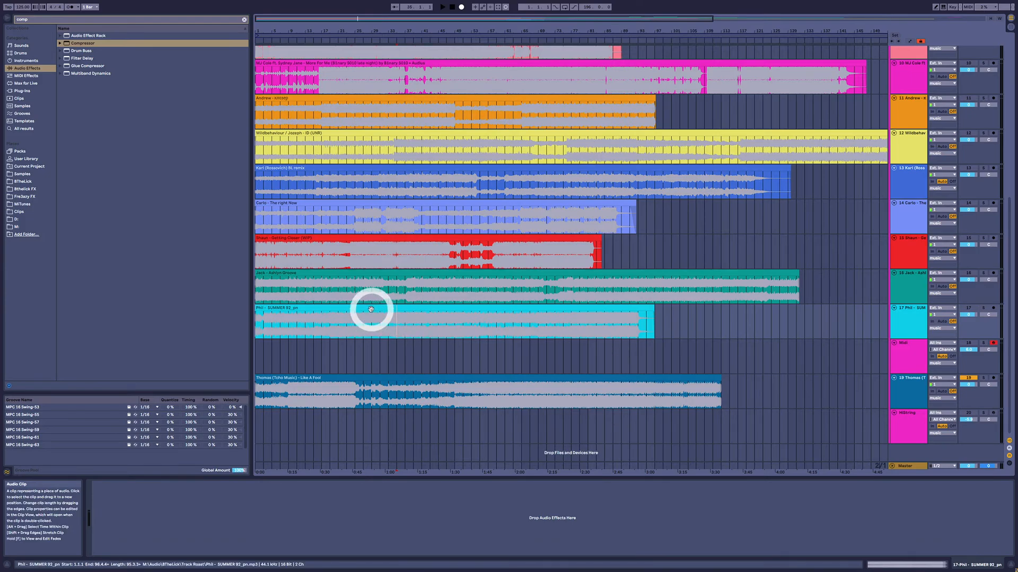
{"action": "left_click", "coordinate": [265, 315]}
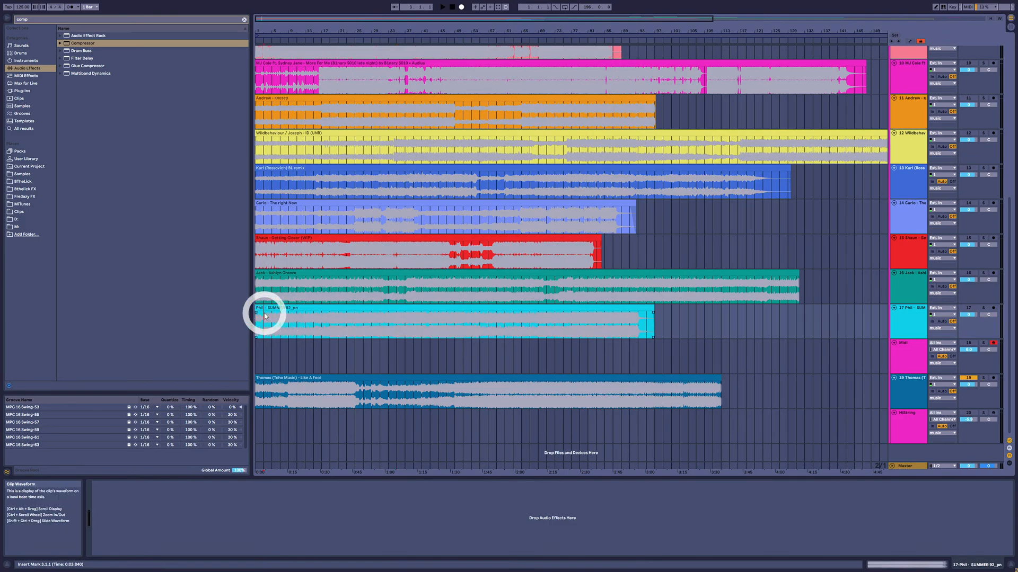
Activate the Midi track below SUMMER 92 and mark bars 37 and 25 on the SUMMER 92 clip.
{"action": "scroll", "coordinate": [860, 416], "scroll_direction": "up", "scroll_amount": 1}
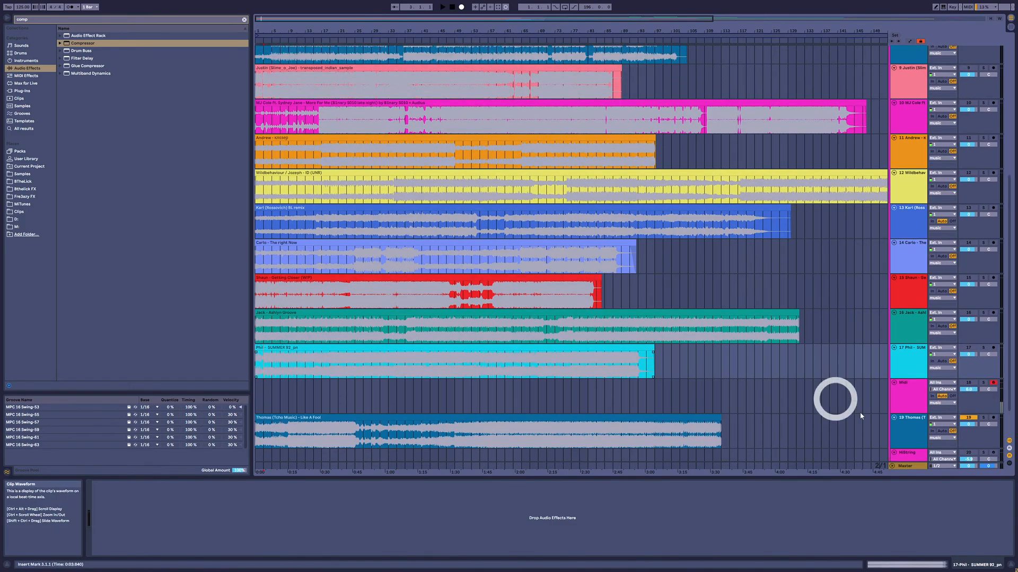
{"action": "left_click", "coordinate": [968, 383]}
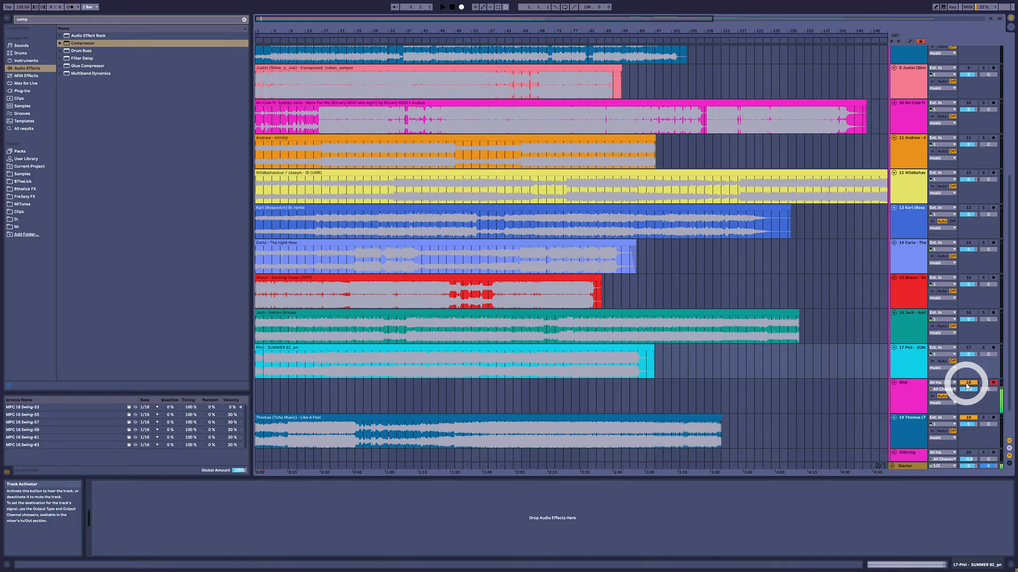
{"action": "left_click", "coordinate": [385, 389]}
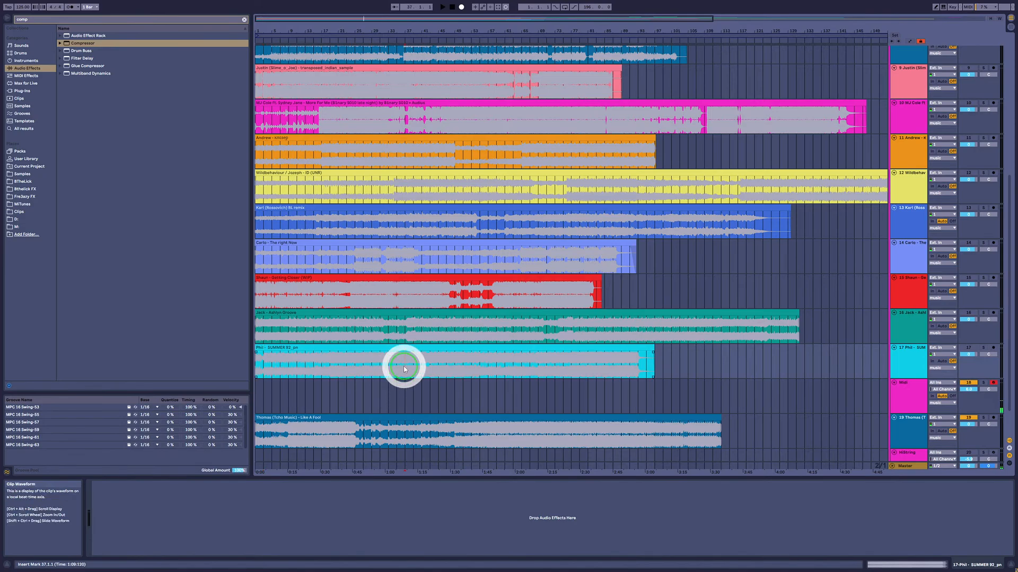
{"action": "left_click", "coordinate": [355, 351]}
{"action": "scroll", "coordinate": [369, 406], "scroll_direction": "down", "scroll_amount": 1}
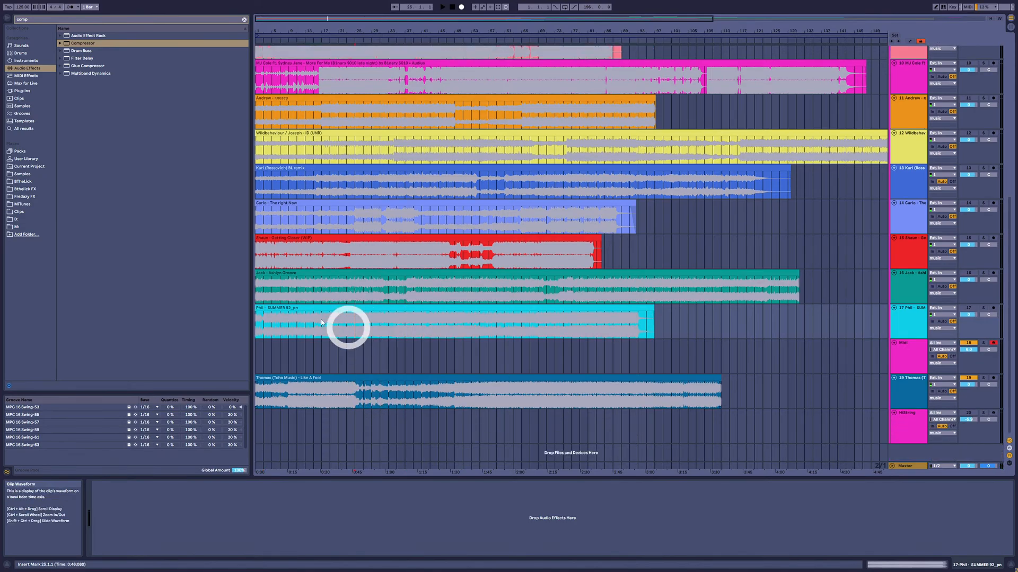
Select the Midi track, return to the Like A Fool track and mark bar 9 on its clip.
{"action": "left_click", "coordinate": [903, 382]}
{"action": "left_click", "coordinate": [911, 352]}
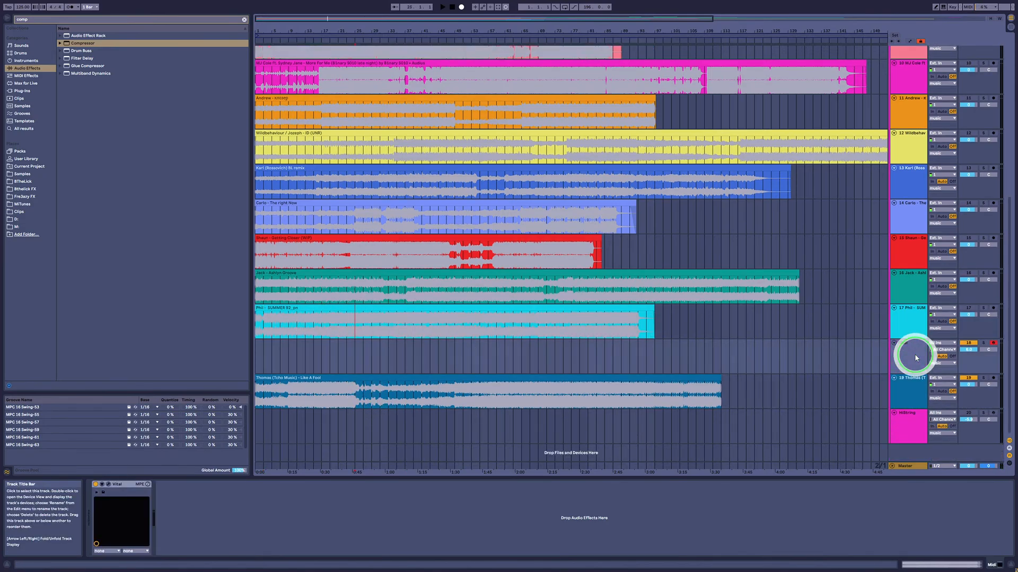
{"action": "left_click", "coordinate": [908, 390]}
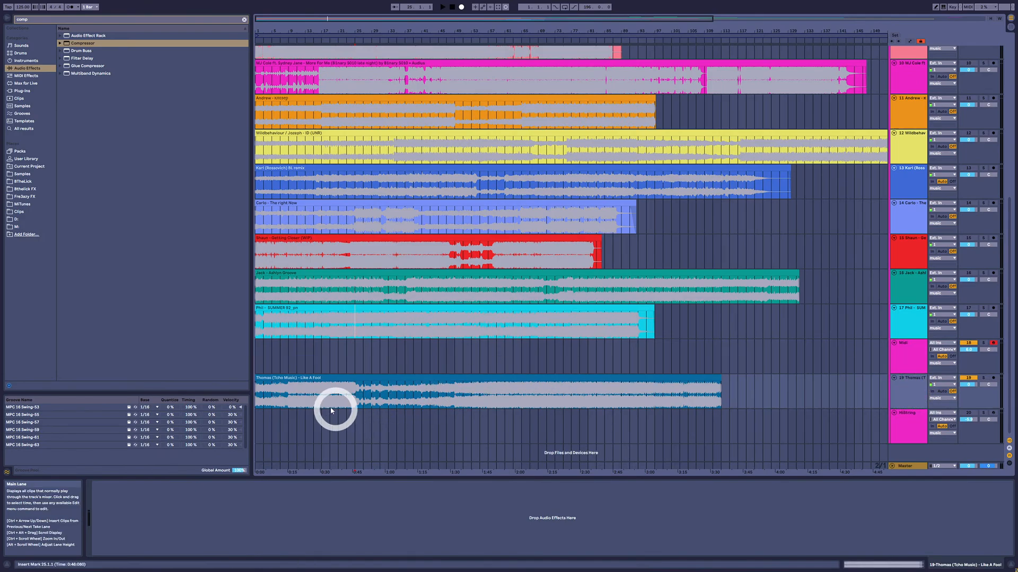
{"action": "mouse_move", "coordinate": [289, 390]}
{"action": "left_mouse_down"}
{"action": "mouse_move", "coordinate": [730, 392]}
{"action": "mouse_move", "coordinate": [245, 385]}
{"action": "mouse_move", "coordinate": [295, 392]}
{"action": "left_mouse_up"}
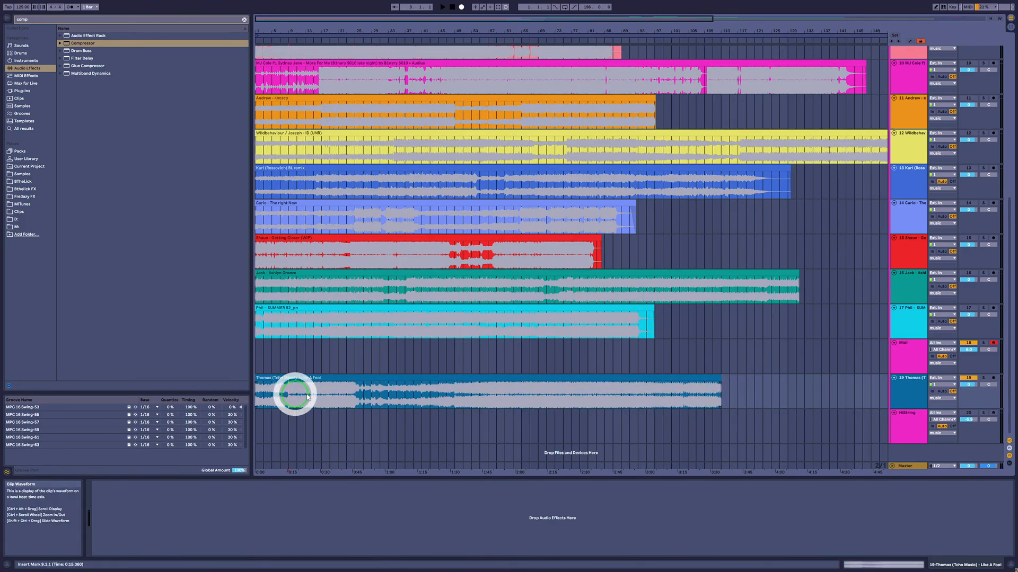
Show the Midi track's instrument, return to the Like A Fool track and select its whole clip.
{"action": "left_click", "coordinate": [919, 350]}
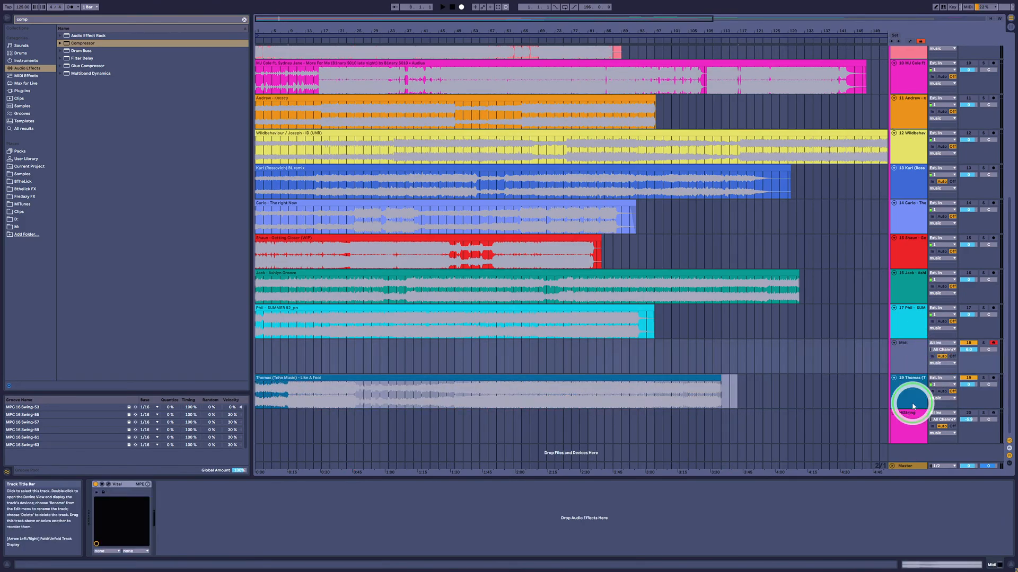
{"action": "left_click", "coordinate": [913, 403]}
{"action": "left_click", "coordinate": [360, 378]}
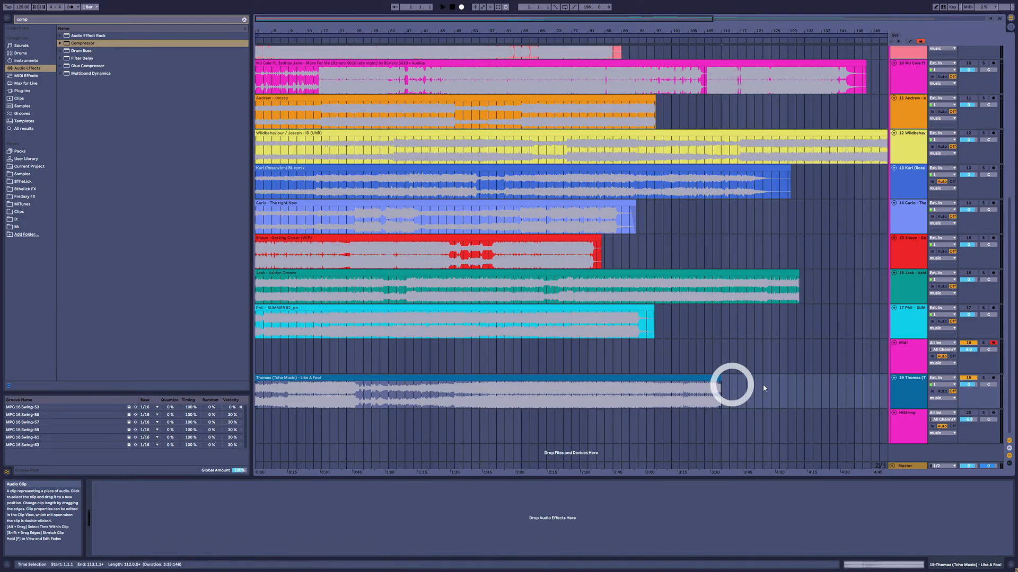
{"action": "left_click", "coordinate": [892, 385]}
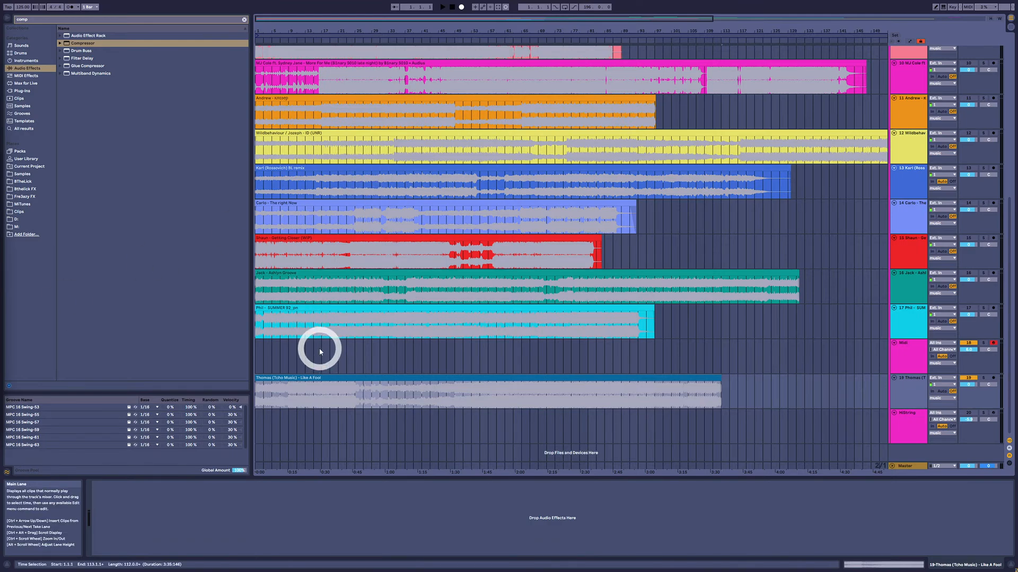
Deactivate the Midi track and play the Like A Fool clip from the beginning.
{"action": "left_click", "coordinate": [298, 378]}
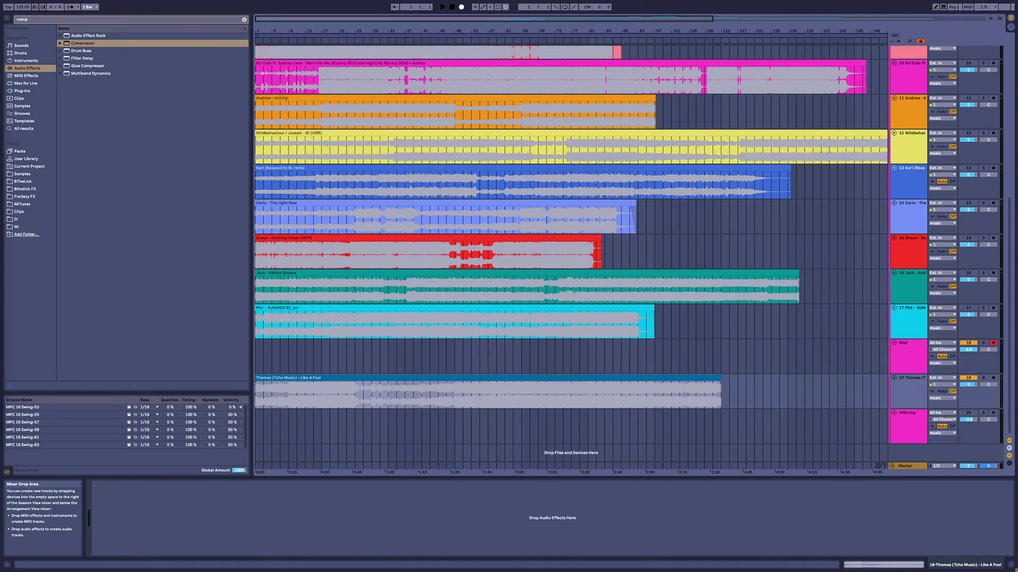
{"action": "left_click", "coordinate": [498, 386]}
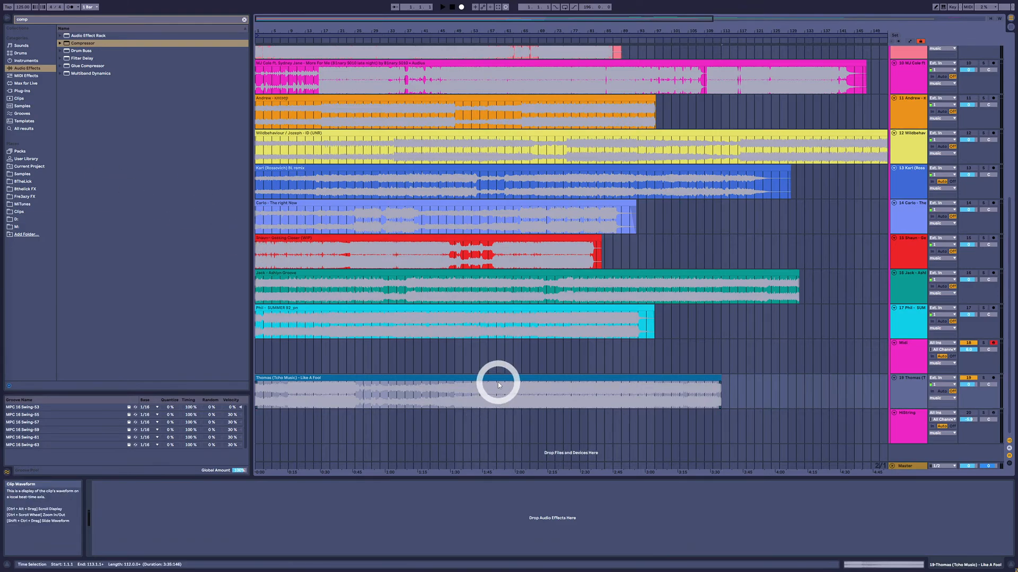
{"action": "left_click", "coordinate": [500, 378]}
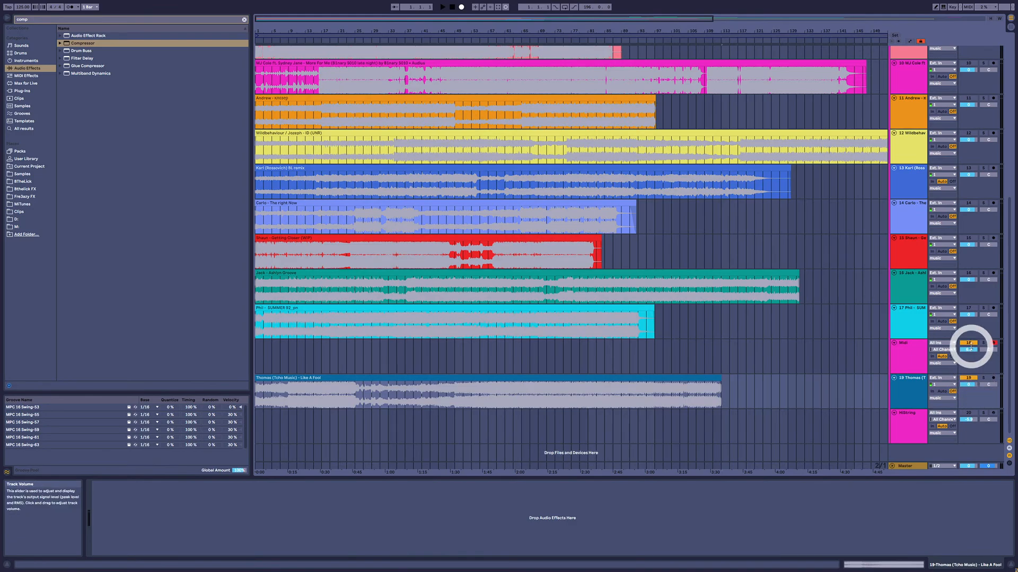
{"action": "key", "text": "space"}
{"action": "left_click", "coordinate": [312, 376]}
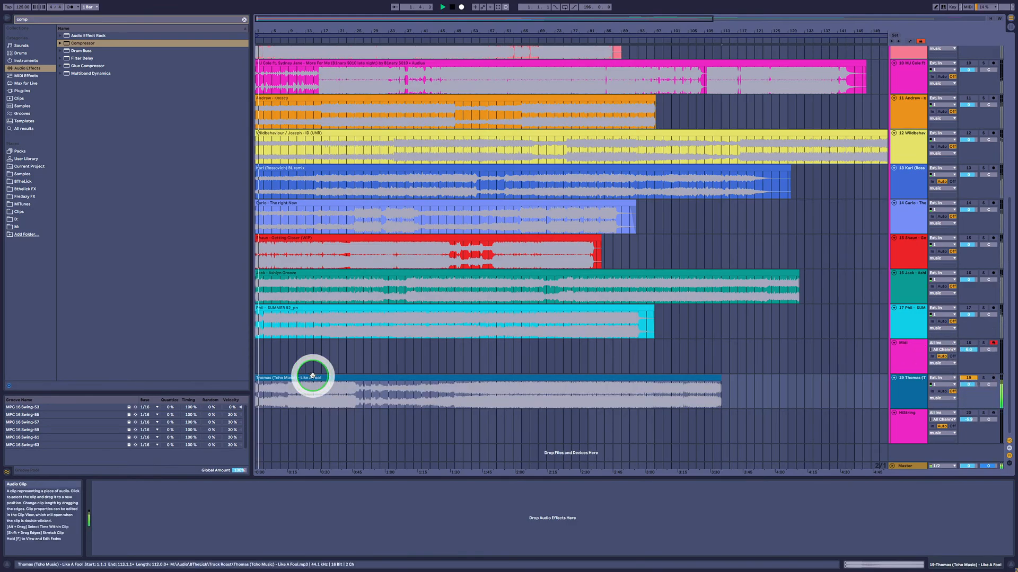
Arm the Instrument Rack track for live playing alongside Like A Fool and leave its solo off.
{"action": "scroll", "coordinate": [844, 284], "scroll_direction": "up", "scroll_amount": 8}
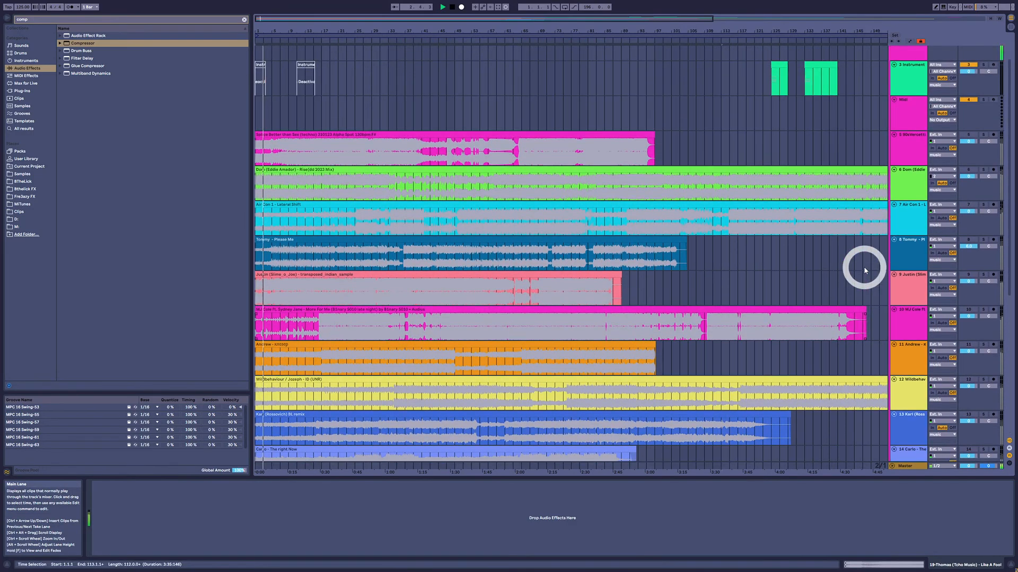
{"action": "scroll", "coordinate": [865, 271], "scroll_direction": "up", "scroll_amount": 1}
{"action": "left_click", "coordinate": [903, 122]}
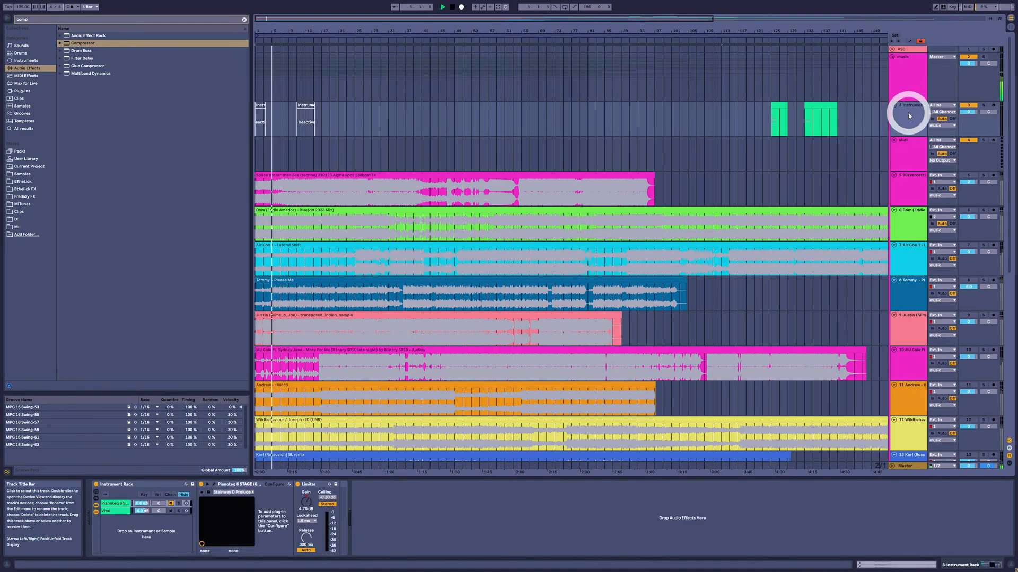
{"action": "left_click", "coordinate": [984, 106]}
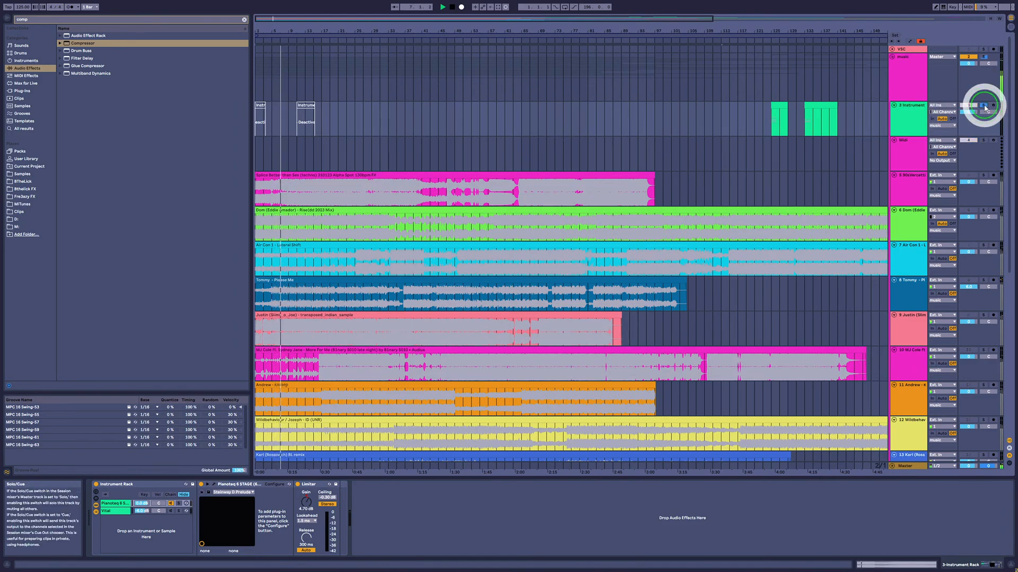
{"action": "left_click", "coordinate": [993, 107]}
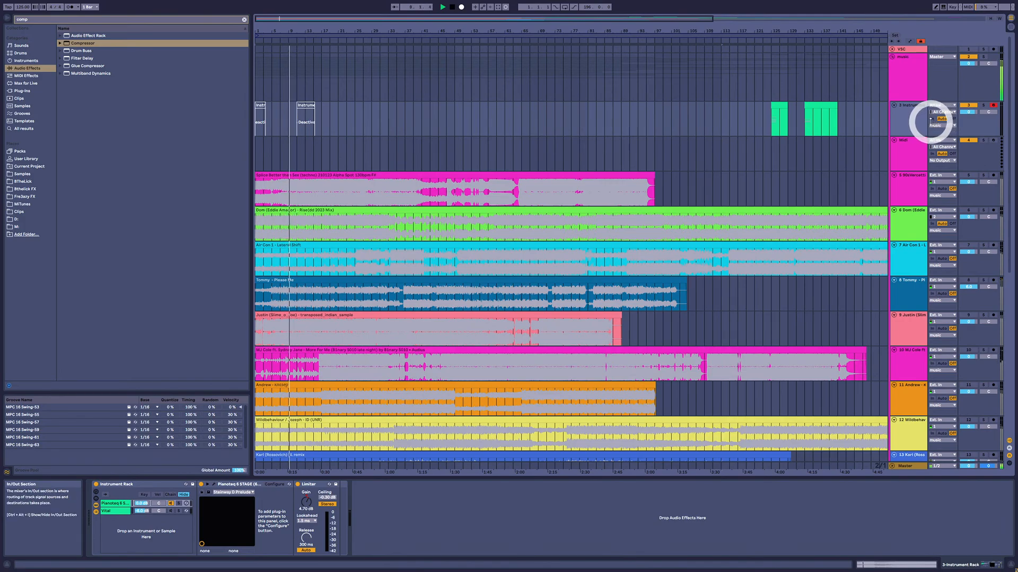
{"action": "left_click", "coordinate": [835, 141]}
{"action": "scroll", "coordinate": [436, 238], "scroll_direction": "down", "scroll_amount": 10}
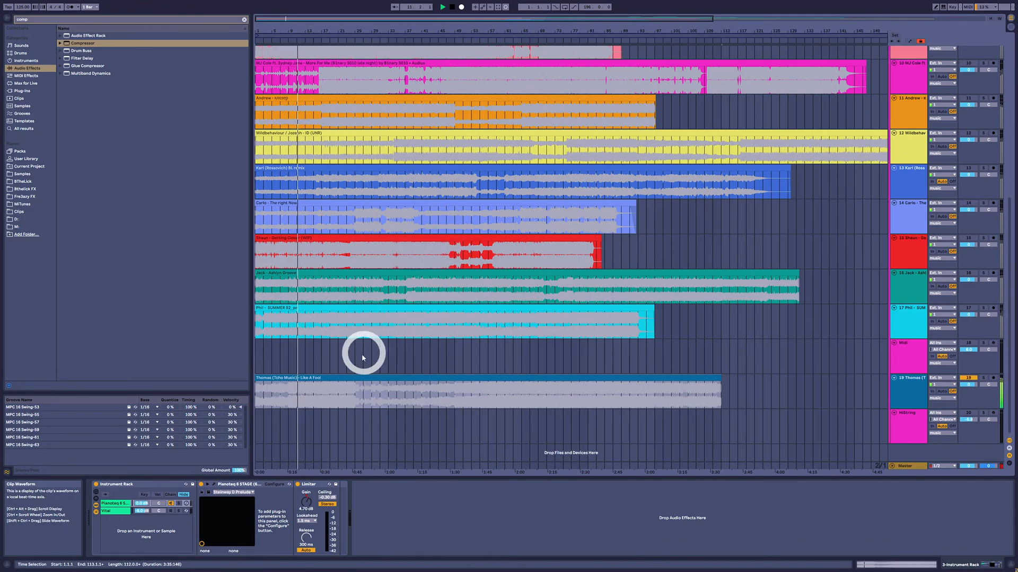
Stop playback, set the start position to bar 9 on the Like A Fool clip and play from there.
{"action": "scroll", "coordinate": [789, 161], "scroll_direction": "up", "scroll_amount": 3}
{"action": "scroll", "coordinate": [856, 132], "scroll_direction": "up", "scroll_amount": 8}
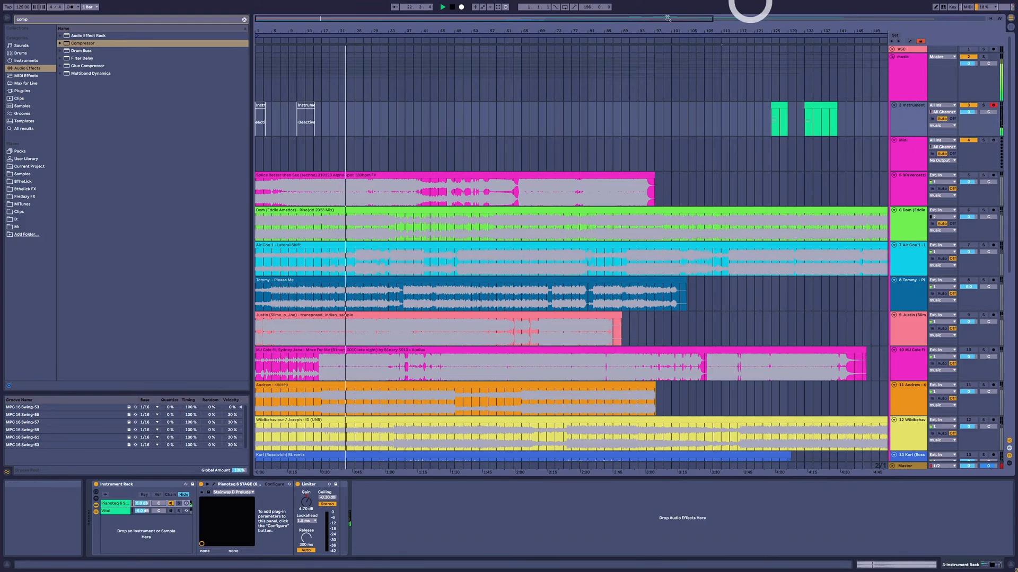
{"action": "scroll", "coordinate": [418, 174], "scroll_direction": "down", "scroll_amount": 10}
{"action": "scroll", "coordinate": [408, 232], "scroll_direction": "down", "scroll_amount": 1}
{"action": "left_click", "coordinate": [318, 395]}
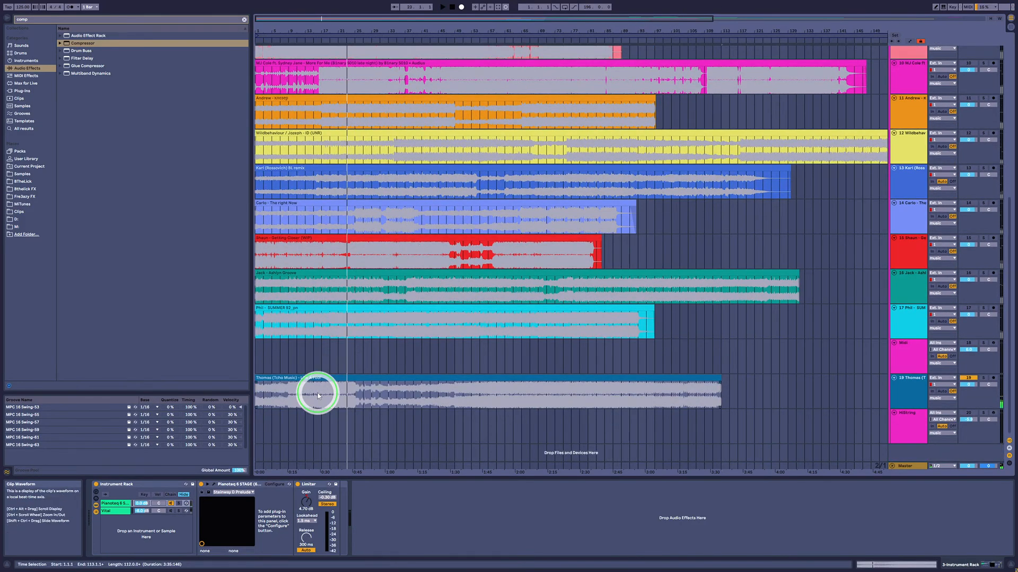
{"action": "left_click", "coordinate": [287, 391]}
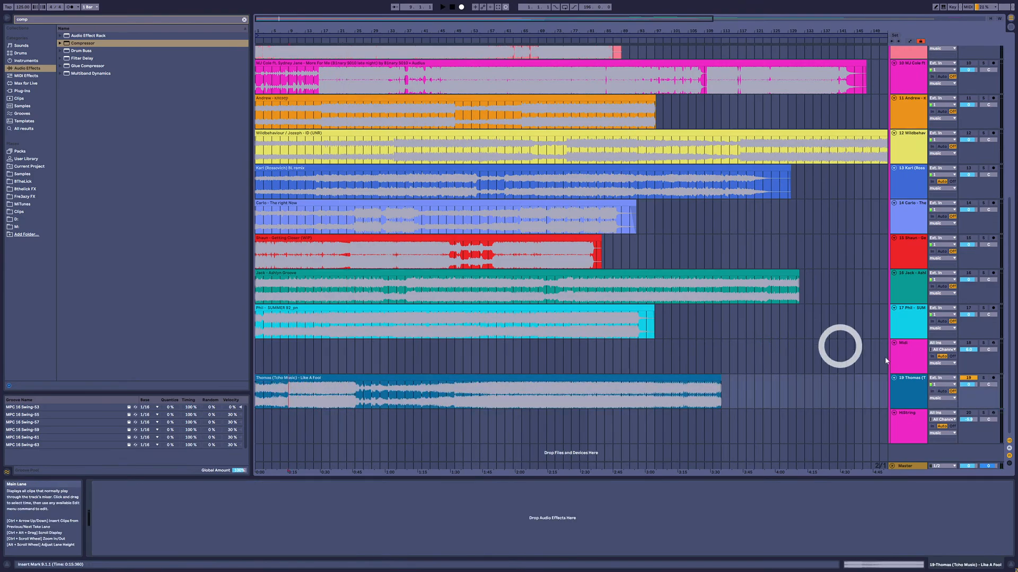
{"action": "key", "text": "space"}
Solo the Like A Fool track briefly around bar 9, turn solo off and restart playback.
{"action": "left_click", "coordinate": [983, 379]}
{"action": "key", "text": "space"}
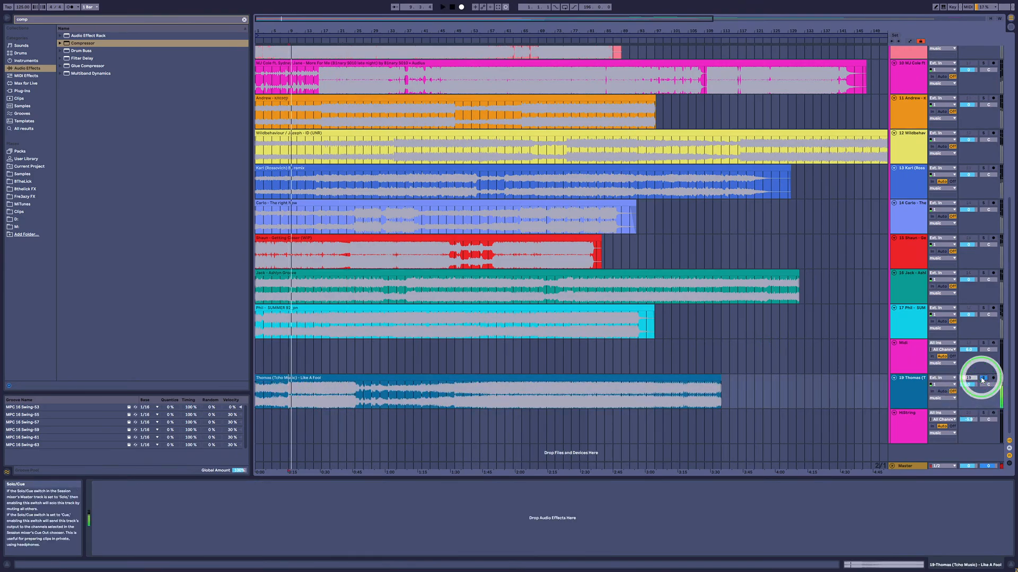
{"action": "left_click", "coordinate": [982, 380]}
{"action": "key", "text": "space"}
{"action": "key", "text": "space"}
Play the Like A Fool track from bar 9 and show the Master track's device chain.
{"action": "left_click", "coordinate": [916, 389]}
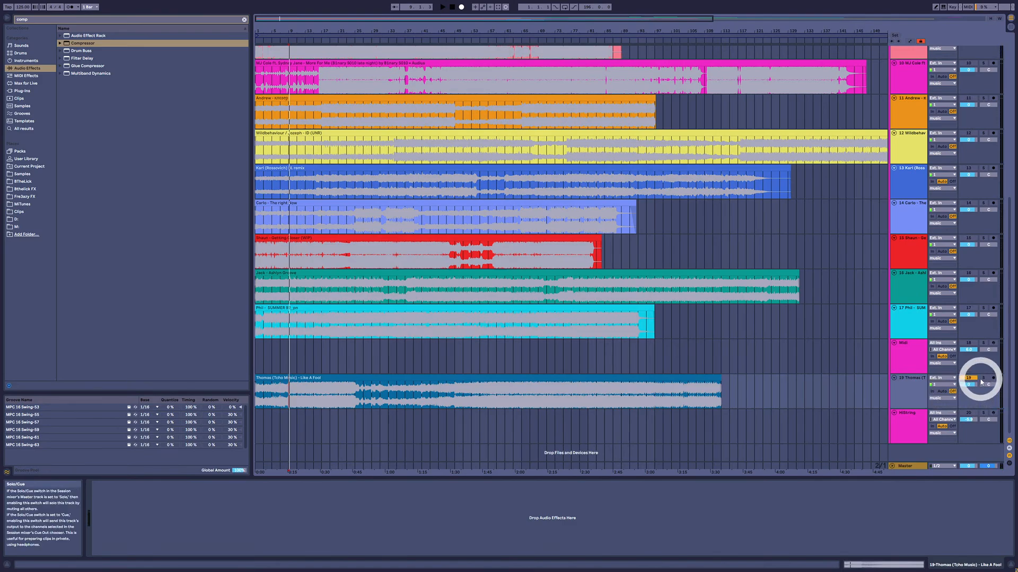
{"action": "key", "text": "space"}
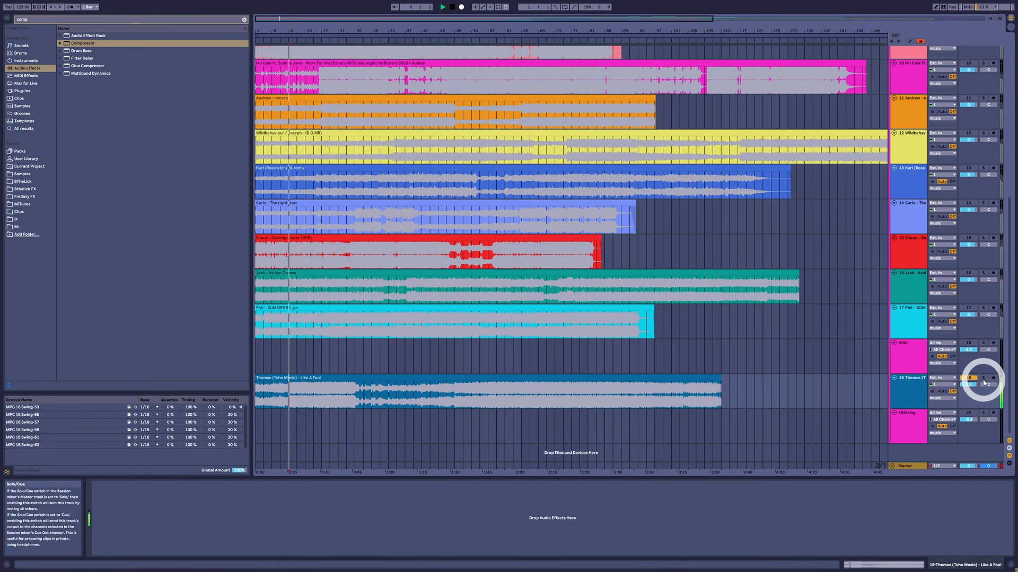
{"action": "left_click", "coordinate": [904, 466]}
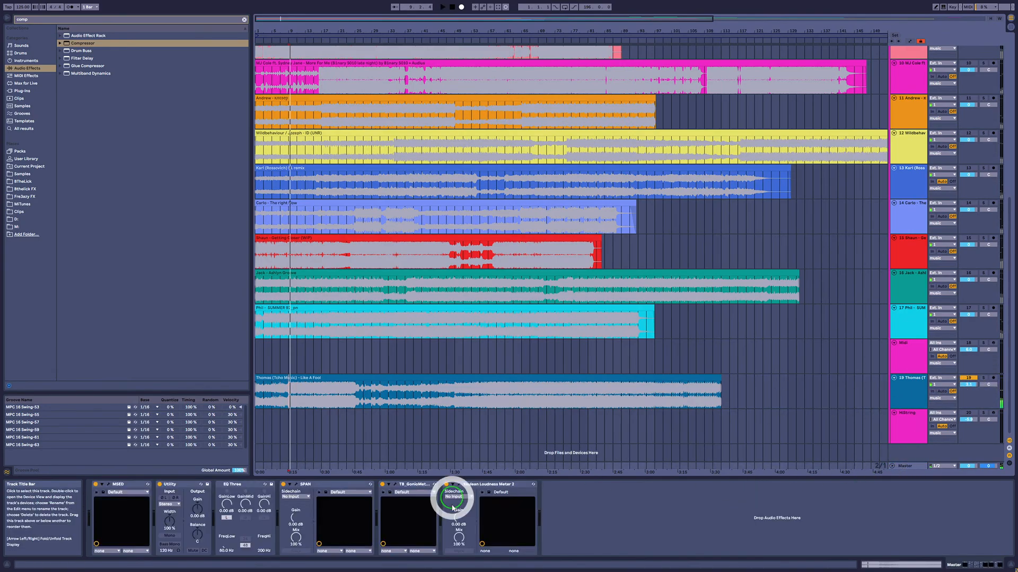
Open the SPAN spectrum analyser on the Master track and check Like A Fool's low end during playback.
{"action": "left_click", "coordinate": [109, 486]}
{"action": "left_click", "coordinate": [109, 485]}
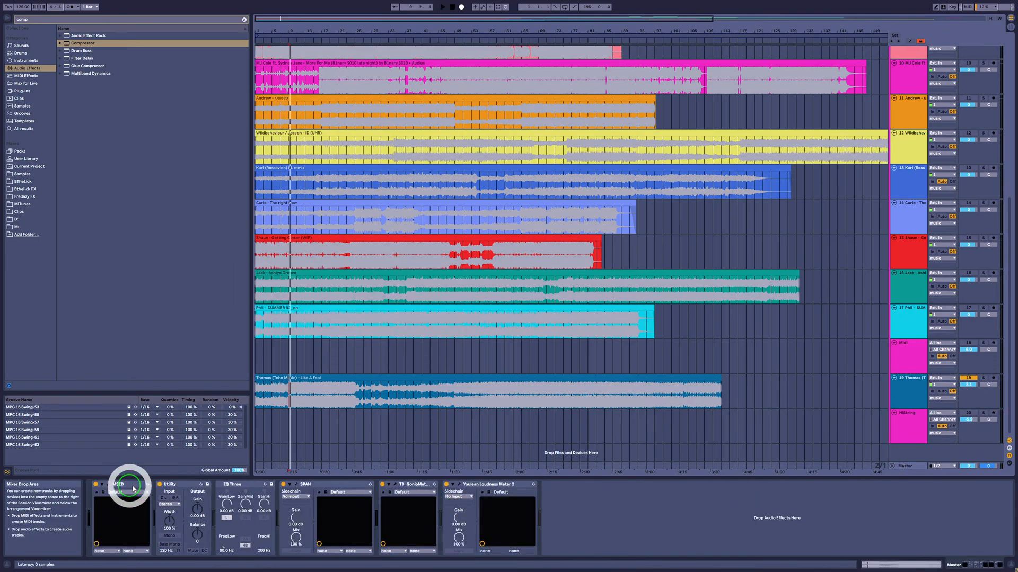
{"action": "left_click", "coordinate": [295, 490]}
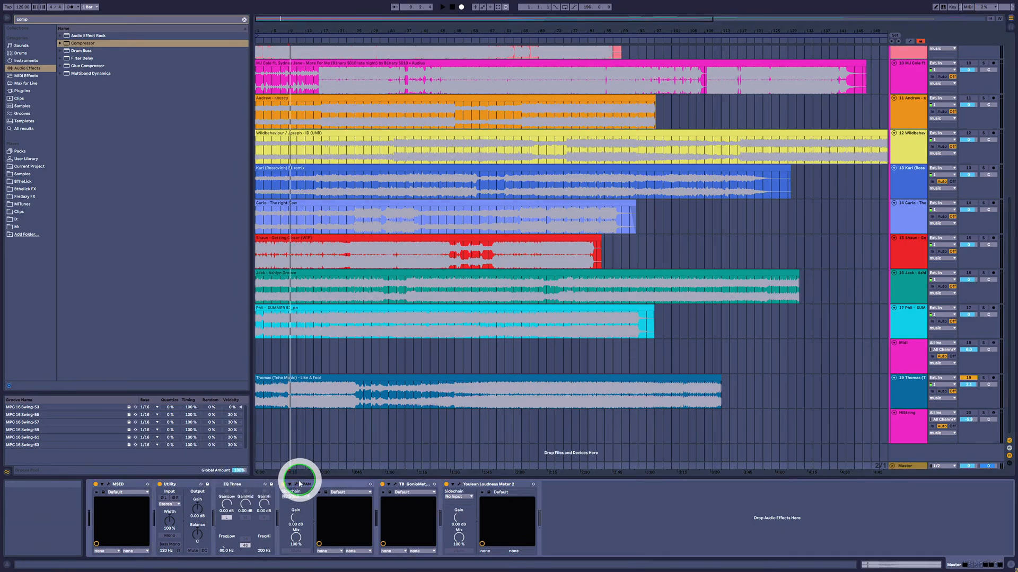
{"action": "left_click", "coordinate": [296, 484]}
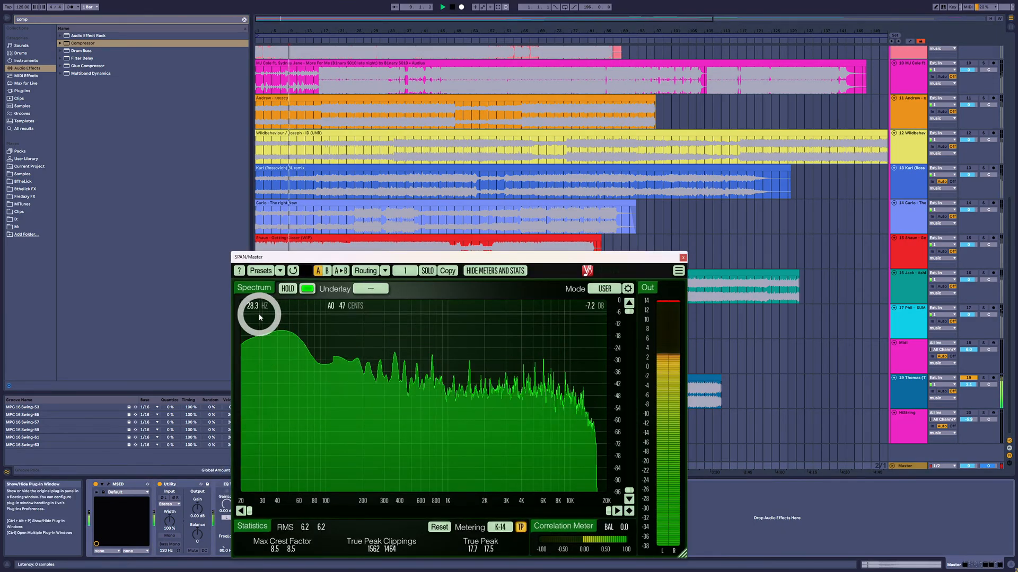
{"action": "key", "text": "space"}
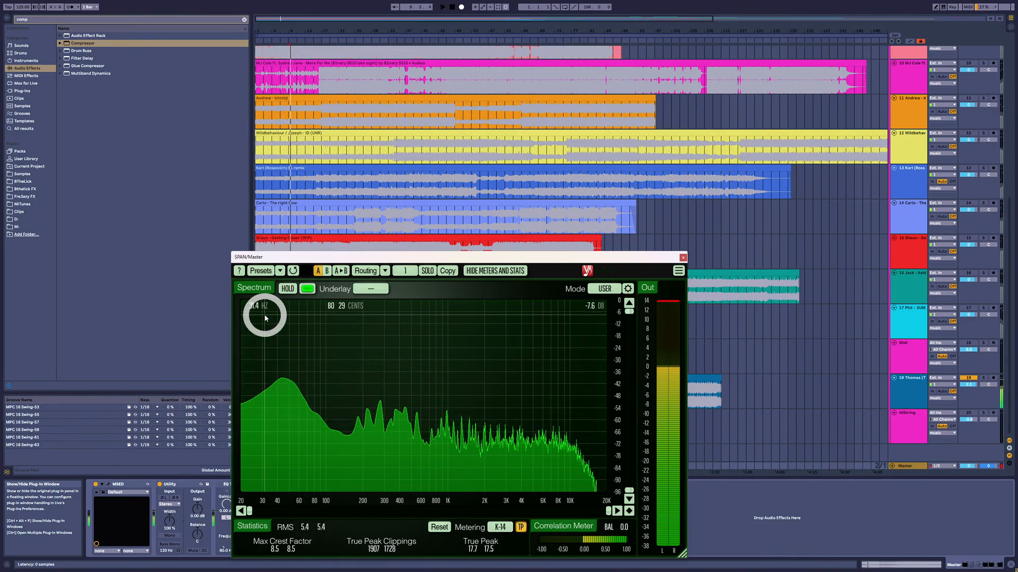
Move the SPAN window clear of the Like A Fool clip and play from bar 9 to inspect the spectrum.
{"action": "left_click_drag", "start_coordinate": [363, 260], "coordinate": [456, 230]}
{"action": "left_click", "coordinate": [284, 397]}
{"action": "key", "text": "space"}
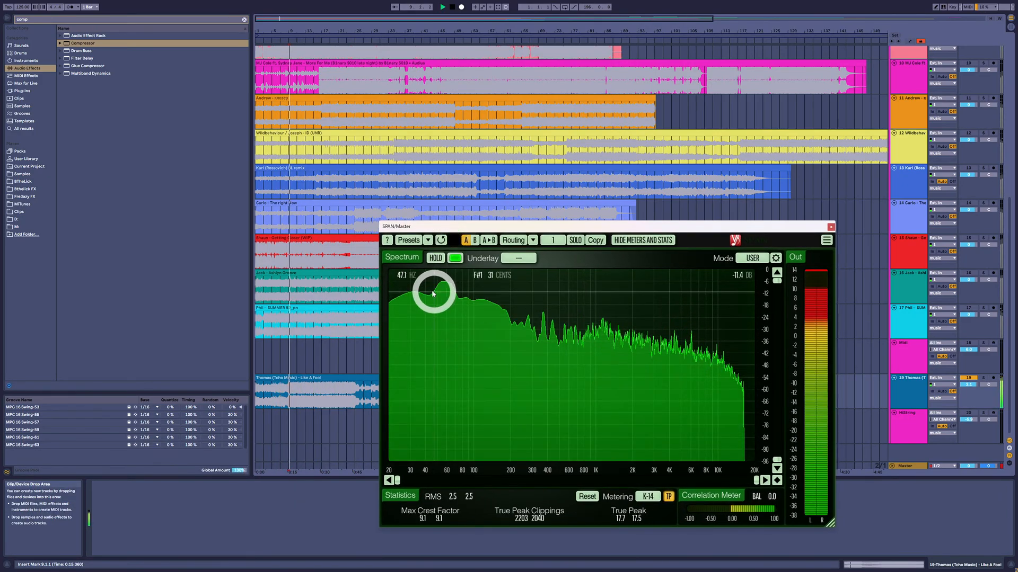
{"action": "key", "text": "space"}
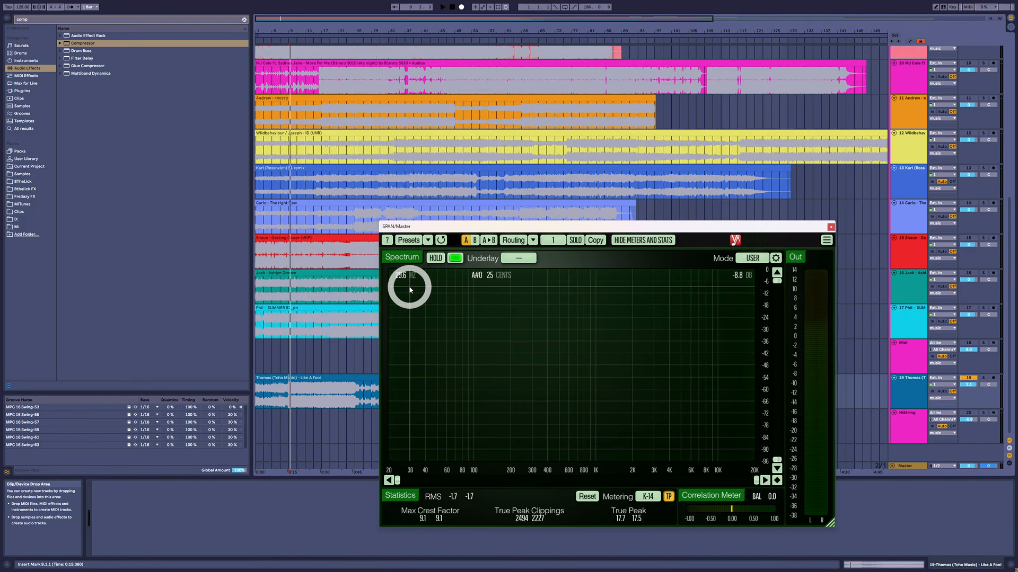
Move the SPAN window above the Like A Fool clip, play from bar 9 and arm the Midi track holding Vital.
{"action": "left_click_drag", "start_coordinate": [504, 226], "coordinate": [504, 63]}
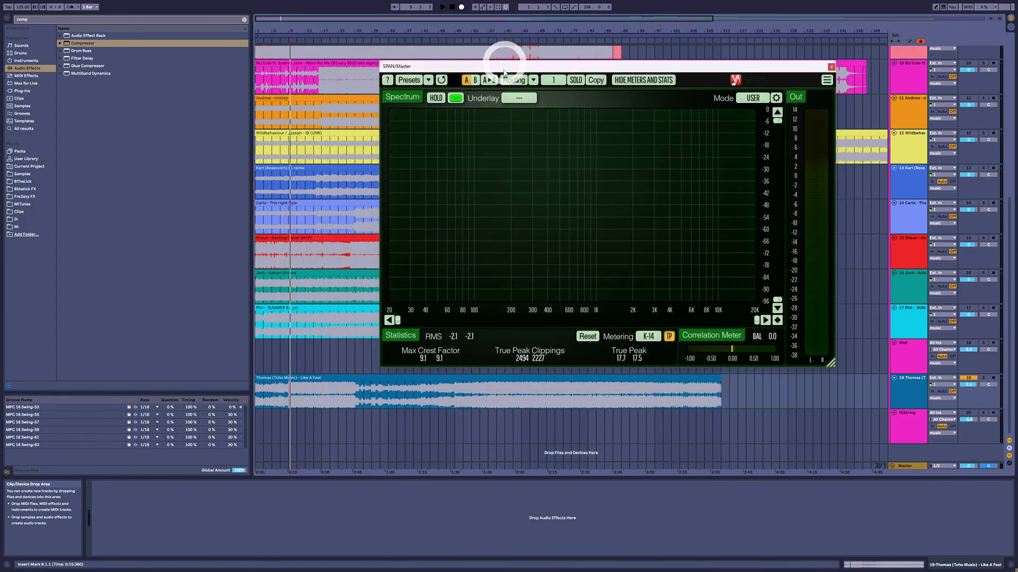
{"action": "left_click", "coordinate": [289, 390]}
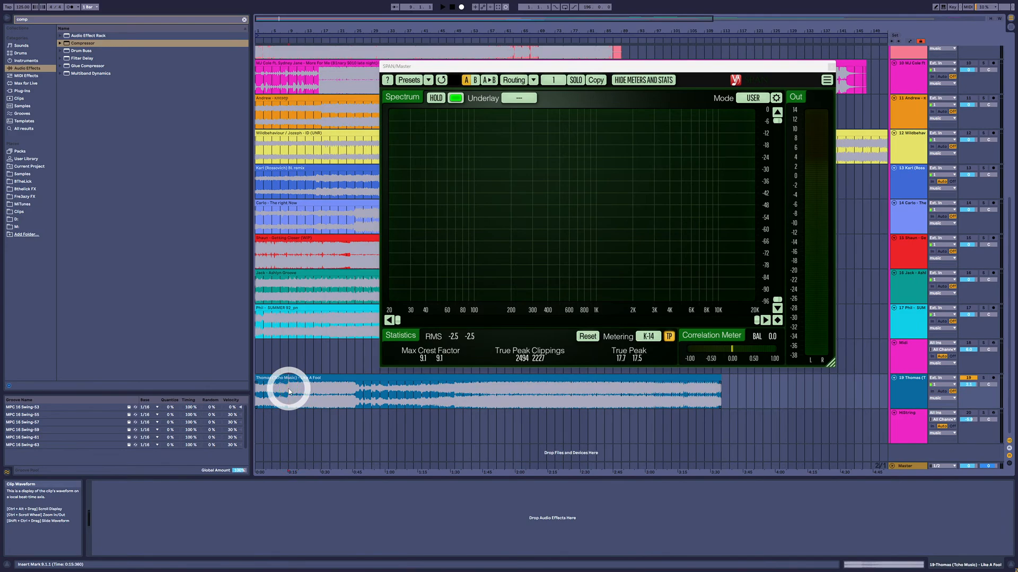
{"action": "left_click", "coordinate": [973, 351]}
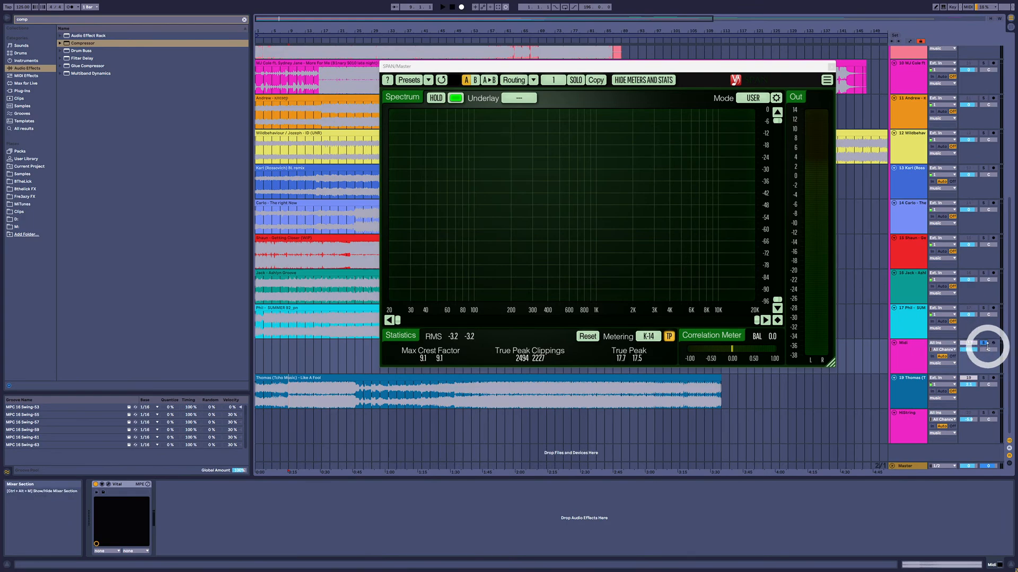
{"action": "key", "text": "space"}
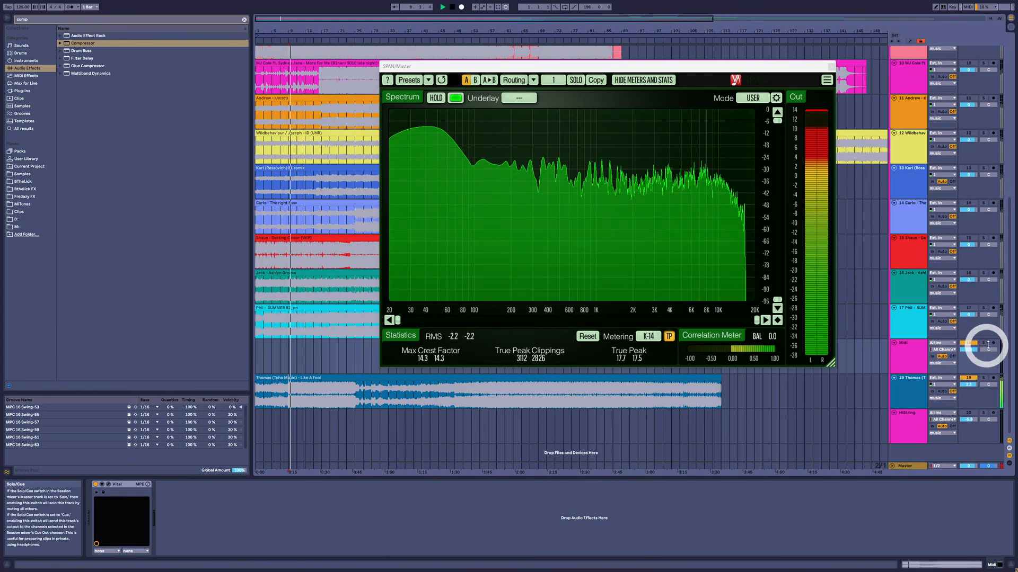
{"action": "left_click", "coordinate": [992, 344]}
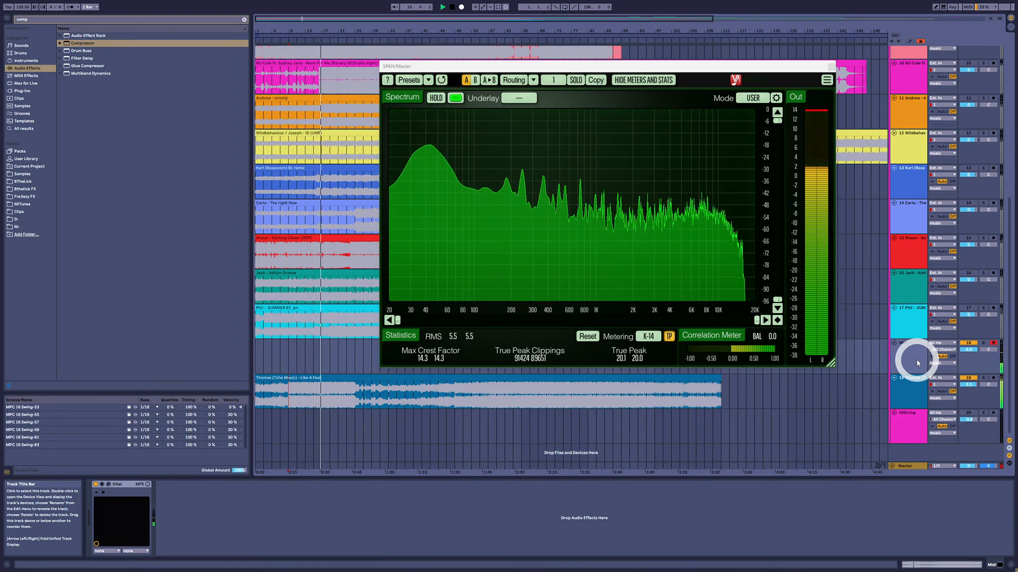
Replay Like A Fool from bar 9 with the armed Vital track and stop playback.
{"action": "key", "text": "space"}
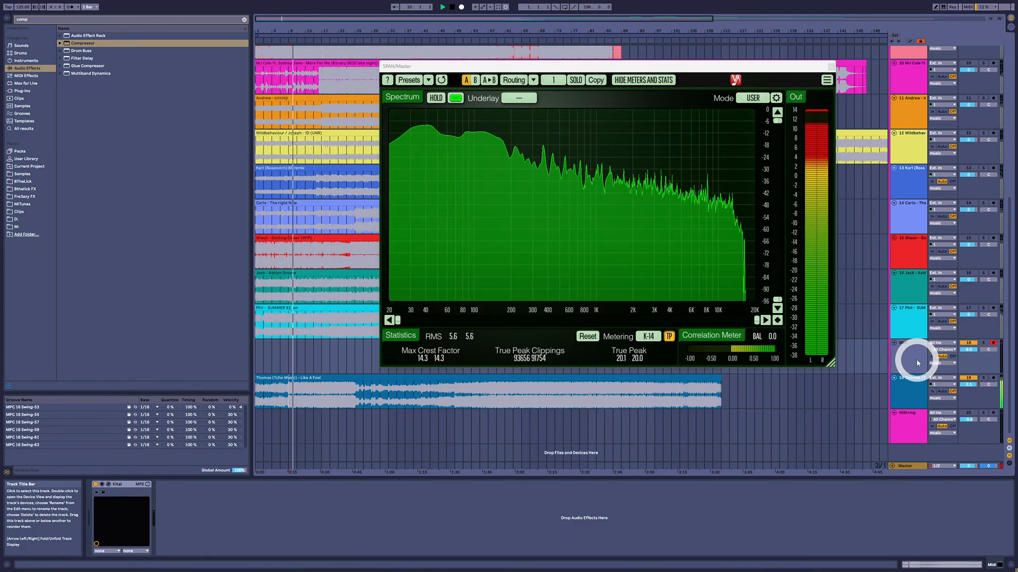
{"action": "key", "text": "space"}
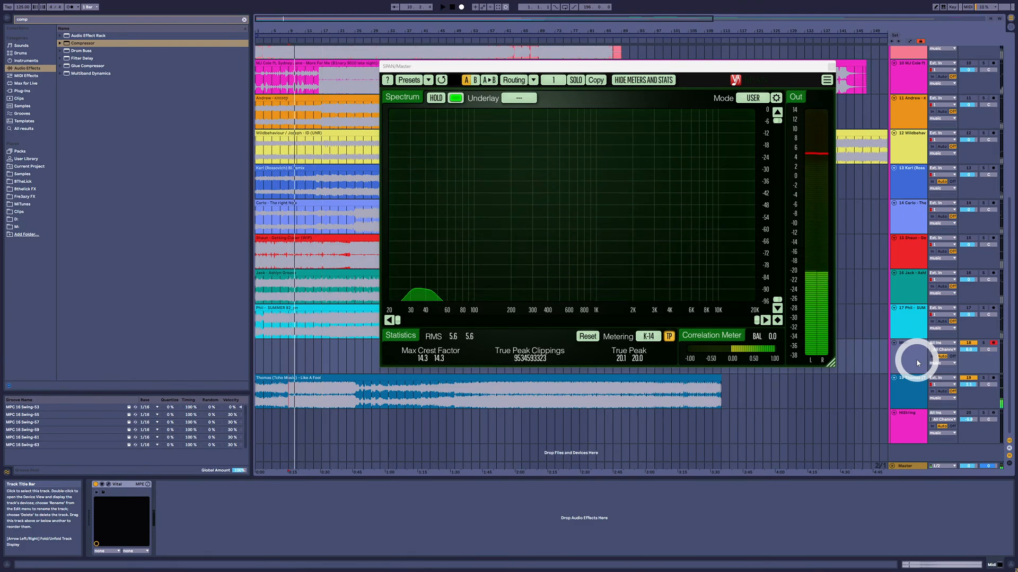
{"action": "key", "text": "space"}
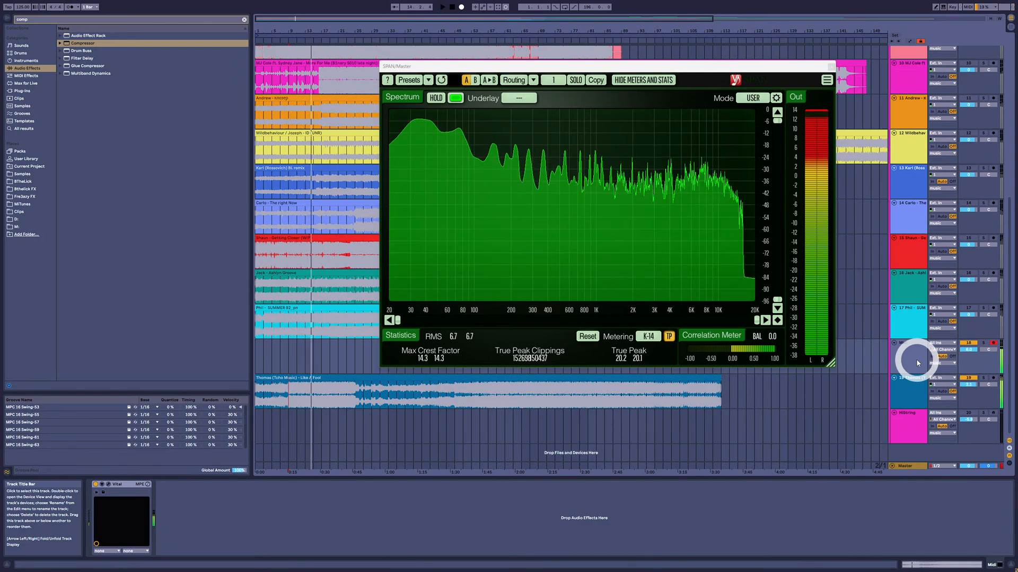
{"action": "key", "text": "space"}
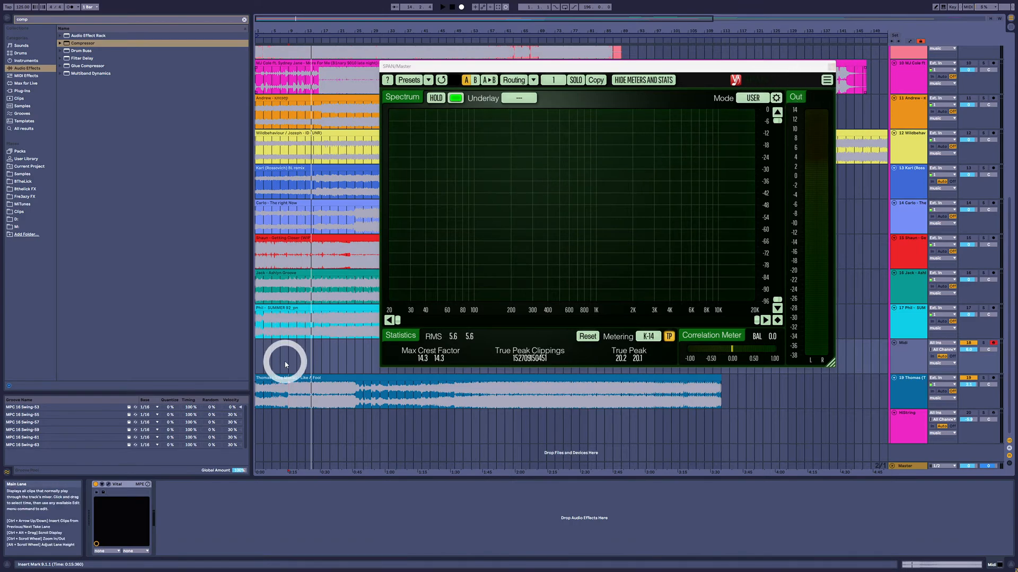
Set the start position to bar 17, play the section with the armed Vital track and stop.
{"action": "left_click", "coordinate": [330, 360]}
{"action": "left_click", "coordinate": [320, 359]}
{"action": "key", "text": "space"}
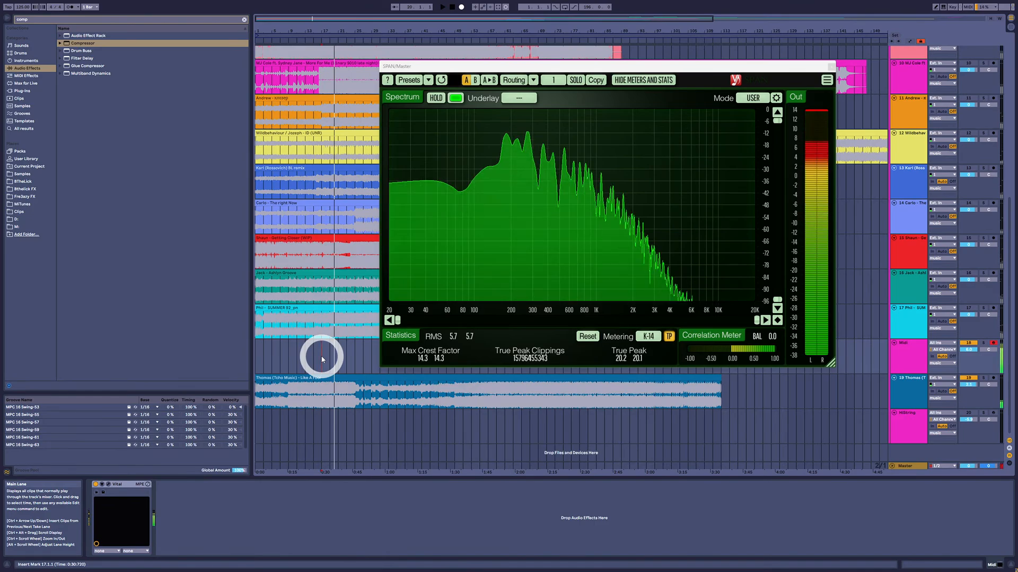
{"action": "key", "text": "space"}
Record a MIDI part of chords and bass on the Instrument Rack track from bar 17, about two bars long, and stop.
{"action": "scroll", "coordinate": [886, 211], "scroll_direction": "up", "scroll_amount": 4}
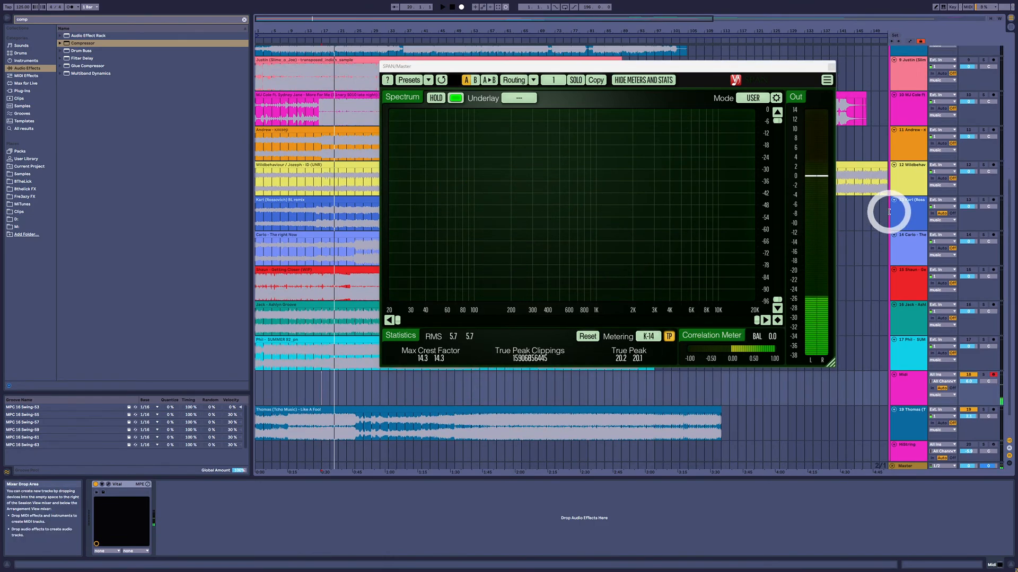
{"action": "scroll", "coordinate": [910, 154], "scroll_direction": "up", "scroll_amount": 3}
{"action": "left_click", "coordinate": [911, 119]}
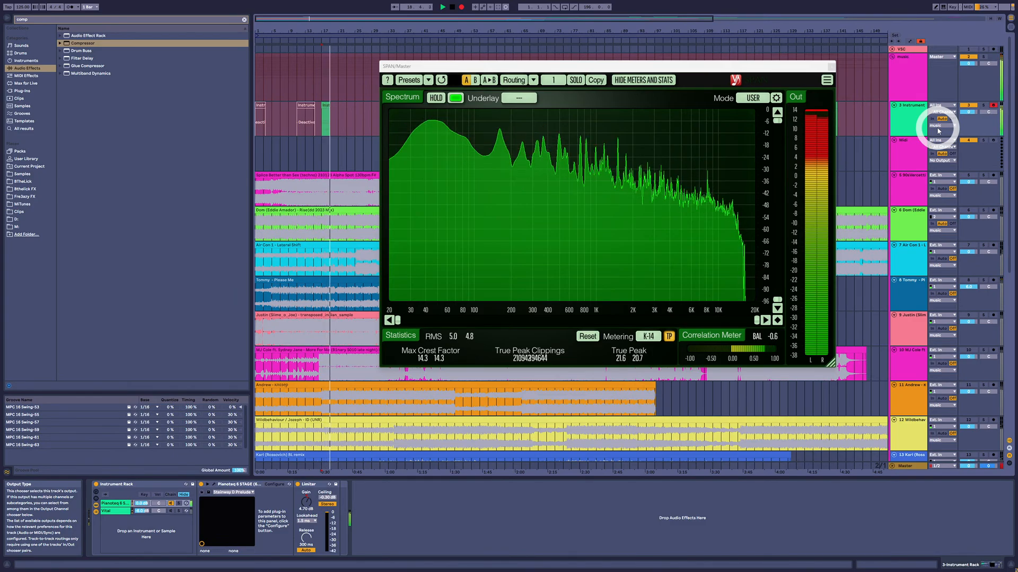
{"action": "key", "text": "space"}
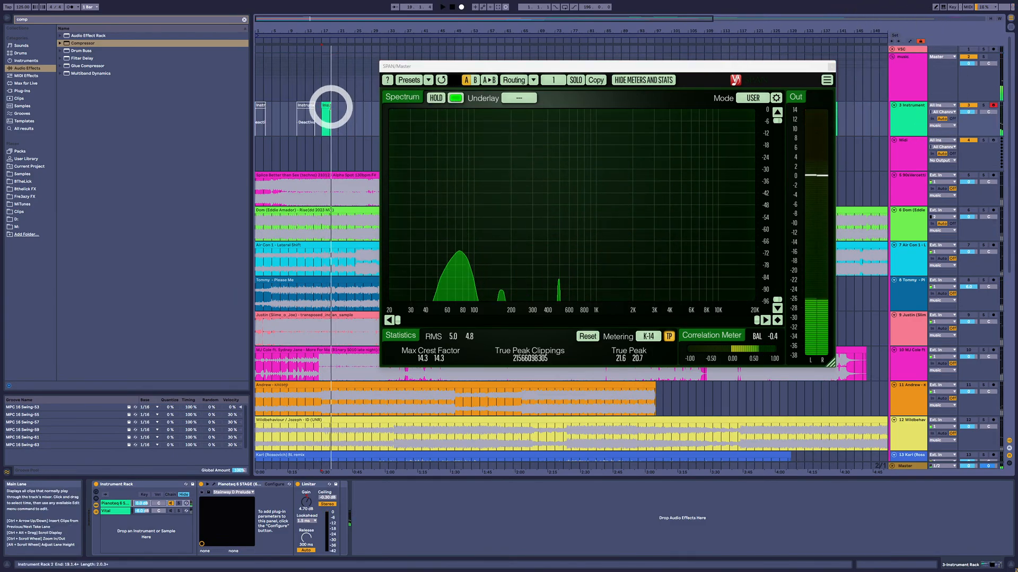
Solo the Instrument Rack track and play the clip recorded at bar 17.
{"action": "left_click", "coordinate": [330, 107]}
{"action": "left_click", "coordinate": [983, 105]}
{"action": "key", "text": "space"}
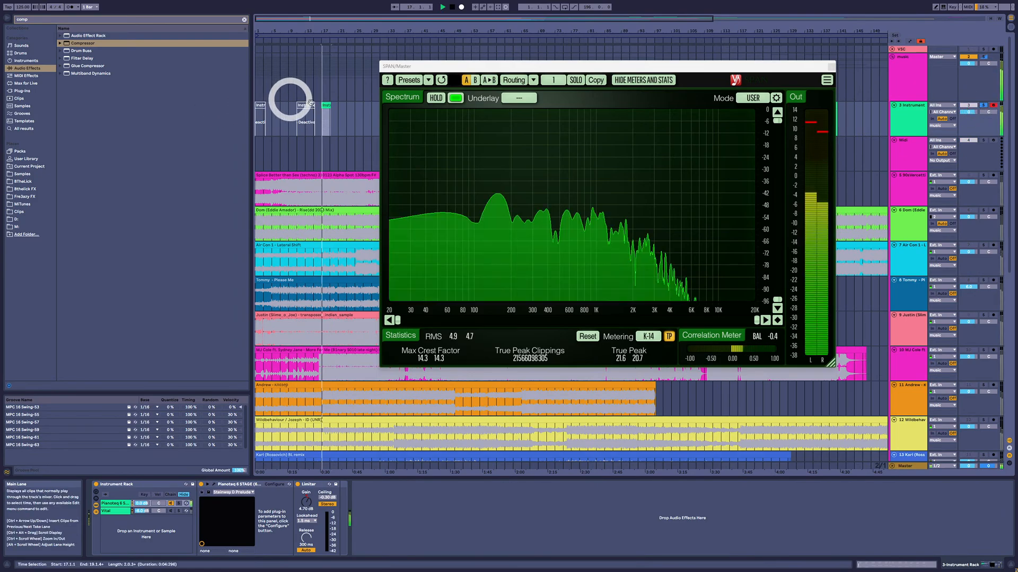
Open the recorded clip's notes, close the SPAN window and play the clip with its whole note range in view.
{"action": "double_click", "coordinate": [325, 104]}
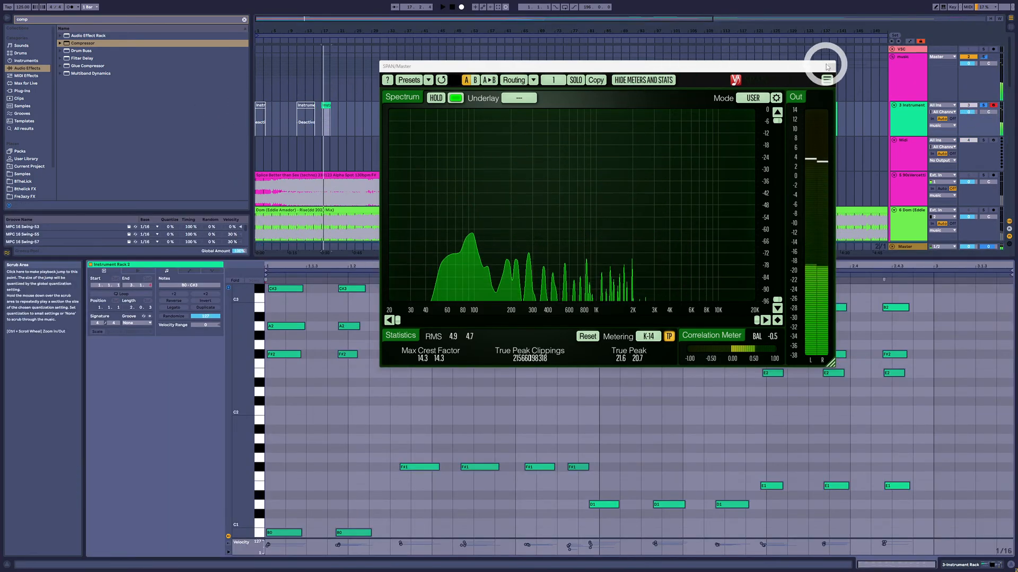
{"action": "left_click", "coordinate": [828, 67]}
{"action": "left_click", "coordinate": [409, 345]}
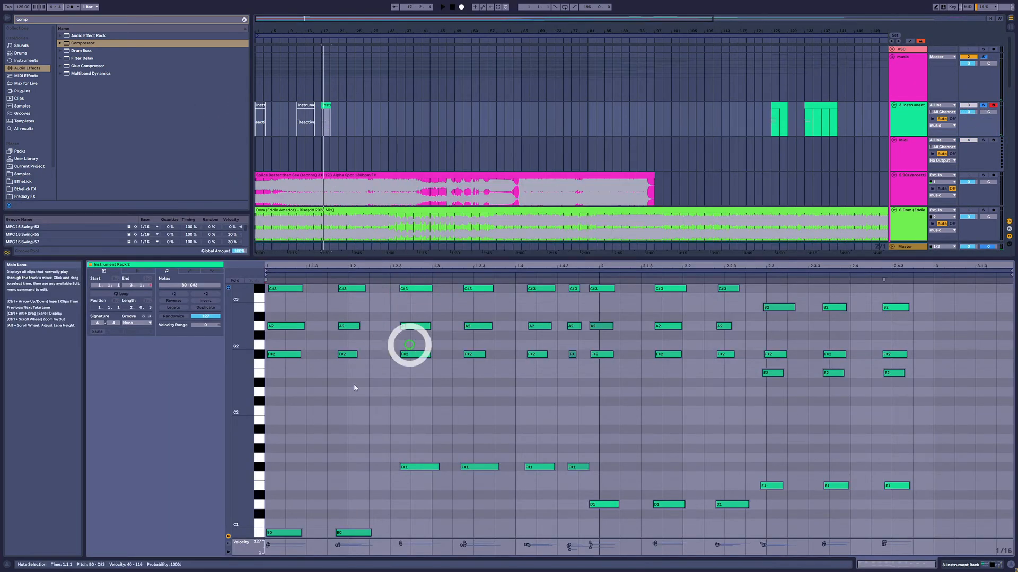
{"action": "left_click_drag", "start_coordinate": [247, 382], "coordinate": [246, 382]}
{"action": "key", "text": "space"}
{"action": "key", "text": "space"}
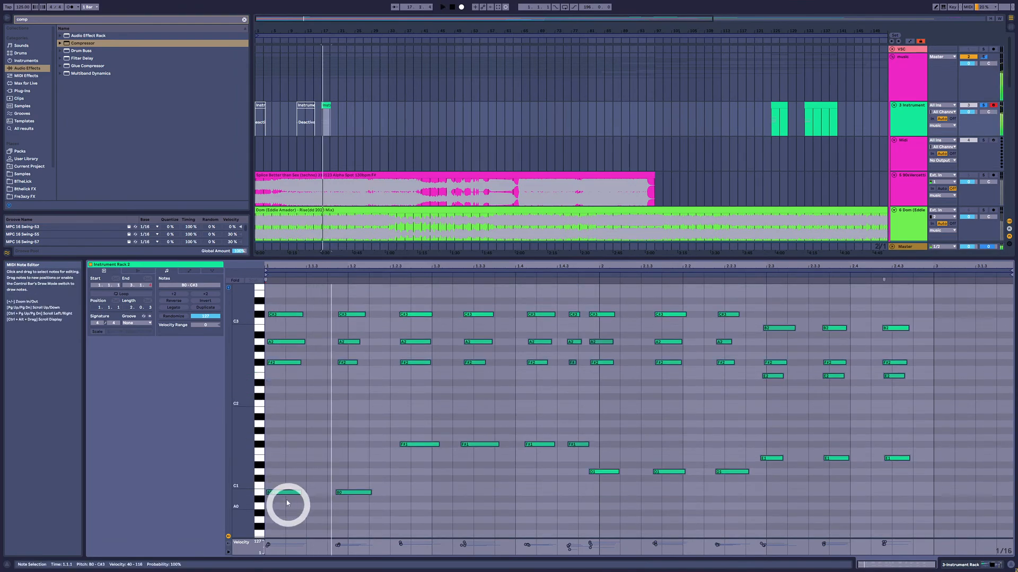
Go through the D1 and E1 bass notes and the F#2, A2, C#3 chords, playing the clip.
{"action": "left_click_drag", "start_coordinate": [601, 453], "coordinate": [720, 487]}
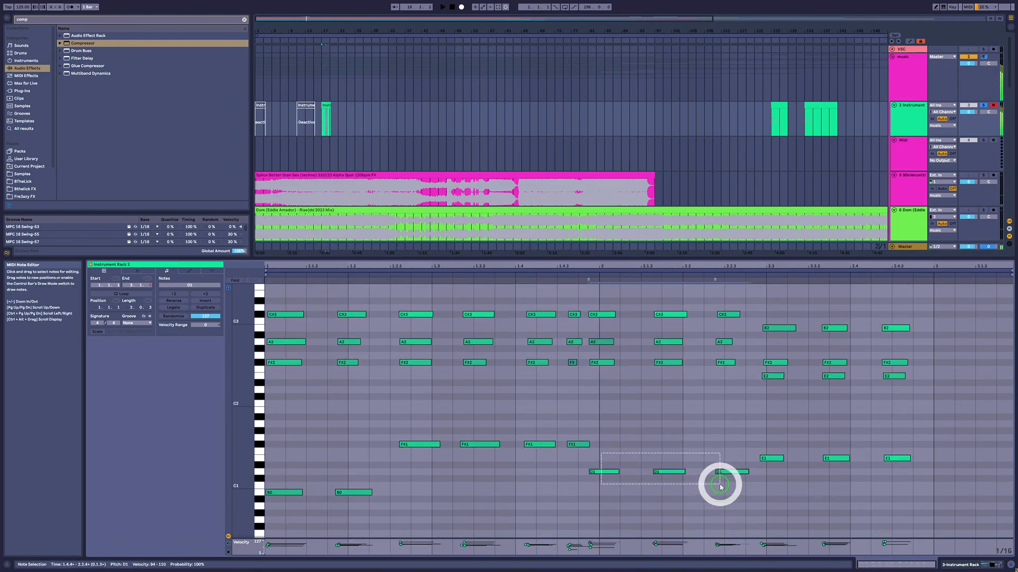
{"action": "left_click_drag", "start_coordinate": [754, 438], "coordinate": [944, 484]}
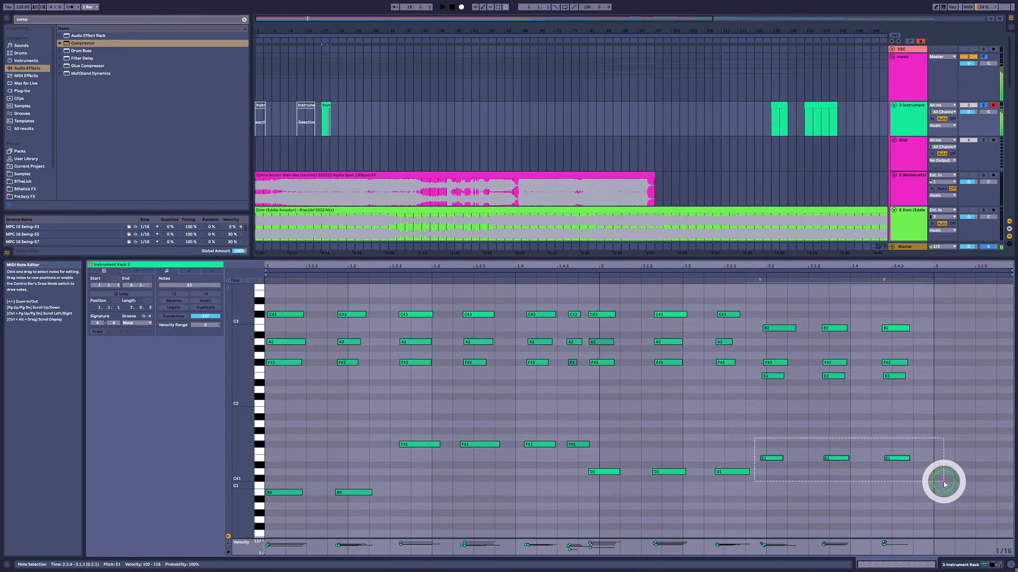
{"action": "left_click_drag", "start_coordinate": [285, 305], "coordinate": [755, 379]}
{"action": "key", "text": "space"}
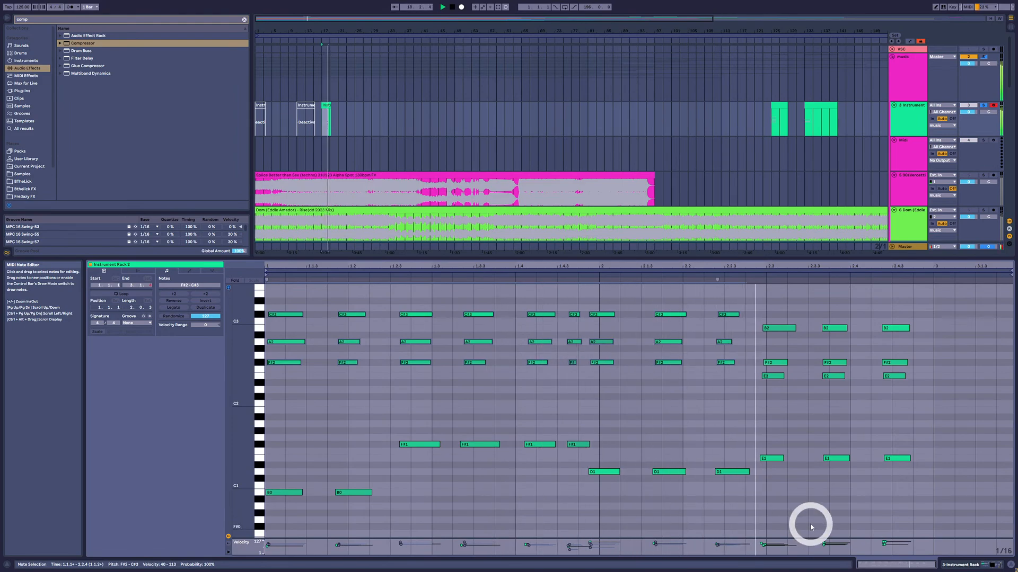
Examine the E1 bass notes under the final three chords up close.
{"action": "left_click", "coordinate": [773, 266]}
{"action": "left_click_drag", "start_coordinate": [773, 266], "coordinate": [647, 292]}
{"action": "left_click_drag", "start_coordinate": [636, 438], "coordinate": [894, 513]}
{"action": "scroll", "coordinate": [645, 439], "scroll_direction": "up", "scroll_amount": 2}
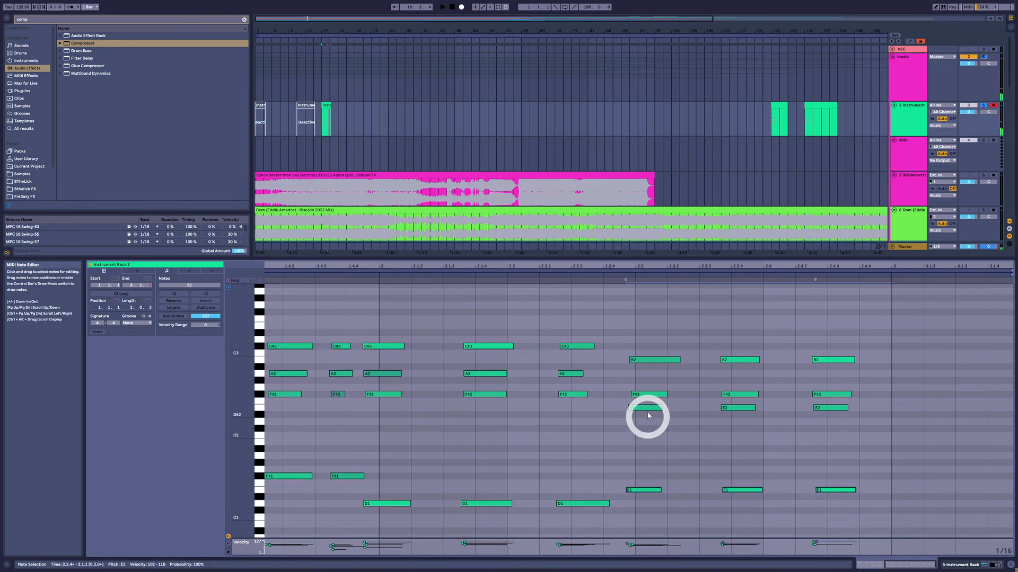
Try the F#2 notes of the final three chords two semitones higher and move them back.
{"action": "left_click_drag", "start_coordinate": [645, 386], "coordinate": [895, 397]}
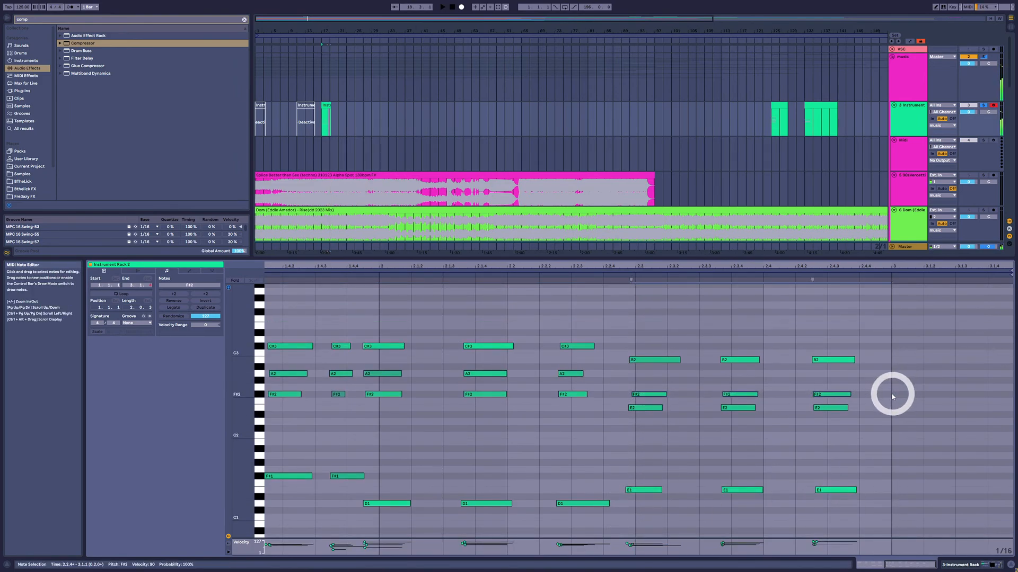
{"action": "key", "text": "Up"}
{"action": "key", "text": "Up"}
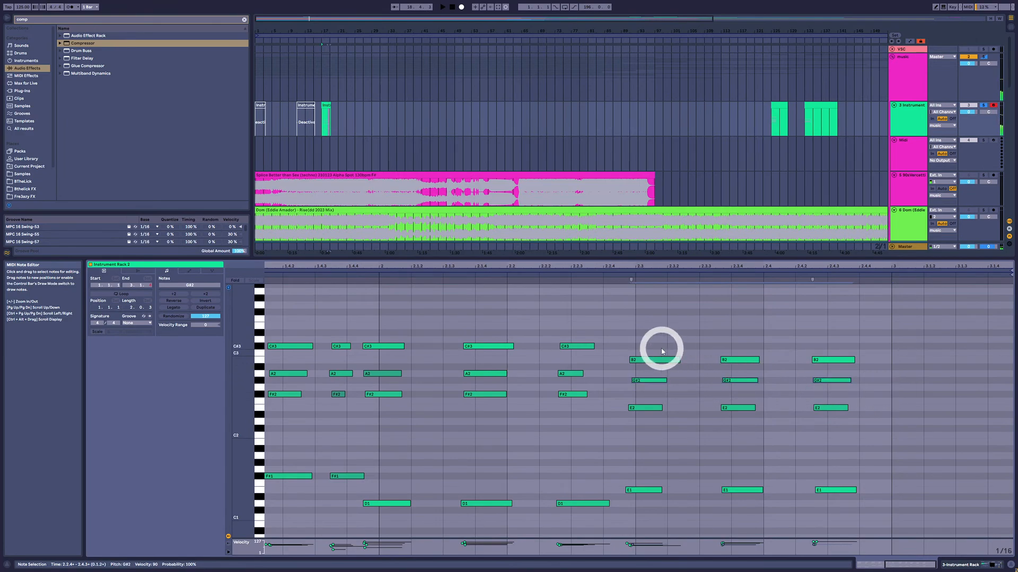
{"action": "key", "text": "Down"}
{"action": "key", "text": "Down"}
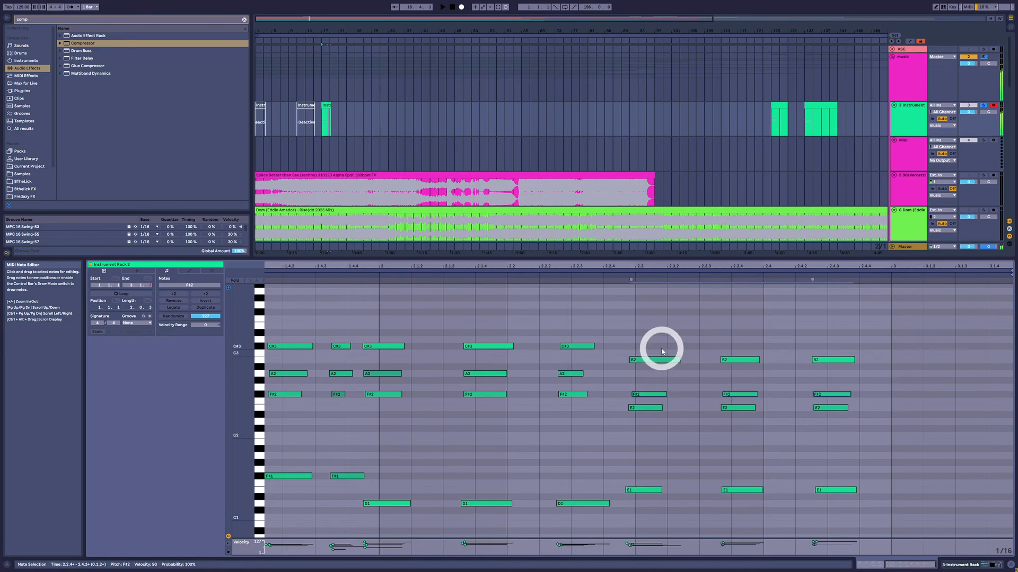
Turn on the clip's scale and set it to F#/Gb Minor.
{"action": "left_click", "coordinate": [98, 332]}
{"action": "left_click", "coordinate": [113, 332]}
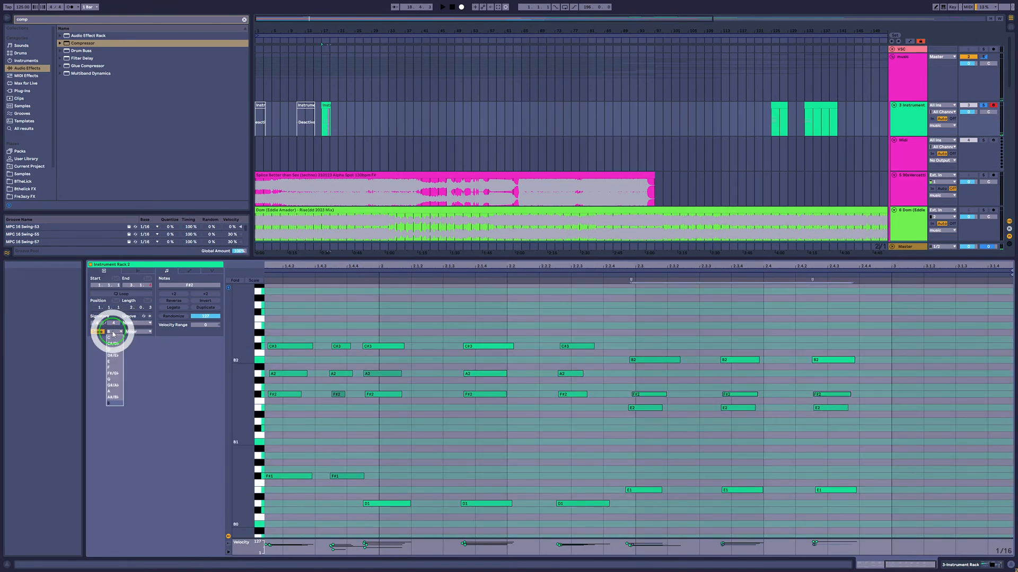
{"action": "left_click", "coordinate": [112, 374]}
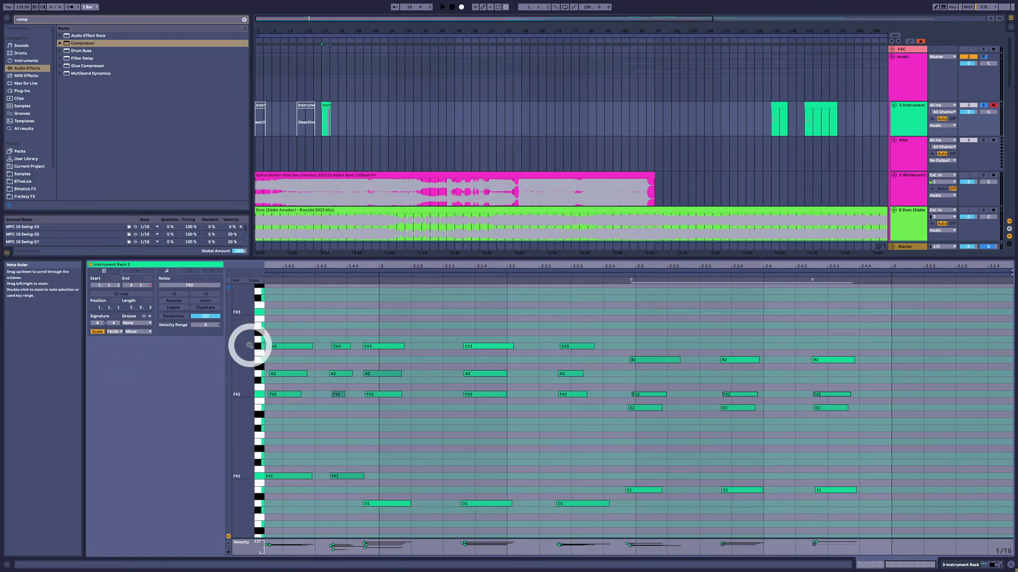
Raise the F#2 notes of the final three chords two semitones to G#2.
{"action": "left_click_drag", "start_coordinate": [245, 341], "coordinate": [559, 422]}
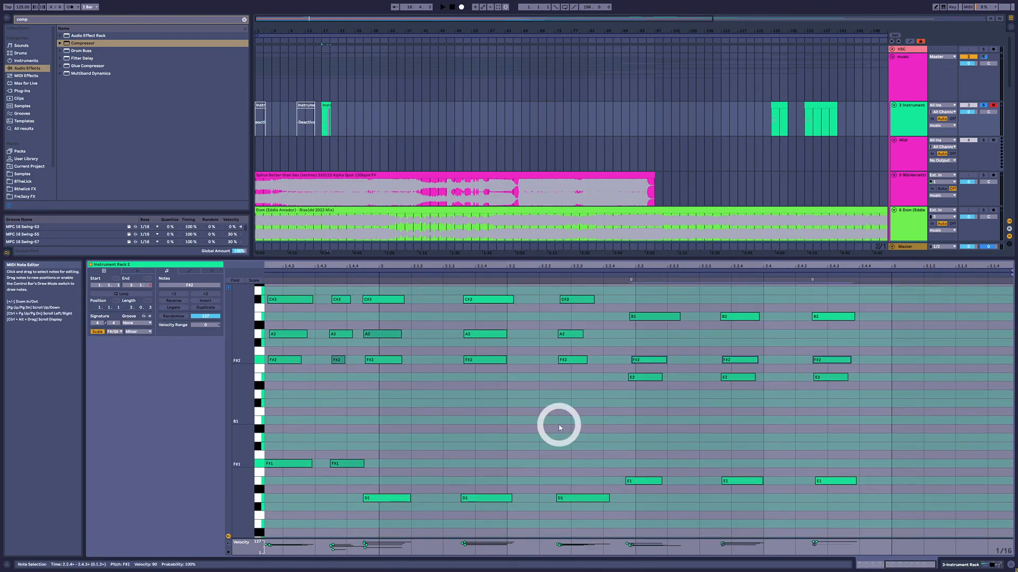
{"action": "left_click_drag", "start_coordinate": [625, 351], "coordinate": [887, 365]}
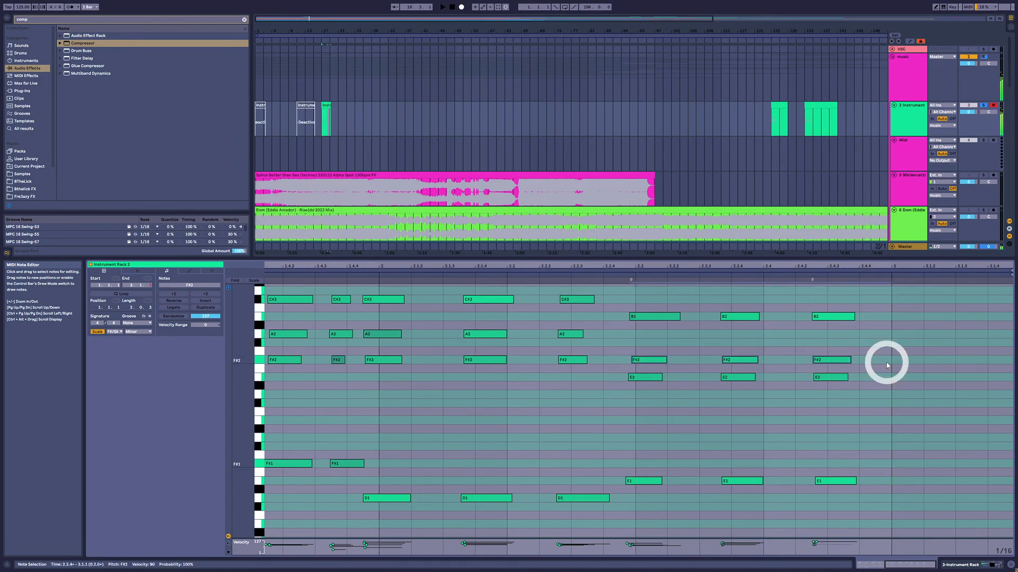
{"action": "key", "text": "Up"}
{"action": "key", "text": "Up"}
{"action": "left_click_drag", "start_coordinate": [615, 300], "coordinate": [890, 412]}
{"action": "left_click_drag", "start_coordinate": [631, 339], "coordinate": [858, 341]}
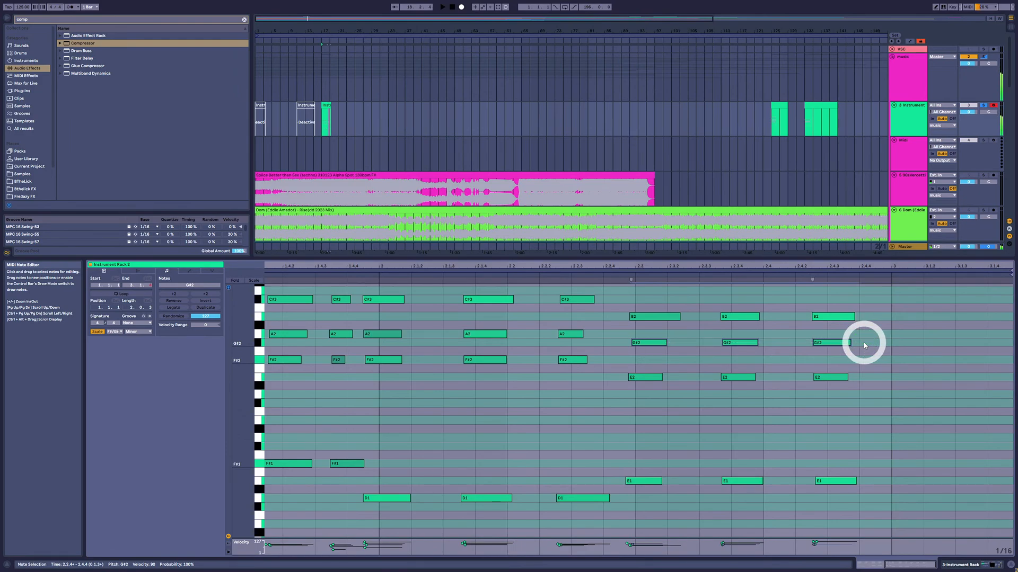
Lower the G#2 notes of the final three chords two semitones to F#2 and compare them with the neighbouring chord notes.
{"action": "key", "text": "Down"}
{"action": "key", "text": "Down"}
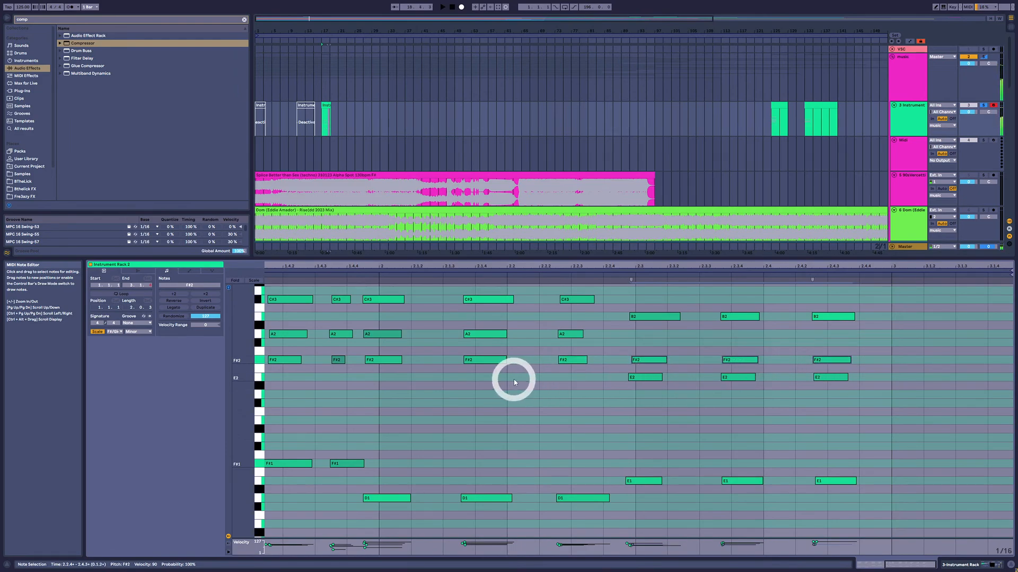
{"action": "left_click_drag", "start_coordinate": [376, 379], "coordinate": [583, 353]}
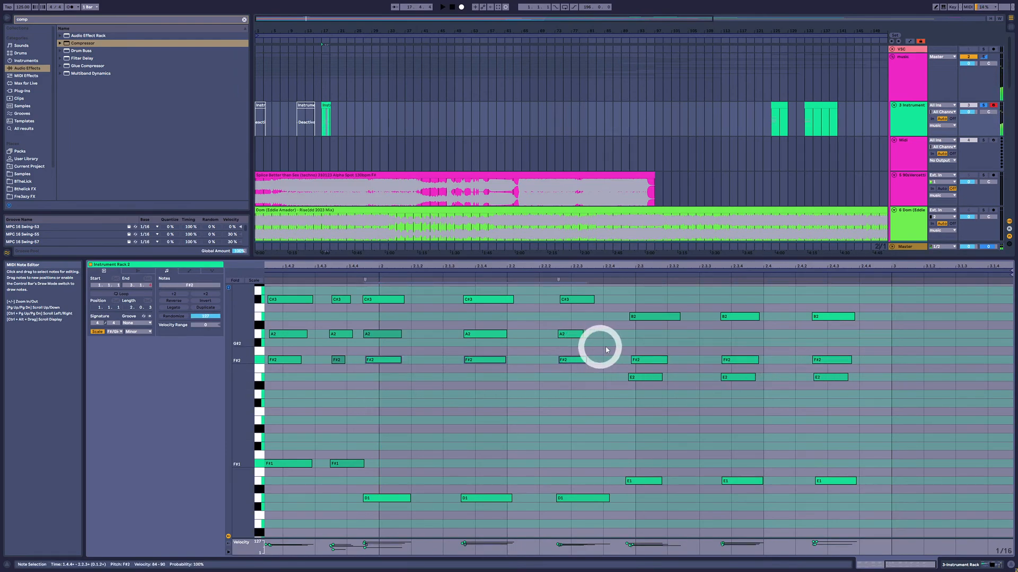
{"action": "left_click_drag", "start_coordinate": [648, 347], "coordinate": [857, 367]}
{"action": "left_click_drag", "start_coordinate": [844, 293], "coordinate": [843, 390]}
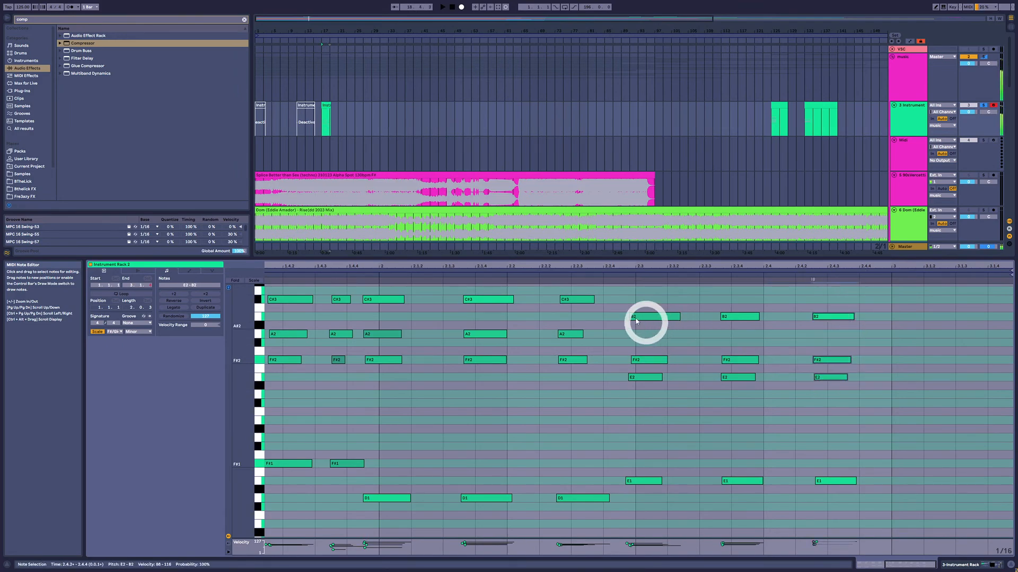
{"action": "left_click_drag", "start_coordinate": [633, 301], "coordinate": [678, 309]}
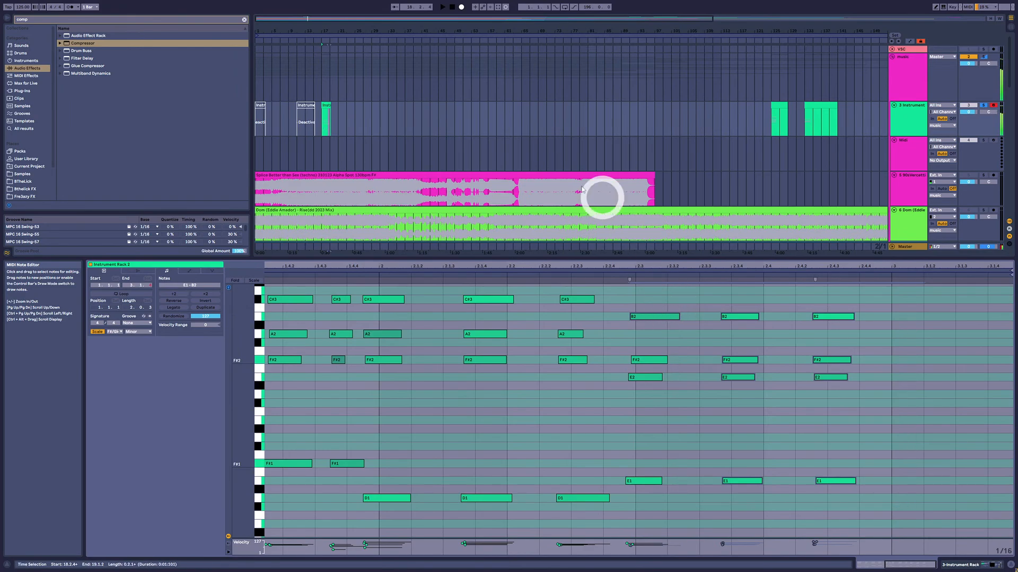
Return to the full arrangement, solo the Like A Fool track and play it from bar 9 and bar 17.
{"action": "scroll", "coordinate": [342, 172], "scroll_direction": "down", "scroll_amount": 3}
{"action": "key", "text": "shift+Tab"}
{"action": "scroll", "coordinate": [296, 379], "scroll_direction": "down", "scroll_amount": 5}
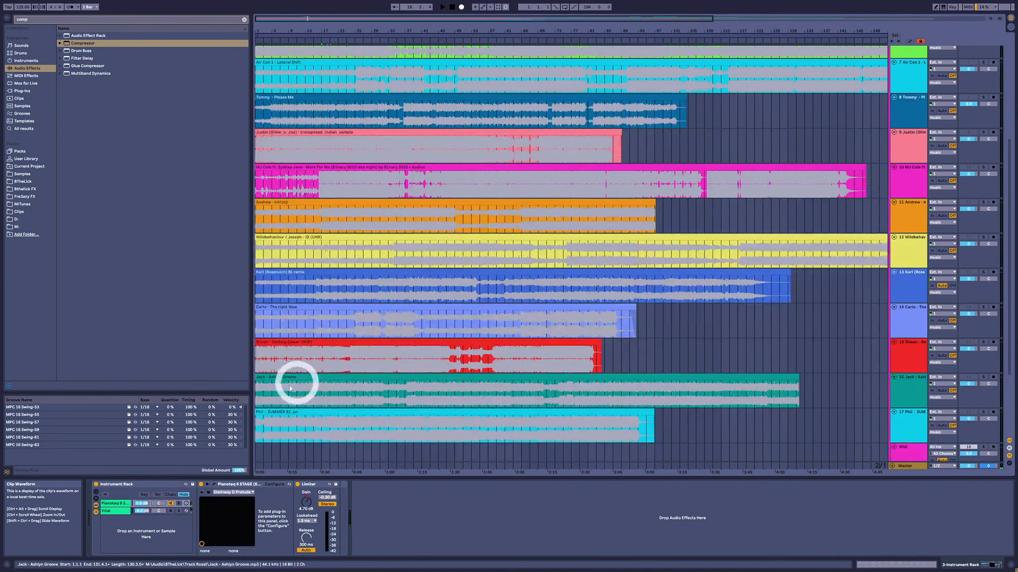
{"action": "left_click", "coordinate": [287, 389]}
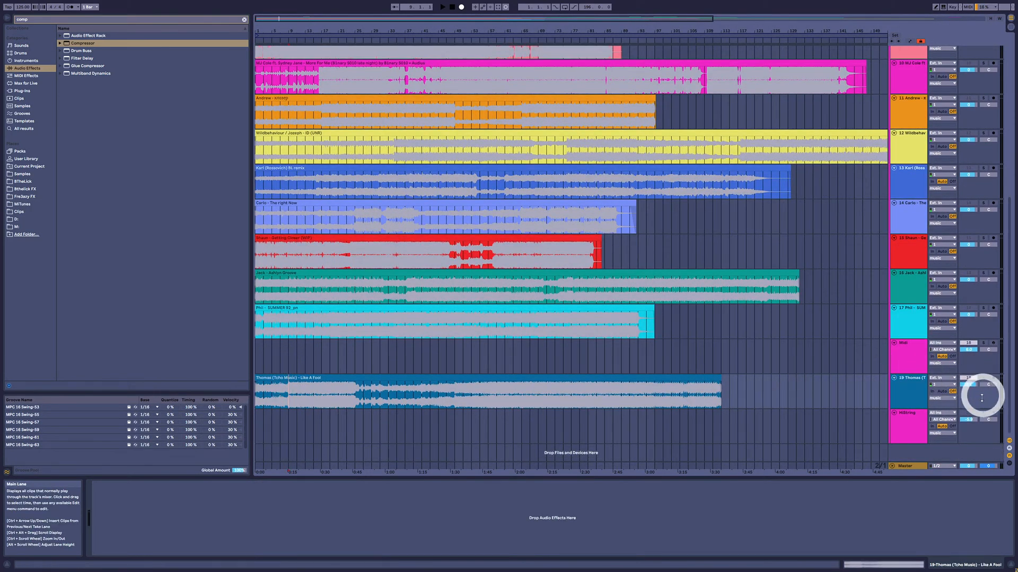
{"action": "left_click", "coordinate": [984, 378]}
{"action": "key", "text": "space"}
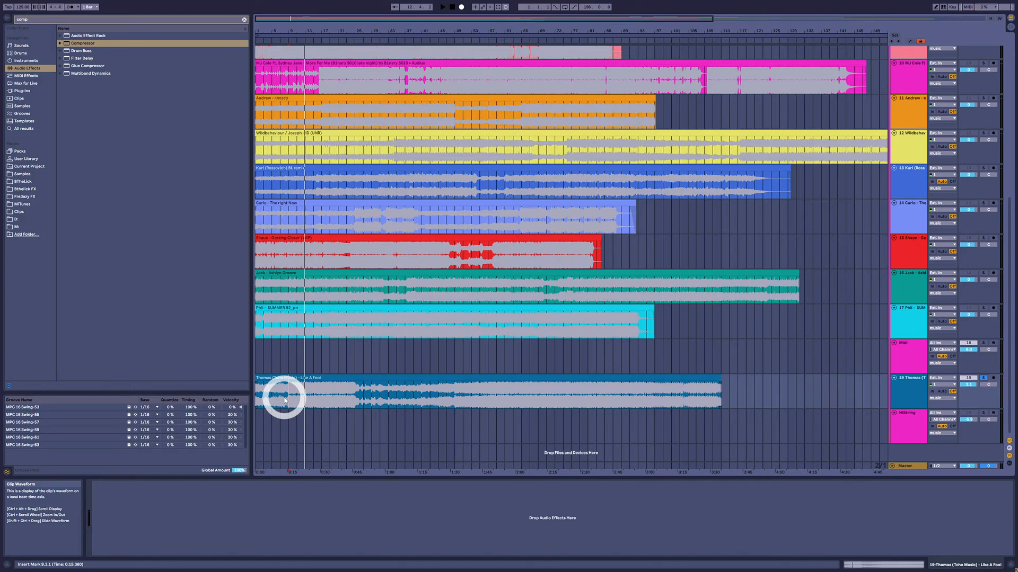
{"action": "left_click", "coordinate": [322, 397]}
{"action": "key", "text": "space"}
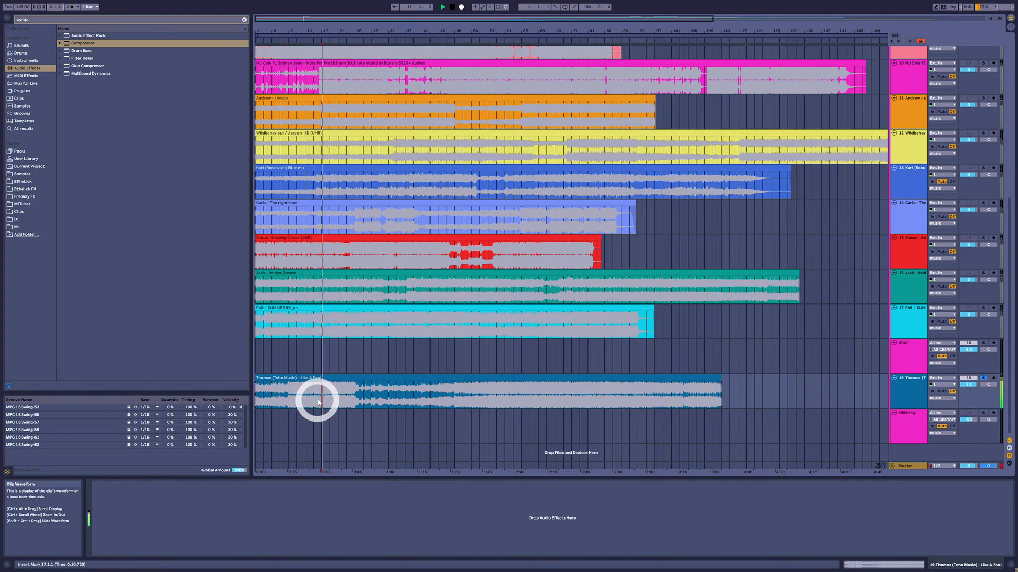
Compare the recorded chord clip at bar 17 with Like A Fool from the same bar.
{"action": "scroll", "coordinate": [896, 133], "scroll_direction": "up", "scroll_amount": 10}
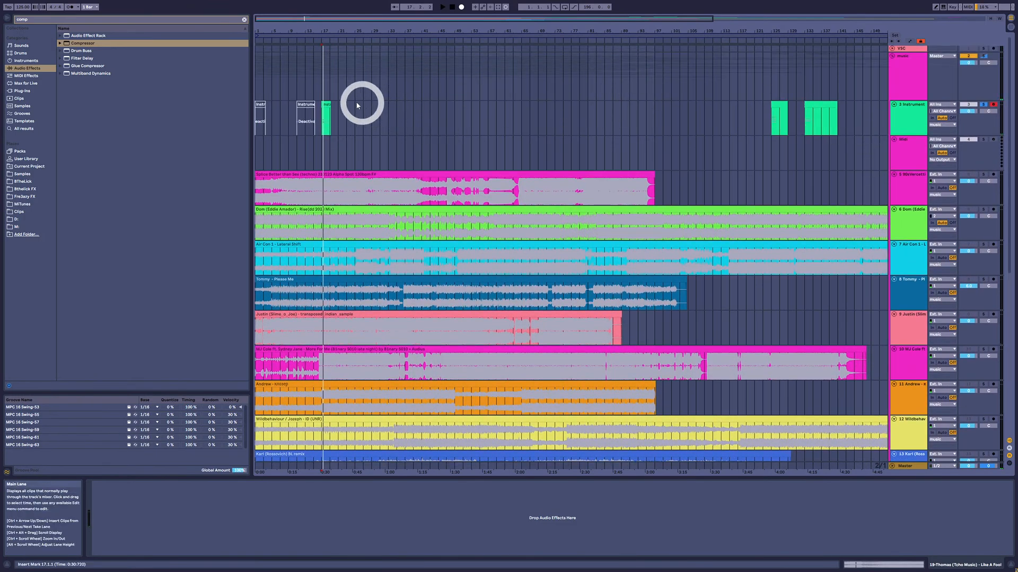
{"action": "left_click", "coordinate": [326, 103]}
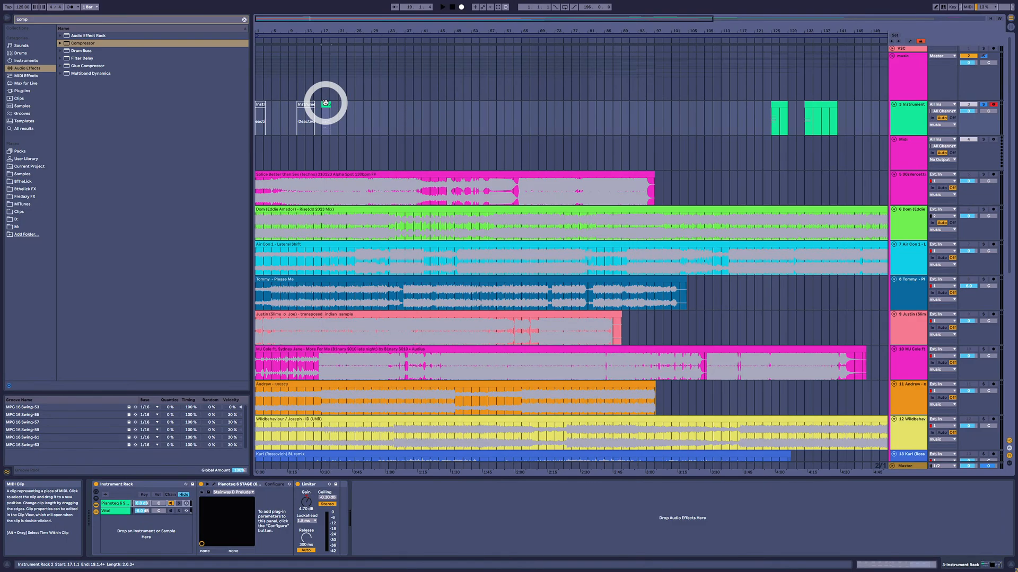
{"action": "scroll", "coordinate": [456, 243], "scroll_direction": "down", "scroll_amount": 10}
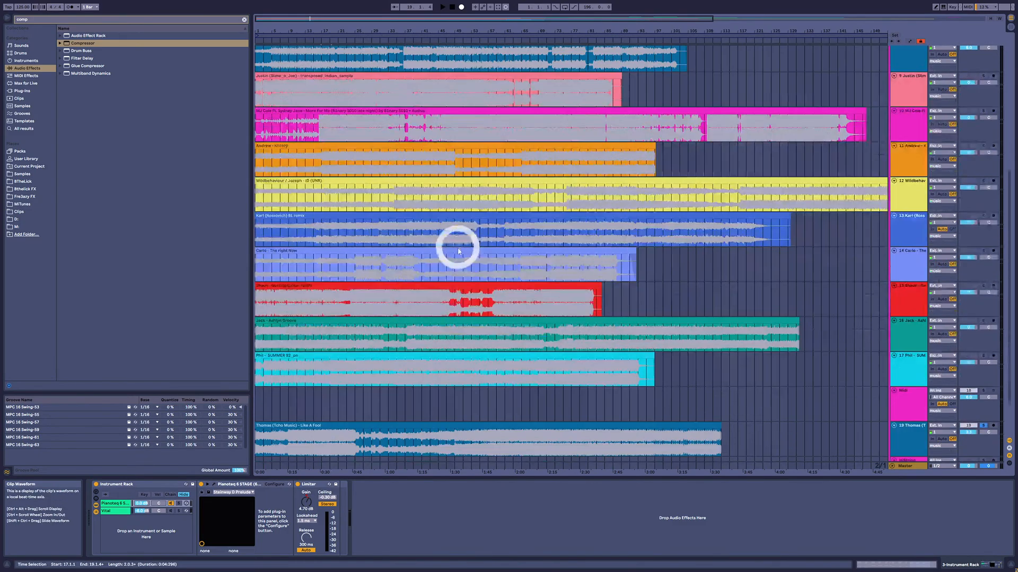
{"action": "left_click", "coordinate": [322, 404]}
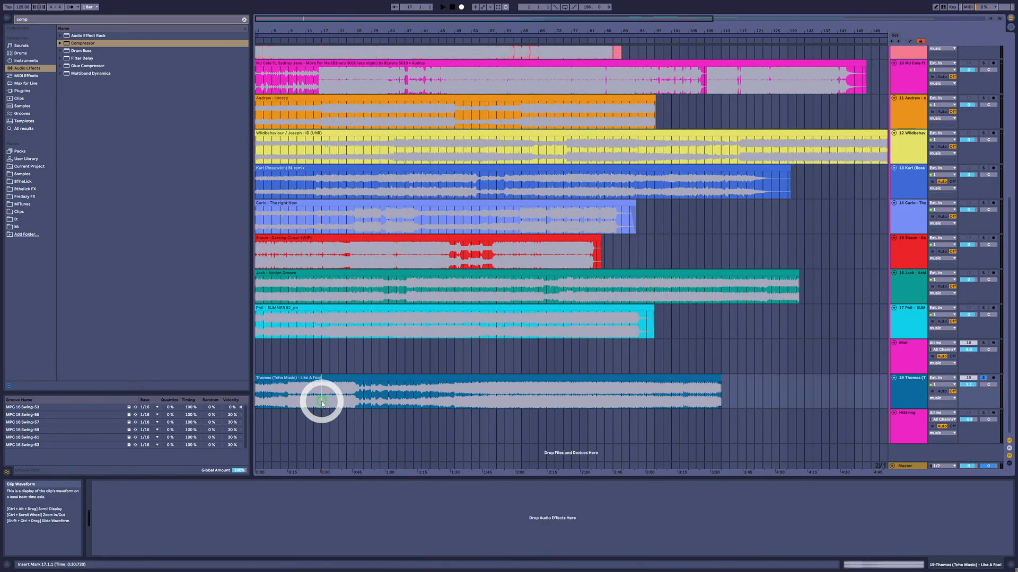
{"action": "scroll", "coordinate": [398, 309], "scroll_direction": "up", "scroll_amount": 2}
{"action": "scroll", "coordinate": [398, 309], "scroll_direction": "up", "scroll_amount": 6}
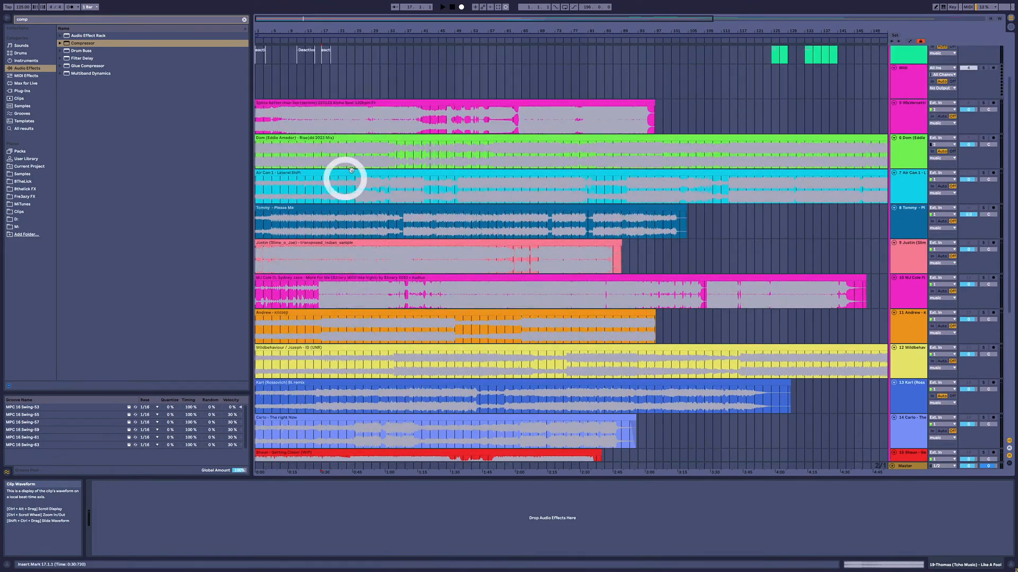
Open the chord clip at bar 17 and examine its chord and bass notes down to the lowest ones.
{"action": "left_click", "coordinate": [325, 98]}
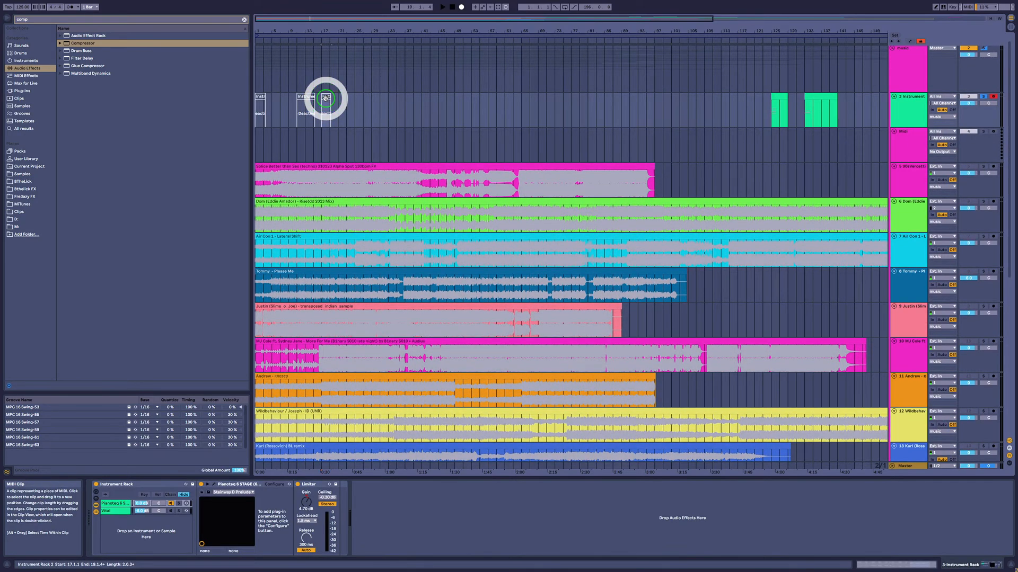
{"action": "double_click", "coordinate": [325, 98]}
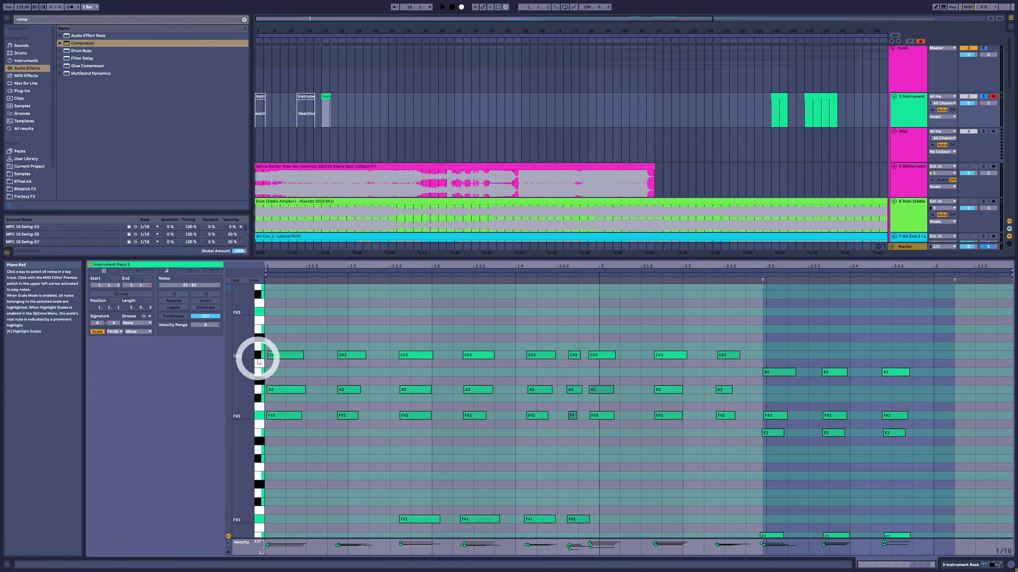
{"action": "left_click_drag", "start_coordinate": [254, 357], "coordinate": [238, 351]}
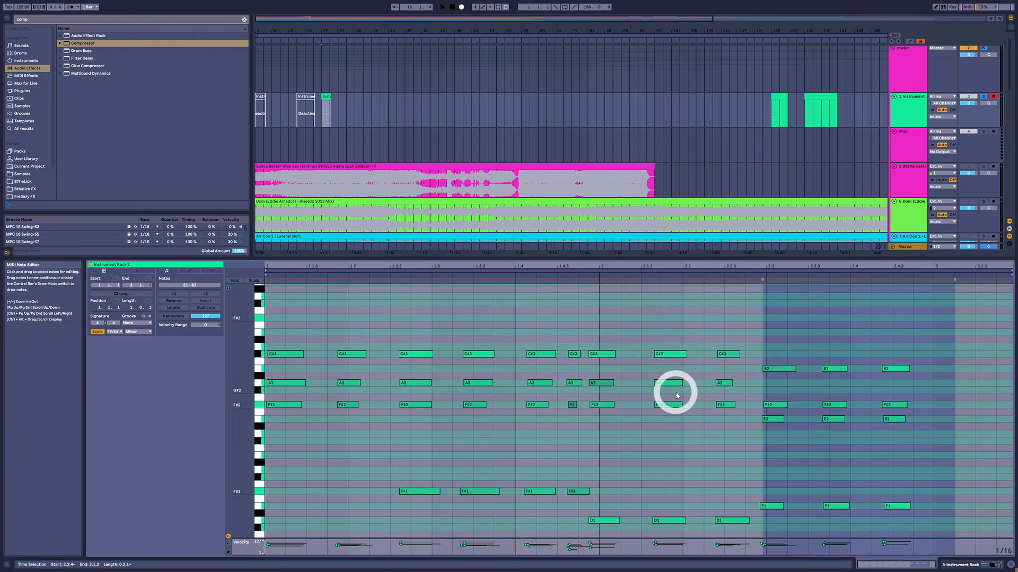
{"action": "scroll", "coordinate": [740, 409], "scroll_direction": "down", "scroll_amount": 3}
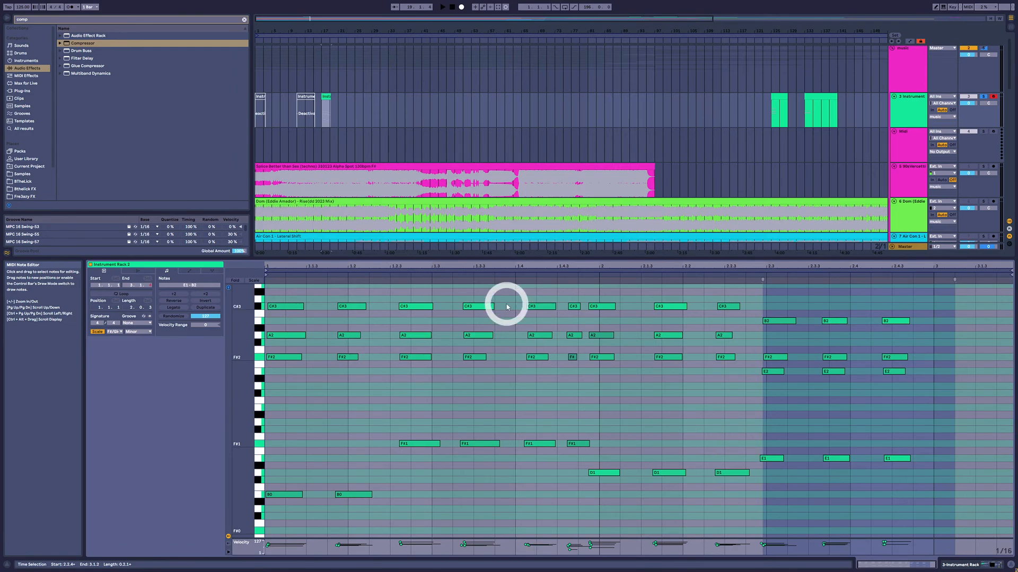
Close the note editor and play Like A Fool from bar 17.
{"action": "key", "text": "shift+Tab"}
{"action": "scroll", "coordinate": [330, 318], "scroll_direction": "down", "scroll_amount": 4}
{"action": "scroll", "coordinate": [332, 334], "scroll_direction": "down", "scroll_amount": 3}
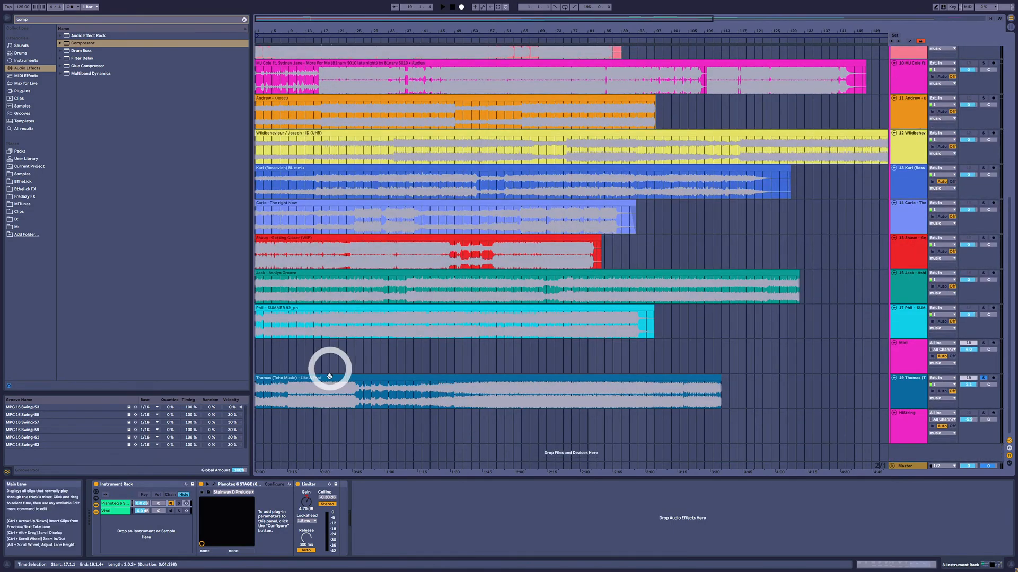
{"action": "left_click", "coordinate": [329, 397]}
{"action": "key", "text": "space"}
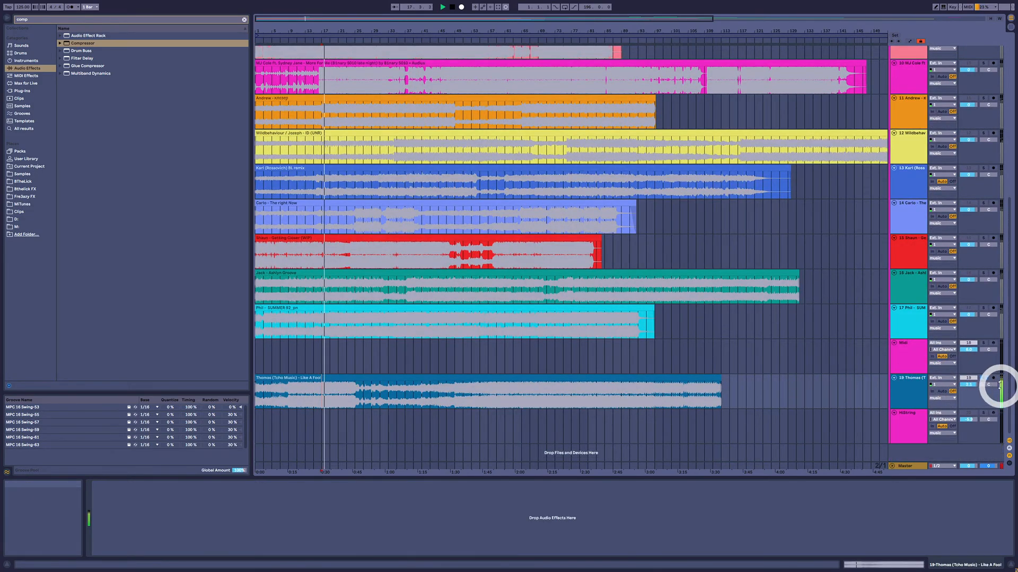
Audition the recorded chord clip at bar 17 once more against Like A Fool.
{"action": "scroll", "coordinate": [827, 223], "scroll_direction": "up", "scroll_amount": 6}
{"action": "scroll", "coordinate": [382, 171], "scroll_direction": "up", "scroll_amount": 1}
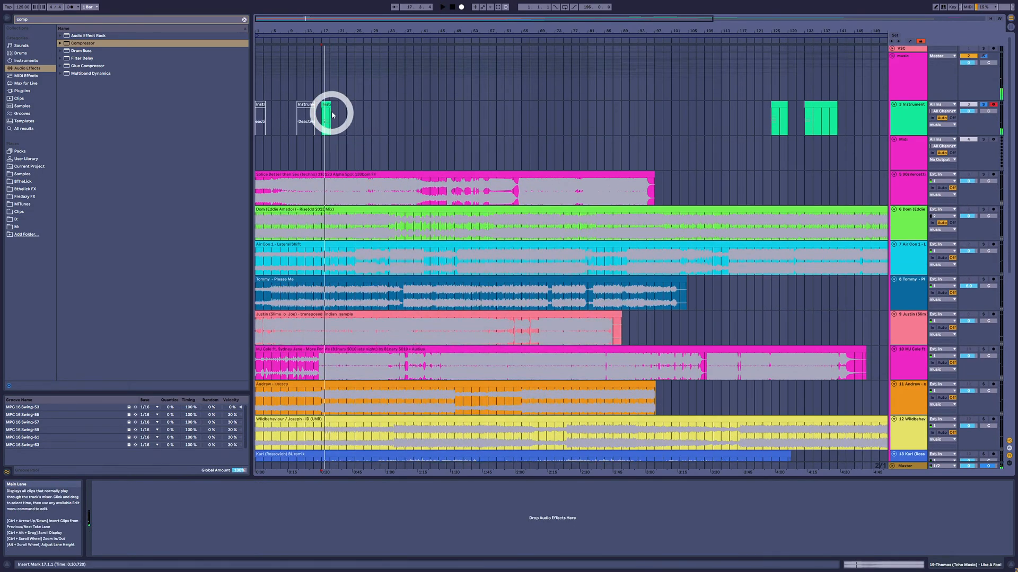
{"action": "left_click", "coordinate": [324, 108]}
{"action": "scroll", "coordinate": [390, 168], "scroll_direction": "down", "scroll_amount": 8}
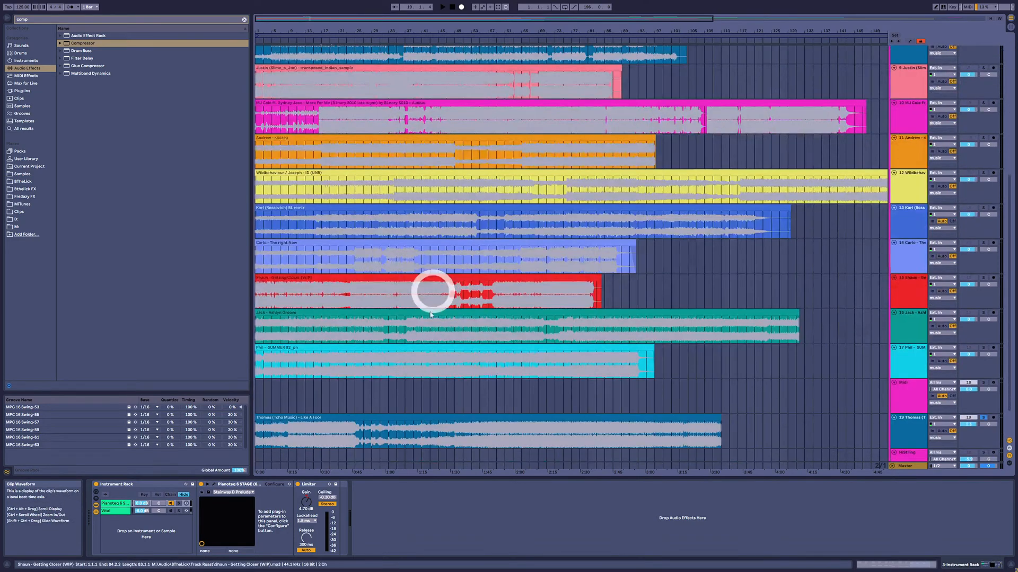
{"action": "scroll", "coordinate": [432, 291], "scroll_direction": "up", "scroll_amount": 7}
{"action": "scroll", "coordinate": [340, 171], "scroll_direction": "up", "scroll_amount": 1}
{"action": "scroll", "coordinate": [382, 228], "scroll_direction": "down", "scroll_amount": 7}
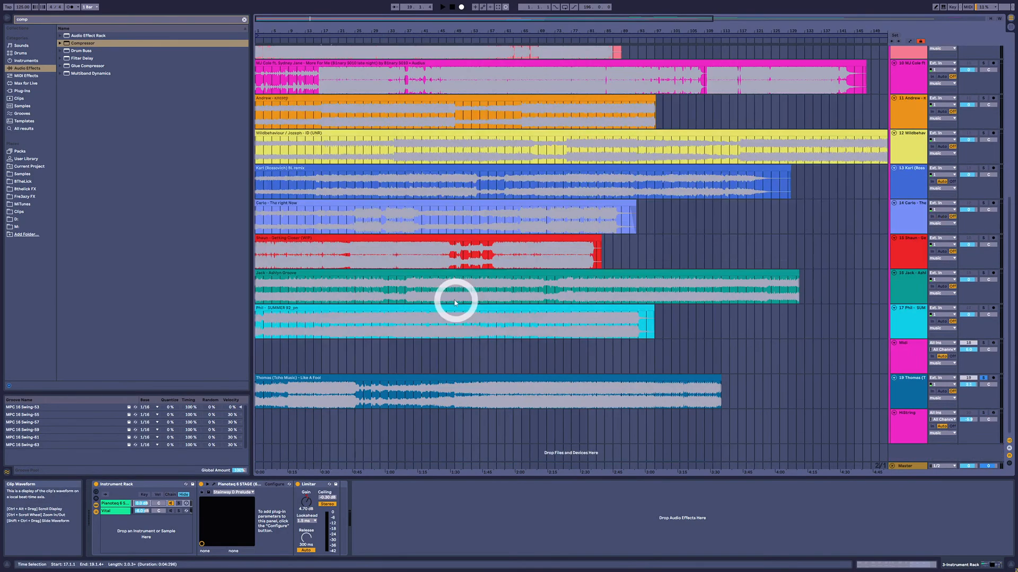
Play Like A Fool from different points at bars 19, 23 and 17.
{"action": "left_click", "coordinate": [352, 398]}
{"action": "left_click", "coordinate": [329, 399]}
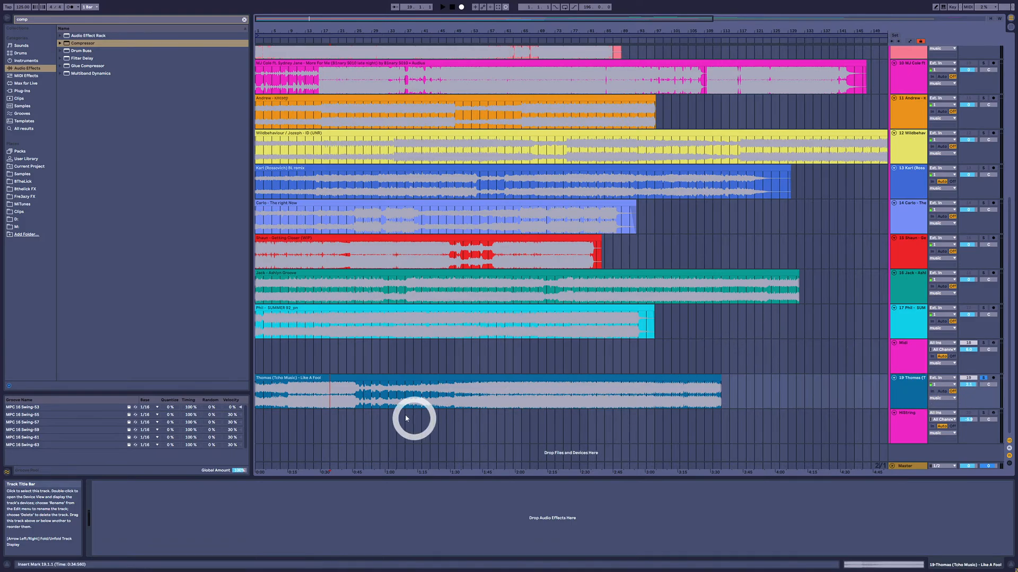
{"action": "left_click", "coordinate": [318, 398]}
{"action": "left_click", "coordinate": [346, 393]}
{"action": "key", "text": "space"}
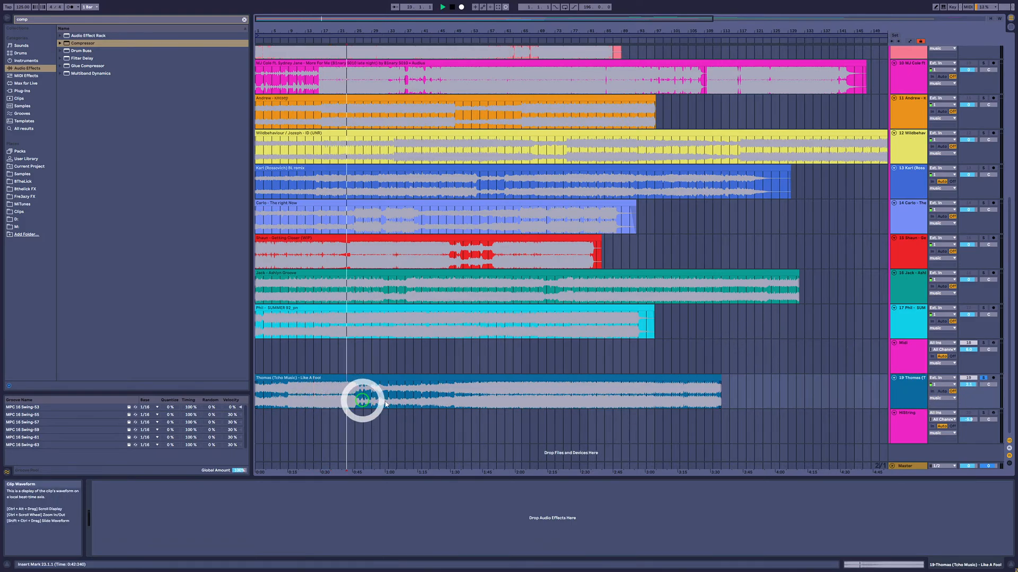
{"action": "left_click", "coordinate": [315, 392]}
{"action": "key", "text": "space"}
{"action": "key", "text": "space"}
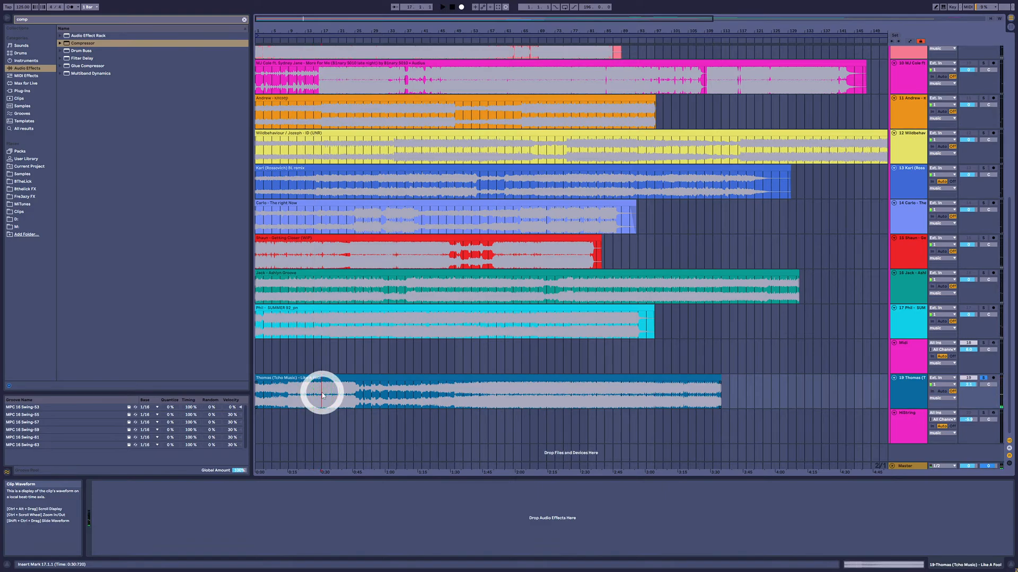
{"action": "key", "text": "space"}
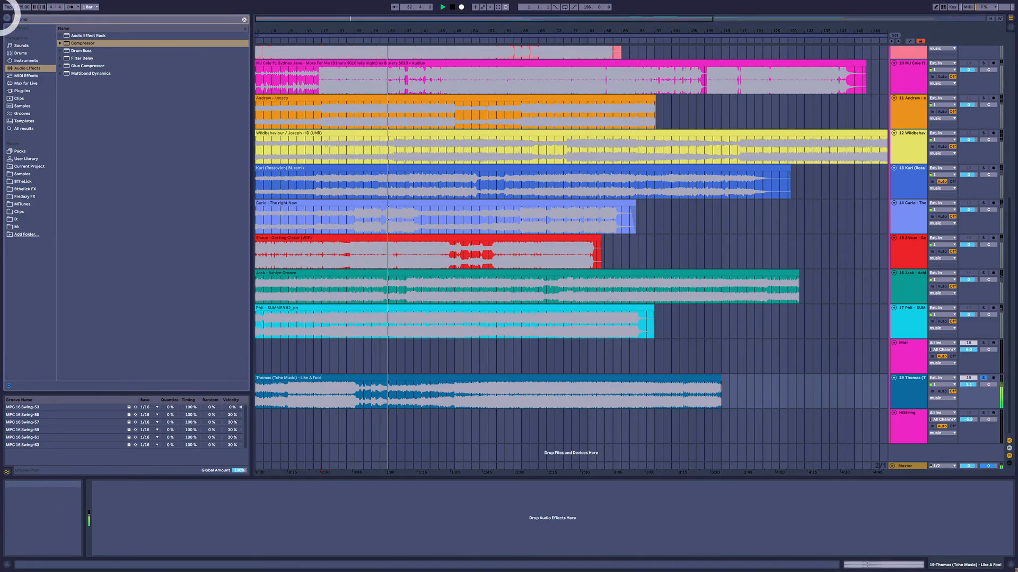
Search the browser for "ref" in the Bthelick FX folder, the audio effects and the plug-ins.
{"action": "key", "text": "ctrl+f"}
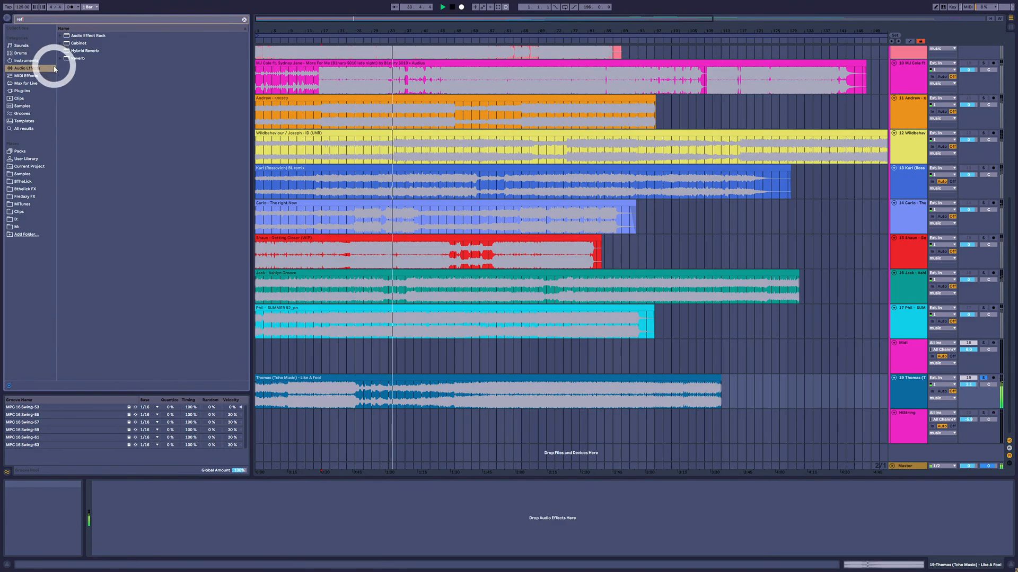
{"action": "left_click", "coordinate": [37, 191]}
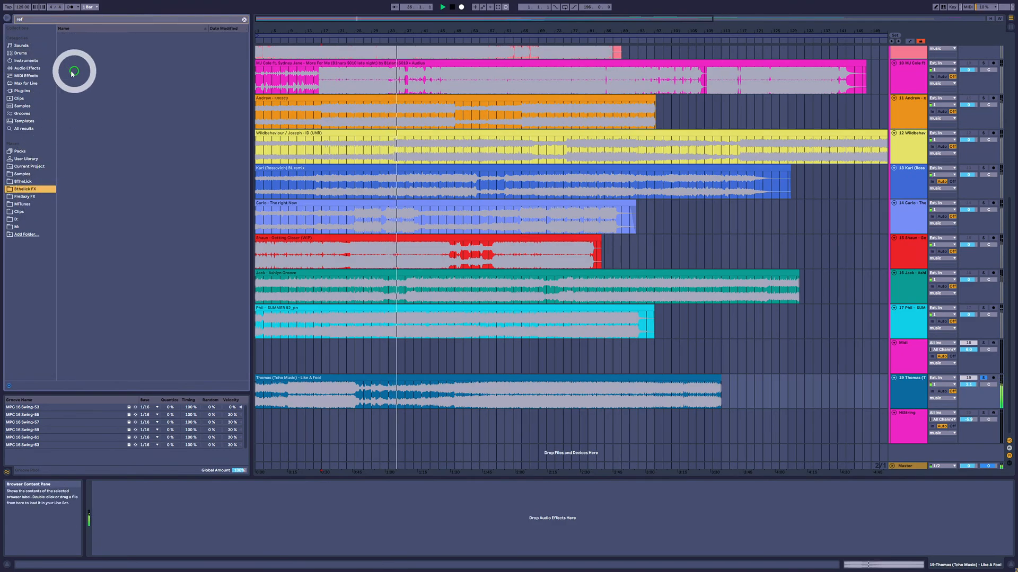
{"action": "left_click", "coordinate": [34, 74]}
{"action": "left_click", "coordinate": [33, 68]}
{"action": "left_click", "coordinate": [31, 61]}
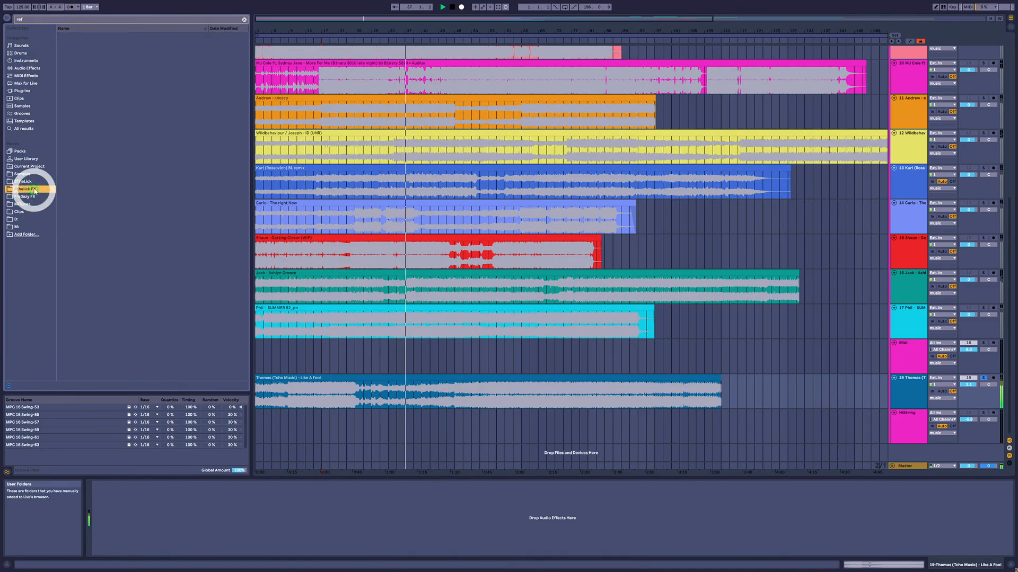
{"action": "left_click", "coordinate": [31, 67]}
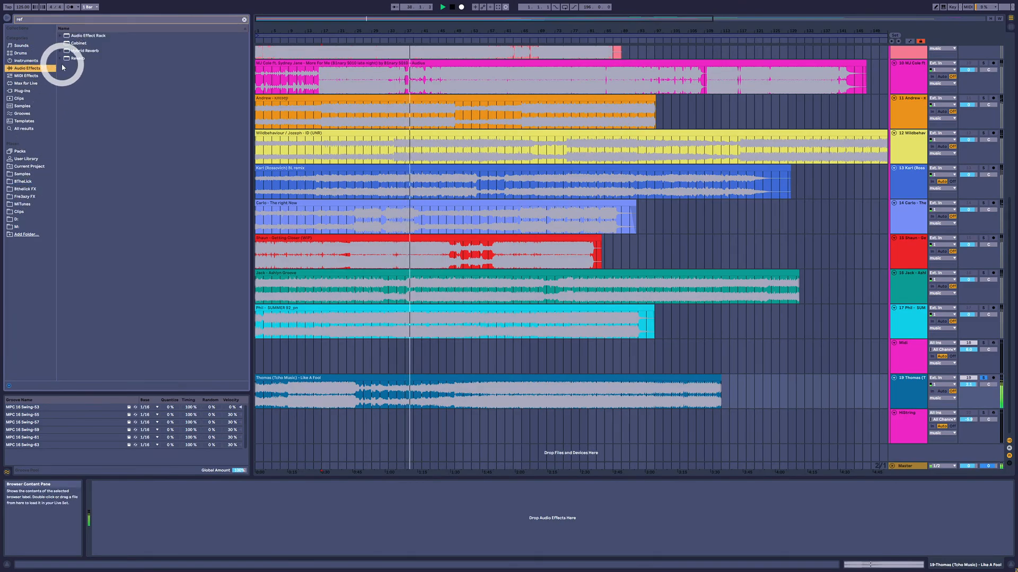
{"action": "left_click", "coordinate": [29, 90]}
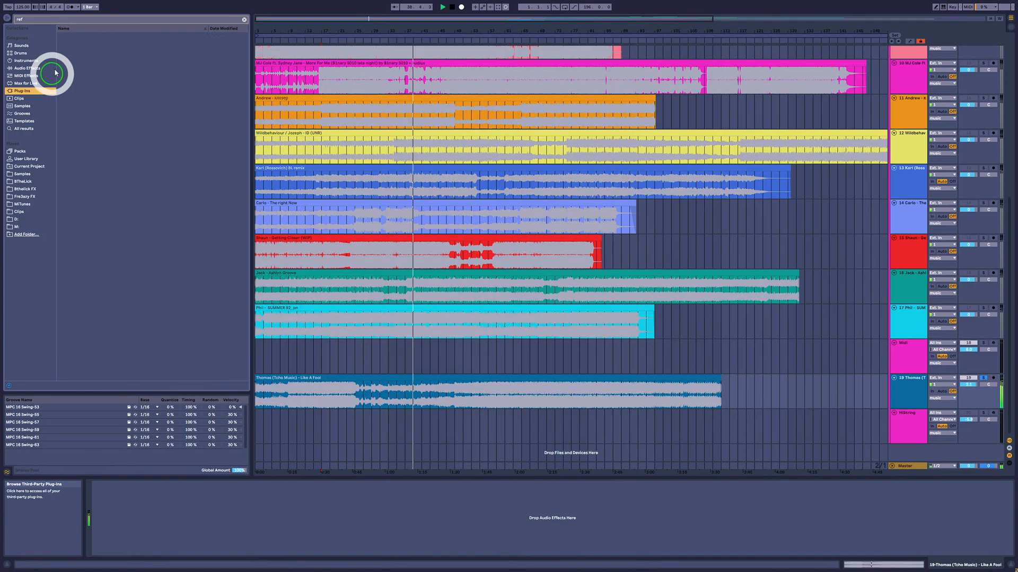
{"action": "left_click", "coordinate": [37, 189]}
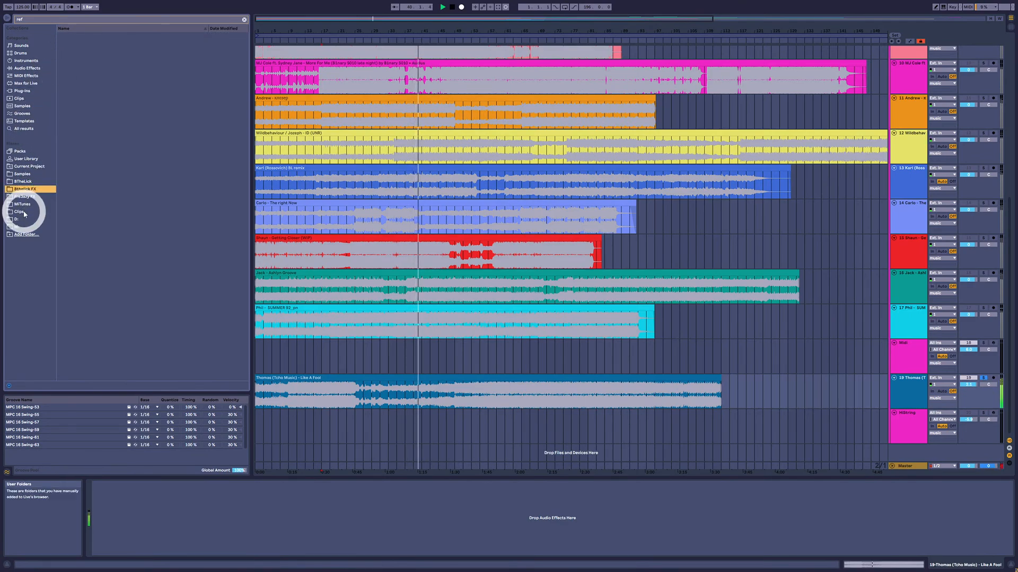
{"action": "left_click", "coordinate": [30, 68]}
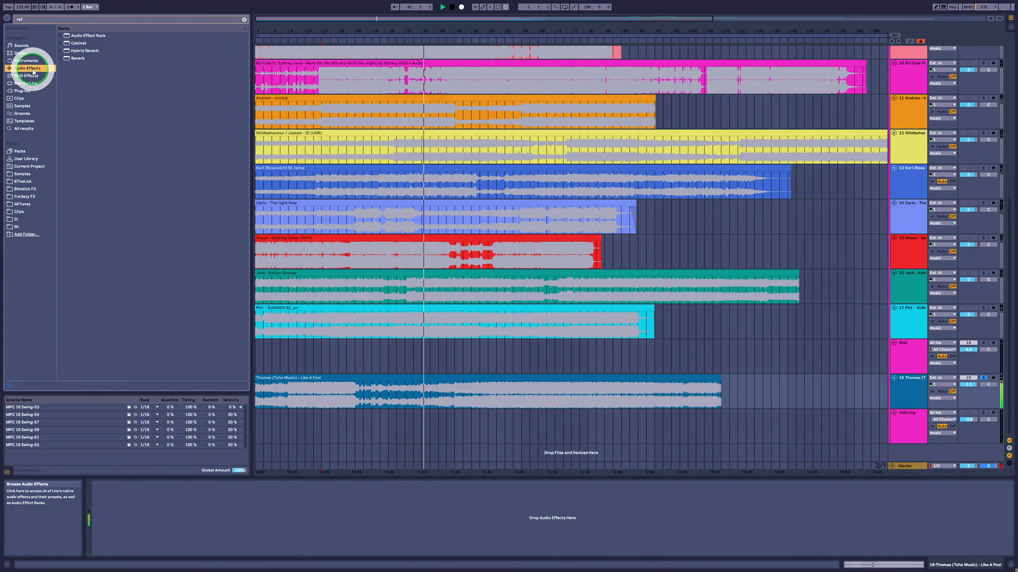
Search the Bthelick FX folder for "rev".
{"action": "left_click", "coordinate": [29, 189]}
{"action": "left_click", "coordinate": [26, 20]}
{"action": "type", "text": "l"}
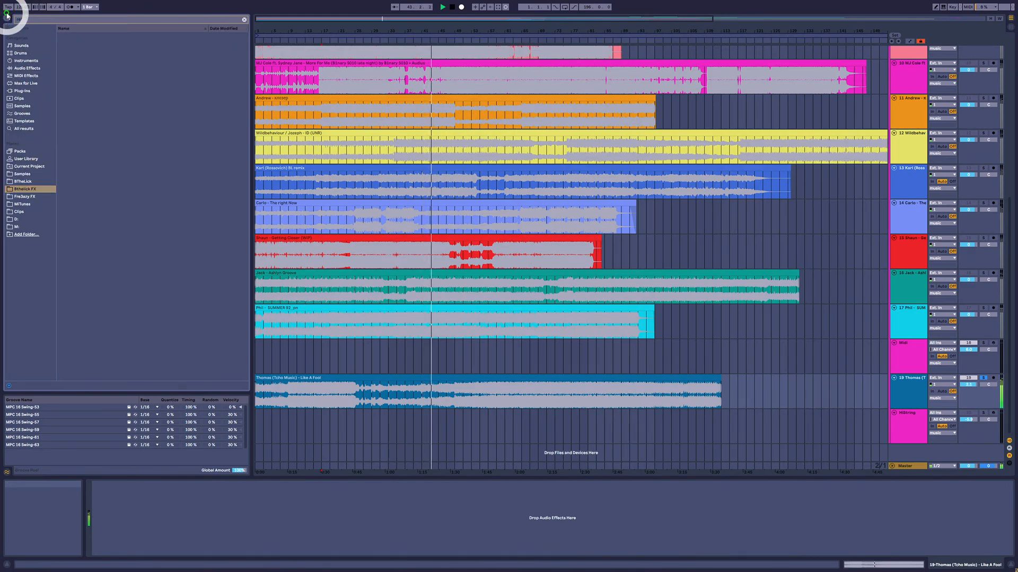
{"action": "key", "text": "BackSpace"}
{"action": "key", "text": "BackSpace"}
{"action": "type", "text": "v"}
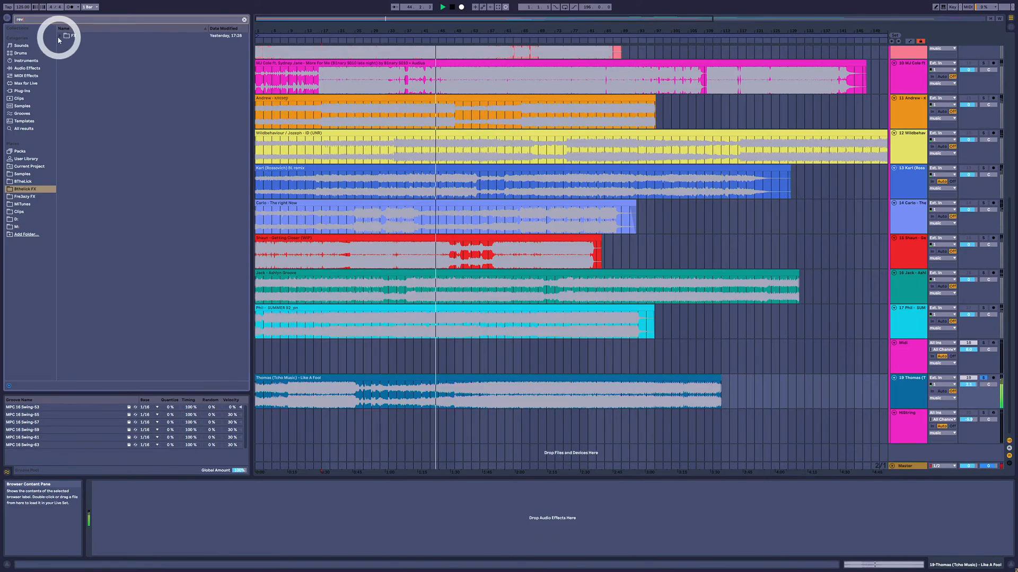
Load the BtheLick - Reverb15k rack from the search results onto the Like A Fool track and show its controls.
{"action": "left_click", "coordinate": [59, 35]}
{"action": "left_click_drag", "start_coordinate": [109, 50], "coordinate": [370, 400]}
{"action": "left_click", "coordinate": [355, 371]}
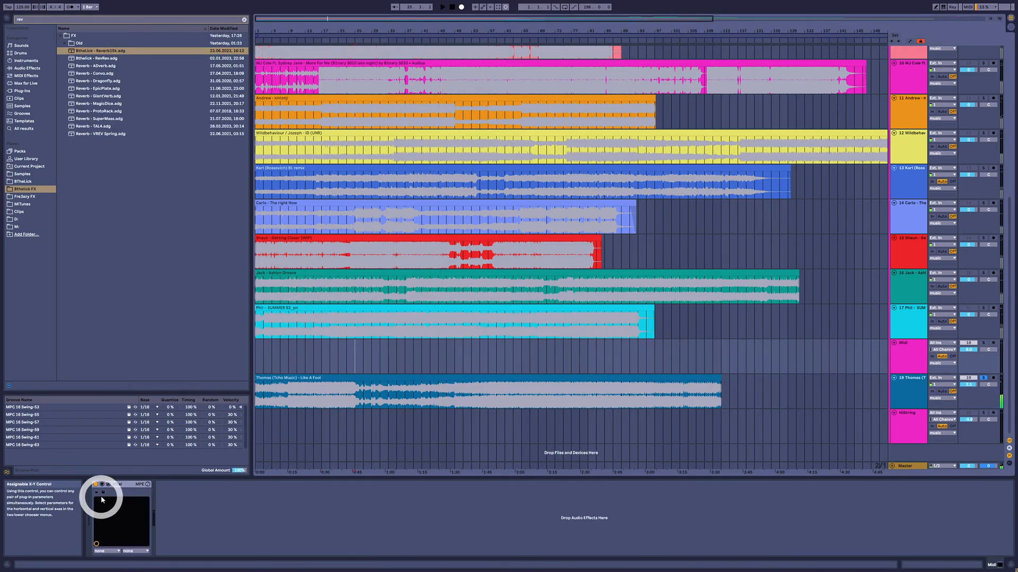
{"action": "left_click", "coordinate": [905, 391]}
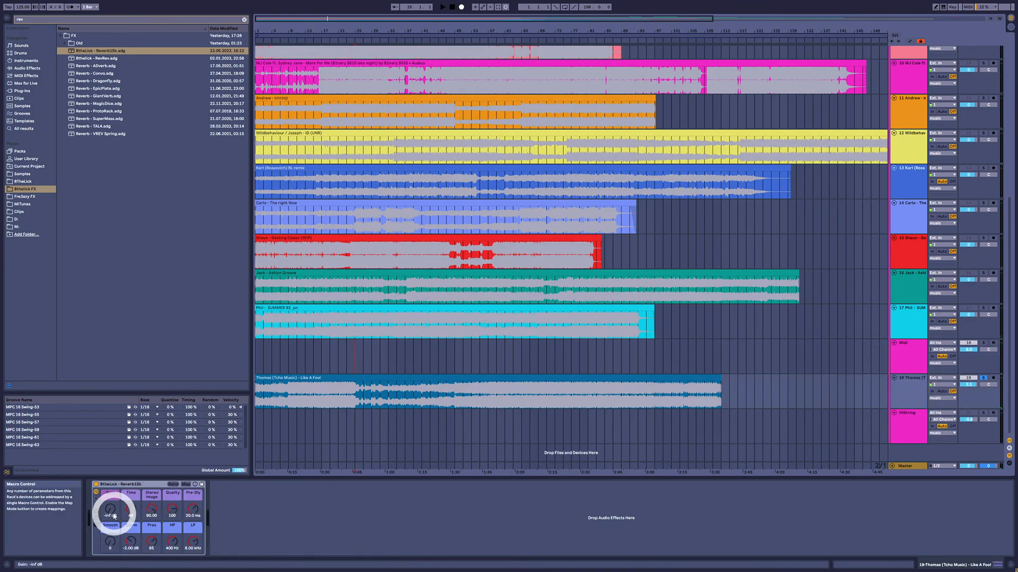
Set the reverb's gain to -9.92 dB and its LP filter to 4.84 kHz while playing Like A Fool.
{"action": "left_click_drag", "start_coordinate": [114, 517], "coordinate": [156, 546]}
{"action": "key", "text": "space"}
{"action": "left_click", "coordinate": [107, 508]}
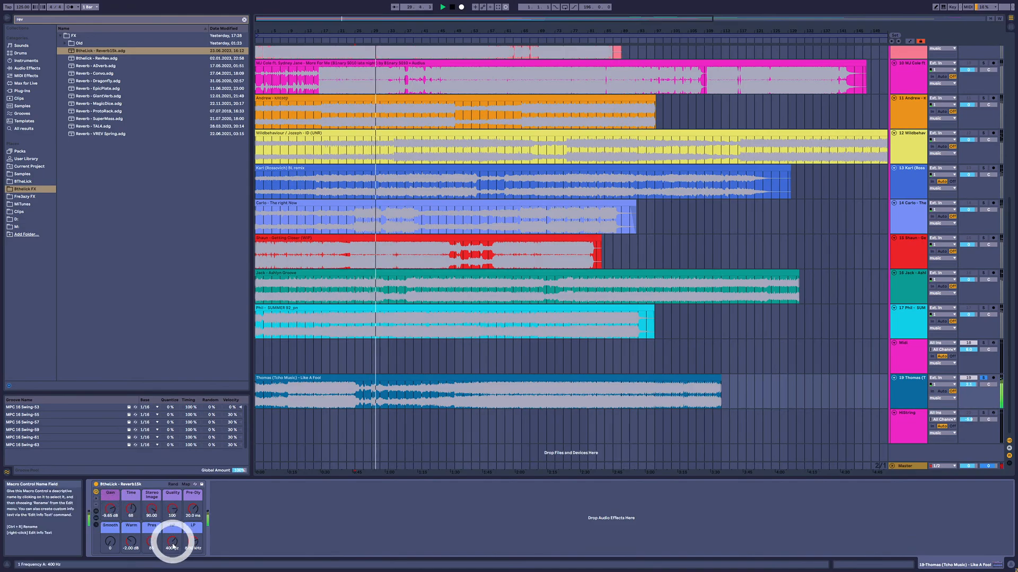
{"action": "mouse_move", "coordinate": [191, 542]}
{"action": "left_mouse_down"}
{"action": "mouse_move", "coordinate": [186, 553]}
{"action": "mouse_move", "coordinate": [196, 544]}
{"action": "left_mouse_up"}
{"action": "left_click_drag", "start_coordinate": [109, 508], "coordinate": [110, 510]}
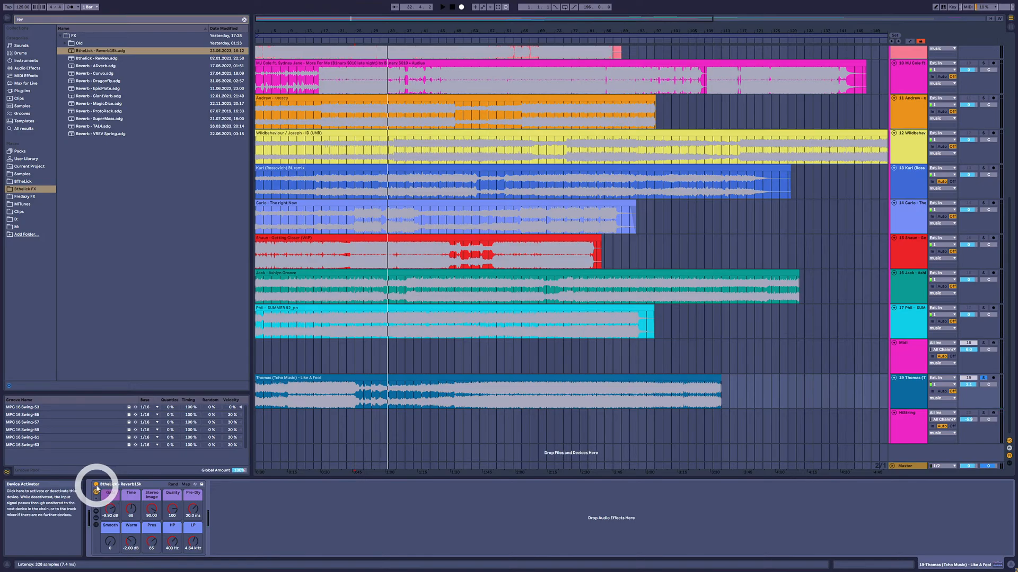
Audition Like A Fool with the reverb rack from bar 49 and from around bar 31.
{"action": "left_click", "coordinate": [458, 400]}
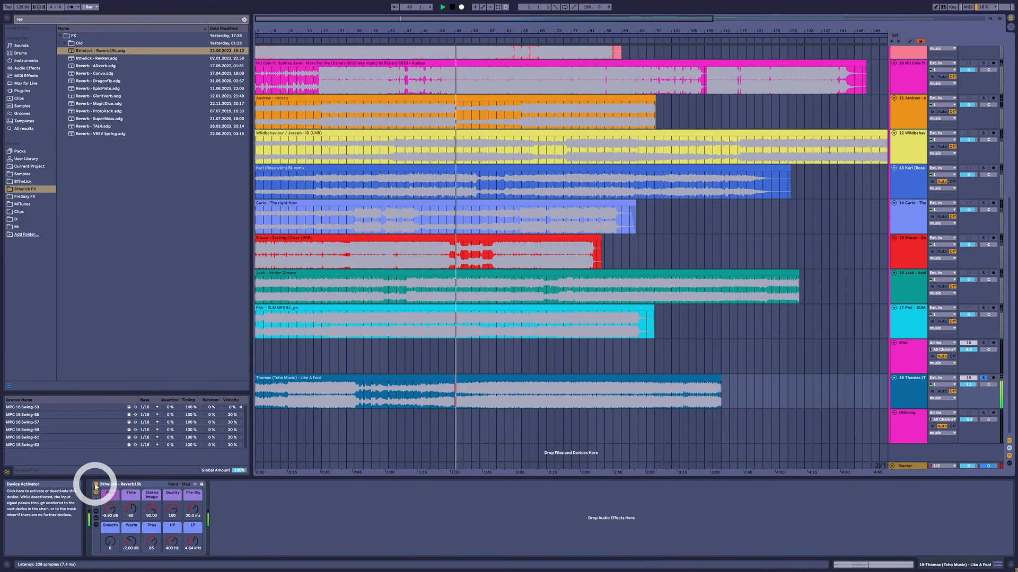
{"action": "left_click", "coordinate": [381, 395]}
{"action": "left_click", "coordinate": [371, 397]}
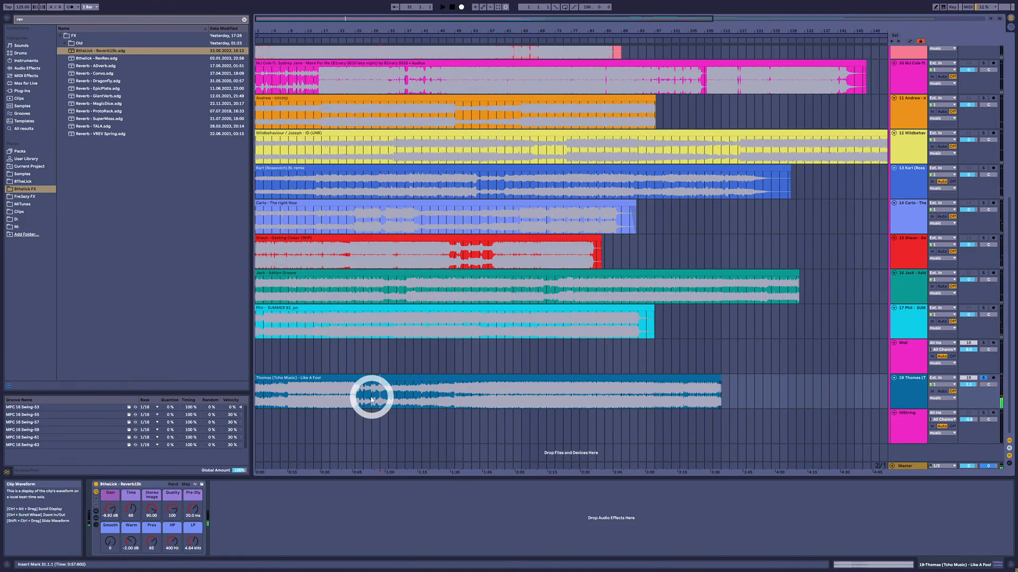
{"action": "key", "text": "space"}
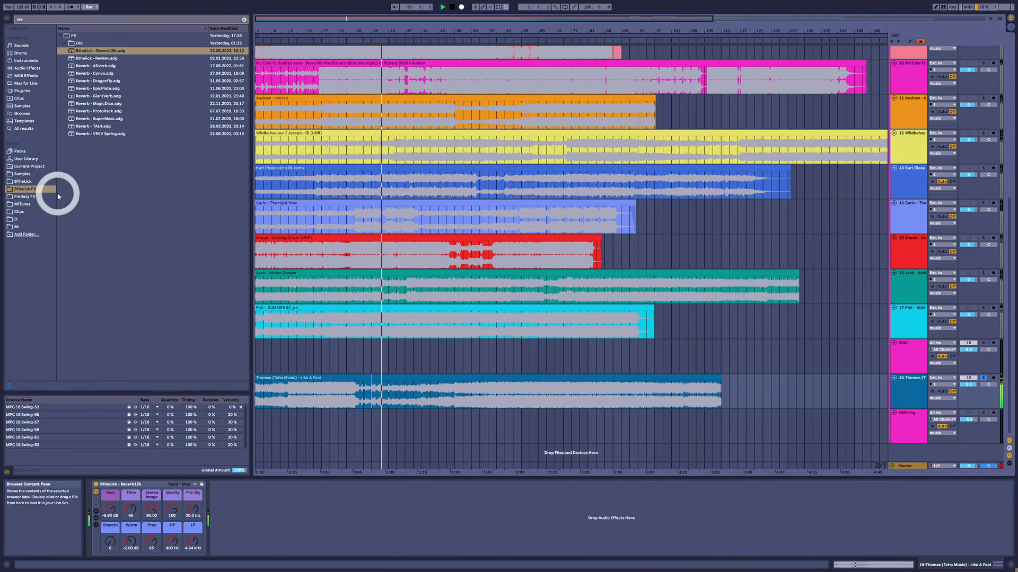
Search the Bthelick FX folder for "del" and add the BtheLick - Delay15k rack after the reverb.
{"action": "left_click_drag", "start_coordinate": [24, 20], "coordinate": [15, 9]}
{"action": "key", "text": "BackSpace"}
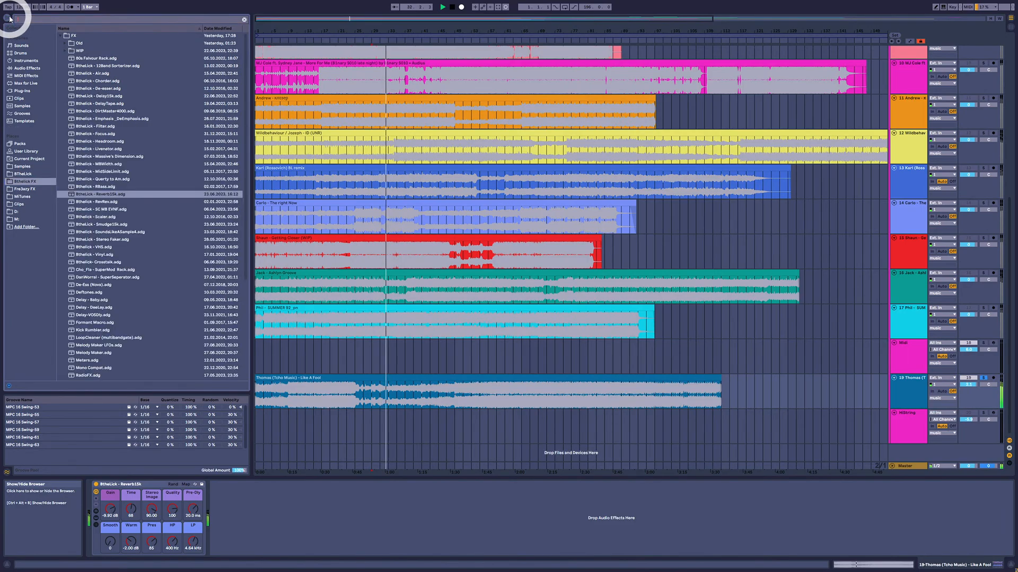
{"action": "type", "text": "del"}
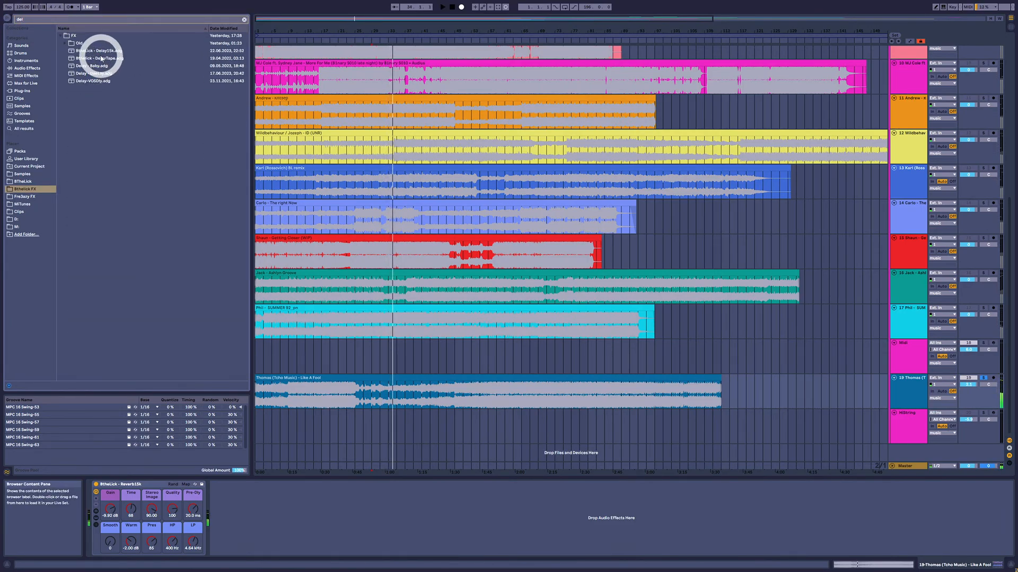
{"action": "left_click", "coordinate": [100, 52]}
{"action": "left_click_drag", "start_coordinate": [100, 52], "coordinate": [250, 536]}
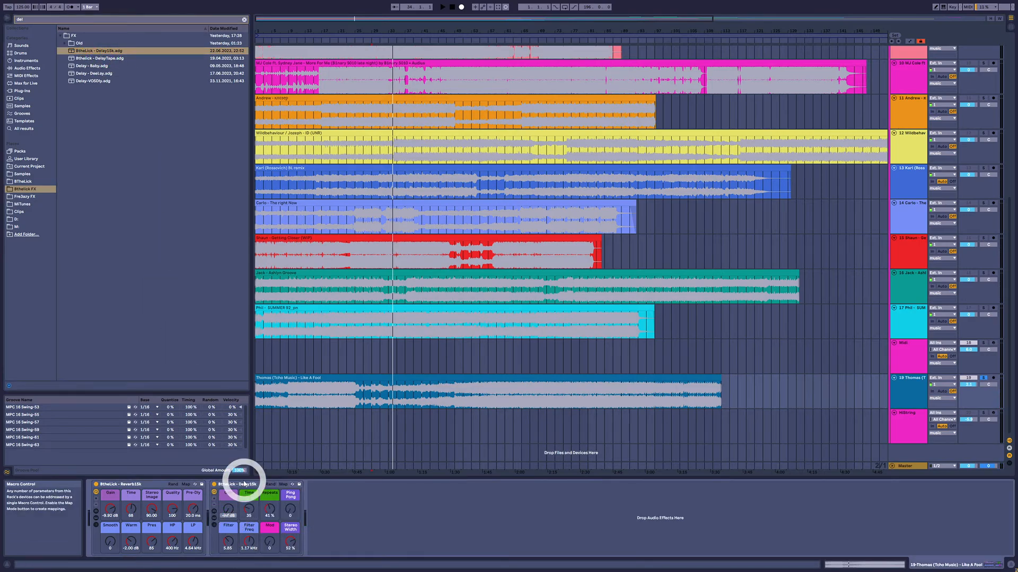
Audition the delay from bar 25 while adjusting its gain and setting its time to 48, and remove the delay and reverb racks.
{"action": "left_click", "coordinate": [354, 395]}
{"action": "key", "text": "space"}
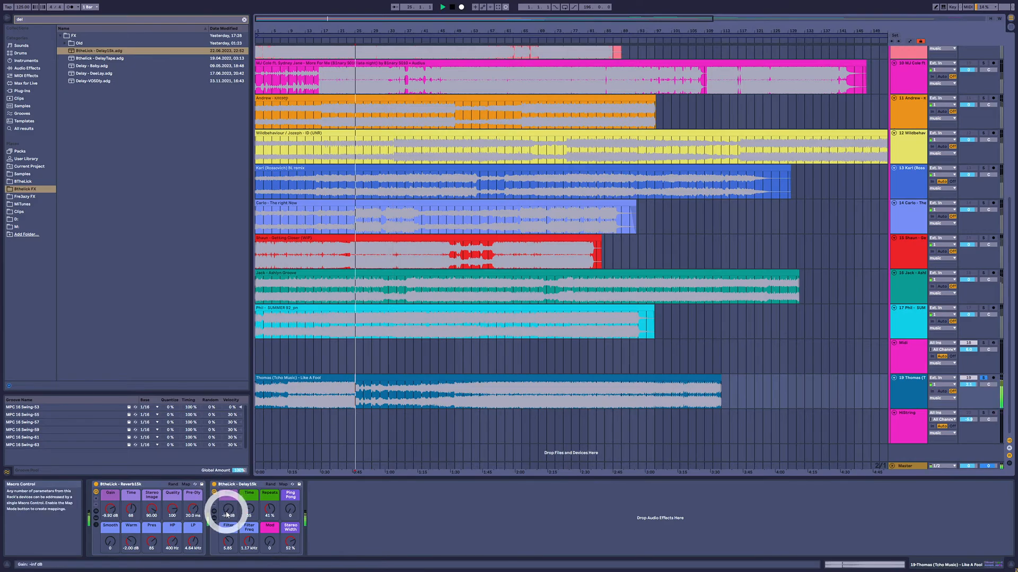
{"action": "mouse_move", "coordinate": [220, 500]}
{"action": "left_mouse_down"}
{"action": "mouse_move", "coordinate": [228, 513]}
{"action": "mouse_move", "coordinate": [248, 509]}
{"action": "mouse_move", "coordinate": [223, 512]}
{"action": "mouse_move", "coordinate": [240, 507]}
{"action": "left_mouse_up"}
{"action": "key", "text": "space"}
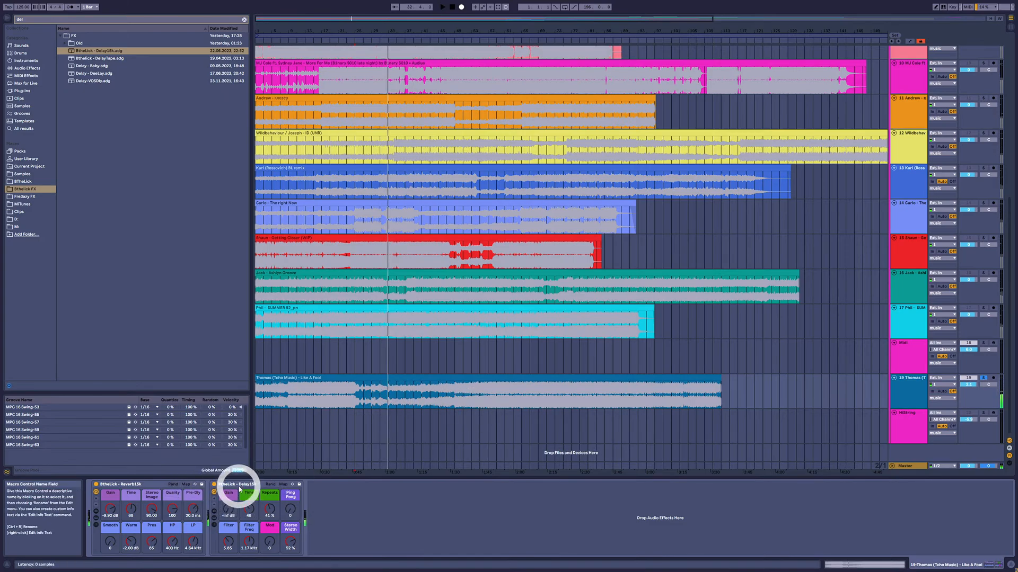
{"action": "key", "text": "Delete"}
{"action": "key", "text": "Delete"}
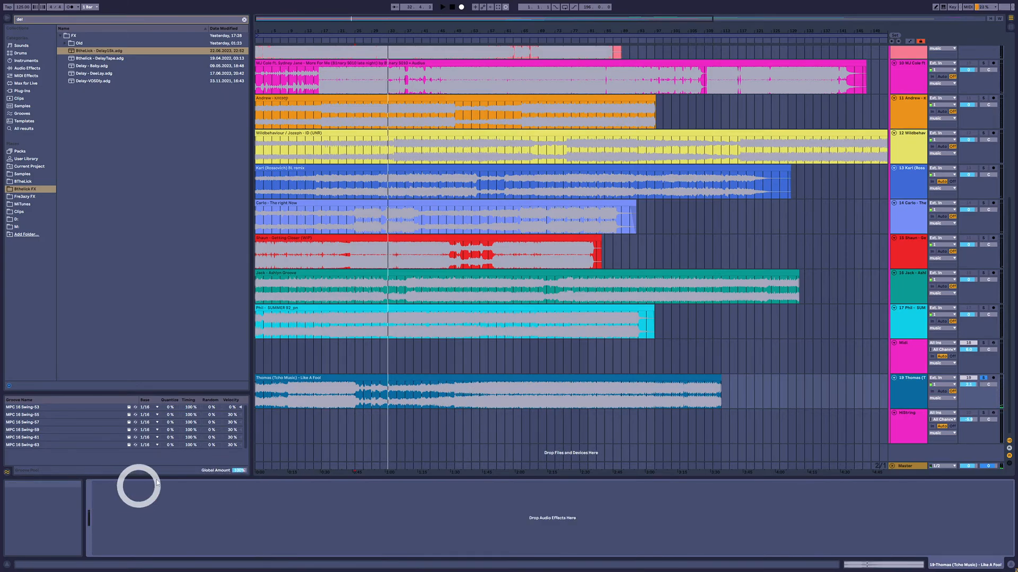
Play Like A Fool without effects from bar 39 and place the insert marker at bar 45.
{"action": "left_click", "coordinate": [429, 406]}
{"action": "left_click", "coordinate": [415, 405]}
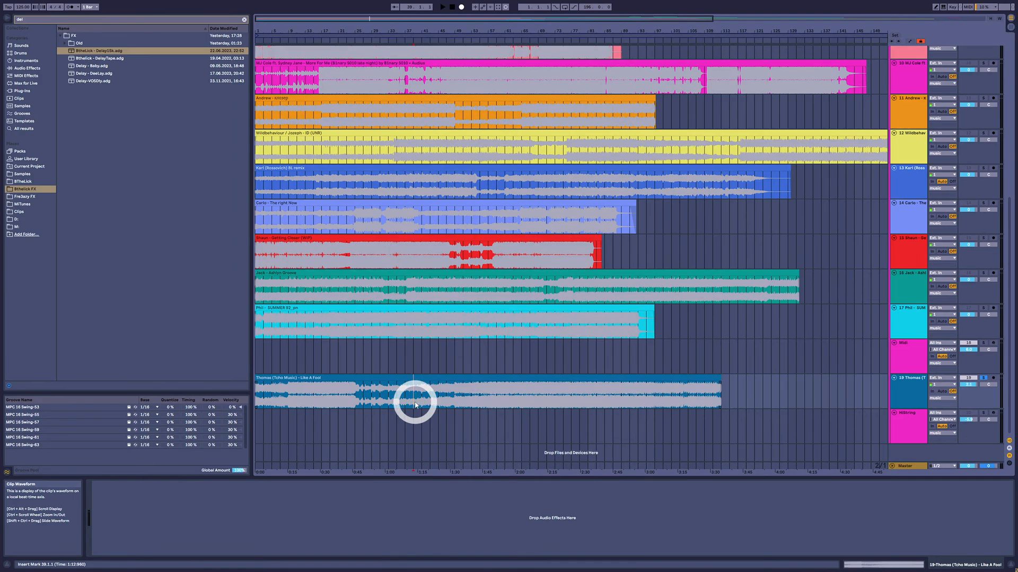
{"action": "key", "text": "space"}
{"action": "left_click", "coordinate": [438, 395]}
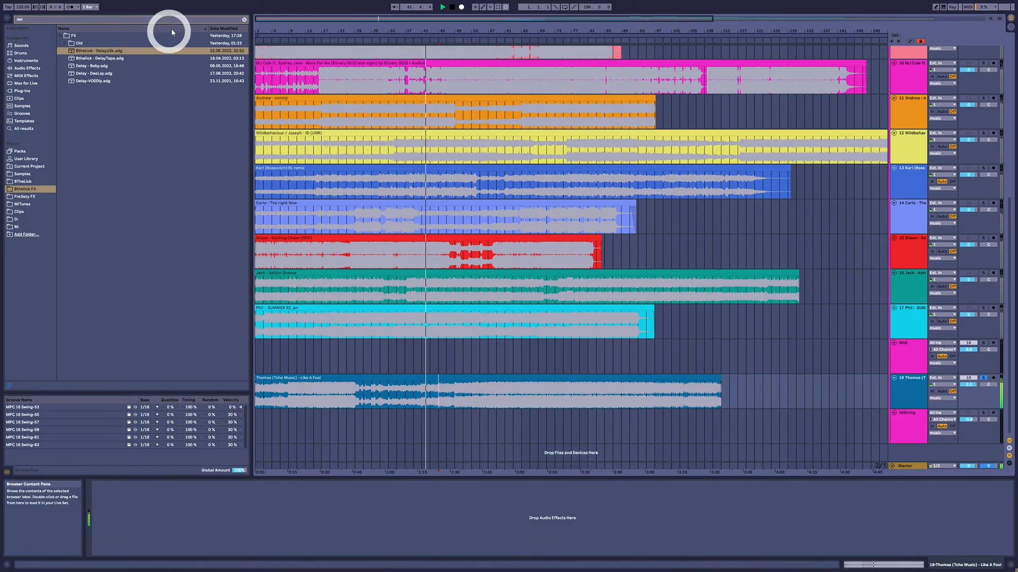
Search the Bthelick FX folder for "mtrem" and load the SideChain - MTrem rack onto the Like A Fool track.
{"action": "left_click", "coordinate": [24, 22]}
{"action": "type", "text": "m"}
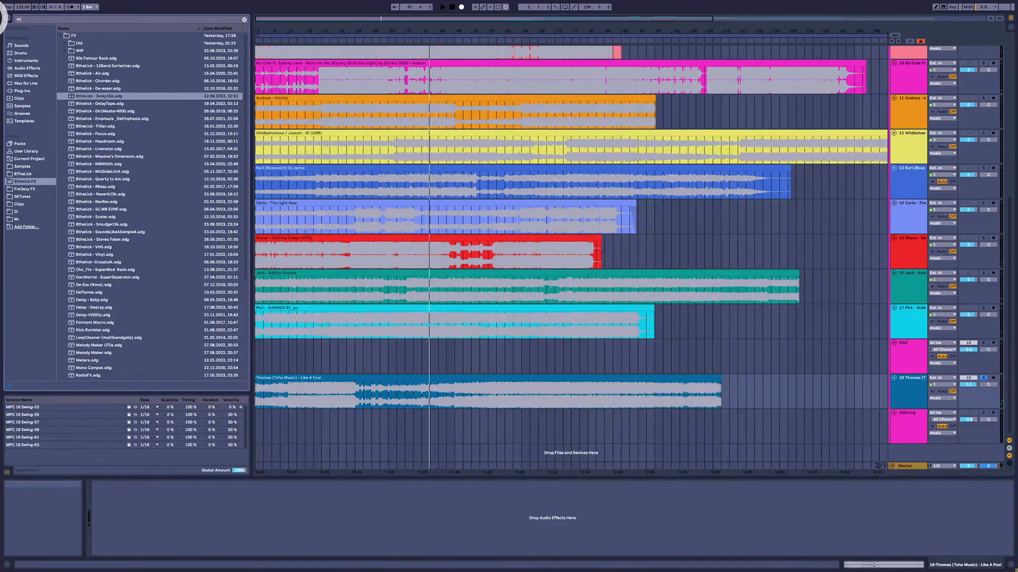
{"action": "type", "text": "trem"}
{"action": "left_click", "coordinate": [64, 43]}
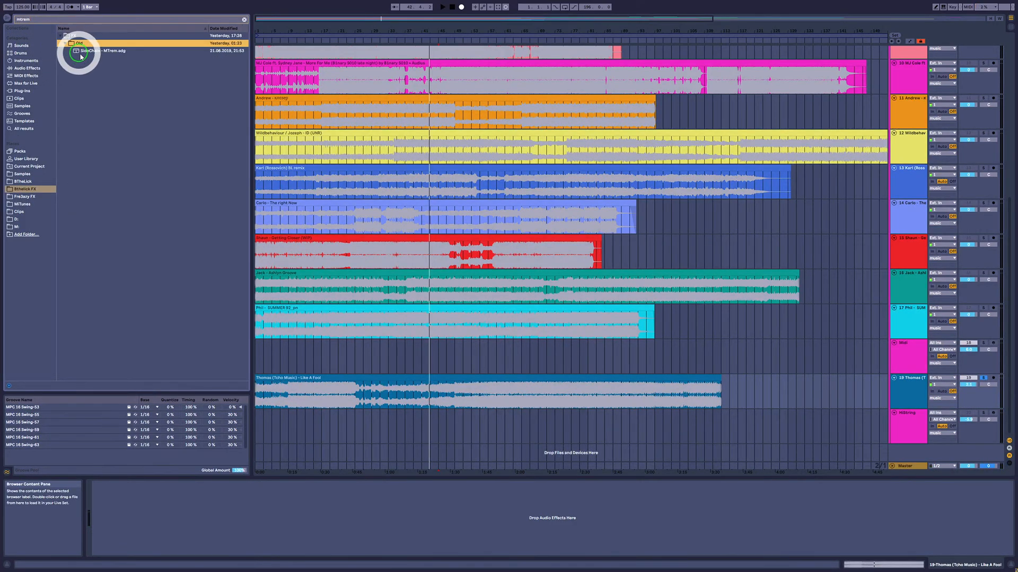
{"action": "left_click_drag", "start_coordinate": [87, 51], "coordinate": [191, 500]}
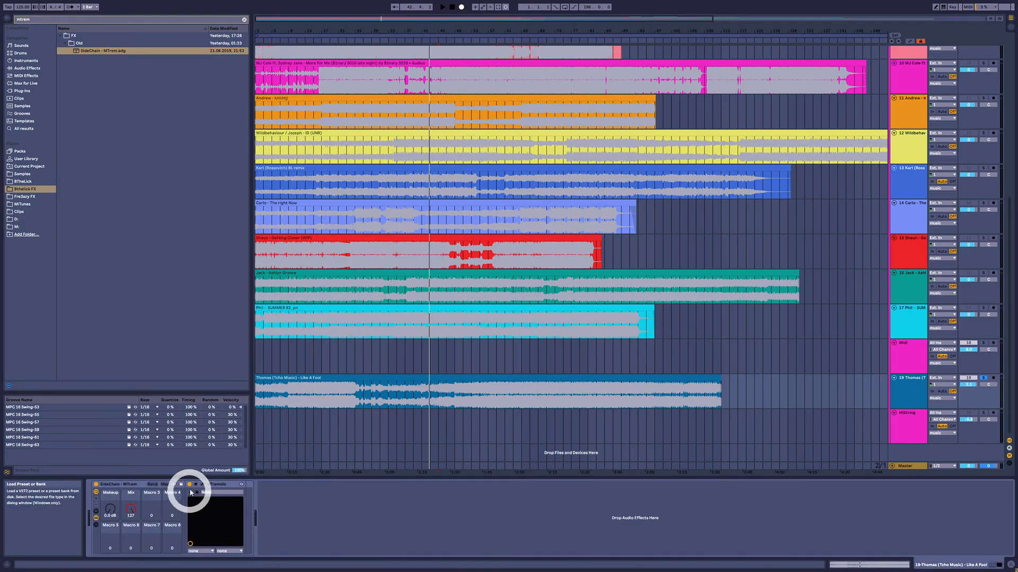
Open the MTremolo plug-in window and set its step sequencer to 100%, keeping tempo synchronization enabled.
{"action": "left_click", "coordinate": [200, 486]}
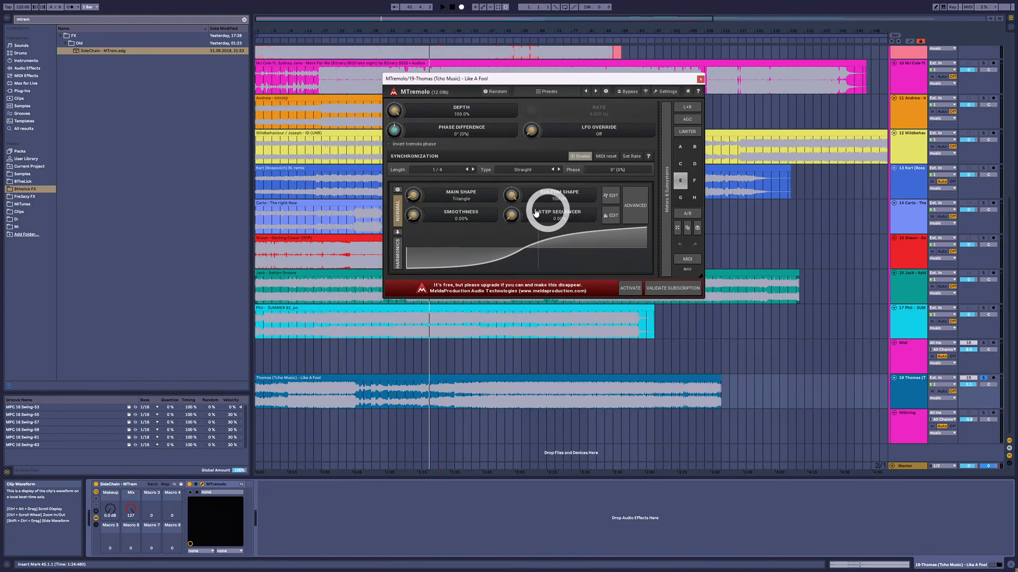
{"action": "left_click_drag", "start_coordinate": [510, 215], "coordinate": [509, 215]}
{"action": "double_click", "coordinate": [509, 215]}
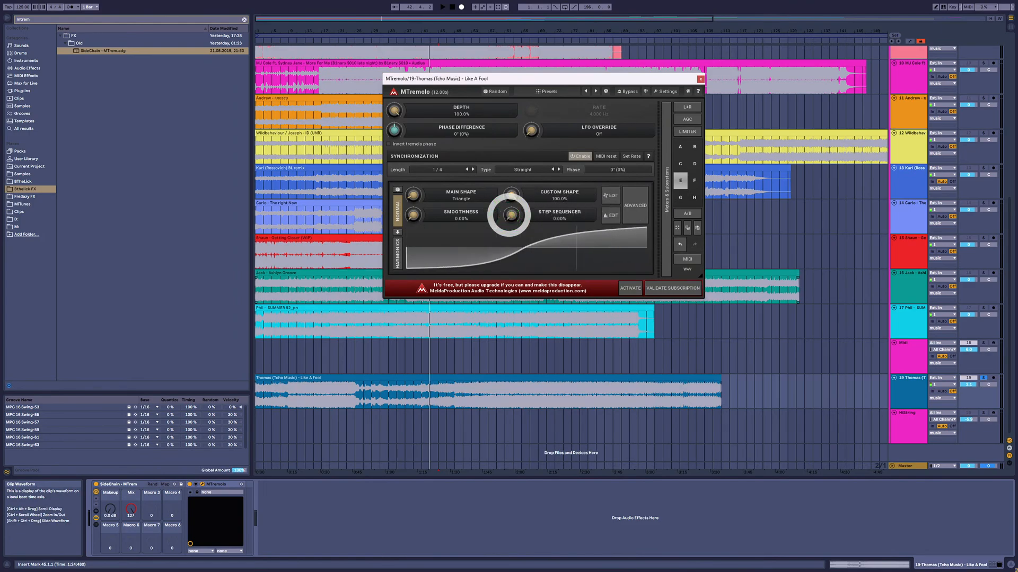
{"action": "left_click", "coordinate": [581, 156]}
{"action": "left_click", "coordinate": [581, 156]}
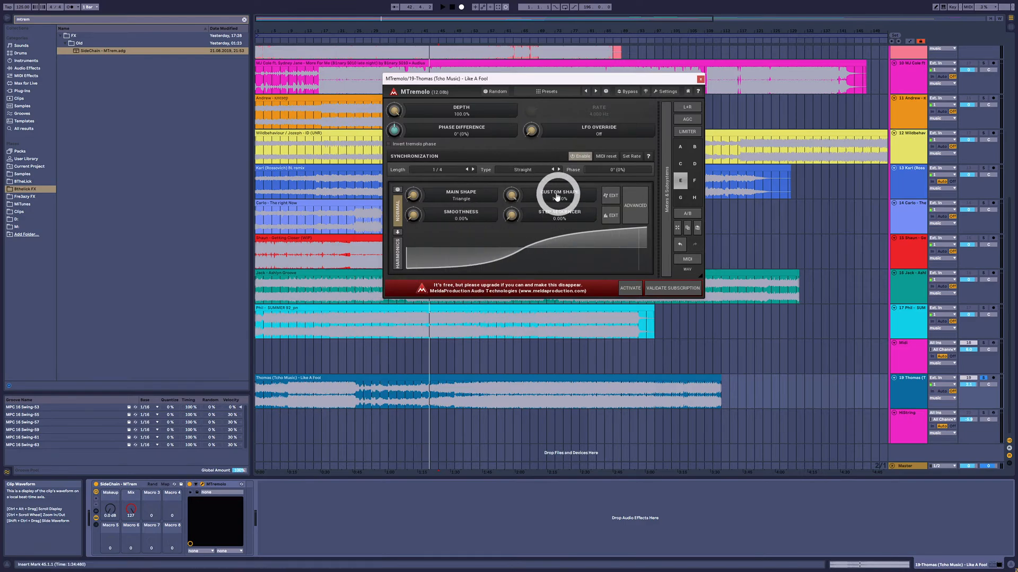
{"action": "left_click_drag", "start_coordinate": [510, 216], "coordinate": [510, 219]}
Audition the tremolo from bar 45 with smoothness at 24.8%, and close and remove the MTrem rack.
{"action": "key", "text": "space"}
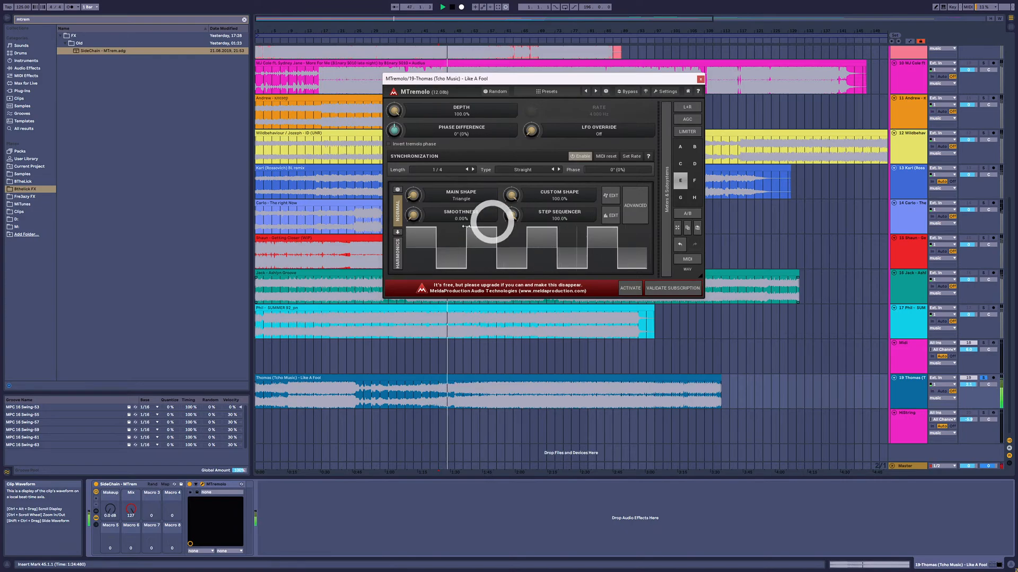
{"action": "left_click_drag", "start_coordinate": [414, 217], "coordinate": [414, 215]}
{"action": "key", "text": "space"}
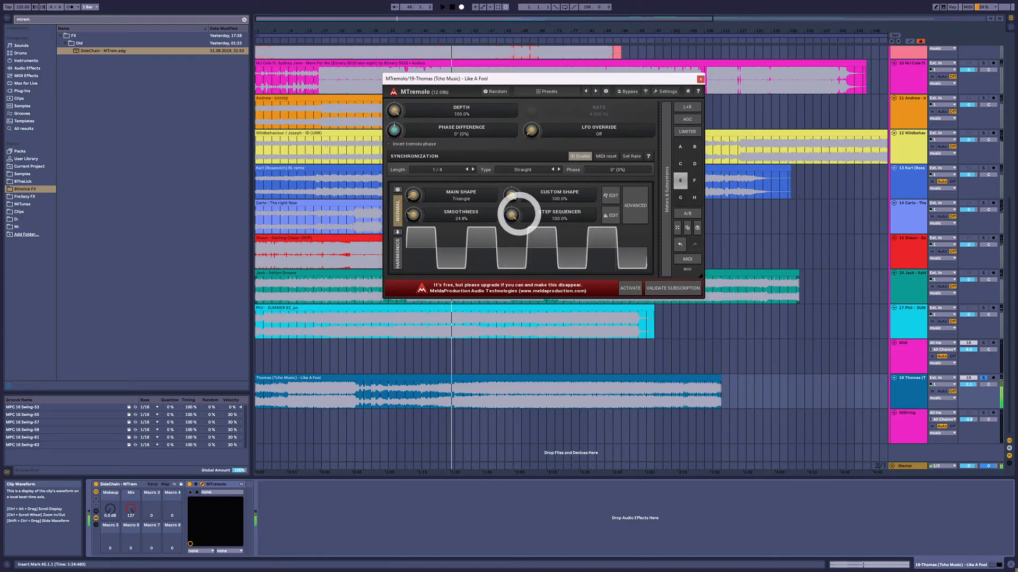
{"action": "left_click_drag", "start_coordinate": [517, 214], "coordinate": [519, 230]}
{"action": "left_click", "coordinate": [700, 80]}
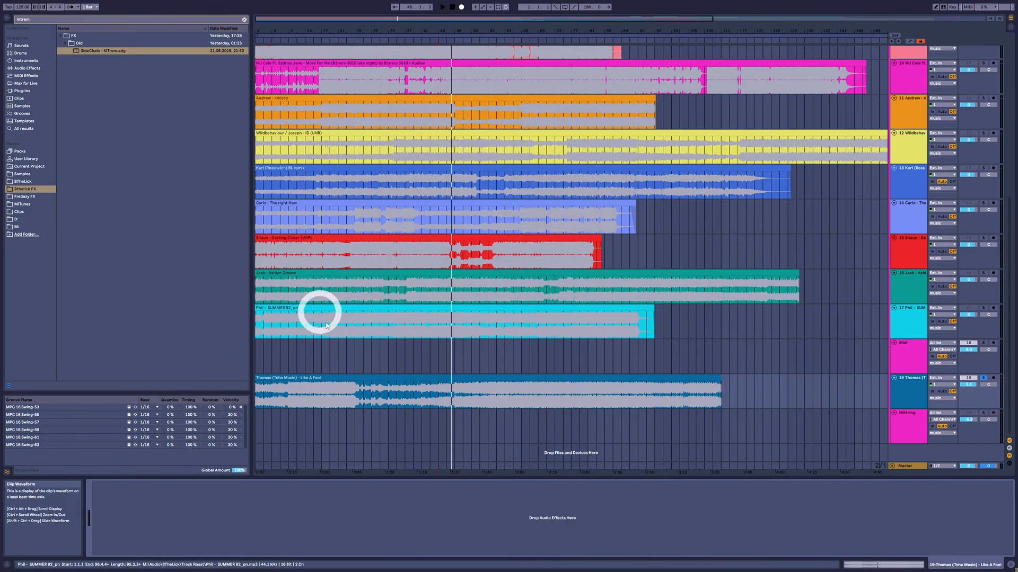
Play Like A Fool from bar 53 and from just before bar 49.
{"action": "left_click", "coordinate": [502, 402]}
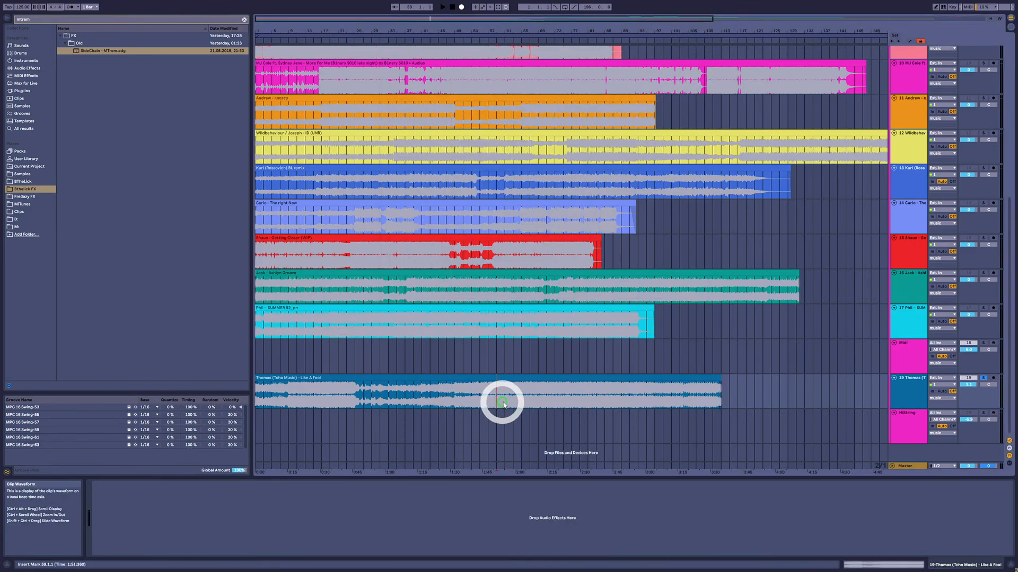
{"action": "left_click", "coordinate": [439, 415]}
{"action": "left_click", "coordinate": [470, 402]}
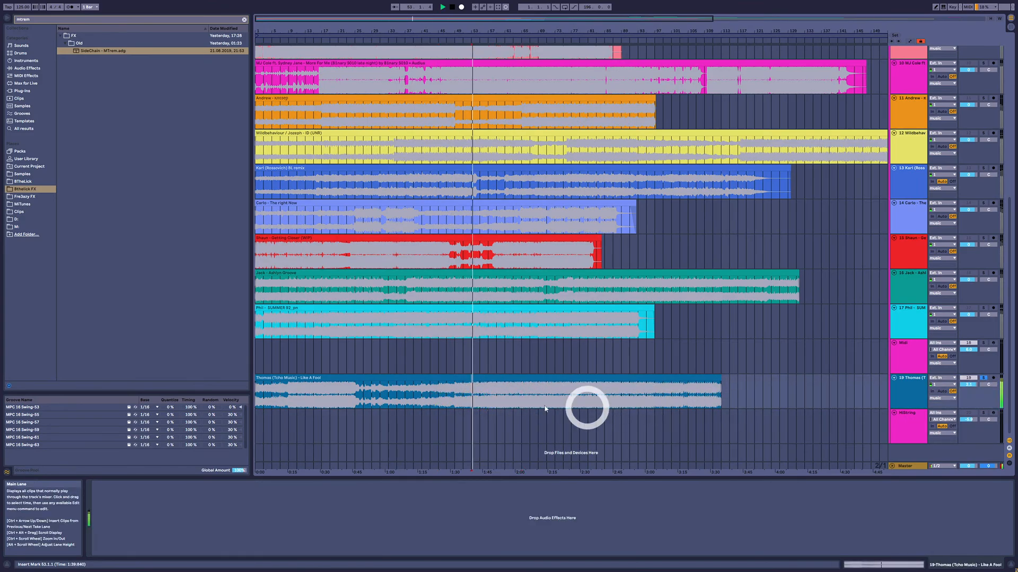
{"action": "left_click", "coordinate": [448, 401]}
{"action": "key", "text": "space"}
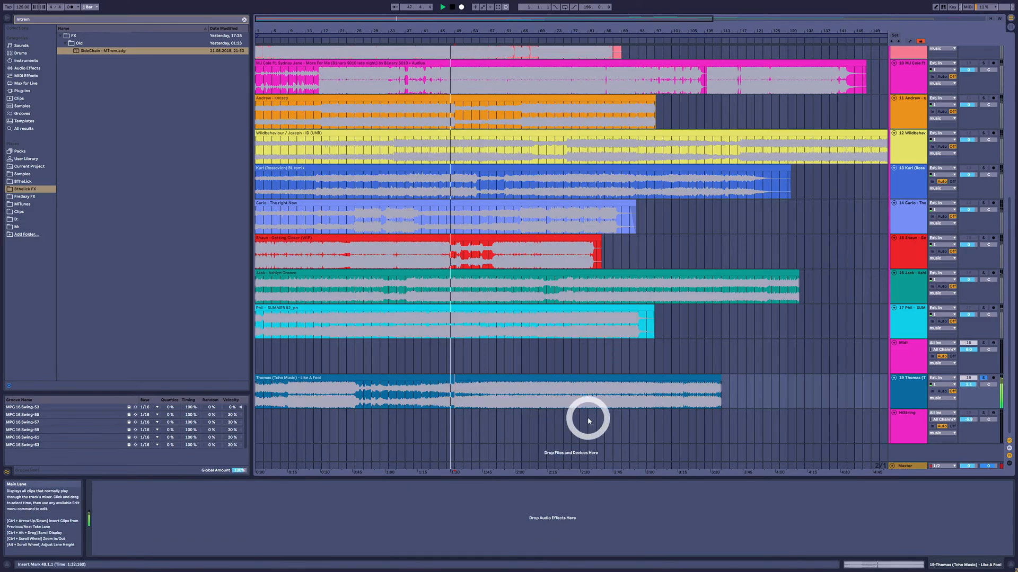
{"action": "key", "text": "space"}
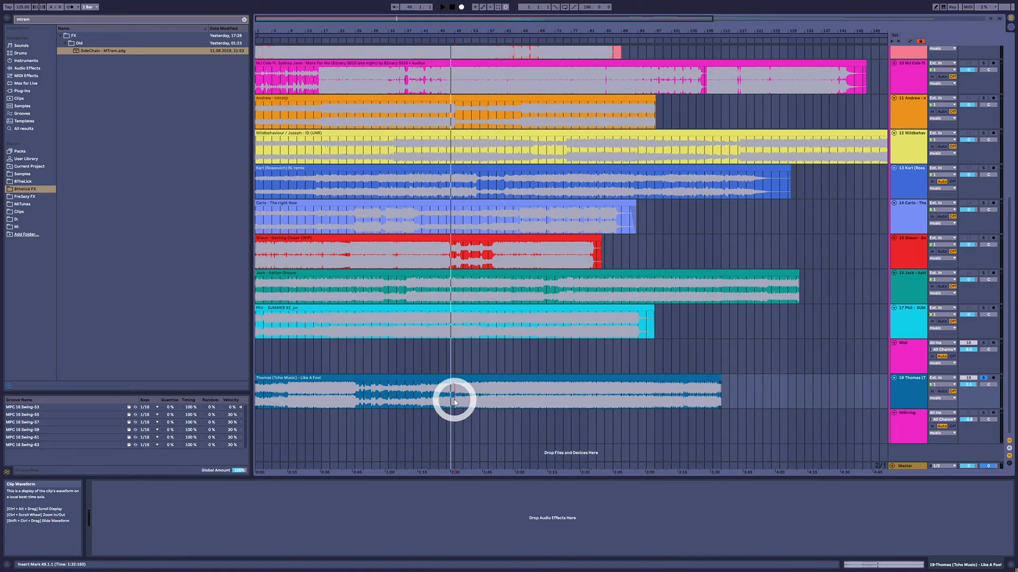
Replay Like A Fool from bar 53 onward.
{"action": "key", "text": "ctrl+e"}
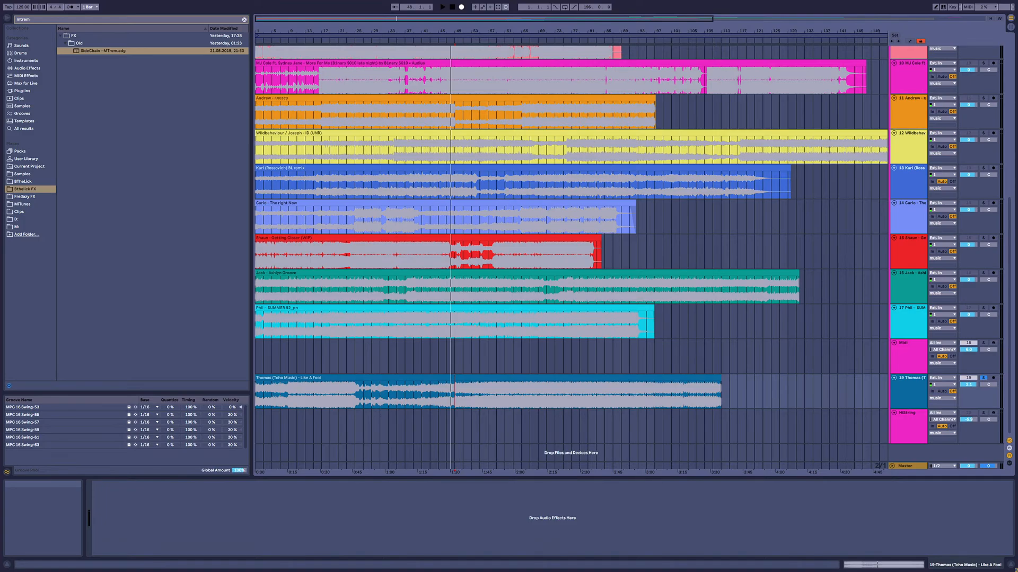
{"action": "left_click", "coordinate": [468, 389]}
{"action": "key", "text": "space"}
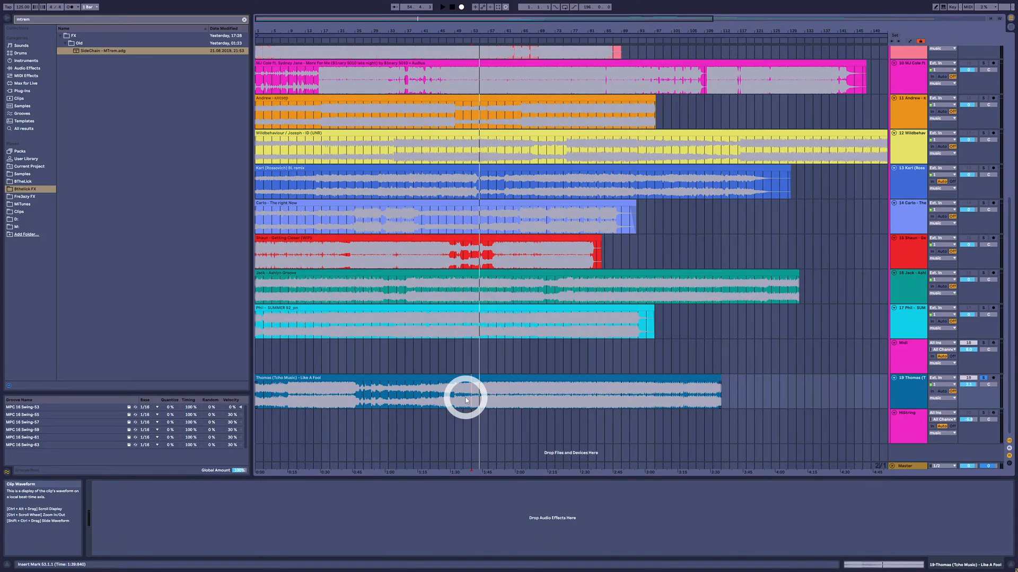
Select the Instrument Rack track near the start of the arrangement to show its Pianoteq and Vital devices.
{"action": "scroll", "coordinate": [911, 336], "scroll_direction": "up", "scroll_amount": 6}
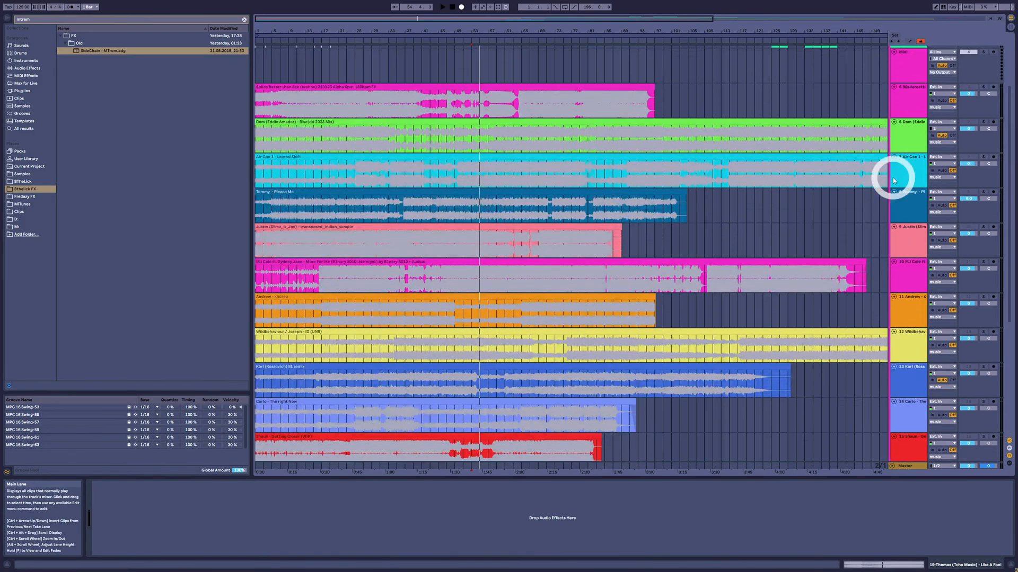
{"action": "scroll", "coordinate": [901, 159], "scroll_direction": "up", "scroll_amount": 3}
{"action": "left_click", "coordinate": [912, 114]}
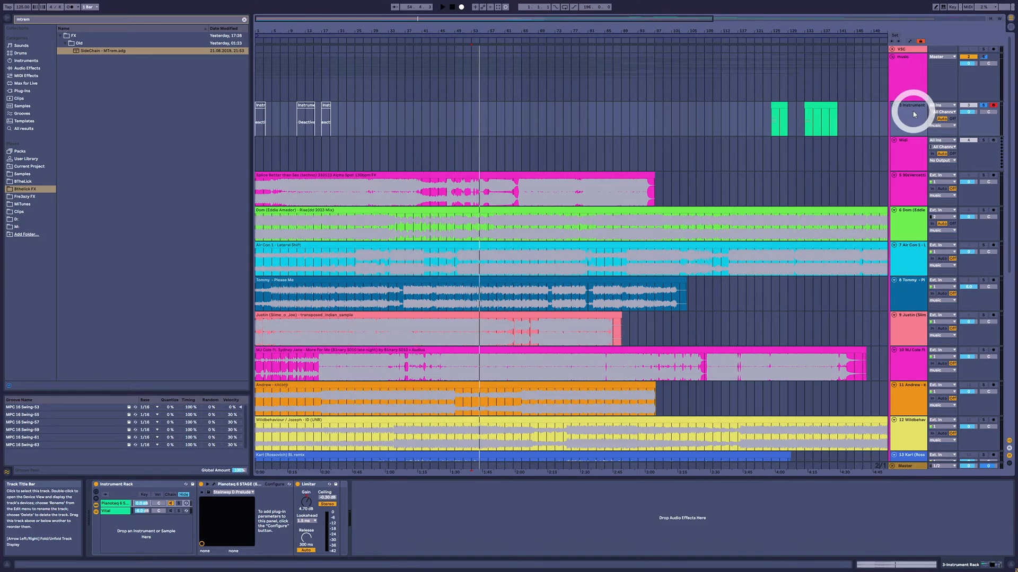
{"action": "scroll", "coordinate": [742, 132], "scroll_direction": "down", "scroll_amount": 10}
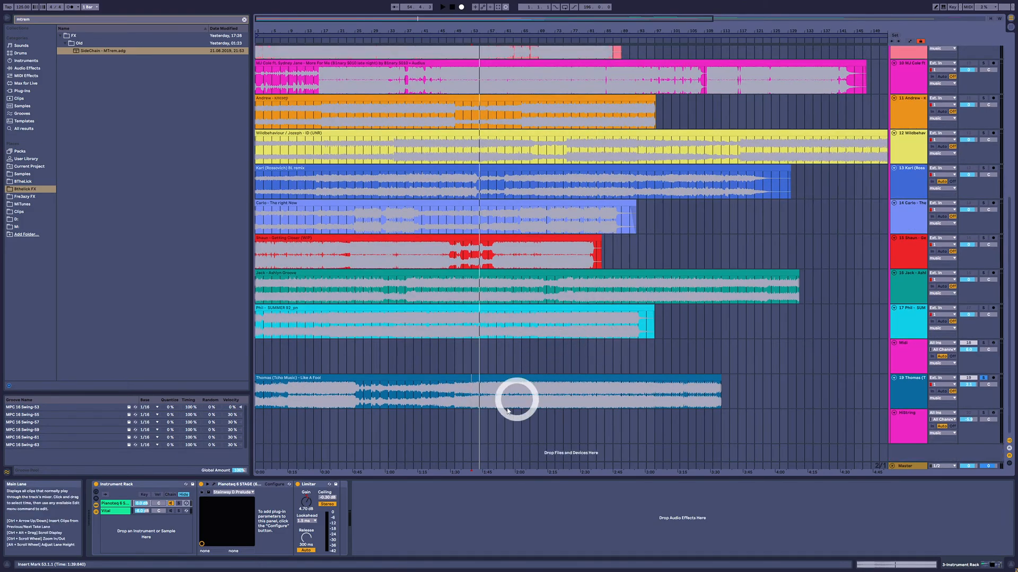
Return to the Like A Fool clip and place the insert marker at about bar 63.
{"action": "left_click", "coordinate": [507, 406]}
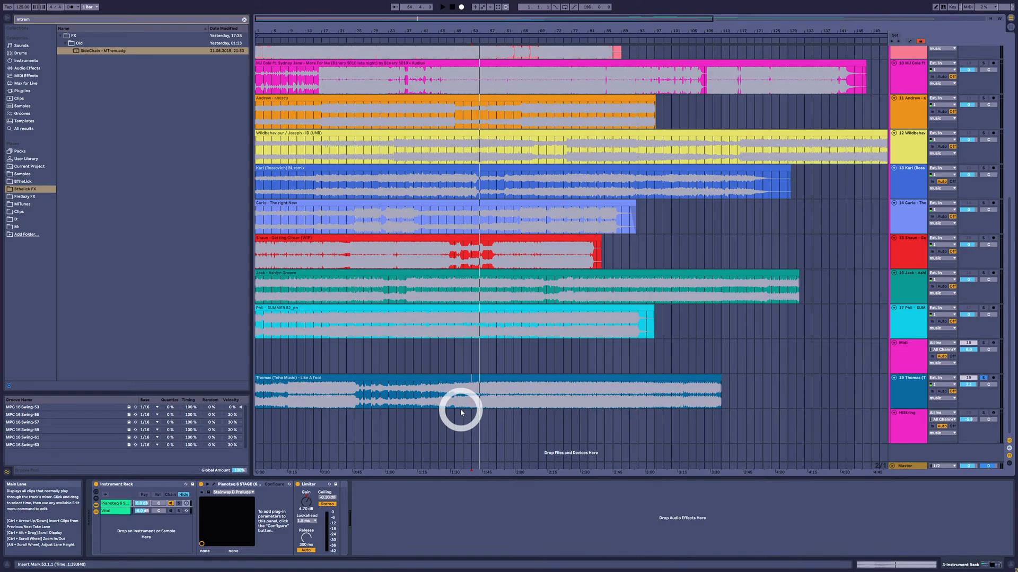
{"action": "left_click", "coordinate": [511, 393]}
{"action": "double_click", "coordinate": [521, 387]}
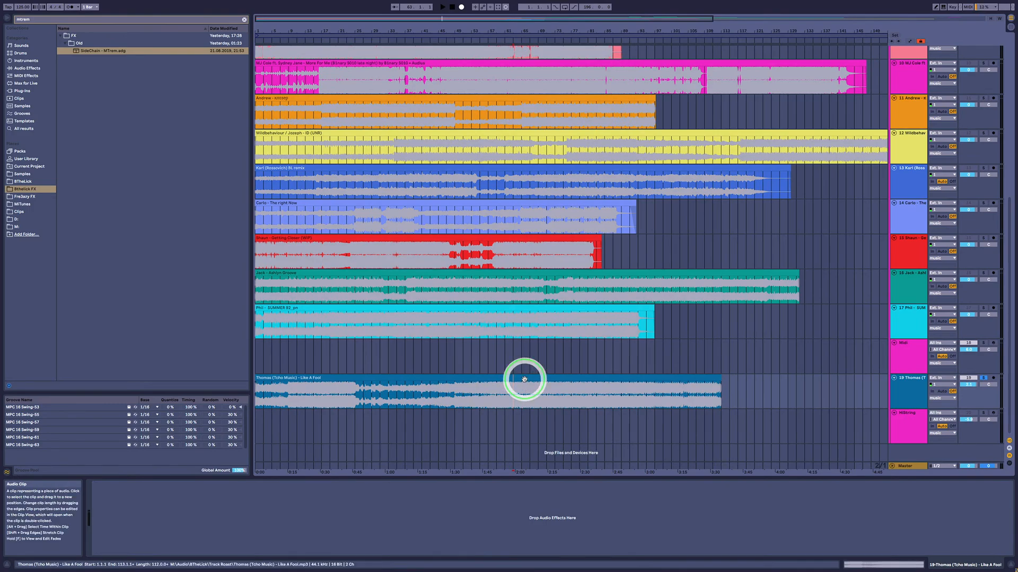
Point out positions in the Like A Fool clip at bars 63, 69 and 71, and highlight bars 71 to 83.
{"action": "left_click", "coordinate": [513, 390]}
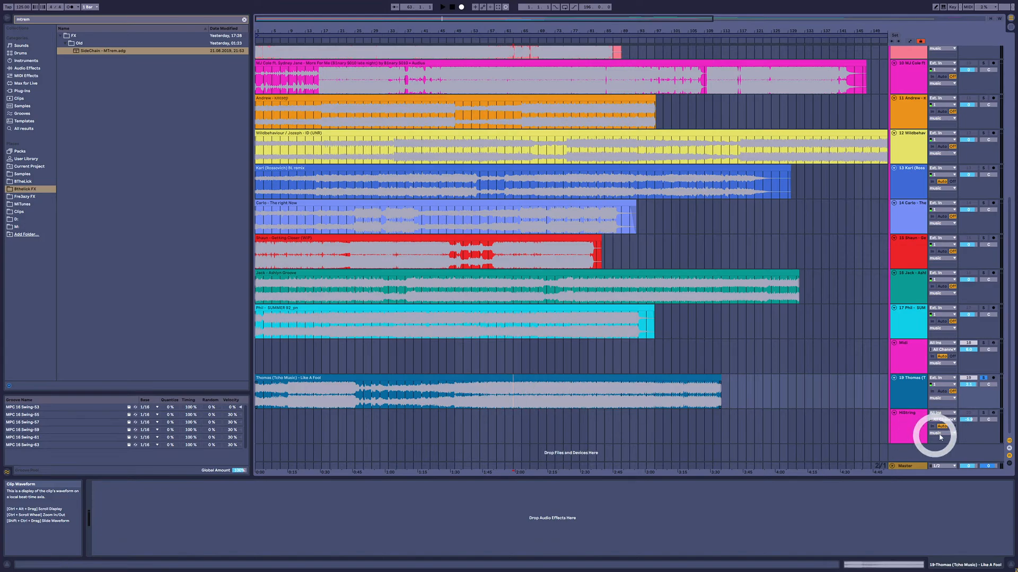
{"action": "left_click", "coordinate": [923, 397]}
{"action": "left_click", "coordinate": [539, 401]}
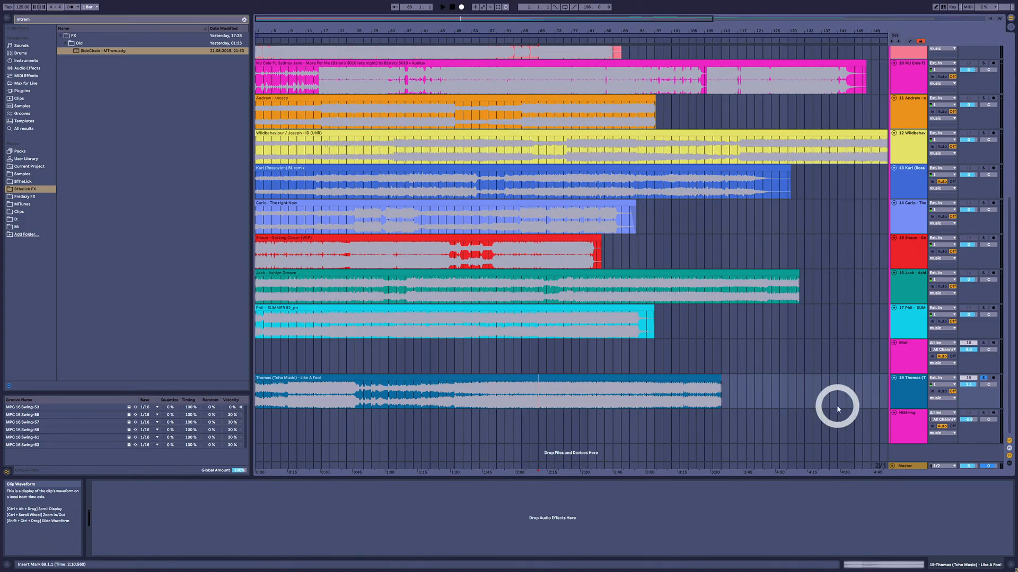
{"action": "left_click", "coordinate": [546, 405]}
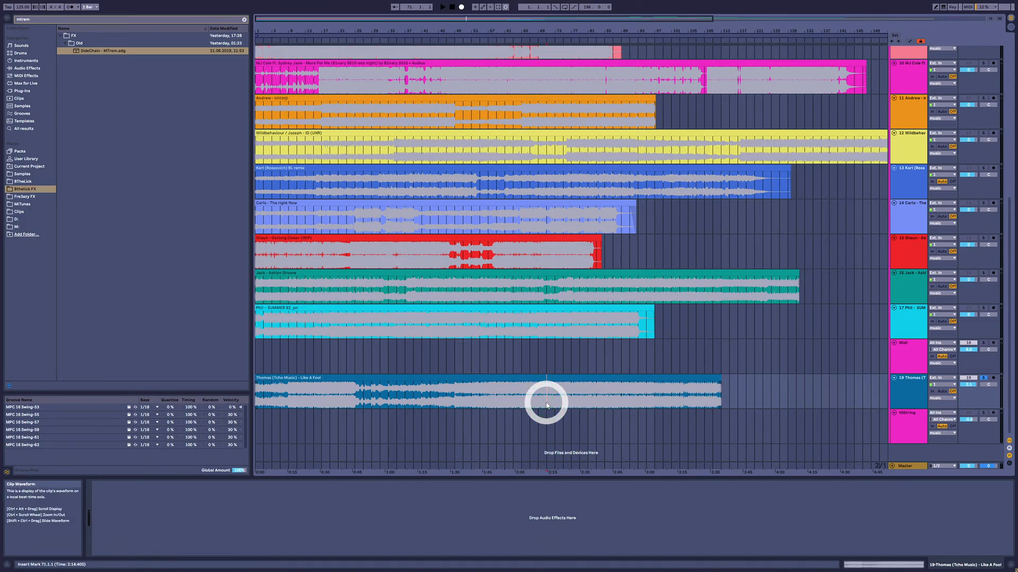
{"action": "left_click_drag", "start_coordinate": [546, 405], "coordinate": [580, 398]}
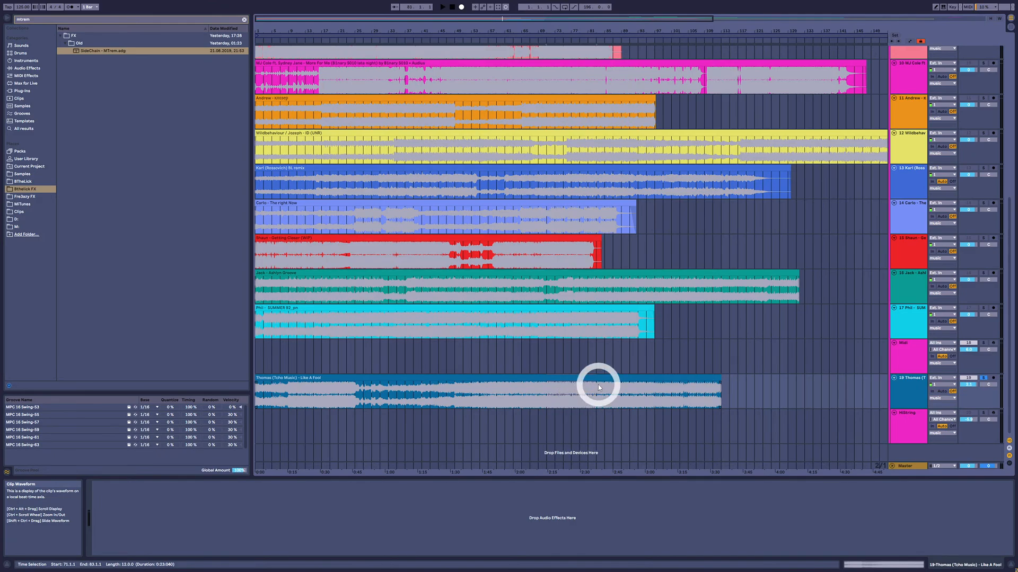
{"action": "left_click", "coordinate": [603, 385]}
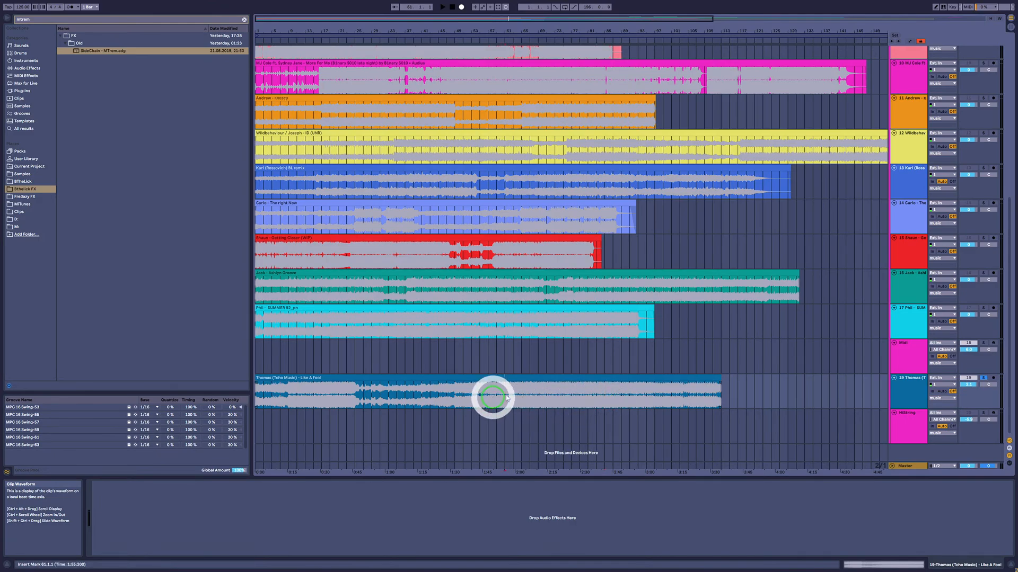
Play Like A Fool from bar 71 and again from bar 51.
{"action": "left_click", "coordinate": [546, 393]}
{"action": "key", "text": "space"}
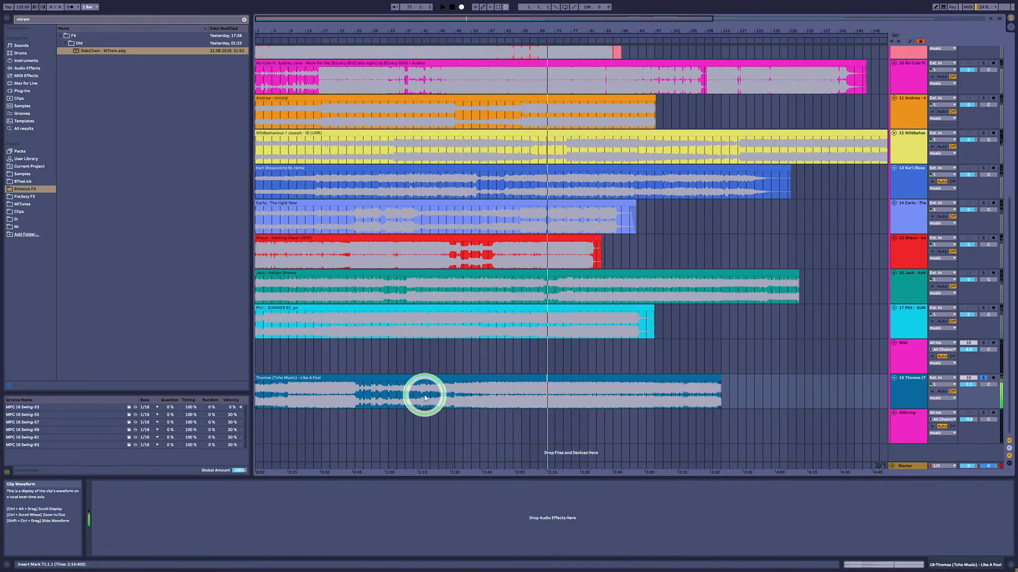
{"action": "left_click", "coordinate": [459, 402]}
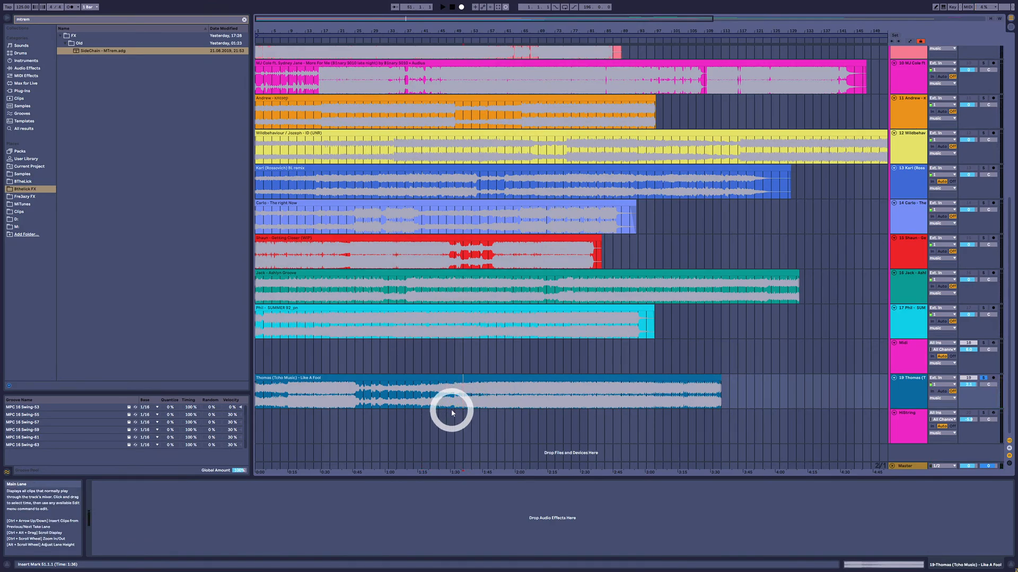
{"action": "key", "text": "space"}
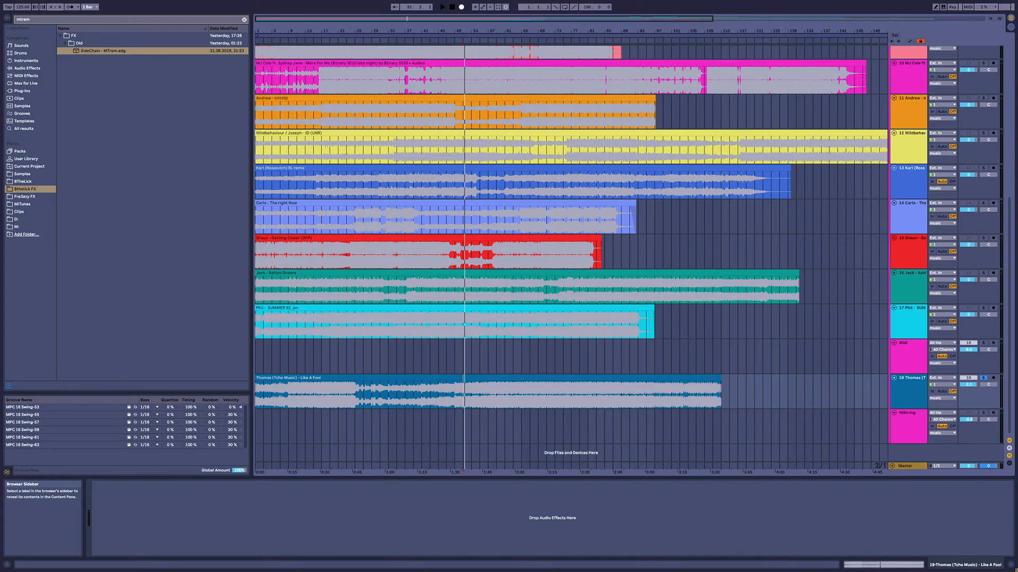
View the devices on the MString track and return to the Like A Fool track.
{"action": "left_click", "coordinate": [899, 388]}
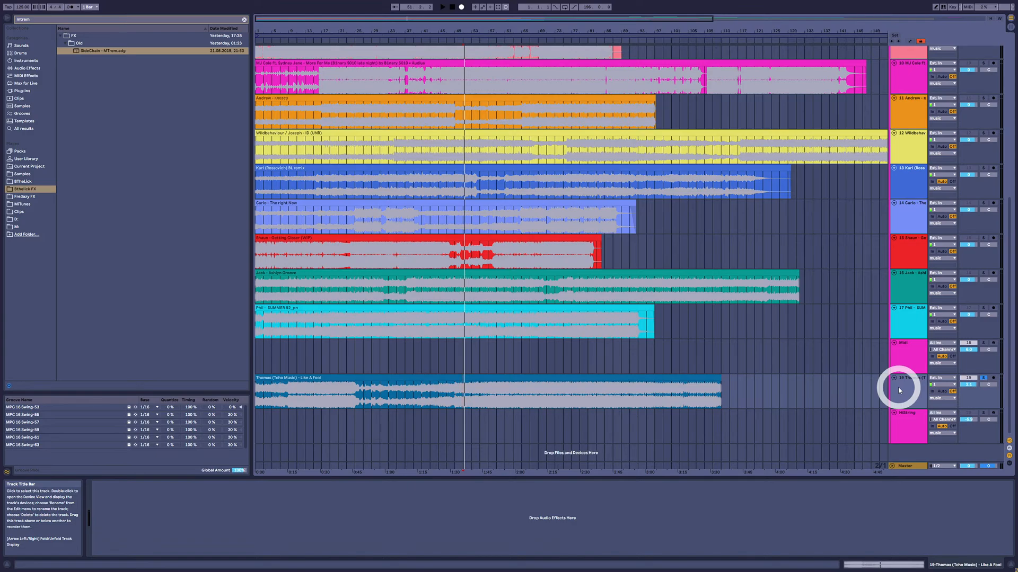
{"action": "mouse_move", "coordinate": [898, 386]}
{"action": "left_mouse_down"}
{"action": "mouse_move", "coordinate": [897, 364]}
{"action": "mouse_move", "coordinate": [909, 395]}
{"action": "left_mouse_up"}
{"action": "left_click", "coordinate": [904, 435]}
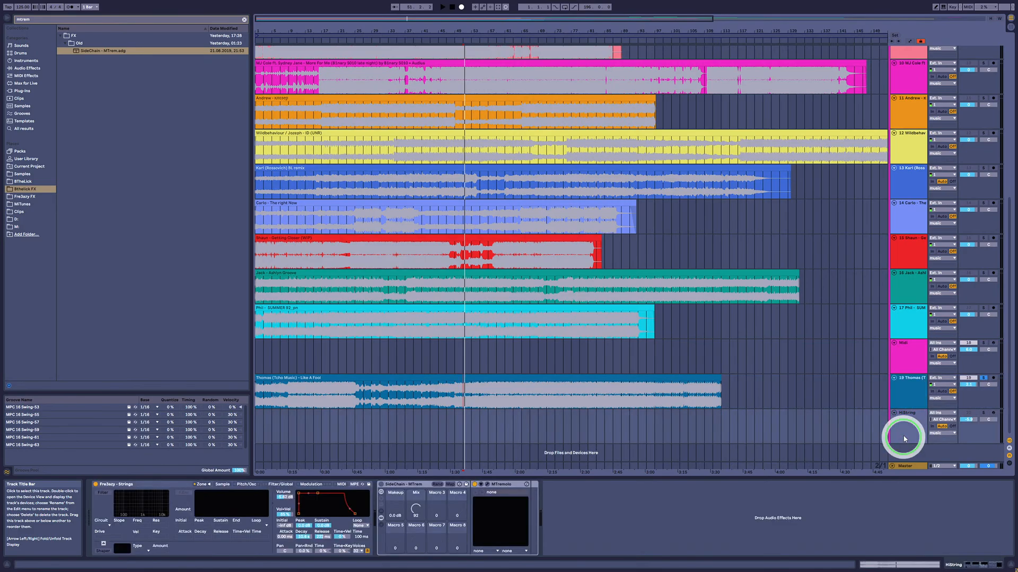
{"action": "left_click", "coordinate": [909, 391]}
{"action": "left_click", "coordinate": [920, 399]}
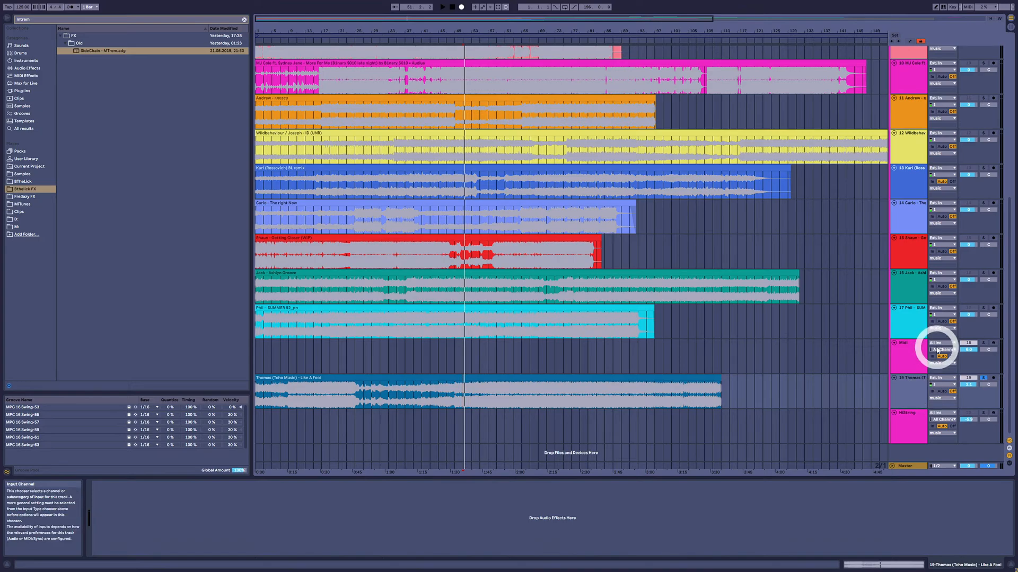
Place the insert marker at bars 59 and 67 of Like A Fool and clear the browser search.
{"action": "left_click", "coordinate": [496, 410]}
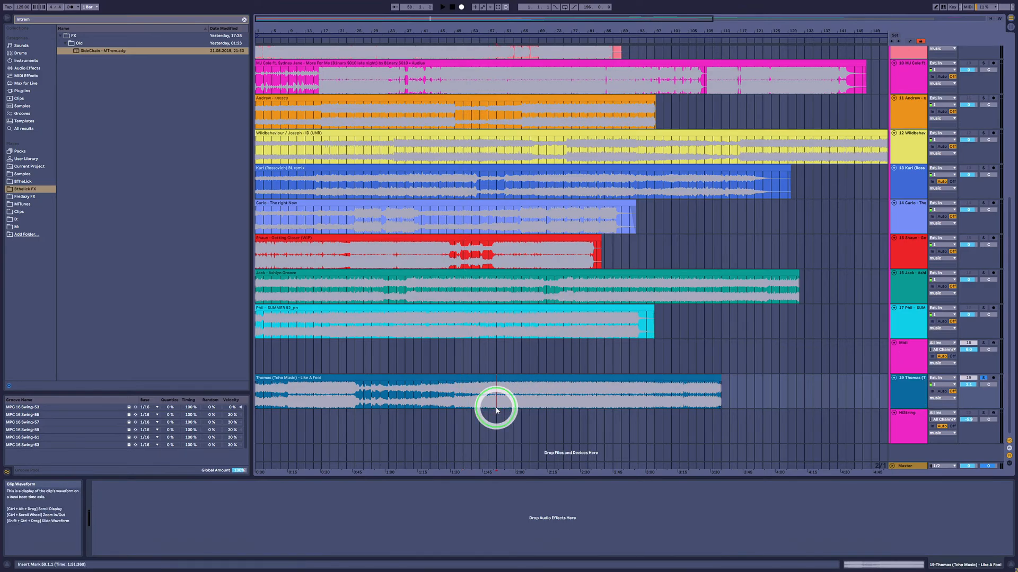
{"action": "left_click", "coordinate": [526, 395]}
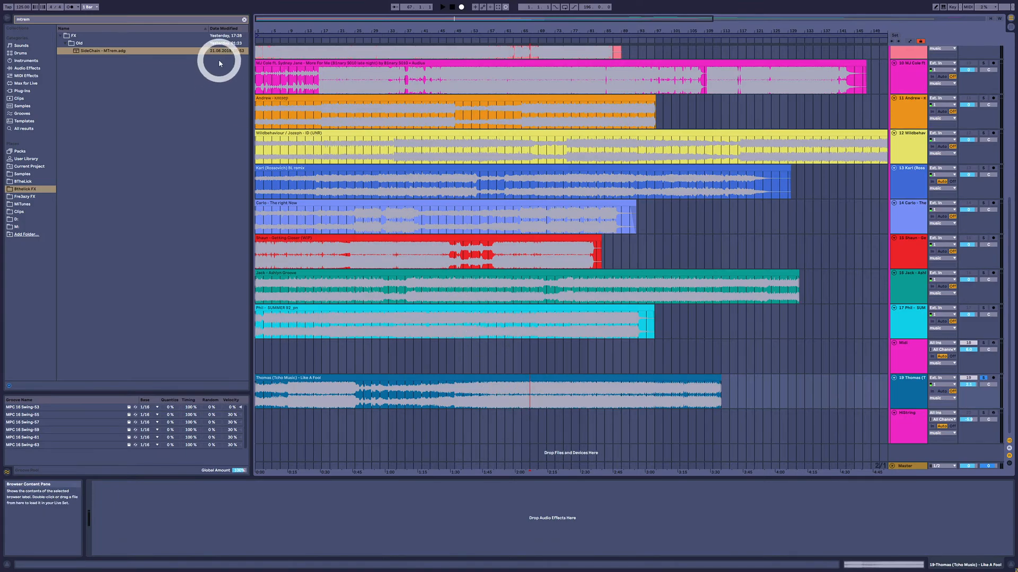
{"action": "left_click", "coordinate": [244, 19]}
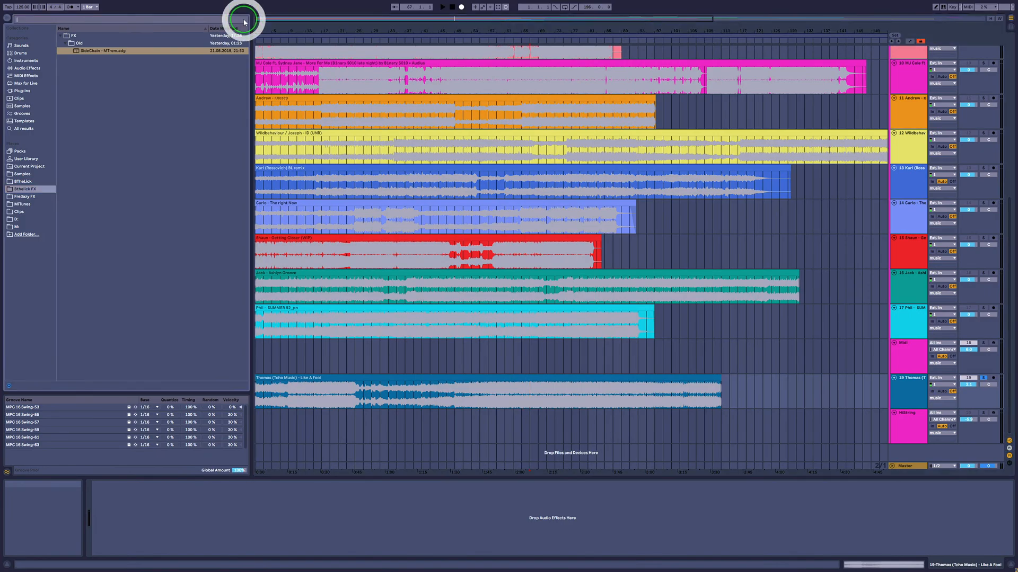
Mark bars 65 and 97 in Like A Fool and select the whole clip.
{"action": "left_click", "coordinate": [523, 404]}
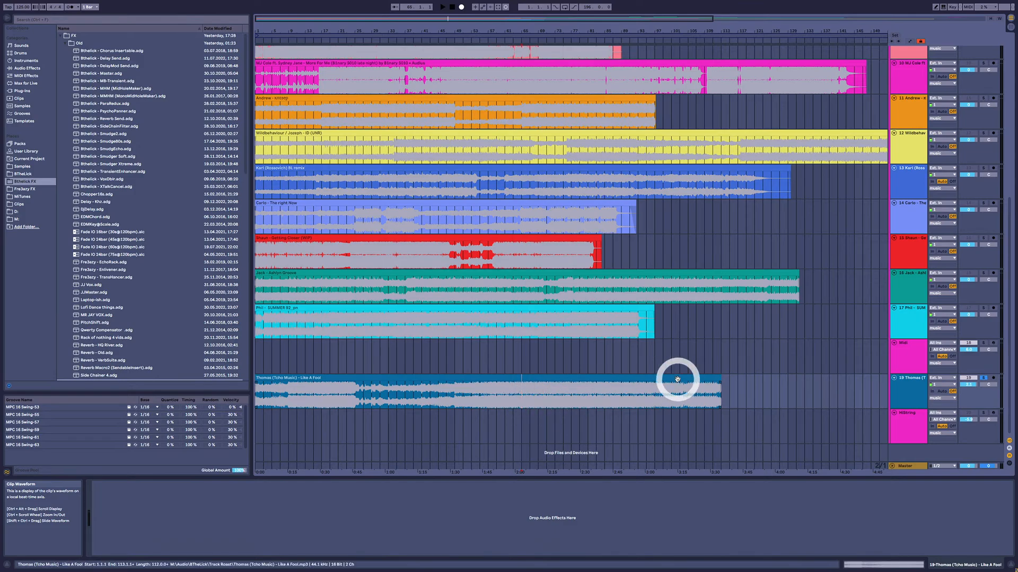
{"action": "left_click", "coordinate": [654, 386]}
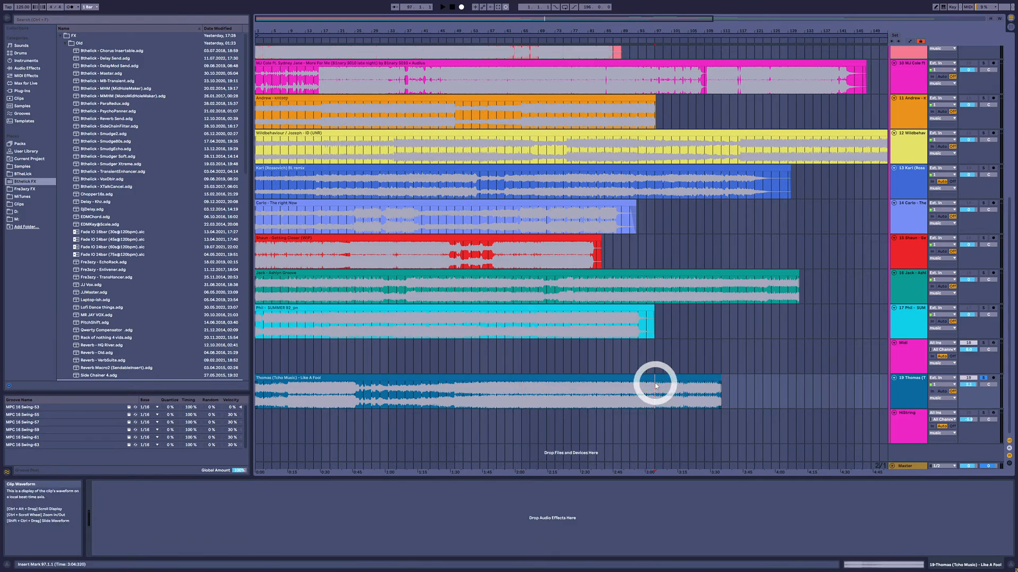
{"action": "left_click", "coordinate": [646, 379]}
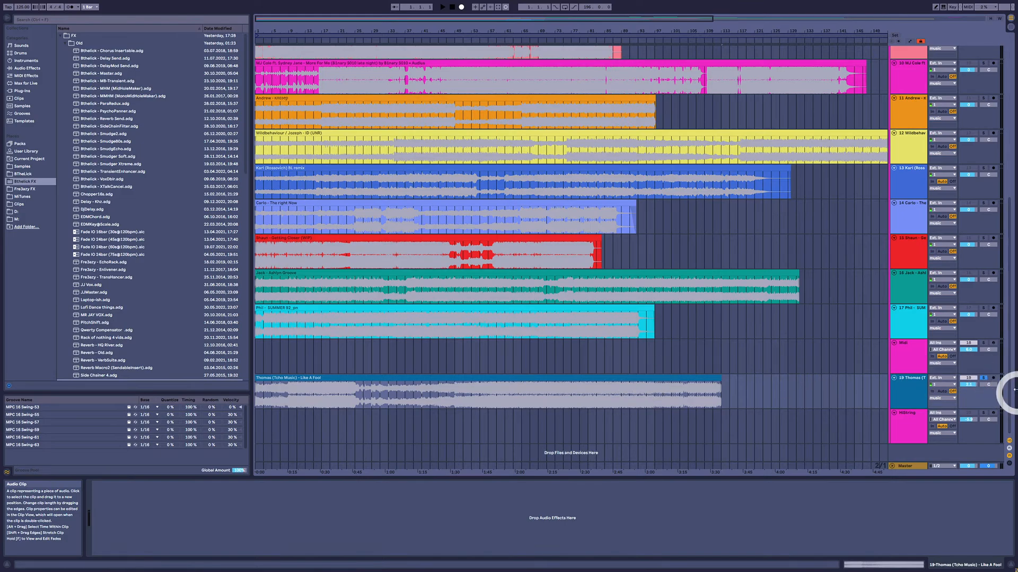
Show the Vital device on the Midi track and place the insert marker at bar 47 of Like A Fool.
{"action": "left_click", "coordinate": [922, 370]}
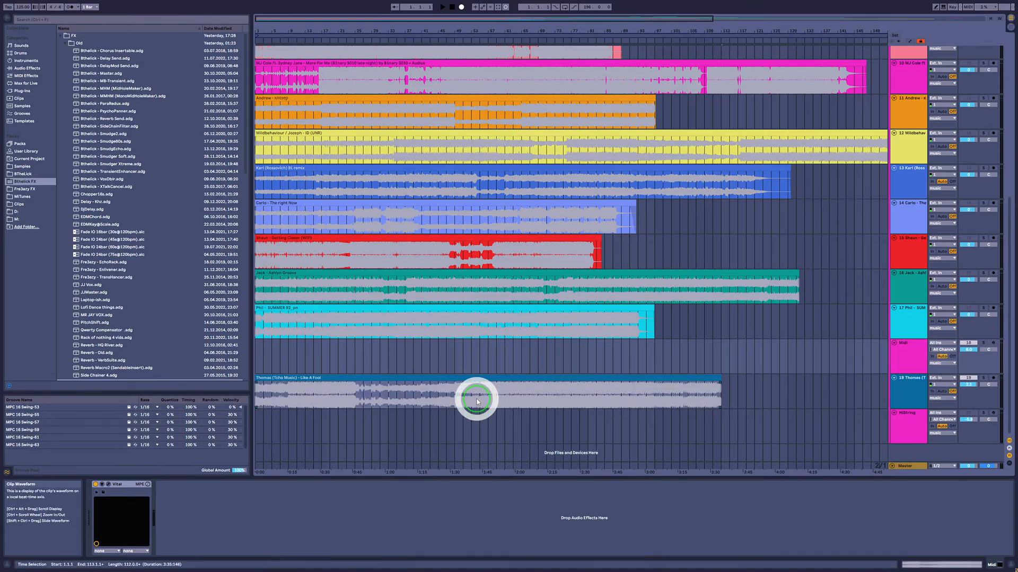
{"action": "left_click", "coordinate": [502, 399]}
{"action": "left_click", "coordinate": [450, 397]}
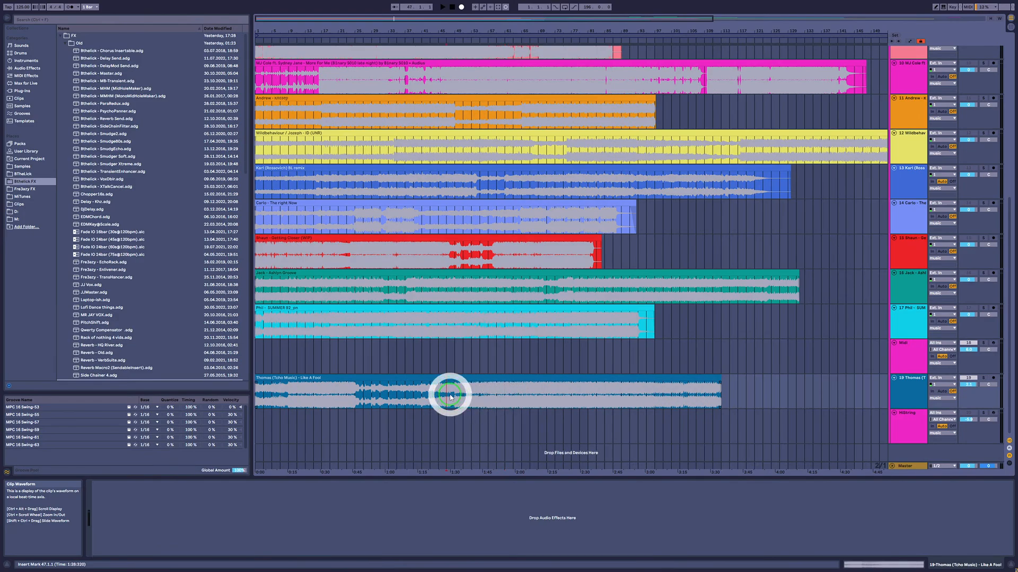
{"action": "left_click", "coordinate": [601, 427]}
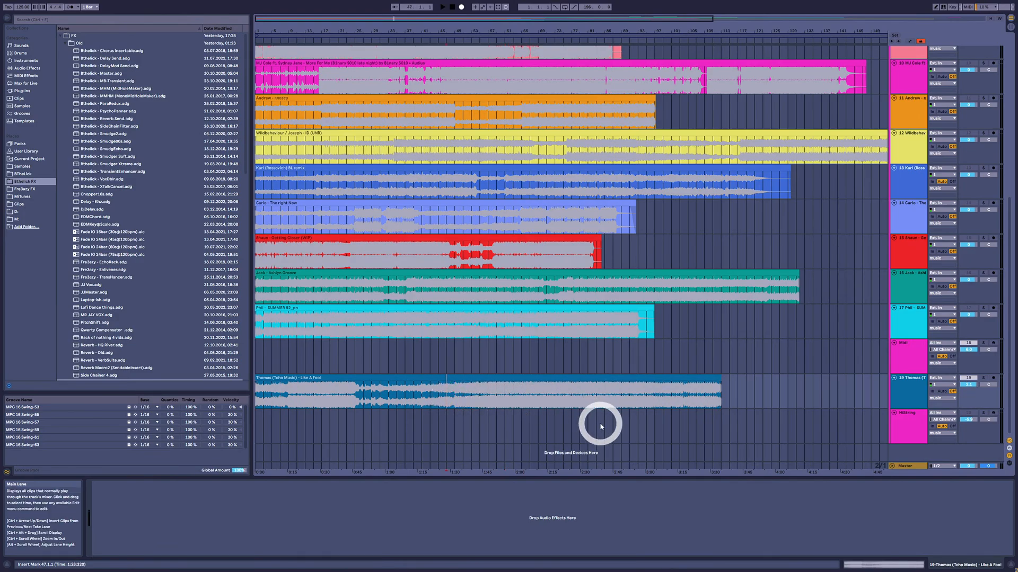
Play Like A Fool from bar 47 and from about bar 57.
{"action": "key", "text": "space"}
{"action": "left_click", "coordinate": [489, 407]}
{"action": "key", "text": "space"}
{"action": "key", "text": "space"}
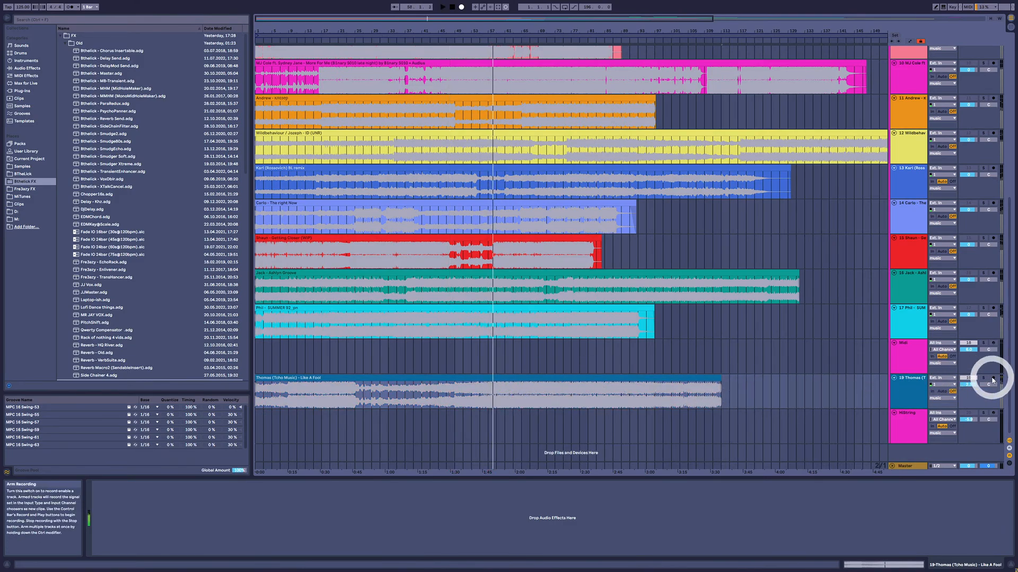
Solo the Like A Fool track again and play it from bar 49 and from bar 45.
{"action": "left_click", "coordinate": [983, 378]}
{"action": "left_click", "coordinate": [498, 395]}
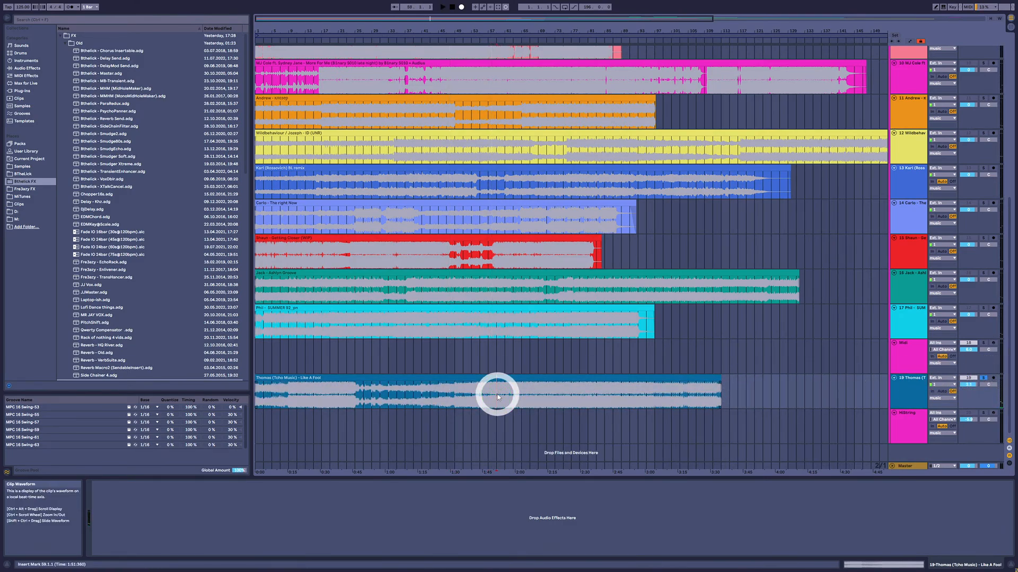
{"action": "left_click", "coordinate": [453, 400]}
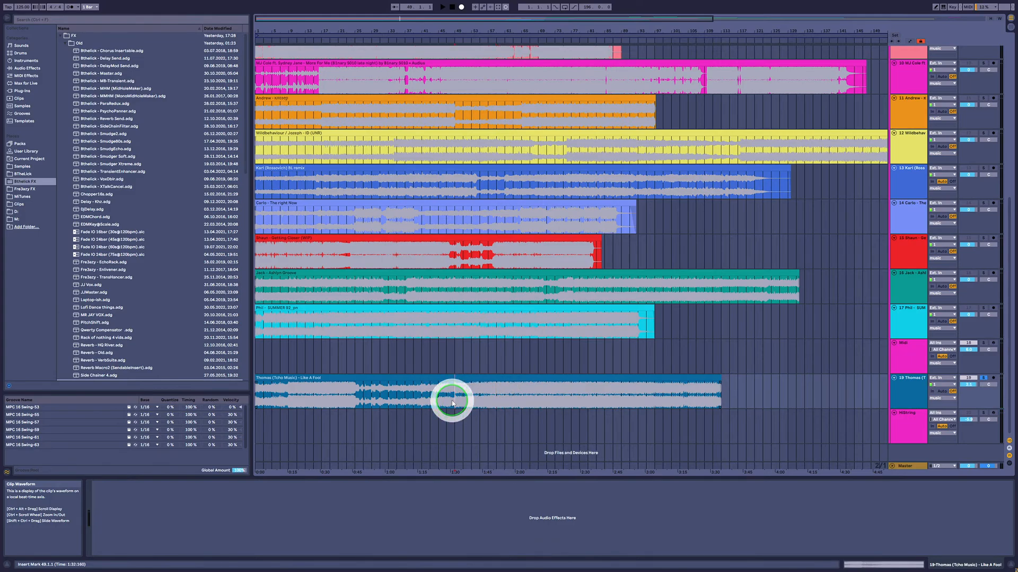
{"action": "key", "text": "space"}
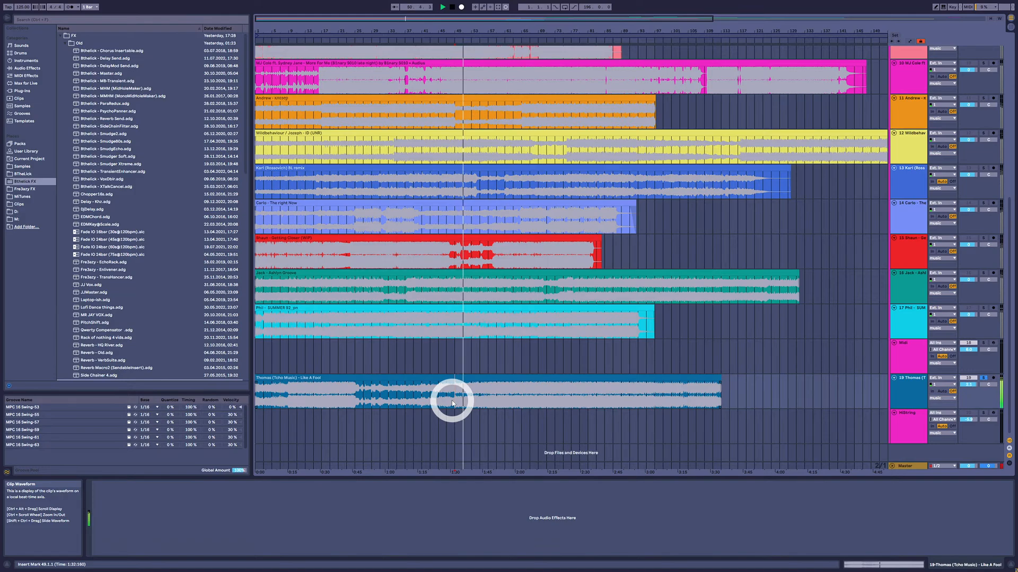
{"action": "left_click", "coordinate": [436, 398]}
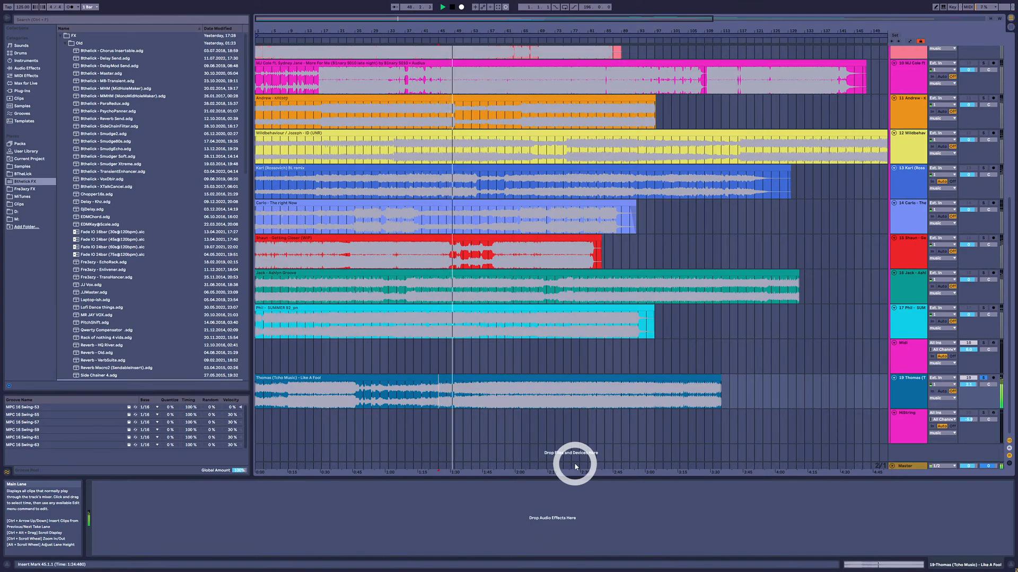
Solo the Midi track holding Vital and return to the Like A Fool track.
{"action": "left_click", "coordinate": [912, 352]}
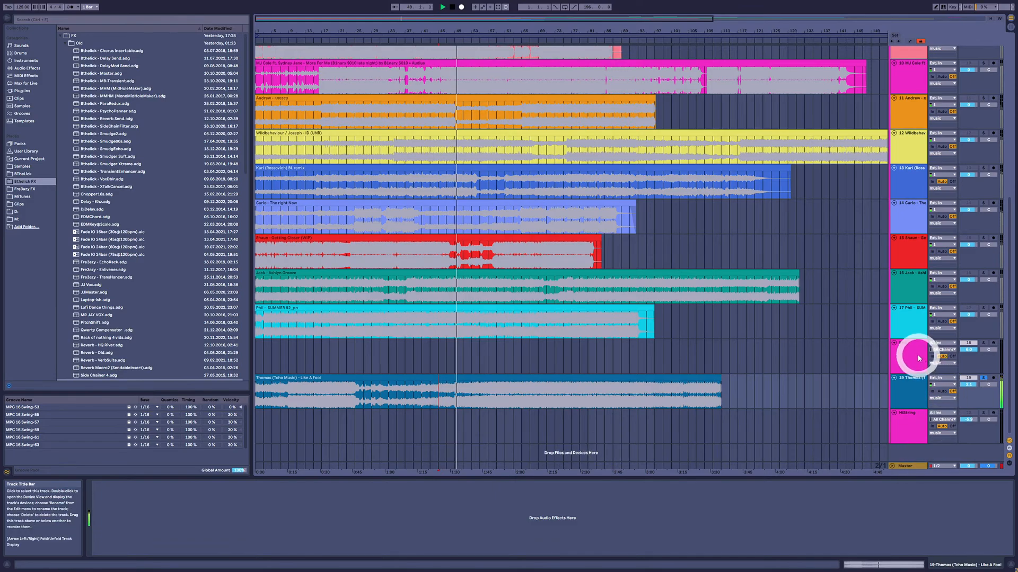
{"action": "left_click", "coordinate": [983, 344]}
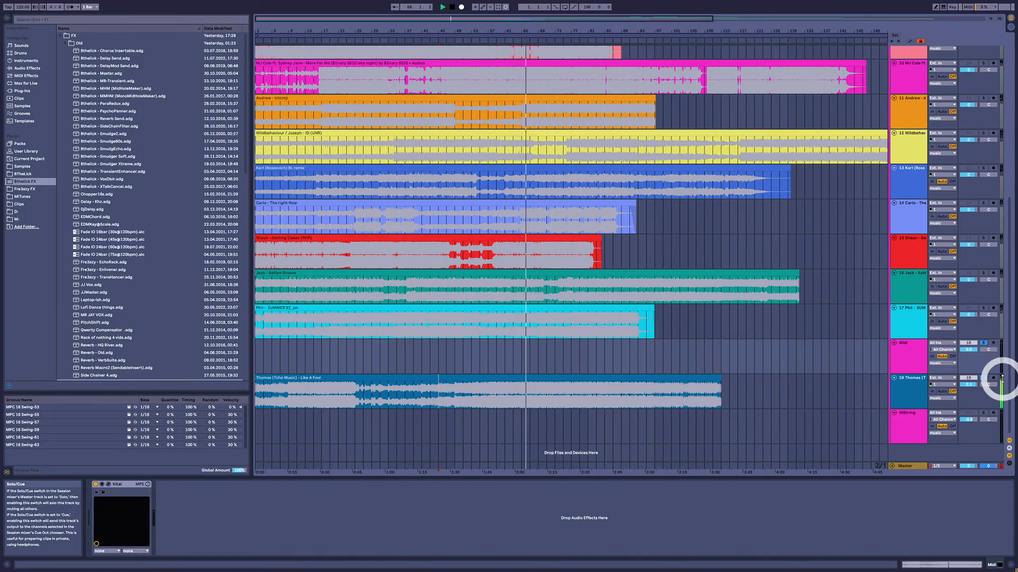
{"action": "left_click", "coordinate": [920, 380]}
Search the plug-ins for "msed" and load MSED onto the Like A Fool track.
{"action": "left_click", "coordinate": [57, 20]}
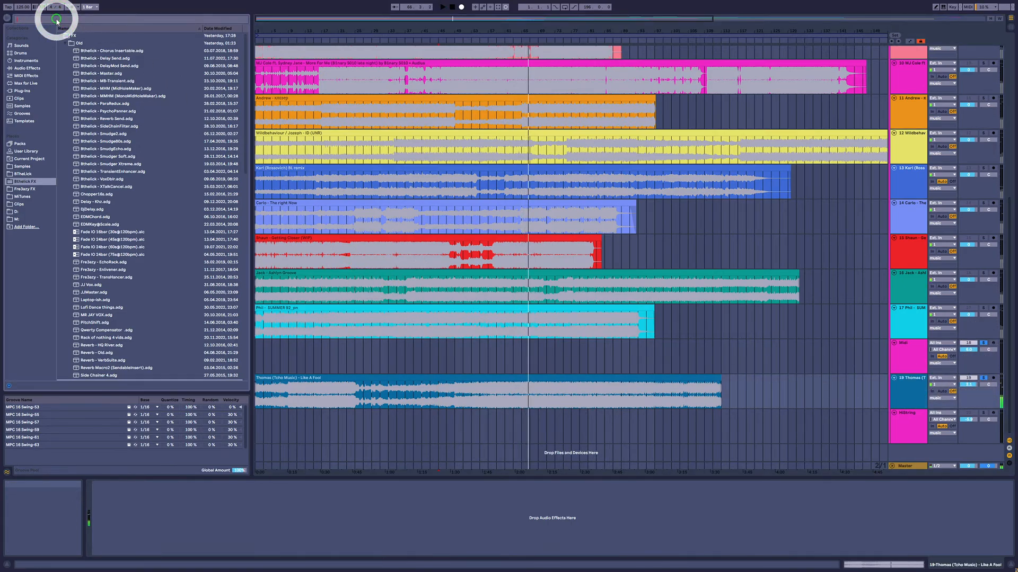
{"action": "type", "text": "msed"}
{"action": "left_click", "coordinate": [56, 68]}
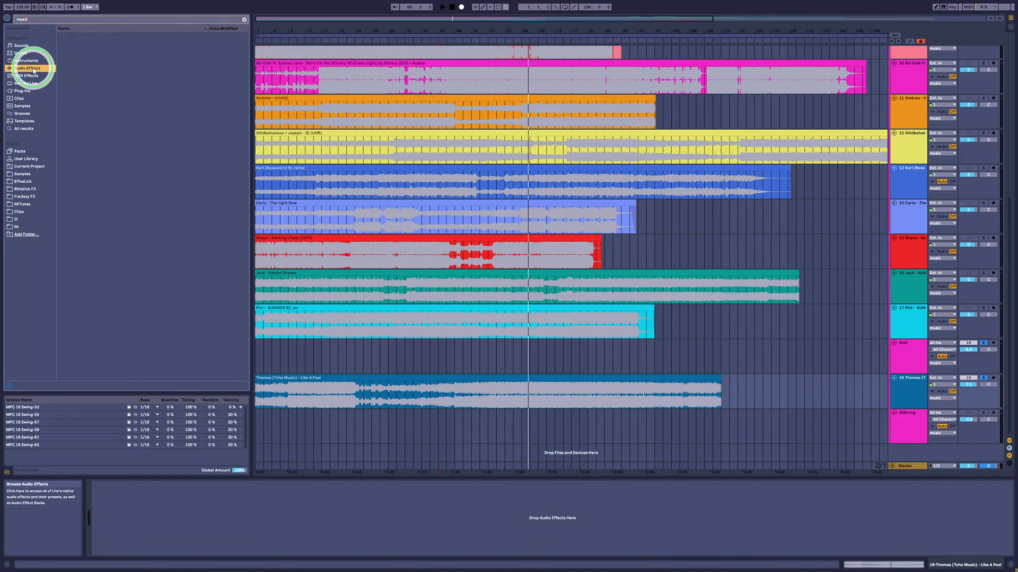
{"action": "left_click", "coordinate": [39, 91]}
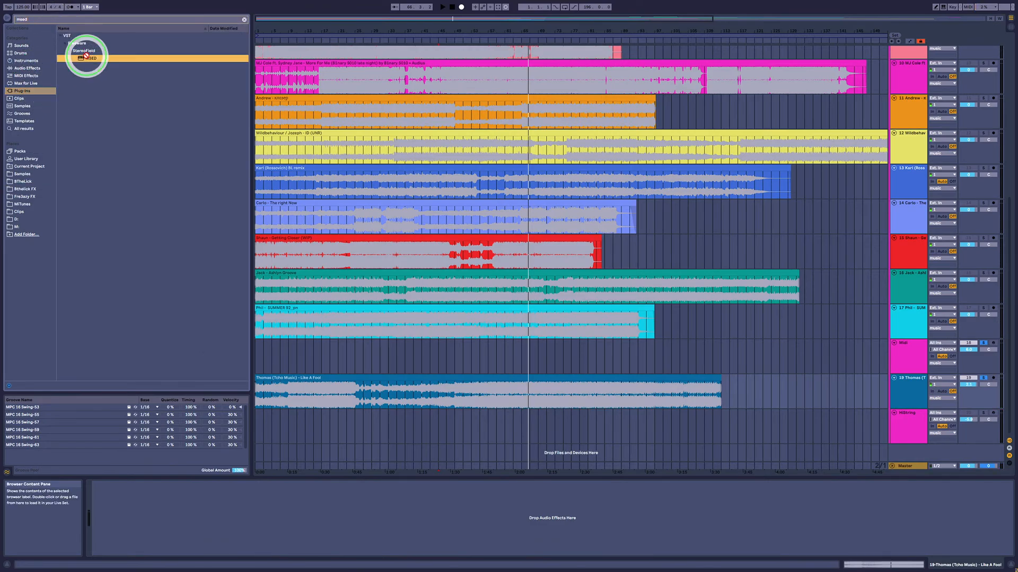
{"action": "left_click_drag", "start_coordinate": [88, 58], "coordinate": [503, 398]}
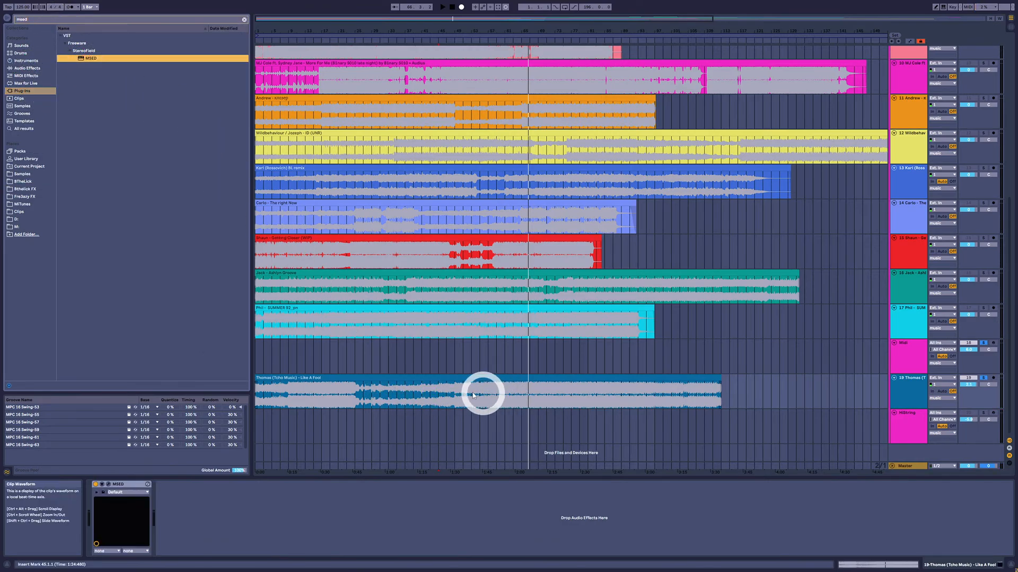
Open MSED and audition Like A Fool from bars 45 and 59, toggling Side Mute and Mid Mute to compare the channels.
{"action": "left_click", "coordinate": [109, 484]}
{"action": "key", "text": "space"}
{"action": "left_click", "coordinate": [468, 116]}
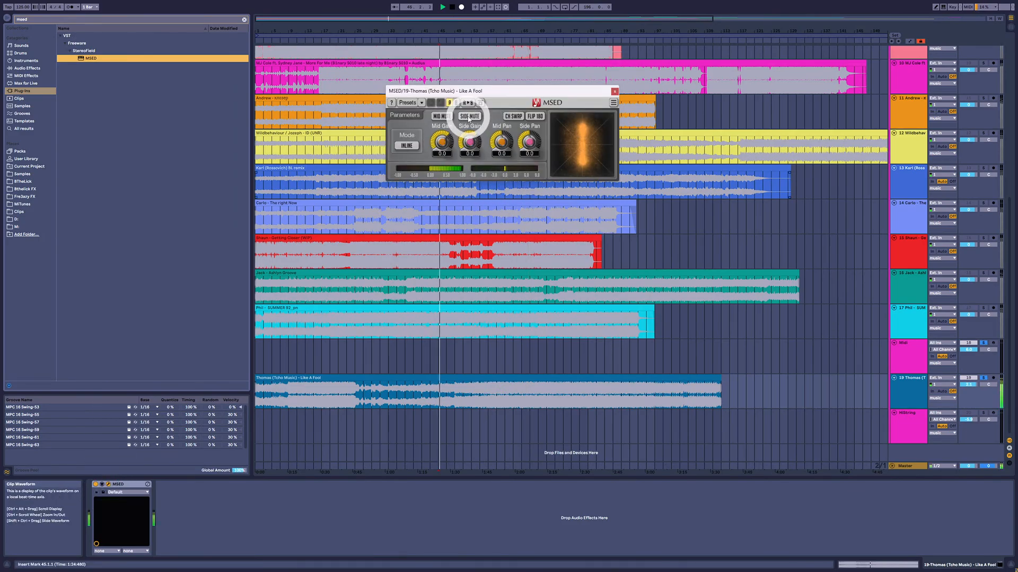
{"action": "left_click", "coordinate": [442, 116]}
{"action": "left_click", "coordinate": [498, 381]}
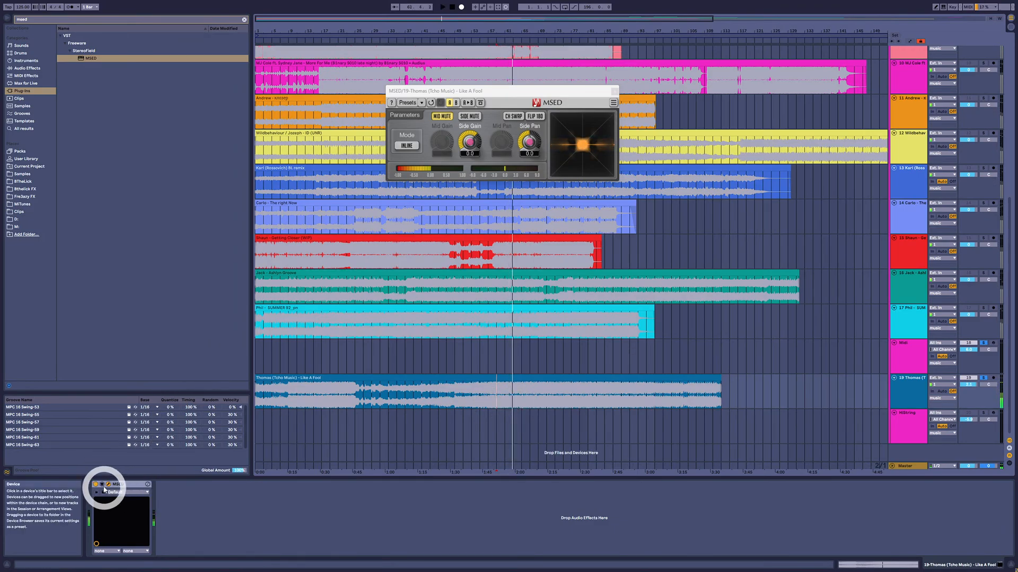
Turn off Mid Mute, deactivate MSED and place the insert marker at bar 65 of Like A Fool.
{"action": "left_click", "coordinate": [443, 117]}
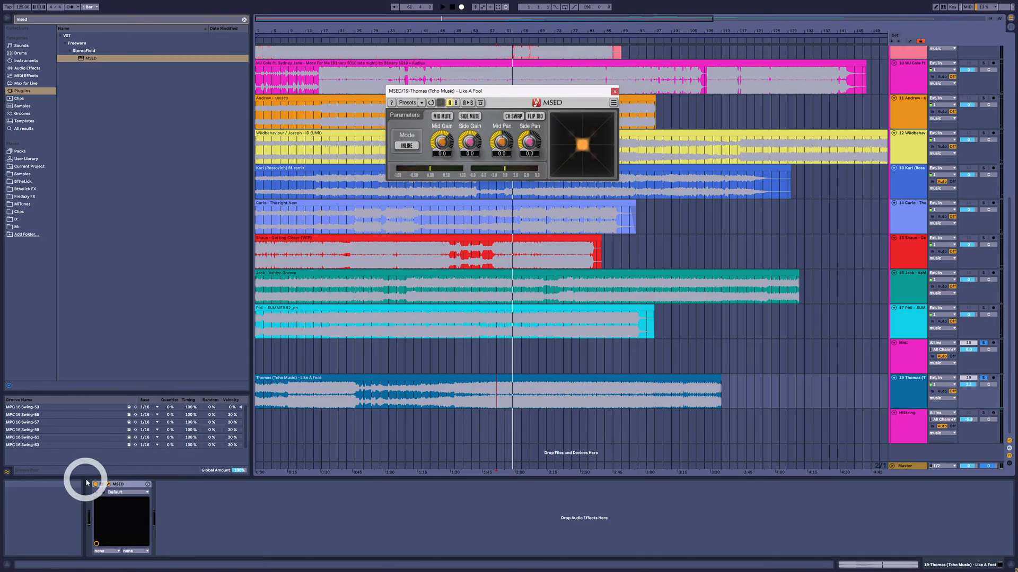
{"action": "left_click", "coordinate": [95, 485]}
{"action": "left_click", "coordinate": [505, 396]}
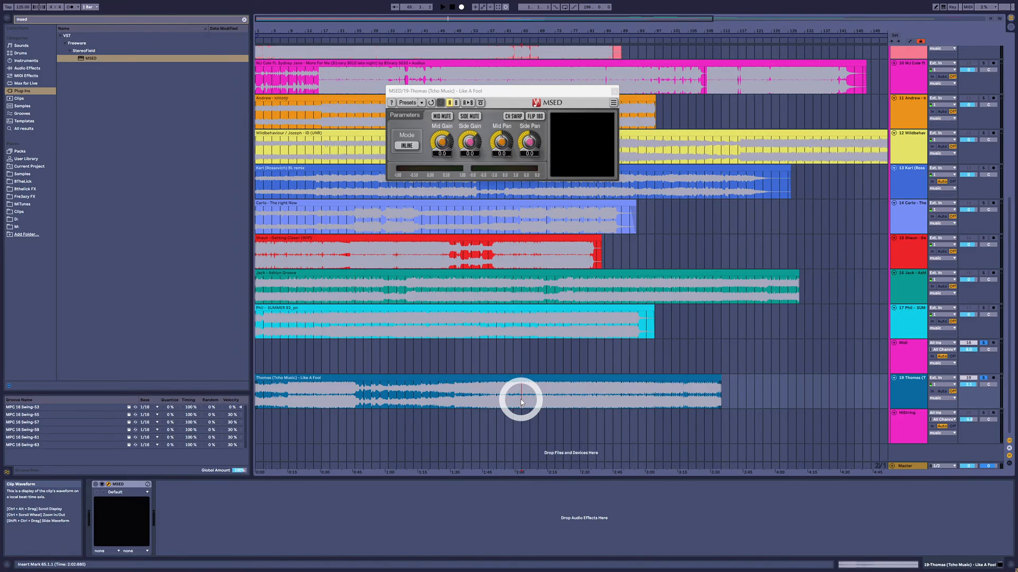
Play Like A Fool from bar 65, replay it from the start and turn on the metronome.
{"action": "mouse_move", "coordinate": [520, 399]}
{"action": "left_mouse_down"}
{"action": "mouse_move", "coordinate": [542, 402]}
{"action": "mouse_move", "coordinate": [519, 401]}
{"action": "left_mouse_up"}
{"action": "key", "text": "space"}
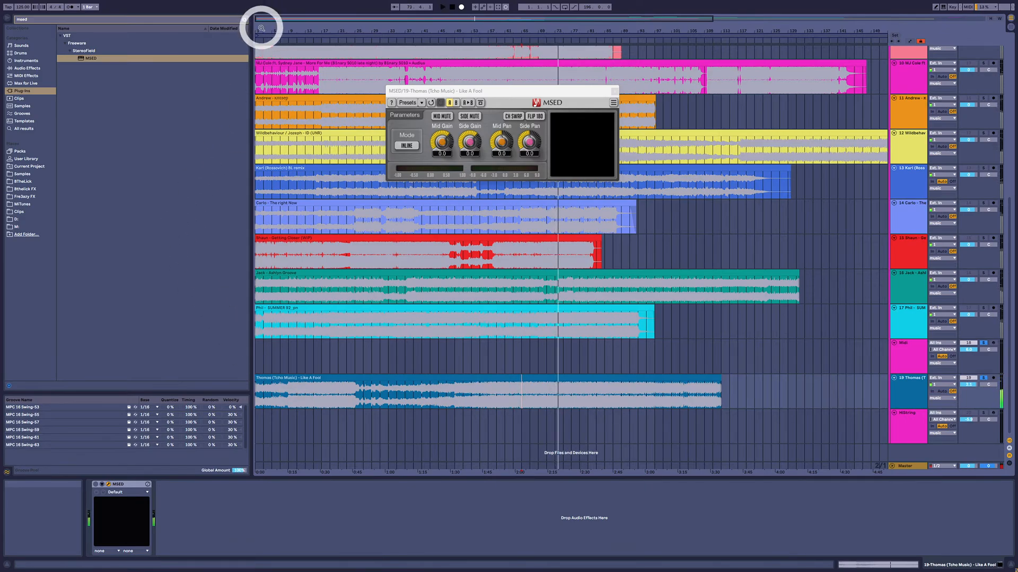
{"action": "left_click_drag", "start_coordinate": [261, 28], "coordinate": [261, 41]}
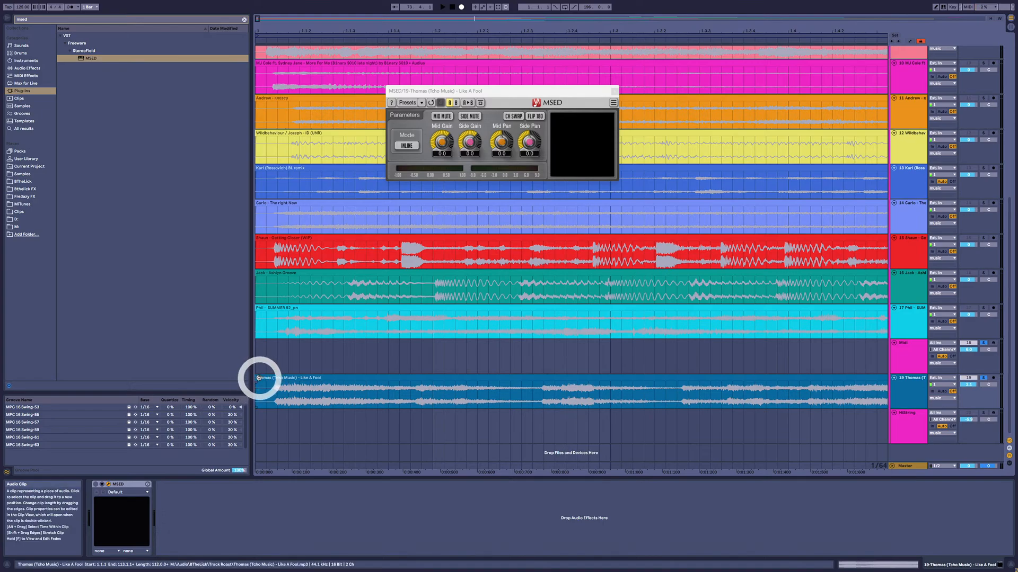
{"action": "mouse_move", "coordinate": [258, 378]}
{"action": "left_mouse_down"}
{"action": "mouse_move", "coordinate": [279, 378]}
{"action": "mouse_move", "coordinate": [269, 379]}
{"action": "left_mouse_up"}
{"action": "left_click_drag", "start_coordinate": [364, 22], "coordinate": [364, 26]}
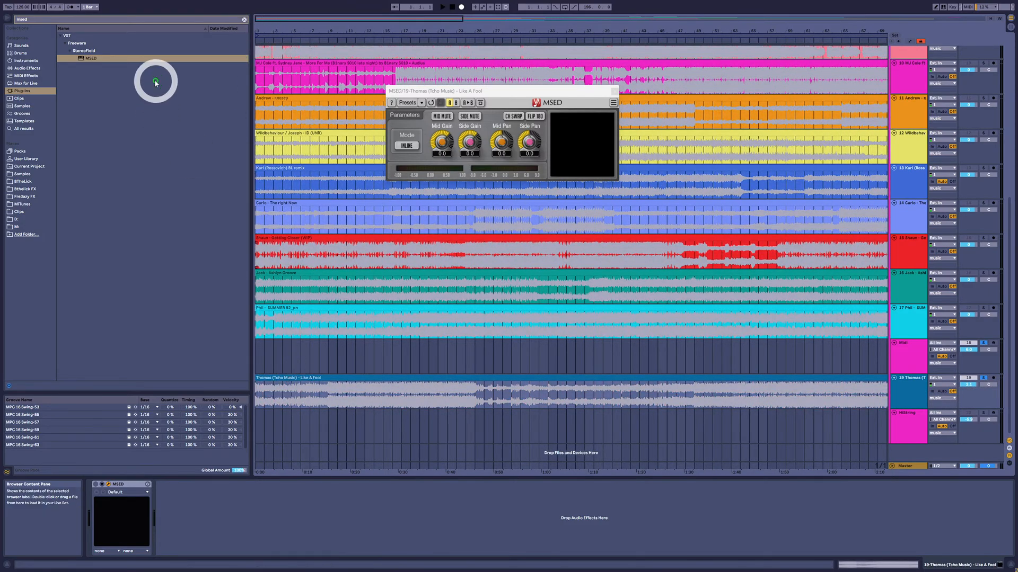
{"action": "key", "text": "space"}
{"action": "left_click", "coordinate": [70, 7]}
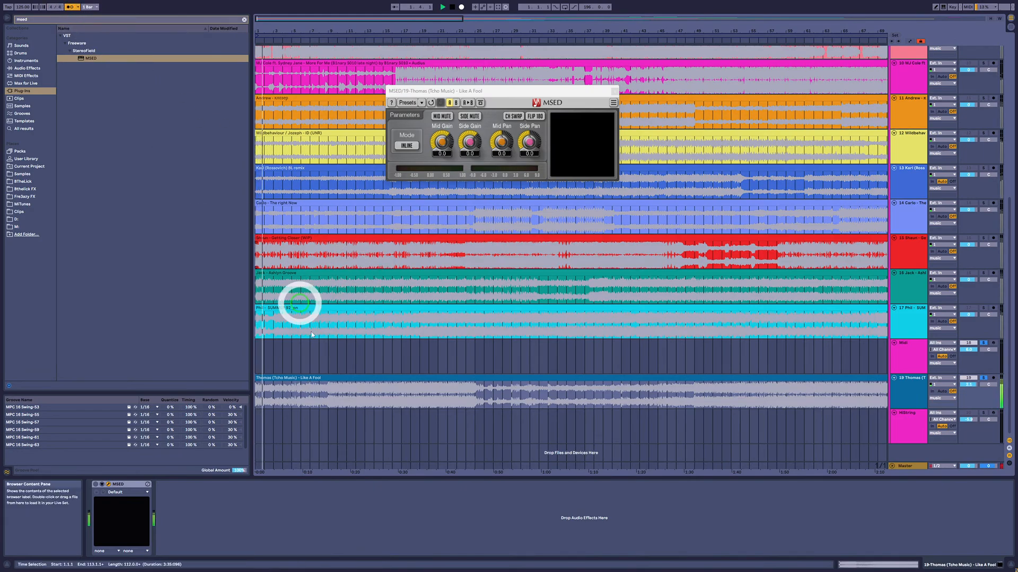
Audition Like A Fool against the metronome from bars 9, 57 and 65.
{"action": "left_click", "coordinate": [328, 396]}
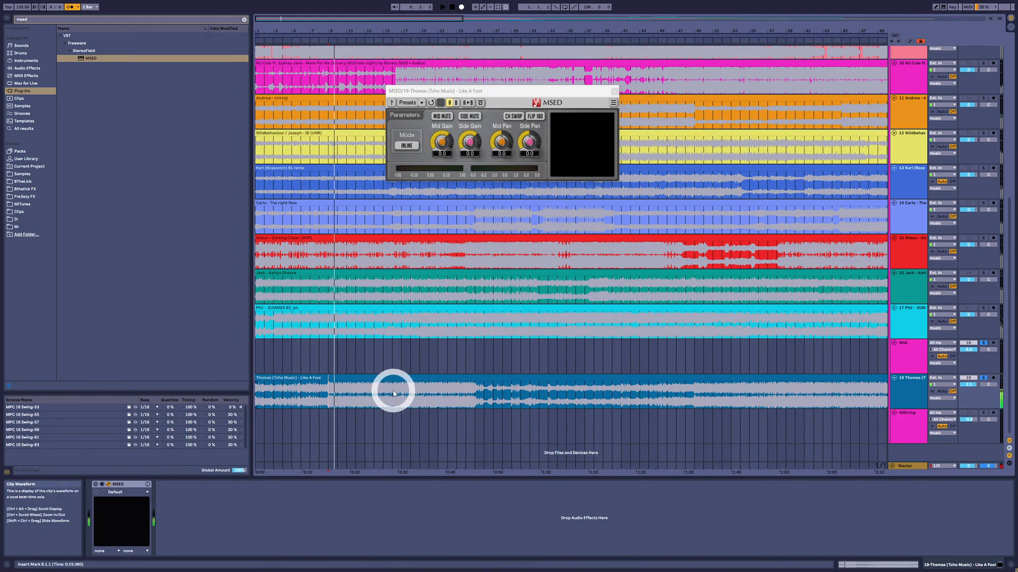
{"action": "left_click", "coordinate": [694, 401]}
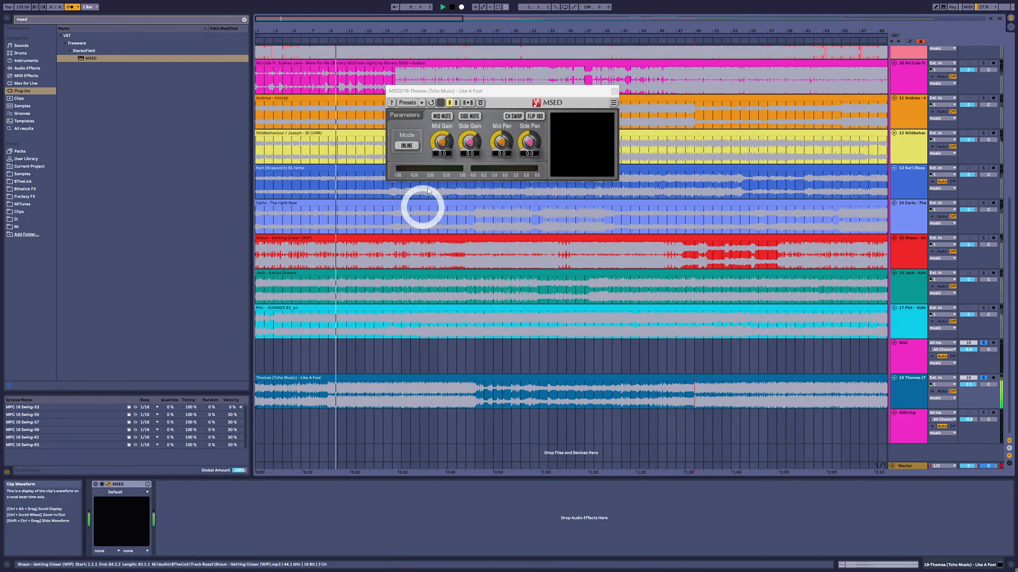
{"action": "left_click_drag", "start_coordinate": [474, 29], "coordinate": [476, 23]}
{"action": "left_click", "coordinate": [400, 407]}
{"action": "key", "text": "space"}
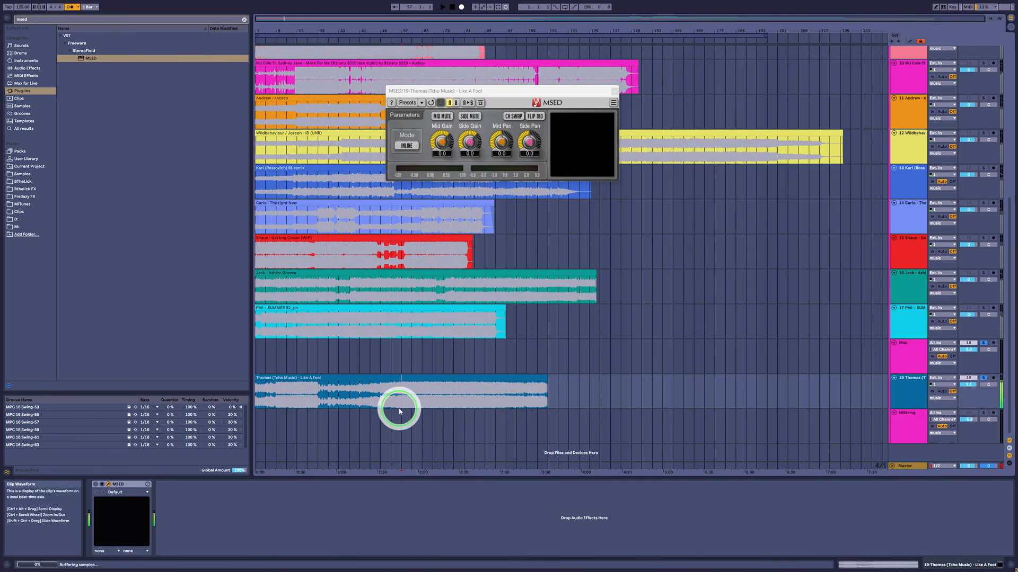
{"action": "left_click", "coordinate": [425, 402]}
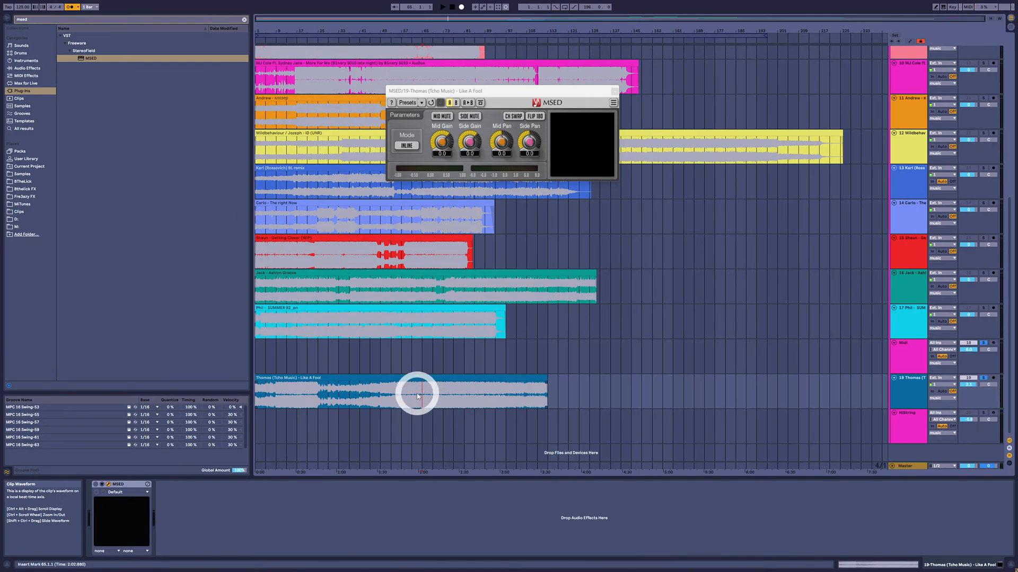
{"action": "key", "text": "space"}
Audition the second half of Like A Fool, placing the insert marker at bars 81, 89 and 105.
{"action": "left_click", "coordinate": [456, 393]}
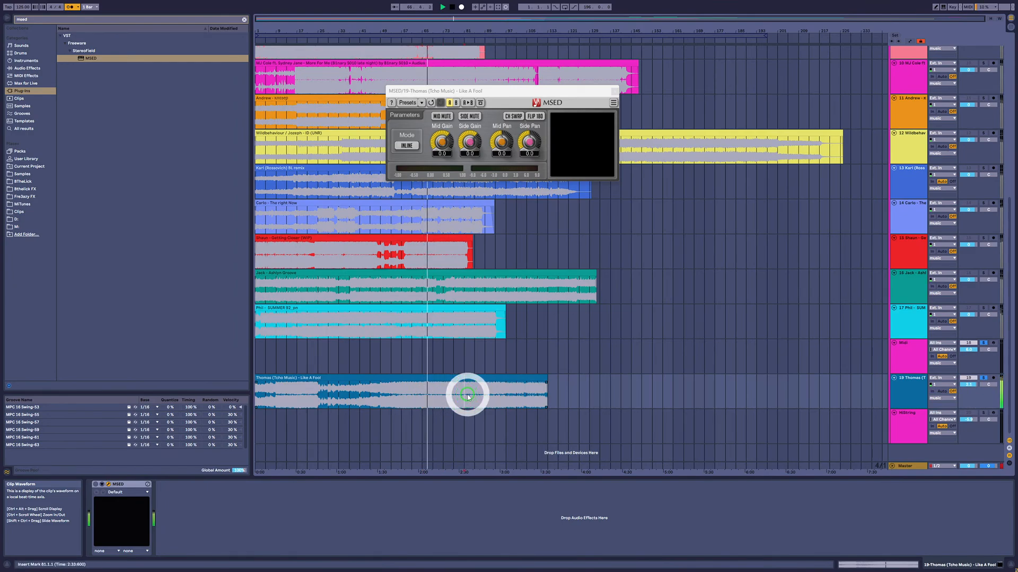
{"action": "left_click", "coordinate": [466, 396]}
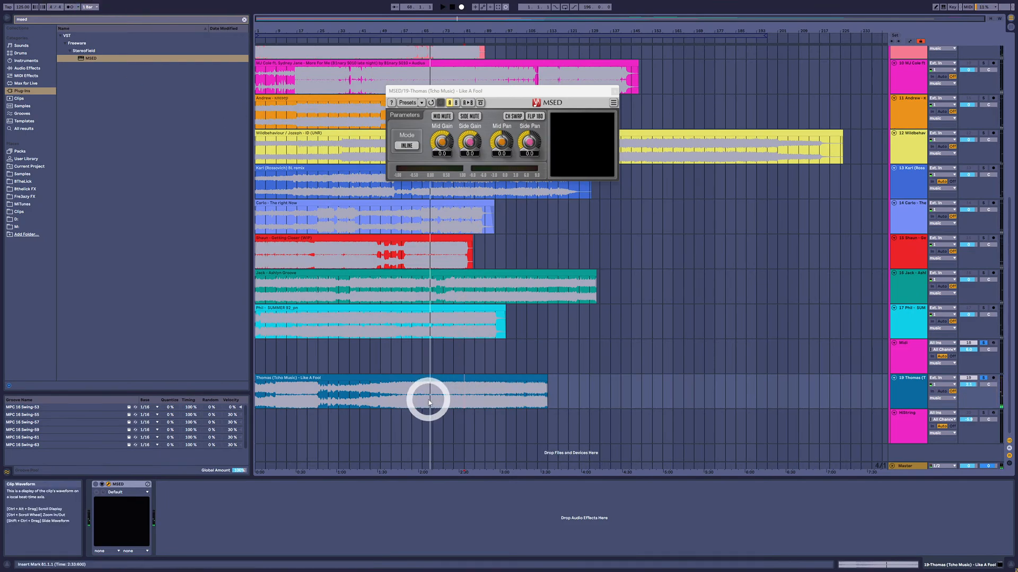
{"action": "left_click", "coordinate": [477, 387]}
{"action": "left_click", "coordinate": [488, 392]}
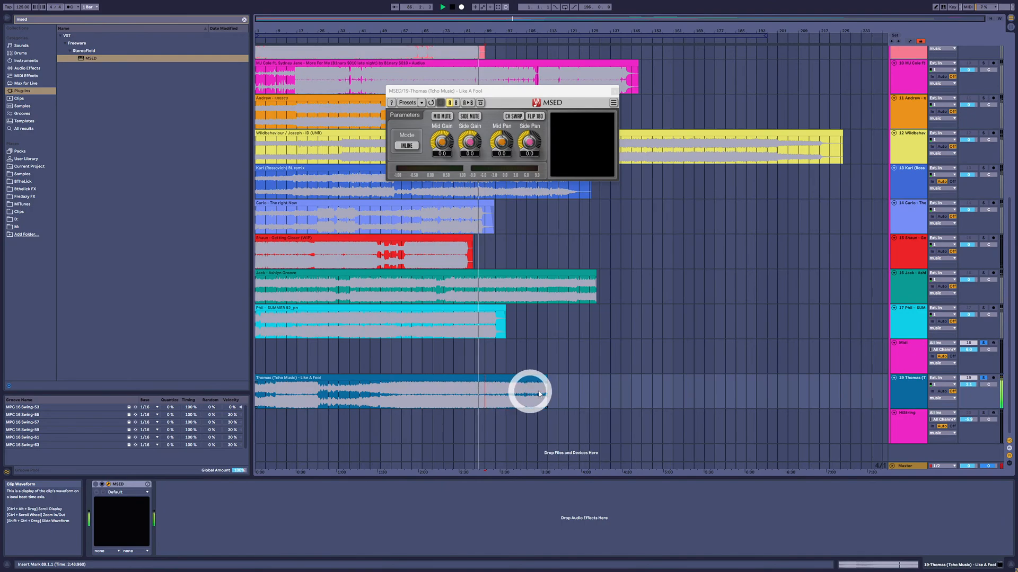
{"action": "left_click", "coordinate": [509, 398]}
{"action": "left_click", "coordinate": [524, 398]}
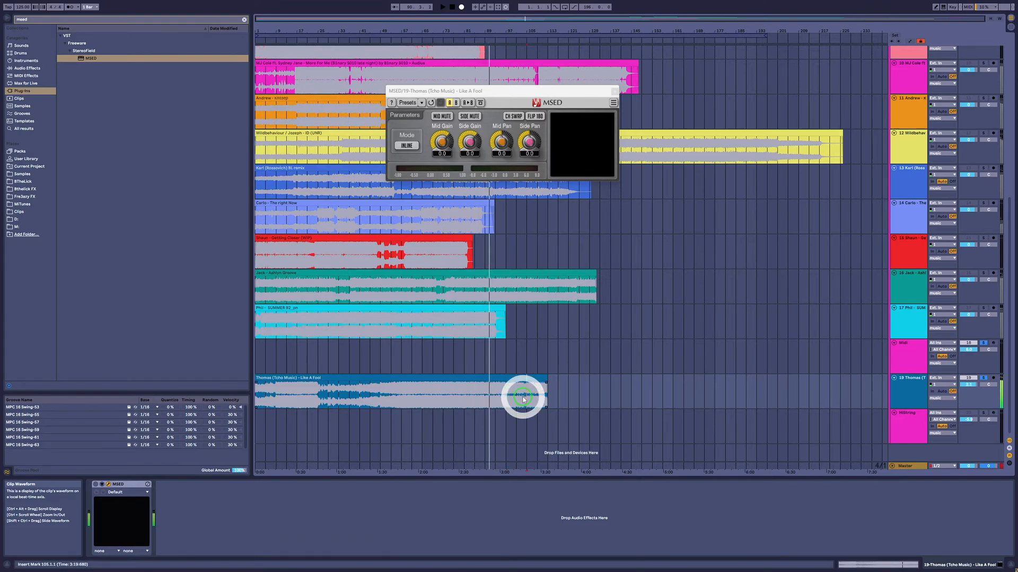
{"action": "key", "text": "space"}
{"action": "key", "text": "space"}
Compare sections of Like A Fool around bars 85, 61 and 73, and play it from bar 81.
{"action": "left_click", "coordinate": [510, 399]}
{"action": "left_click", "coordinate": [536, 402]}
{"action": "key", "text": "space"}
{"action": "left_click", "coordinate": [472, 406]}
{"action": "key", "text": "space"}
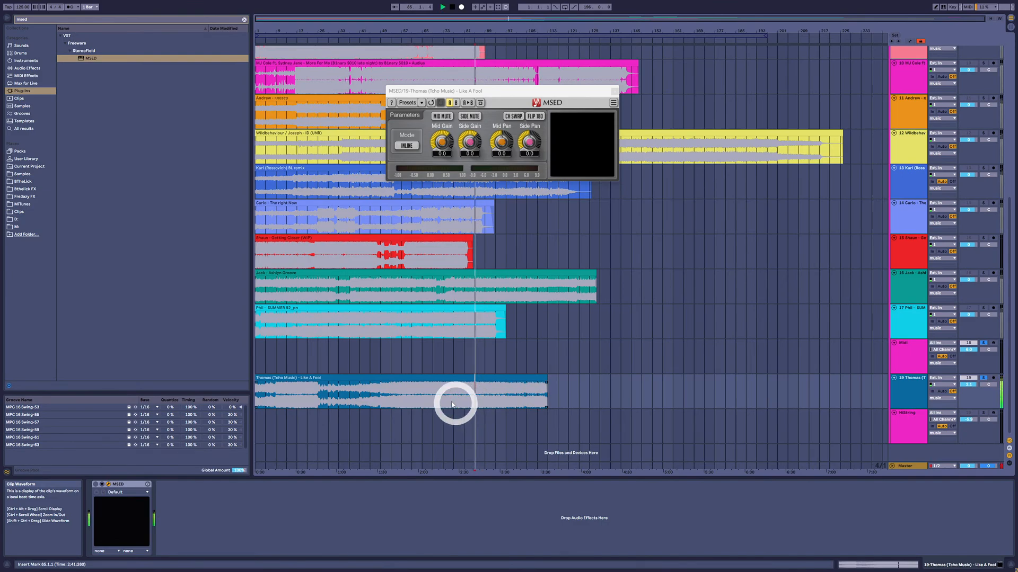
{"action": "key", "text": "space"}
{"action": "left_click", "coordinate": [453, 397]}
{"action": "left_click", "coordinate": [413, 405]}
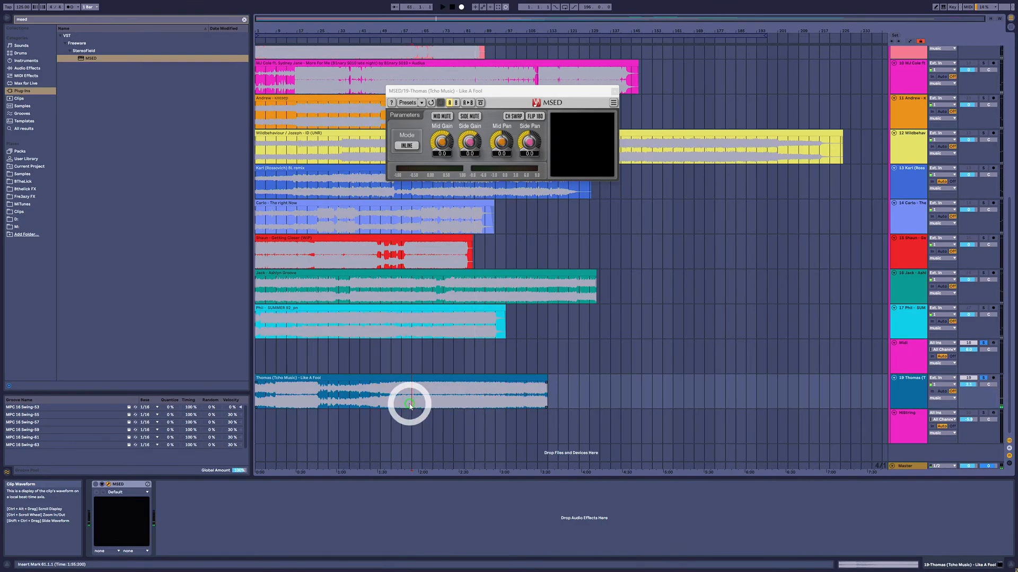
{"action": "left_click", "coordinate": [444, 406]}
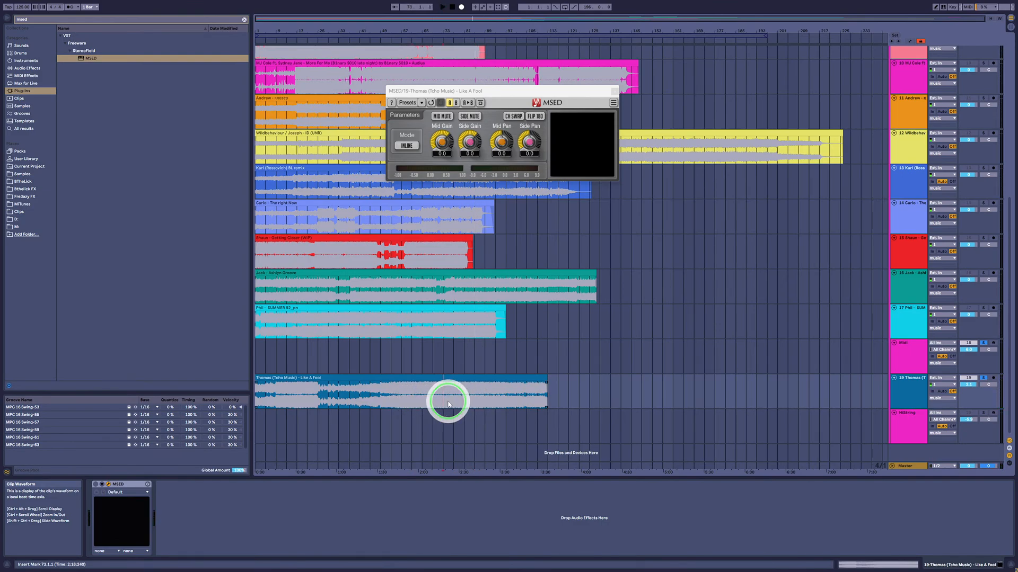
{"action": "left_click", "coordinate": [468, 406]}
{"action": "key", "text": "space"}
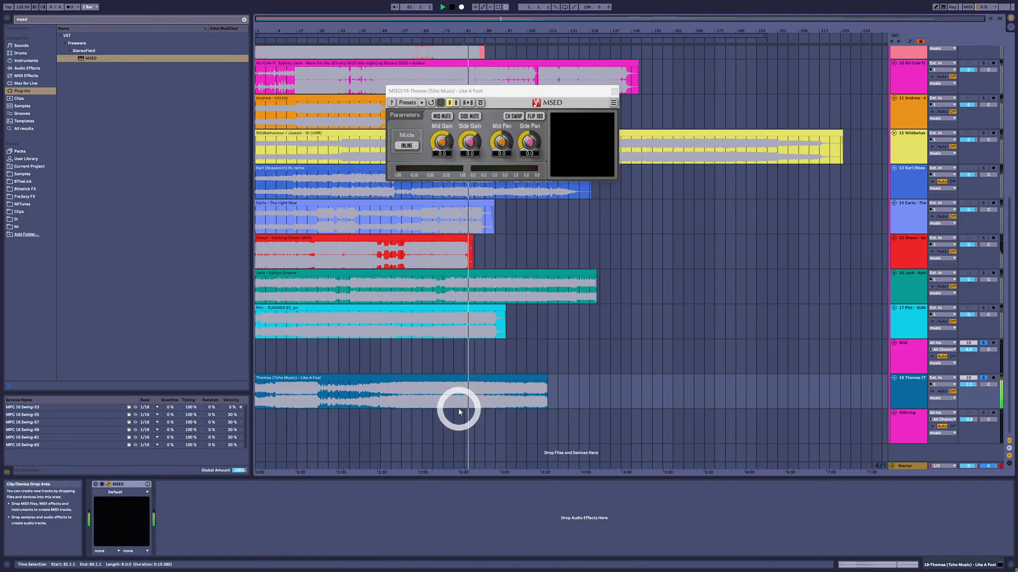
Audition the section of Like A Fool leading in from bars 61 and 57.
{"action": "left_click", "coordinate": [423, 393]}
{"action": "left_click", "coordinate": [413, 393]}
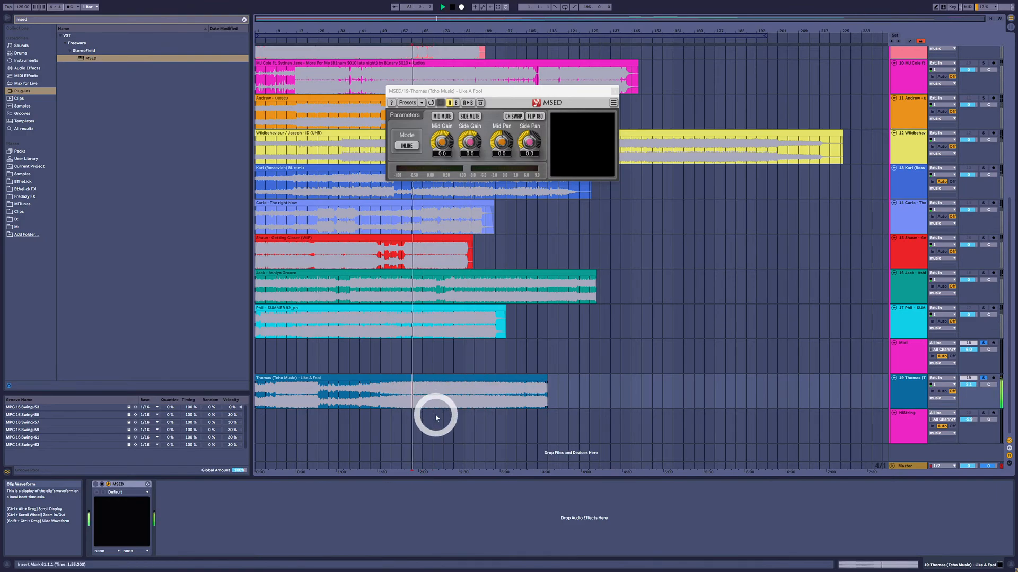
{"action": "left_click", "coordinate": [384, 393]}
{"action": "left_click", "coordinate": [399, 397]}
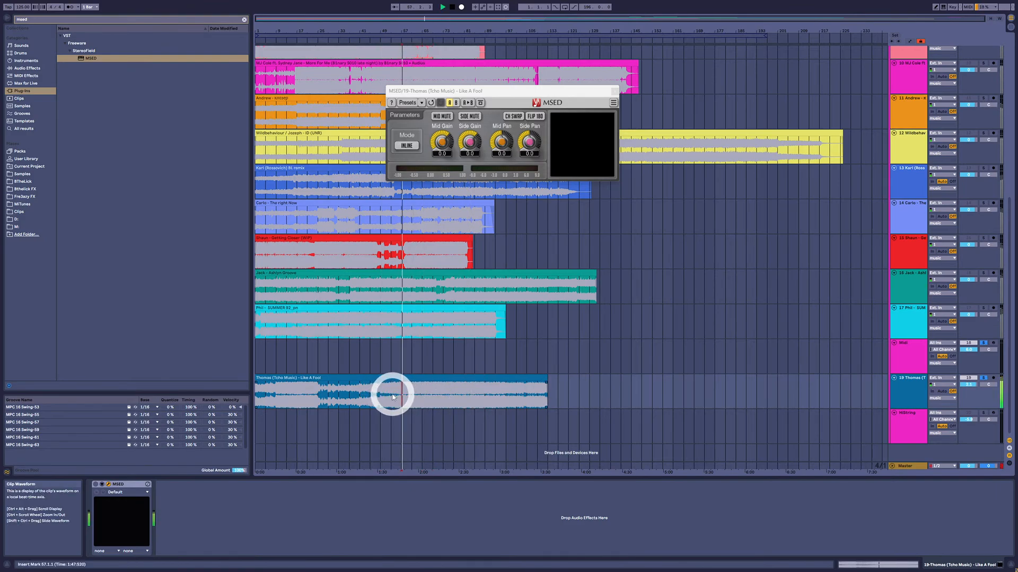
{"action": "left_click", "coordinate": [394, 402]}
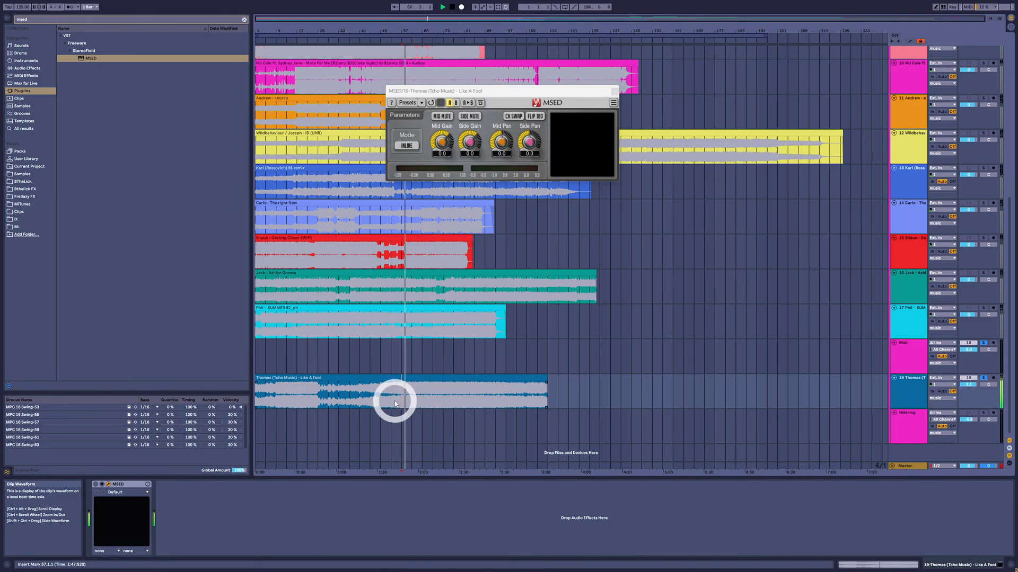
{"action": "key", "text": "space"}
{"action": "key", "text": "space"}
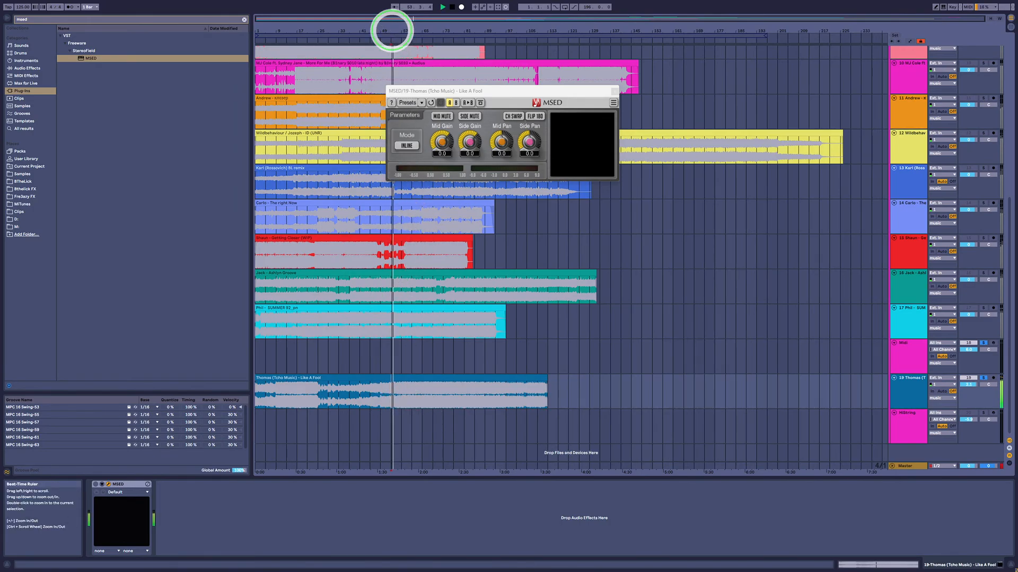
Mark out the sections around Like A Fool's drop, selecting bars 57 to 73 and bars 57 to 67.
{"action": "left_click_drag", "start_coordinate": [393, 30], "coordinate": [391, 30]}
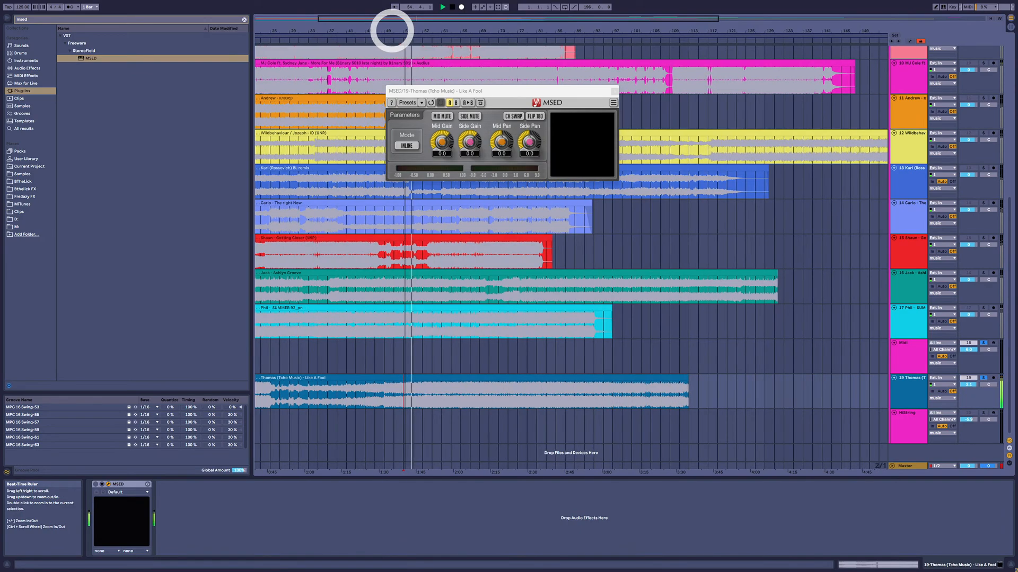
{"action": "left_click", "coordinate": [414, 369]}
{"action": "left_click_drag", "start_coordinate": [387, 399], "coordinate": [436, 412]}
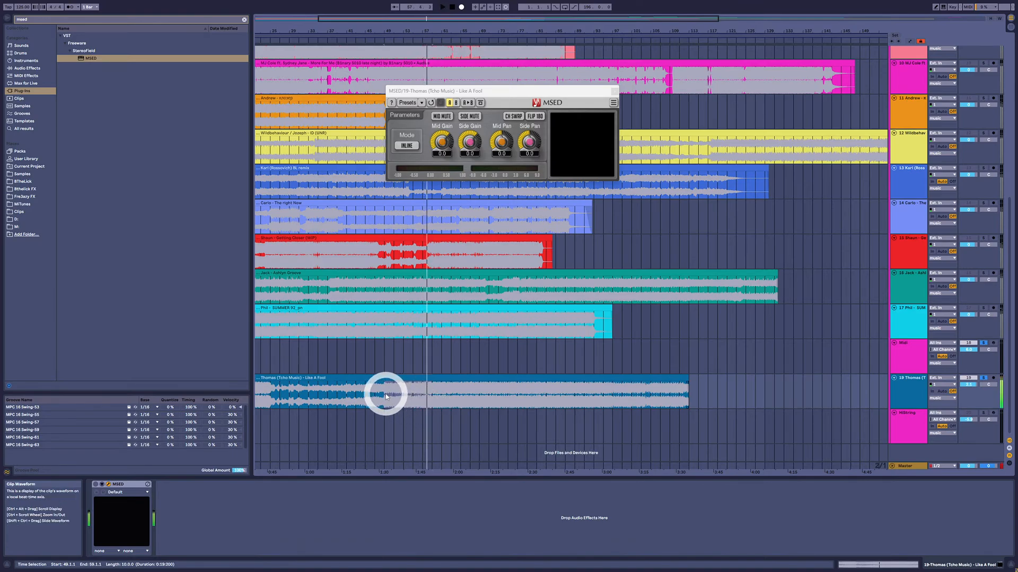
{"action": "left_click_drag", "start_coordinate": [383, 406], "coordinate": [415, 400]}
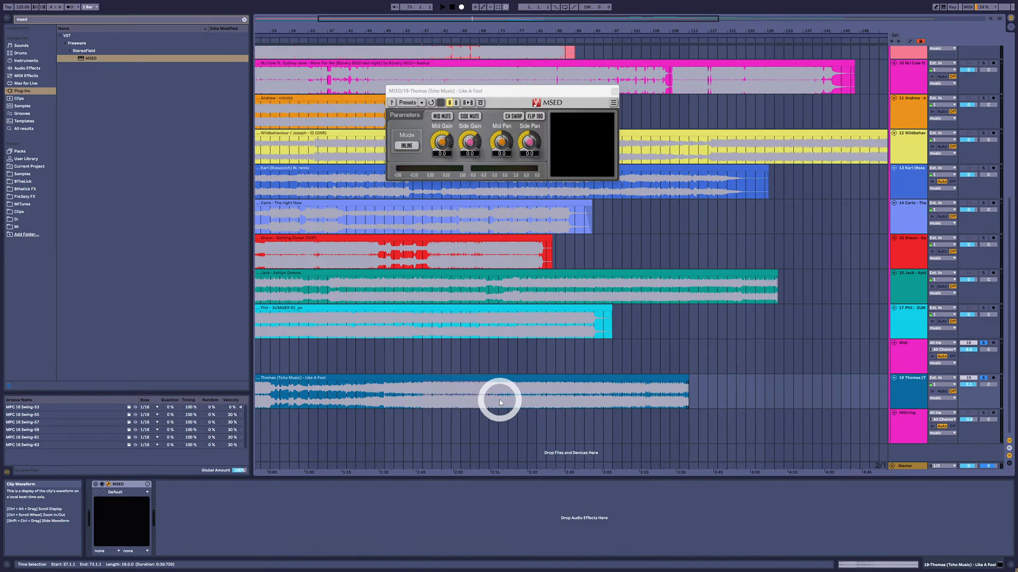
{"action": "left_click_drag", "start_coordinate": [386, 407], "coordinate": [467, 408]}
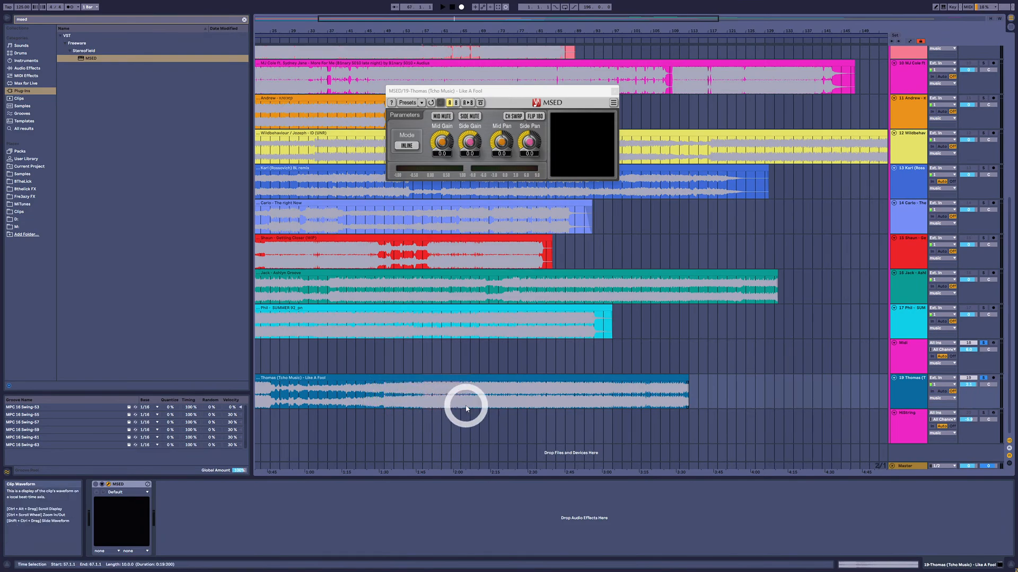
Play Like A Fool from bar 49, select bars 49 to 57 and play the selection.
{"action": "left_click", "coordinate": [385, 403]}
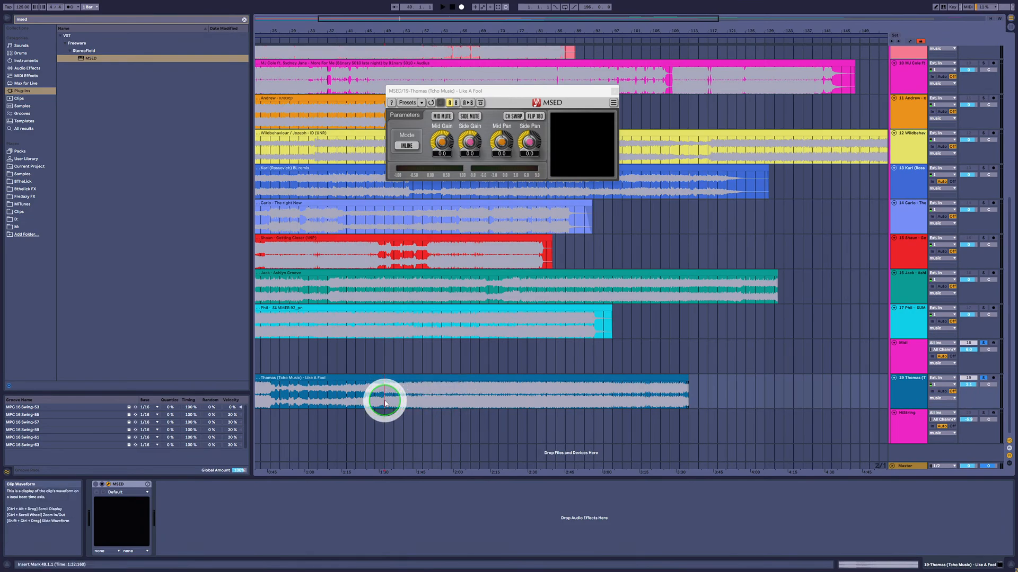
{"action": "key", "text": "space"}
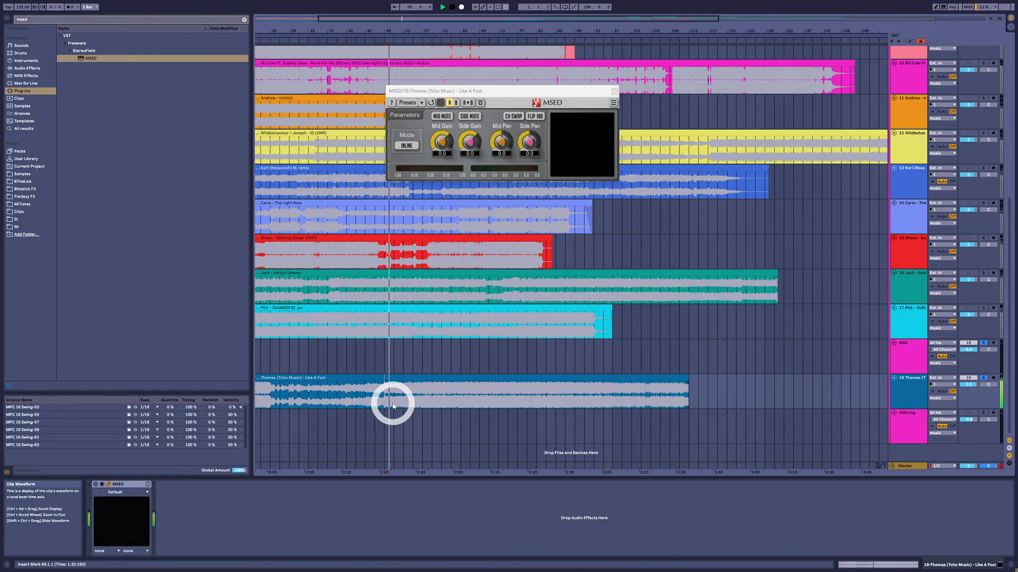
{"action": "left_click_drag", "start_coordinate": [390, 405], "coordinate": [423, 411]}
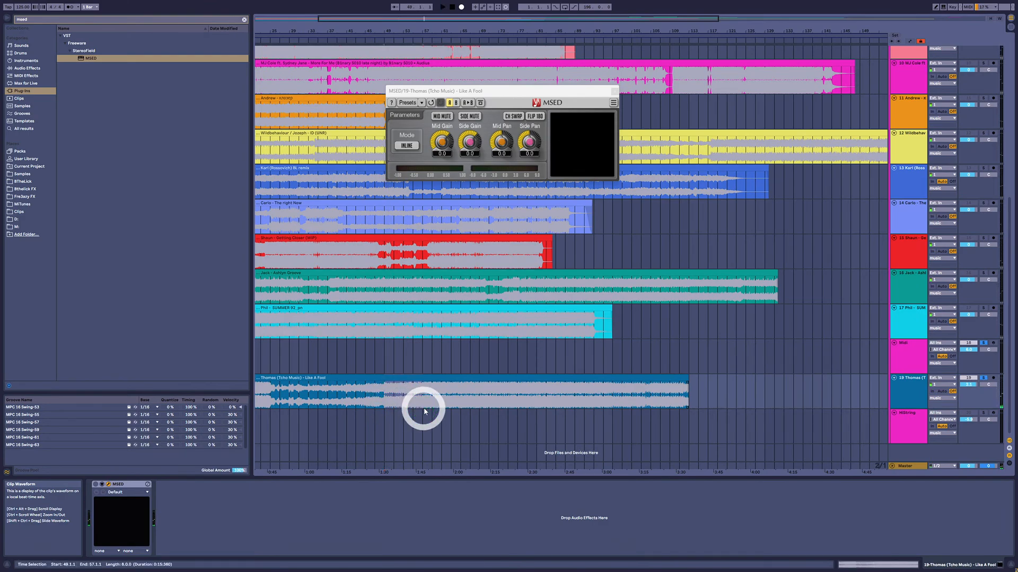
{"action": "key", "text": "space"}
Search the audio effects for "eq" and load EQ Eight onto the Like A Fool track.
{"action": "left_click", "coordinate": [909, 397]}
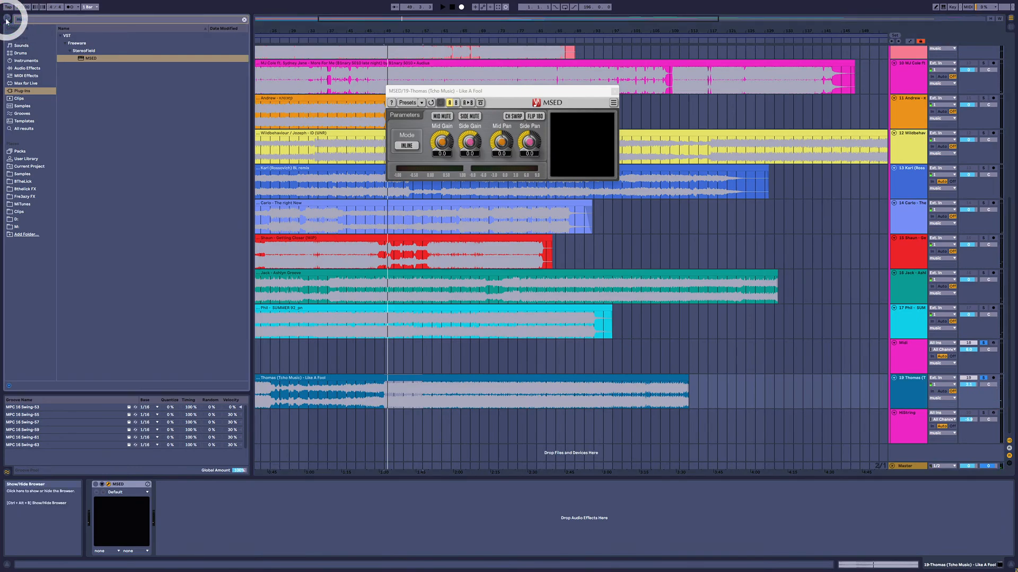
{"action": "type", "text": "eq"}
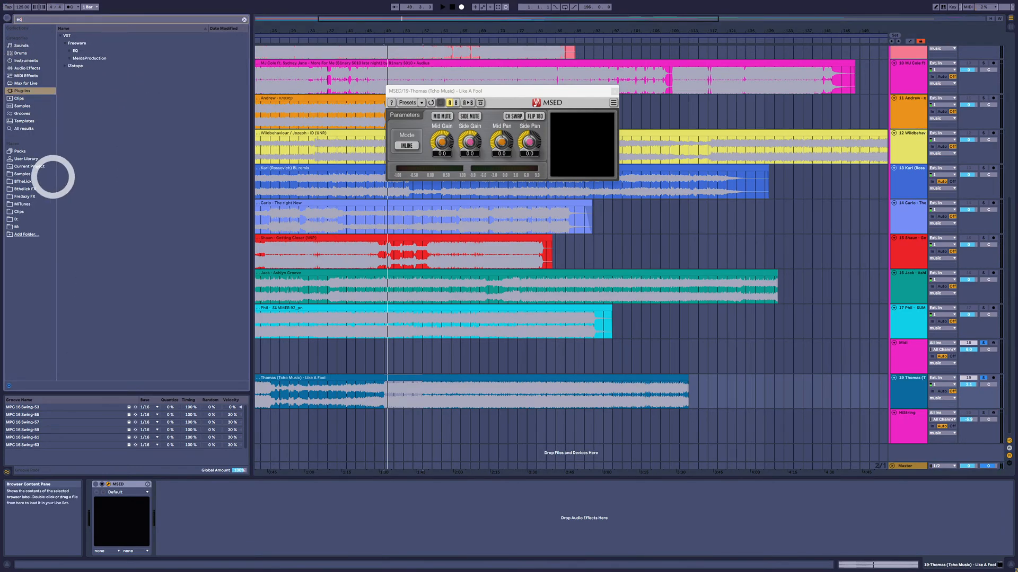
{"action": "left_click", "coordinate": [30, 61]}
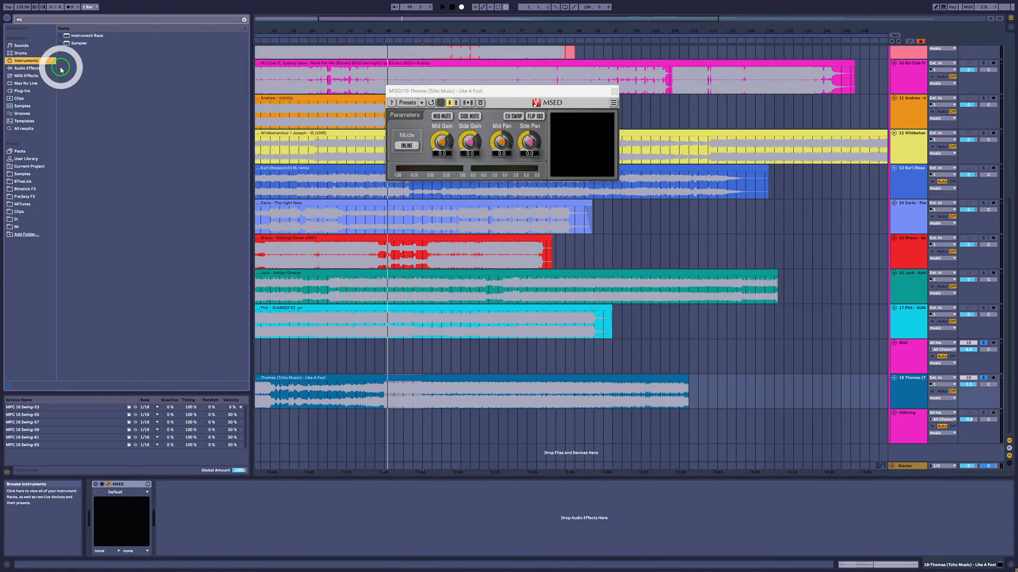
{"action": "left_click", "coordinate": [61, 68]}
{"action": "left_click_drag", "start_coordinate": [80, 50], "coordinate": [391, 396]}
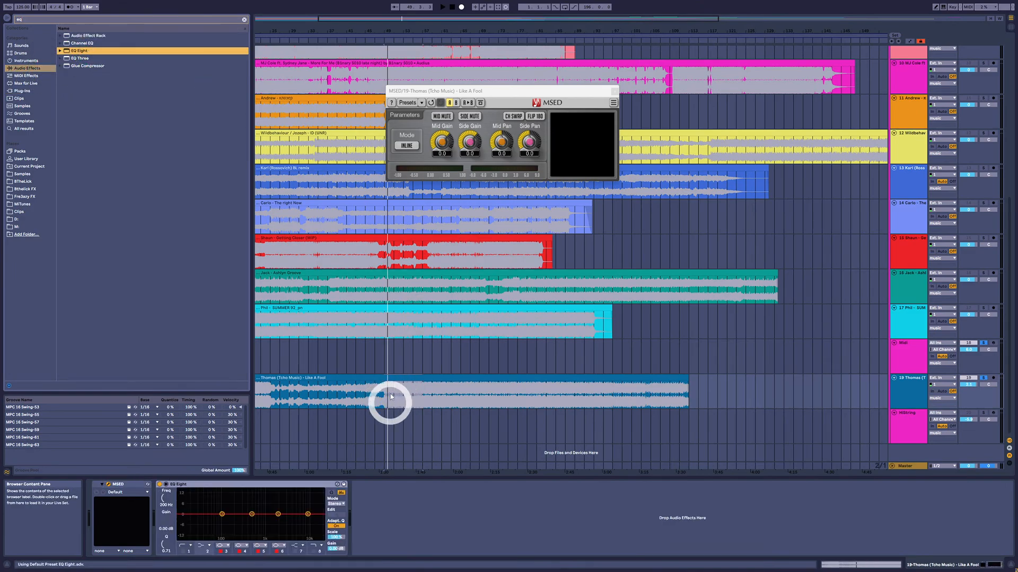
Enable EQ Eight's first band as a low cut, raise its frequency to 190 Hz and play the section.
{"action": "left_click", "coordinate": [183, 546]}
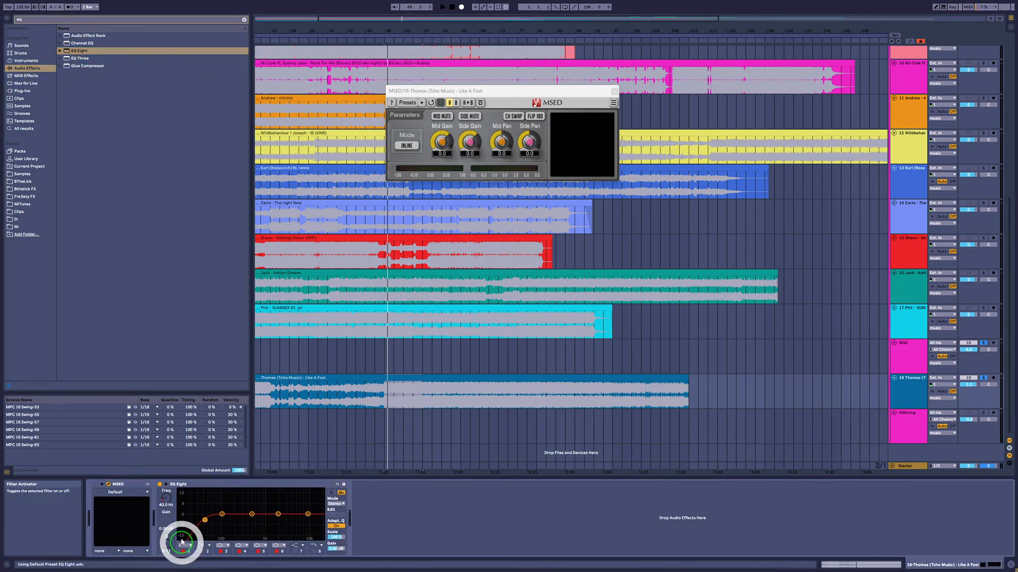
{"action": "left_click_drag", "start_coordinate": [169, 506], "coordinate": [169, 506]}
{"action": "key", "text": "space"}
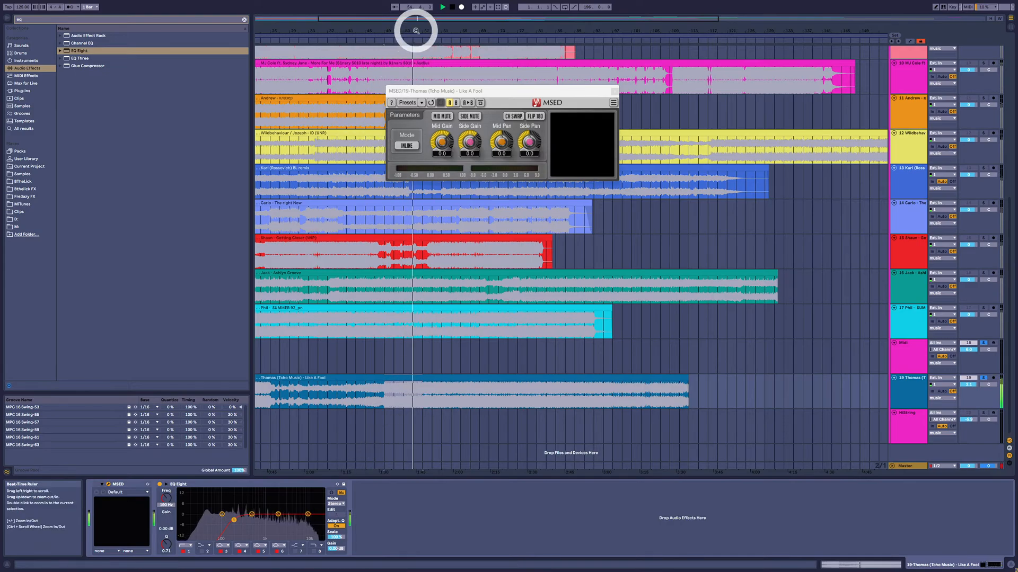
Audition the low-cut Like A Fool track from bar 56.
{"action": "left_click_drag", "start_coordinate": [416, 31], "coordinate": [416, 79]}
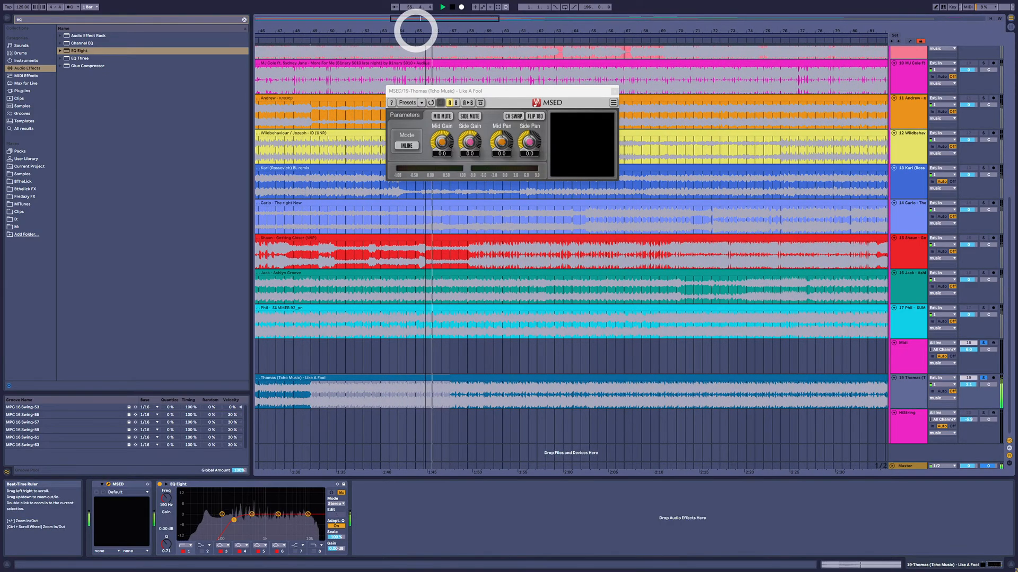
{"action": "left_click", "coordinate": [430, 396]}
{"action": "key", "text": "space"}
{"action": "key", "text": "space"}
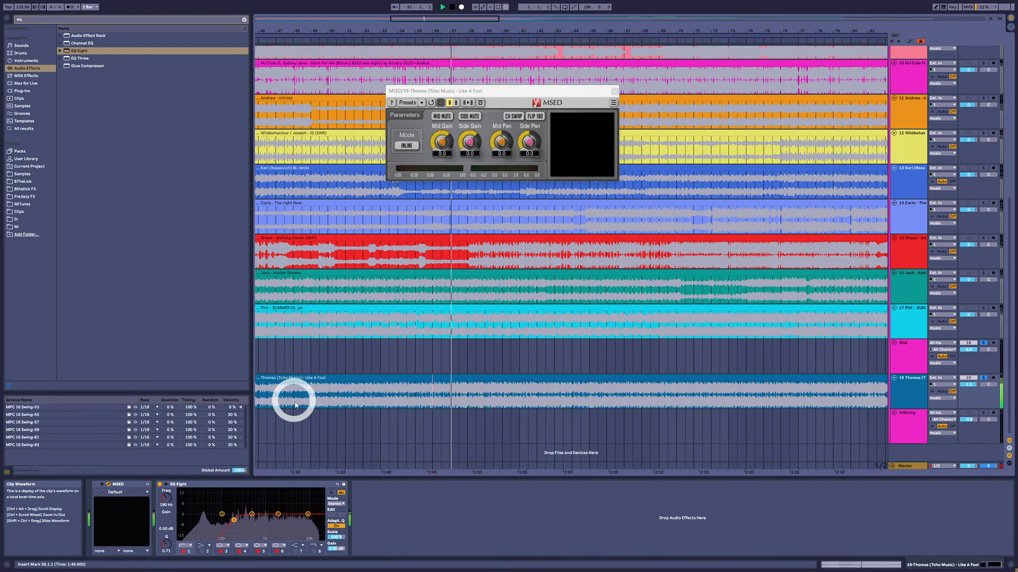
Bypass EQ Eight and play Like A Fool from bar 56 without the low cut, marking bar 57.
{"action": "left_click", "coordinate": [159, 484]}
{"action": "left_click", "coordinate": [444, 405]}
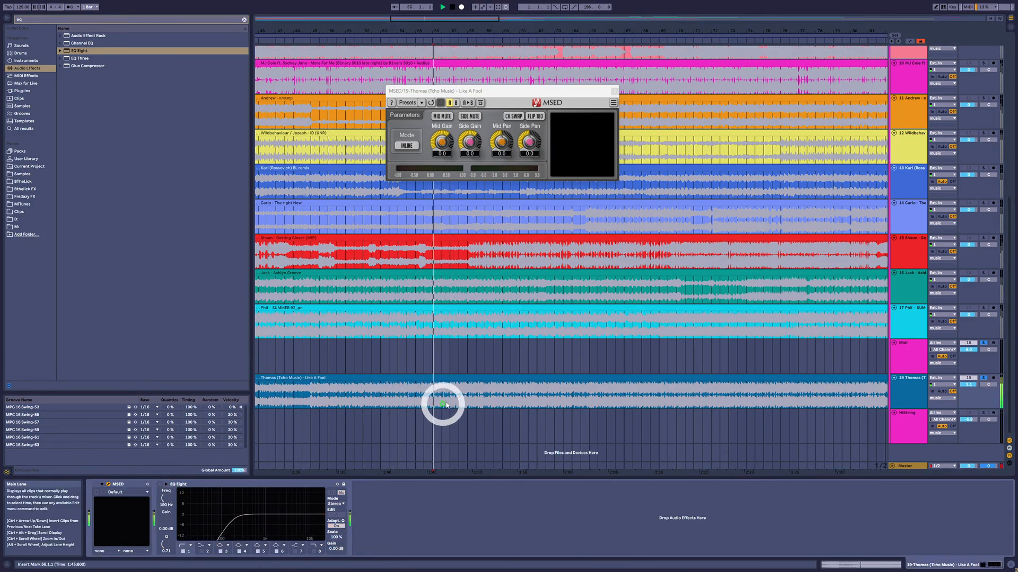
{"action": "left_click", "coordinate": [196, 490]}
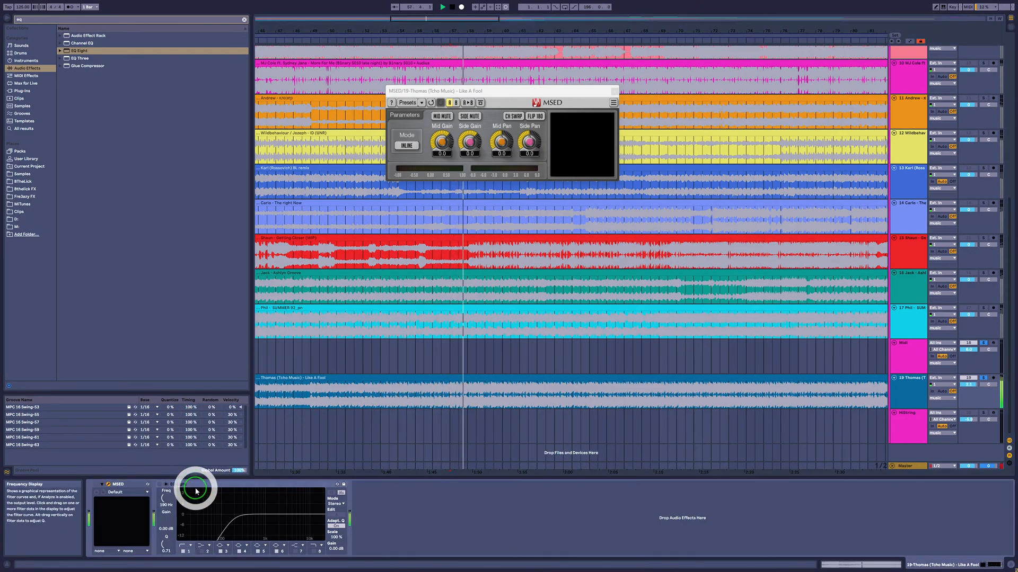
{"action": "left_click", "coordinate": [446, 399]}
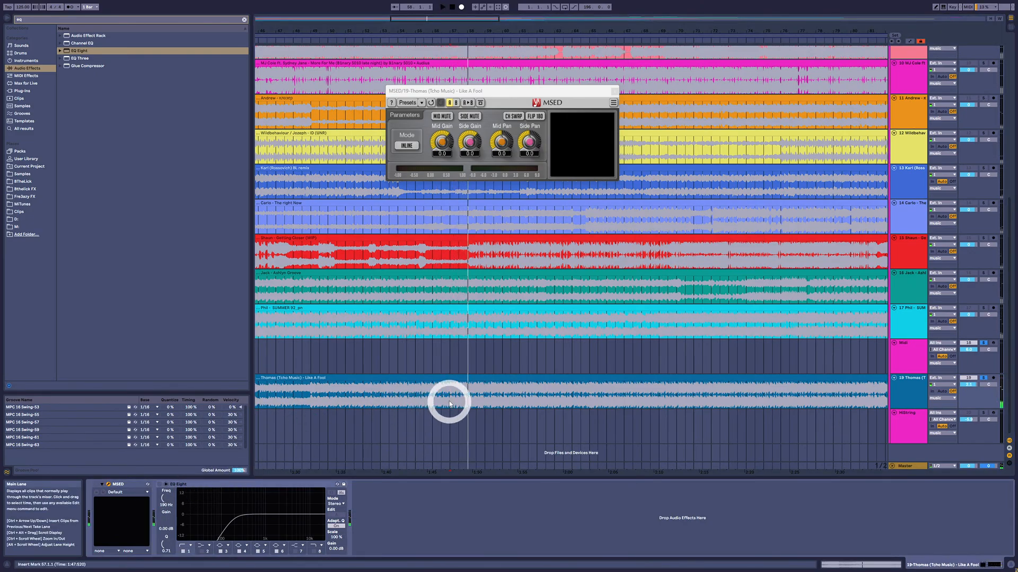
Replay Like A Fool's transition into the drop from bar 56.3 and from bar 56.
{"action": "left_click", "coordinate": [438, 396]}
{"action": "key", "text": "space"}
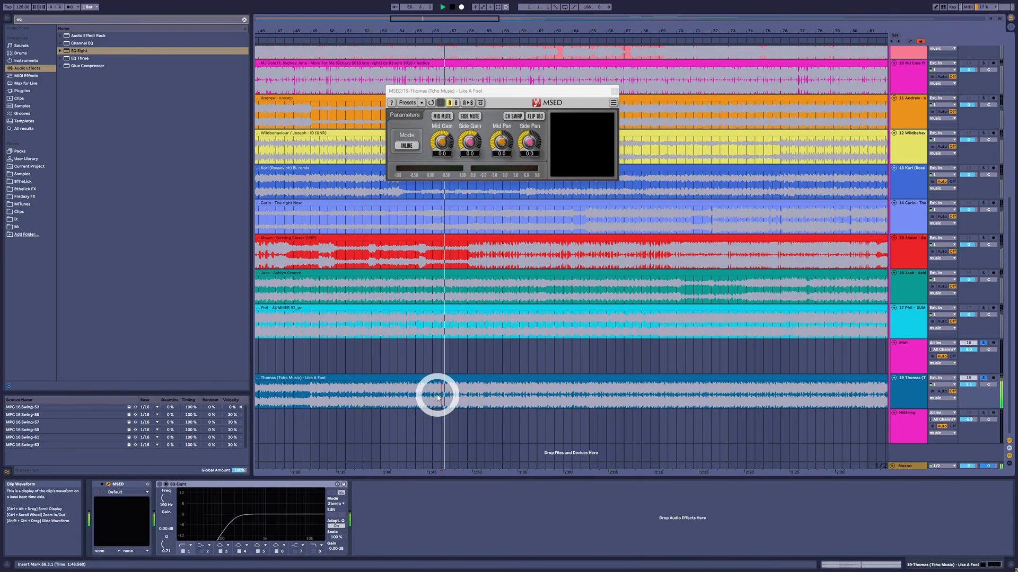
{"action": "key", "text": "space"}
{"action": "left_click", "coordinate": [434, 396]}
{"action": "key", "text": "space"}
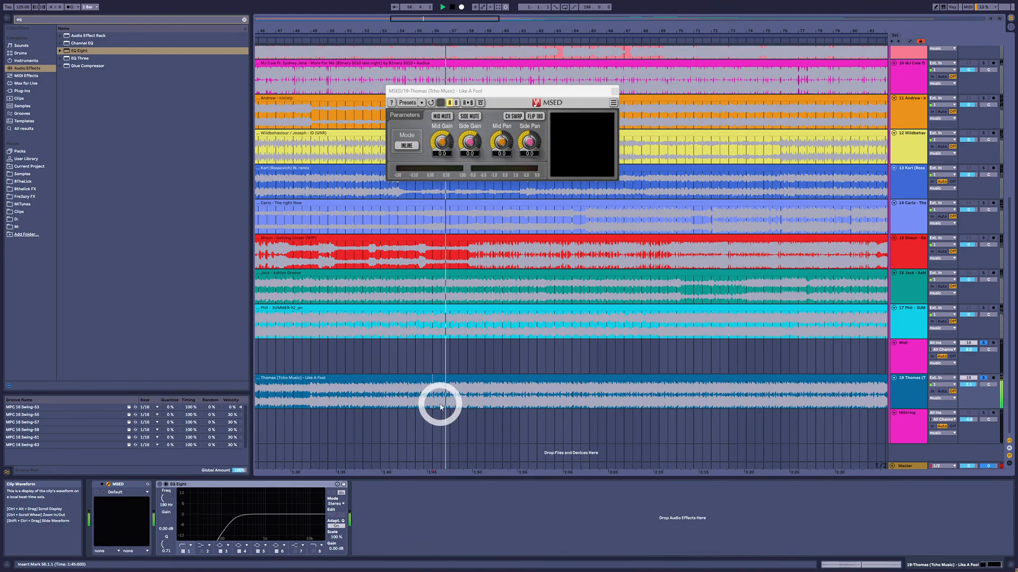
{"action": "left_click", "coordinate": [447, 403]}
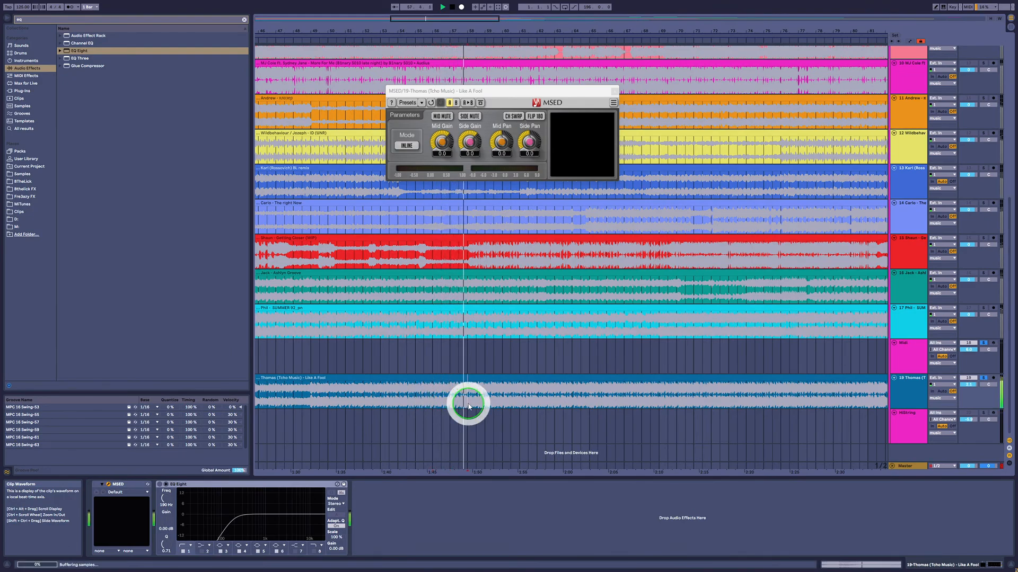
Mark out Like A Fool's eight-bar sections by selecting bars 57 to 65, 65 to 73 and 49 to 57.
{"action": "left_click_drag", "start_coordinate": [518, 34], "coordinate": [520, 29]}
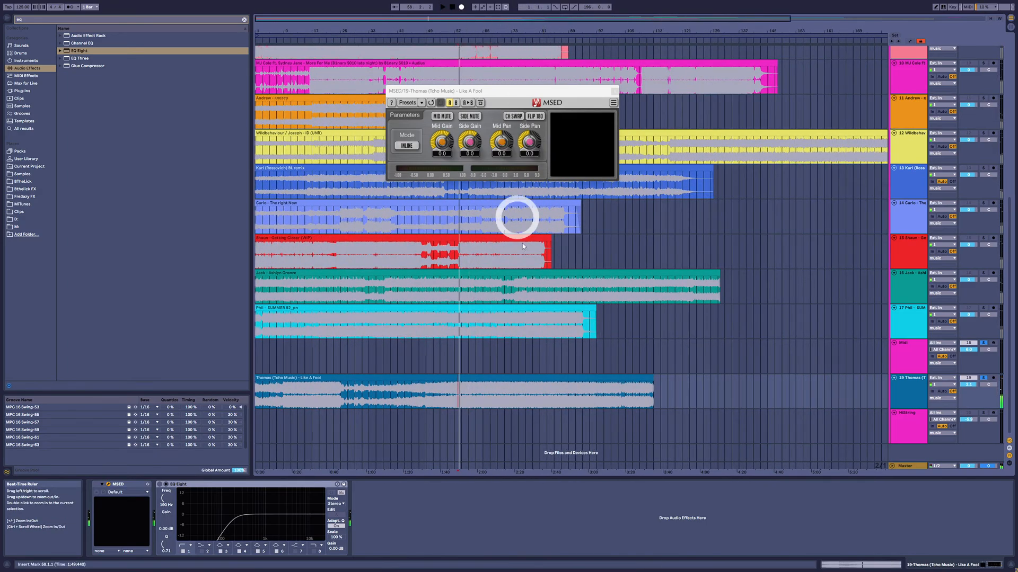
{"action": "left_click", "coordinate": [482, 387]}
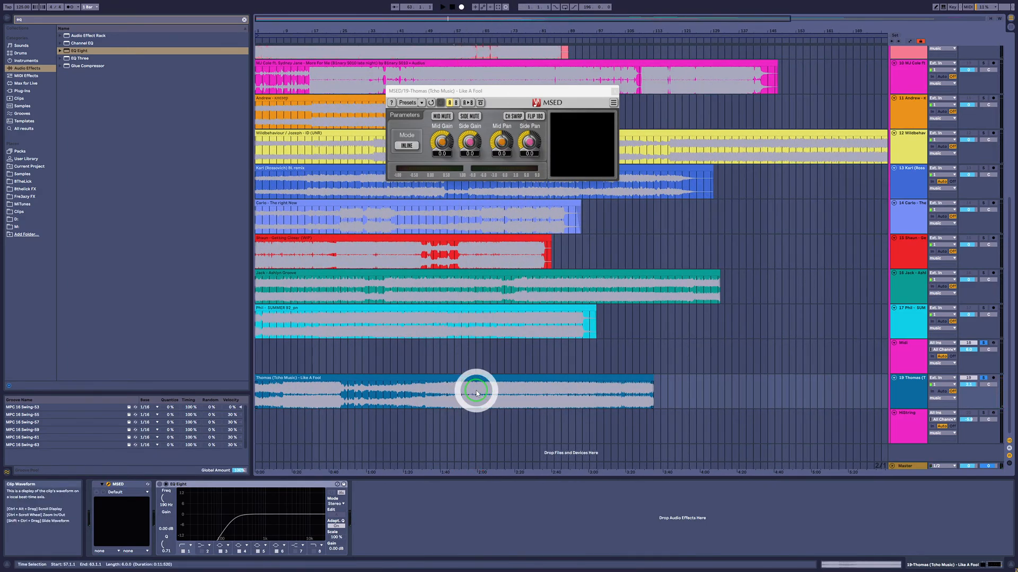
{"action": "left_click", "coordinate": [483, 393]}
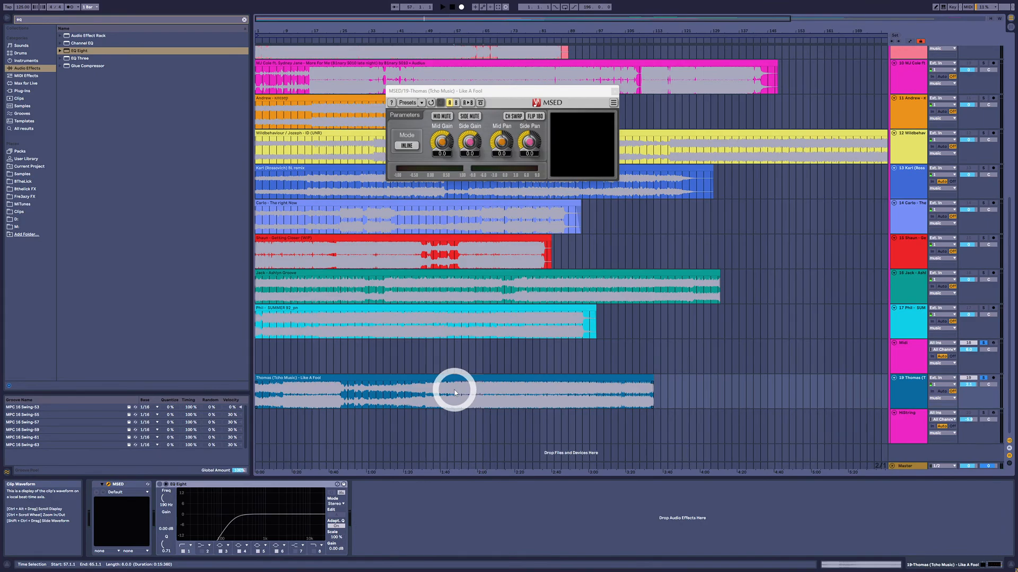
{"action": "left_click", "coordinate": [482, 395]}
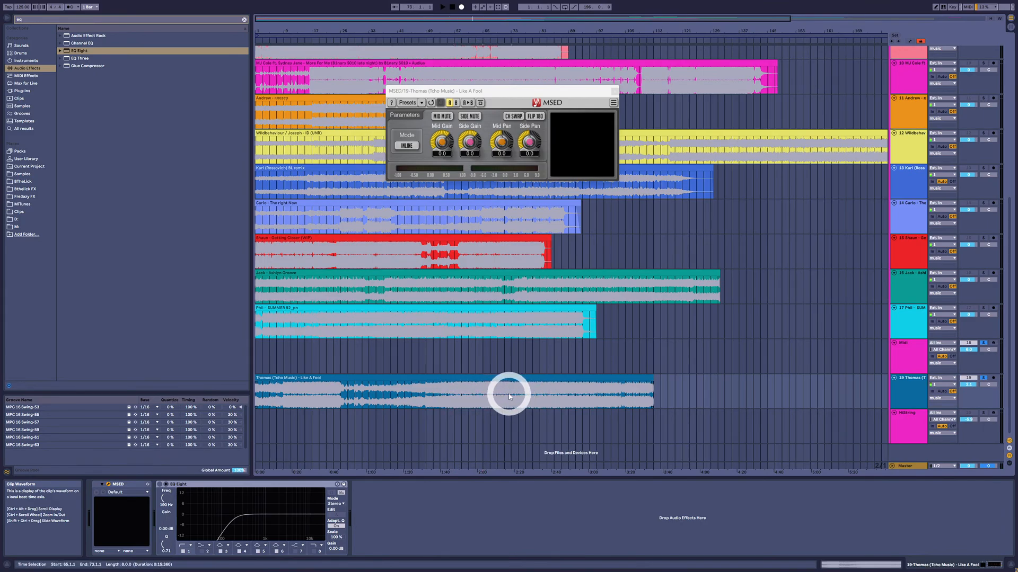
{"action": "left_click", "coordinate": [508, 392], "text": "shift"}
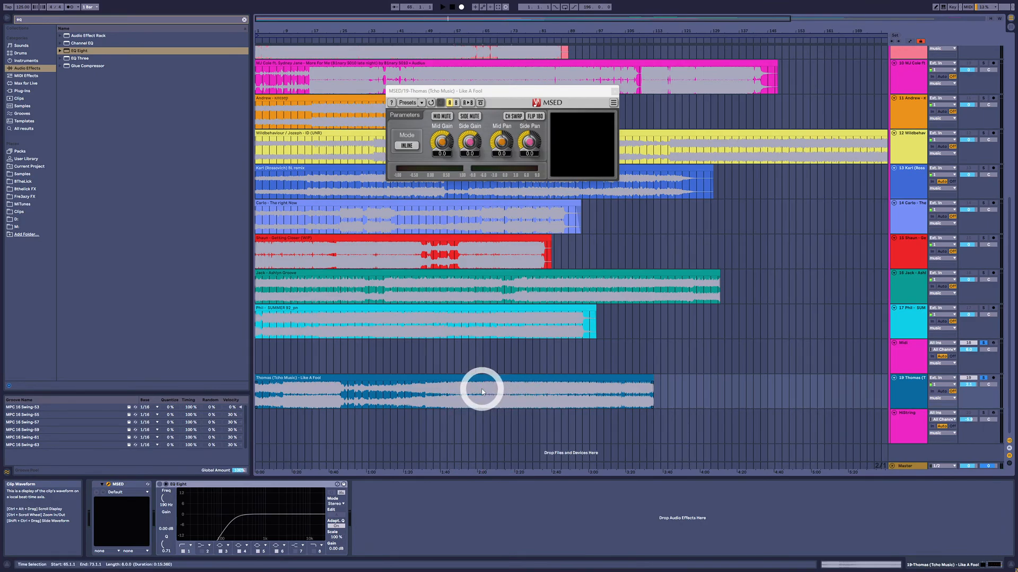
{"action": "left_click", "coordinate": [424, 393]}
{"action": "left_click_drag", "start_coordinate": [424, 394], "coordinate": [458, 394]}
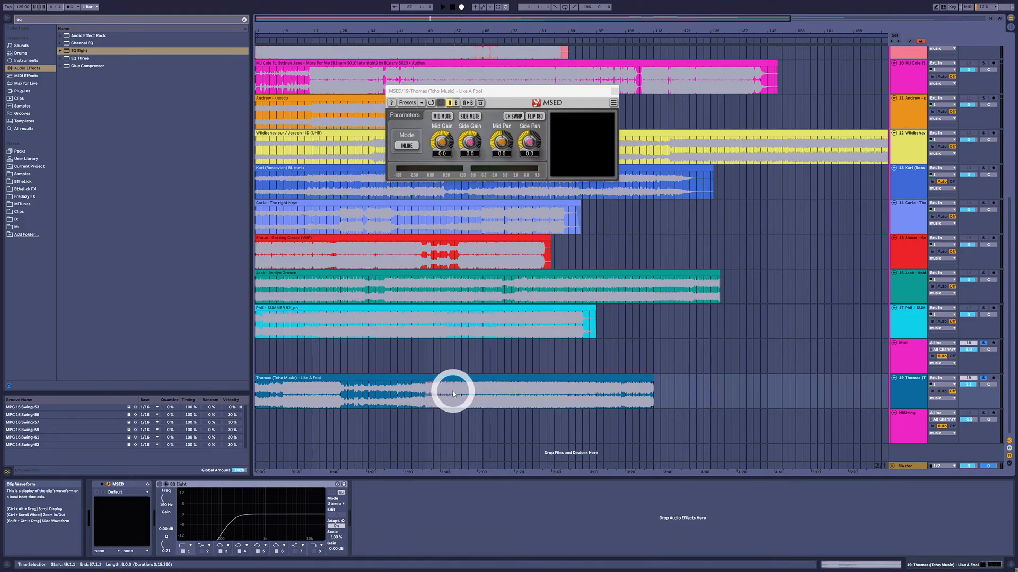
Spot-check Like A Fool's middle sections, jumping playback forward through bars 57, 65, 71 and 73.
{"action": "left_click", "coordinate": [432, 396]}
{"action": "key", "text": "space"}
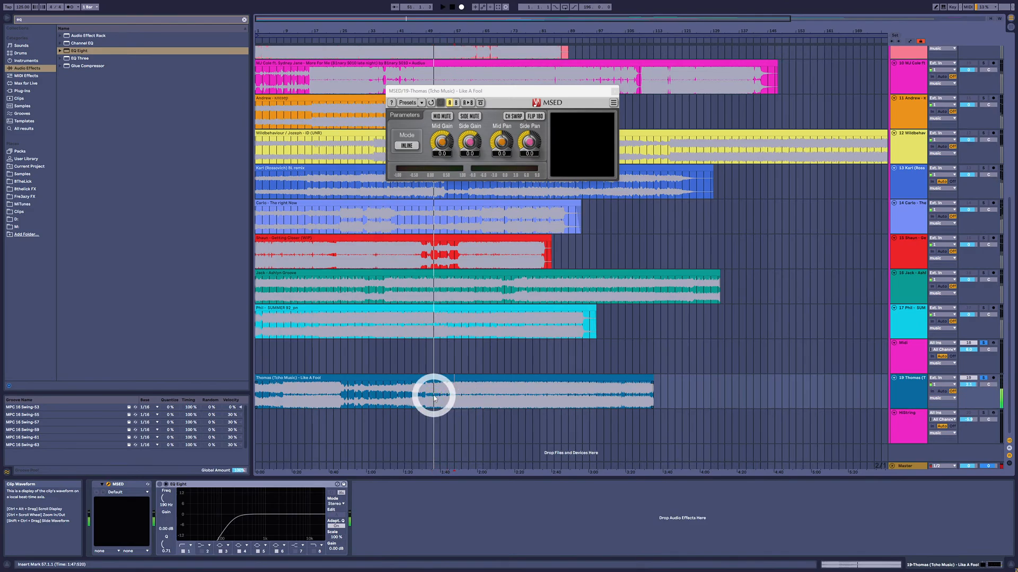
{"action": "key", "text": "space"}
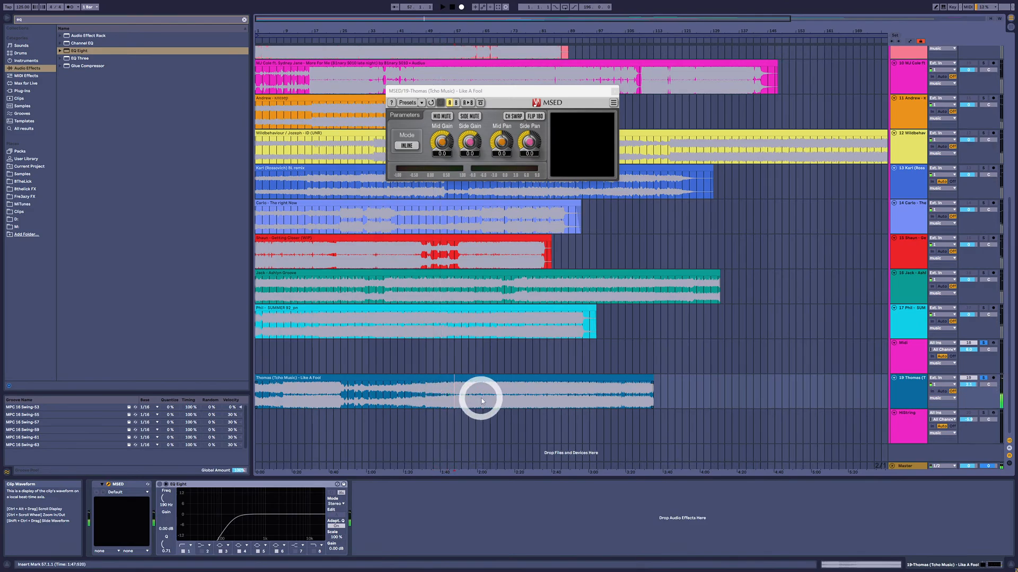
{"action": "left_click", "coordinate": [481, 401]}
{"action": "key", "text": "space"}
{"action": "left_click", "coordinate": [508, 404]}
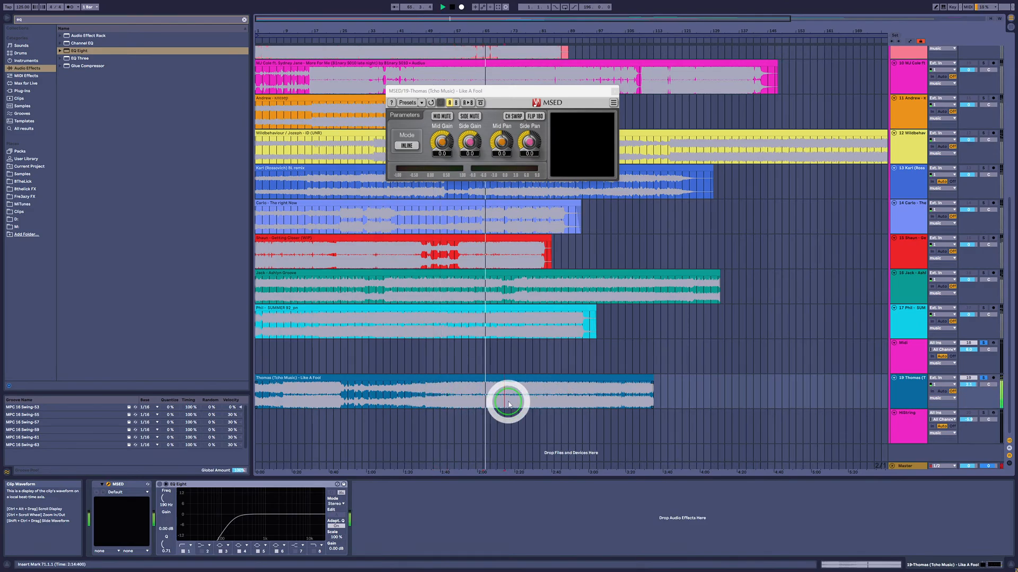
{"action": "left_click", "coordinate": [512, 403]}
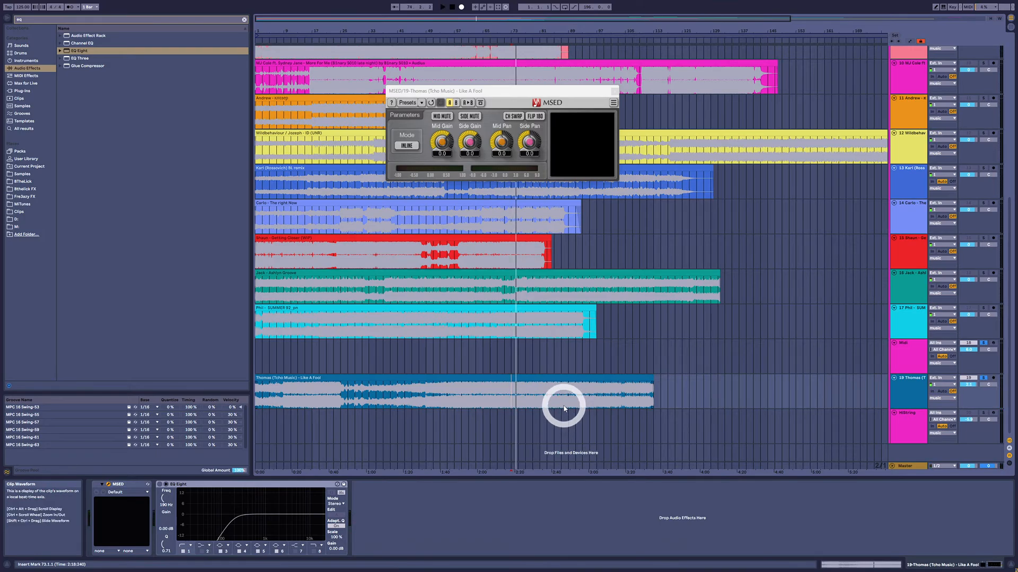
Audition Like A Fool's ending from bar 105 twice, checking the clip's full length and marking bar 97 in between.
{"action": "left_click", "coordinate": [626, 397]}
{"action": "key", "text": "space"}
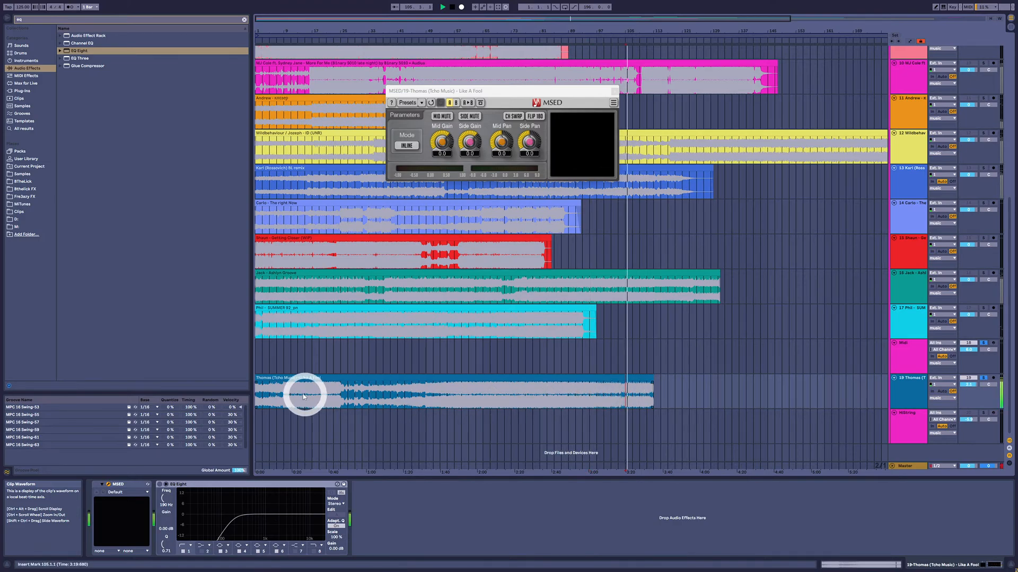
{"action": "left_click", "coordinate": [279, 380]}
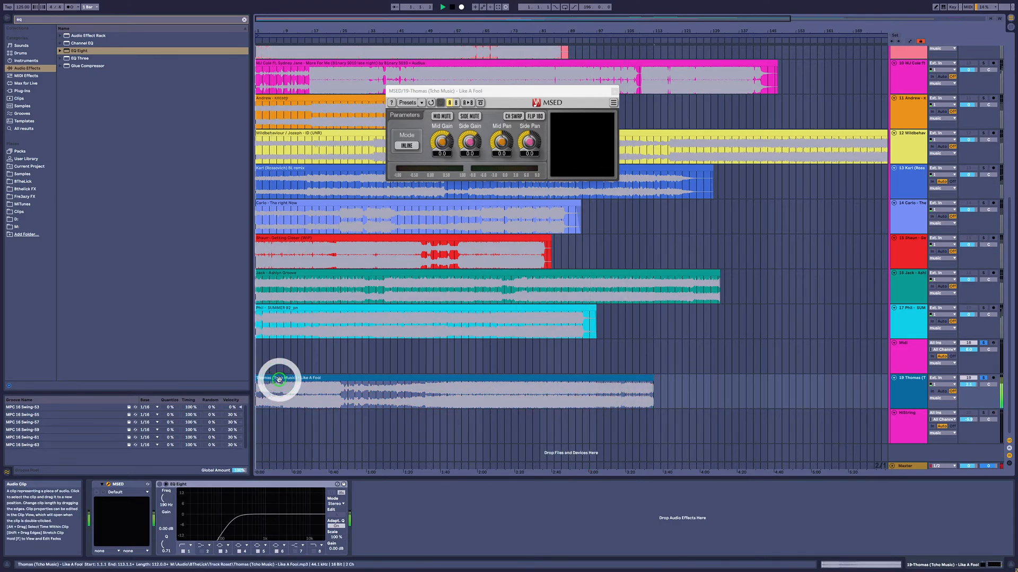
{"action": "left_click", "coordinate": [626, 405]}
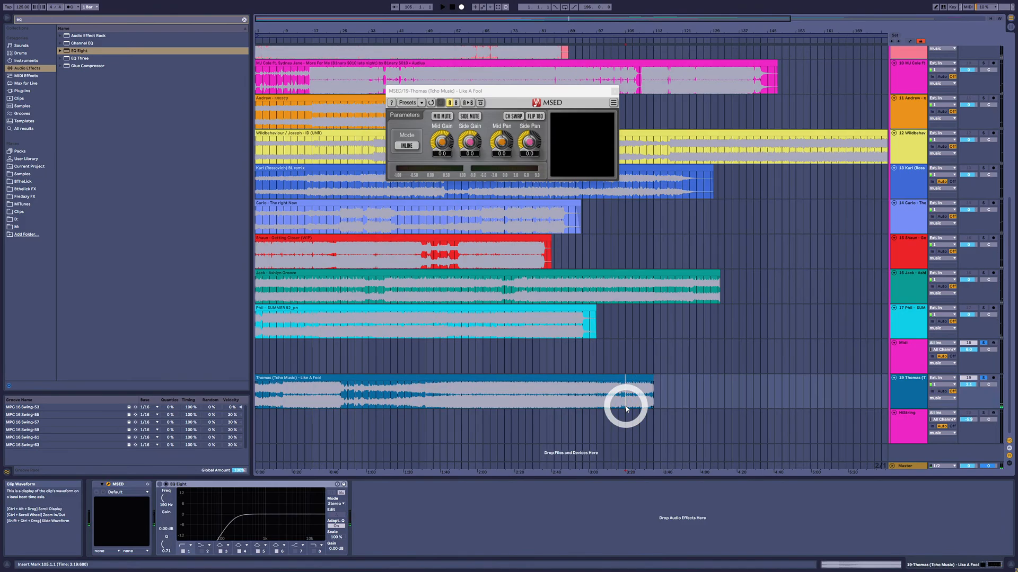
{"action": "left_click", "coordinate": [596, 398]}
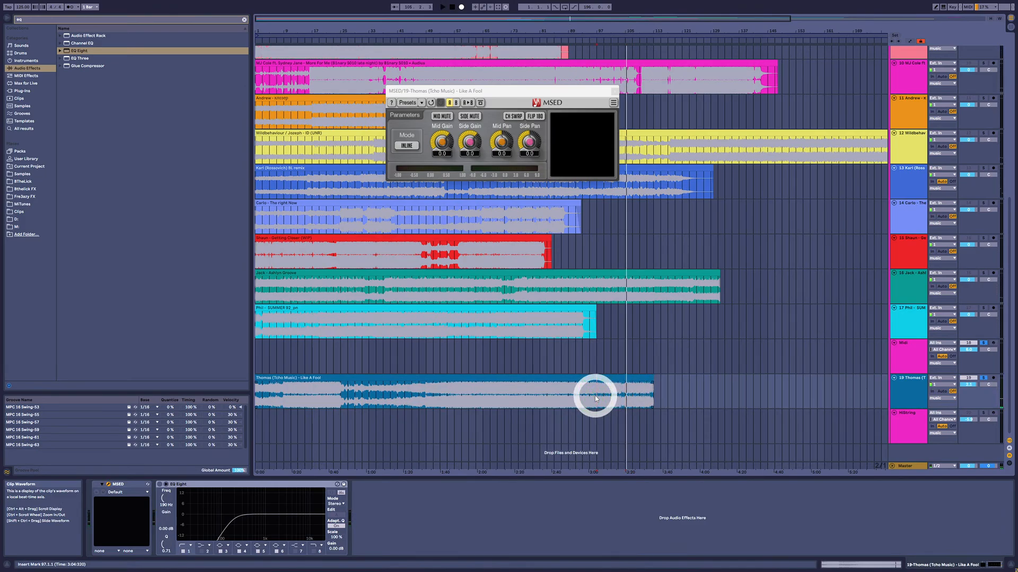
{"action": "double_click", "coordinate": [583, 399]}
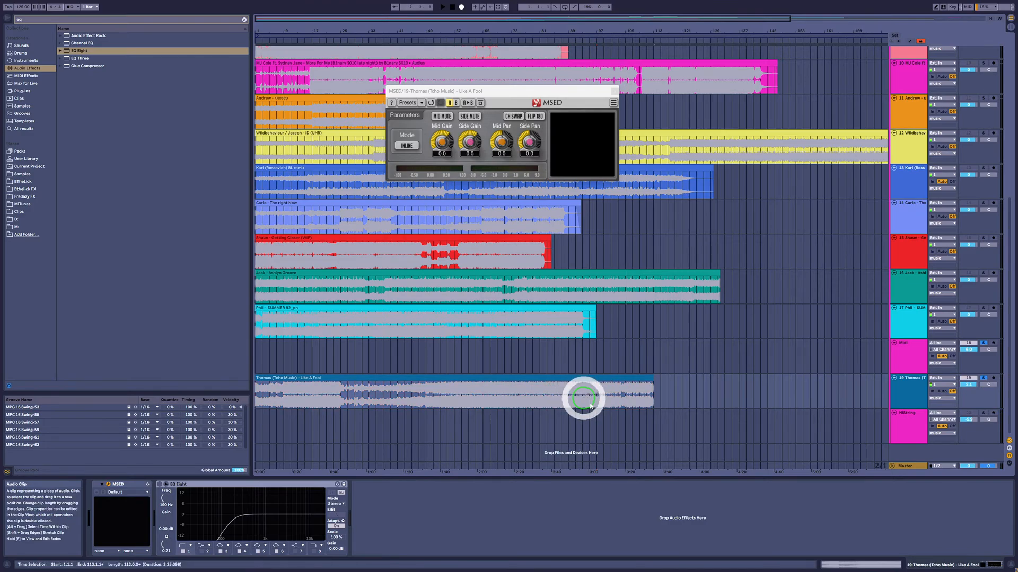
{"action": "left_click", "coordinate": [628, 404]}
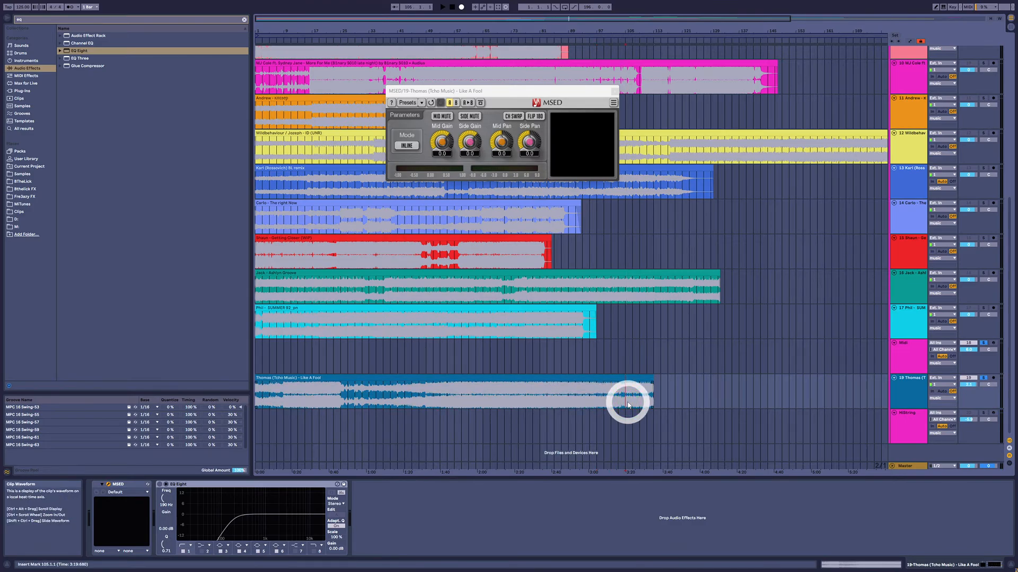
{"action": "key", "text": "space"}
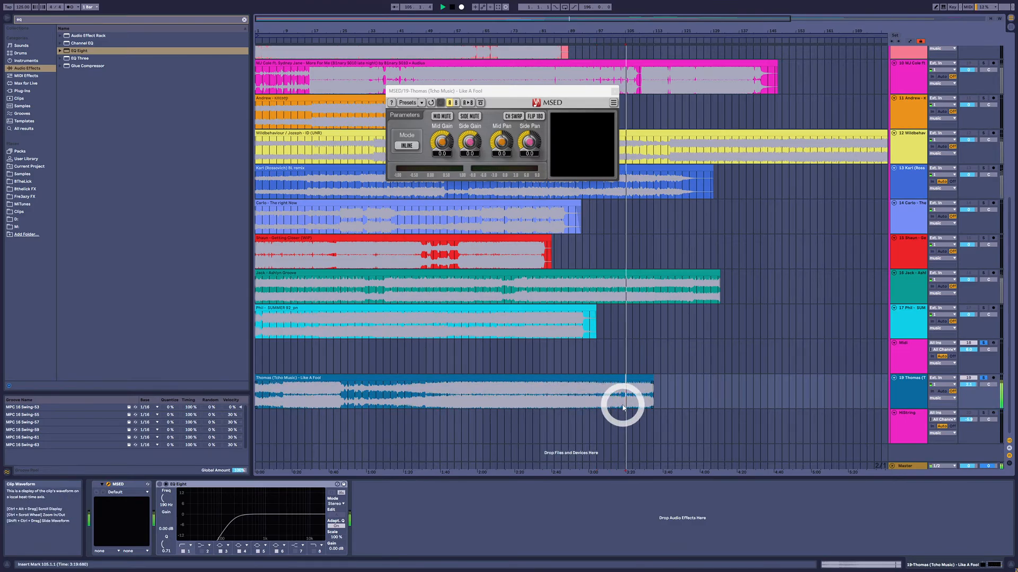
{"action": "left_click", "coordinate": [596, 410]}
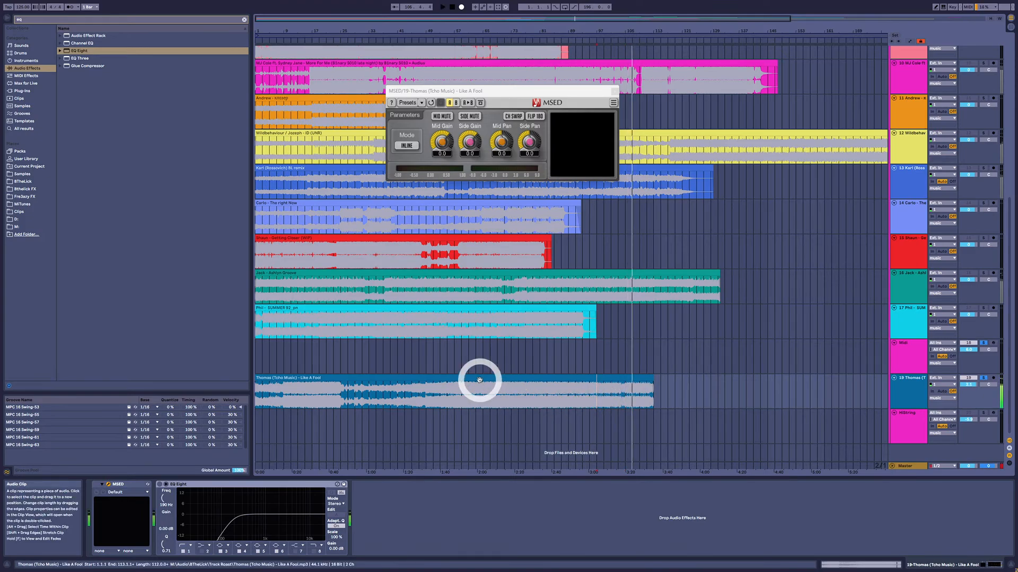
Try moving the Like A Fool clip to start at bar 23, and undo the move.
{"action": "left_click", "coordinate": [263, 378]}
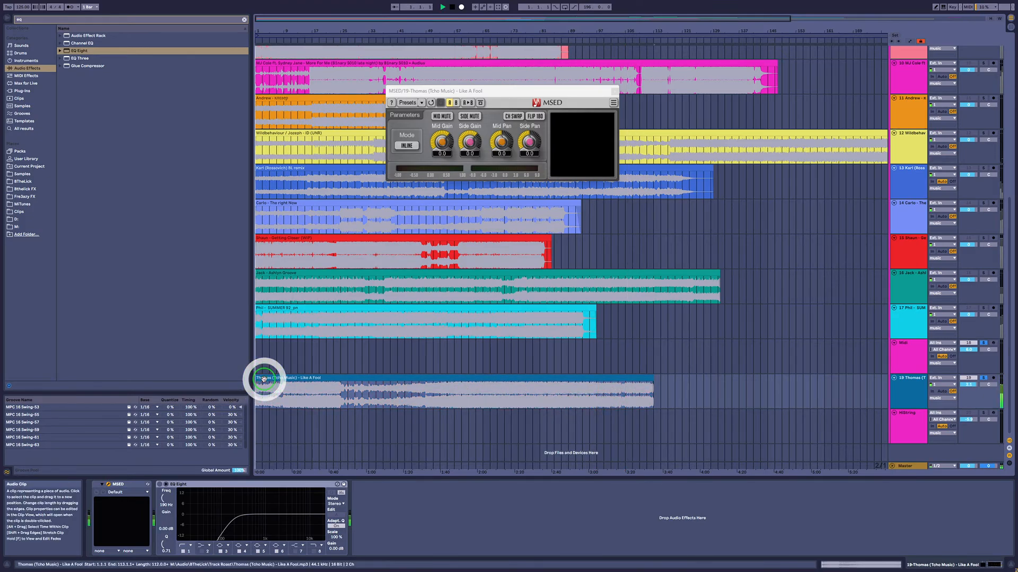
{"action": "left_click", "coordinate": [280, 391]}
{"action": "key", "text": "space"}
{"action": "left_click_drag", "start_coordinate": [286, 379], "coordinate": [334, 380]}
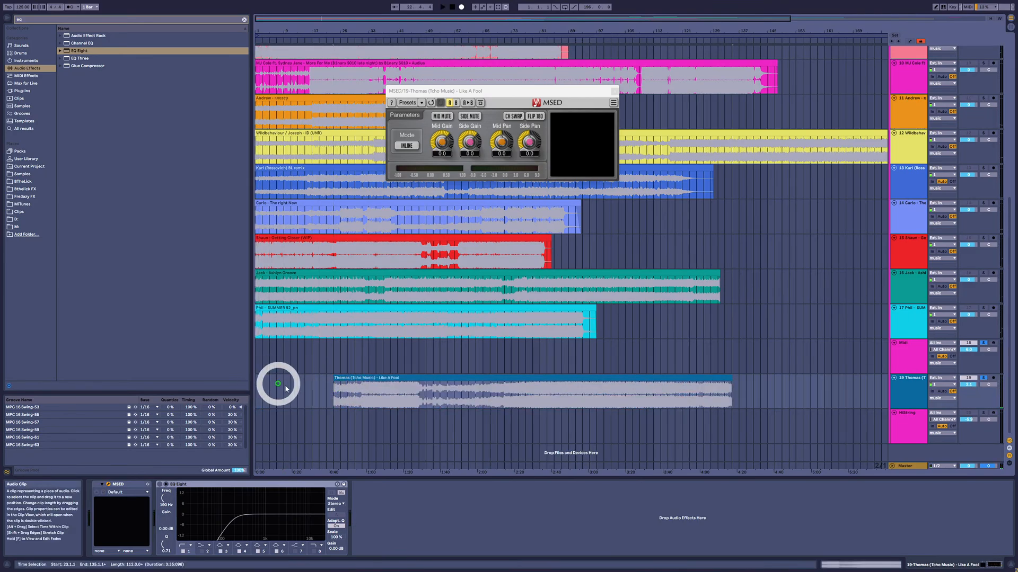
{"action": "key", "text": "ctrl+z"}
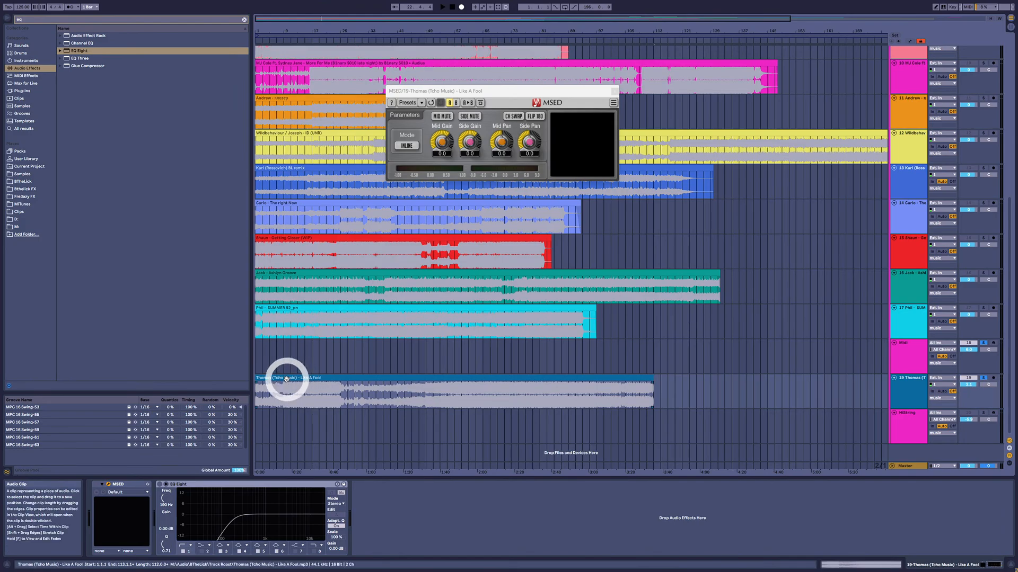
Select Like A Fool's first eight bars, and shift the whole clip to start at bar 19.
{"action": "left_click", "coordinate": [255, 394]}
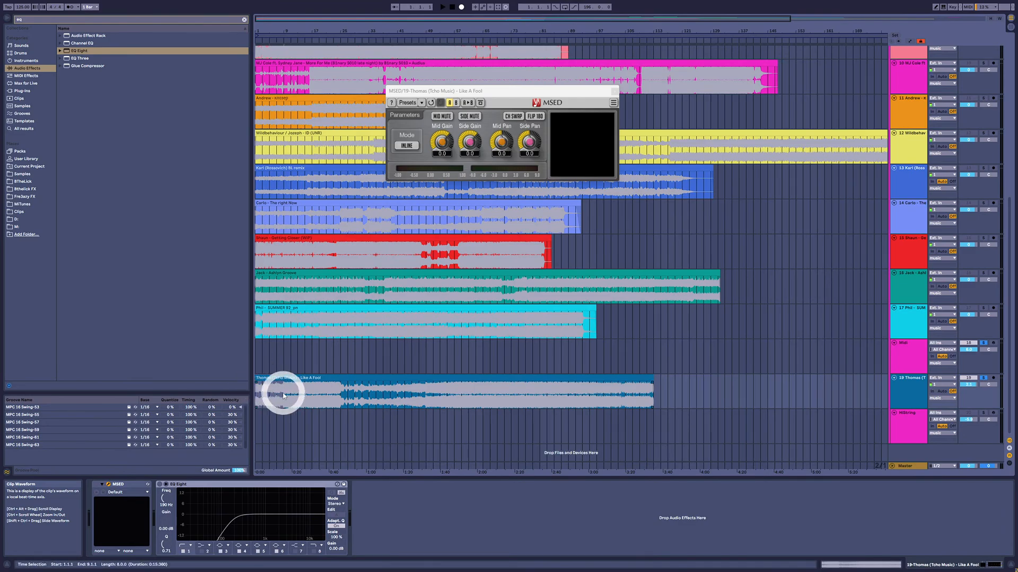
{"action": "left_click_drag", "start_coordinate": [268, 380], "coordinate": [342, 381]}
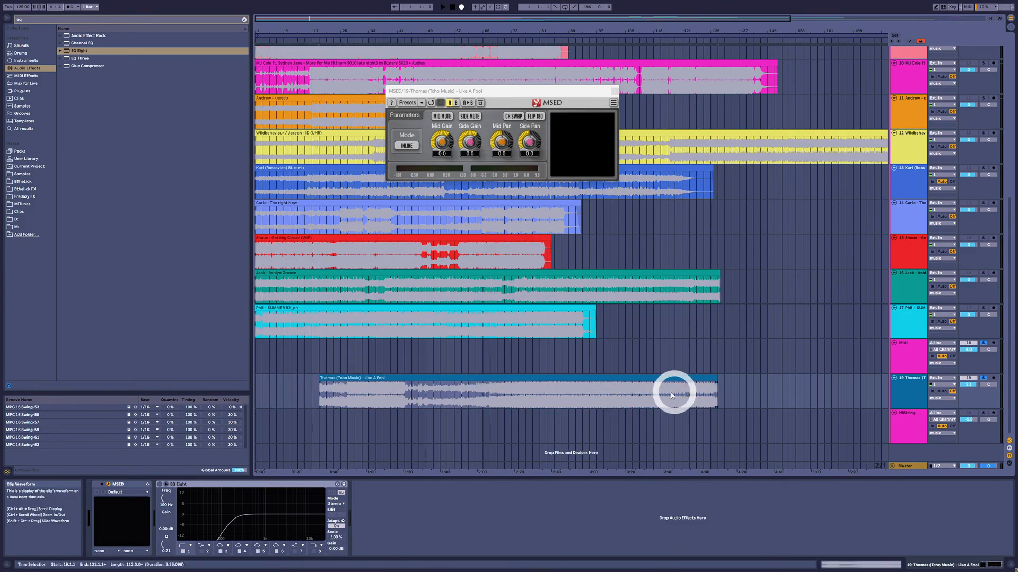
Play the shifted Like A Fool clip's ending from bar 117, mark bars 125 and 113, and select the clip.
{"action": "left_click", "coordinate": [654, 398]}
{"action": "left_click", "coordinate": [670, 402]}
{"action": "key", "text": "space"}
{"action": "left_click", "coordinate": [696, 401]}
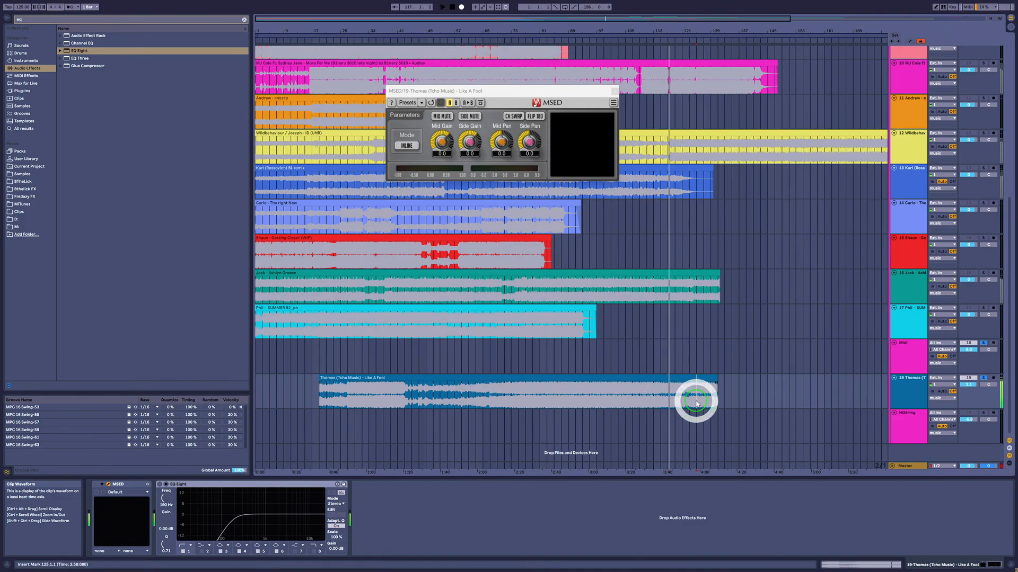
{"action": "key", "text": "space"}
{"action": "left_click", "coordinate": [681, 399]}
{"action": "left_click", "coordinate": [654, 397]}
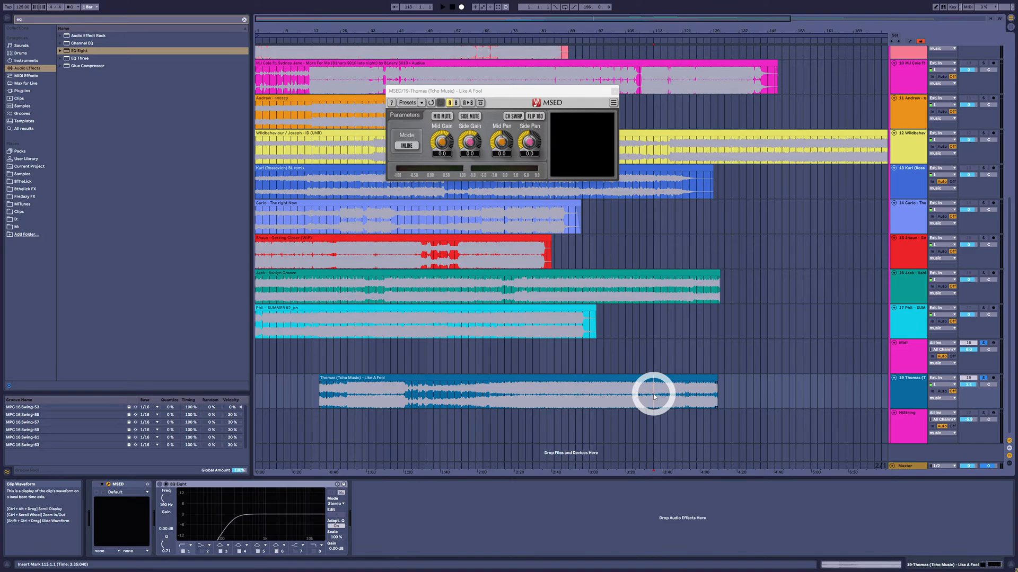
{"action": "left_click", "coordinate": [569, 376]}
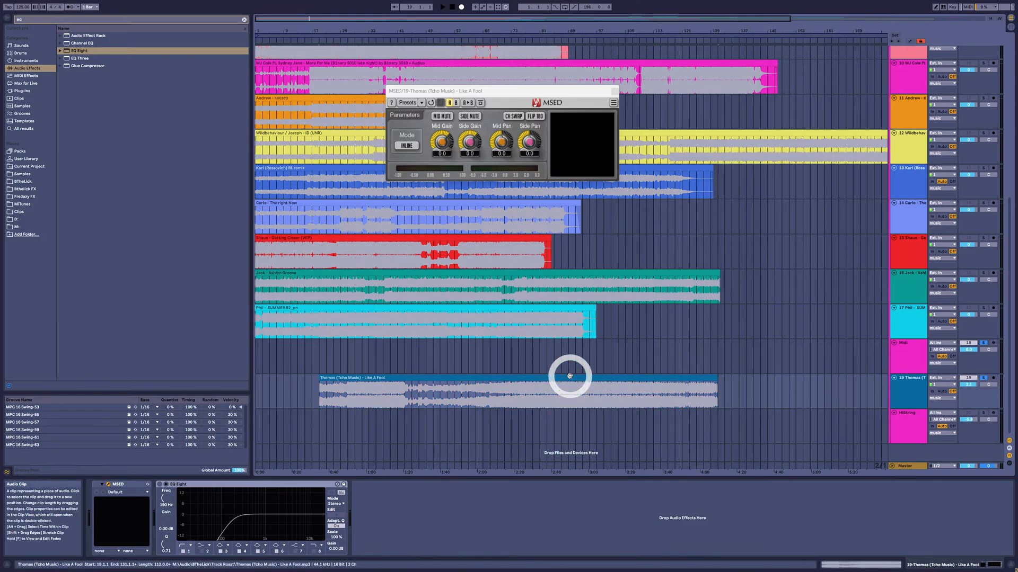
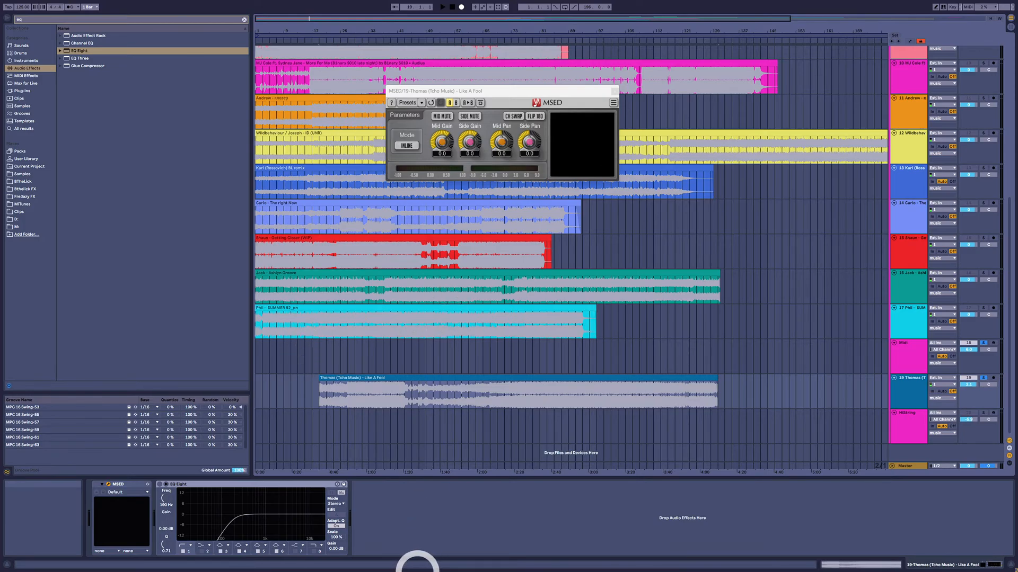
{"action": "key", "text": "super"}
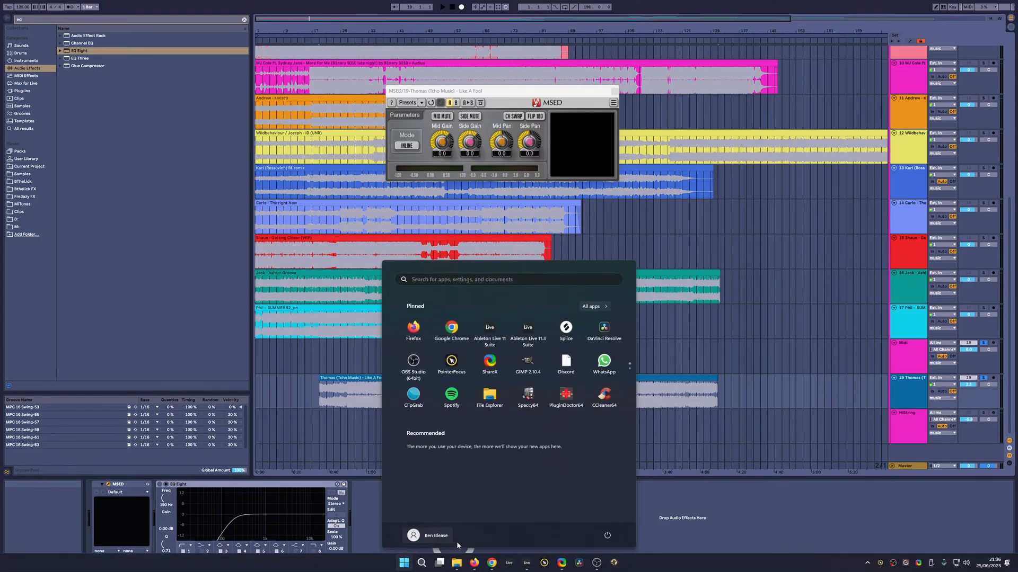
{"action": "mouse_move", "coordinate": [490, 566]}
{"action": "key", "text": "super"}
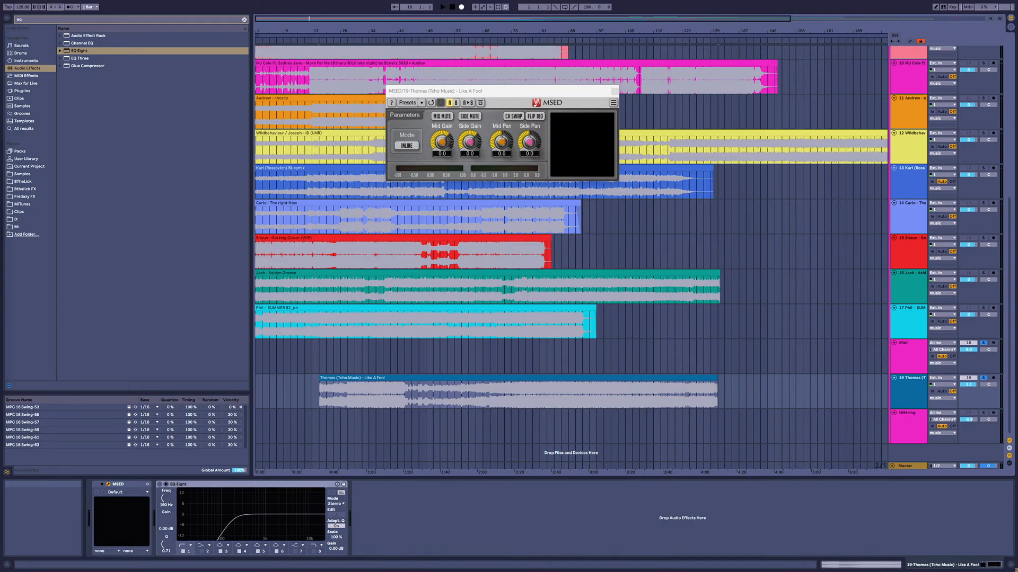
Close the MSED window and move the Like A Fool clip back to start at bar 1.
{"action": "left_click", "coordinate": [614, 91]}
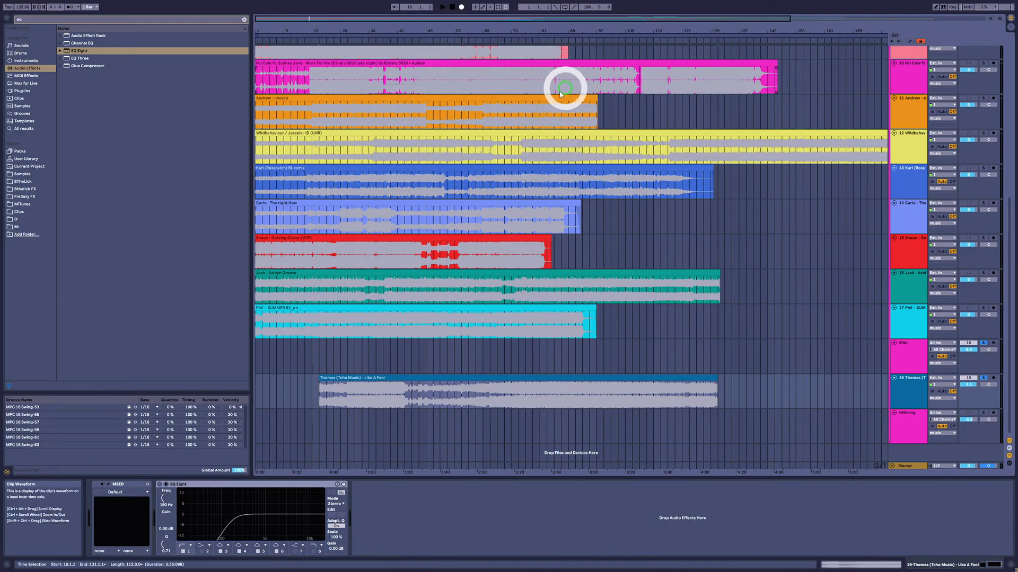
{"action": "left_click_drag", "start_coordinate": [472, 387], "coordinate": [291, 377]}
{"action": "left_click", "coordinate": [508, 315]}
{"action": "left_click", "coordinate": [740, 380]}
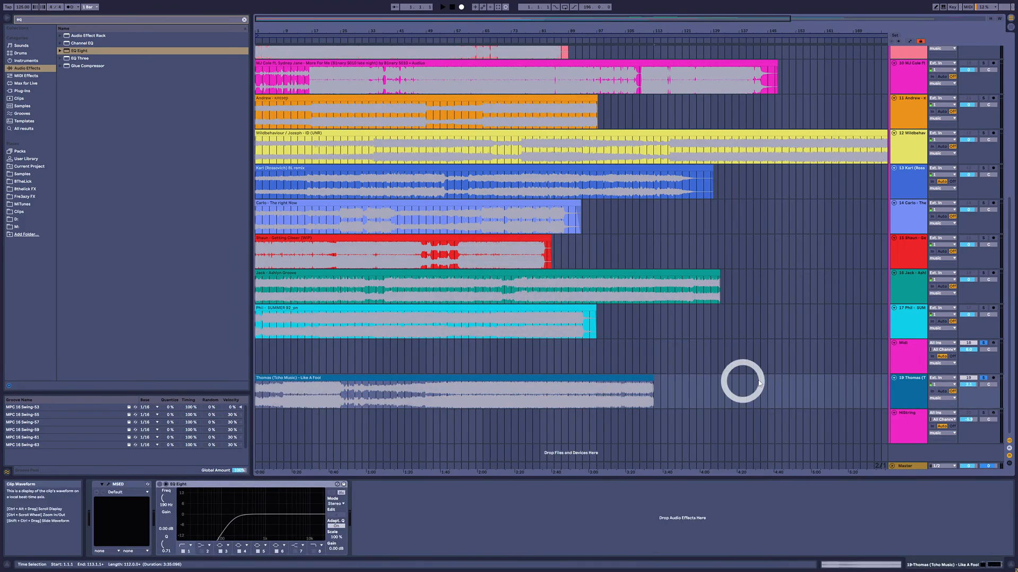
Turn off solo on the Like A Fool and Midi tracks, and reorder Like A Fool directly beneath track 17.
{"action": "left_click", "coordinate": [905, 385]}
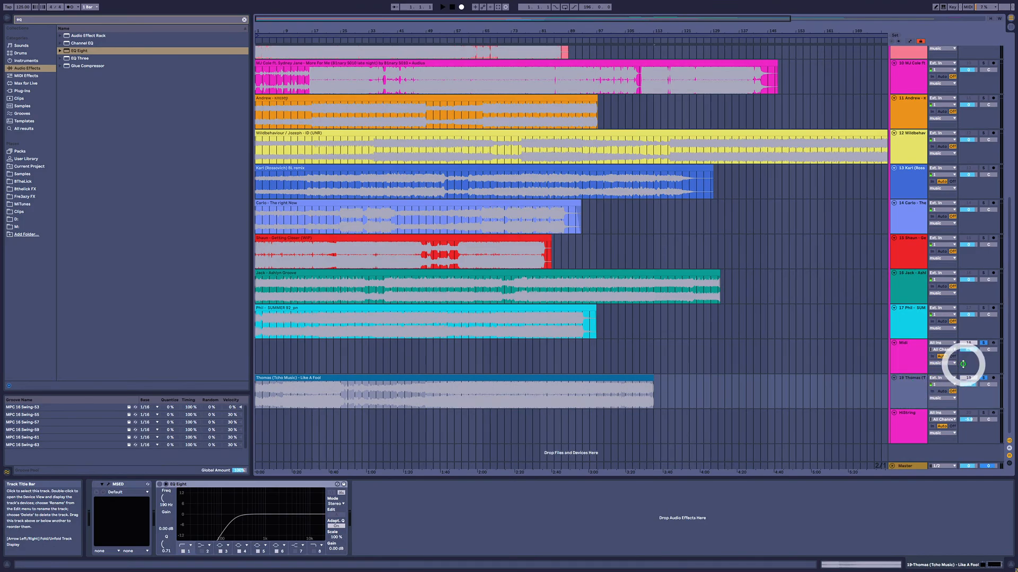
{"action": "left_click", "coordinate": [983, 379]}
{"action": "left_click", "coordinate": [983, 344]}
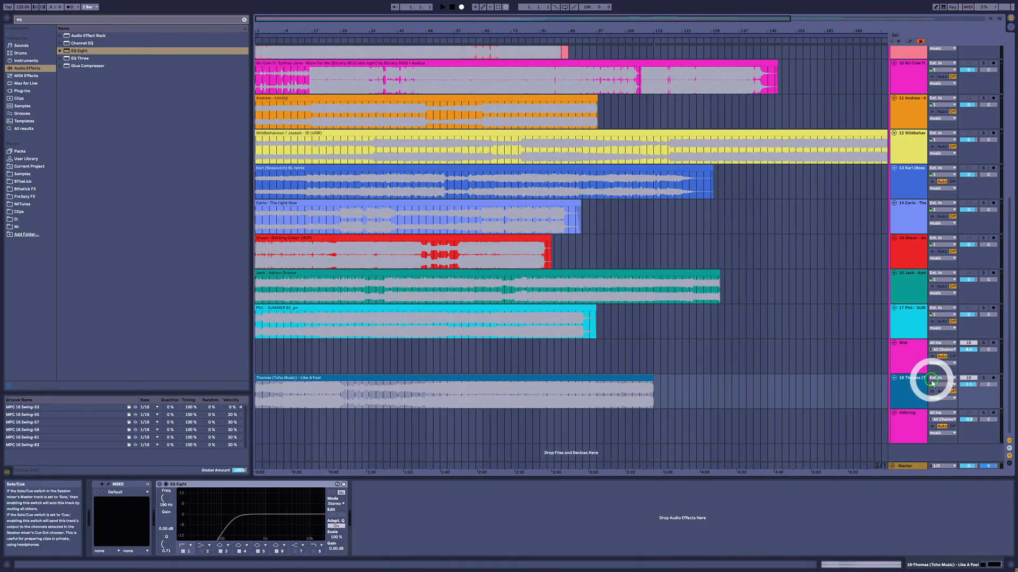
{"action": "left_click", "coordinate": [921, 380]}
{"action": "left_click_drag", "start_coordinate": [921, 380], "coordinate": [920, 356]}
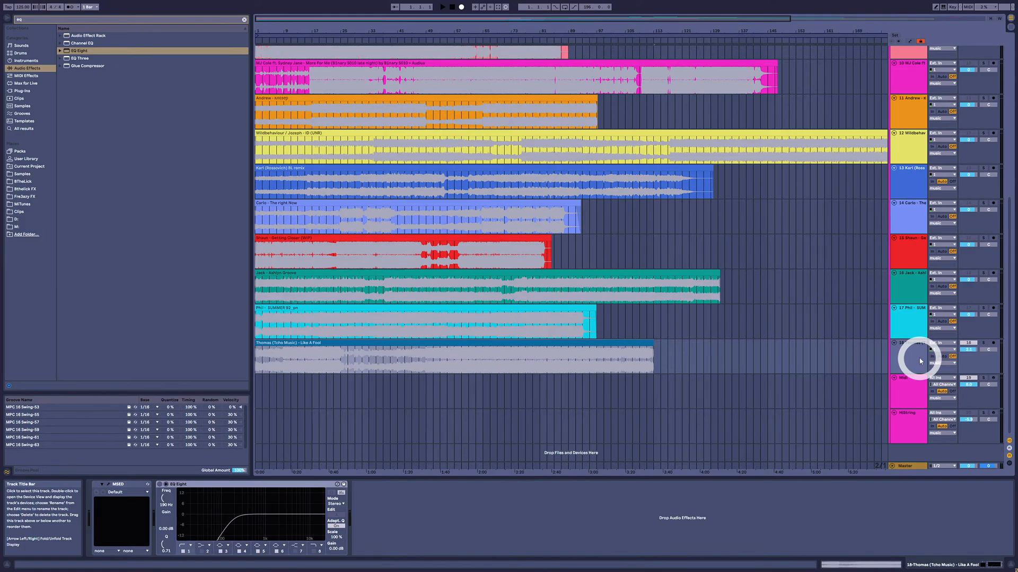
Add the Velocity MIDI effect to the Instrument Rack track, setting its Drive to 1.00 and Out Low to 122.
{"action": "scroll", "coordinate": [869, 286], "scroll_direction": "up", "scroll_amount": 10}
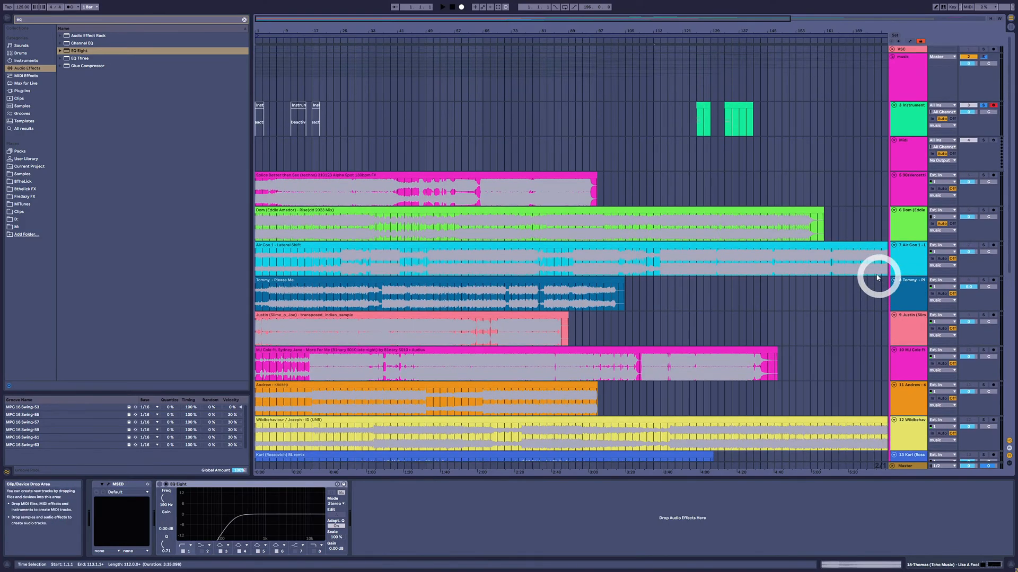
{"action": "left_click", "coordinate": [901, 108]}
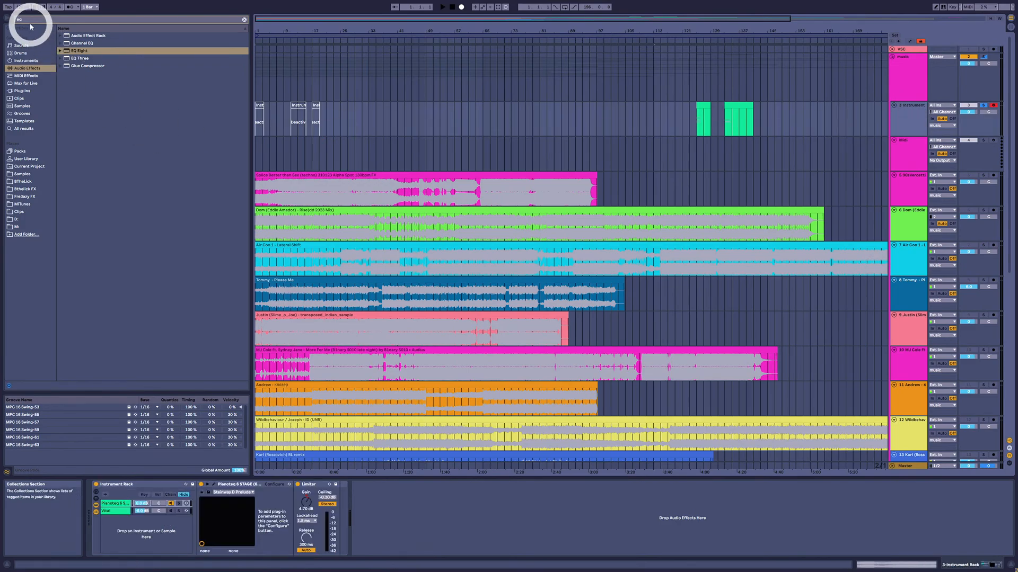
{"action": "left_click", "coordinate": [4, 19]}
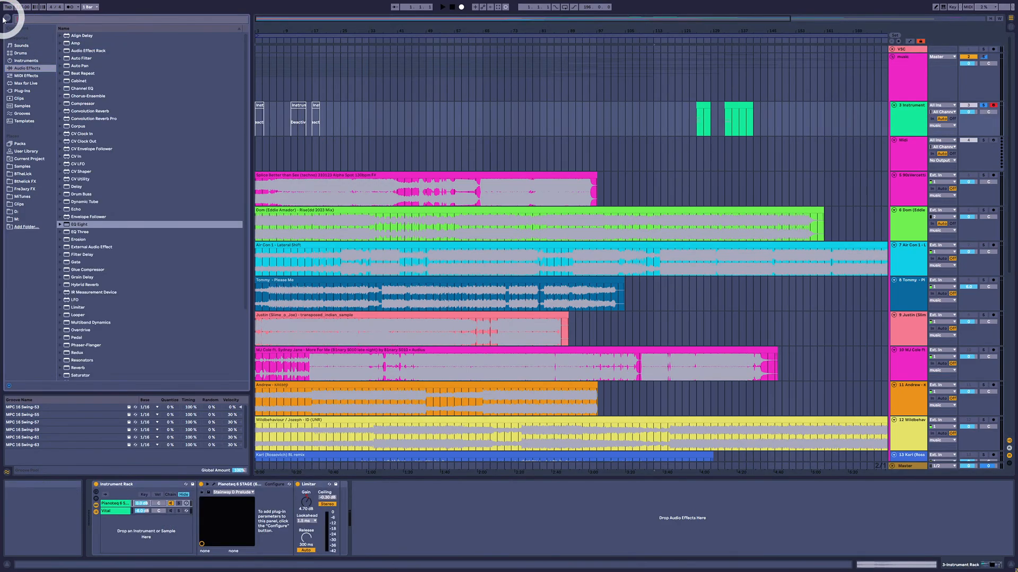
{"action": "type", "text": "velo"}
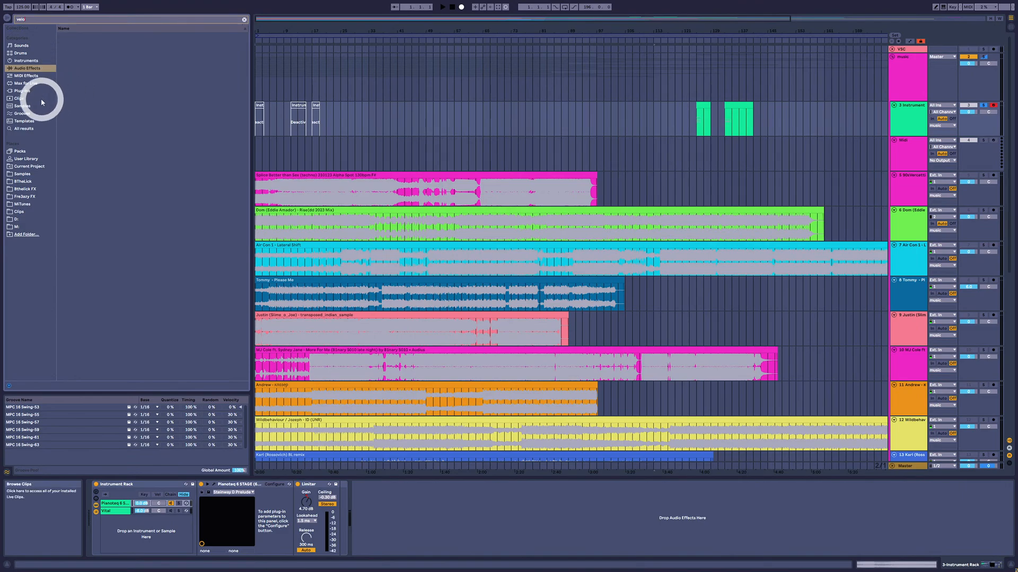
{"action": "left_click", "coordinate": [38, 99]}
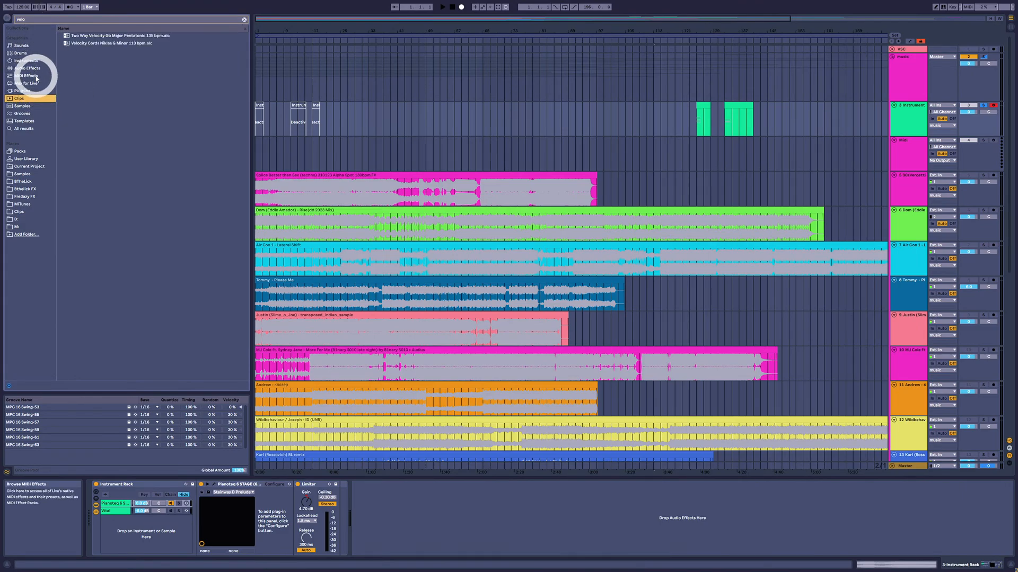
{"action": "left_click", "coordinate": [36, 77]}
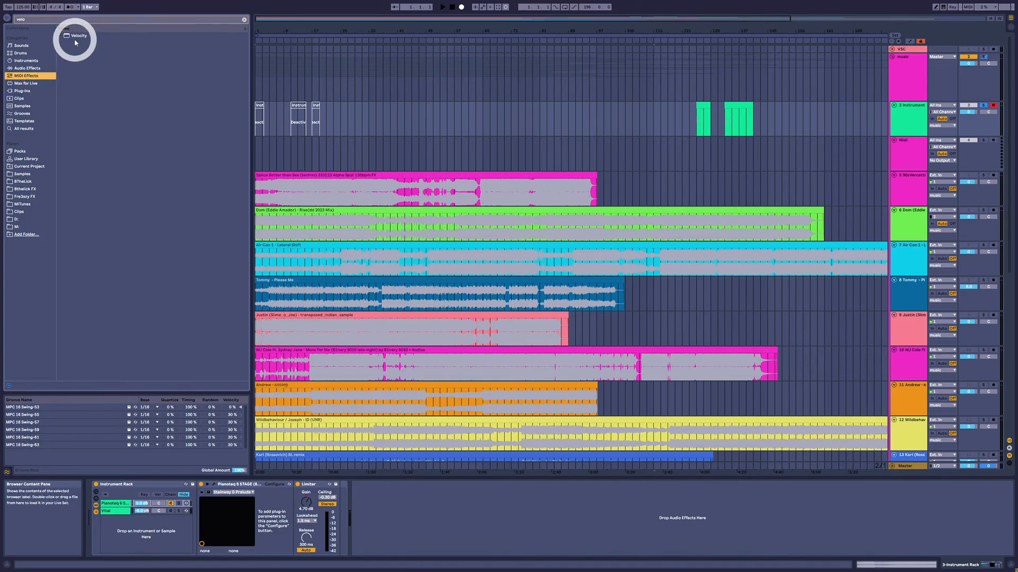
{"action": "left_click_drag", "start_coordinate": [75, 43], "coordinate": [411, 109]}
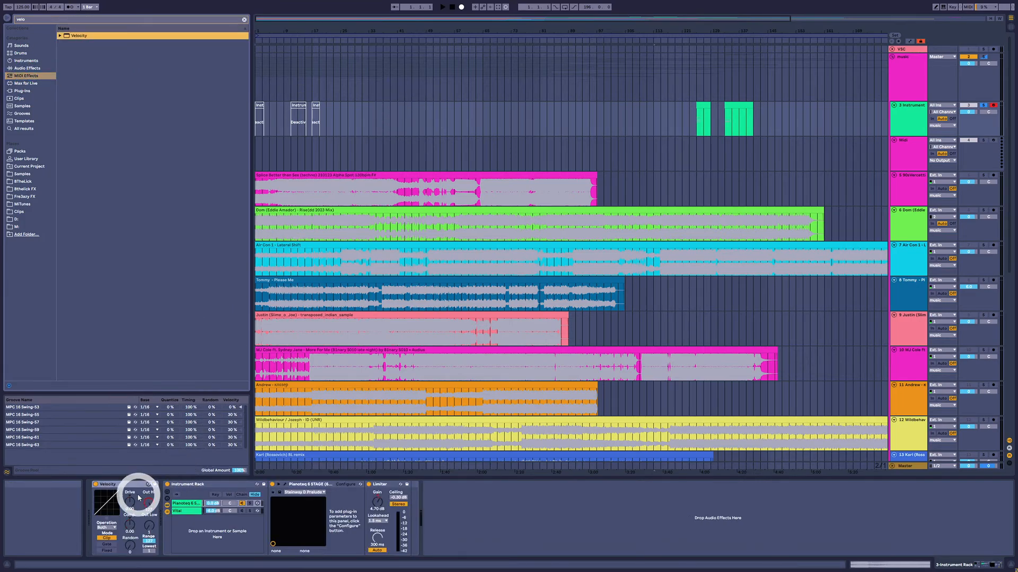
{"action": "left_click_drag", "start_coordinate": [130, 502], "coordinate": [141, 527]}
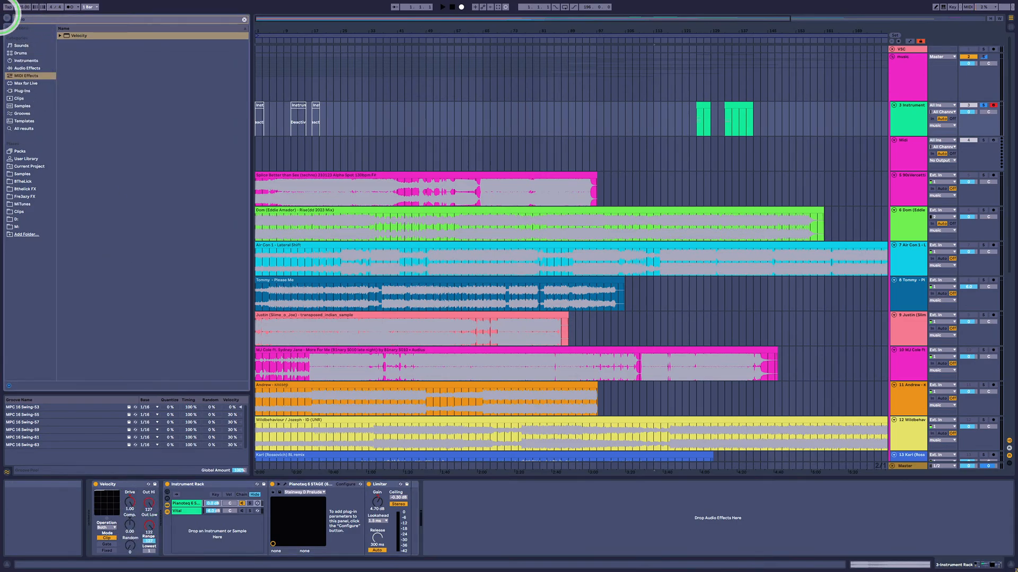
Search the Bthelick FX folder for "del".
{"action": "type", "text": "del"}
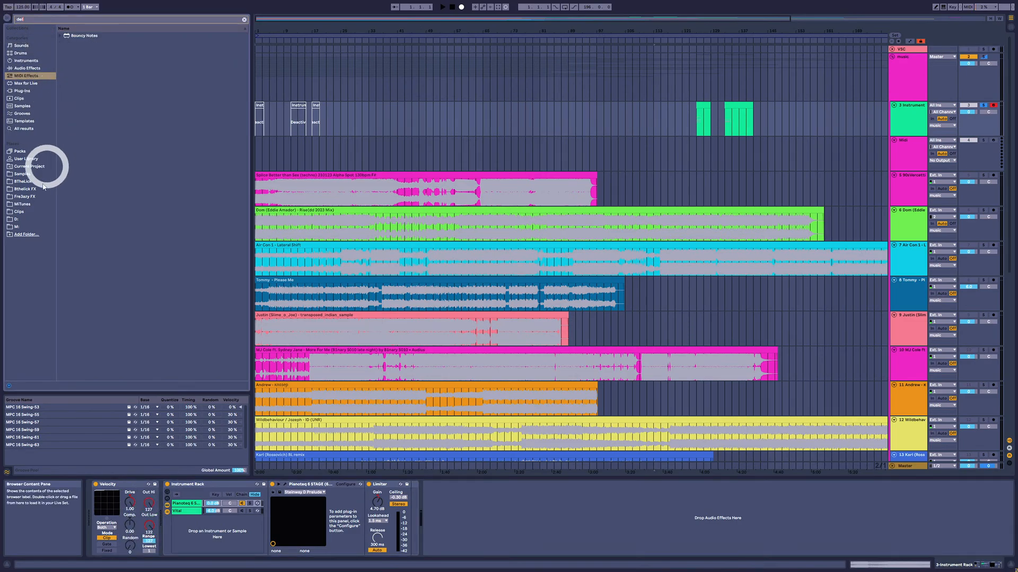
{"action": "left_click", "coordinate": [40, 189]}
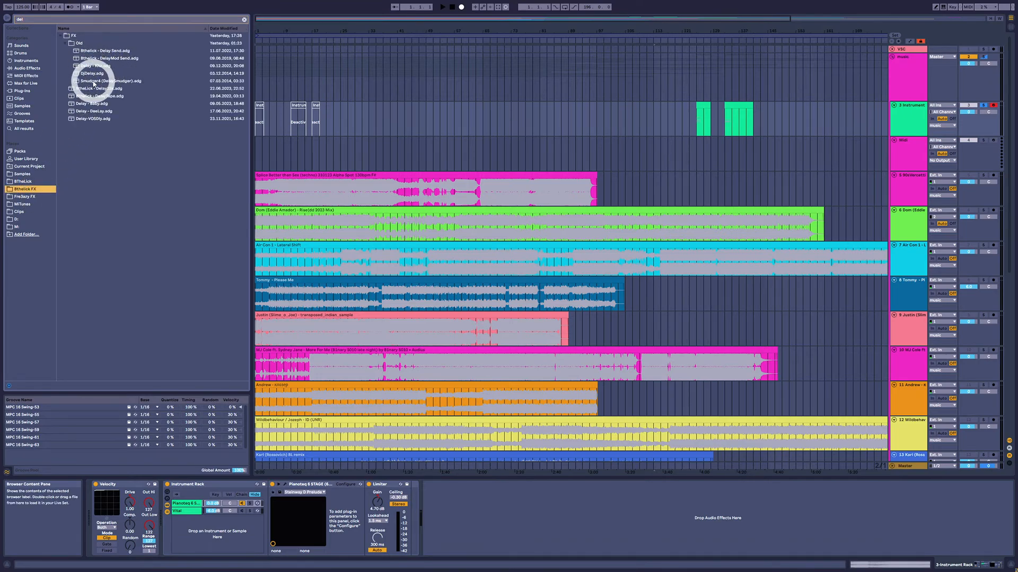
{"action": "left_click_drag", "start_coordinate": [103, 50], "coordinate": [461, 536]}
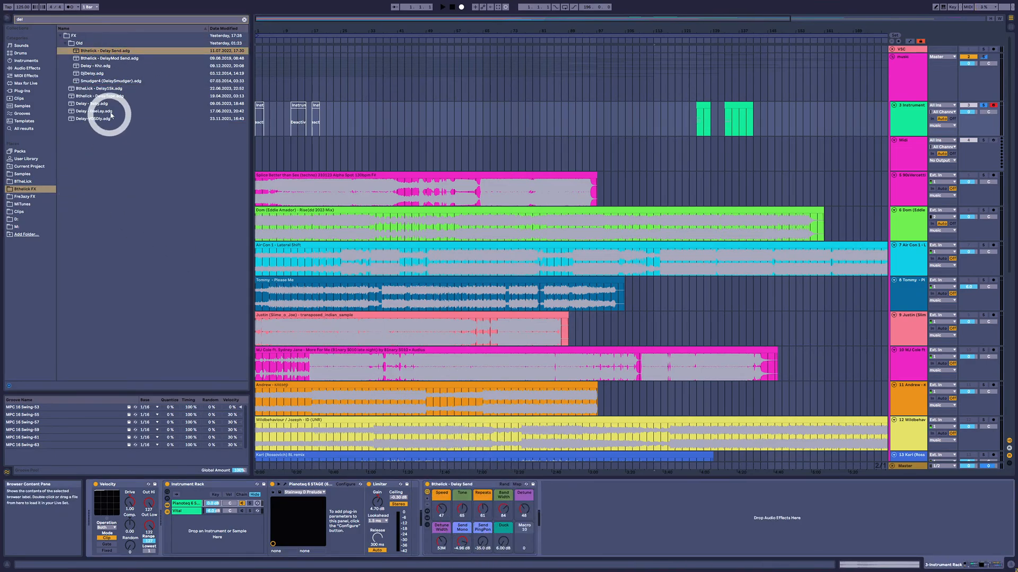
{"action": "left_click", "coordinate": [466, 483]}
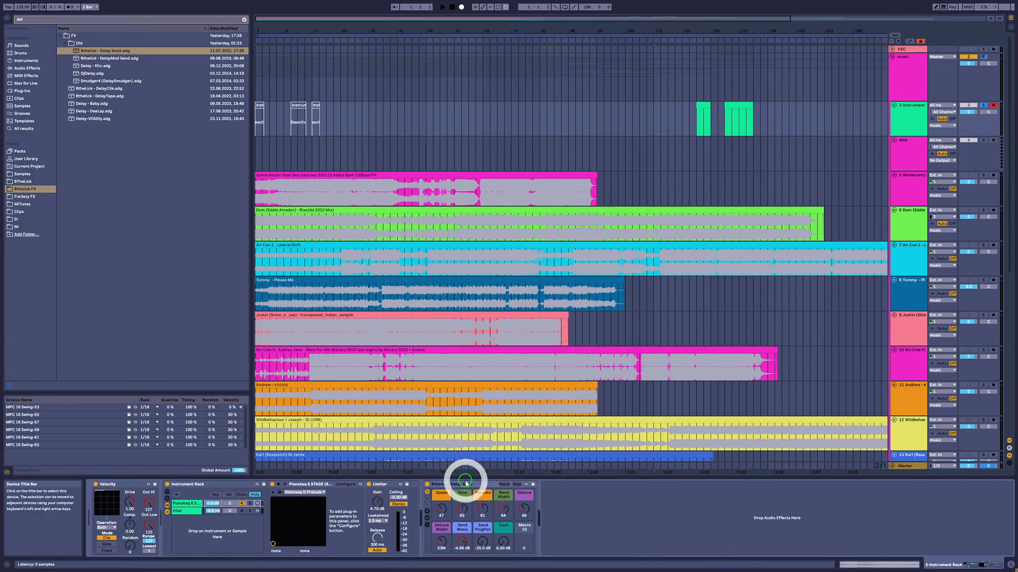
{"action": "key", "text": "Delete"}
Add the BtheLick - Delay15k rack after the Limiter on the Instrument Rack track.
{"action": "left_click", "coordinate": [103, 89]}
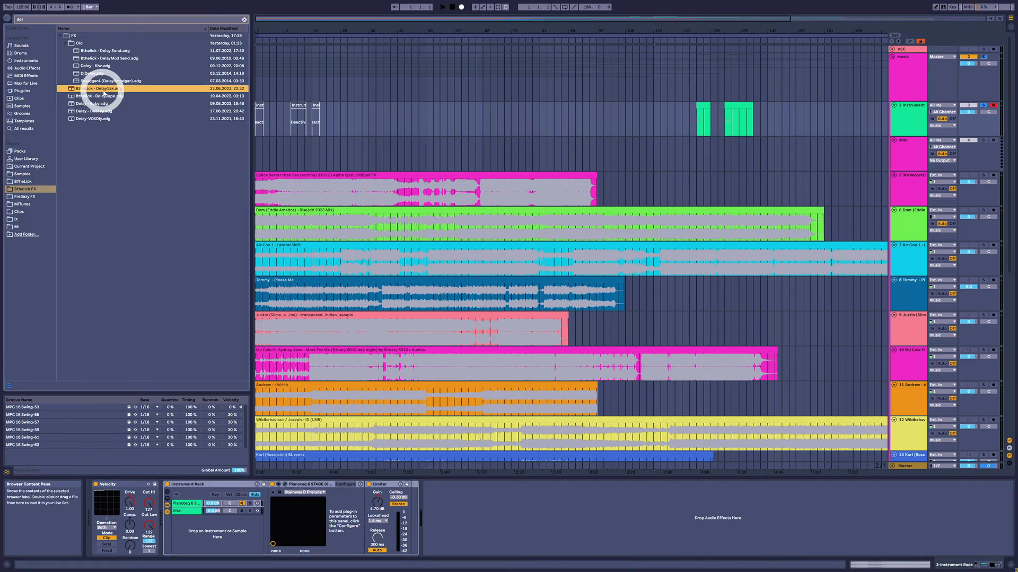
{"action": "left_click_drag", "start_coordinate": [104, 90], "coordinate": [441, 507]}
{"action": "left_click", "coordinate": [441, 509]}
Search the Bthelick FX folder for "rev" and add the BtheLick - Reverb15k rack after the delay rack.
{"action": "left_click", "coordinate": [1, 17]}
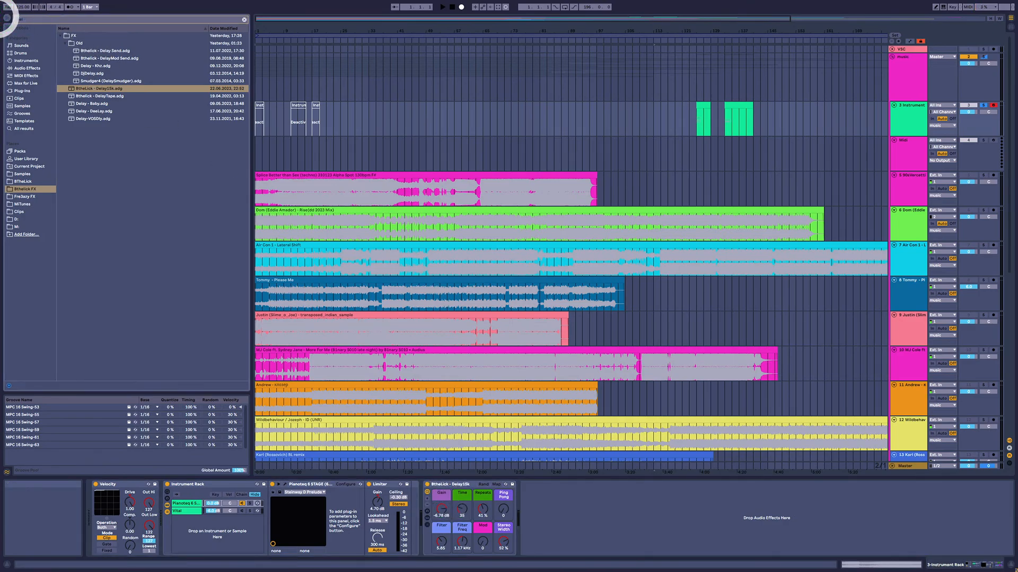
{"action": "type", "text": "rev"}
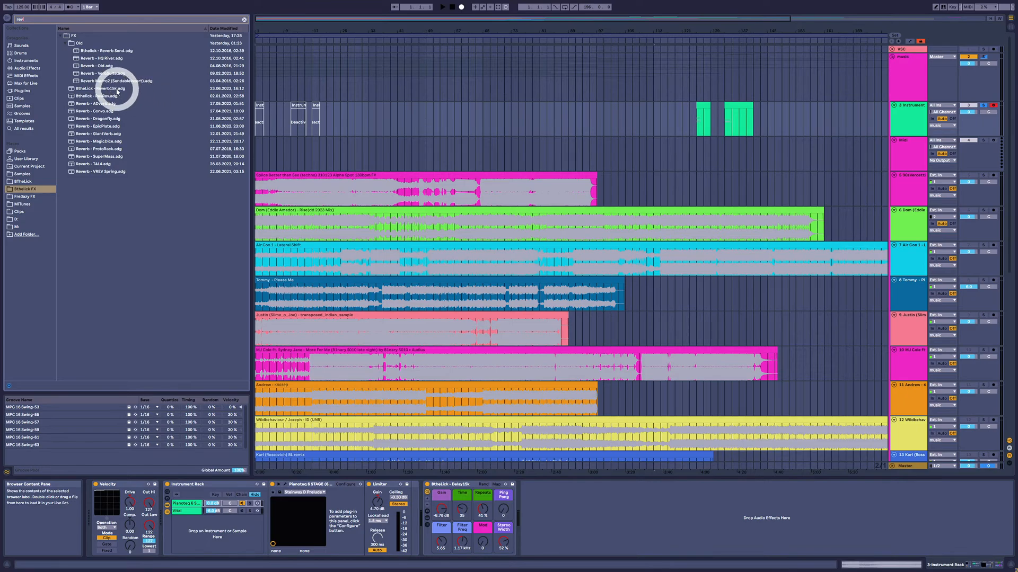
{"action": "left_click_drag", "start_coordinate": [117, 90], "coordinate": [534, 508]}
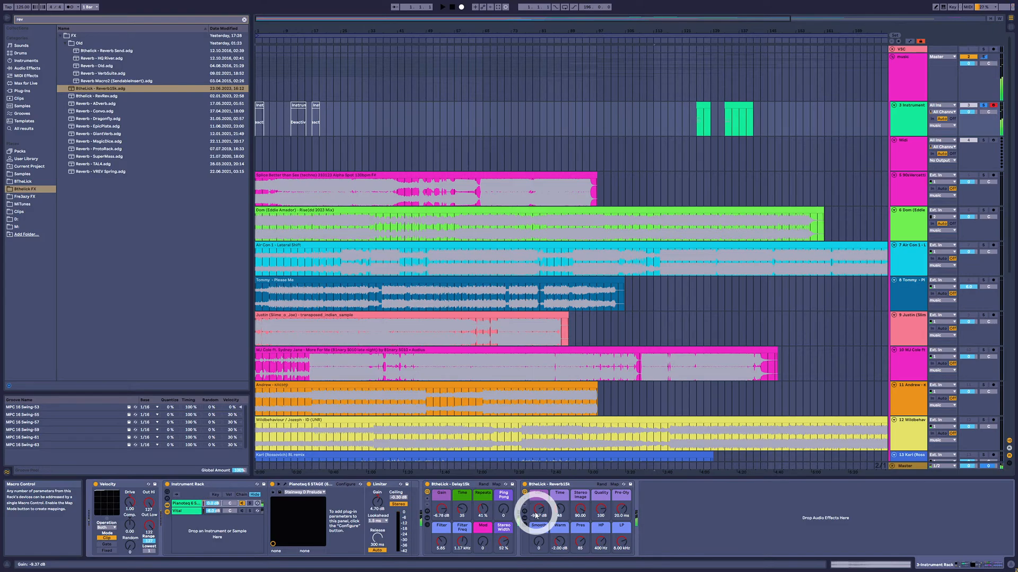
Set the reverb rack's Gain to 0.00 dB and lower the Instrument Rack track's volume.
{"action": "mouse_move", "coordinate": [536, 514]}
{"action": "left_mouse_down"}
{"action": "mouse_move", "coordinate": [504, 502]}
{"action": "mouse_move", "coordinate": [546, 506]}
{"action": "left_mouse_up"}
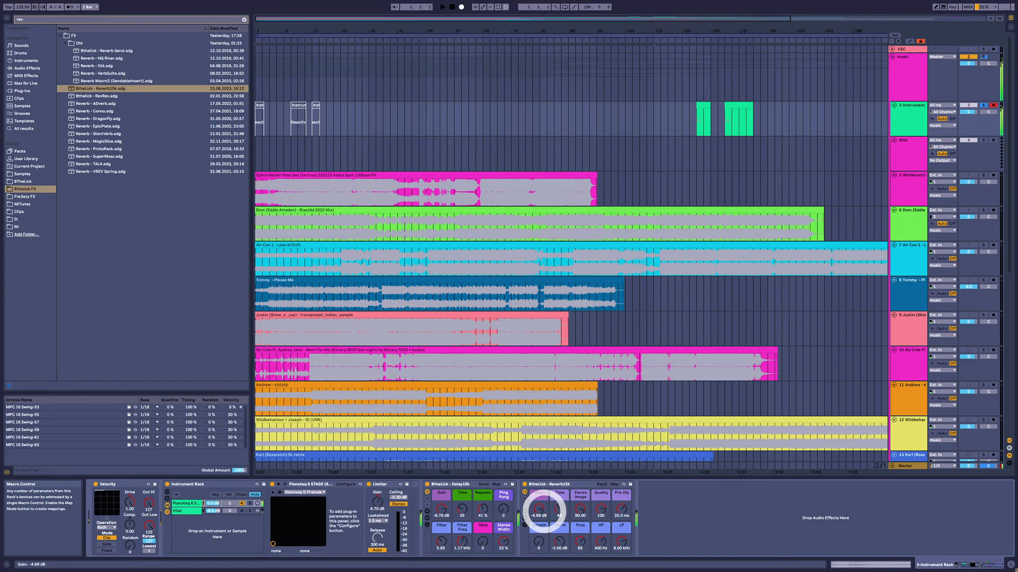
{"action": "double_click", "coordinate": [538, 510]}
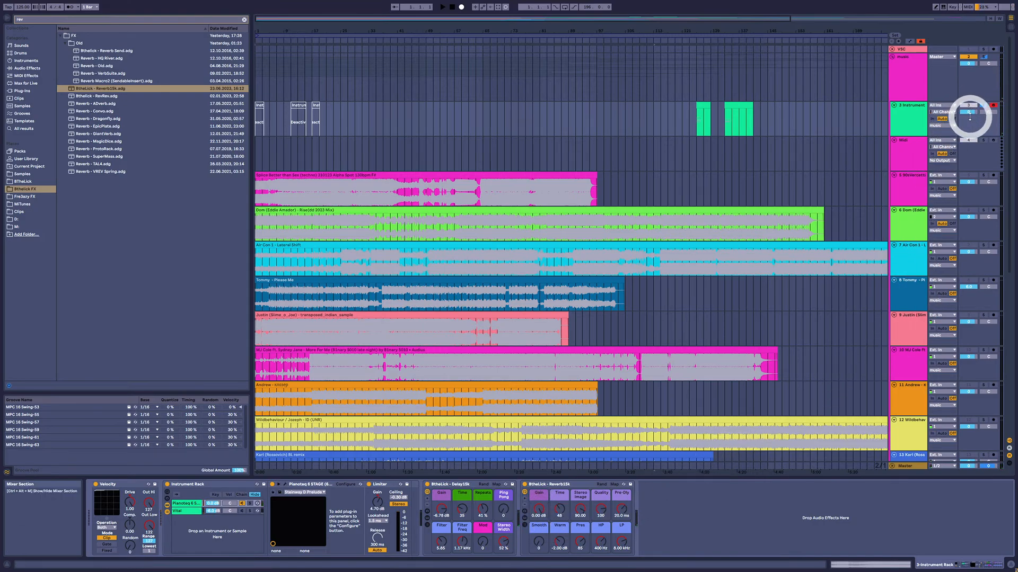
{"action": "left_click_drag", "start_coordinate": [968, 111], "coordinate": [966, 130]}
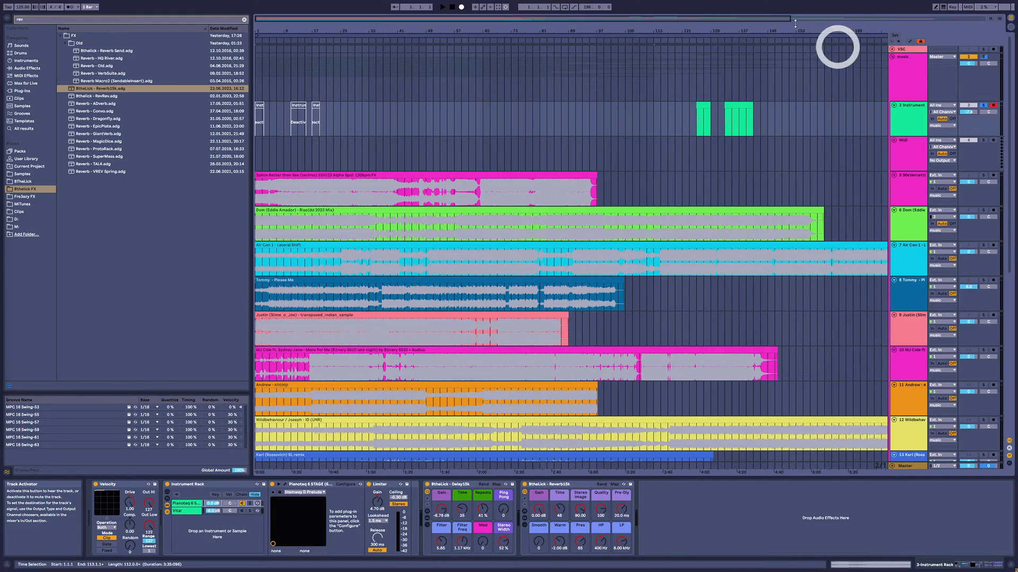
Clear the browser search, solo the Splice Better than Sex track and lower its volume to about -8 dB.
{"action": "left_click", "coordinate": [244, 20]}
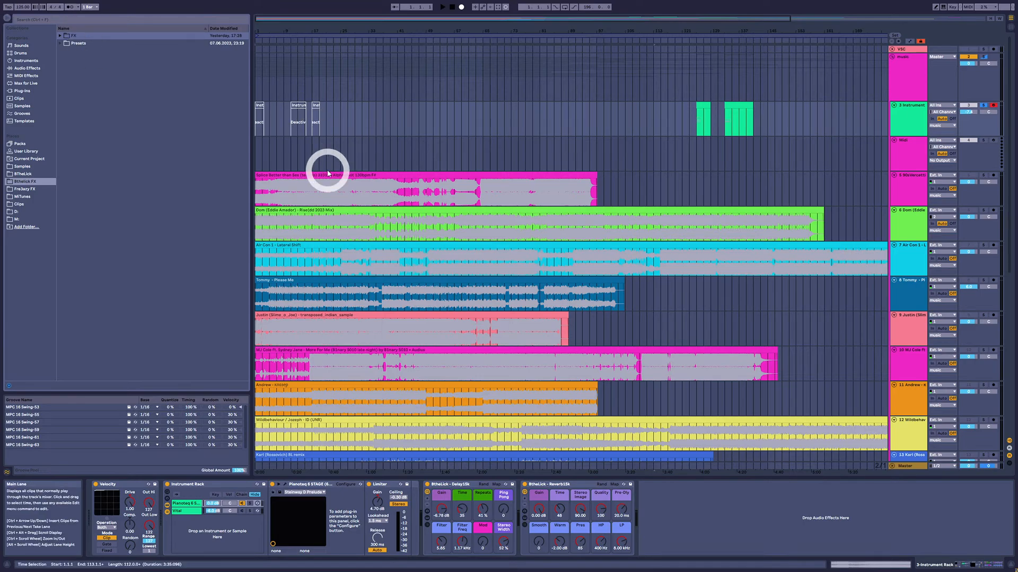
{"action": "left_click", "coordinate": [360, 176]}
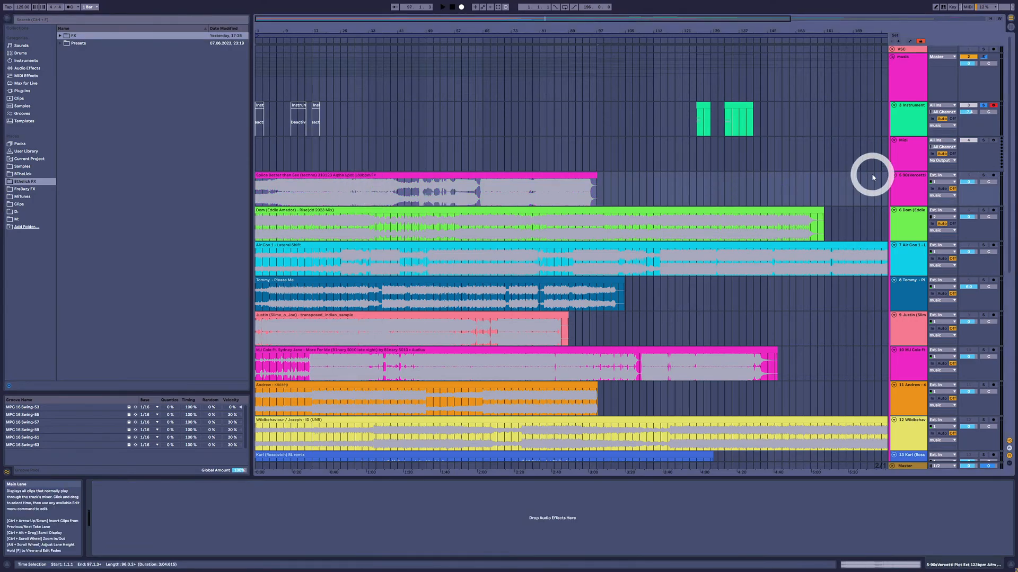
{"action": "left_click", "coordinate": [983, 172]}
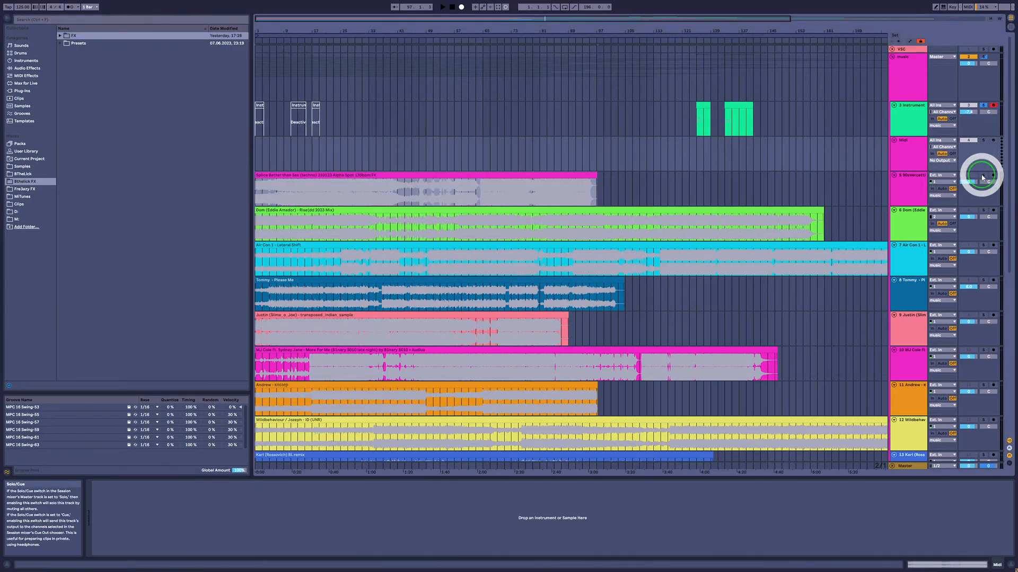
{"action": "double_click", "coordinate": [364, 170]}
{"action": "left_click_drag", "start_coordinate": [969, 182], "coordinate": [969, 192]}
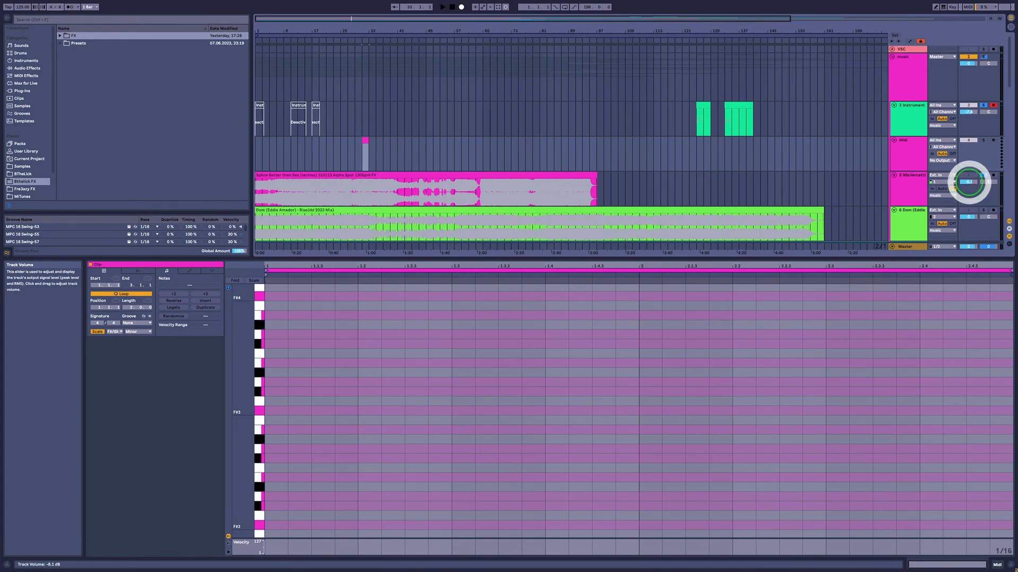
Play the Splice Better than Sex clip from its early section and open its waveform in the clip view.
{"action": "left_click", "coordinate": [309, 175]}
{"action": "key", "text": "space"}
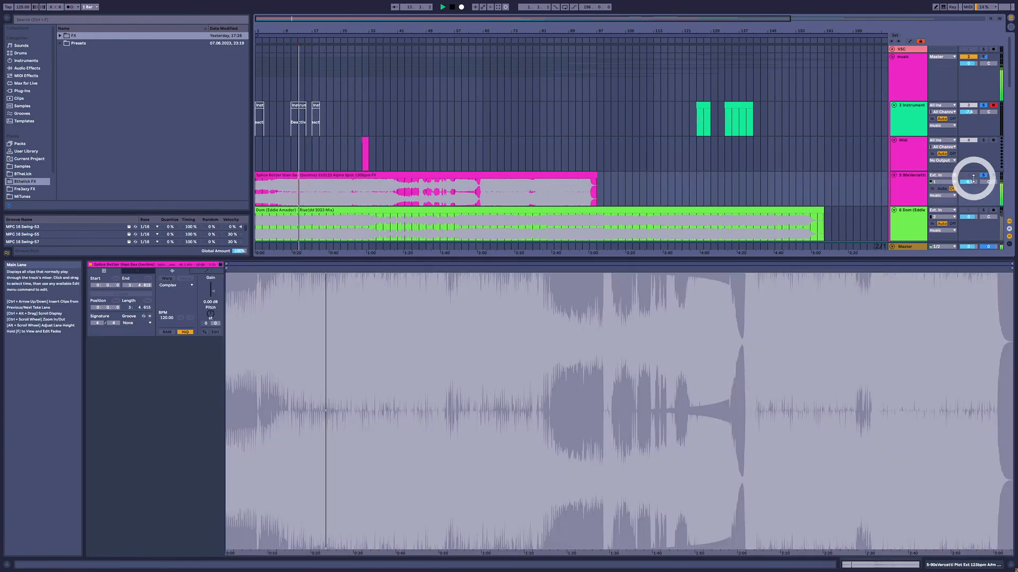
{"action": "double_click", "coordinate": [297, 175]}
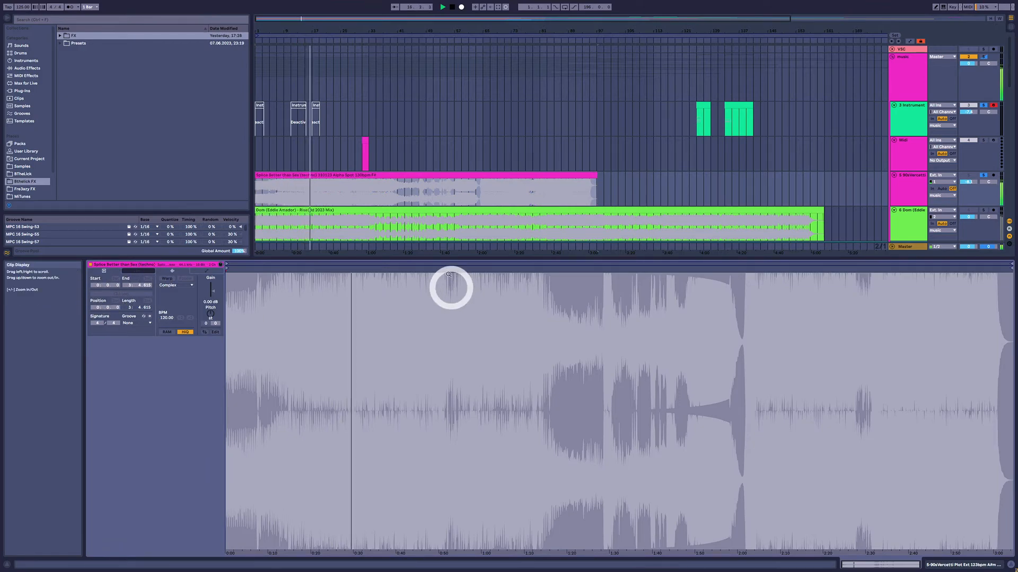
{"action": "left_click", "coordinate": [904, 189]}
{"action": "left_click", "coordinate": [53, 216]}
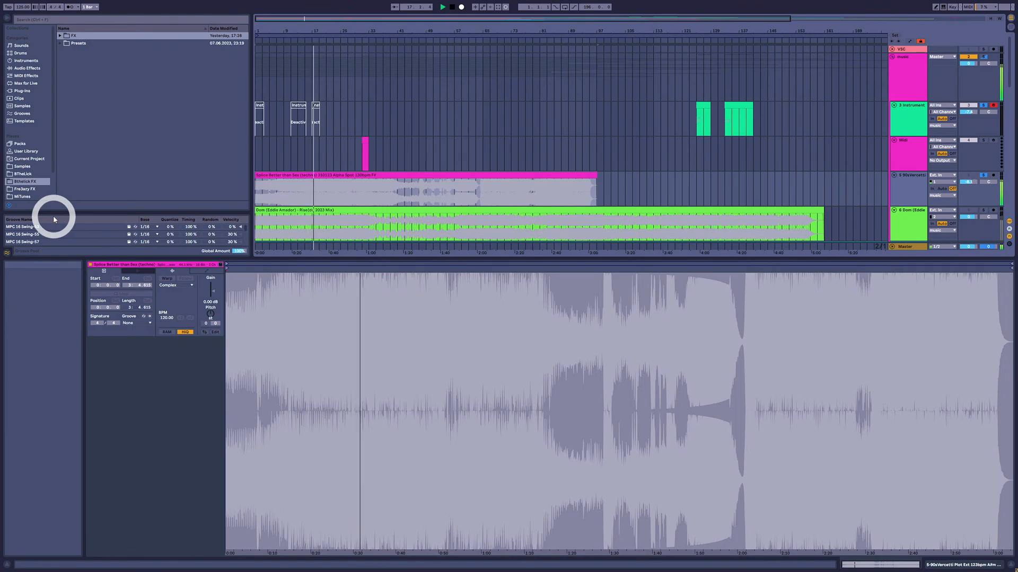